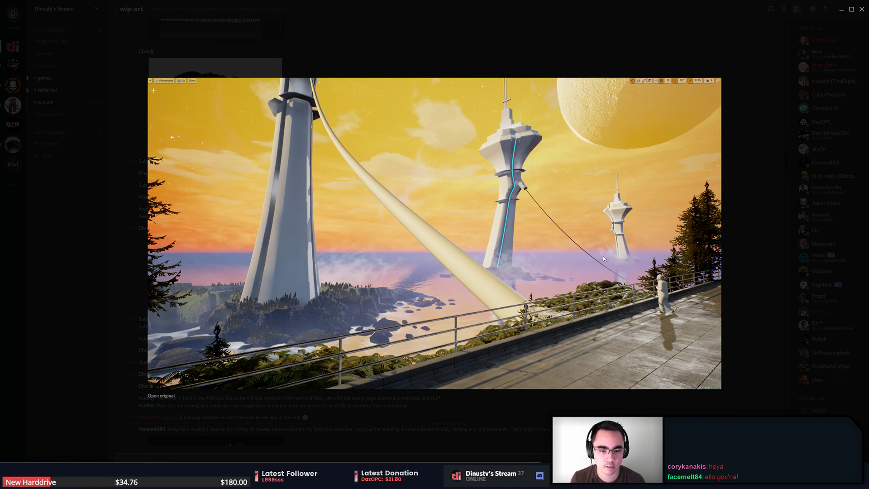
# Leave the enlarged tower scene and examine the battle axe render at full size in the wip-art channel
pyautogui.click(742, 246)
pyautogui.scroll(-5, 469, 326)
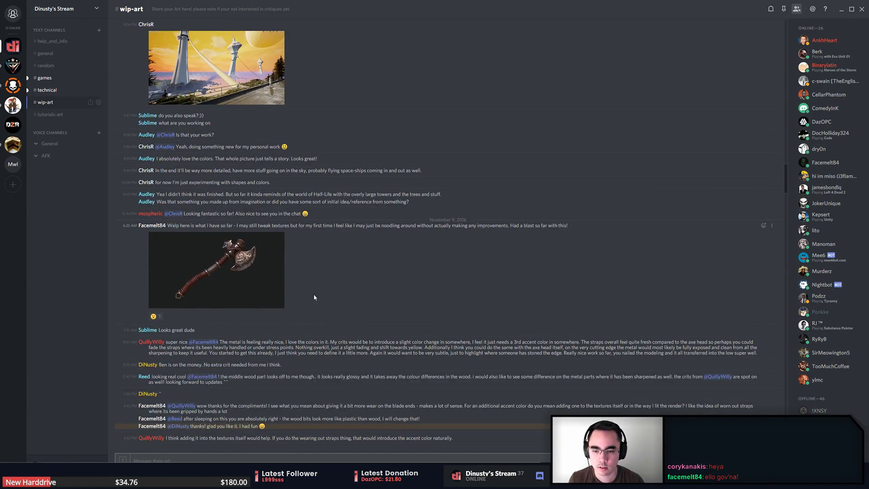
pyautogui.scroll(-5, 266, 193)
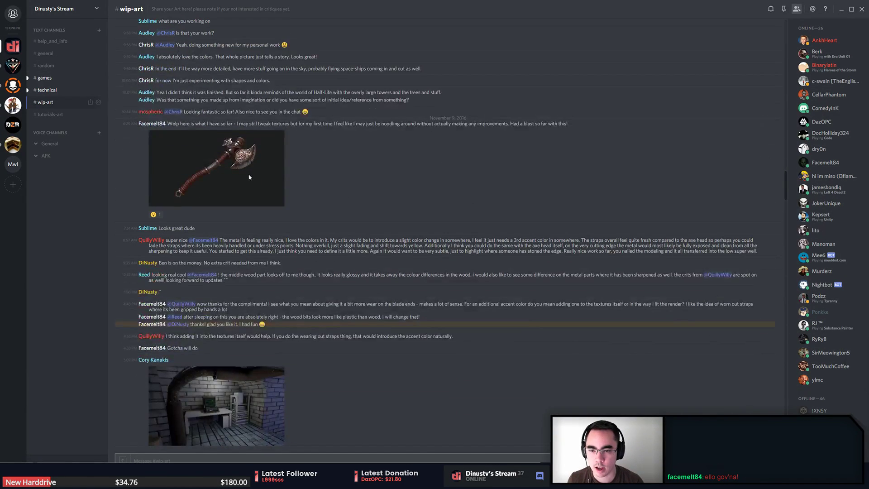
pyautogui.click(266, 193)
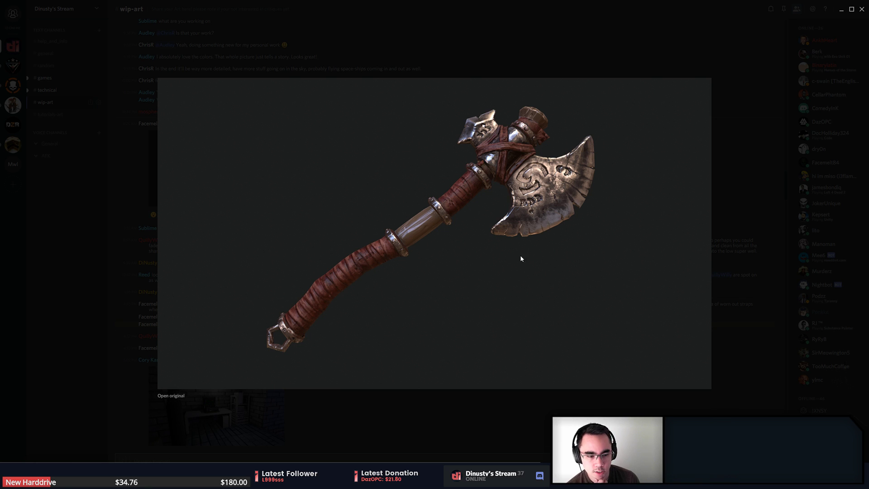
pyautogui.click(759, 343)
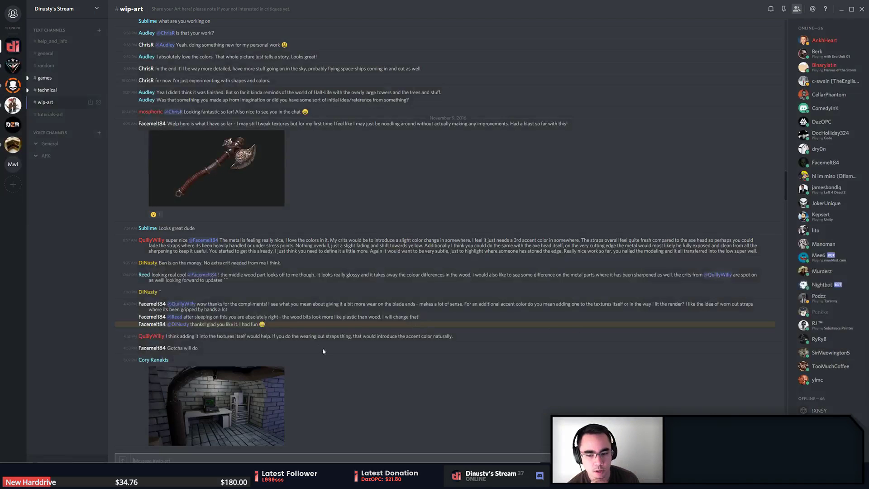
pyautogui.click(206, 174)
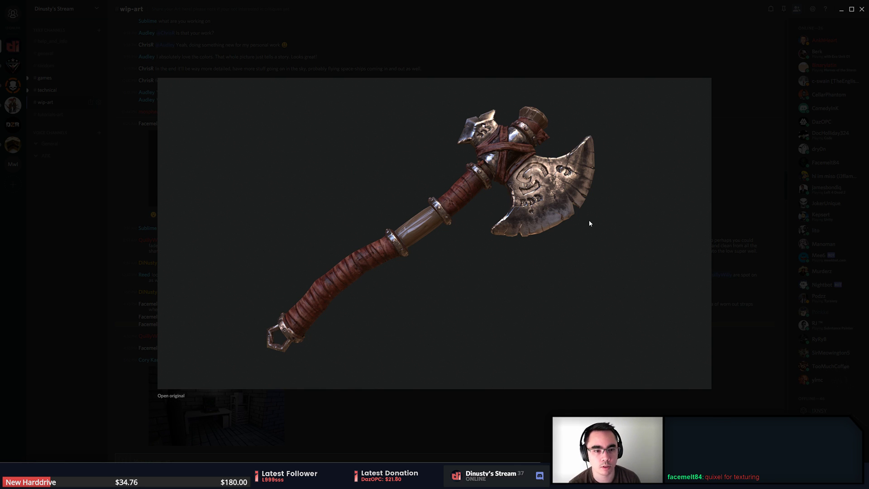
pyautogui.click(731, 162)
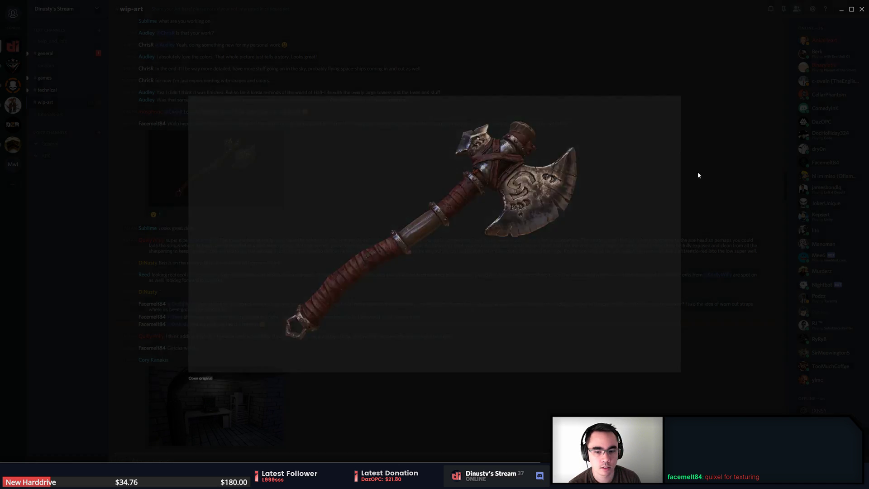
# Examine the enlarged screenshot of the brick room with the desk, computer and rusty pipe
pyautogui.scroll(-1, 497, 255)
pyautogui.scroll(-5, 486, 252)
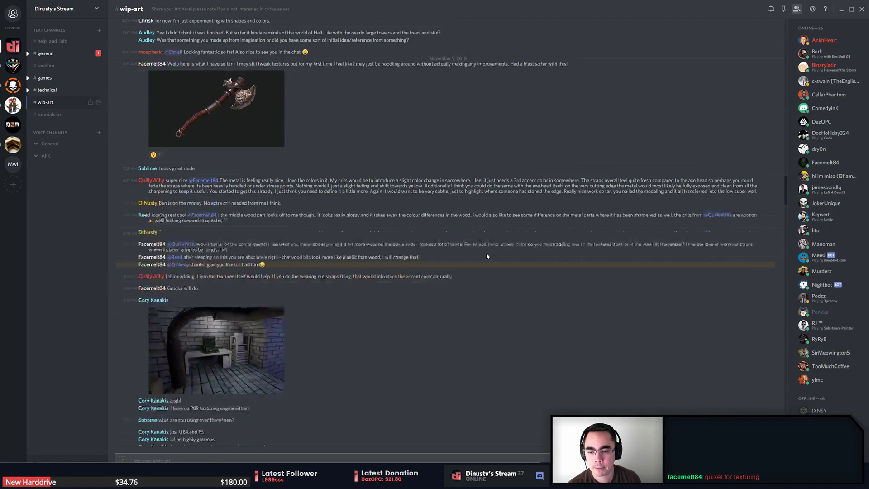
pyautogui.click(233, 213)
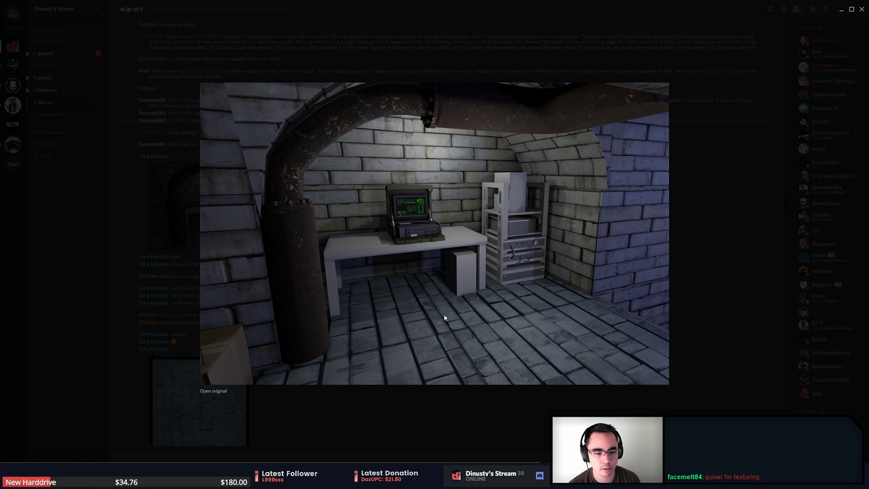
pyautogui.click(707, 307)
# Examine the blue stone floor texture and the screenshot of its material node graph at full size
pyautogui.scroll(-3, 501, 342)
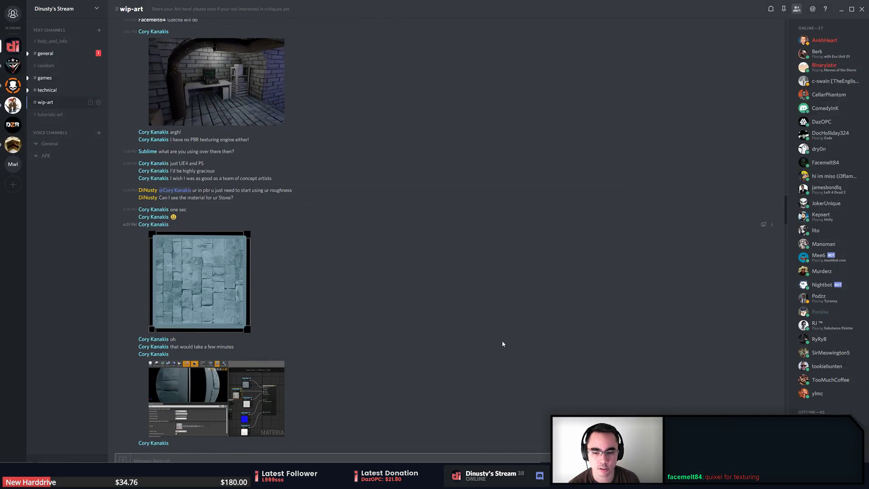
pyautogui.scroll(-2, 274, 286)
pyautogui.click(213, 209)
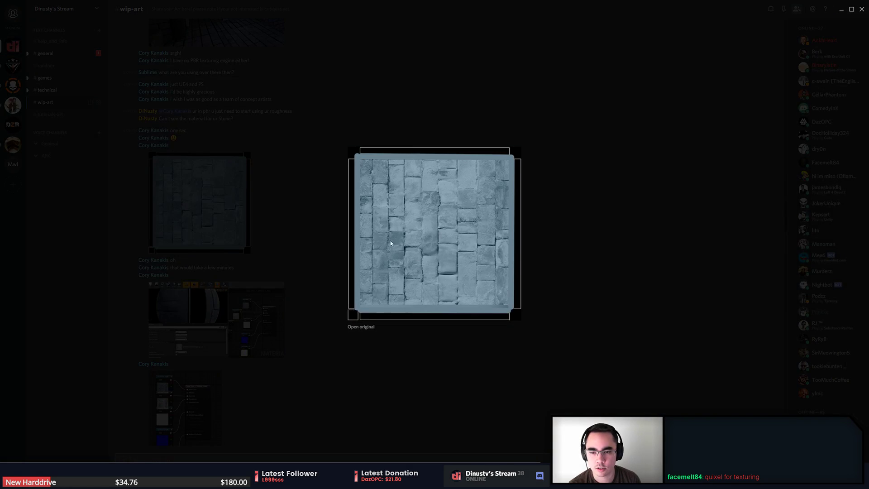
pyautogui.click(318, 180)
pyautogui.scroll(-4, 271, 235)
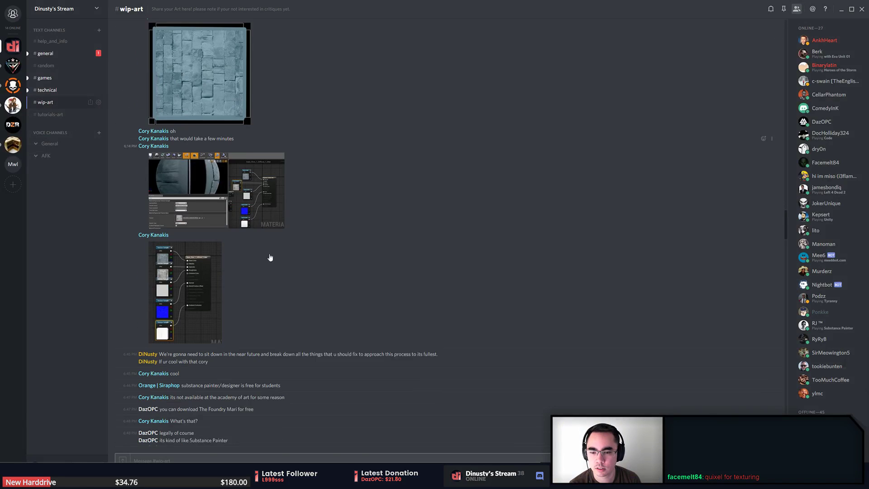
pyautogui.click(183, 197)
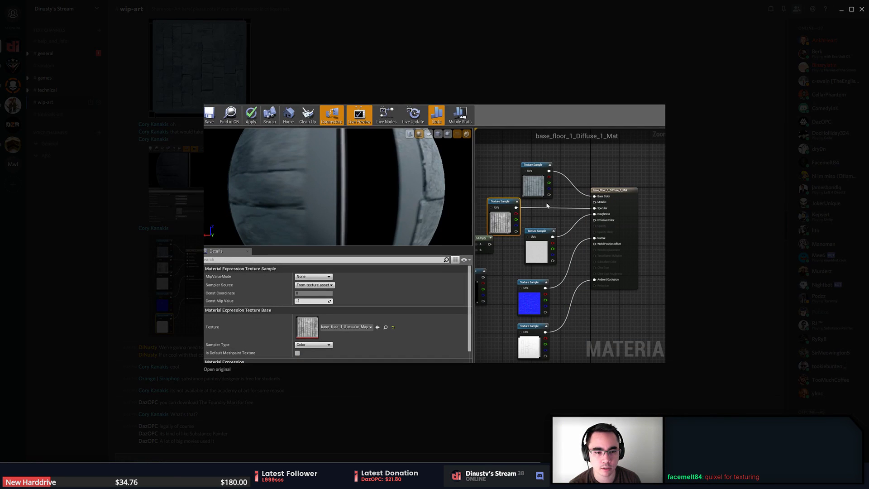
pyautogui.click(696, 265)
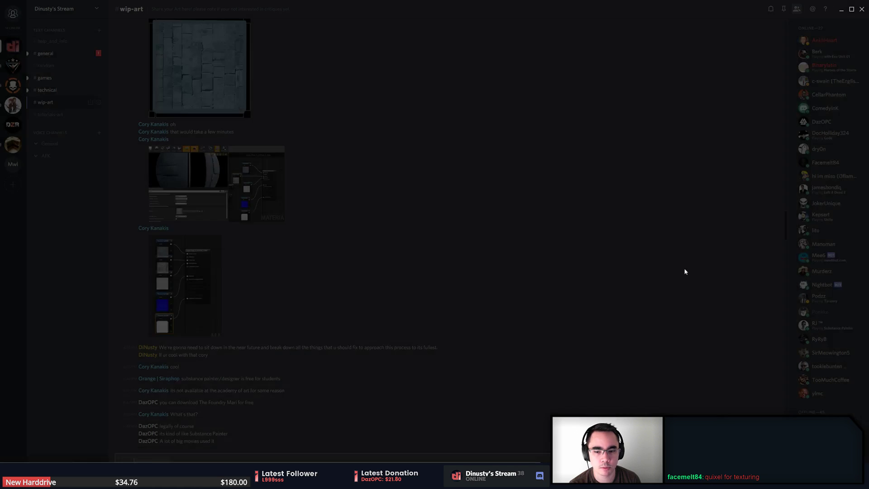
# Read on through the texturing software discussion and examine the brown rock wall material render at full size
pyautogui.scroll(-1, 452, 308)
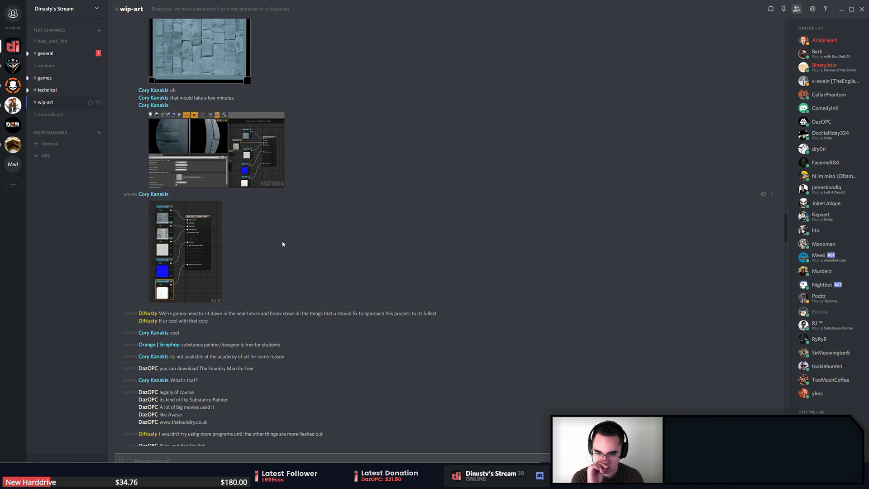
pyautogui.scroll(-5, 361, 272)
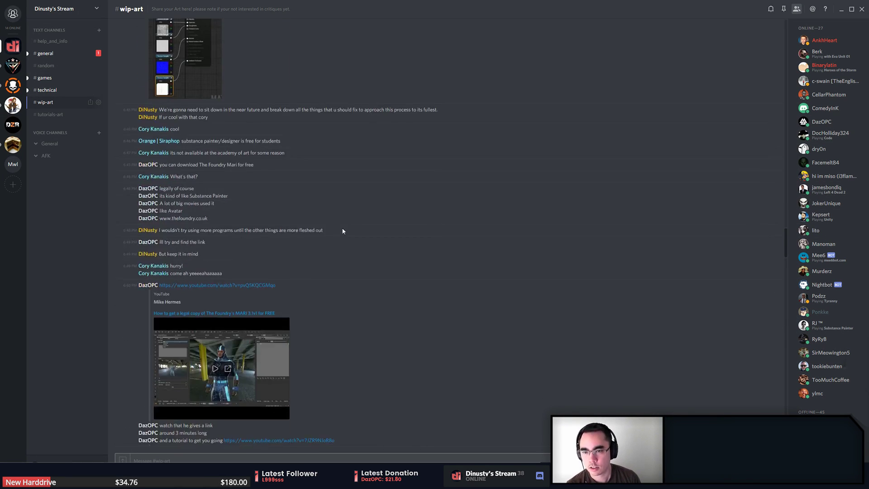
pyautogui.scroll(5, 186, 134)
pyautogui.scroll(-9, 240, 128)
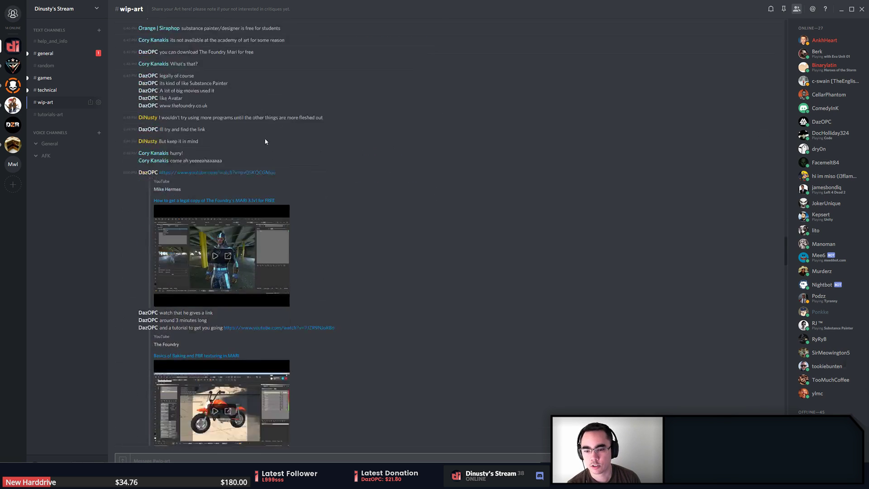
pyautogui.scroll(-8, 353, 200)
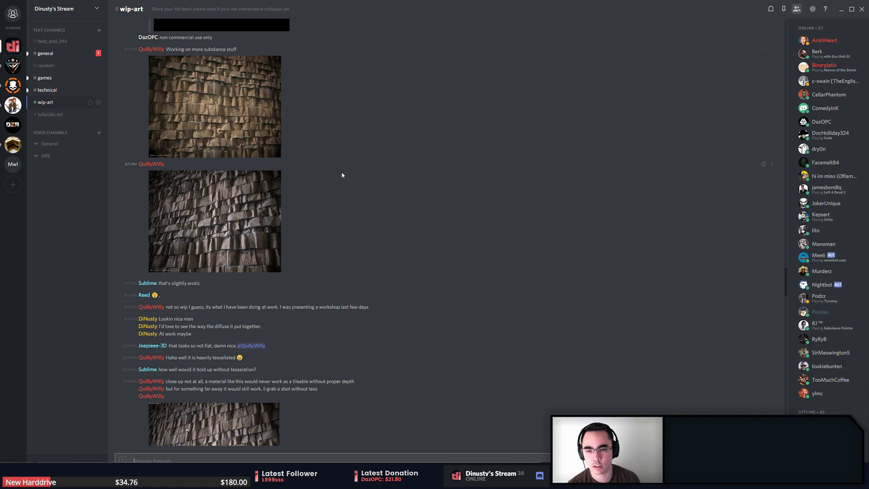
pyautogui.click(227, 130)
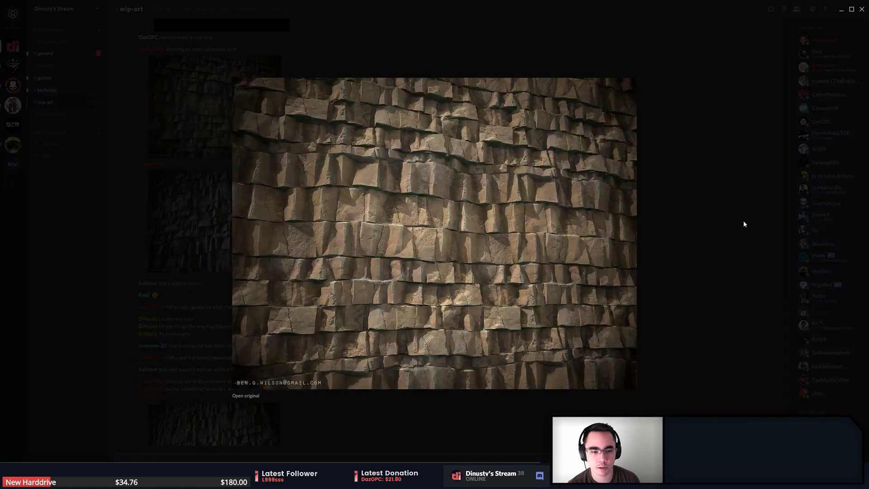
pyautogui.click(711, 278)
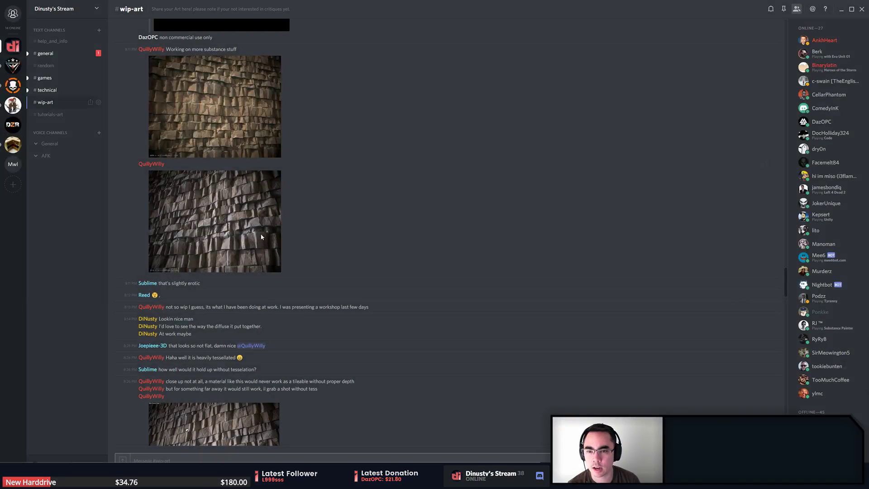
# Compare the darker angled rock wall render with the brown one by enlarging each image
pyautogui.click(261, 236)
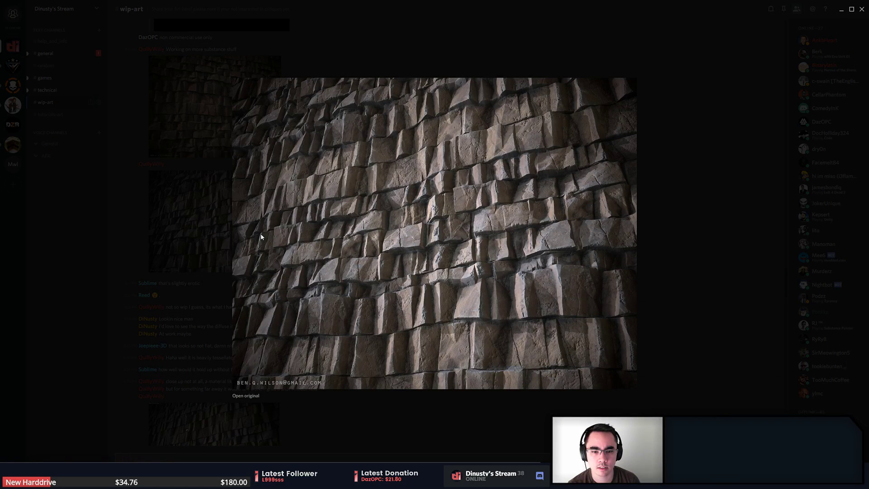
pyautogui.click(177, 196)
pyautogui.click(191, 146)
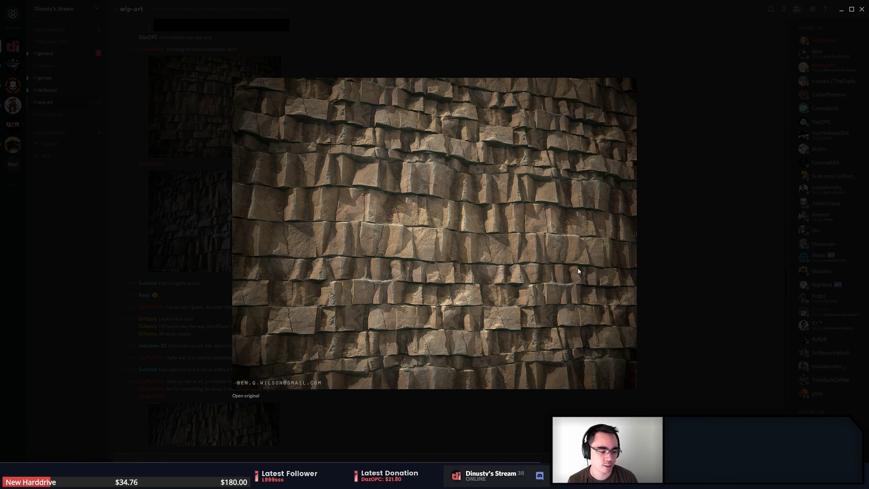
pyautogui.click(635, 235)
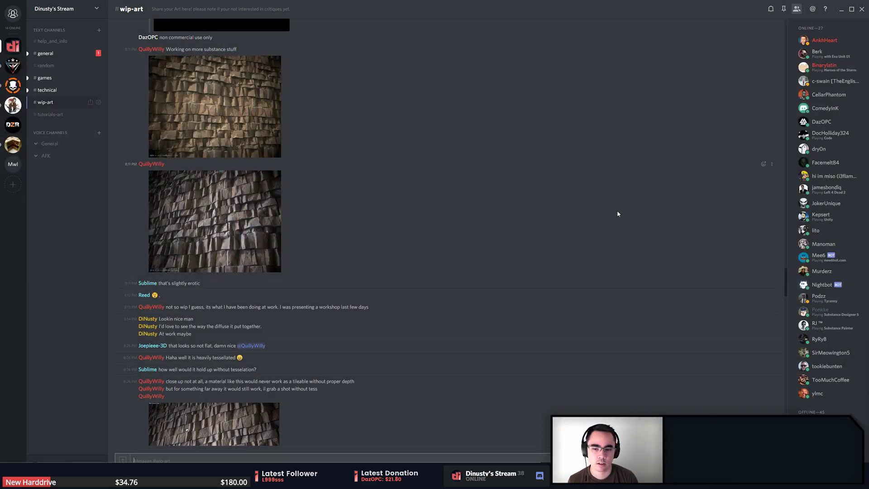
pyautogui.scroll(-3, 474, 264)
pyautogui.scroll(2, 457, 260)
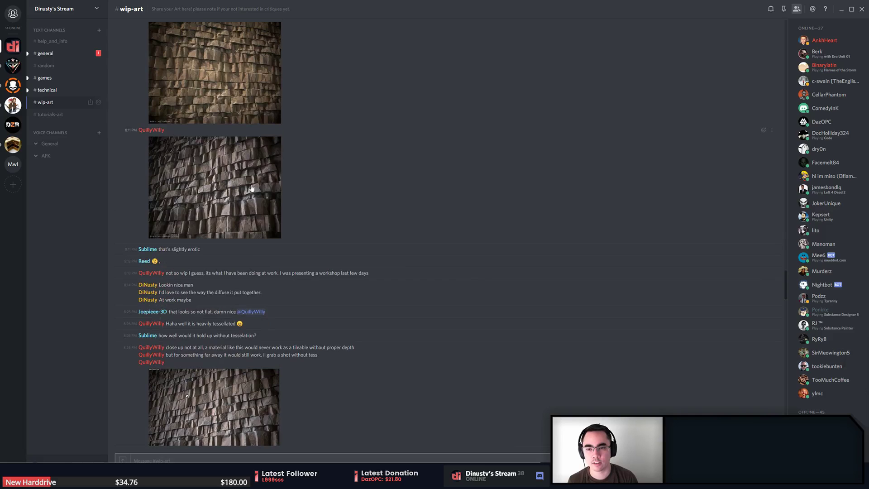
pyautogui.click(242, 115)
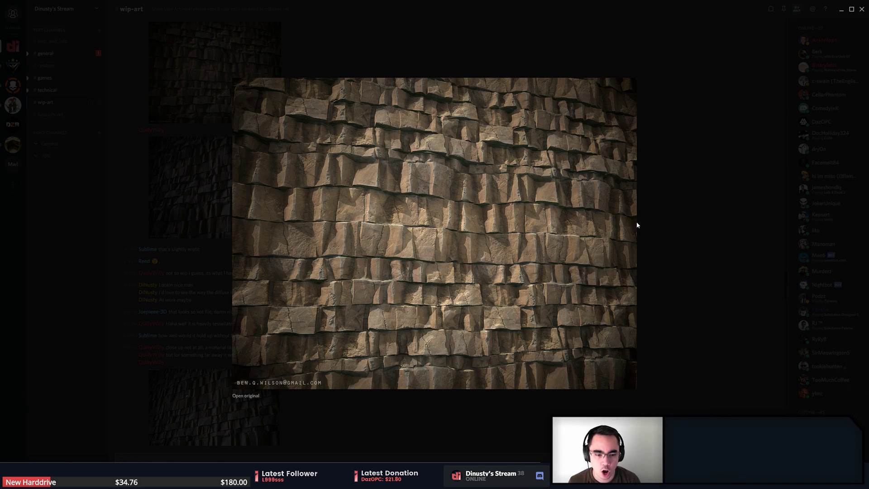
pyautogui.click(649, 223)
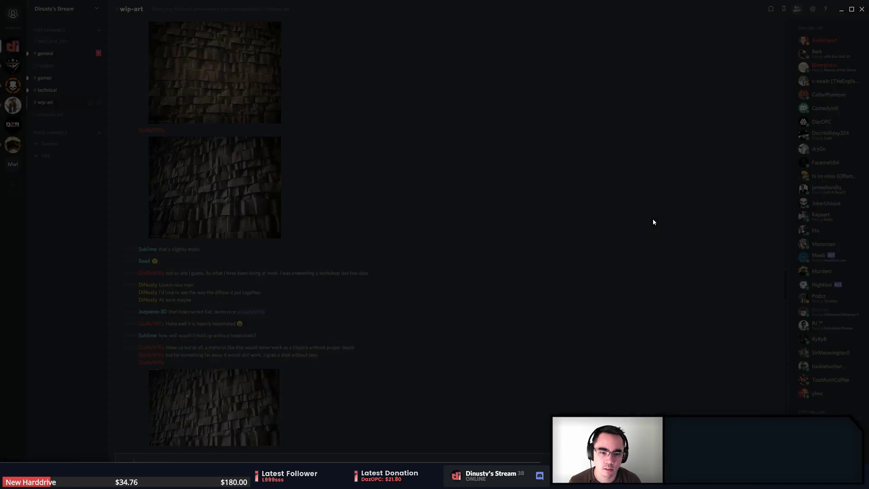
# Find the layered-material post and examine the full view of the carved stone wall render
pyautogui.scroll(-8, 649, 217)
pyautogui.scroll(-10, 650, 213)
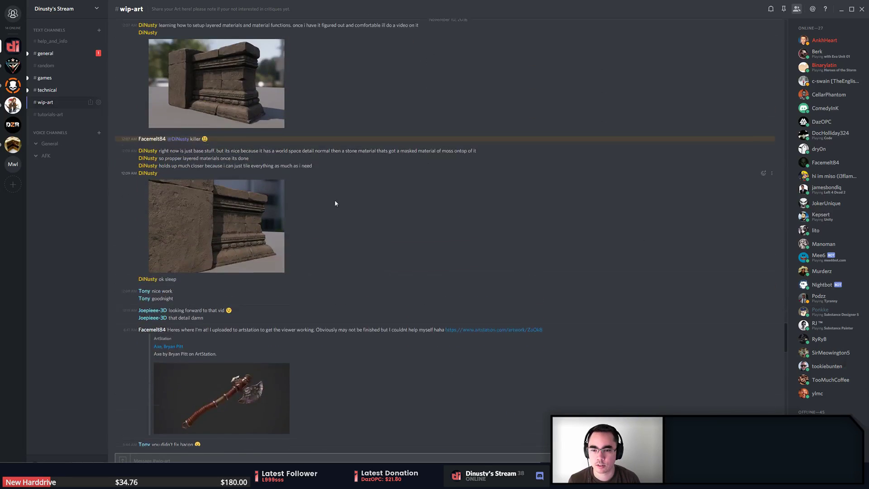
pyautogui.scroll(2, 335, 202)
pyautogui.click(267, 163)
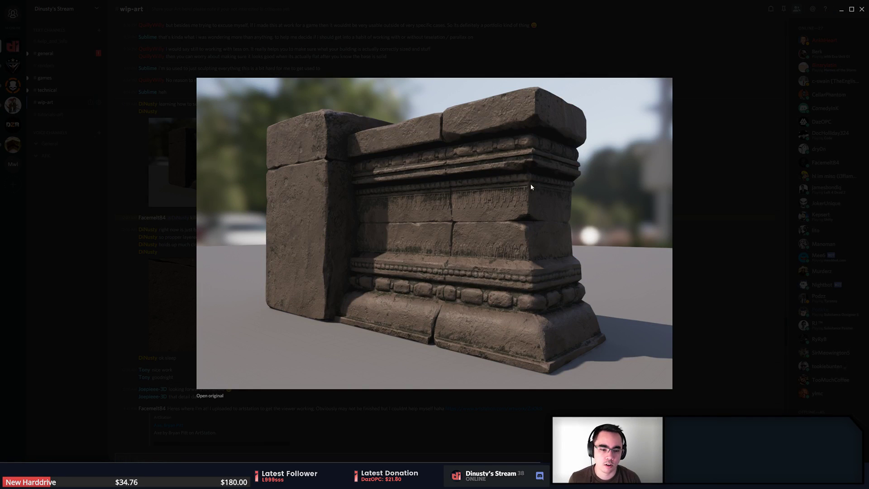
pyautogui.click(177, 251)
# Examine the close-up render of the carved stone wall with moss at full size
pyautogui.click(209, 310)
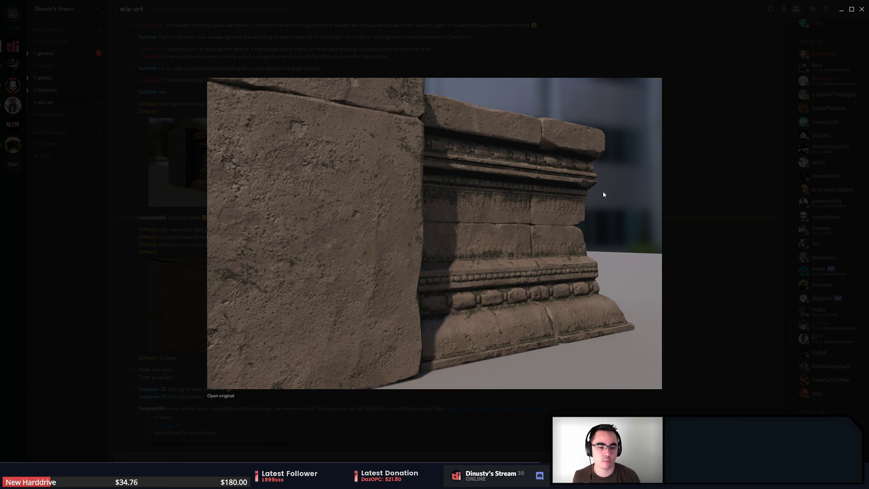
pyautogui.click(679, 214)
pyautogui.click(227, 319)
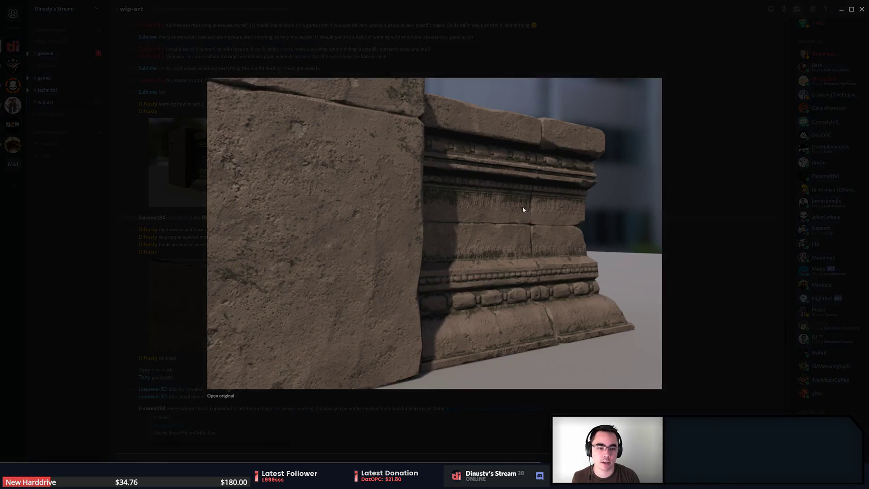
pyautogui.click(701, 189)
# Read the feedback on the updated axe and examine the close-up of its leather-wrapped handle
pyautogui.scroll(-3, 509, 282)
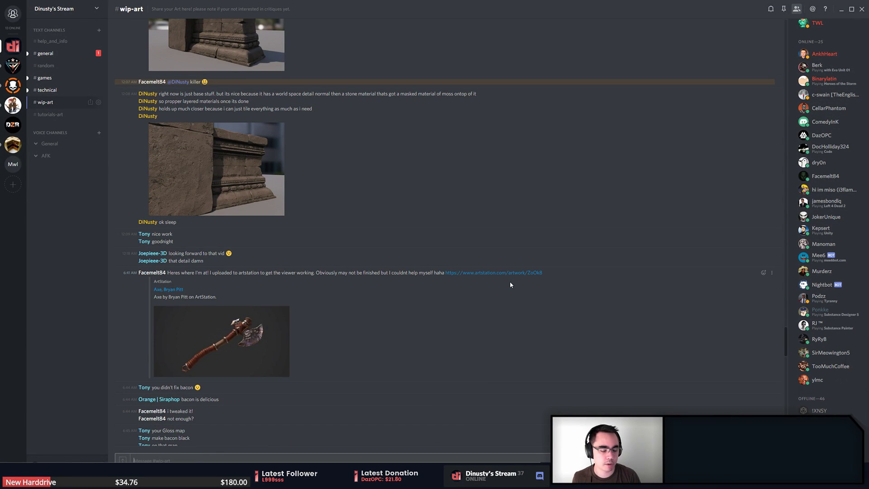
pyautogui.scroll(-3, 510, 284)
pyautogui.scroll(-5, 510, 285)
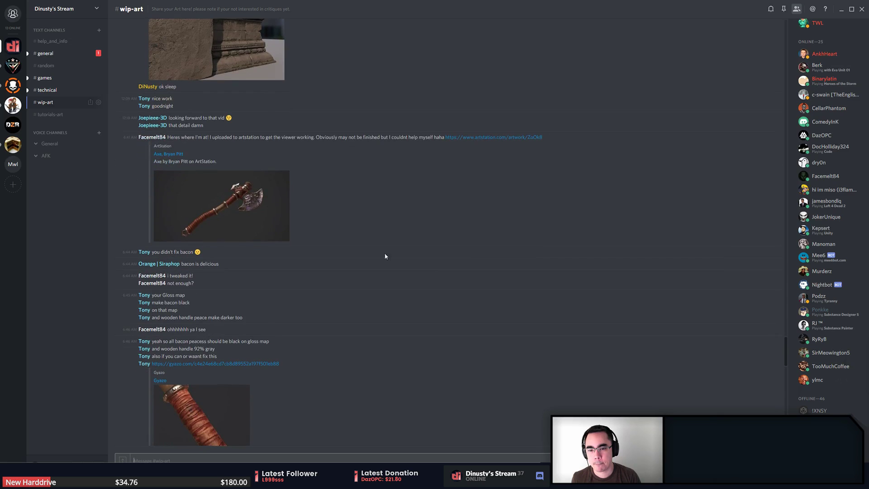
pyautogui.scroll(-2, 221, 218)
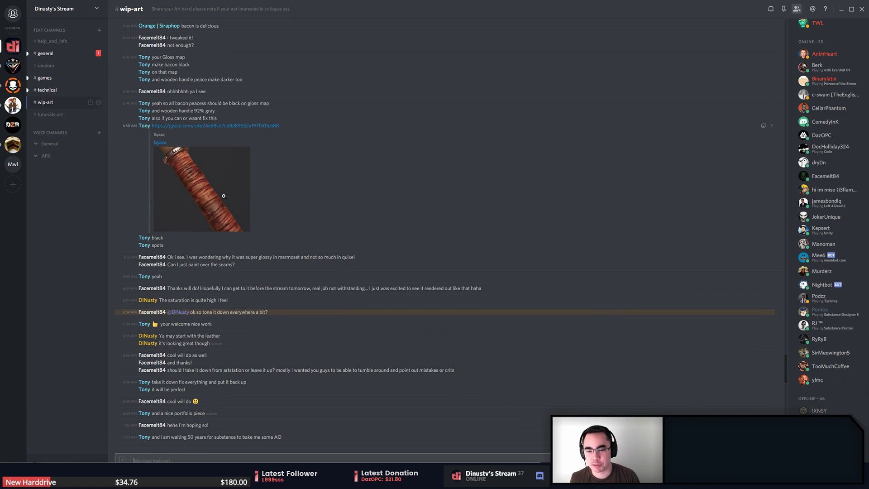
pyautogui.click(222, 207)
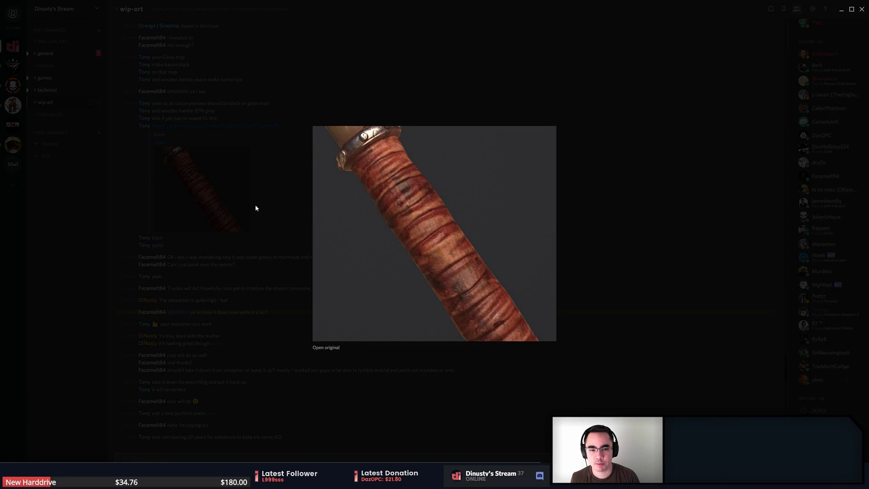
pyautogui.click(271, 208)
# Open the first Maya screenshot of the "City under waterfall" environment at full size
pyautogui.scroll(-6, 271, 208)
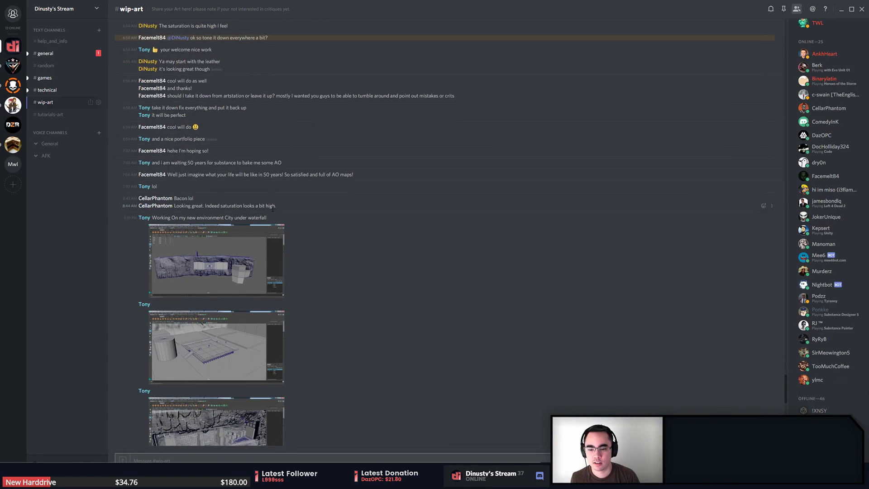
pyautogui.scroll(-1, 272, 209)
pyautogui.click(273, 220)
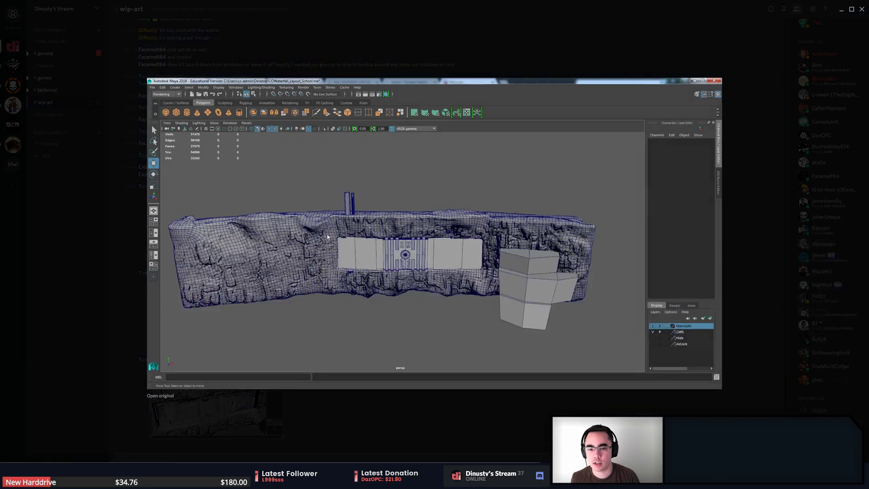
# Close the enlarged screenshot and read the caption and replies of the "City under waterfall" environment post
pyautogui.click(754, 246)
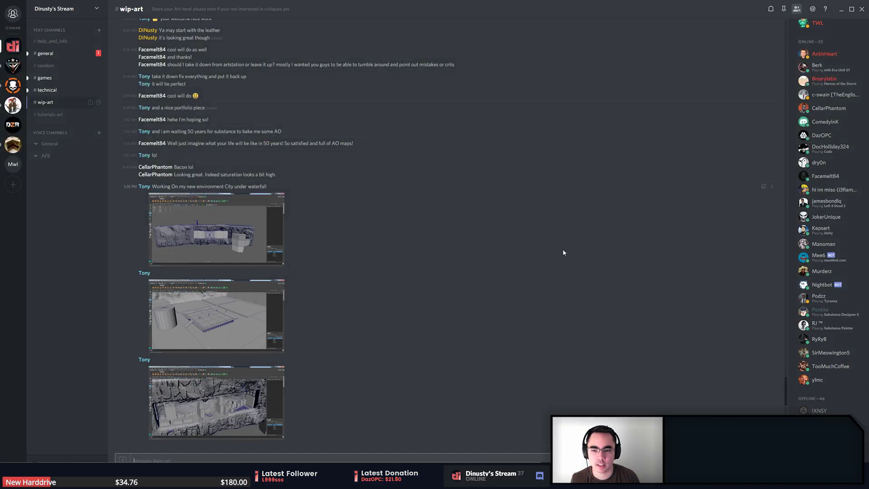
pyautogui.moveTo(169, 186); pyautogui.dragTo(324, 189)
pyautogui.click(357, 195)
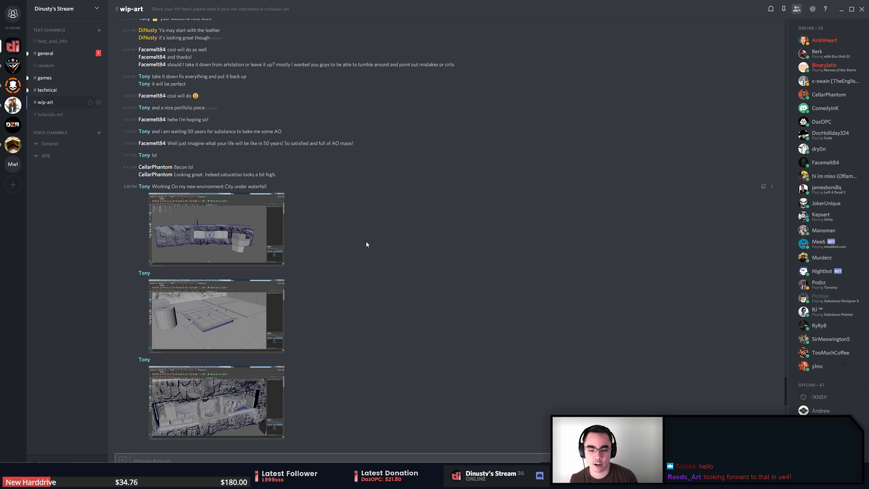
pyautogui.scroll(-3, 367, 244)
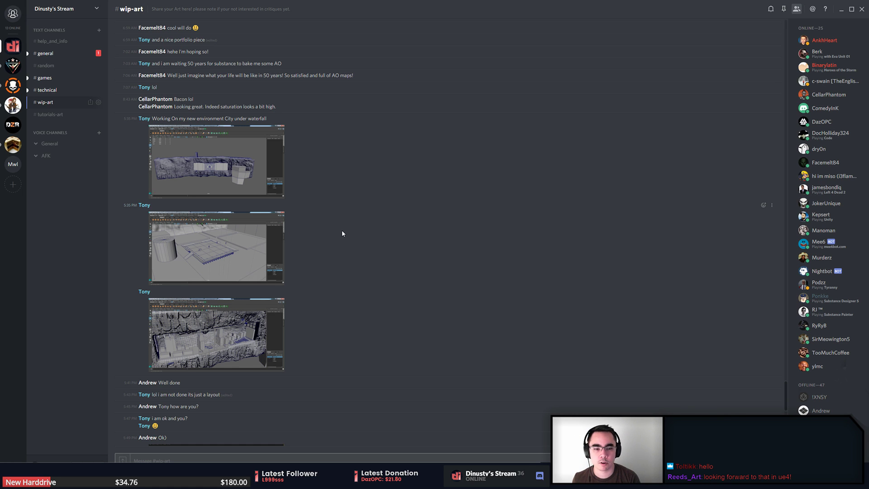
# Reopen the first "City under waterfall" screenshot at full size and move the screen-annotation toolbar clear of the image
pyautogui.click(281, 193)
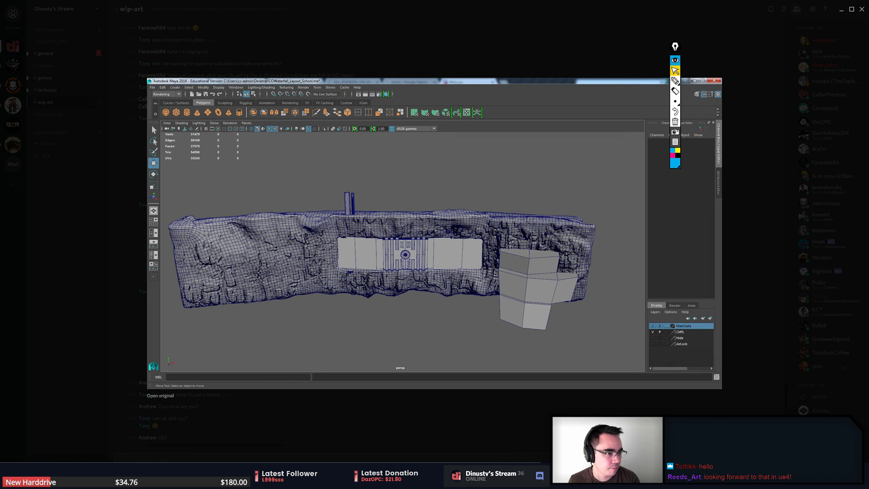
pyautogui.moveTo(678, 48); pyautogui.dragTo(709, 42)
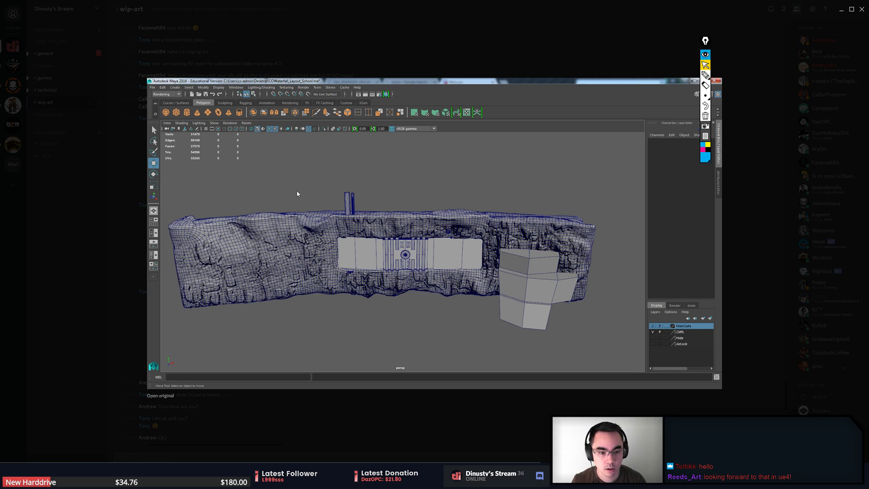
pyautogui.moveTo(706, 42); pyautogui.dragTo(769, 33)
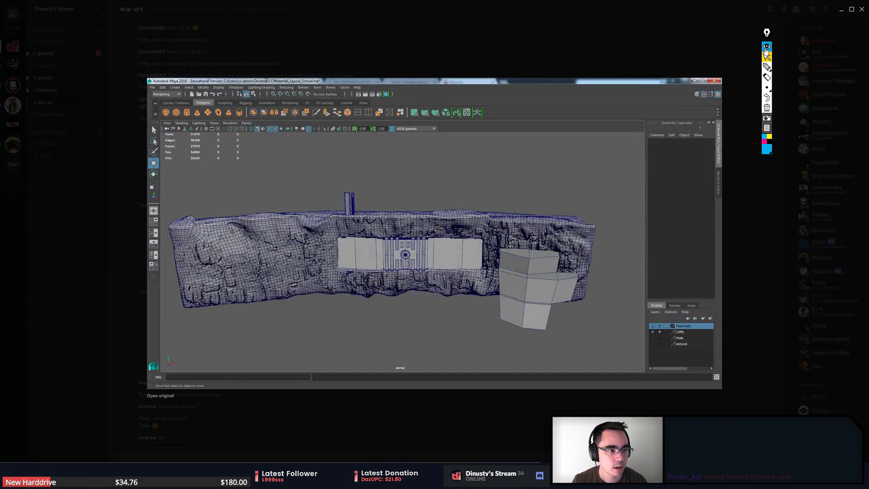
# Try to draw on the enlarged Maya screenshot with the screen-annotation pen, and close the enlarged view
pyautogui.click(767, 68)
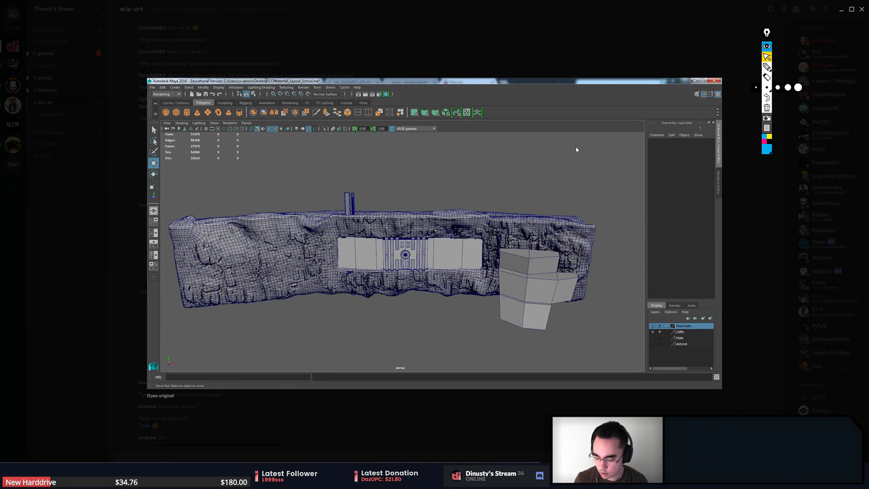
pyautogui.press('alt')
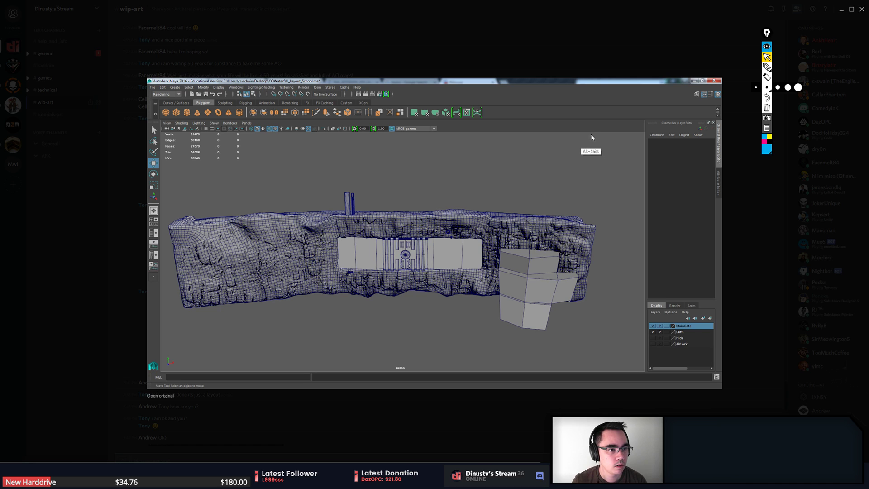
pyautogui.click(766, 68)
pyautogui.click(767, 67)
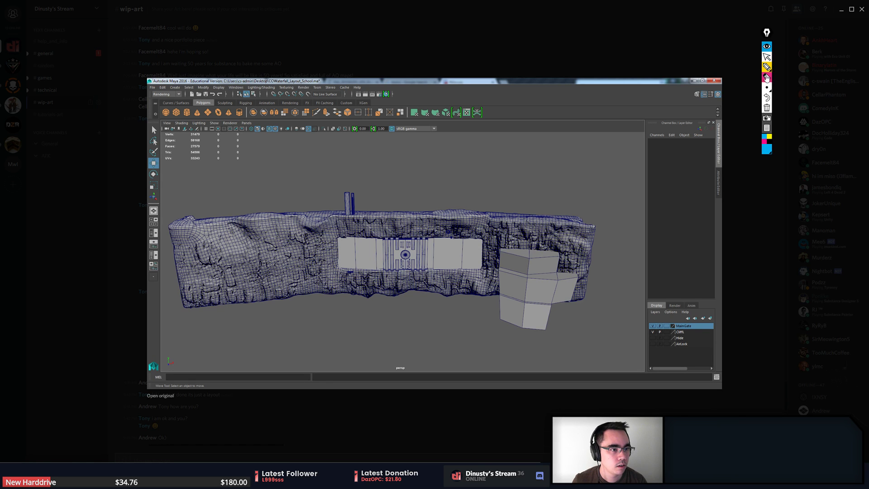
pyautogui.moveTo(516, 211); pyautogui.dragTo(522, 214)
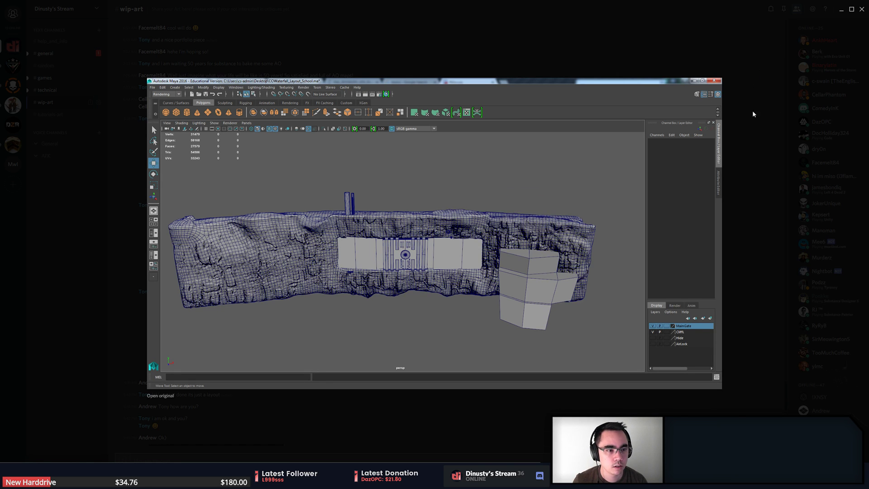
pyautogui.click(757, 85)
pyautogui.hotkey('ctrl', 'shift', '1')
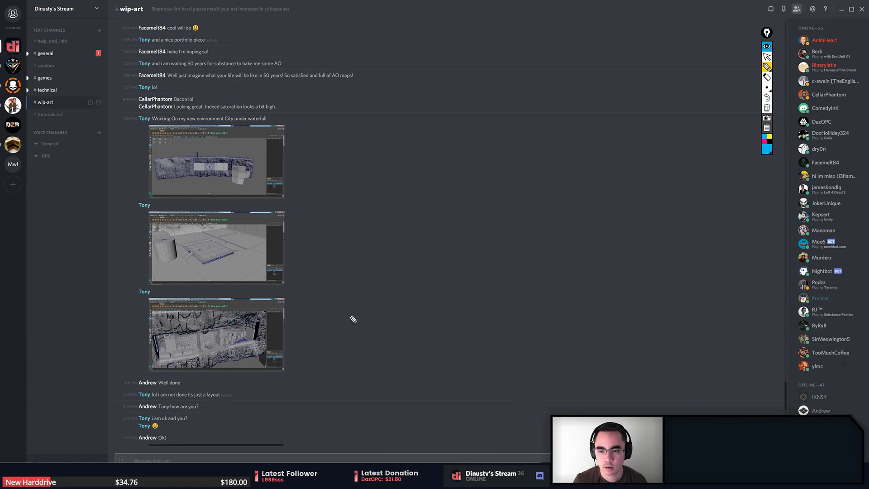
# Test the annotation pen with a blue scribble over the third environment screenshot, and erase it
pyautogui.moveTo(214, 333)
pyautogui.mouseDown()
pyautogui.moveTo(253, 309)
pyautogui.moveTo(274, 316)
pyautogui.mouseUp()
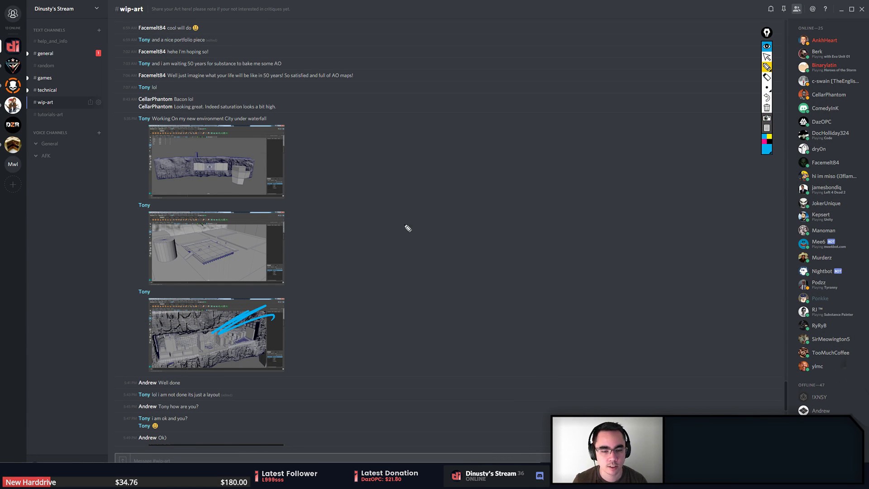
pyautogui.click(767, 77)
pyautogui.click(267, 312)
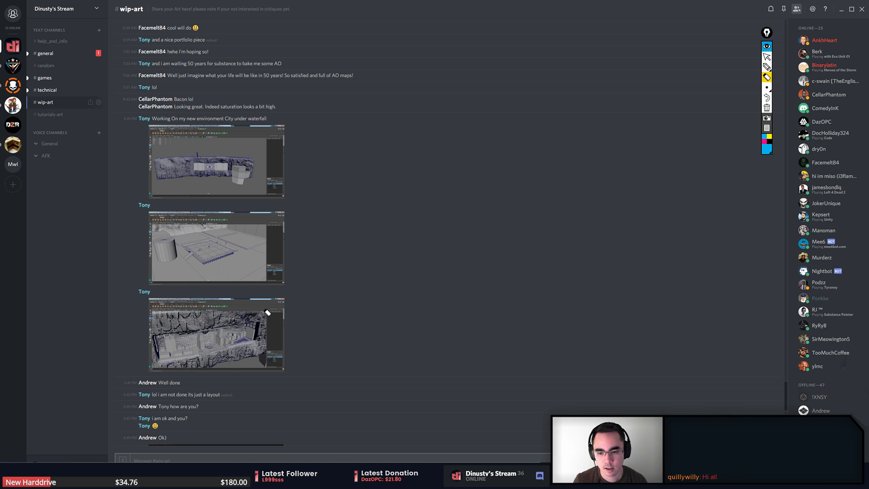
pyautogui.click(766, 67)
pyautogui.click(766, 57)
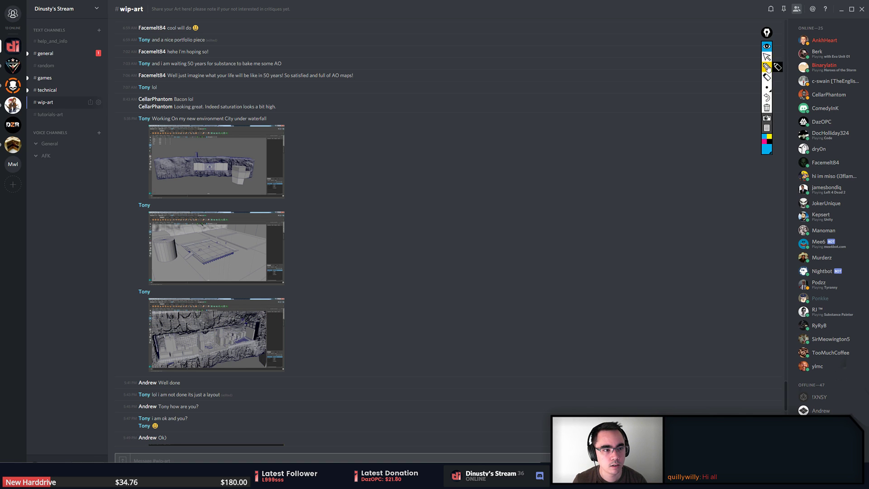
# Enlarge the first environment screenshot again and return the annotation tool from the pen to the normal pointer
pyautogui.click(250, 178)
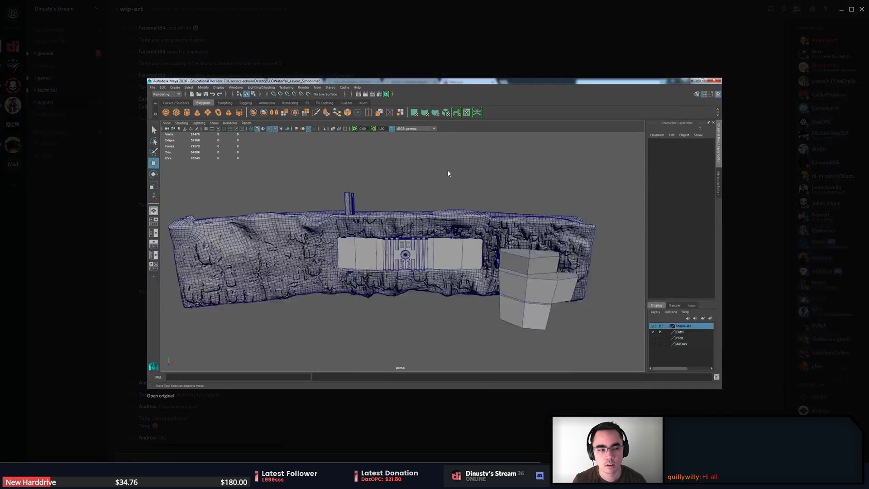
pyautogui.click(767, 67)
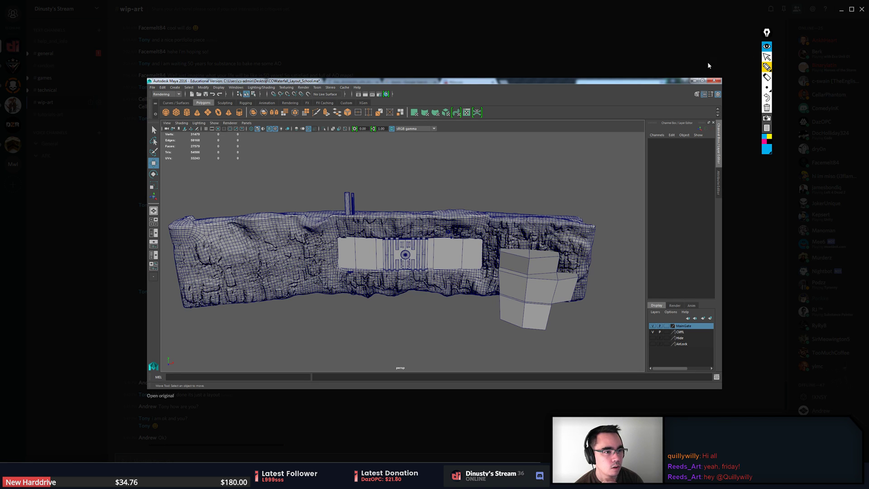
pyautogui.click(766, 57)
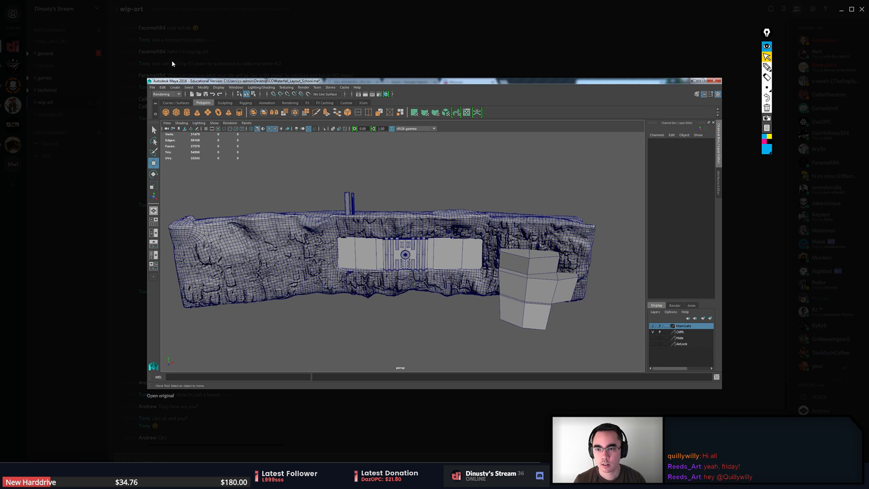
pyautogui.click(348, 38)
pyautogui.click(239, 186)
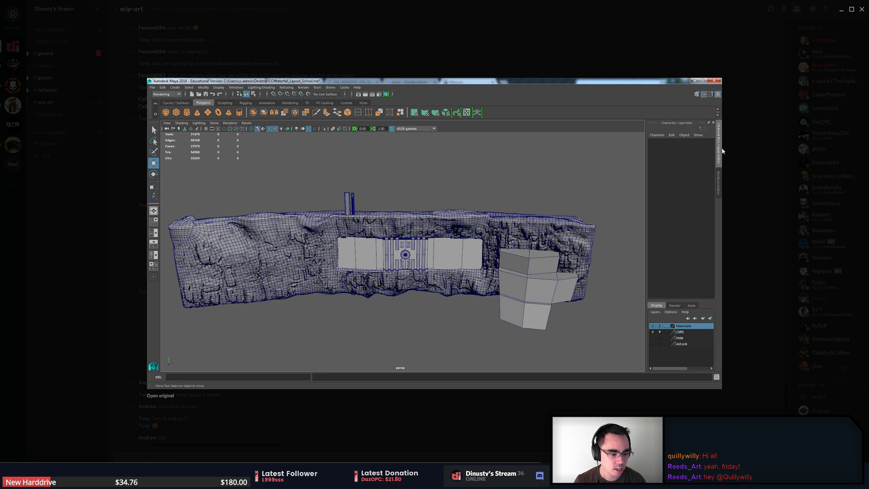
# Capture the enlarged Maya screenshot as a screen region and switch to it in the Greenshot image editor
pyautogui.press('Print')
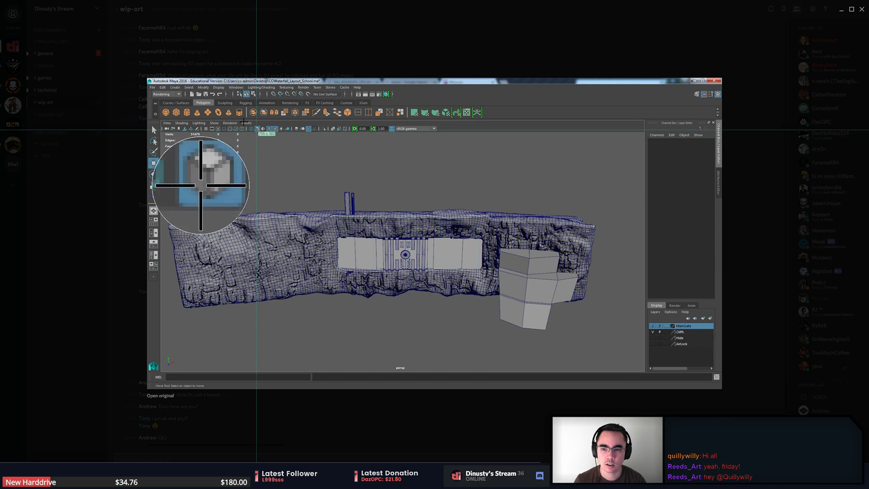
pyautogui.moveTo(146, 80); pyautogui.dragTo(714, 384)
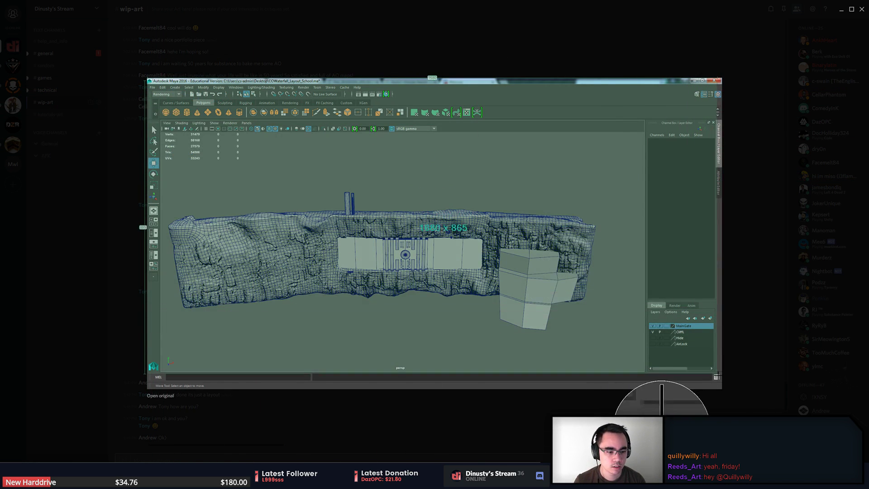
pyautogui.click(770, 403)
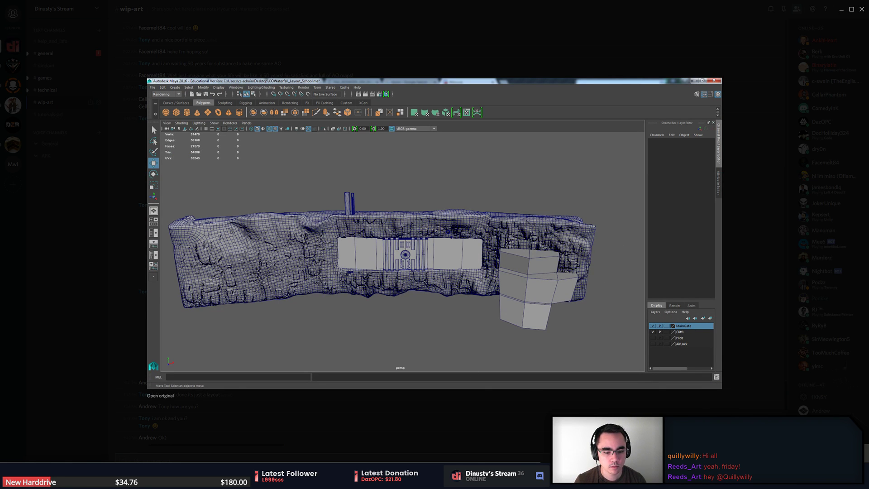
pyautogui.click(769, 337)
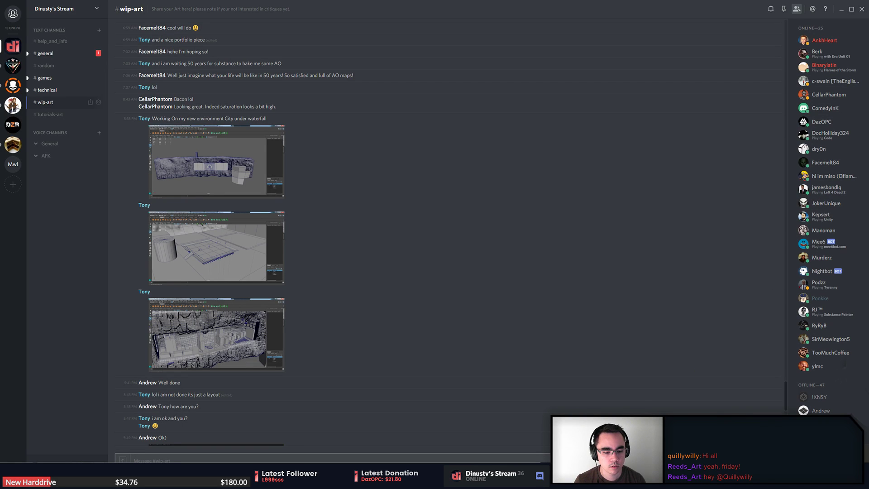
pyautogui.click(841, 9)
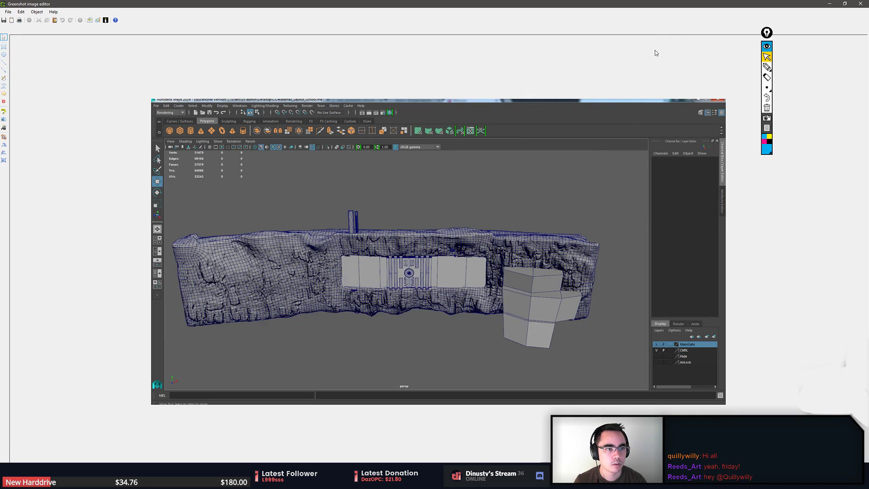
# Dismiss the screen-annotation toolbar that floats over the captured image
pyautogui.moveTo(660, 6)
pyautogui.mouseDown()
pyautogui.moveTo(661, 18)
pyautogui.moveTo(621, 25)
pyautogui.moveTo(628, 0)
pyautogui.mouseUp()
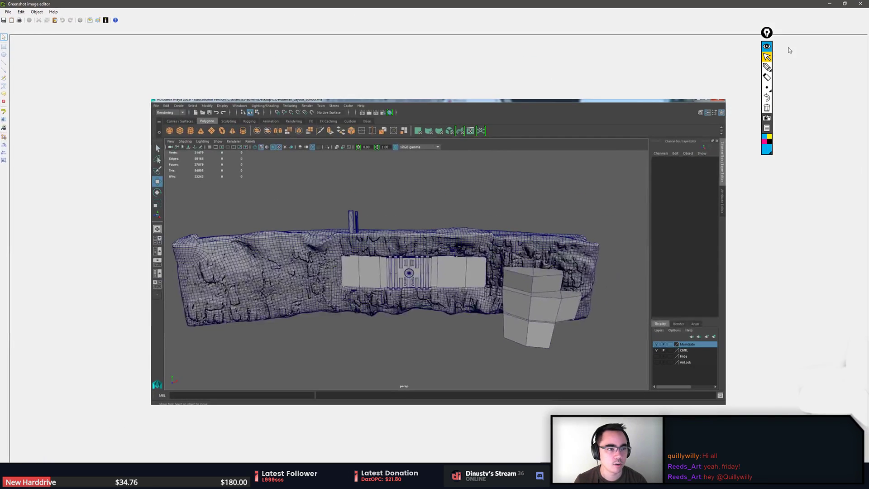
pyautogui.click(766, 33)
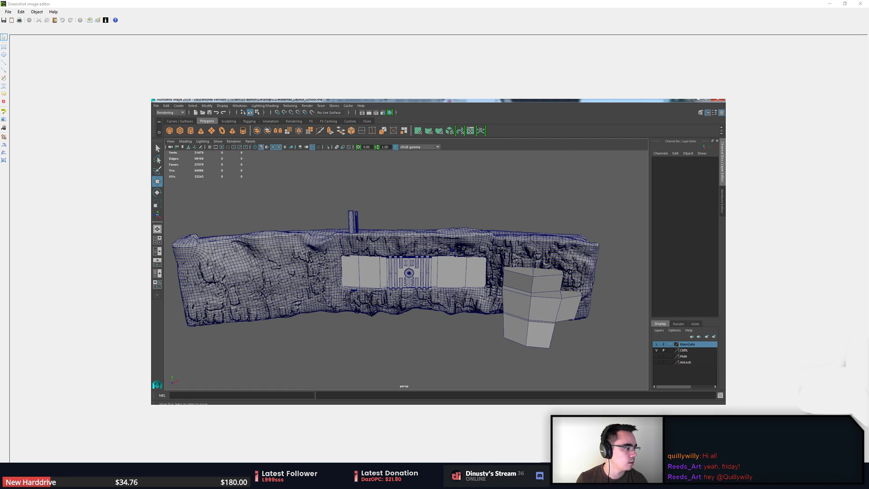
pyautogui.click(519, 43)
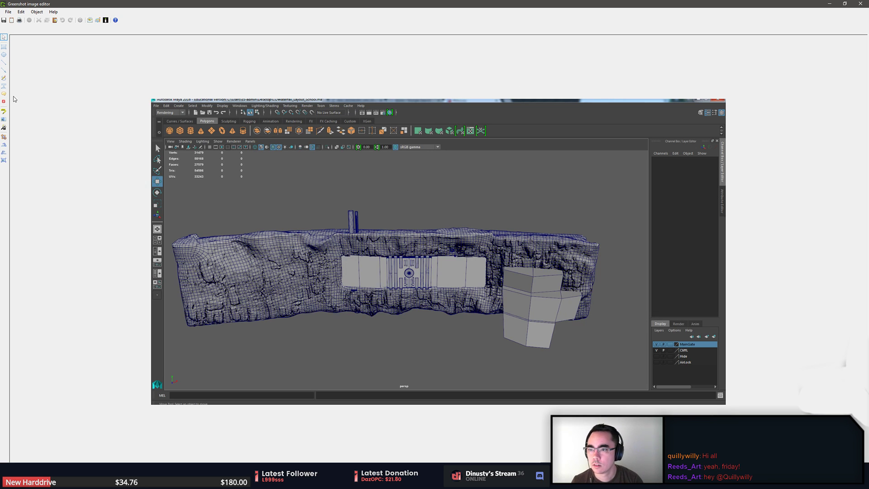
# Draw a freehand test zigzag in the empty viewport area above the cliff mesh, and remove it
pyautogui.click(3, 78)
pyautogui.moveTo(262, 158)
pyautogui.mouseDown()
pyautogui.moveTo(273, 152)
pyautogui.moveTo(320, 175)
pyautogui.moveTo(349, 166)
pyautogui.mouseUp()
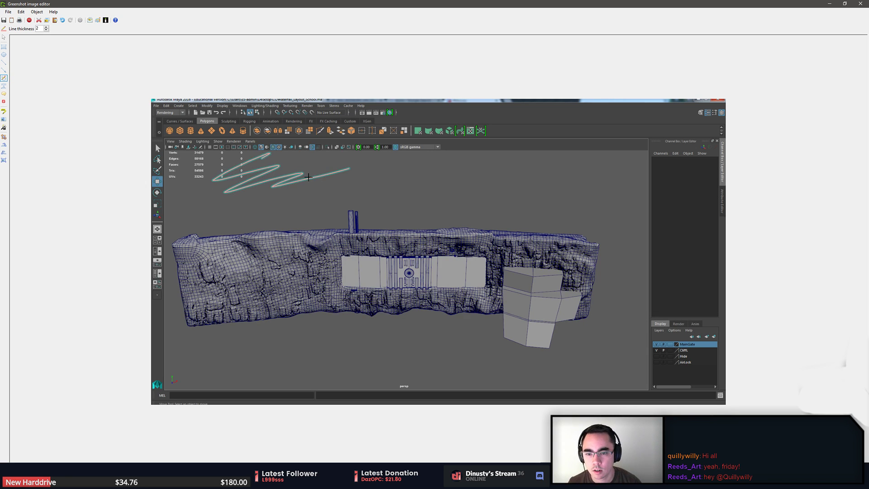
pyautogui.press('Delete')
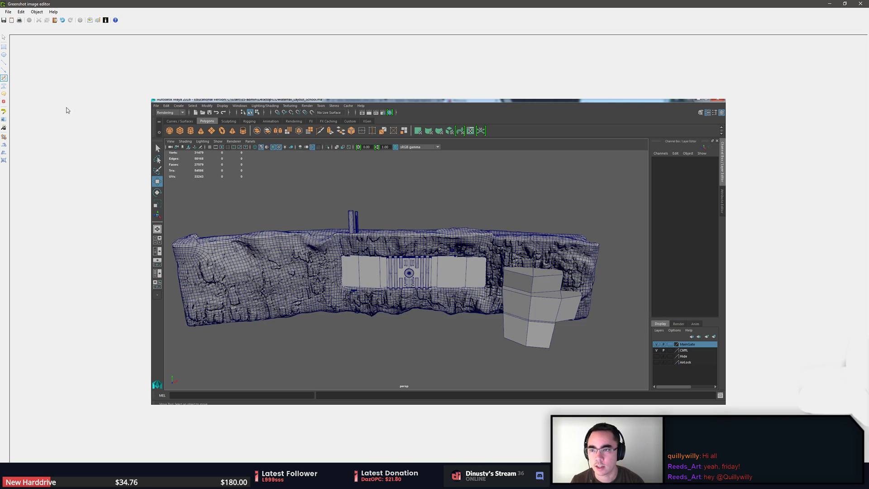
pyautogui.hotkey('ctrl', 'z')
# Set the freehand stroke's line thickness to 6 and its colour to green #33FF33
pyautogui.click(46, 26)
pyautogui.click(46, 26)
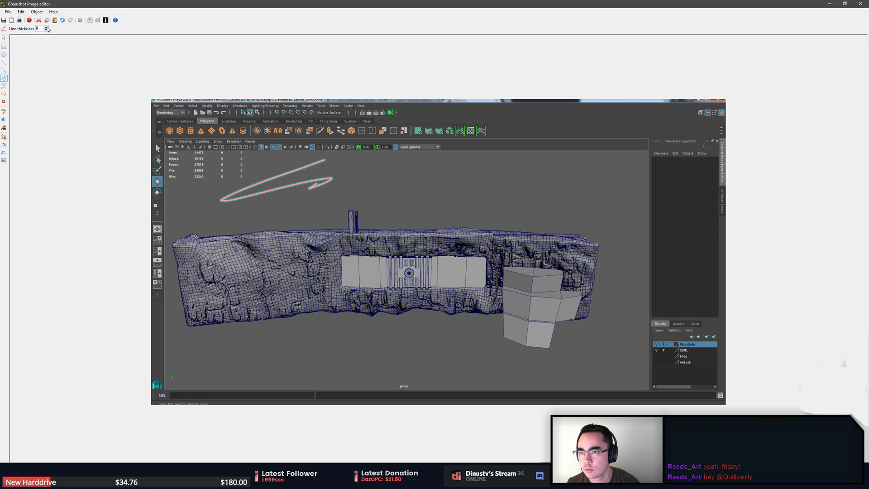
pyautogui.click(46, 27)
pyautogui.click(46, 27)
pyautogui.click(5, 29)
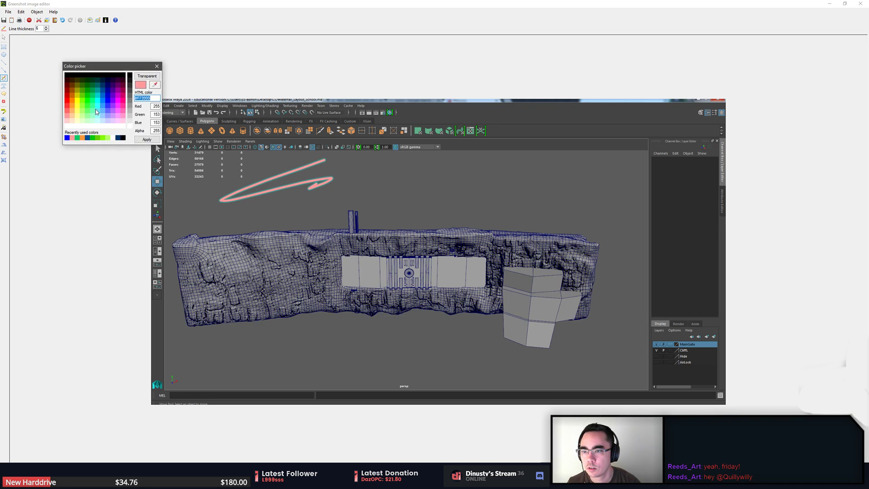
pyautogui.click(97, 105)
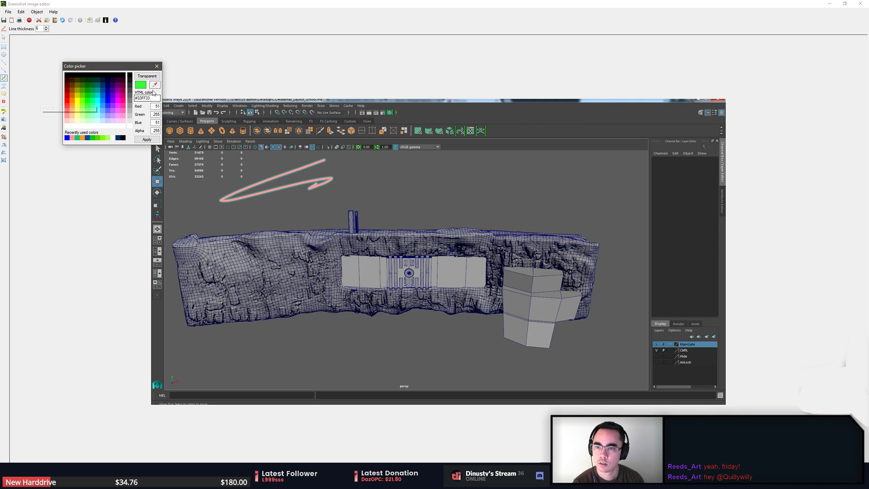
pyautogui.click(152, 139)
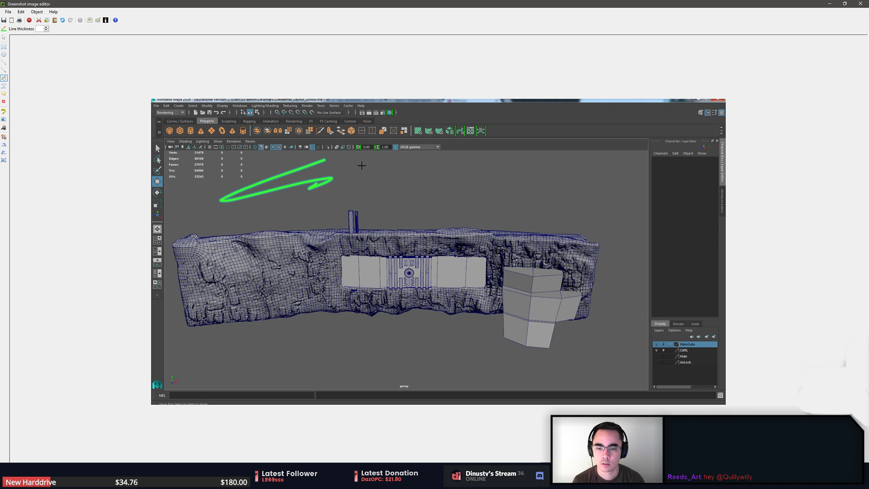
# Undo the freehand test stroke above the cliff mesh until the captured image is clean
pyautogui.click(327, 181)
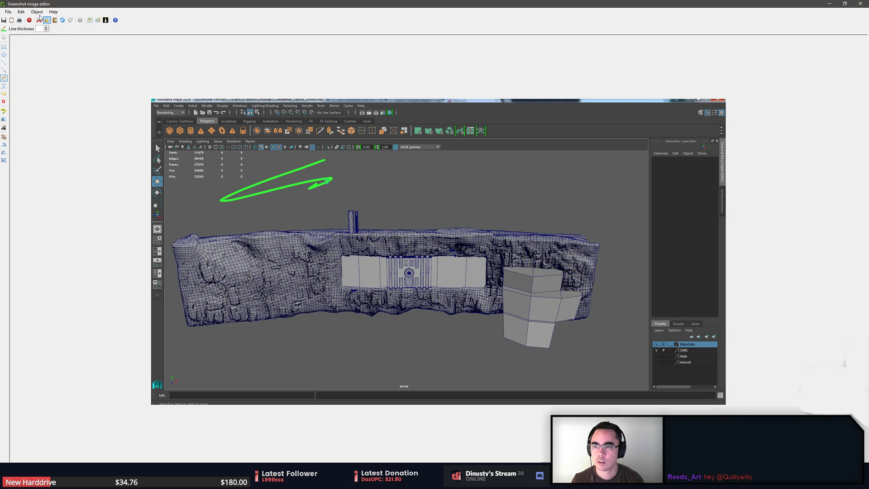
pyautogui.click(21, 12)
pyautogui.click(21, 12)
pyautogui.click(21, 11)
pyautogui.click(22, 18)
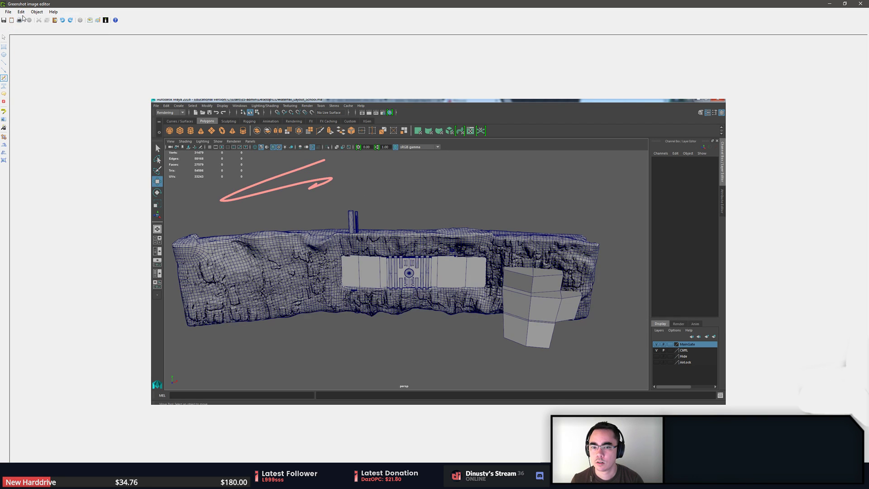
pyautogui.click(21, 12)
pyautogui.click(27, 19)
pyautogui.click(21, 12)
pyautogui.click(27, 19)
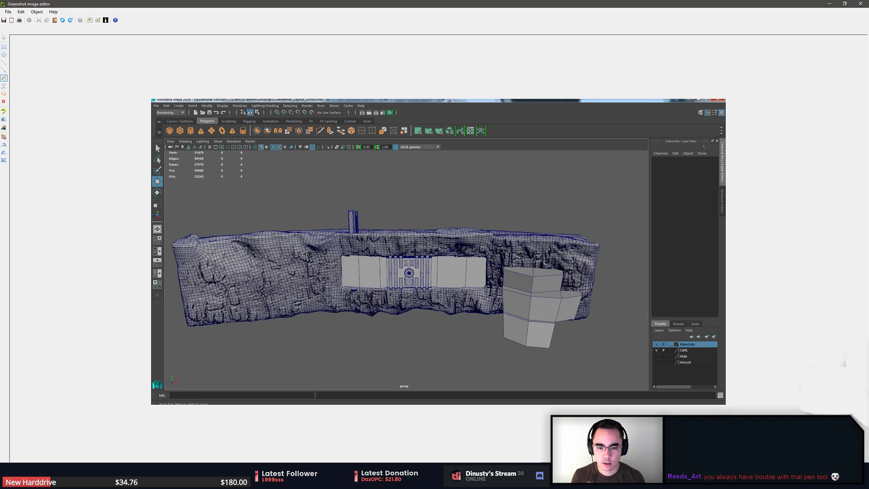
# Outline the left cliff face, the two top ledge sections and the grey block cluster with green freehand strokes
pyautogui.moveTo(180, 237)
pyautogui.mouseDown()
pyautogui.moveTo(183, 320)
pyautogui.moveTo(328, 316)
pyautogui.moveTo(334, 235)
pyautogui.moveTo(202, 250)
pyautogui.mouseUp()
pyautogui.moveTo(335, 248)
pyautogui.mouseDown()
pyautogui.moveTo(500, 236)
pyautogui.moveTo(415, 230)
pyautogui.mouseUp()
pyautogui.moveTo(489, 253)
pyautogui.mouseDown()
pyautogui.moveTo(573, 254)
pyautogui.moveTo(511, 235)
pyautogui.mouseUp()
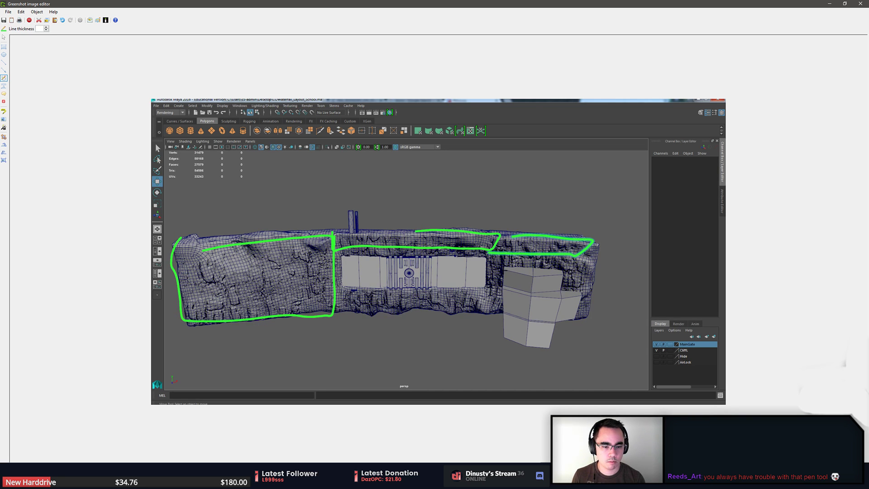
pyautogui.moveTo(504, 267)
pyautogui.mouseDown()
pyautogui.moveTo(506, 337)
pyautogui.moveTo(563, 317)
pyautogui.moveTo(571, 279)
pyautogui.moveTo(525, 270)
pyautogui.mouseUp()
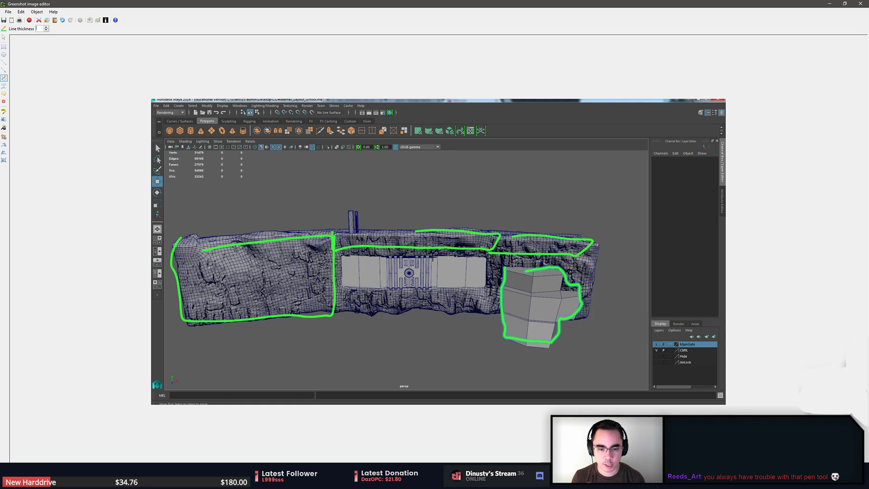
# Draw vertical waterfall streaks falling from the middle ledge past the gate, ending in a wavy pool outline beneath the cliff
pyautogui.moveTo(337, 233)
pyautogui.mouseDown()
pyautogui.moveTo(418, 245)
pyautogui.moveTo(495, 236)
pyautogui.moveTo(387, 248)
pyautogui.moveTo(342, 231)
pyautogui.moveTo(430, 246)
pyautogui.moveTo(491, 233)
pyautogui.moveTo(344, 248)
pyautogui.moveTo(349, 312)
pyautogui.mouseUp()
pyautogui.moveTo(360, 249); pyautogui.dragTo(360, 321)
pyautogui.moveTo(374, 249)
pyautogui.mouseDown()
pyautogui.moveTo(379, 359)
pyautogui.moveTo(393, 350)
pyautogui.mouseUp()
pyautogui.moveTo(411, 248)
pyautogui.mouseDown()
pyautogui.moveTo(410, 355)
pyautogui.moveTo(429, 348)
pyautogui.mouseUp()
pyautogui.moveTo(444, 265); pyautogui.dragTo(439, 355)
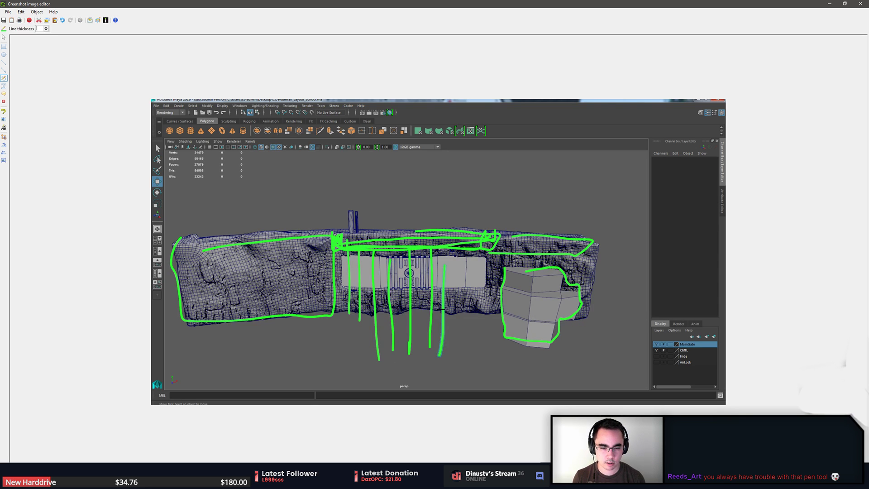
pyautogui.moveTo(453, 246); pyautogui.dragTo(448, 349)
pyautogui.moveTo(351, 322)
pyautogui.mouseDown()
pyautogui.moveTo(335, 357)
pyautogui.moveTo(427, 351)
pyautogui.moveTo(502, 327)
pyautogui.moveTo(513, 356)
pyautogui.mouseUp()
pyautogui.moveTo(352, 324)
pyautogui.mouseDown()
pyautogui.moveTo(304, 341)
pyautogui.moveTo(343, 368)
pyautogui.mouseUp()
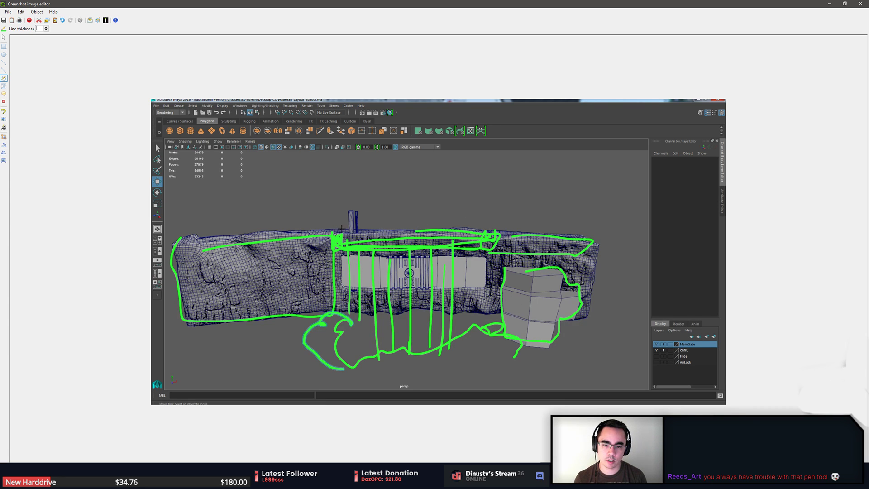
# Sketch raised banks with a curved dip between them along the cliff top, and outline the light rectangular gate below
pyautogui.moveTo(342, 227)
pyautogui.mouseDown()
pyautogui.moveTo(317, 216)
pyautogui.moveTo(248, 224)
pyautogui.moveTo(308, 234)
pyautogui.mouseUp()
pyautogui.moveTo(488, 231)
pyautogui.mouseDown()
pyautogui.moveTo(478, 214)
pyautogui.moveTo(558, 219)
pyautogui.moveTo(527, 229)
pyautogui.moveTo(591, 224)
pyautogui.mouseUp()
pyautogui.moveTo(335, 216)
pyautogui.mouseDown()
pyautogui.moveTo(351, 238)
pyautogui.moveTo(485, 238)
pyautogui.moveTo(416, 248)
pyautogui.moveTo(441, 244)
pyautogui.moveTo(483, 212)
pyautogui.mouseUp()
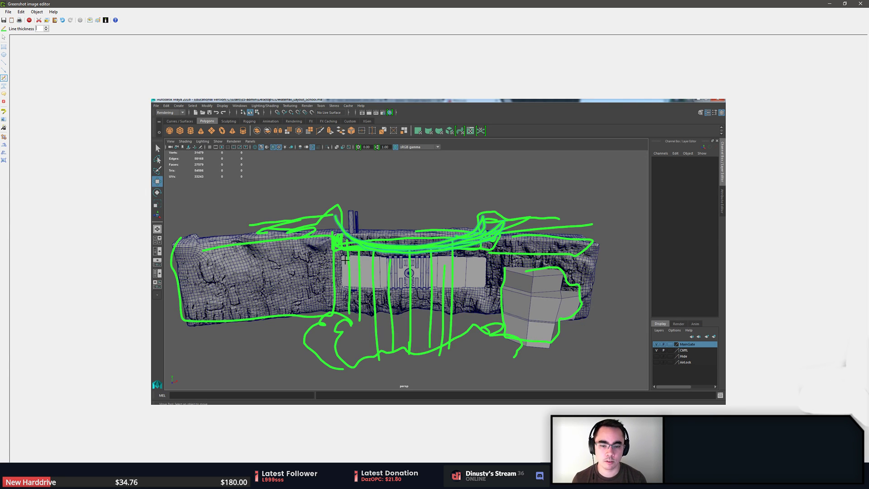
pyautogui.moveTo(350, 253)
pyautogui.mouseDown()
pyautogui.moveTo(431, 258)
pyautogui.moveTo(481, 249)
pyautogui.moveTo(343, 259)
pyautogui.moveTo(395, 287)
pyautogui.moveTo(482, 277)
pyautogui.moveTo(475, 259)
pyautogui.mouseUp()
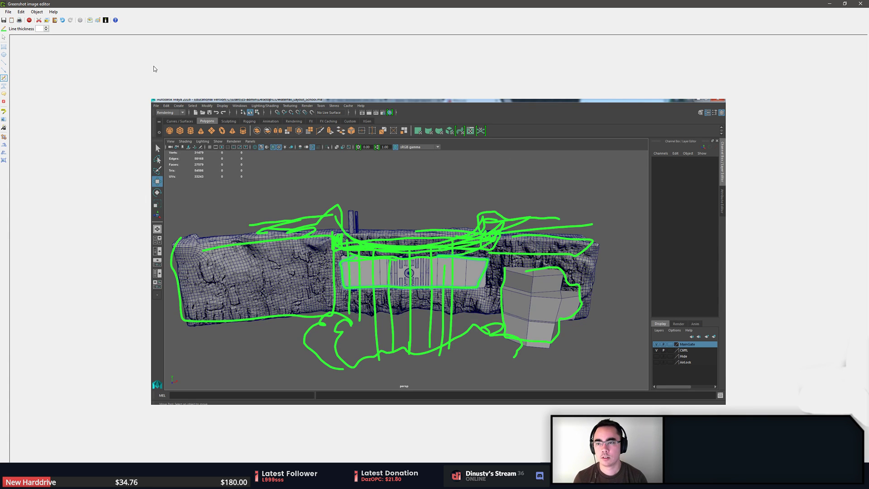
pyautogui.click(4, 38)
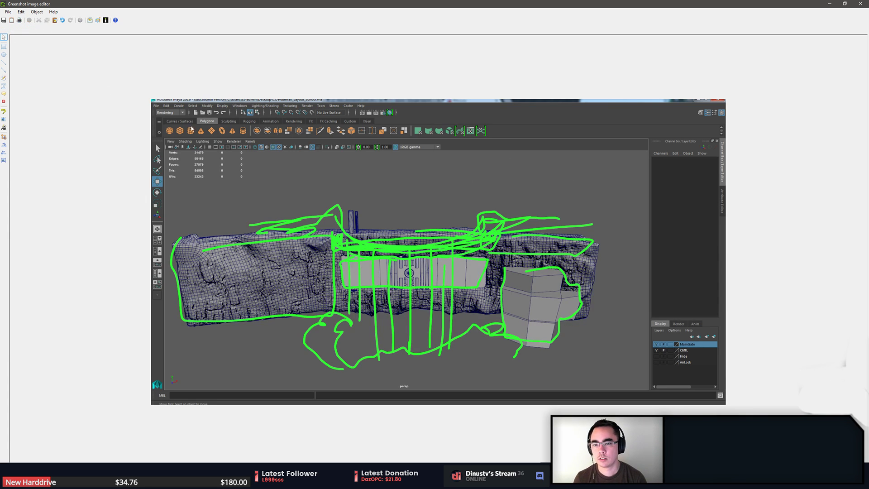
pyautogui.click(425, 257)
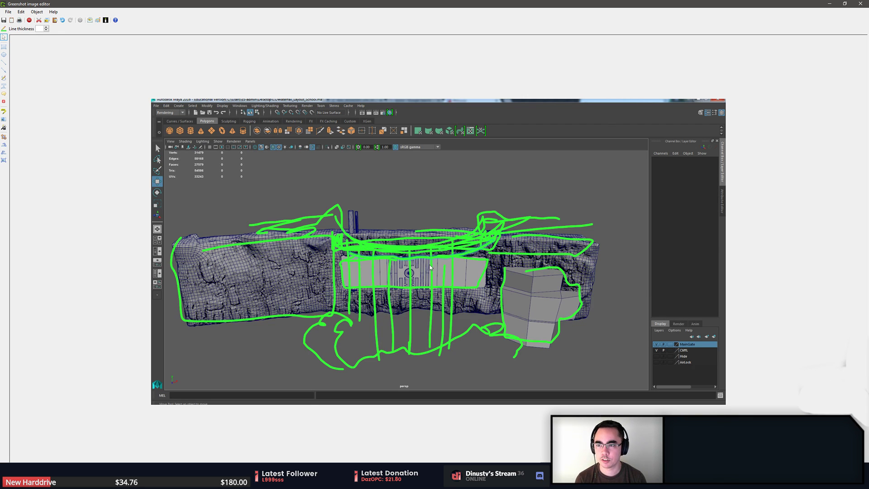
pyautogui.click(461, 212)
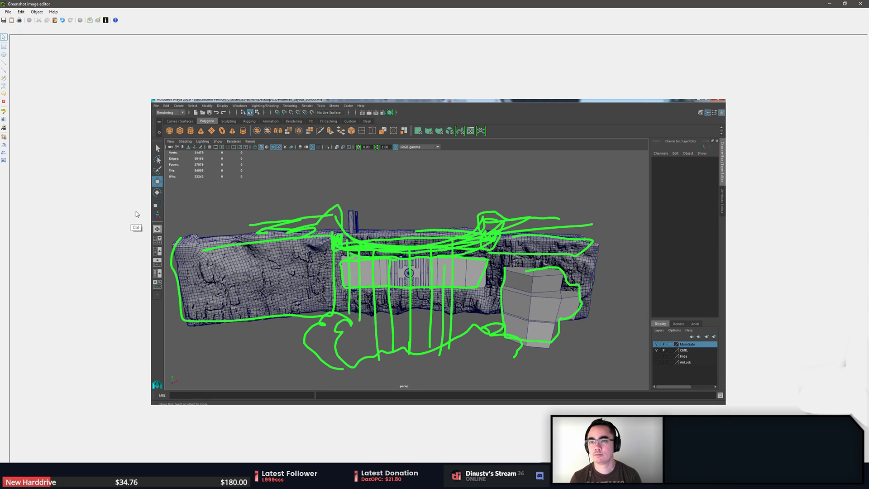
pyautogui.press('ctrl')
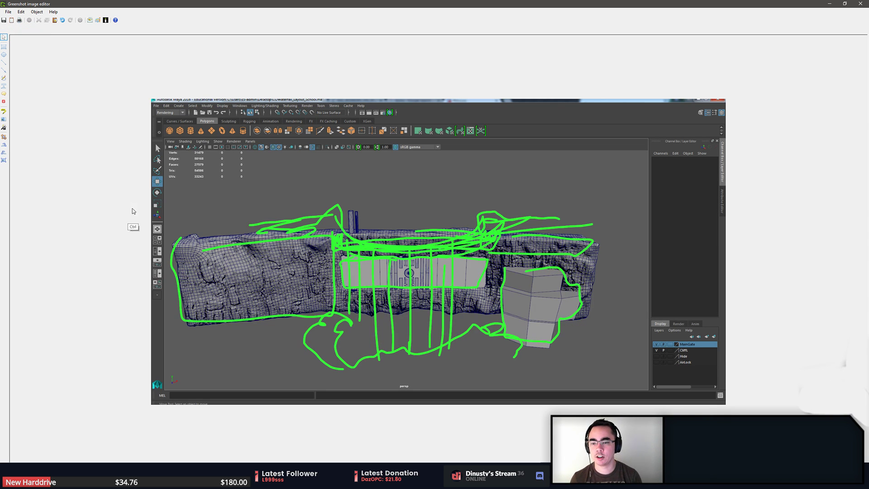
pyautogui.click(21, 12)
pyautogui.click(86, 47)
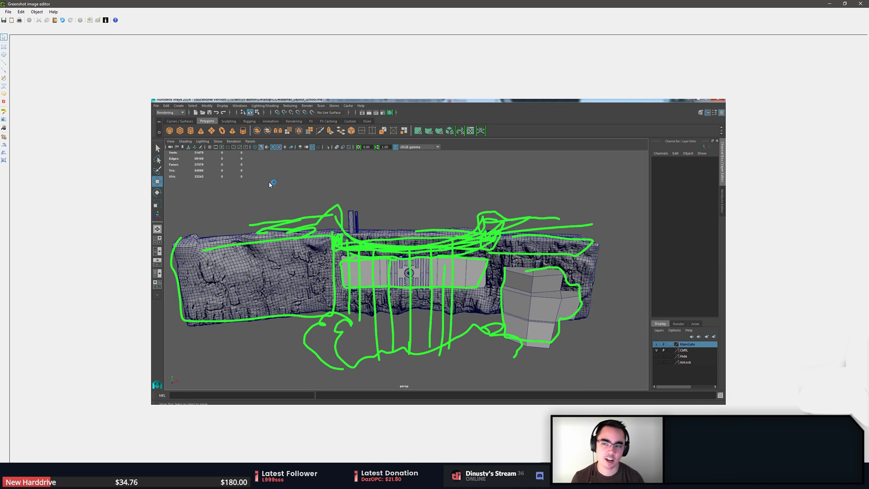
pyautogui.click(4, 47)
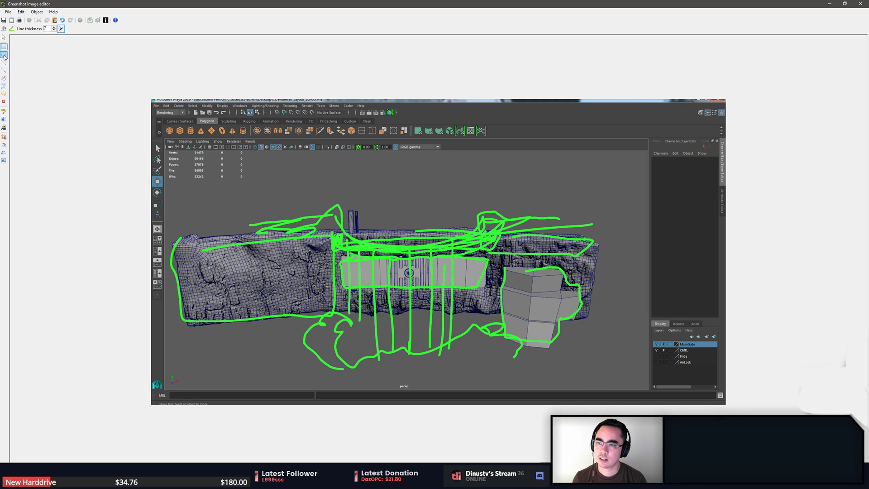
pyautogui.click(11, 28)
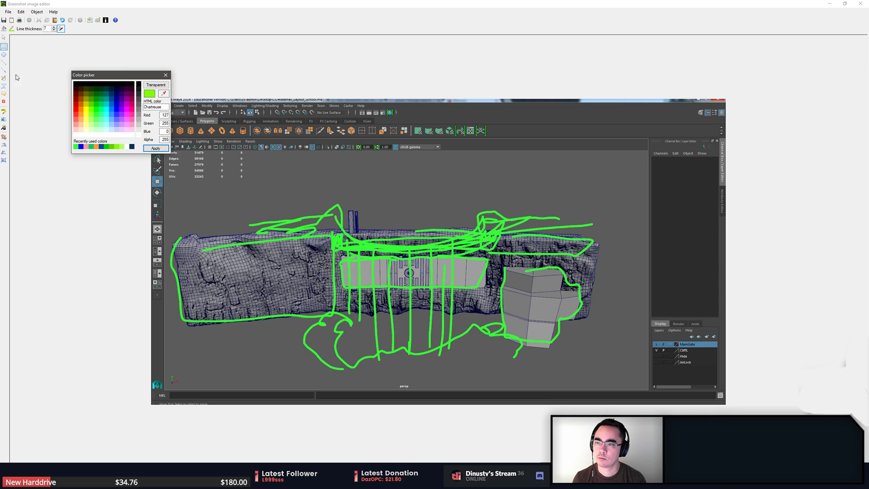
pyautogui.click(165, 74)
pyautogui.click(5, 78)
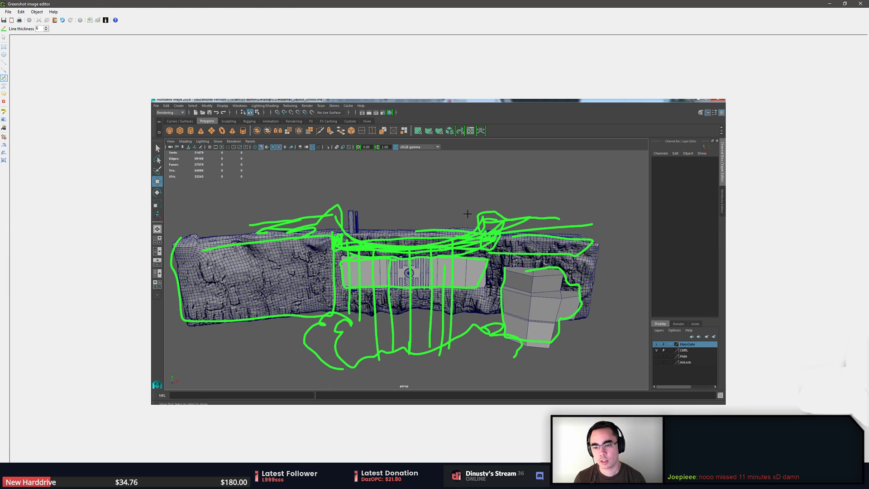
# Draw rounded rock outlines on the left cliff face and a small box with inner lines below the cliff
pyautogui.moveTo(180, 304)
pyautogui.mouseDown()
pyautogui.moveTo(206, 319)
pyautogui.moveTo(199, 285)
pyautogui.moveTo(208, 272)
pyautogui.moveTo(236, 297)
pyautogui.moveTo(208, 301)
pyautogui.moveTo(203, 275)
pyautogui.moveTo(167, 247)
pyautogui.moveTo(214, 294)
pyautogui.moveTo(273, 281)
pyautogui.moveTo(240, 322)
pyautogui.moveTo(233, 290)
pyautogui.mouseUp()
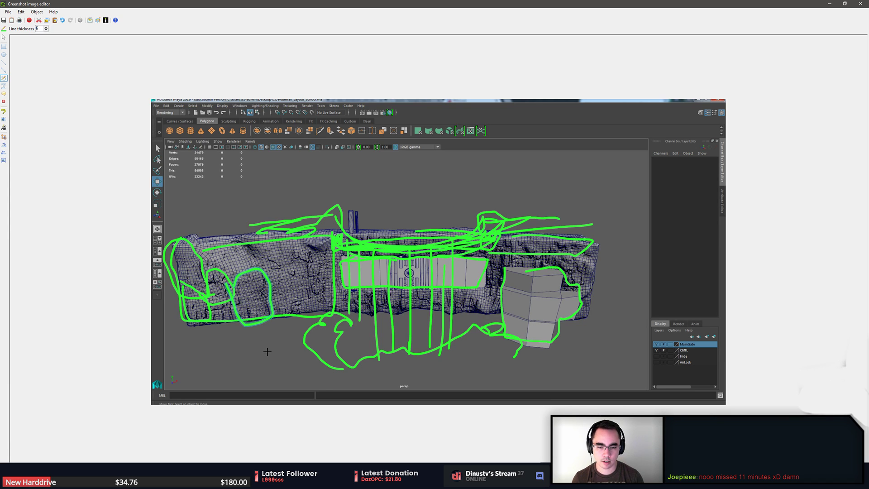
pyautogui.moveTo(242, 379)
pyautogui.mouseDown()
pyautogui.moveTo(237, 345)
pyautogui.moveTo(279, 334)
pyautogui.moveTo(255, 375)
pyautogui.moveTo(239, 355)
pyautogui.moveTo(253, 374)
pyautogui.mouseUp()
pyautogui.moveTo(265, 336); pyautogui.dragTo(276, 376)
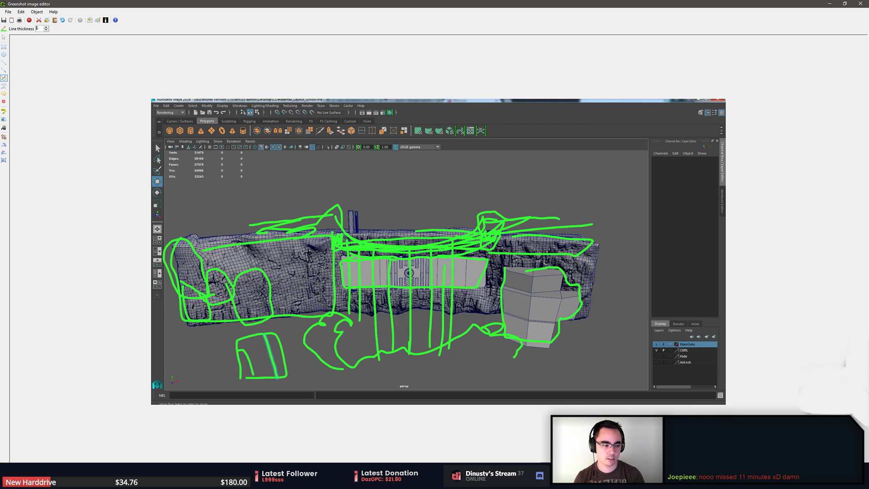
# Hatch the cliff diagonally, sweeping from its left face beneath the gate to its right end
pyautogui.moveTo(252, 237); pyautogui.dragTo(257, 249)
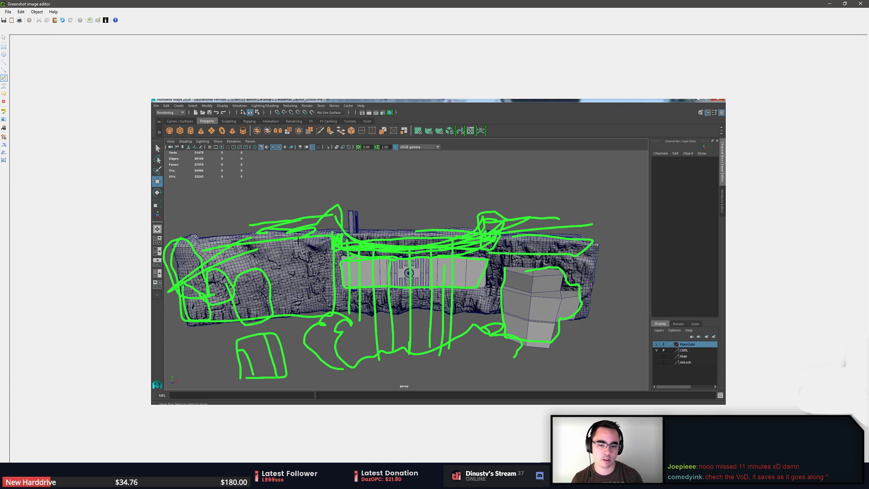
pyautogui.moveTo(248, 298)
pyautogui.mouseDown()
pyautogui.moveTo(332, 278)
pyautogui.moveTo(515, 290)
pyautogui.moveTo(598, 263)
pyautogui.mouseUp()
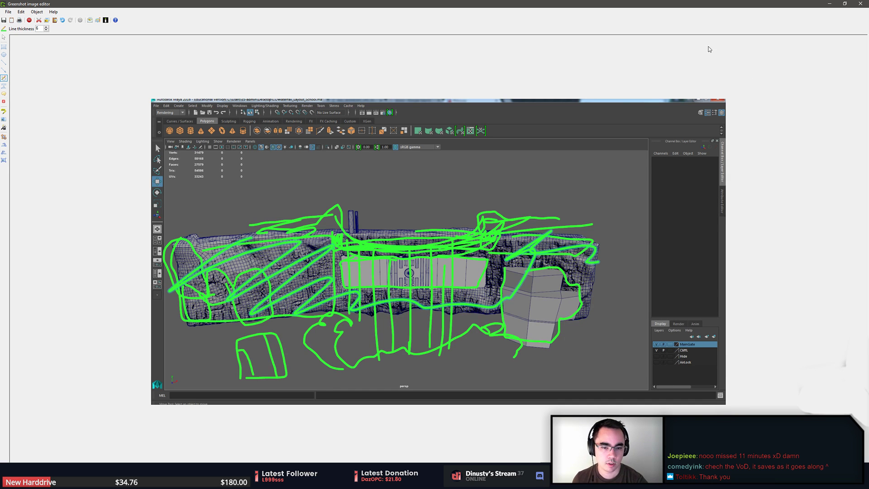
# Close the annotated screenshot without saving it, and close the original image's browser tab
pyautogui.click(860, 4)
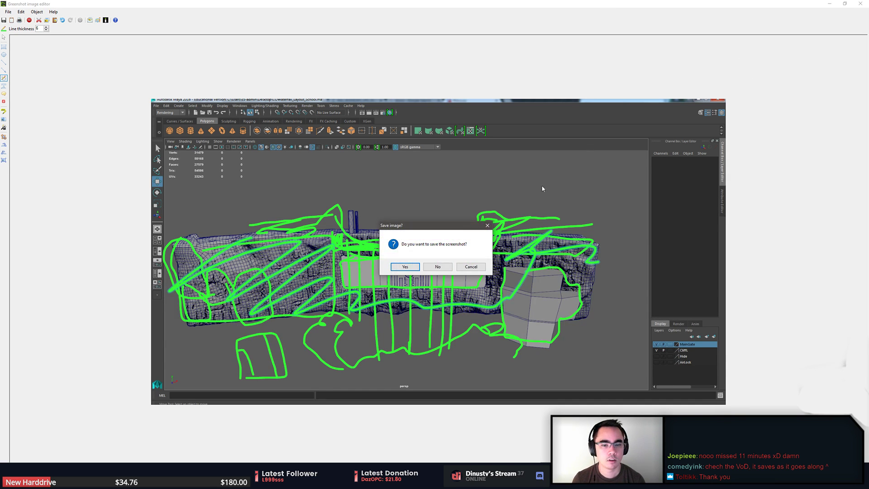
pyautogui.click(432, 272)
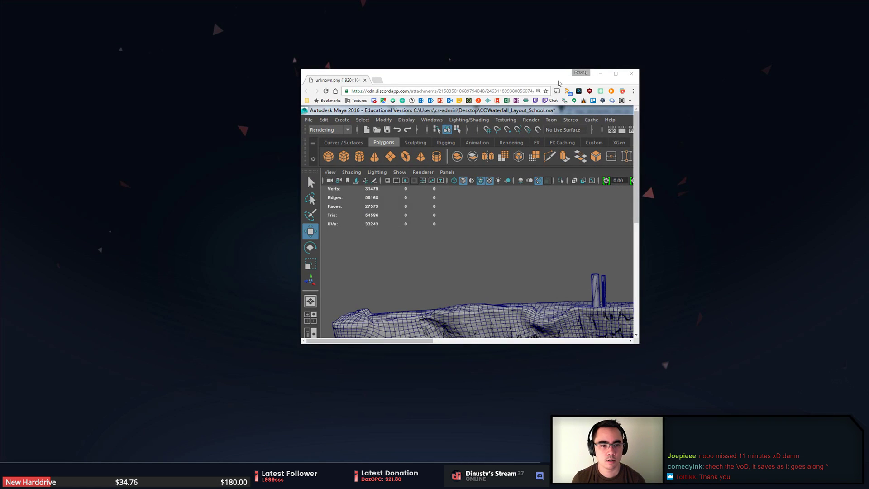
pyautogui.middleClick(355, 83)
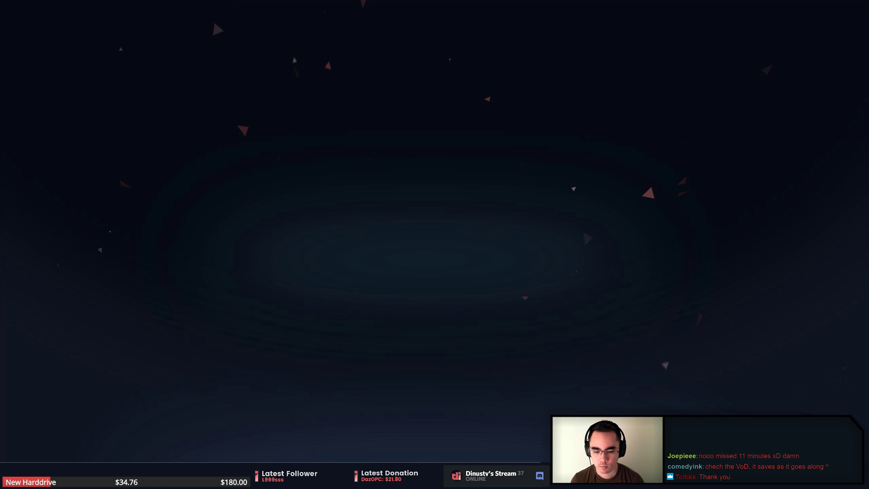
# Switch to Discord and view the second and third "City under waterfall" screenshots enlarged
pyautogui.hotkey('alt', 'Tab')
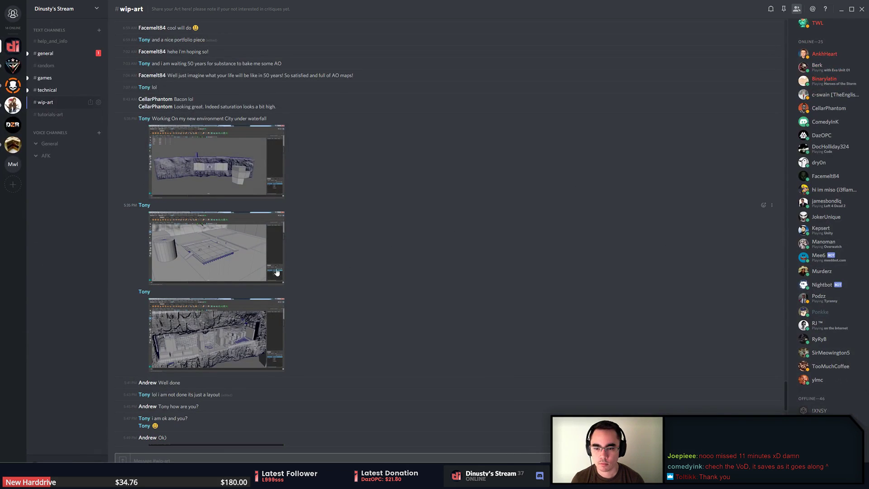
pyautogui.click(276, 272)
pyautogui.press('Escape')
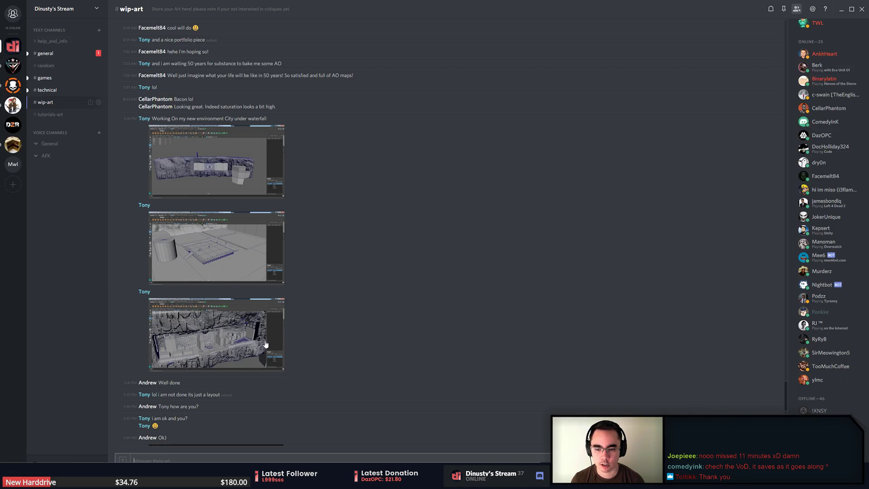
pyautogui.click(319, 345)
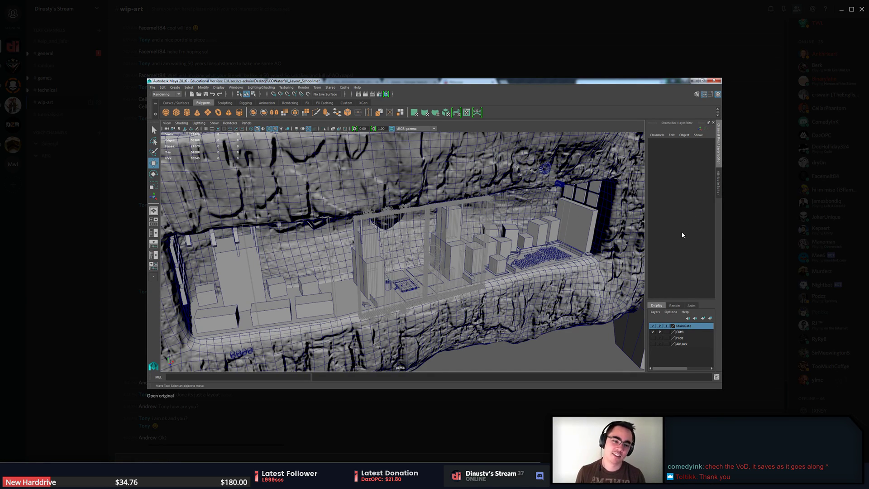
pyautogui.click(734, 199)
# View the grenade wireframe posted further down the wip-art channel at enlarged size
pyautogui.scroll(-3, 489, 305)
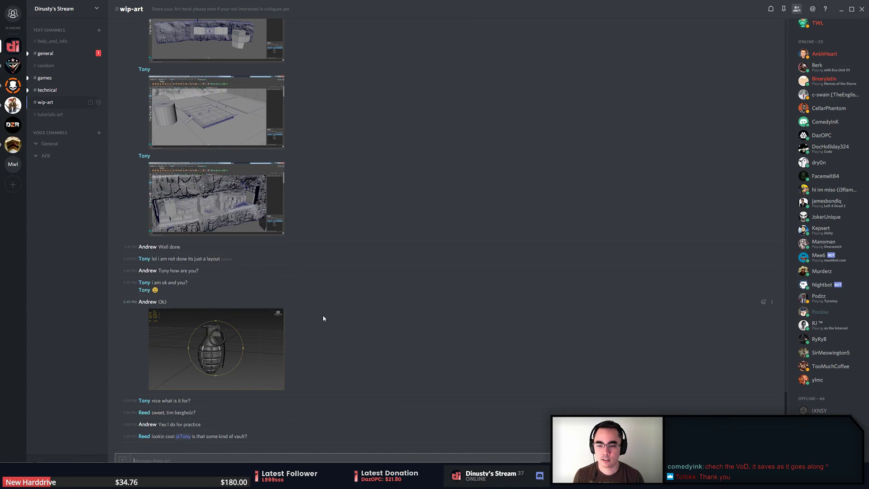
pyautogui.click(252, 343)
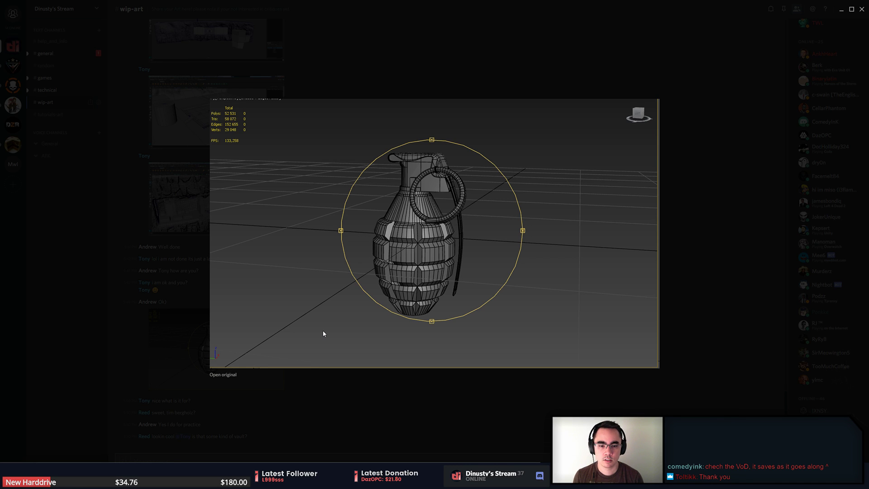
pyautogui.click(542, 402)
pyautogui.click(270, 346)
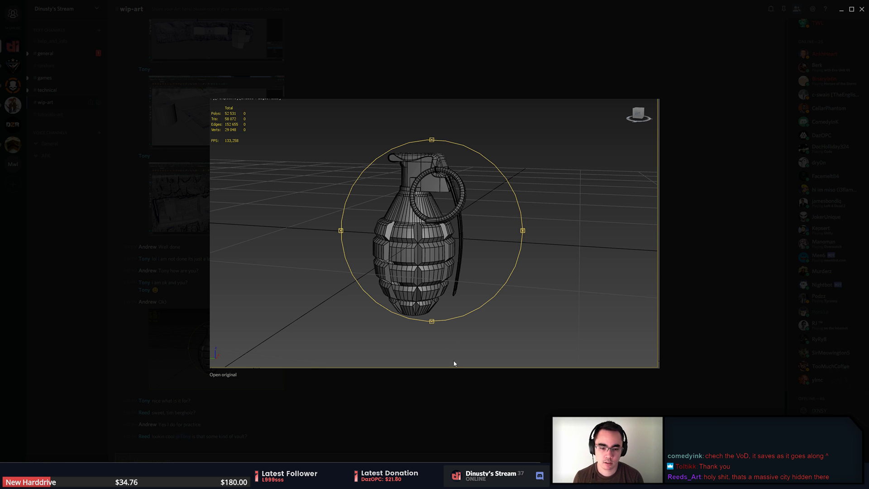
pyautogui.click(489, 392)
# Take another enlarged look at the screenshot of the city blocks inside the cliff opening
pyautogui.scroll(1, 429, 369)
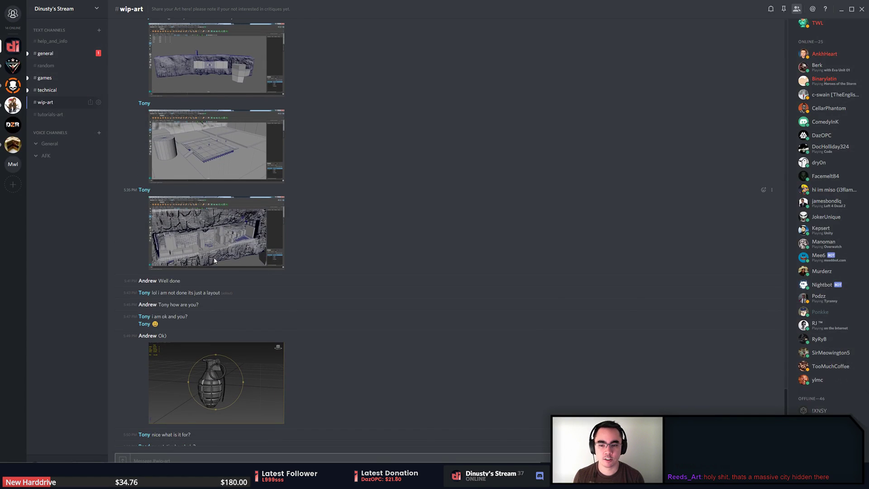
pyautogui.click(217, 228)
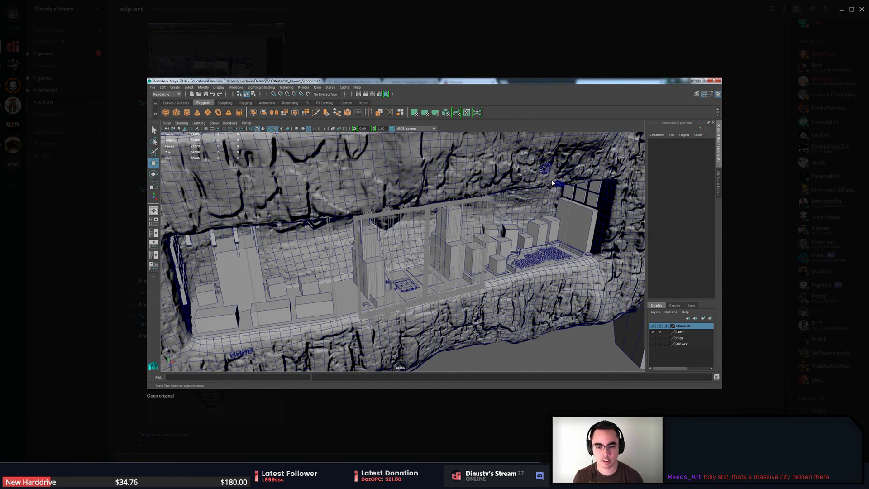
pyautogui.click(595, 392)
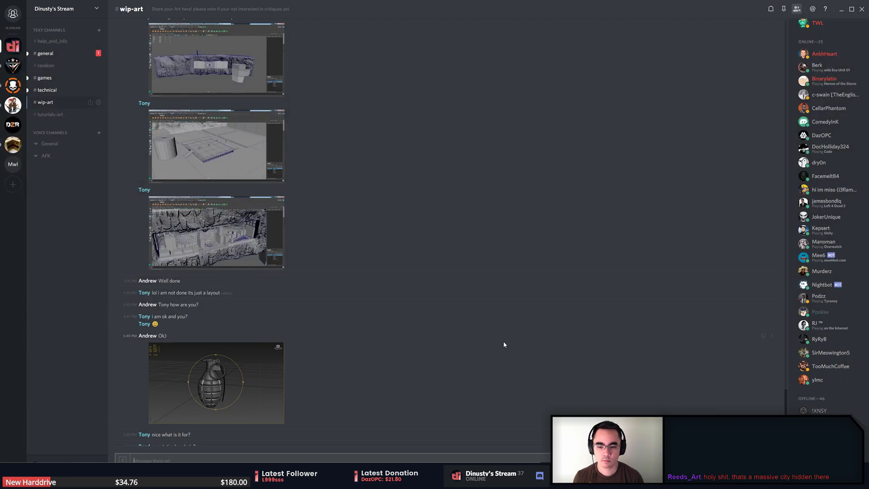
# Examine the enlarged grey Y-shaped groove render posted with the caption "Nice?" in wip-art
pyautogui.scroll(-3, 503, 344)
pyautogui.scroll(-4, 504, 344)
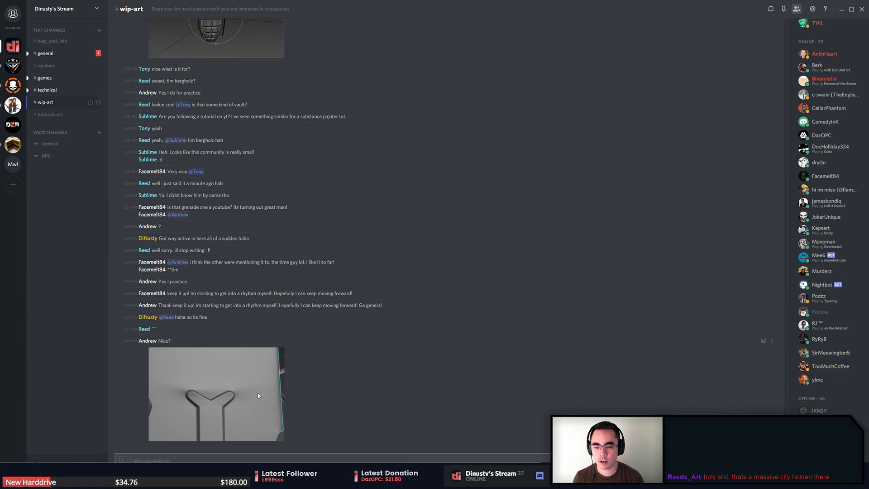
pyautogui.click(258, 395)
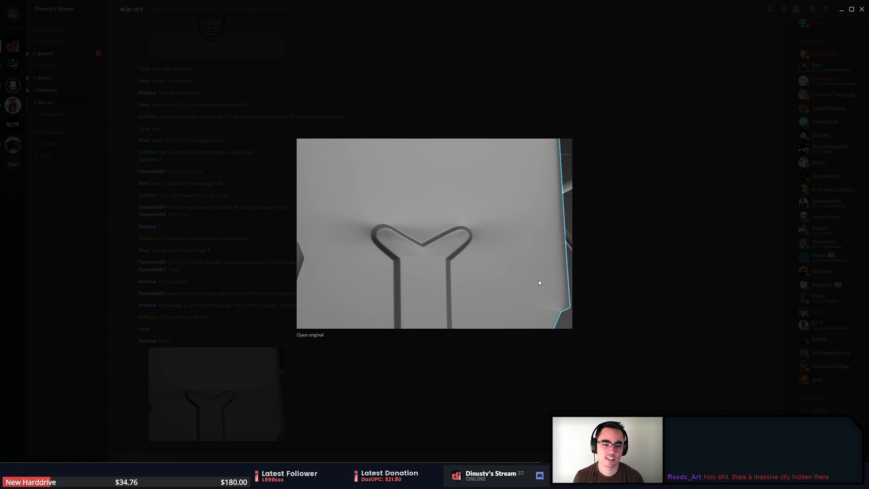
pyautogui.click(495, 364)
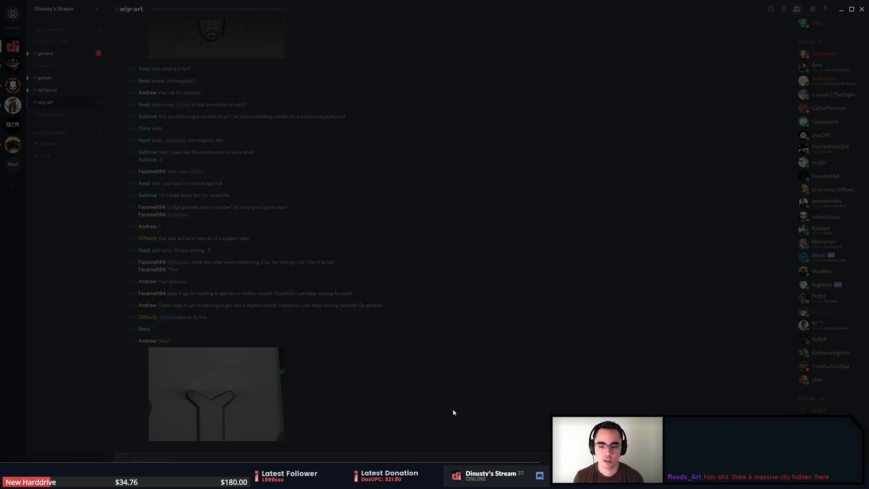
pyautogui.scroll(5, 430, 417)
pyautogui.scroll(-5, 434, 415)
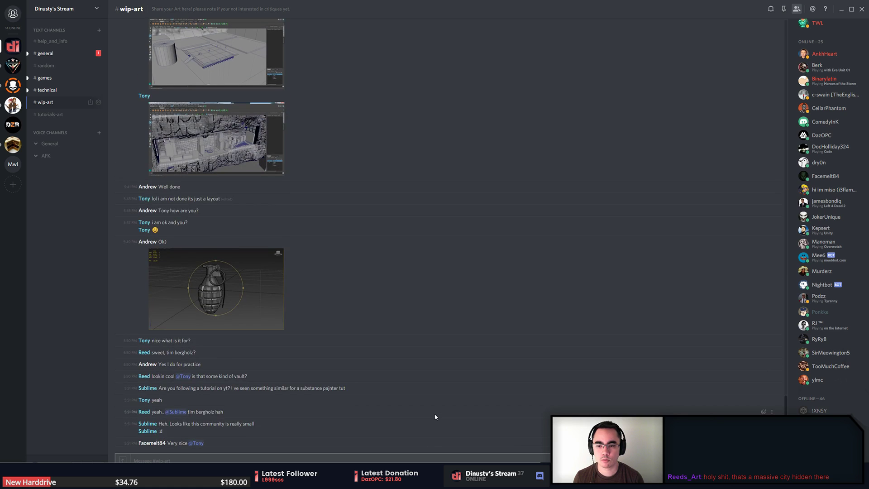
pyautogui.click(245, 392)
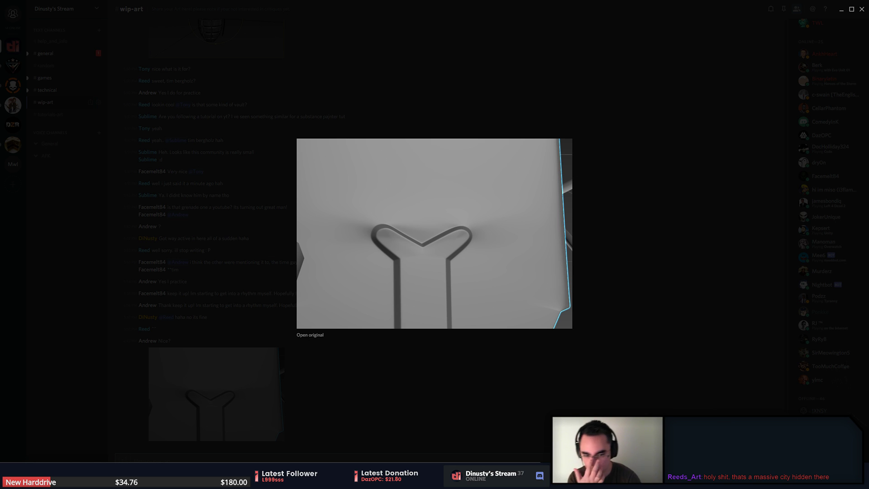
# Restore Discord to a smaller floating window and view the new screenshot captioned "backand top part" in wip-art enlarged
pyautogui.click(392, 461)
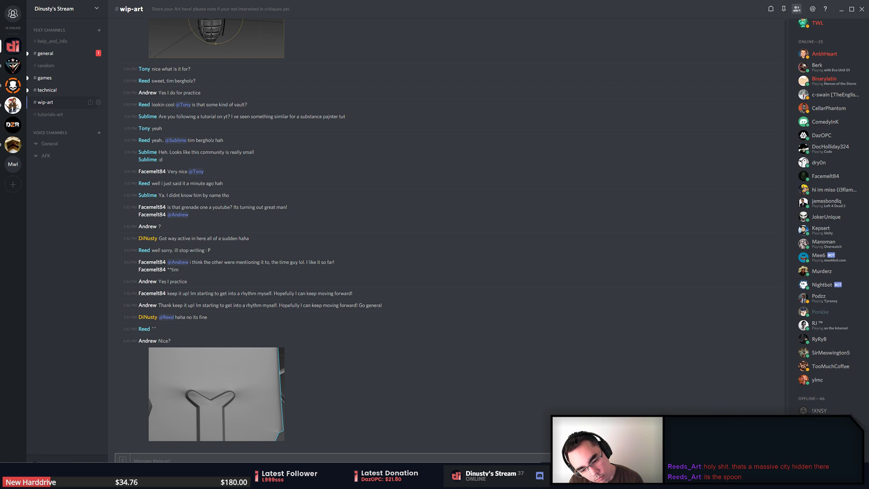
pyautogui.moveTo(709, 9); pyautogui.dragTo(467, 102)
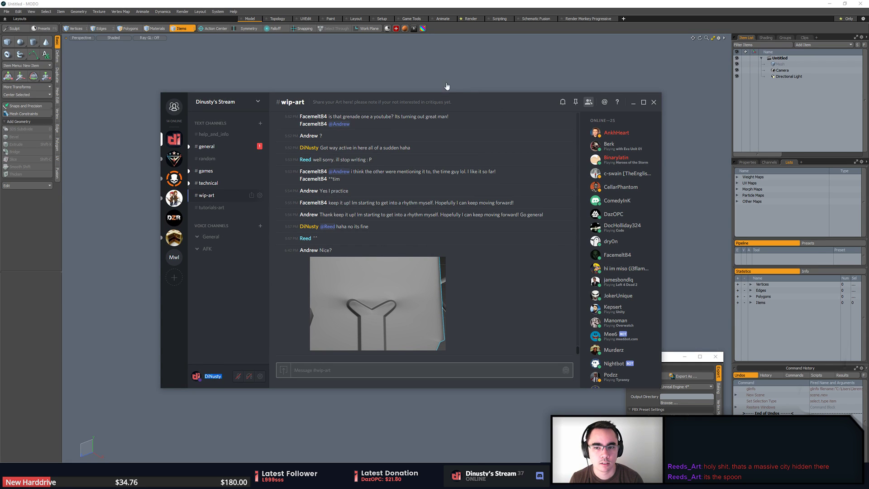
pyautogui.doubleClick(491, 98)
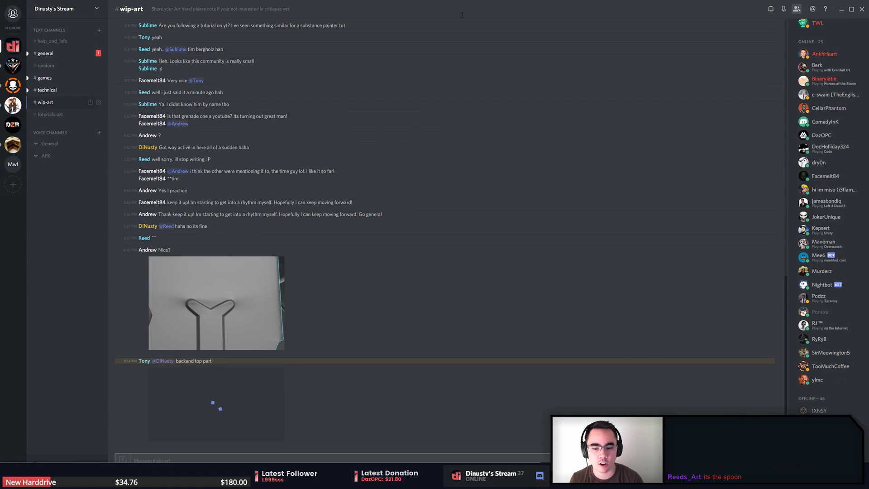
pyautogui.doubleClick(463, 2)
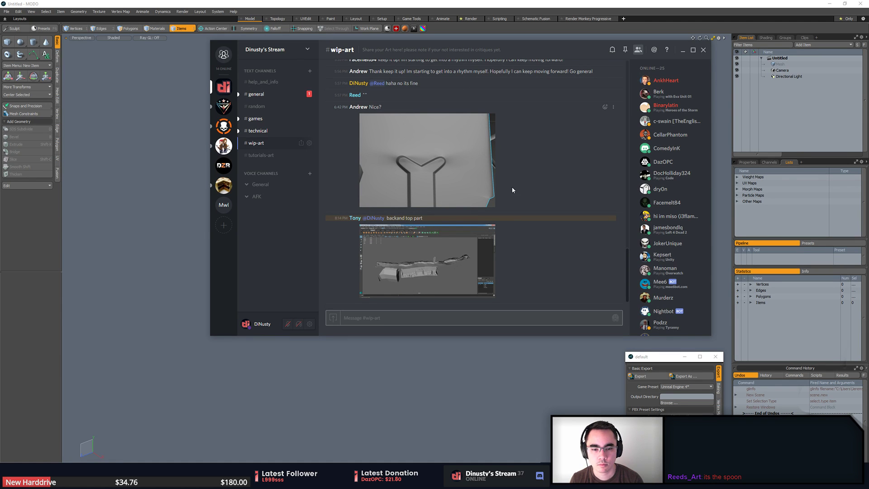
pyautogui.click(433, 252)
pyautogui.click(433, 253)
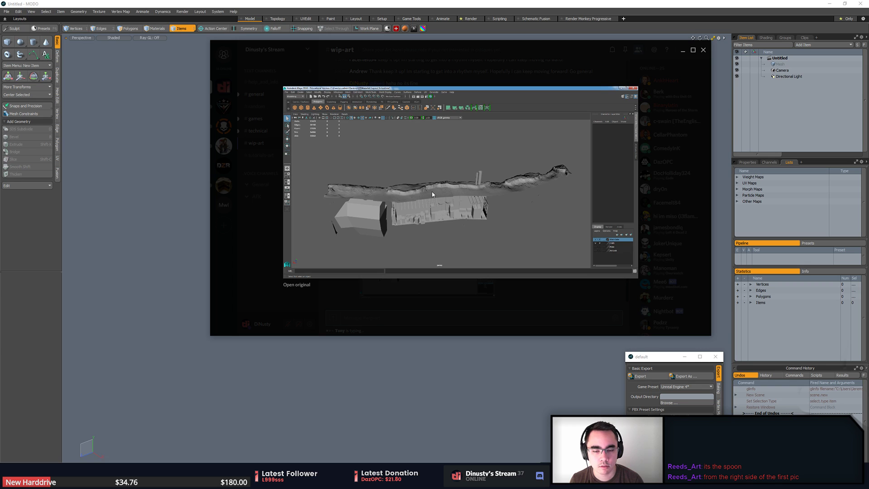
pyautogui.click(476, 306)
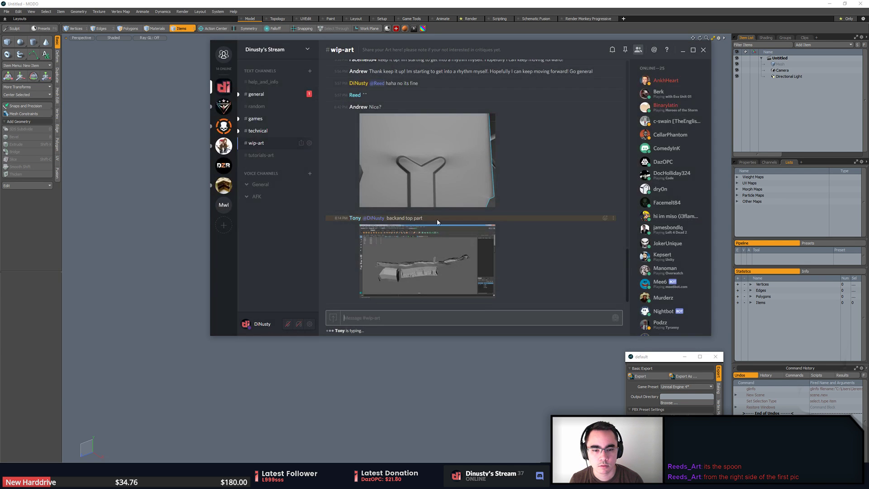
# Take another enlarged look at the grey Y-shaped groove render, and close Discord to return to the empty MODO scene
pyautogui.click(498, 172)
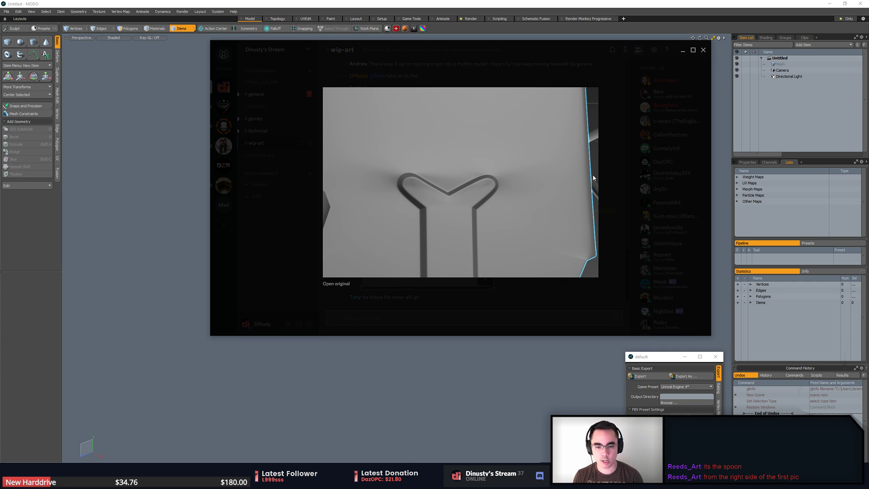
pyautogui.click(513, 3)
pyautogui.press('alt')
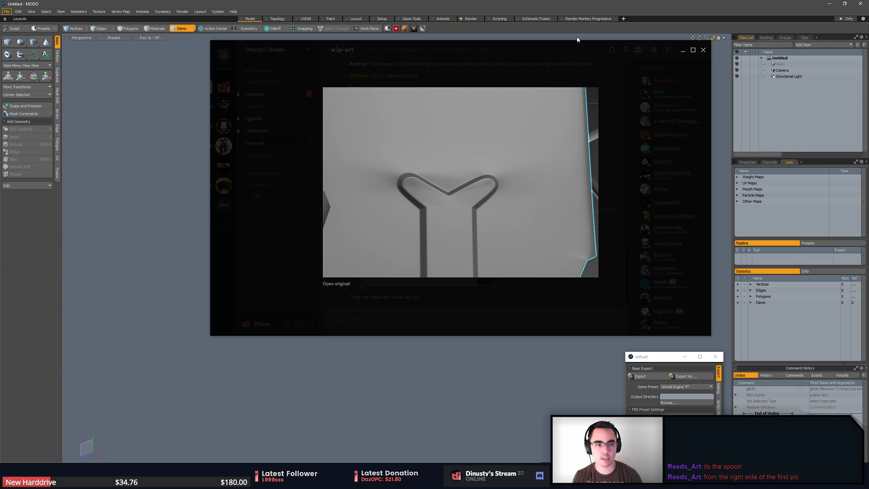
pyautogui.moveTo(561, 52); pyautogui.dragTo(599, 78)
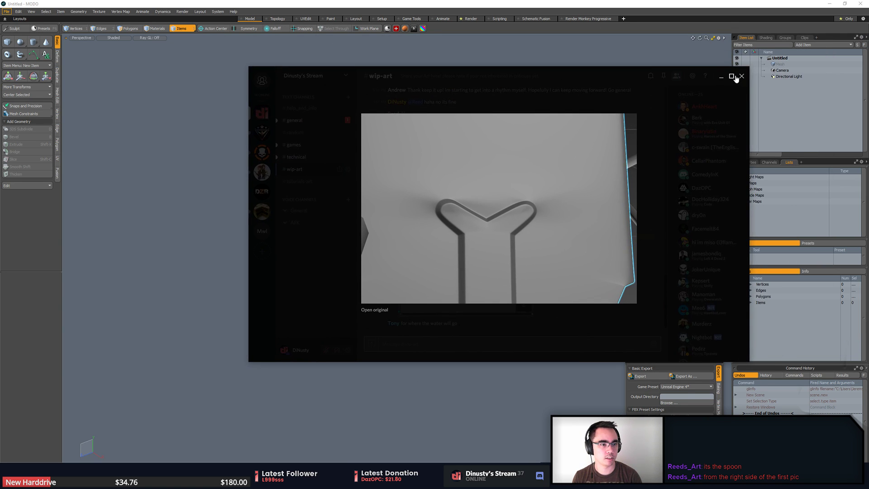
pyautogui.click(741, 77)
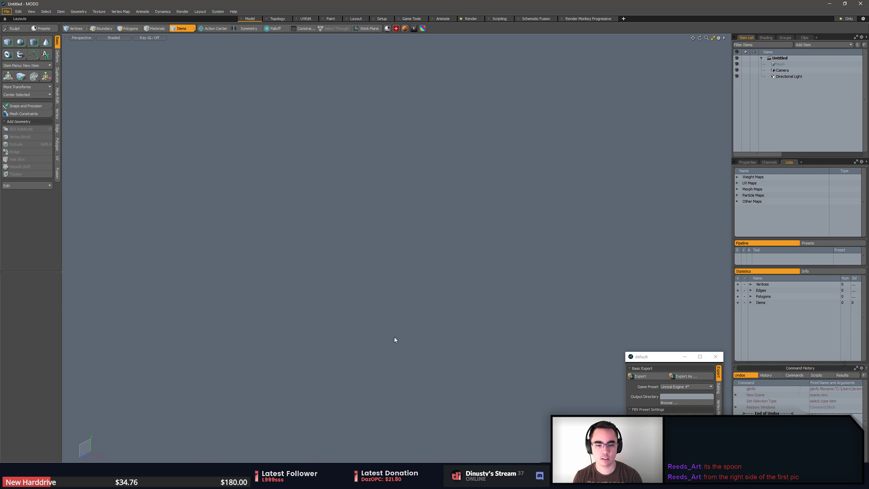
# Draw a tall cube primitive on the work plane and paste a scaled-down copy of it protruding from one side face
pyautogui.click(8, 41)
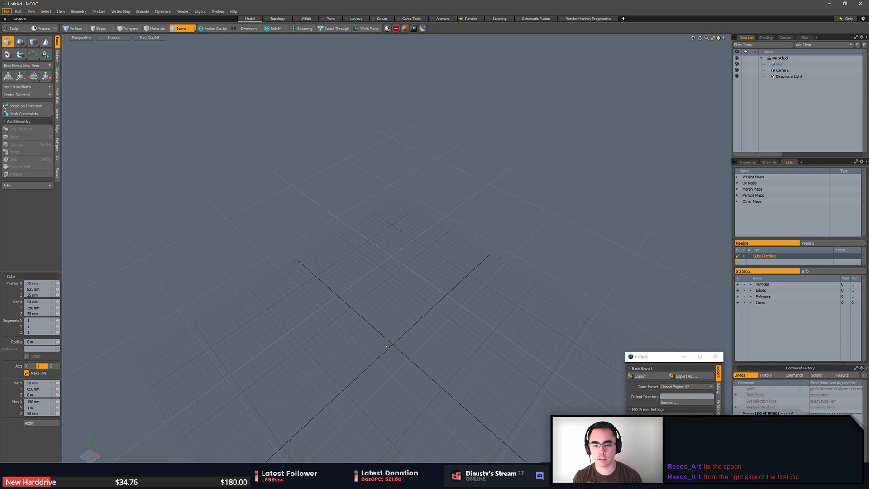
pyautogui.moveTo(388, 346); pyautogui.dragTo(479, 243)
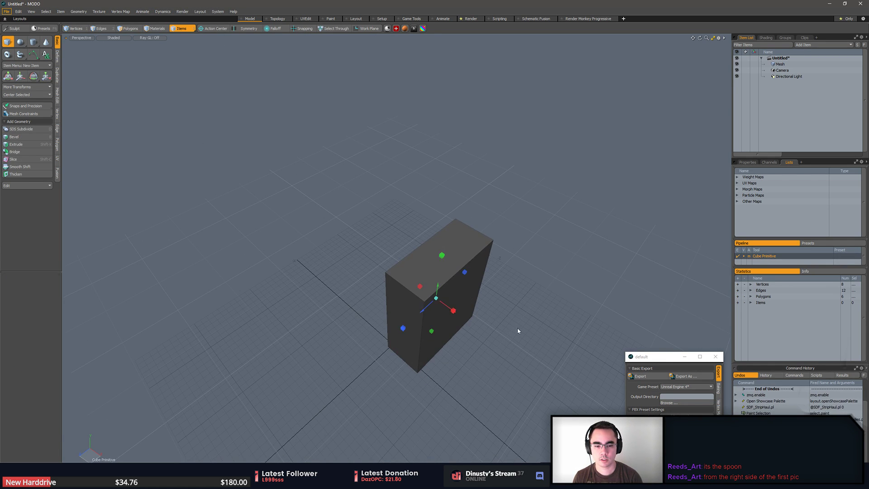
pyautogui.press('3')
pyautogui.doubleClick(448, 306)
pyautogui.hotkey('shift', 'a')
pyautogui.keyDown('alt'); pyautogui.moveTo(448, 306); pyautogui.dragTo(475, 276); pyautogui.keyUp('alt')
pyautogui.press('w')
pyautogui.press('r')
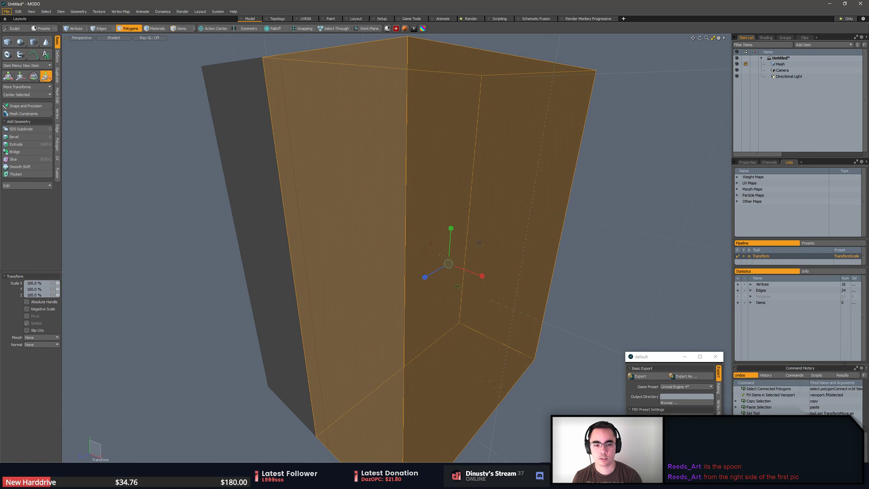
pyautogui.moveTo(432, 247); pyautogui.dragTo(442, 258)
pyautogui.press('q')
# Move the small box's outer face toward the large block so the box protrudes only slightly
pyautogui.click(508, 242)
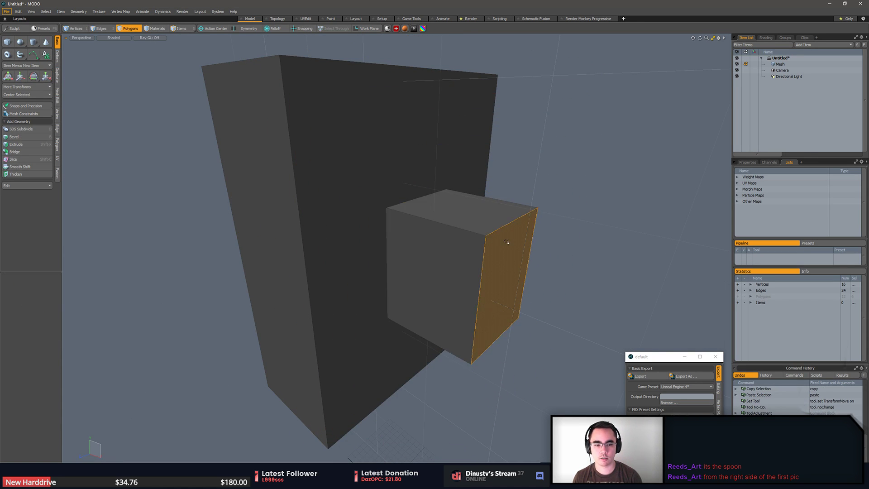
pyautogui.press('w')
pyautogui.moveTo(511, 284); pyautogui.dragTo(376, 289)
# Examine how the small box reads against the large block straight on, using the perspective, front and right views
pyautogui.press('2')
pyautogui.click(400, 242)
pyautogui.hotkey('shift', 'a')
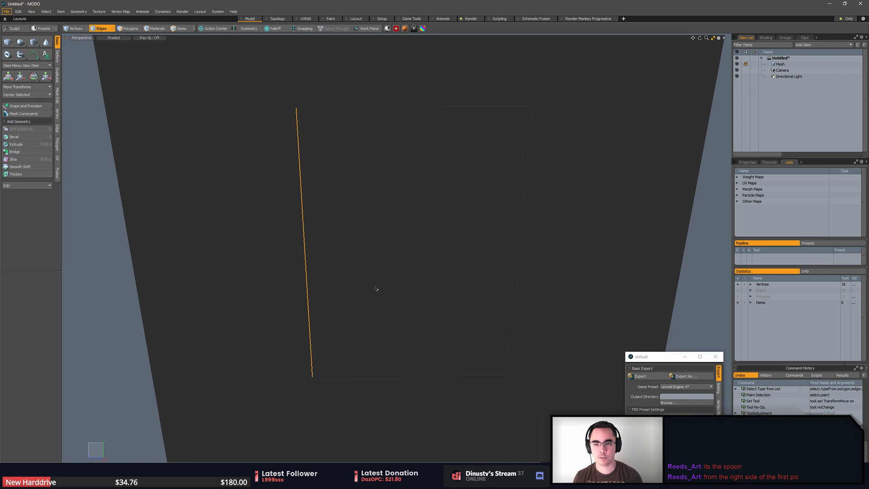
pyautogui.click(376, 290)
pyautogui.click(113, 38)
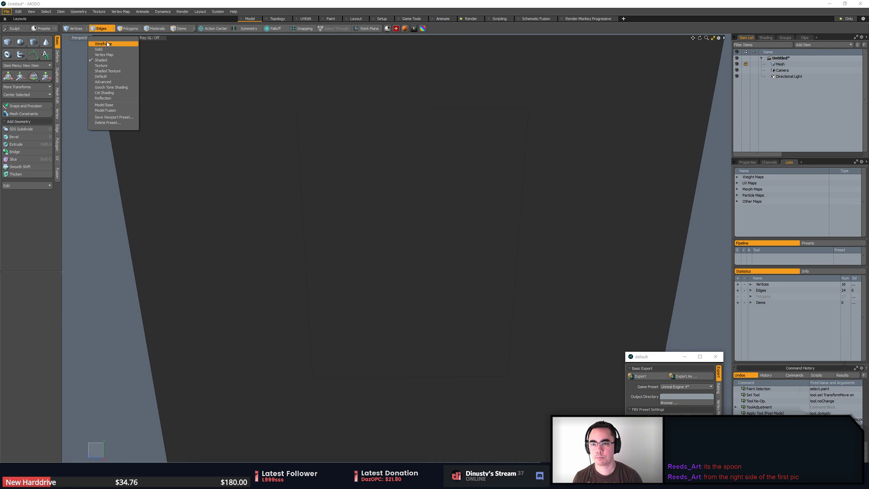
pyautogui.click(65, 161)
pyautogui.press('KP_3')
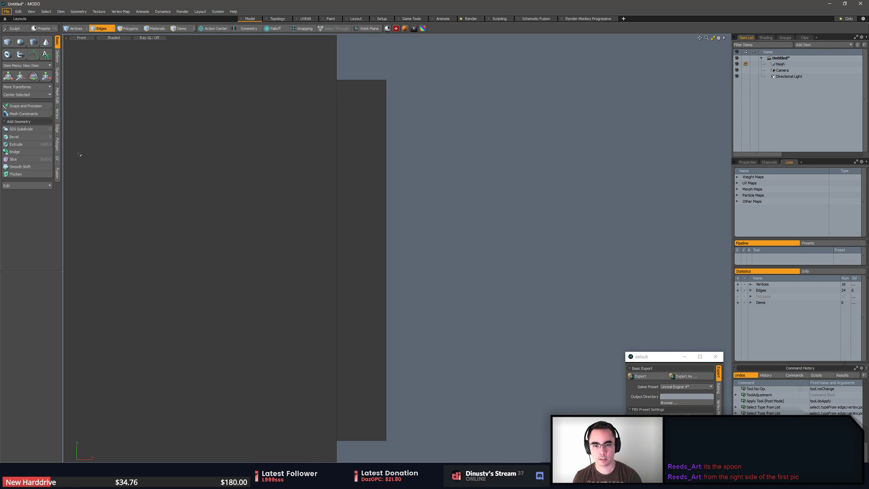
pyautogui.keyDown('ctrl'); pyautogui.keyDown('alt'); pyautogui.moveTo(369, 191); pyautogui.dragTo(304, 187); pyautogui.keyUp('alt'); pyautogui.keyUp('ctrl')
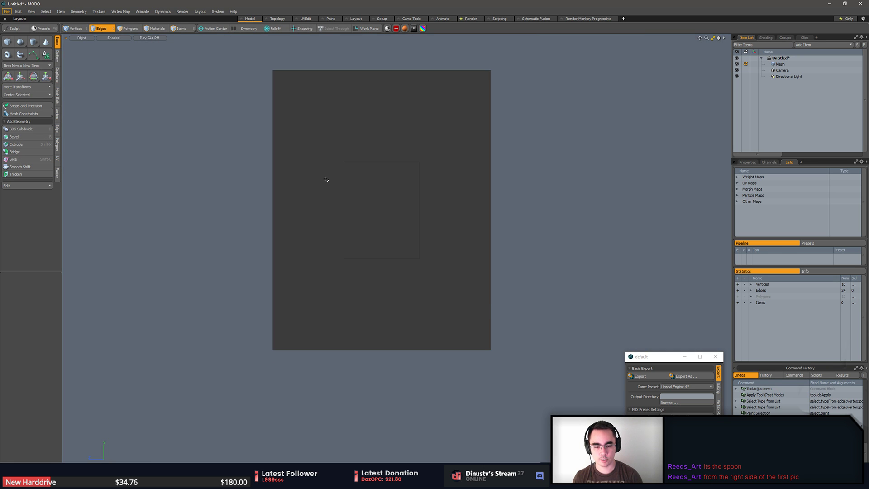
pyautogui.press('KP_1')
pyautogui.press('KP_3')
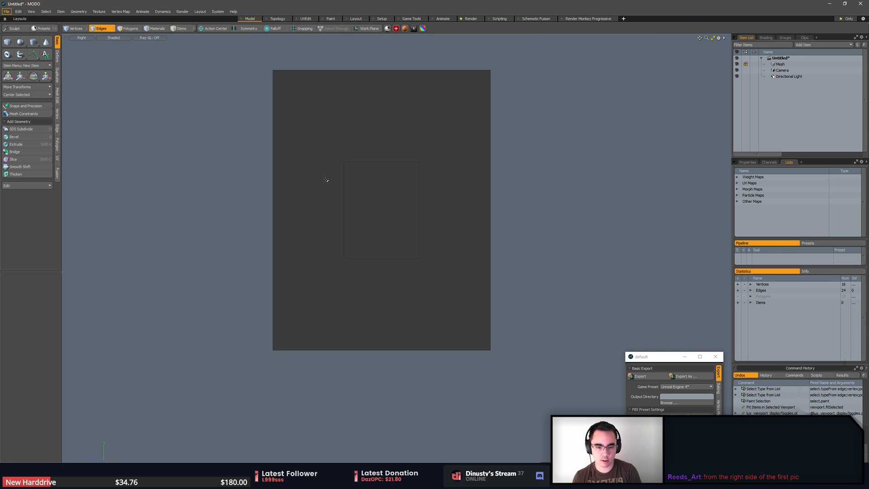
pyautogui.keyDown('alt'); pyautogui.keyDown('shift'); pyautogui.moveTo(418, 204); pyautogui.dragTo(421, 236); pyautogui.keyUp('shift'); pyautogui.keyUp('alt')
pyautogui.scroll(3, 423, 236)
# Set the viewport's Ray GL preview to Full while looking at the boxes in the right view
pyautogui.hotkey('ctrl', '1')
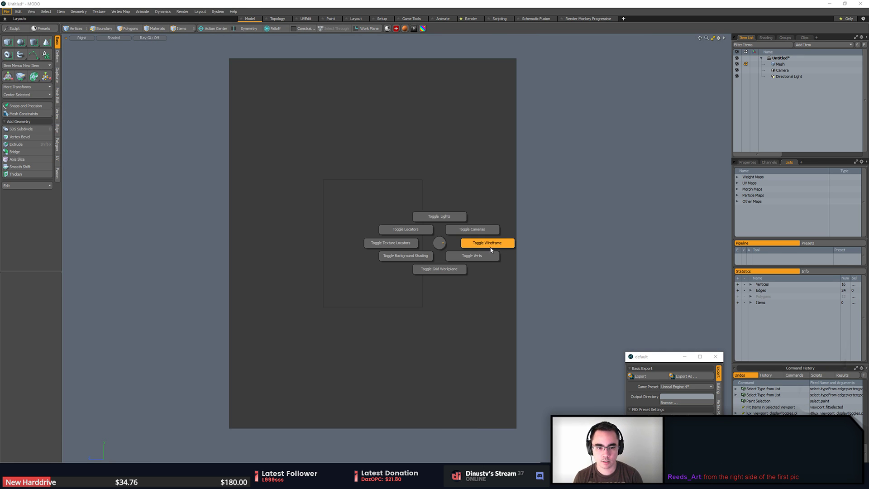
pyautogui.click(434, 245)
pyautogui.press('2')
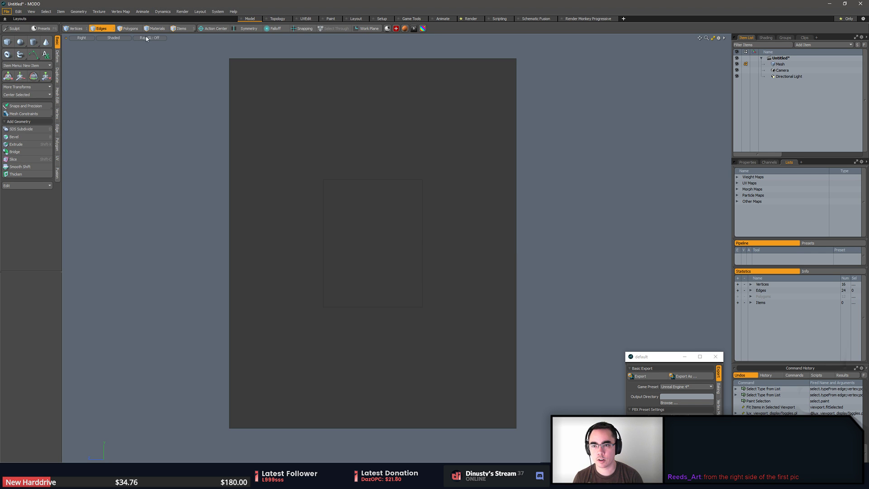
pyautogui.click(146, 38)
pyautogui.click(145, 50)
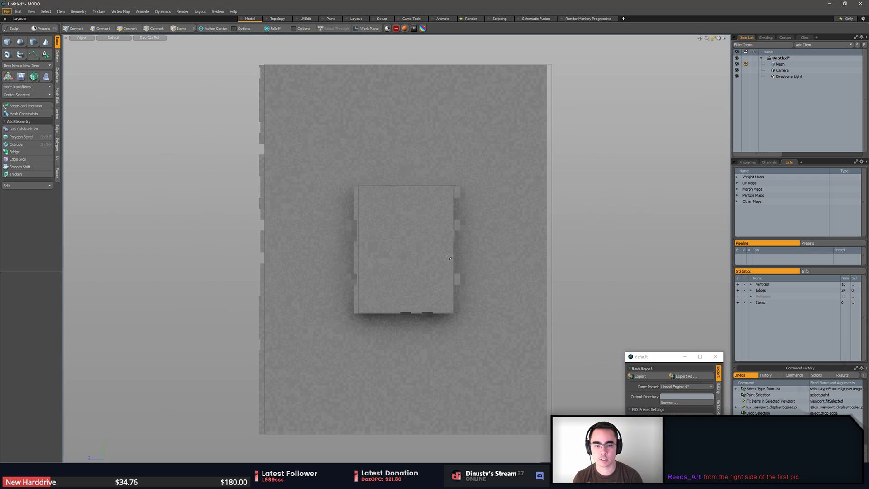
pyautogui.keyDown('alt'); pyautogui.click(669, 281); pyautogui.keyUp('alt')
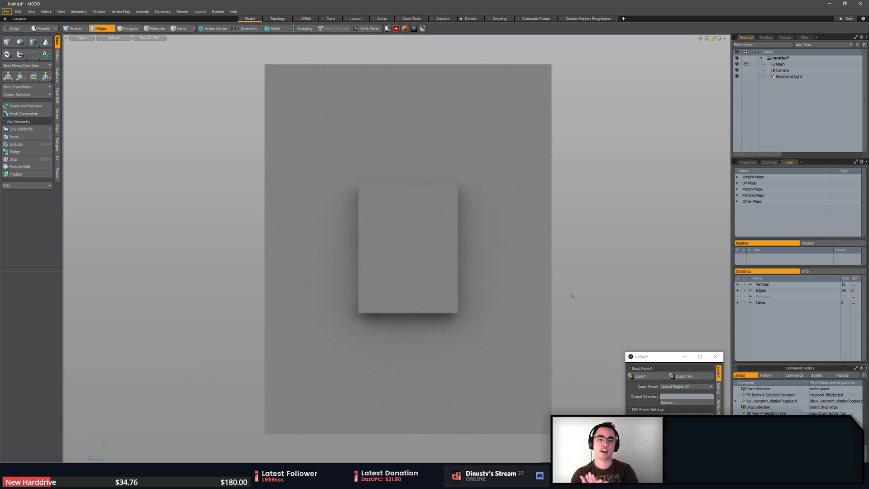
# Bevel the edges around the small box's front face with an Edge Bevel inset of 320 um
pyautogui.press('KP_Decimal')
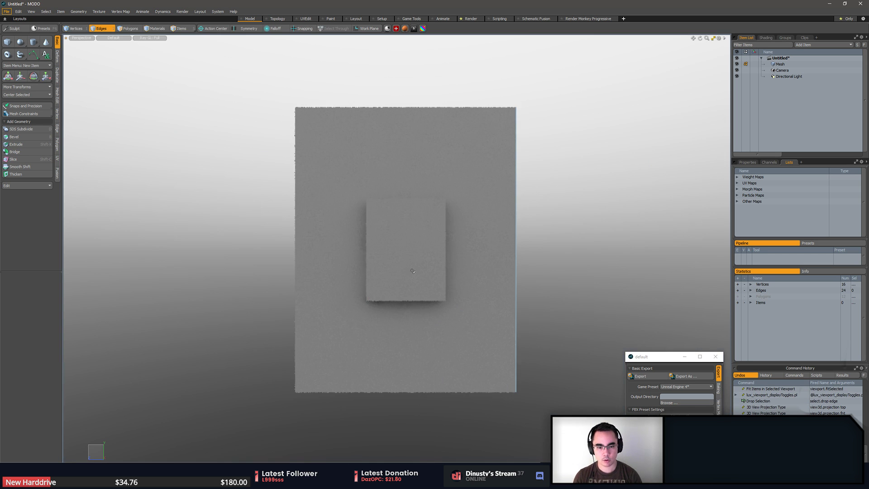
pyautogui.keyDown('alt'); pyautogui.moveTo(410, 269); pyautogui.dragTo(475, 285); pyautogui.keyUp('alt')
pyautogui.press('3')
pyautogui.click(408, 255)
pyautogui.press('b')
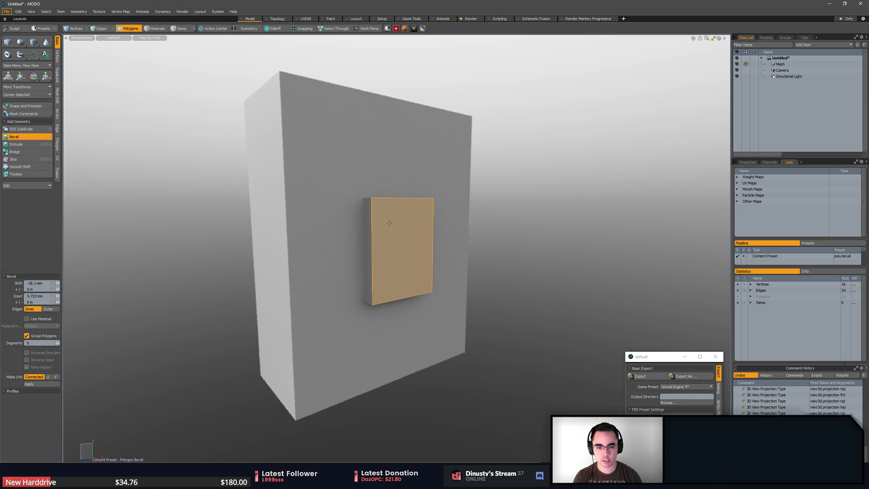
pyautogui.press('2')
pyautogui.press('3')
pyautogui.press('2')
pyautogui.press('b')
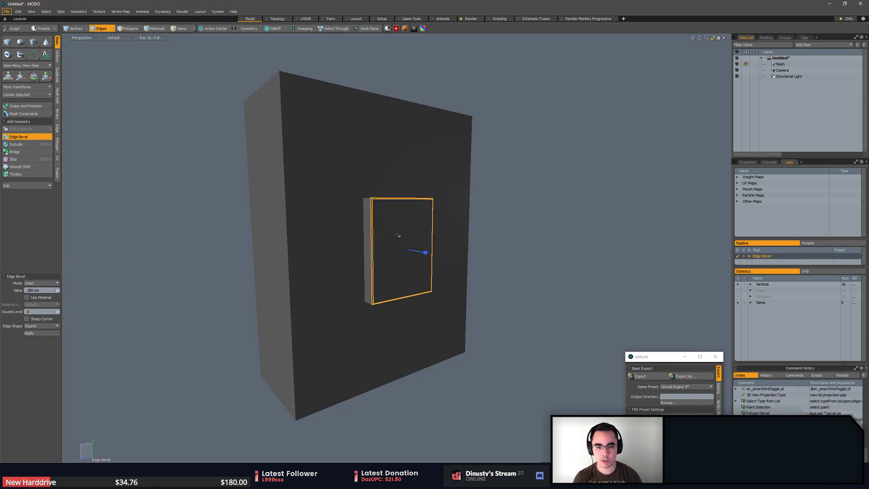
pyautogui.moveTo(397, 235); pyautogui.dragTo(398, 236)
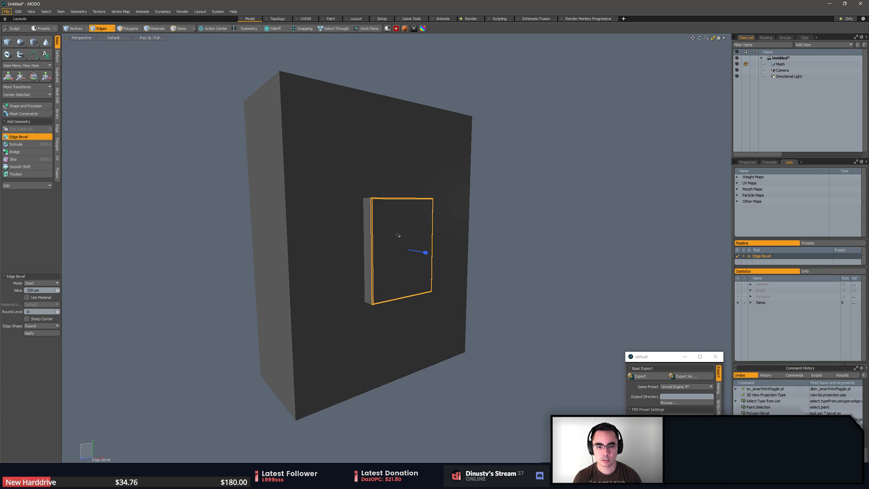
pyautogui.press('space')
# Examine the small box's beveled edges straight on in the ray-traced right view with nothing selected
pyautogui.press('KP_1')
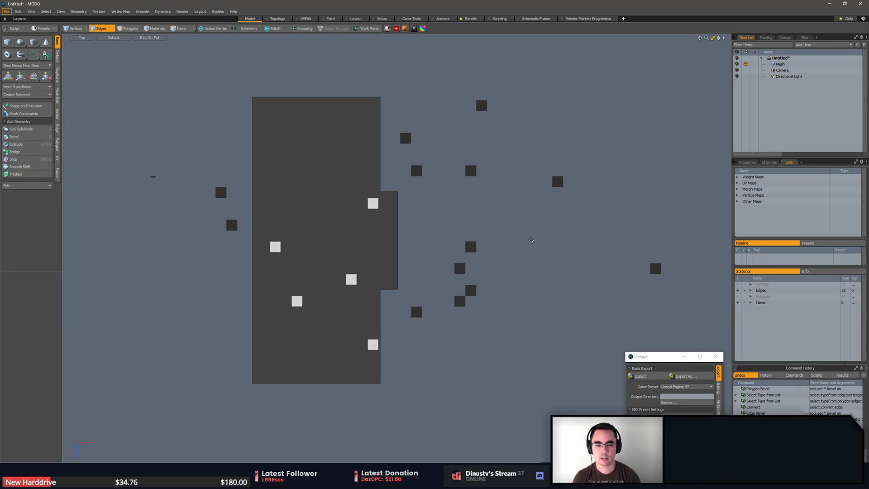
pyautogui.press('KP_2')
pyautogui.press('KP_3')
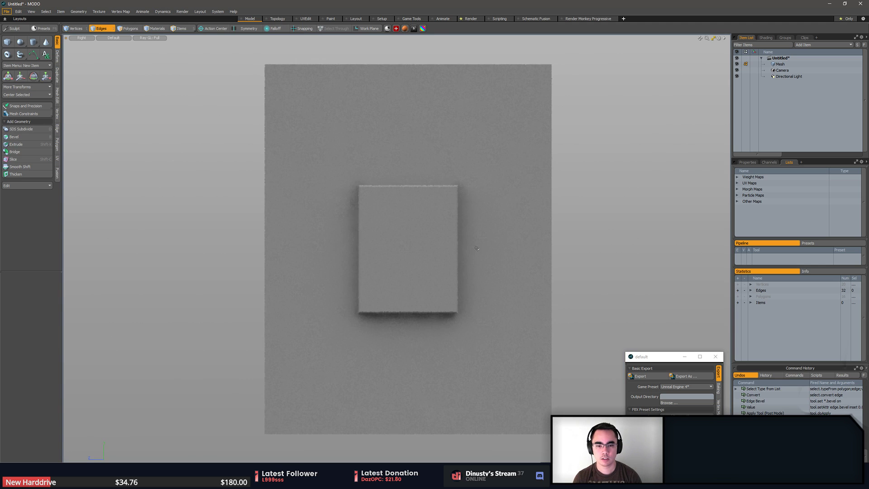
pyautogui.scroll(2, 472, 218)
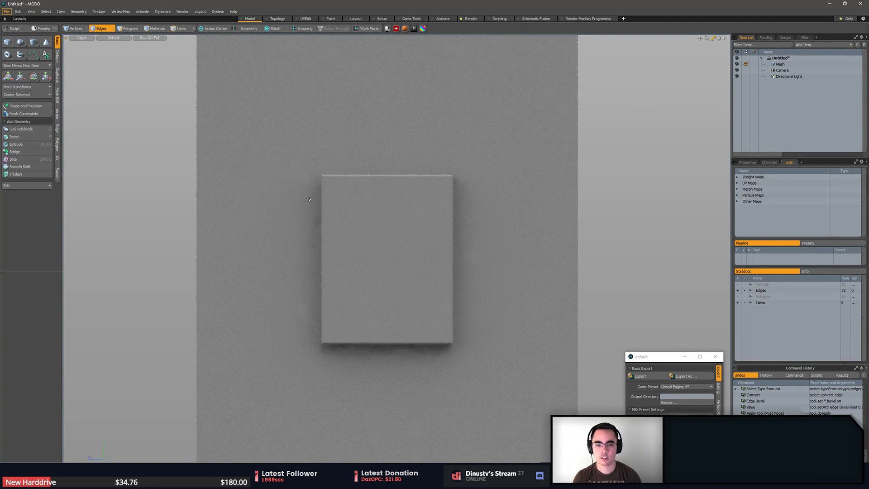
pyautogui.press('space')
pyautogui.click(440, 176)
pyautogui.click(607, 196)
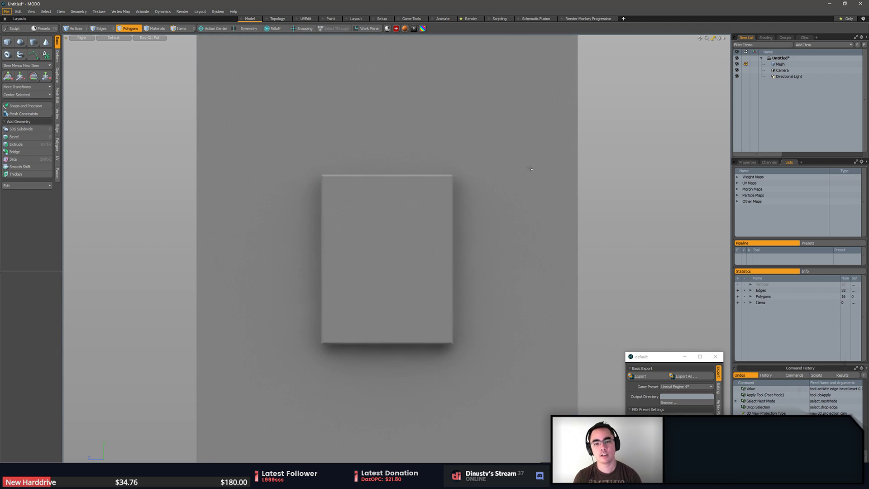
# Scale down the small box's front face uniformly to widen the sloped bevel around it
pyautogui.click(350, 227)
pyautogui.press('r')
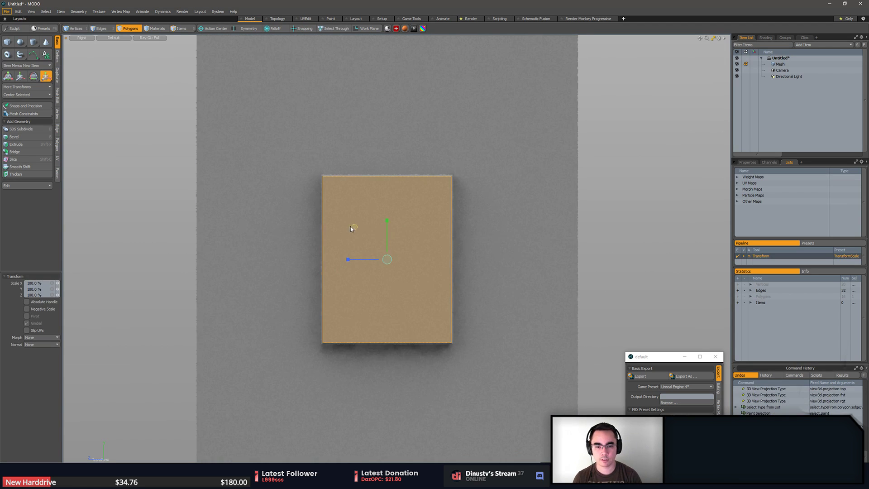
pyautogui.moveTo(350, 227); pyautogui.dragTo(355, 227)
pyautogui.press('space')
pyautogui.click(586, 204)
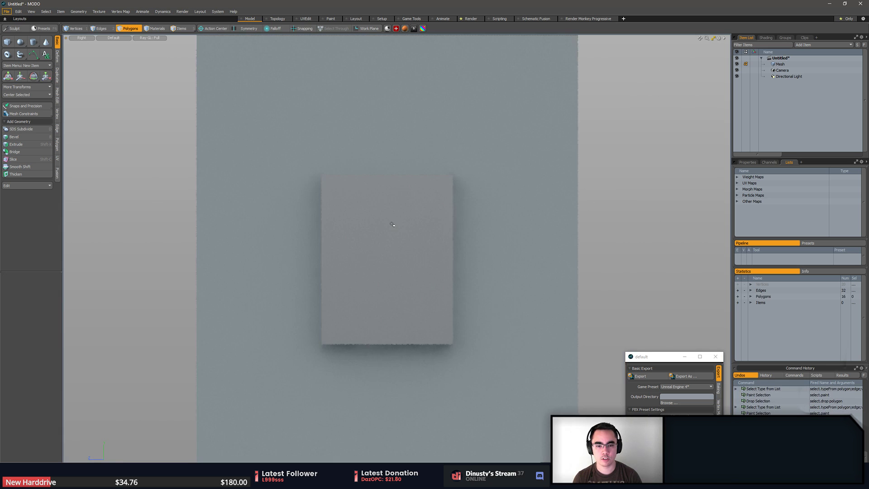
# Examine the widened bevel on the small box close up from an angle in the perspective view
pyautogui.click(393, 223)
pyautogui.press('KP_Decimal')
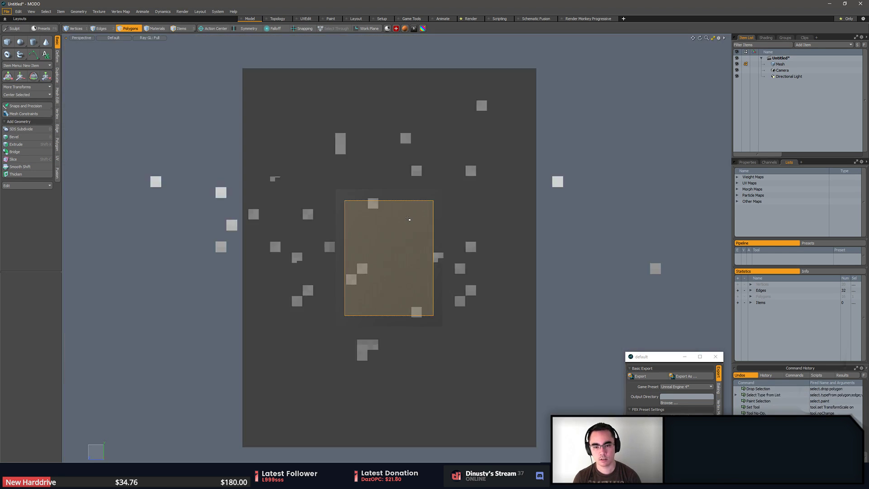
pyautogui.hotkey('shift', 'a')
pyautogui.keyDown('alt'); pyautogui.moveTo(409, 219); pyautogui.dragTo(436, 250); pyautogui.keyUp('alt')
pyautogui.press('w')
pyautogui.press('space')
pyautogui.click(492, 258)
pyautogui.keyDown('alt'); pyautogui.moveTo(493, 257); pyautogui.dragTo(490, 289); pyautogui.keyUp('alt')
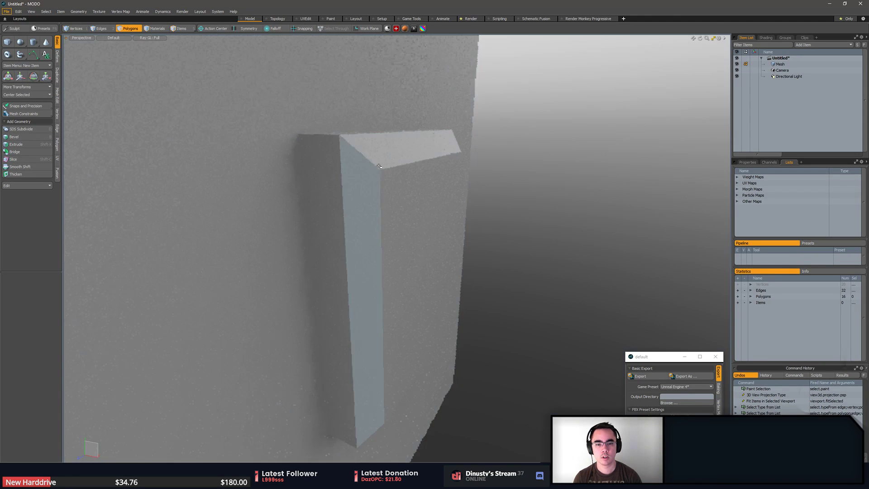
# Compare the large block's front face with the small box's front and bevel faces by selecting them from several angles
pyautogui.keyDown('alt'); pyautogui.moveTo(426, 141); pyautogui.dragTo(361, 110); pyautogui.keyUp('alt')
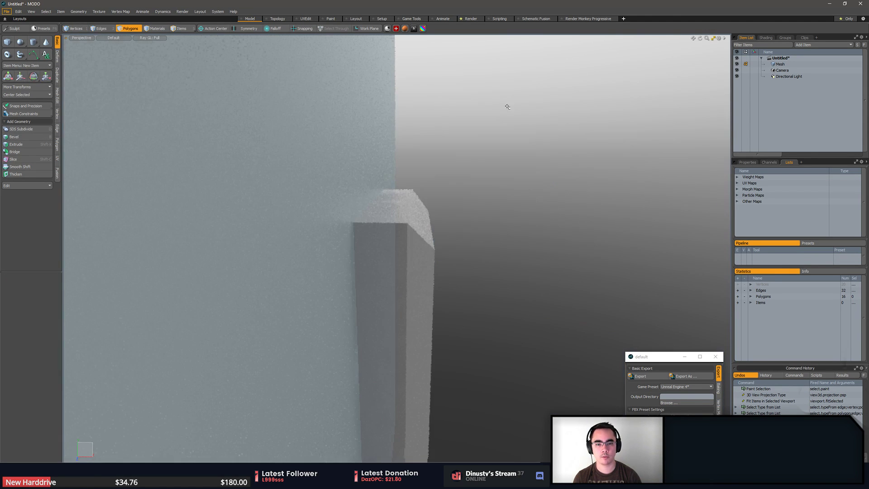
pyautogui.click(508, 106)
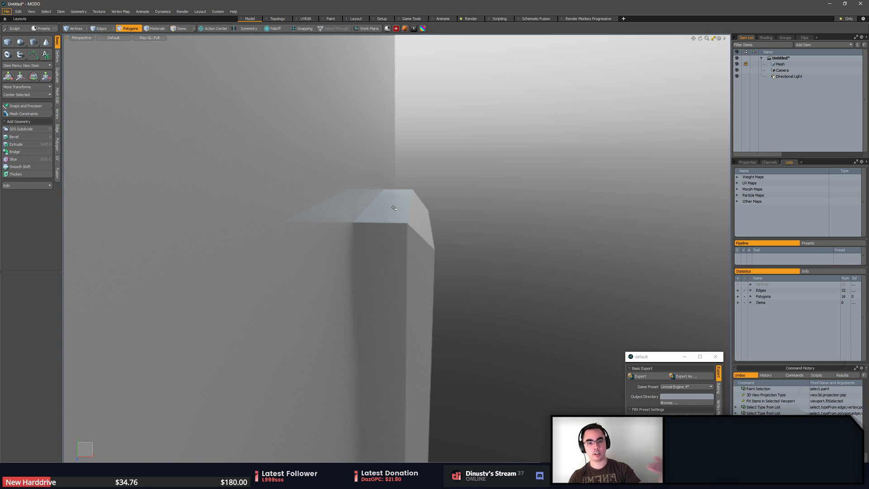
pyautogui.keyDown('alt'); pyautogui.moveTo(401, 220); pyautogui.dragTo(438, 224); pyautogui.keyUp('alt')
pyautogui.click(367, 145)
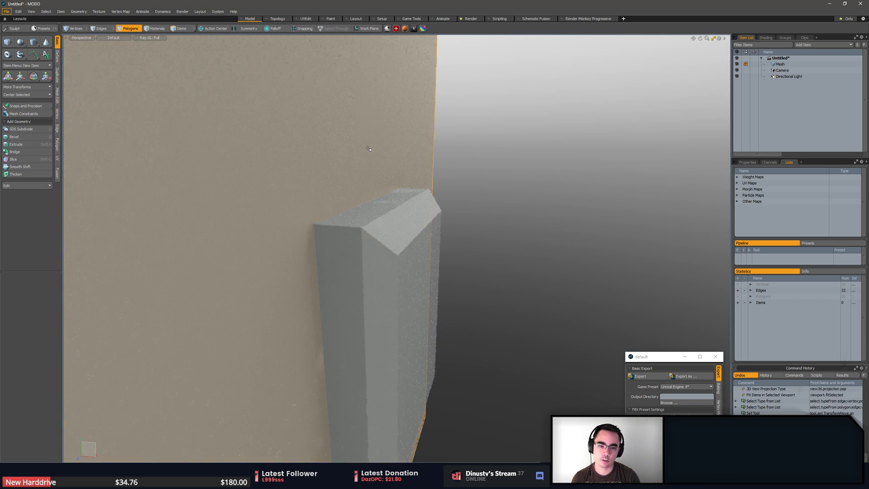
pyautogui.keyDown('shift'); pyautogui.click(419, 210); pyautogui.keyUp('shift')
pyautogui.keyDown('shift'); pyautogui.click(425, 277); pyautogui.keyUp('shift')
pyautogui.keyDown('alt'); pyautogui.moveTo(532, 299); pyautogui.dragTo(316, 244); pyautogui.keyUp('alt')
pyautogui.keyDown('shift'); pyautogui.click(373, 240); pyautogui.keyUp('shift')
pyautogui.keyDown('shift'); pyautogui.click(412, 256); pyautogui.keyUp('shift')
pyautogui.keyDown('alt'); pyautogui.moveTo(412, 256); pyautogui.dragTo(469, 279); pyautogui.keyUp('alt')
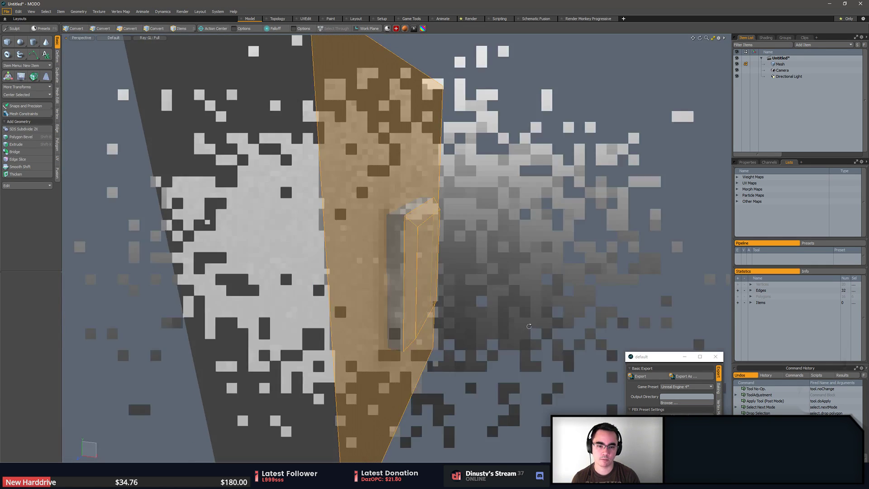
pyautogui.click(469, 279)
# Move the small box's front face and surrounding bevel faces toward the large block to make the box shallower
pyautogui.doubleClick(411, 256)
pyautogui.keyDown('alt'); pyautogui.moveTo(411, 256); pyautogui.dragTo(448, 271); pyautogui.keyUp('alt')
pyautogui.moveTo(448, 272)
pyautogui.keyDown('ctrl'); pyautogui.keyDown('alt'); pyautogui.mouseDown()
pyautogui.moveTo(502, 275)
pyautogui.moveTo(515, 317)
pyautogui.moveTo(398, 263)
pyautogui.moveTo(445, 266)
pyautogui.mouseUp(); pyautogui.keyUp('alt'); pyautogui.keyUp('ctrl')
pyautogui.press('u')
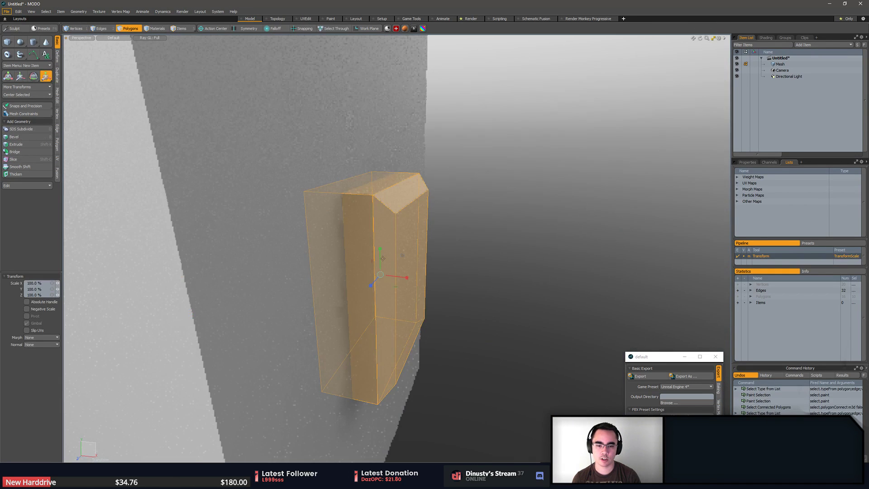
pyautogui.click(417, 257)
pyautogui.hotkey('shift', 'Up')
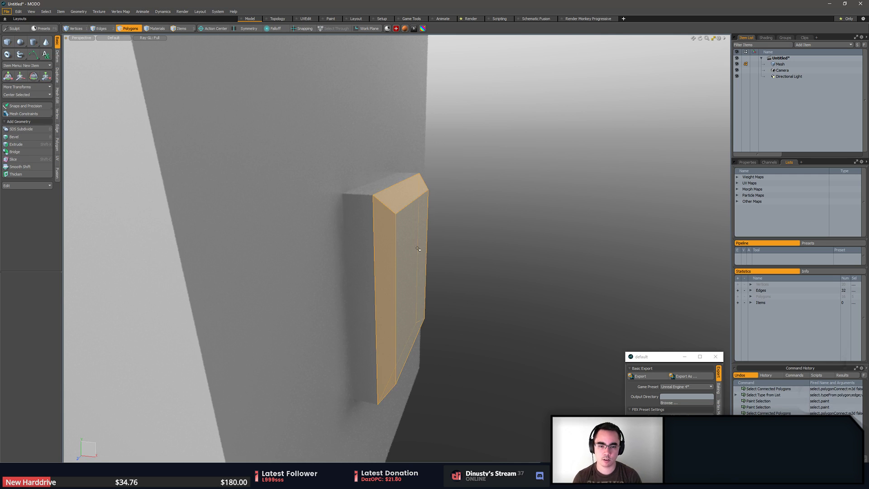
pyautogui.press('w')
pyautogui.moveTo(437, 283); pyautogui.dragTo(423, 282)
pyautogui.press('q')
pyautogui.click(492, 279)
# Examine the shallower bevelled box nearly straight on and from slight angles with nothing selected
pyautogui.keyDown('alt'); pyautogui.moveTo(493, 278); pyautogui.dragTo(272, 319); pyautogui.keyUp('alt')
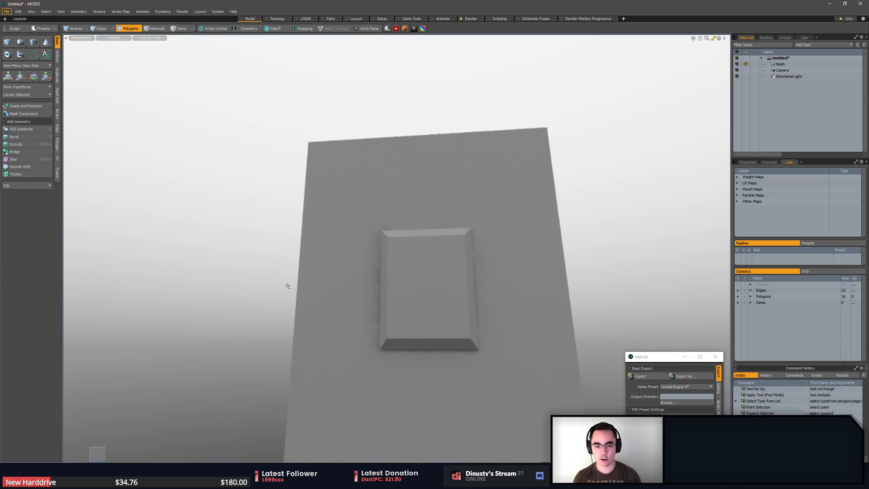
pyautogui.keyDown('alt'); pyautogui.moveTo(287, 286); pyautogui.dragTo(573, 289); pyautogui.keyUp('alt')
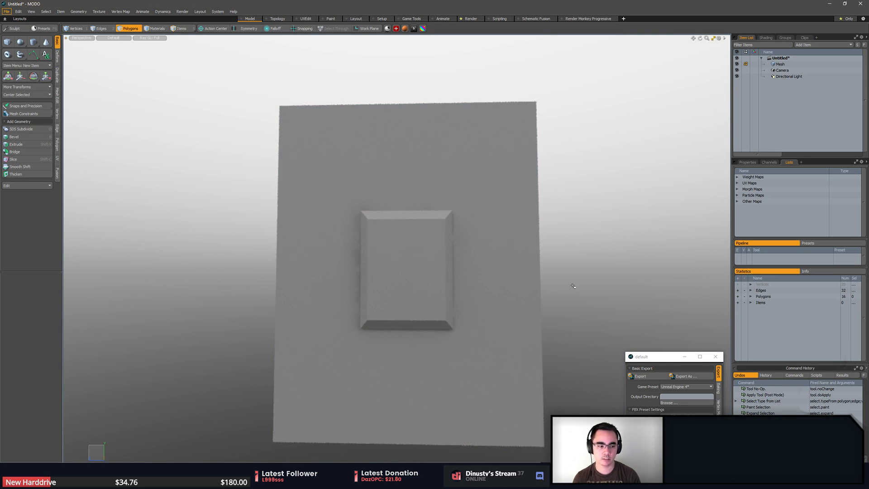
pyautogui.keyDown('alt'); pyautogui.moveTo(573, 286); pyautogui.dragTo(539, 324); pyautogui.keyUp('alt')
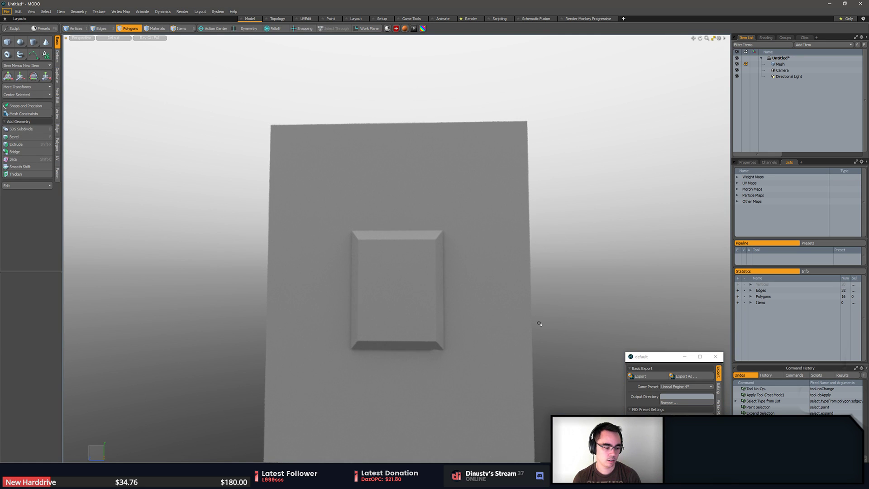
pyautogui.moveTo(535, 334)
pyautogui.keyDown('alt'); pyautogui.mouseDown()
pyautogui.moveTo(508, 359)
pyautogui.moveTo(519, 349)
pyautogui.mouseUp(); pyautogui.keyUp('alt')
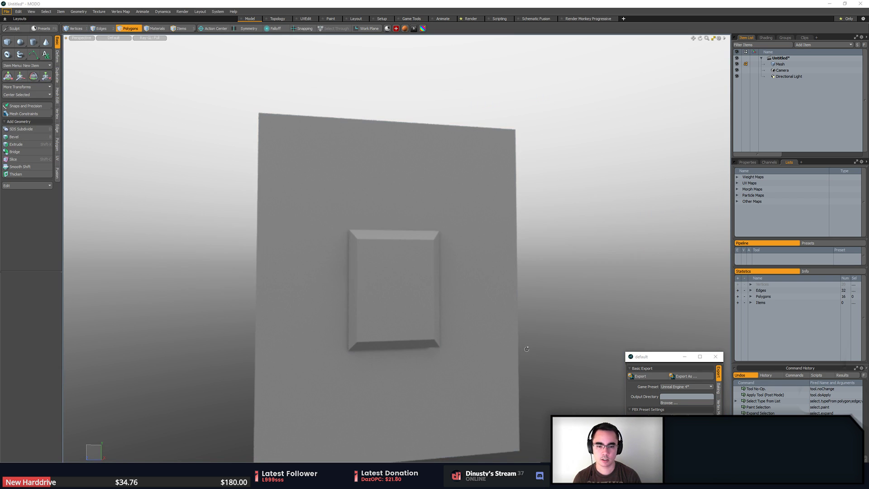
# Switch to Discord, close the enlarged image and browse the earlier posts in the wip-art channel
pyautogui.hotkey('alt', 'Tab')
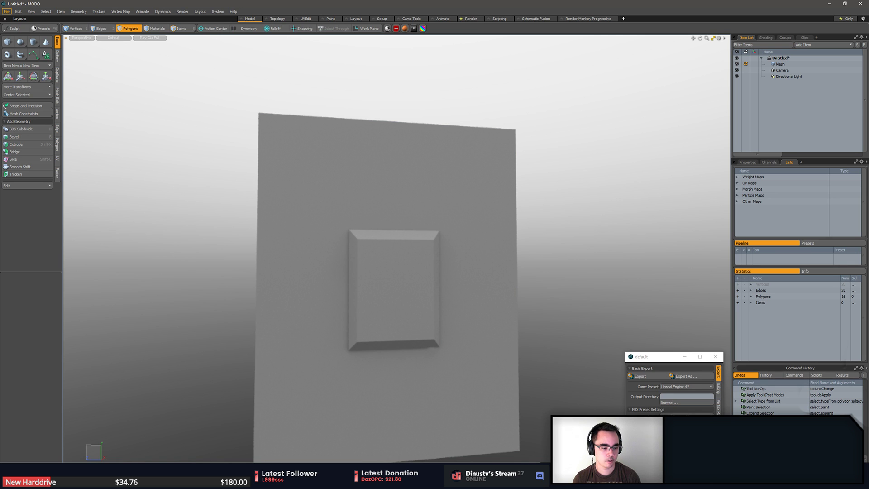
pyautogui.hotkey('alt', 'Tab')
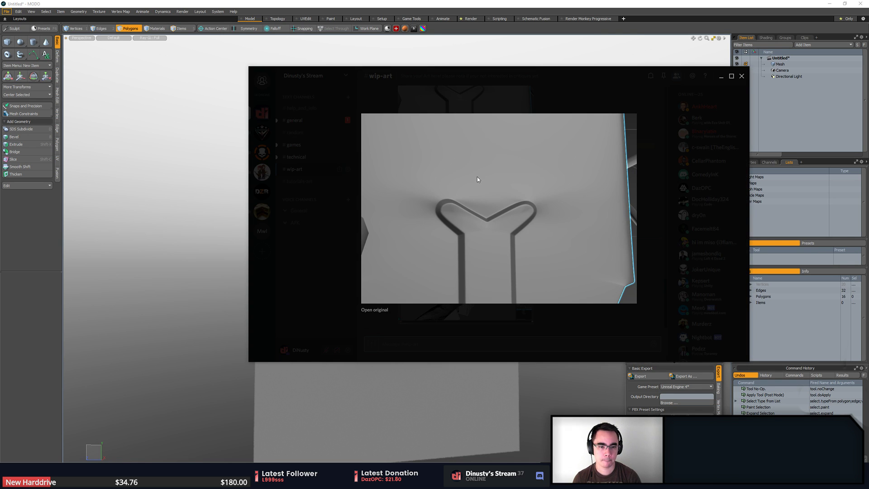
pyautogui.click(518, 336)
pyautogui.scroll(15, 516, 308)
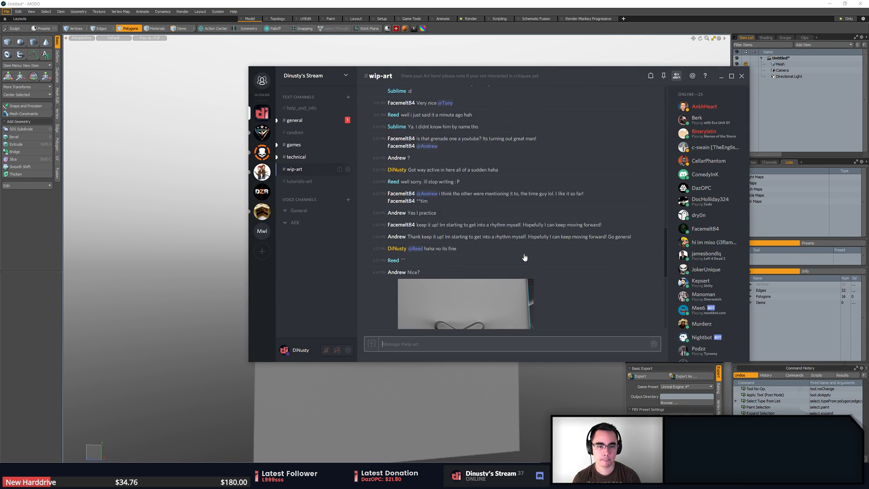
pyautogui.scroll(-10, 524, 256)
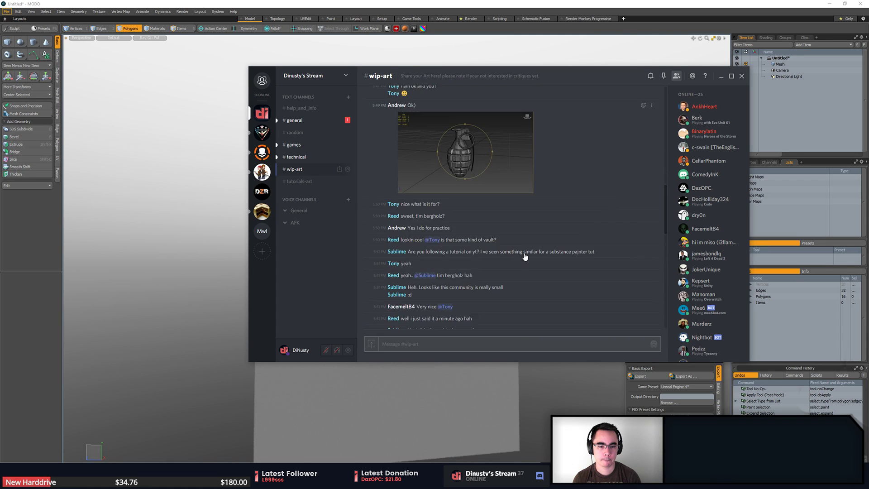
pyautogui.scroll(5, 525, 255)
pyautogui.scroll(3, 526, 255)
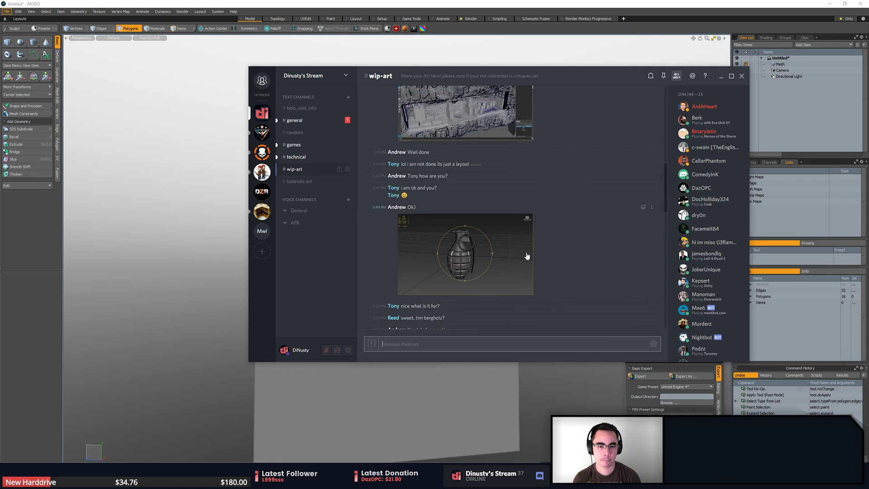
# View the grenade wireframe image enlarged, and look through the other wip-art posts down to the newest ones
pyautogui.click(500, 259)
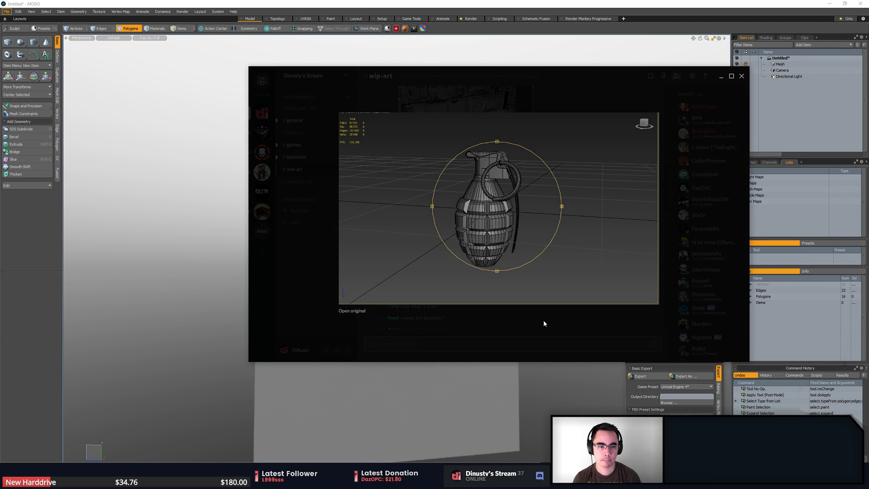
pyautogui.click(543, 319)
pyautogui.scroll(5, 546, 287)
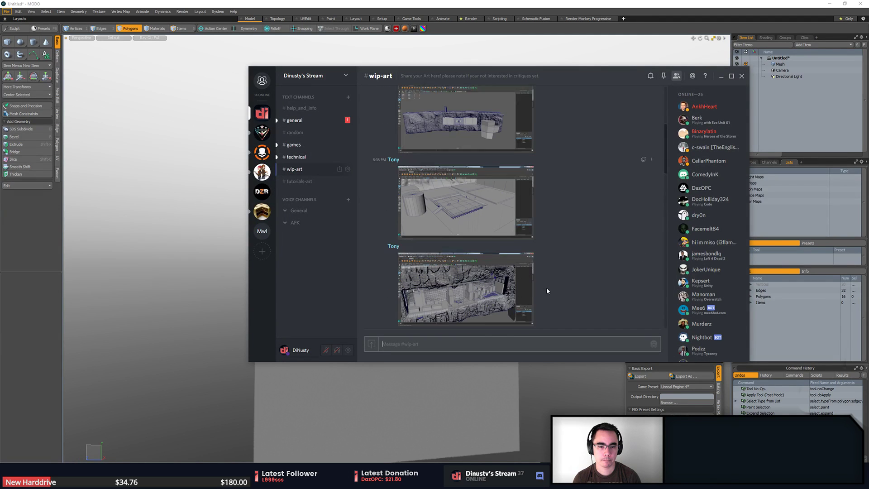
pyautogui.scroll(10, 547, 287)
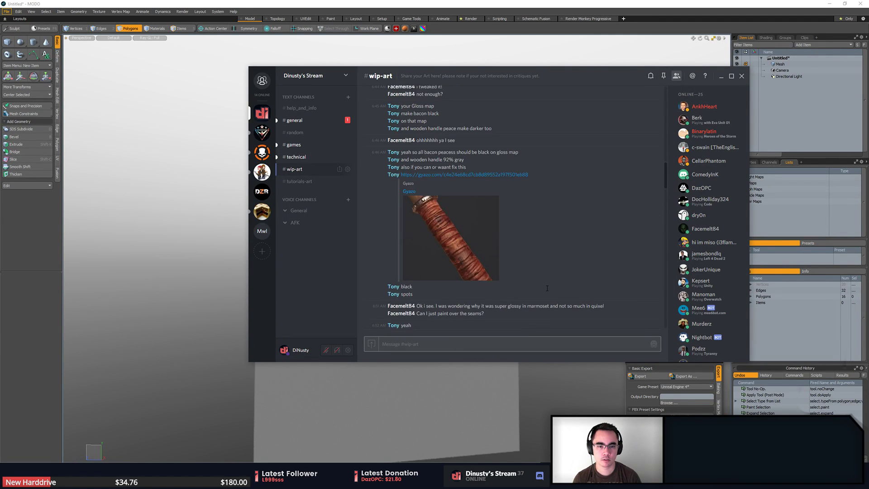
pyautogui.scroll(-15, 547, 287)
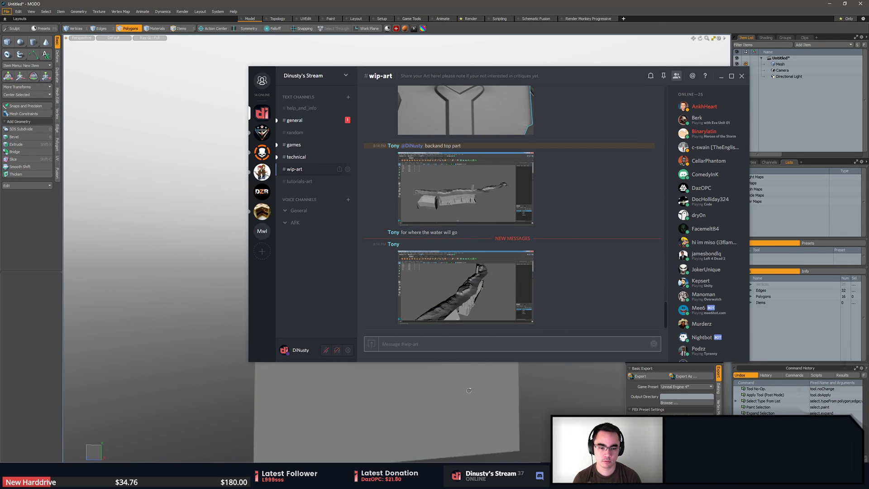
# Dismiss the Discord server's options and close the chat window to return to MODO
pyautogui.click(349, 77)
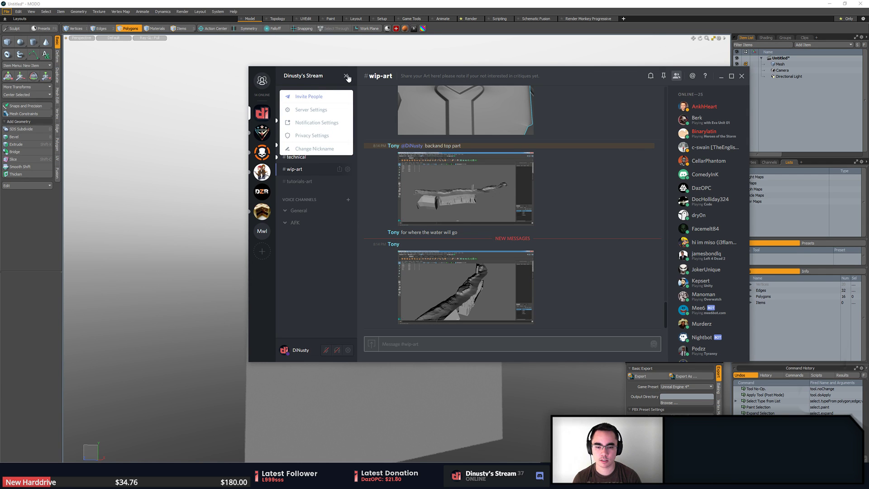
pyautogui.click(346, 77)
pyautogui.click(742, 76)
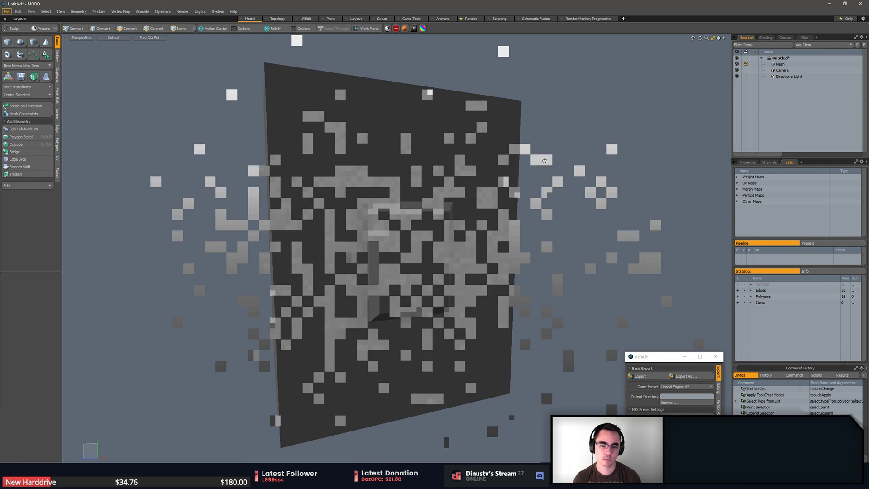
# Turn off the viewport's RayGL rendering and drop the Move tool on the small box
pyautogui.keyDown('alt'); pyautogui.moveTo(407, 179); pyautogui.dragTo(523, 194); pyautogui.keyUp('alt')
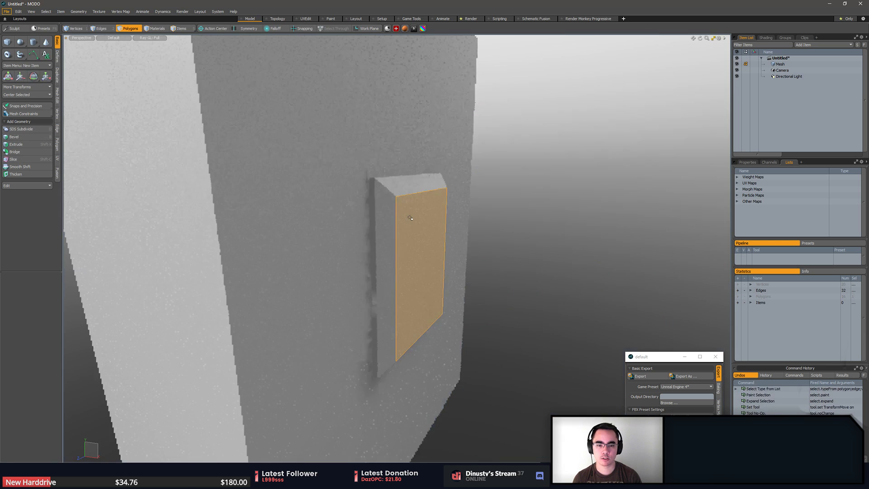
pyautogui.press('w')
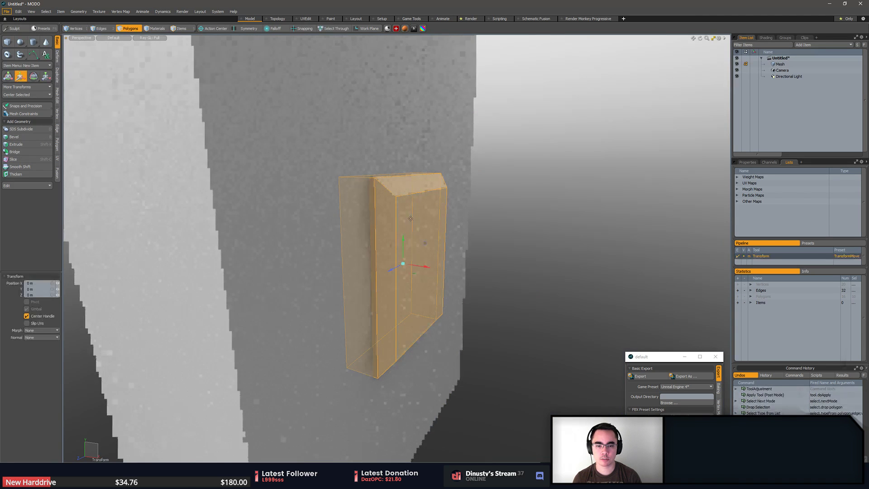
pyautogui.click(151, 41)
pyautogui.click(152, 39)
pyautogui.click(152, 48)
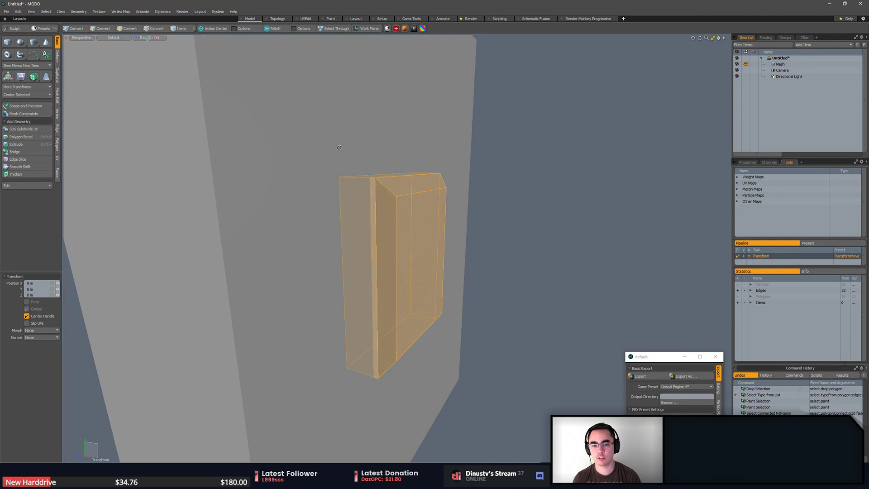
pyautogui.press('q')
# Select all of the small box's polygons and convert them to a subdivision surface
pyautogui.moveTo(398, 212)
pyautogui.keyDown('alt'); pyautogui.mouseDown()
pyautogui.moveTo(409, 222)
pyautogui.moveTo(398, 227)
pyautogui.moveTo(487, 239)
pyautogui.mouseUp(); pyautogui.keyUp('alt')
pyautogui.press('Escape')
pyautogui.press('3')
pyautogui.doubleClick(407, 219)
pyautogui.press('Tab')
pyautogui.click(590, 256)
pyautogui.keyDown('alt'); pyautogui.moveTo(589, 256); pyautogui.dragTo(523, 247); pyautogui.keyUp('alt')
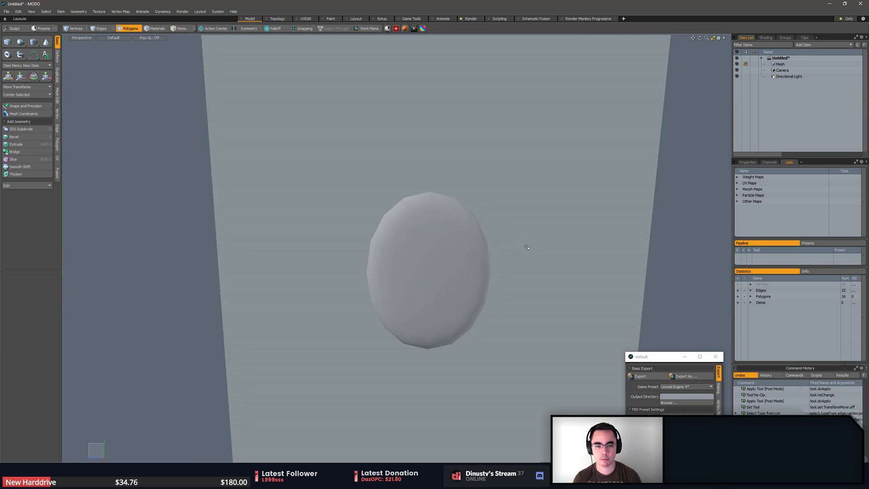
# Add vertical loop slices around the small box from its top edge, with a count of 2
pyautogui.press('2')
pyautogui.click(435, 197)
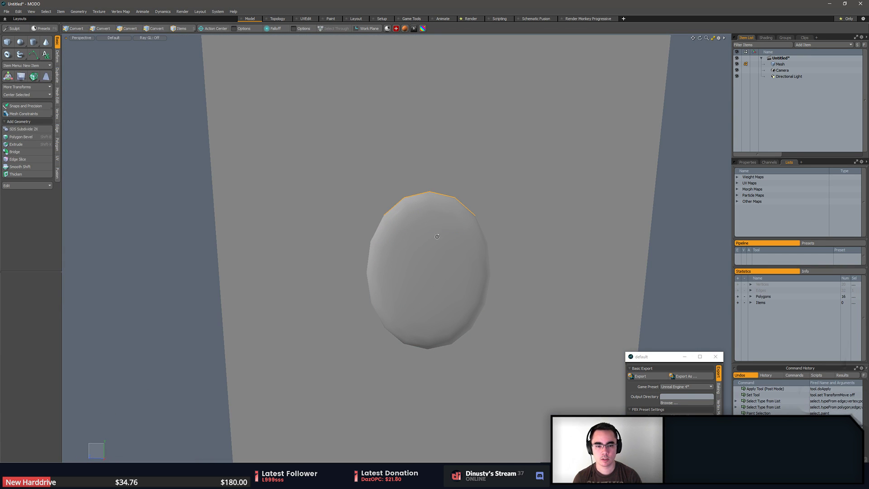
pyautogui.hotkey('alt', 'c')
pyautogui.moveTo(430, 235); pyautogui.dragTo(438, 237)
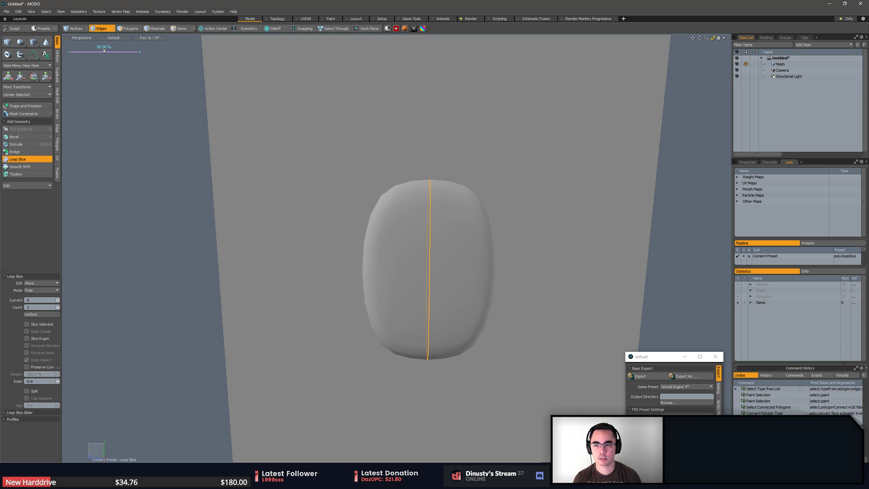
pyautogui.click(58, 307)
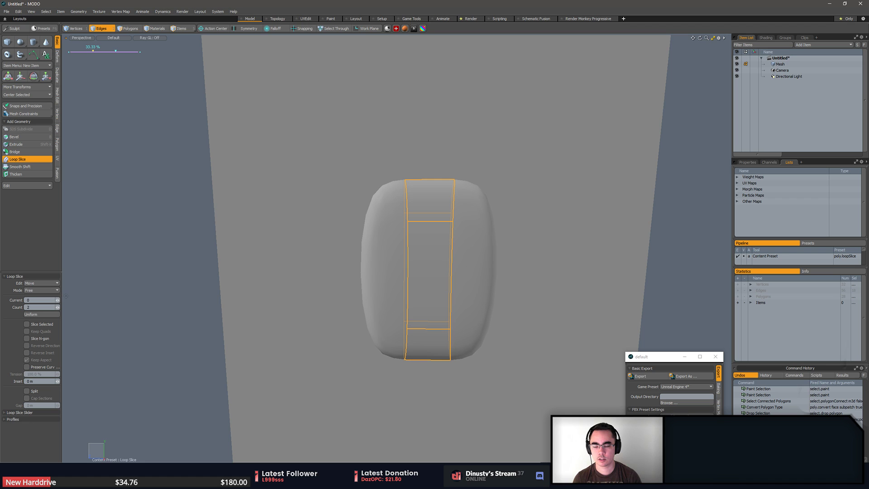
pyautogui.keyDown('alt'); pyautogui.moveTo(90, 283); pyautogui.dragTo(71, 297); pyautogui.keyUp('alt')
pyautogui.keyDown('alt'); pyautogui.moveTo(159, 324); pyautogui.dragTo(145, 352); pyautogui.keyUp('alt')
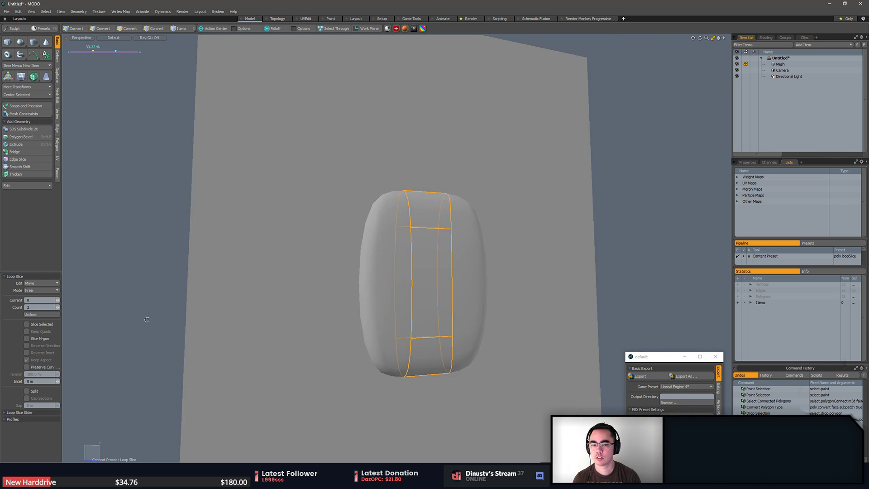
# Set the loop slices to Symmetry mode and position them at 10% from the small box's sides
pyautogui.click(57, 283)
pyautogui.click(10, 290)
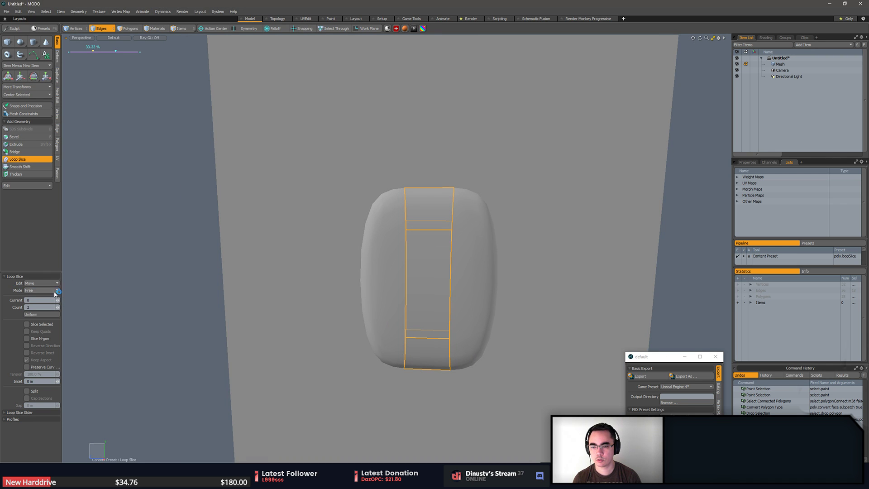
pyautogui.click(57, 290)
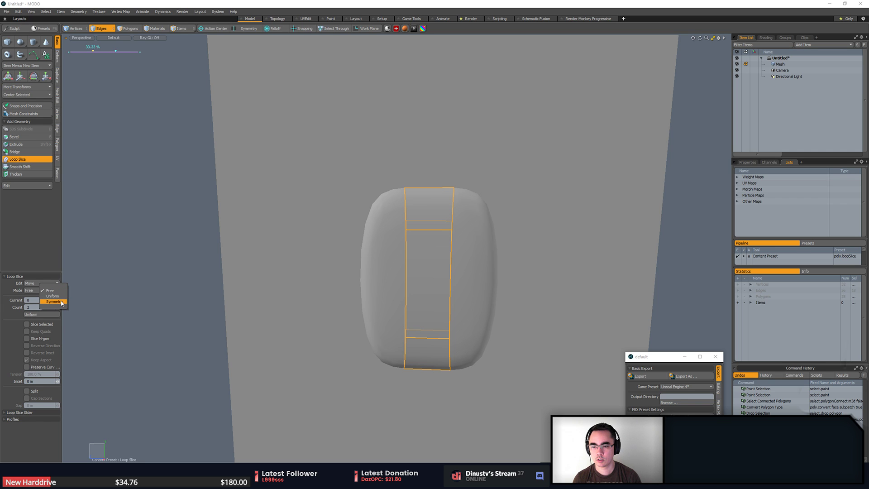
pyautogui.click(61, 302)
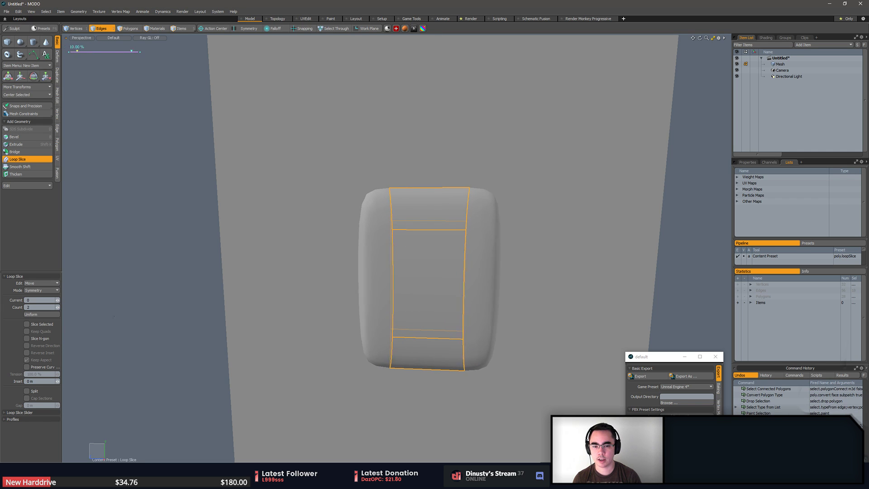
pyautogui.press('q')
# Add horizontal loop slices near the small box's upper and lower ends, starting from its side edge
pyautogui.click(362, 267)
pyautogui.hotkey('alt', 'c')
pyautogui.moveTo(349, 281)
pyautogui.mouseDown()
pyautogui.moveTo(307, 301)
pyautogui.moveTo(362, 276)
pyautogui.mouseUp()
pyautogui.press('q')
# Add loop slices around the small box's corner bevel, front face and sides to tighten its rounded edges
pyautogui.click(362, 193)
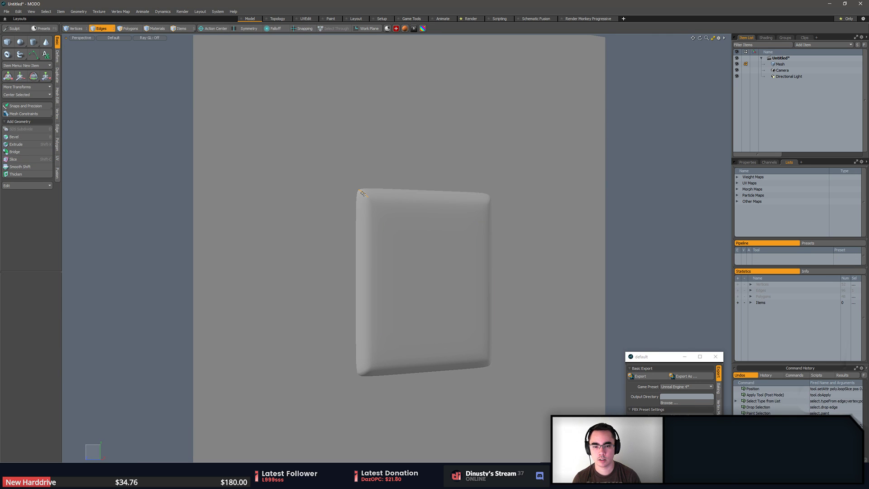
pyautogui.hotkey('alt', 'c')
pyautogui.moveTo(362, 193); pyautogui.dragTo(362, 291)
pyautogui.press('q')
pyautogui.press('Escape')
pyautogui.hotkey('alt', 'c')
pyautogui.press('space')
pyautogui.moveTo(390, 201)
pyautogui.mouseDown()
pyautogui.moveTo(392, 222)
pyautogui.moveTo(418, 246)
pyautogui.moveTo(399, 246)
pyautogui.mouseUp()
pyautogui.hotkey('alt', 'c')
pyautogui.press('space')
# Inspect the smoothed small box in the front and right orthographic views with no edges selected
pyautogui.click(498, 244)
pyautogui.keyDown('alt'); pyautogui.moveTo(499, 244); pyautogui.dragTo(511, 246); pyautogui.keyUp('alt')
pyautogui.keyDown('ctrl'); pyautogui.keyDown('alt'); pyautogui.moveTo(511, 246); pyautogui.dragTo(405, 274); pyautogui.keyUp('alt'); pyautogui.keyUp('ctrl')
pyautogui.press('KP_2')
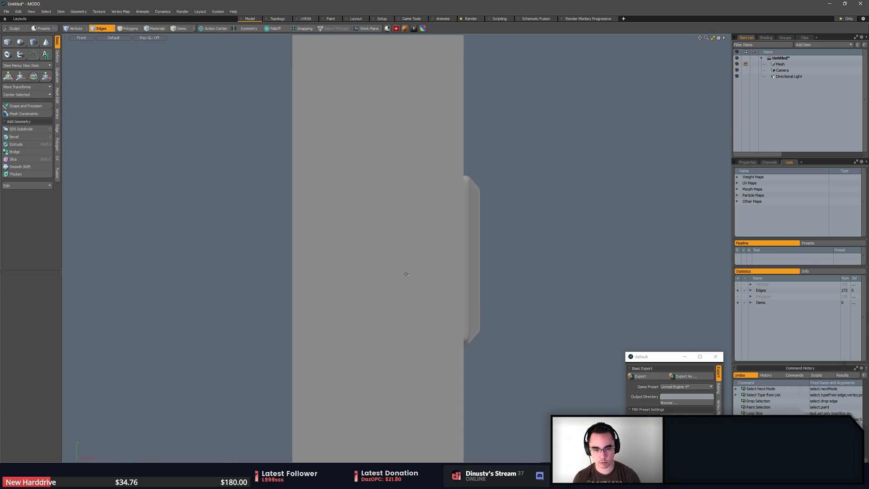
pyautogui.press('KP_3')
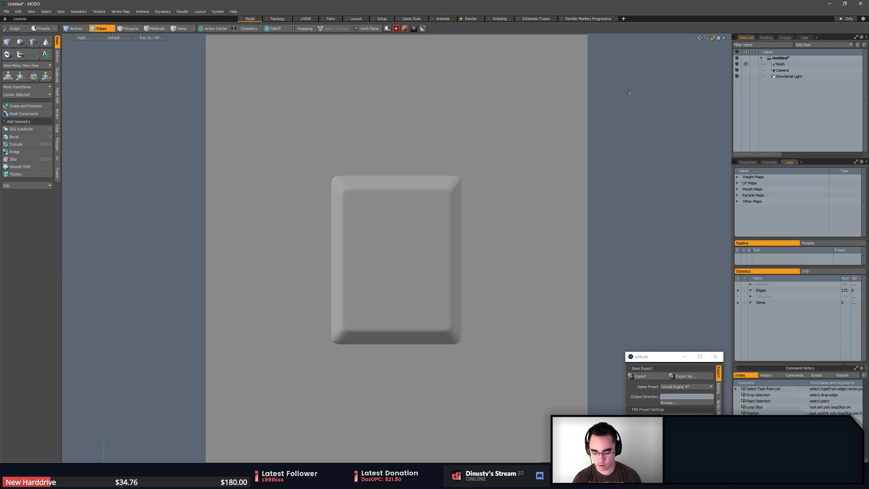
# Render the straight-on view of the smoothed small box on the large block
pyautogui.hotkey('shift', 'x')
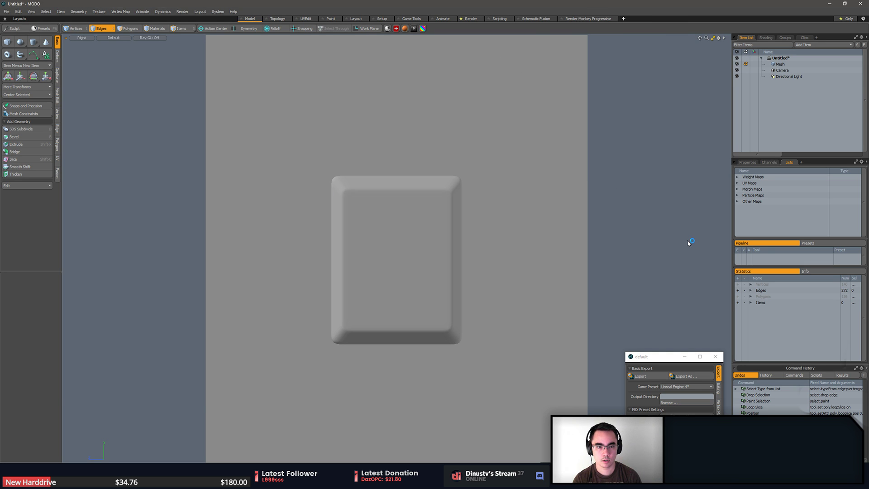
pyautogui.press('F9')
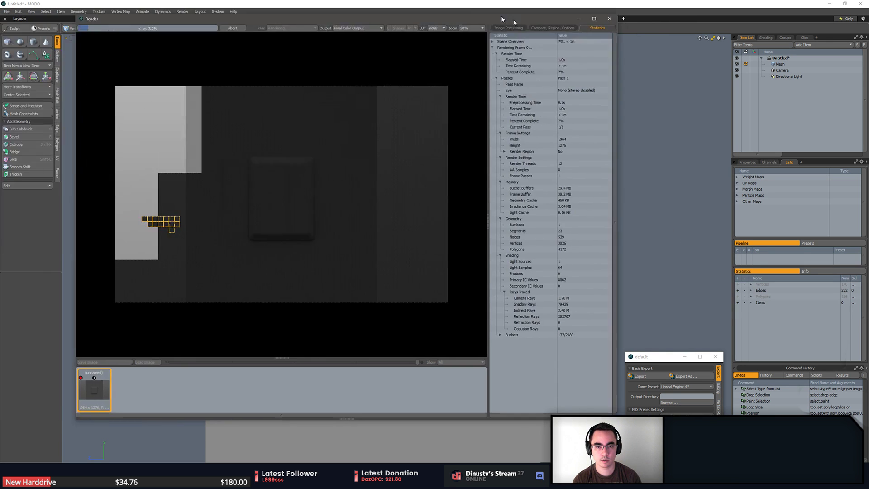
pyautogui.moveTo(514, 20); pyautogui.dragTo(571, 39)
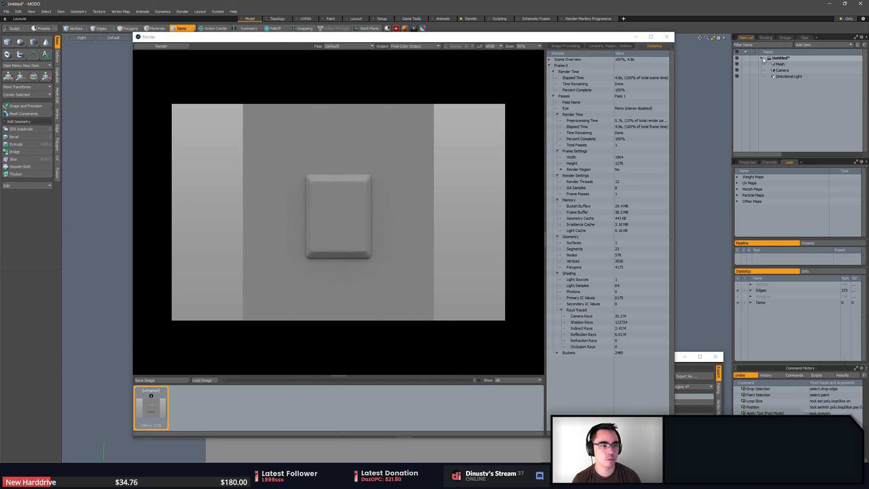
# Change the Alpha Output in the Shader Tree to the Geometric Normal effect
pyautogui.click(765, 38)
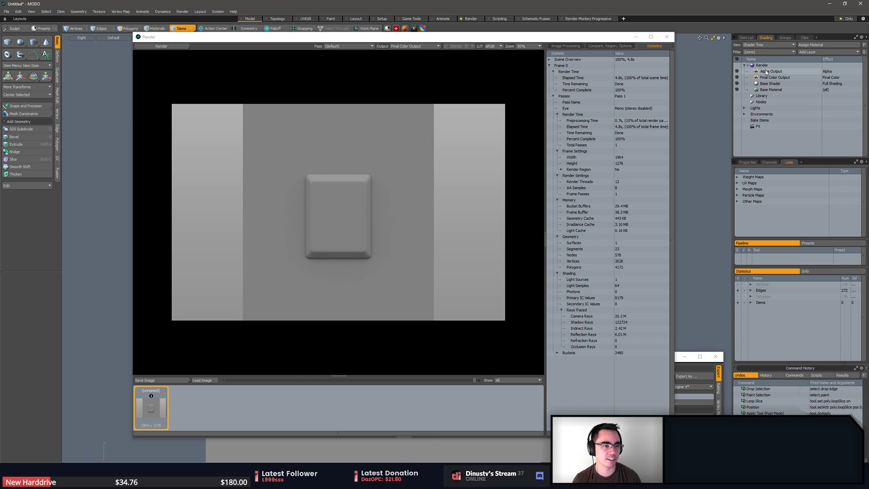
pyautogui.rightClick(812, 72)
pyautogui.click(827, 72)
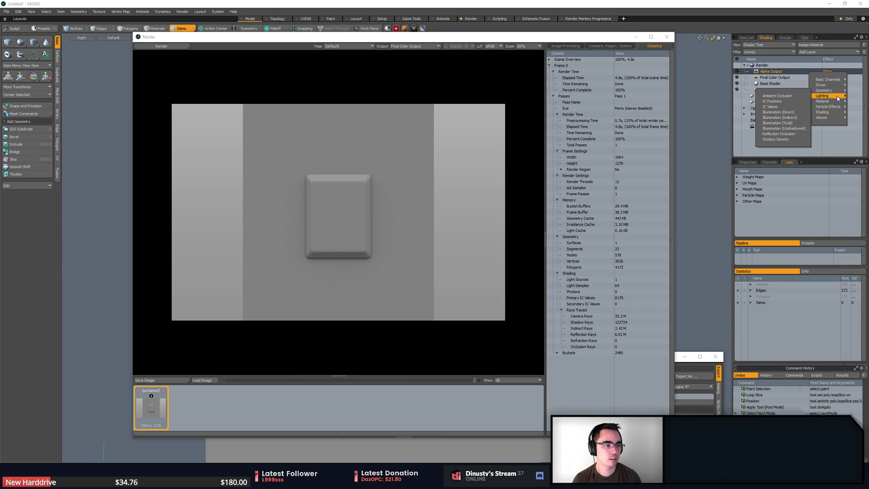
pyautogui.moveTo(838, 94)
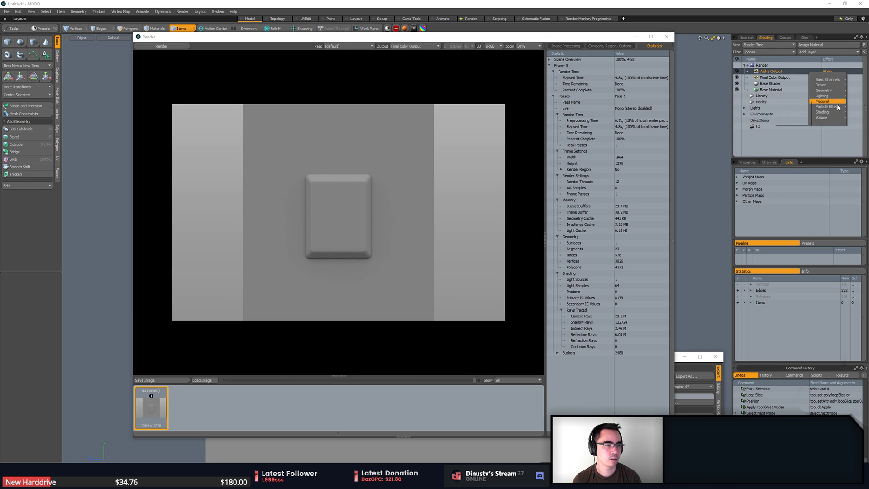
pyautogui.moveTo(836, 113)
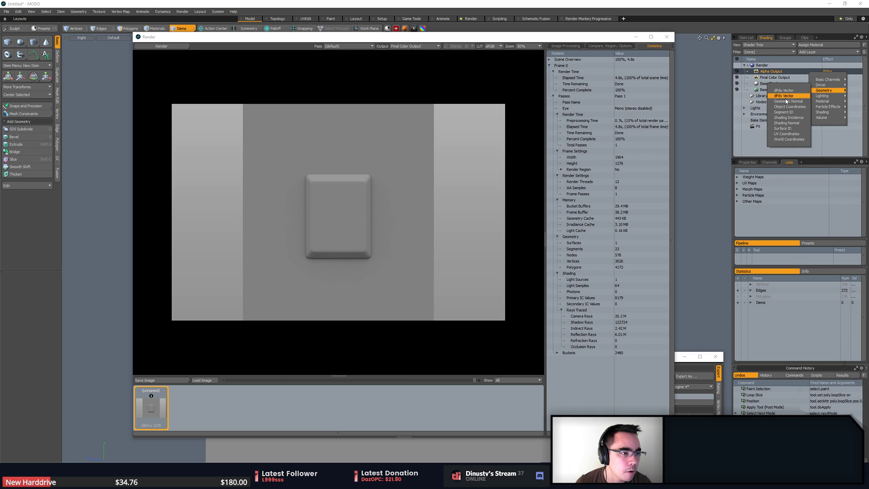
pyautogui.click(787, 102)
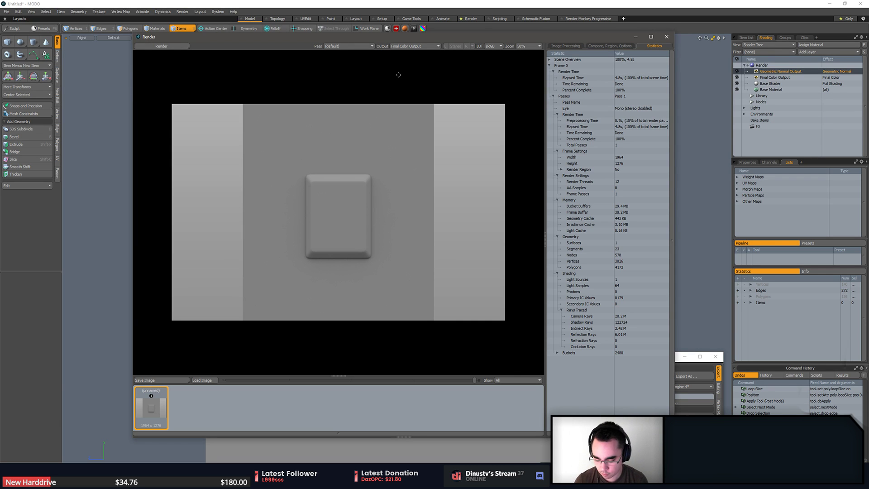
# Render the scene again, display the Geometric Normal Output, and compare it with the previous render
pyautogui.press('F9')
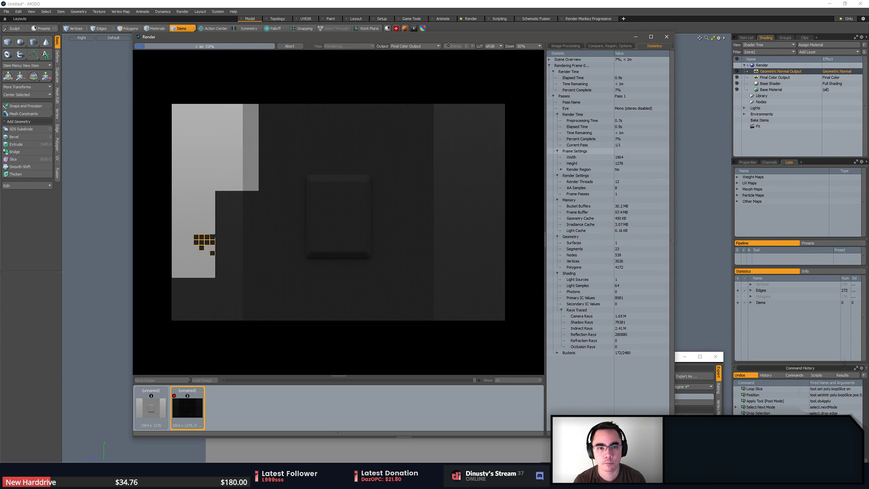
pyautogui.click(405, 47)
pyautogui.click(408, 43)
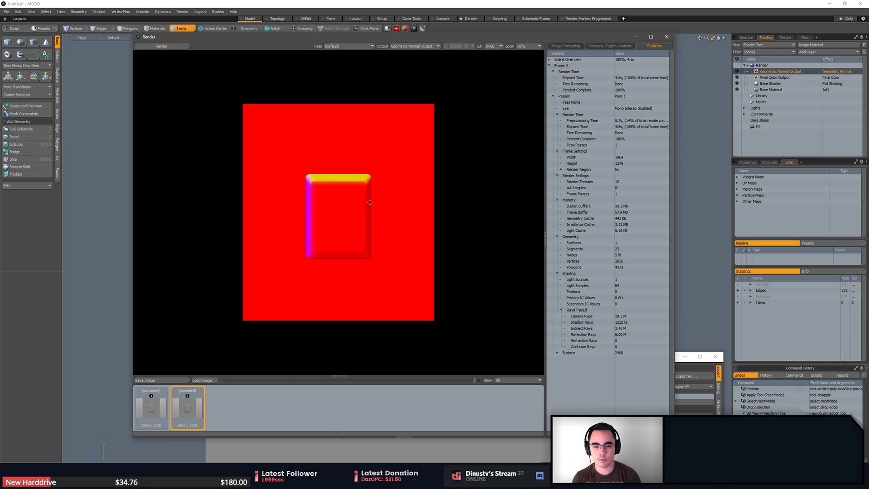
pyautogui.press('Left')
pyautogui.press('Right')
pyautogui.press('Left')
pyautogui.press('Right')
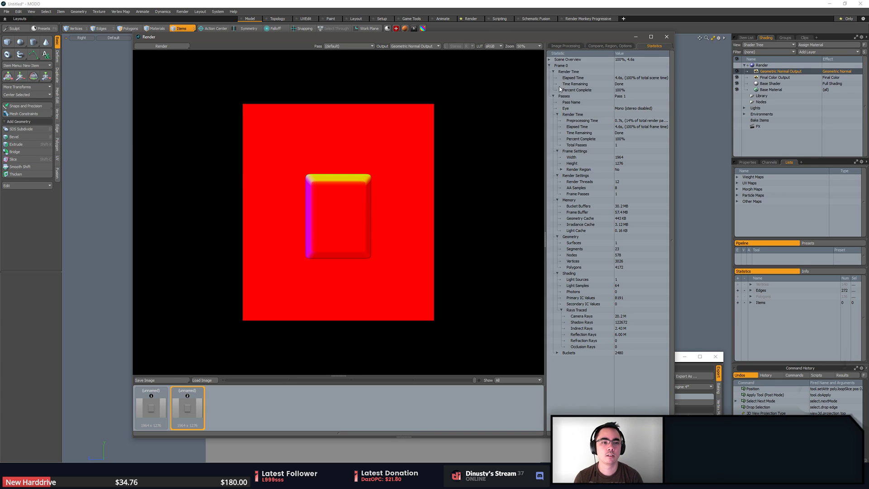
# Close the render window and move the small box about 11.8 mm along X relative to the large block
pyautogui.click(667, 37)
pyautogui.keyDown('alt'); pyautogui.moveTo(435, 240); pyautogui.dragTo(411, 204); pyautogui.keyUp('alt')
pyautogui.press('KP_Decimal')
pyautogui.keyDown('alt'); pyautogui.moveTo(457, 231); pyautogui.dragTo(479, 276); pyautogui.keyUp('alt')
pyautogui.press('3')
pyautogui.press('w')
pyautogui.keyDown('alt'); pyautogui.moveTo(384, 273); pyautogui.dragTo(493, 248); pyautogui.keyUp('alt')
pyautogui.keyDown('alt'); pyautogui.moveTo(493, 249); pyautogui.dragTo(514, 251); pyautogui.keyUp('alt')
pyautogui.click(514, 250)
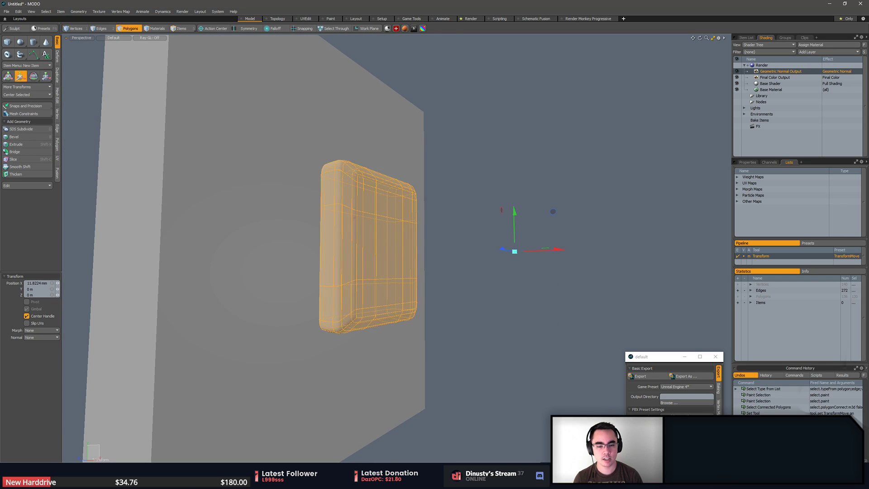
pyautogui.press('q')
pyautogui.click(516, 251)
# Inspect the moved small box straight on in the right orthographic view
pyautogui.press('KP_2')
pyautogui.press('KP_3')
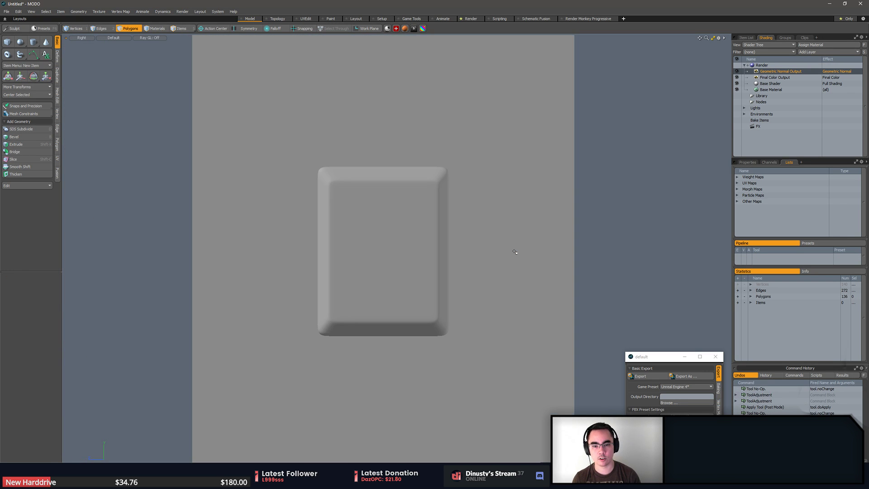
pyautogui.press('a')
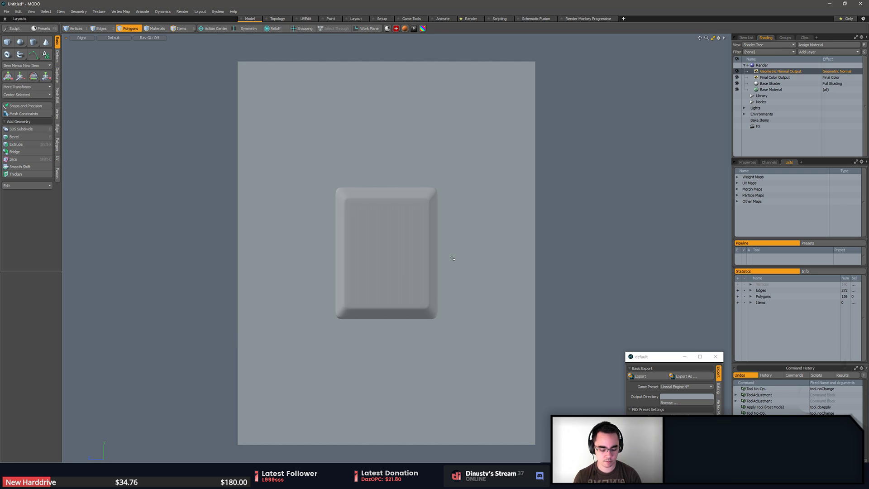
# Select the whole small box in the perspective view and reposition it relative to the large block with the Move tool
pyautogui.press('KP_Decimal')
pyautogui.keyDown('alt'); pyautogui.moveTo(450, 256); pyautogui.dragTo(364, 176); pyautogui.keyUp('alt')
pyautogui.doubleClick(410, 256)
pyautogui.press('w')
pyautogui.press('q')
pyautogui.press('Escape')
# Turn off subdivision smoothing on the small box and clear the selection
pyautogui.doubleClick(362, 261)
pyautogui.keyDown('alt'); pyautogui.moveTo(376, 264); pyautogui.dragTo(344, 311); pyautogui.keyUp('alt')
pyautogui.press('Tab')
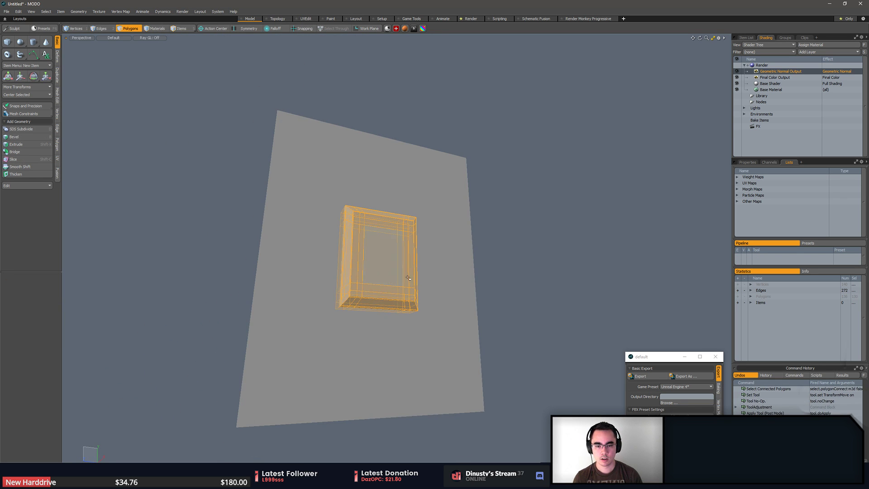
pyautogui.press('Escape')
# Delete the upper horizontal loop slices and most of the vertical ones from the small box's front face
pyautogui.scroll(5, 342, 226)
pyautogui.keyDown('alt'); pyautogui.moveTo(341, 226); pyautogui.dragTo(394, 277); pyautogui.keyUp('alt')
pyautogui.moveTo(455, 277)
pyautogui.keyDown('alt'); pyautogui.keyDown('shift'); pyautogui.mouseDown()
pyautogui.moveTo(424, 269)
pyautogui.moveTo(431, 278)
pyautogui.mouseUp(); pyautogui.keyUp('shift'); pyautogui.keyUp('alt')
pyautogui.press('2')
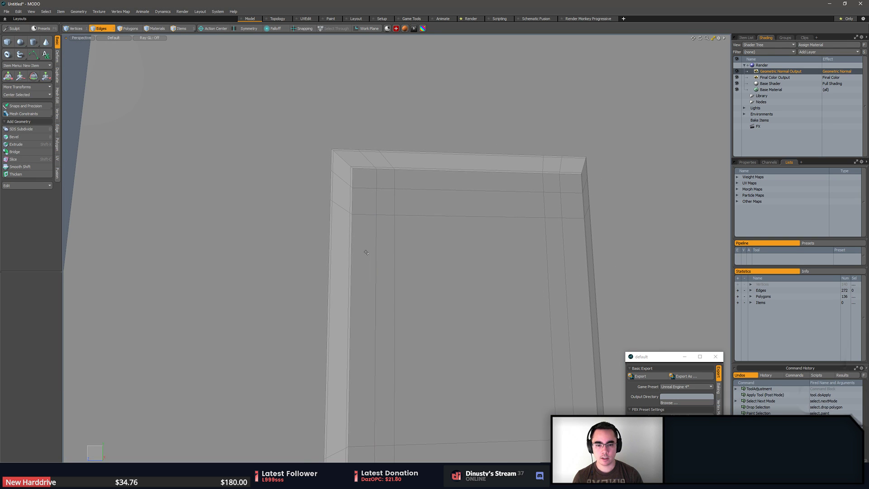
pyautogui.moveTo(365, 252); pyautogui.dragTo(572, 267)
pyautogui.press('l')
pyautogui.press('BackSpace')
pyautogui.moveTo(420, 182); pyautogui.dragTo(415, 244)
pyautogui.hotkey('ctrl', 't')
pyautogui.press('l')
pyautogui.press('BackSpace')
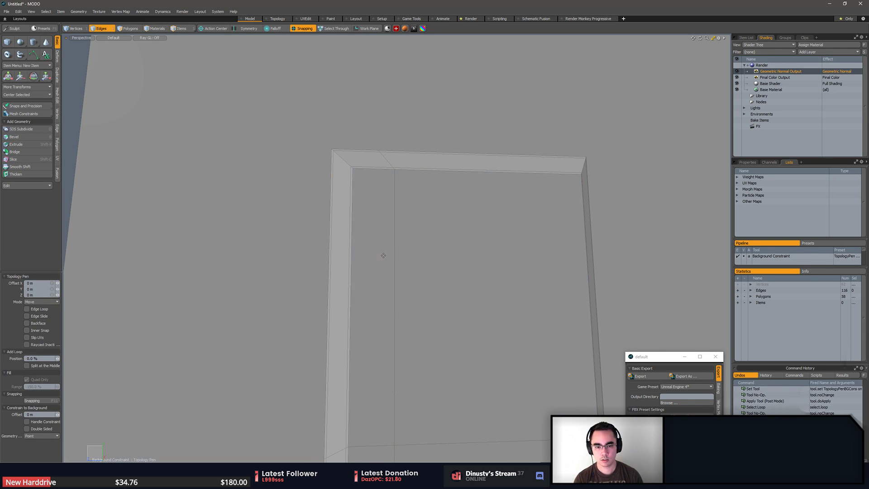
# Try to delete the small box's front, bevel and side edge loops all at once, and undo the deletion
pyautogui.press('2')
pyautogui.click(394, 201)
pyautogui.keyDown('alt'); pyautogui.moveTo(402, 213); pyautogui.dragTo(459, 252); pyautogui.keyUp('alt')
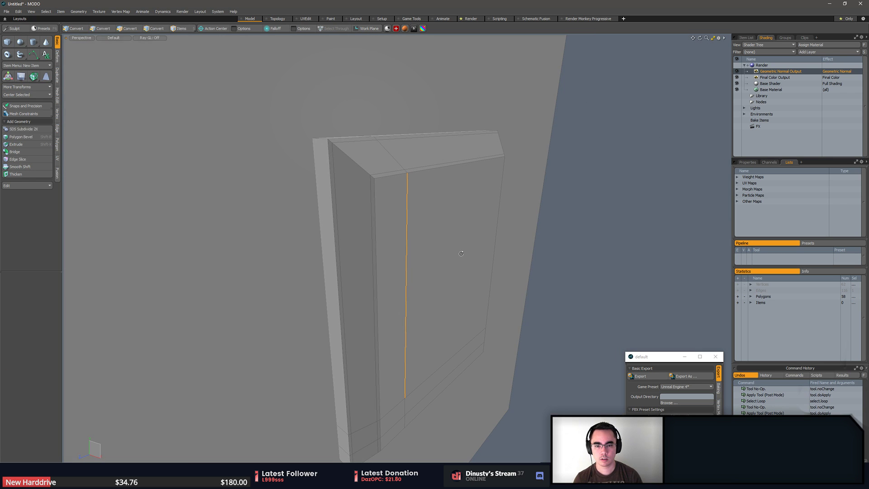
pyautogui.keyDown('shift'); pyautogui.click(372, 193); pyautogui.keyUp('shift')
pyautogui.keyDown('shift'); pyautogui.click(335, 177); pyautogui.keyUp('shift')
pyautogui.keyDown('alt'); pyautogui.moveTo(373, 223); pyautogui.dragTo(380, 159); pyautogui.keyUp('alt')
pyautogui.keyDown('shift'); pyautogui.moveTo(359, 281); pyautogui.dragTo(358, 301); pyautogui.keyUp('shift')
pyautogui.press('l')
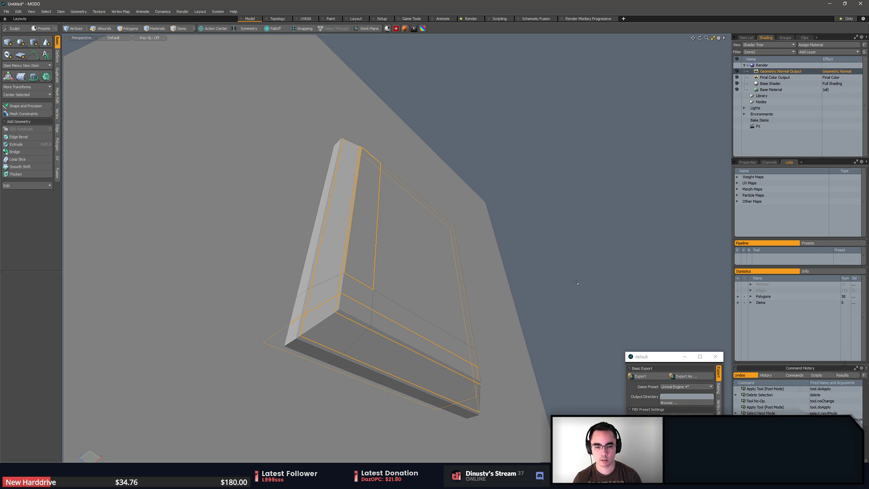
pyautogui.press('BackSpace')
pyautogui.hotkey('ctrl', 'z')
pyautogui.hotkey('ctrl', 'shift', 'z')
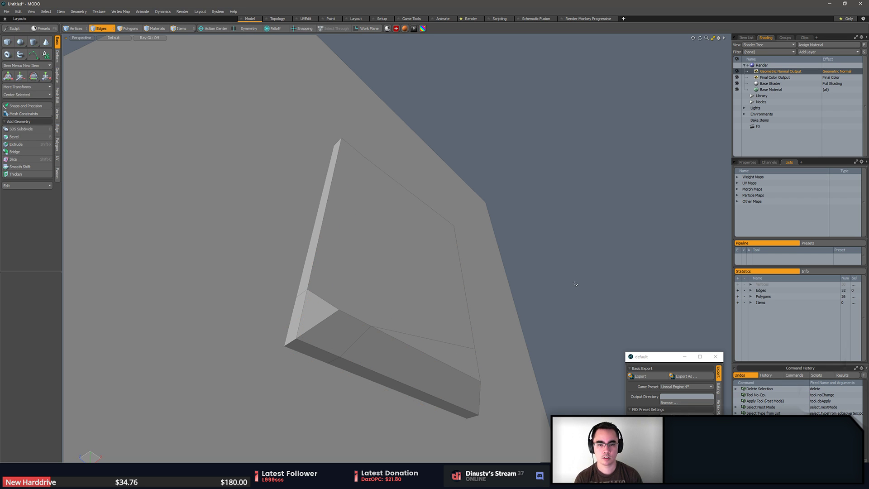
pyautogui.hotkey('ctrl', 'z')
# Delete the small box's remaining support loops one by one, leaving only its plain beveled shape
pyautogui.doubleClick(356, 343)
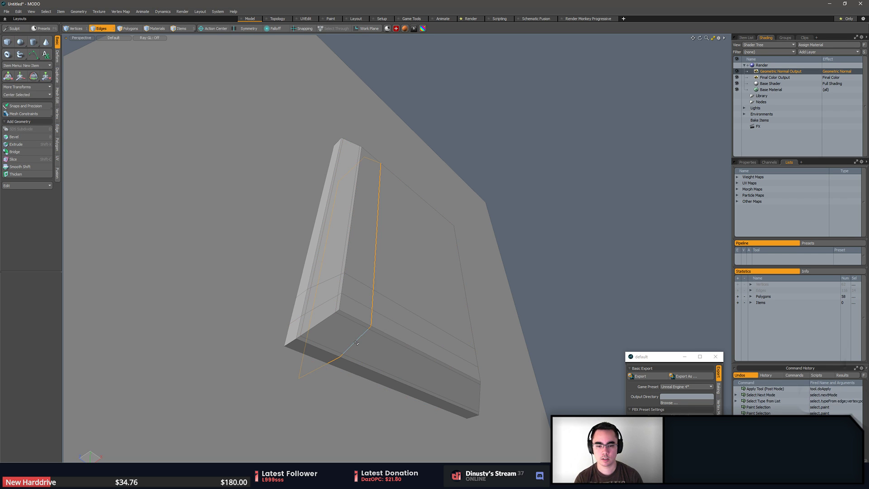
pyautogui.press('BackSpace')
pyautogui.doubleClick(359, 304)
pyautogui.press('BackSpace')
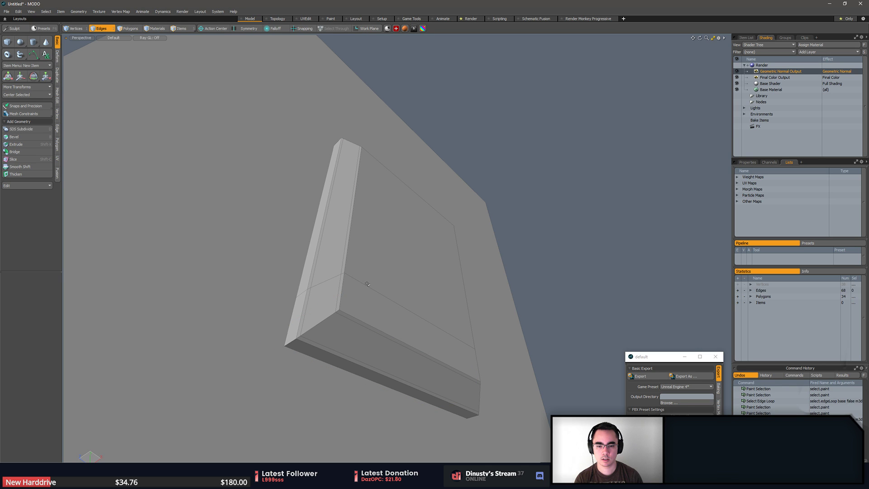
pyautogui.press('BackSpace')
pyautogui.doubleClick(340, 281)
pyautogui.press('BackSpace')
pyautogui.doubleClick(309, 283)
pyautogui.press('BackSpace')
pyautogui.keyDown('alt'); pyautogui.moveTo(397, 286); pyautogui.dragTo(471, 293); pyautogui.keyUp('alt')
pyautogui.scroll(-3, 362, 310)
pyautogui.doubleClick(430, 259)
pyautogui.press('Escape')
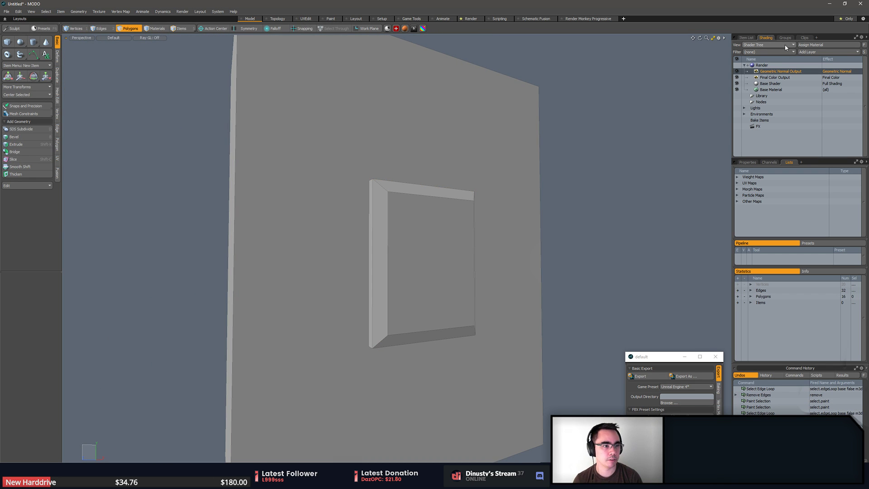
# Display the properties of the Base Material in the Shader Tree
pyautogui.click(778, 83)
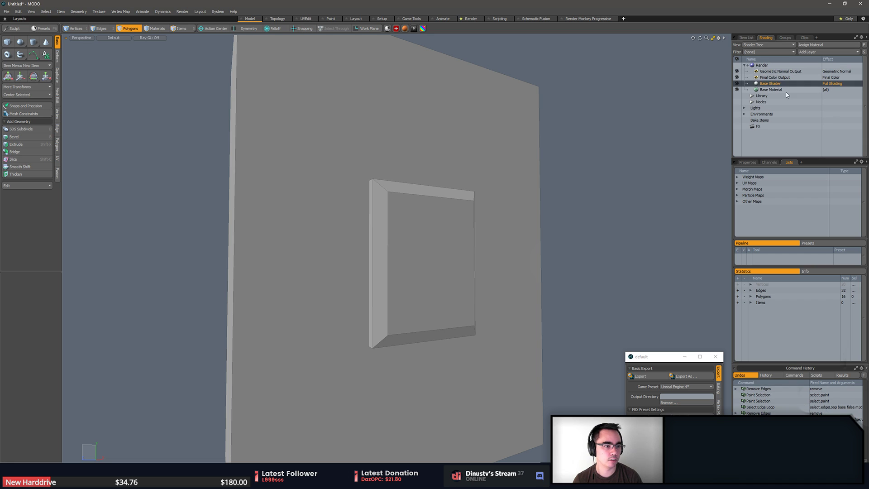
pyautogui.click(747, 162)
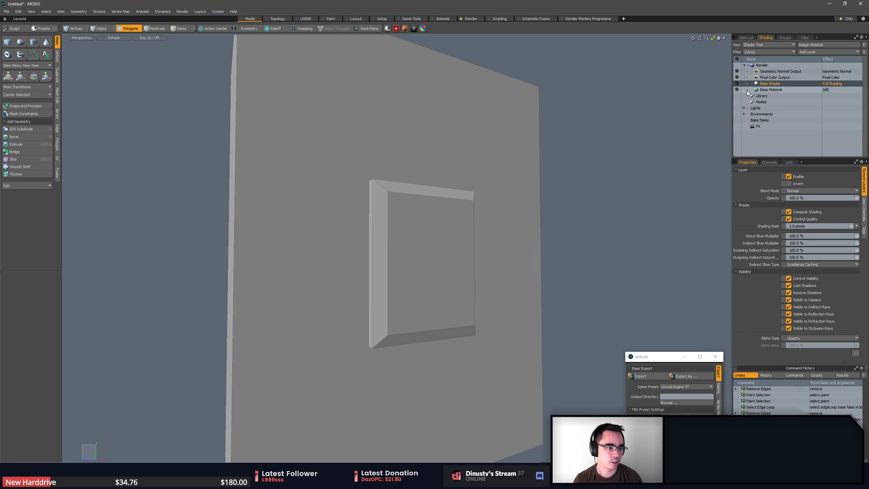
pyautogui.click(747, 90)
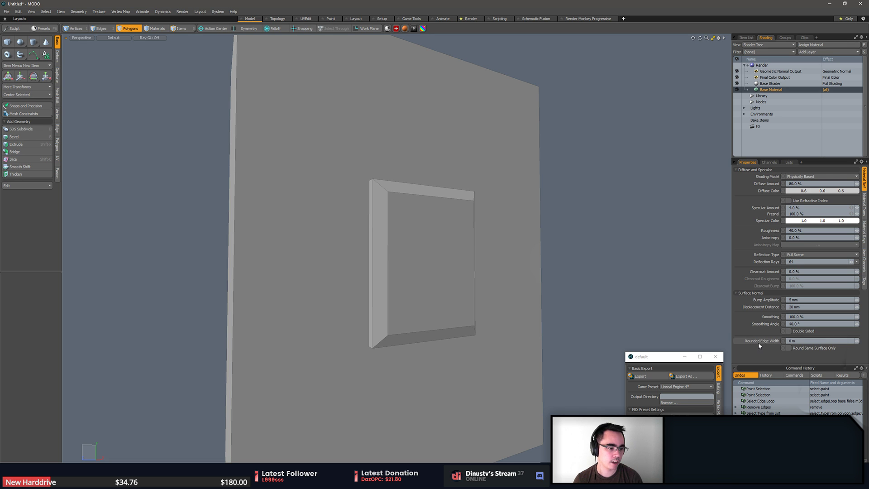
# Set the viewport's RayGL preview to Full and view the beveled box from an angle
pyautogui.click(149, 37)
pyautogui.click(153, 47)
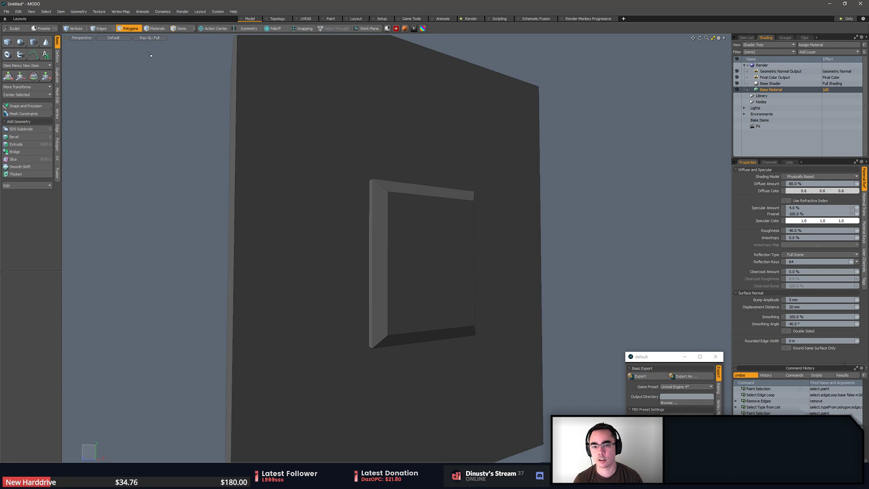
pyautogui.hotkey('ctrl', '3')
pyautogui.click(650, 182)
pyautogui.keyDown('alt'); pyautogui.moveTo(626, 181); pyautogui.dragTo(649, 190); pyautogui.keyUp('alt')
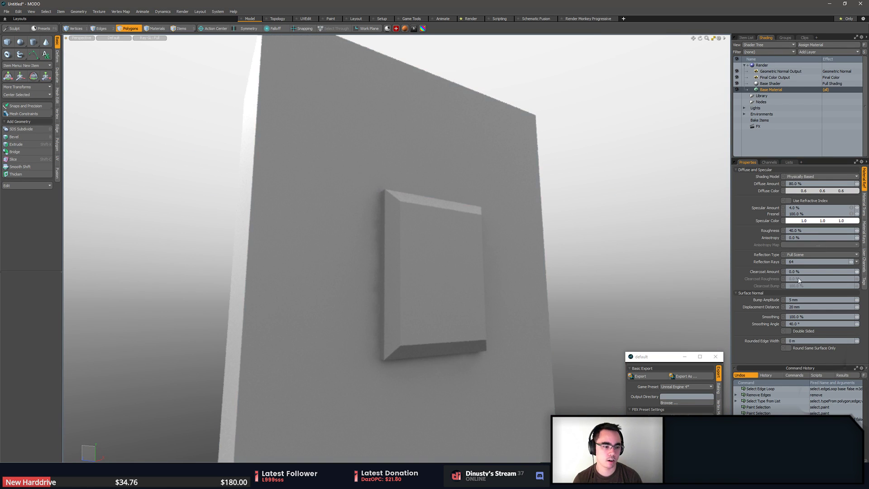
# Set the Base Material's Rounded Edge Width to 600 um and examine the small box's beveled corner up close
pyautogui.moveTo(855, 343); pyautogui.dragTo(858, 343)
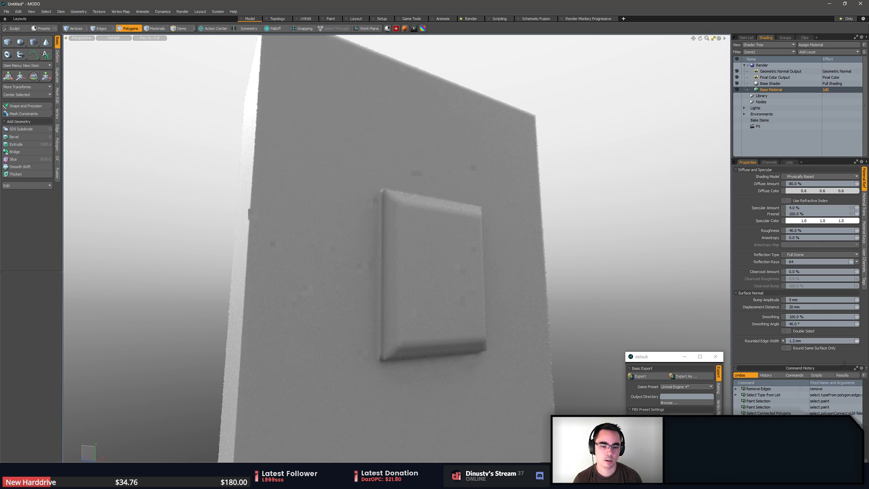
pyautogui.moveTo(857, 340); pyautogui.dragTo(858, 341)
pyautogui.press('1')
pyautogui.keyDown('alt'); pyautogui.moveTo(566, 277); pyautogui.dragTo(493, 292); pyautogui.keyUp('alt')
pyautogui.keyDown('ctrl'); pyautogui.keyDown('alt'); pyautogui.moveTo(493, 292); pyautogui.dragTo(619, 282); pyautogui.keyUp('alt'); pyautogui.keyUp('ctrl')
pyautogui.scroll(3, 536, 326)
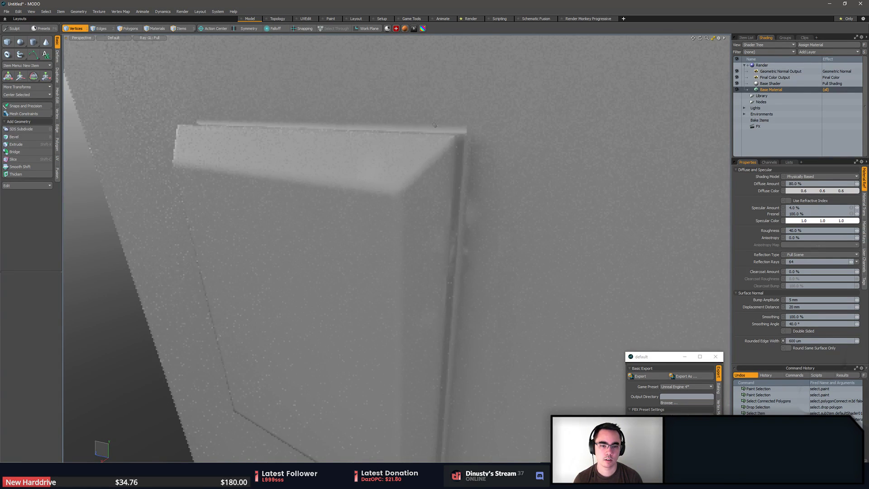
pyautogui.keyDown('alt'); pyautogui.moveTo(434, 125); pyautogui.dragTo(453, 212); pyautogui.keyUp('alt')
pyautogui.scroll(-5, 489, 169)
pyautogui.scroll(2, 454, 212)
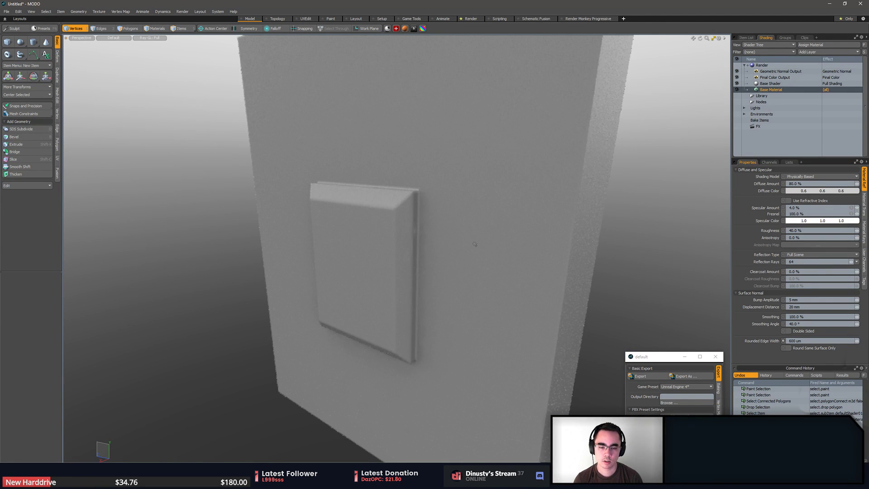
# Rotate the small box and large block together and view their rounded edges under the changed lighting
pyautogui.press('3')
pyautogui.doubleClick(362, 253)
pyautogui.keyDown('shift'); pyautogui.doubleClick(520, 245); pyautogui.keyUp('shift')
pyautogui.scroll(-4, 525, 240)
pyautogui.keyDown('alt'); pyautogui.moveTo(525, 240); pyautogui.dragTo(301, 259); pyautogui.keyUp('alt')
pyautogui.press('e')
pyautogui.scroll(3, 320, 242)
pyautogui.press('Escape')
pyautogui.press('Escape')
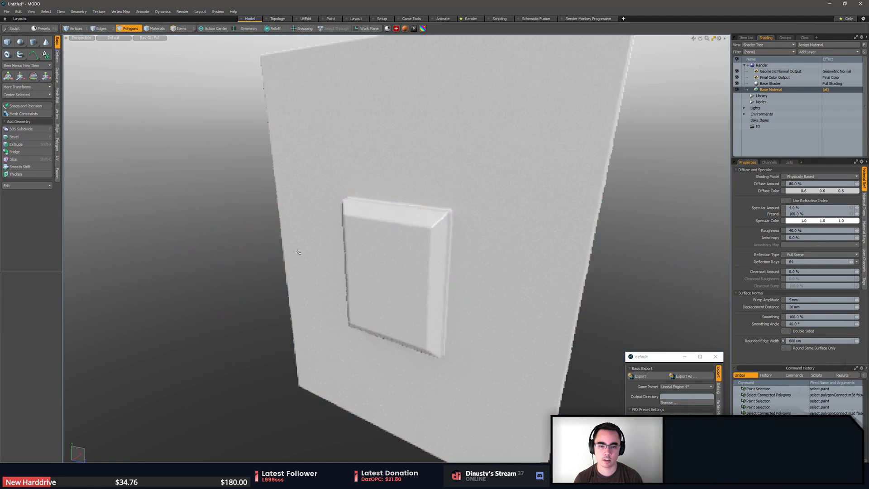
pyautogui.keyDown('alt'); pyautogui.moveTo(385, 267); pyautogui.dragTo(363, 269); pyautogui.keyUp('alt')
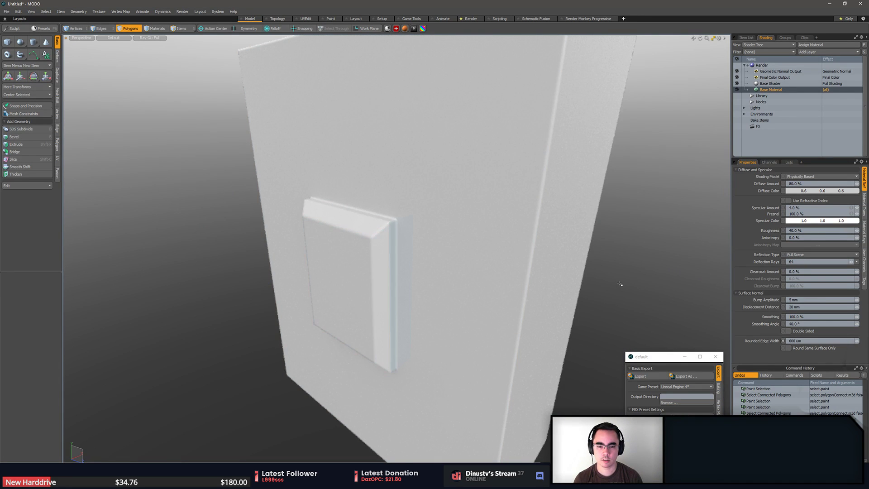
pyautogui.press('alt')
pyautogui.keyDown('alt'); pyautogui.moveTo(468, 282); pyautogui.dragTo(313, 167); pyautogui.keyUp('alt')
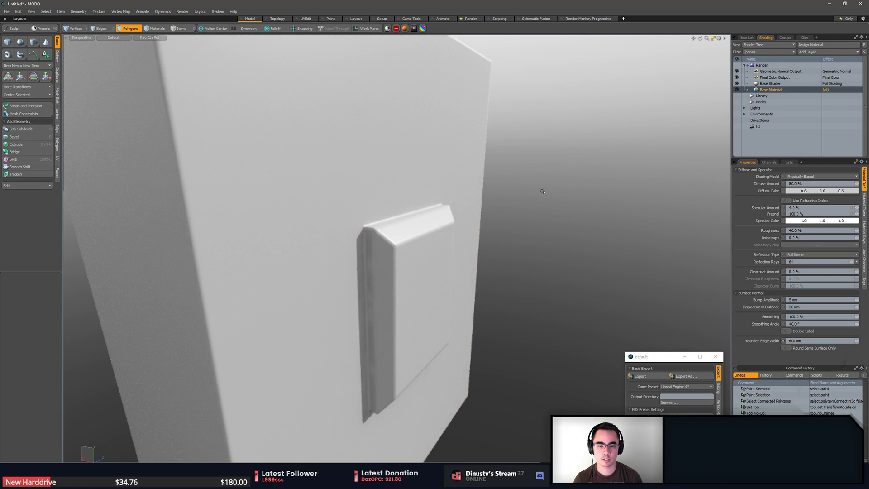
# Select all polygons of the small box and assign them a new material named 2323
pyautogui.doubleClick(437, 256)
pyautogui.write('m')
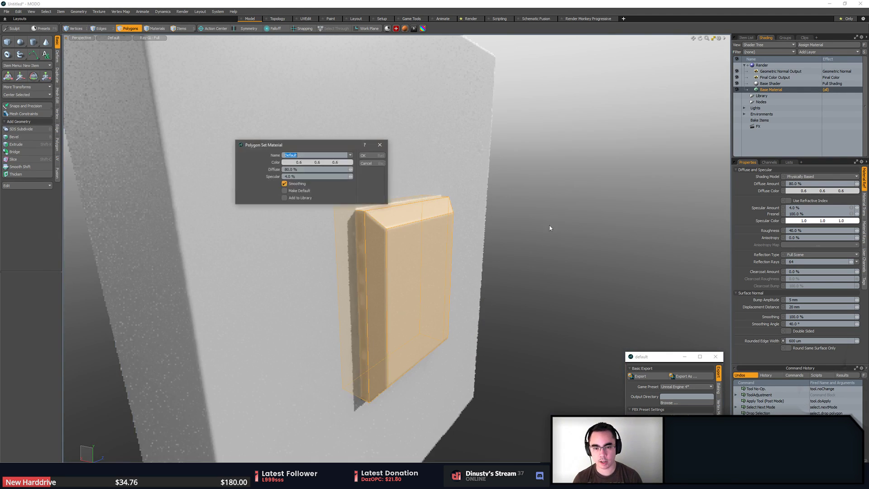
pyautogui.write('2323')
pyautogui.press('Return')
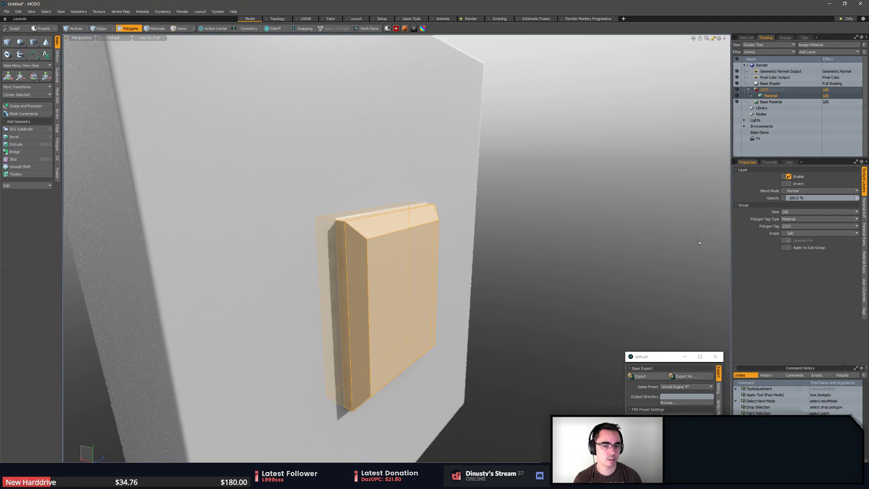
# Set the 2323 material's Rounded Edge Width to 600 um and enable Round Same Surface Only
pyautogui.click(770, 95)
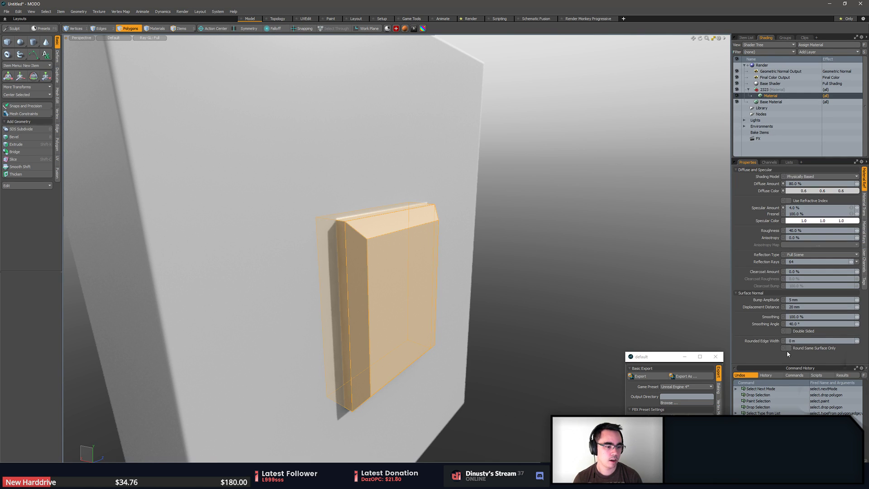
pyautogui.moveTo(856, 341); pyautogui.dragTo(860, 342)
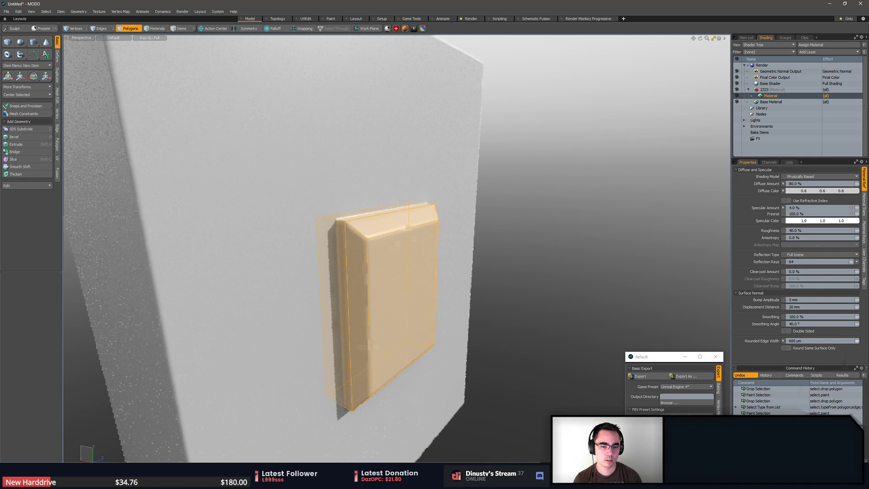
pyautogui.click(790, 349)
# Enable Round Same Surface Only for the Base Material and view where the small box meets the large block
pyautogui.press('5')
pyautogui.press('3')
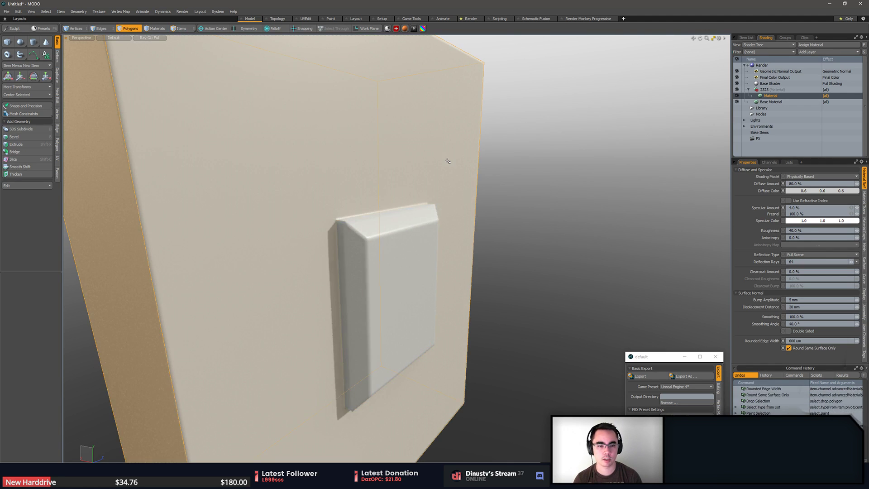
pyautogui.click(776, 102)
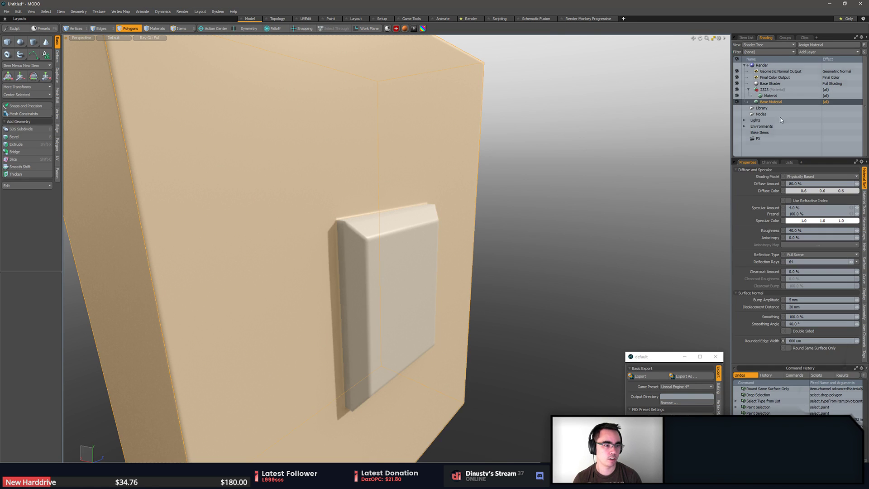
pyautogui.click(592, 265)
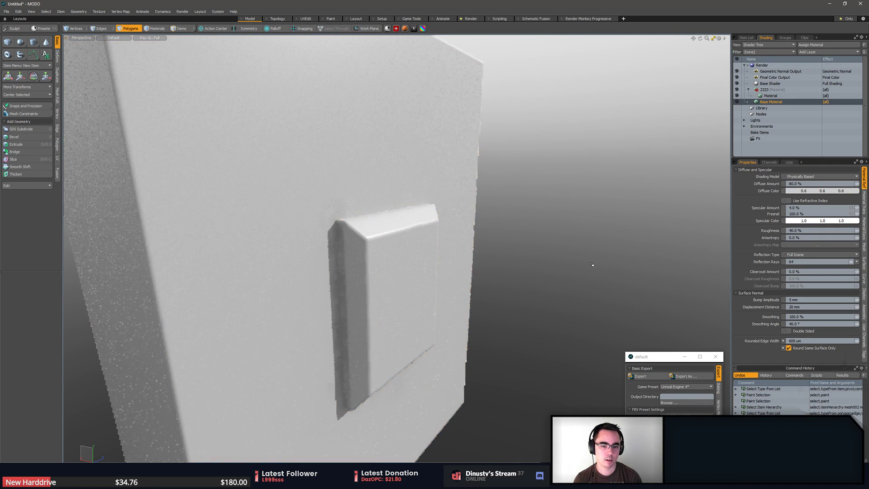
pyautogui.keyDown('alt'); pyautogui.moveTo(361, 227); pyautogui.dragTo(662, 324); pyautogui.keyUp('alt')
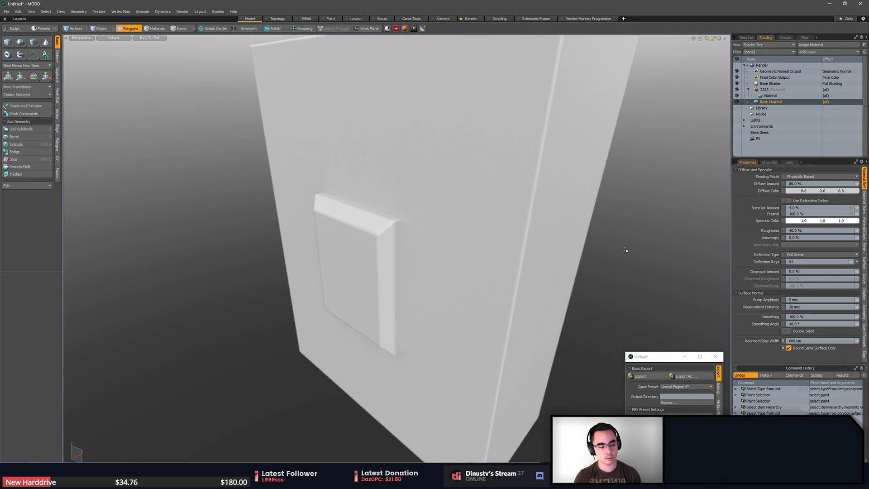
pyautogui.doubleClick(326, 270)
pyautogui.keyDown('alt'); pyautogui.moveTo(326, 270); pyautogui.dragTo(382, 270); pyautogui.keyUp('alt')
pyautogui.keyDown('shift'); pyautogui.doubleClick(444, 259); pyautogui.keyUp('shift')
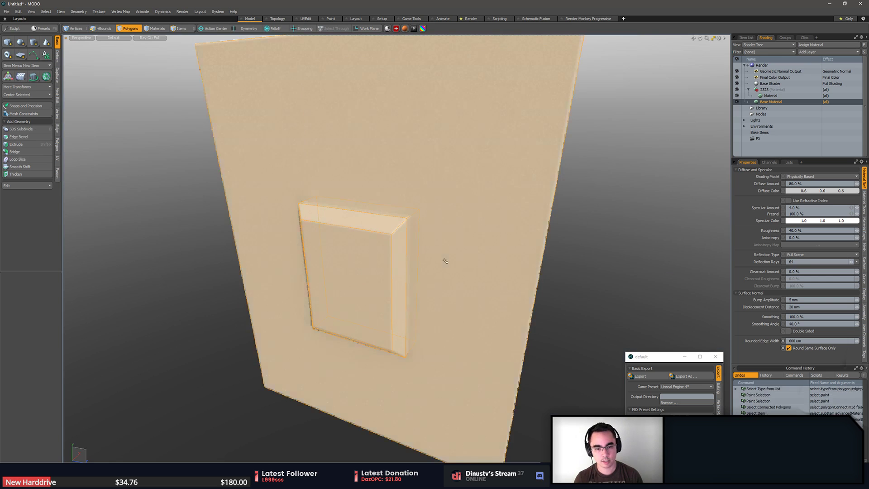
pyautogui.press('w')
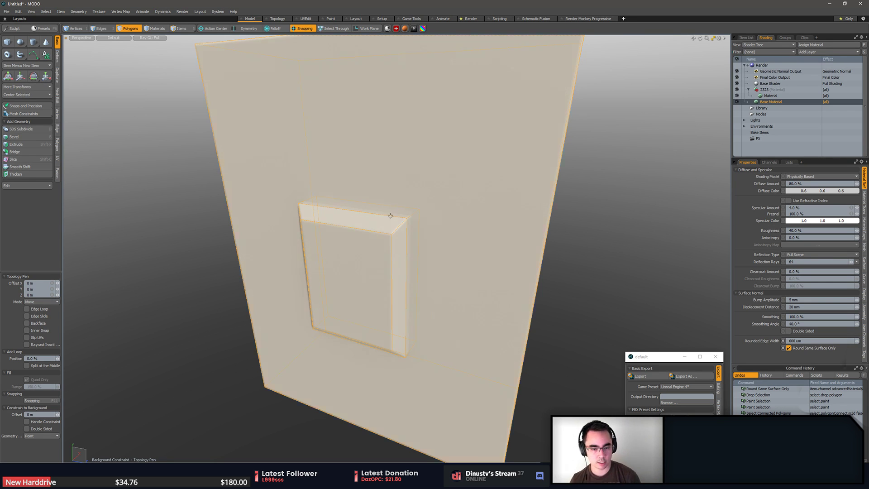
pyautogui.press('Escape')
pyautogui.press('Escape')
pyautogui.keyDown('alt'); pyautogui.moveTo(473, 235); pyautogui.dragTo(515, 245); pyautogui.keyUp('alt')
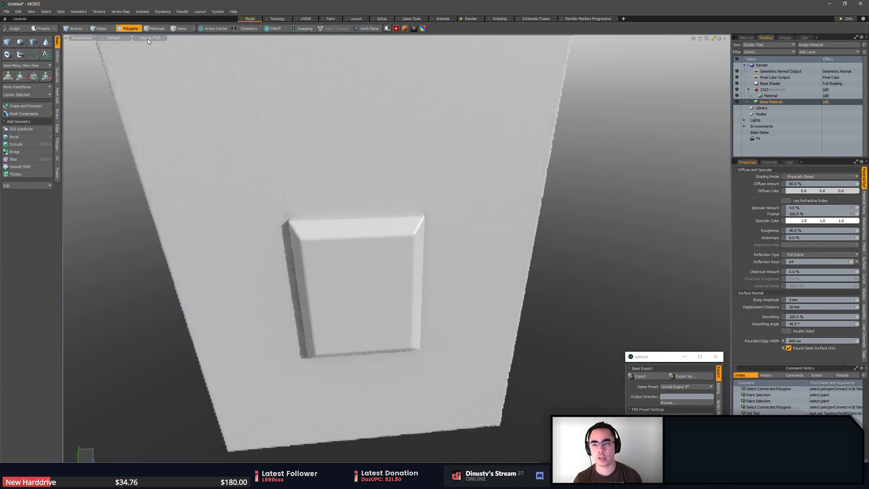
# Turn off the viewport's RayGL preview and delete the Mesh item from the scene
pyautogui.click(148, 38)
pyautogui.click(141, 46)
pyautogui.scroll(-3, 272, 130)
pyautogui.keyDown('alt'); pyautogui.keyDown('shift'); pyautogui.moveTo(272, 129); pyautogui.dragTo(348, 158); pyautogui.keyUp('shift'); pyautogui.keyUp('alt')
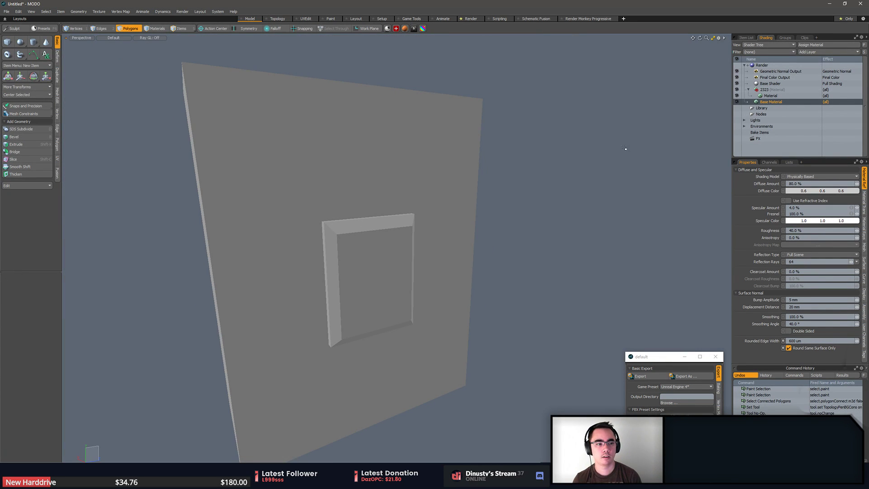
pyautogui.click(747, 37)
pyautogui.click(801, 68)
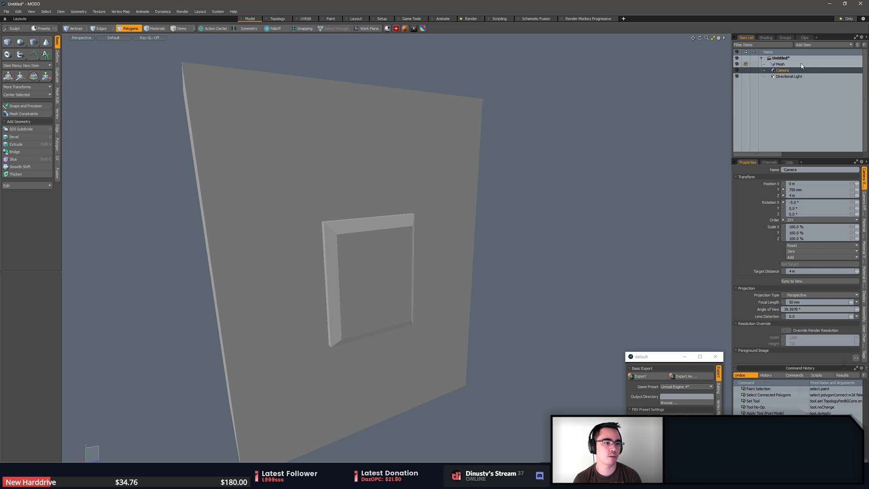
pyautogui.press('Delete')
pyautogui.keyDown('alt'); pyautogui.moveTo(486, 254); pyautogui.dragTo(372, 453); pyautogui.keyUp('alt')
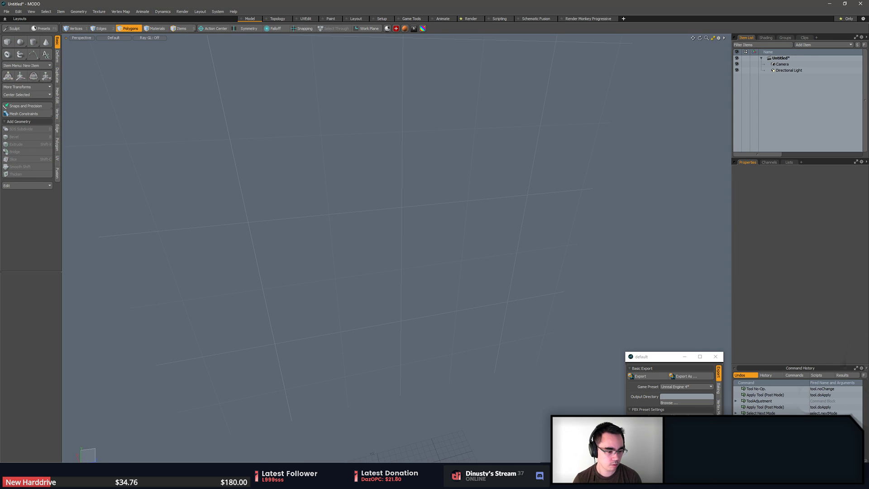
# Switch to Discord and view the two latest Maya terrain screenshots posted in wip-art at enlarged size
pyautogui.hotkey('alt', 'Tab')
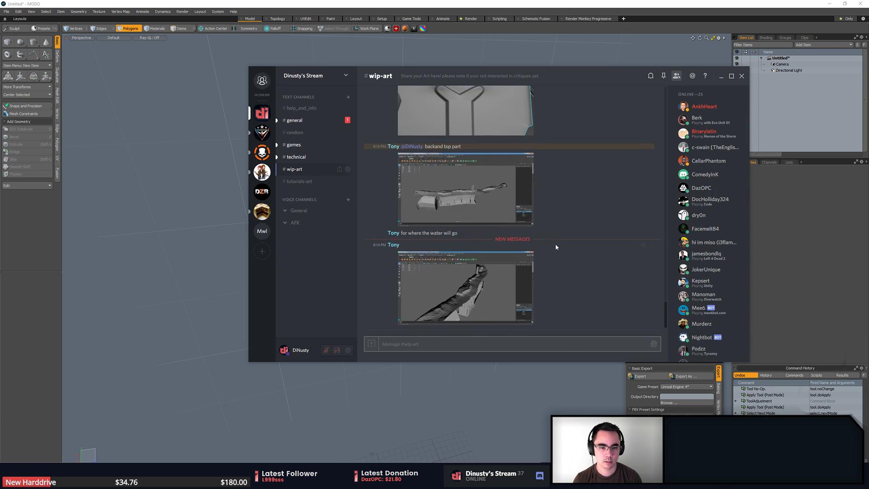
pyautogui.scroll(4, 557, 246)
pyautogui.scroll(-3, 560, 242)
pyautogui.click(493, 226)
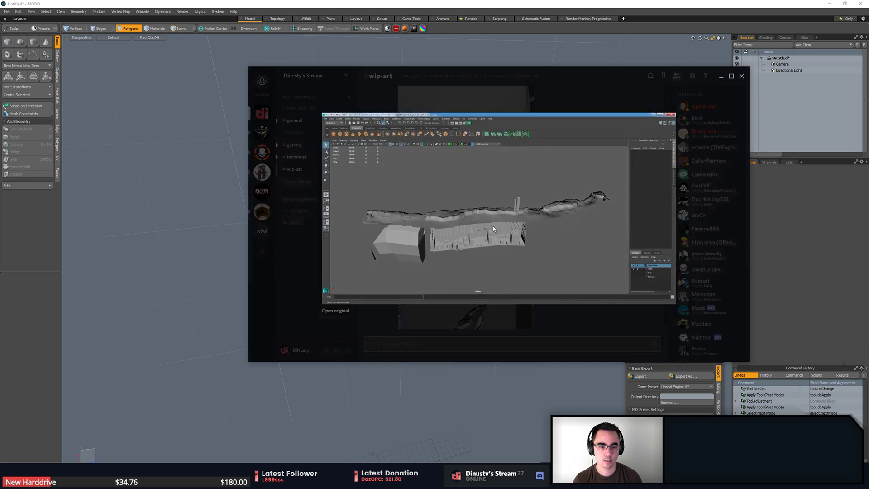
pyautogui.click(513, 328)
pyautogui.click(475, 315)
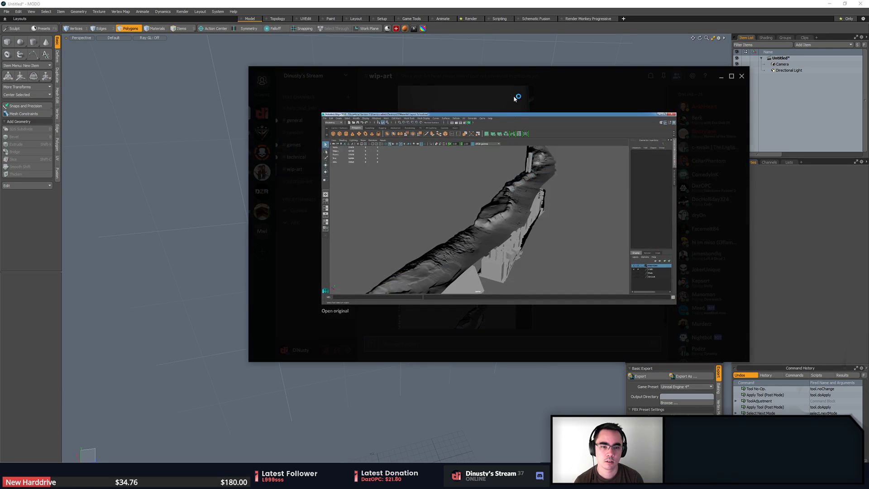
pyautogui.doubleClick(527, 71)
pyautogui.click(633, 188)
pyautogui.click(216, 403)
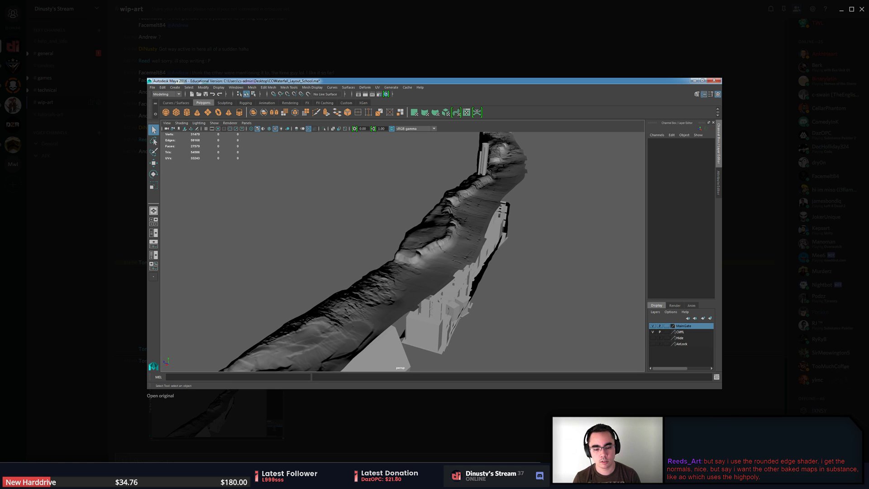
pyautogui.click(840, 9)
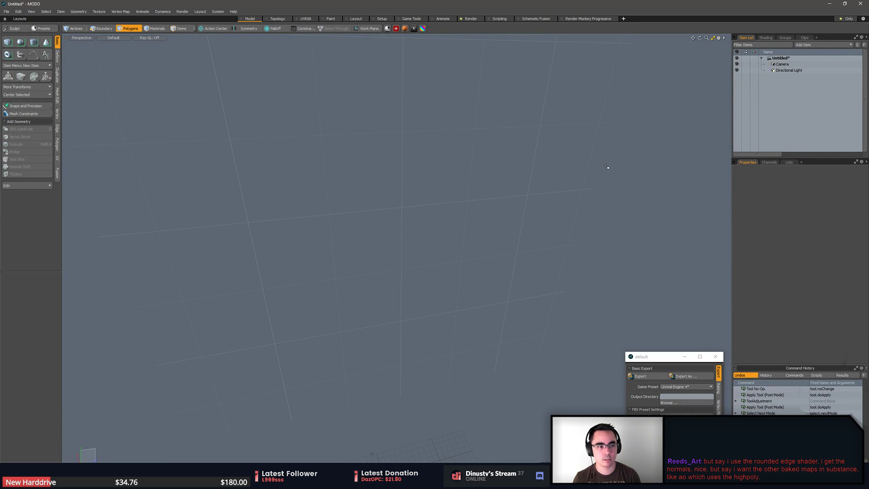
# Restore the deleted Mesh item in MODO and set the viewport's RayGL preview to Full
pyautogui.keyDown('alt'); pyautogui.moveTo(575, 178); pyautogui.dragTo(619, 192); pyautogui.keyUp('alt')
pyautogui.doubleClick(441, 242)
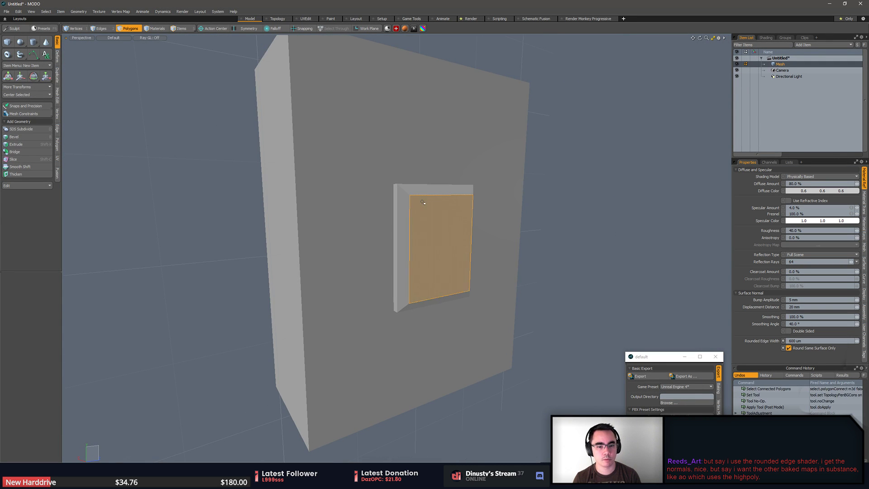
pyautogui.click(583, 183)
pyautogui.click(151, 39)
pyautogui.click(154, 46)
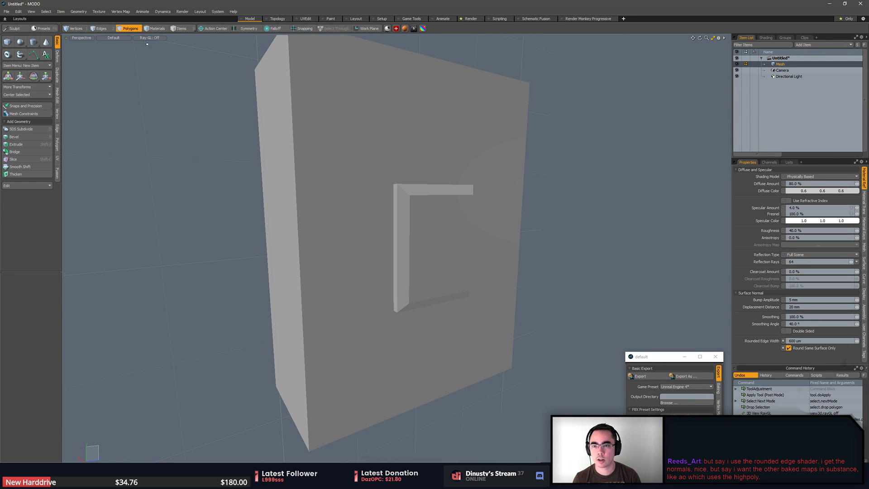
pyautogui.click(147, 40)
pyautogui.click(148, 59)
pyautogui.keyDown('alt'); pyautogui.moveTo(480, 209); pyautogui.dragTo(489, 229); pyautogui.keyUp('alt')
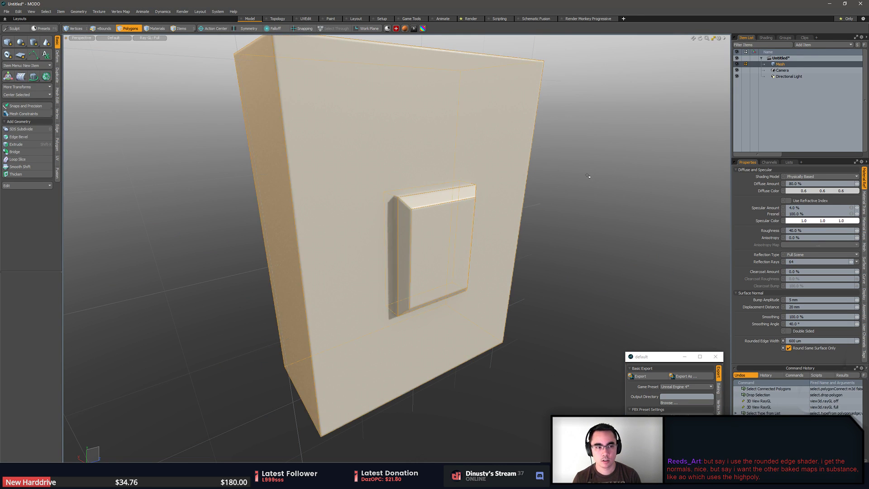
# Change the Geometric Normal Output's effect to Ambient Occlusion in the Shader Tree
pyautogui.click(766, 38)
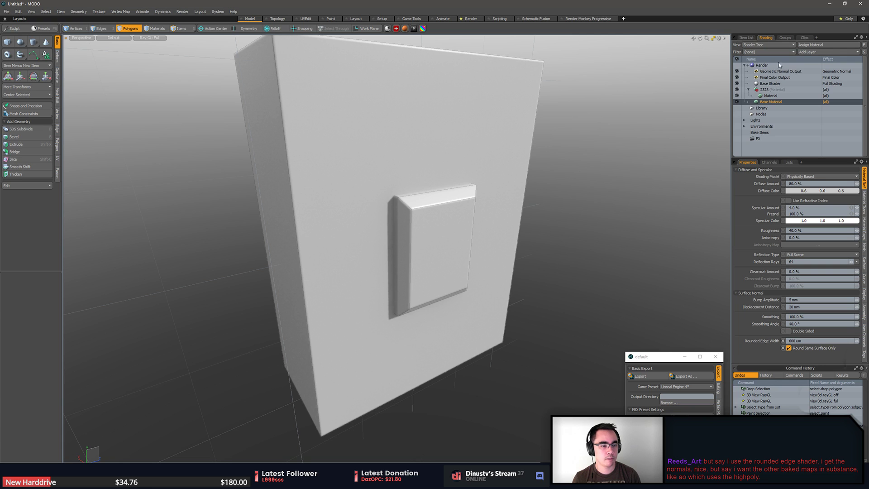
pyautogui.click(787, 77)
pyautogui.click(790, 72)
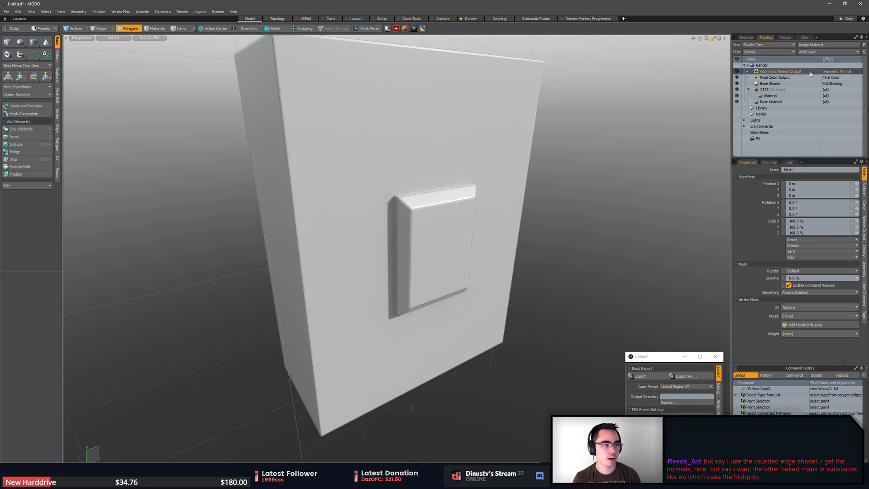
pyautogui.click(836, 71)
pyautogui.moveTo(840, 86)
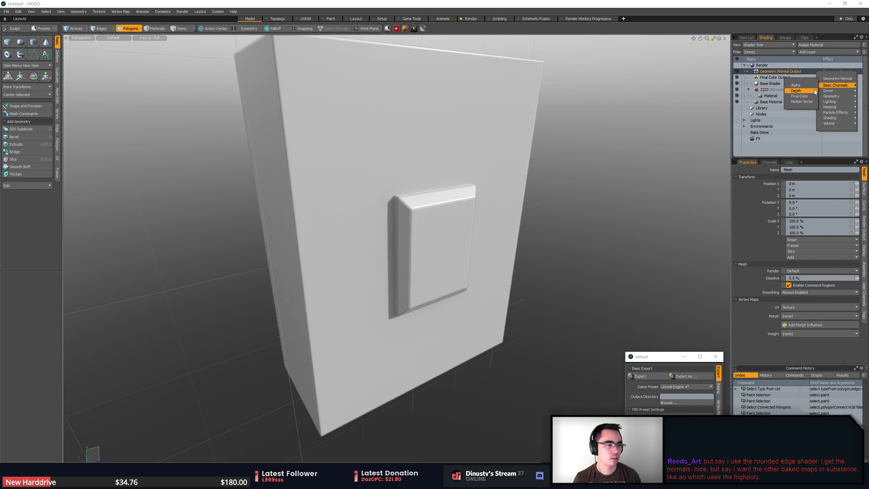
pyautogui.moveTo(839, 105)
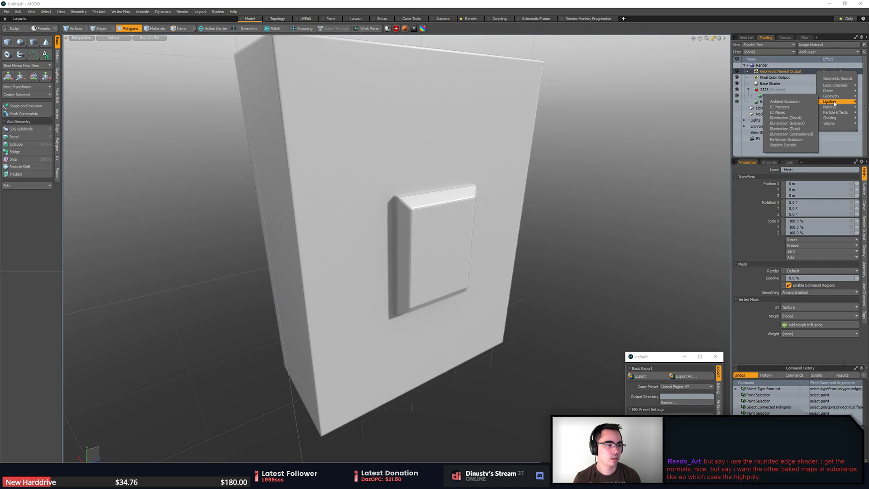
pyautogui.click(803, 102)
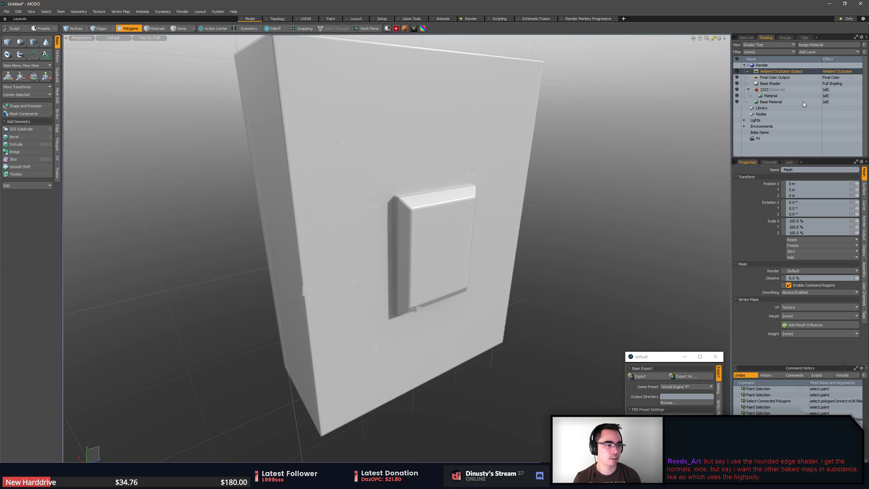
# Add a Shading Normal render output to the Shader Tree
pyautogui.click(830, 78)
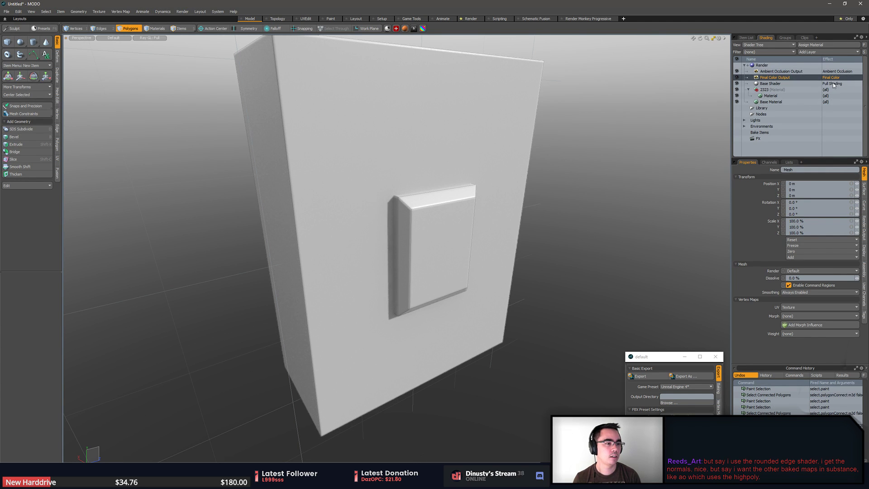
pyautogui.click(834, 83)
pyautogui.click(838, 77)
pyautogui.click(839, 72)
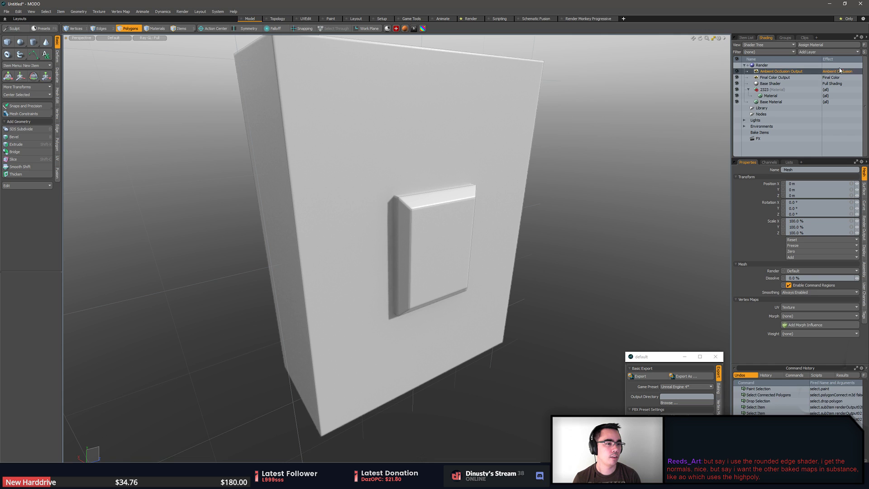
pyautogui.click(850, 53)
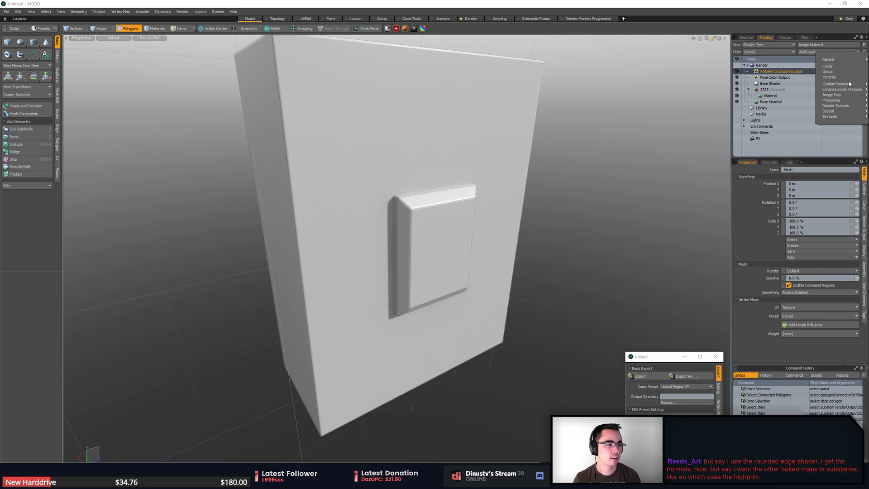
pyautogui.moveTo(844, 97)
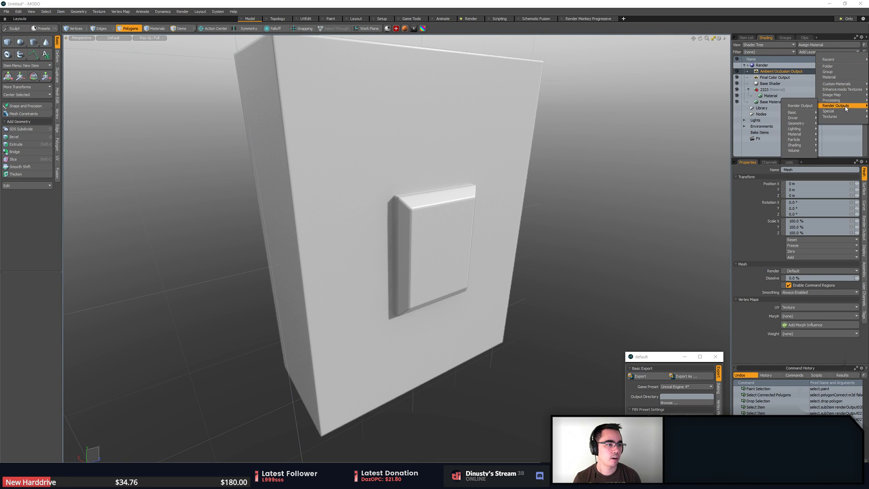
pyautogui.moveTo(809, 140)
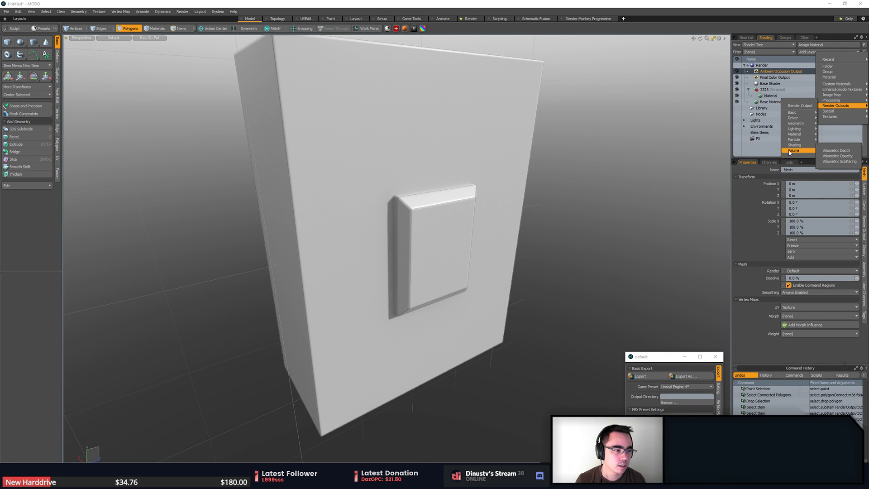
pyautogui.moveTo(800, 114)
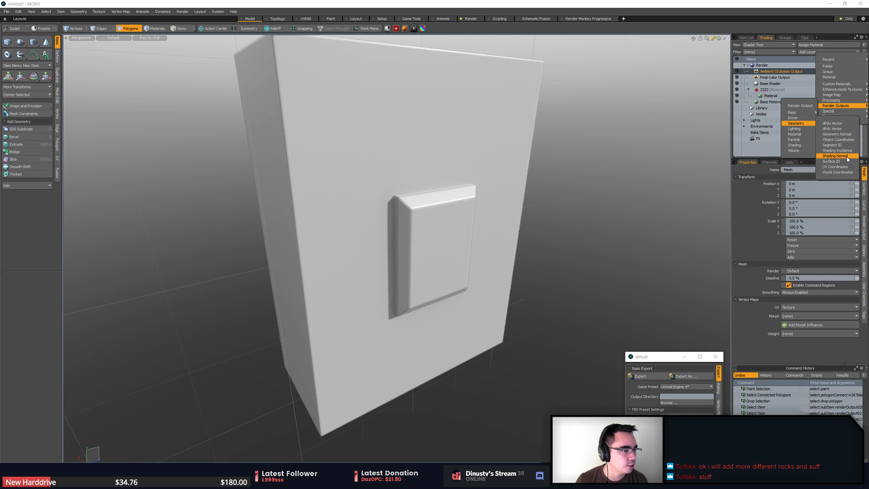
pyautogui.click(835, 155)
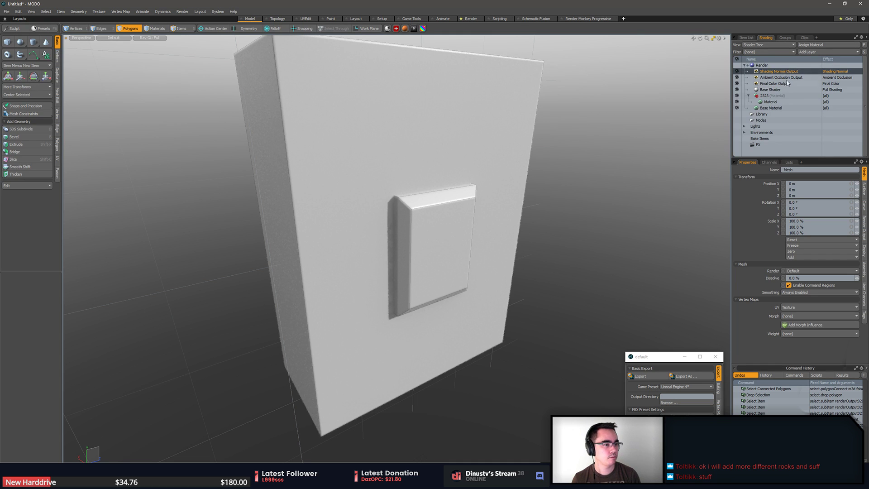
pyautogui.keyDown('alt'); pyautogui.moveTo(640, 155); pyautogui.dragTo(633, 148); pyautogui.keyUp('alt')
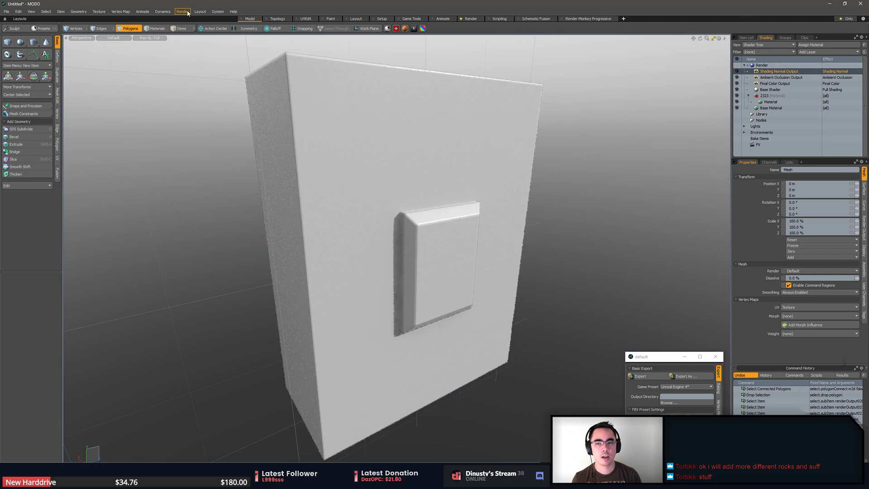
# Render the current frame and view its Ambient Occlusion and Shading Normal outputs
pyautogui.click(182, 11)
pyautogui.click(182, 12)
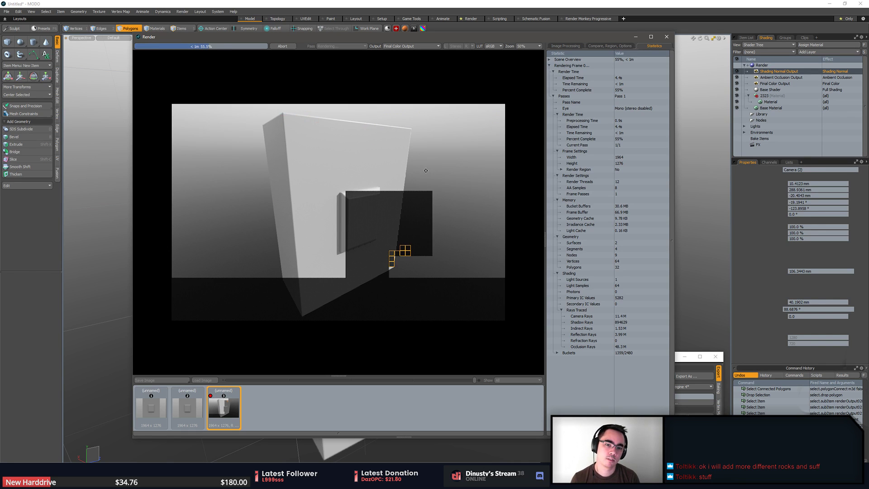
pyautogui.click(405, 46)
pyautogui.click(411, 67)
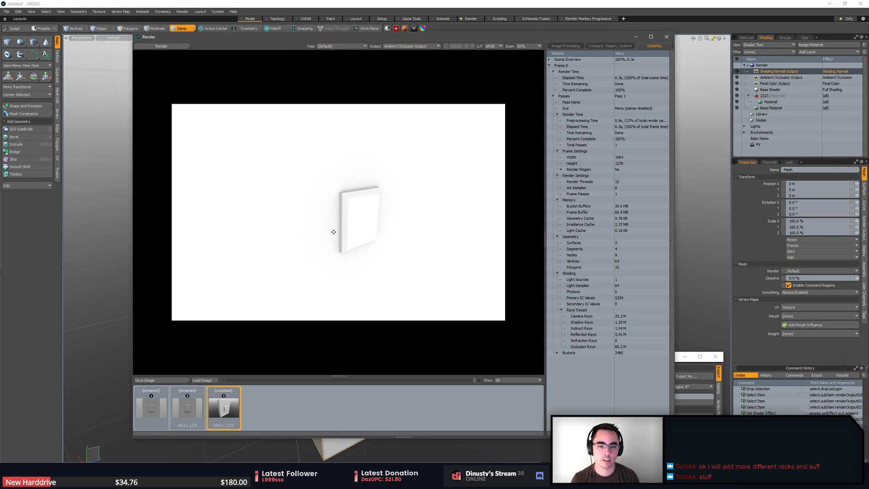
pyautogui.click(408, 48)
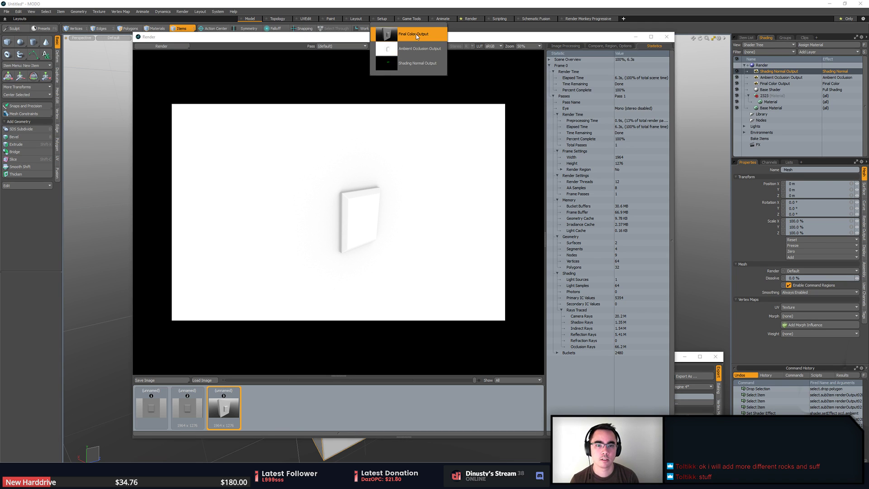
pyautogui.click(413, 66)
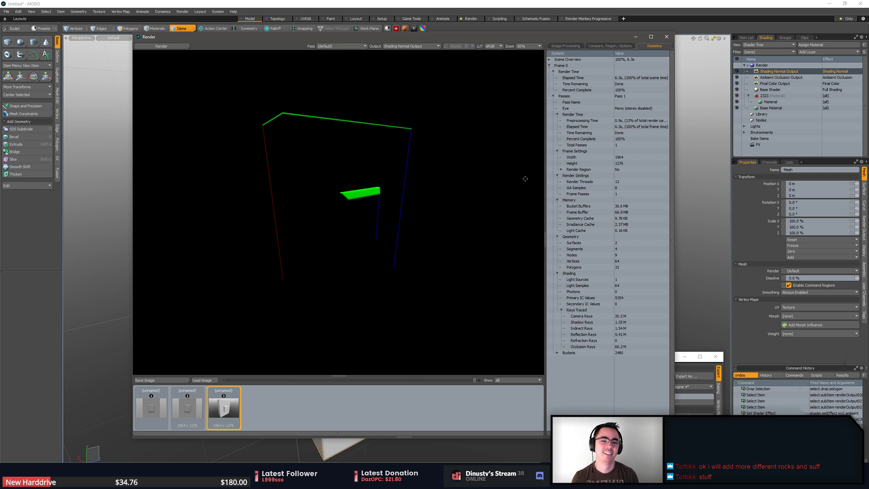
# Close the render window and change the Shading Normal Output's effect to Geometric Normal
pyautogui.click(796, 77)
pyautogui.click(796, 73)
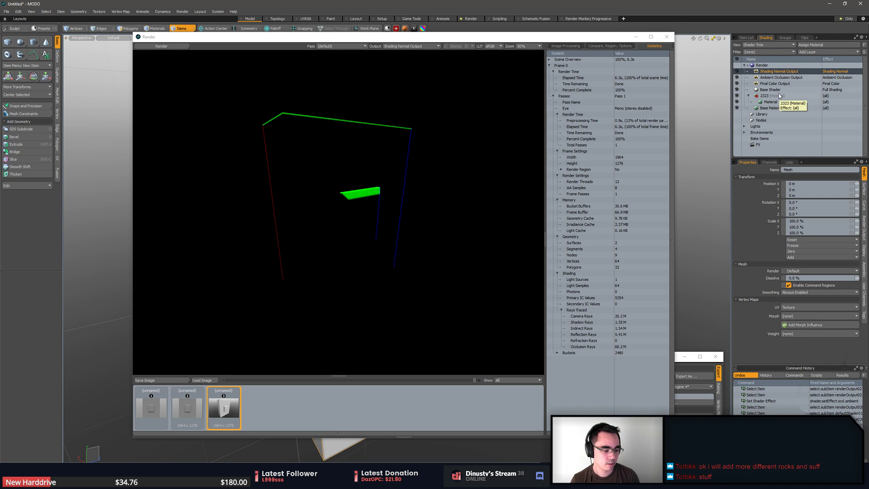
pyautogui.click(670, 39)
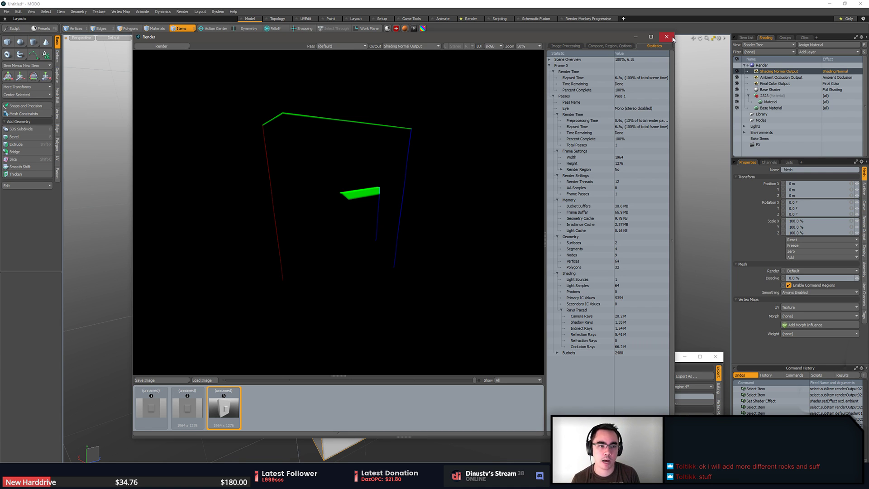
pyautogui.click(665, 37)
pyautogui.click(795, 72)
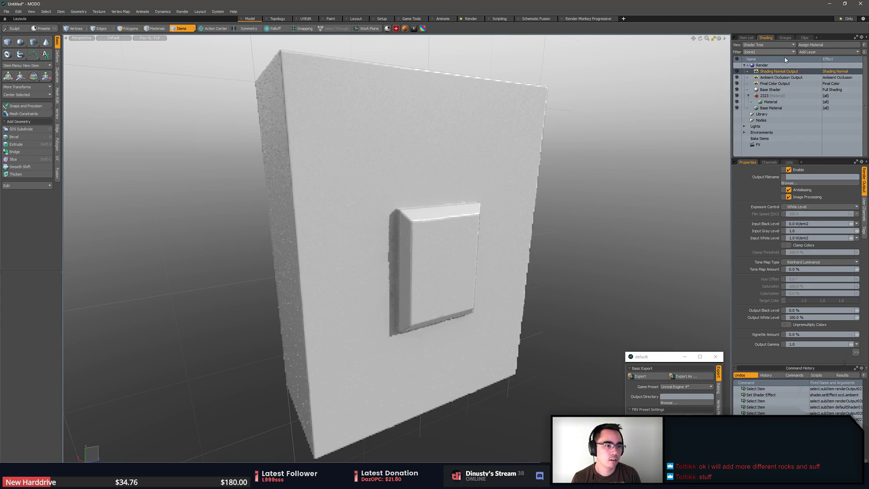
pyautogui.click(830, 74)
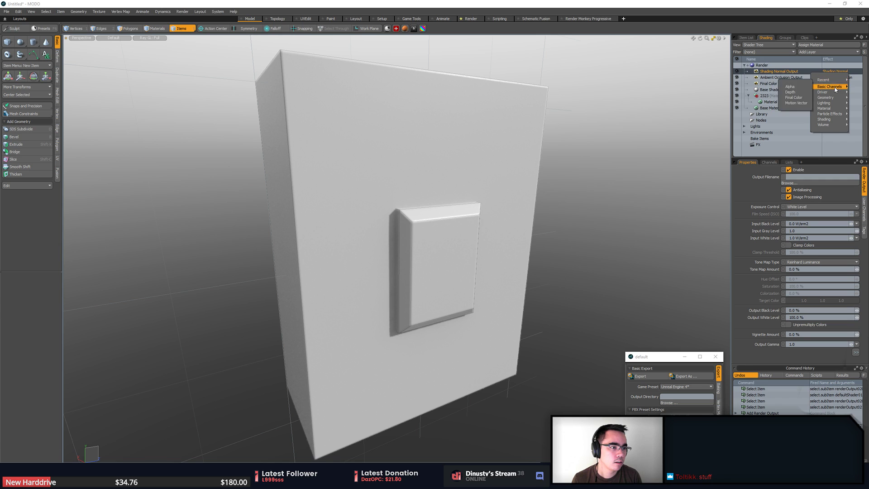
pyautogui.moveTo(837, 90)
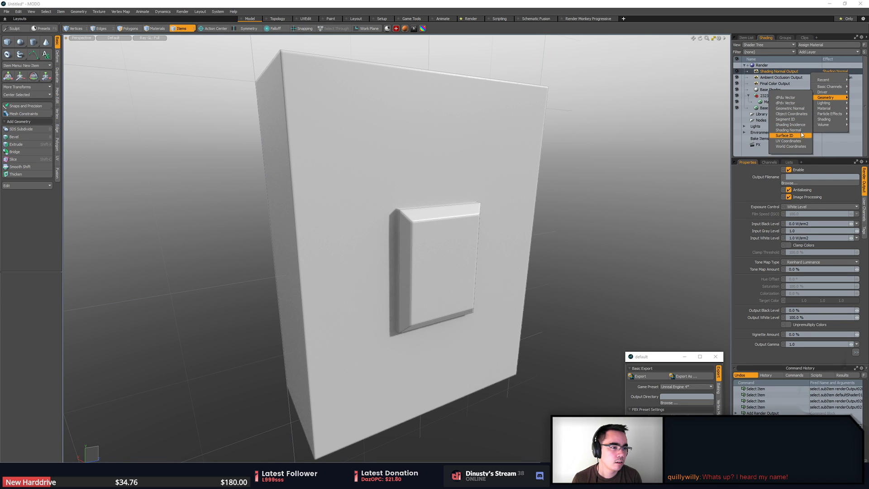
pyautogui.click(789, 108)
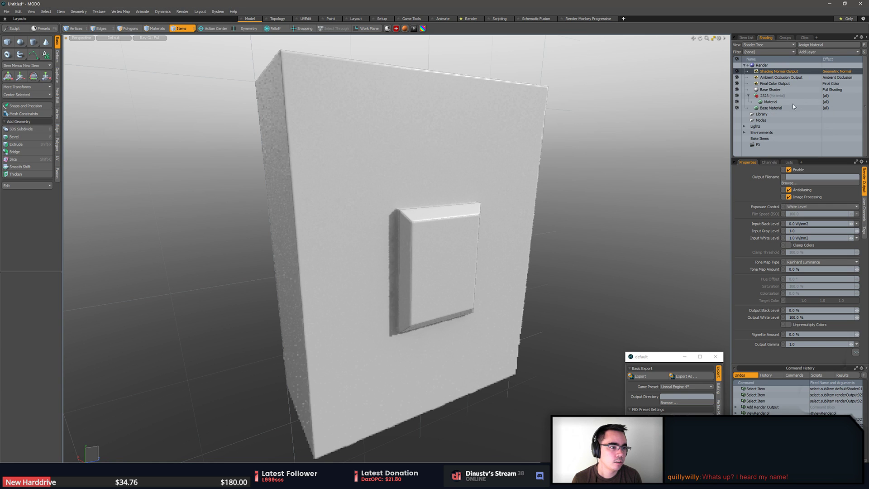
# Render the frame again and inspect the normal output's result
pyautogui.click(200, 12)
pyautogui.click(200, 11)
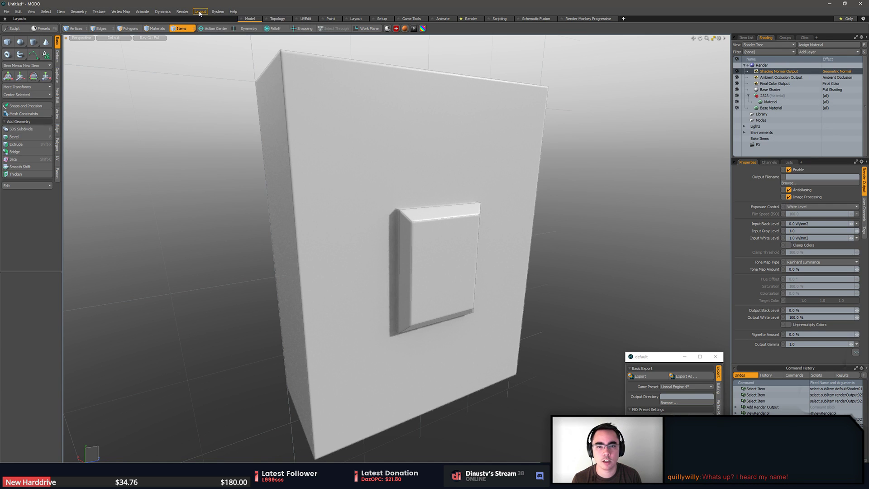
pyautogui.press('F9')
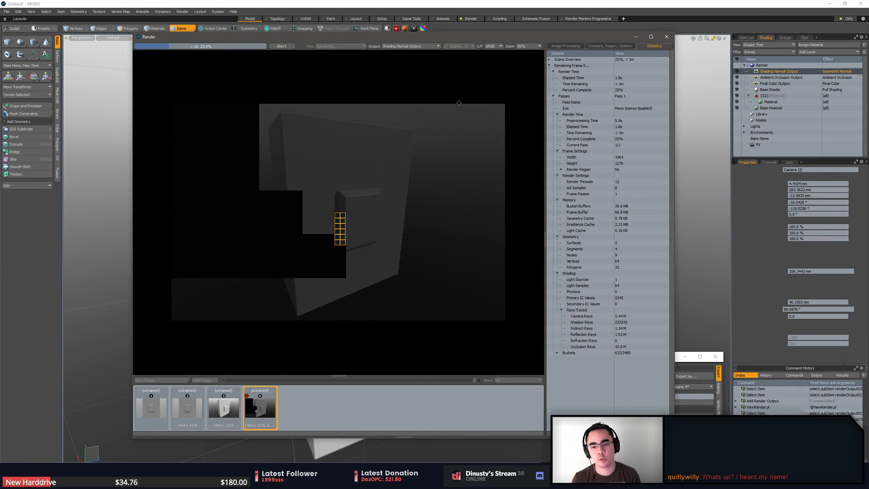
pyautogui.click(409, 46)
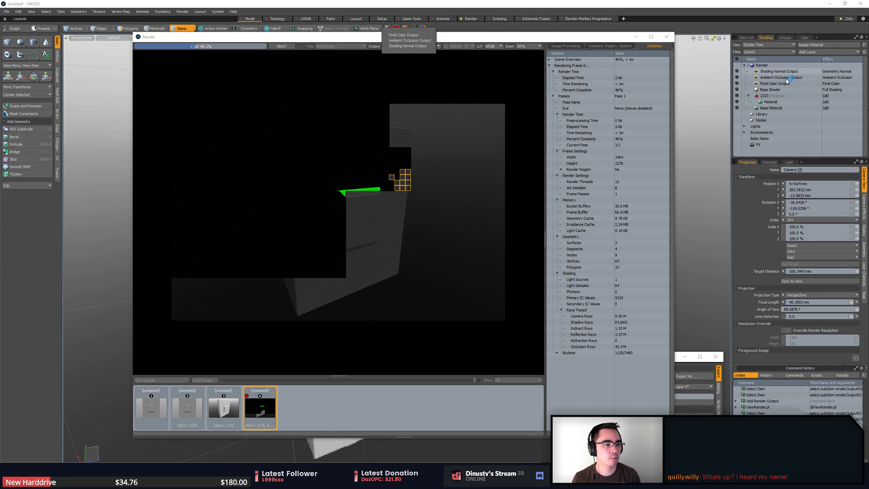
# Change the Shading Normal Output's effect to Object Coordinates and render the frame with it
pyautogui.click(790, 71)
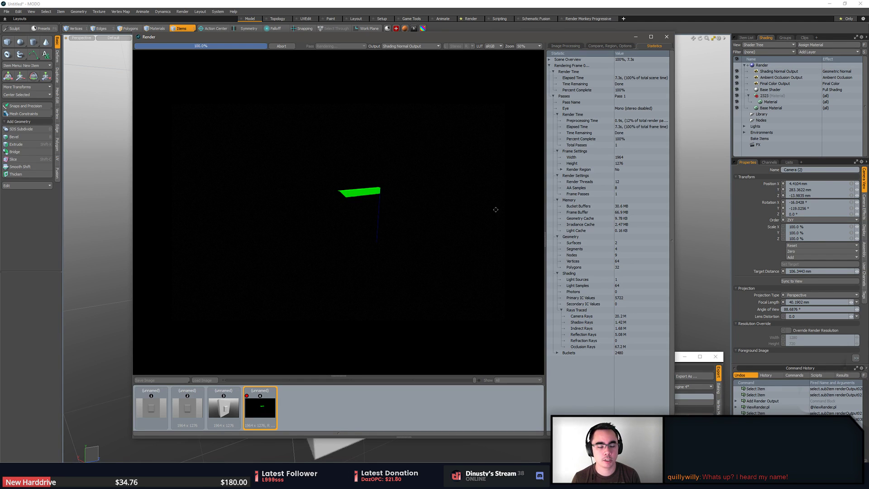
pyautogui.click(787, 72)
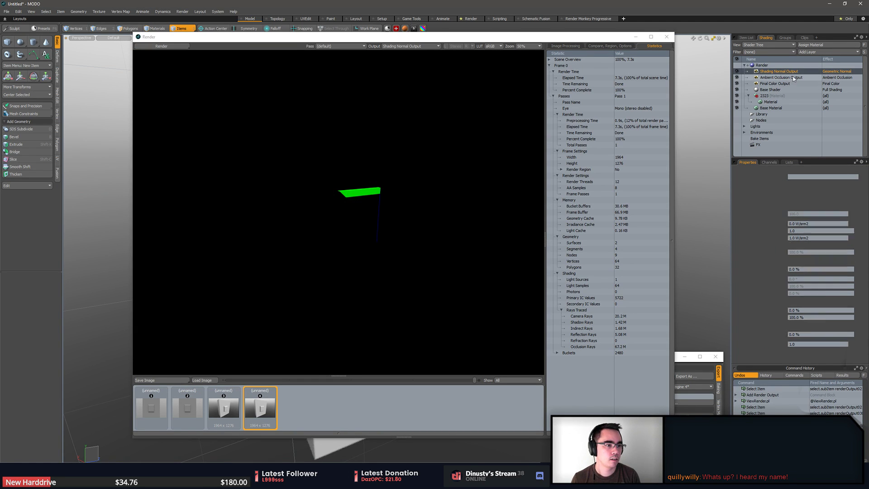
pyautogui.click(837, 73)
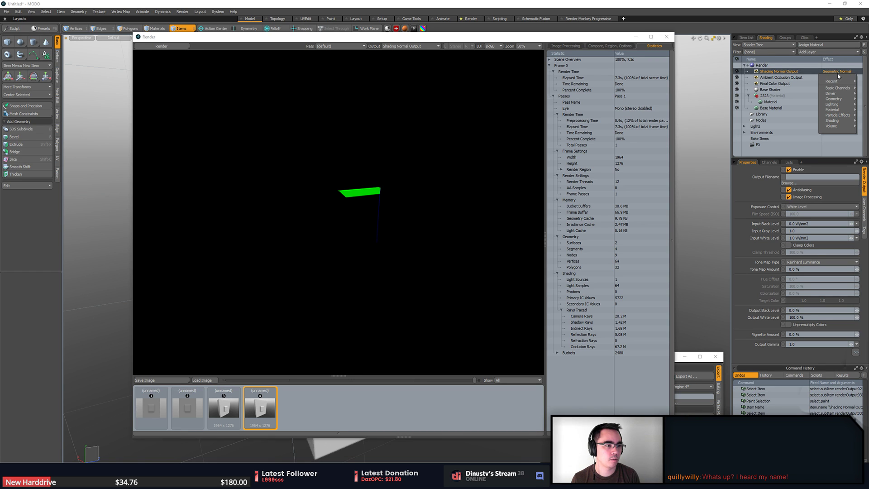
pyautogui.click(782, 80)
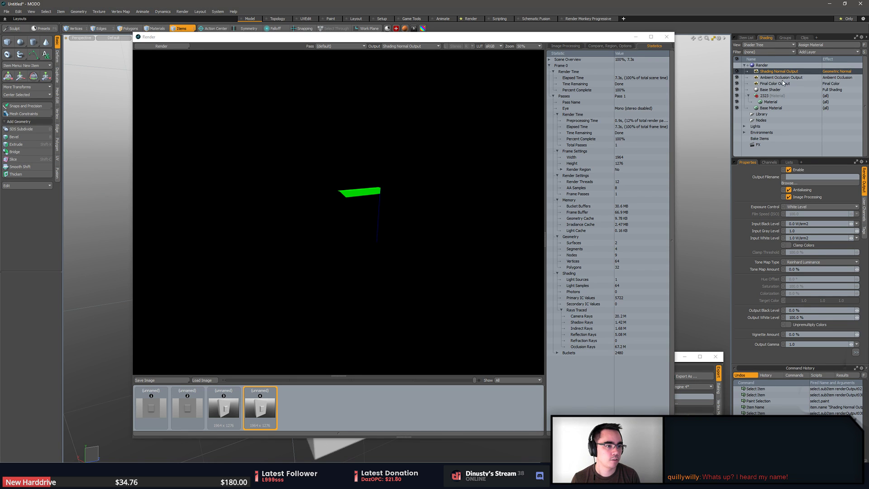
pyautogui.click(787, 84)
pyautogui.click(787, 85)
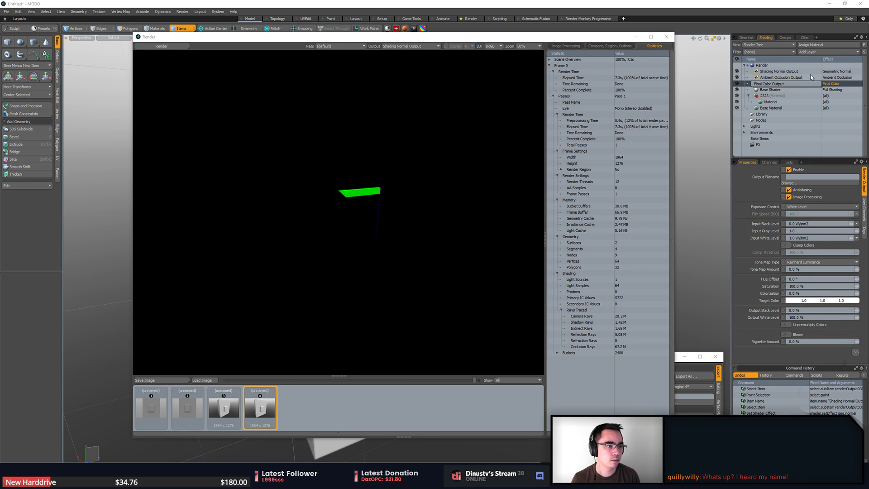
pyautogui.click(813, 71)
pyautogui.moveTo(840, 100)
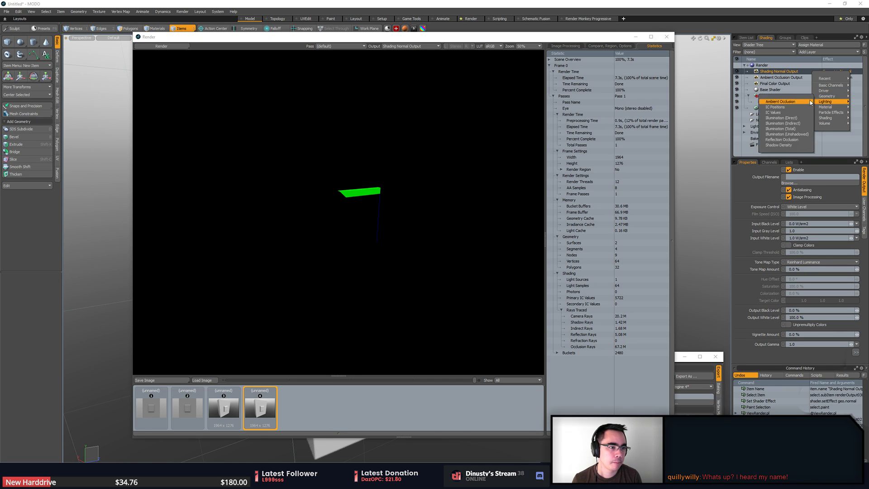
pyautogui.click(796, 114)
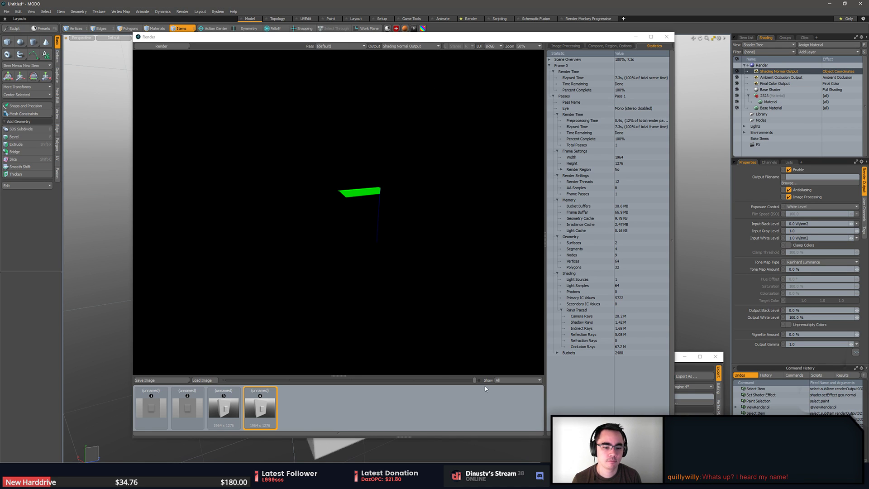
pyautogui.press('F9')
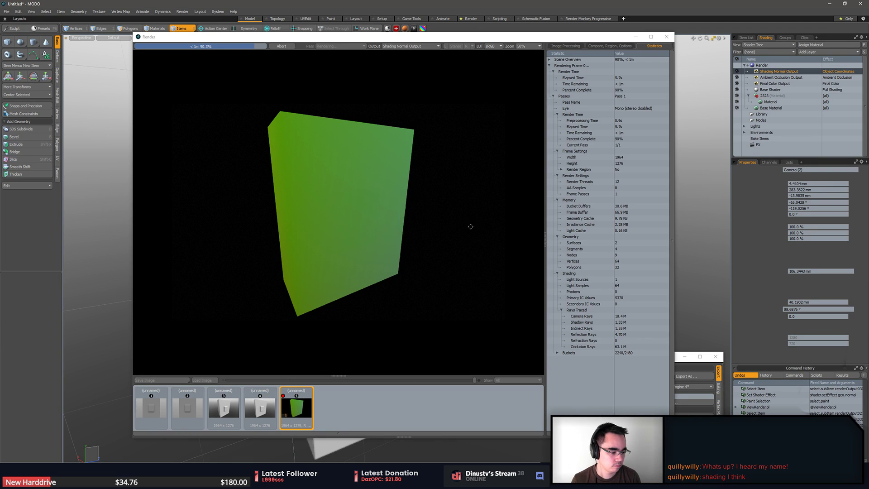
pyautogui.click(823, 71)
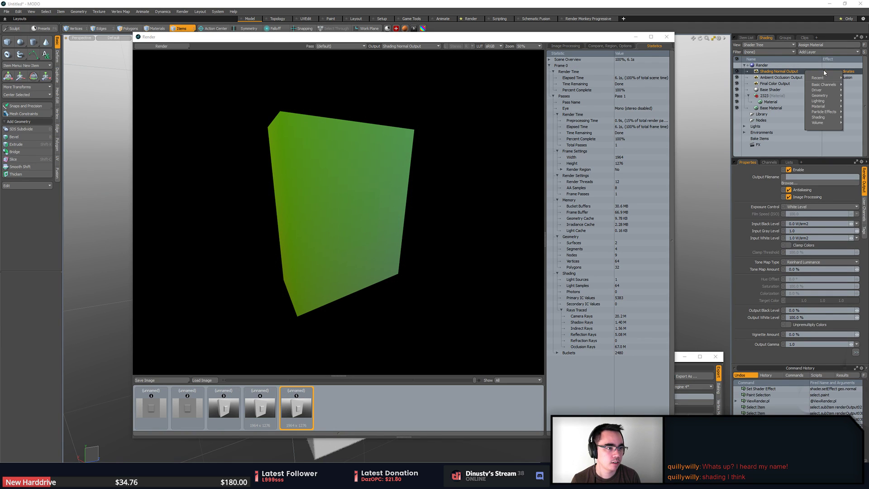
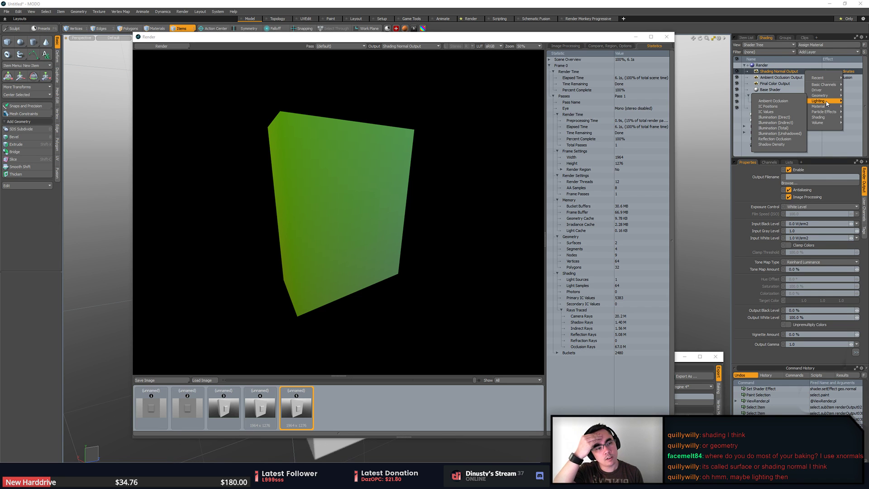
pyautogui.click(745, 3)
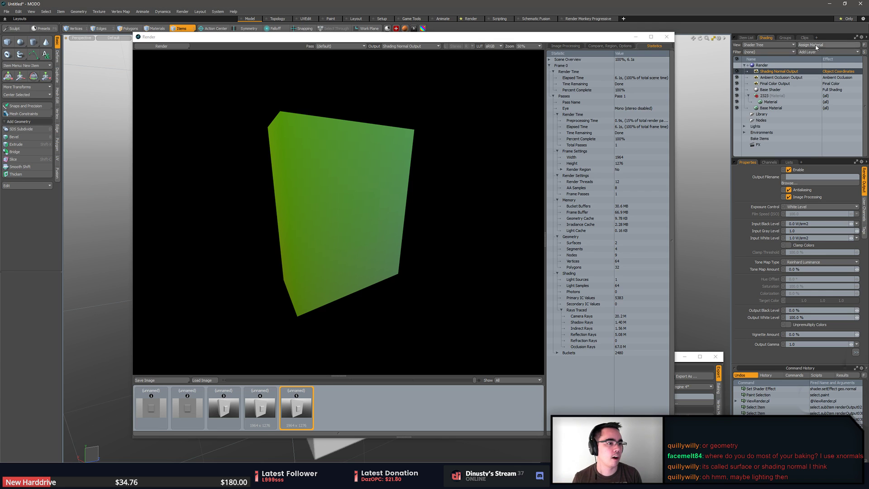
# Accept reassigning materials to the 2323 group's name and select the Material layer inside that group
pyautogui.click(780, 96)
pyautogui.click(777, 108)
pyautogui.click(781, 102)
pyautogui.click(786, 96)
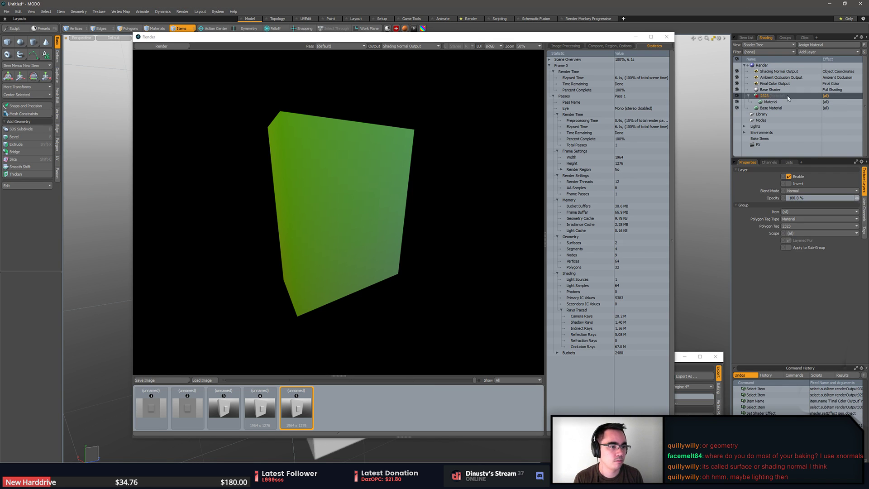
pyautogui.click(785, 100)
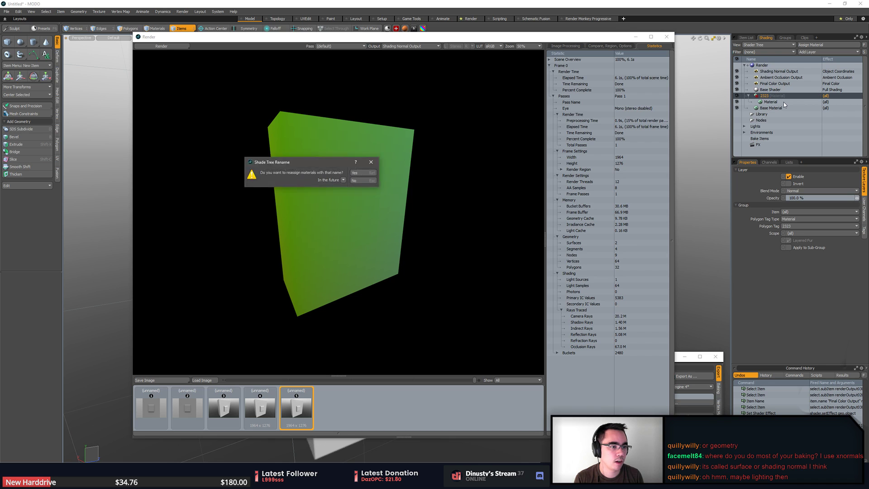
pyautogui.click(367, 175)
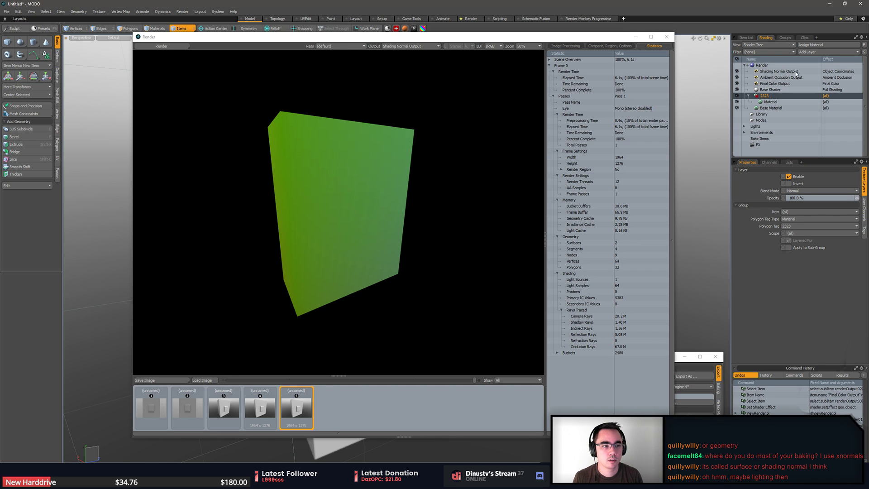
pyautogui.click(795, 107)
pyautogui.click(799, 102)
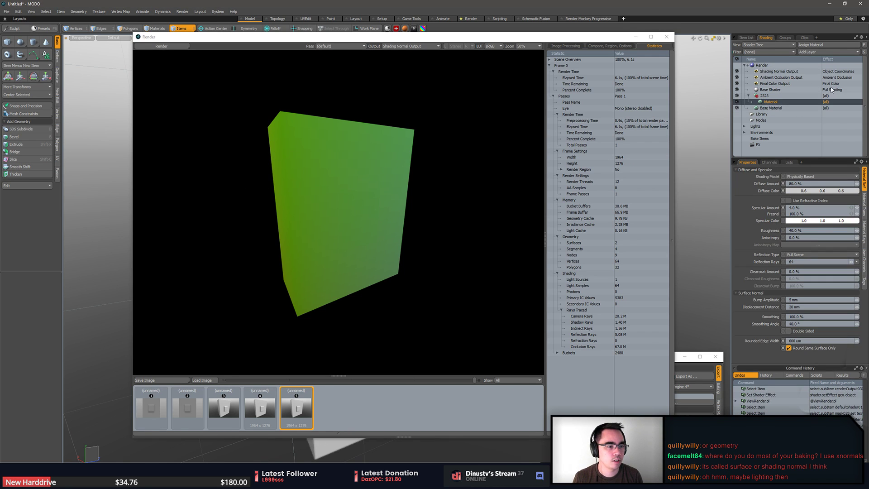
# Add a new image map layer above the 2323 group's Material and save it as normal.tga in Documents, replacing the existing file
pyautogui.click(853, 52)
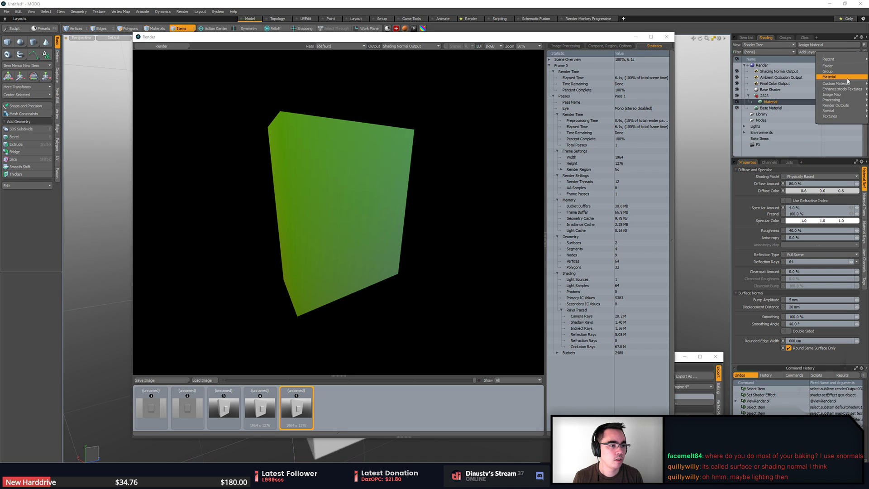
pyautogui.click(798, 48)
pyautogui.click(810, 51)
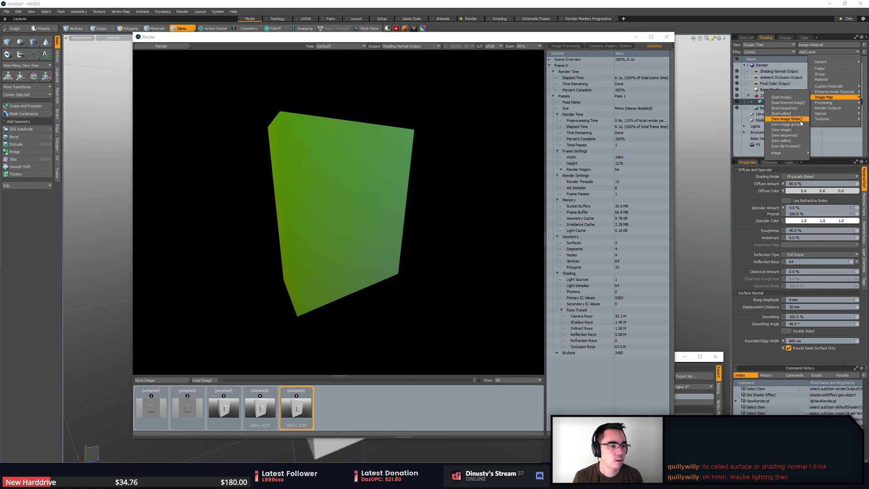
pyautogui.click(799, 131)
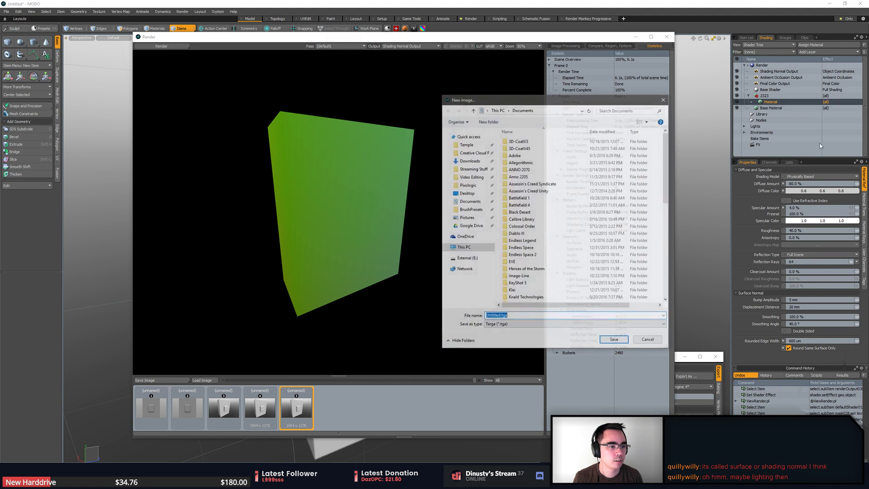
pyautogui.write('normal')
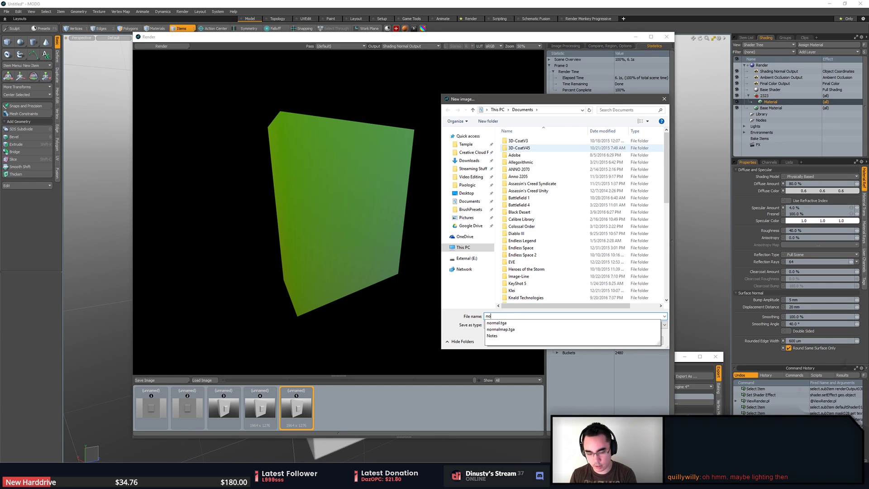
pyautogui.press('Return')
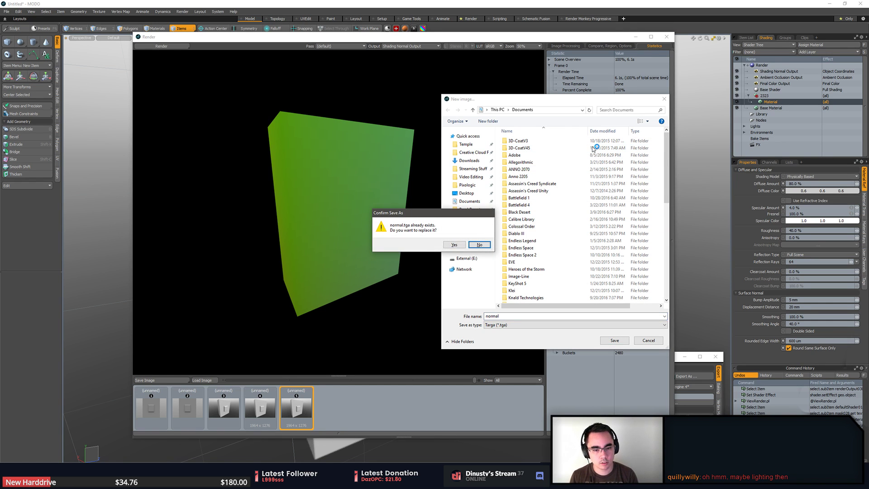
pyautogui.click(454, 245)
# Create the new still at 2048 x 2048 in RGBA format with its colorspace set to (none)
pyautogui.click(346, 165)
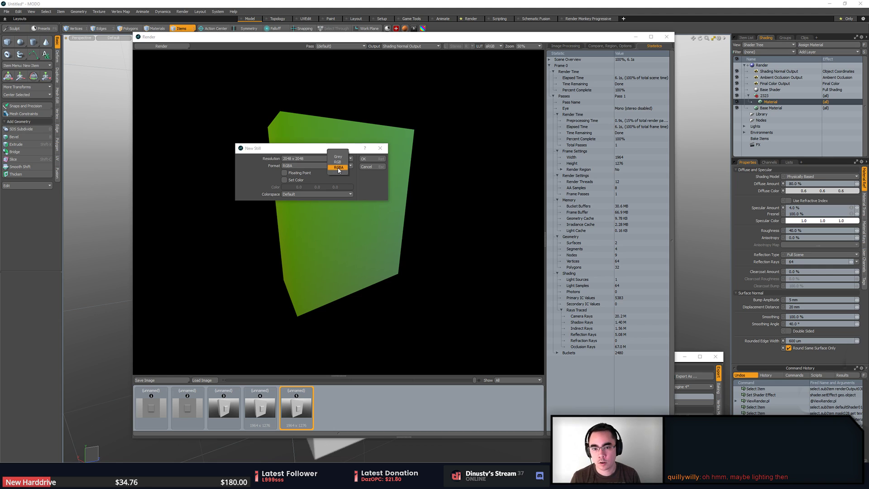
pyautogui.click(369, 183)
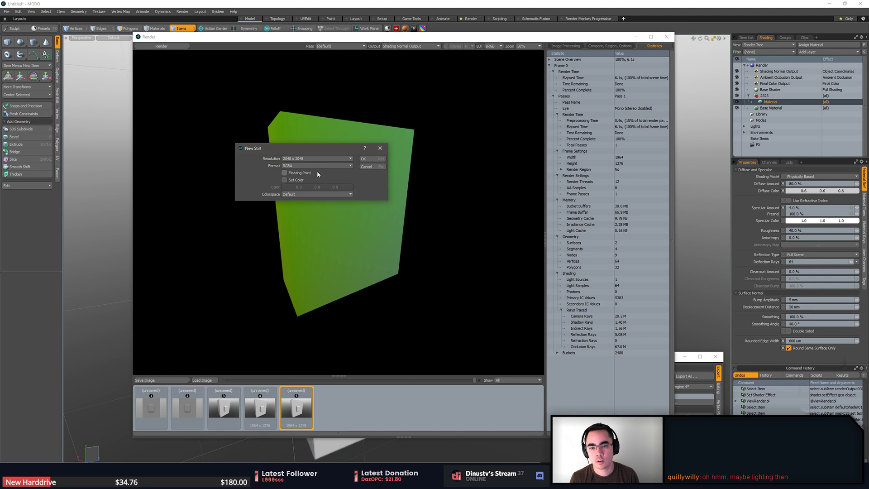
pyautogui.click(337, 194)
pyautogui.click(306, 194)
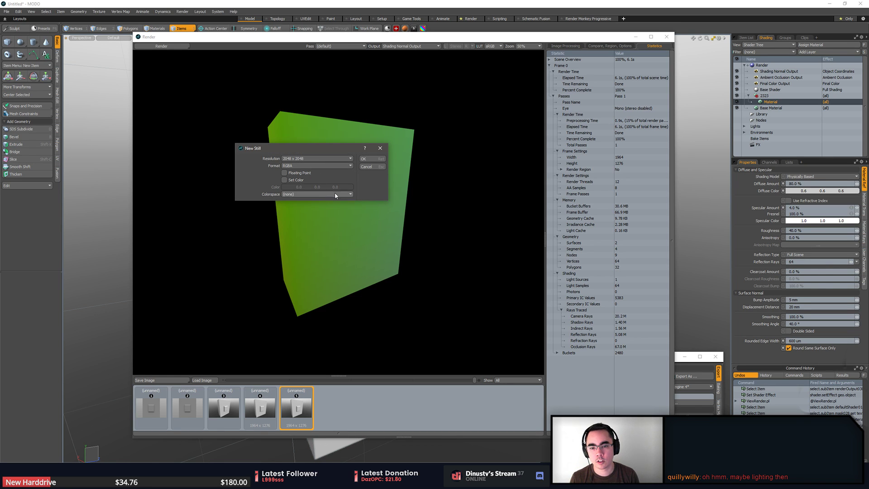
pyautogui.click(367, 159)
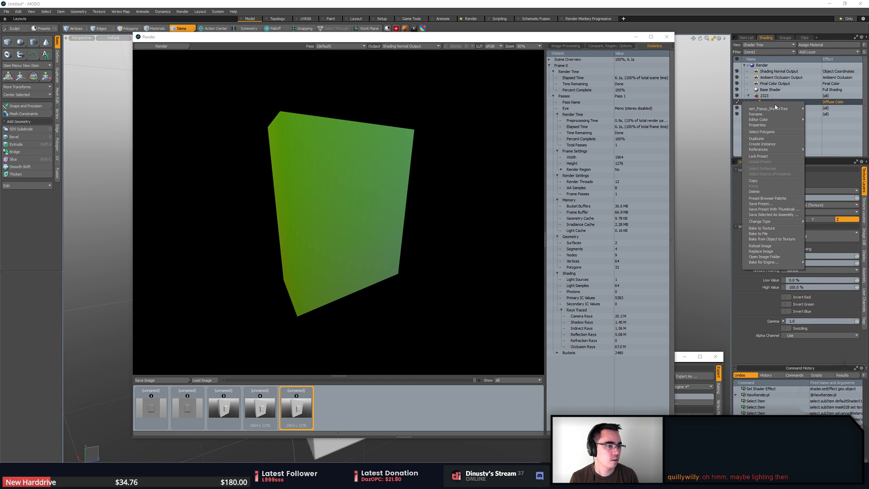
# Check the bake commands offered for the normal image layer and select the Ambient Occlusion Output
pyautogui.moveTo(785, 262)
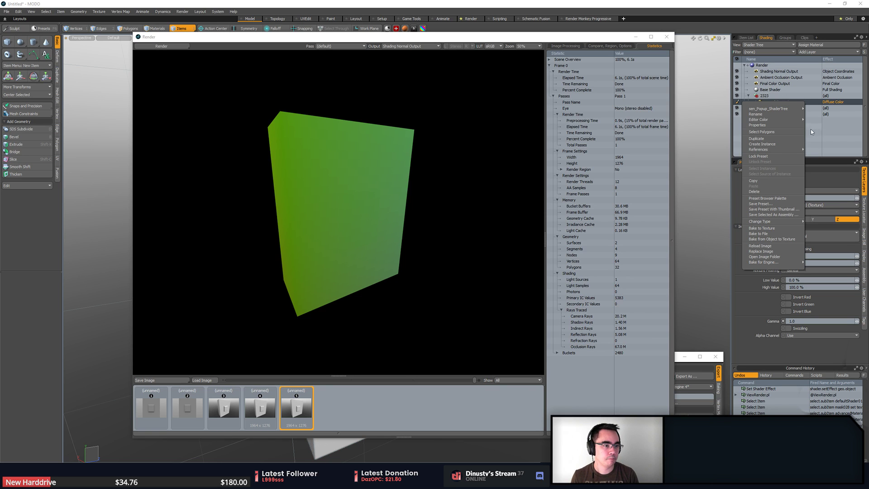
pyautogui.click(842, 143)
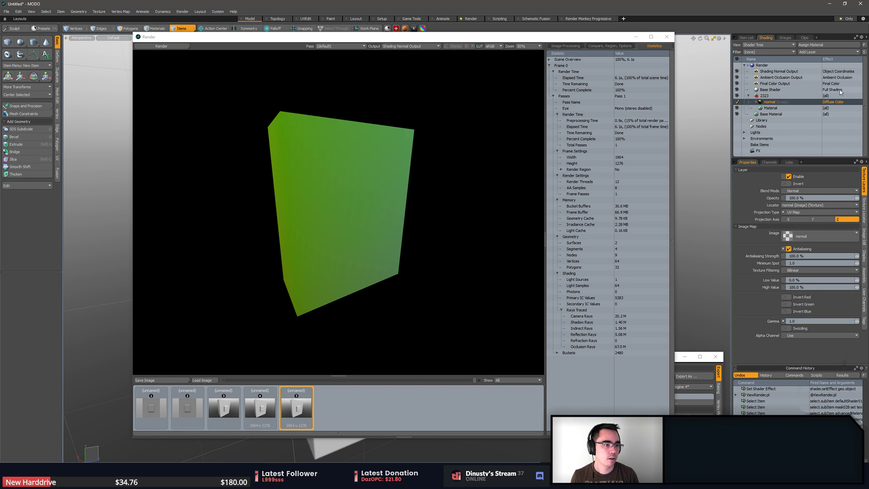
pyautogui.click(842, 77)
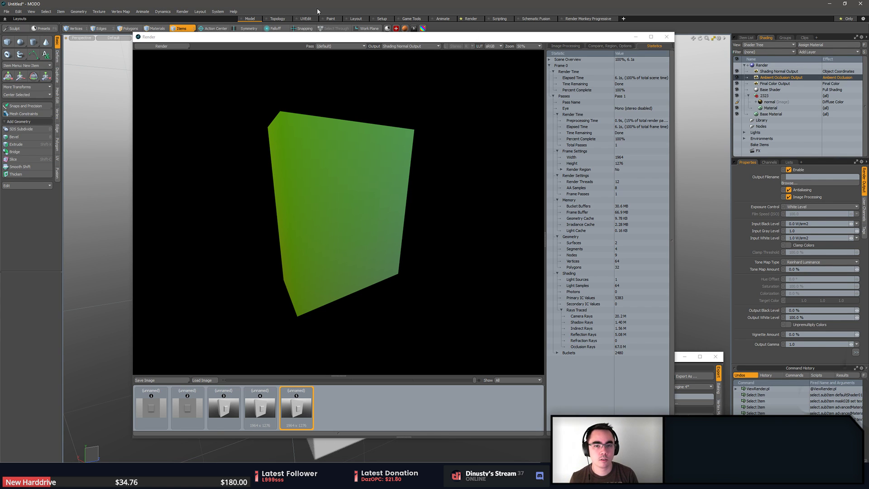
# Examine the Cage and Distance options for Bake from Object to Render Outputs and leave without baking
pyautogui.click(218, 12)
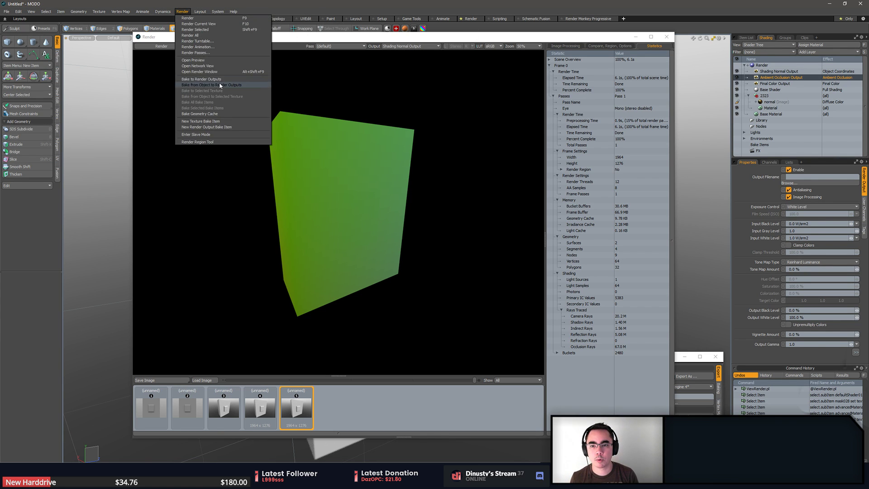
pyautogui.click(205, 85)
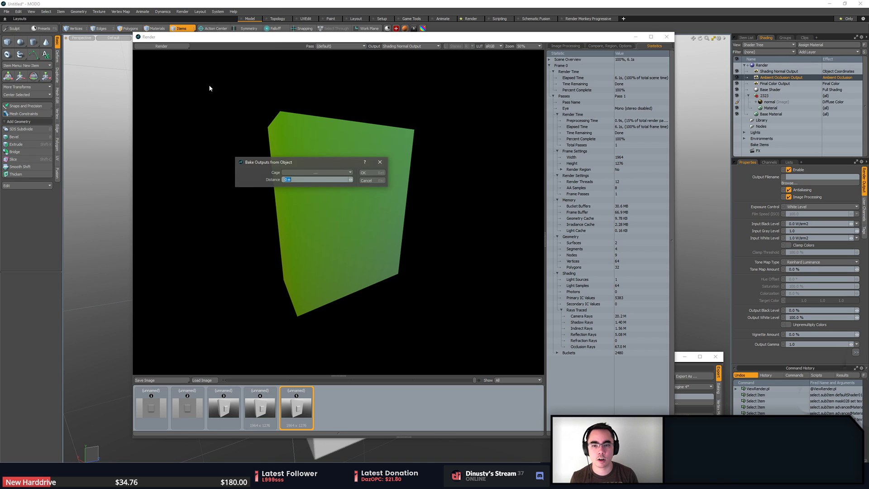
pyautogui.click(324, 172)
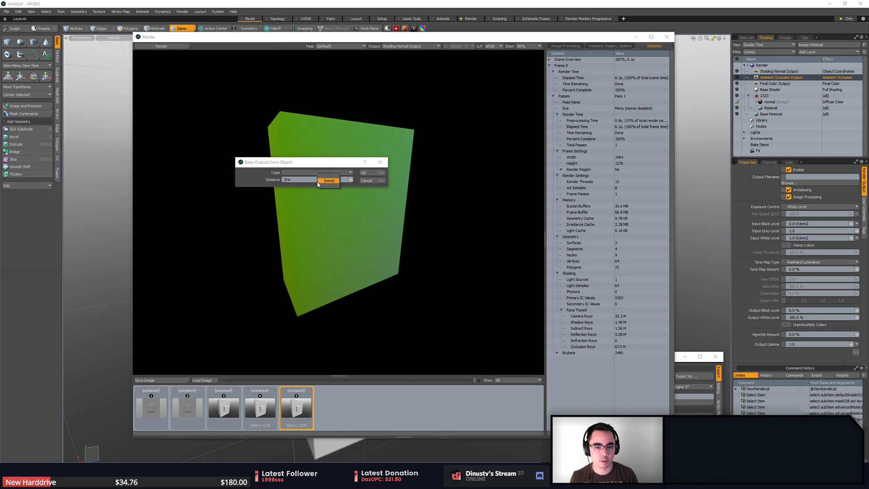
pyautogui.click(328, 180)
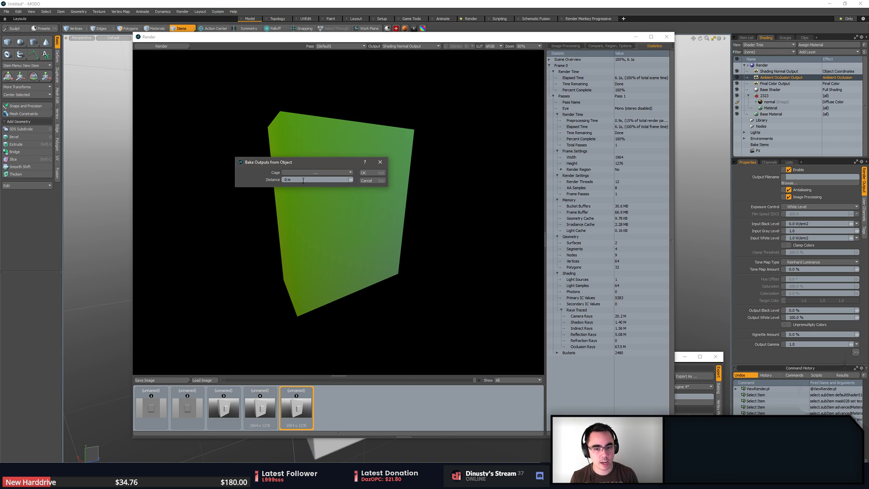
pyautogui.click(373, 182)
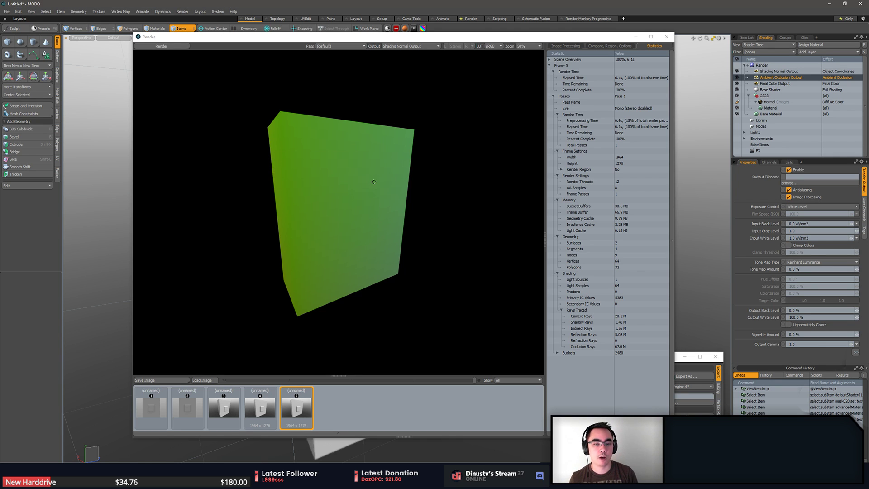
# Go through the Shading Normal, Ambient Occlusion and Final Color outputs in the shader tree to review the render outputs
pyautogui.click(817, 71)
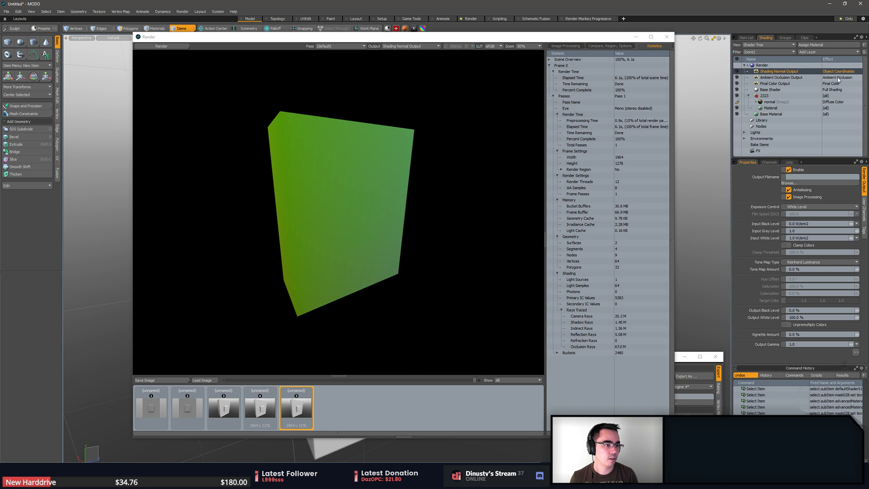
pyautogui.click(838, 78)
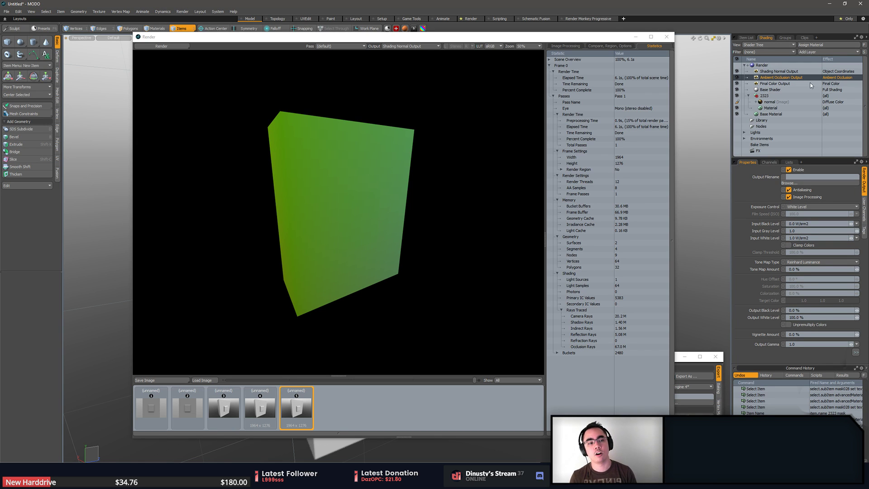
pyautogui.click(811, 84)
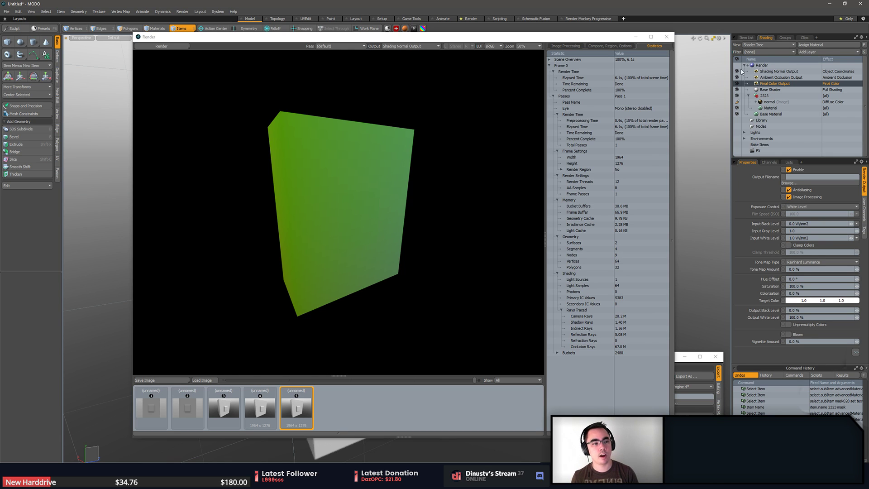
pyautogui.click(784, 79)
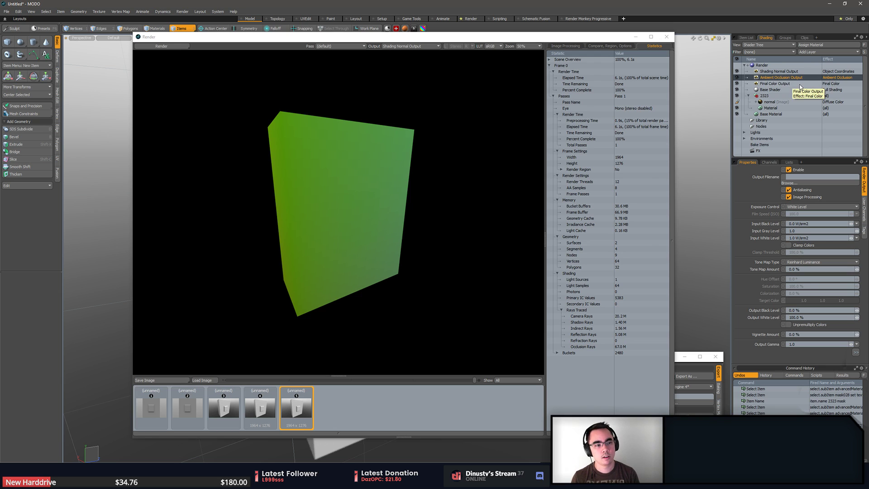
pyautogui.click(792, 83)
pyautogui.click(812, 77)
pyautogui.click(813, 72)
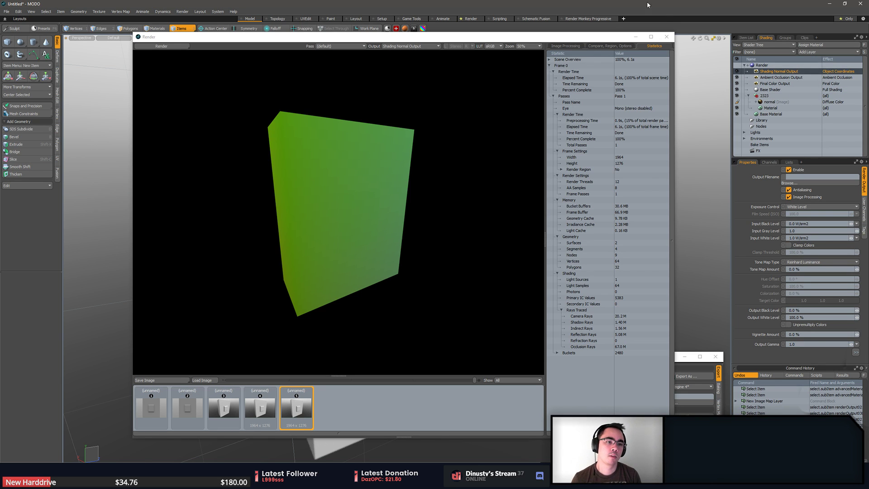
# Close the render window and inspect the box with its raised bevelled panel from a higher angle
pyautogui.click(666, 37)
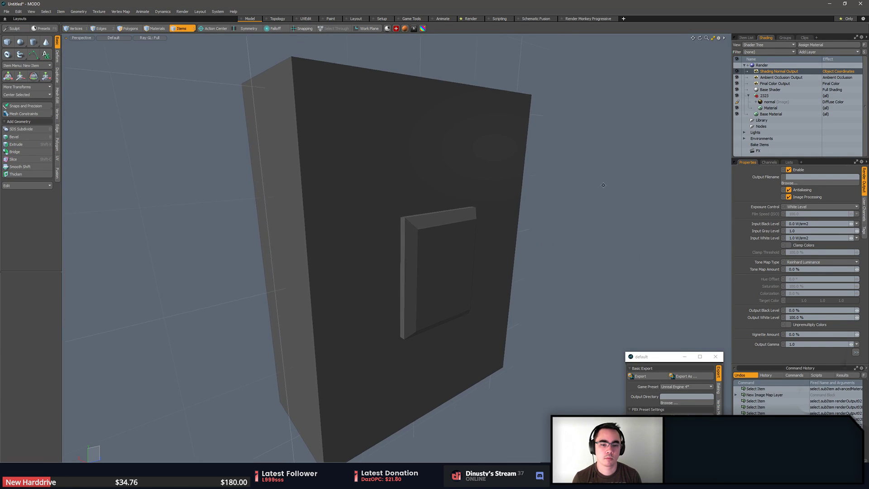
pyautogui.keyDown('alt'); pyautogui.moveTo(603, 186); pyautogui.dragTo(573, 198); pyautogui.keyUp('alt')
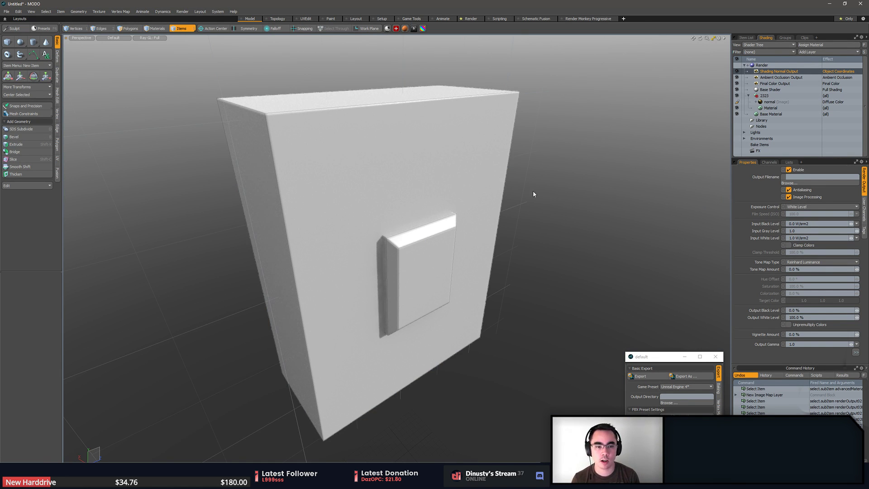
pyautogui.click(540, 135)
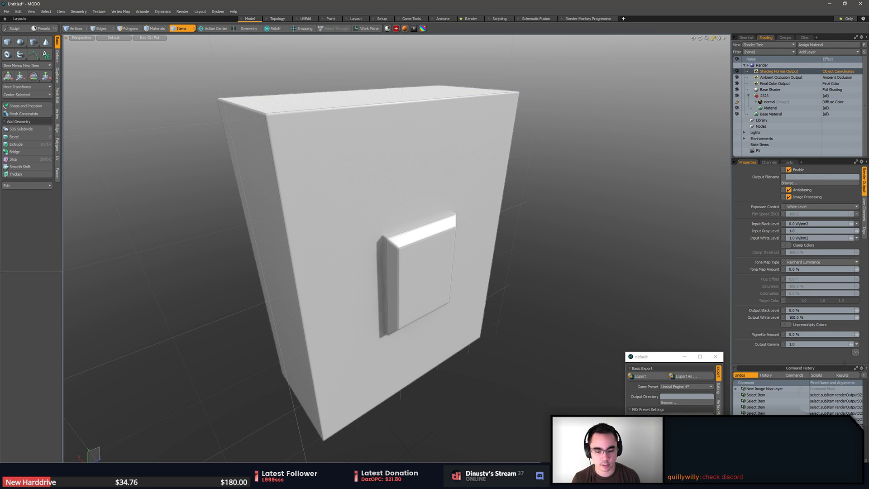
# Switch to Discord and restore its window to a smaller size over the MODO viewport
pyautogui.hotkey('alt', 'Tab')
pyautogui.click(578, 6)
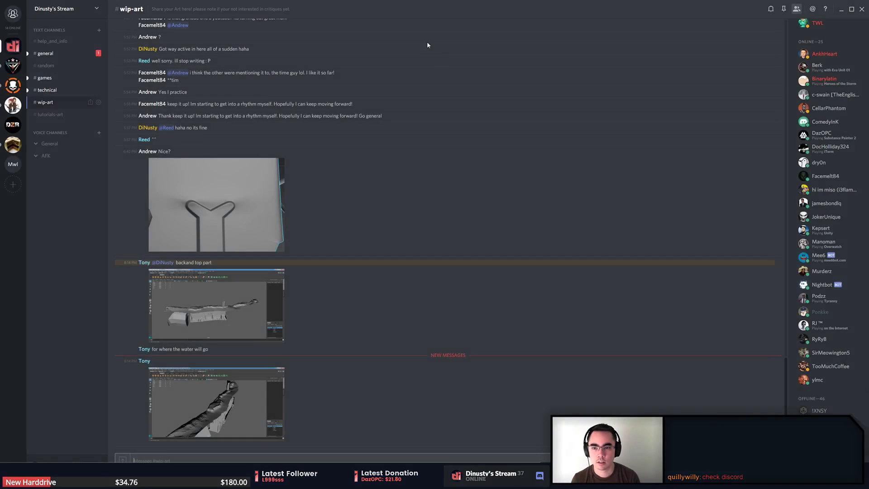
pyautogui.doubleClick(368, 9)
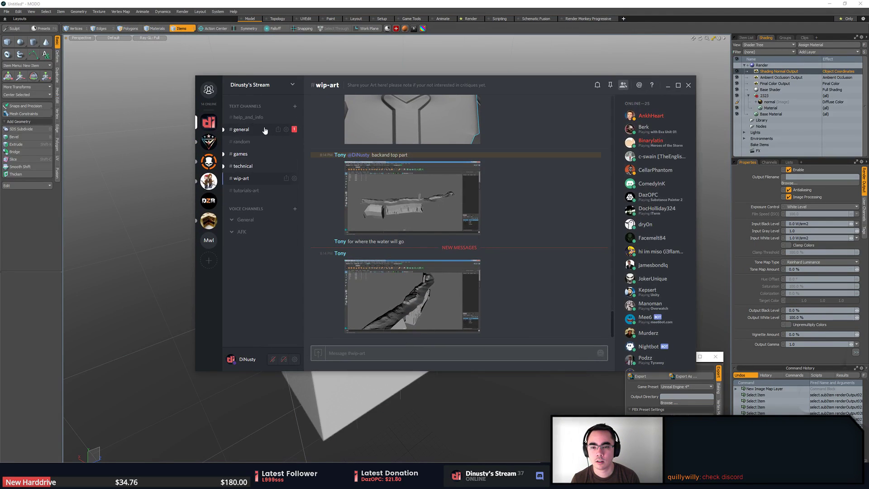
# Check the general, games and technical channels and jump to the newest messages in technical
pyautogui.click(241, 130)
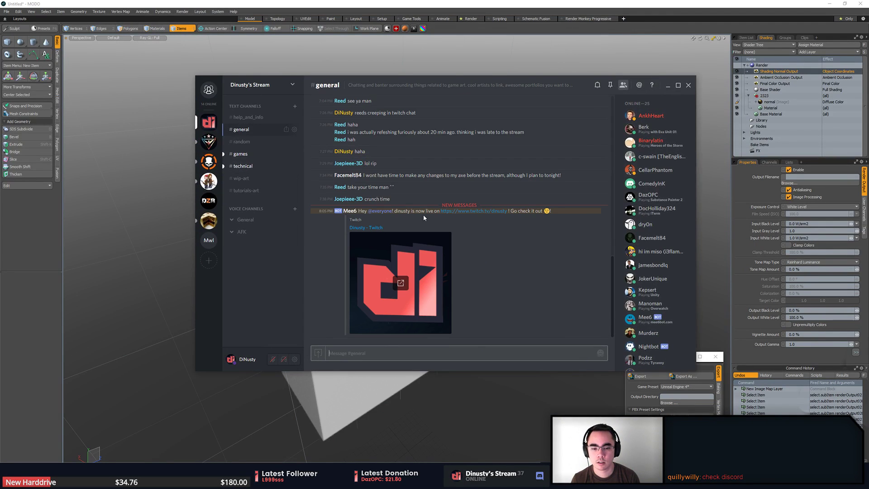
pyautogui.click(240, 154)
pyautogui.click(243, 166)
pyautogui.scroll(-5, 506, 222)
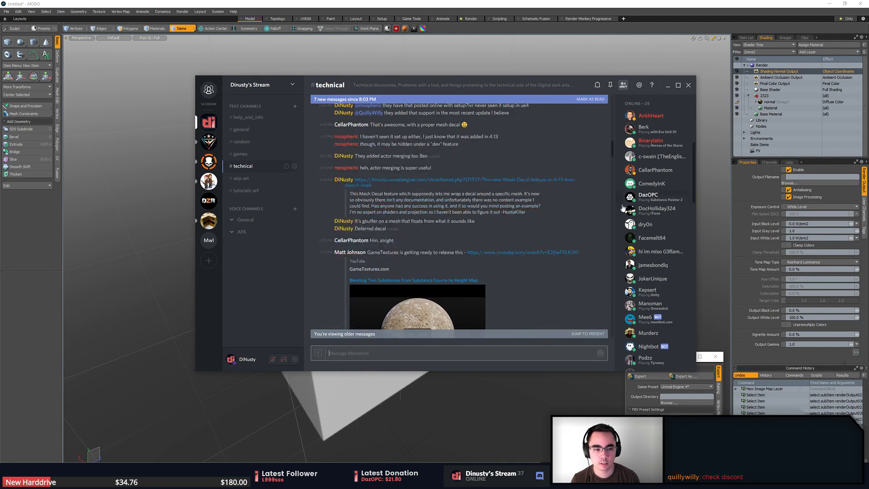
pyautogui.moveTo(612, 150); pyautogui.dragTo(606, 332)
pyautogui.click(589, 334)
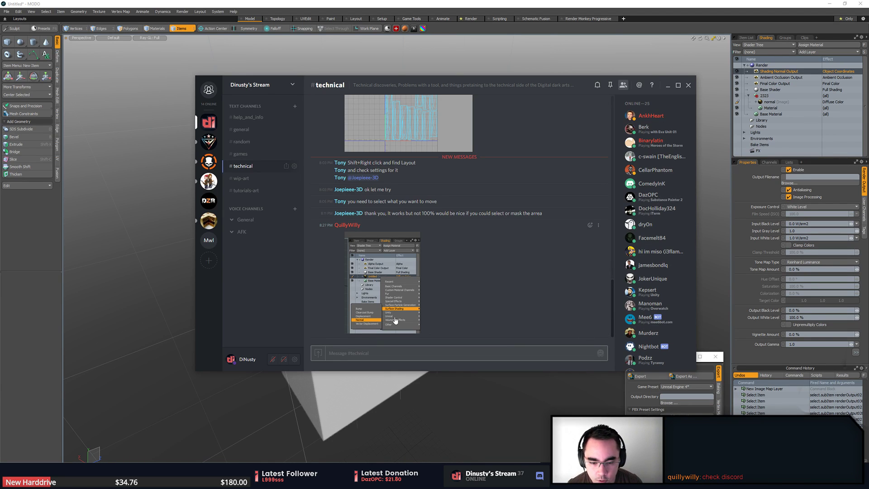
# Return to MODO, select the normal image layer and examine the effect categories available for it
pyautogui.click(526, 2)
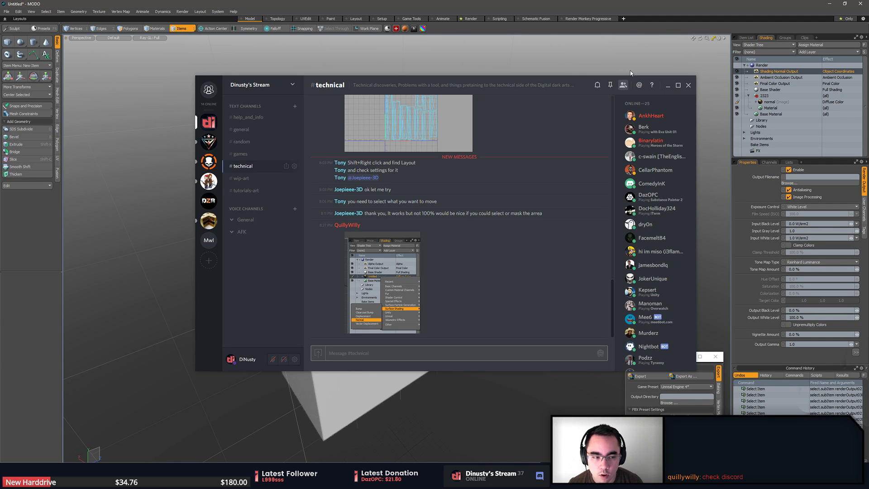
pyautogui.click(832, 102)
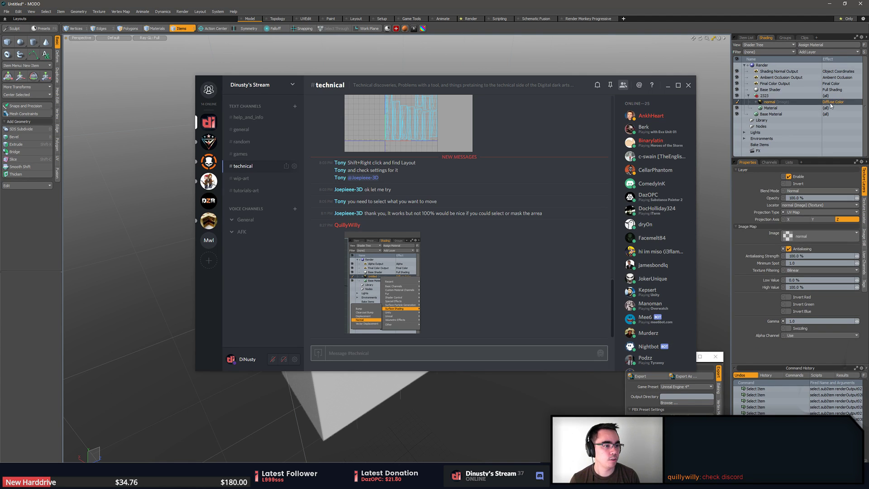
pyautogui.rightClick(836, 101)
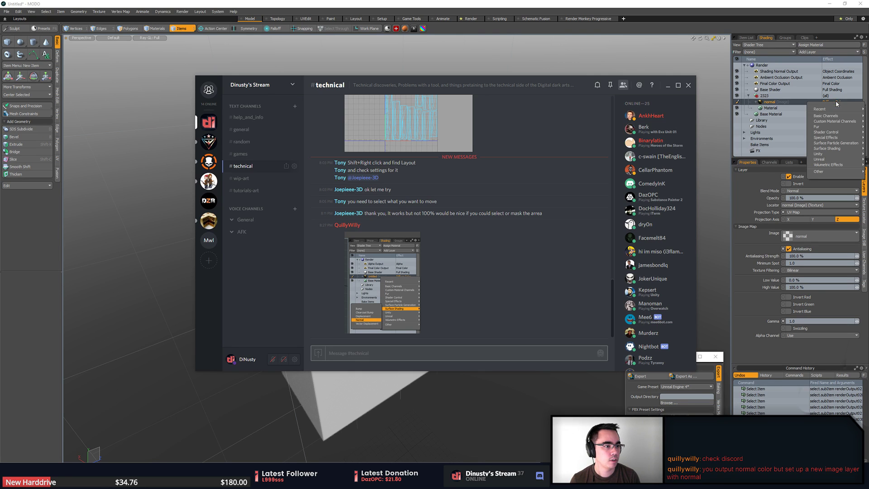
pyautogui.click(816, 99)
pyautogui.rightClick(835, 101)
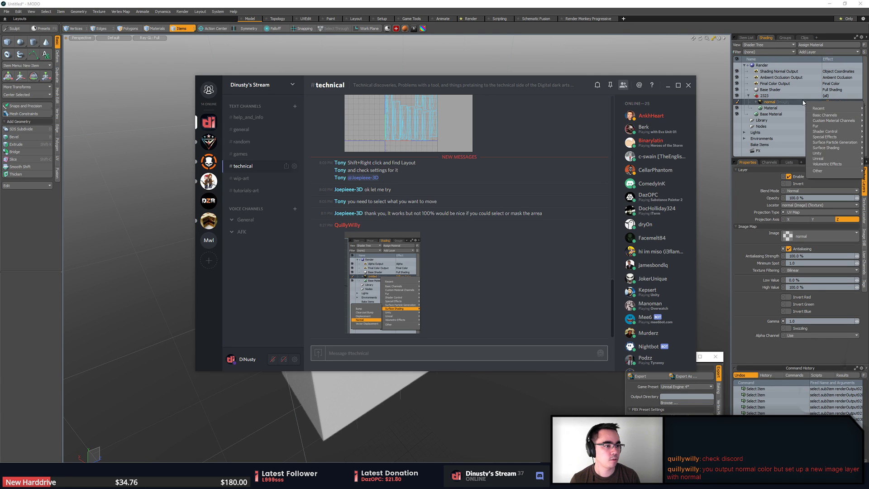
pyautogui.click(825, 52)
pyautogui.moveTo(829, 95)
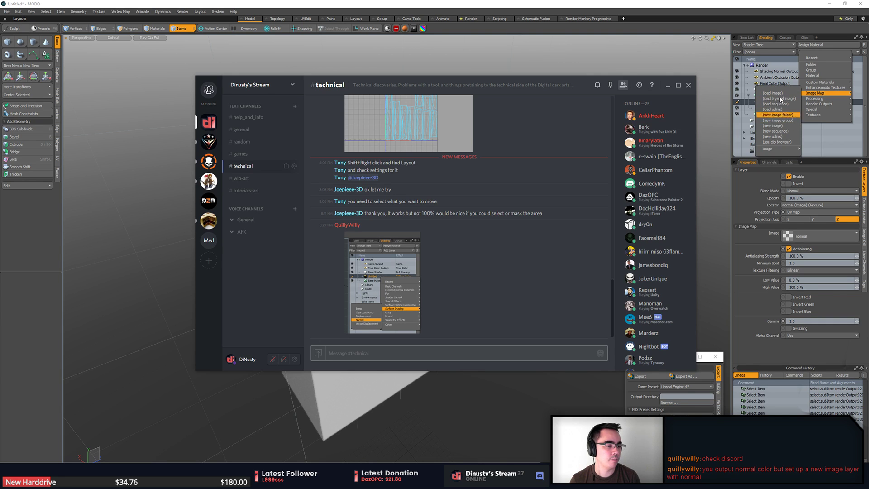
pyautogui.click(774, 60)
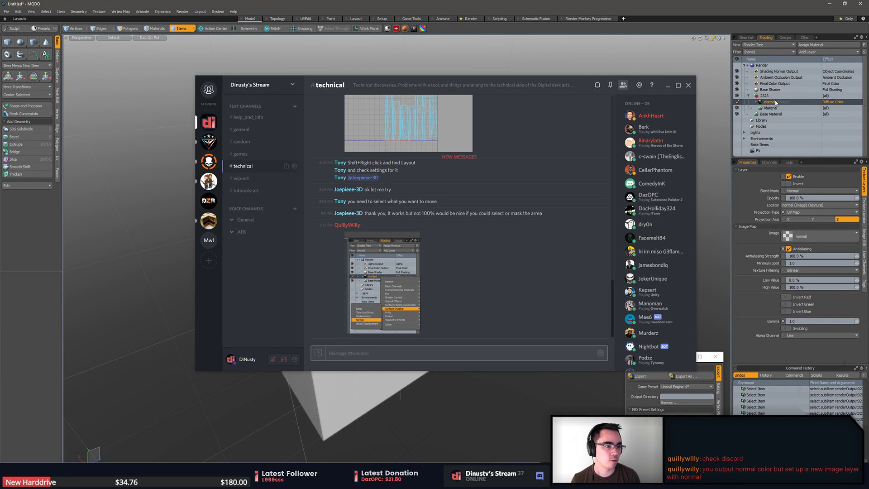
# Set the normal image layer's effect to the Surface Shading option Normal and shift the Discord window slightly aside
pyautogui.click(834, 101)
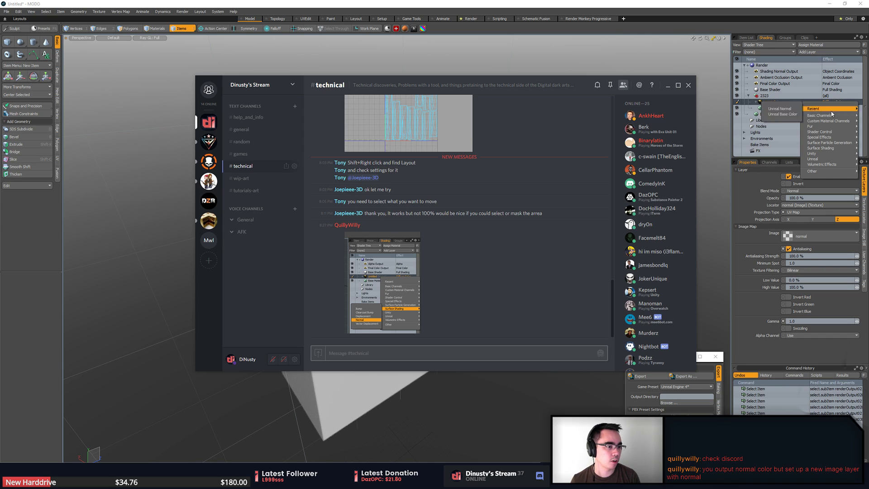
pyautogui.moveTo(835, 133)
pyautogui.moveTo(838, 151)
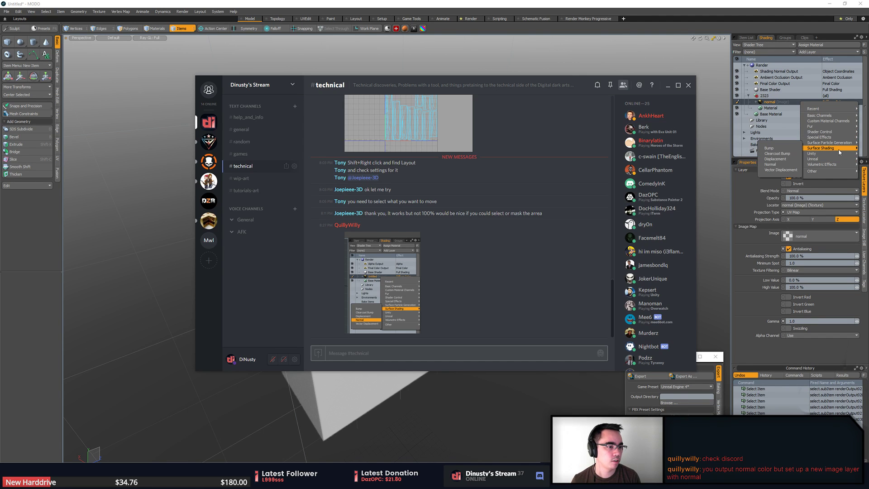
pyautogui.click(770, 165)
pyautogui.moveTo(576, 85); pyautogui.dragTo(549, 86)
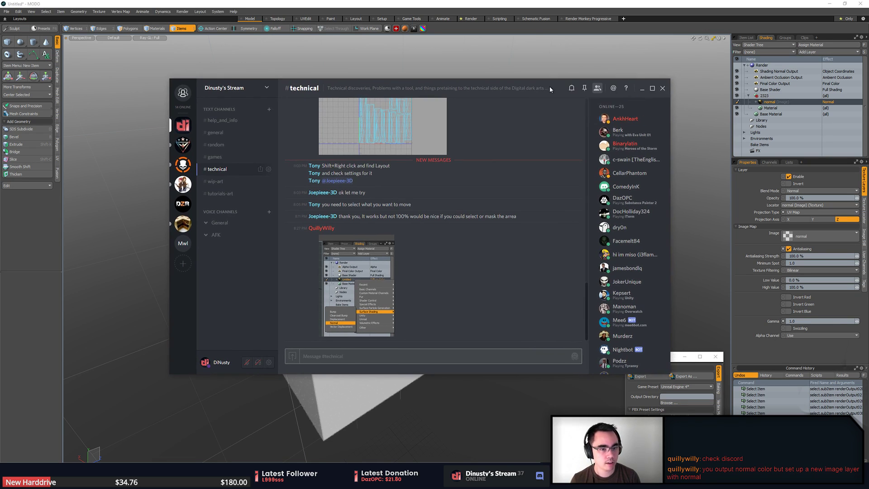
pyautogui.click(635, 63)
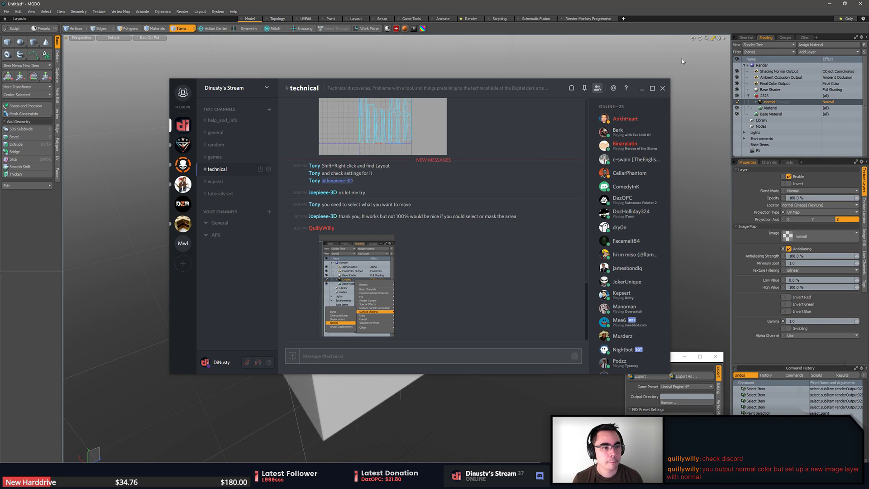
# Check the properties of the Render item and the Shading Normal Output in the Shader Tree, and close the Discord window
pyautogui.click(830, 73)
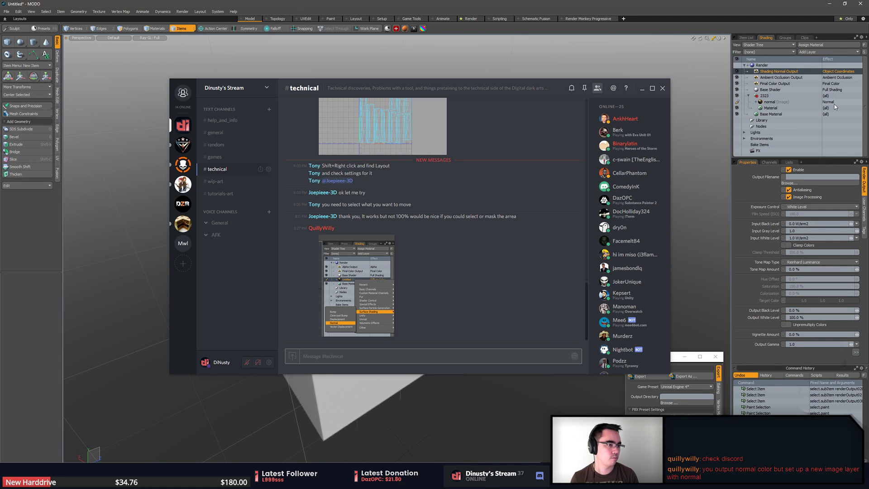
pyautogui.click(773, 80)
pyautogui.click(788, 66)
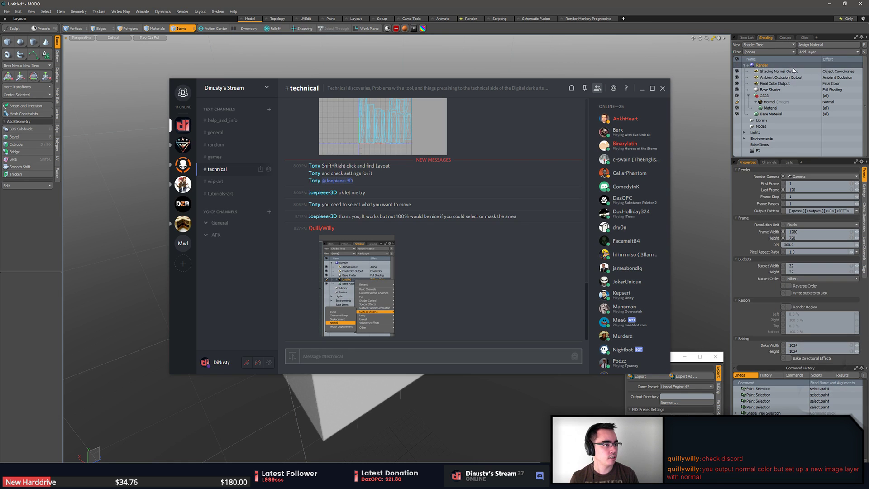
pyautogui.click(791, 72)
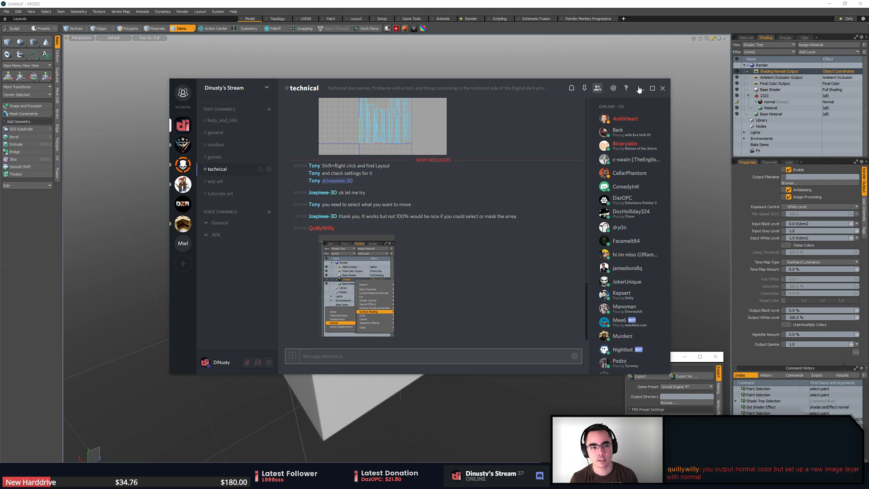
pyautogui.click(662, 89)
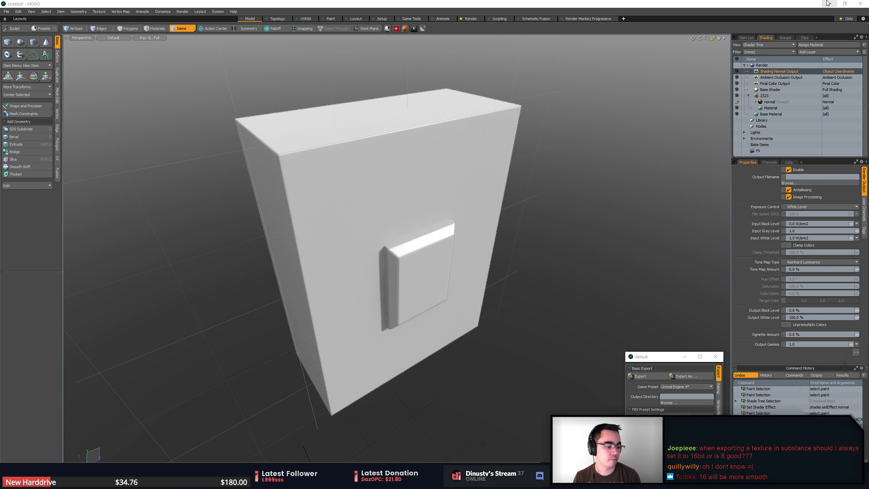
# Switch to Discord and check the newest posts in the tutorials-art and wip-art channels
pyautogui.click(472, 391)
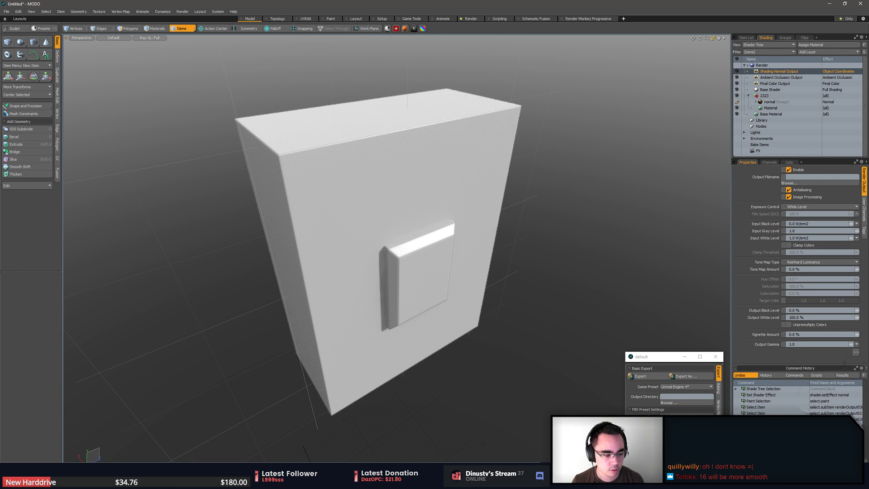
pyautogui.hotkey('alt', 'Tab')
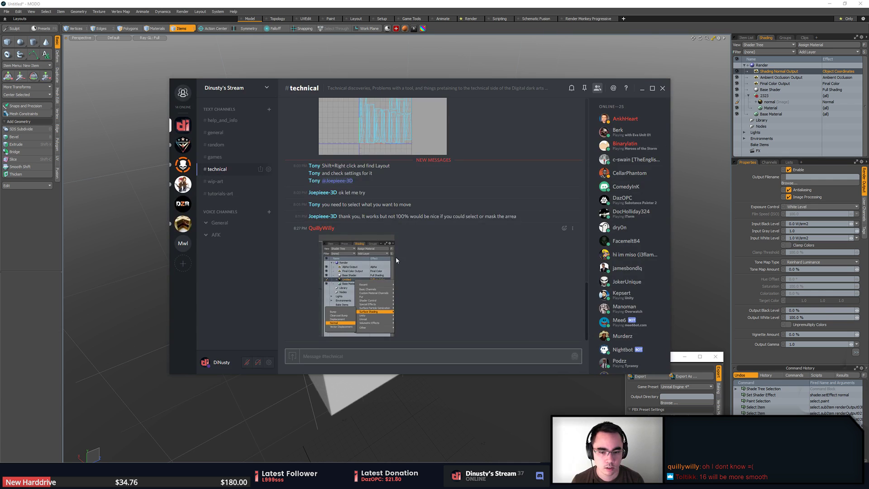
pyautogui.scroll(3, 425, 265)
pyautogui.click(228, 193)
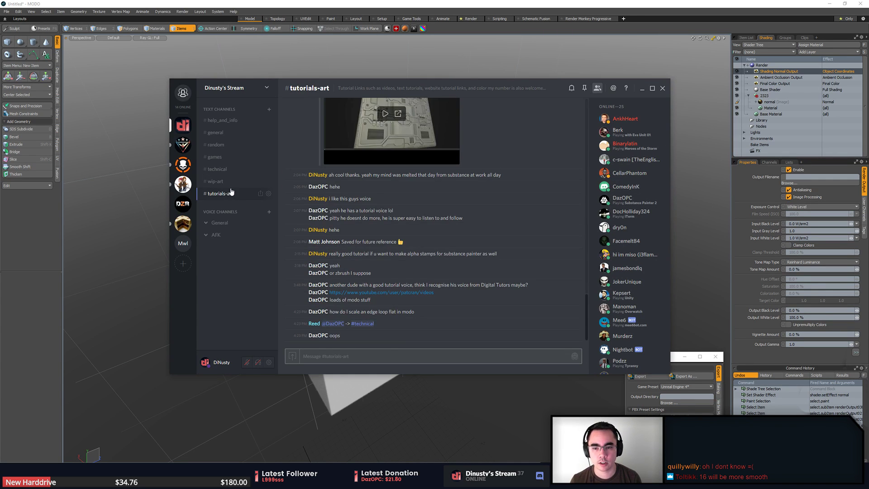
pyautogui.click(232, 181)
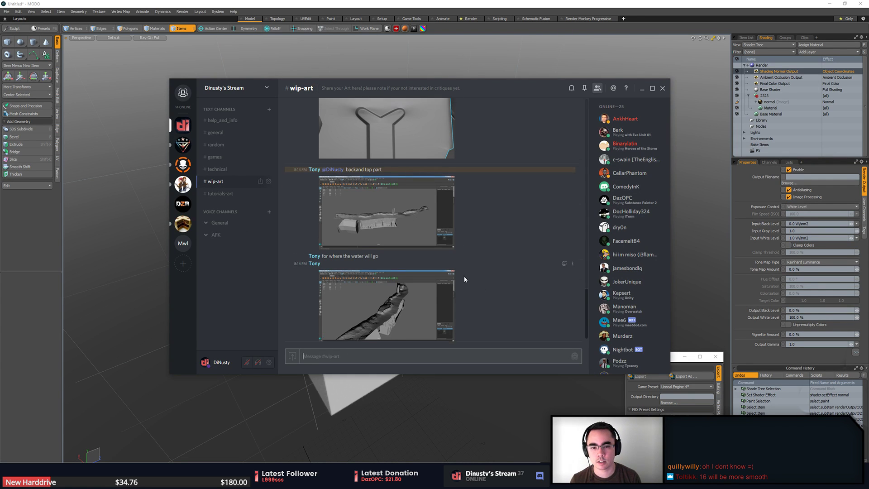
# Review the work-in-progress images and messages posted in the wip-art channel, and close the chat window
pyautogui.scroll(5, 463, 276)
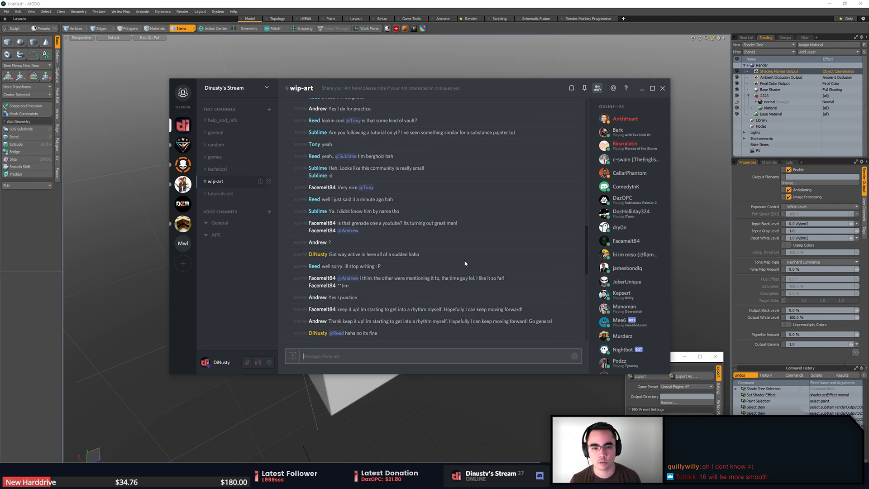
pyautogui.scroll(-5, 465, 263)
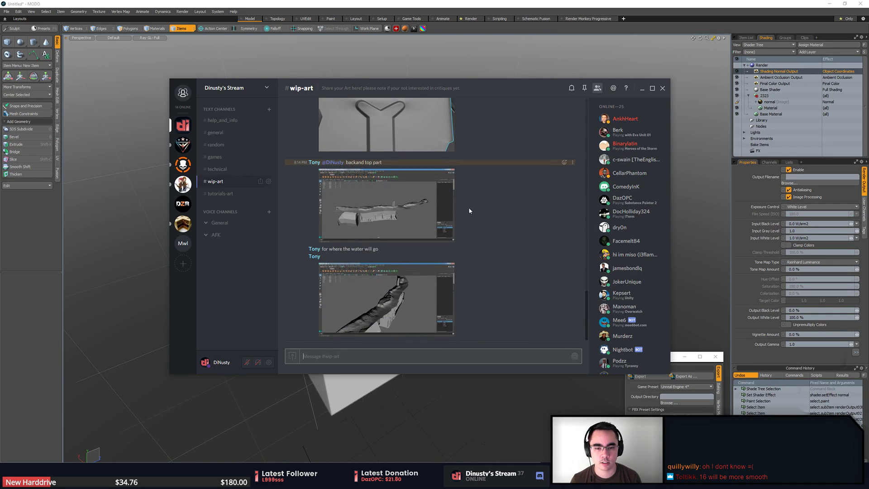
pyautogui.scroll(5, 457, 238)
pyautogui.scroll(-4, 491, 229)
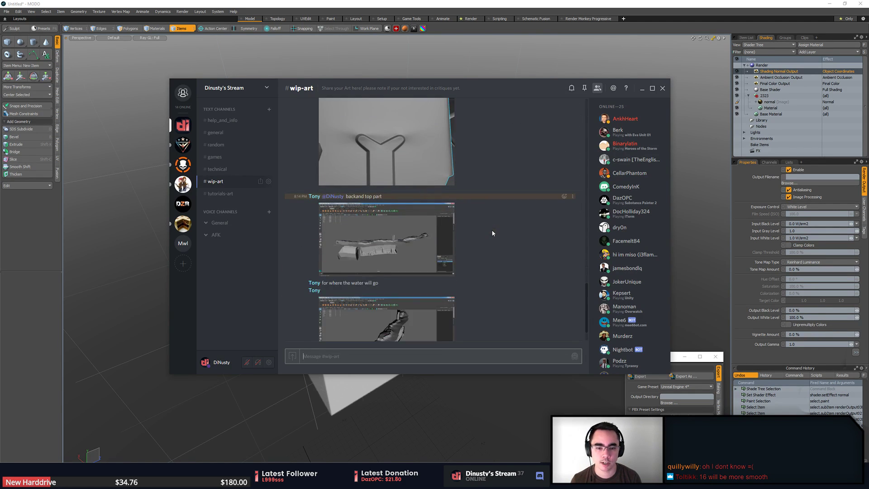
pyautogui.scroll(-1, 476, 270)
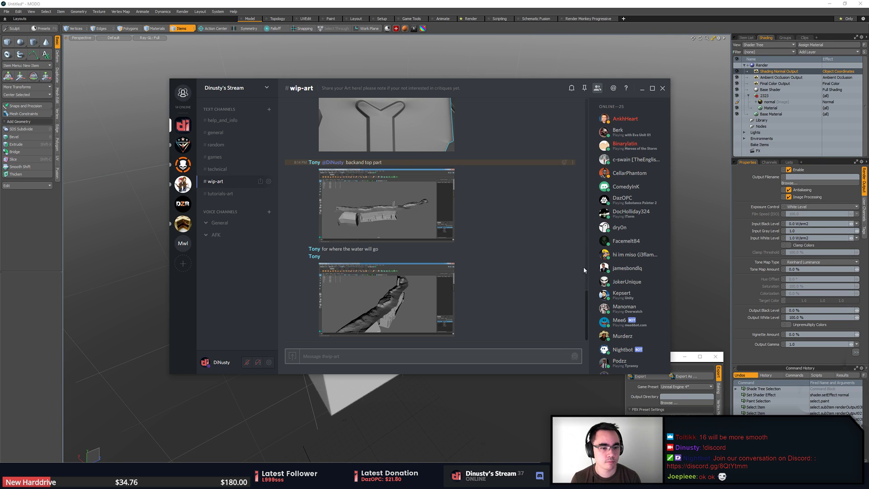
pyautogui.scroll(1, 588, 299)
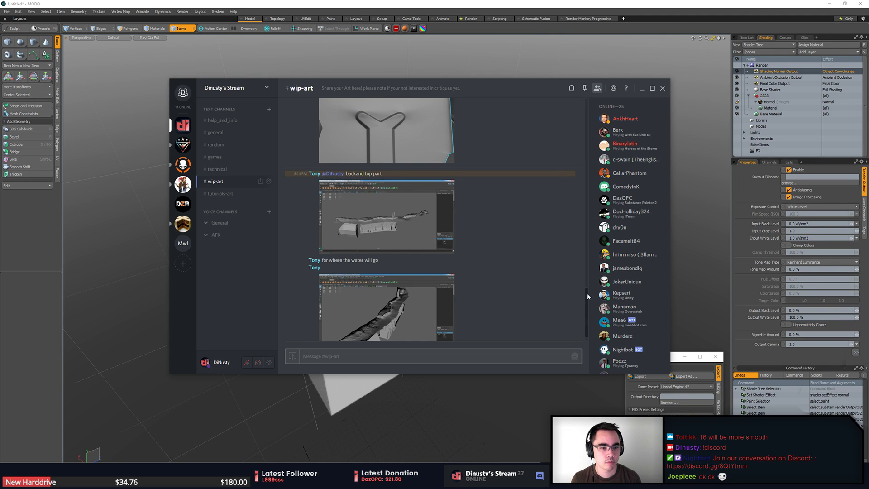
pyautogui.moveTo(588, 296); pyautogui.dragTo(587, 179)
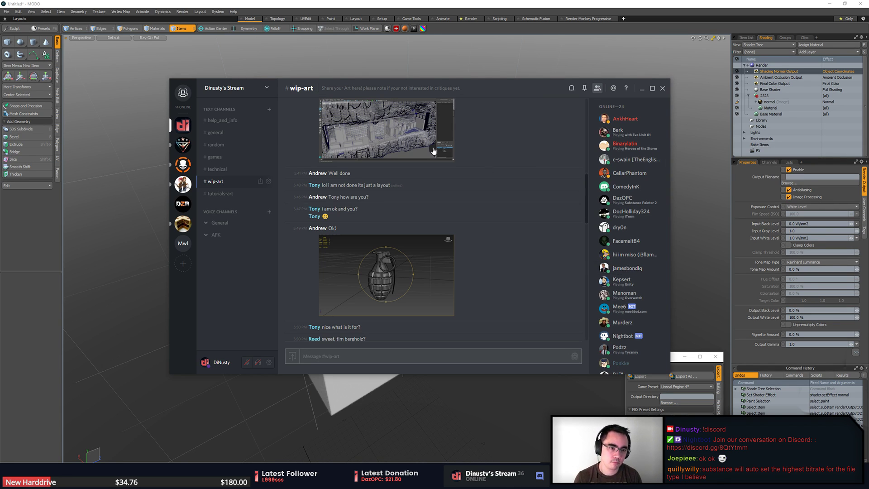
pyautogui.click(663, 88)
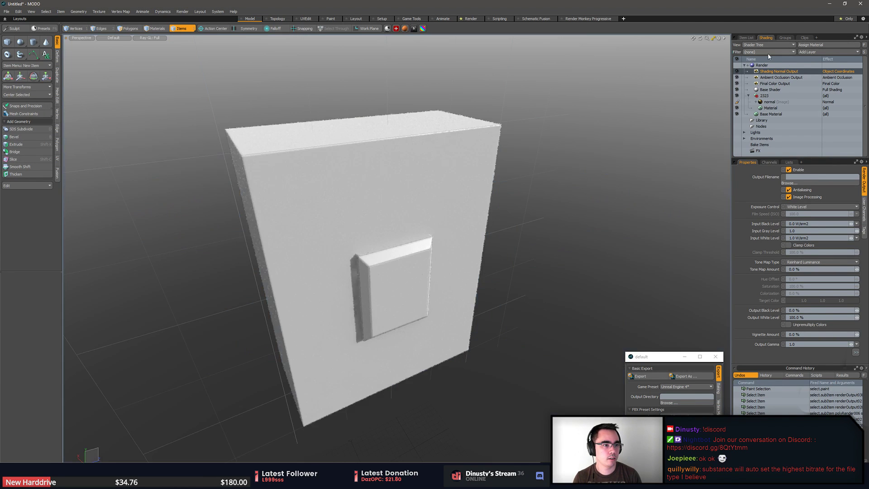
# Bring up the scene's item list and select the Mesh item
pyautogui.click(745, 39)
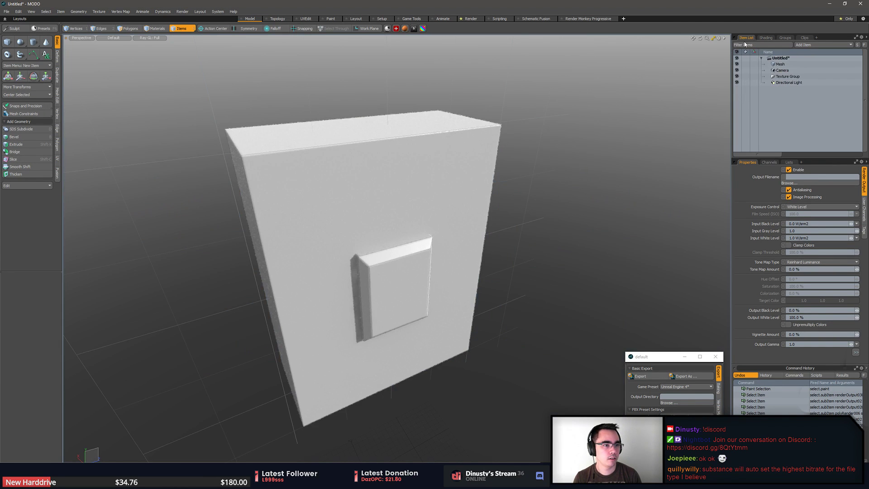
pyautogui.click(780, 65)
pyautogui.click(577, 203)
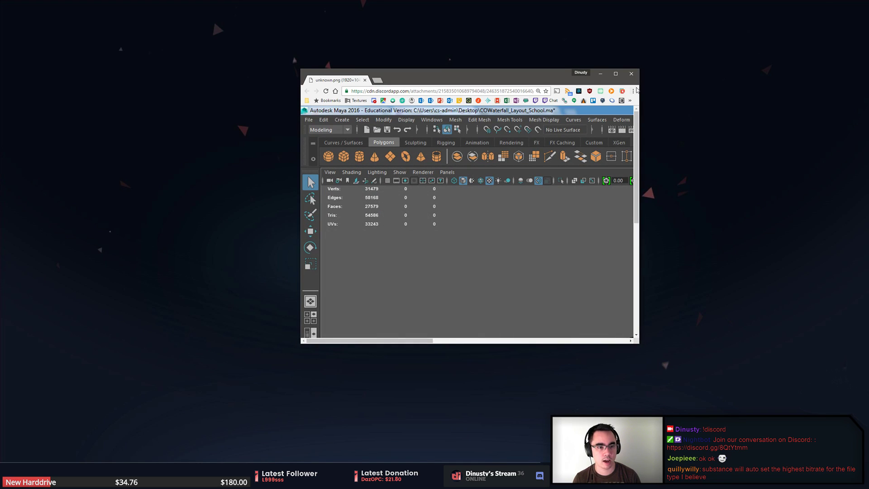
# Close the browser window containing the posted Maya screenshot and switch to Substance Painter
pyautogui.click(631, 74)
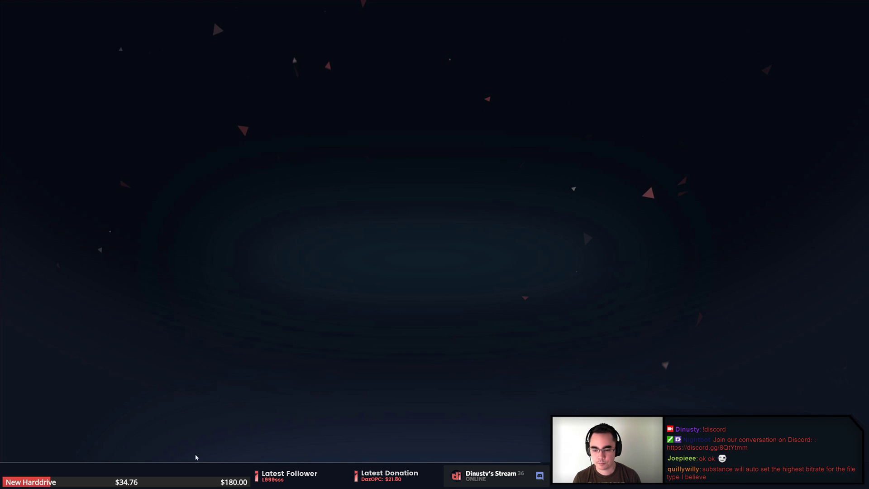
pyautogui.moveTo(473, 70); pyautogui.dragTo(868, 63)
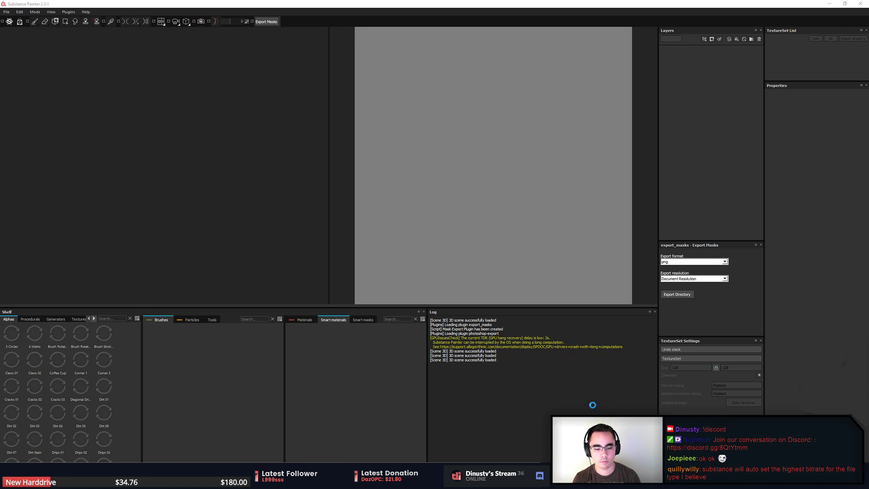
# Shrink the Export Masks panel to its title bar and reduce the shelf's height to enlarge the viewports
pyautogui.click(419, 265)
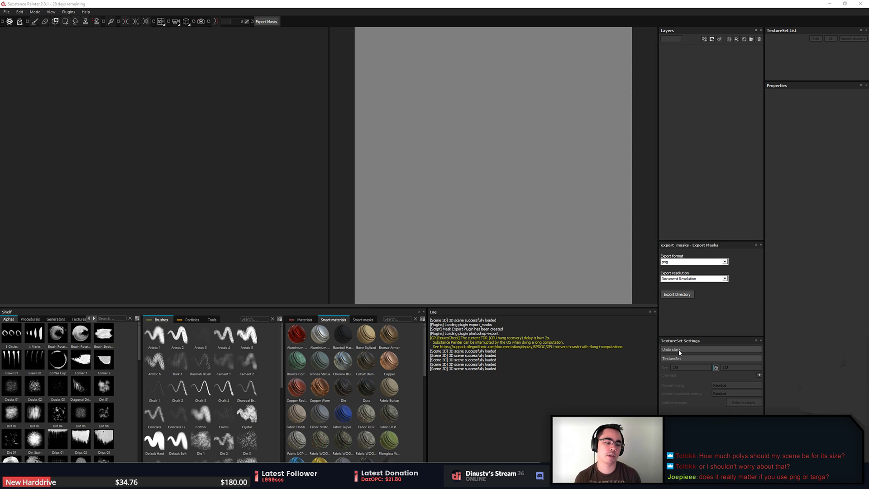
pyautogui.click(691, 323)
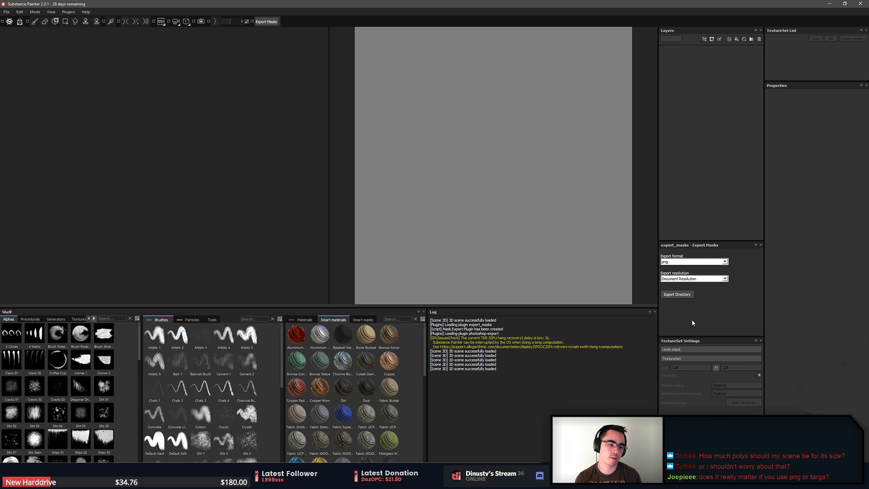
pyautogui.moveTo(740, 241); pyautogui.dragTo(730, 333)
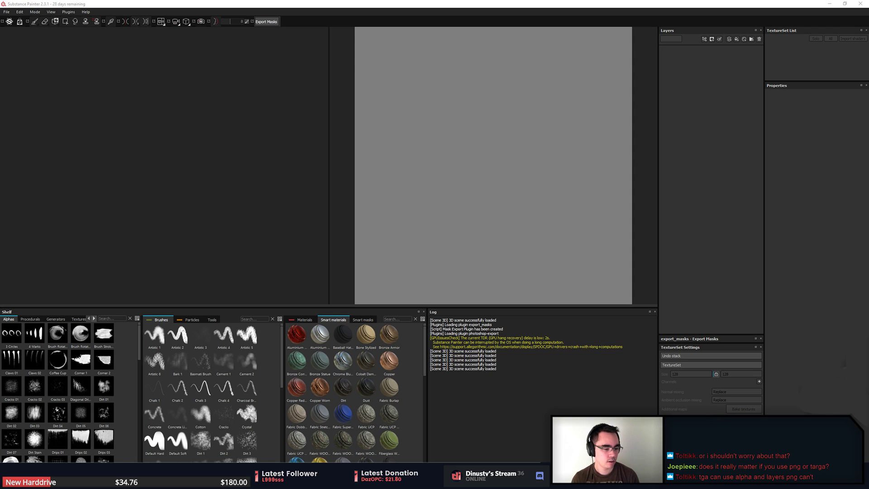
pyautogui.click(194, 150)
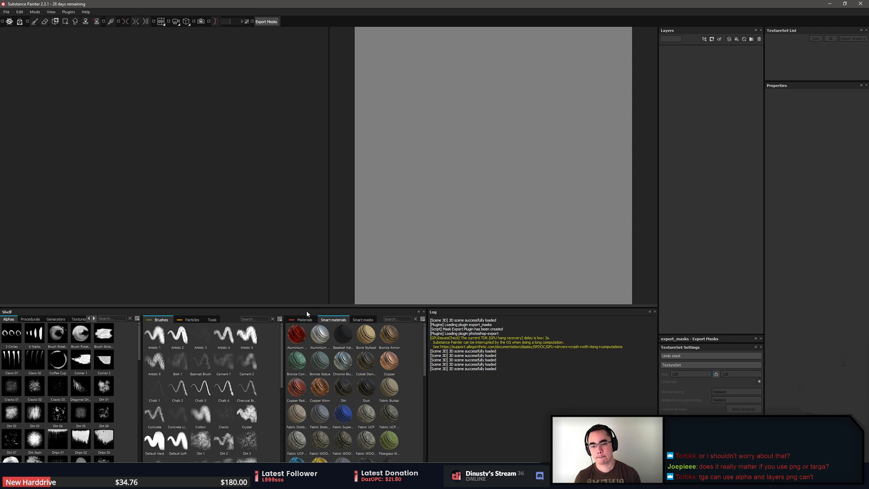
pyautogui.moveTo(307, 312); pyautogui.dragTo(325, 350)
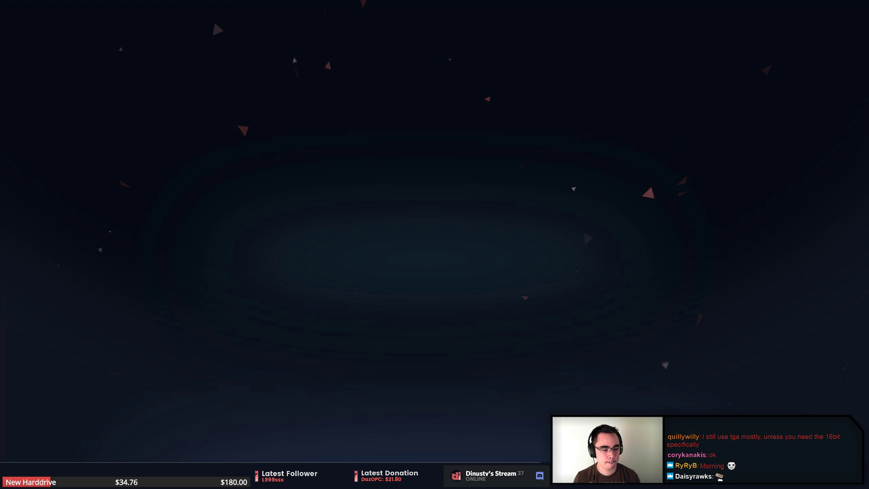
# Switch to Discord, review the latest model screenshots in the wip-art channel, and close the chat window
pyautogui.hotkey('alt', 'Tab')
pyautogui.scroll(-4, 511, 209)
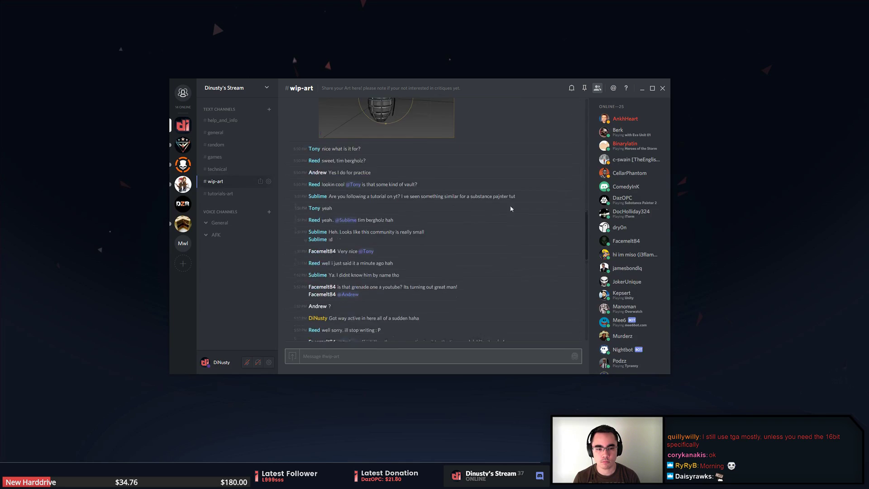
pyautogui.scroll(-5, 510, 206)
pyautogui.moveTo(586, 280); pyautogui.dragTo(584, 301)
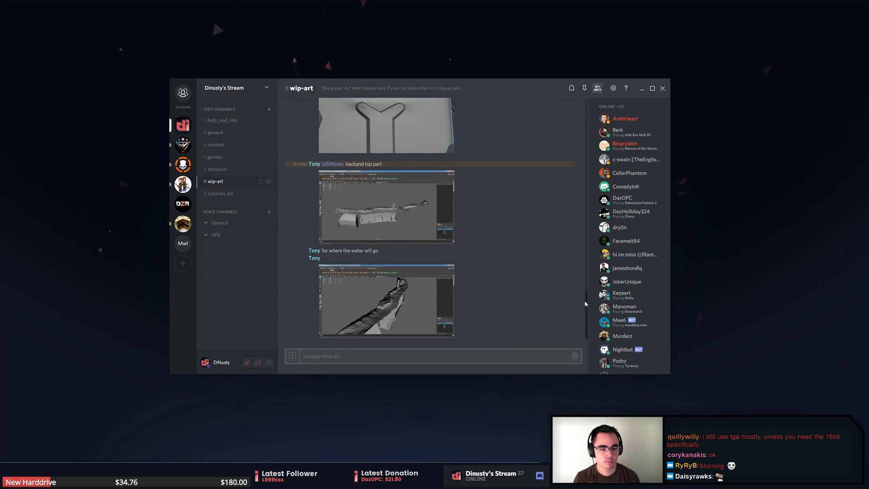
pyautogui.scroll(1, 525, 285)
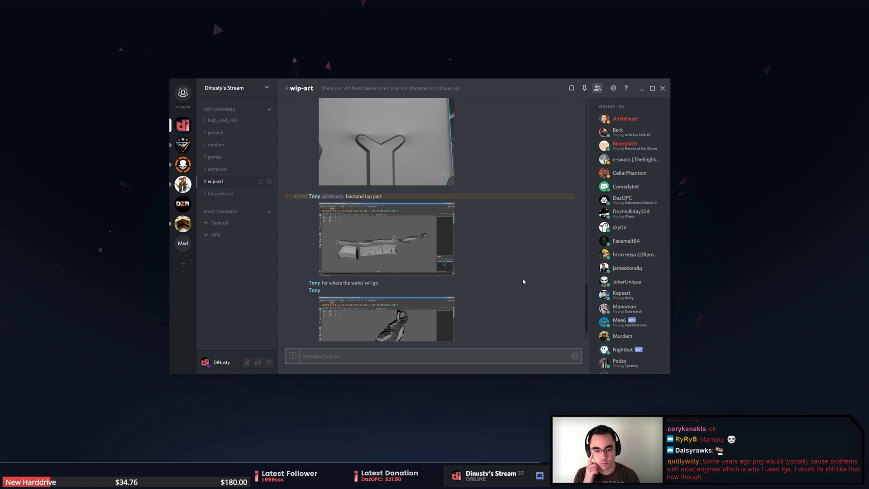
pyautogui.scroll(-1, 523, 281)
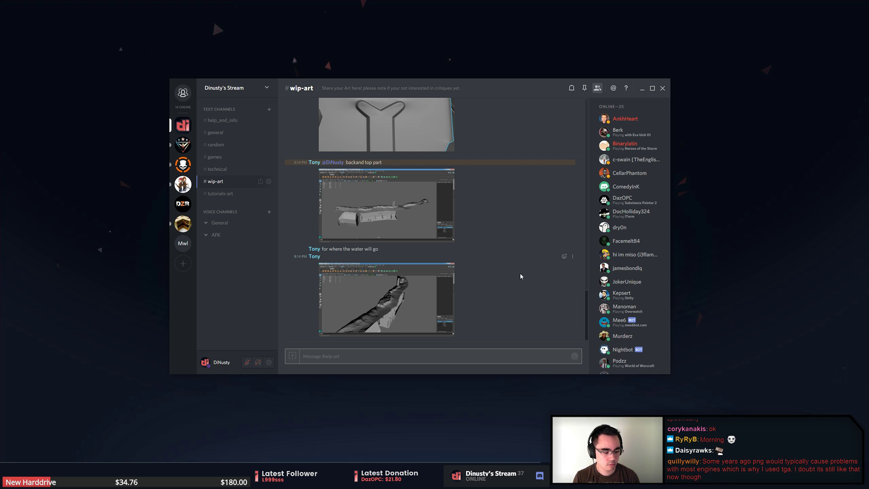
pyautogui.click(663, 88)
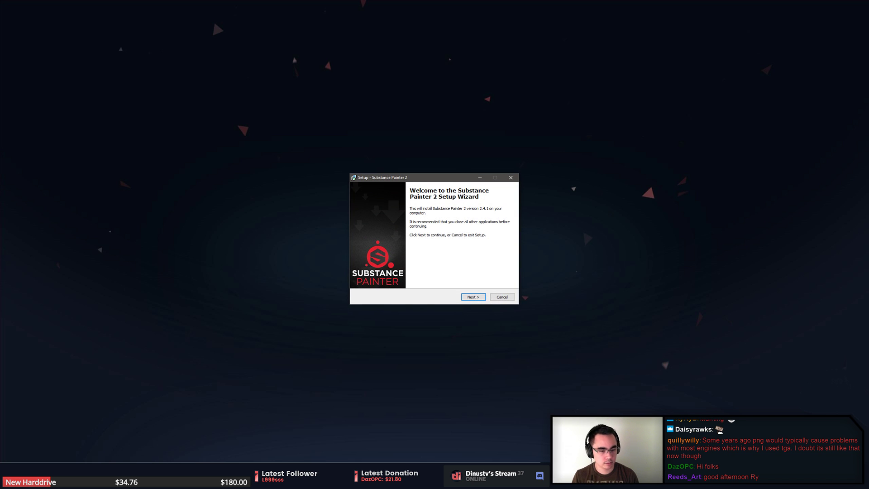
# Install Substance Painter 2 version 2.4.1 in the default location, accepting the license terms, and finish setup with the program launched
pyautogui.click(471, 297)
pyautogui.click(424, 276)
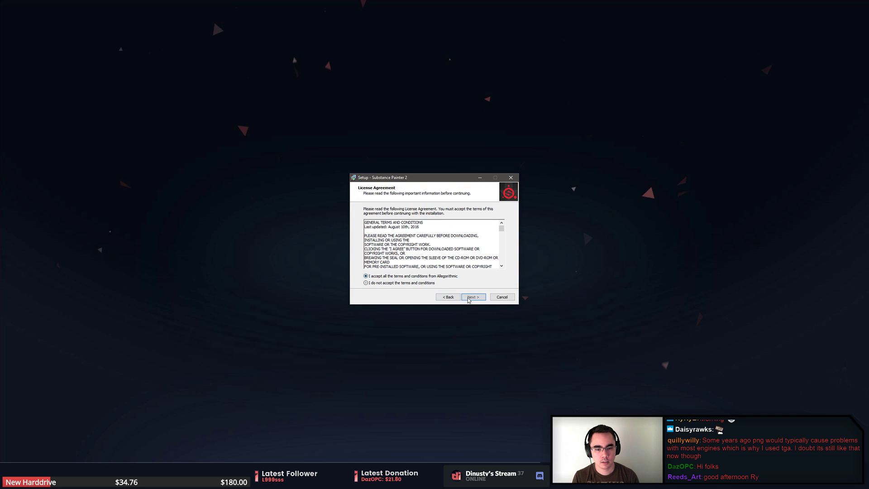
pyautogui.click(473, 297)
pyautogui.click(468, 299)
pyautogui.click(469, 298)
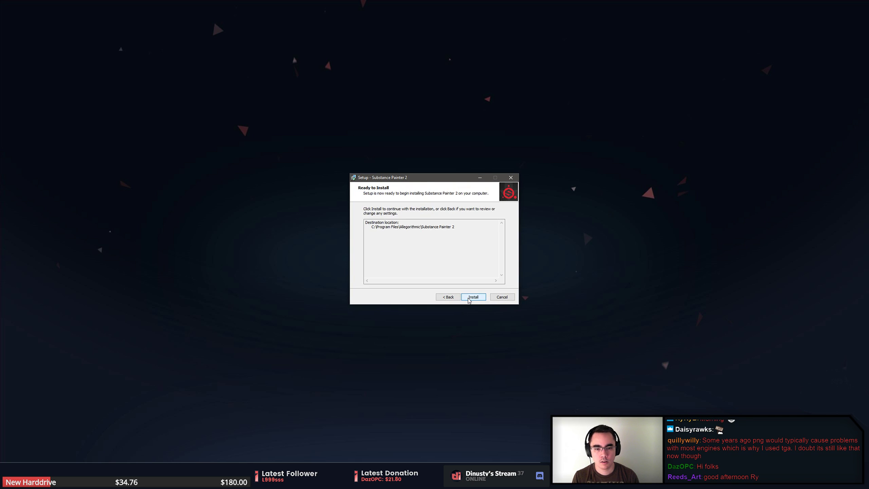
pyautogui.click(469, 298)
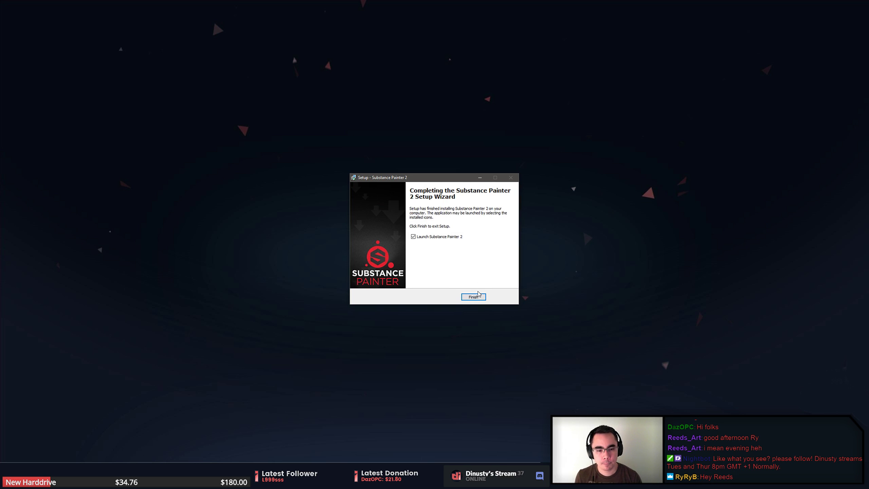
pyautogui.click(476, 297)
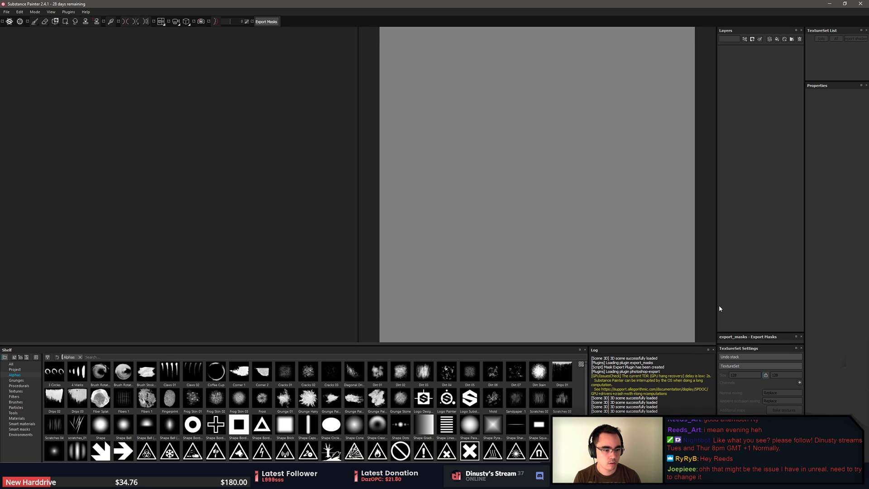
# Widen the layer stack column and keep the Export Masks panel below it reduced to its title bar
pyautogui.moveTo(716, 305); pyautogui.dragTo(624, 313)
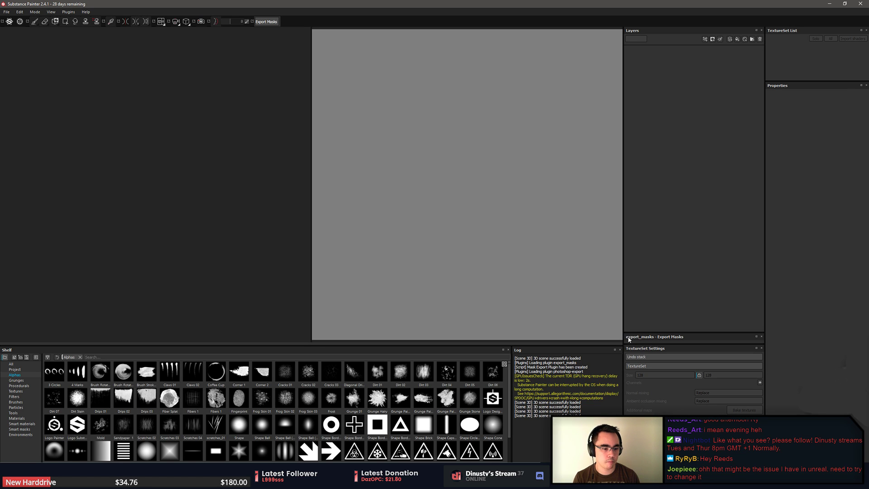
pyautogui.moveTo(648, 333)
pyautogui.mouseDown()
pyautogui.moveTo(650, 319)
pyautogui.moveTo(649, 336)
pyautogui.mouseUp()
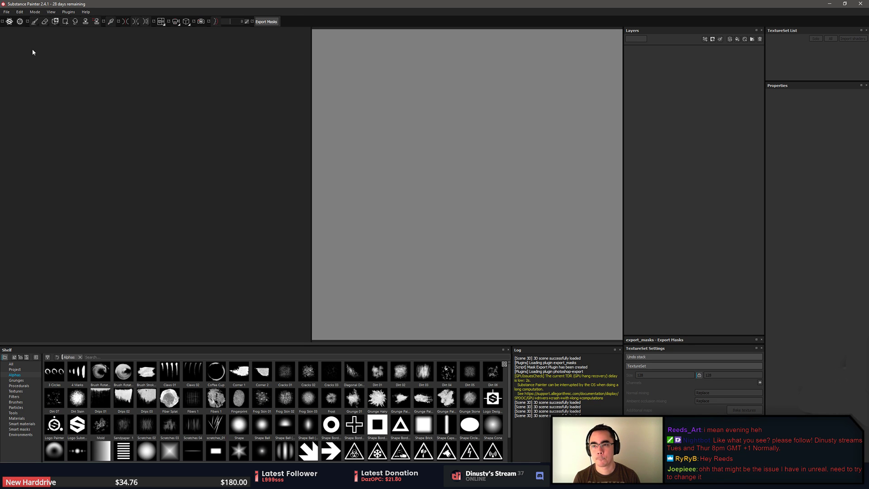
# Open the recent project stair_side.spp from the Temple/Substance/Stairs folder
pyautogui.click(6, 11)
pyautogui.moveTo(28, 33)
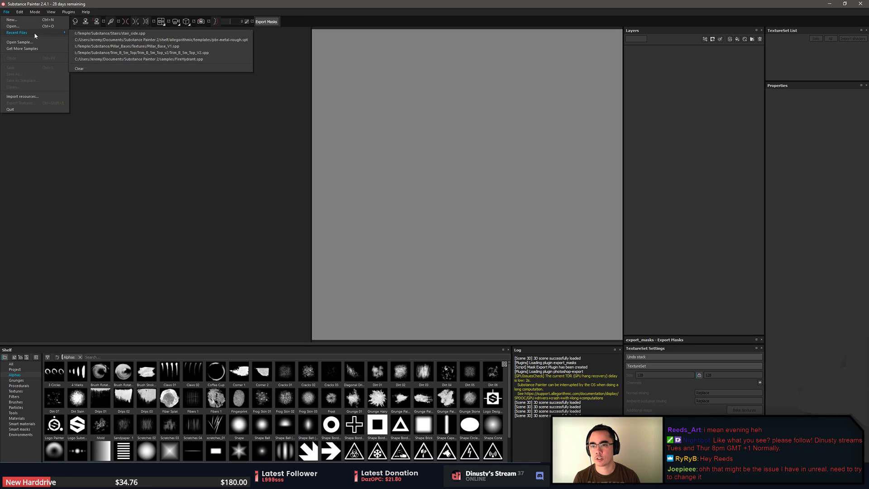
pyautogui.click(107, 34)
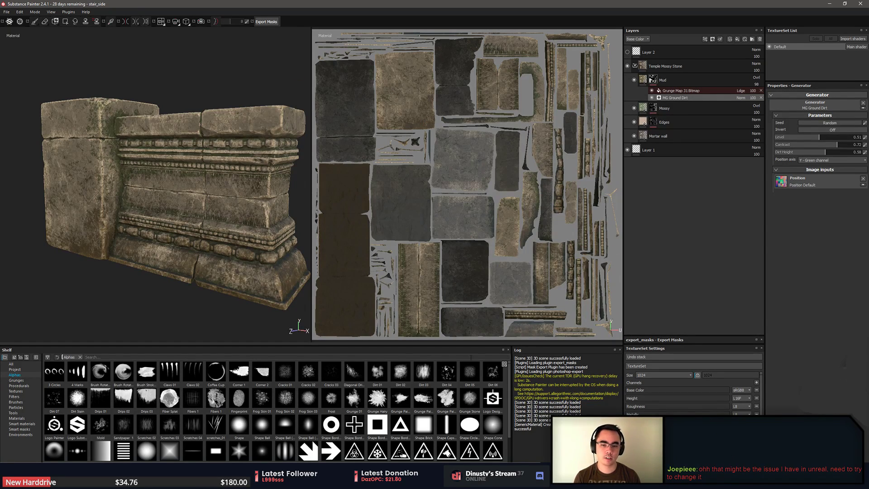
# Remove the Log panel from beside the shelf so the shelf takes up the freed width
pyautogui.moveTo(519, 350); pyautogui.dragTo(147, 372)
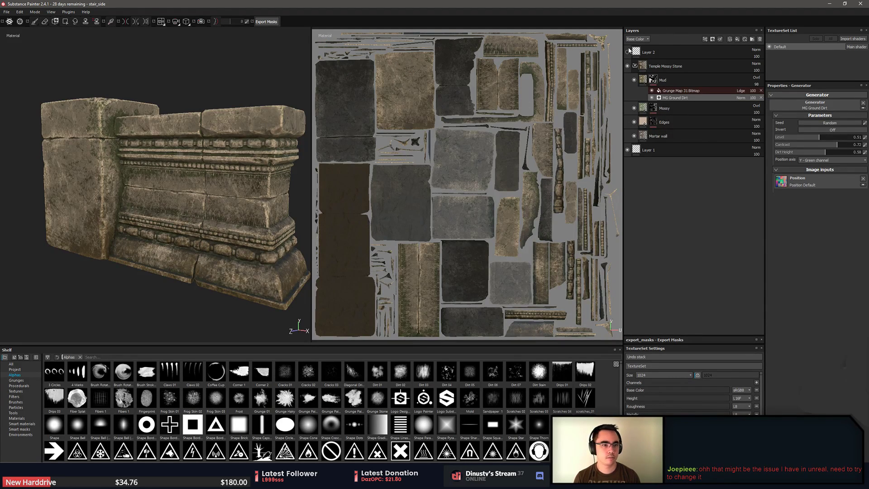
# Delete Layer 2 and the Temple Mossy Stone group with all its layers from the stair model, keeping only Layer 1
pyautogui.click(665, 52)
pyautogui.keyDown('shift'); pyautogui.click(671, 138); pyautogui.keyUp('shift')
pyautogui.press('Delete')
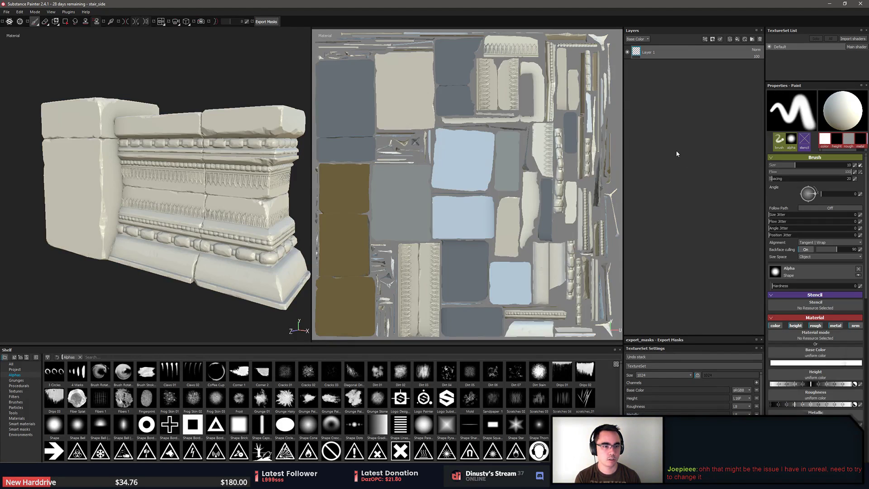
pyautogui.keyDown('alt'); pyautogui.moveTo(247, 93); pyautogui.dragTo(139, 85); pyautogui.keyUp('alt')
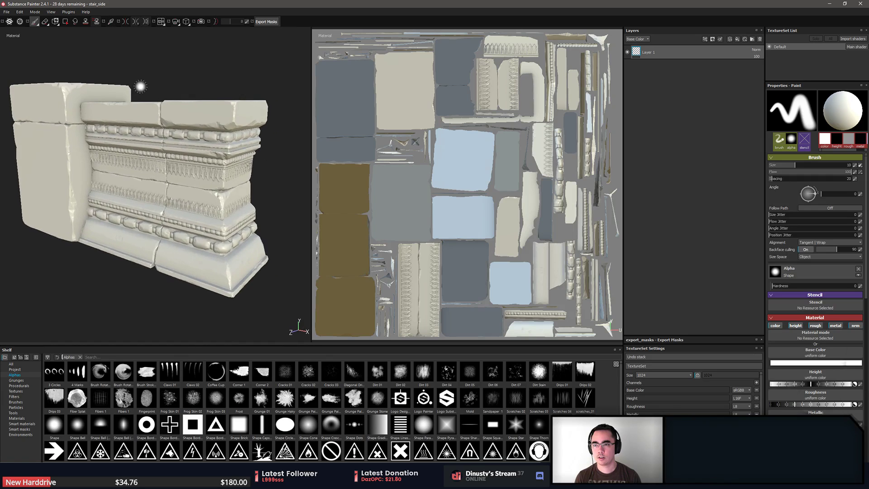
# Examine the new project setup's template list and mesh file selection, discarding the changes to the project, and close it without creating one
pyautogui.click(6, 12)
pyautogui.click(13, 20)
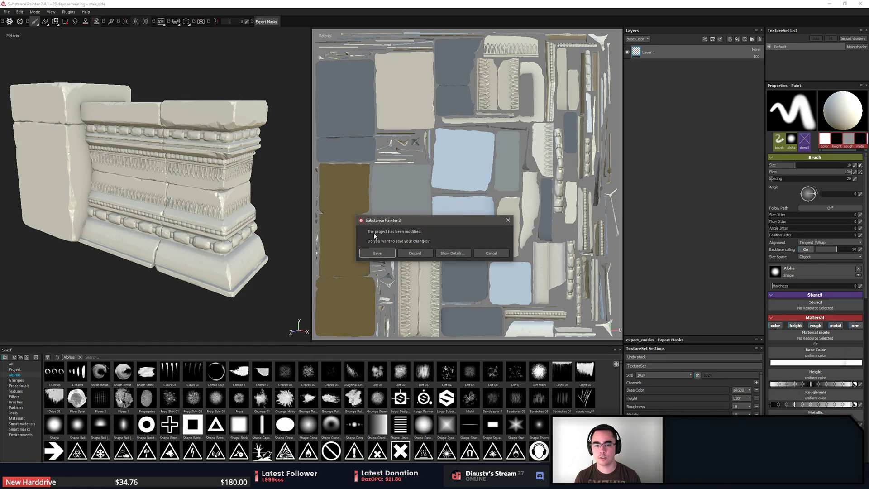
pyautogui.click(414, 253)
pyautogui.click(420, 170)
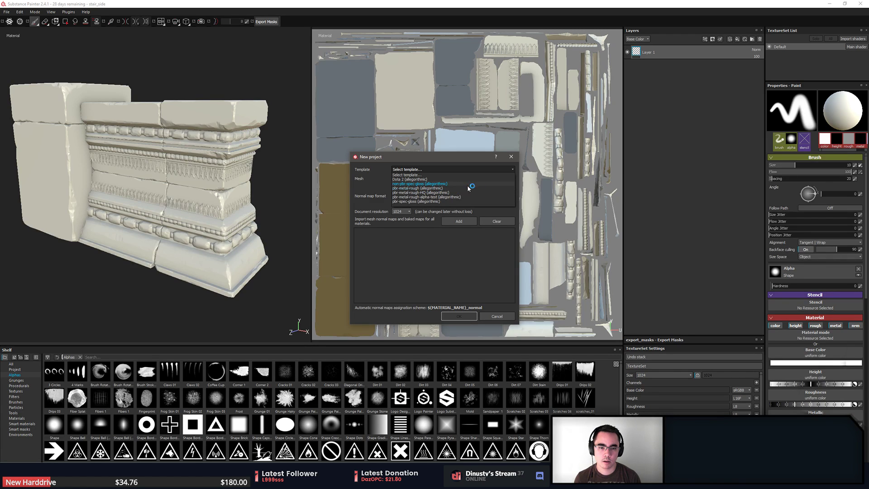
pyautogui.click(435, 265)
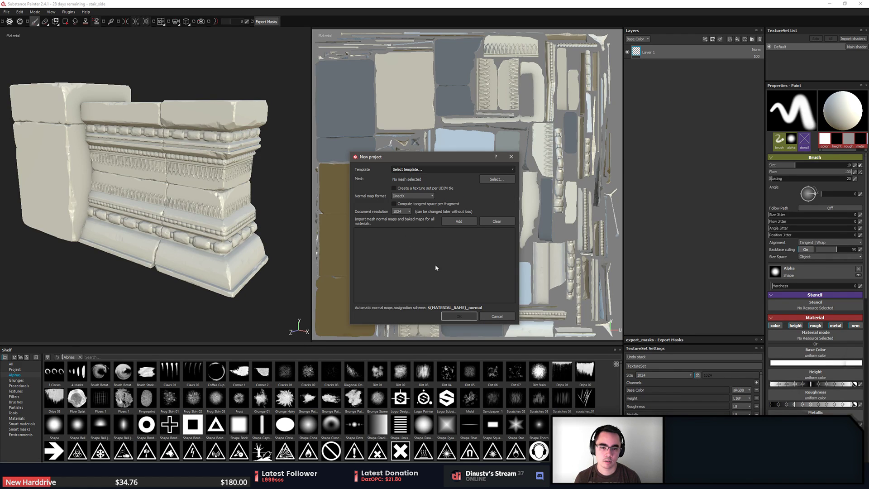
pyautogui.click(497, 180)
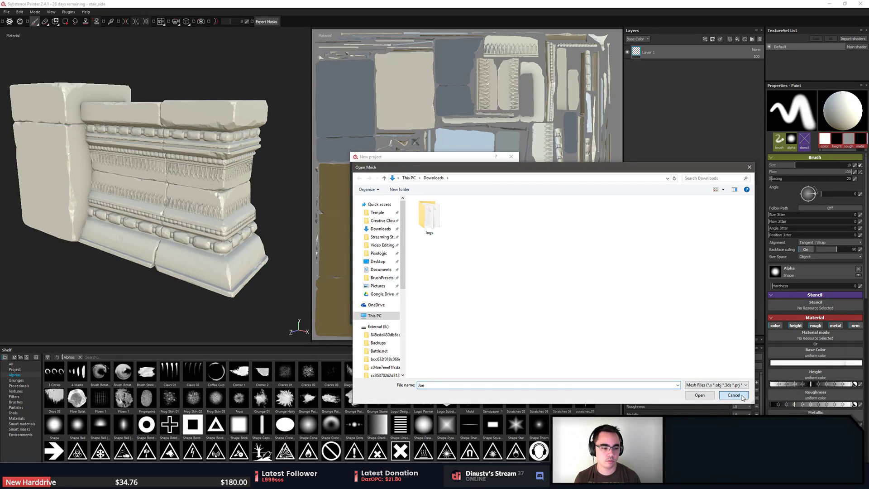
pyautogui.click(741, 397)
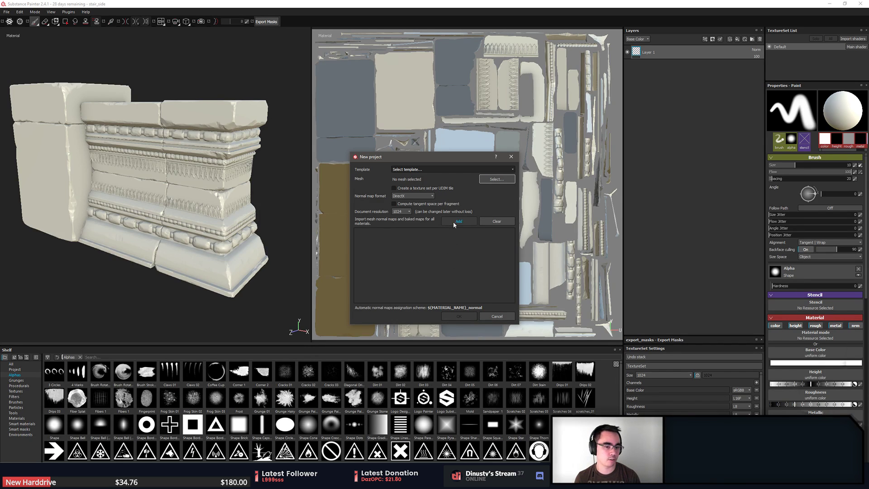
pyautogui.click(495, 317)
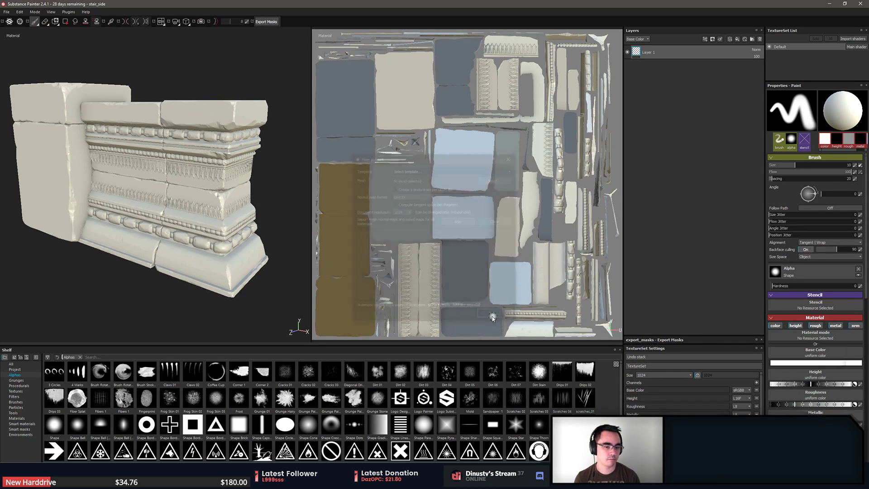
# Enlarge the TextureSet Settings panel upward so its channels and additional baked maps are fully exposed
pyautogui.moveTo(274, 226)
pyautogui.keyDown('alt'); pyautogui.mouseDown()
pyautogui.moveTo(264, 212)
pyautogui.moveTo(272, 224)
pyautogui.mouseUp(); pyautogui.keyUp('alt')
pyautogui.keyDown('alt'); pyautogui.moveTo(274, 227); pyautogui.dragTo(281, 234, button='middle'); pyautogui.keyUp('alt')
pyautogui.keyDown('alt'); pyautogui.moveTo(281, 234); pyautogui.dragTo(250, 234); pyautogui.keyUp('alt')
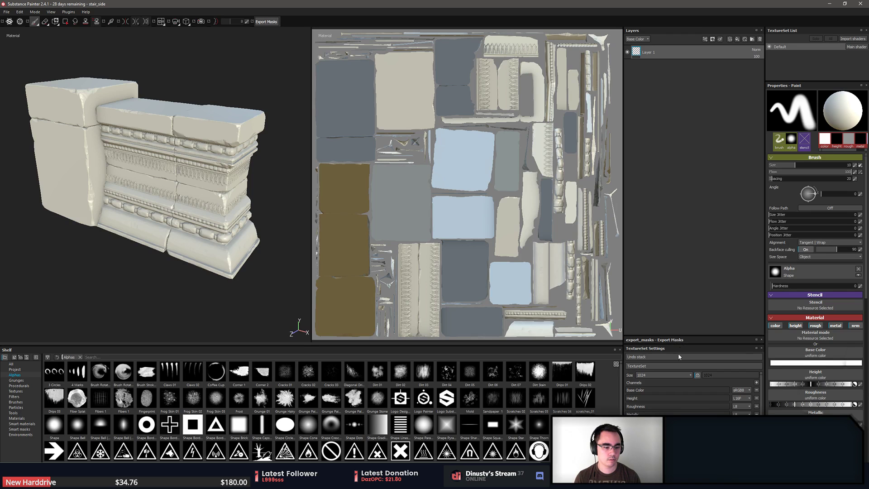
pyautogui.moveTo(669, 340); pyautogui.dragTo(684, 114)
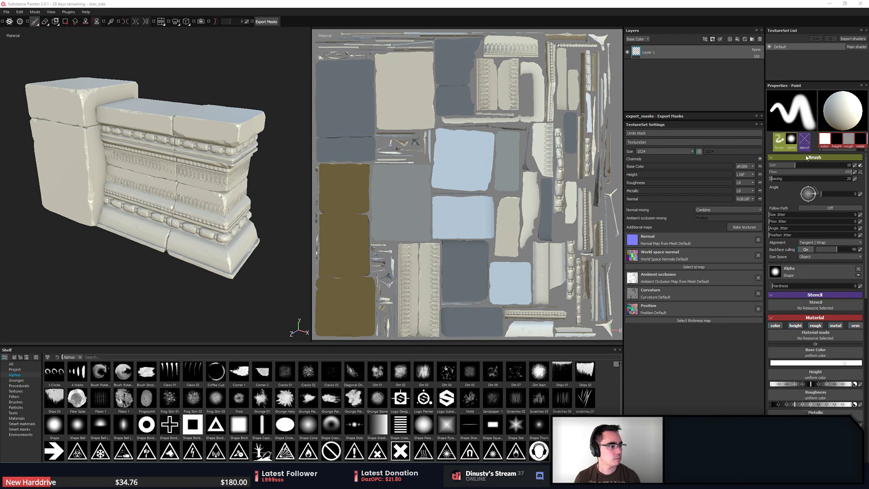
# Rotate the environment lighting around the stair model and examine its surface from several angles
pyautogui.keyDown('alt'); pyautogui.moveTo(276, 140); pyautogui.dragTo(263, 161); pyautogui.keyUp('alt')
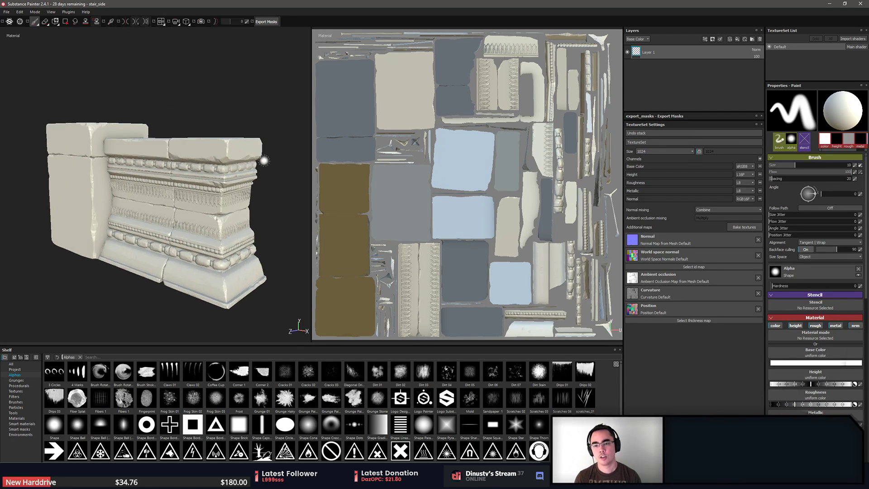
pyautogui.moveTo(47, 52)
pyautogui.keyDown('alt'); pyautogui.mouseDown()
pyautogui.moveTo(113, 135)
pyautogui.moveTo(136, 149)
pyautogui.moveTo(144, 144)
pyautogui.moveTo(148, 171)
pyautogui.mouseUp(); pyautogui.keyUp('alt')
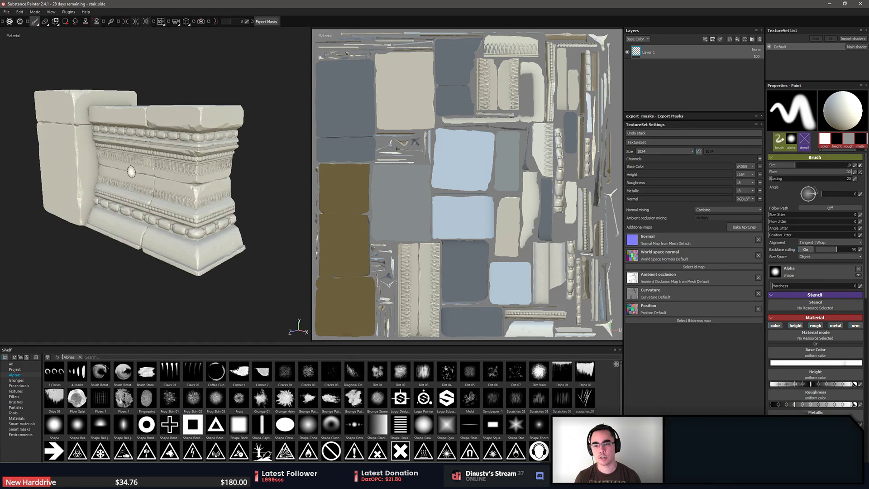
pyautogui.keyDown('shift'); pyautogui.moveTo(160, 187); pyautogui.dragTo(111, 194, button='right'); pyautogui.keyUp('shift')
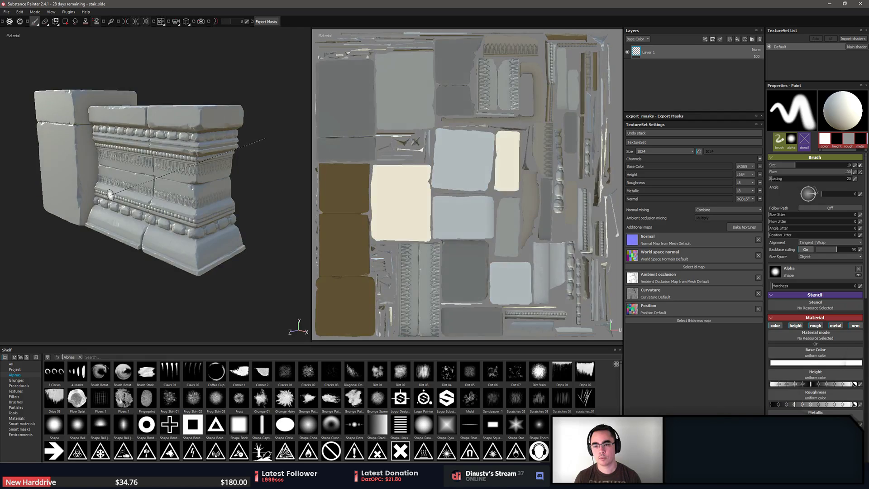
pyautogui.rightClick(189, 183)
pyautogui.rightClick(254, 158)
pyautogui.moveTo(186, 180)
pyautogui.keyDown('shift'); pyautogui.mouseDown(button='right')
pyautogui.moveTo(149, 181)
pyautogui.moveTo(199, 182)
pyautogui.moveTo(154, 182)
pyautogui.moveTo(192, 186)
pyautogui.mouseUp(button='right'); pyautogui.keyUp('shift')
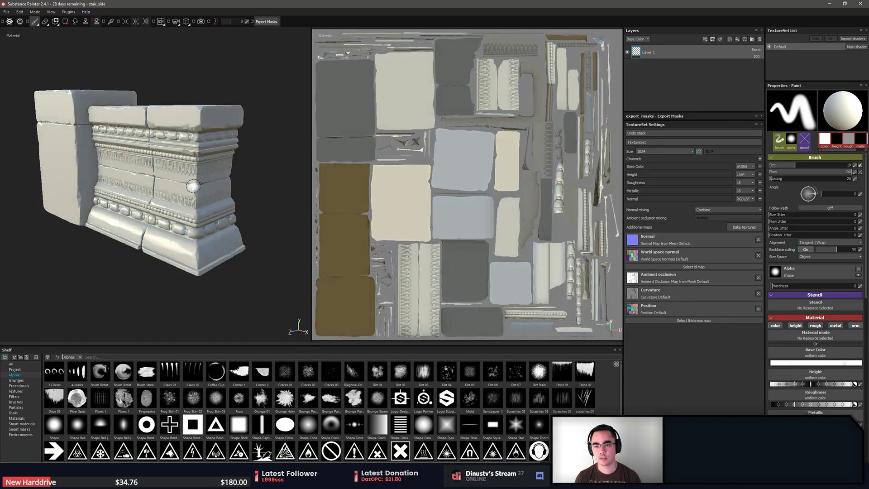
pyautogui.keyDown('alt'); pyautogui.moveTo(192, 186); pyautogui.dragTo(176, 242); pyautogui.keyUp('alt')
pyautogui.keyDown('alt'); pyautogui.moveTo(176, 242); pyautogui.dragTo(193, 235, button='middle'); pyautogui.keyUp('alt')
pyautogui.keyDown('ctrl'); pyautogui.keyDown('alt'); pyautogui.moveTo(192, 235); pyautogui.dragTo(177, 233); pyautogui.keyUp('alt'); pyautogui.keyUp('ctrl')
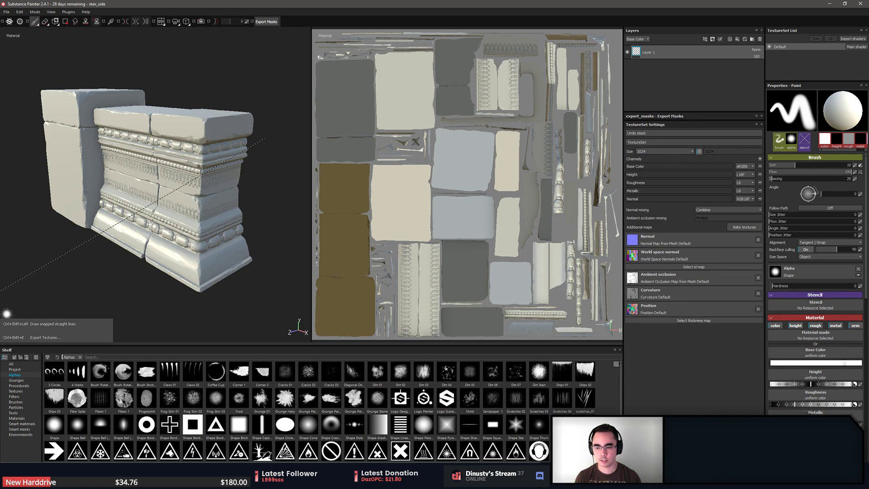
pyautogui.moveTo(259, 303)
pyautogui.keyDown('alt'); pyautogui.mouseDown()
pyautogui.moveTo(219, 315)
pyautogui.moveTo(226, 321)
pyautogui.mouseUp(); pyautogui.keyUp('alt')
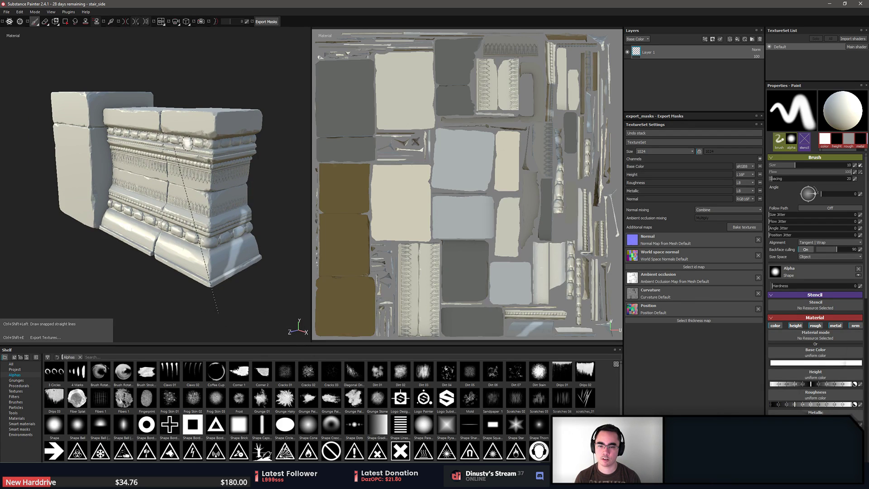
# Delete Layer 1 from the stair model's layer stack
pyautogui.keyDown('alt'); pyautogui.moveTo(281, 277); pyautogui.dragTo(273, 300); pyautogui.keyUp('alt')
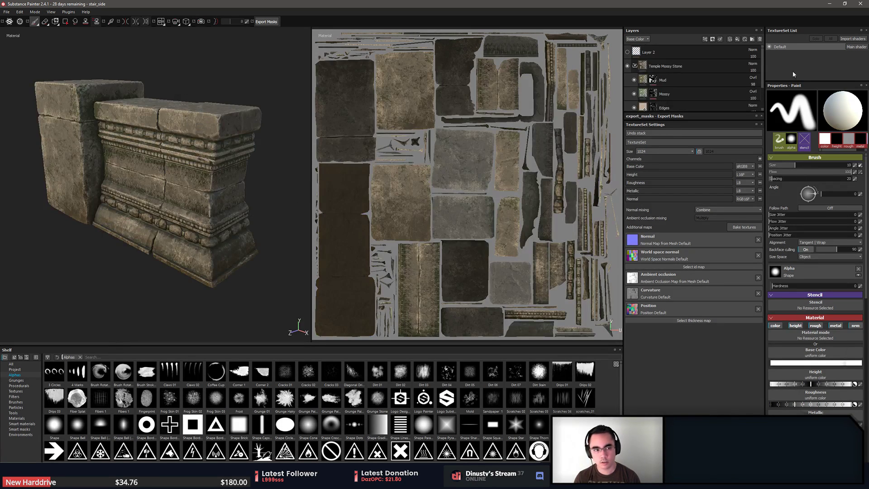
pyautogui.click(687, 64)
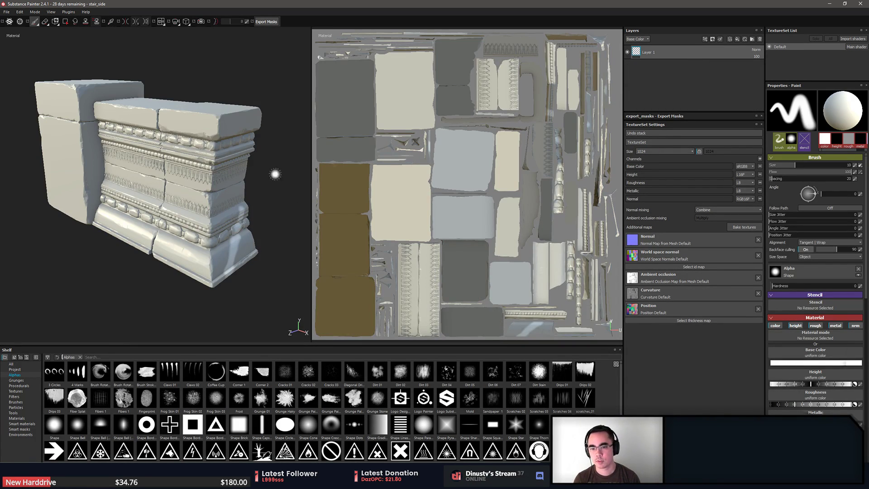
pyautogui.keyDown('alt'); pyautogui.moveTo(260, 214); pyautogui.dragTo(264, 205); pyautogui.keyUp('alt')
pyautogui.press('Delete')
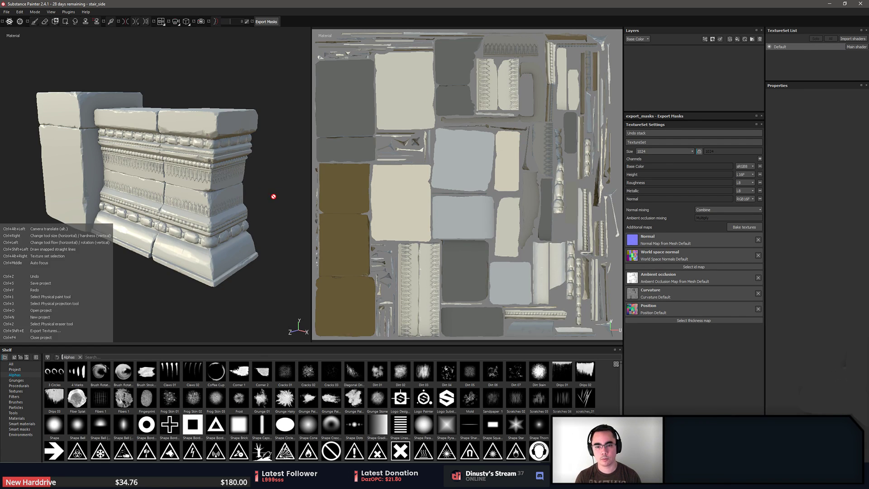
# Rotate the environment lighting on the bare stair model and undo the deletion of Layer 1
pyautogui.keyDown('alt'); pyautogui.moveTo(267, 182); pyautogui.dragTo(278, 185); pyautogui.keyUp('alt')
pyautogui.moveTo(166, 195)
pyautogui.keyDown('shift'); pyautogui.mouseDown(button='right')
pyautogui.moveTo(336, 206)
pyautogui.moveTo(293, 208)
pyautogui.moveTo(290, 220)
pyautogui.mouseUp(button='right'); pyautogui.keyUp('shift')
pyautogui.hotkey('ctrl', 'z')
pyautogui.keyDown('alt'); pyautogui.moveTo(295, 240); pyautogui.dragTo(261, 231); pyautogui.keyUp('alt')
pyautogui.keyDown('alt'); pyautogui.moveTo(281, 243); pyautogui.dragTo(261, 262); pyautogui.keyUp('alt')
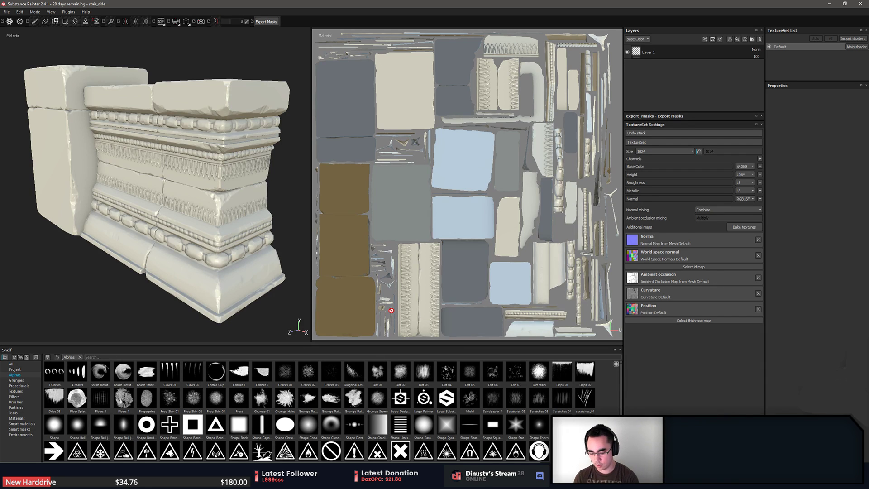
# Search the shelf's Alphas category for "normal" and clear the search
pyautogui.write('normal')
pyautogui.press('BackSpace')
pyautogui.press('BackSpace')
pyautogui.press('BackSpace')
pyautogui.press('BackSpace')
pyautogui.press('BackSpace')
pyautogui.press('BackSpace')
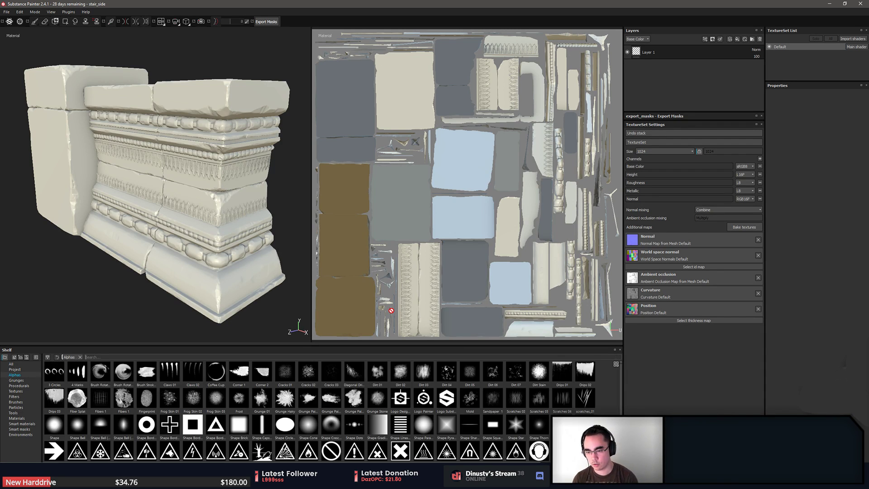
# Search all shelf resources for "normal", trying the term "bak" in between, to locate the model's baked normal map
pyautogui.click(10, 364)
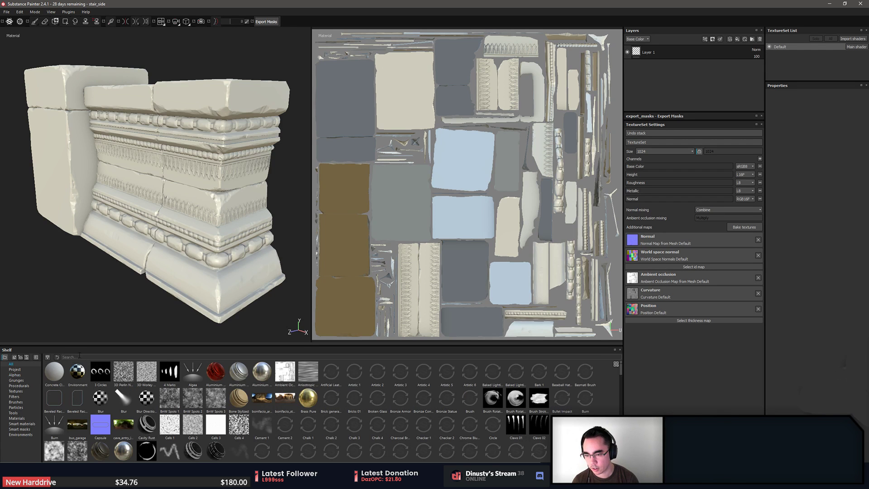
pyautogui.write('normal')
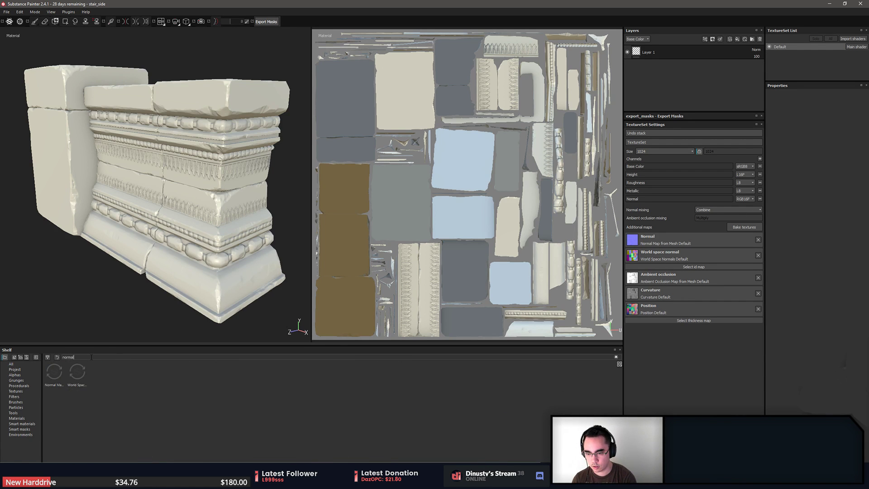
pyautogui.press('BackSpace')
pyautogui.press('BackSpace')
pyautogui.press('BackSpace')
pyautogui.write('bak')
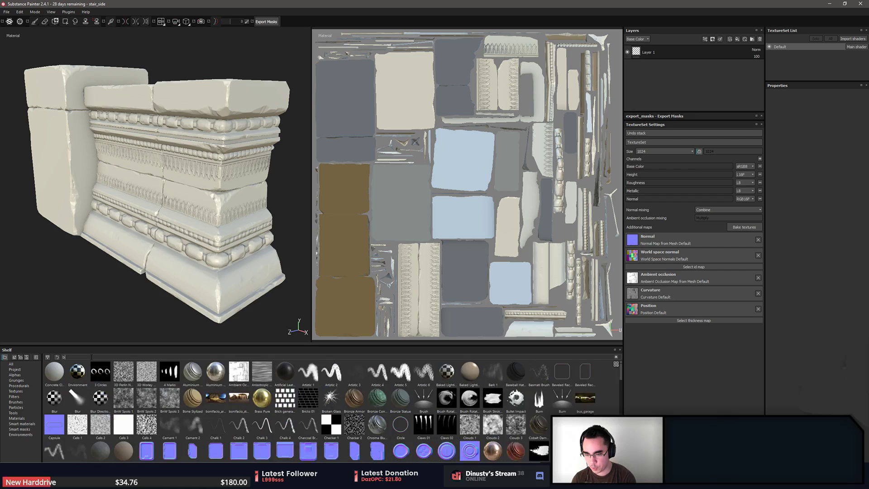
pyautogui.press('BackSpace')
pyautogui.press('BackSpace')
pyautogui.press('BackSpace')
pyautogui.write('normal')
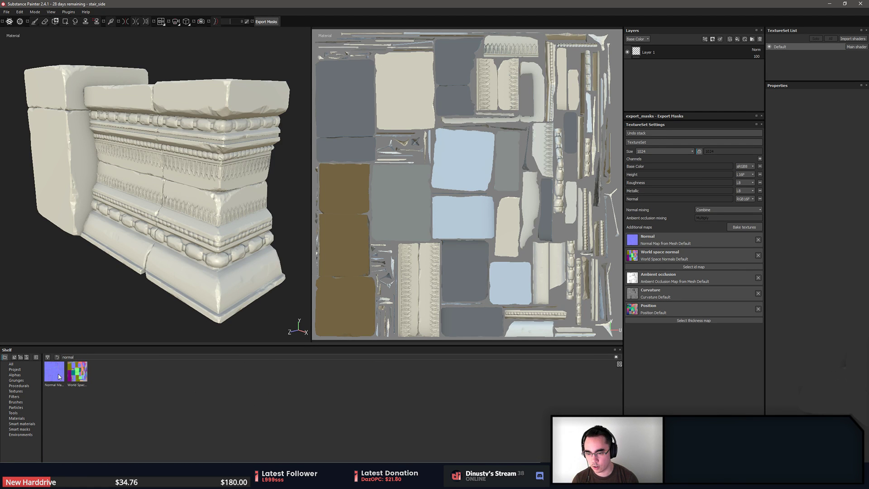
pyautogui.moveTo(556, 185); pyautogui.dragTo(376, 165)
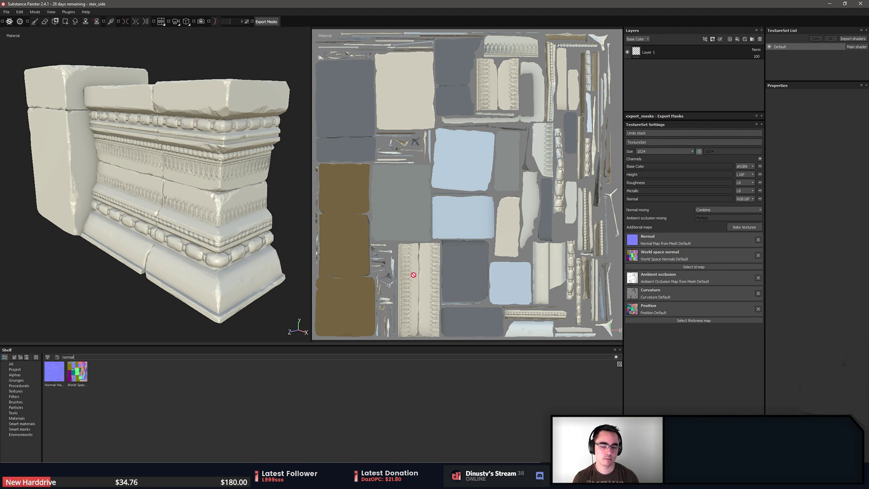
# Clear the shelf search and browse the textures, materials, smart materials, smart masks and environments categories
pyautogui.click(615, 356)
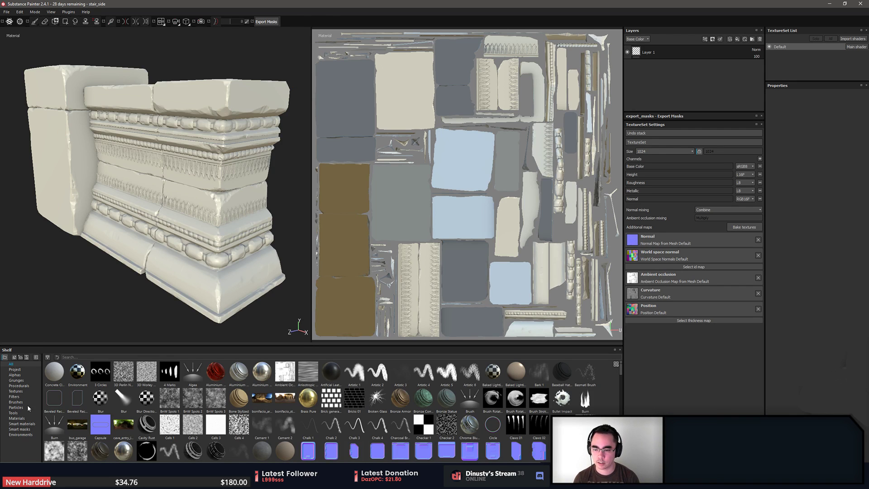
pyautogui.click(15, 391)
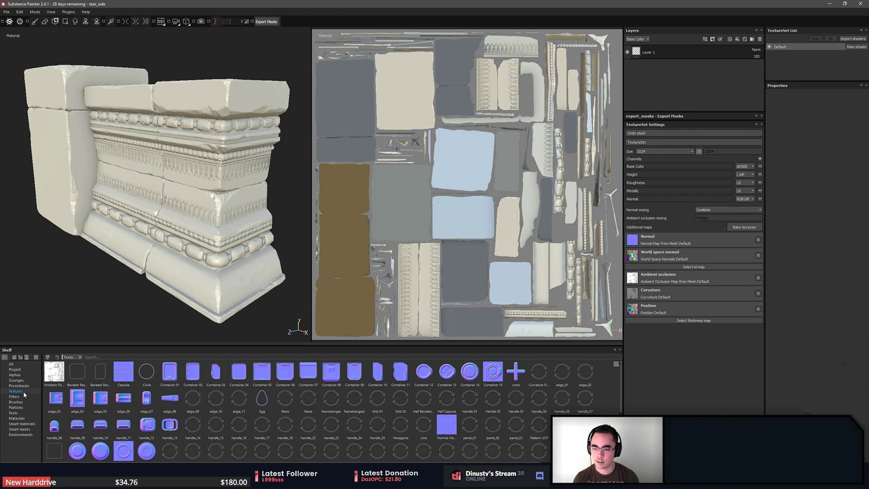
pyautogui.click(22, 418)
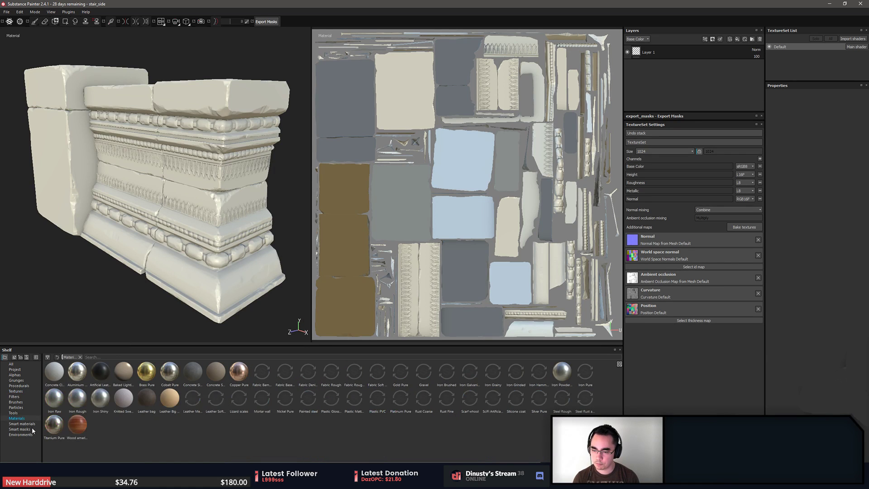
pyautogui.click(25, 423)
pyautogui.click(25, 429)
pyautogui.click(20, 434)
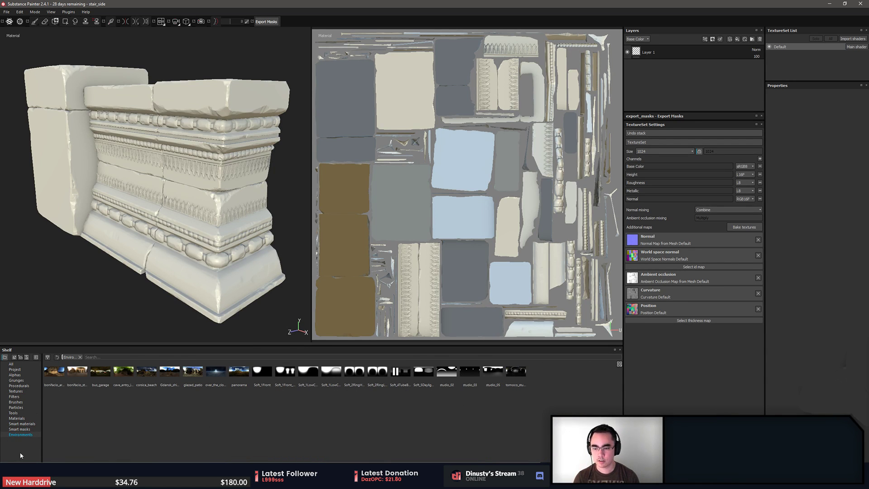
# Apply the cave_entry_in_the_forest environment map to the 3D scene
pyautogui.moveTo(58, 376); pyautogui.dragTo(65, 288)
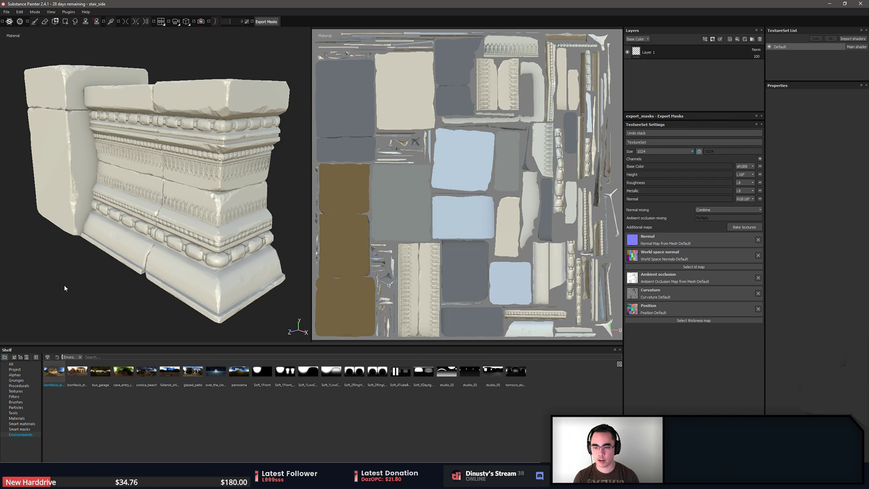
pyautogui.moveTo(78, 246); pyautogui.dragTo(152, 313)
pyautogui.moveTo(113, 378); pyautogui.dragTo(111, 293)
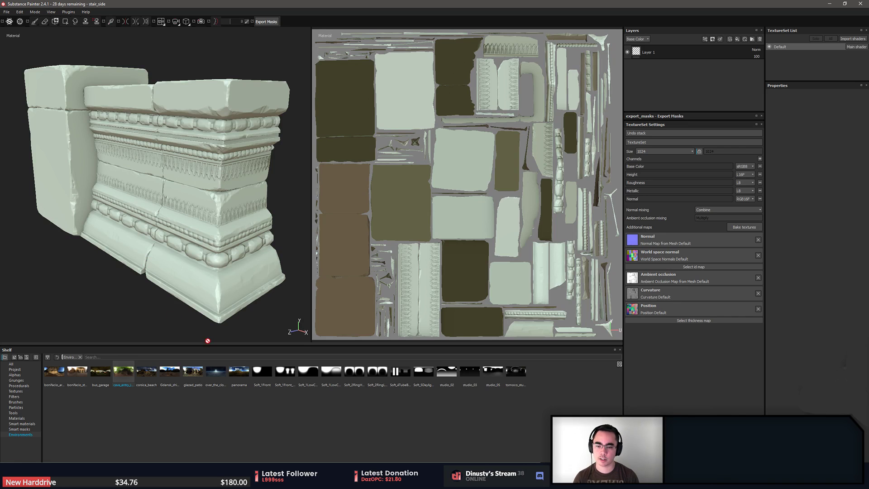
# Set the environment opacity to 90 and the environment blur to 1, and check the forest backdrop behind the model
pyautogui.click(692, 457)
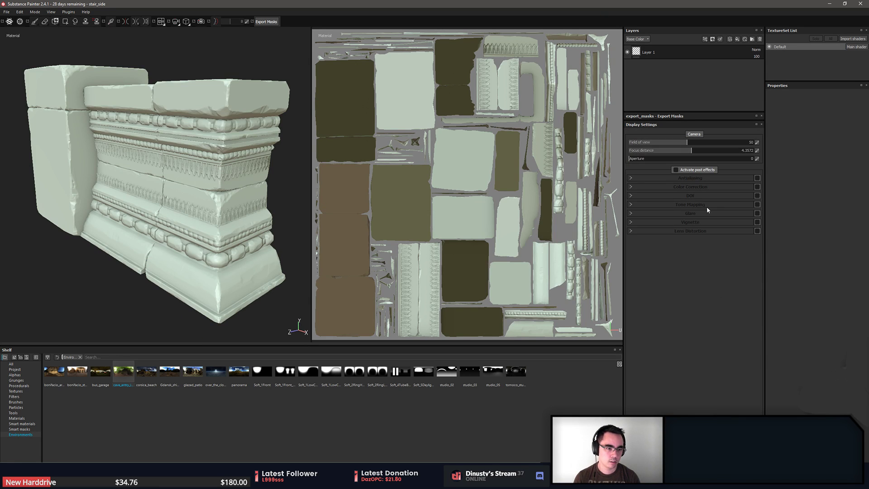
pyautogui.click(735, 457)
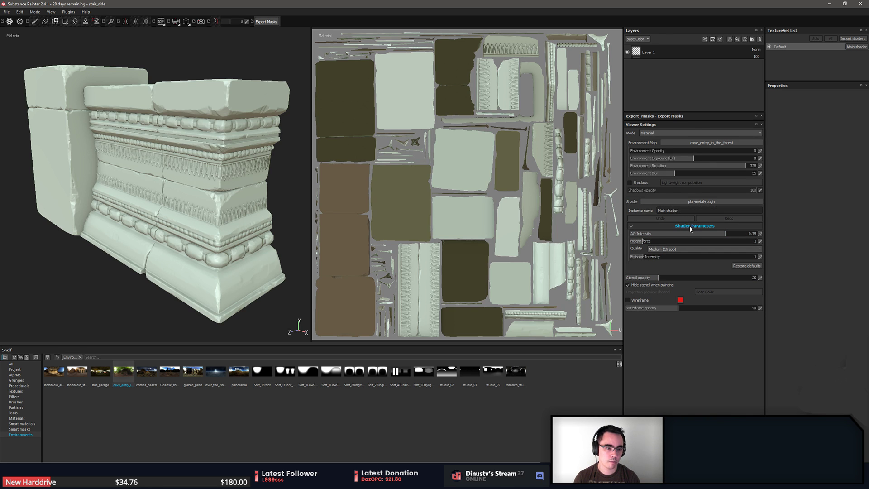
pyautogui.click(692, 457)
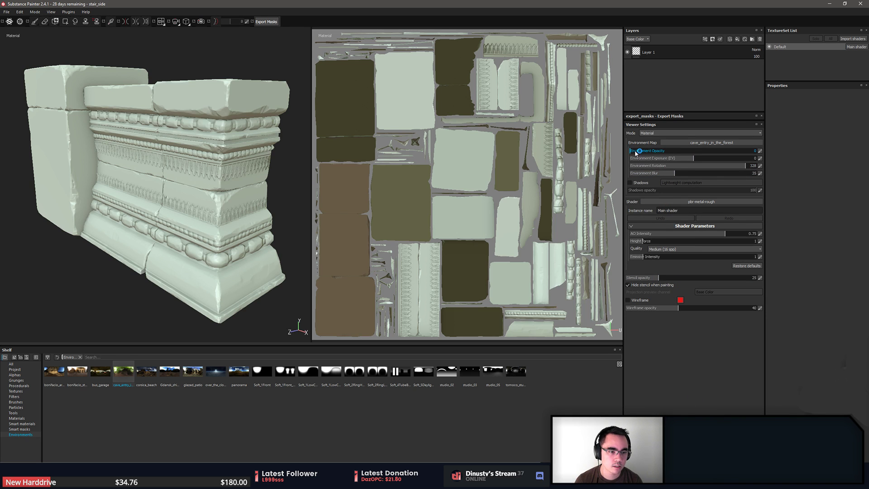
pyautogui.moveTo(635, 153); pyautogui.dragTo(743, 151)
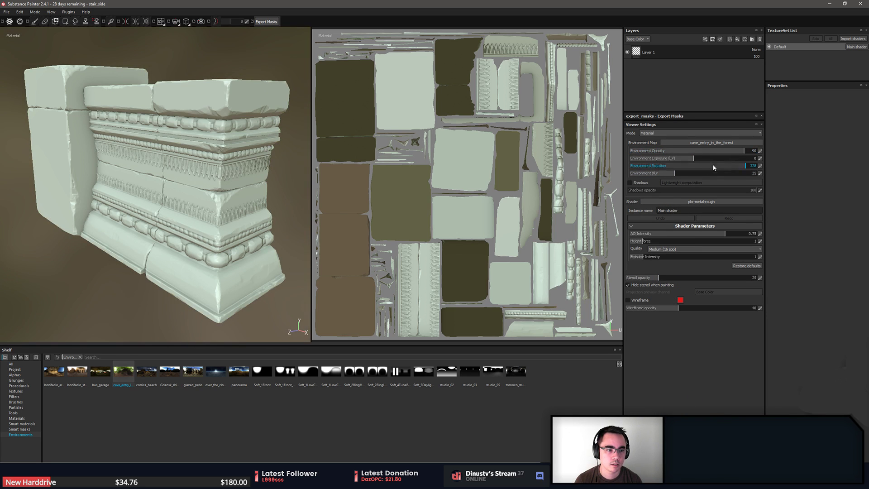
pyautogui.moveTo(674, 174); pyautogui.dragTo(629, 173)
pyautogui.keyDown('alt'); pyautogui.moveTo(236, 196); pyautogui.dragTo(126, 207); pyautogui.keyUp('alt')
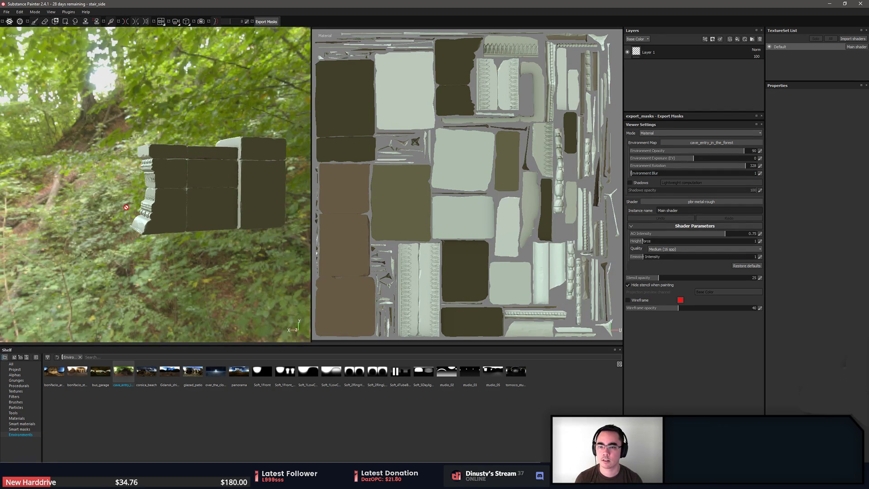
# Rotate the forest environment lighting and examine the model's carved front face up close
pyautogui.moveTo(141, 209)
pyautogui.keyDown('shift'); pyautogui.mouseDown(button='right')
pyautogui.moveTo(18, 209)
pyautogui.moveTo(135, 210)
pyautogui.mouseUp(button='right'); pyautogui.keyUp('shift')
pyautogui.keyDown('alt'); pyautogui.moveTo(136, 210); pyautogui.dragTo(187, 254); pyautogui.keyUp('alt')
pyautogui.keyDown('alt'); pyautogui.moveTo(223, 255); pyautogui.dragTo(242, 259, button='right'); pyautogui.keyUp('alt')
pyautogui.keyDown('alt'); pyautogui.moveTo(243, 260); pyautogui.dragTo(262, 275); pyautogui.keyUp('alt')
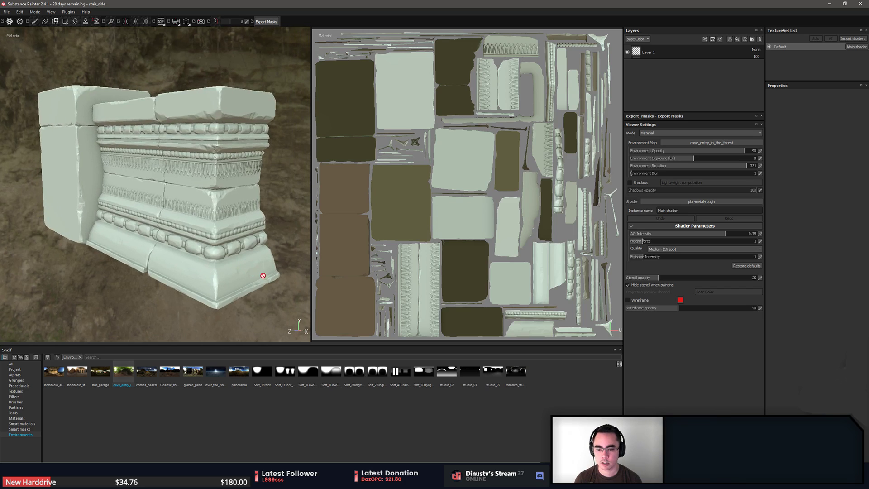
# Try the panorama environment map, settle on glazed_patio instead, and set the environment rotation to 256
pyautogui.moveTo(233, 378); pyautogui.dragTo(147, 320)
pyautogui.moveTo(192, 371); pyautogui.dragTo(118, 325)
pyautogui.keyDown('shift'); pyautogui.moveTo(118, 325); pyautogui.dragTo(95, 318, button='right'); pyautogui.keyUp('shift')
pyautogui.keyDown('alt'); pyautogui.moveTo(95, 318); pyautogui.dragTo(125, 330); pyautogui.keyUp('alt')
pyautogui.keyDown('alt'); pyautogui.moveTo(125, 329); pyautogui.dragTo(125, 321, button='middle'); pyautogui.keyUp('alt')
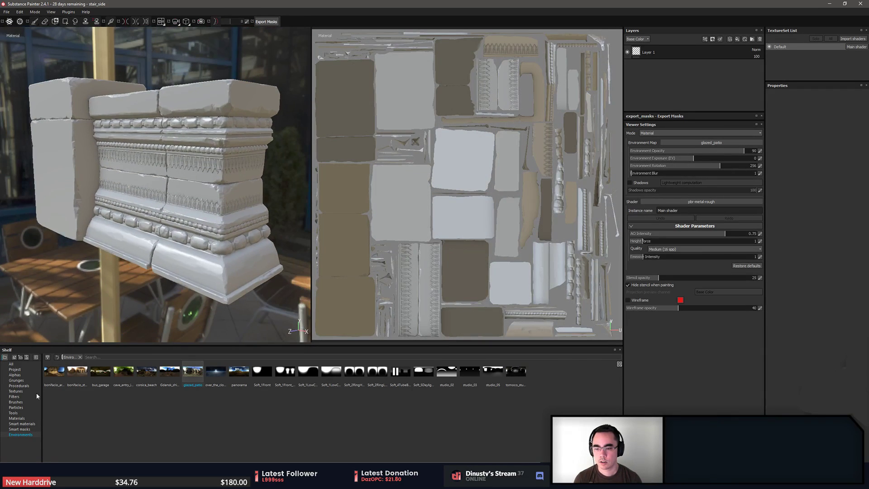
# Enlarge the layer stack area and rename Layer 1 to Stone
pyautogui.click(19, 365)
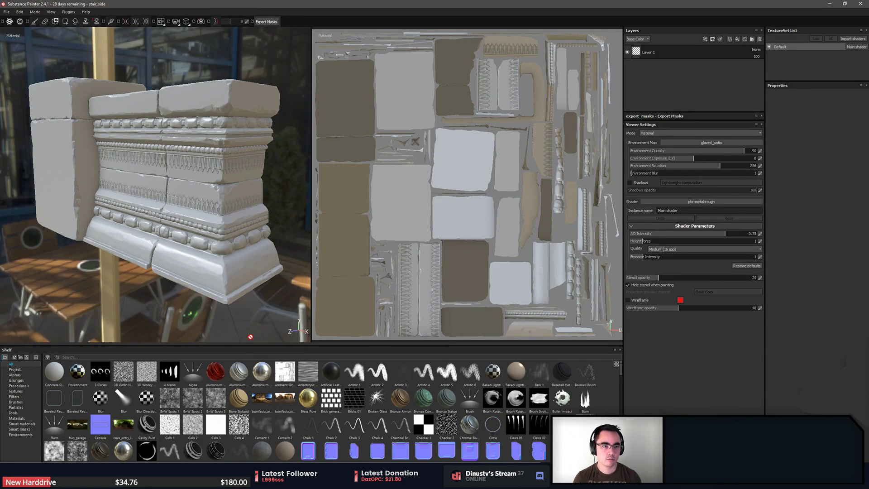
pyautogui.moveTo(703, 113); pyautogui.dragTo(701, 252)
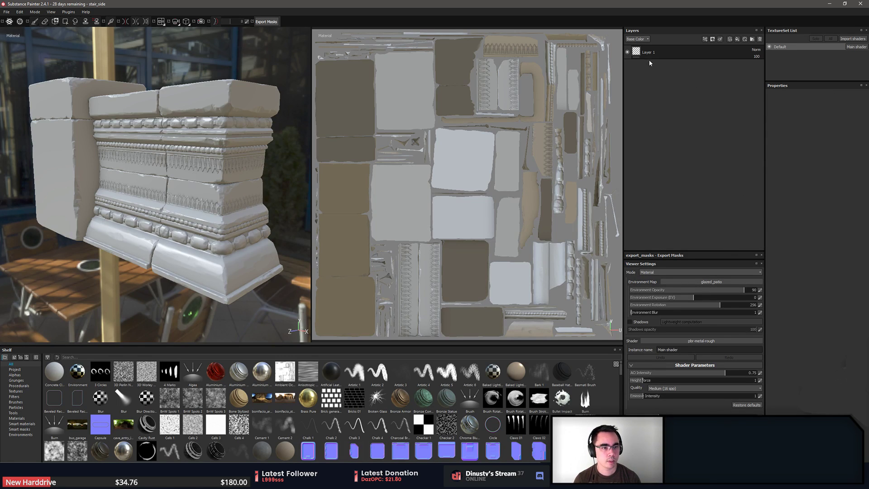
pyautogui.press('1')
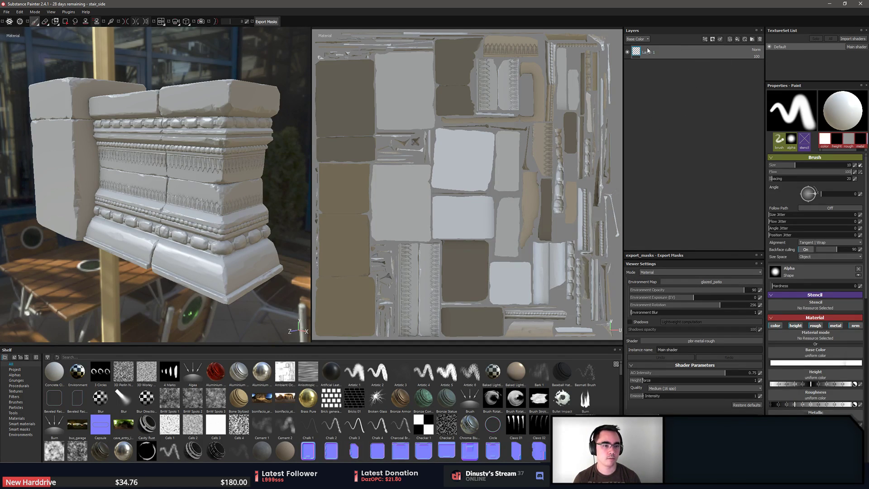
pyautogui.doubleClick(648, 53)
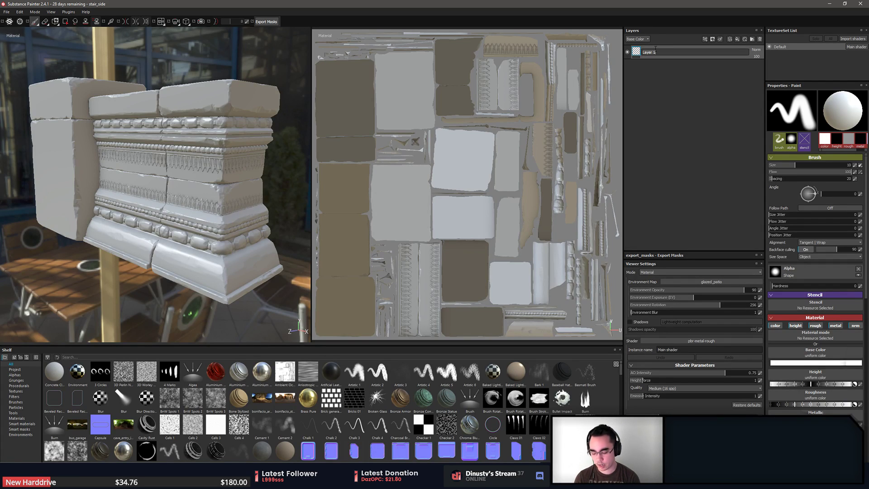
pyautogui.write('Stone')
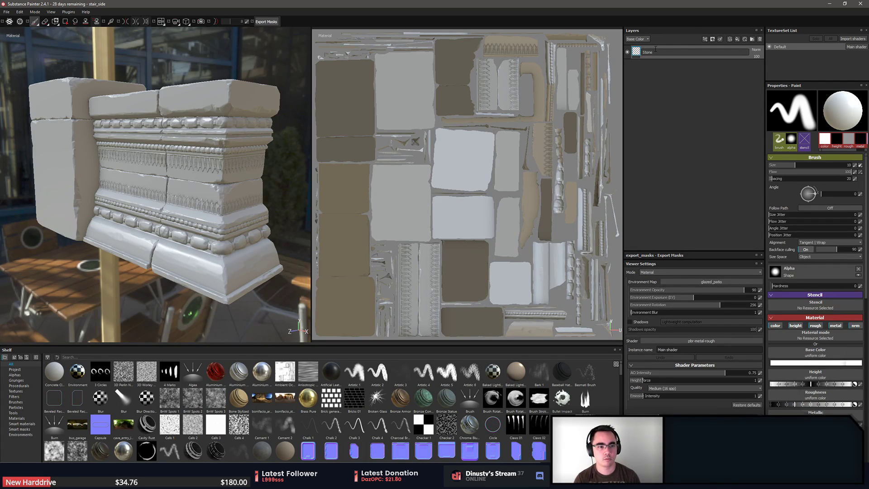
pyautogui.press('Return')
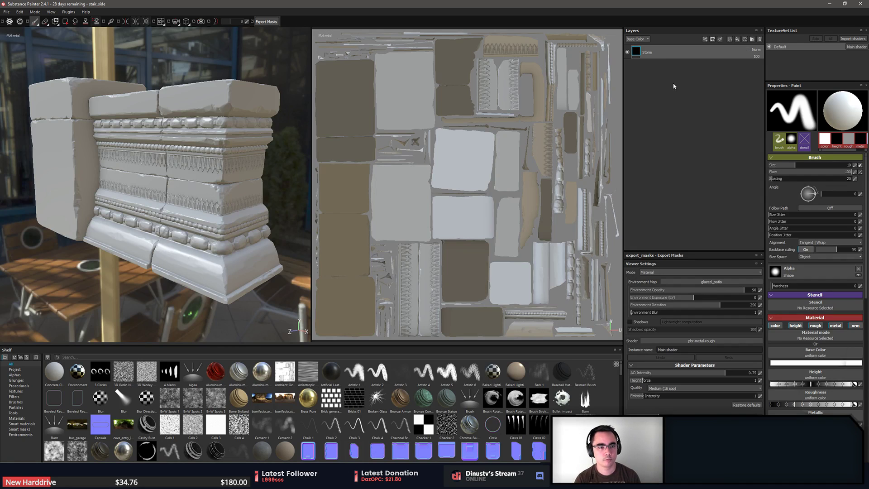
# Browse the shelf's project resources, brushes and materials
pyautogui.click(11, 369)
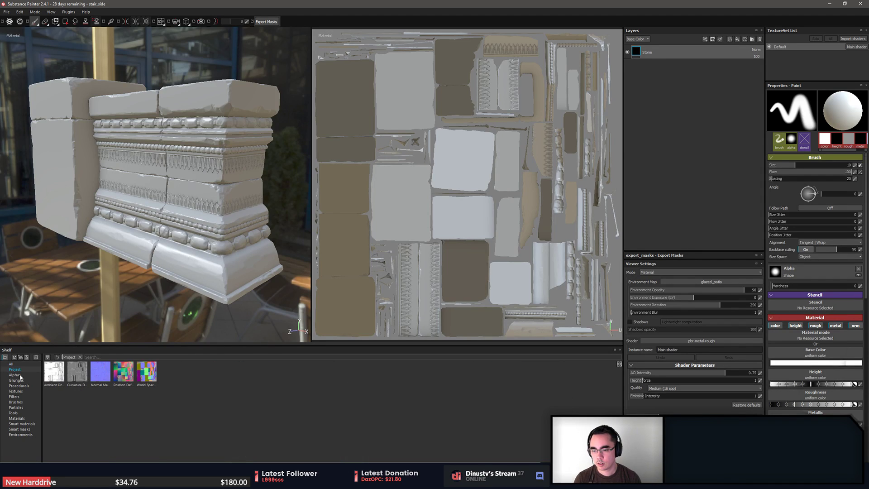
pyautogui.click(23, 375)
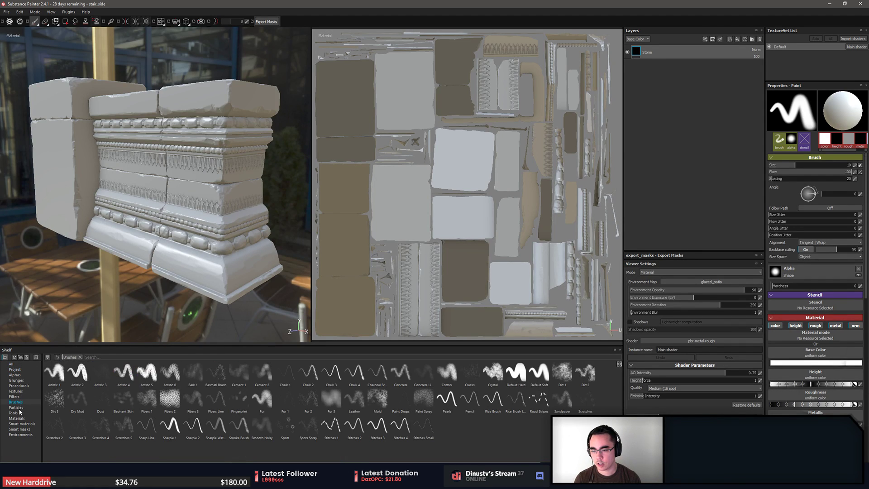
pyautogui.click(18, 418)
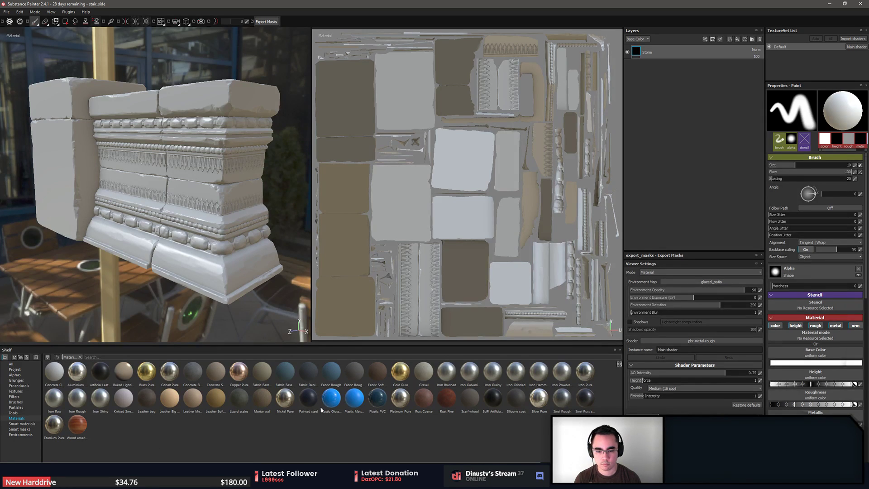
# Rename the Stone layer to Rust and add two paint layers above it
pyautogui.doubleClick(646, 53)
pyautogui.write('Rust')
pyautogui.press('Return')
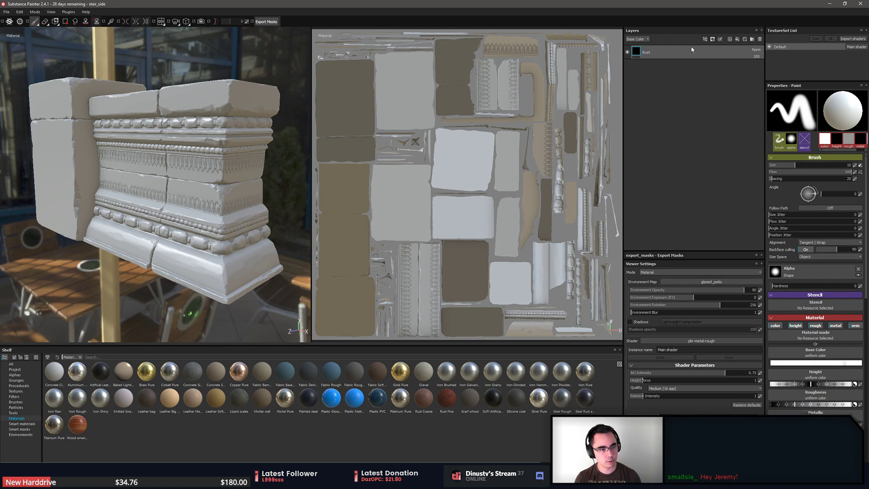
pyautogui.click(730, 40)
pyautogui.click(730, 41)
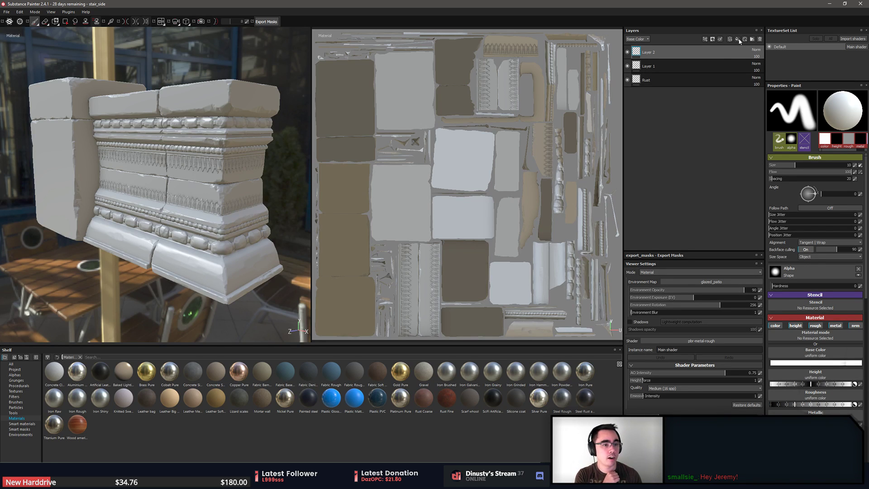
# Replace the paint layers with a single fill layer and assign the Rust Fine material to it
pyautogui.click(737, 39)
pyautogui.click(693, 53)
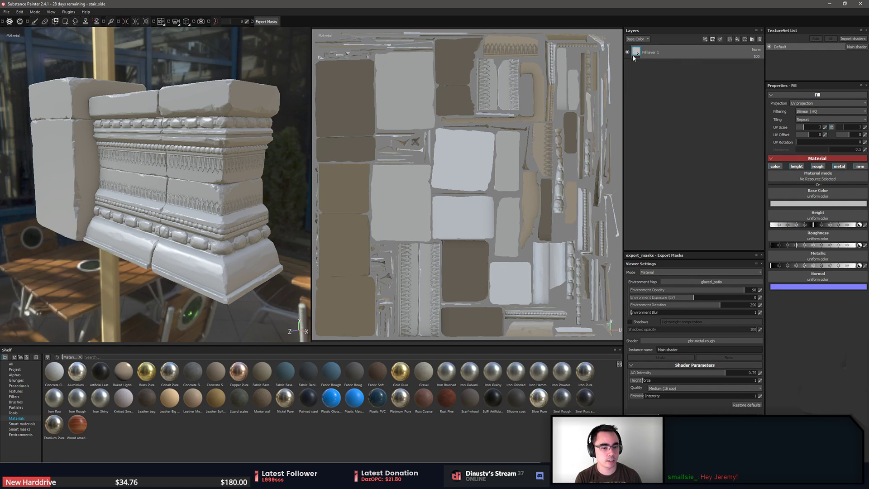
pyautogui.click(447, 394)
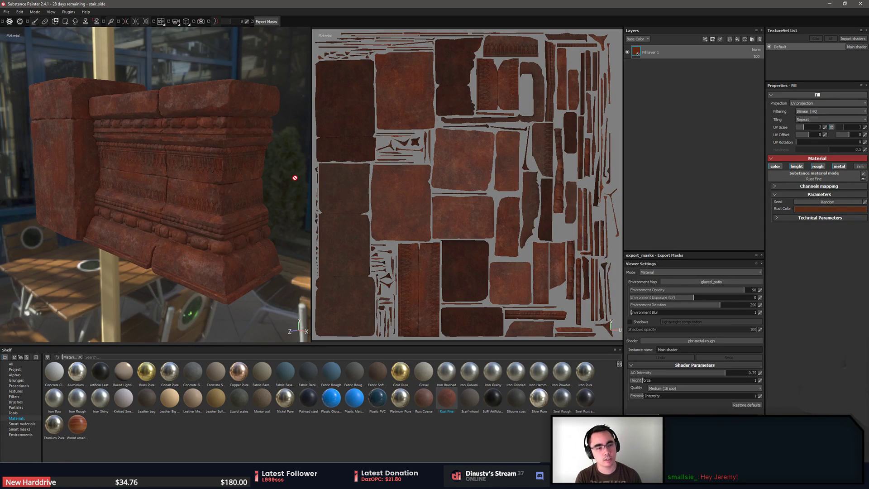
pyautogui.keyDown('alt'); pyautogui.moveTo(193, 255); pyautogui.dragTo(172, 231); pyautogui.keyUp('alt')
pyautogui.scroll(3, 232, 251)
# Rename the fill layer to Rust
pyautogui.doubleClick(649, 53)
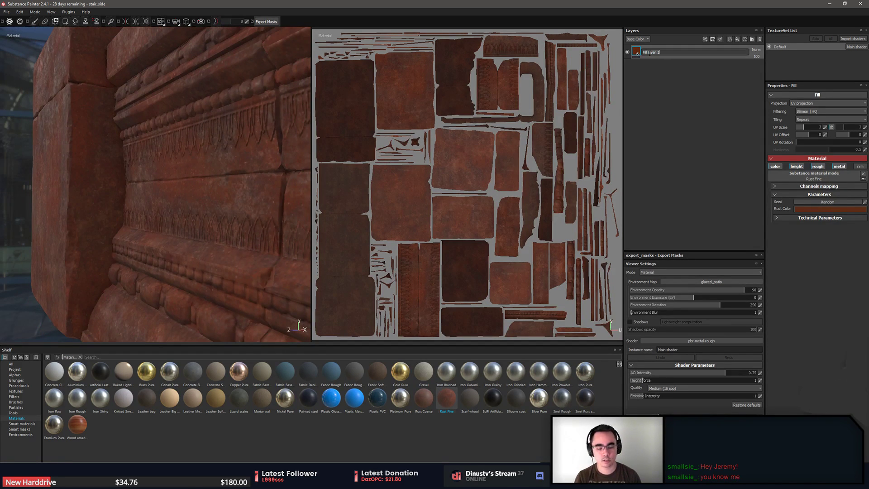
pyautogui.write('Rust')
pyautogui.press('Return')
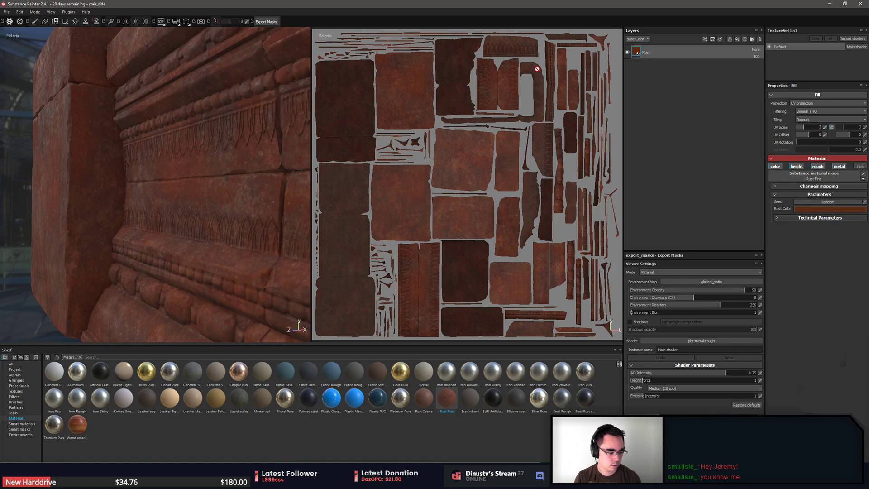
# Examine the rust material on the carved front and side while rotating the environment lighting
pyautogui.keyDown('alt'); pyautogui.moveTo(280, 186); pyautogui.dragTo(148, 214); pyautogui.keyUp('alt')
pyautogui.keyDown('shift'); pyautogui.moveTo(147, 214); pyautogui.dragTo(248, 223, button='right'); pyautogui.keyUp('shift')
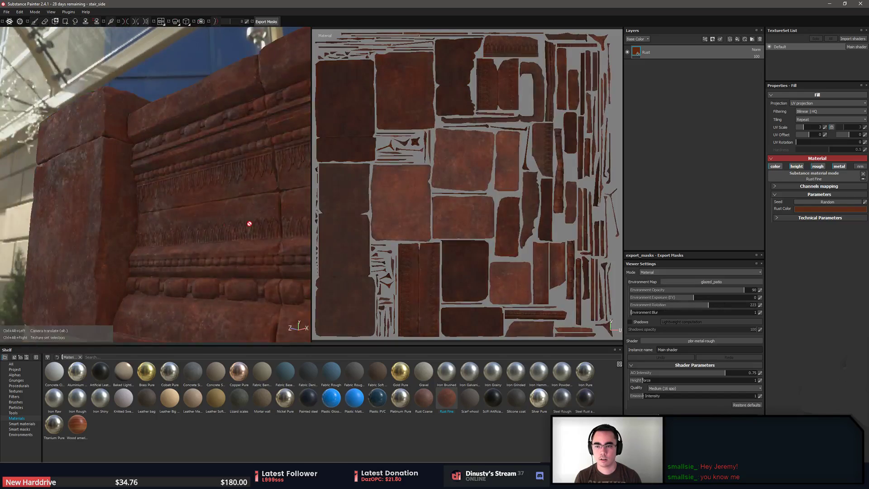
pyautogui.keyDown('alt'); pyautogui.moveTo(249, 223); pyautogui.dragTo(143, 234, button='middle'); pyautogui.keyUp('alt')
pyautogui.keyDown('alt'); pyautogui.moveTo(142, 234); pyautogui.dragTo(106, 233); pyautogui.keyUp('alt')
pyautogui.keyDown('shift'); pyautogui.moveTo(106, 233); pyautogui.dragTo(144, 245, button='right'); pyautogui.keyUp('shift')
pyautogui.keyDown('alt'); pyautogui.moveTo(144, 244); pyautogui.dragTo(163, 240); pyautogui.keyUp('alt')
pyautogui.moveTo(162, 240)
pyautogui.keyDown('shift'); pyautogui.mouseDown(button='right')
pyautogui.moveTo(169, 248)
pyautogui.moveTo(145, 247)
pyautogui.moveTo(164, 251)
pyautogui.moveTo(162, 231)
pyautogui.mouseUp(button='right'); pyautogui.keyUp('shift')
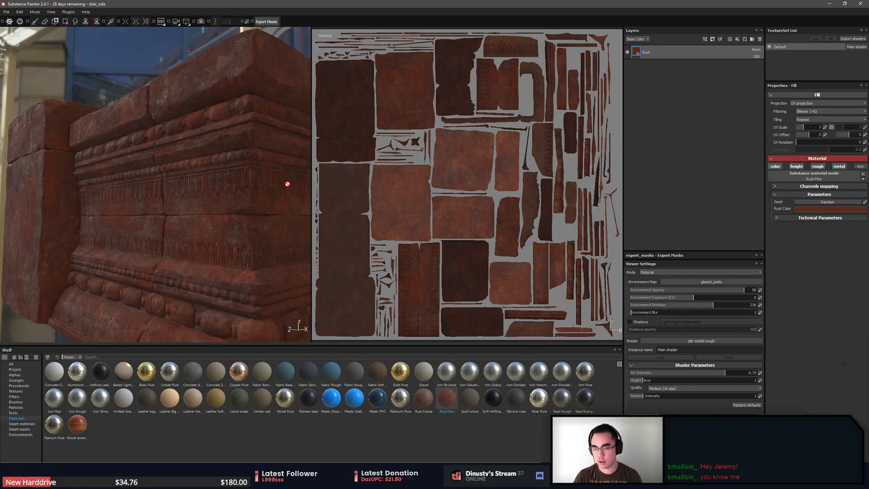
# Switch between the 3D-only, 2D-only and split viewport layouts, ending with only the 3D view
pyautogui.press('F2')
pyautogui.press('F3')
pyautogui.press('F2')
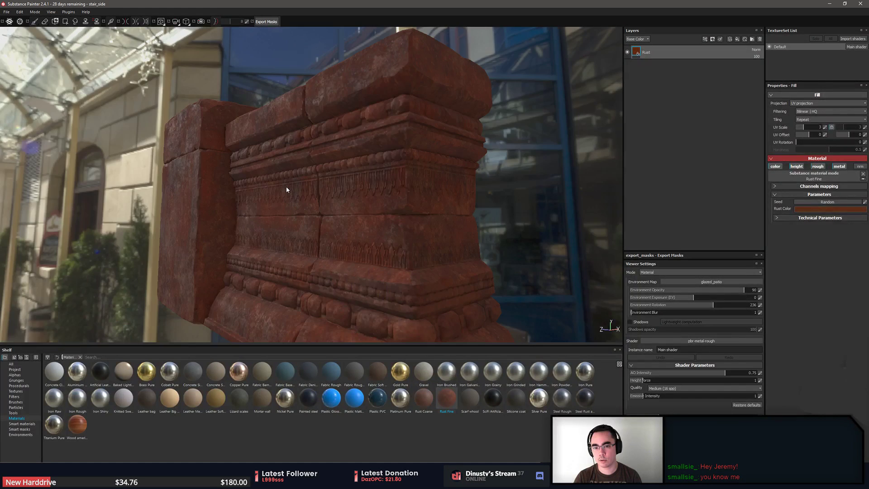
pyautogui.press('F1')
pyautogui.press('F2')
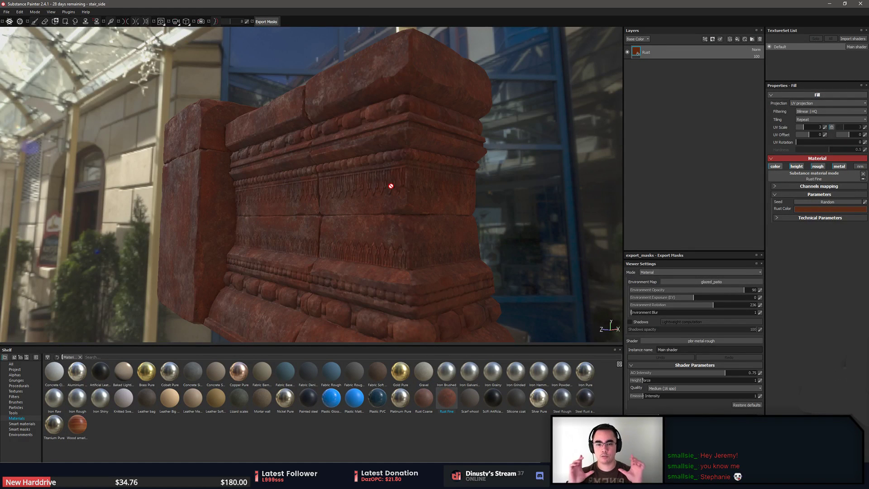
# Inspect the rusted surface around the lower mouldings and base in the full 3D view
pyautogui.keyDown('alt'); pyautogui.moveTo(351, 182); pyautogui.dragTo(347, 219); pyautogui.keyUp('alt')
pyautogui.moveTo(348, 219)
pyautogui.keyDown('shift'); pyautogui.mouseDown(button='right')
pyautogui.moveTo(404, 222)
pyautogui.moveTo(353, 221)
pyautogui.mouseUp(button='right'); pyautogui.keyUp('shift')
pyautogui.keyDown('alt'); pyautogui.moveTo(408, 222); pyautogui.dragTo(339, 209); pyautogui.keyUp('alt')
pyautogui.keyDown('alt'); pyautogui.moveTo(340, 210); pyautogui.dragTo(576, 271, button='right'); pyautogui.keyUp('alt')
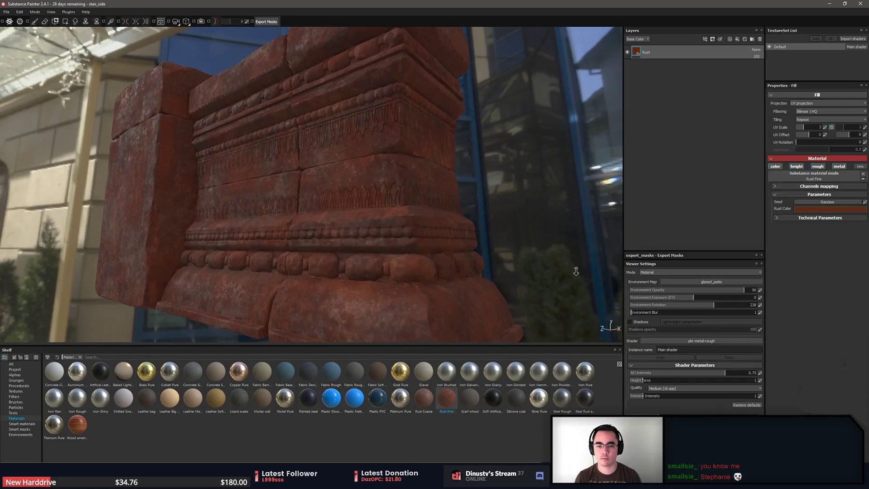
pyautogui.keyDown('alt'); pyautogui.moveTo(575, 270); pyautogui.dragTo(440, 235); pyautogui.keyUp('alt')
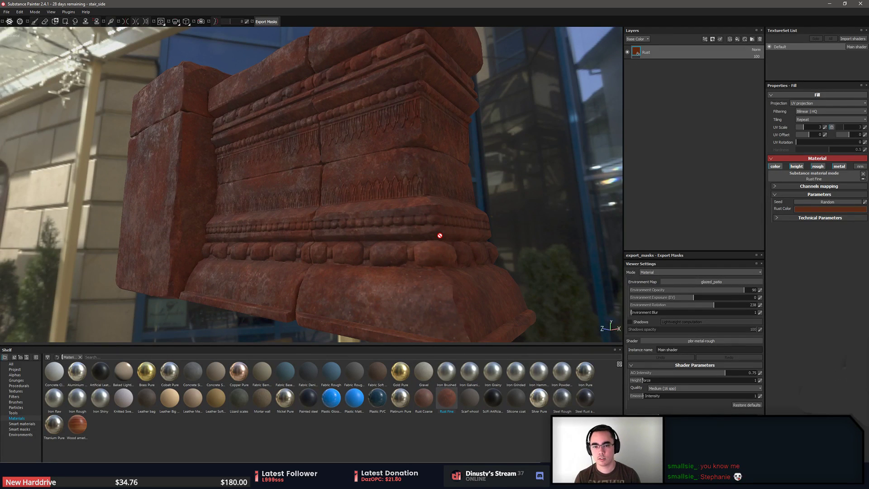
# Review the Rust layer's Height and Roughness channels in the layer stack and return to Base Color
pyautogui.click(640, 40)
pyautogui.click(674, 91)
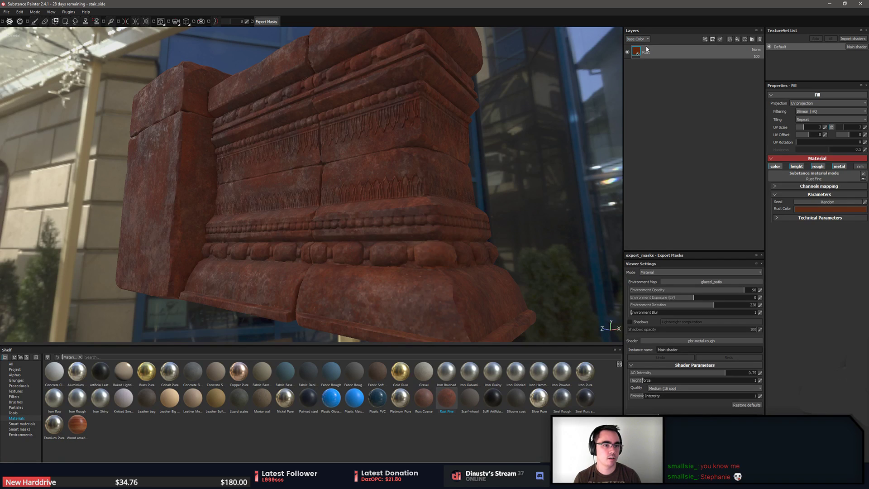
pyautogui.moveTo(638, 51)
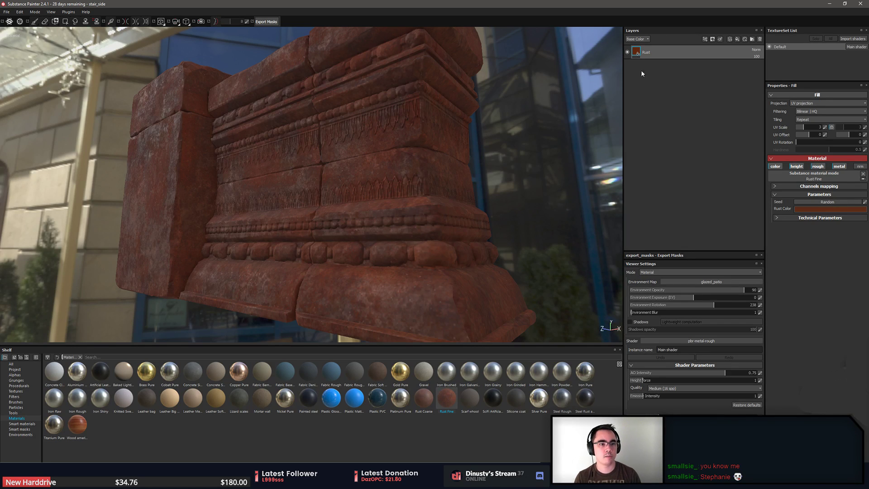
pyautogui.click(637, 39)
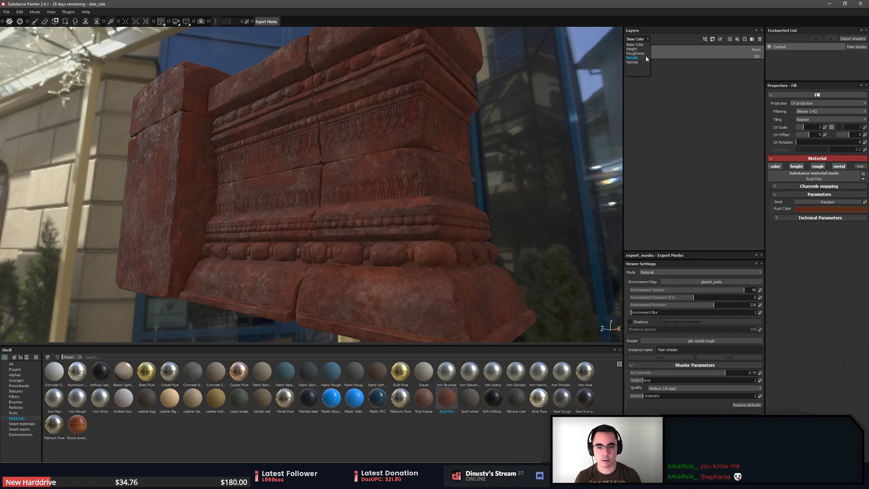
pyautogui.click(638, 49)
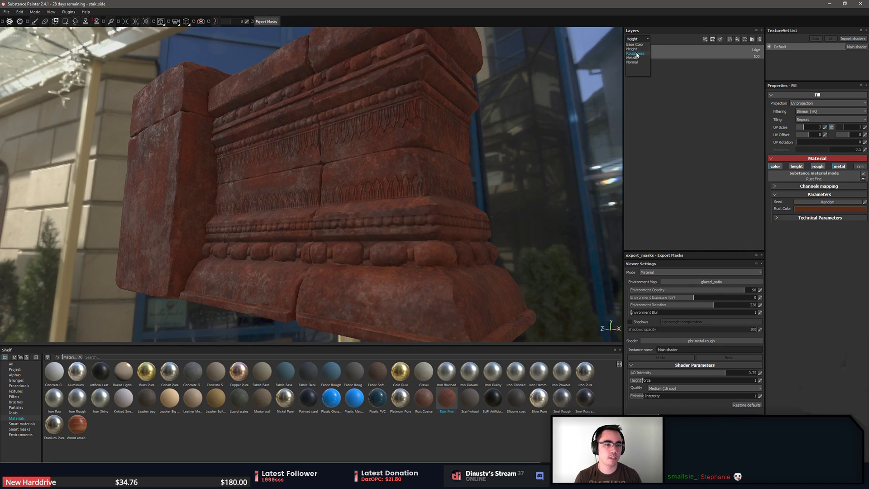
pyautogui.click(636, 53)
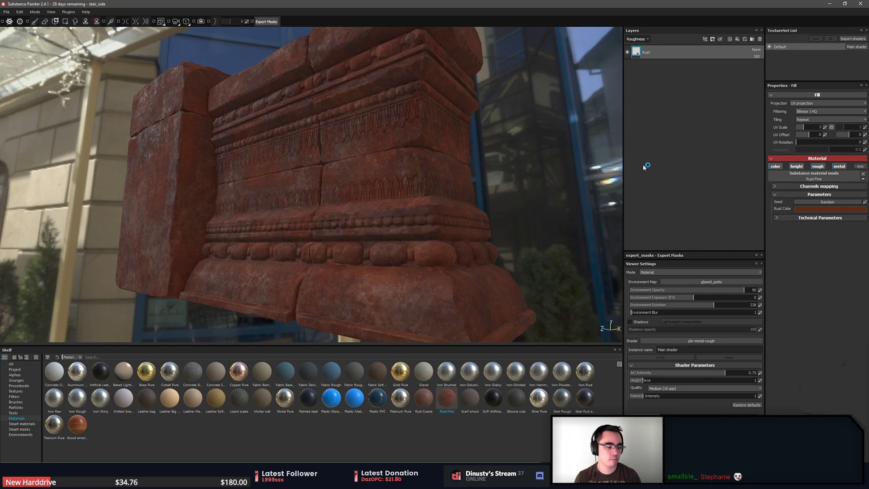
pyautogui.click(647, 40)
pyautogui.click(637, 44)
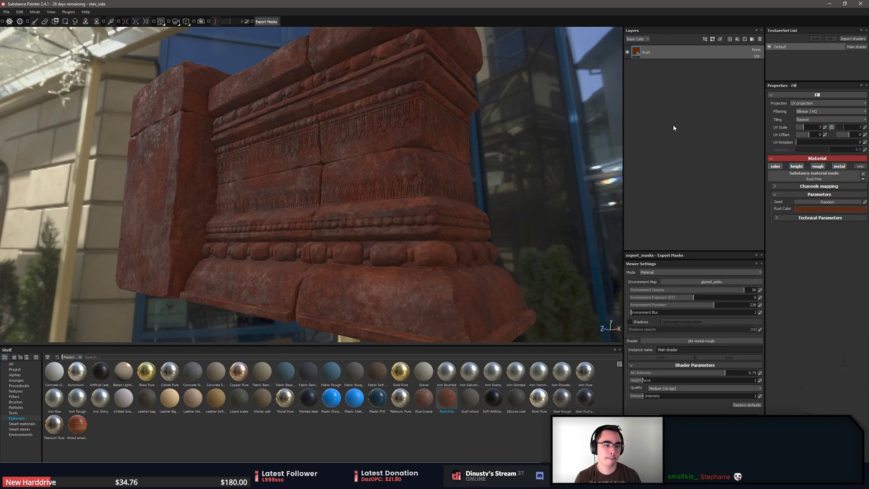
# Add a paint layer above Rust and load the Aluminium material into the brush
pyautogui.keyDown('alt'); pyautogui.moveTo(566, 150); pyautogui.dragTo(331, 124); pyautogui.keyUp('alt')
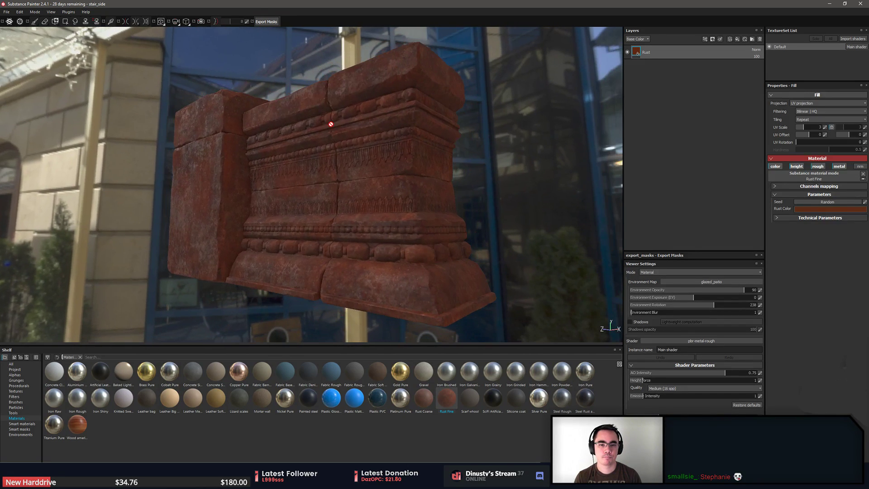
pyautogui.click(730, 39)
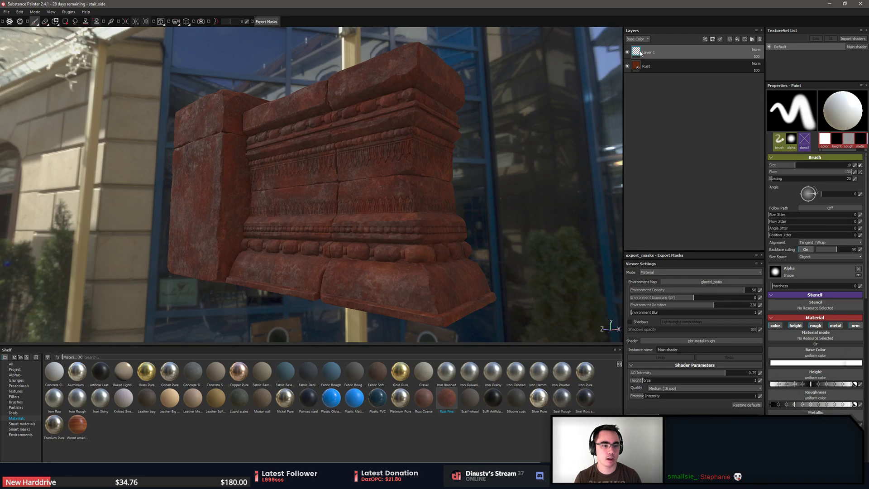
pyautogui.keyDown('alt'); pyautogui.moveTo(267, 270); pyautogui.dragTo(343, 250); pyautogui.keyUp('alt')
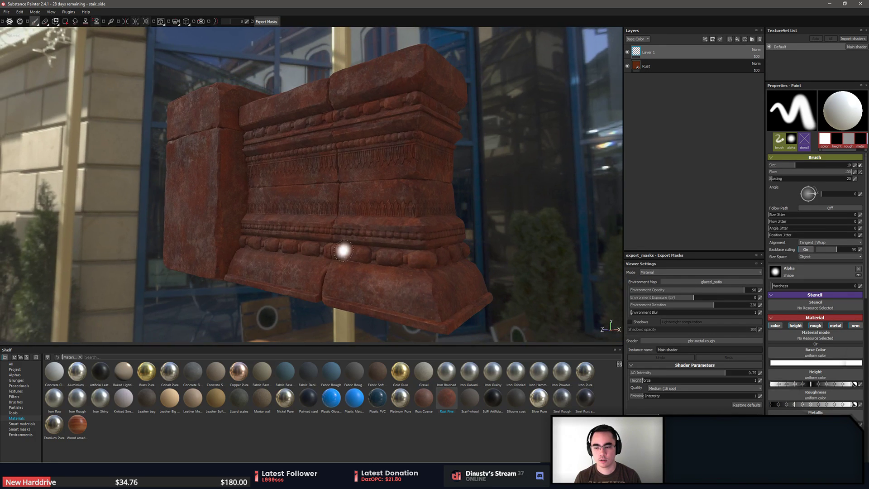
pyautogui.click(77, 371)
# Try a broad aluminium stroke across the model's central carved band and undo it
pyautogui.moveTo(281, 178)
pyautogui.keyDown('alt'); pyautogui.mouseDown()
pyautogui.moveTo(329, 178)
pyautogui.moveTo(387, 160)
pyautogui.moveTo(371, 190)
pyautogui.moveTo(386, 208)
pyautogui.mouseUp(); pyautogui.keyUp('alt')
pyautogui.keyDown('alt'); pyautogui.moveTo(387, 208); pyautogui.dragTo(401, 213, button='right'); pyautogui.keyUp('alt')
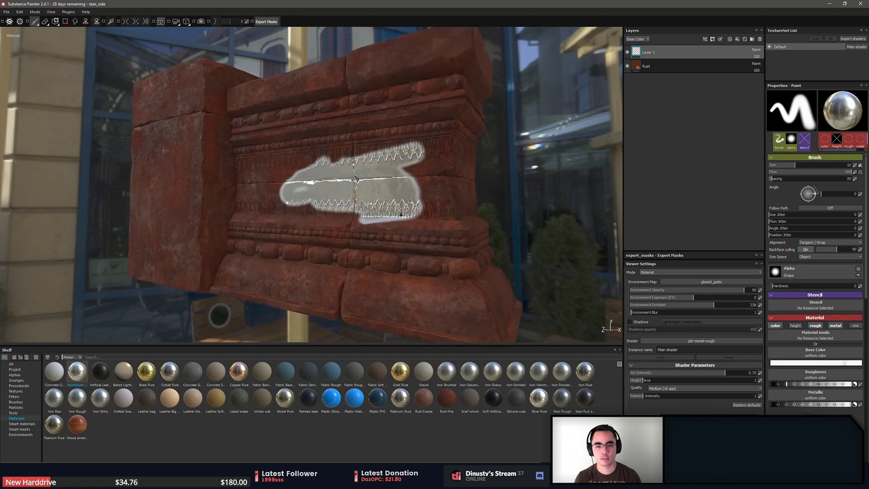
pyautogui.scroll(10, 400, 212)
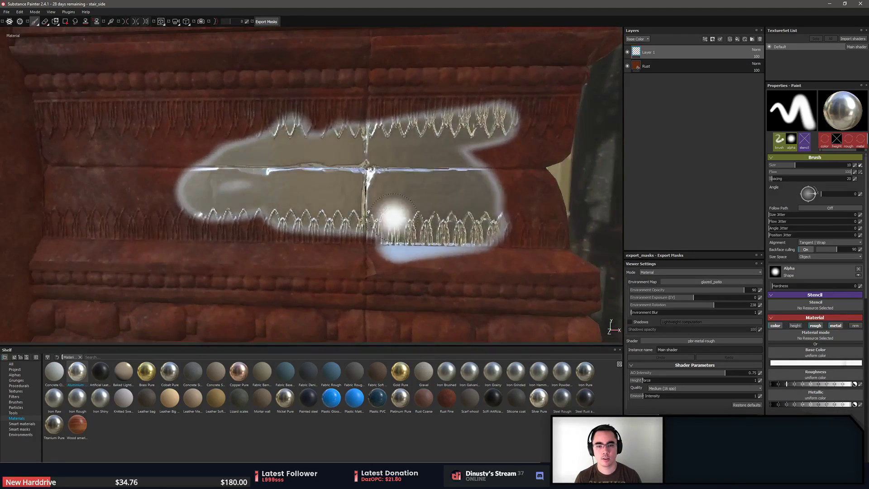
pyautogui.hotkey('ctrl', 'z')
# Set the brush size to 3.92 and paint a small aluminium stroke on the central carved band
pyautogui.keyDown('ctrl'); pyautogui.moveTo(303, 179); pyautogui.dragTo(262, 178, button='right'); pyautogui.keyUp('ctrl')
pyautogui.moveTo(244, 140)
pyautogui.mouseDown()
pyautogui.moveTo(226, 161)
pyautogui.moveTo(270, 152)
pyautogui.mouseUp()
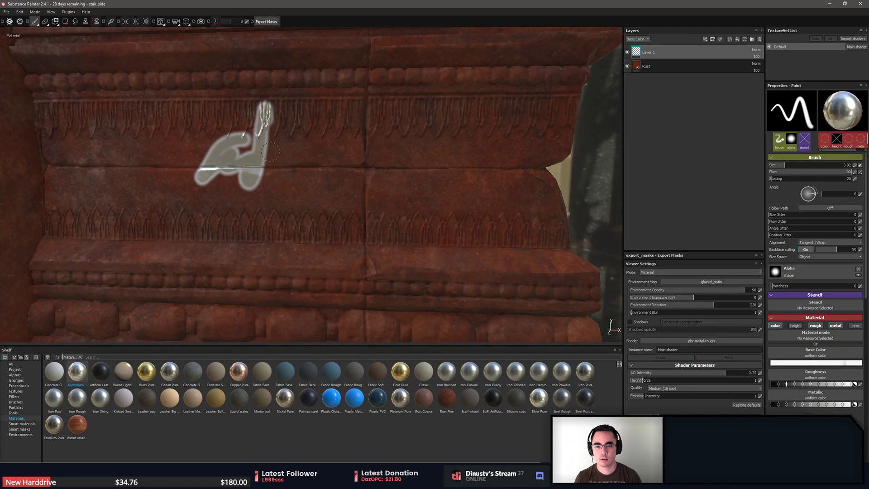
# Try several long aluminium strokes across the carved bands and down the lower moulding, and undo them all
pyautogui.hotkey('ctrl', 'z')
pyautogui.moveTo(194, 151)
pyautogui.mouseDown()
pyautogui.moveTo(448, 136)
pyautogui.moveTo(288, 266)
pyautogui.moveTo(248, 220)
pyautogui.mouseUp()
pyautogui.moveTo(426, 124)
pyautogui.mouseDown()
pyautogui.moveTo(498, 81)
pyautogui.moveTo(466, 136)
pyautogui.moveTo(511, 145)
pyautogui.mouseUp()
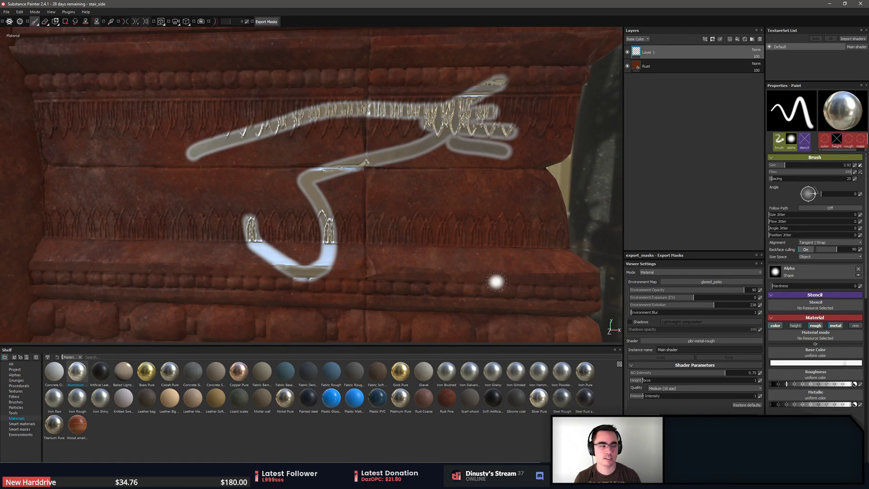
pyautogui.moveTo(408, 206)
pyautogui.mouseDown()
pyautogui.moveTo(385, 144)
pyautogui.moveTo(226, 190)
pyautogui.moveTo(452, 247)
pyautogui.mouseUp()
pyautogui.hotkey('ctrl', 'z')
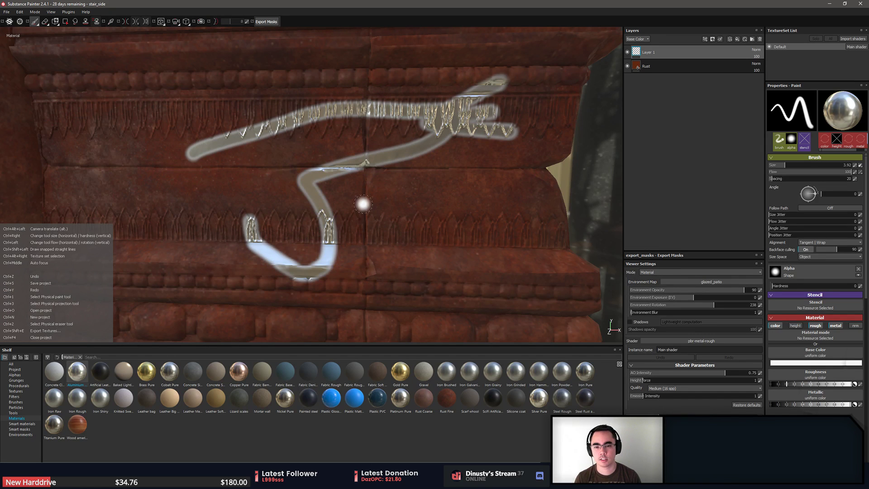
pyautogui.hotkey('ctrl', 'z')
pyautogui.hotkey('ctrl', 'z')
pyautogui.moveTo(380, 227)
pyautogui.keyDown('alt'); pyautogui.mouseDown()
pyautogui.moveTo(415, 215)
pyautogui.moveTo(376, 196)
pyautogui.moveTo(357, 219)
pyautogui.moveTo(324, 200)
pyautogui.moveTo(354, 208)
pyautogui.mouseUp(); pyautogui.keyUp('alt')
pyautogui.moveTo(286, 190)
pyautogui.mouseDown()
pyautogui.moveTo(228, 229)
pyautogui.moveTo(321, 236)
pyautogui.moveTo(380, 262)
pyautogui.mouseUp()
pyautogui.hotkey('ctrl', 'z')
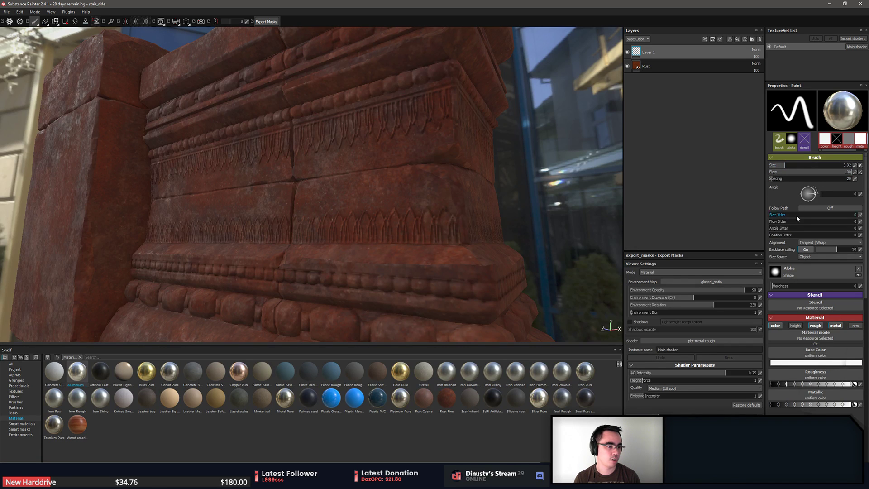
# Try the Brush Rotated 1 alpha at size 53.23 with one aluminium stamp on the carved wall, and undo it
pyautogui.click(777, 275)
pyautogui.click(814, 296)
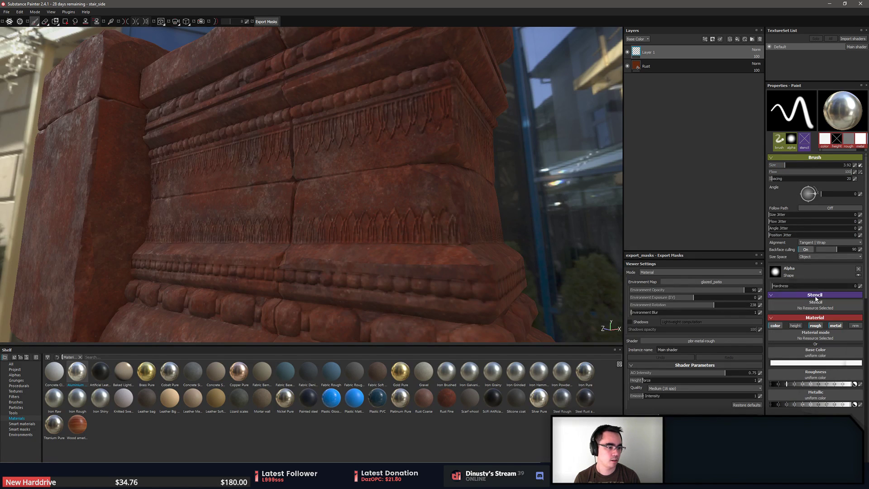
pyautogui.moveTo(380, 199)
pyautogui.keyDown('ctrl'); pyautogui.mouseDown(button='right')
pyautogui.moveTo(400, 199)
pyautogui.moveTo(392, 199)
pyautogui.mouseUp(button='right'); pyautogui.keyUp('ctrl')
pyautogui.click(318, 190)
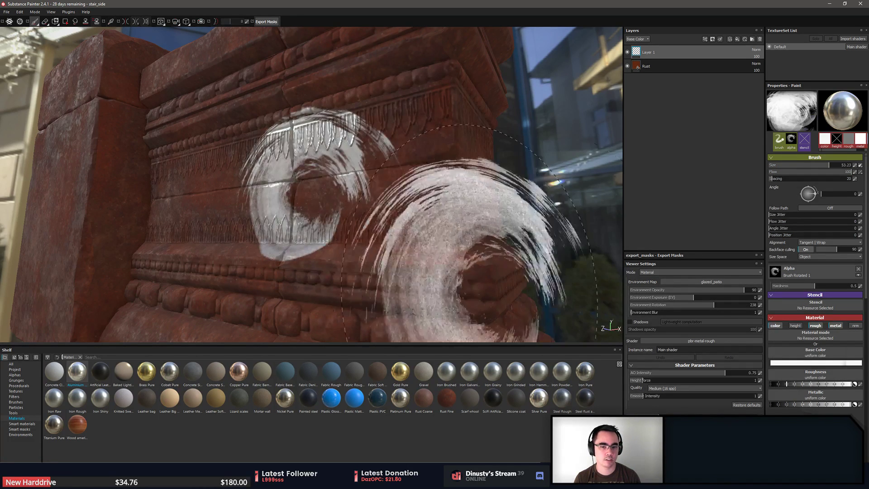
pyautogui.keyDown('alt'); pyautogui.moveTo(469, 284); pyautogui.dragTo(442, 255); pyautogui.keyUp('alt')
pyautogui.hotkey('ctrl', 'z')
# Switch the brush alpha to Claws 01, stamp it once in aluminium on the carved wall, and undo the stamp
pyautogui.click(795, 272)
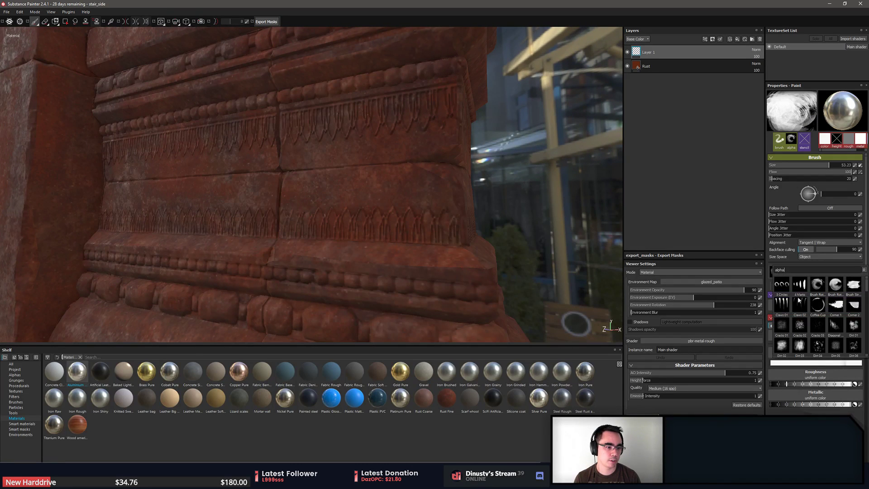
pyautogui.click(783, 305)
pyautogui.click(312, 190)
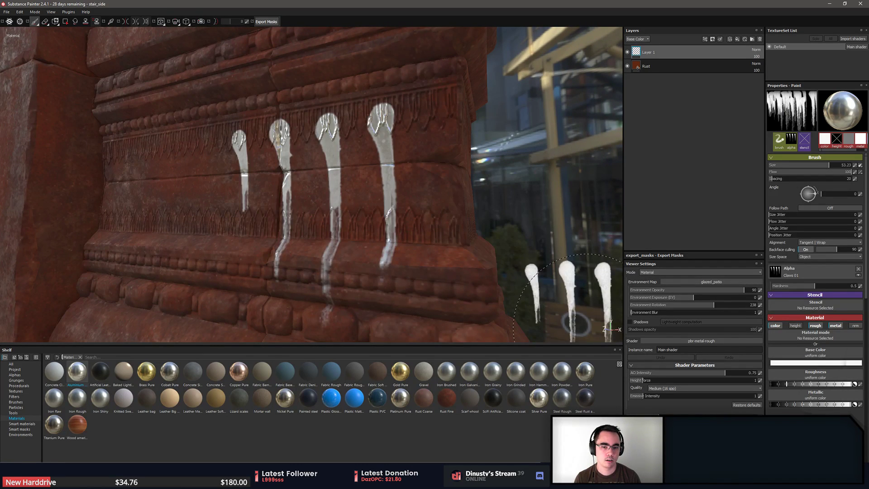
pyautogui.hotkey('ctrl', 'z')
# Try Claws 01 stamps on the wall with the Copper Pure and Nickel Pure materials, and undo them
pyautogui.click(239, 374)
pyautogui.click(303, 164)
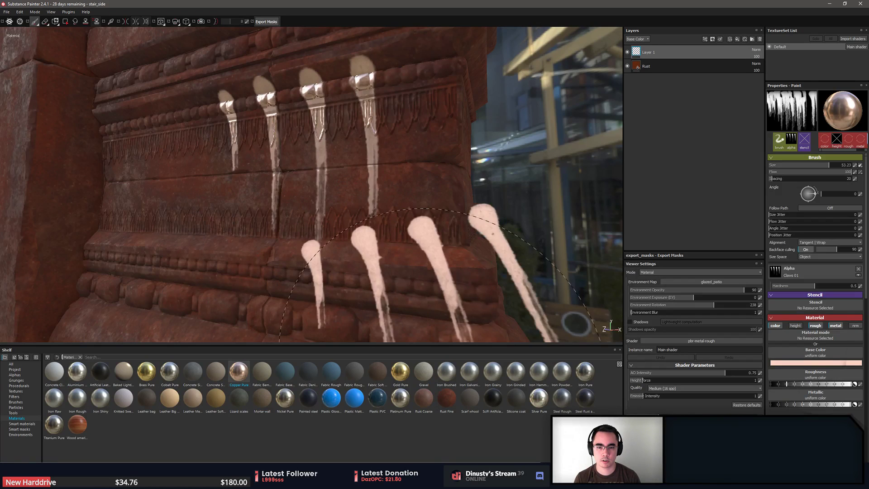
pyautogui.click(285, 398)
pyautogui.click(195, 208)
pyautogui.moveTo(314, 276)
pyautogui.keyDown('alt'); pyautogui.mouseDown()
pyautogui.moveTo(380, 269)
pyautogui.moveTo(370, 226)
pyautogui.mouseUp(); pyautogui.keyUp('alt')
pyautogui.hotkey('ctrl', 'z')
pyautogui.hotkey('ctrl', 'z')
# Load the glossy blue plastic material into the brush, try a Claws 01 stamp on the wall, and undo it
pyautogui.click(331, 397)
pyautogui.click(205, 181)
pyautogui.hotkey('ctrl', 'z')
pyautogui.hotkey('ctrl', 'z')
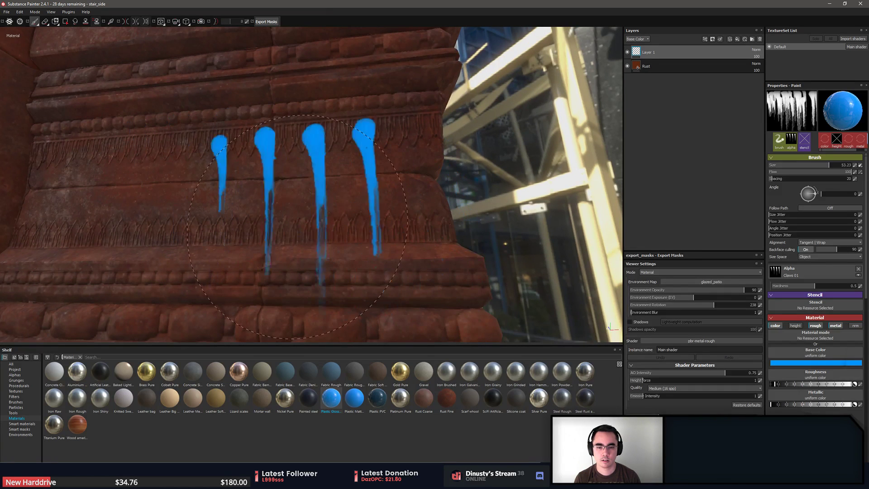
pyautogui.keyDown('alt'); pyautogui.moveTo(503, 274); pyautogui.dragTo(475, 245); pyautogui.keyUp('alt')
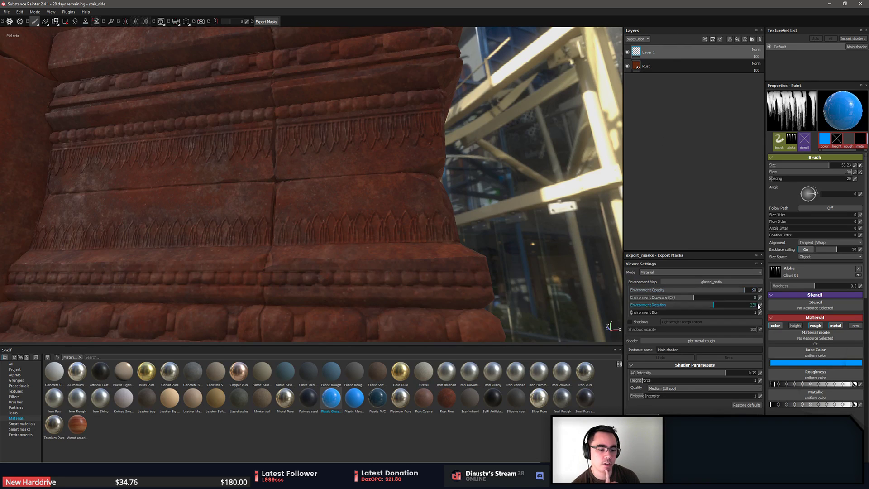
# Set the brush alpha to Dirt 02 and its size to 15.01, testing blue strokes on the wall and undoing them
pyautogui.click(796, 270)
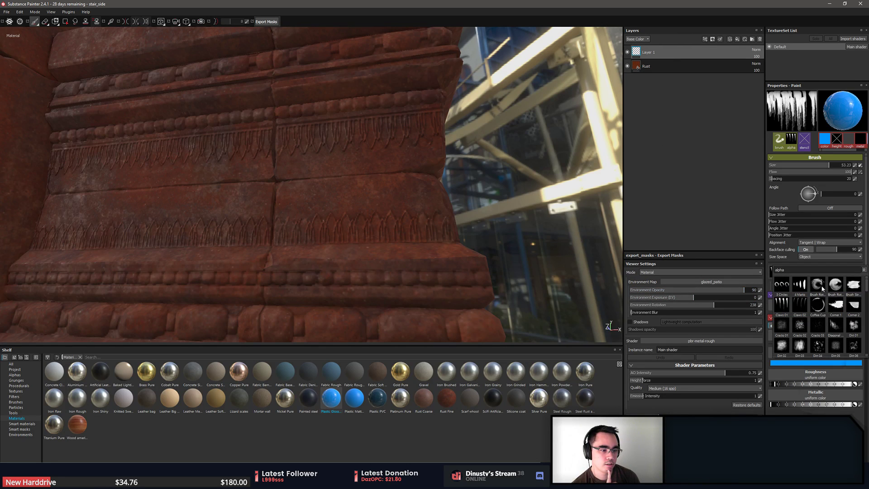
pyautogui.click(781, 346)
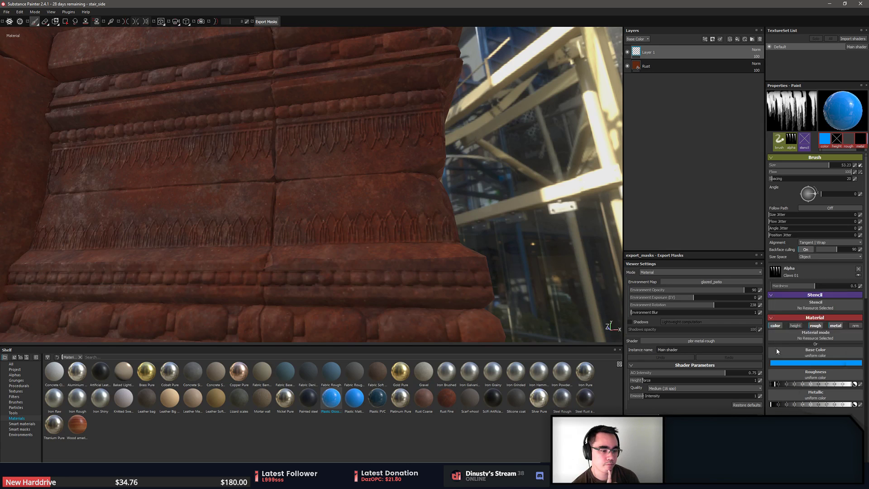
pyautogui.moveTo(375, 208)
pyautogui.mouseDown()
pyautogui.moveTo(312, 194)
pyautogui.moveTo(222, 203)
pyautogui.mouseUp()
pyautogui.hotkey('ctrl', 'z')
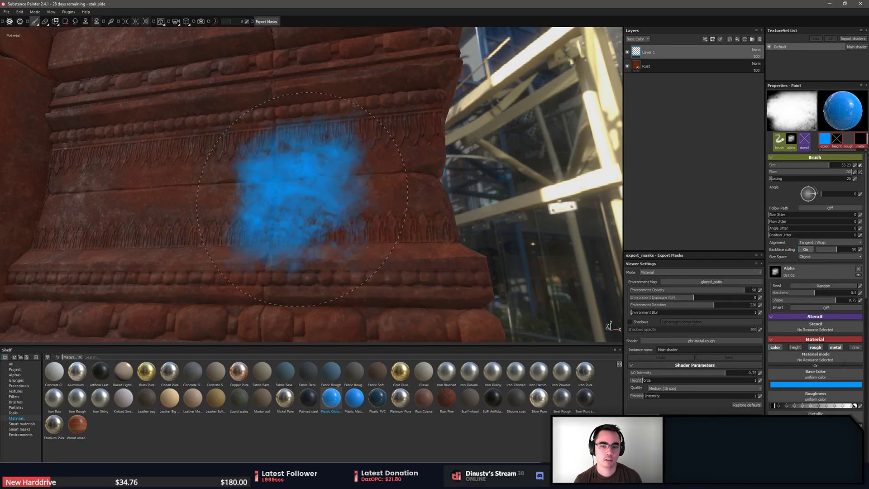
pyautogui.keyDown('ctrl'); pyautogui.moveTo(320, 180); pyautogui.dragTo(267, 180, button='right'); pyautogui.keyUp('ctrl')
pyautogui.moveTo(334, 168)
pyautogui.mouseDown()
pyautogui.moveTo(277, 244)
pyautogui.moveTo(141, 195)
pyautogui.moveTo(235, 262)
pyautogui.mouseUp()
pyautogui.hotkey('ctrl', 'z')
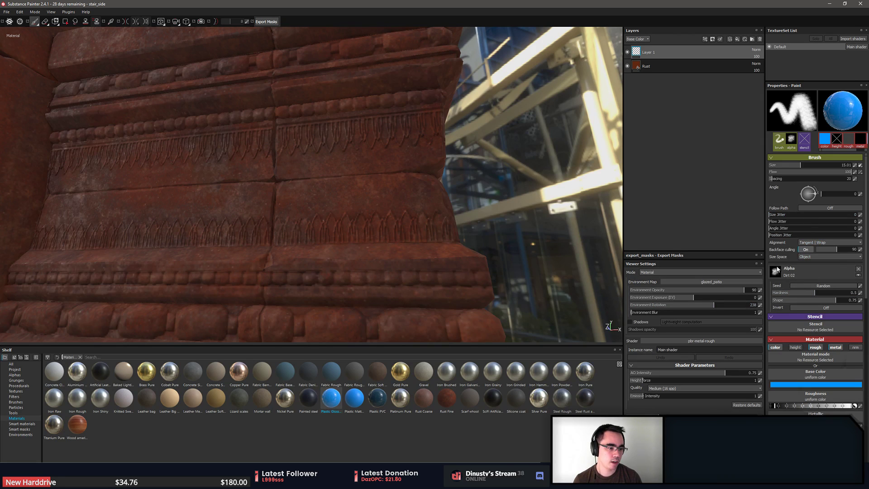
# Set the Dirt 02 alpha's hardness to 0.62 and shape to 0.42, testing blue strokes on the central band and undoing them
pyautogui.moveTo(804, 297); pyautogui.dragTo(782, 293)
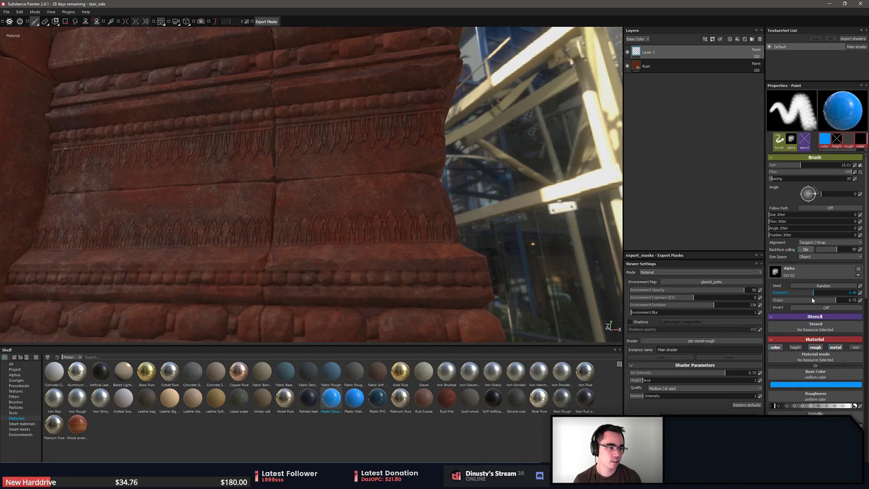
pyautogui.moveTo(176, 209); pyautogui.dragTo(294, 174)
pyautogui.moveTo(333, 224)
pyautogui.mouseDown()
pyautogui.moveTo(301, 174)
pyautogui.moveTo(362, 173)
pyautogui.mouseUp()
pyautogui.hotkey('ctrl', 'z')
pyautogui.moveTo(787, 294)
pyautogui.mouseDown()
pyautogui.moveTo(826, 295)
pyautogui.moveTo(806, 301)
pyautogui.mouseUp()
pyautogui.moveTo(389, 174)
pyautogui.mouseDown()
pyautogui.moveTo(264, 220)
pyautogui.moveTo(199, 181)
pyautogui.mouseUp()
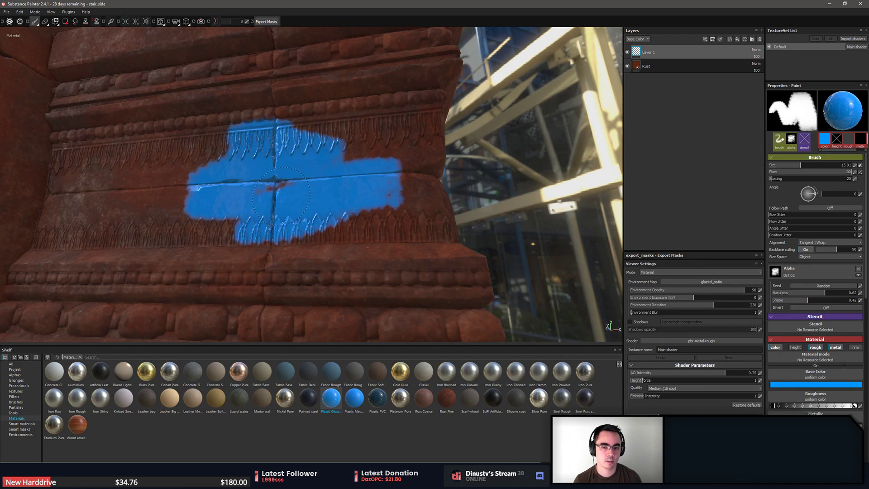
pyautogui.hotkey('ctrl', 'z')
pyautogui.hotkey('ctrl', 'z')
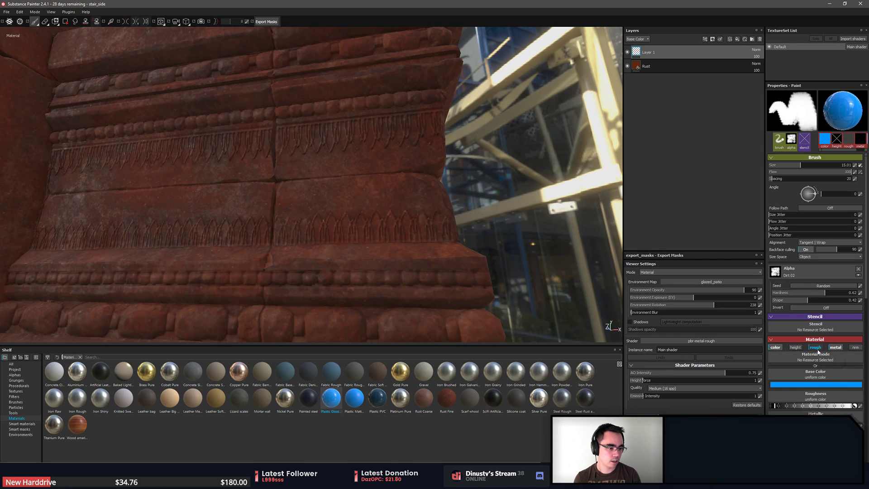
# Switch the brush material's height and normal channels on and back off
pyautogui.click(795, 347)
pyautogui.click(855, 347)
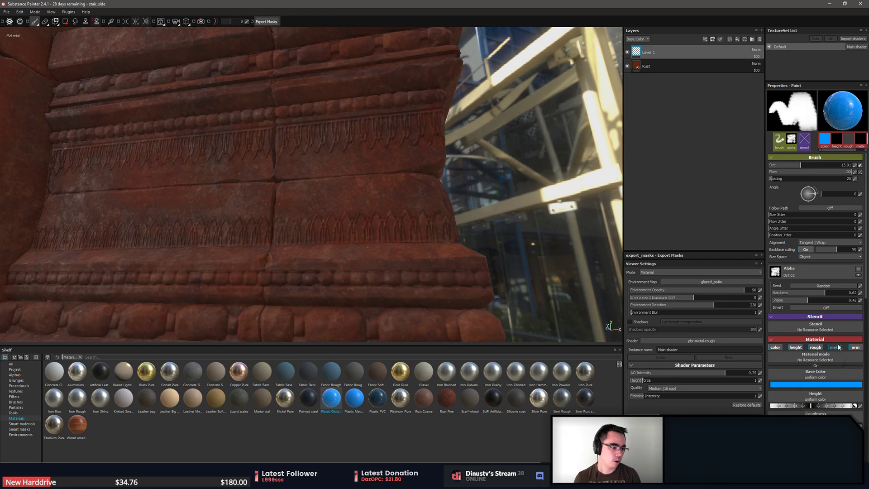
pyautogui.click(795, 347)
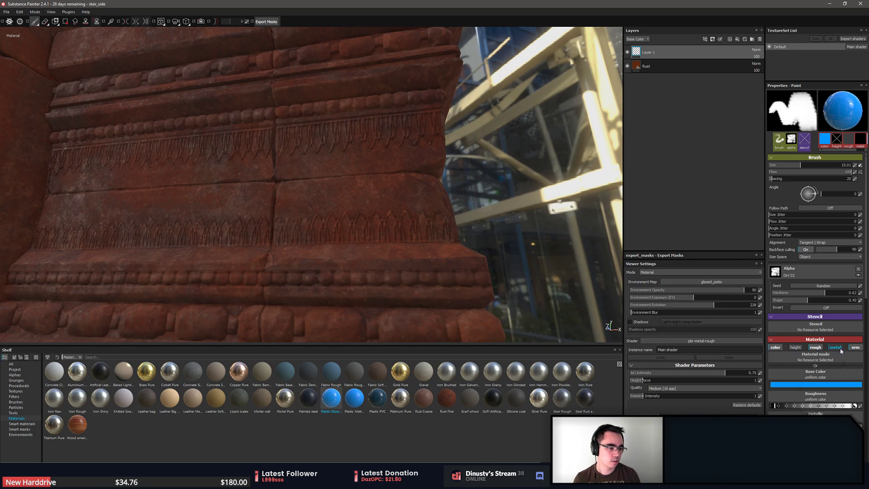
pyautogui.click(854, 347)
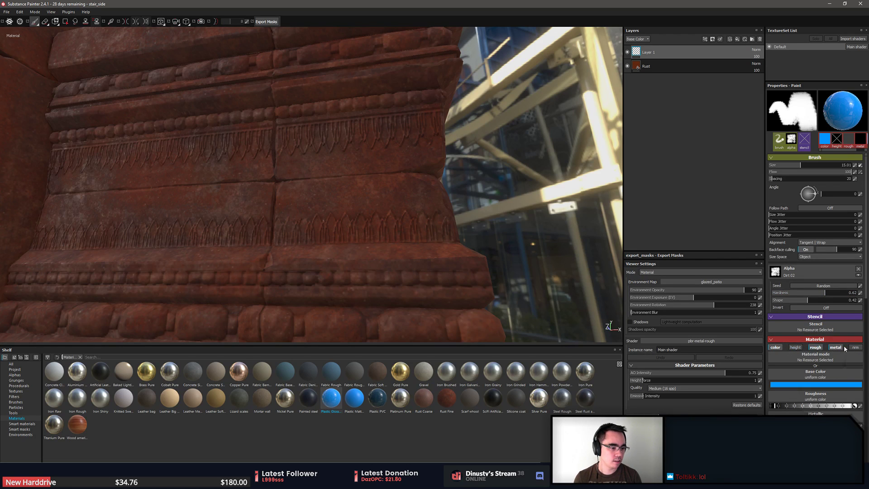
# Turn off the brush's roughness and metallic channels, try color-only blue strokes on the central band, and undo them
pyautogui.click(775, 347)
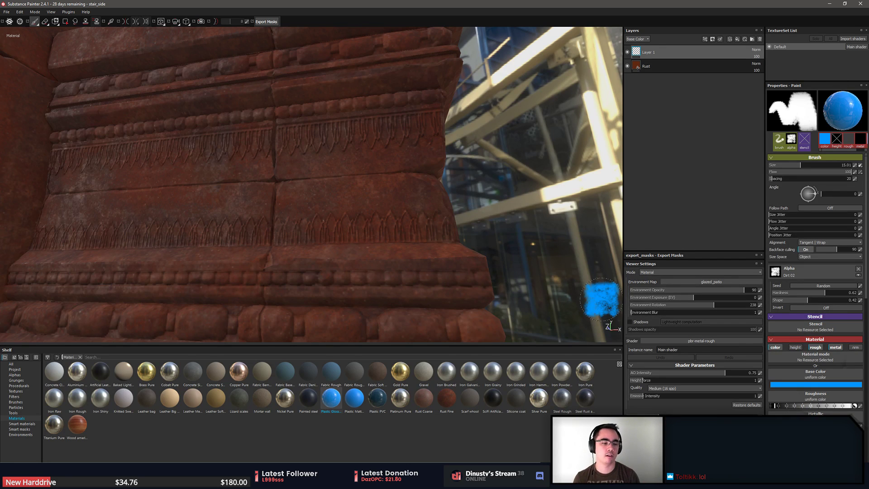
pyautogui.click(815, 347)
pyautogui.click(835, 347)
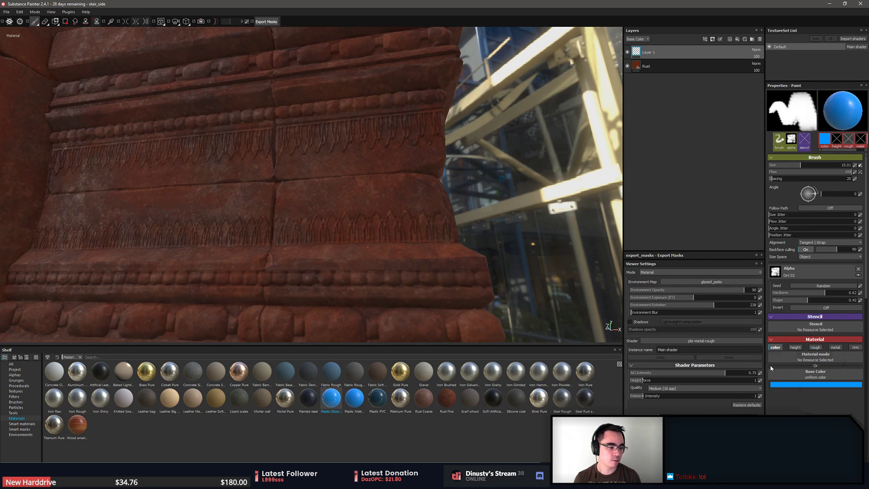
pyautogui.moveTo(347, 191)
pyautogui.mouseDown()
pyautogui.moveTo(244, 186)
pyautogui.moveTo(296, 242)
pyautogui.moveTo(176, 181)
pyautogui.moveTo(281, 255)
pyautogui.moveTo(272, 262)
pyautogui.moveTo(309, 271)
pyautogui.moveTo(198, 262)
pyautogui.mouseUp()
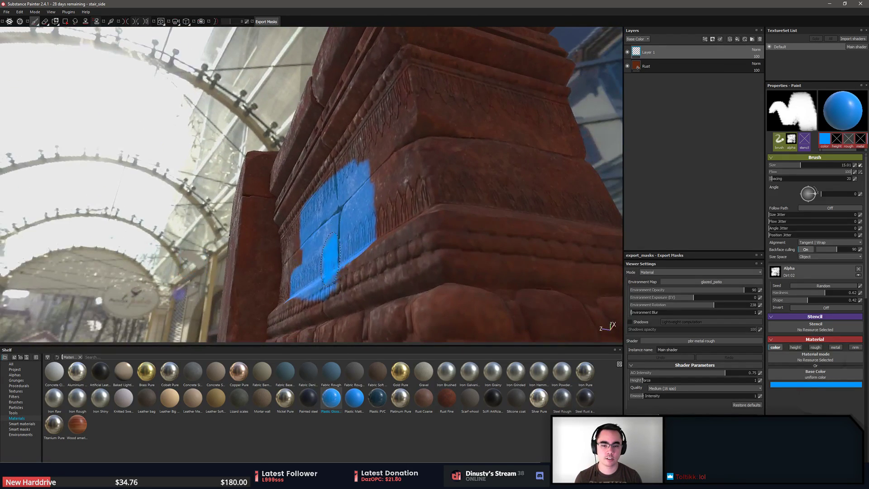
pyautogui.keyDown('alt'); pyautogui.moveTo(330, 214); pyautogui.dragTo(382, 170); pyautogui.keyUp('alt')
pyautogui.keyDown('alt'); pyautogui.moveTo(414, 131); pyautogui.dragTo(400, 171); pyautogui.keyUp('alt')
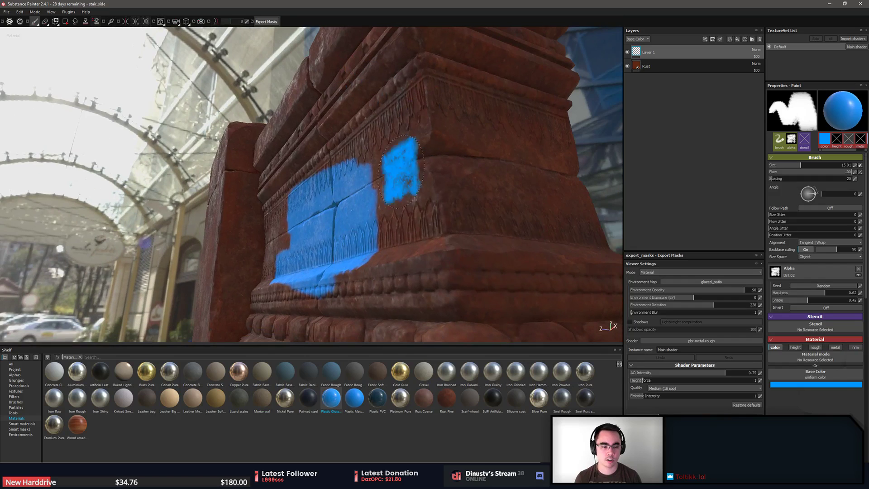
pyautogui.moveTo(346, 121); pyautogui.dragTo(468, 241)
pyautogui.hotkey('ctrl', 'z')
pyautogui.hotkey('ctrl', 'z')
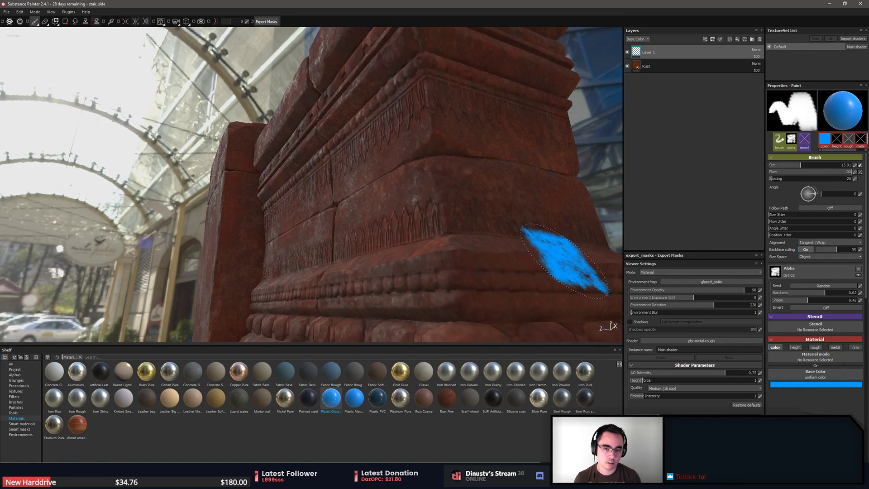
# Switch the brush from color to roughness only and try a stroke over the central carved band
pyautogui.click(814, 347)
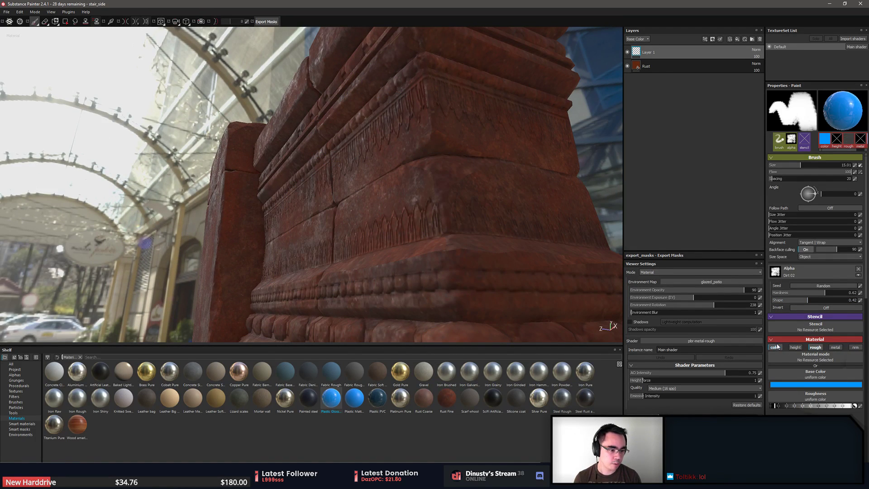
pyautogui.click(775, 347)
pyautogui.moveTo(353, 185)
pyautogui.mouseDown()
pyautogui.moveTo(276, 199)
pyautogui.moveTo(425, 290)
pyautogui.moveTo(407, 226)
pyautogui.moveTo(407, 270)
pyautogui.mouseUp()
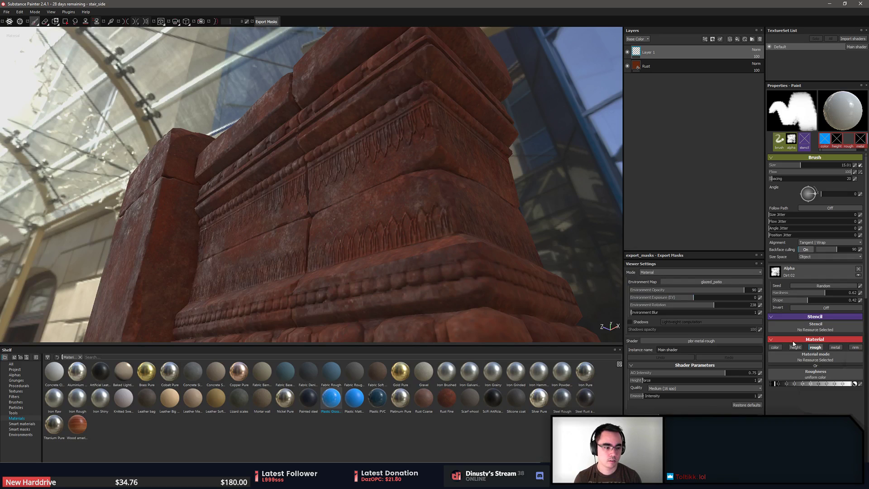
# Re-enable the color channel alongside roughness, try glossy blue strokes on the carved wall, and undo them
pyautogui.click(775, 347)
pyautogui.moveTo(258, 240)
pyautogui.mouseDown()
pyautogui.moveTo(330, 251)
pyautogui.moveTo(365, 308)
pyautogui.mouseUp()
pyautogui.moveTo(365, 308)
pyautogui.keyDown('alt'); pyautogui.mouseDown()
pyautogui.moveTo(408, 324)
pyautogui.moveTo(448, 319)
pyautogui.mouseUp(); pyautogui.keyUp('alt')
pyautogui.hotkey('ctrl', 'z')
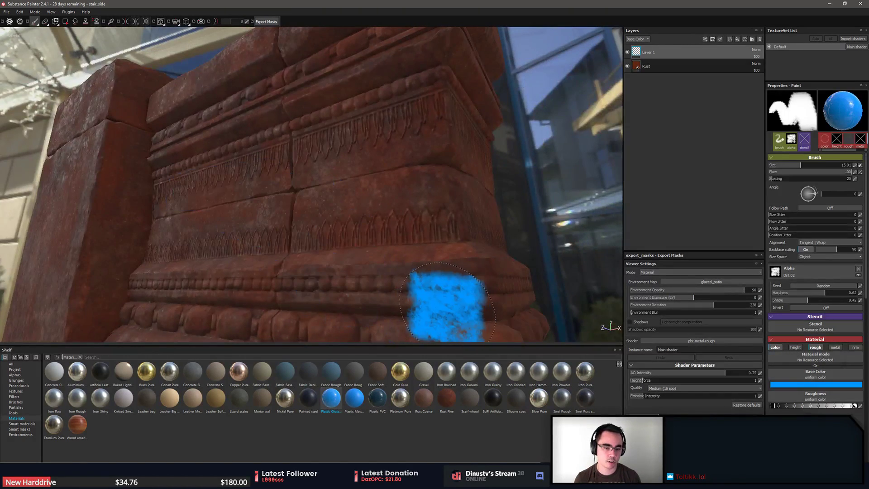
pyautogui.keyDown('alt'); pyautogui.moveTo(441, 307); pyautogui.dragTo(458, 276, button='middle'); pyautogui.keyUp('alt')
pyautogui.keyDown('alt'); pyautogui.moveTo(458, 275); pyautogui.dragTo(518, 271); pyautogui.keyUp('alt')
pyautogui.keyDown('alt'); pyautogui.moveTo(463, 291); pyautogui.dragTo(469, 279); pyautogui.keyUp('alt')
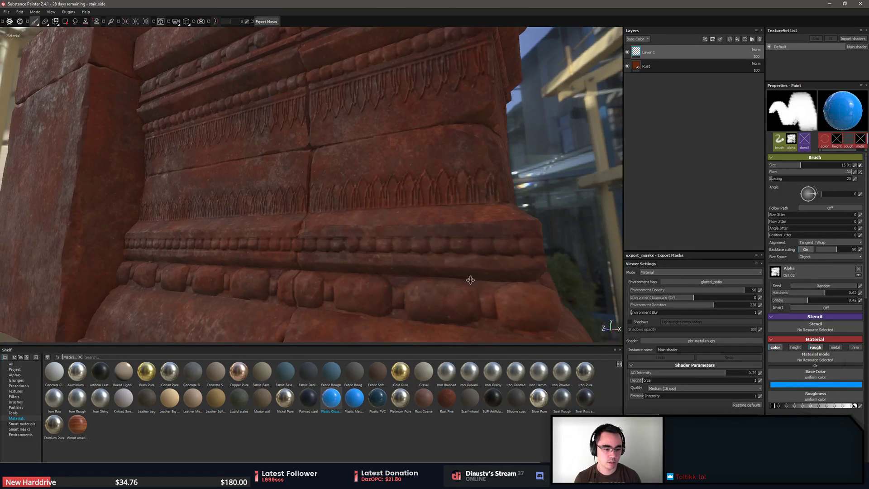
pyautogui.keyDown('alt'); pyautogui.moveTo(470, 279); pyautogui.dragTo(498, 281, button='middle'); pyautogui.keyUp('alt')
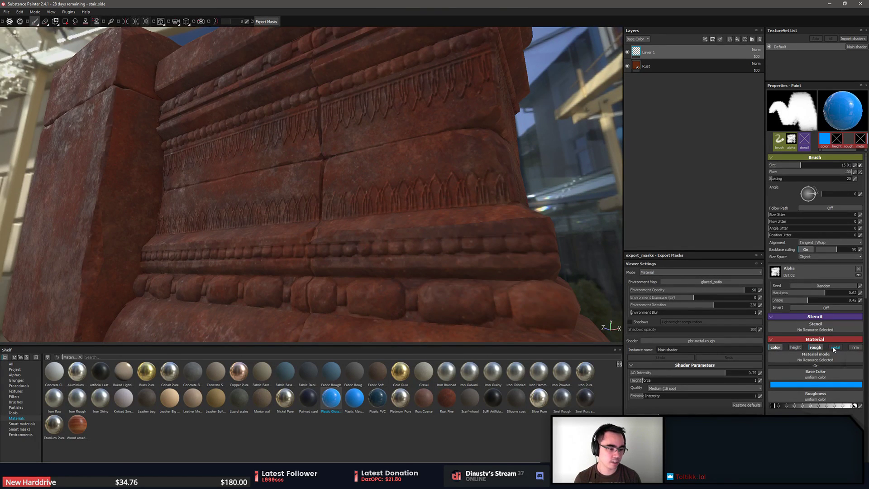
pyautogui.moveTo(316, 174)
pyautogui.mouseDown()
pyautogui.moveTo(285, 180)
pyautogui.moveTo(403, 259)
pyautogui.moveTo(391, 253)
pyautogui.mouseUp()
pyautogui.hotkey('ctrl', 'z')
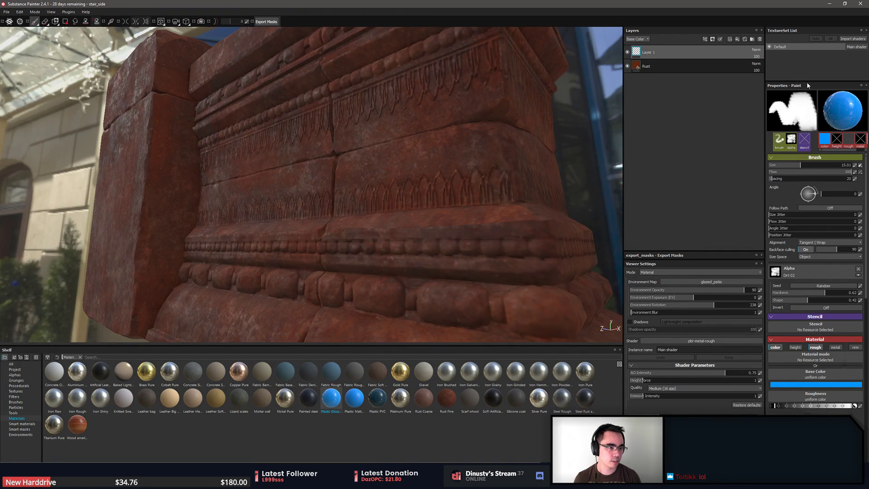
# Enlarge the paint properties area and toggle the brush's color and roughness channels individually, ending with both enabled
pyautogui.moveTo(809, 80); pyautogui.dragTo(816, 53)
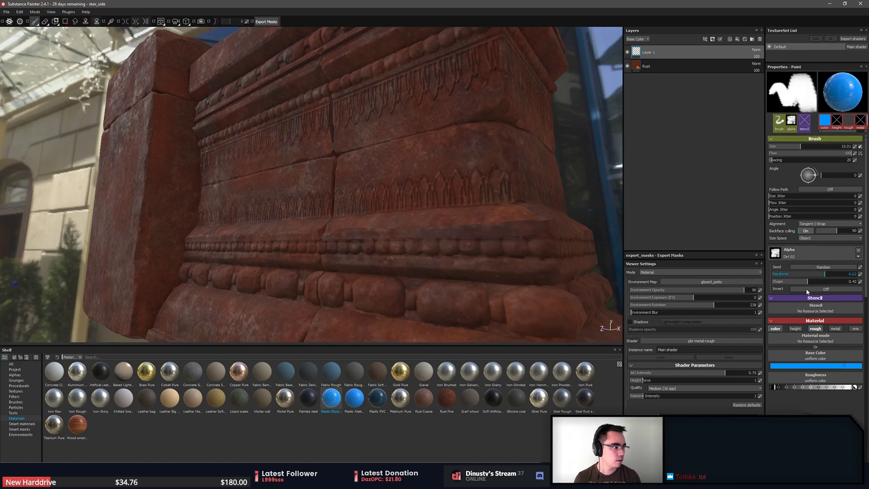
pyautogui.click(815, 329)
pyautogui.click(779, 329)
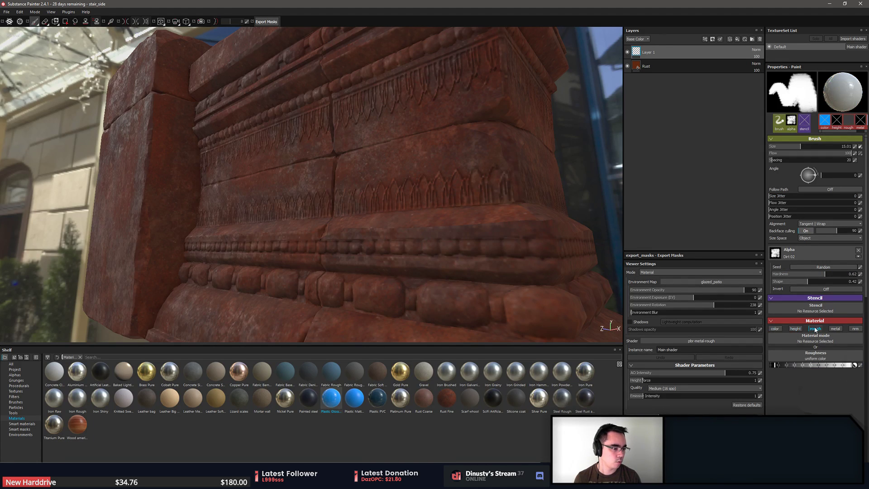
pyautogui.click(814, 329)
pyautogui.click(776, 330)
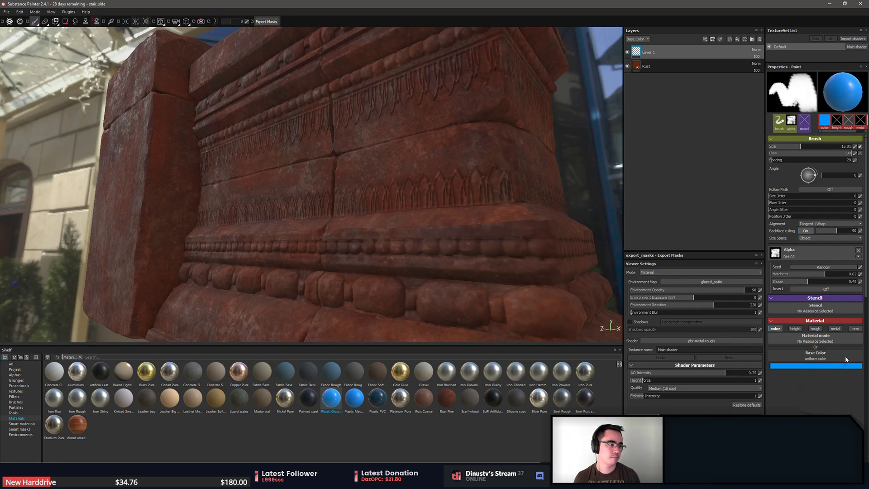
pyautogui.click(808, 330)
pyautogui.click(781, 328)
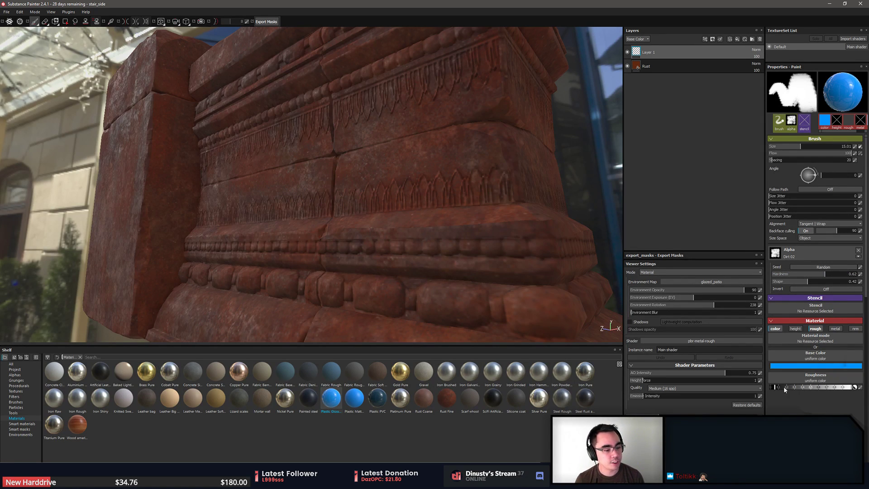
# Paint glossy blue over the carved wall, raise the brush's roughness, and try matte strokes over the blue area
pyautogui.moveTo(430, 158)
pyautogui.mouseDown()
pyautogui.moveTo(275, 171)
pyautogui.moveTo(442, 264)
pyautogui.mouseUp()
pyautogui.keyDown('alt'); pyautogui.moveTo(443, 264); pyautogui.dragTo(363, 259); pyautogui.keyUp('alt')
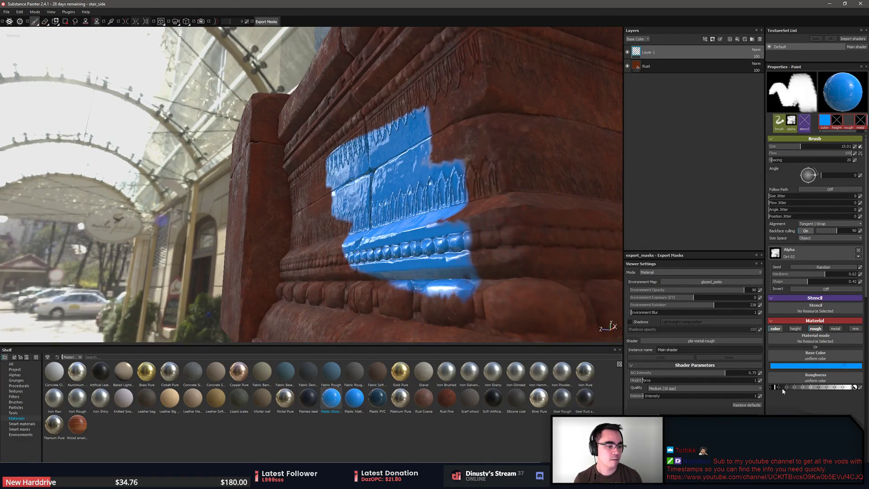
pyautogui.moveTo(776, 387); pyautogui.dragTo(828, 388)
pyautogui.moveTo(374, 228)
pyautogui.mouseDown()
pyautogui.moveTo(378, 196)
pyautogui.moveTo(388, 267)
pyautogui.moveTo(422, 264)
pyautogui.mouseUp()
pyautogui.keyDown('alt'); pyautogui.moveTo(335, 223); pyautogui.dragTo(534, 278, button='right'); pyautogui.keyUp('alt')
pyautogui.moveTo(534, 278)
pyautogui.keyDown('alt'); pyautogui.mouseDown()
pyautogui.moveTo(322, 233)
pyautogui.moveTo(389, 133)
pyautogui.mouseUp(); pyautogui.keyUp('alt')
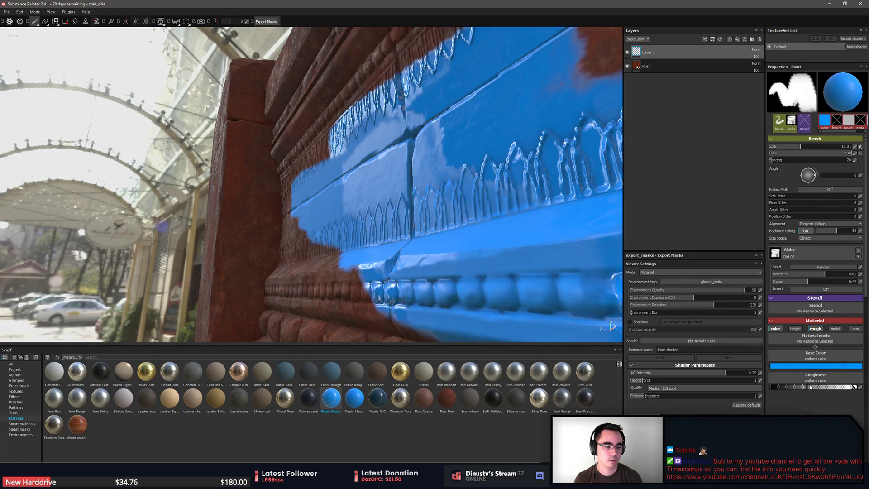
# Lower the brush's roughness to the minimum and try very glossy blue strokes over the carved wall
pyautogui.moveTo(789, 388); pyautogui.dragTo(770, 387)
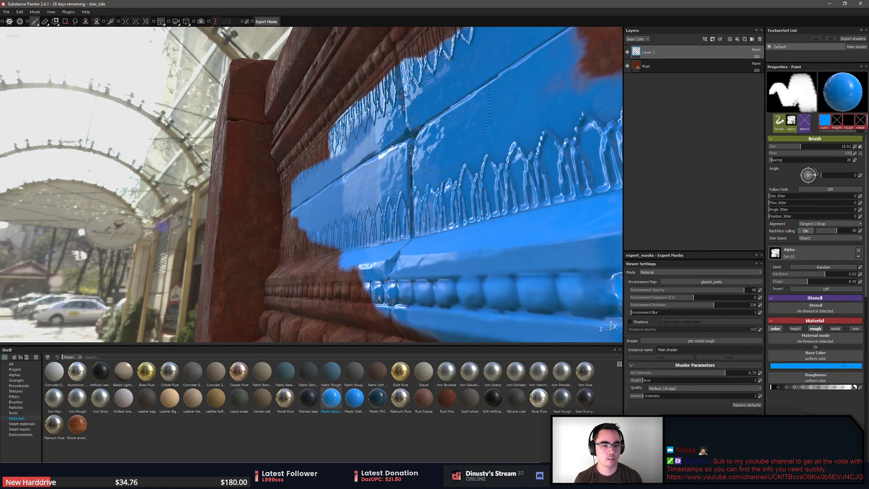
pyautogui.click(477, 157)
pyautogui.moveTo(476, 157)
pyautogui.keyDown('alt'); pyautogui.mouseDown()
pyautogui.moveTo(339, 217)
pyautogui.moveTo(324, 250)
pyautogui.moveTo(425, 253)
pyautogui.moveTo(389, 145)
pyautogui.mouseUp(); pyautogui.keyUp('alt')
pyautogui.click(448, 132)
pyautogui.moveTo(479, 113); pyautogui.dragTo(527, 231)
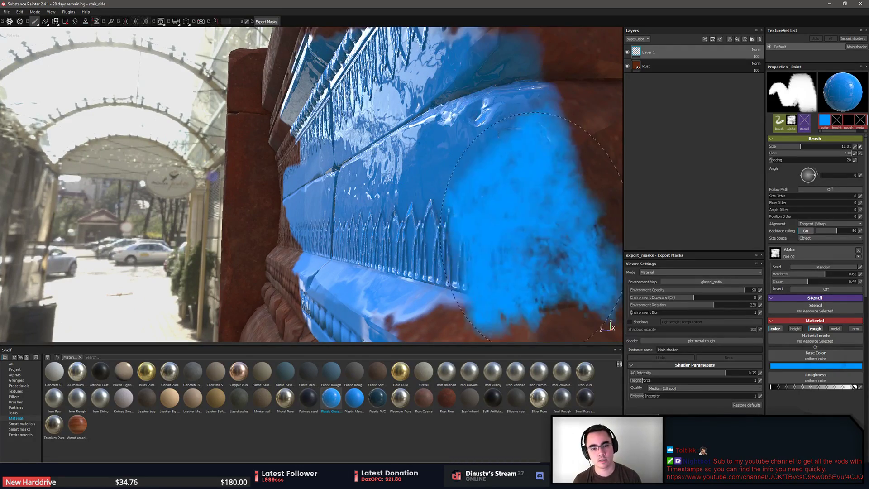
pyautogui.moveTo(456, 297)
pyautogui.keyDown('alt'); pyautogui.mouseDown()
pyautogui.moveTo(498, 280)
pyautogui.moveTo(399, 267)
pyautogui.mouseUp(); pyautogui.keyUp('alt')
pyautogui.keyDown('alt'); pyautogui.moveTo(452, 245); pyautogui.dragTo(143, 206, button='right'); pyautogui.keyUp('alt')
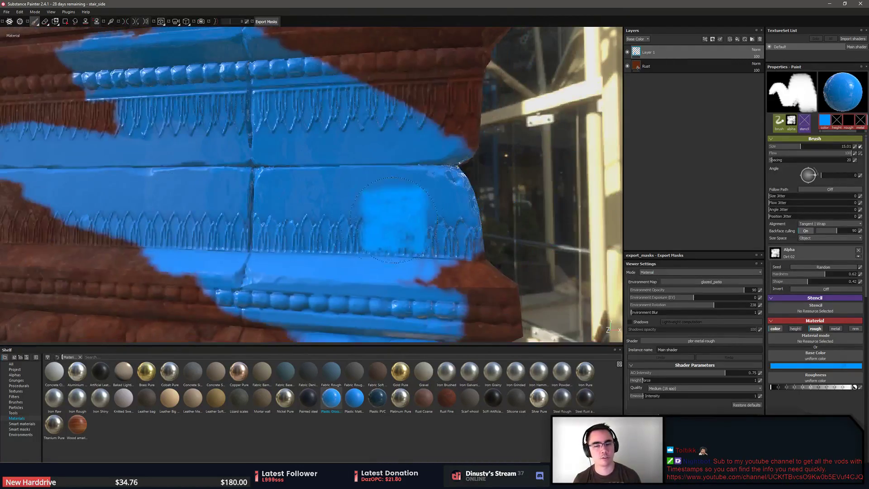
pyautogui.keyDown('alt'); pyautogui.moveTo(394, 219); pyautogui.dragTo(272, 212, button='right'); pyautogui.keyUp('alt')
# Undo all the blue test strokes and delete the paint layer above Rust
pyautogui.hotkey('ctrl', 'z')
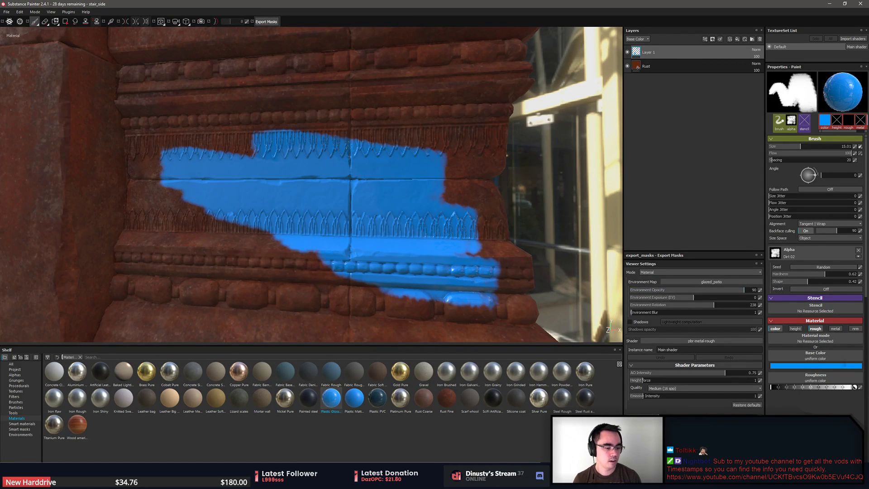
pyautogui.rightClick(790, 470)
pyautogui.click(815, 388)
pyautogui.moveTo(387, 231)
pyautogui.keyDown('alt'); pyautogui.mouseDown()
pyautogui.moveTo(283, 233)
pyautogui.moveTo(362, 246)
pyautogui.mouseUp(); pyautogui.keyUp('alt')
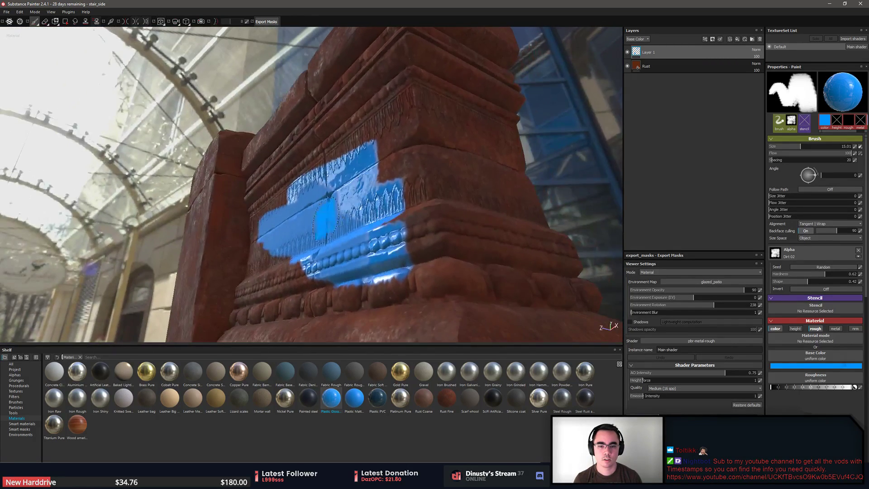
pyautogui.hotkey('ctrl', 'z')
pyautogui.hotkey('ctrl', 'z')
pyautogui.hotkey('ctrl', 'z')
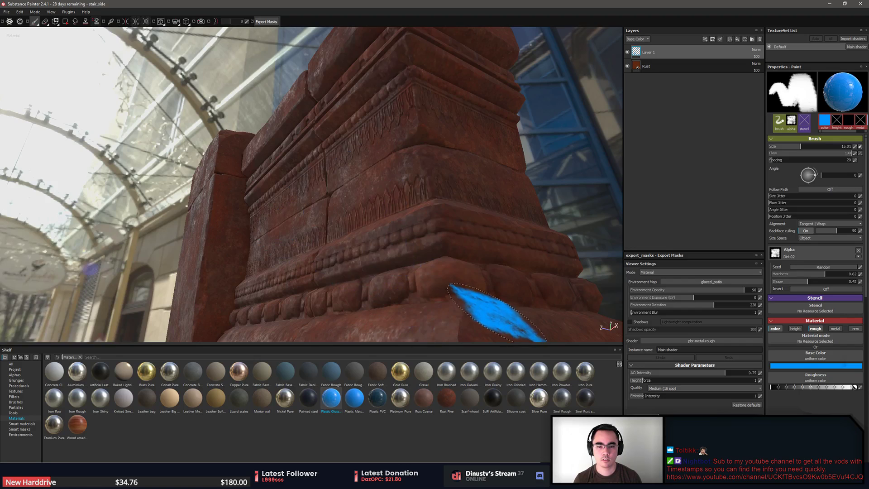
pyautogui.moveTo(493, 315)
pyautogui.keyDown('alt'); pyautogui.mouseDown()
pyautogui.moveTo(465, 313)
pyautogui.moveTo(443, 226)
pyautogui.moveTo(403, 234)
pyautogui.mouseUp(); pyautogui.keyUp('alt')
pyautogui.click(443, 226)
pyautogui.hotkey('ctrl', 'z')
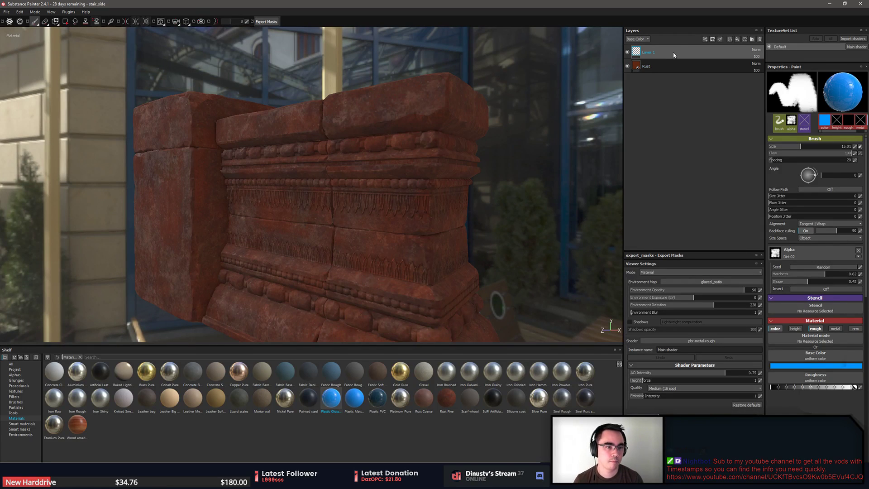
pyautogui.press('Delete')
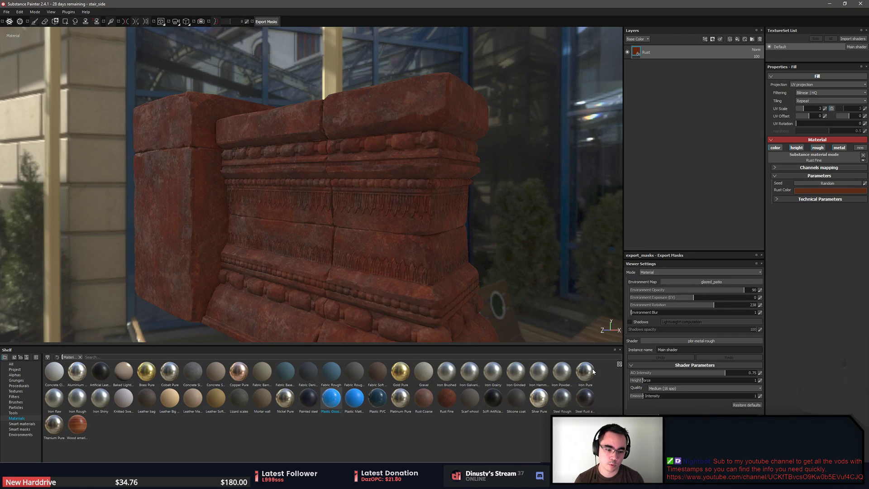
# Add the Iron Grinded material as a layer above Rust and set the environment rotation to 275
pyautogui.moveTo(565, 373)
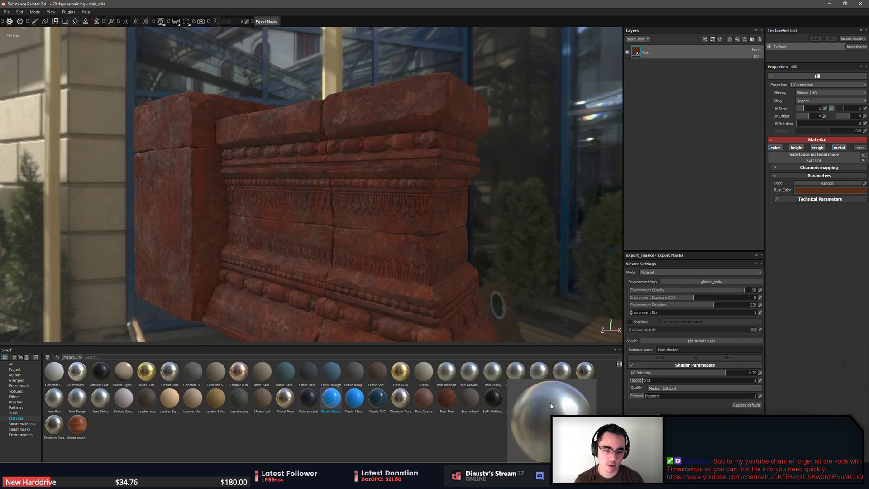
pyautogui.moveTo(516, 371); pyautogui.dragTo(688, 45)
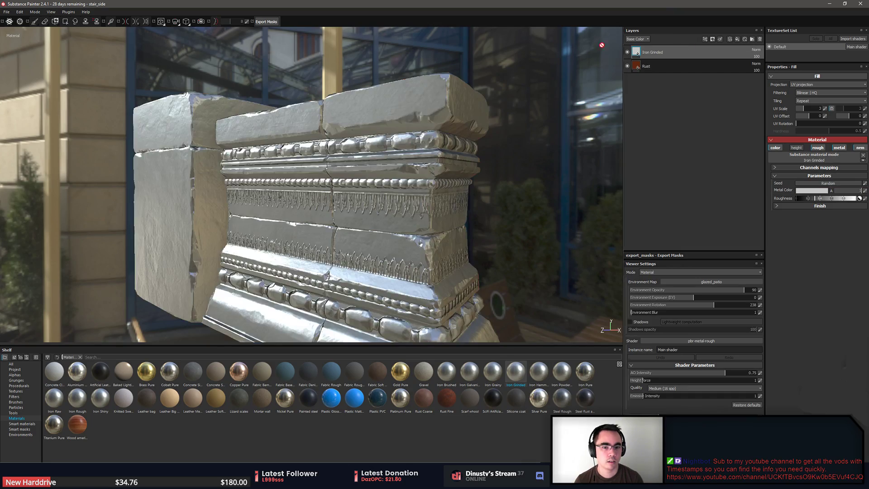
pyautogui.keyDown('alt'); pyautogui.moveTo(601, 45); pyautogui.dragTo(344, 190); pyautogui.keyUp('alt')
pyautogui.keyDown('shift'); pyautogui.moveTo(344, 190); pyautogui.dragTo(271, 190, button='right'); pyautogui.keyUp('shift')
pyautogui.keyDown('alt'); pyautogui.moveTo(344, 190); pyautogui.dragTo(455, 167); pyautogui.keyUp('alt')
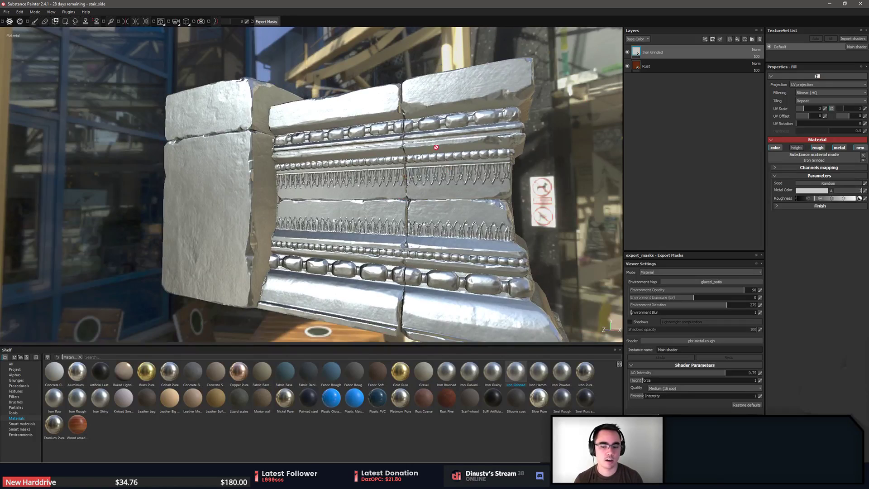
# Show the smart masks in the shelf with larger thumbnails and browse them
pyautogui.click(27, 430)
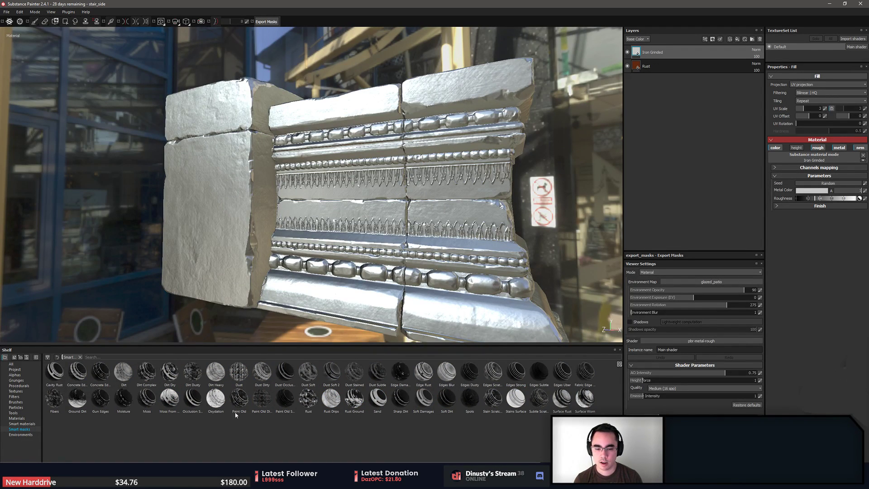
pyautogui.click(619, 364)
pyautogui.click(627, 386)
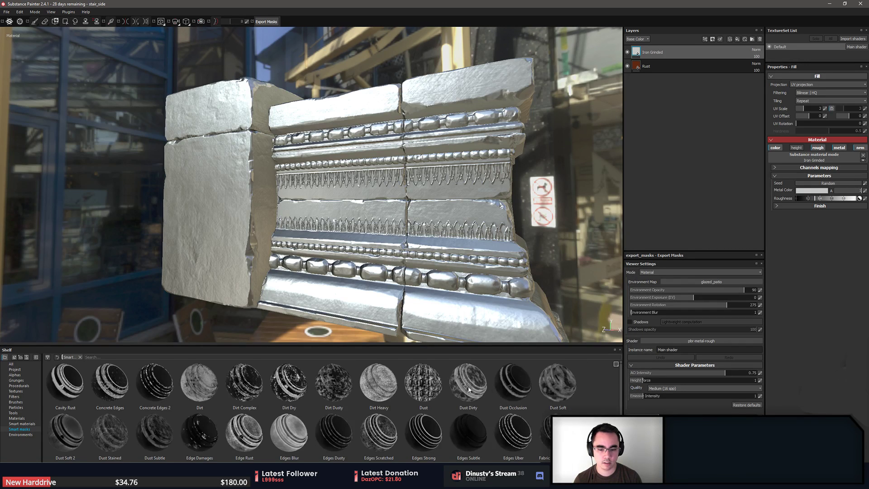
pyautogui.scroll(-2, 381, 382)
pyautogui.scroll(2, 382, 382)
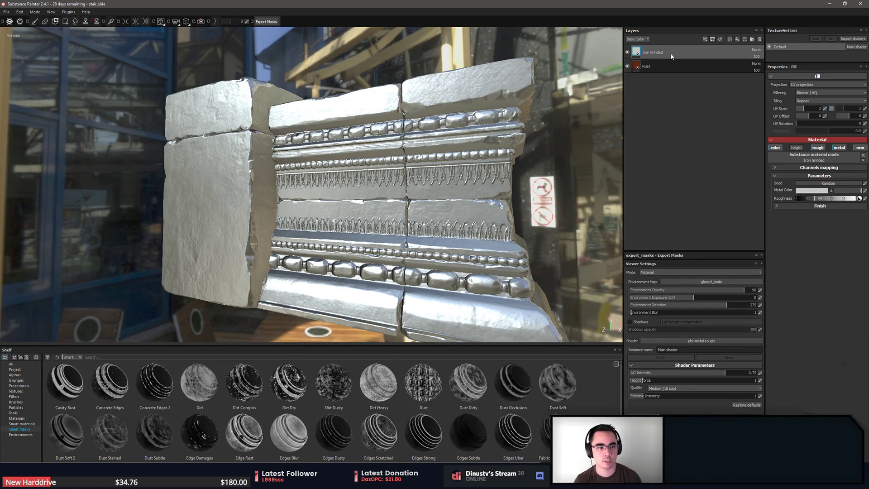
# Move the Rust layer above Iron Grinded and apply the Surface Rust smart mask to it
pyautogui.moveTo(665, 67); pyautogui.dragTo(689, 49)
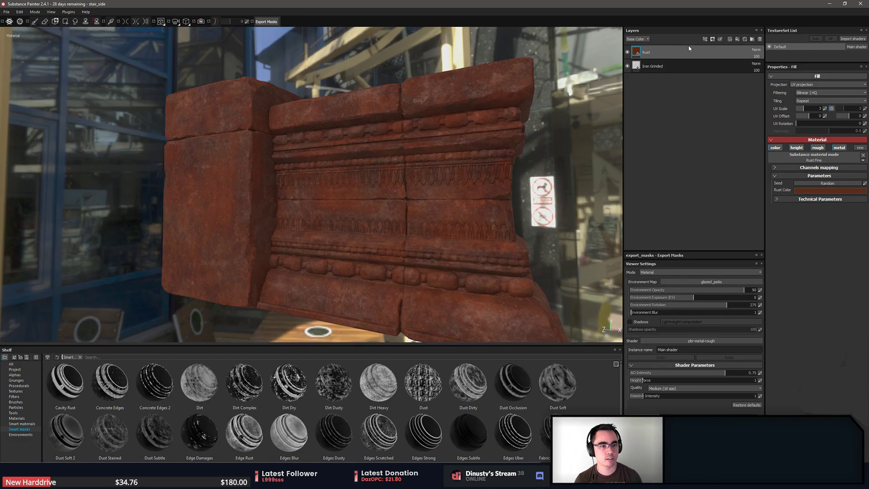
pyautogui.keyDown('alt'); pyautogui.moveTo(503, 156); pyautogui.dragTo(528, 140); pyautogui.keyUp('alt')
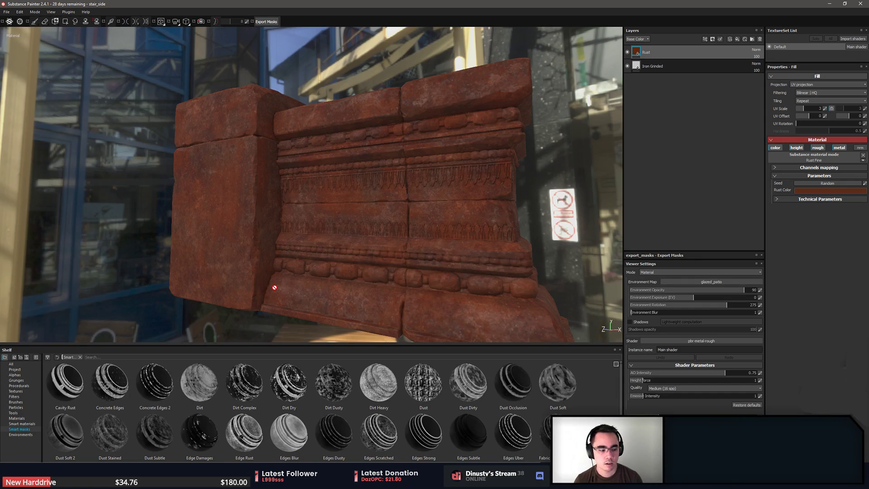
pyautogui.scroll(-1, 390, 450)
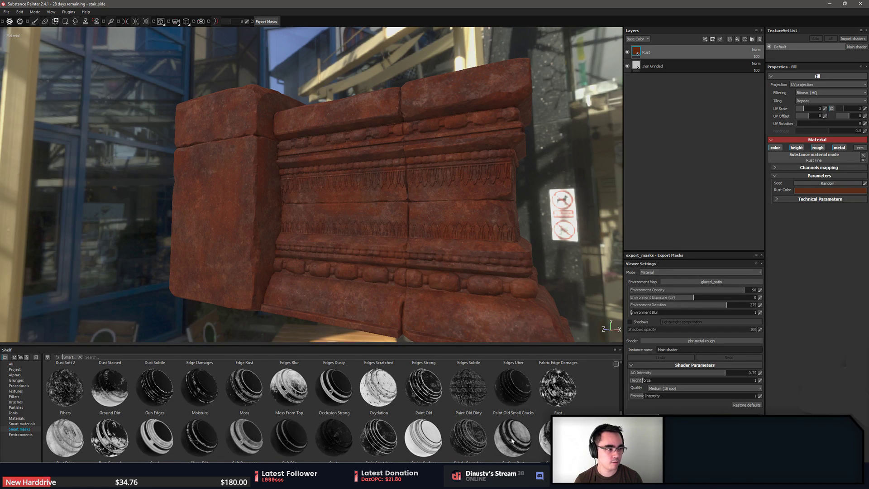
pyautogui.moveTo(516, 438); pyautogui.dragTo(689, 51)
pyautogui.moveTo(353, 172)
pyautogui.keyDown('alt'); pyautogui.mouseDown()
pyautogui.moveTo(384, 160)
pyautogui.moveTo(357, 167)
pyautogui.moveTo(244, 153)
pyautogui.moveTo(344, 127)
pyautogui.moveTo(347, 266)
pyautogui.mouseUp(); pyautogui.keyUp('alt')
pyautogui.keyDown('alt'); pyautogui.moveTo(310, 182); pyautogui.dragTo(273, 129); pyautogui.keyUp('alt')
# Toggle the Rust layer's visibility repeatedly to compare the iron with and without masked rust, leaving it visible
pyautogui.click(627, 52)
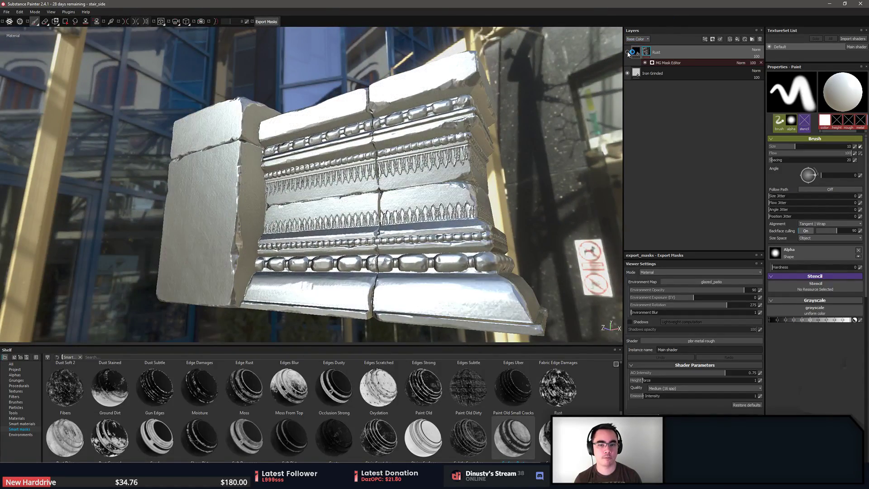
pyautogui.click(627, 52)
pyautogui.click(627, 52)
pyautogui.click(627, 52)
pyautogui.click(627, 52)
pyautogui.click(627, 52)
pyautogui.click(627, 52)
pyautogui.click(628, 52)
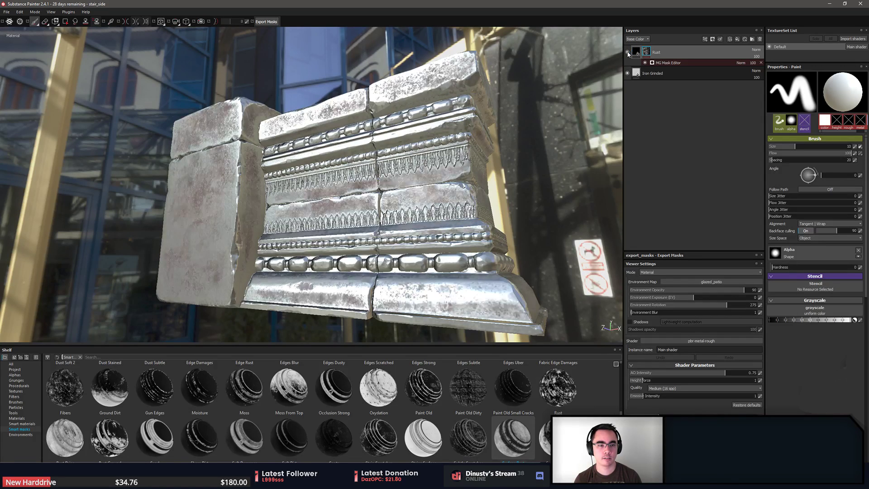
pyautogui.click(627, 52)
pyautogui.click(627, 52)
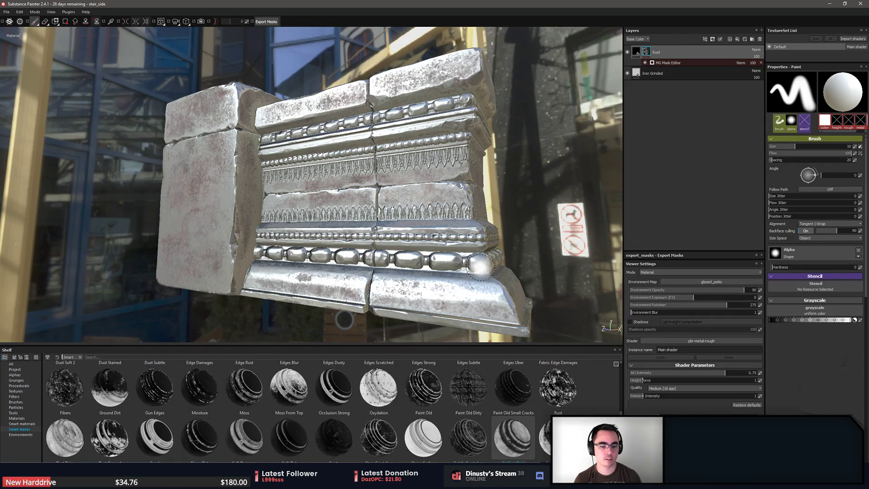
# View the Rust layer's mask alone on the model and open its MG Mask Editor settings
pyautogui.click(675, 64)
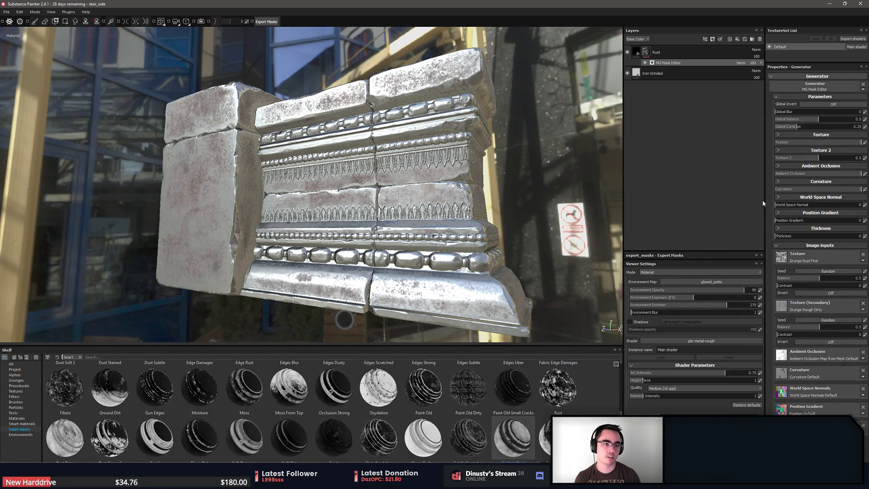
pyautogui.keyDown('alt'); pyautogui.click(646, 52); pyautogui.keyUp('alt')
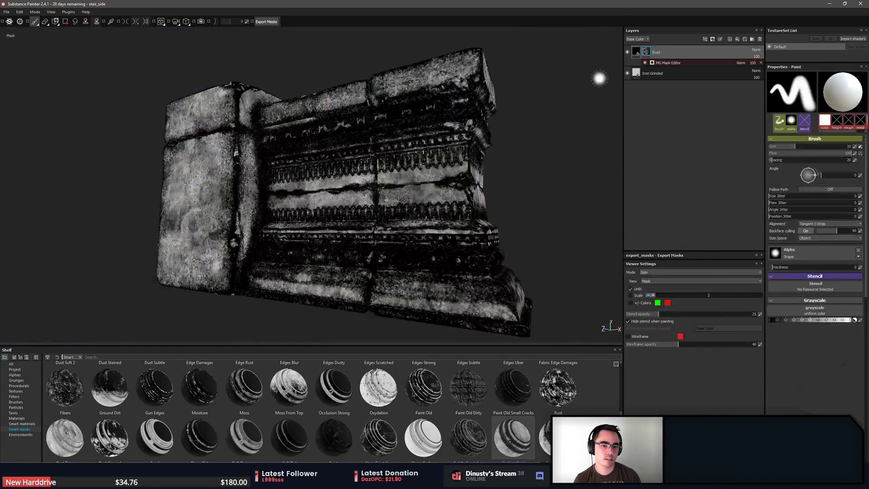
pyautogui.moveTo(599, 79)
pyautogui.keyDown('alt'); pyautogui.mouseDown()
pyautogui.moveTo(470, 107)
pyautogui.moveTo(482, 91)
pyautogui.moveTo(523, 96)
pyautogui.moveTo(511, 105)
pyautogui.mouseUp(); pyautogui.keyUp('alt')
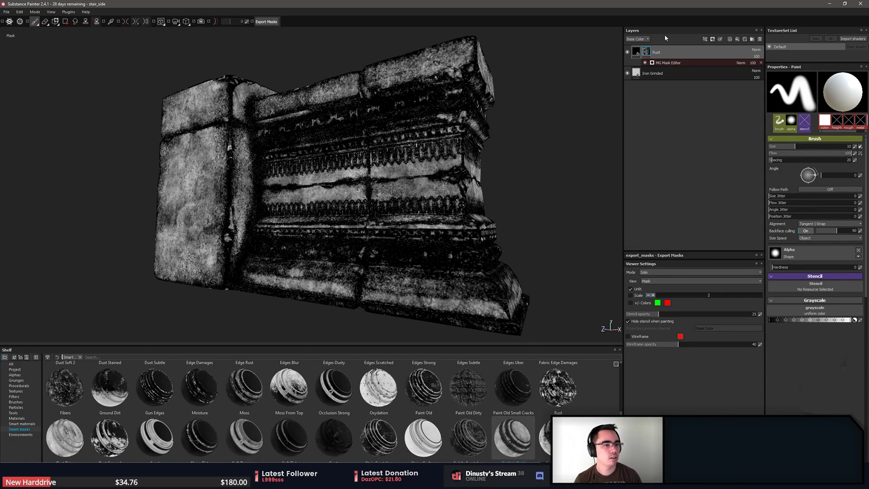
pyautogui.click(688, 62)
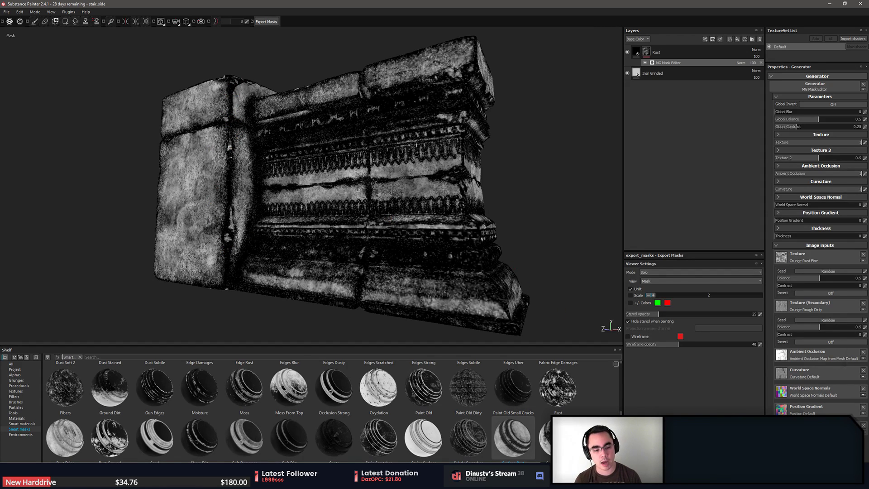
# Show the TextureSet Settings and enlarge their area enough to display the additional mesh maps
pyautogui.click(646, 465)
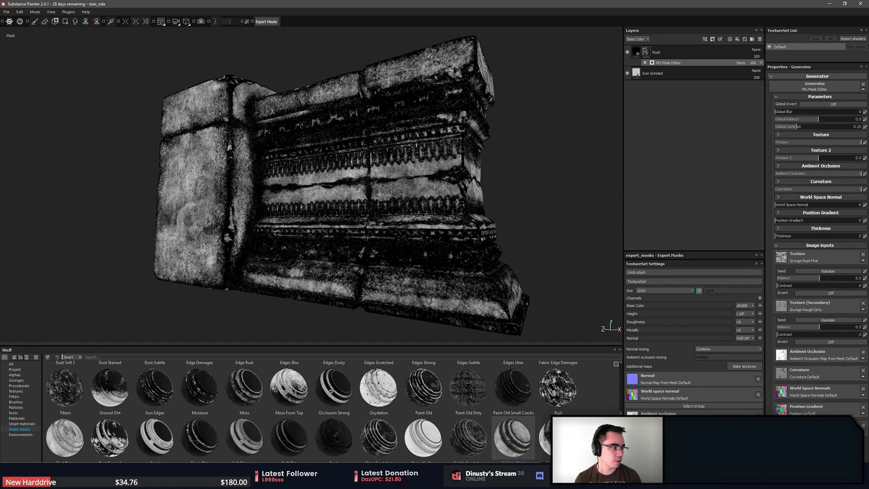
pyautogui.moveTo(688, 253); pyautogui.dragTo(688, 126)
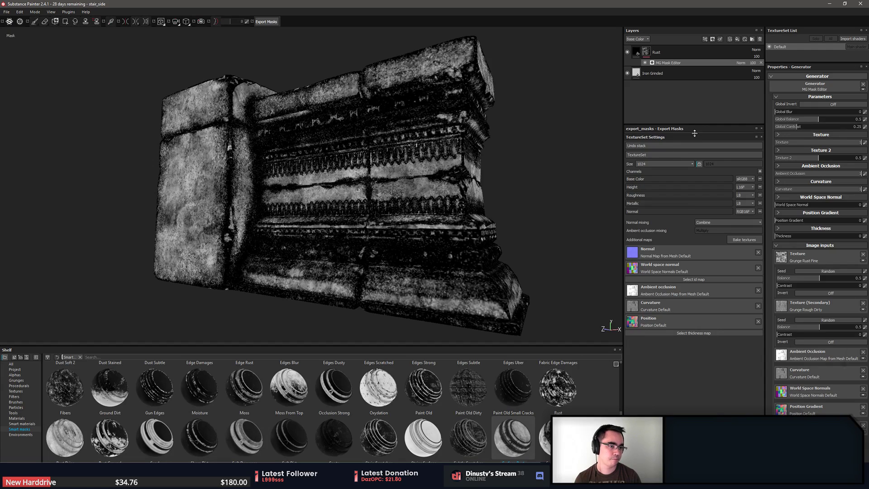
pyautogui.moveTo(695, 133); pyautogui.dragTo(701, 200)
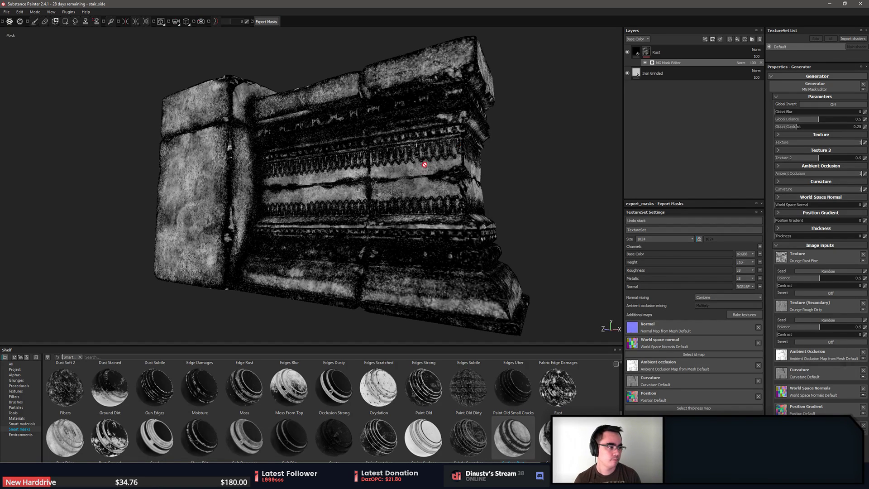
# Set the mask generator's Global Balance to 0.81 and turn on Global Invert
pyautogui.keyDown('alt'); pyautogui.moveTo(492, 202); pyautogui.dragTo(529, 227); pyautogui.keyUp('alt')
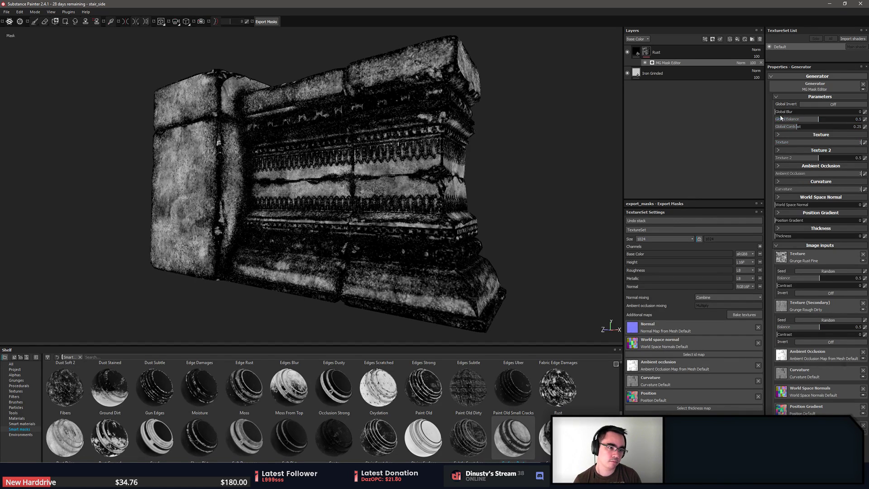
pyautogui.moveTo(778, 115); pyautogui.dragTo(844, 121)
pyautogui.click(822, 105)
pyautogui.keyDown('alt'); pyautogui.moveTo(475, 171); pyautogui.dragTo(500, 92); pyautogui.keyUp('alt')
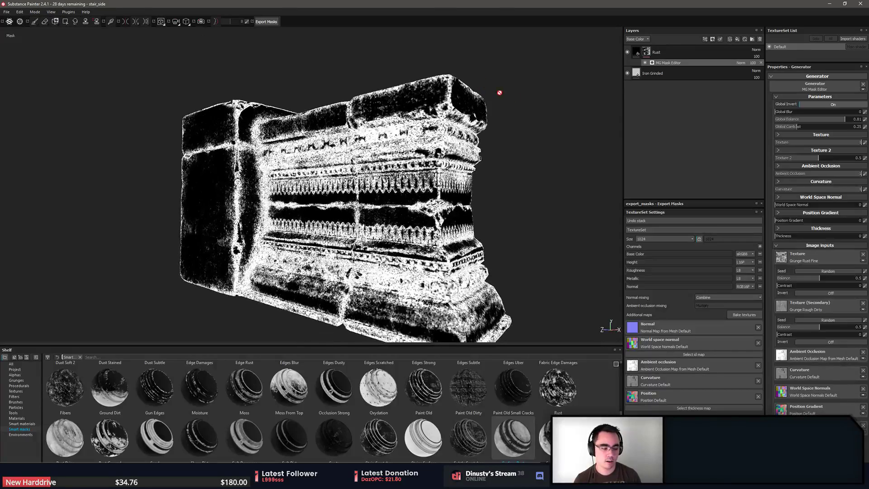
# Return to the full material view and examine the rust in the crevices and on the carved bands
pyautogui.click(635, 53)
pyautogui.keyDown('alt'); pyautogui.moveTo(576, 95); pyautogui.dragTo(599, 86); pyautogui.keyUp('alt')
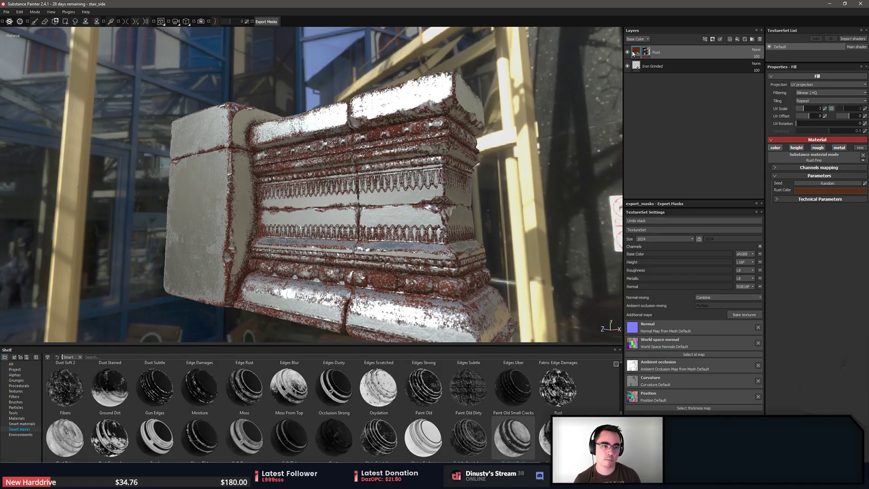
pyautogui.keyDown('alt'); pyautogui.moveTo(560, 86); pyautogui.dragTo(475, 181); pyautogui.keyUp('alt')
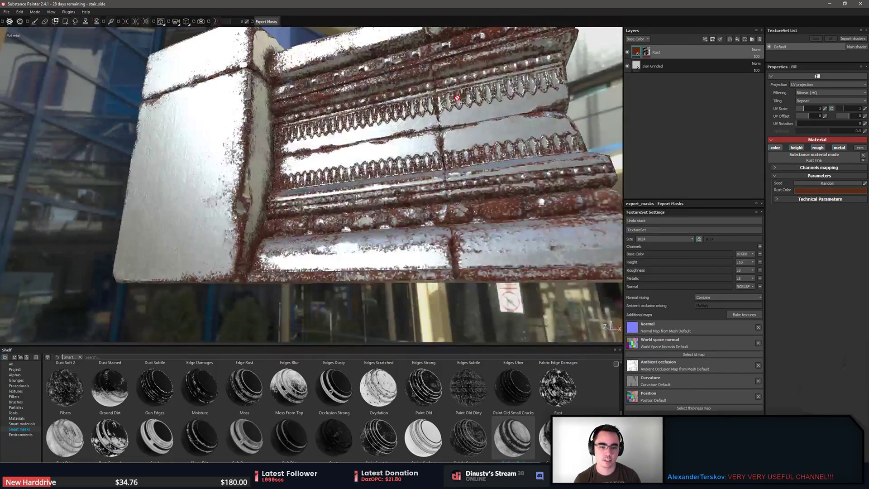
pyautogui.keyDown('alt'); pyautogui.moveTo(475, 181); pyautogui.dragTo(518, 219, button='right'); pyautogui.keyUp('alt')
pyautogui.keyDown('alt'); pyautogui.moveTo(518, 219); pyautogui.dragTo(498, 285); pyautogui.keyUp('alt')
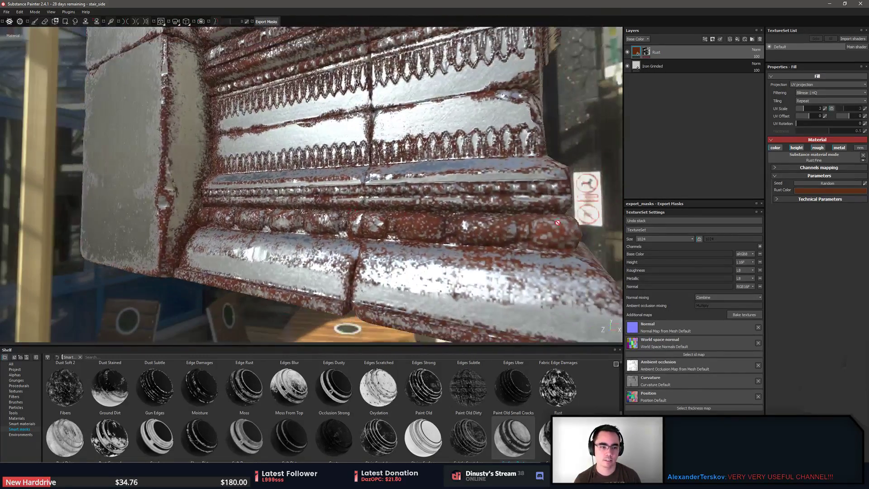
# Set the texture set's size to 2048 and check the sharper rust on the carved bands
pyautogui.click(648, 238)
pyautogui.click(645, 234)
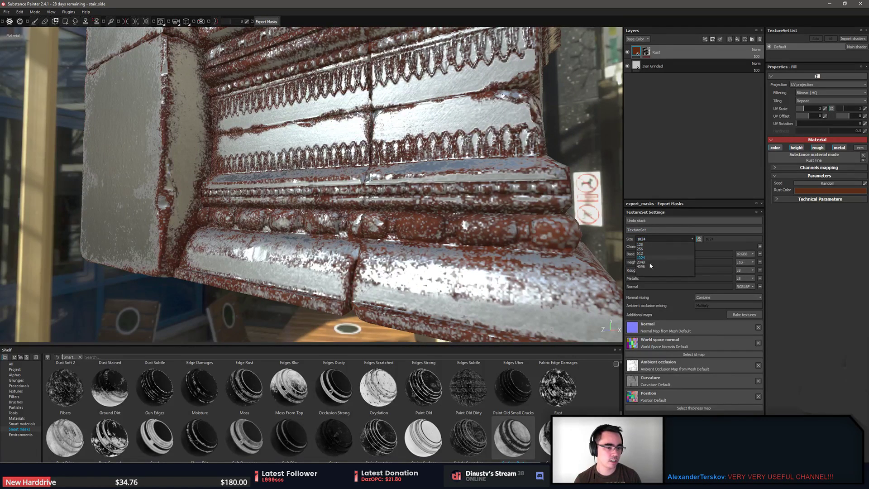
pyautogui.click(650, 262)
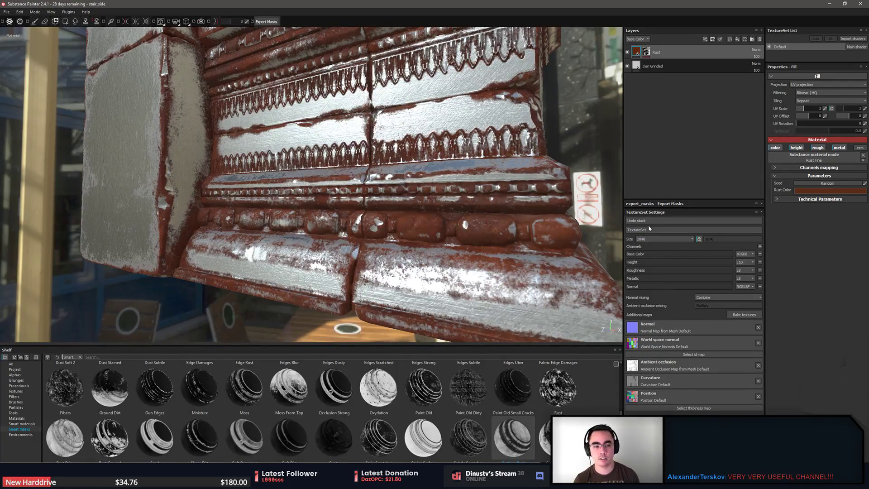
pyautogui.moveTo(392, 172)
pyautogui.keyDown('alt'); pyautogui.mouseDown()
pyautogui.moveTo(514, 196)
pyautogui.moveTo(379, 211)
pyautogui.moveTo(401, 216)
pyautogui.moveTo(334, 172)
pyautogui.moveTo(349, 183)
pyautogui.mouseUp(); pyautogui.keyUp('alt')
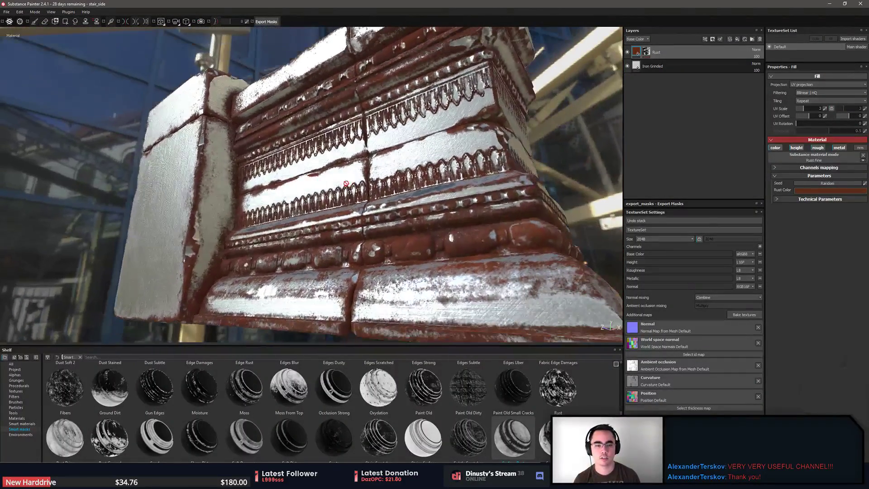
# Turn off Global Invert in the MG Mask Editor of the Rust mask and inspect the rust on the corner block
pyautogui.click(646, 52)
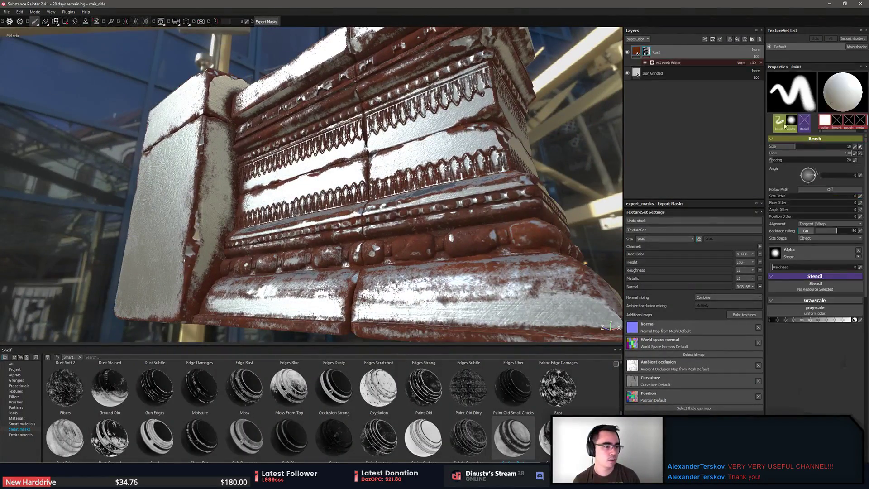
pyautogui.click(680, 66)
pyautogui.keyDown('alt'); pyautogui.moveTo(313, 194); pyautogui.dragTo(372, 282); pyautogui.keyUp('alt')
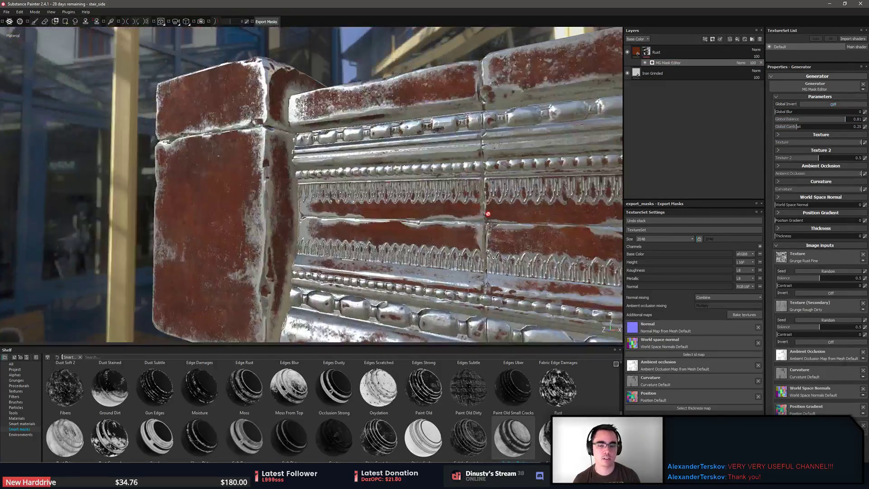
pyautogui.keyDown('alt'); pyautogui.moveTo(392, 170); pyautogui.dragTo(446, 167); pyautogui.keyUp('alt')
pyautogui.keyDown('alt'); pyautogui.moveTo(338, 155); pyautogui.dragTo(482, 192, button='right'); pyautogui.keyUp('alt')
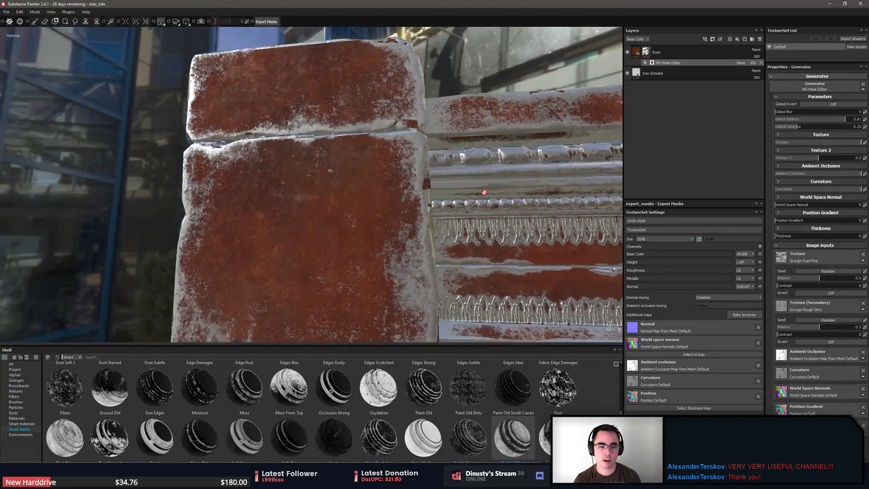
pyautogui.keyDown('alt'); pyautogui.moveTo(482, 192); pyautogui.dragTo(384, 213, button='middle'); pyautogui.keyUp('alt')
pyautogui.keyDown('alt'); pyautogui.moveTo(453, 190); pyautogui.dragTo(409, 181); pyautogui.keyUp('alt')
pyautogui.keyDown('alt'); pyautogui.moveTo(409, 181); pyautogui.dragTo(409, 174, button='middle'); pyautogui.keyUp('alt')
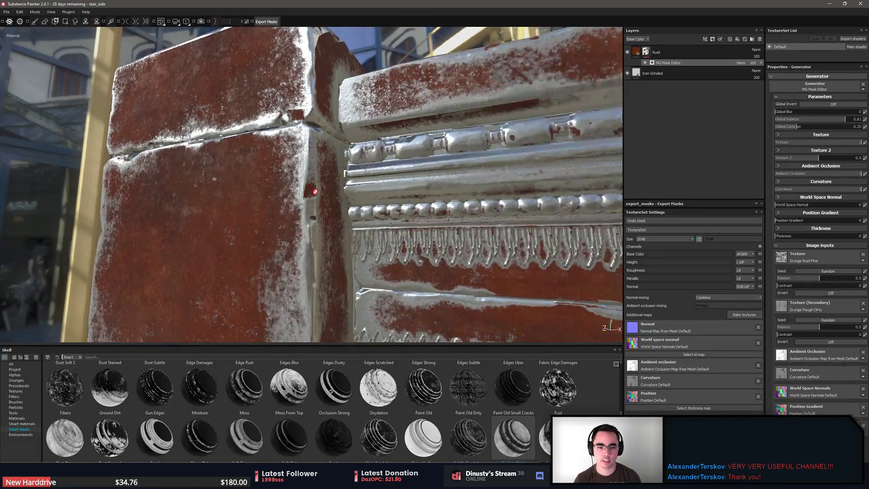
pyautogui.scroll(3, 314, 191)
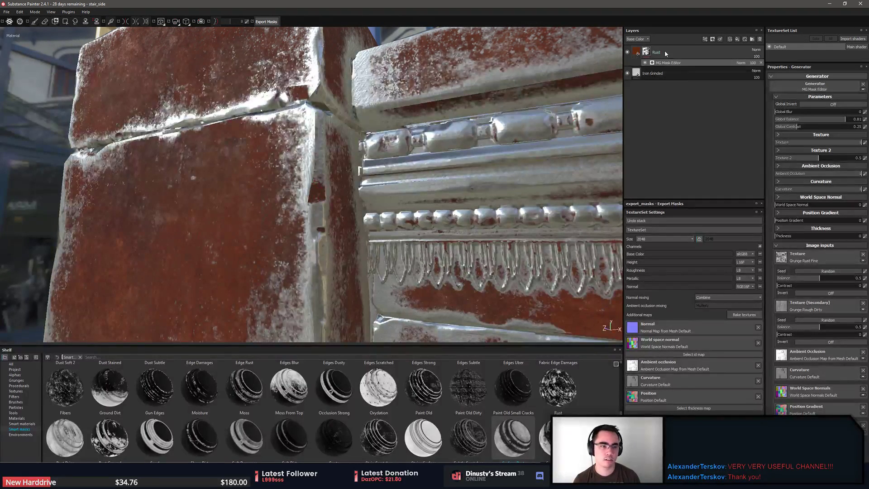
# Add a paint effect above the MG Mask Editor and paint black over the rust chip on the corner block's edge
pyautogui.rightClick(683, 62)
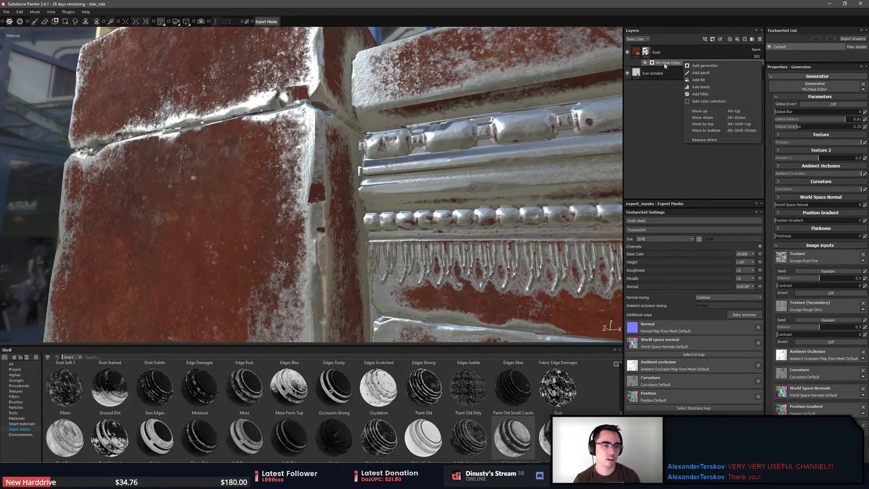
pyautogui.click(720, 74)
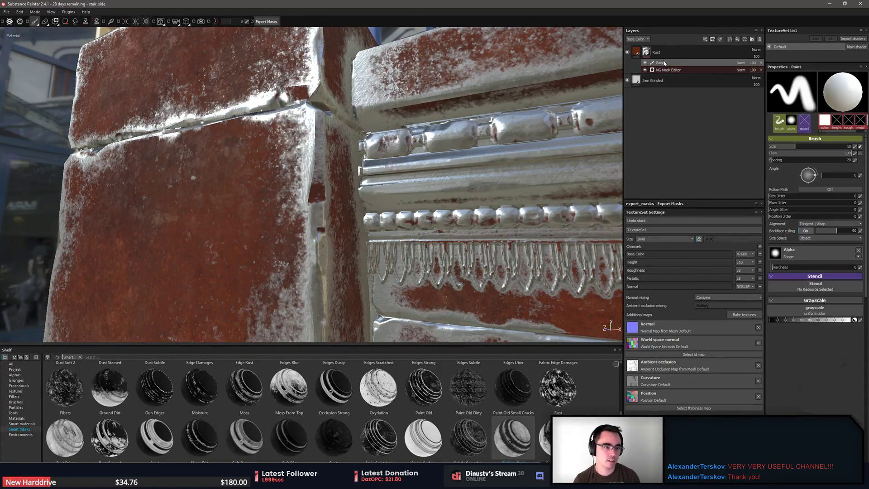
pyautogui.keyDown('ctrl'); pyautogui.moveTo(315, 170); pyautogui.dragTo(306, 170, button='right'); pyautogui.keyUp('ctrl')
pyautogui.moveTo(315, 196)
pyautogui.mouseDown()
pyautogui.moveTo(316, 155)
pyautogui.moveTo(310, 209)
pyautogui.moveTo(319, 203)
pyautogui.mouseUp()
pyautogui.press('x')
pyautogui.click(755, 64)
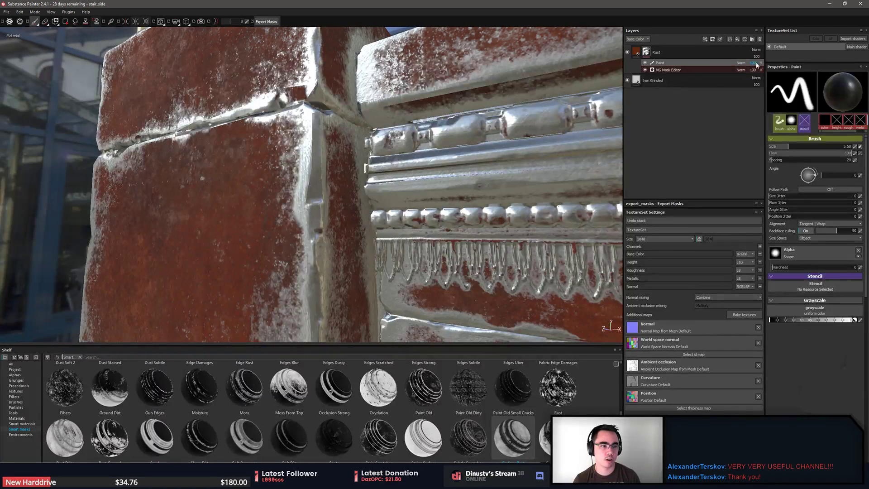
# Compare the corner block's edge with the paint effect hidden and shown
pyautogui.click(645, 63)
pyautogui.click(645, 63)
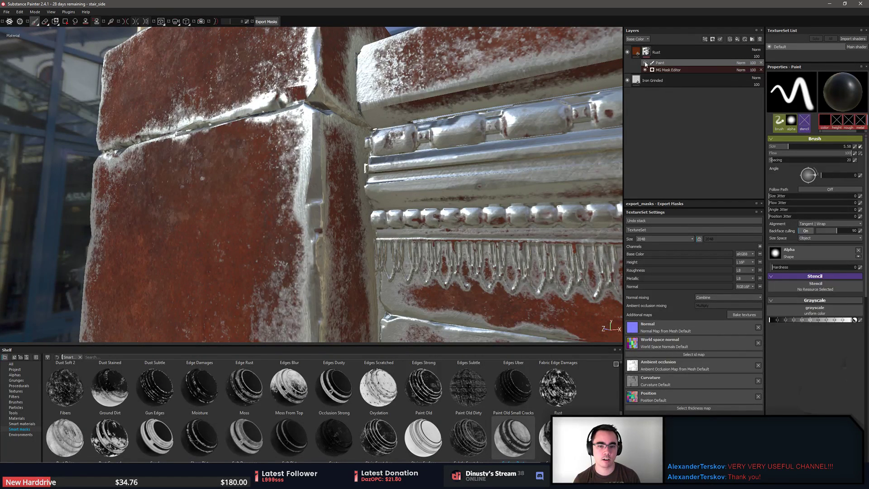
pyautogui.click(645, 63)
pyautogui.click(644, 63)
pyautogui.click(644, 62)
pyautogui.click(644, 63)
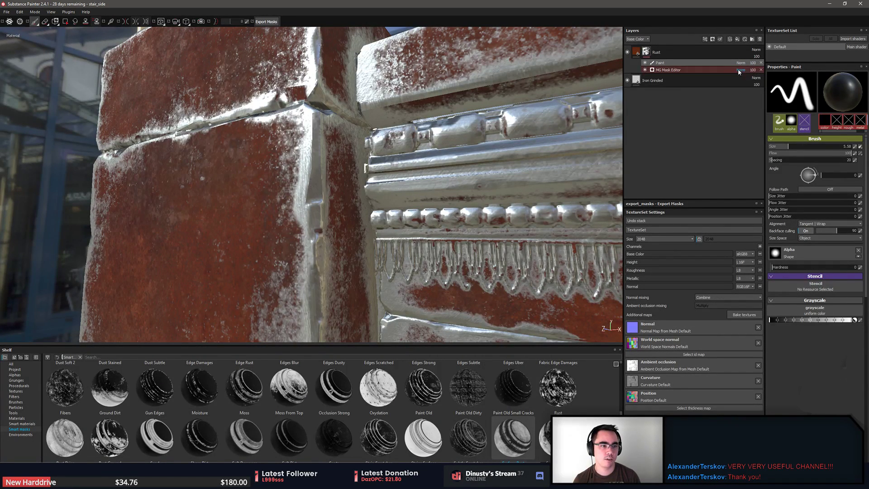
# Remove the paint effect from the Rust layer's mask
pyautogui.click(753, 63)
pyautogui.moveTo(767, 70); pyautogui.dragTo(752, 69)
pyautogui.click(760, 62)
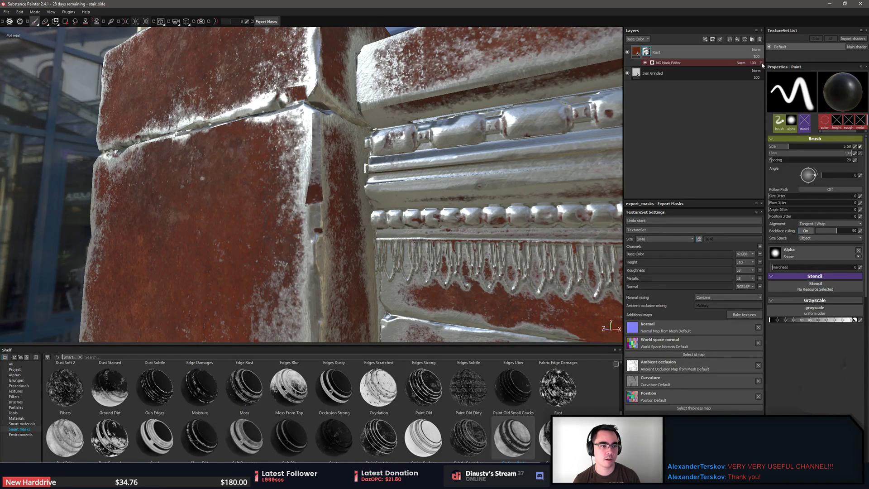
# Add a paint effect to the Rust mask and paint black at brush size 2.46 over rust spots on the edge and chipped top corner
pyautogui.keyDown('alt'); pyautogui.moveTo(416, 100); pyautogui.dragTo(413, 124); pyautogui.keyUp('alt')
pyautogui.keyDown('ctrl'); pyautogui.moveTo(320, 176); pyautogui.dragTo(294, 177, button='right'); pyautogui.keyUp('ctrl')
pyautogui.keyDown('alt'); pyautogui.moveTo(320, 177); pyautogui.dragTo(408, 208, button='right'); pyautogui.keyUp('alt')
pyautogui.press('x')
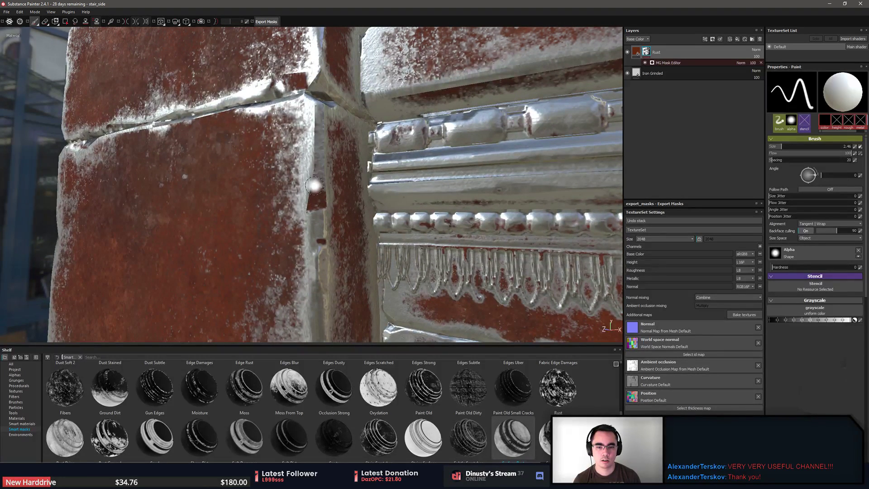
pyautogui.rightClick(677, 63)
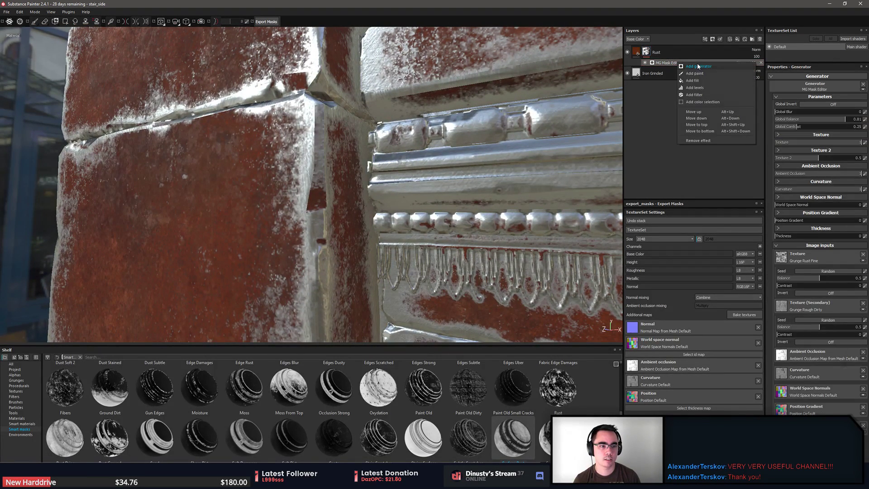
pyautogui.click(710, 76)
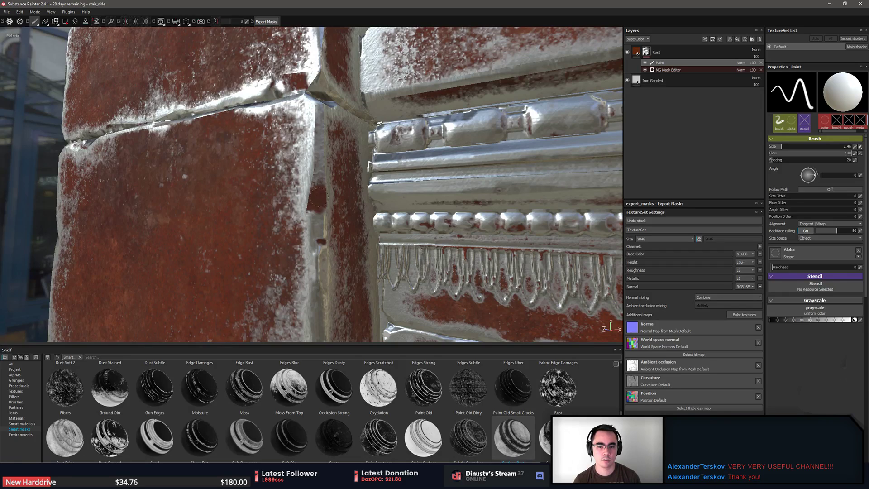
pyautogui.press('x')
pyautogui.moveTo(323, 206)
pyautogui.mouseDown()
pyautogui.moveTo(321, 241)
pyautogui.moveTo(339, 229)
pyautogui.moveTo(326, 222)
pyautogui.moveTo(262, 99)
pyautogui.moveTo(305, 183)
pyautogui.mouseUp()
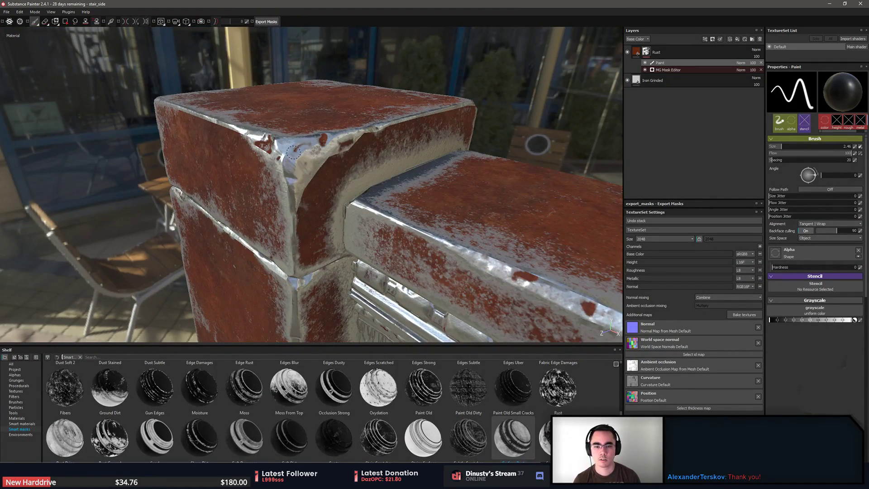
pyautogui.keyDown('alt'); pyautogui.moveTo(347, 139); pyautogui.dragTo(349, 169); pyautogui.keyUp('alt')
pyautogui.scroll(1, 362, 172)
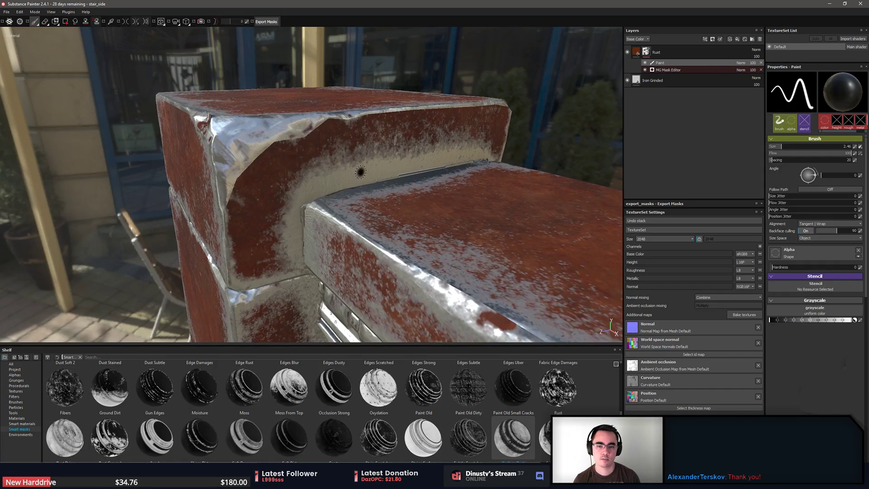
# Try dabbing white onto the chipped top corner of the block and undo the dabs
pyautogui.press('x')
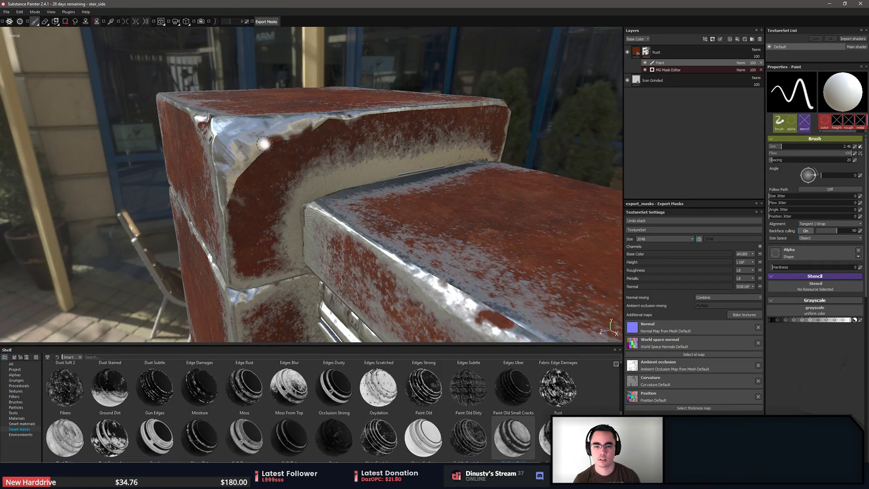
pyautogui.hotkey('ctrl', 'z')
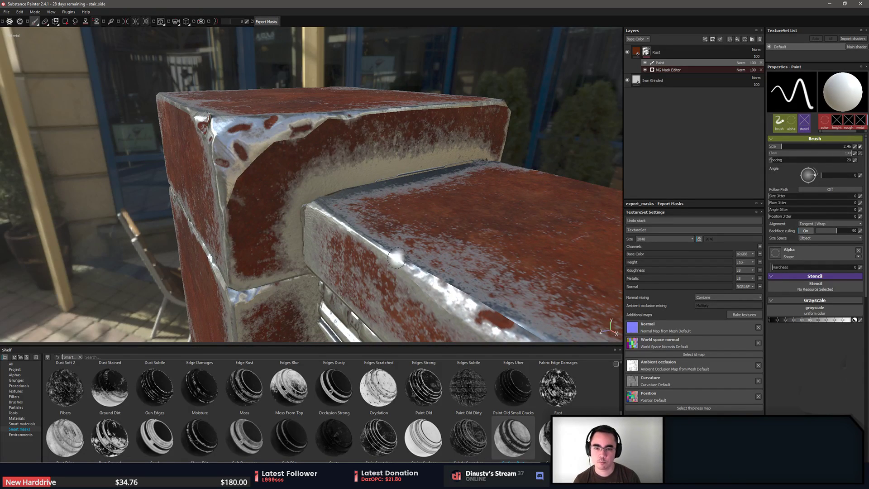
pyautogui.hotkey('ctrl', 'y')
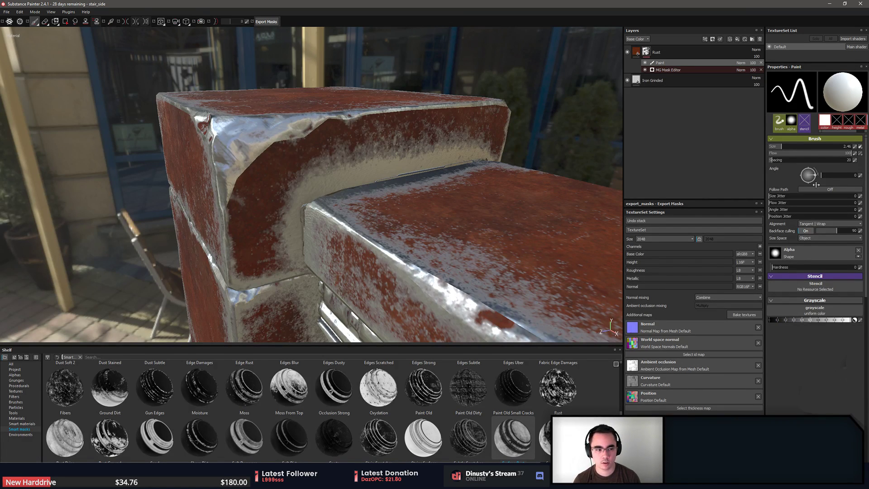
# Give the brush the Dirt 03 alpha at size 3.65 and paint white rust strokes around the block's chipped top corner
pyautogui.click(810, 256)
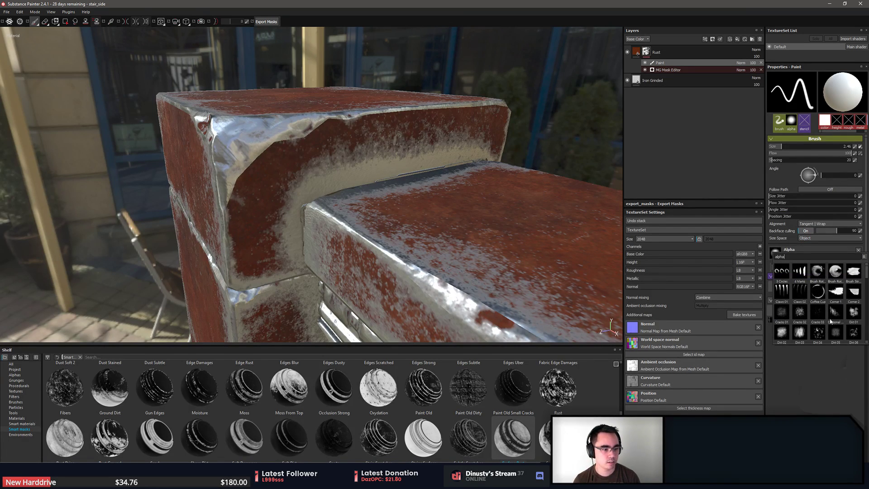
pyautogui.click(799, 333)
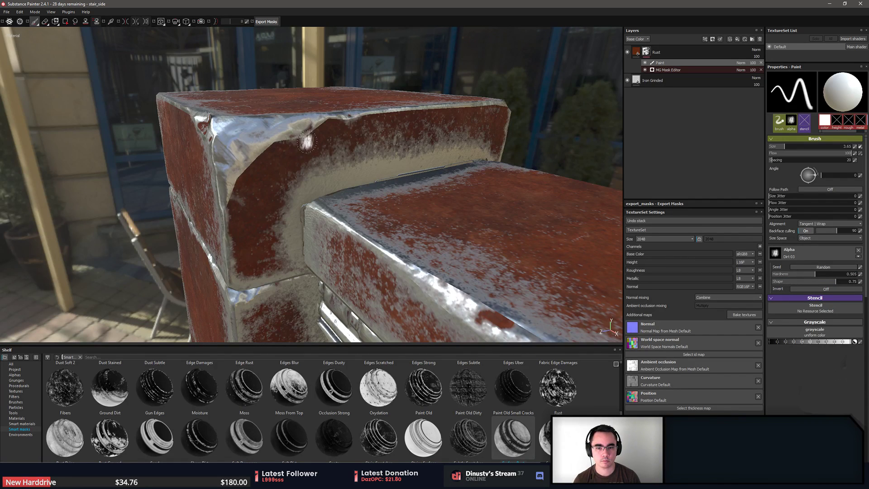
pyautogui.moveTo(278, 145)
pyautogui.mouseDown()
pyautogui.moveTo(262, 152)
pyautogui.moveTo(271, 141)
pyautogui.moveTo(238, 179)
pyautogui.moveTo(277, 148)
pyautogui.mouseUp()
pyautogui.moveTo(331, 123); pyautogui.dragTo(373, 128)
pyautogui.moveTo(412, 159)
pyautogui.keyDown('alt'); pyautogui.mouseDown()
pyautogui.moveTo(534, 132)
pyautogui.moveTo(453, 141)
pyautogui.mouseUp(); pyautogui.keyUp('alt')
pyautogui.scroll(-3, 168, 158)
pyautogui.keyDown('alt'); pyautogui.moveTo(168, 158); pyautogui.dragTo(354, 163); pyautogui.keyUp('alt')
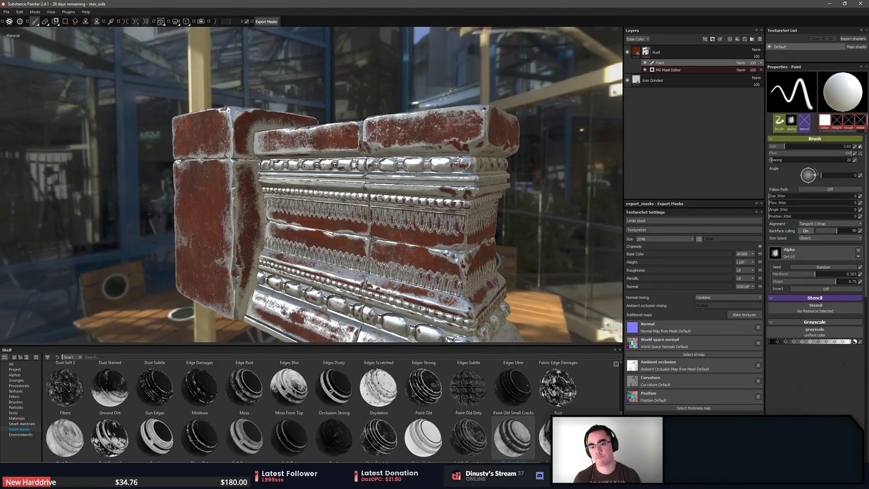
# Try inverting and blurring the Ambient Occlusion in the Rust mask's MG Mask Editor, and restore both settings
pyautogui.click(667, 70)
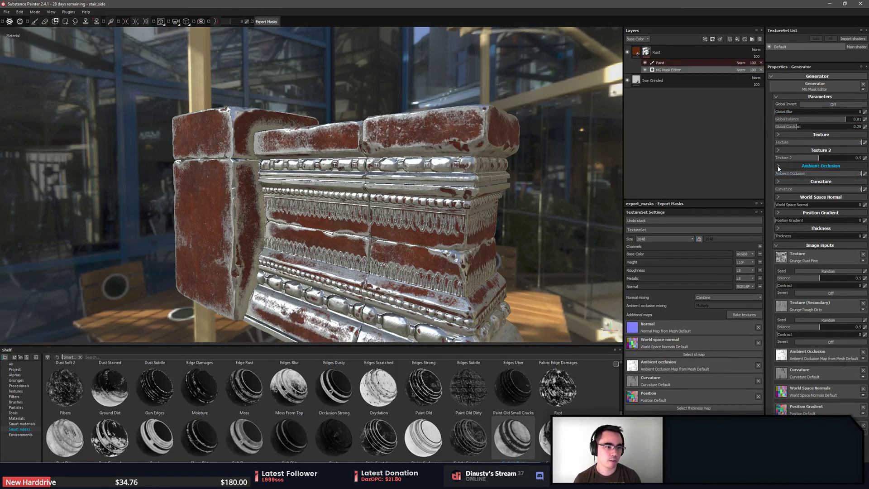
pyautogui.click(800, 166)
pyautogui.click(825, 175)
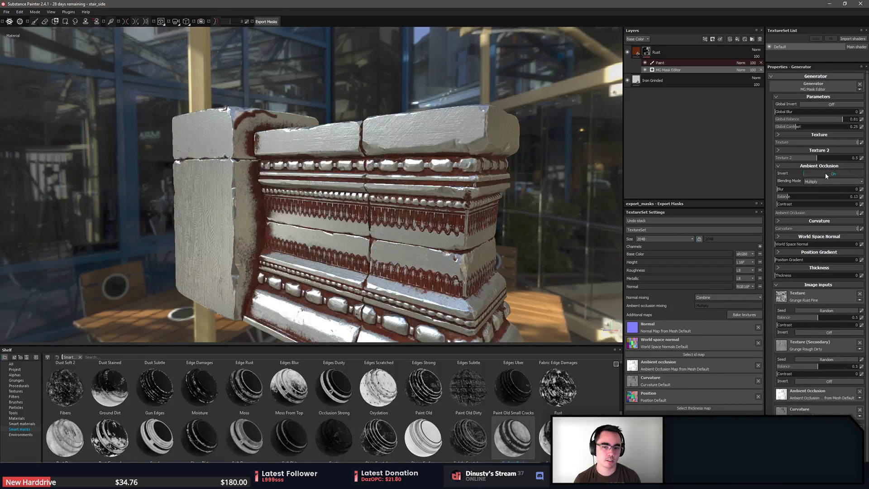
pyautogui.click(826, 174)
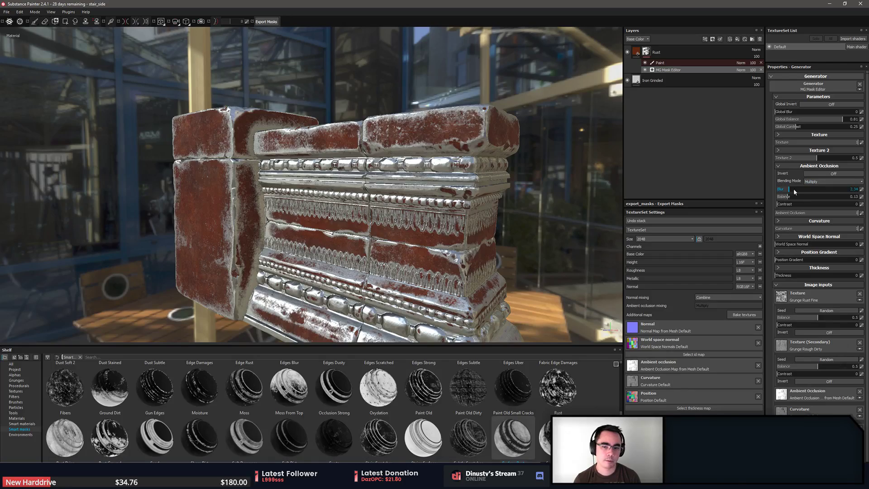
pyautogui.moveTo(794, 192); pyautogui.dragTo(765, 194)
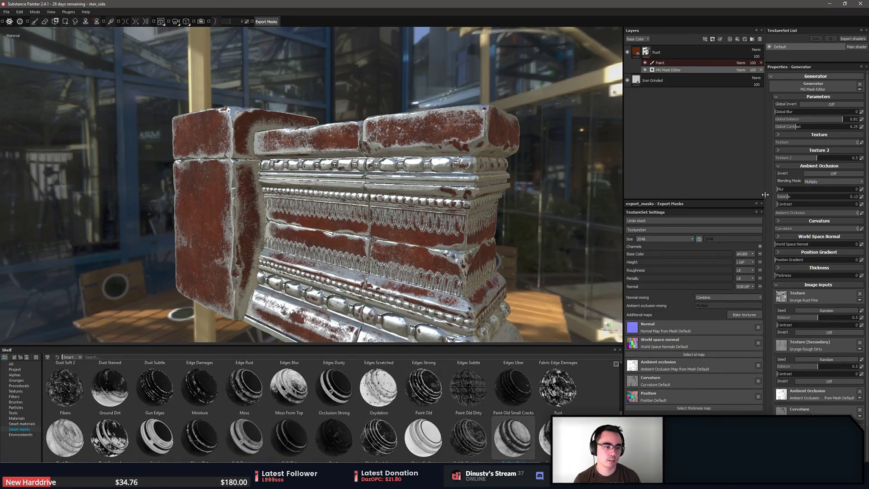
# Set the MG Mask Editor's Ambient Occlusion blur to 0.8 and balance to 0.29, and check the rust over the whole model
pyautogui.keyDown('alt'); pyautogui.moveTo(611, 193); pyautogui.dragTo(571, 156); pyautogui.keyUp('alt')
pyautogui.keyDown('alt'); pyautogui.moveTo(571, 156); pyautogui.dragTo(737, 187, button='right'); pyautogui.keyUp('alt')
pyautogui.keyDown('alt'); pyautogui.moveTo(533, 181); pyautogui.dragTo(506, 198); pyautogui.keyUp('alt')
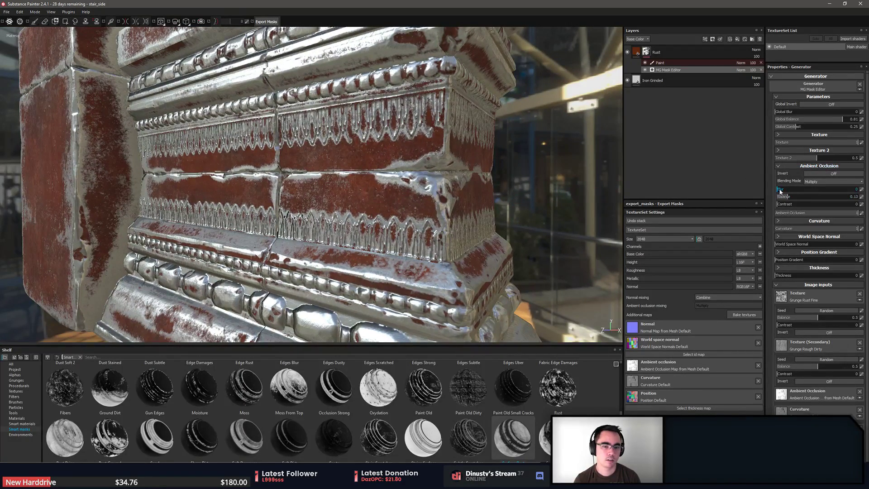
pyautogui.moveTo(779, 190); pyautogui.dragTo(801, 201)
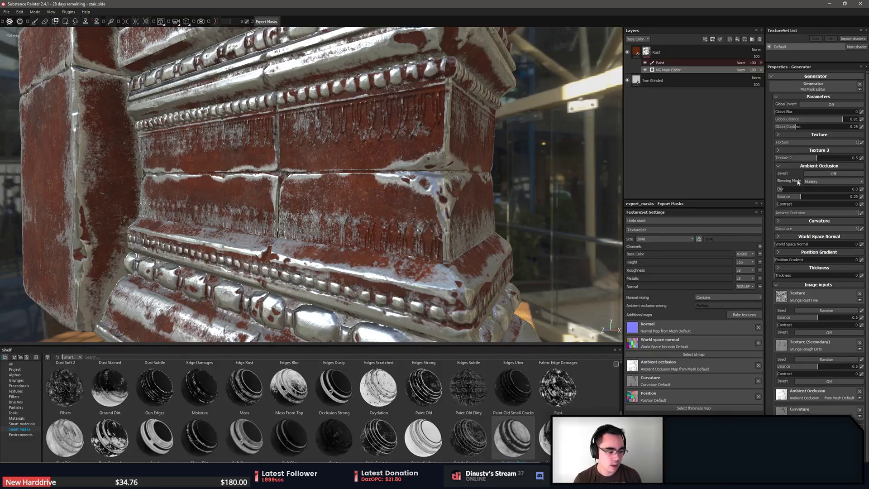
pyautogui.keyDown('alt'); pyautogui.moveTo(421, 143); pyautogui.dragTo(420, 174, button='middle'); pyautogui.keyUp('alt')
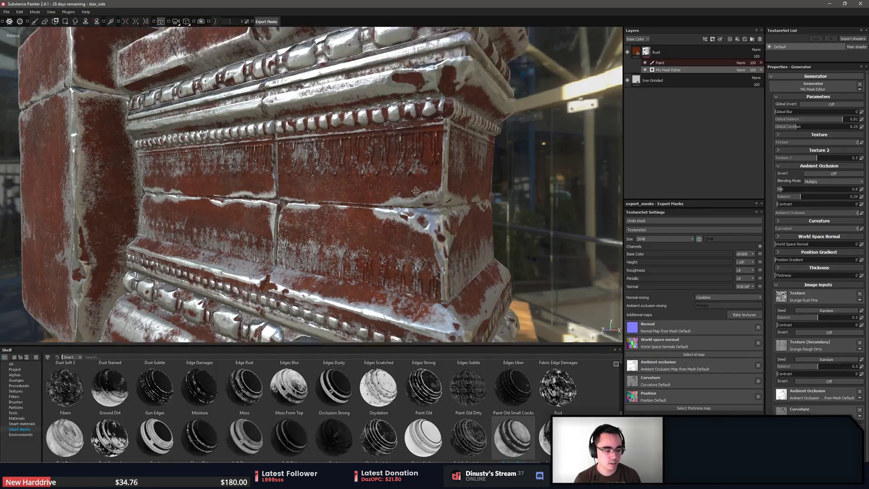
pyautogui.keyDown('alt'); pyautogui.moveTo(420, 174); pyautogui.dragTo(390, 213, button='right'); pyautogui.keyUp('alt')
pyautogui.keyDown('alt'); pyautogui.moveTo(389, 213); pyautogui.dragTo(551, 243); pyautogui.keyUp('alt')
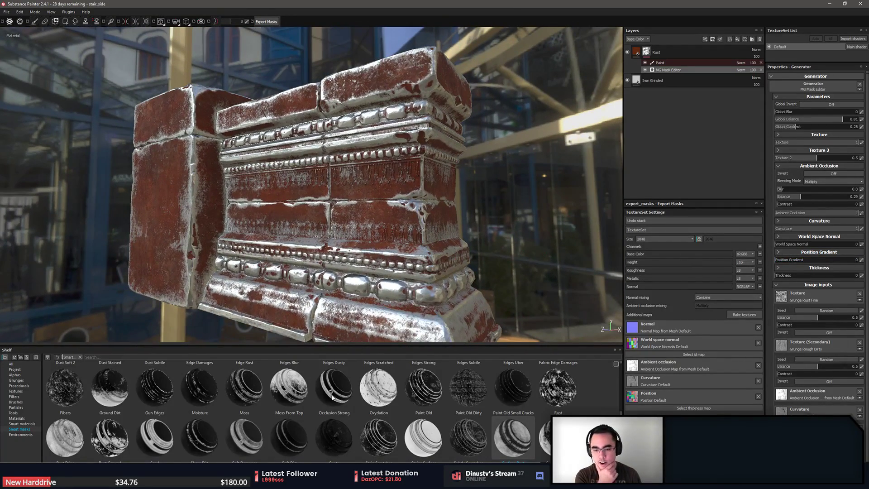
# Add a fill layer above the Rust layer
pyautogui.click(635, 52)
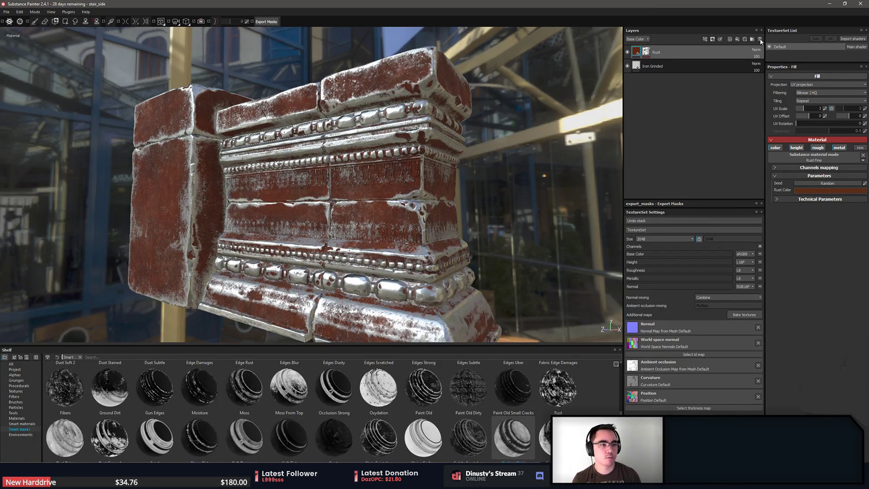
pyautogui.click(737, 39)
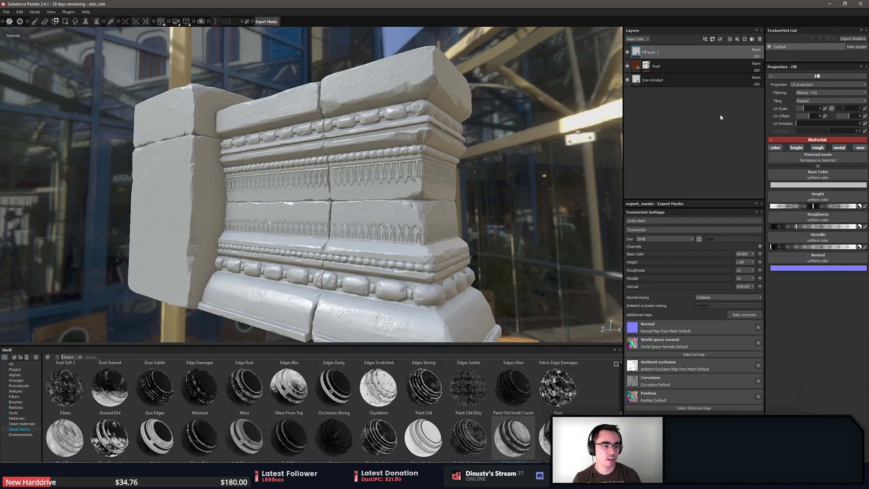
# Disable the fill layer's height, roughness, metallic and normal channels, leaving only the color channel active
pyautogui.click(774, 147)
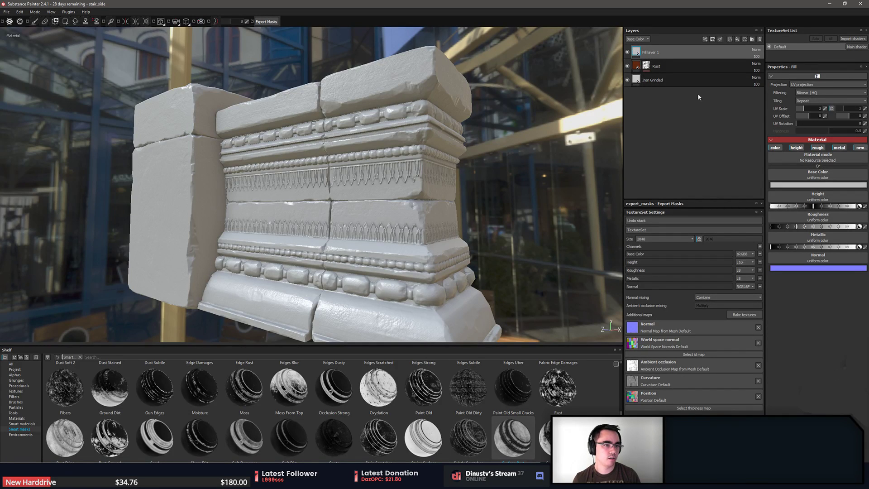
pyautogui.click(858, 148)
pyautogui.click(839, 148)
pyautogui.click(818, 148)
pyautogui.click(796, 148)
pyautogui.click(775, 147)
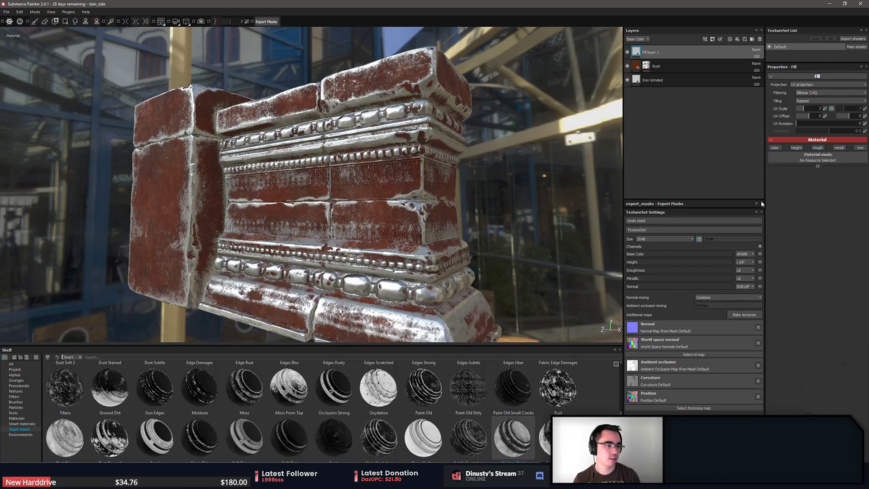
pyautogui.click(775, 148)
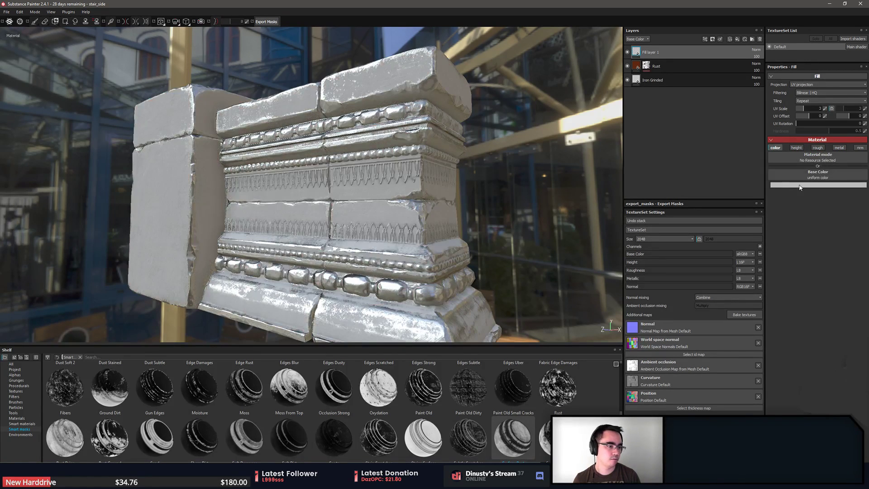
# Set the fill layer's base color to a dark green, about RGB 0.005, 0.032, 0.003
pyautogui.click(799, 185)
pyautogui.click(802, 179)
pyautogui.moveTo(812, 185); pyautogui.dragTo(813, 180)
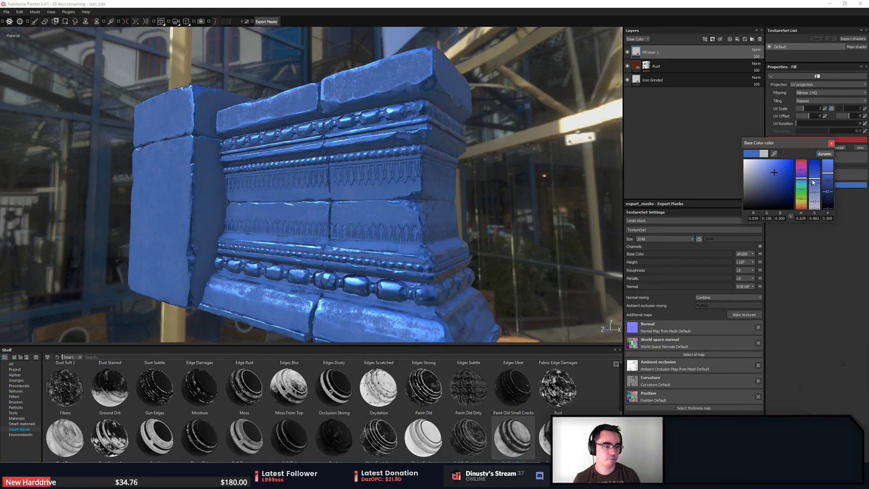
pyautogui.click(801, 193)
pyautogui.click(777, 201)
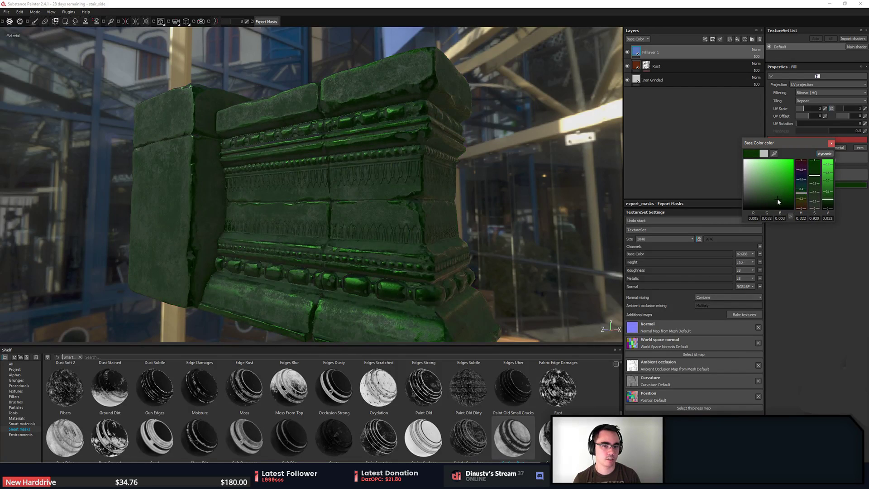
pyautogui.click(831, 143)
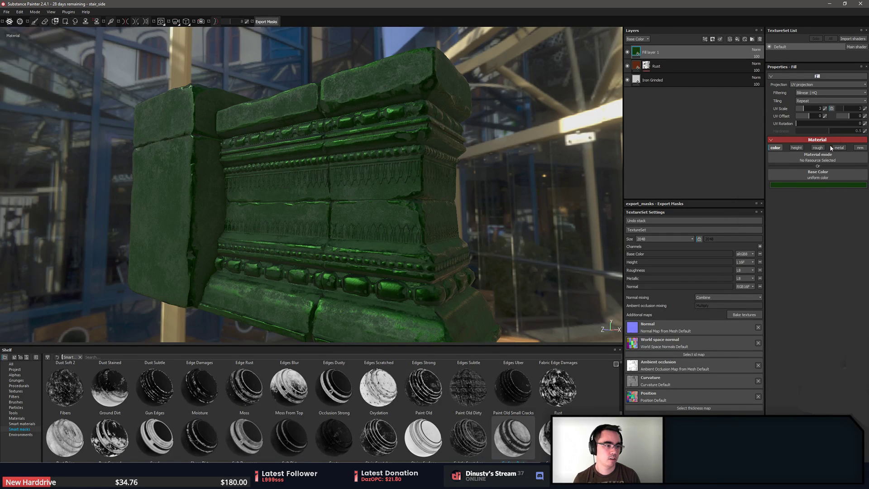
# Enable the fill layer's roughness and height channels, making the roughness much higher and the height slightly positive
pyautogui.click(820, 148)
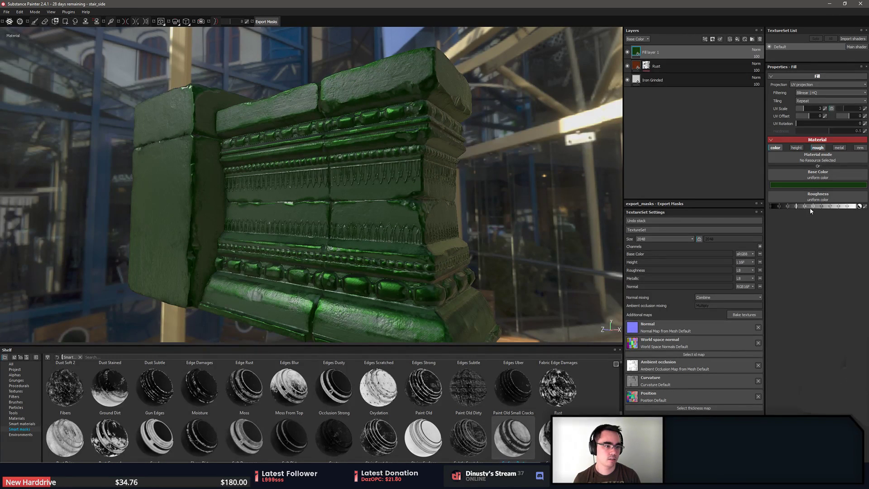
pyautogui.moveTo(810, 207); pyautogui.dragTo(832, 208)
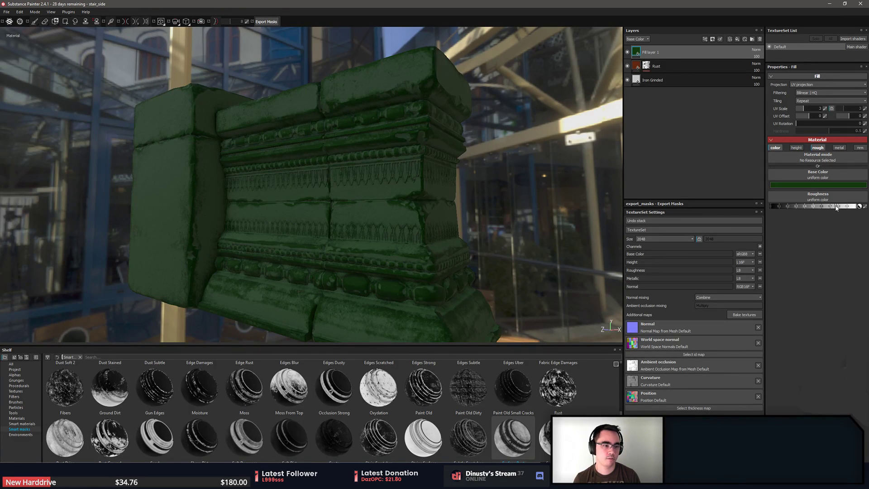
pyautogui.click(798, 149)
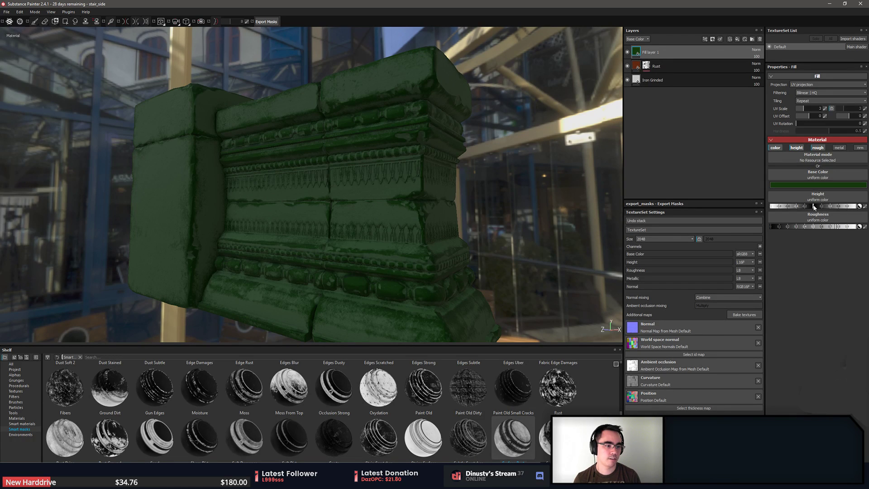
pyautogui.moveTo(814, 207); pyautogui.dragTo(820, 209)
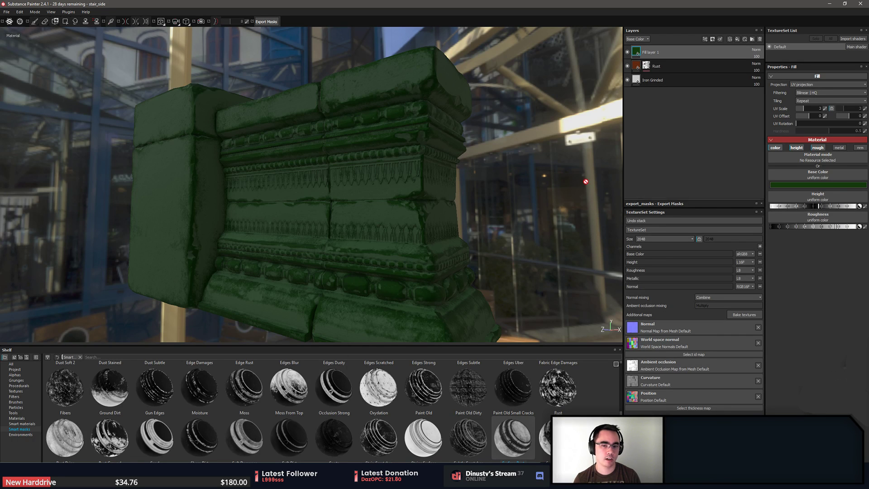
# Add a black mask to the green fill layer
pyautogui.keyDown('alt'); pyautogui.moveTo(394, 149); pyautogui.dragTo(446, 141); pyautogui.keyUp('alt')
pyautogui.rightClick(670, 54)
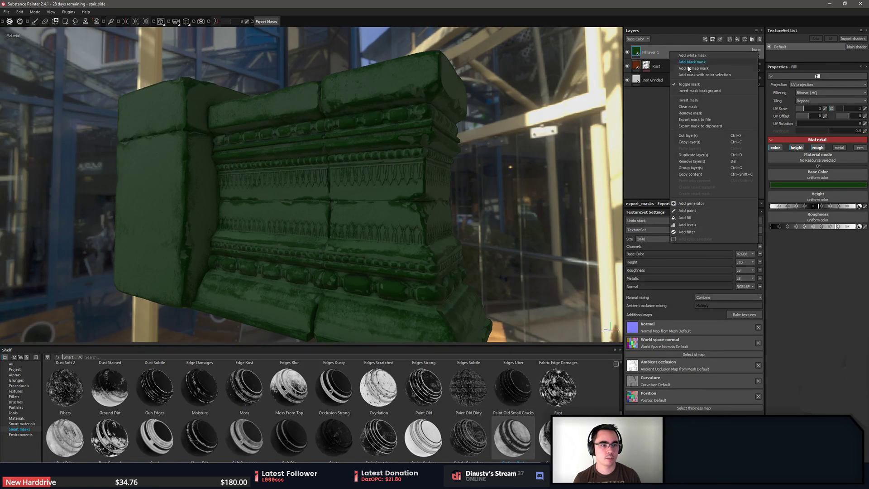
pyautogui.click(692, 62)
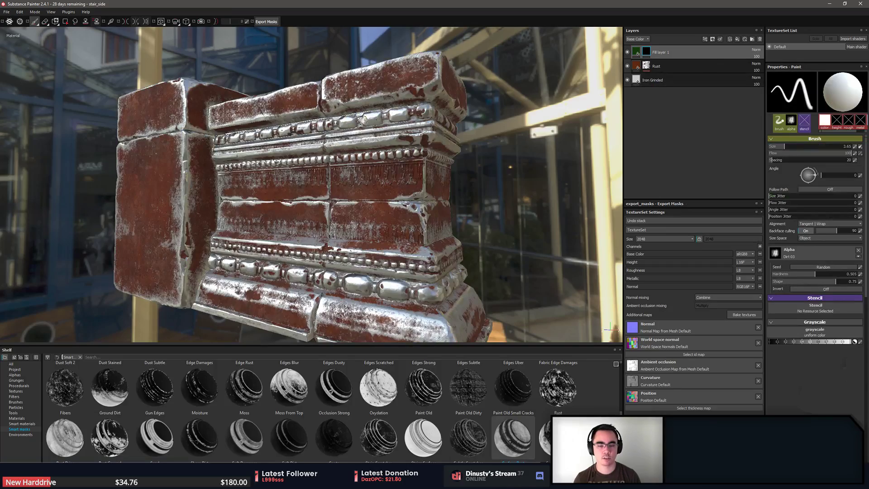
# Paint a test patch in white on the green fill layer's mask, over the carved band and the crack below it
pyautogui.keyDown('alt'); pyautogui.moveTo(301, 182); pyautogui.dragTo(524, 199, button='right'); pyautogui.keyUp('alt')
pyautogui.keyDown('alt'); pyautogui.moveTo(525, 199); pyautogui.dragTo(462, 208, button='middle'); pyautogui.keyUp('alt')
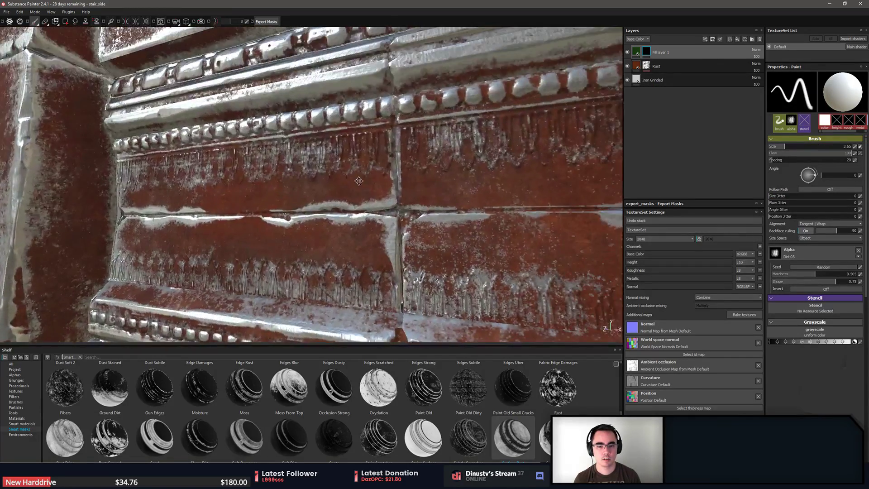
pyautogui.keyDown('alt'); pyautogui.moveTo(462, 208); pyautogui.dragTo(495, 204, button='right'); pyautogui.keyUp('alt')
pyautogui.keyDown('alt'); pyautogui.moveTo(376, 203); pyautogui.dragTo(410, 205); pyautogui.keyUp('alt')
pyautogui.keyDown('alt'); pyautogui.moveTo(410, 205); pyautogui.dragTo(461, 204, button='middle'); pyautogui.keyUp('alt')
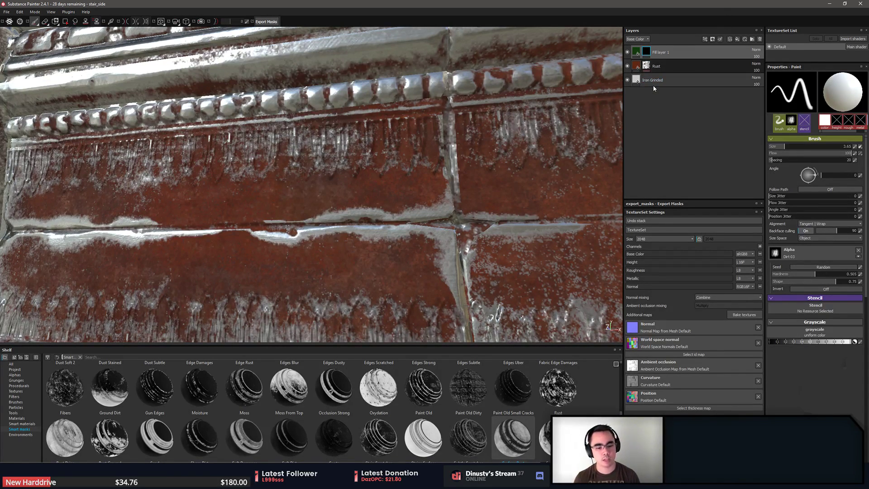
pyautogui.click(647, 66)
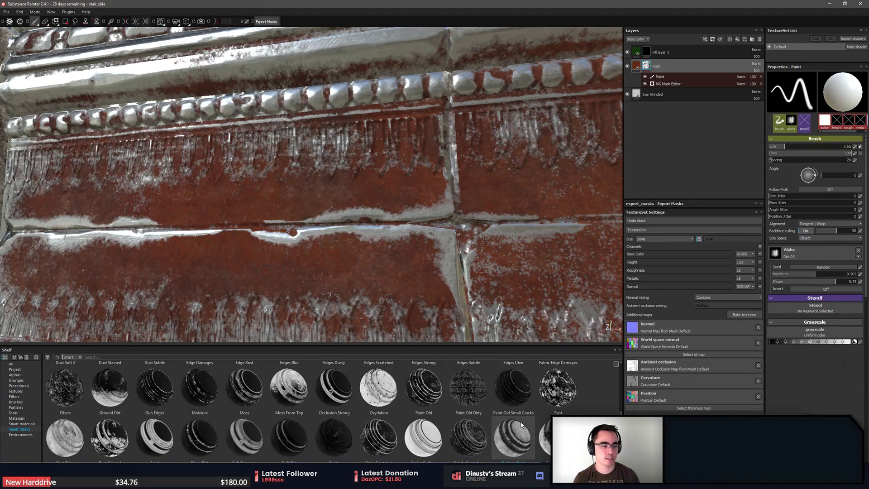
pyautogui.click(632, 58)
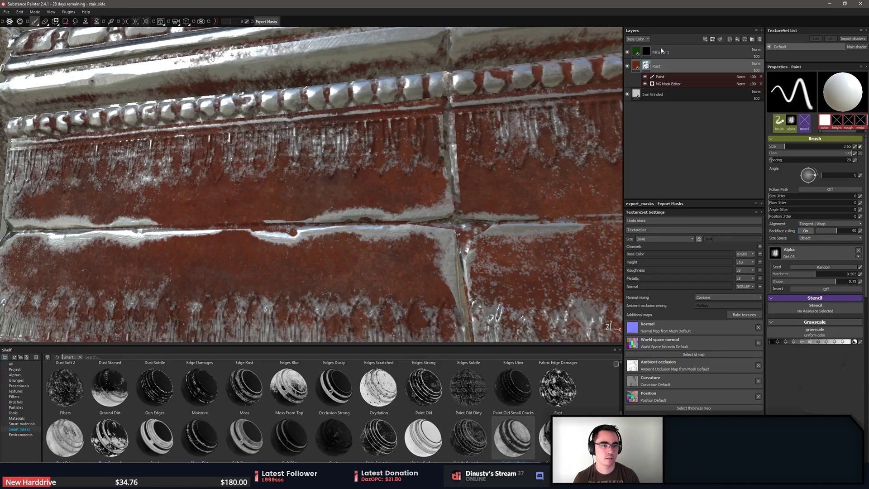
pyautogui.keyDown('alt'); pyautogui.moveTo(461, 175); pyautogui.dragTo(439, 187); pyautogui.keyUp('alt')
pyautogui.moveTo(346, 236)
pyautogui.mouseDown()
pyautogui.moveTo(311, 240)
pyautogui.moveTo(419, 263)
pyautogui.mouseUp()
pyautogui.hotkey('ctrl', 'z')
pyautogui.moveTo(277, 292)
pyautogui.mouseDown()
pyautogui.moveTo(269, 301)
pyautogui.moveTo(290, 260)
pyautogui.moveTo(326, 245)
pyautogui.moveTo(337, 286)
pyautogui.moveTo(369, 245)
pyautogui.moveTo(396, 233)
pyautogui.moveTo(419, 266)
pyautogui.mouseUp()
pyautogui.hotkey('ctrl', 'z')
pyautogui.keyDown('alt'); pyautogui.moveTo(418, 266); pyautogui.dragTo(560, 290, button='right'); pyautogui.keyUp('alt')
pyautogui.moveTo(560, 291)
pyautogui.keyDown('alt'); pyautogui.mouseDown()
pyautogui.moveTo(511, 276)
pyautogui.moveTo(463, 285)
pyautogui.mouseUp(); pyautogui.keyUp('alt')
pyautogui.moveTo(269, 284)
pyautogui.mouseDown()
pyautogui.moveTo(317, 181)
pyautogui.moveTo(385, 190)
pyautogui.moveTo(272, 160)
pyautogui.moveTo(301, 131)
pyautogui.moveTo(435, 149)
pyautogui.moveTo(442, 168)
pyautogui.moveTo(399, 155)
pyautogui.mouseUp()
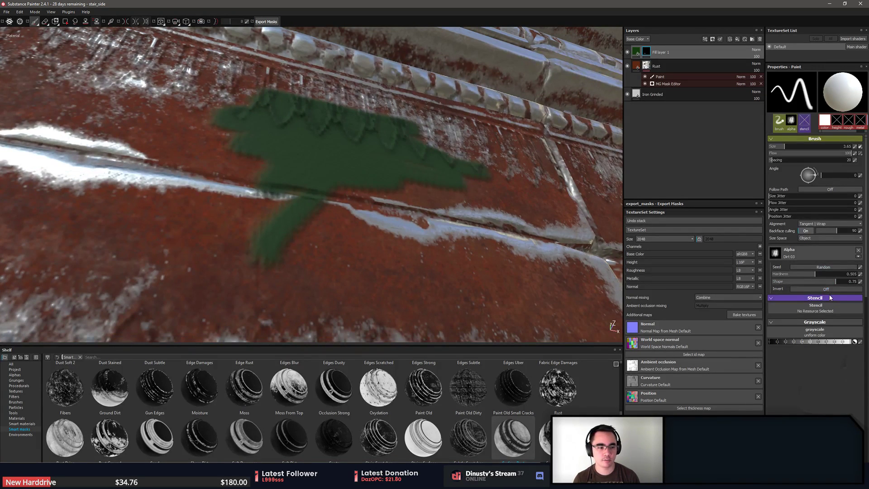
pyautogui.keyDown('alt'); pyautogui.moveTo(527, 180); pyautogui.dragTo(529, 197); pyautogui.keyUp('alt')
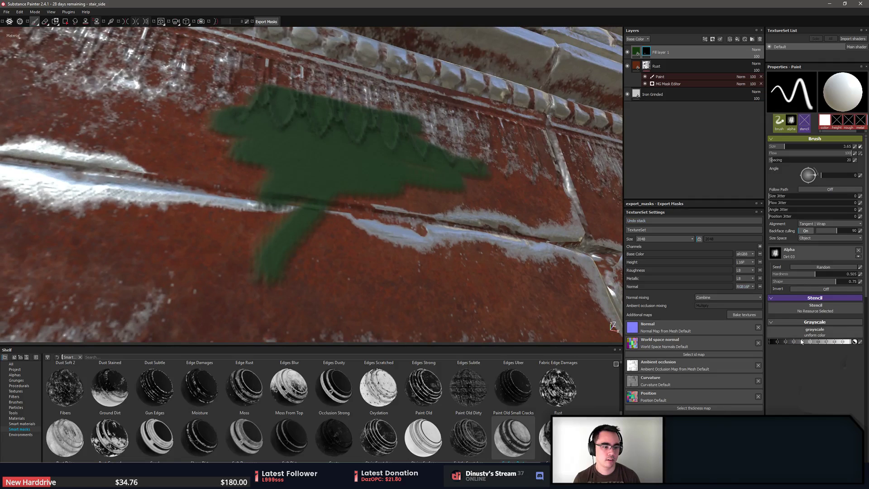
# Try a slightly higher height on the green fill layer, and disable its height channel
pyautogui.click(636, 53)
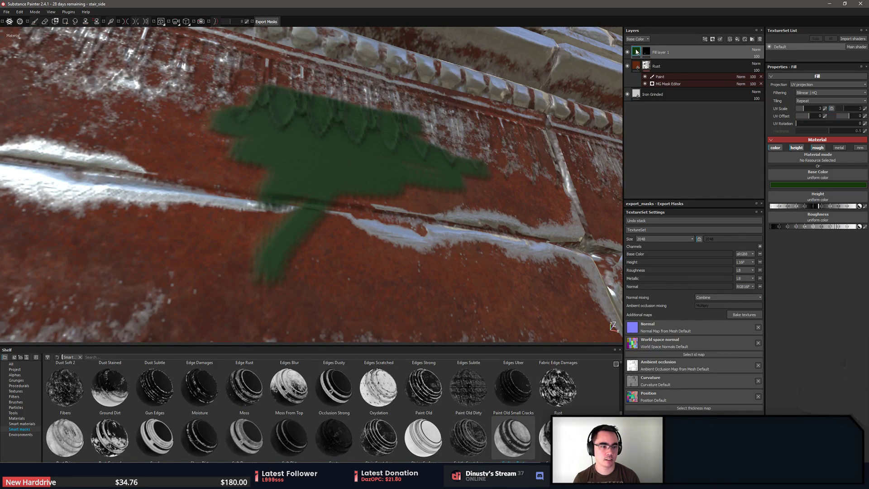
pyautogui.moveTo(820, 208)
pyautogui.mouseDown()
pyautogui.moveTo(796, 212)
pyautogui.moveTo(834, 207)
pyautogui.moveTo(822, 205)
pyautogui.mouseUp()
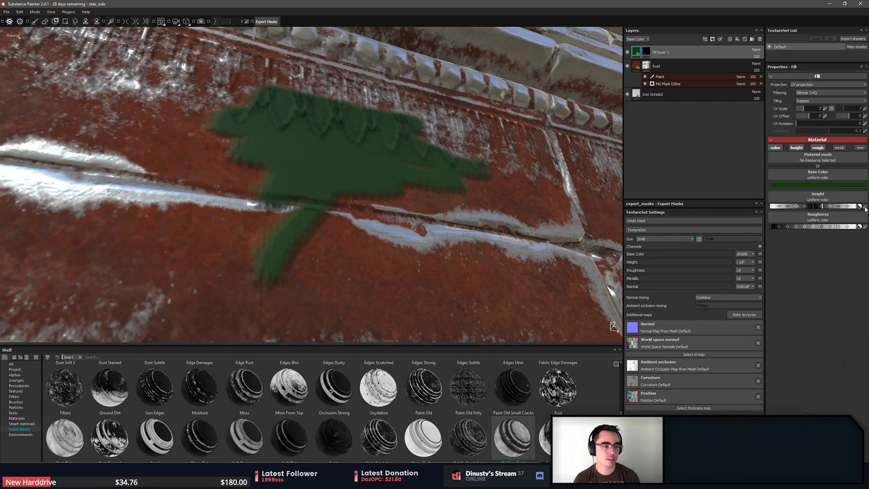
pyautogui.click(796, 147)
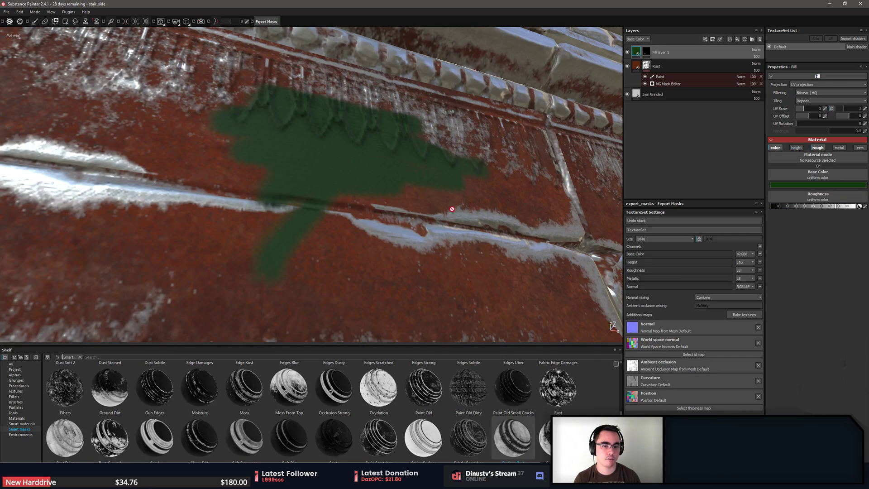
pyautogui.keyDown('alt'); pyautogui.moveTo(451, 209); pyautogui.dragTo(162, 141); pyautogui.keyUp('alt')
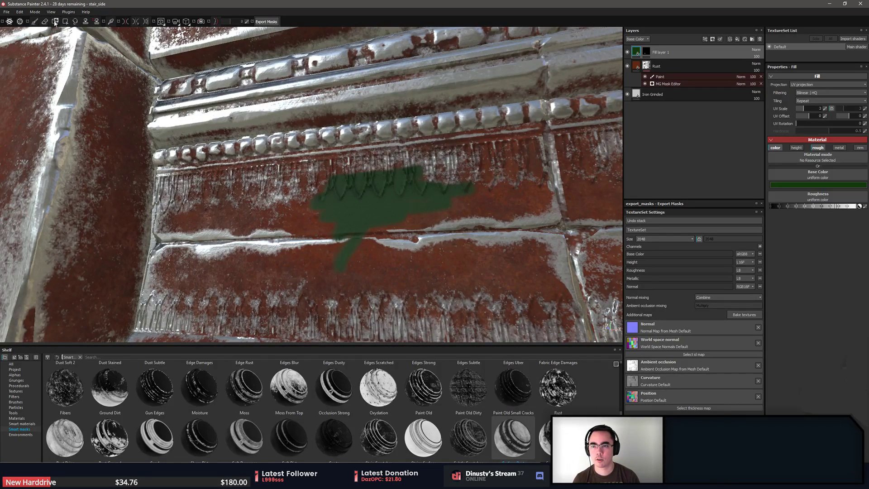
# Erase the green patch from the fill layer's mask with a black brush at size 21.99
pyautogui.keyDown('alt'); pyautogui.moveTo(140, 96); pyautogui.dragTo(362, 195); pyautogui.keyUp('alt')
pyautogui.click(646, 51)
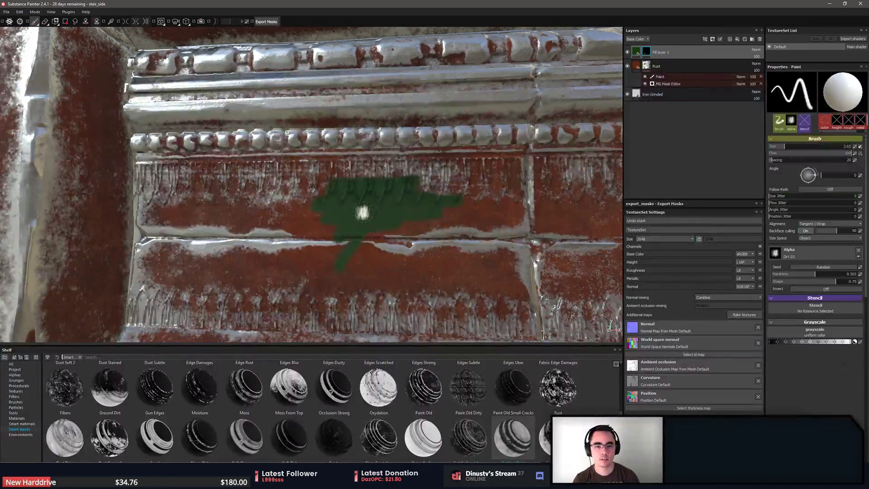
pyautogui.moveTo(399, 212)
pyautogui.mouseDown()
pyautogui.moveTo(292, 238)
pyautogui.moveTo(355, 246)
pyautogui.mouseUp()
pyautogui.press('x')
pyautogui.keyDown('ctrl'); pyautogui.moveTo(345, 248); pyautogui.dragTo(394, 248, button='right'); pyautogui.keyUp('ctrl')
pyautogui.moveTo(345, 245); pyautogui.dragTo(432, 174)
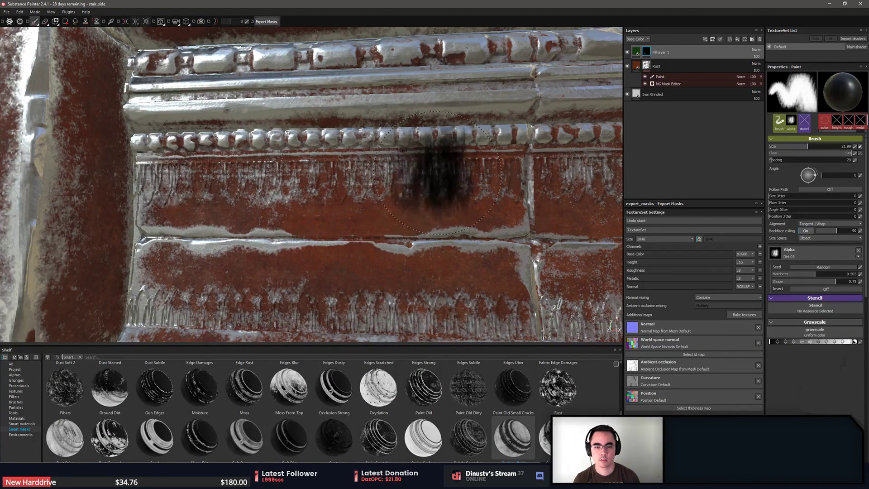
# Apply the Moss From Top smart mask to the green fill layer and check it over the whole block
pyautogui.moveTo(297, 381); pyautogui.dragTo(655, 53)
pyautogui.keyDown('alt'); pyautogui.moveTo(581, 246); pyautogui.dragTo(452, 260, button='right'); pyautogui.keyUp('alt')
pyautogui.keyDown('alt'); pyautogui.moveTo(452, 260); pyautogui.dragTo(334, 267, button='middle'); pyautogui.keyUp('alt')
pyautogui.moveTo(335, 267)
pyautogui.keyDown('alt'); pyautogui.mouseDown()
pyautogui.moveTo(274, 272)
pyautogui.moveTo(543, 190)
pyautogui.mouseUp(); pyautogui.keyUp('alt')
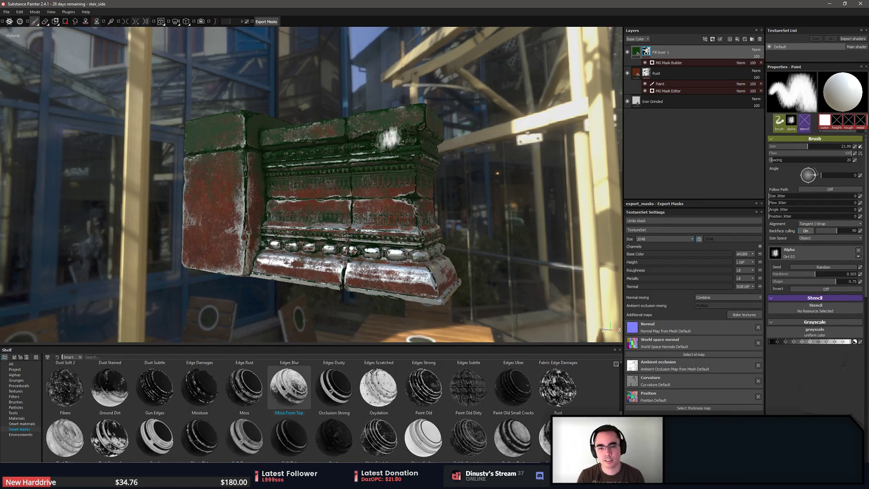
pyautogui.keyDown('alt'); pyautogui.moveTo(388, 140); pyautogui.dragTo(355, 178); pyautogui.keyUp('alt')
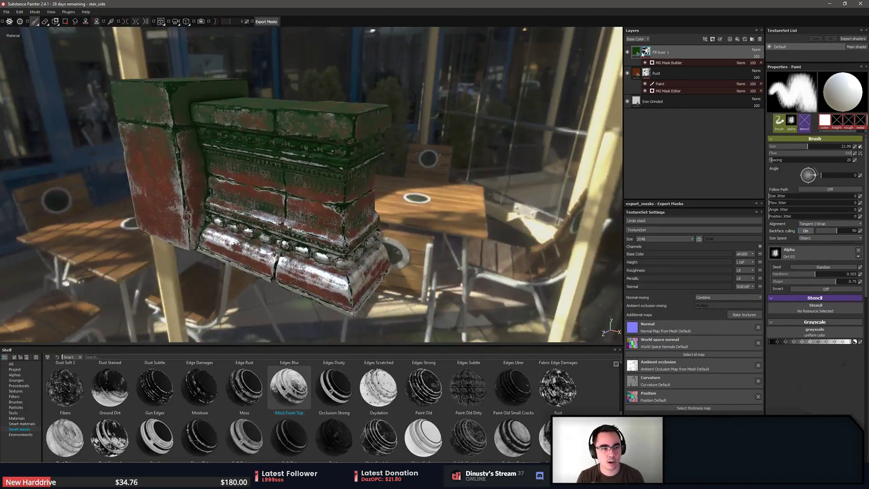
# Display the moss mask alone and set its MG Mask Builder to level 0.56 and contrast 0.58 with Use Triplanar on
pyautogui.keyDown('alt'); pyautogui.click(646, 52); pyautogui.keyUp('alt')
pyautogui.moveTo(476, 110)
pyautogui.keyDown('alt'); pyautogui.mouseDown()
pyautogui.moveTo(540, 111)
pyautogui.moveTo(498, 116)
pyautogui.moveTo(475, 109)
pyautogui.mouseUp(); pyautogui.keyUp('alt')
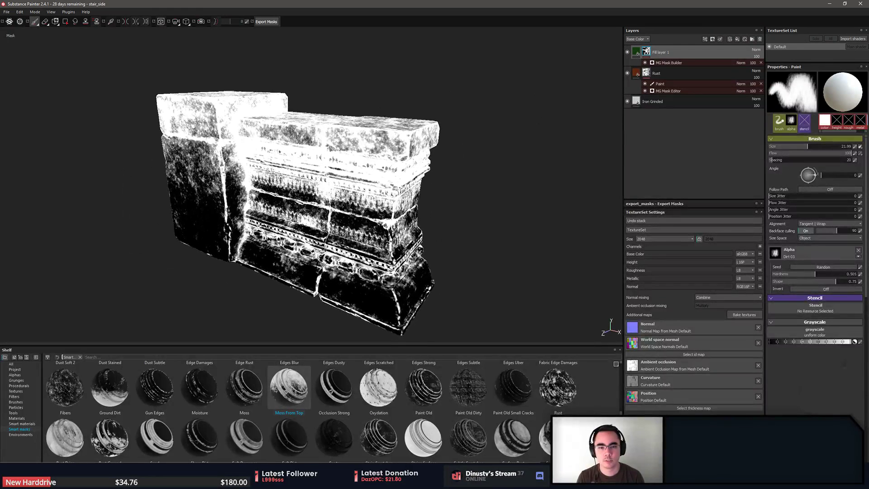
pyautogui.click(665, 62)
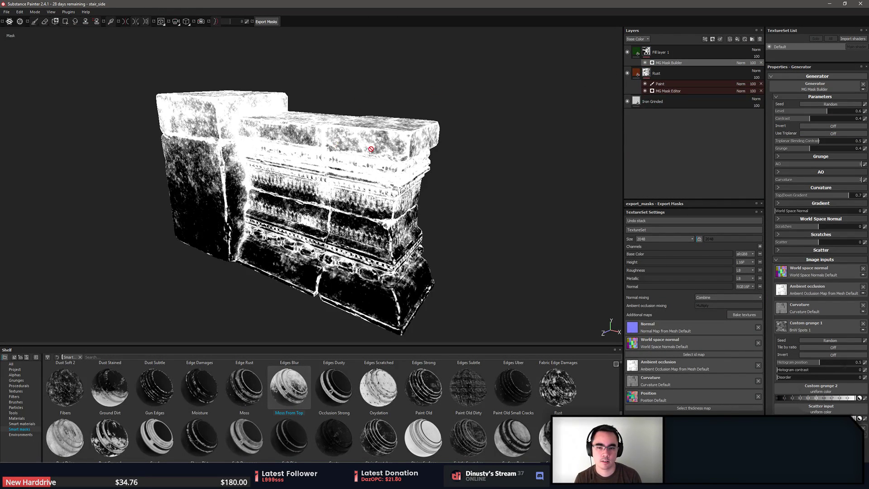
pyautogui.moveTo(809, 119)
pyautogui.mouseDown()
pyautogui.moveTo(798, 119)
pyautogui.moveTo(840, 120)
pyautogui.moveTo(806, 113)
pyautogui.moveTo(823, 123)
pyautogui.mouseUp()
pyautogui.click(824, 134)
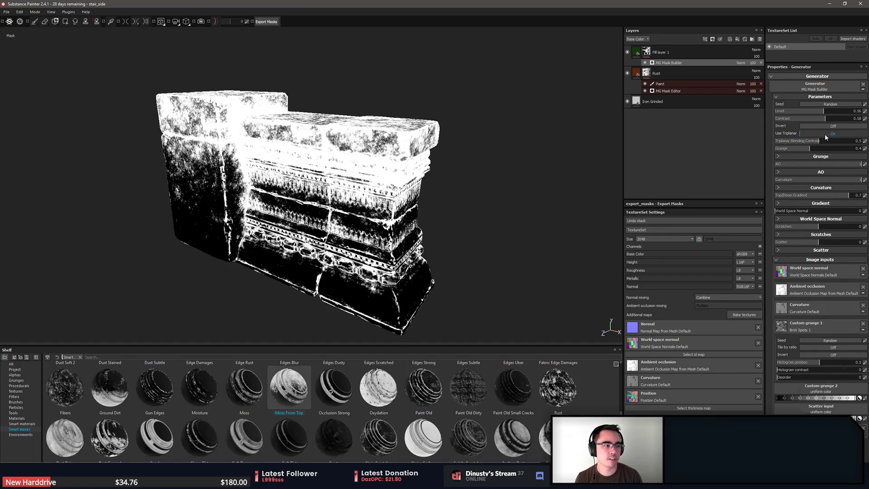
pyautogui.click(825, 134)
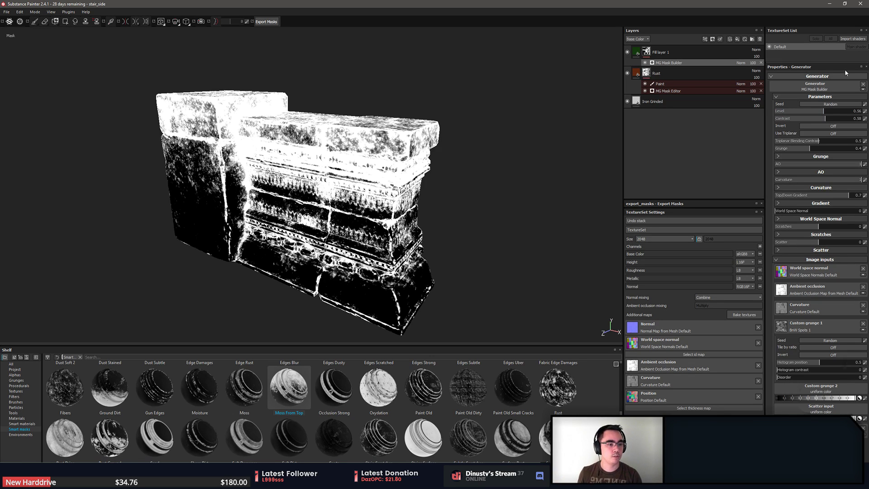
pyautogui.click(820, 134)
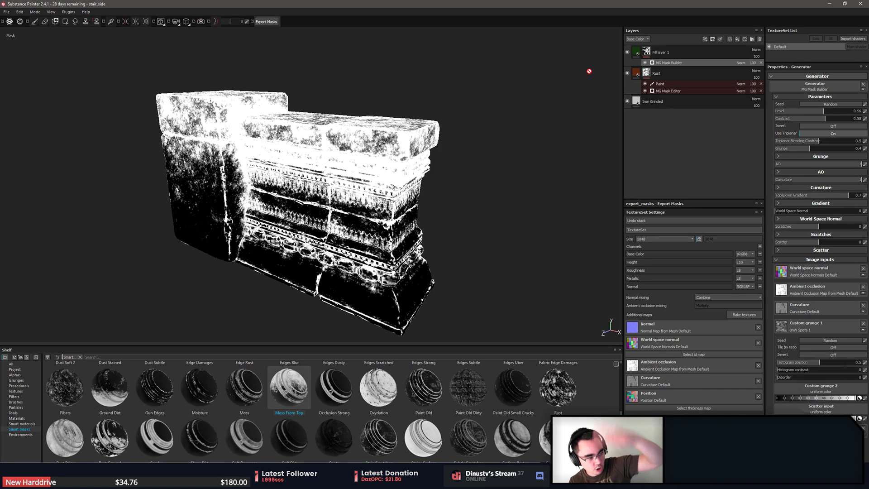
pyautogui.keyDown('alt'); pyautogui.moveTo(560, 132); pyautogui.dragTo(505, 229); pyautogui.keyUp('alt')
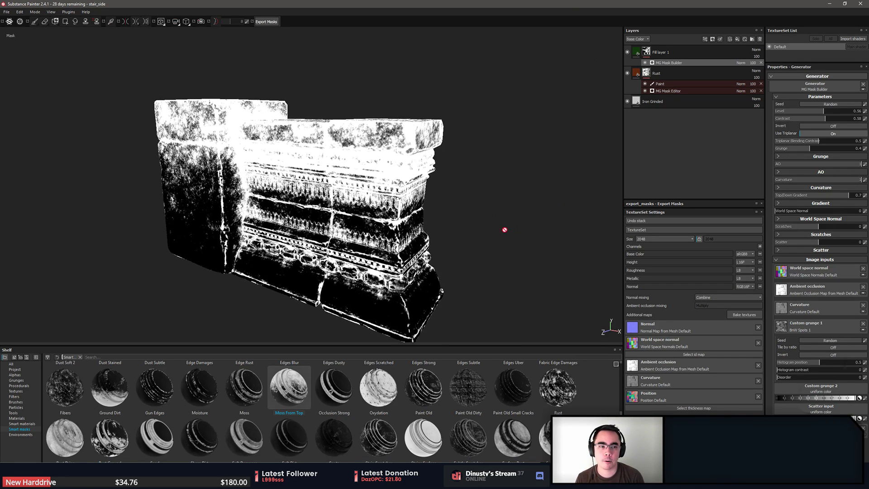
# Return to the green fill layer's full material display and examine the moss on the block from several angles
pyautogui.click(636, 52)
pyautogui.keyDown('alt'); pyautogui.moveTo(499, 150); pyautogui.dragTo(653, 177, button='right'); pyautogui.keyUp('alt')
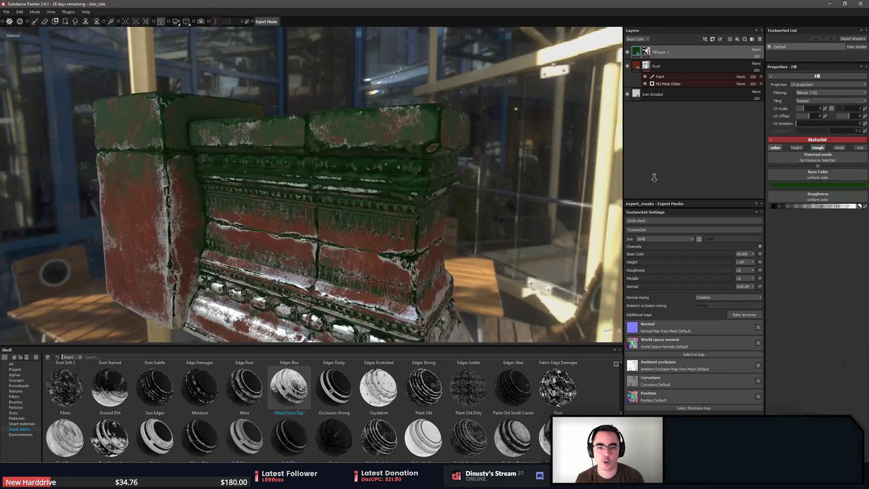
pyautogui.keyDown('alt'); pyautogui.moveTo(313, 172); pyautogui.dragTo(387, 182, button='middle'); pyautogui.keyUp('alt')
pyautogui.keyDown('alt'); pyautogui.moveTo(388, 182); pyautogui.dragTo(434, 106); pyautogui.keyUp('alt')
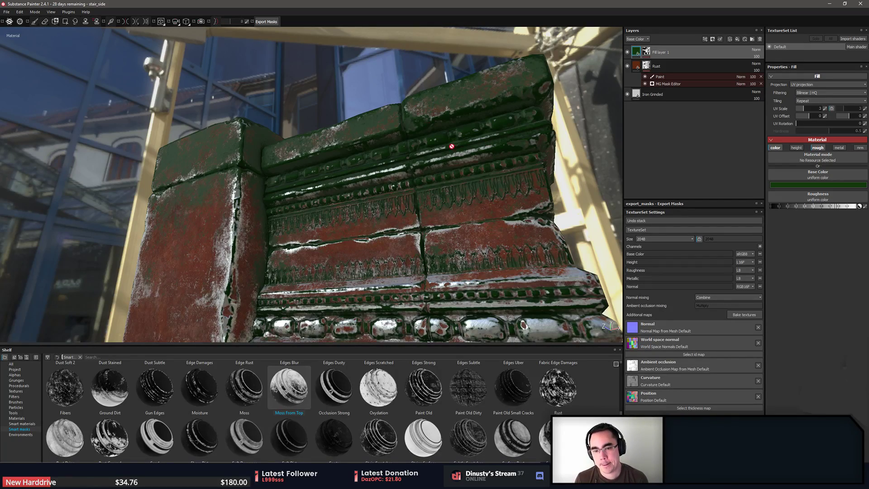
pyautogui.keyDown('alt'); pyautogui.moveTo(451, 146); pyautogui.dragTo(229, 111); pyautogui.keyUp('alt')
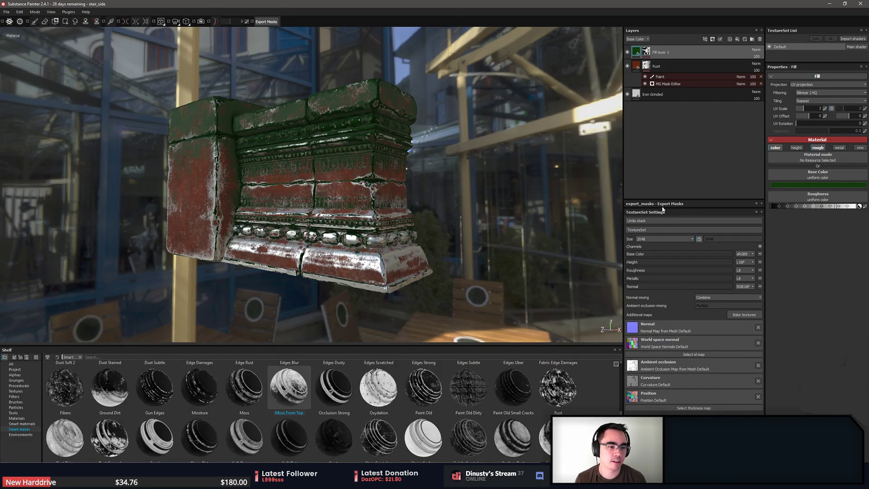
# Open the texture baking settings, include all additional maps, review the high poly parameters, and close the dialog without baking
pyautogui.moveTo(662, 208); pyautogui.dragTo(679, 129)
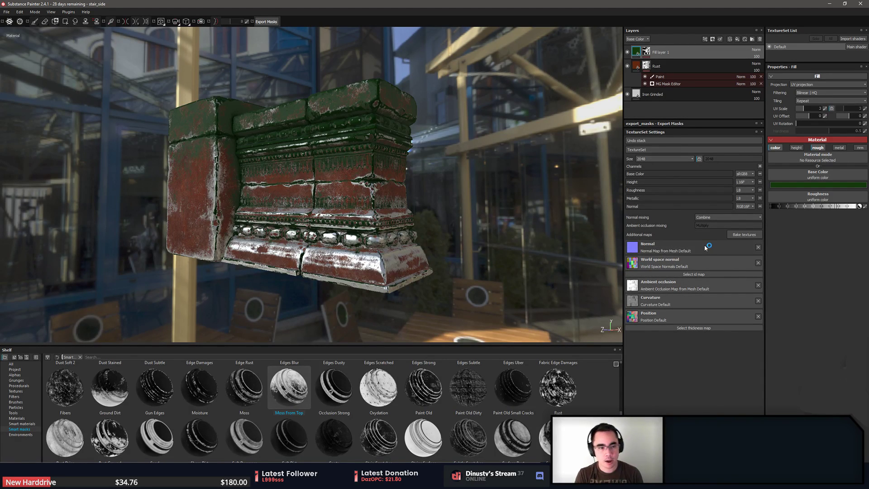
pyautogui.click(746, 235)
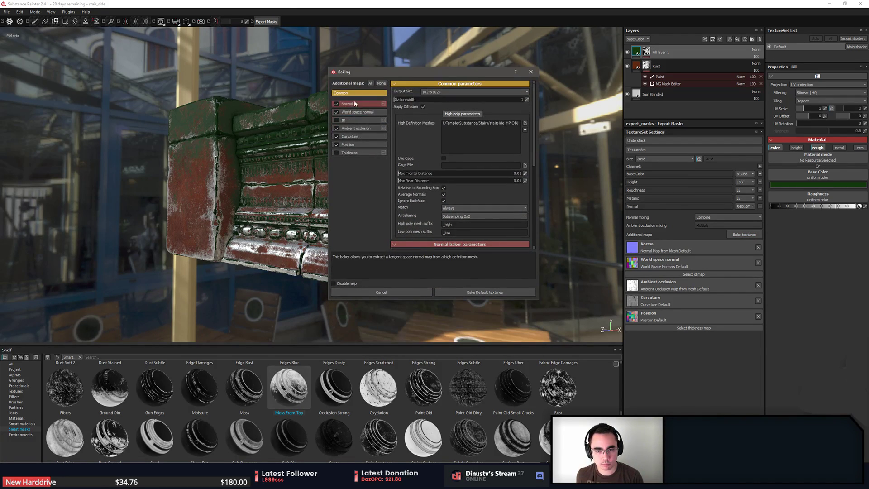
pyautogui.click(370, 83)
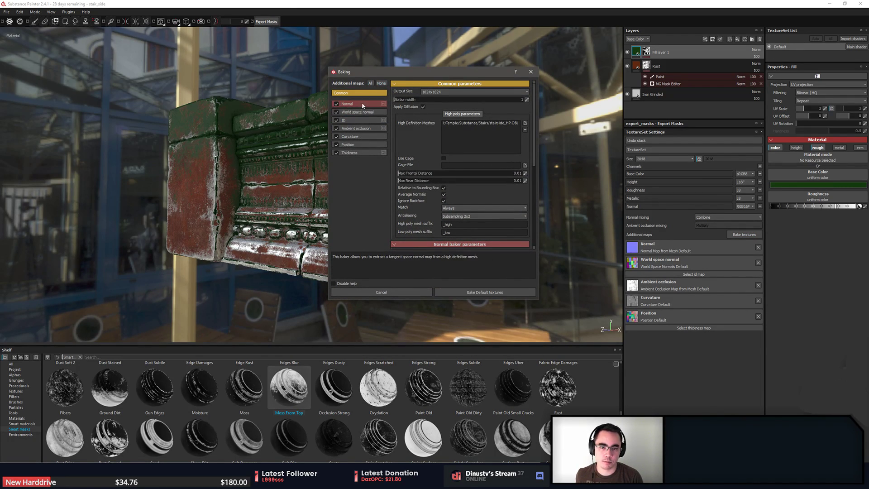
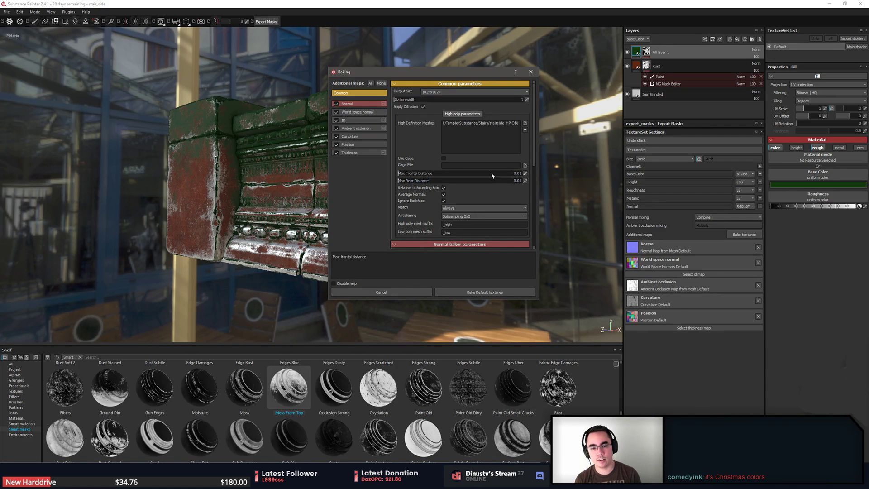
pyautogui.click(443, 158)
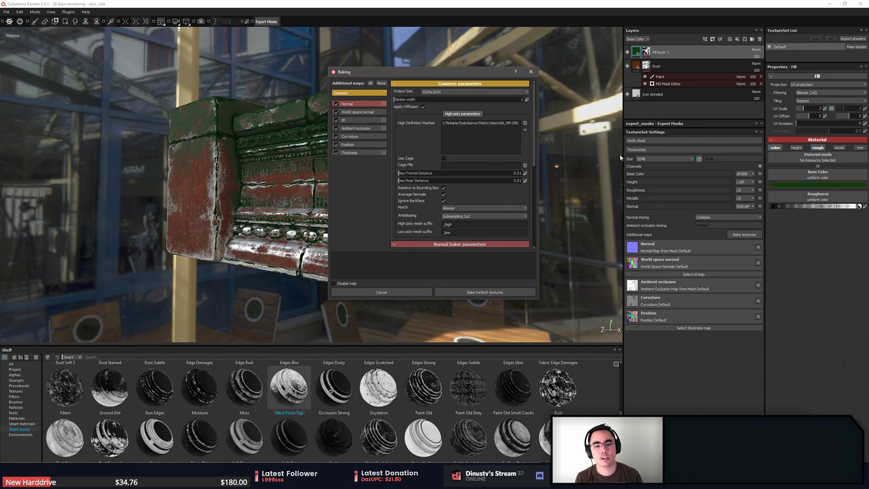
pyautogui.moveTo(534, 154)
pyautogui.mouseDown()
pyautogui.moveTo(538, 190)
pyautogui.moveTo(538, 162)
pyautogui.mouseUp()
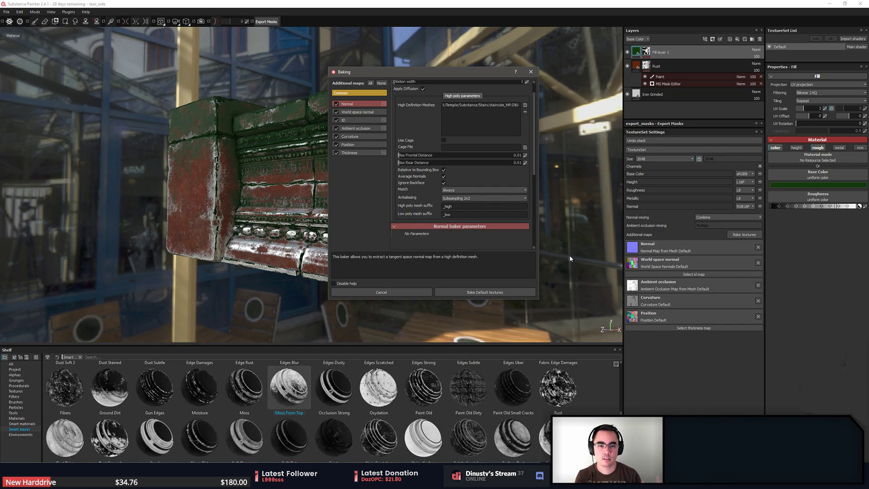
pyautogui.moveTo(424, 73); pyautogui.dragTo(433, 72)
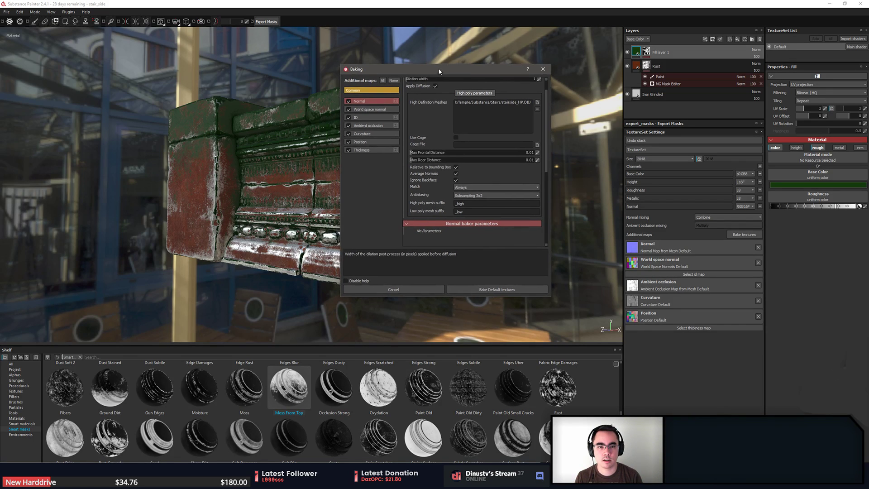
pyautogui.click(540, 70)
# Turn the maximized program window into a smaller floating window and show its viewer settings
pyautogui.keyDown('alt'); pyautogui.moveTo(500, 199); pyautogui.dragTo(317, 210); pyautogui.keyUp('alt')
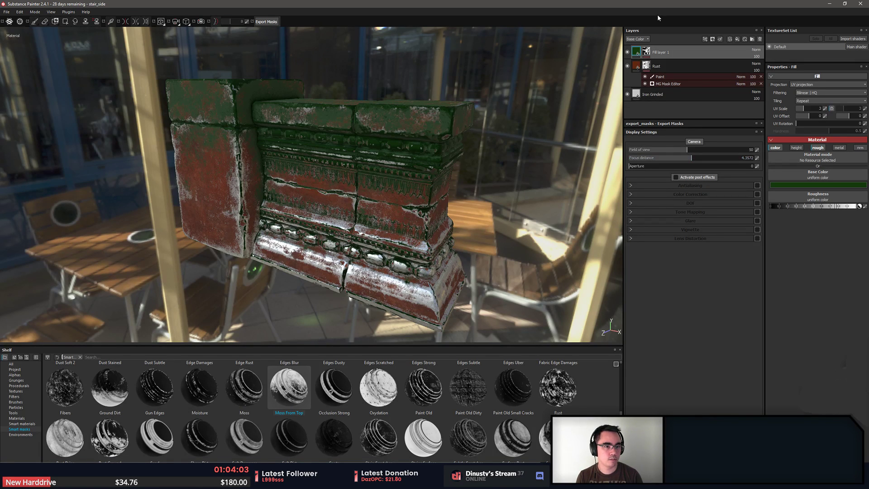
pyautogui.moveTo(648, 3)
pyautogui.mouseDown()
pyautogui.moveTo(552, 14)
pyautogui.moveTo(354, 3)
pyautogui.moveTo(354, 14)
pyautogui.mouseUp()
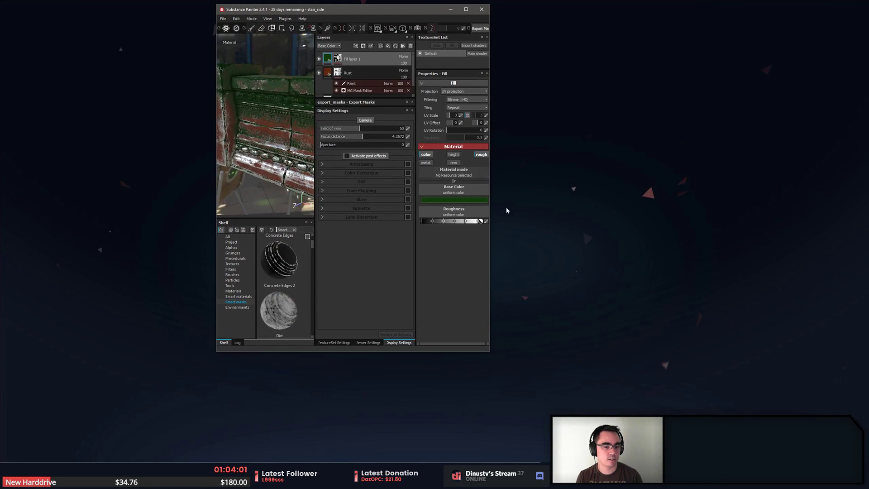
pyautogui.moveTo(489, 352)
pyautogui.mouseDown()
pyautogui.moveTo(642, 285)
pyautogui.moveTo(802, 378)
pyautogui.moveTo(803, 363)
pyautogui.mouseUp()
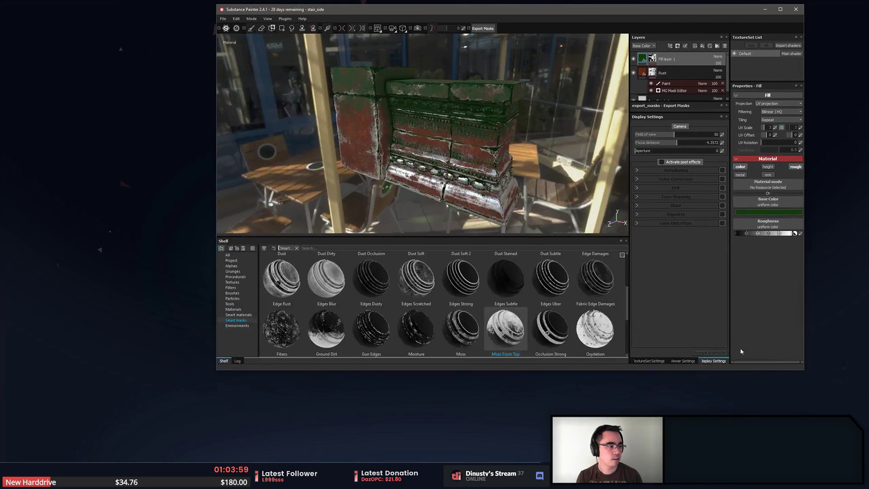
pyautogui.click(649, 362)
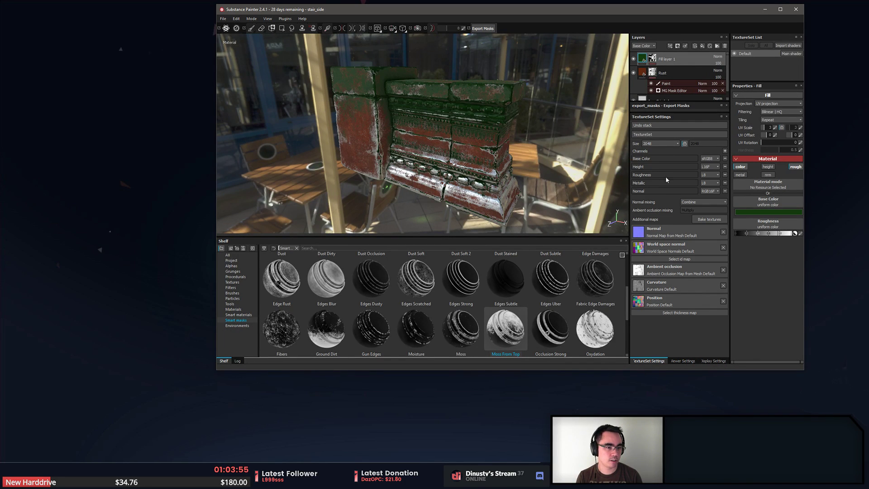
pyautogui.click(682, 362)
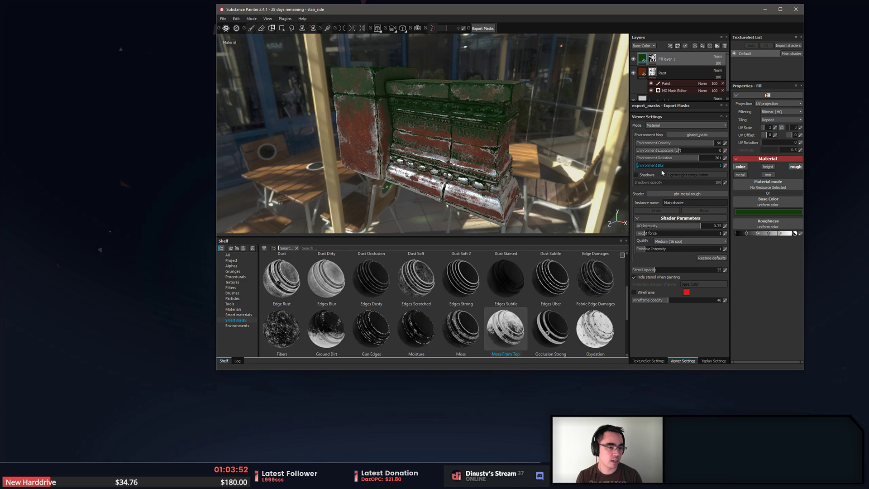
# Try the bus_garage environment map and set the environment to bonifacio_street
pyautogui.click(703, 134)
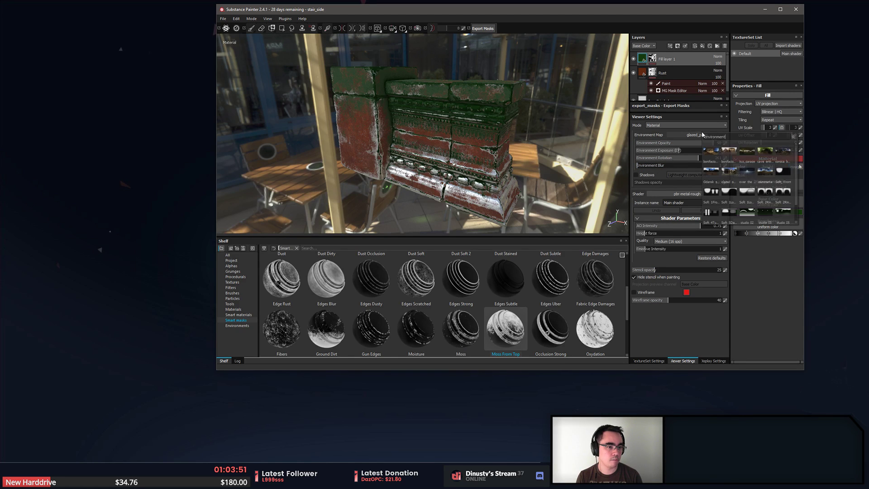
pyautogui.click(733, 154)
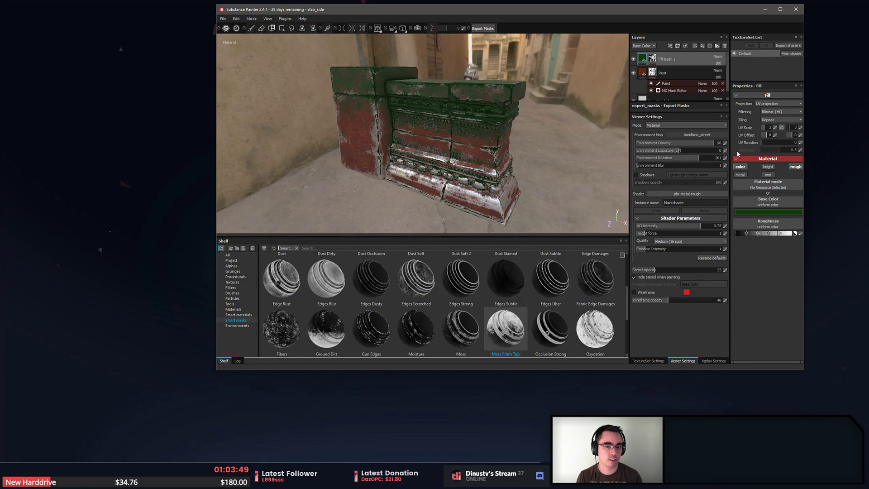
pyautogui.click(700, 135)
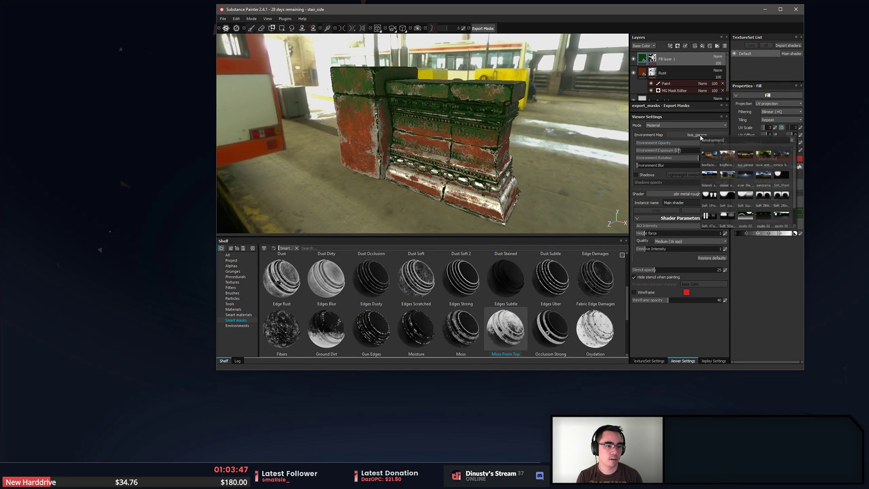
pyautogui.click(724, 155)
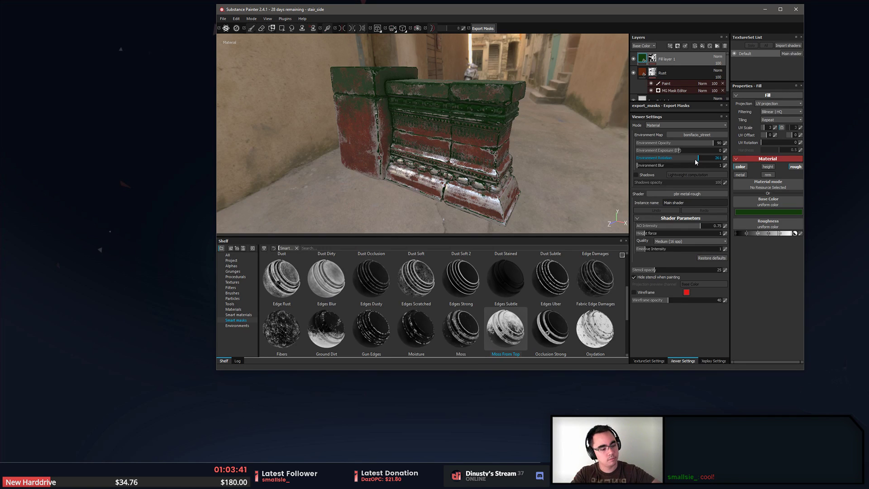
# Try environment opacity 0, then set the opacity to 100 and the environment blur to about 42
pyautogui.moveTo(497, 4); pyautogui.dragTo(458, 16)
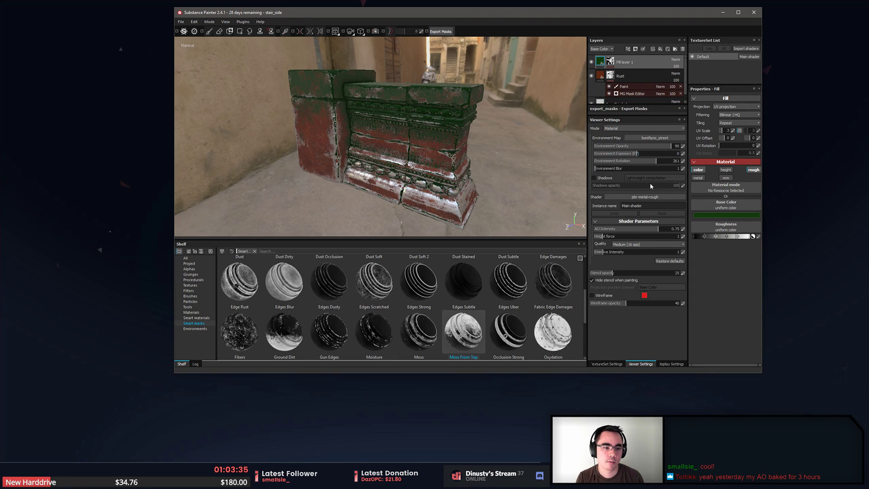
pyautogui.moveTo(665, 146); pyautogui.dragTo(487, 178)
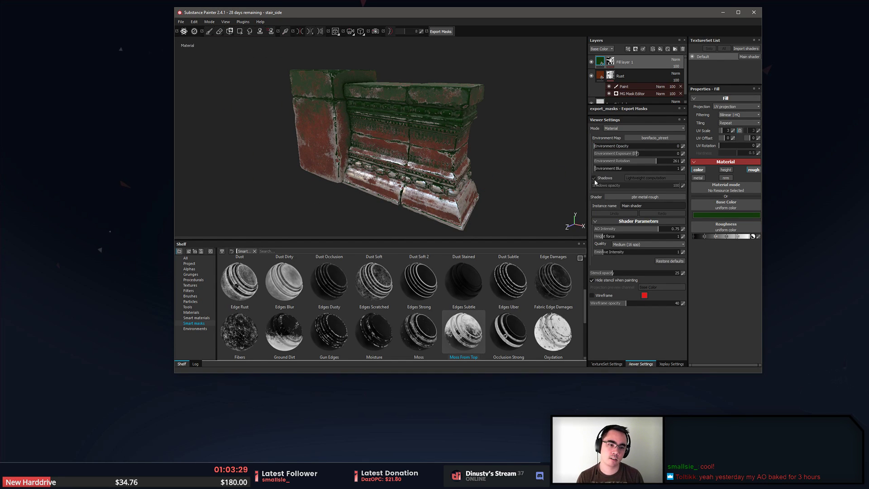
pyautogui.moveTo(597, 147); pyautogui.dragTo(697, 150)
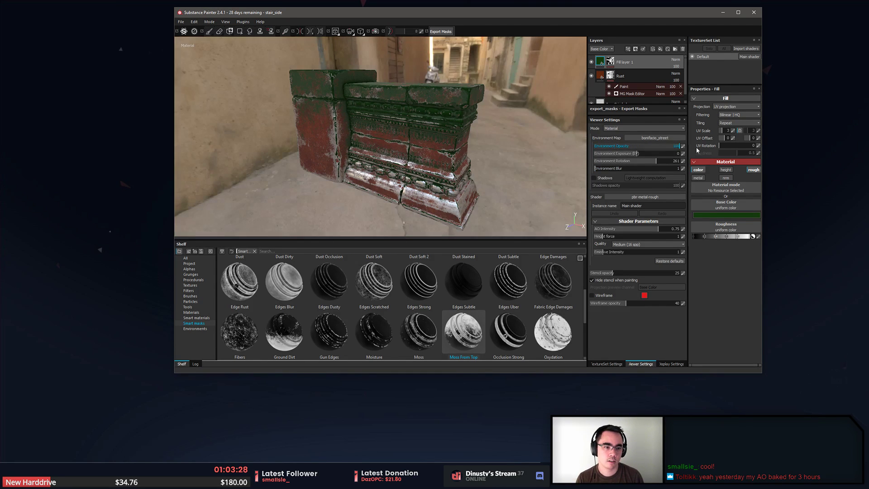
pyautogui.click(600, 169)
pyautogui.moveTo(602, 175); pyautogui.dragTo(630, 172)
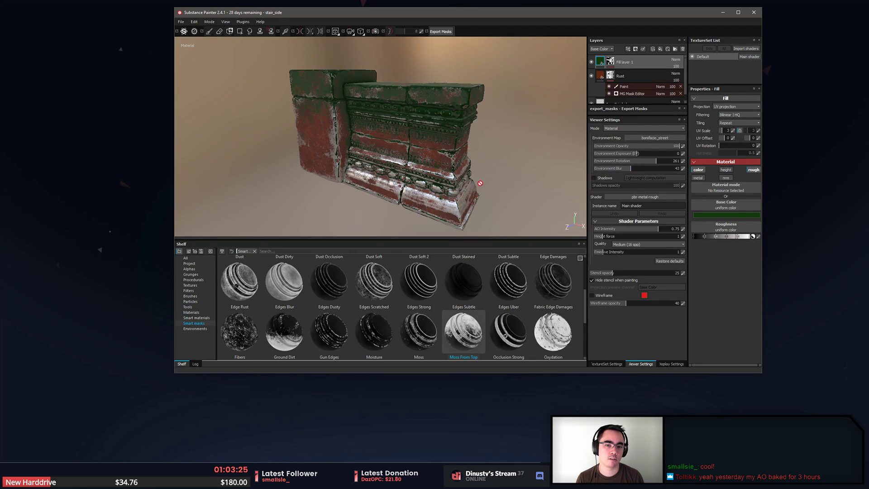
# Maximize the program window and examine the moss-covered block from several angles against the blurred environment
pyautogui.moveTo(476, 181)
pyautogui.keyDown('alt'); pyautogui.mouseDown()
pyautogui.moveTo(448, 174)
pyautogui.moveTo(472, 172)
pyautogui.moveTo(355, 161)
pyautogui.moveTo(318, 132)
pyautogui.moveTo(227, 149)
pyautogui.moveTo(481, 189)
pyautogui.mouseUp(); pyautogui.keyUp('alt')
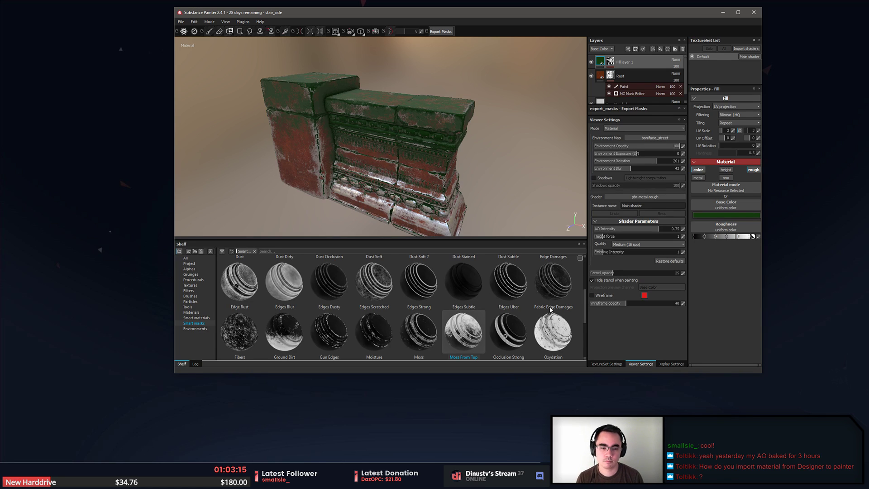
pyautogui.doubleClick(504, 10)
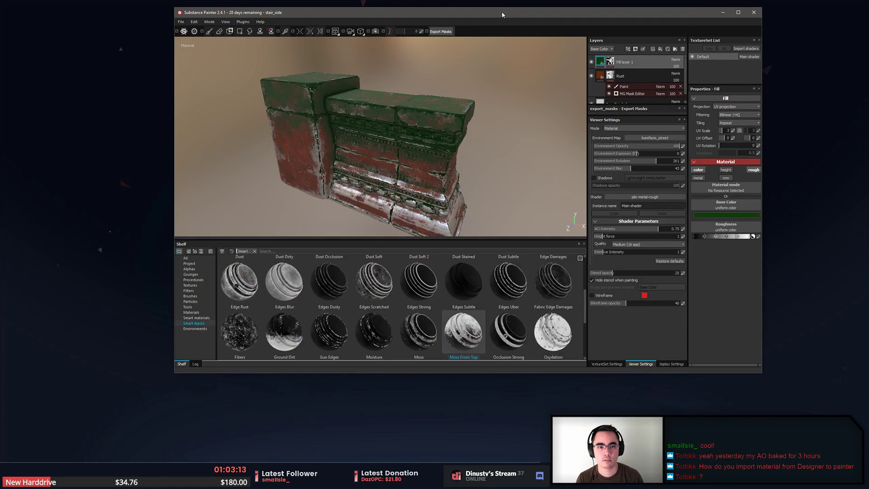
pyautogui.doubleClick(503, 11)
pyautogui.keyDown('alt'); pyautogui.moveTo(565, 213); pyautogui.dragTo(554, 155); pyautogui.keyUp('alt')
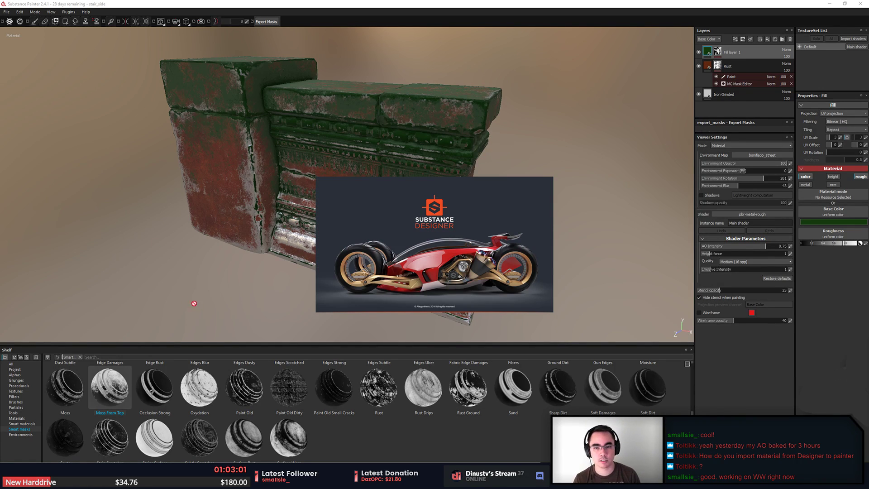
pyautogui.keyDown('alt'); pyautogui.moveTo(194, 303); pyautogui.dragTo(185, 170); pyautogui.keyUp('alt')
pyautogui.keyDown('alt'); pyautogui.moveTo(255, 267); pyautogui.dragTo(213, 271); pyautogui.keyUp('alt')
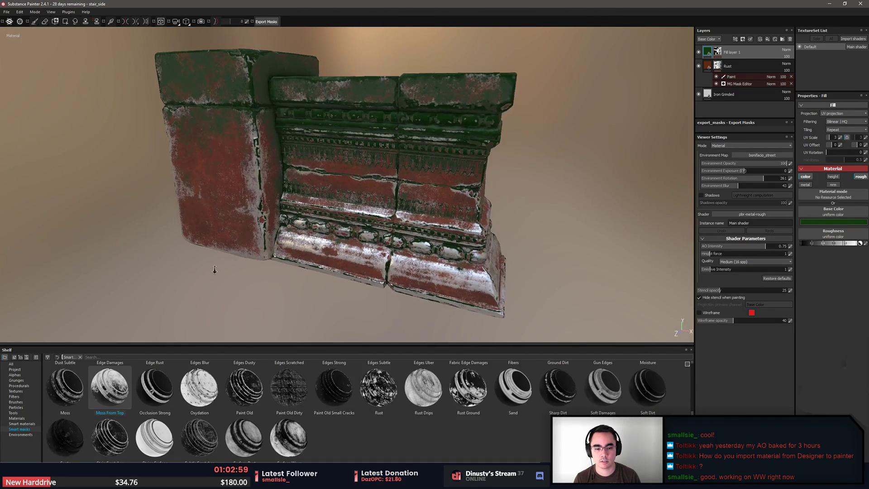
pyautogui.keyDown('alt'); pyautogui.moveTo(213, 271); pyautogui.dragTo(209, 280, button='right'); pyautogui.keyUp('alt')
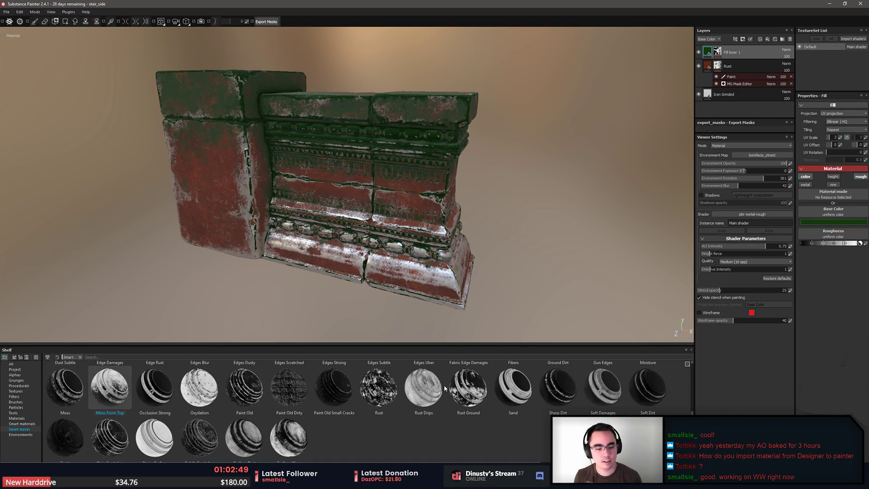
# Switch to Substance Designer and open the recent package Temple_Materials.sbs
pyautogui.hotkey('alt', 'Tab')
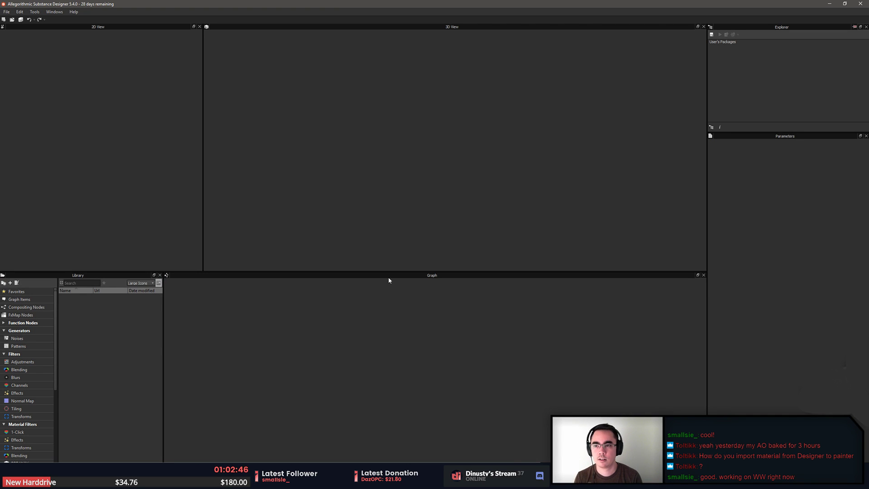
pyautogui.click(6, 11)
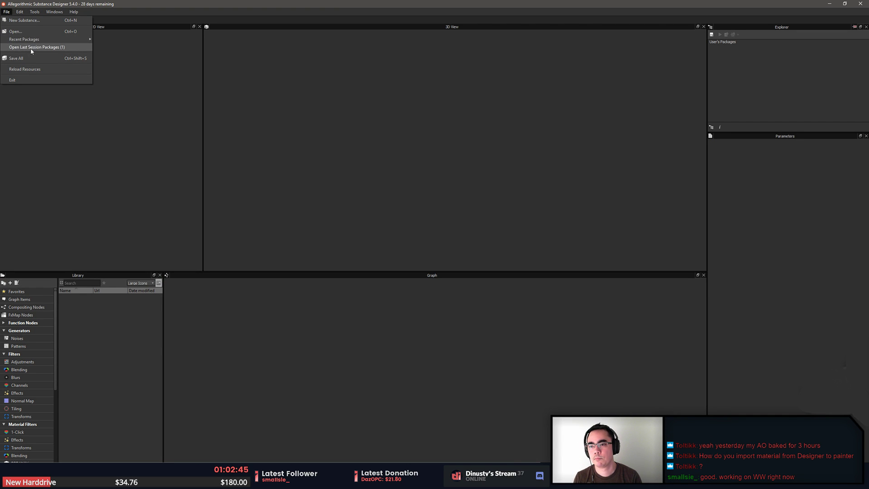
pyautogui.moveTo(45, 39)
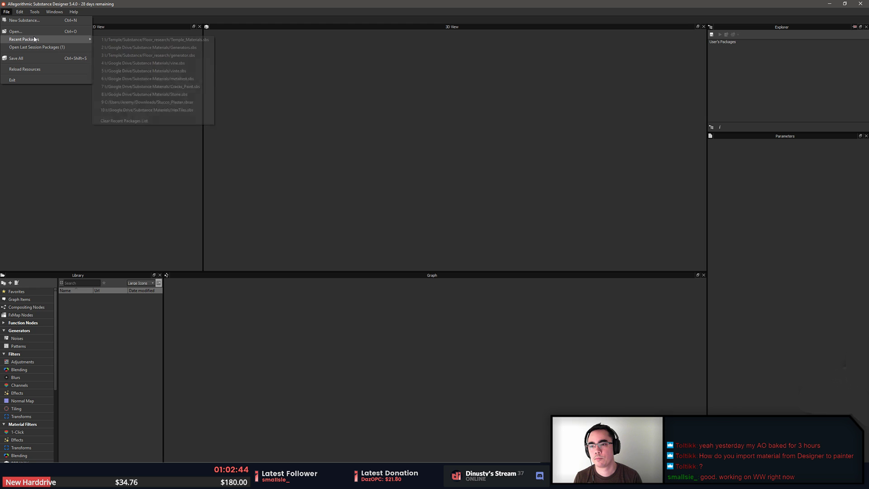
pyautogui.click(123, 43)
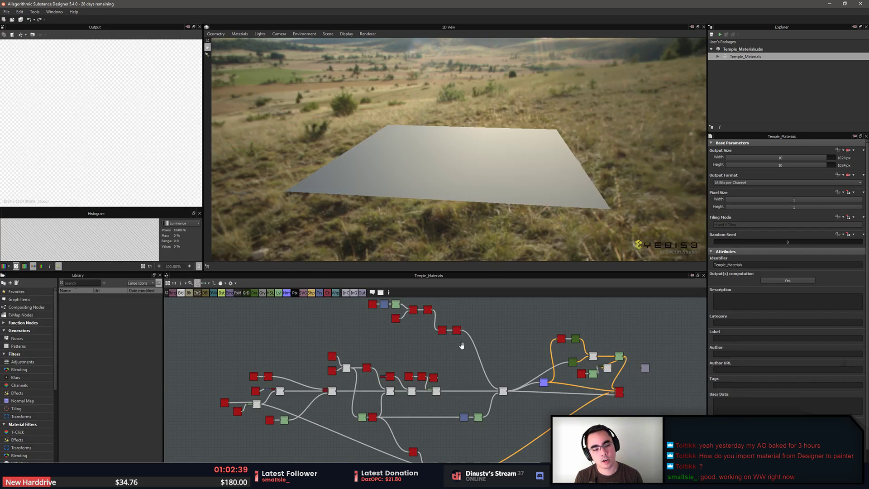
# Display the Base Material node's base color in the 2D view and examine the material on the 3D plane
pyautogui.doubleClick(538, 389)
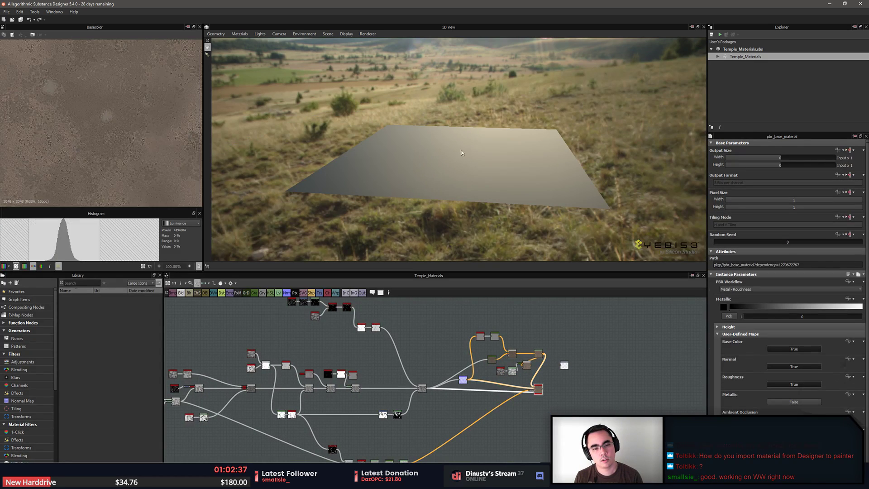
pyautogui.moveTo(454, 149); pyautogui.dragTo(497, 245)
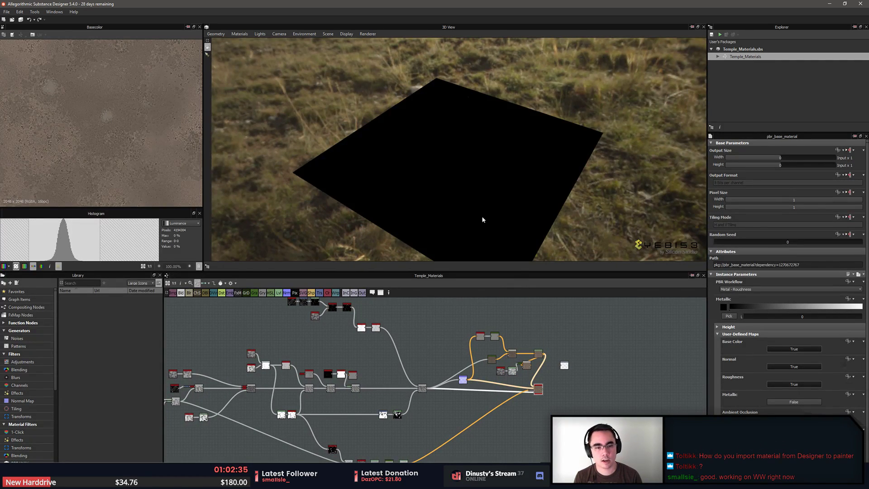
pyautogui.moveTo(498, 215); pyautogui.dragTo(446, 199)
pyautogui.scroll(6, 538, 388)
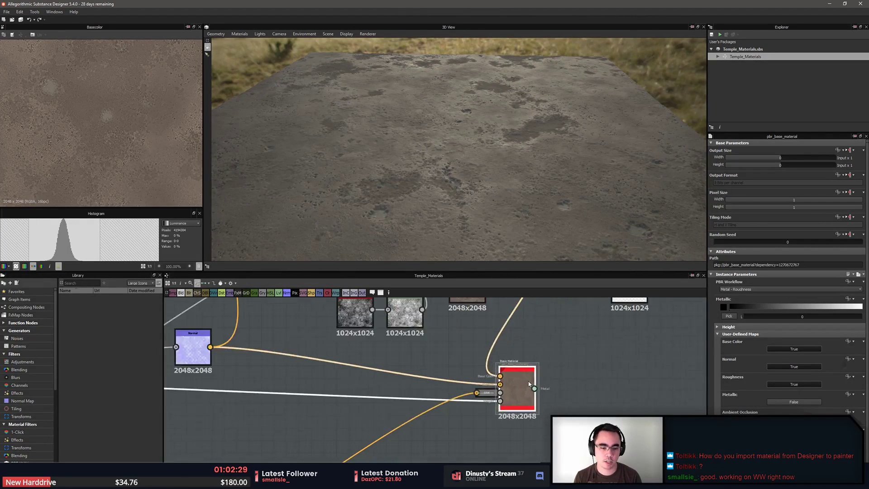
# Add an Output node to the graph and place it beside the Base Material node
pyautogui.moveTo(605, 380)
pyautogui.mouseDown(button='middle')
pyautogui.moveTo(626, 375)
pyautogui.moveTo(609, 377)
pyautogui.mouseUp(button='middle')
pyautogui.scroll(1, 626, 376)
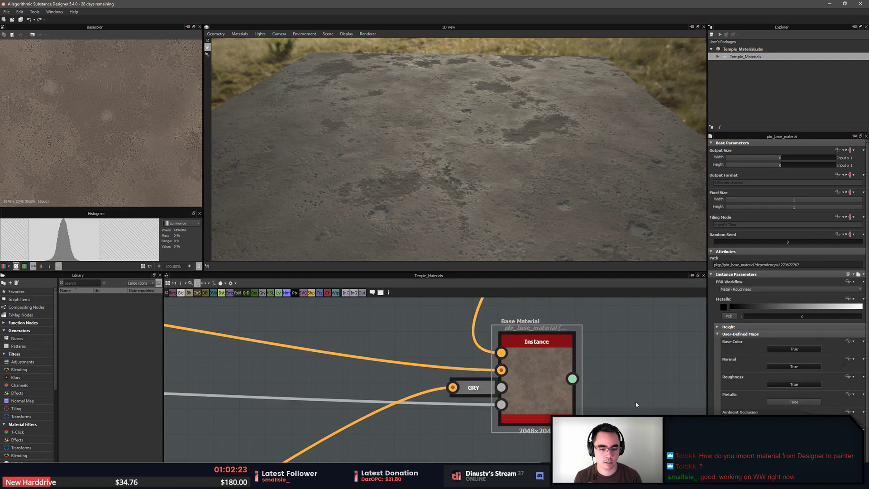
pyautogui.scroll(-5, 552, 386)
pyautogui.moveTo(577, 385); pyautogui.dragTo(513, 386, button='middle')
pyautogui.scroll(2, 514, 386)
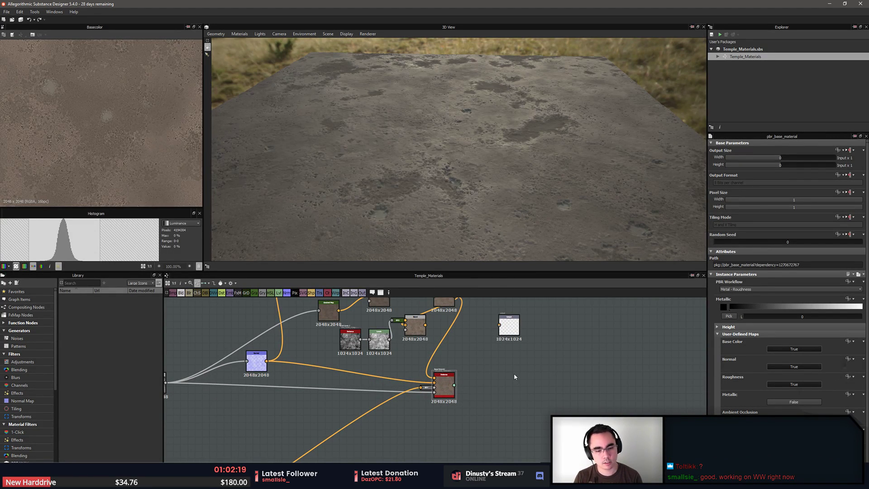
pyautogui.press('space')
pyautogui.write('in')
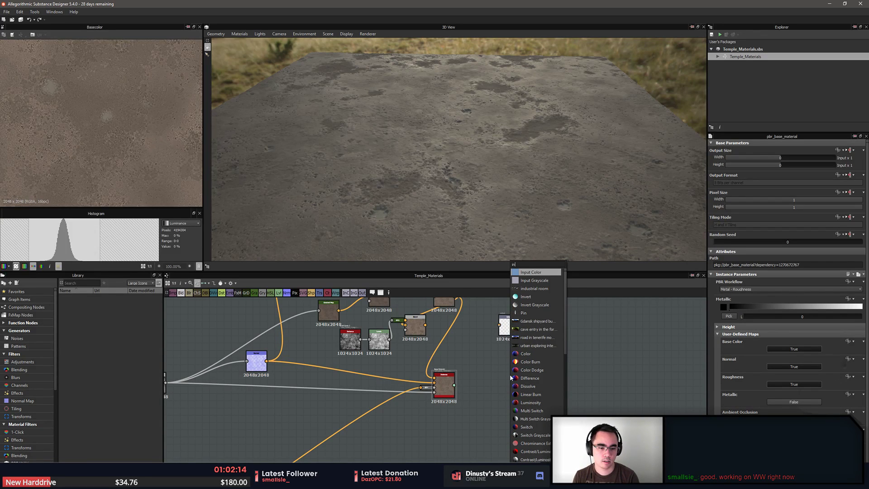
pyautogui.press('BackSpace')
pyautogui.press('BackSpace')
pyautogui.write('output')
pyautogui.press('Return')
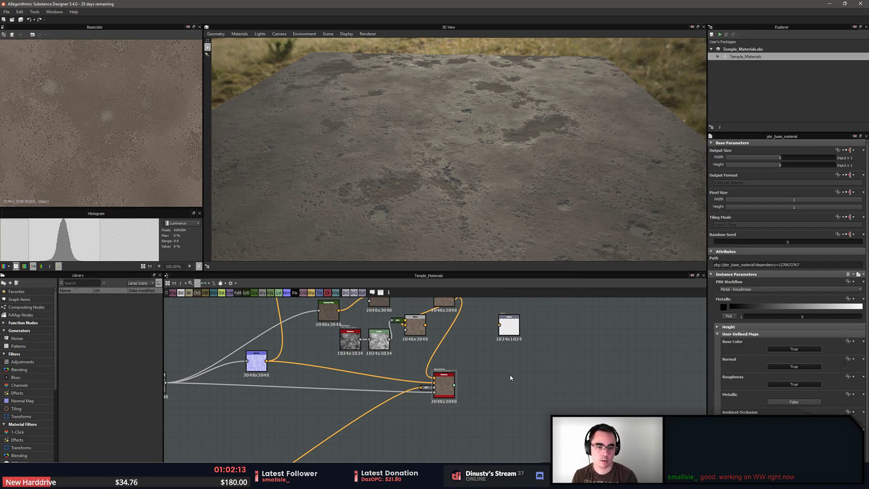
pyautogui.moveTo(509, 377); pyautogui.dragTo(523, 376)
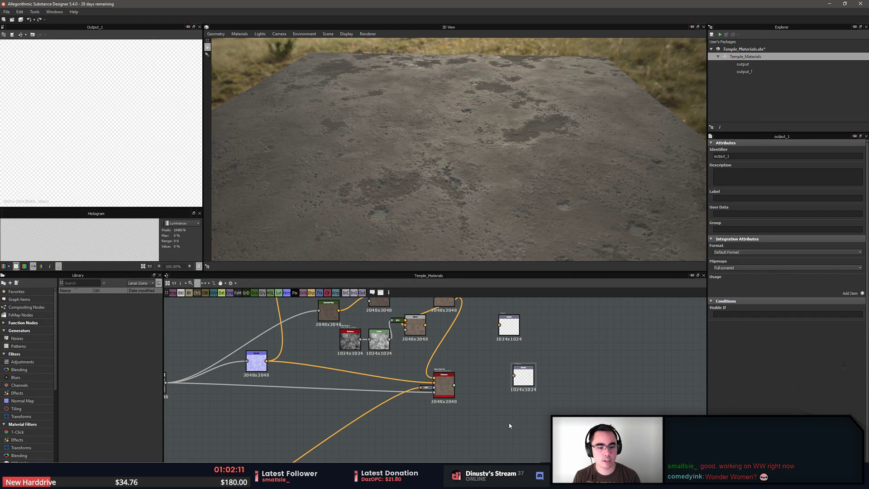
pyautogui.moveTo(510, 425); pyautogui.dragTo(522, 405, button='middle')
pyautogui.moveTo(540, 363); pyautogui.dragTo(577, 366)
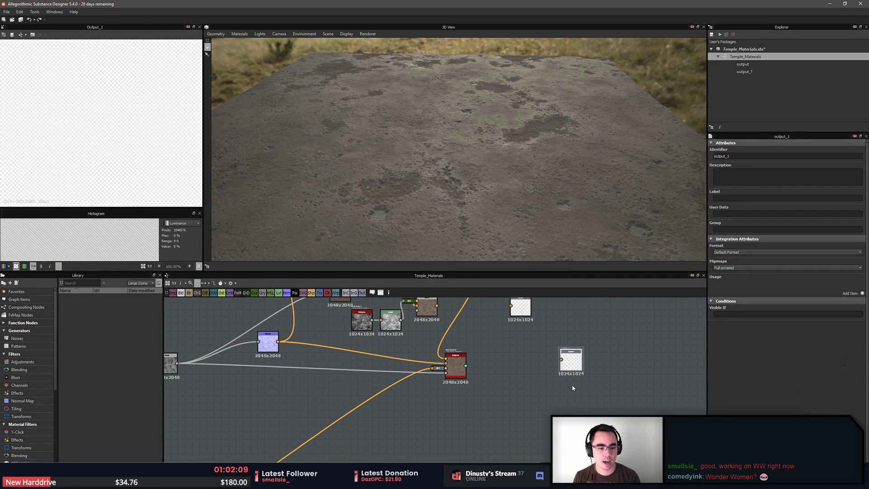
# Duplicate the new Output node several times and arrange the copies in a column below it
pyautogui.hotkey('ctrl', 'v')
pyautogui.moveTo(438, 387); pyautogui.dragTo(575, 403)
pyautogui.hotkey('ctrl', 'd')
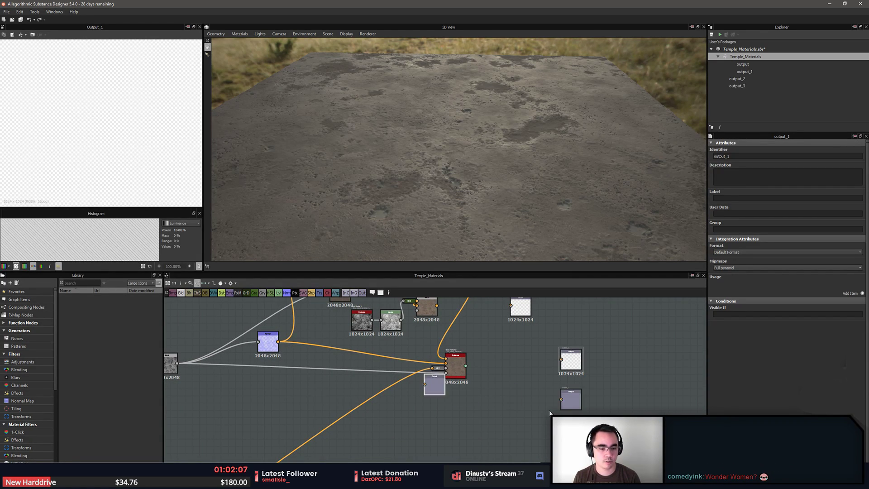
pyautogui.moveTo(433, 383); pyautogui.dragTo(566, 441)
pyautogui.hotkey('ctrl', 'v')
pyautogui.moveTo(568, 435); pyautogui.dragTo(568, 430, button='middle')
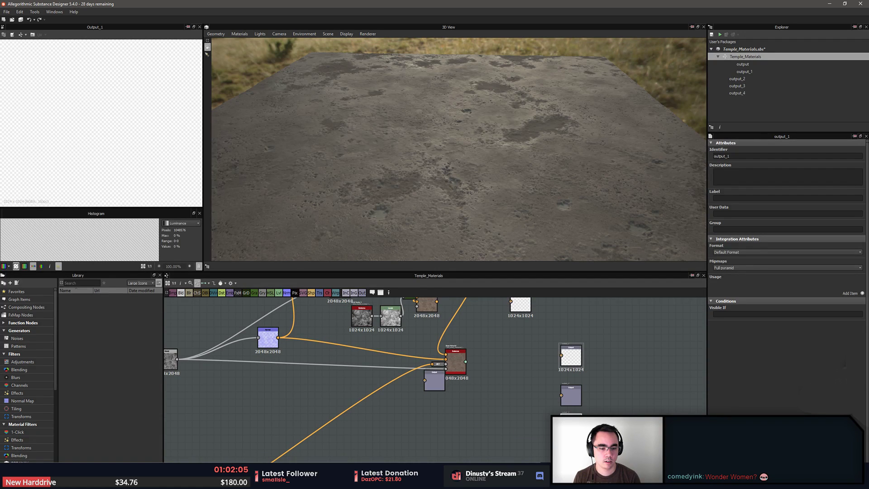
pyautogui.click(571, 425)
pyautogui.moveTo(434, 382); pyautogui.dragTo(568, 447)
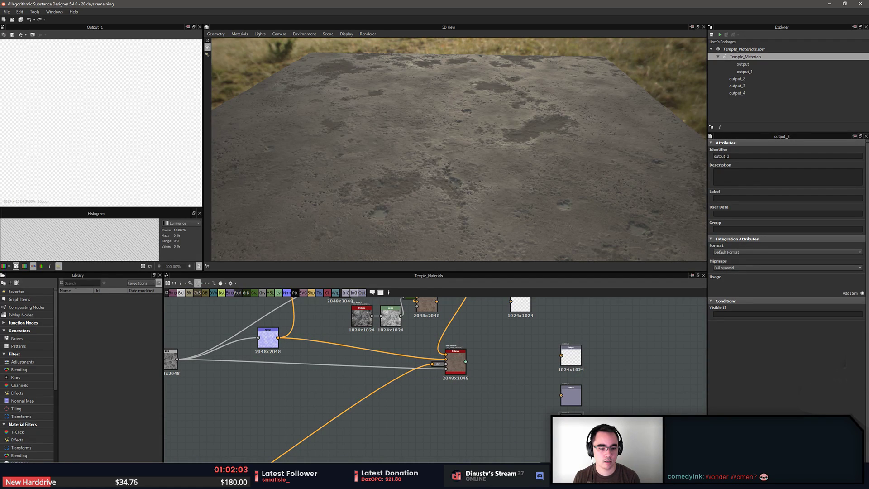
# Delete the newly added Output nodes beside the Base Material node
pyautogui.moveTo(570, 353); pyautogui.dragTo(602, 452)
pyautogui.click(528, 391)
pyautogui.press('Delete')
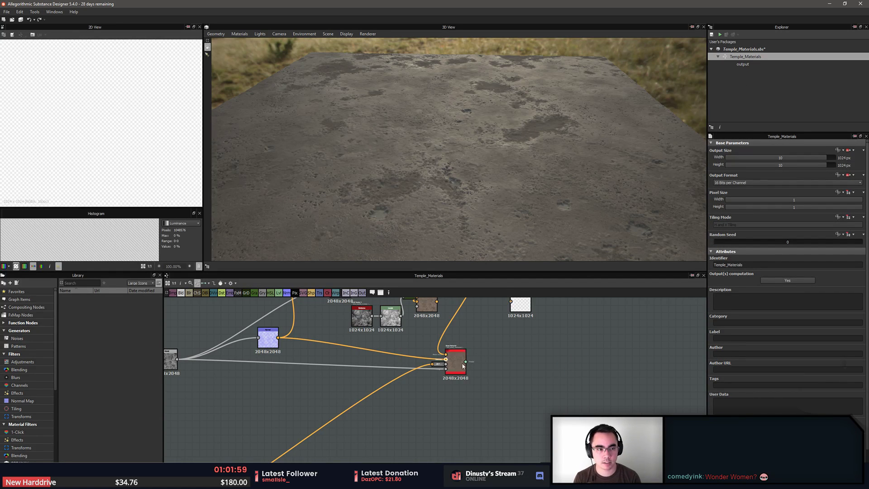
pyautogui.rightClick(750, 57)
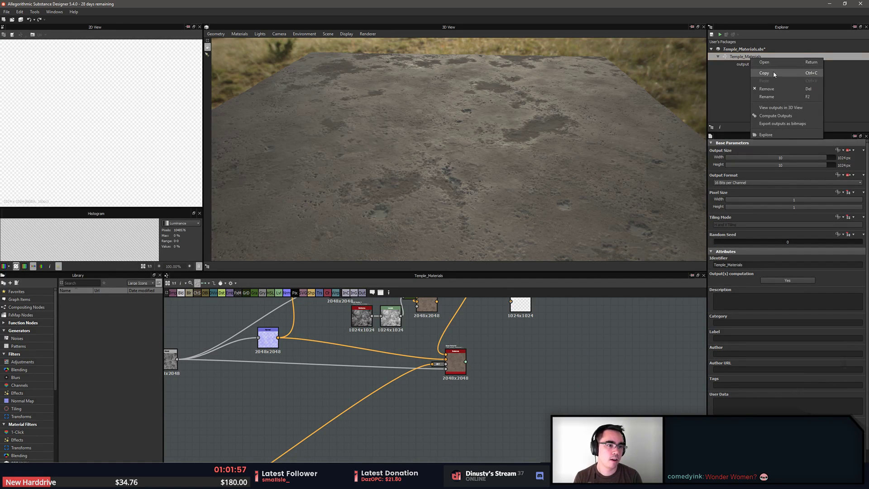
pyautogui.click(769, 74)
pyautogui.click(743, 50)
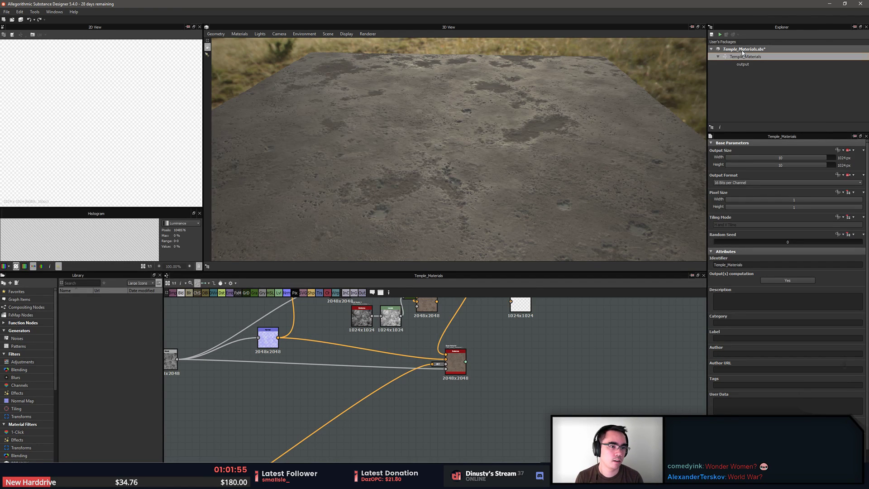
pyautogui.rightClick(744, 51)
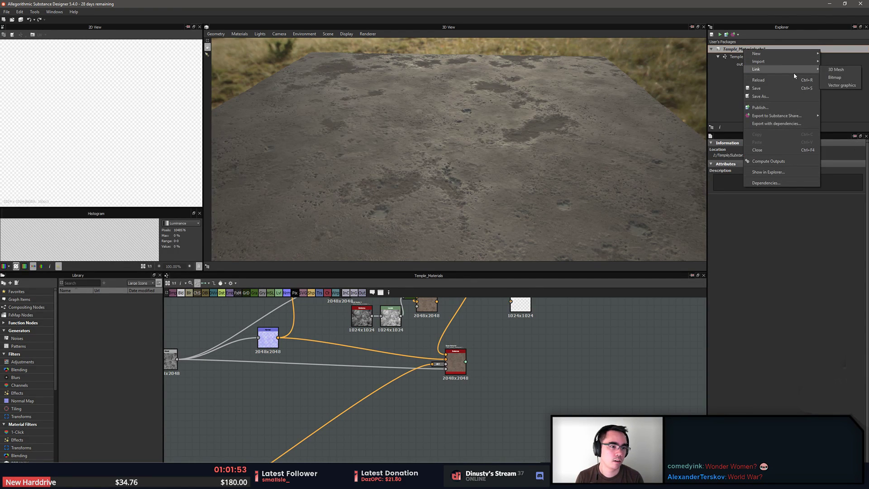
pyautogui.click(810, 109)
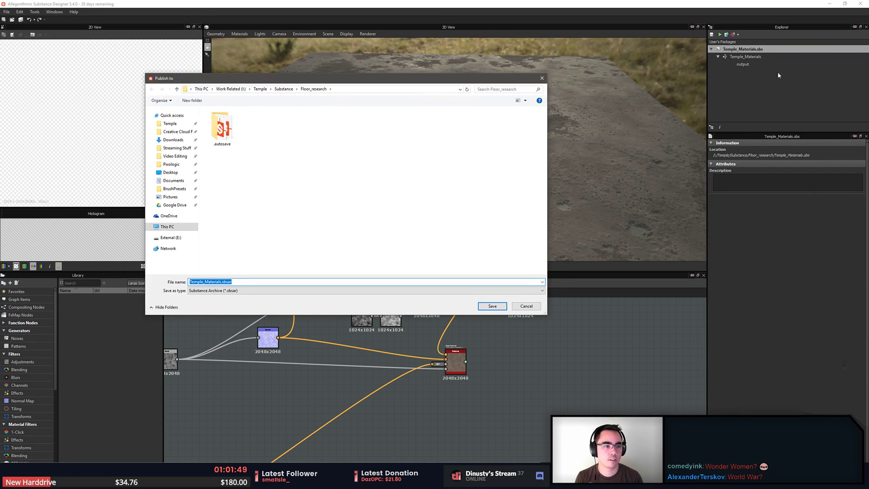
pyautogui.click(541, 77)
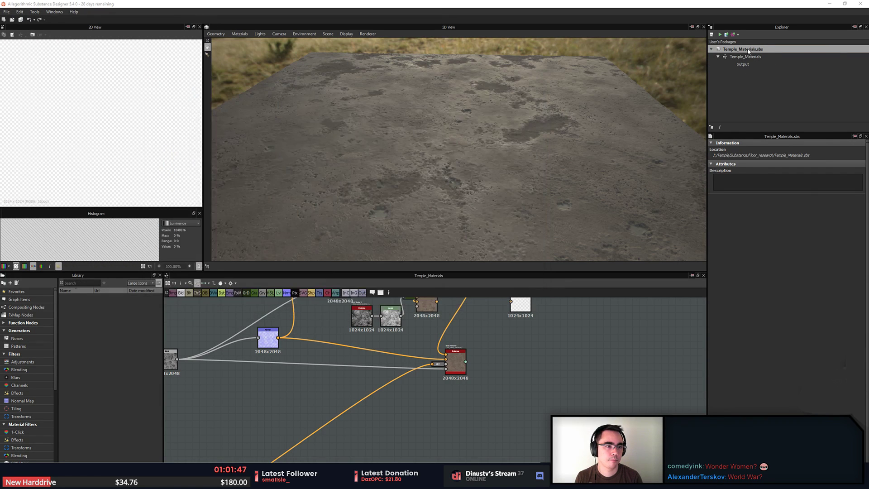
# Publish the Temple_Materials.sbs package as the Substance archive Temple_Materials.sbsar
pyautogui.rightClick(765, 52)
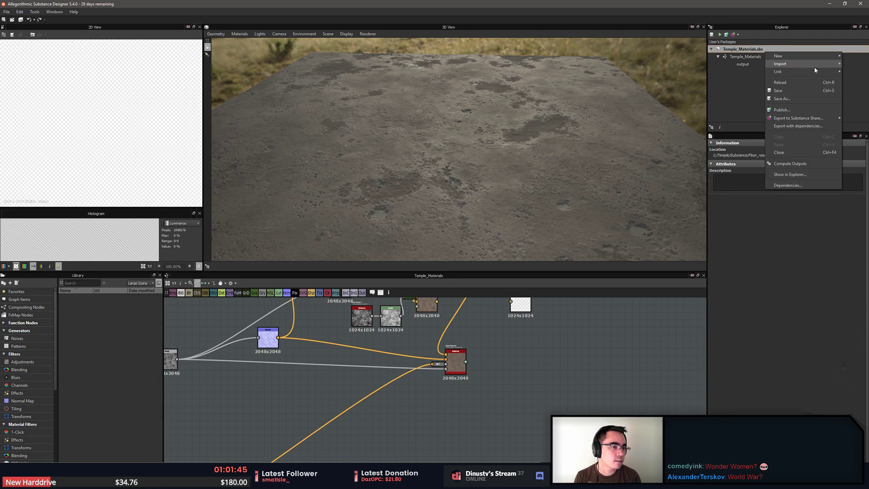
pyautogui.click(826, 110)
pyautogui.moveTo(312, 79); pyautogui.dragTo(868, 169)
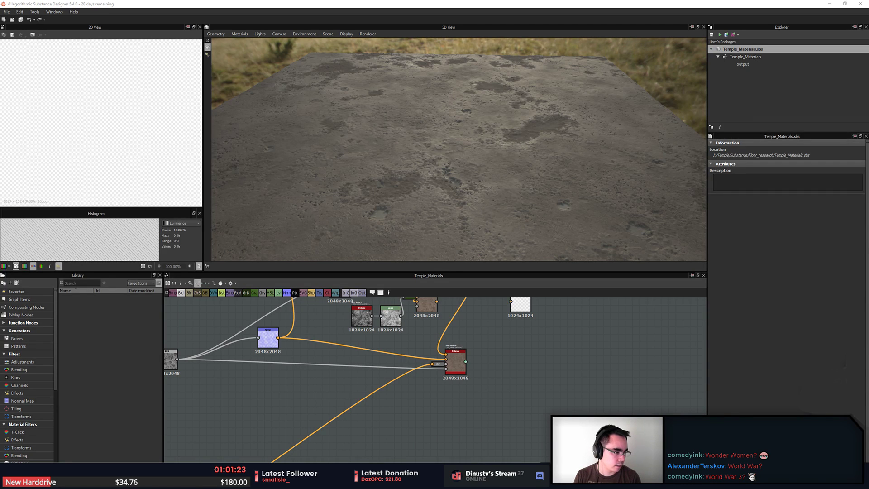
# Open a File Explorer window on the Temple\Substance\Materials folder that holds Temple_Materials.sbsar
pyautogui.press('super+e')
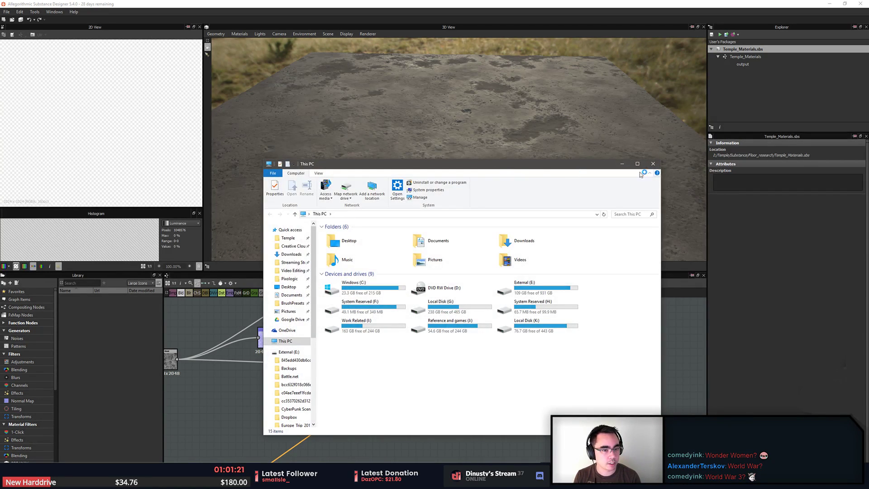
pyautogui.moveTo(489, 170); pyautogui.dragTo(868, 171)
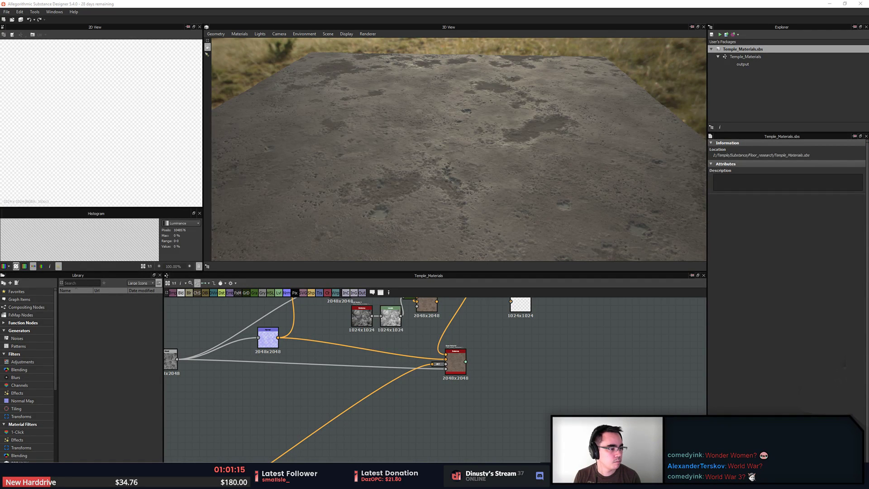
pyautogui.moveTo(868, 114); pyautogui.dragTo(302, 119)
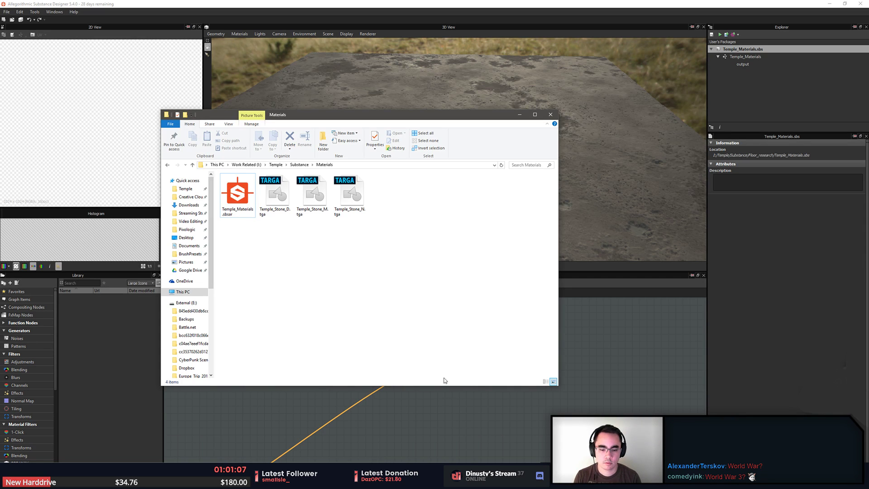
# Switch to Substance Painter and search the shelf's Materials category for "templ"
pyautogui.click(513, 479)
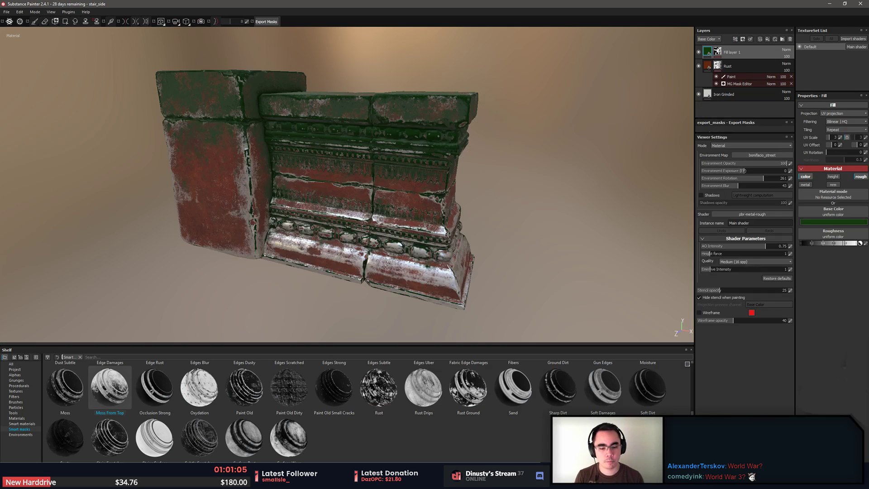
pyautogui.hotkey('alt', 'Tab')
pyautogui.click(11, 363)
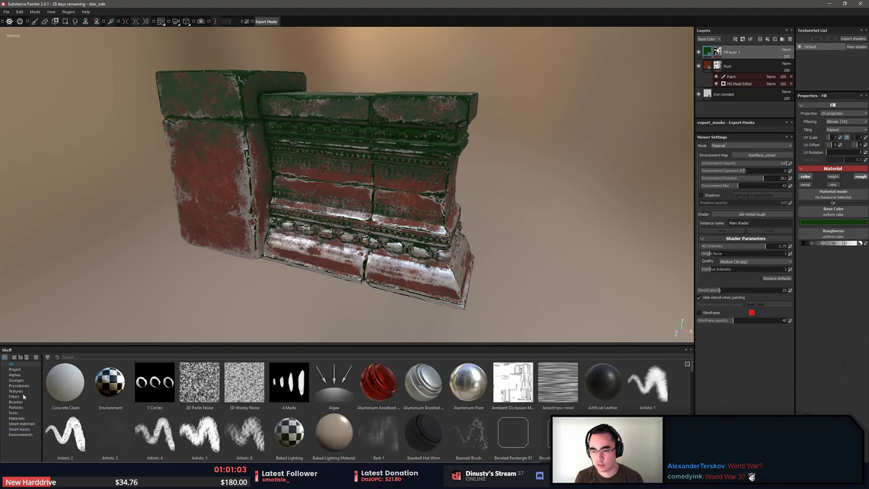
pyautogui.click(18, 418)
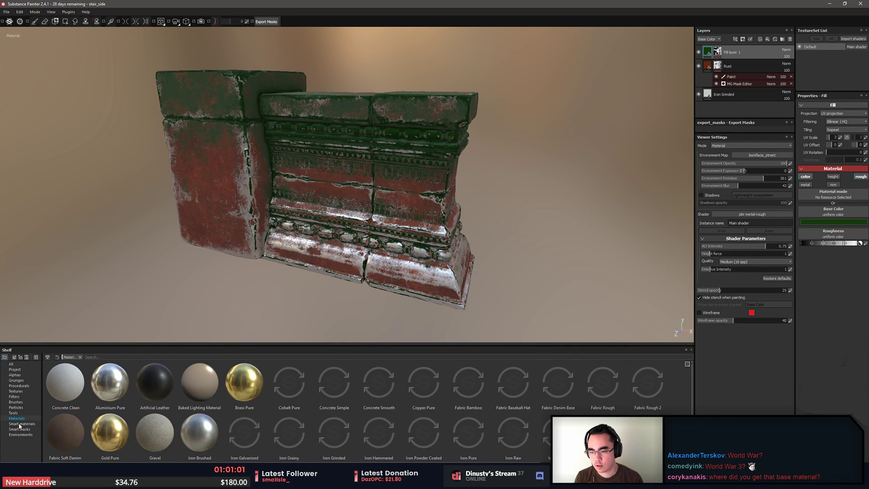
pyautogui.click(113, 357)
pyautogui.write('templ')
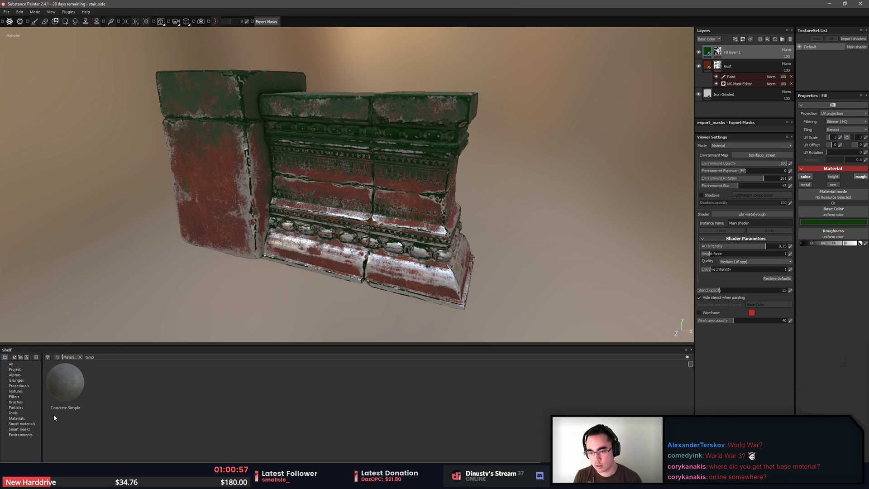
# Bring Temple_Materials.sbsar from File Explorer into the Painter shelf for import and review its usage types and resource filter
pyautogui.hotkey('alt', 'Tab')
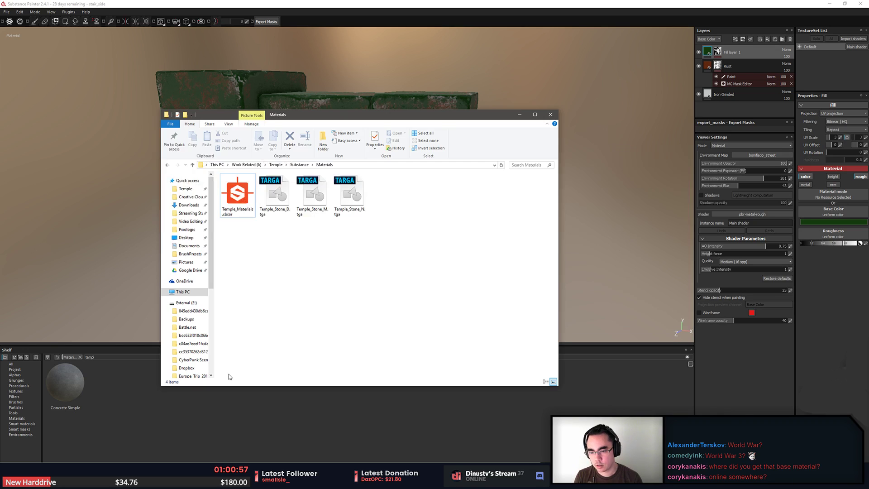
pyautogui.moveTo(239, 202)
pyautogui.mouseDown()
pyautogui.moveTo(299, 285)
pyautogui.moveTo(128, 378)
pyautogui.moveTo(128, 393)
pyautogui.mouseUp()
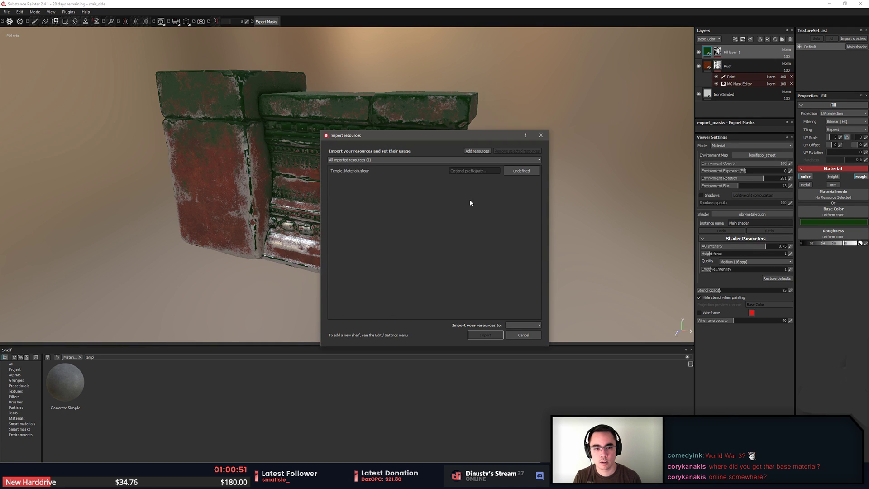
pyautogui.click(521, 171)
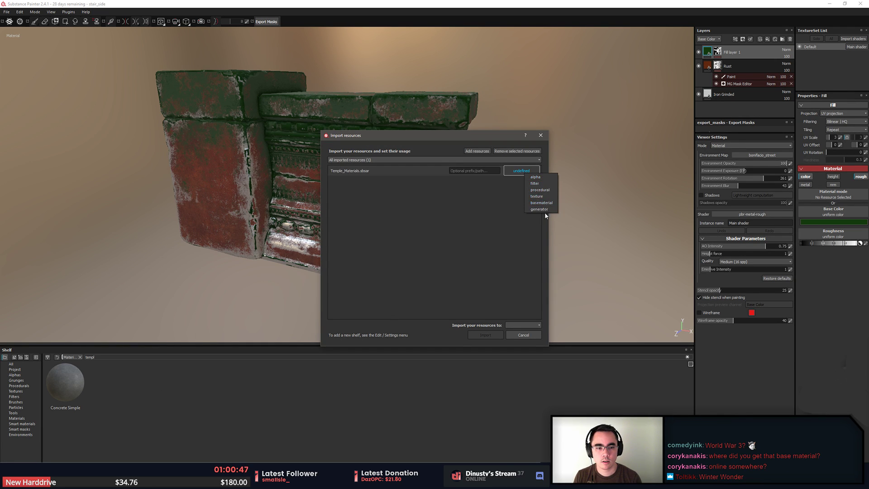
pyautogui.click(490, 242)
pyautogui.click(481, 173)
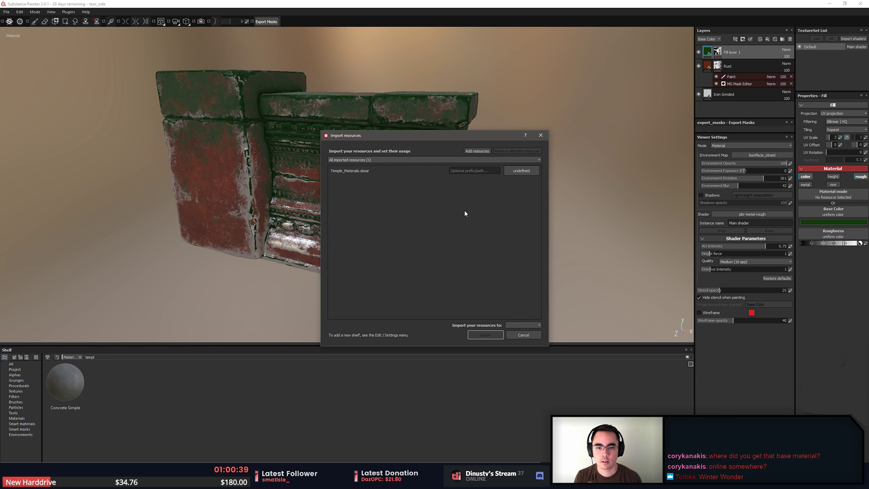
pyautogui.click(387, 160)
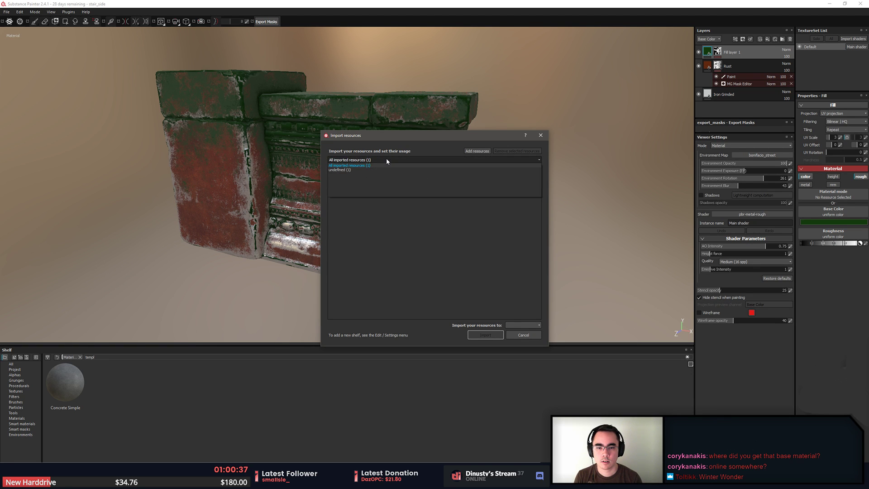
pyautogui.click(387, 165)
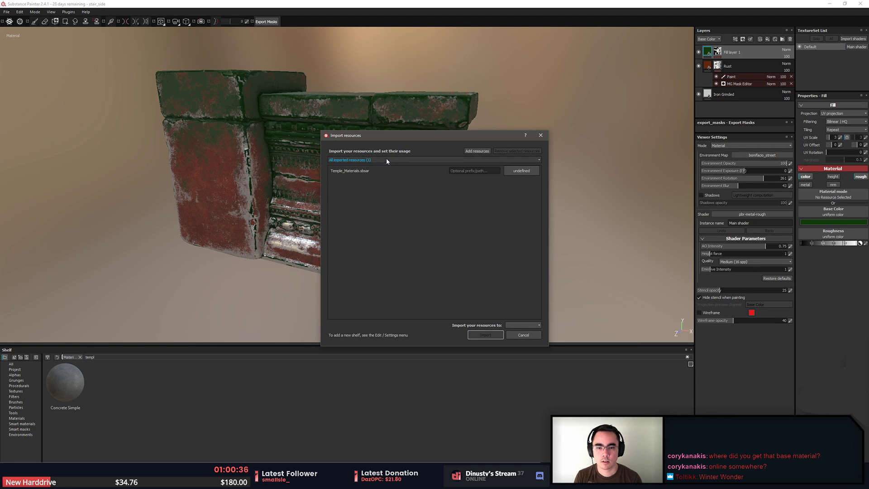
# Import Temple_Materials.sbsar into the current session with the prefix Materials and the usage texture
pyautogui.click(472, 172)
pyautogui.write('Materials')
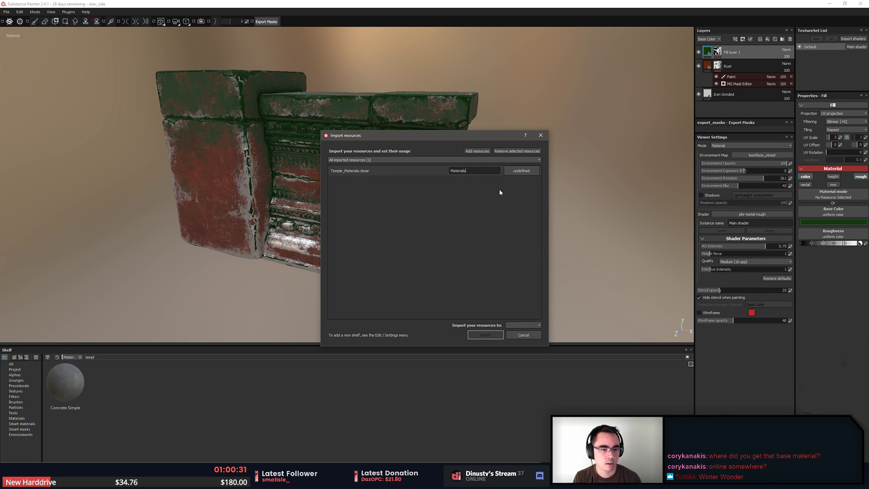
pyautogui.click(517, 173)
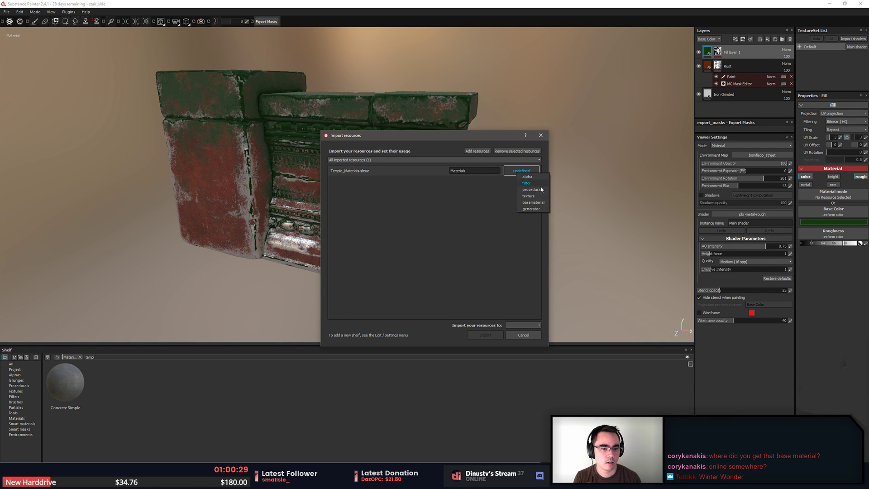
pyautogui.click(528, 195)
pyautogui.click(538, 326)
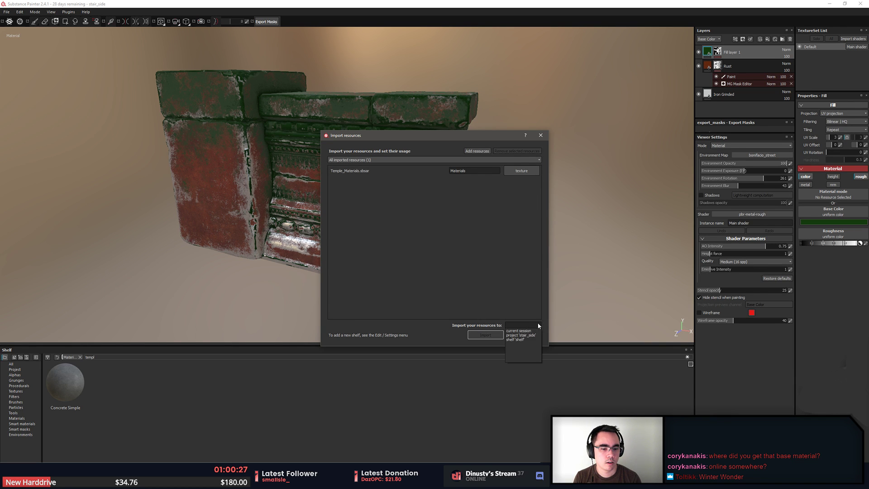
pyautogui.click(520, 331)
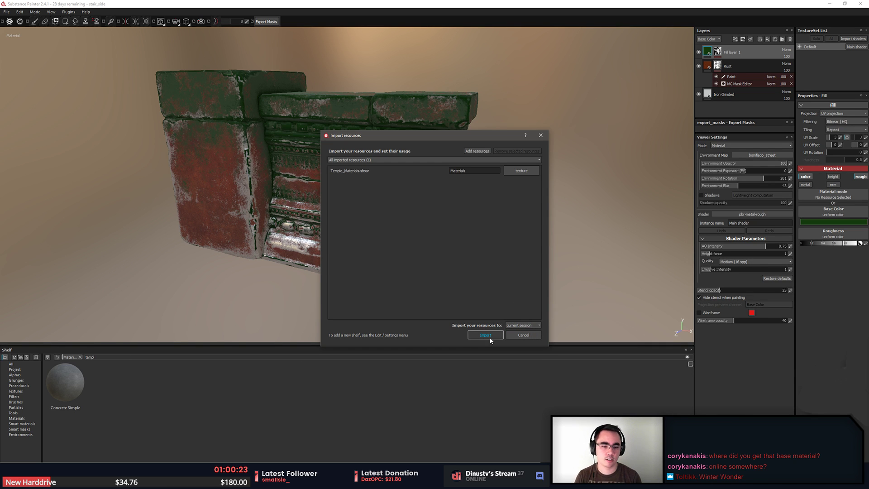
pyautogui.click(485, 335)
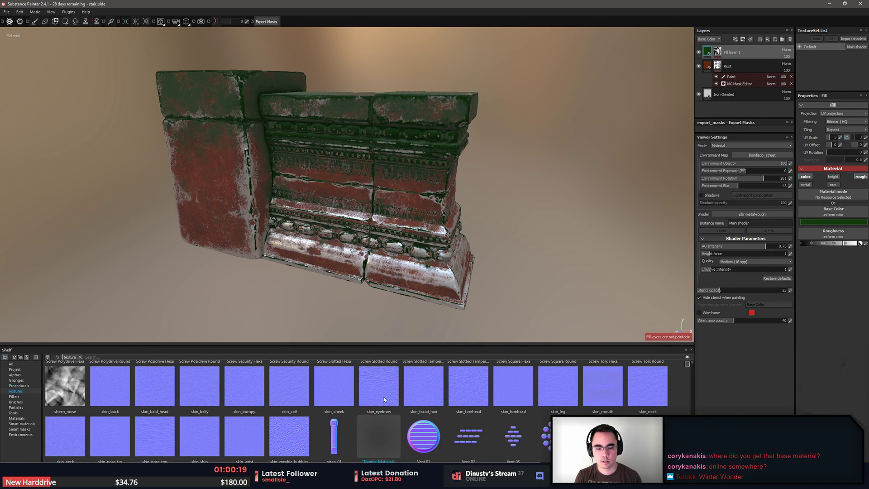
# Hide the Fill layer 1 and Rust layers, leaving Iron Grinded shown and selected in the layer stack
pyautogui.moveTo(387, 438); pyautogui.dragTo(708, 65)
pyautogui.click(698, 52)
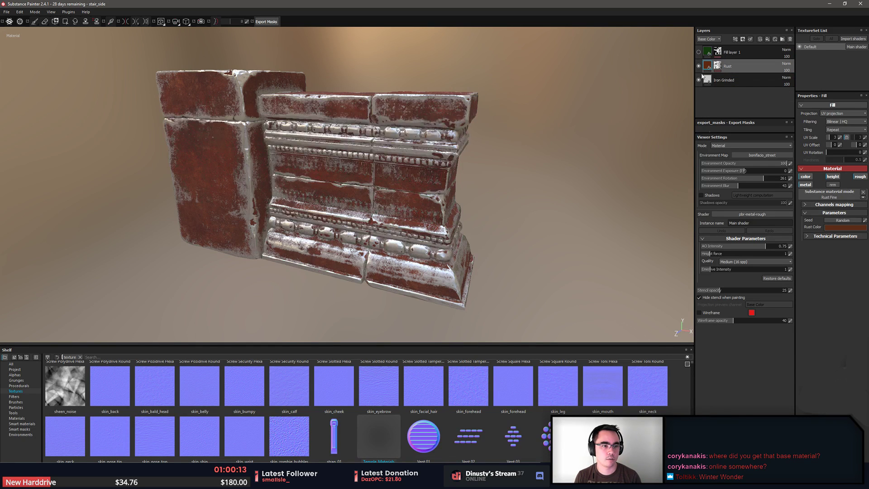
pyautogui.click(698, 80)
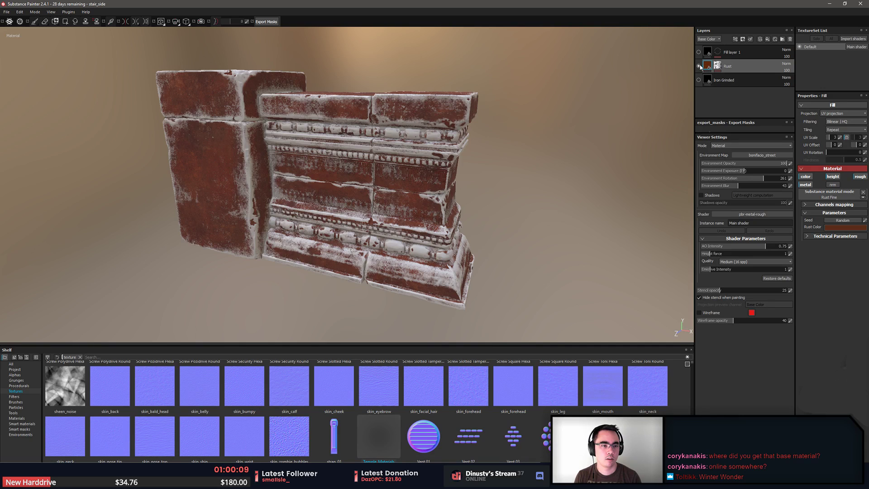
pyautogui.click(699, 66)
pyautogui.click(699, 79)
pyautogui.click(708, 80)
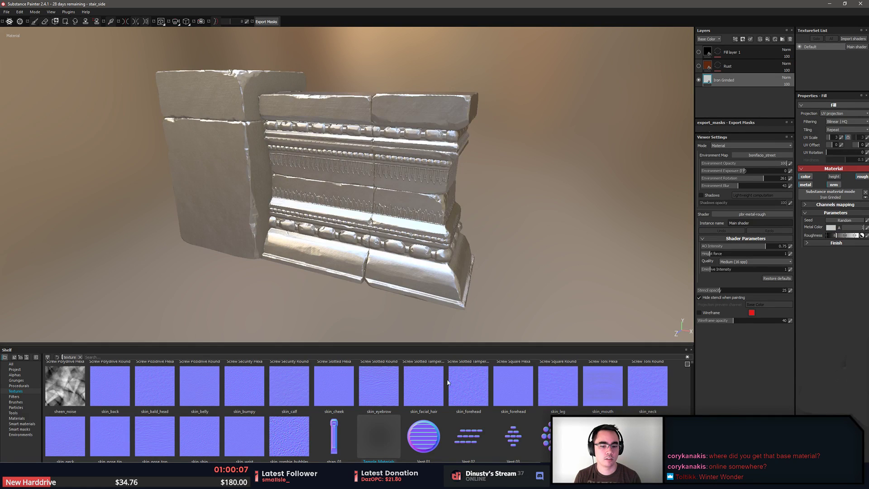
# Try to apply the Temple_Materials resource to the Iron Grinded layer and check the resource's usage details in the shelf
pyautogui.moveTo(377, 447); pyautogui.dragTo(706, 81)
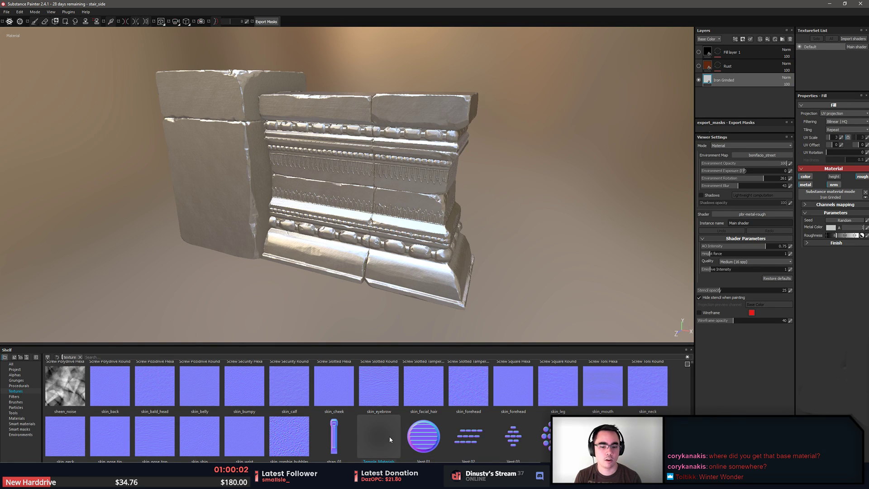
pyautogui.rightClick(388, 439)
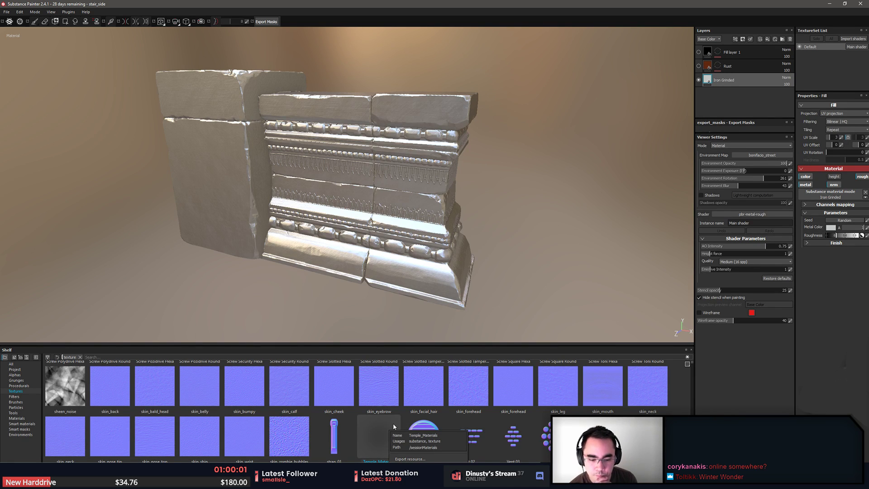
pyautogui.click(386, 440)
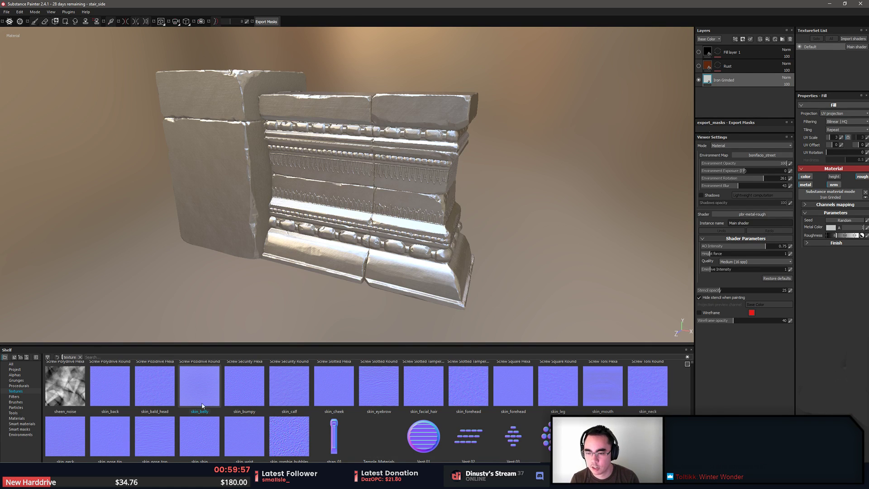
# Search the shelf's Materials category for "templ", and without a category filter search the whole shelf for "temple"
pyautogui.click(18, 418)
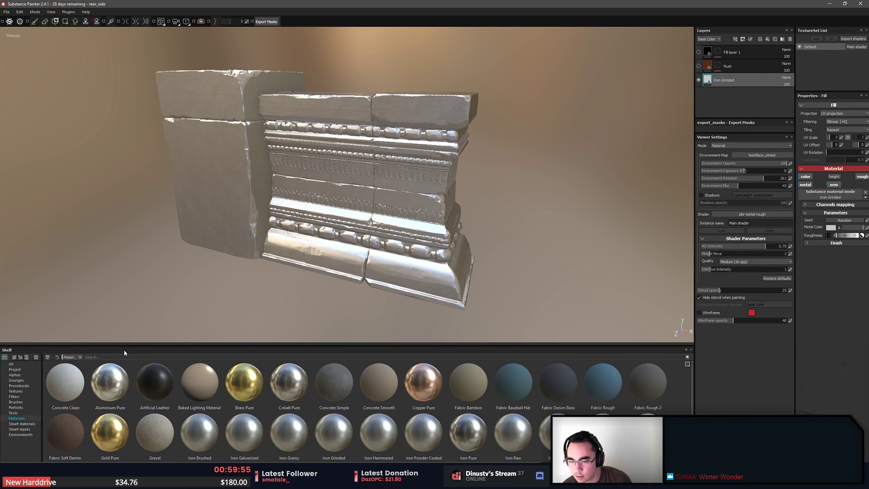
pyautogui.write('templ')
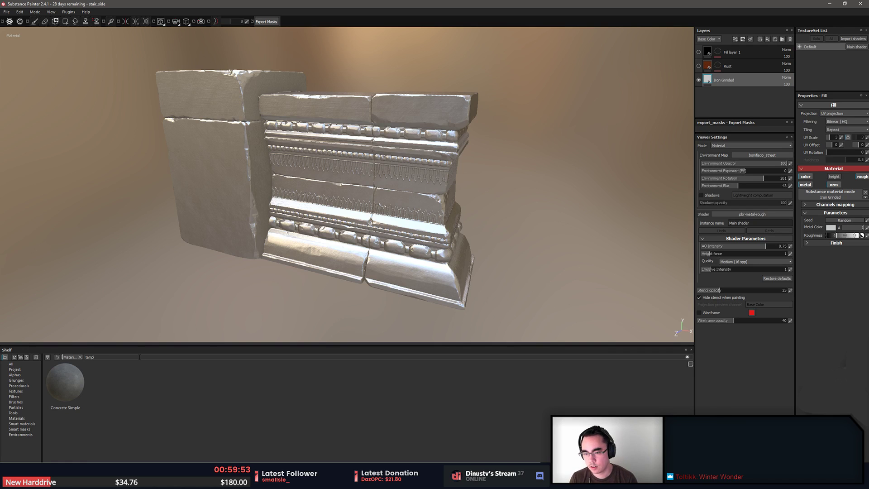
pyautogui.click(79, 357)
pyautogui.press('BackSpace')
pyautogui.press('BackSpace')
pyautogui.press('BackSpace')
pyautogui.press('BackSpace')
pyautogui.press('BackSpace')
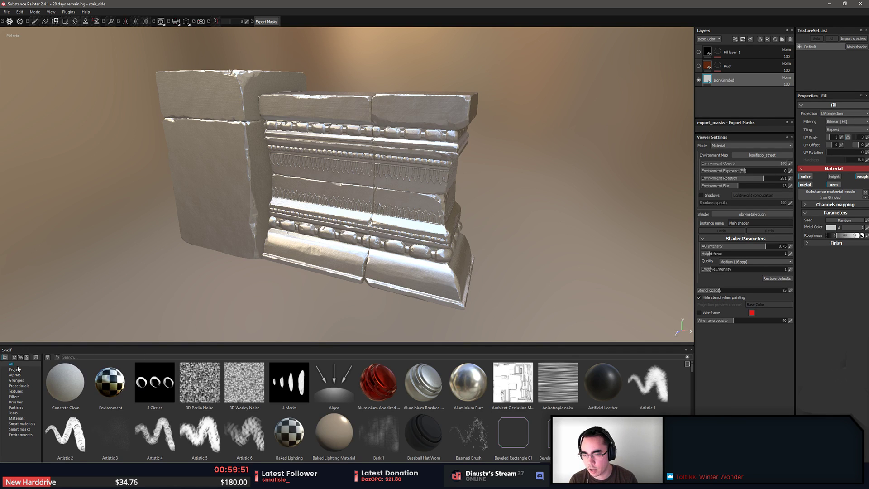
pyautogui.write('temple')
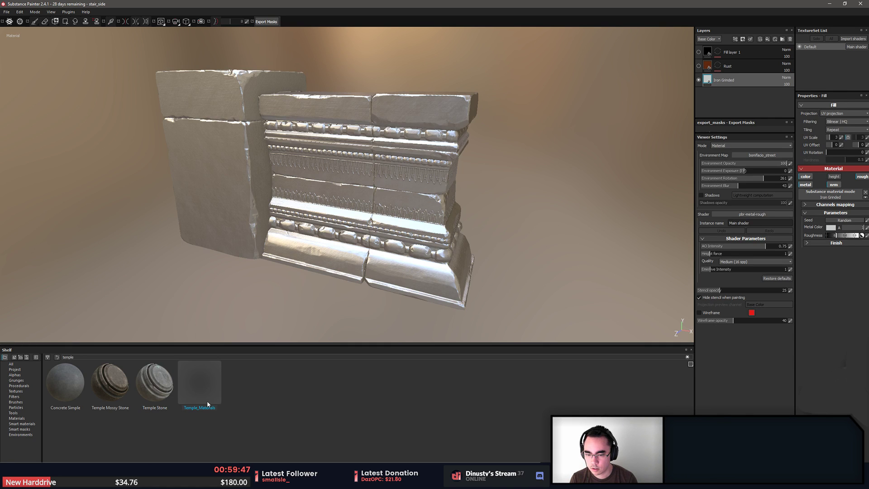
# Inspect the resource details and available options of Temple_Materials in the shelf
pyautogui.click(207, 388)
pyautogui.rightClick(207, 388)
pyautogui.click(189, 374)
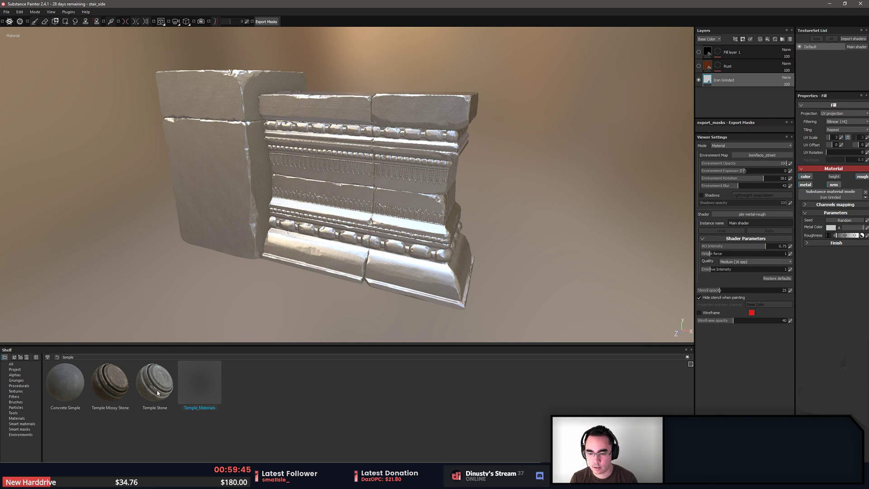
pyautogui.rightClick(153, 388)
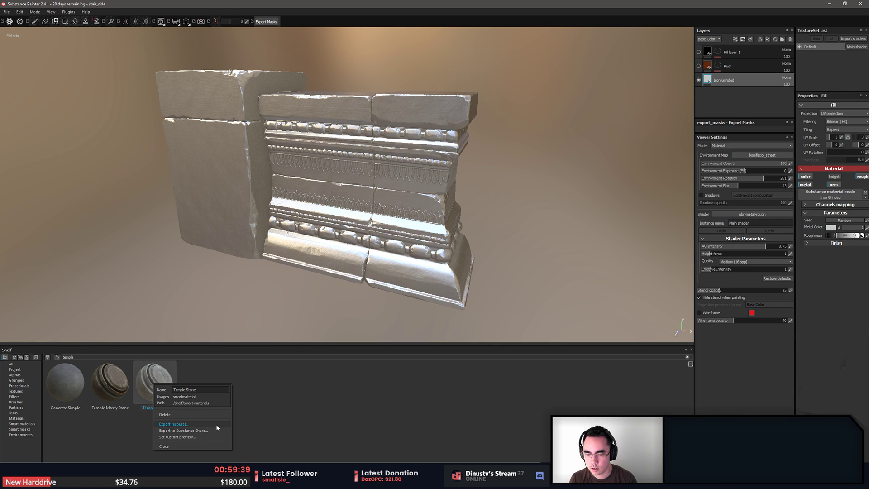
pyautogui.click(198, 446)
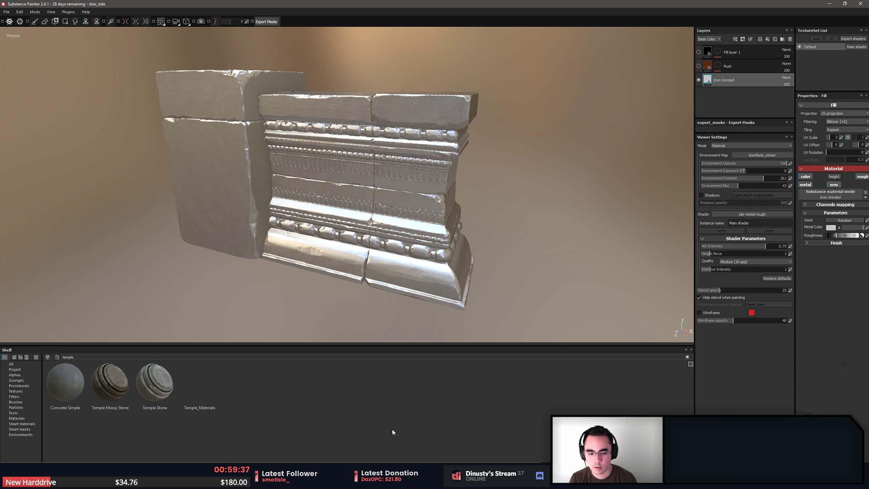
# Switch to Substance Designer, explore the Temple_Materials graph in its own explorer, and display its output's attributes
pyautogui.hotkey('alt', 'Tab')
pyautogui.click(754, 58)
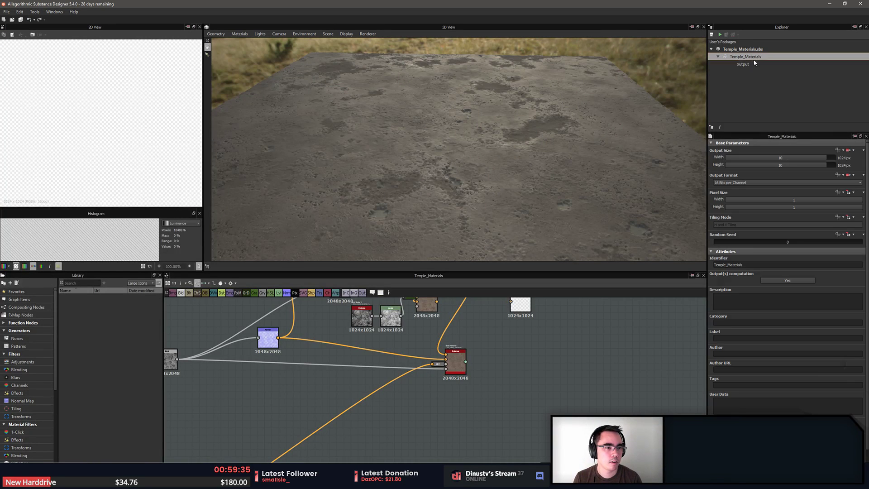
pyautogui.click(745, 66)
pyautogui.click(722, 59)
pyautogui.rightClick(744, 56)
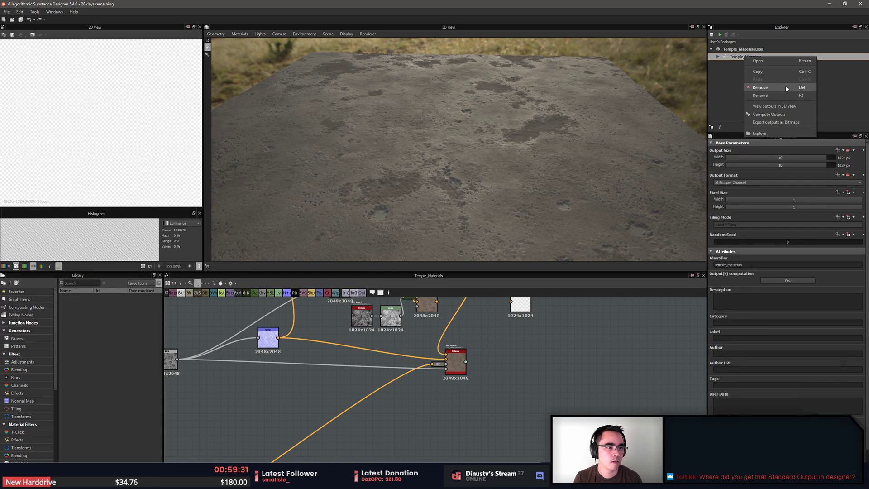
pyautogui.click(797, 134)
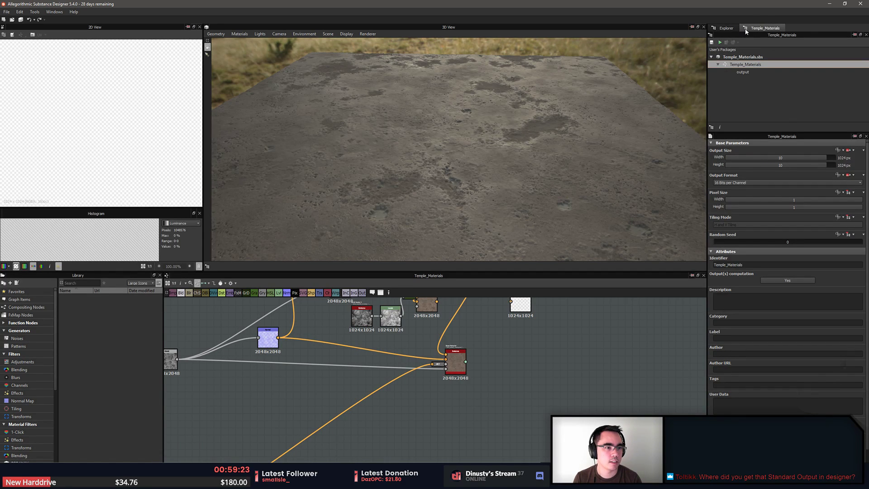
pyautogui.click(742, 72)
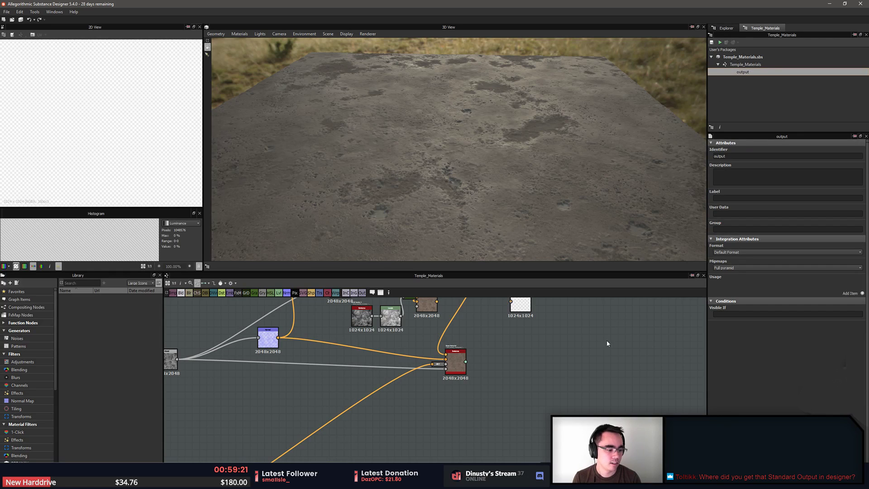
# Examine the Base Material node in the Temple_Materials graph, including its connections and instance parameters
pyautogui.rightClick(590, 346)
pyautogui.click(537, 377)
pyautogui.scroll(3, 535, 374)
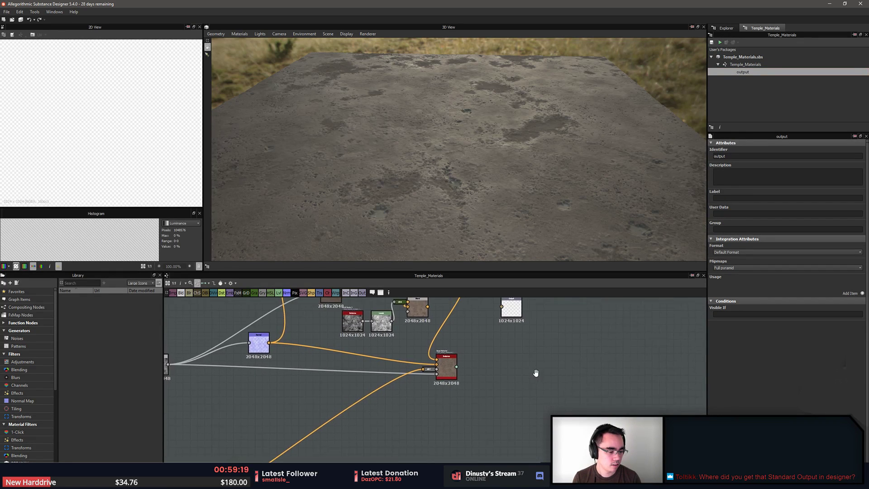
pyautogui.moveTo(529, 376); pyautogui.dragTo(603, 359, button='middle')
pyautogui.scroll(1, 604, 360)
pyautogui.moveTo(518, 358); pyautogui.dragTo(532, 370, button='middle')
pyautogui.scroll(-4, 535, 370)
pyautogui.scroll(3, 535, 372)
pyautogui.scroll(2, 535, 372)
pyautogui.moveTo(563, 306); pyautogui.dragTo(524, 387, button='middle')
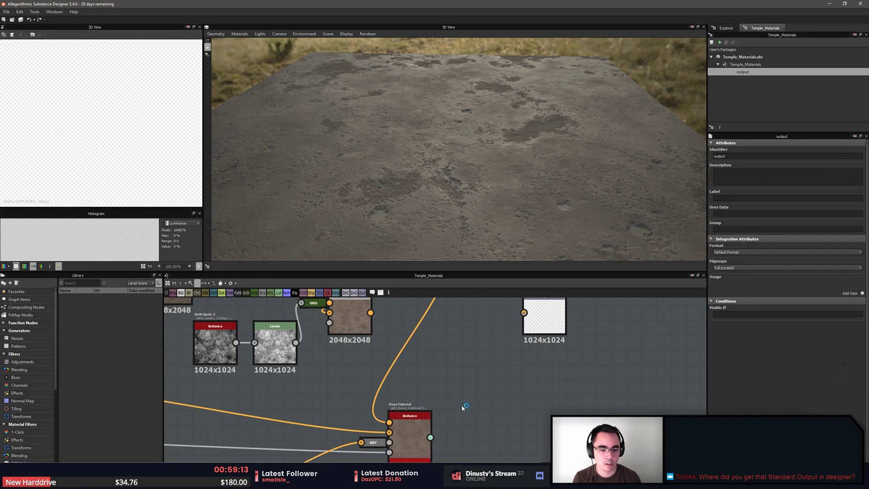
pyautogui.doubleClick(416, 442)
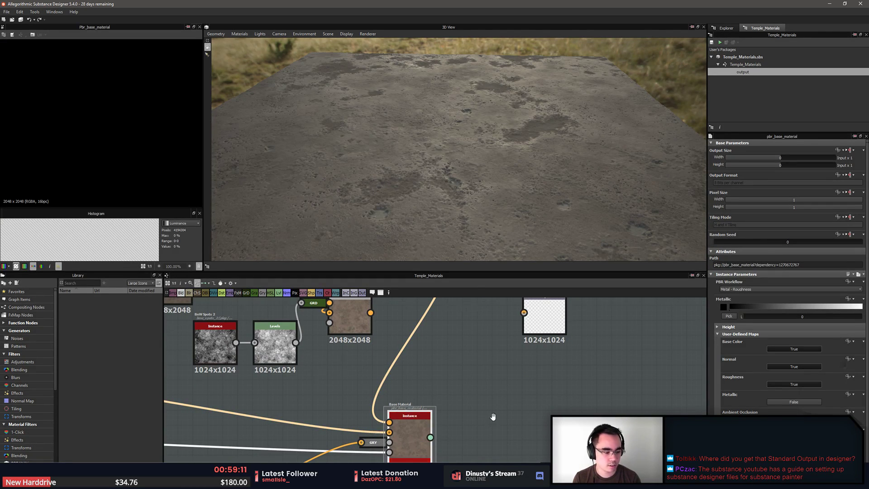
pyautogui.moveTo(492, 413); pyautogui.dragTo(582, 377, button='middle')
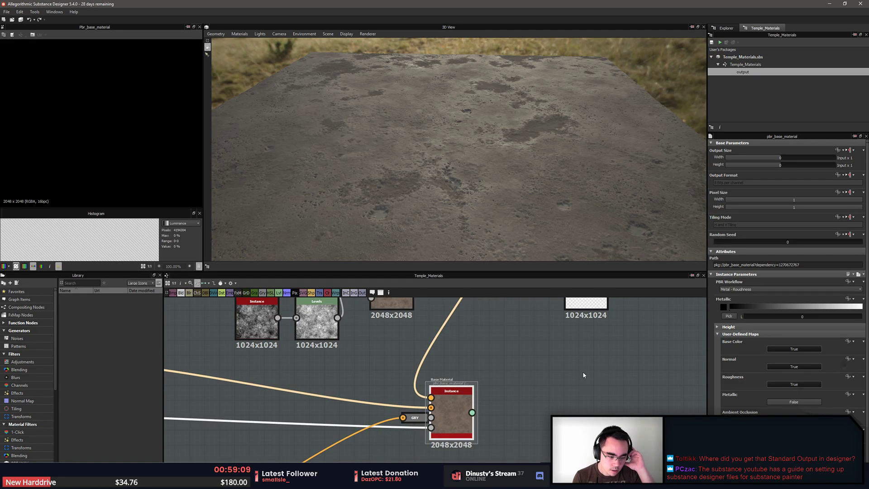
pyautogui.moveTo(583, 375); pyautogui.dragTo(574, 381, button='middle')
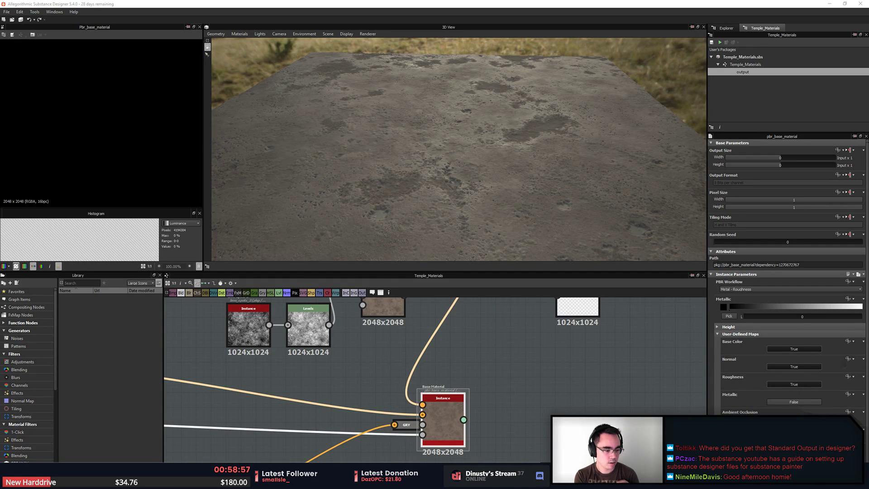
# Add a second Base Material node in the empty graph area beside the existing one
pyautogui.click(541, 353)
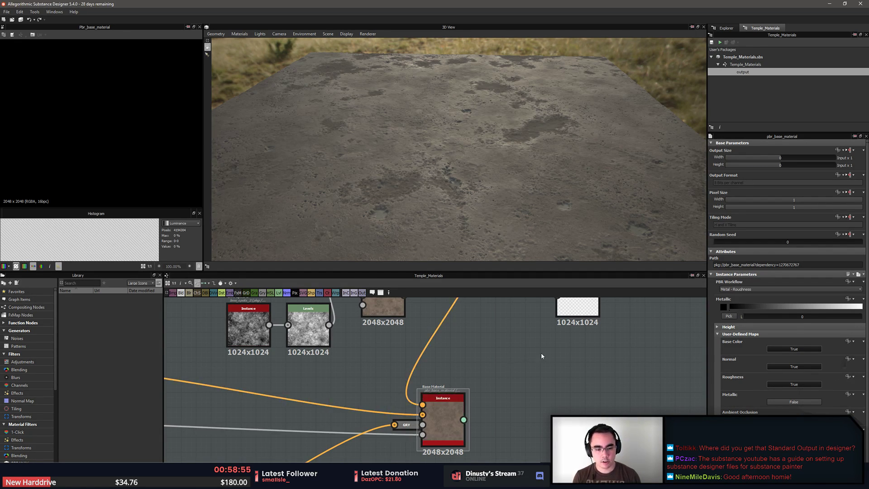
pyautogui.press('space')
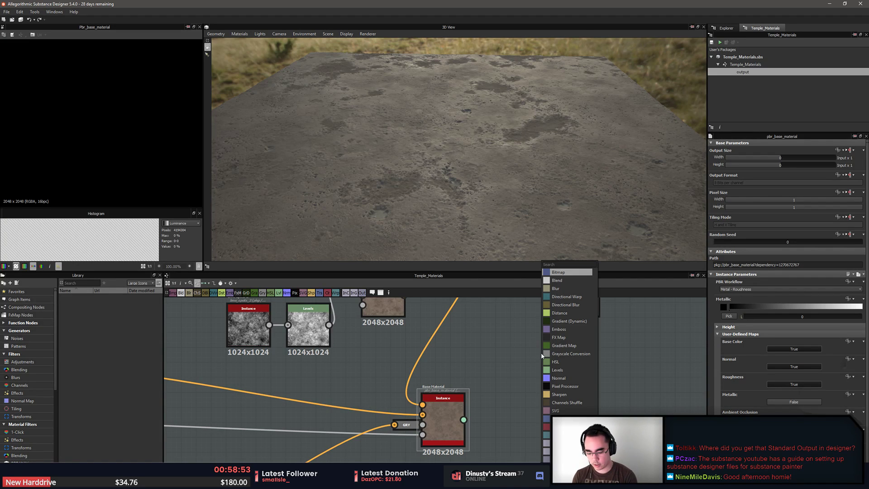
pyautogui.write('base')
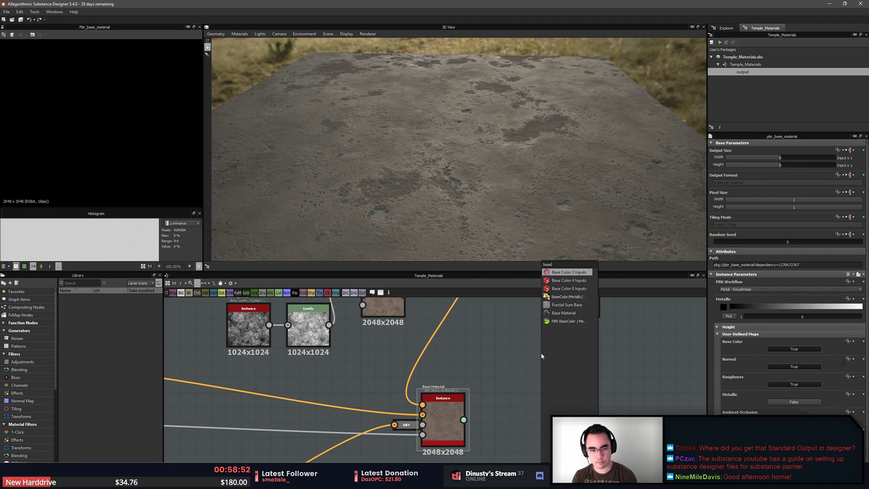
pyautogui.click(566, 313)
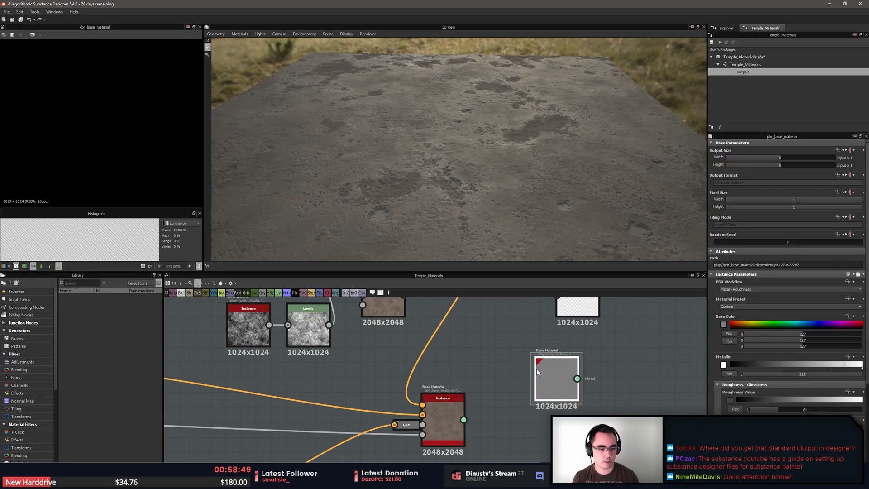
# Enable the Normal, Roughness and Ambient Occlusion user-defined maps on the new Base Material node and delete that node
pyautogui.scroll(1, 538, 372)
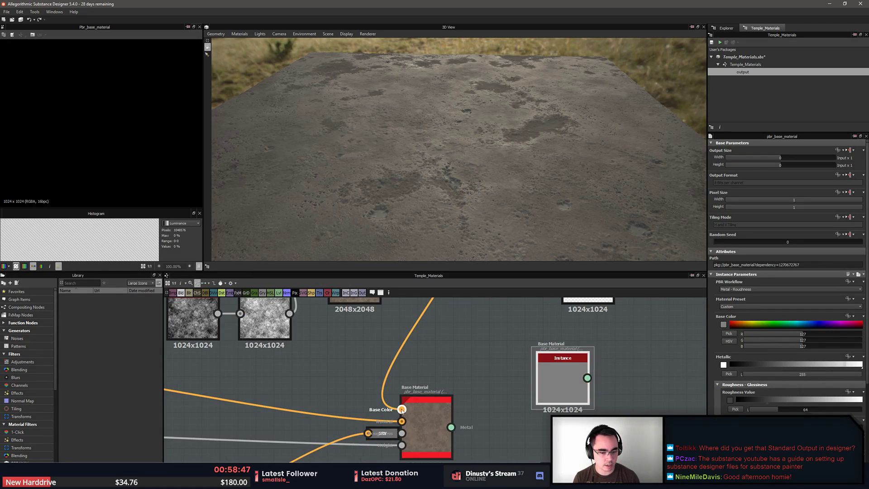
pyautogui.scroll(-3, 789, 244)
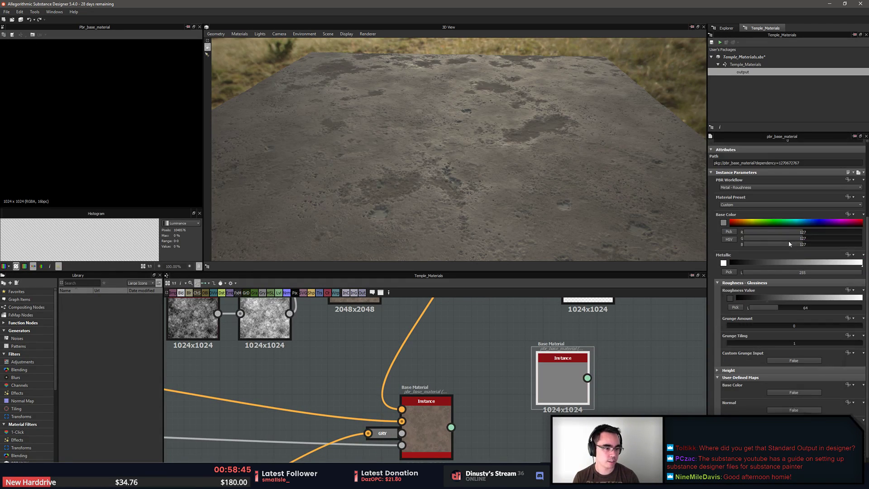
pyautogui.scroll(-1, 789, 244)
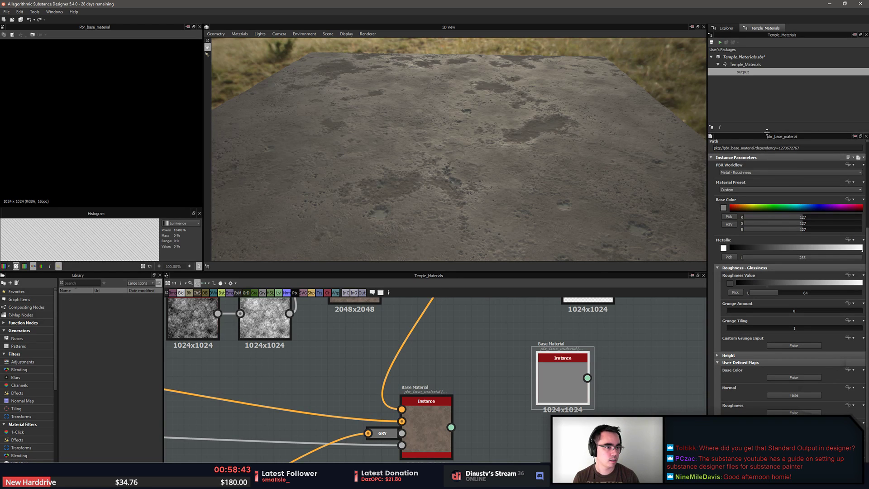
pyautogui.moveTo(766, 135); pyautogui.dragTo(767, 93)
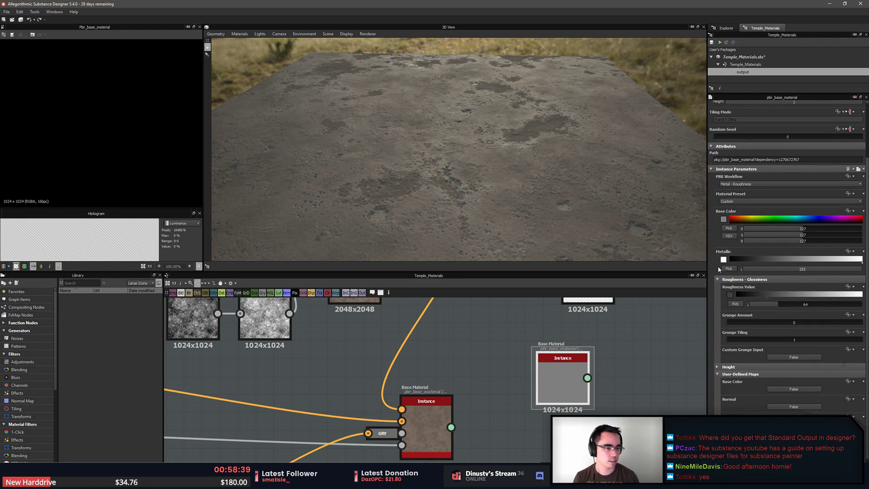
pyautogui.click(717, 280)
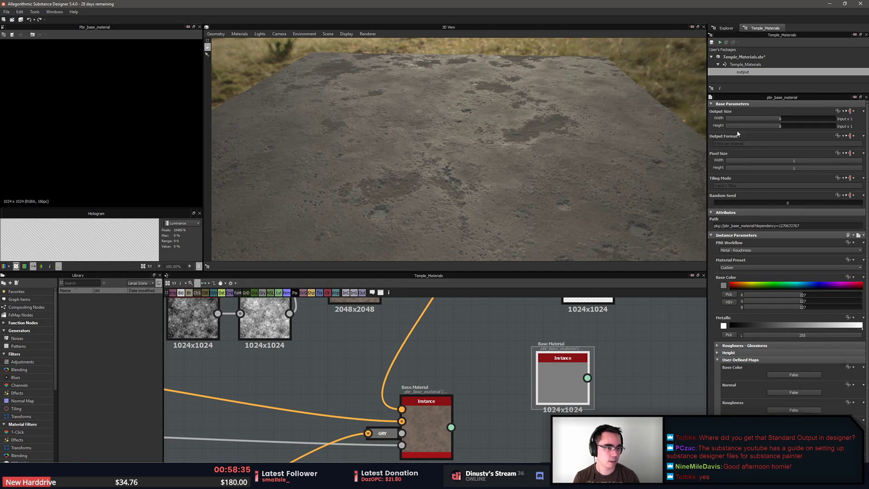
pyautogui.click(710, 104)
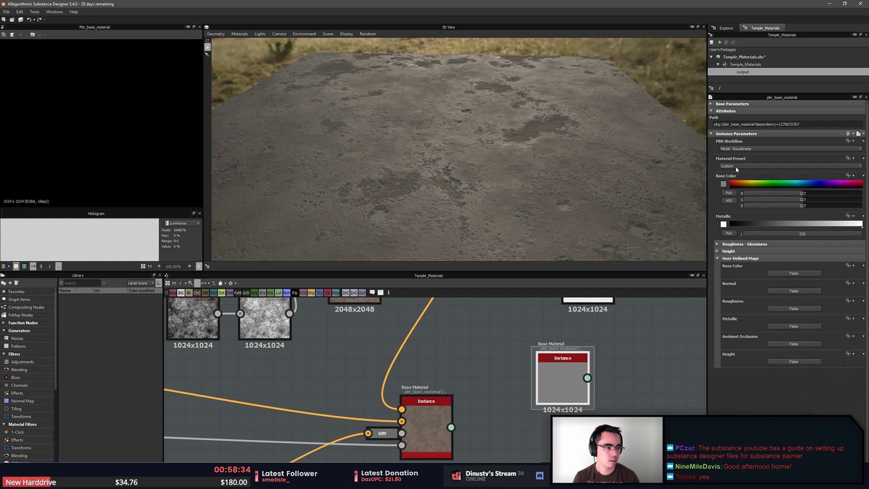
pyautogui.click(791, 291)
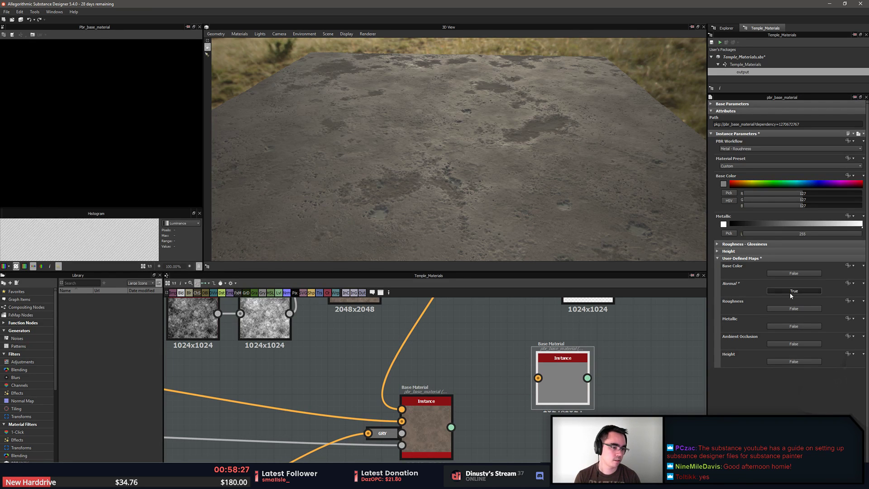
pyautogui.click(793, 308)
pyautogui.click(794, 335)
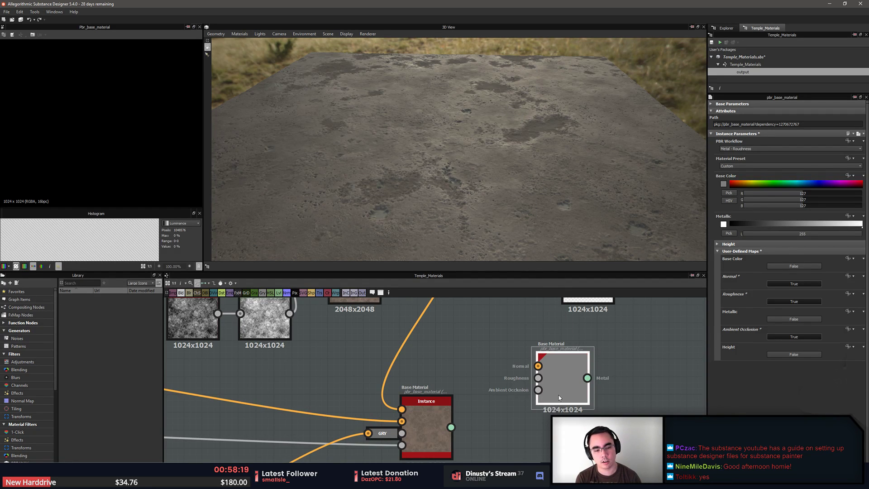
pyautogui.press('Delete')
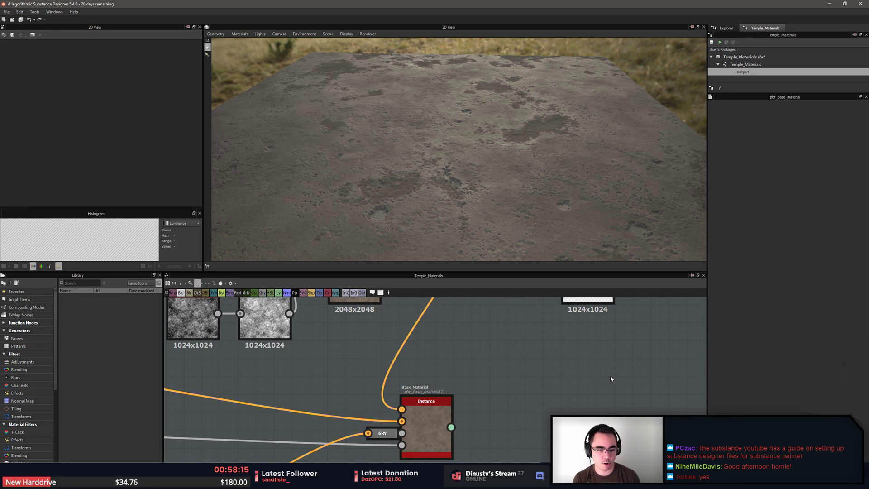
pyautogui.hotkey('alt', 'Tab')
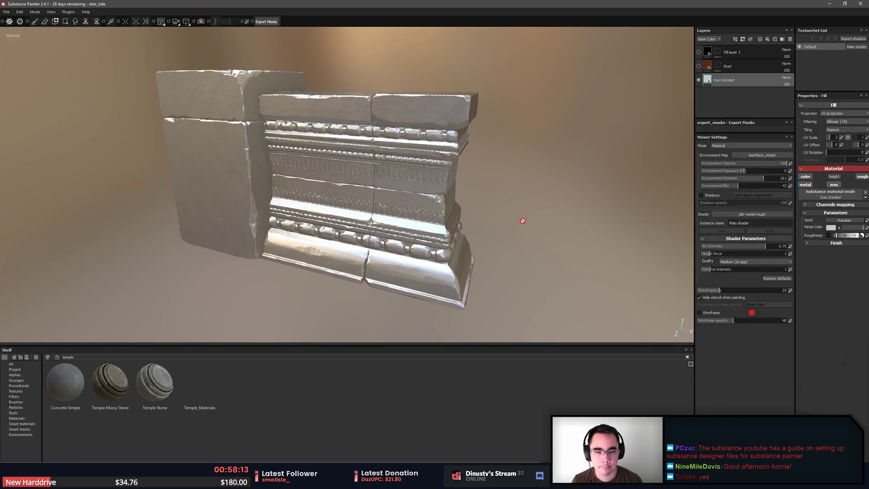
pyautogui.moveTo(522, 220)
pyautogui.keyDown('alt'); pyautogui.mouseDown()
pyautogui.moveTo(514, 243)
pyautogui.moveTo(448, 254)
pyautogui.moveTo(498, 280)
pyautogui.moveTo(382, 271)
pyautogui.mouseUp(); pyautogui.keyUp('alt')
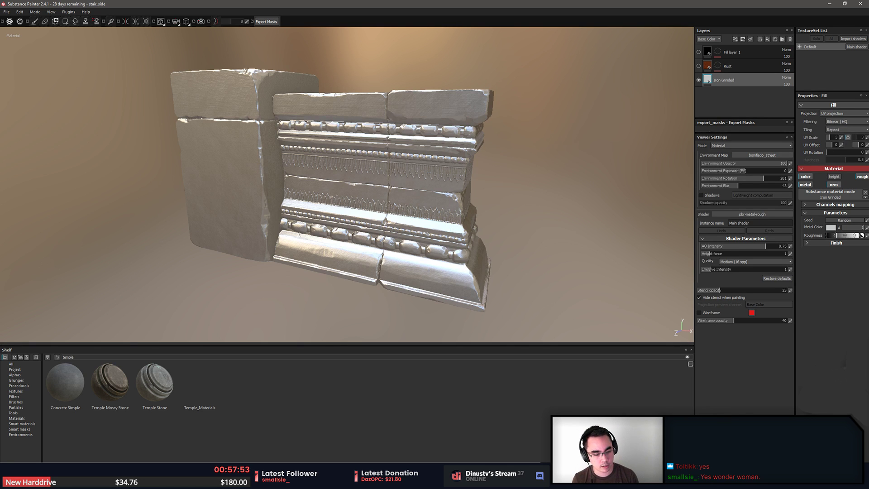
pyautogui.hotkey('alt', 'Tab')
pyautogui.moveTo(499, 197)
pyautogui.mouseDown()
pyautogui.moveTo(419, 183)
pyautogui.moveTo(406, 214)
pyautogui.moveTo(417, 236)
pyautogui.mouseUp()
pyautogui.moveTo(417, 236); pyautogui.dragTo(313, 337, button='right')
pyautogui.rightClick(815, 479)
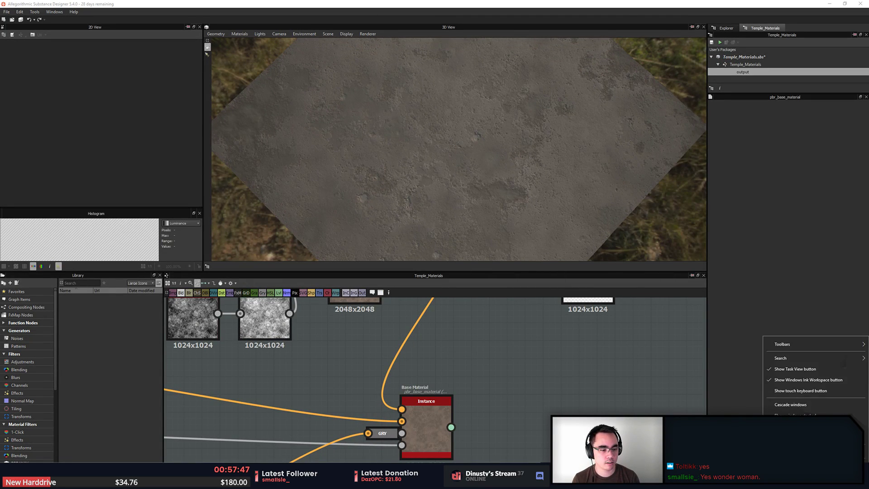
pyautogui.press('Escape')
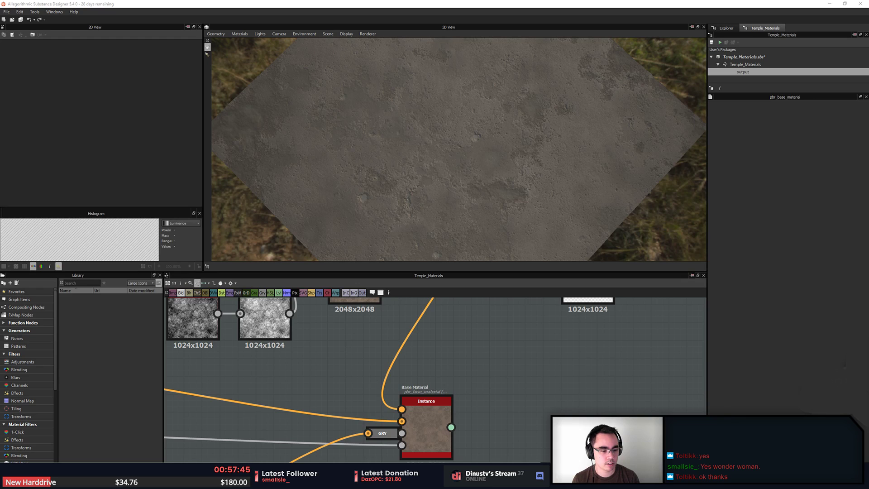
# Open MyProject from the Unreal Engine library in the Epic Games Launcher and minimize the launcher
pyautogui.click(830, 333)
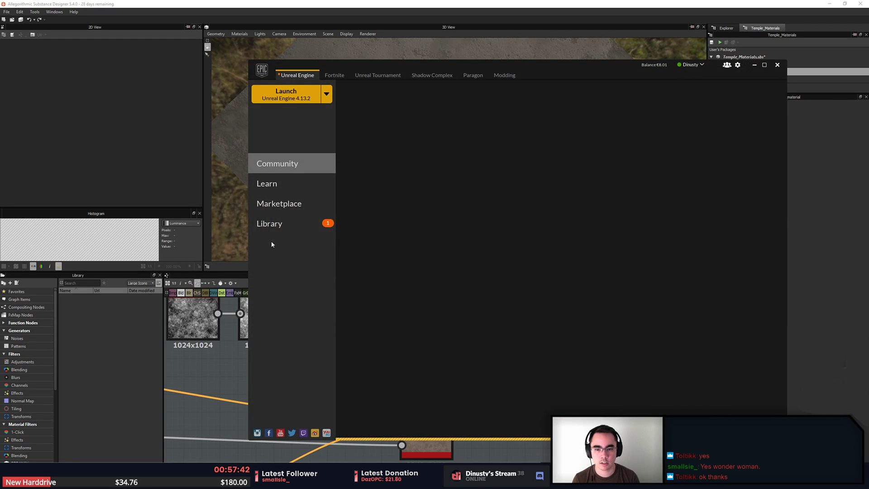
pyautogui.click(290, 222)
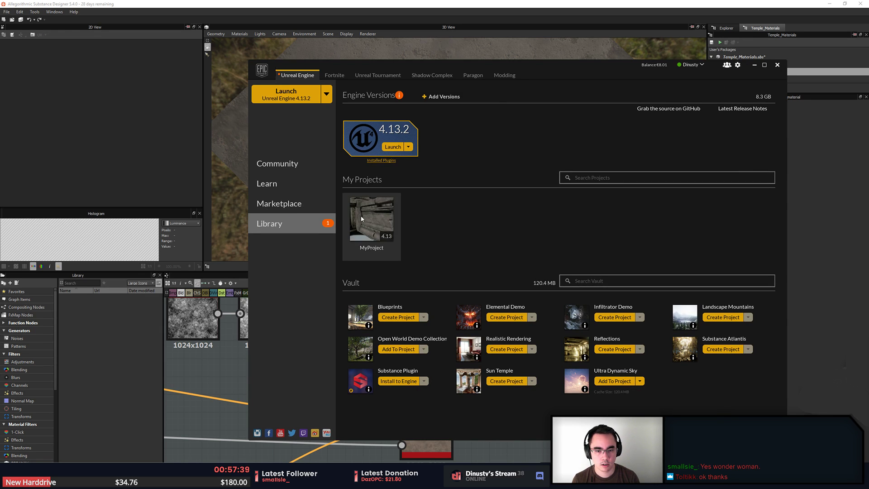
pyautogui.doubleClick(383, 218)
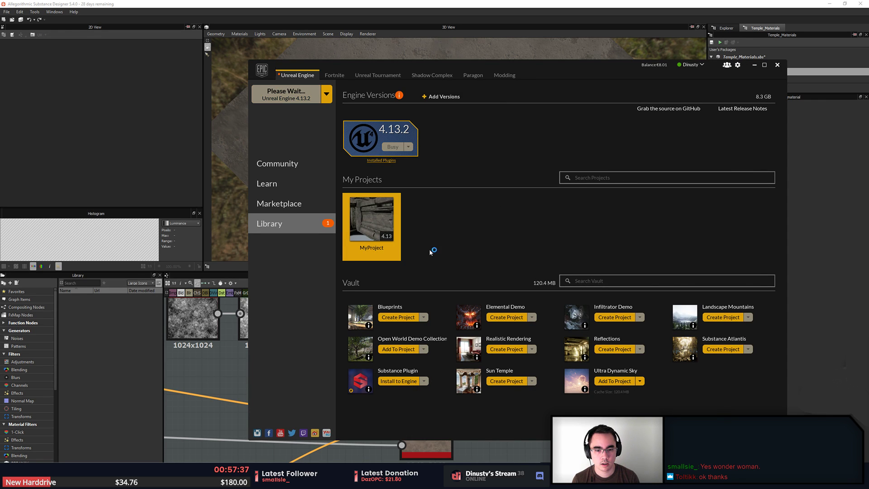
pyautogui.click(755, 66)
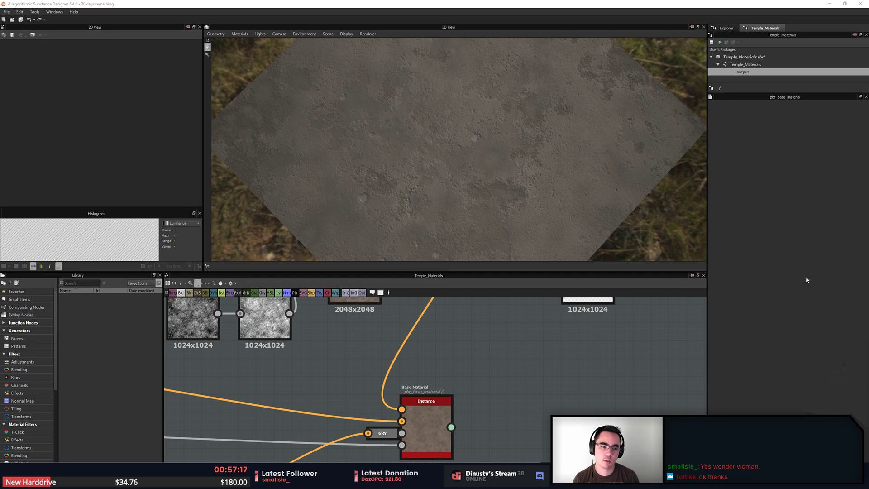
# Switch to the Unreal Editor, close the launcher window, and view the temple stonework in the level
pyautogui.hotkey('alt', 'Tab')
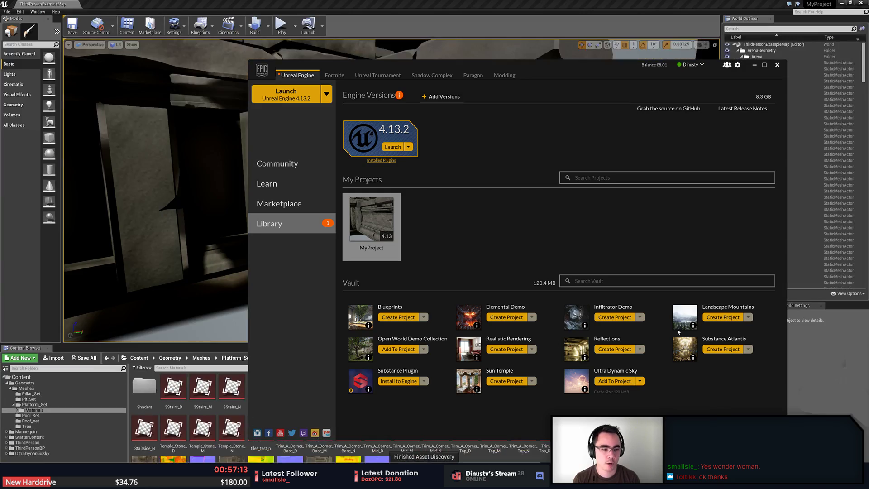
pyautogui.click(778, 65)
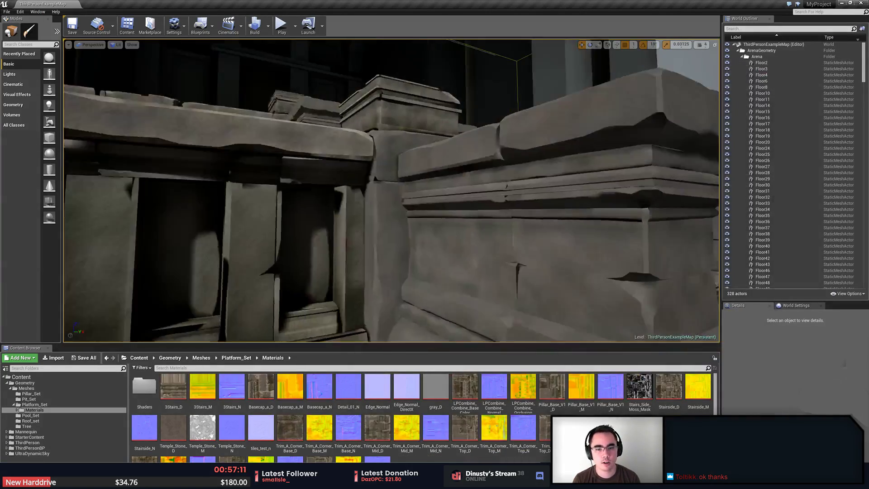
pyautogui.press('w')
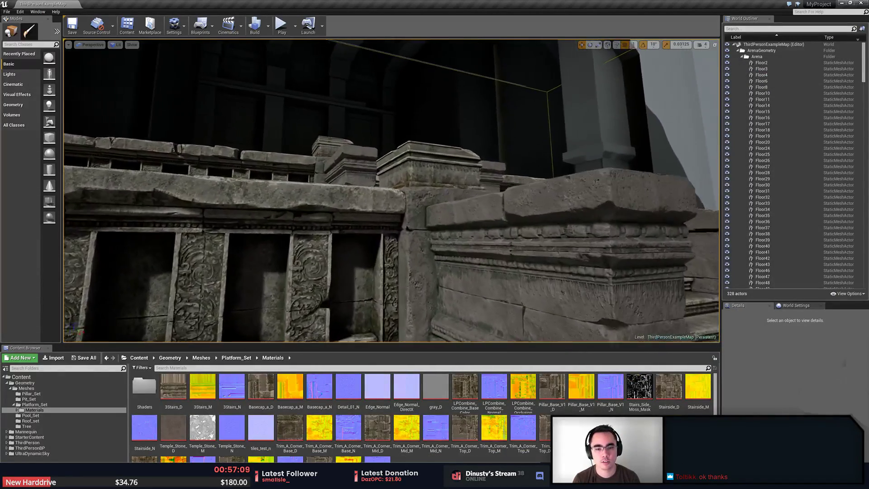
# Examine the temple's carved panels, corner pillar and stair side wall up close and select the stair side wall group
pyautogui.press('s')
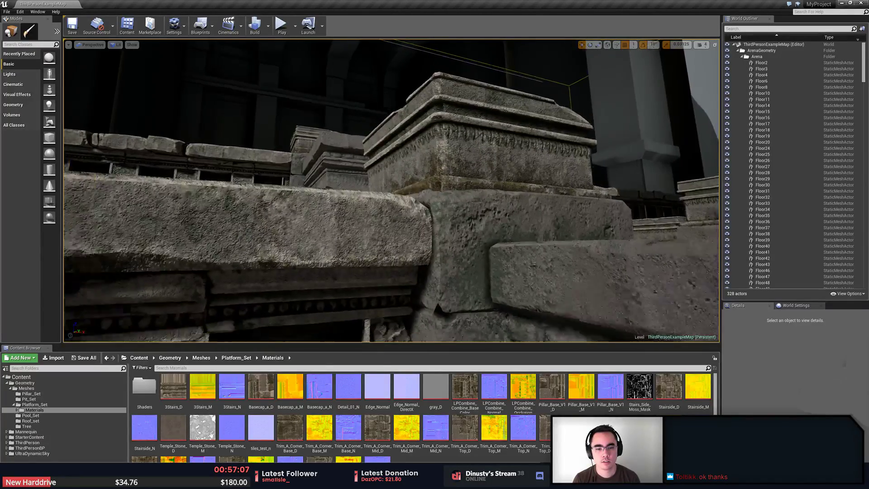
pyautogui.press('w')
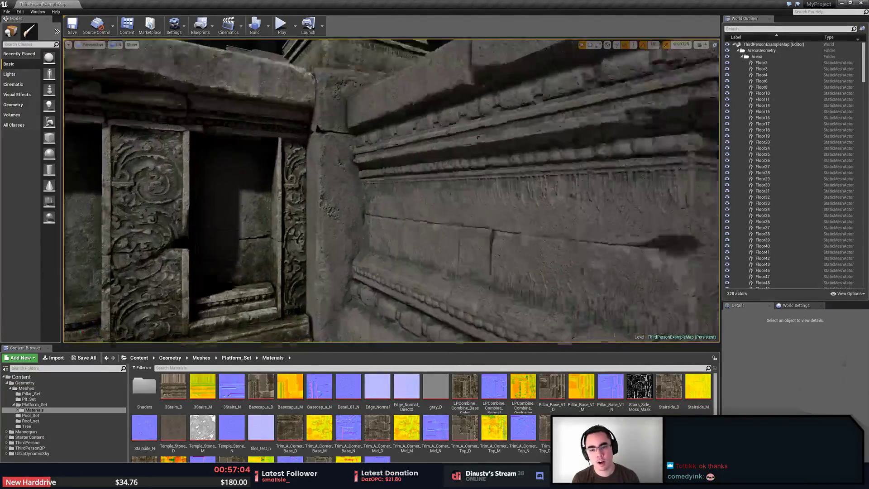
pyautogui.moveTo(384, 182); pyautogui.dragTo(377, 175, button='right')
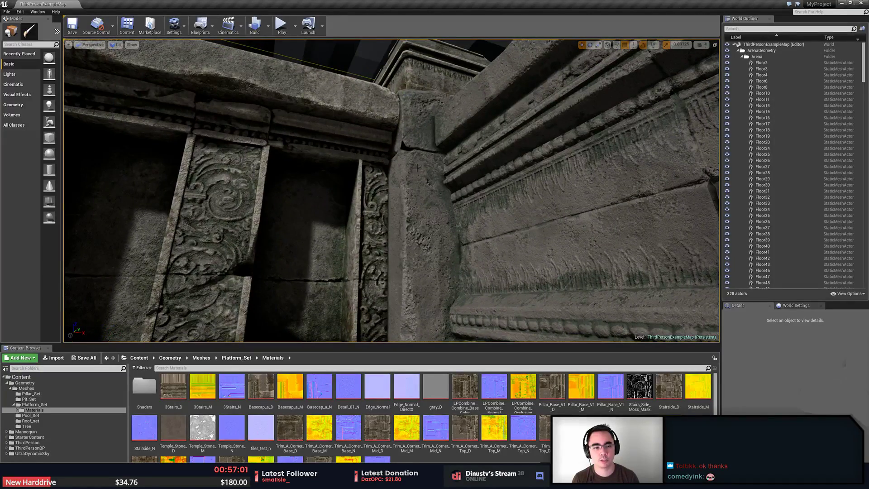
pyautogui.moveTo(419, 214); pyautogui.dragTo(316, 258, button='right')
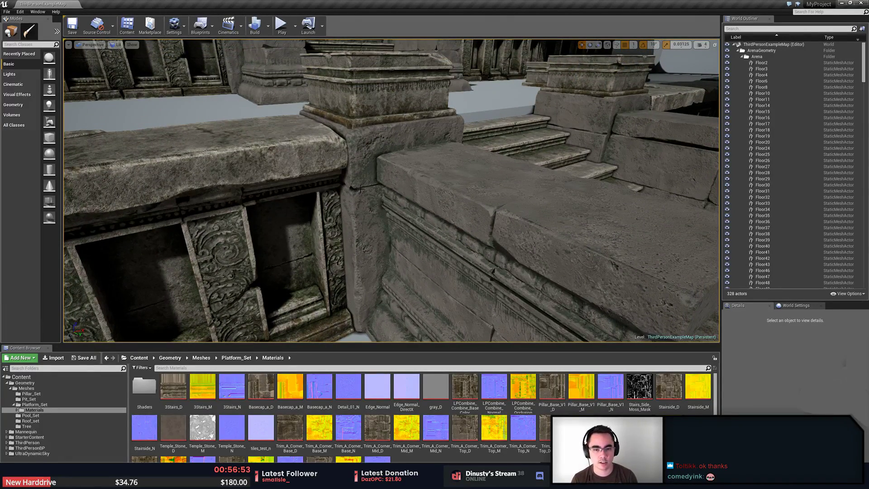
pyautogui.moveTo(360, 188); pyautogui.dragTo(306, 199, button='right')
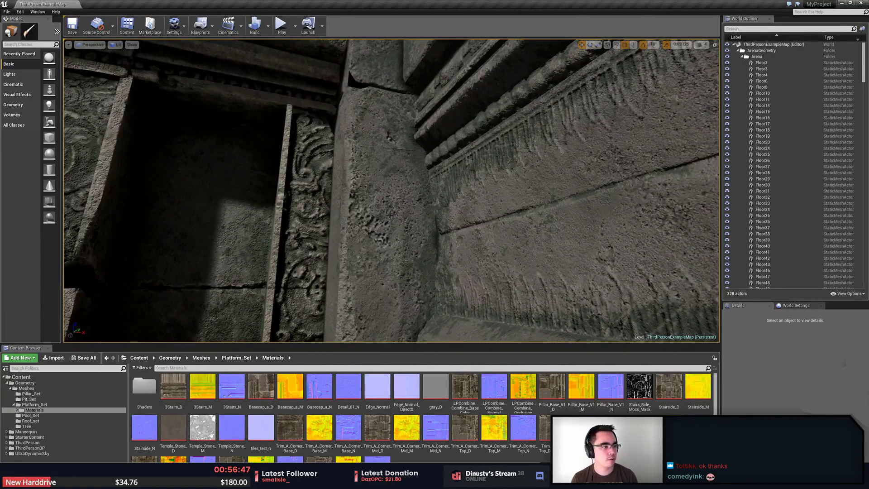
pyautogui.moveTo(390, 214)
pyautogui.mouseDown(button='right')
pyautogui.moveTo(419, 223)
pyautogui.moveTo(337, 220)
pyautogui.moveTo(383, 216)
pyautogui.mouseUp(button='right')
pyautogui.click(392, 270)
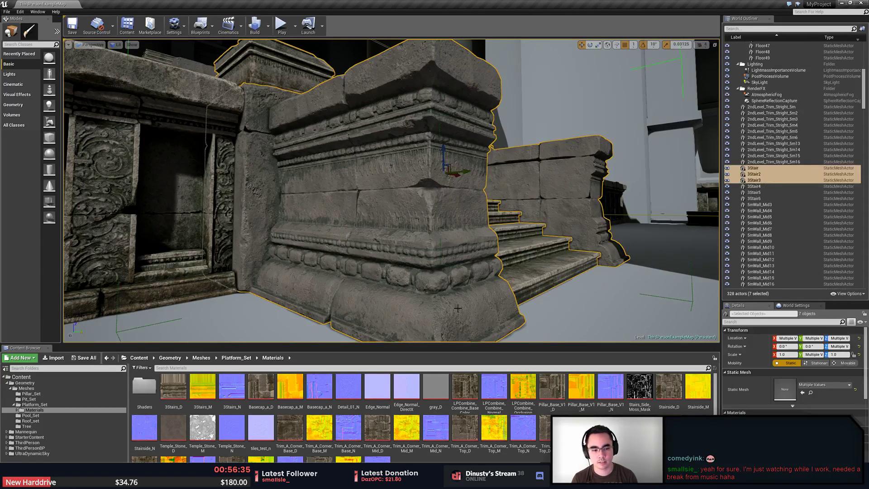
# Open the Shaders folder inside the Platform_Set Materials folder
pyautogui.click(55, 416)
pyautogui.click(38, 410)
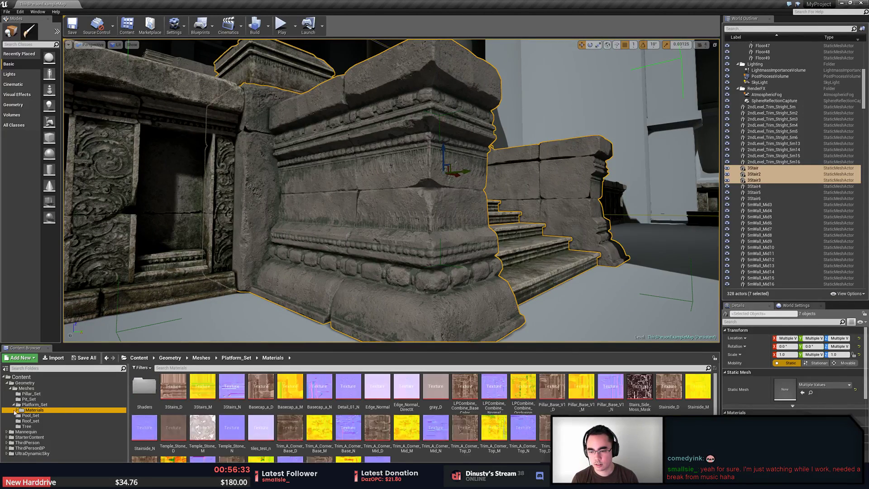
pyautogui.click(17, 410)
pyautogui.click(50, 416)
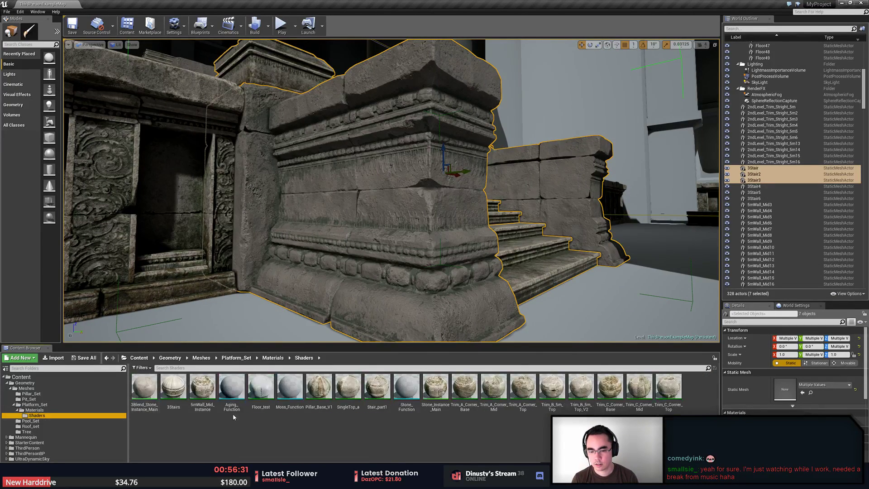
pyautogui.click(319, 441)
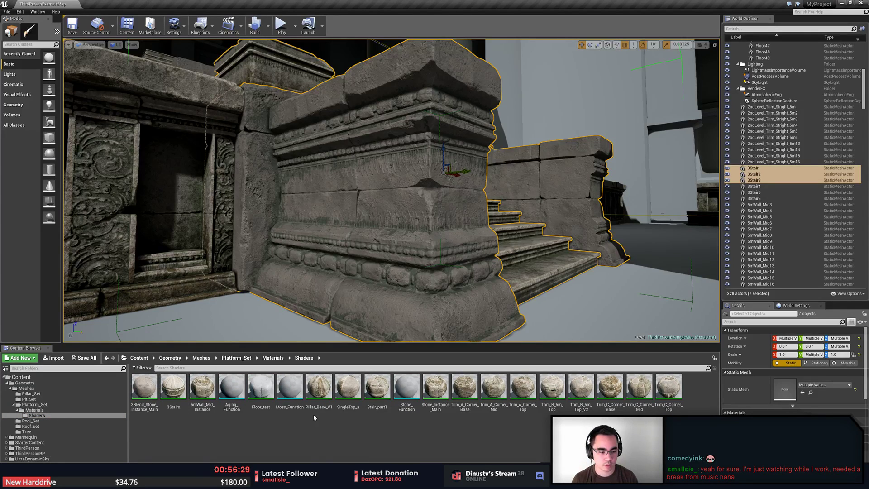
# Open the Stone_Function material function, view its whole node graph, and close it
pyautogui.click(313, 403)
pyautogui.click(297, 388)
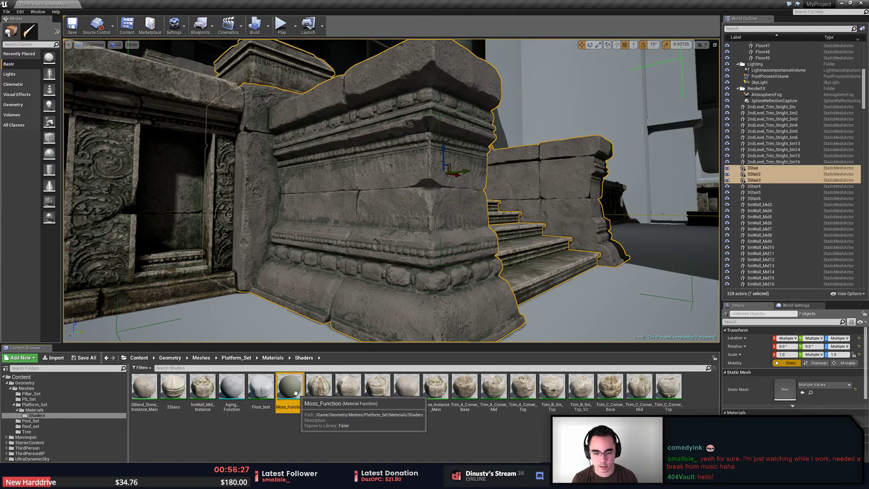
pyautogui.doubleClick(406, 389)
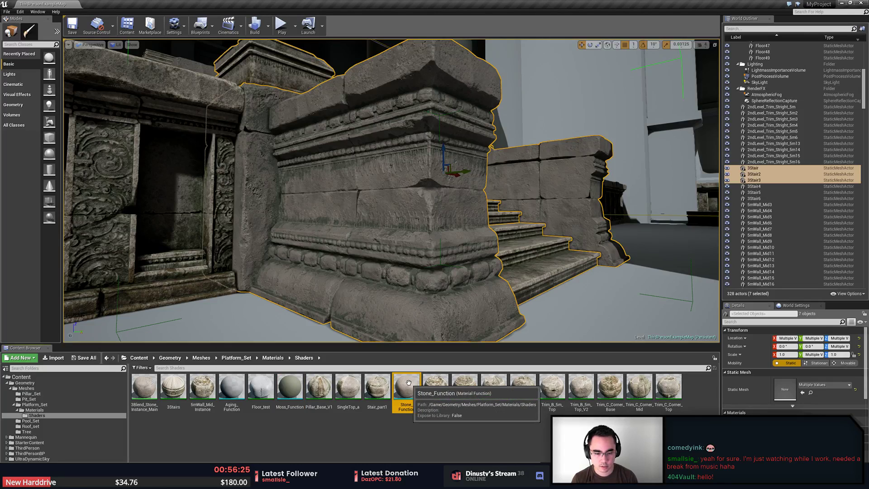
pyautogui.scroll(-6, 407, 209)
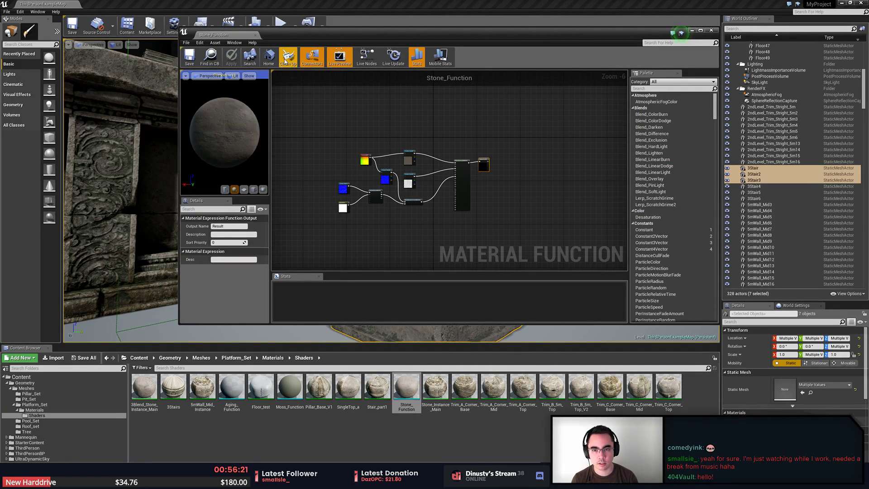
pyautogui.click(337, 365)
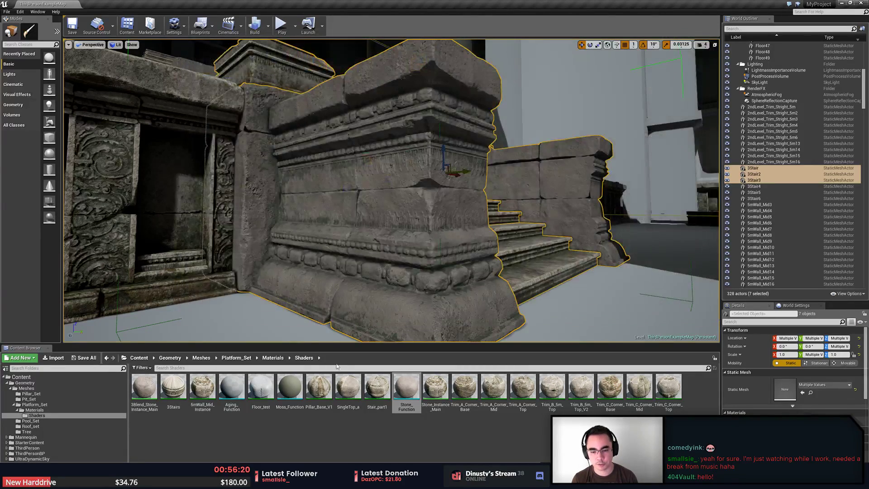
# Open the Moss_Function material function to view its base color and roughness nodes, and close it
pyautogui.doubleClick(289, 387)
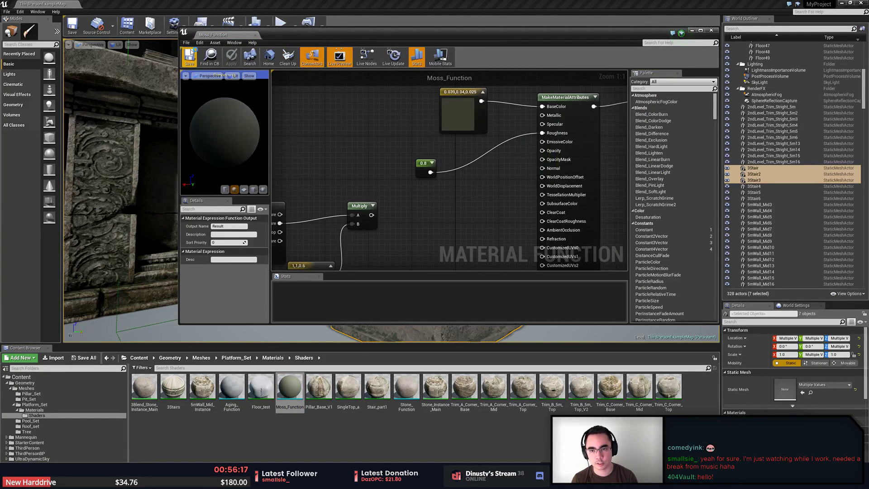
pyautogui.click(255, 35)
pyautogui.click(517, 424)
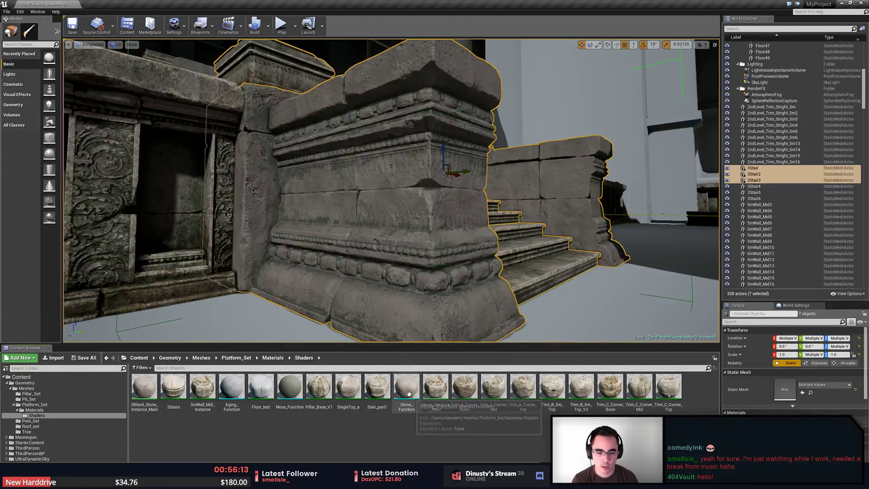
# Open the Aging_Function material function, look over its node graph, and close it
pyautogui.click(290, 387)
pyautogui.doubleClick(241, 386)
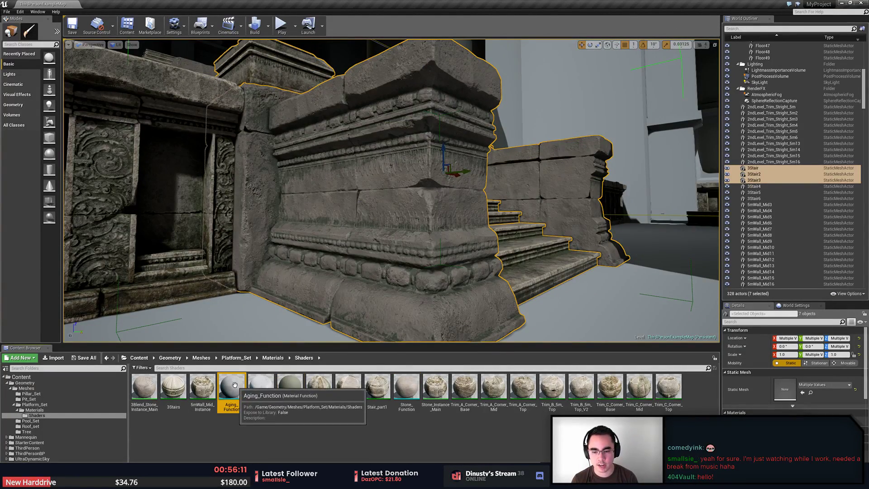
pyautogui.scroll(-4, 512, 209)
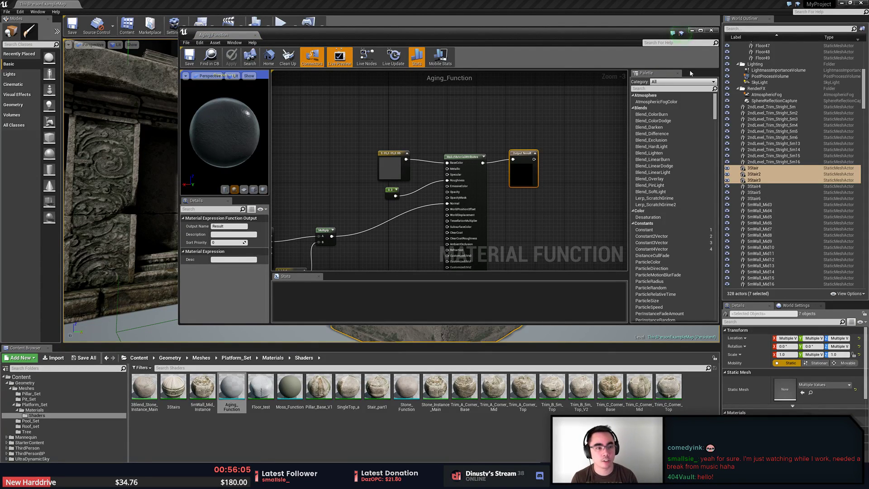
pyautogui.click(711, 30)
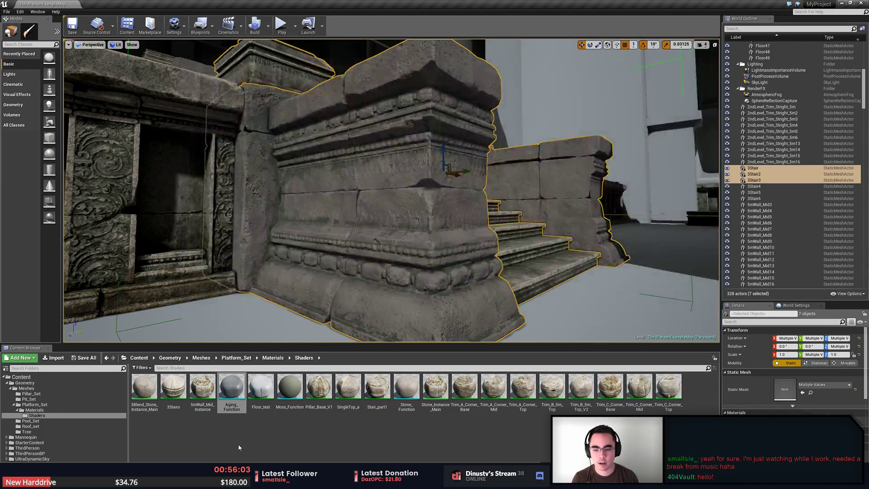
# Open the 3Blend_Stone_Instance_Main material and inspect the Stone_Function and normal map parameter feeding MatLayerBlend_BakedNormal
pyautogui.doubleClick(144, 387)
pyautogui.scroll(-5, 477, 236)
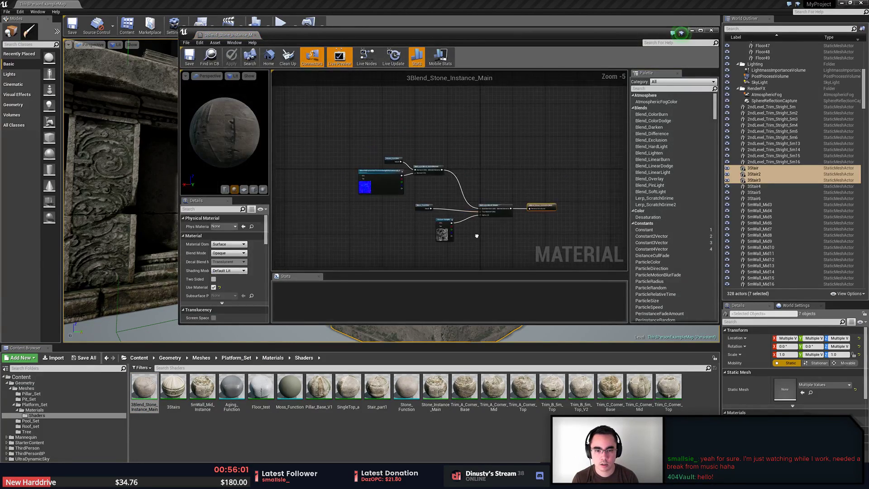
pyautogui.scroll(5, 421, 204)
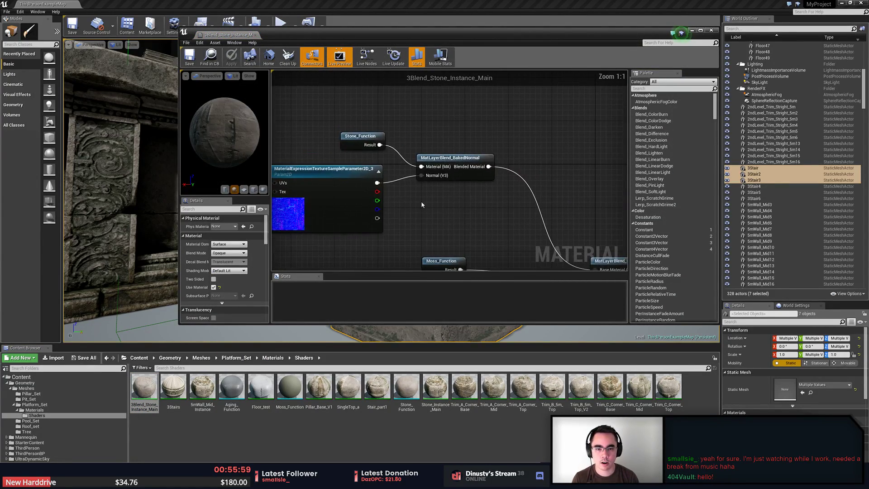
pyautogui.click(365, 137)
pyautogui.moveTo(456, 226); pyautogui.dragTo(516, 222, button='right')
pyautogui.click(344, 209)
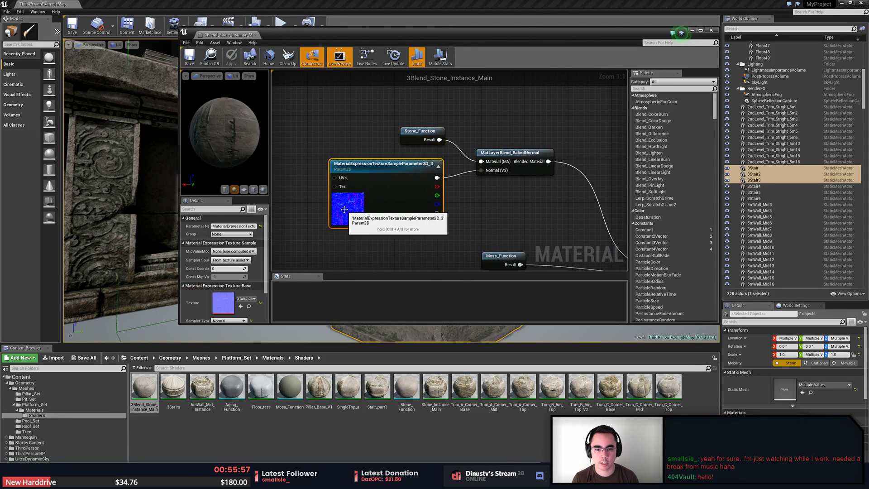
pyautogui.moveTo(344, 35); pyautogui.dragTo(327, 53)
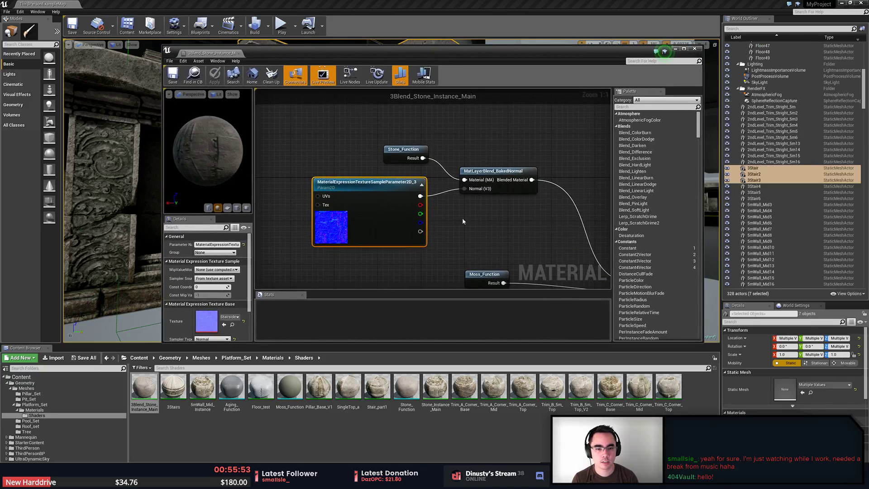
# Inspect the moss blend inputs and move the mask Texture Sample node slightly lower, away from Moss_Function
pyautogui.moveTo(514, 240); pyautogui.dragTo(321, 146, button='right')
pyautogui.click(338, 258)
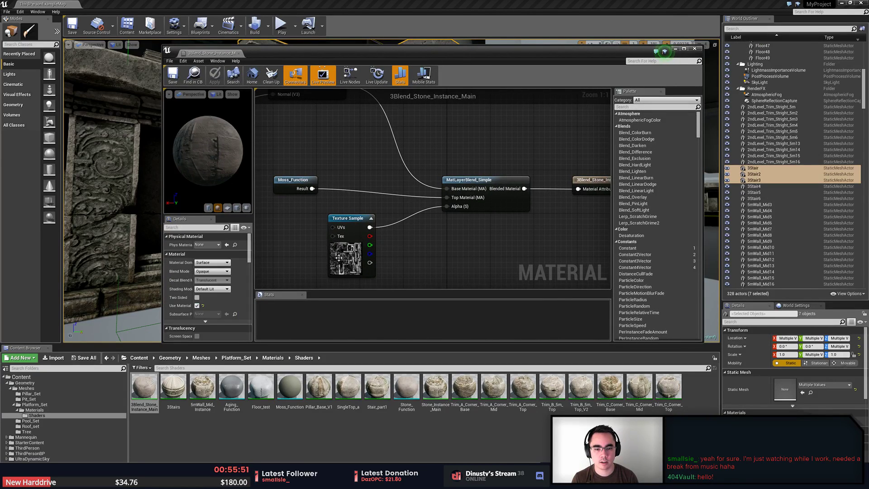
pyautogui.click(339, 257)
pyautogui.moveTo(422, 263); pyautogui.dragTo(463, 251, button='right')
pyautogui.click(464, 250)
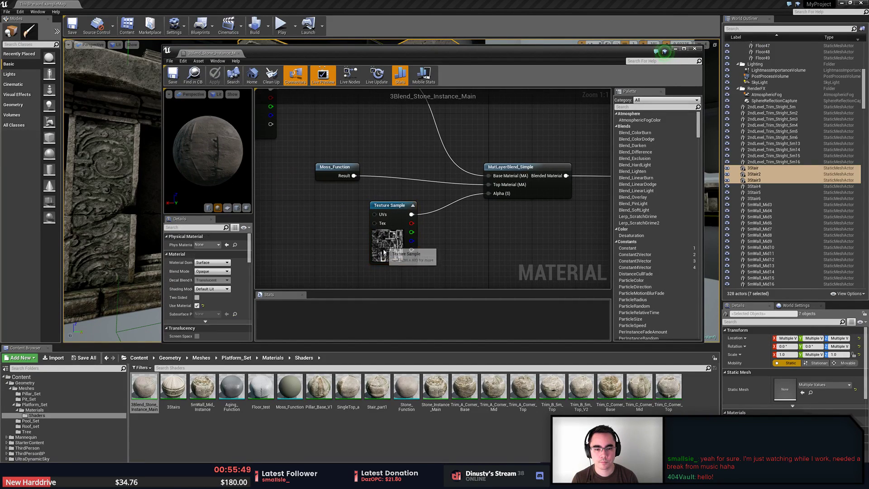
pyautogui.moveTo(383, 253)
pyautogui.mouseDown()
pyautogui.moveTo(359, 257)
pyautogui.moveTo(377, 263)
pyautogui.mouseUp()
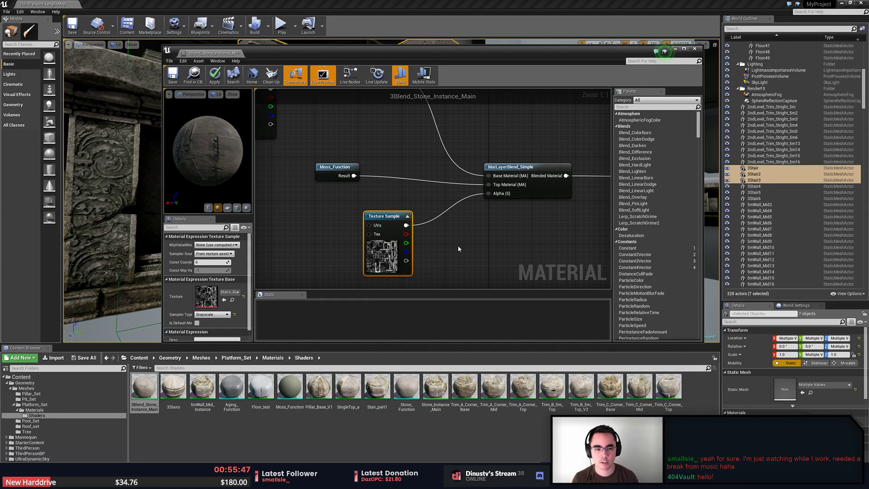
pyautogui.moveTo(458, 245); pyautogui.dragTo(507, 223, button='right')
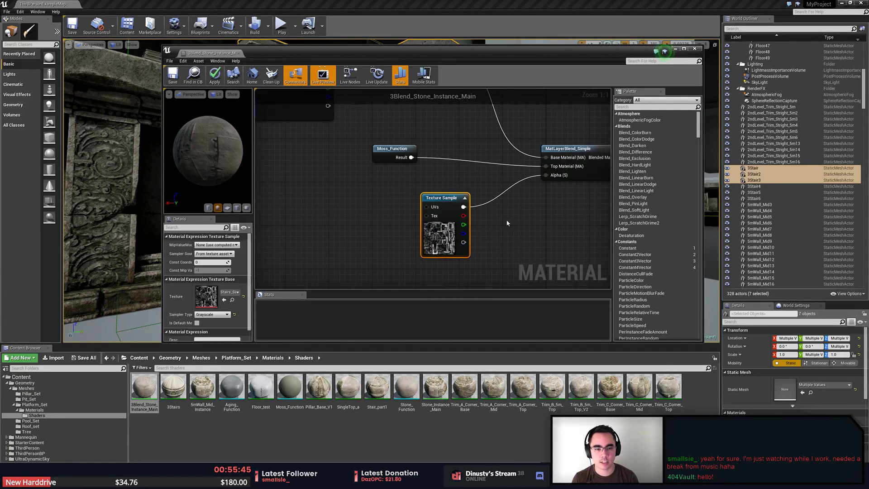
# Trace how Stone_Function, Moss_Function and the mask Texture Sample feed into the MatLayerBlend_Simple node
pyautogui.moveTo(440, 175); pyautogui.dragTo(447, 209, button='right')
pyautogui.moveTo(455, 149); pyautogui.dragTo(468, 232, button='right')
pyautogui.click(352, 145)
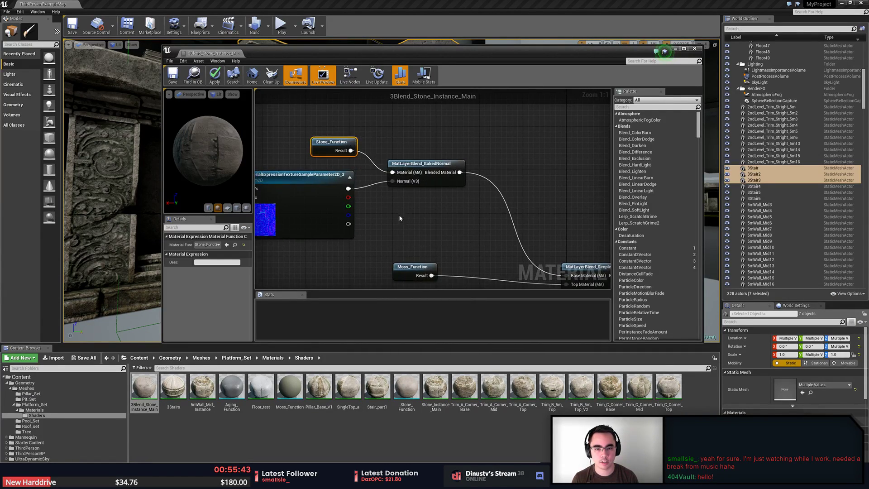
pyautogui.click(421, 269)
pyautogui.moveTo(487, 267); pyautogui.dragTo(460, 204, button='right')
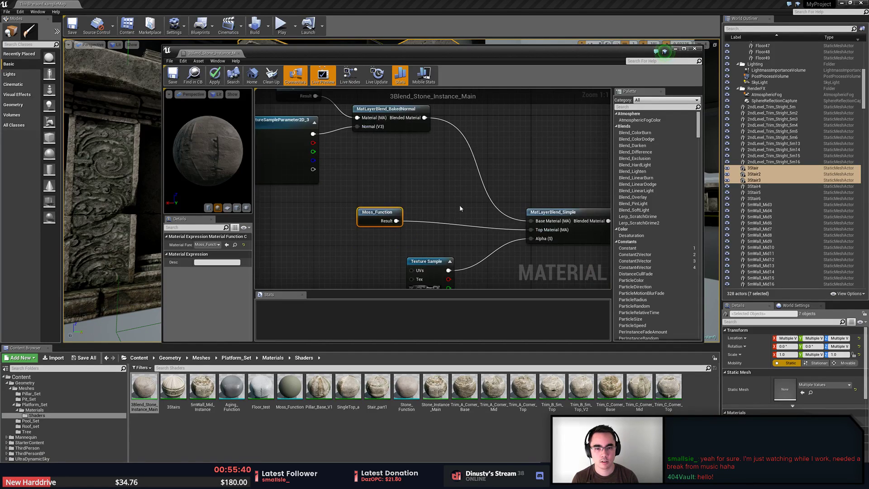
pyautogui.click(455, 199)
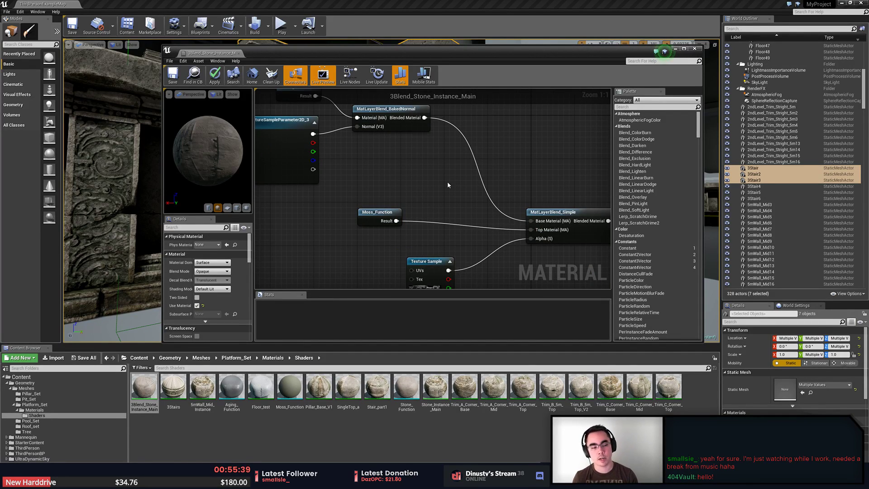
pyautogui.moveTo(473, 185); pyautogui.dragTo(472, 107, button='right')
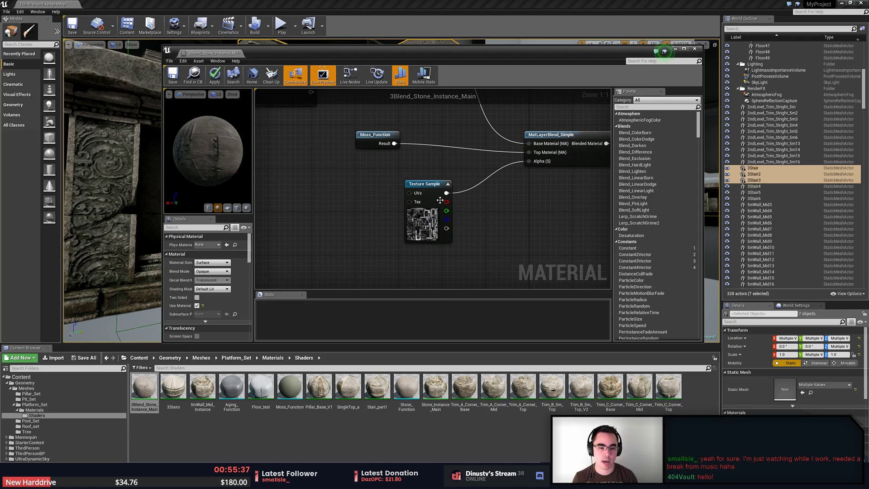
pyautogui.click(439, 199)
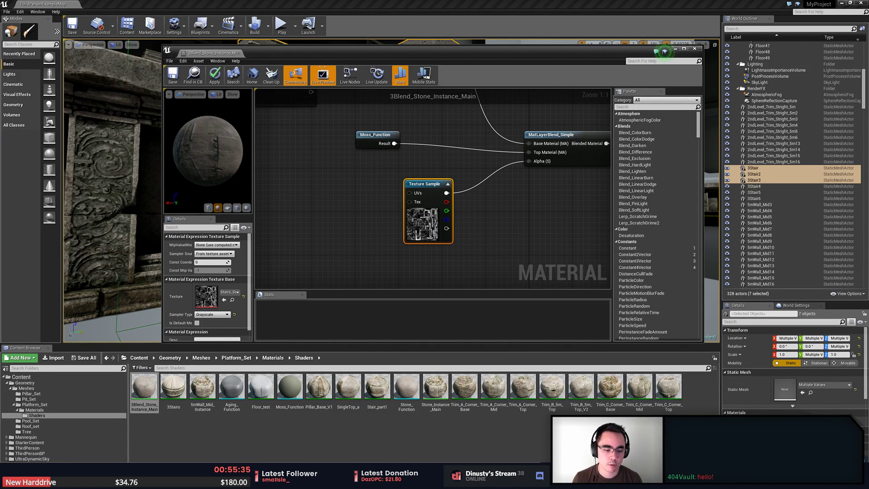
# Switch to Substance Painter, show the 3D and 2D views together, and enlarge the Export Masks panel to reveal its settings
pyautogui.hotkey('alt', 'Tab')
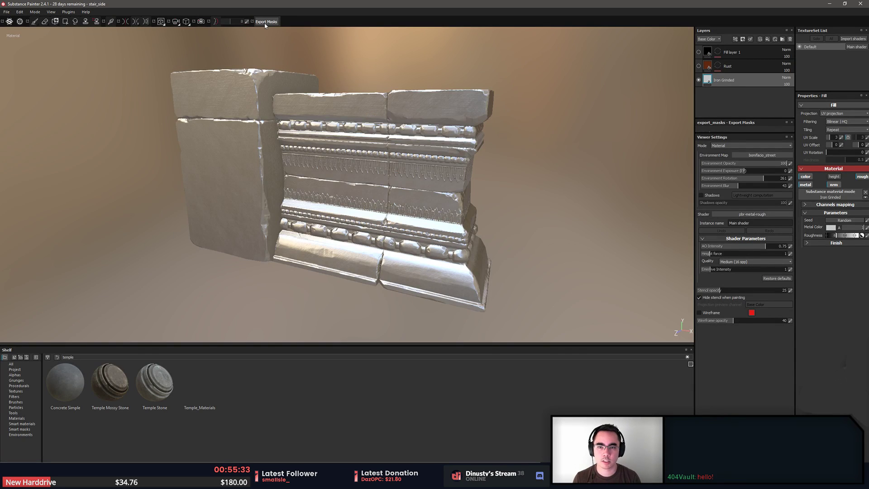
pyautogui.press('F1')
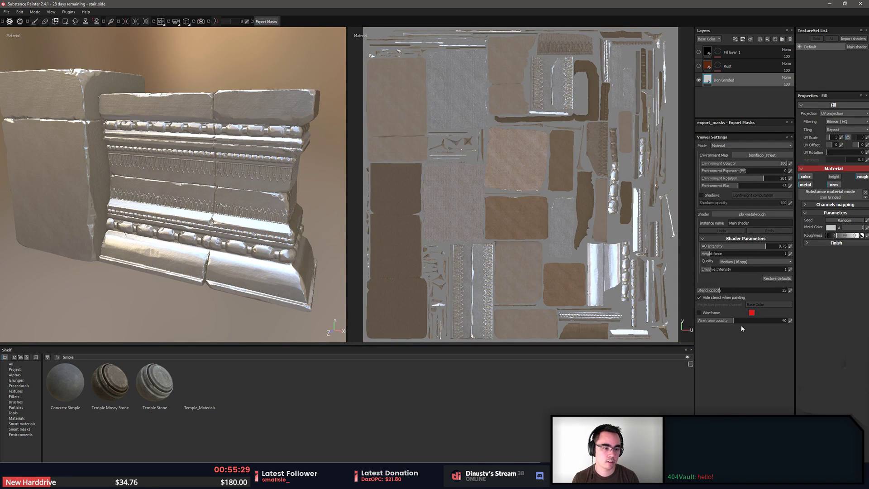
pyautogui.moveTo(723, 133); pyautogui.dragTo(723, 212)
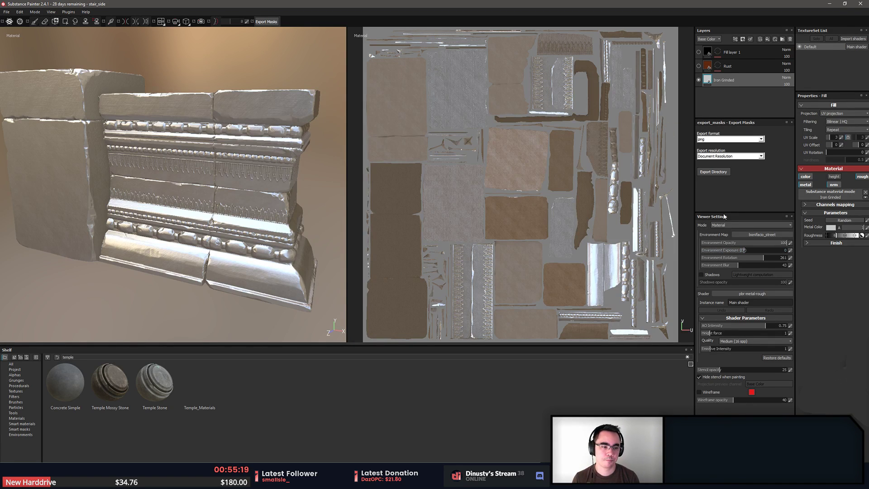
# Check the Fill layer 1 and Rust layers, and open the recent project containing the Temple Mossy Stone layers, discarding the current project's changes
pyautogui.click(720, 53)
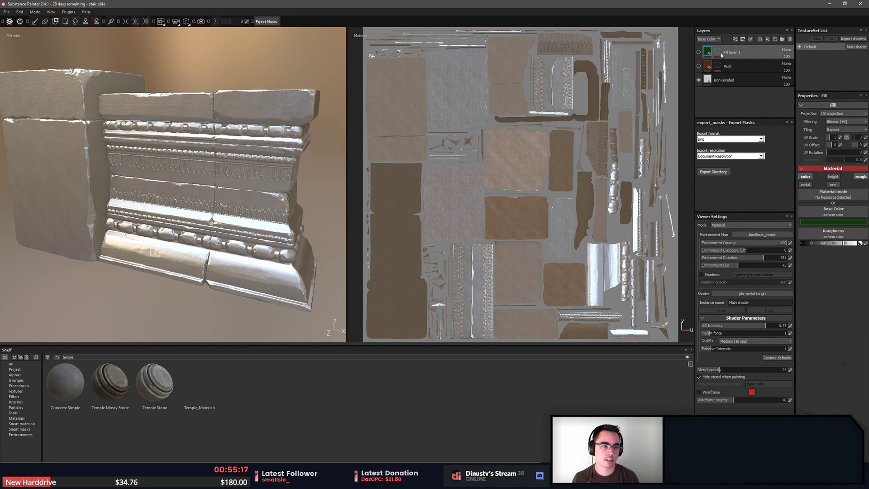
pyautogui.click(713, 65)
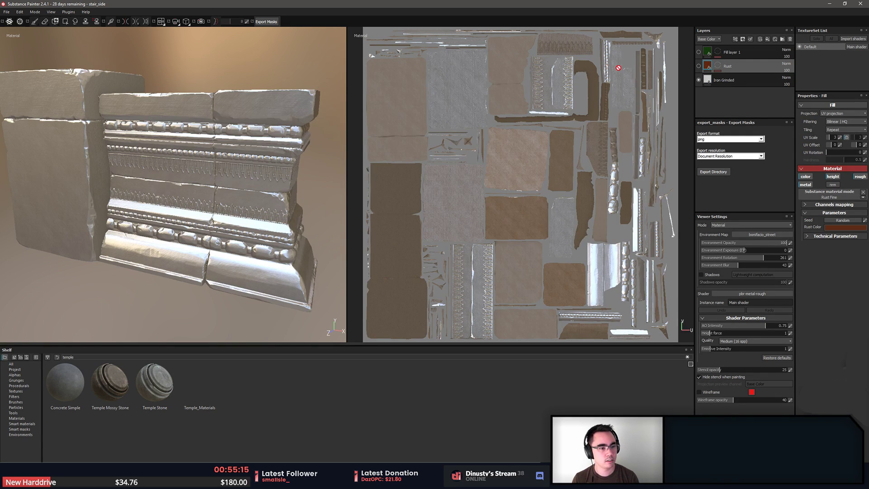
pyautogui.click(6, 12)
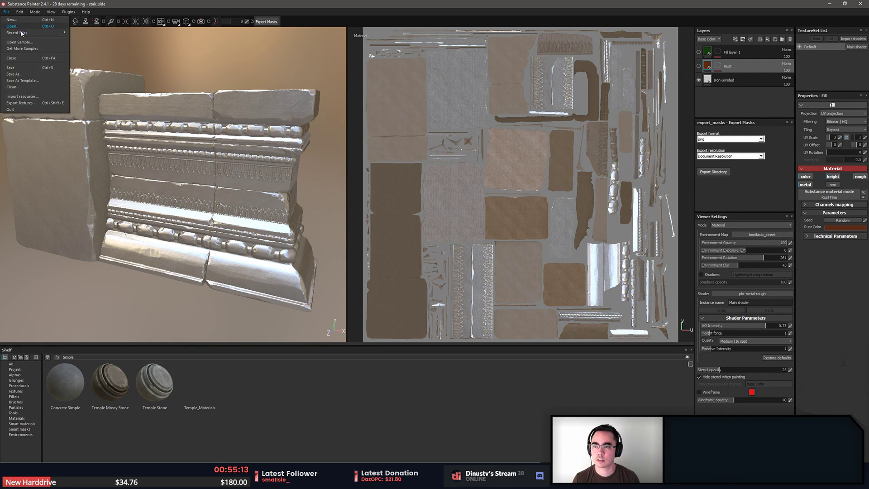
pyautogui.moveTo(23, 37)
pyautogui.click(97, 34)
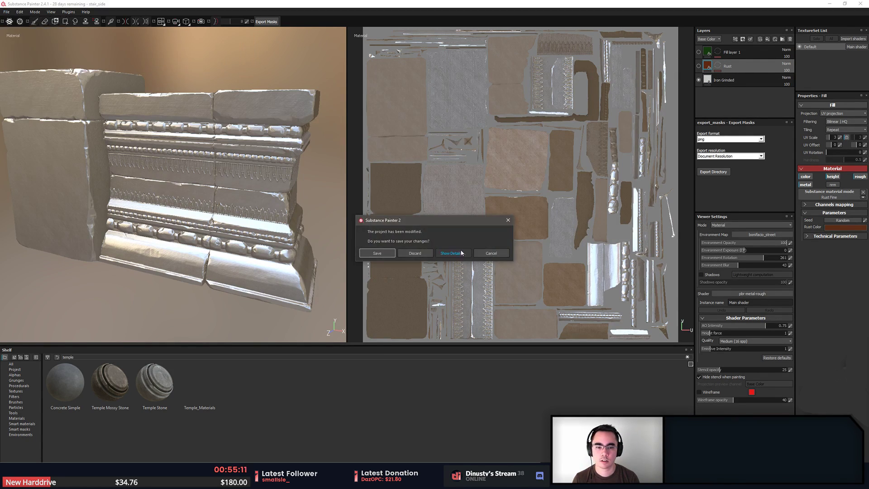
pyautogui.click(412, 255)
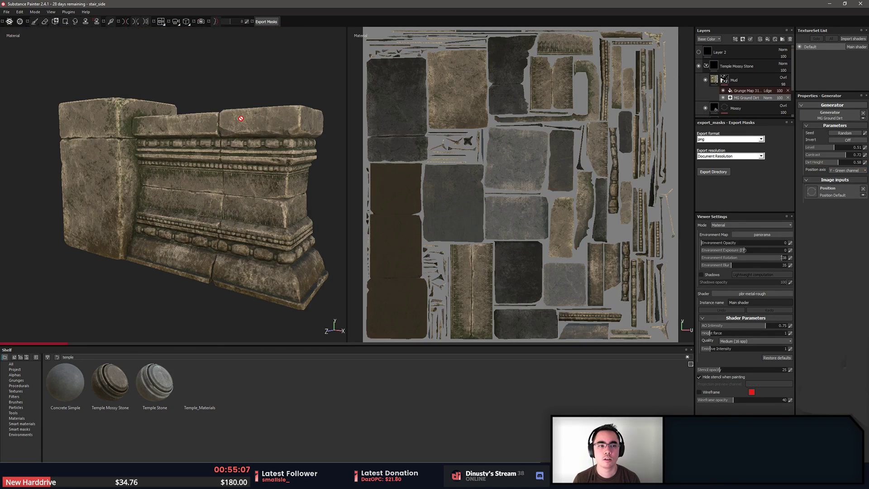
# Display the Mud layer's mask and the Mossy layer's mask in black and white on the stair side model
pyautogui.keyDown('alt'); pyautogui.click(724, 80); pyautogui.keyUp('alt')
pyautogui.keyDown('alt'); pyautogui.click(723, 108); pyautogui.keyUp('alt')
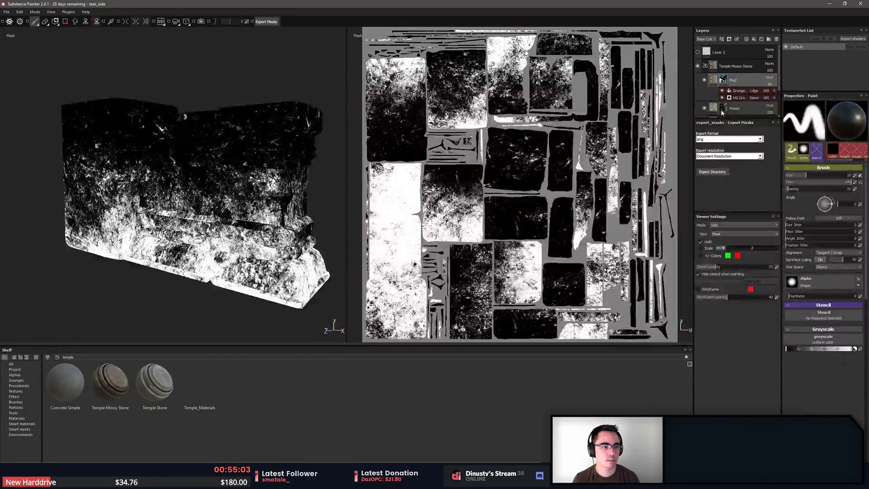
pyautogui.keyDown('alt'); pyautogui.moveTo(325, 202); pyautogui.dragTo(285, 200); pyautogui.keyUp('alt')
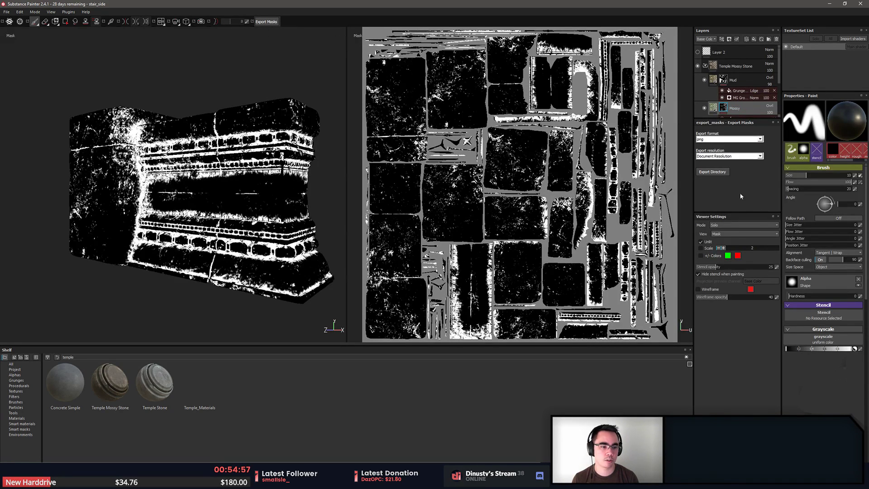
# Switch to Unreal Editor and trace Stone_Function, Moss_Function and the mask texture through MatLayerBlend_Simple to the material output
pyautogui.hotkey('alt', 'Tab')
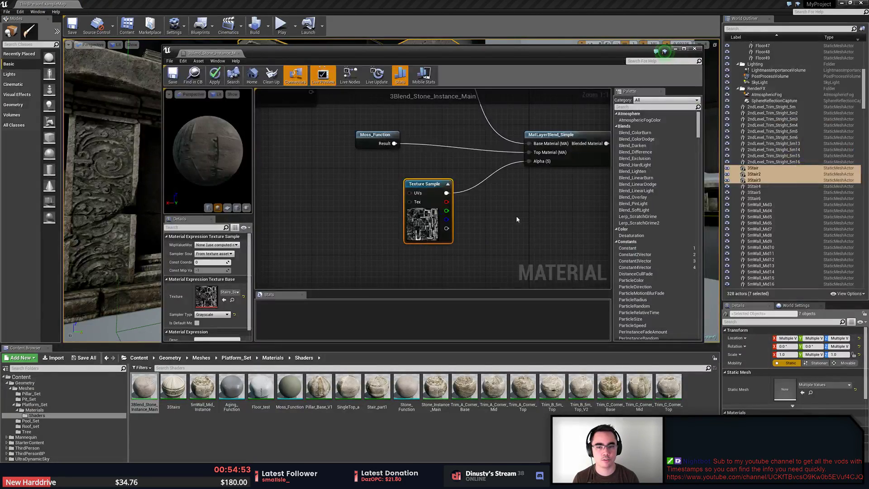
pyautogui.scroll(-3, 439, 226)
pyautogui.moveTo(490, 229); pyautogui.dragTo(508, 247, button='right')
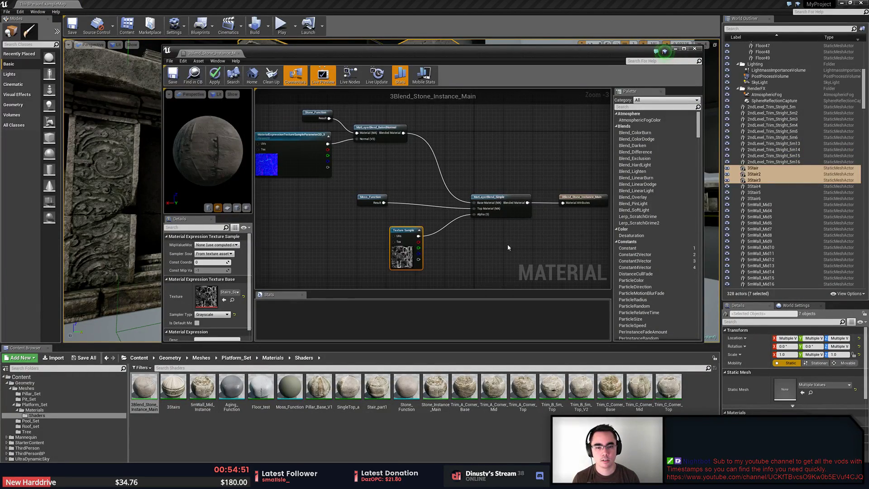
pyautogui.scroll(3, 350, 139)
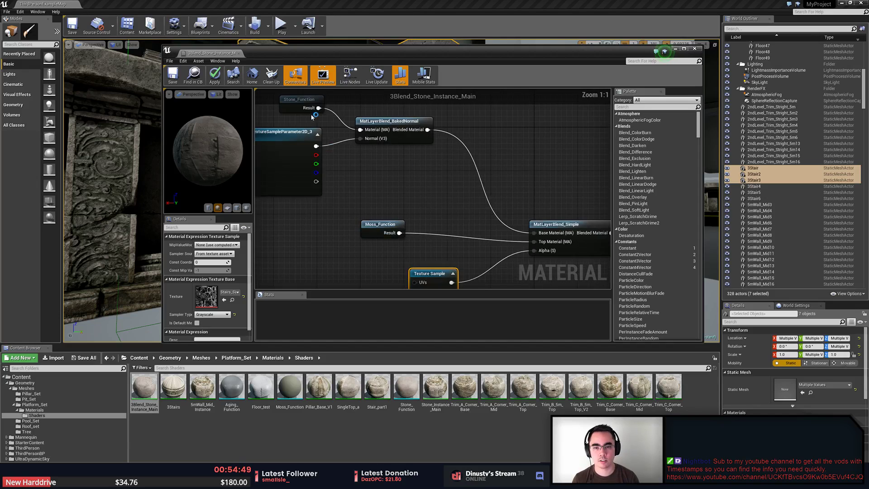
pyautogui.click(301, 101)
pyautogui.click(386, 228)
pyautogui.moveTo(476, 221); pyautogui.dragTo(330, 181, button='right')
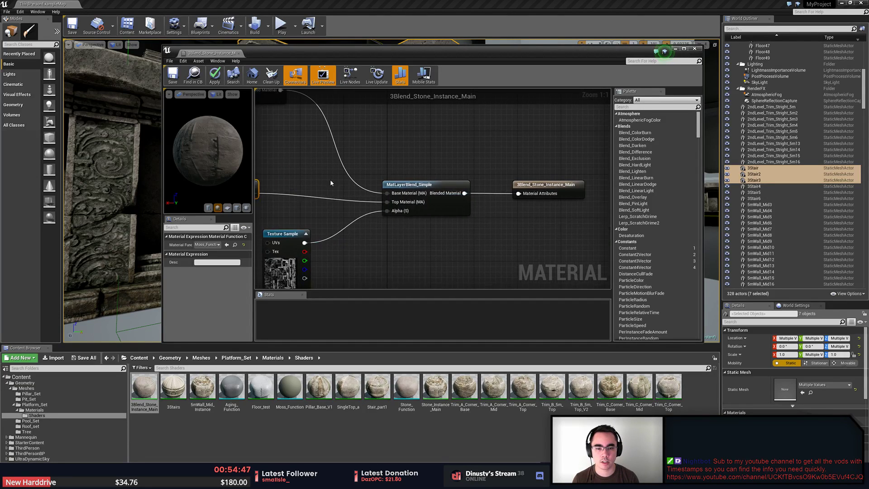
pyautogui.click(459, 254)
pyautogui.moveTo(401, 253); pyautogui.dragTo(414, 237, button='right')
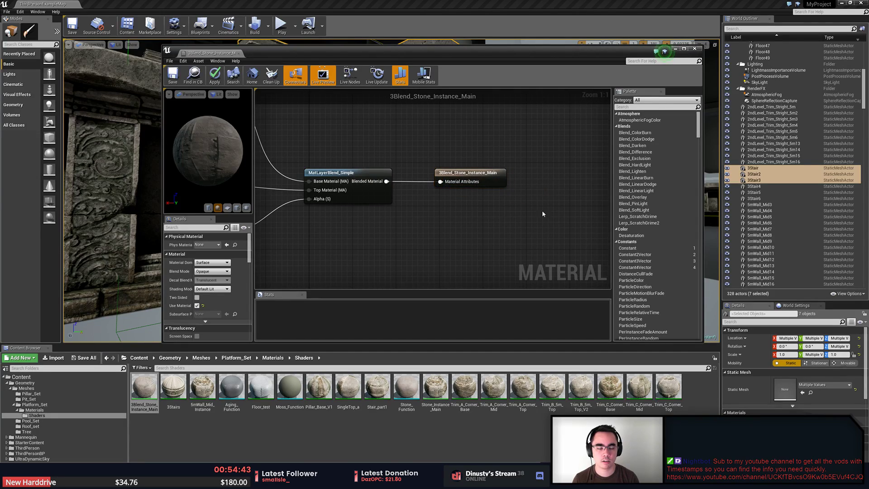
# Close the 3Blend_Stone_Instance_Main material without applying its changes and inspect the stair side's stone surface close up in the level
pyautogui.click(695, 49)
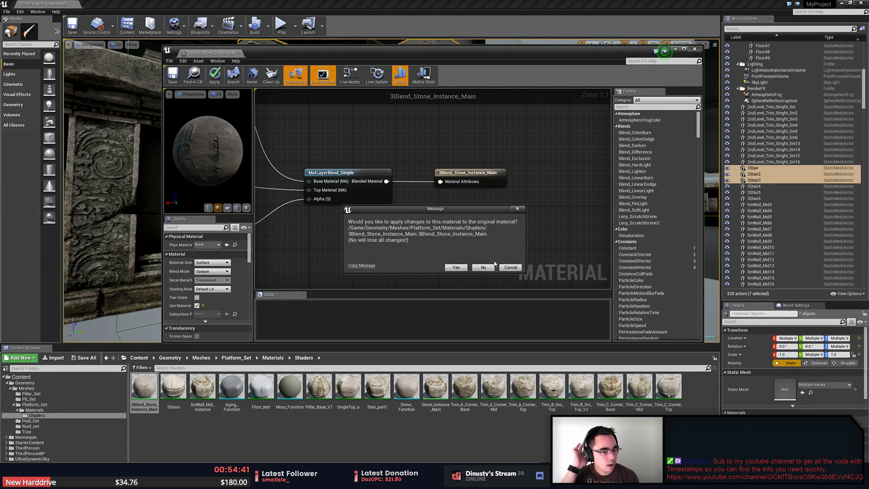
pyautogui.click(490, 268)
pyautogui.moveTo(492, 270); pyautogui.dragTo(534, 283, button='right')
pyautogui.press('w')
pyautogui.press('s')
pyautogui.press('a')
pyautogui.press('w')
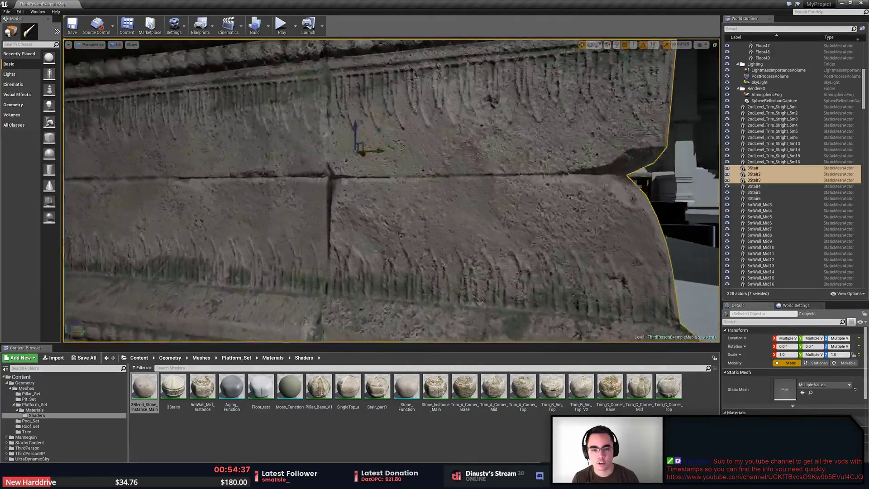
pyautogui.moveTo(487, 147); pyautogui.dragTo(487, 147, button='right')
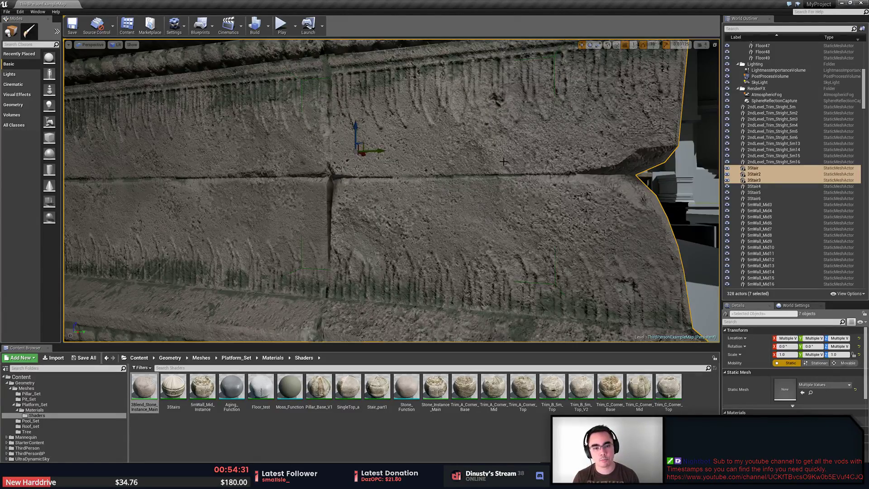
# Clear the stair actor selection and view the whole carved balustrade from farther back
pyautogui.moveTo(503, 162); pyautogui.dragTo(458, 233, button='right')
pyautogui.press('s')
pyautogui.press('Escape')
pyautogui.press('w')
pyautogui.press('s')
pyautogui.press('s')
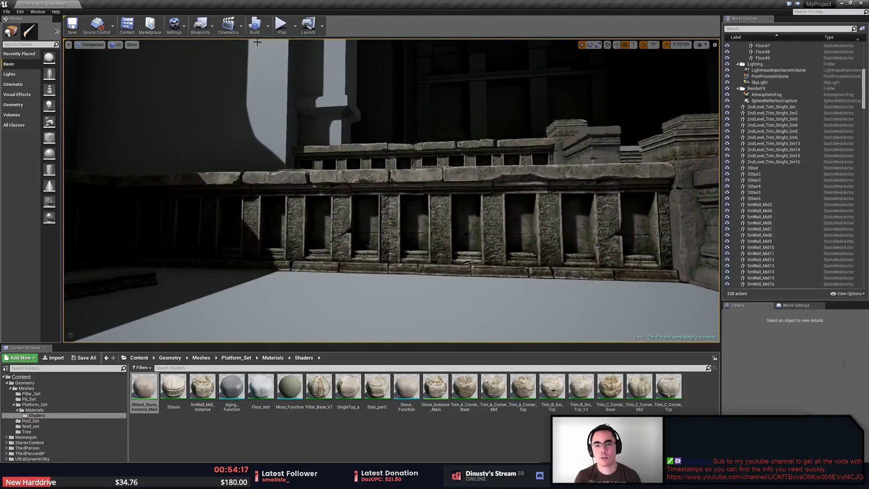
# Play the level, walk the character up to the stone stair side beside the balustrade, and end the play session
pyautogui.click(282, 25)
pyautogui.press('w')
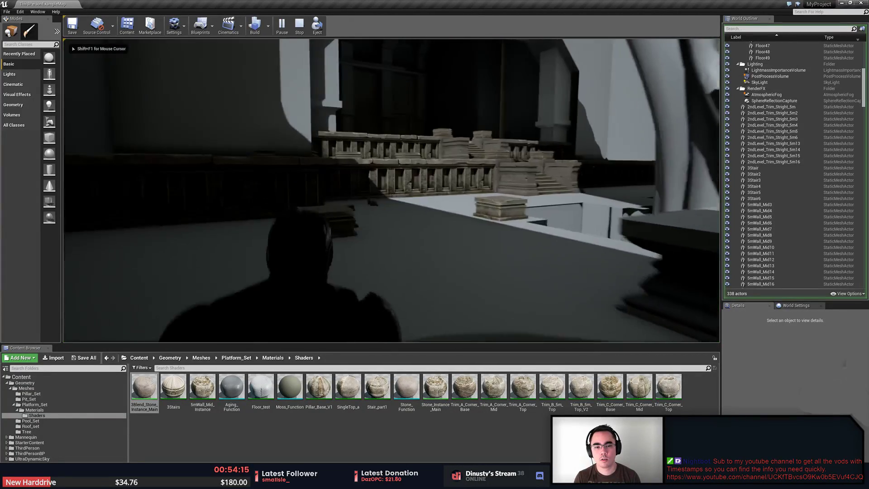
pyautogui.press('w')
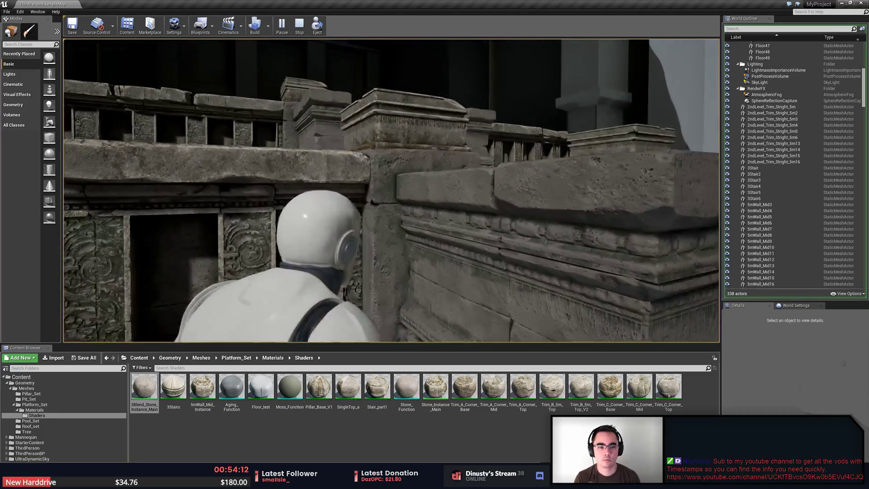
pyautogui.press('w')
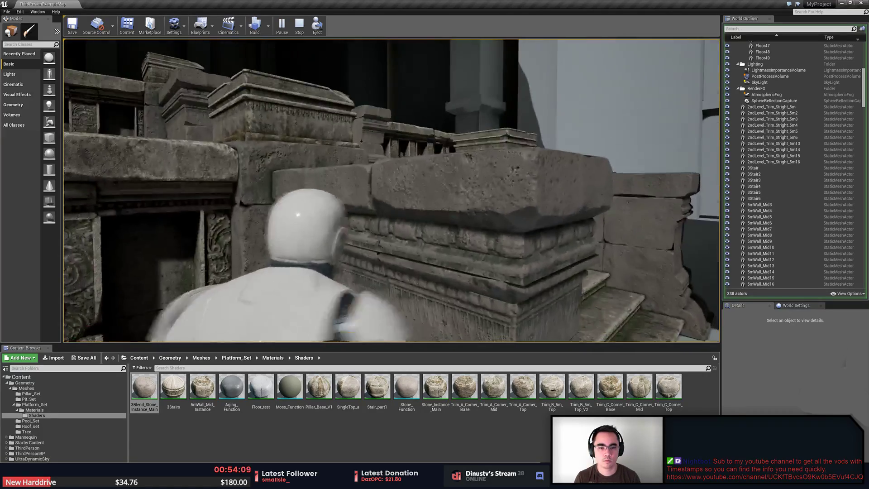
pyautogui.press('s')
pyautogui.press('Escape')
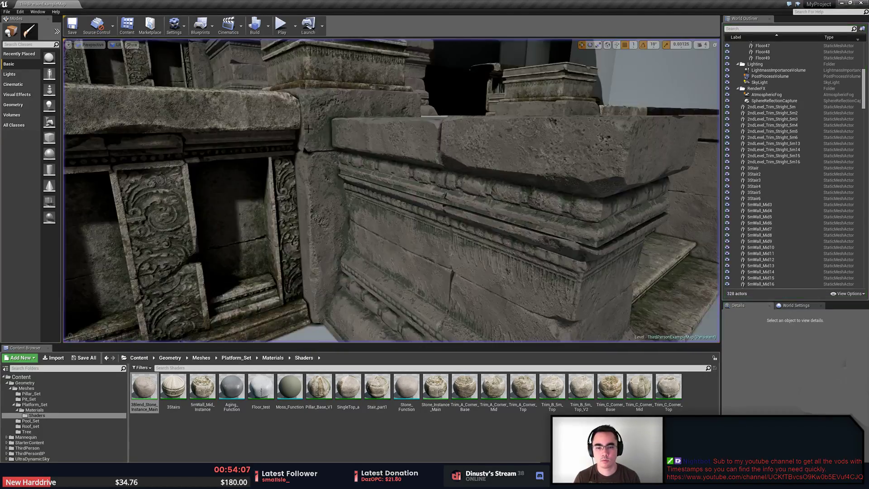
# Inspect the corner where the carved balustrade meets the stone stair side from a low viewpoint
pyautogui.moveTo(307, 154)
pyautogui.mouseDown(button='right')
pyautogui.moveTo(314, 185)
pyautogui.moveTo(326, 177)
pyautogui.moveTo(309, 152)
pyautogui.moveTo(370, 165)
pyautogui.moveTo(319, 172)
pyautogui.moveTo(309, 152)
pyautogui.mouseUp(button='right')
pyautogui.press('s')
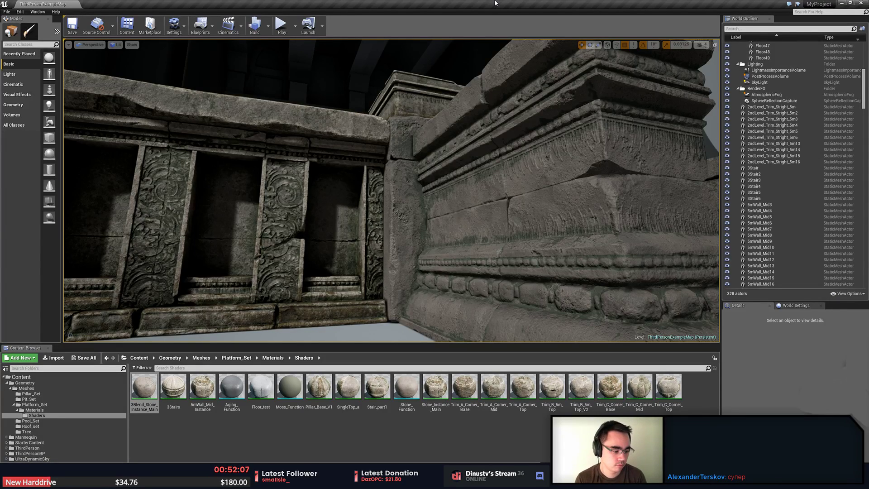
pyautogui.moveTo(391, 190); pyautogui.dragTo(391, 194, button='right')
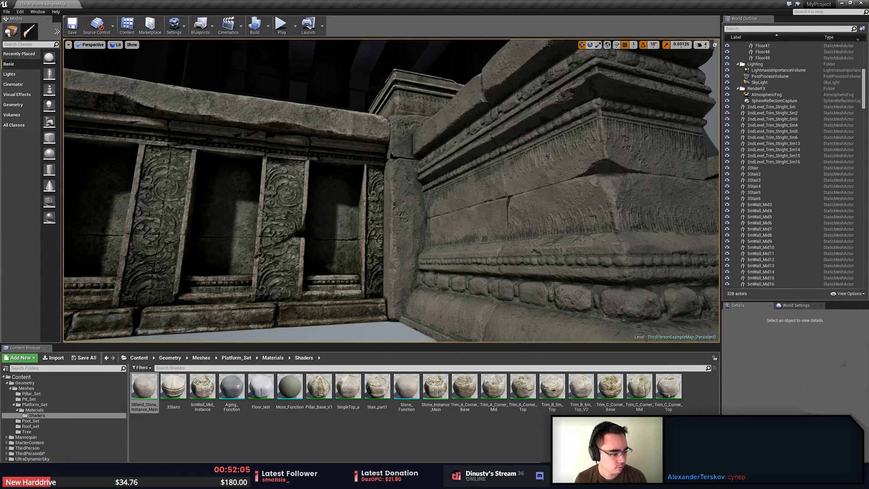
pyautogui.moveTo(503, 235)
pyautogui.mouseDown(button='right')
pyautogui.moveTo(530, 250)
pyautogui.moveTo(496, 240)
pyautogui.mouseUp(button='right')
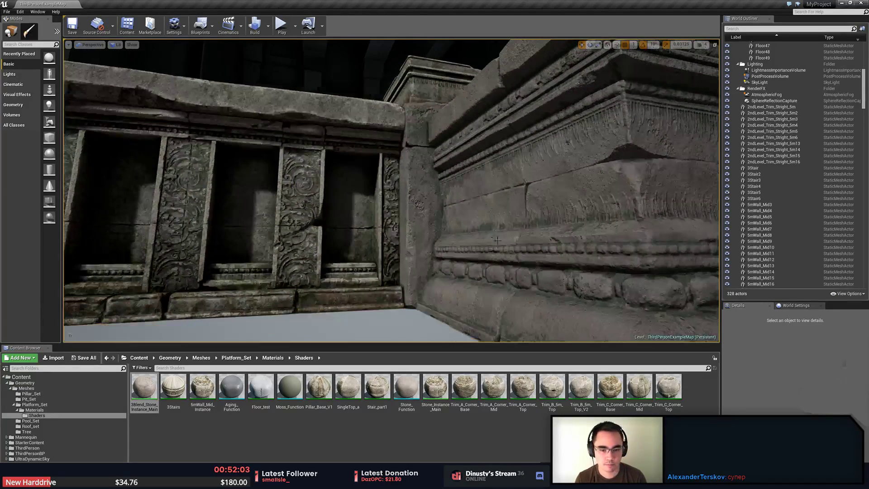
# Switch to Substance Painter and close it, discarding the changes to the project
pyautogui.hotkey('alt', 'Tab')
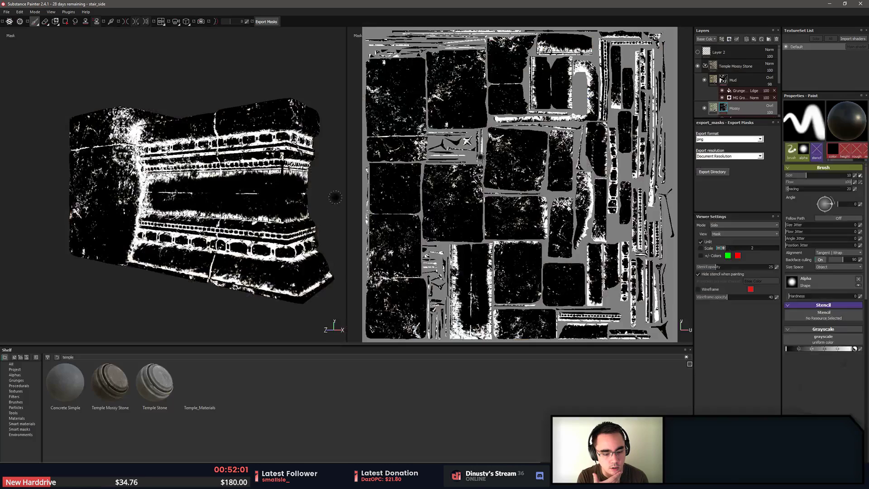
pyautogui.click(861, 4)
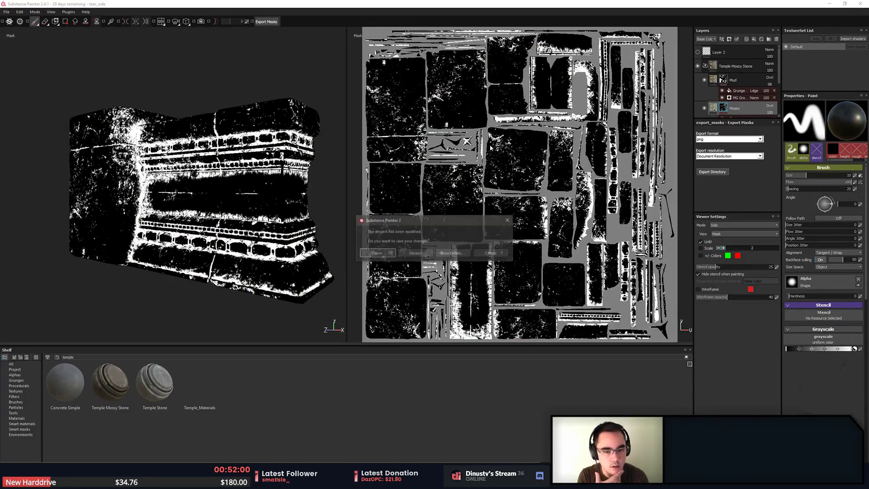
pyautogui.click(417, 255)
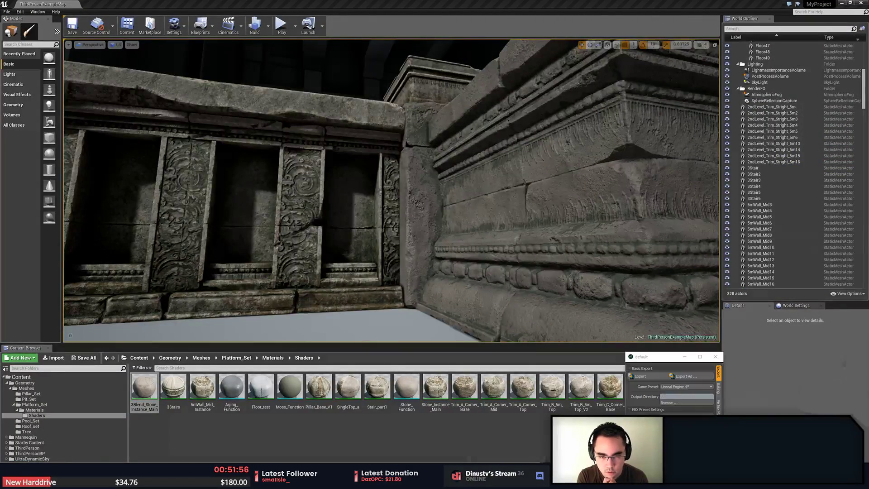
# Switch to MODO, answer the unsaved-changes prompt for the normal scene, and set the viewport's Ray GL to Off
pyautogui.hotkey('alt', 'Tab')
pyautogui.click(860, 3)
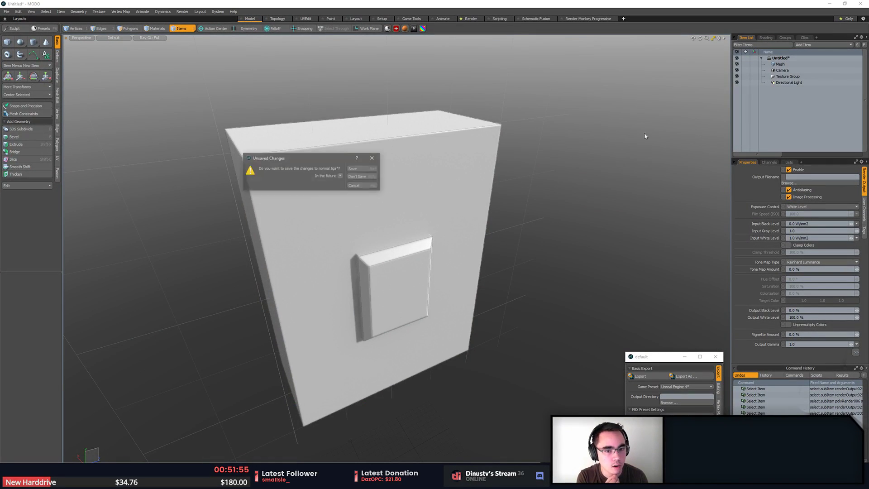
pyautogui.click(361, 184)
pyautogui.click(149, 38)
pyautogui.click(146, 45)
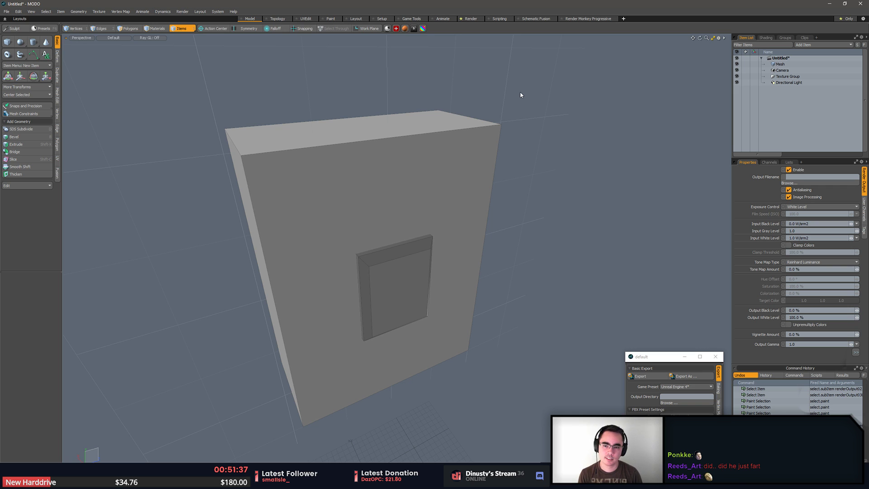
# Close MODO without saving the untitled scene
pyautogui.click(619, 121)
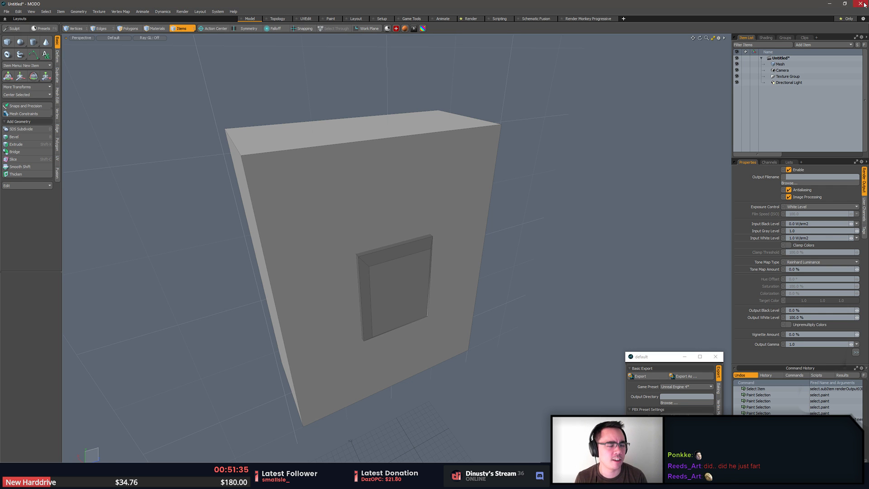
pyautogui.click(860, 3)
pyautogui.click(355, 176)
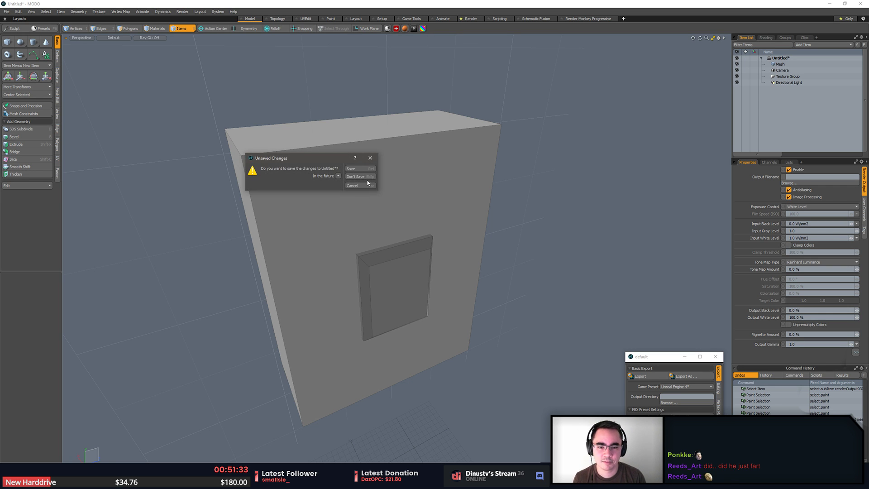
pyautogui.click(365, 177)
pyautogui.rightClick(528, 219)
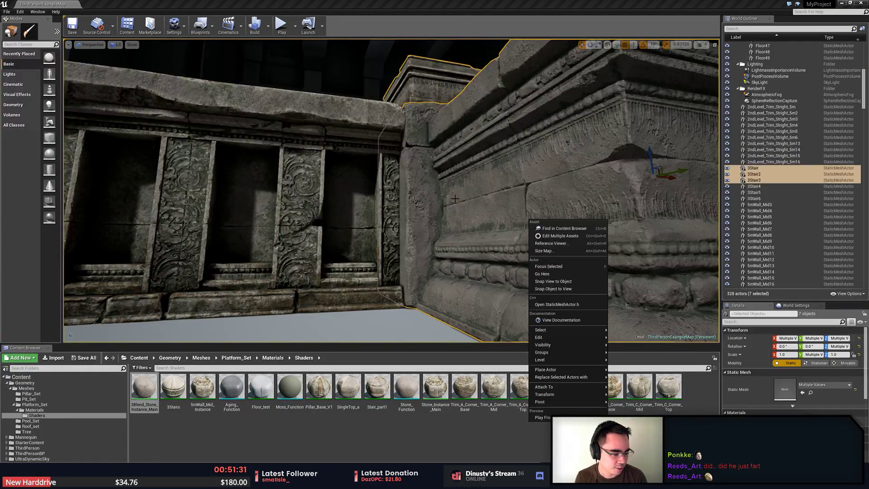
pyautogui.click(410, 209)
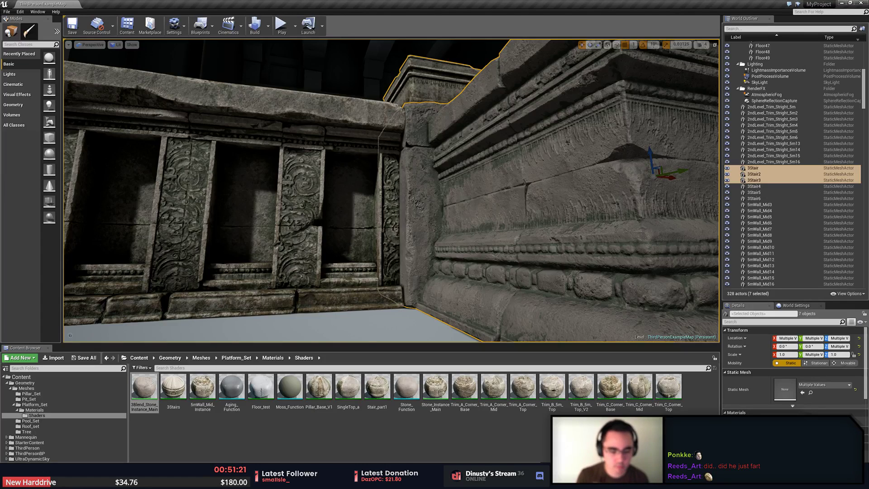
# Switch to Substance Designer and examine the stone surface in 3D together with the Temple_Materials graph around the Base Material node
pyautogui.hotkey('alt', 'Tab')
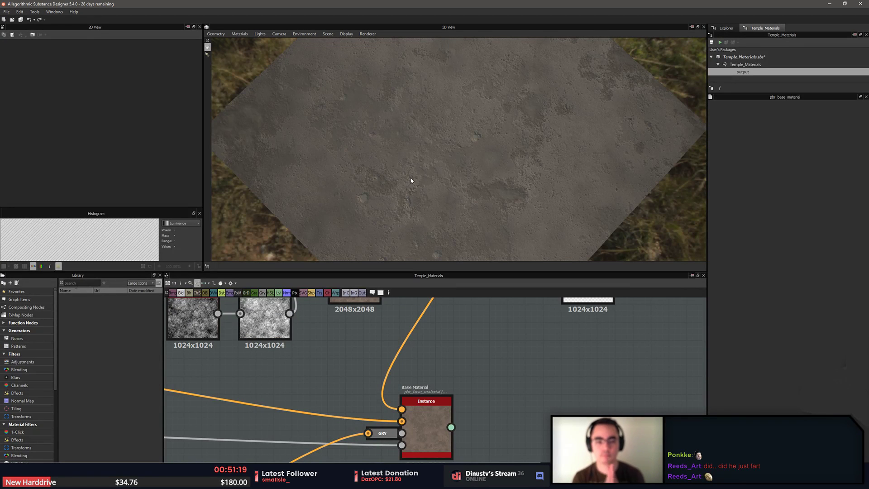
pyautogui.moveTo(444, 97); pyautogui.dragTo(460, 206)
pyautogui.moveTo(521, 405); pyautogui.dragTo(638, 395, button='middle')
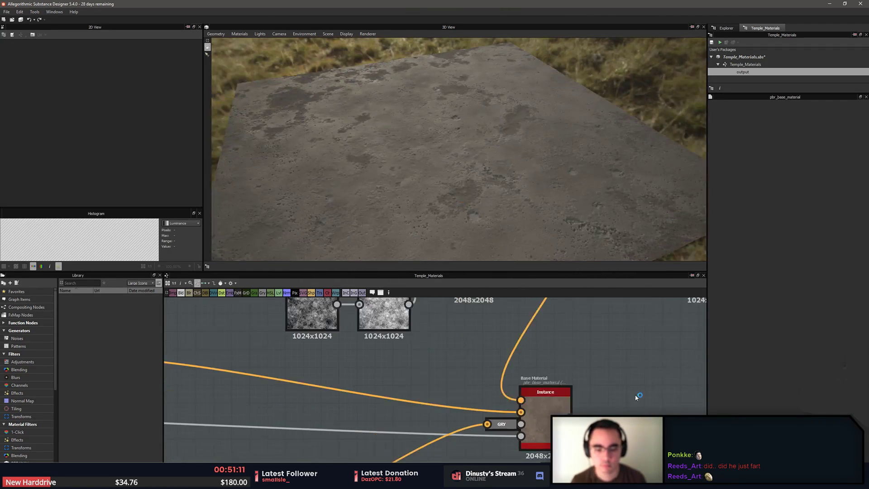
pyautogui.scroll(-5, 636, 394)
pyautogui.scroll(2, 456, 406)
pyautogui.moveTo(493, 355); pyautogui.dragTo(487, 376, button='middle')
pyautogui.scroll(1, 462, 402)
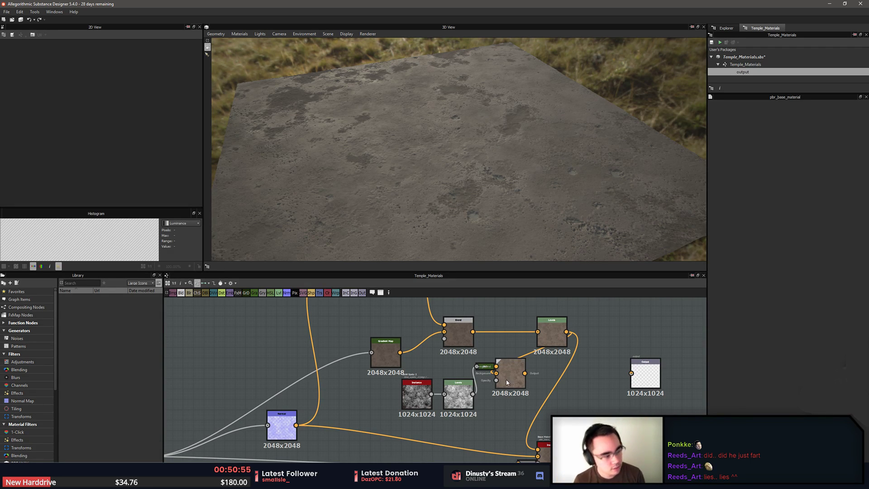
# Examine the colour branch of the Temple_Materials graph, from the Gradient Map and Blend nodes to the Levels node
pyautogui.moveTo(447, 426); pyautogui.dragTo(384, 423, button='middle')
pyautogui.scroll(-3, 409, 429)
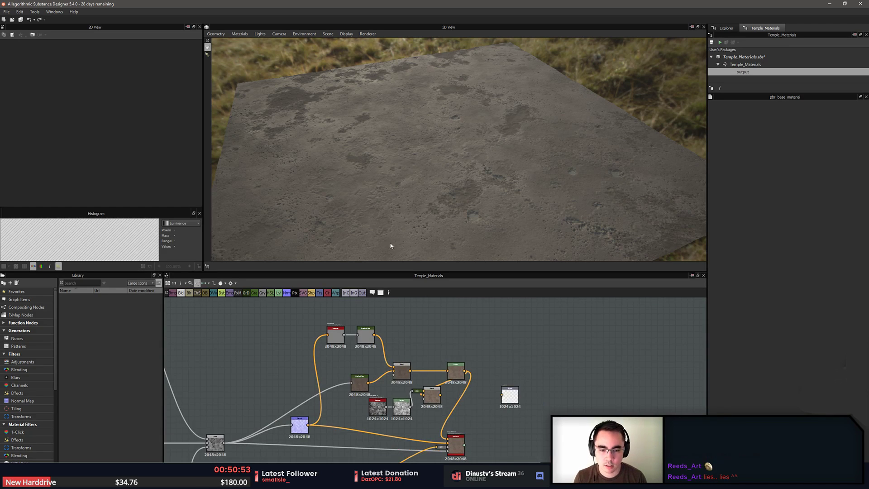
pyautogui.moveTo(415, 271); pyautogui.dragTo(415, 260)
pyautogui.moveTo(489, 355); pyautogui.dragTo(572, 354, button='middle')
pyautogui.scroll(-2, 549, 361)
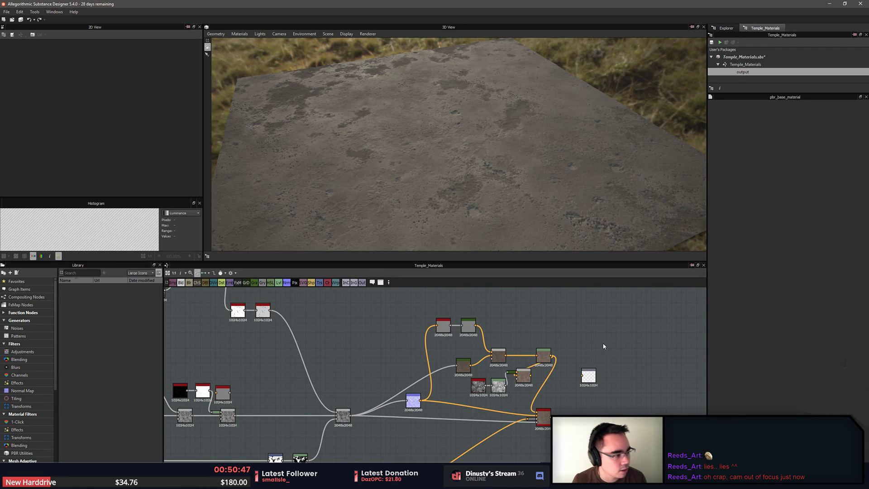
pyautogui.moveTo(354, 357); pyautogui.dragTo(320, 345, button='middle')
pyautogui.scroll(3, 320, 345)
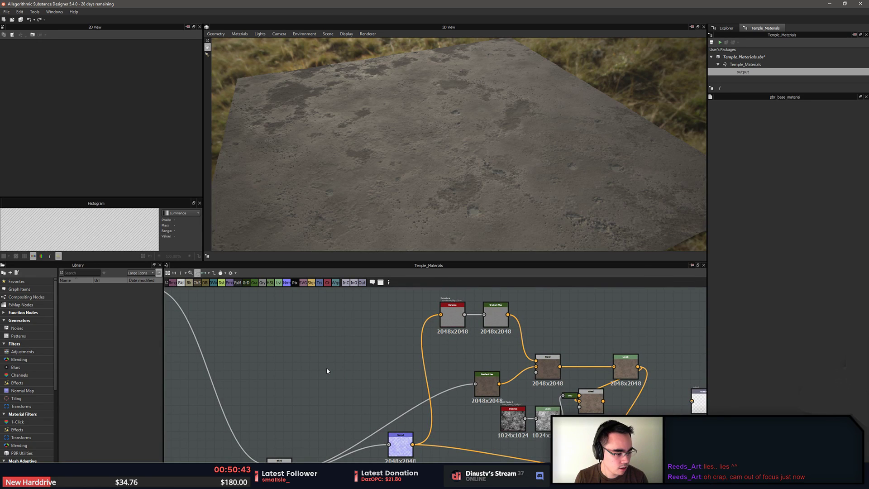
pyautogui.moveTo(330, 368); pyautogui.dragTo(362, 341, button='middle')
pyautogui.scroll(2, 399, 380)
pyautogui.moveTo(343, 376); pyautogui.dragTo(320, 372, button='middle')
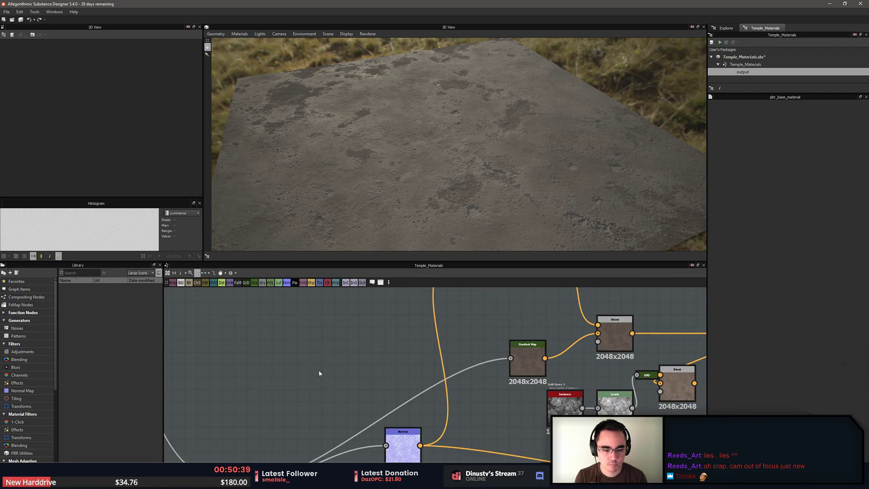
# Move the group of colour nodes around the Gradient Map, Blend and Levels up and away from the Normal node
pyautogui.scroll(-2, 425, 375)
pyautogui.moveTo(427, 375); pyautogui.dragTo(309, 363, button='middle')
pyautogui.scroll(-2, 411, 387)
pyautogui.scroll(-1, 412, 388)
pyautogui.moveTo(439, 399); pyautogui.dragTo(470, 452, button='middle')
pyautogui.scroll(1, 477, 333)
pyautogui.scroll(-1, 469, 452)
pyautogui.scroll(-1, 422, 394)
pyautogui.moveTo(388, 360); pyautogui.dragTo(427, 381)
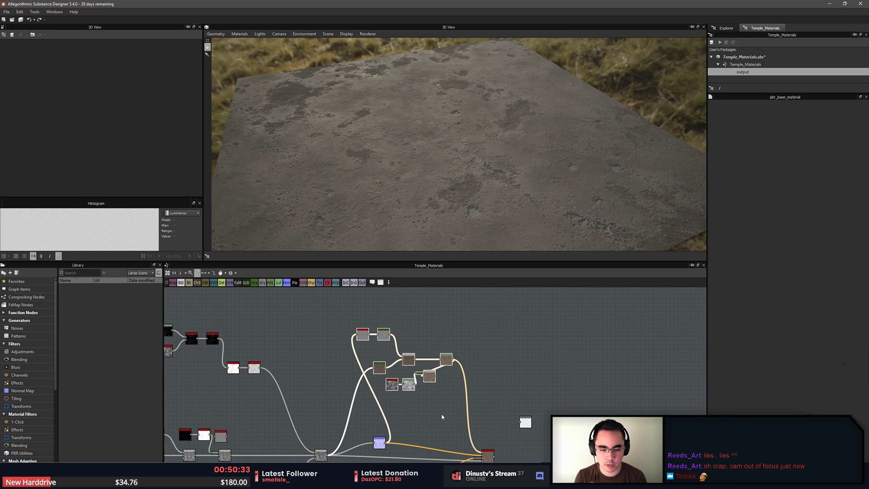
pyautogui.click(442, 417)
# Preview the 2048x2048 Blend node that feeds the Normal node and inspect its height map in the 2D view
pyautogui.scroll(3, 385, 391)
pyautogui.moveTo(378, 406); pyautogui.dragTo(361, 334, button='middle')
pyautogui.scroll(-2, 361, 334)
pyautogui.moveTo(365, 384)
pyautogui.mouseDown()
pyautogui.moveTo(394, 413)
pyautogui.moveTo(346, 386)
pyautogui.moveTo(427, 399)
pyautogui.moveTo(416, 388)
pyautogui.moveTo(356, 375)
pyautogui.mouseUp()
pyautogui.scroll(2, 330, 389)
pyautogui.doubleClick(349, 409)
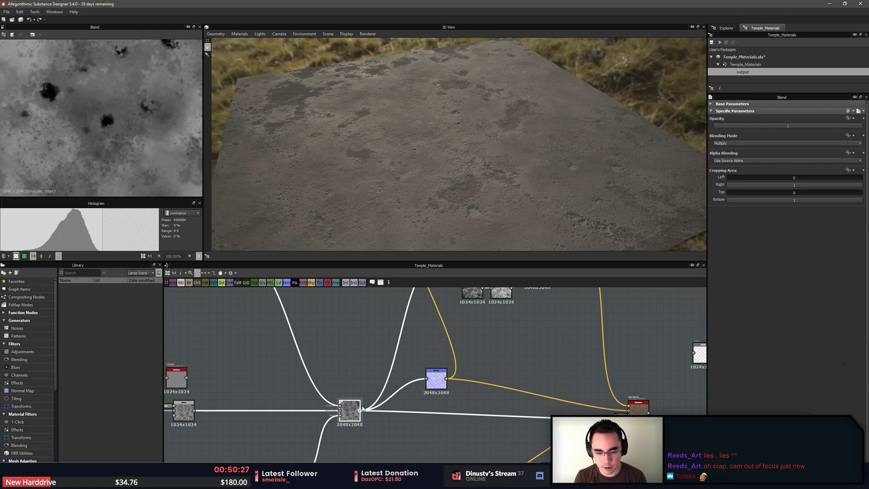
pyautogui.scroll(-3, 145, 166)
pyautogui.scroll(2, 129, 140)
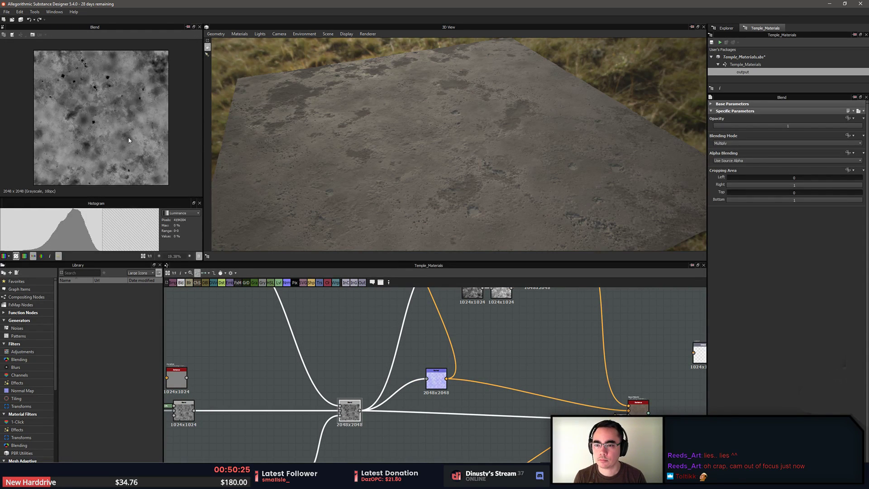
pyautogui.scroll(6, 133, 88)
pyautogui.scroll(-5, 154, 90)
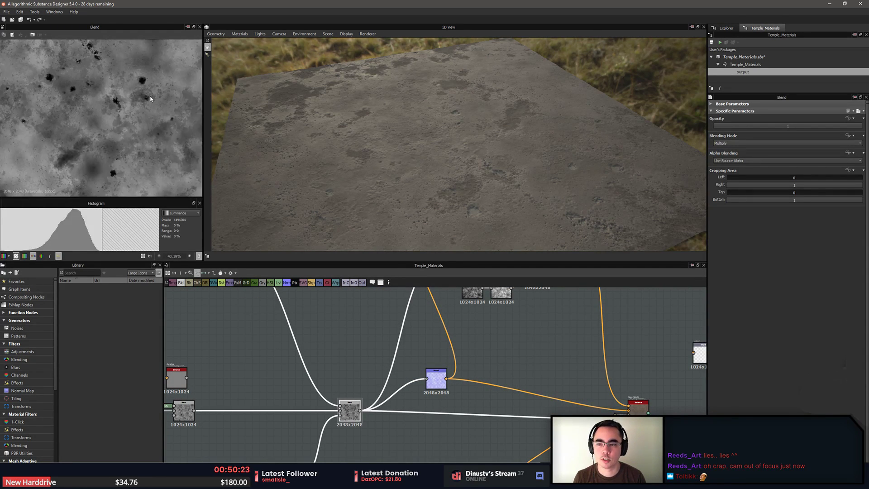
# Preview the colour branch's Levels node and inspect its brown stone texture up close and as repeated tiles
pyautogui.moveTo(382, 188)
pyautogui.mouseDown()
pyautogui.moveTo(384, 158)
pyautogui.moveTo(354, 183)
pyautogui.moveTo(390, 185)
pyautogui.mouseUp()
pyautogui.moveTo(495, 356); pyautogui.dragTo(475, 432, button='middle')
pyautogui.scroll(-2, 475, 432)
pyautogui.scroll(5, 497, 362)
pyautogui.doubleClick(578, 349)
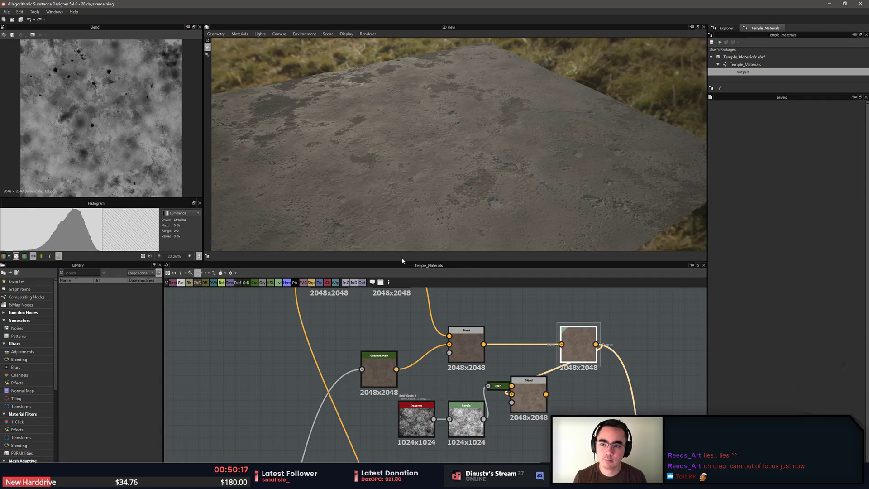
pyautogui.scroll(-6, 108, 93)
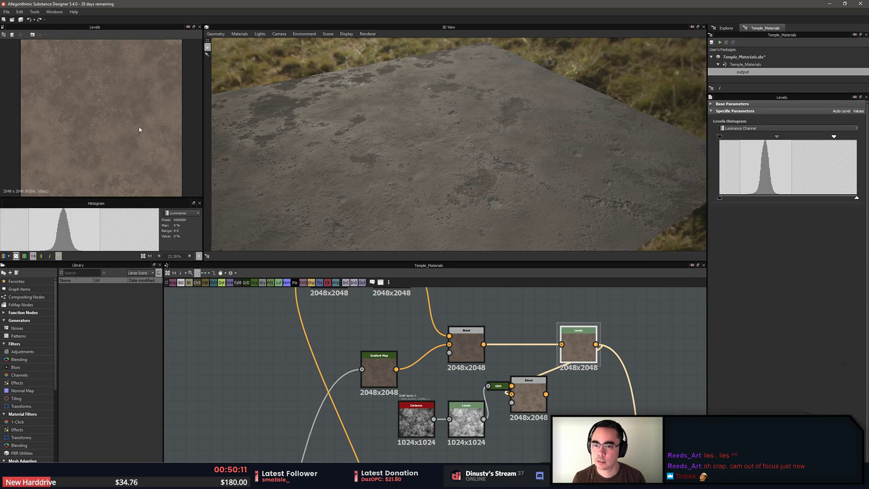
pyautogui.scroll(-3, 139, 129)
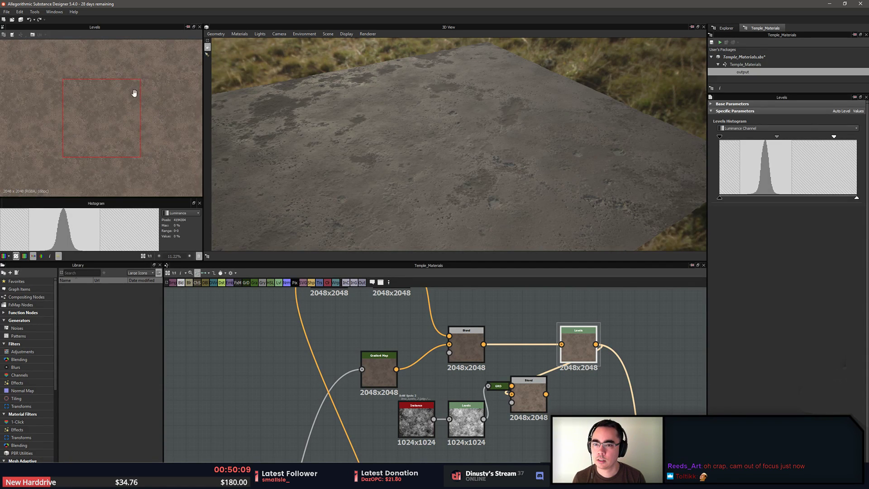
pyautogui.scroll(5, 134, 93)
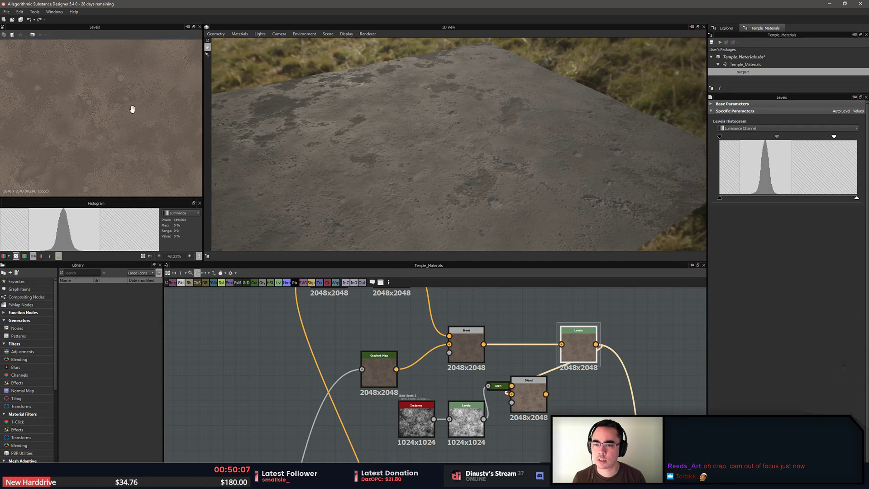
pyautogui.moveTo(132, 108); pyautogui.dragTo(61, 138, button='middle')
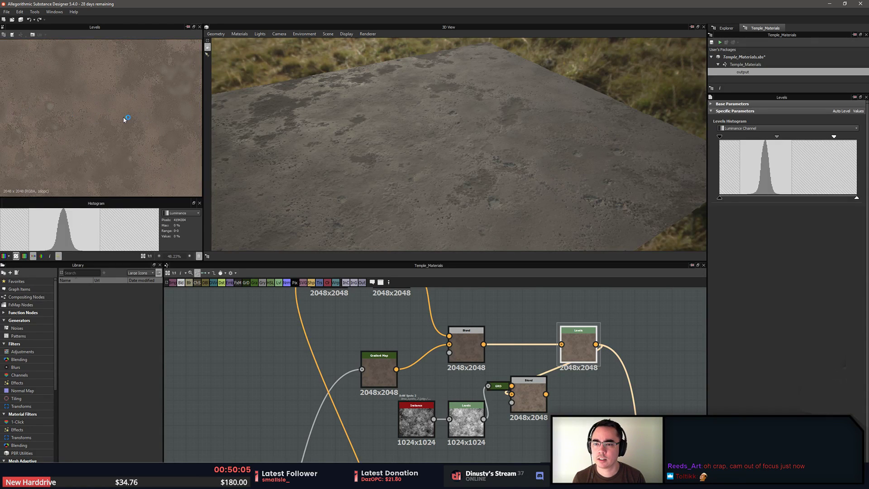
pyautogui.scroll(-5, 123, 116)
pyautogui.scroll(-2, 25, 163)
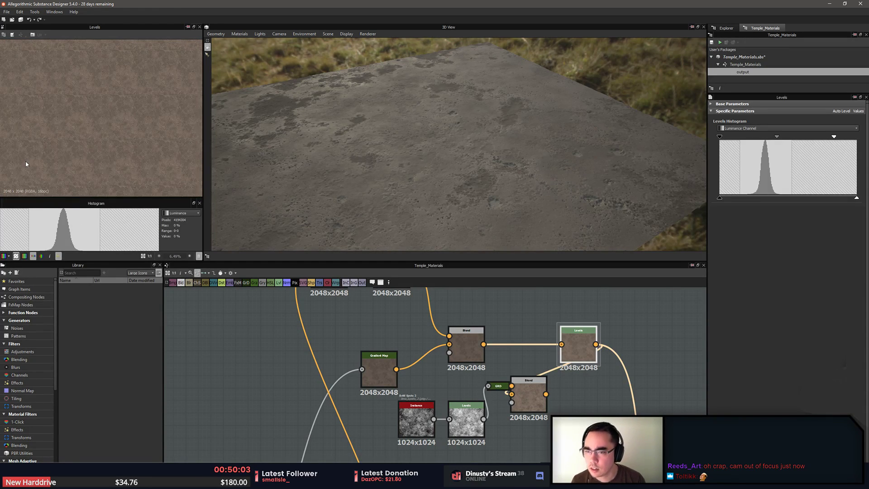
pyautogui.scroll(-1, 25, 164)
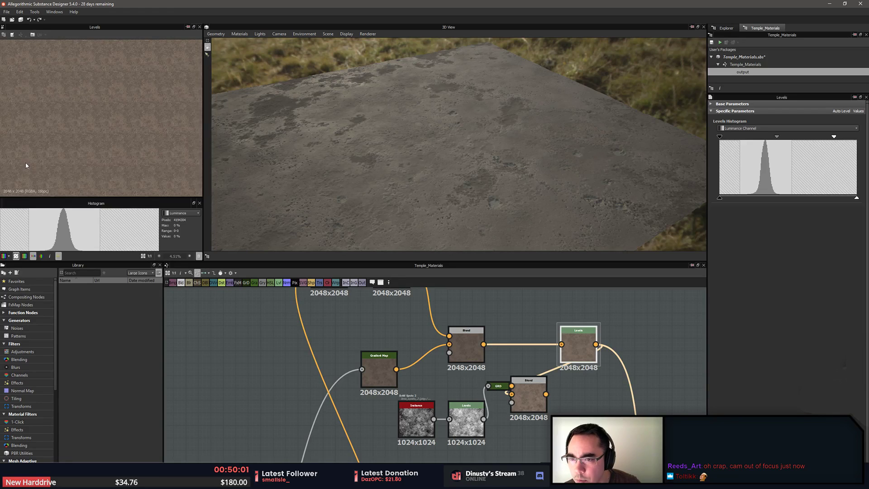
pyautogui.scroll(3, 59, 153)
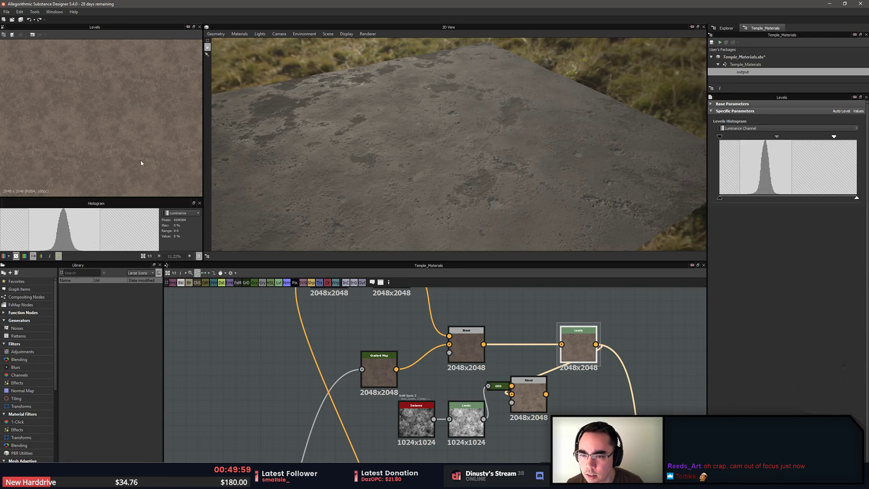
pyautogui.scroll(1, 144, 164)
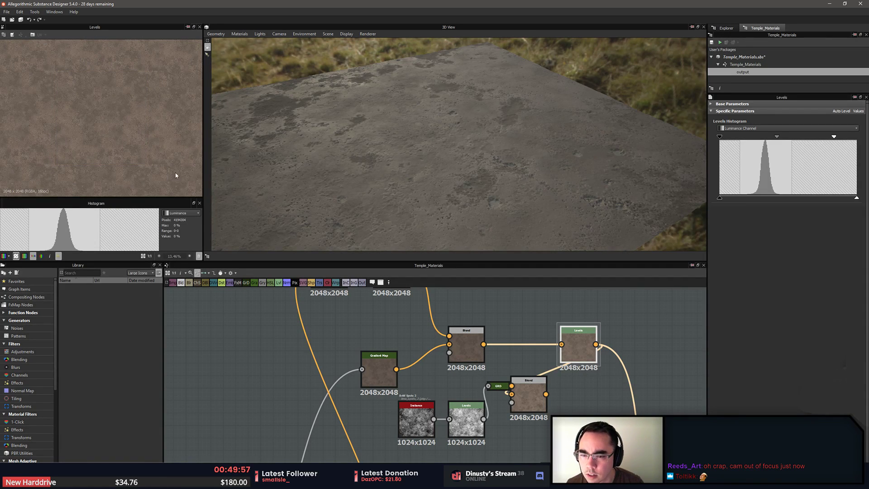
# Preview the Slope Blur Grayscale node in the small-holes branch of the graph
pyautogui.moveTo(441, 376); pyautogui.dragTo(393, 364, button='middle')
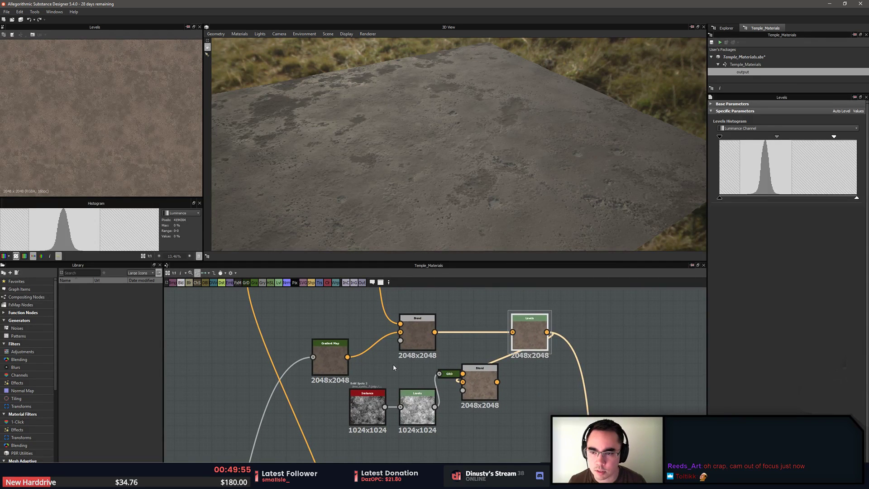
pyautogui.scroll(-5, 393, 364)
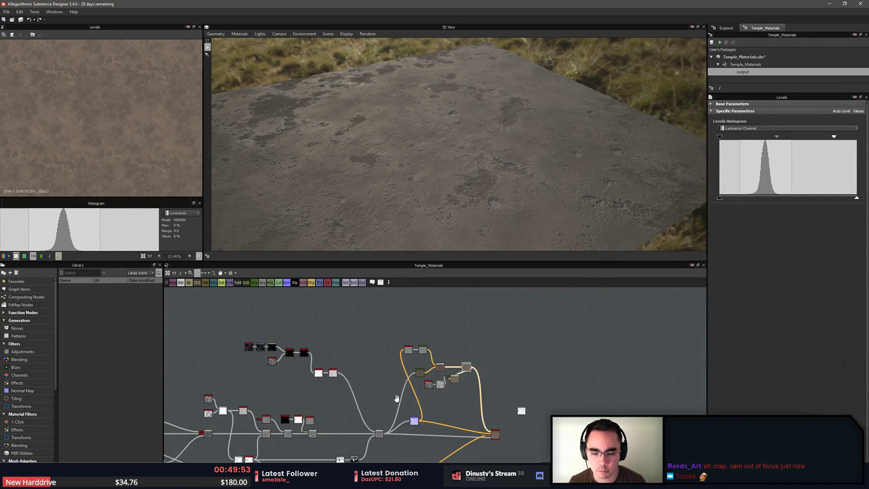
pyautogui.scroll(5, 294, 335)
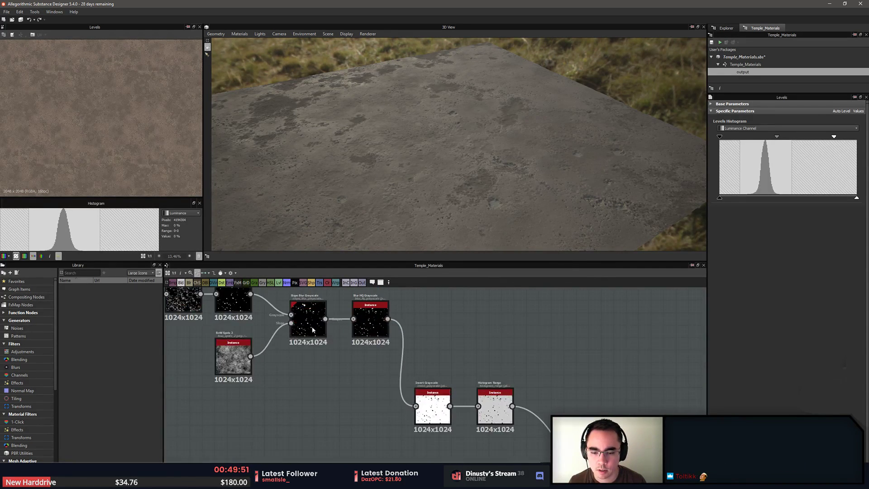
pyautogui.click(312, 328)
pyautogui.doubleClick(312, 328)
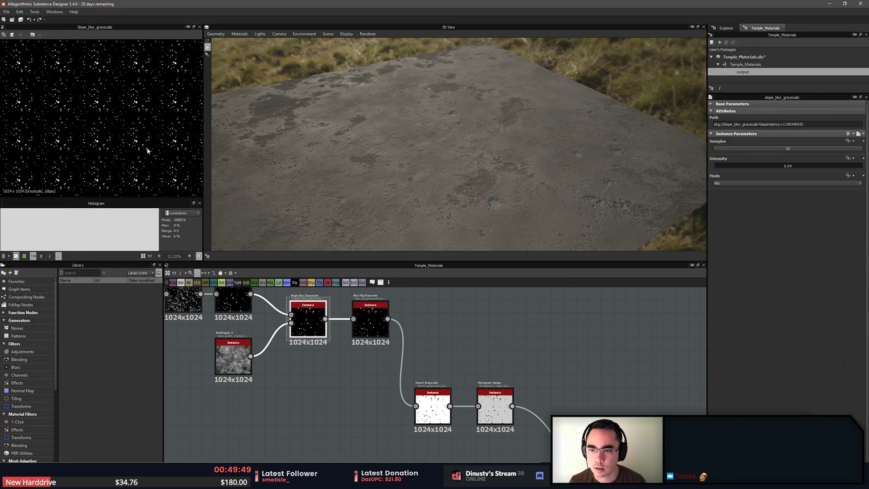
# Preview the Levels node that follows the Transformation 2D and inspect its black-and-white patch mask
pyautogui.scroll(-5, 407, 389)
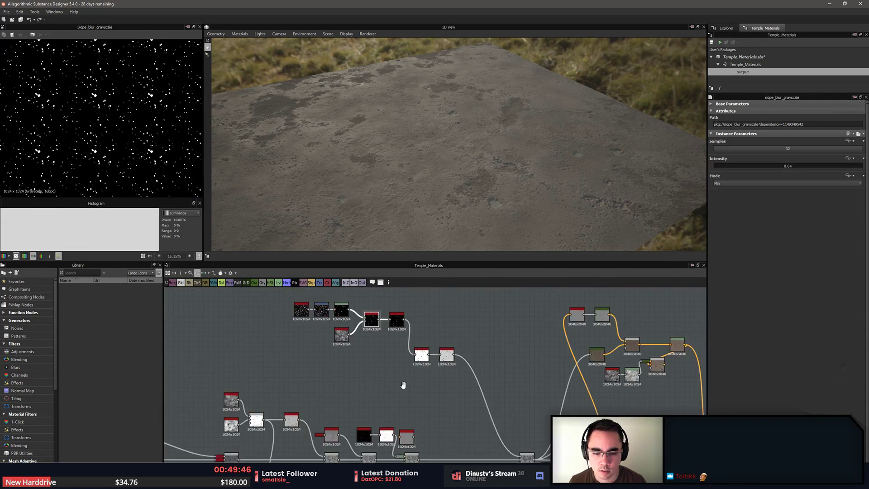
pyautogui.scroll(5, 452, 419)
pyautogui.doubleClick(499, 355)
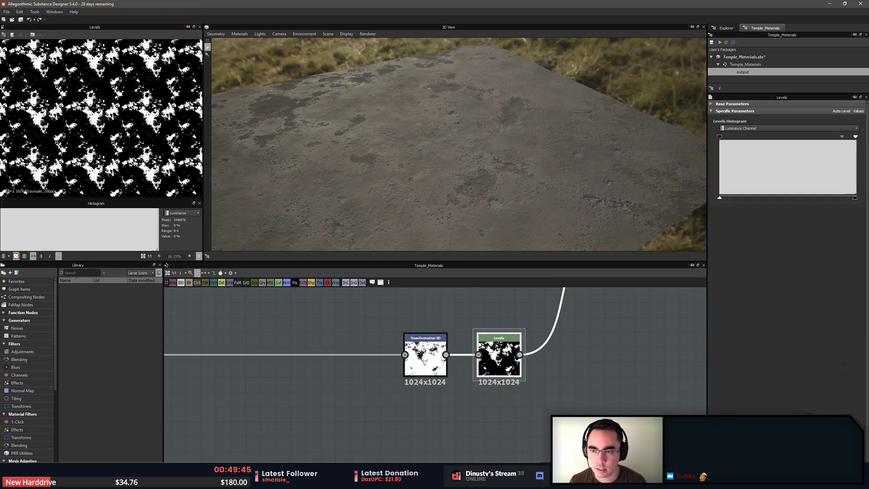
pyautogui.scroll(2, 154, 120)
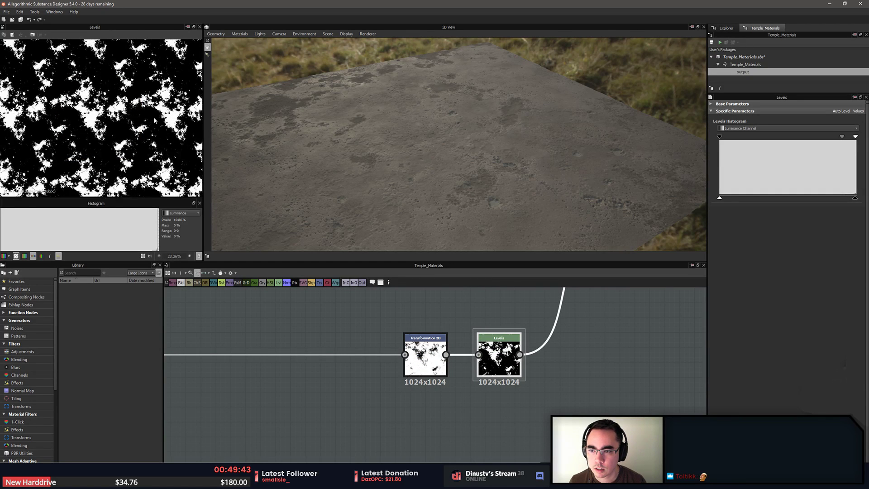
pyautogui.scroll(1, 155, 120)
pyautogui.scroll(-3, 345, 339)
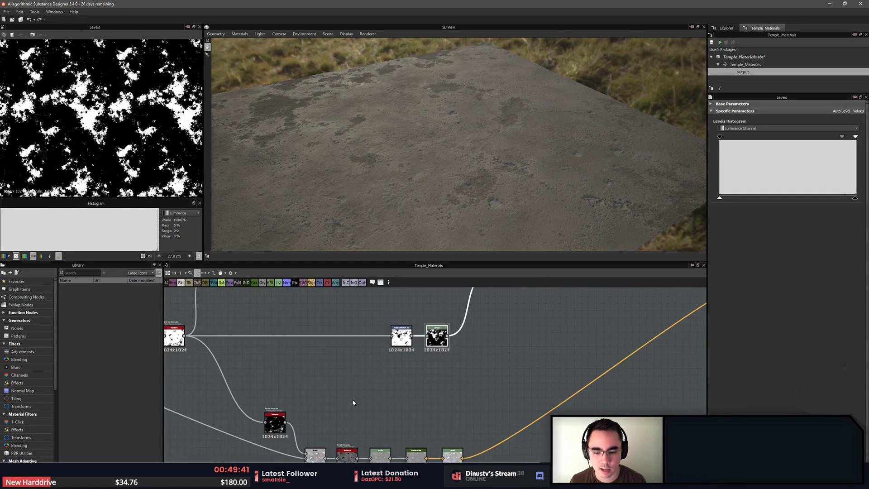
# Trace the patch mask back through the graph, previewing its Blur HQ Grayscale node and the Levels node before it
pyautogui.moveTo(353, 402); pyautogui.dragTo(411, 343, button='middle')
pyautogui.scroll(1, 412, 343)
pyautogui.doubleClick(325, 368)
pyautogui.moveTo(348, 366); pyautogui.dragTo(543, 431, button='middle')
pyautogui.scroll(-2, 542, 431)
pyautogui.doubleClick(435, 364)
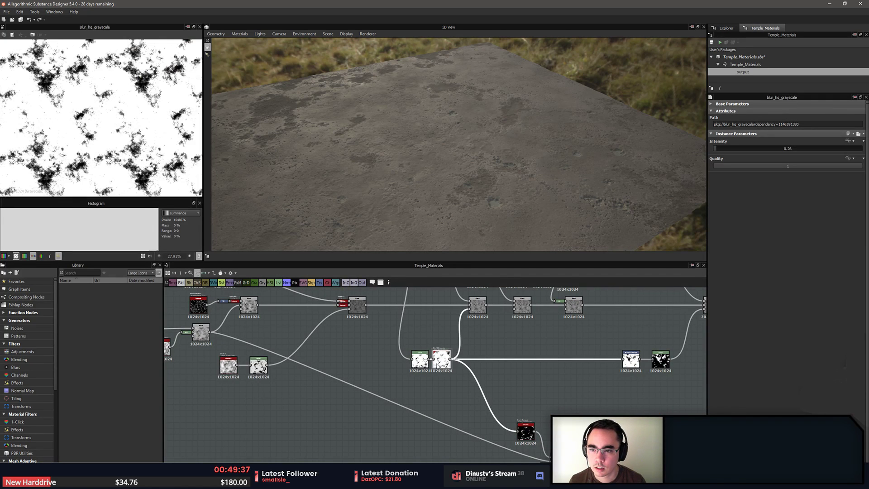
pyautogui.doubleClick(420, 361)
# Preview the Multiply Blend node masked by the Clouds and Levels pair in the height branch
pyautogui.moveTo(290, 351); pyautogui.dragTo(426, 364, button='middle')
pyautogui.scroll(-1, 425, 364)
pyautogui.scroll(3, 383, 361)
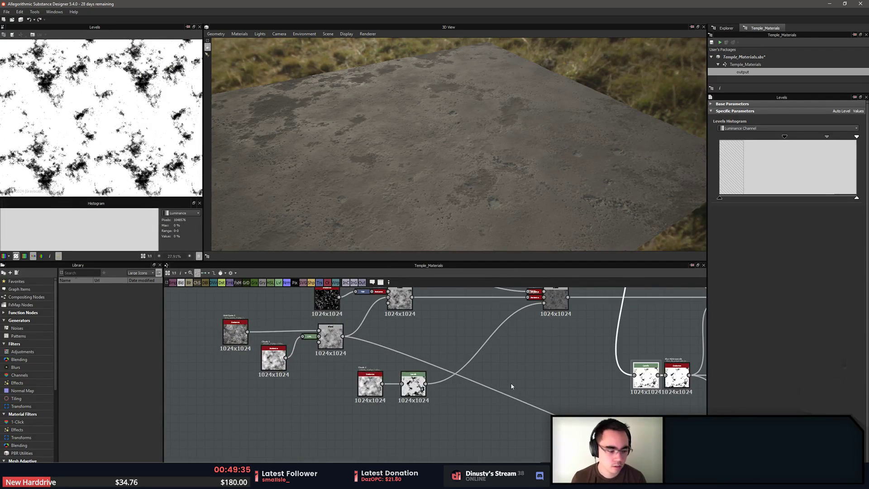
pyautogui.moveTo(545, 409); pyautogui.dragTo(447, 428, button='middle')
pyautogui.doubleClick(457, 315)
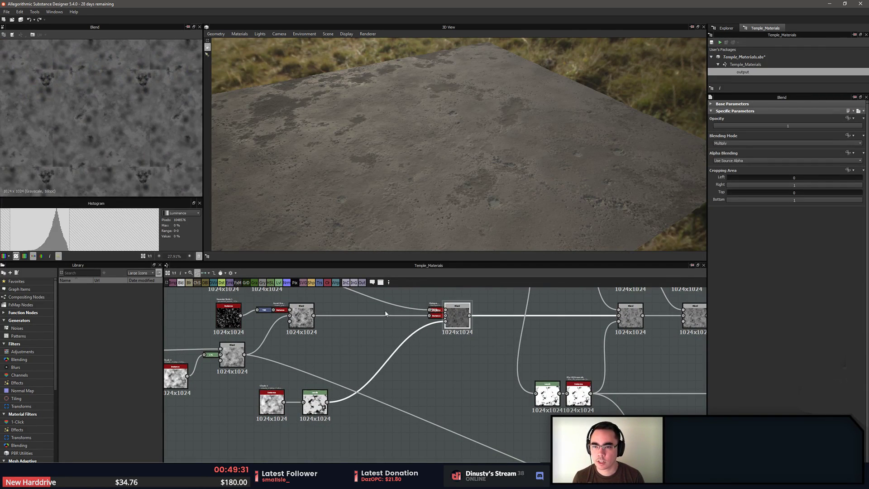
# Preview the Invert Grayscale node connected to the BnW Spots noise at the start of the height branch
pyautogui.scroll(-2, 385, 313)
pyautogui.scroll(4, 415, 380)
pyautogui.moveTo(285, 371); pyautogui.dragTo(615, 403, button='middle')
pyautogui.scroll(-2, 615, 403)
pyautogui.moveTo(373, 343); pyautogui.dragTo(417, 346, button='middle')
pyautogui.doubleClick(446, 363)
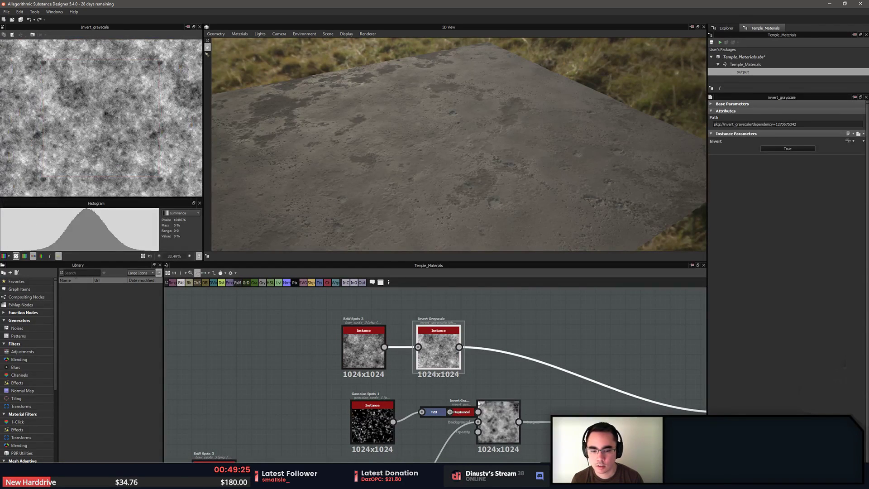
# Preview the Blend node fed by Gaussian Spots 1, the Gaussian Spots 1 noise itself, and its docked Transformation 2D
pyautogui.moveTo(379, 417); pyautogui.dragTo(356, 371, button='middle')
pyautogui.doubleClick(487, 384)
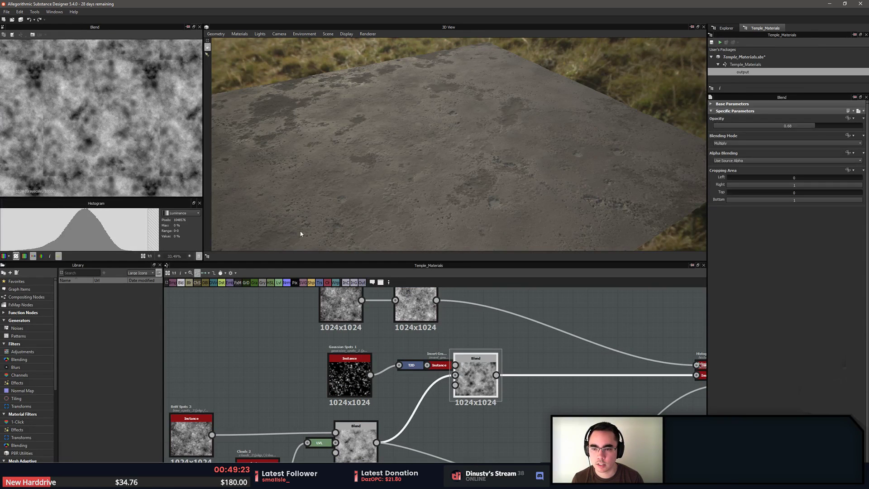
pyautogui.doubleClick(350, 374)
pyautogui.scroll(-2, 165, 118)
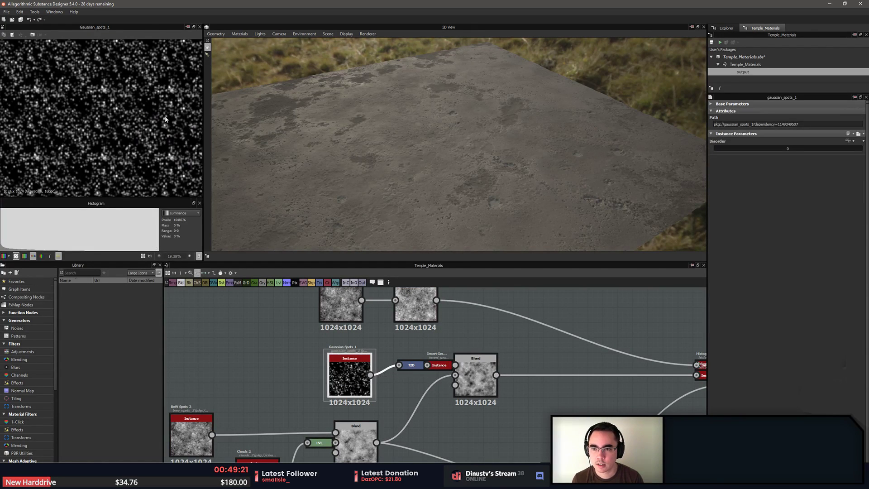
pyautogui.scroll(2, 416, 362)
pyautogui.click(415, 364)
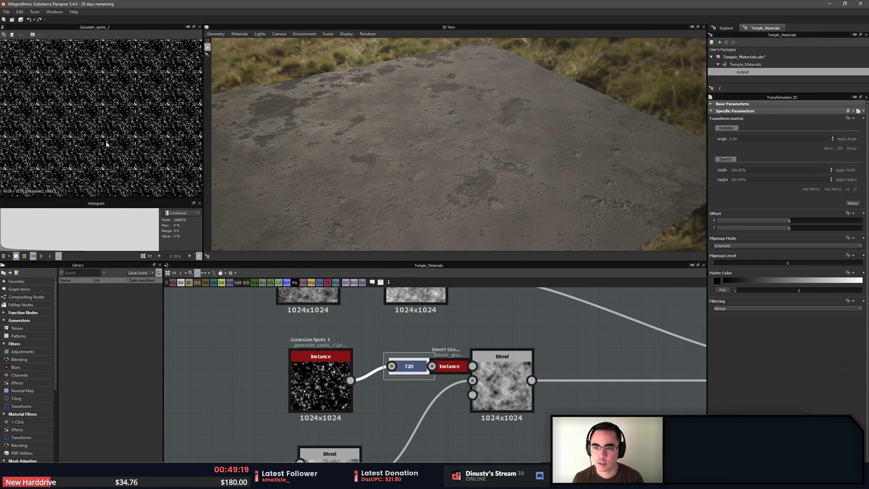
pyautogui.doubleClick(413, 365)
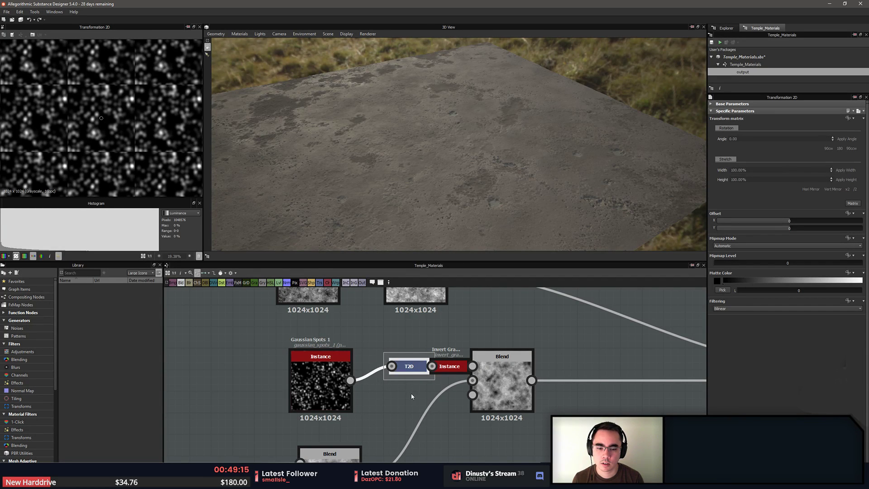
# Undock the Transformation 2D node and space it and Gaussian Spots 1 out before the docked Invert Grayscale
pyautogui.click(411, 394)
pyautogui.click(410, 367)
pyautogui.press('d')
pyautogui.moveTo(426, 428); pyautogui.dragTo(371, 366)
pyautogui.moveTo(319, 377); pyautogui.dragTo(263, 377)
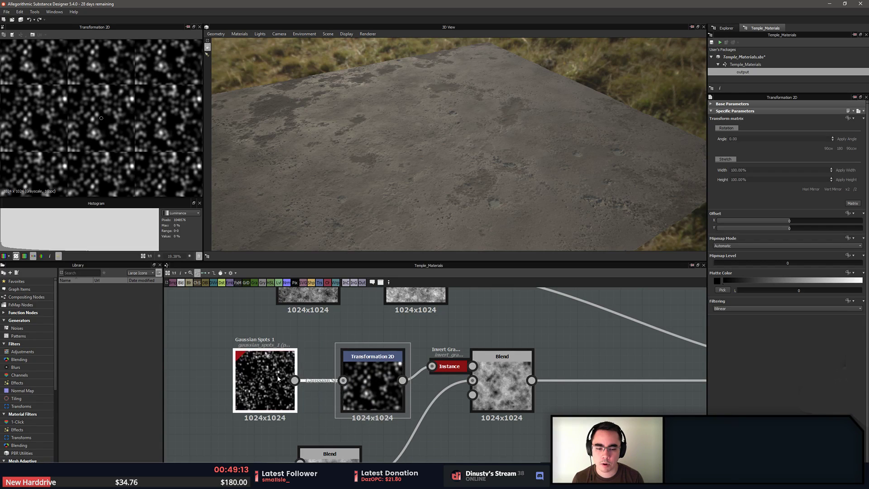
pyautogui.moveTo(392, 381)
pyautogui.mouseDown()
pyautogui.moveTo(373, 380)
pyautogui.moveTo(382, 380)
pyautogui.mouseUp()
pyautogui.click(282, 429)
pyautogui.moveTo(299, 424); pyautogui.dragTo(355, 390)
pyautogui.moveTo(369, 382); pyautogui.dragTo(337, 372)
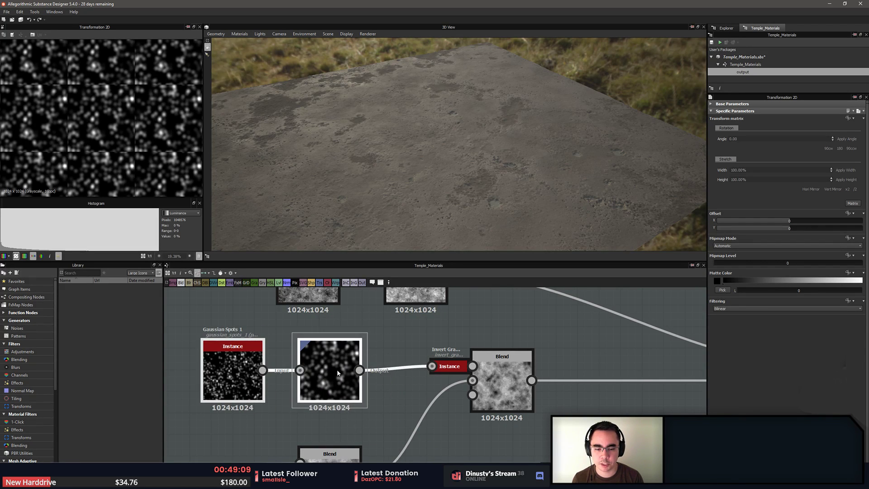
# Remove the Transformation 2D node and keep Gaussian Spots 1 linked directly to the Invert Grayscale node
pyautogui.click(350, 378)
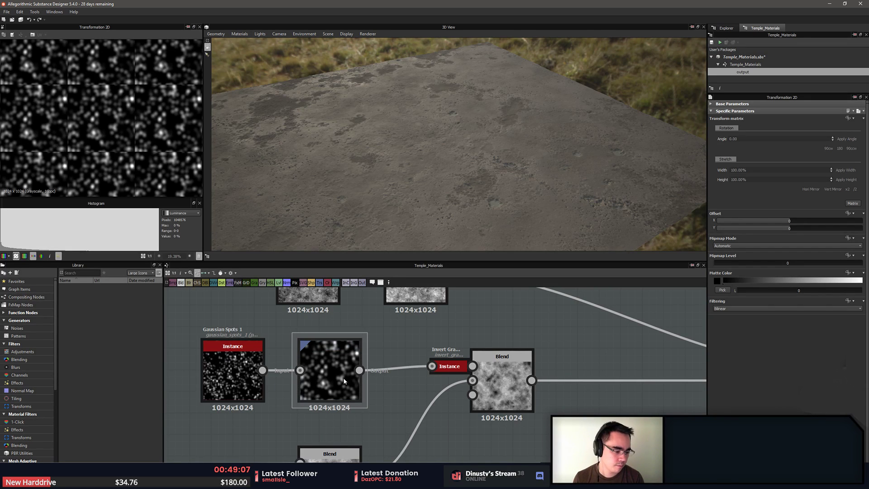
pyautogui.moveTo(344, 381); pyautogui.dragTo(379, 379, button='middle')
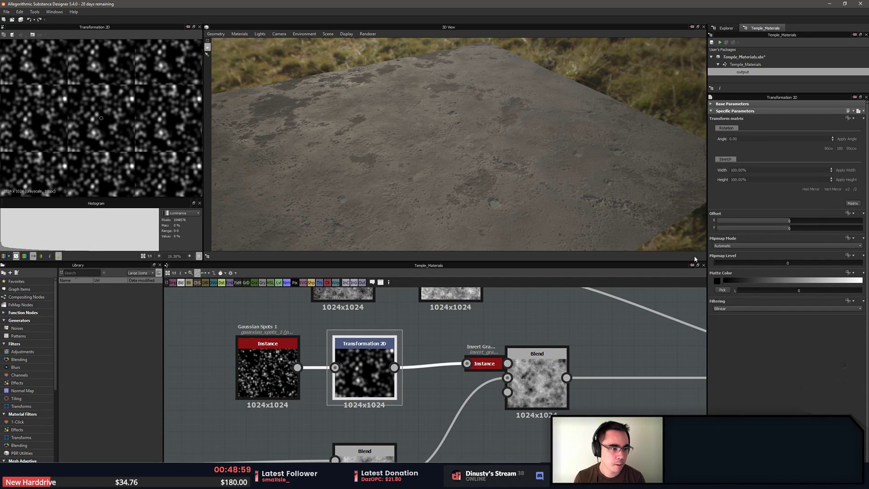
pyautogui.press('Delete')
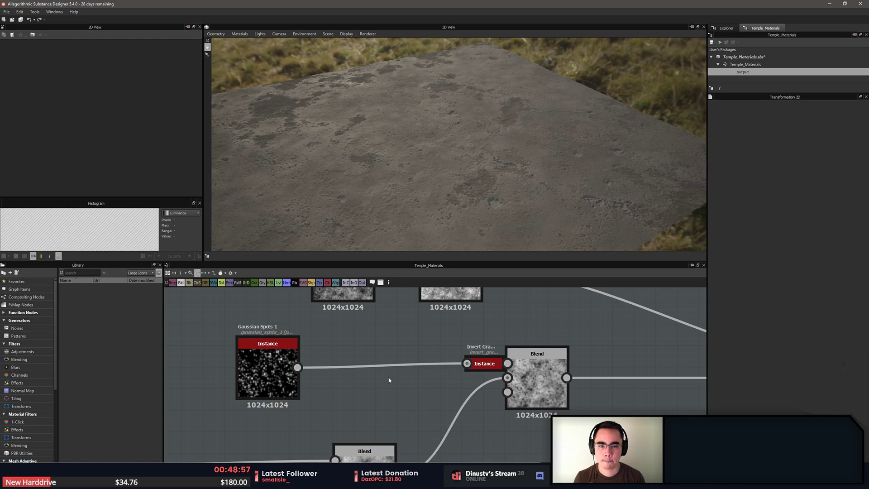
# Preview the Multiply Blend node fed by the inverted Gaussian Spots 1 and inspect the surface in the 3D view
pyautogui.doubleClick(536, 375)
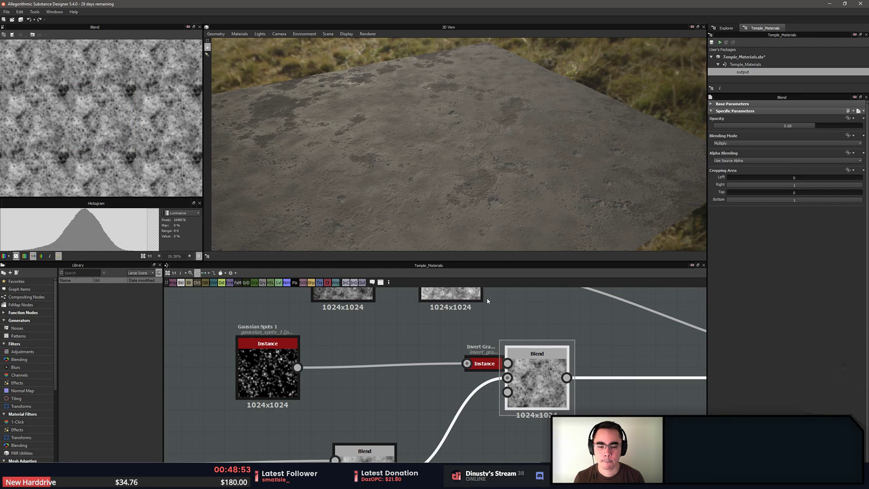
pyautogui.moveTo(443, 328); pyautogui.dragTo(459, 322, button='middle')
pyautogui.click(452, 321)
pyautogui.moveTo(410, 195); pyautogui.dragTo(409, 250)
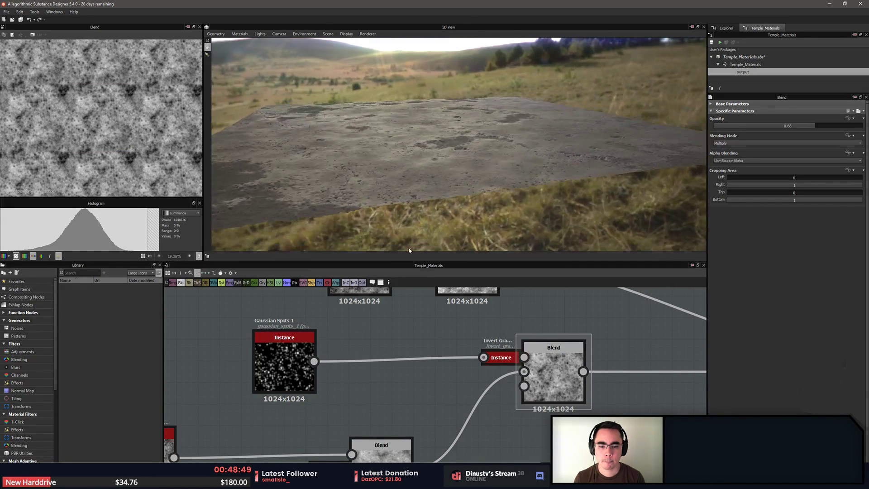
# Try feeding the Base Material's base color from a new Input Color node, and delete that node
pyautogui.moveTo(674, 362); pyautogui.dragTo(393, 363, button='middle')
pyautogui.scroll(-5, 485, 364)
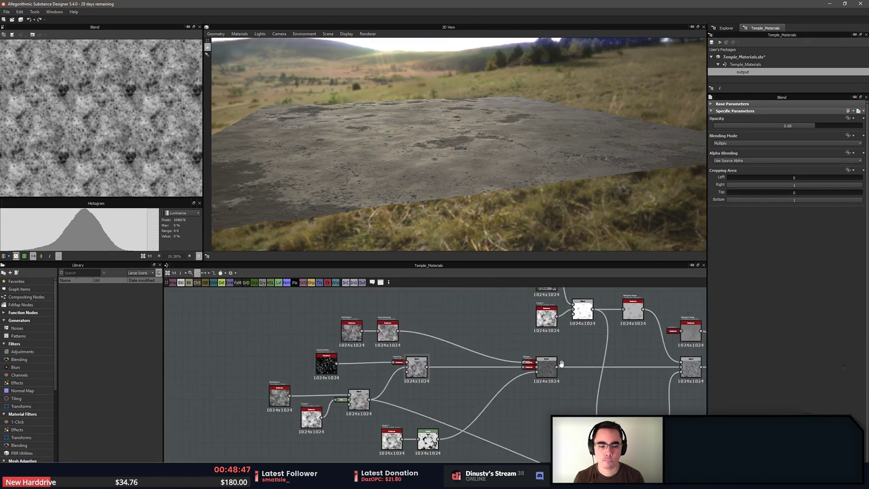
pyautogui.moveTo(667, 364); pyautogui.dragTo(386, 359, button='middle')
pyautogui.moveTo(697, 405); pyautogui.dragTo(389, 417, button='middle')
pyautogui.moveTo(593, 348); pyautogui.dragTo(463, 384, button='middle')
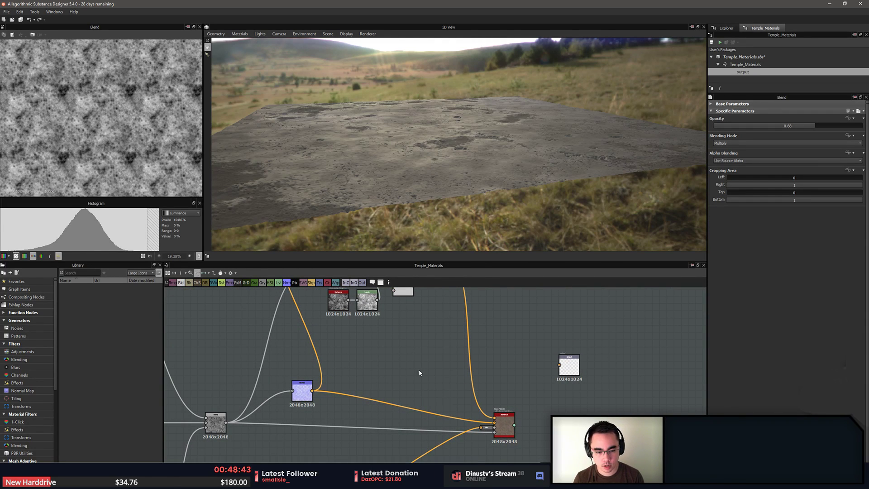
pyautogui.press('space')
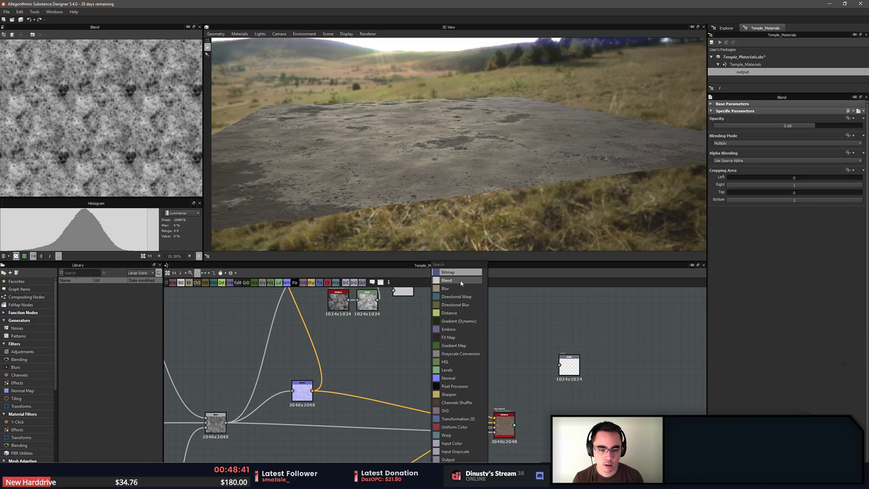
pyautogui.click(452, 443)
pyautogui.scroll(4, 440, 397)
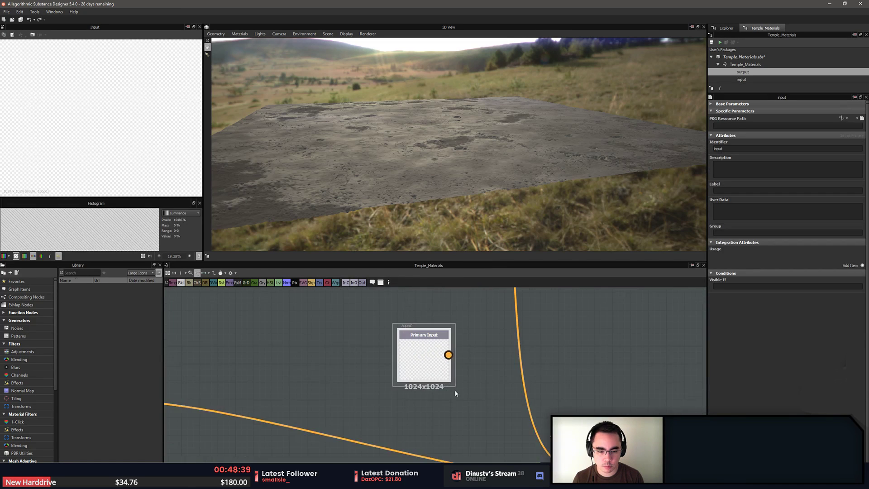
pyautogui.moveTo(441, 397); pyautogui.dragTo(383, 363, button='middle')
pyautogui.moveTo(389, 323); pyautogui.dragTo(519, 437)
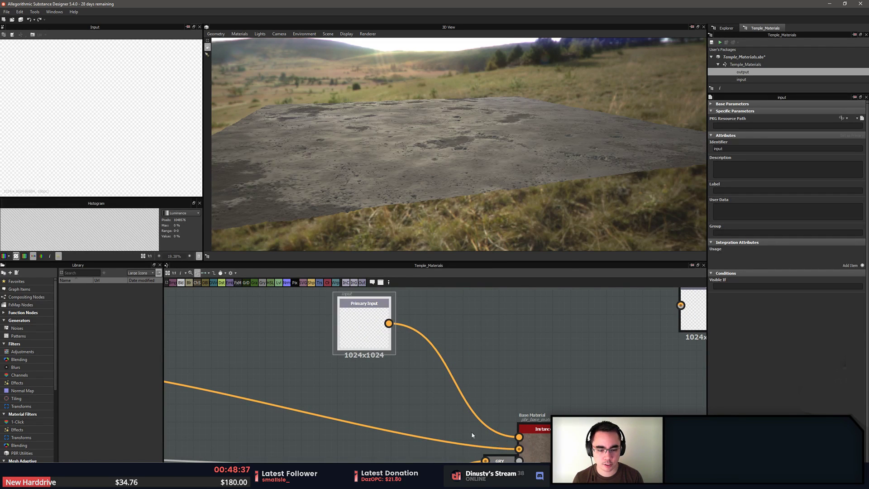
pyautogui.moveTo(400, 356); pyautogui.dragTo(428, 376, button='middle')
pyautogui.moveTo(388, 359); pyautogui.dragTo(425, 395)
pyautogui.moveTo(384, 129); pyautogui.dragTo(401, 152)
pyautogui.moveTo(401, 153); pyautogui.dragTo(436, 238, button='right')
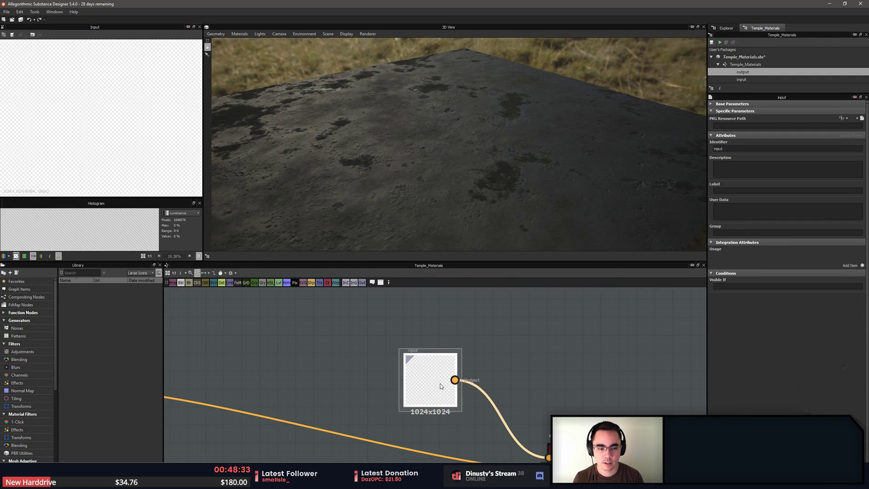
pyautogui.press('Delete')
# Add a Uniform Color node that feeds the Base Material's base color input
pyautogui.press('space')
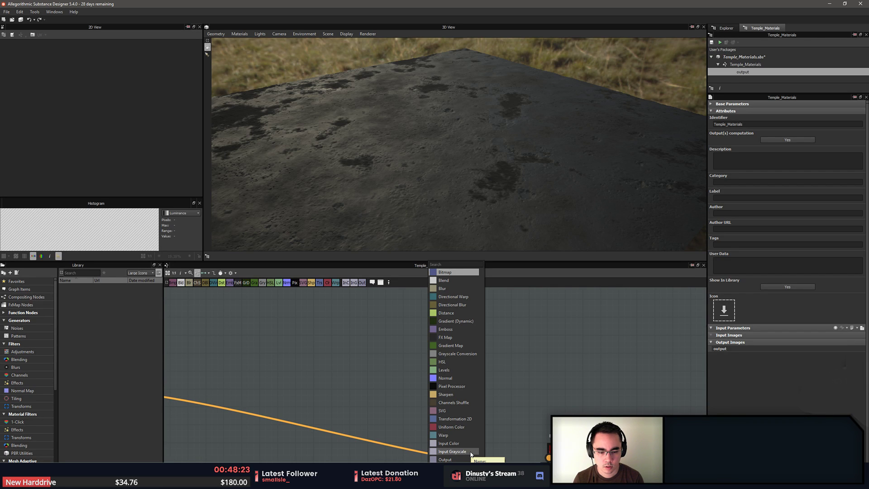
pyautogui.click(463, 427)
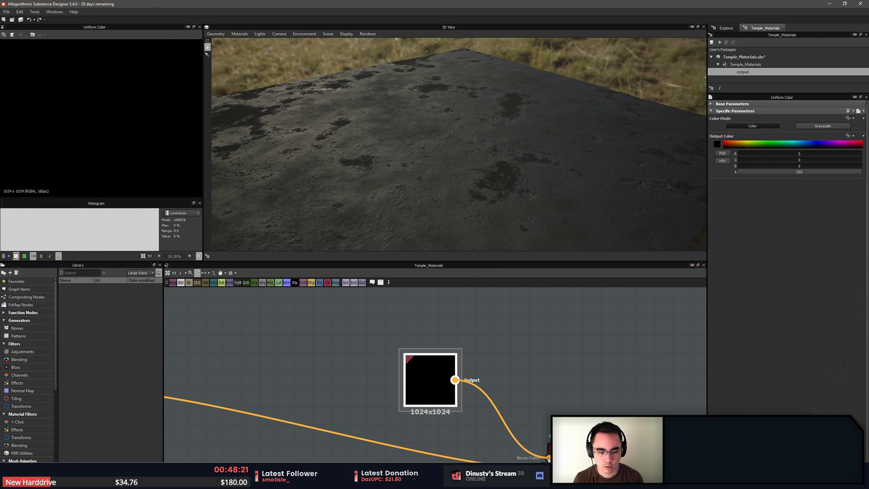
pyautogui.click(445, 393)
# Switch the Uniform Color node to Grayscale mode with an output value of 157 and check the Base Material's parameters
pyautogui.click(795, 126)
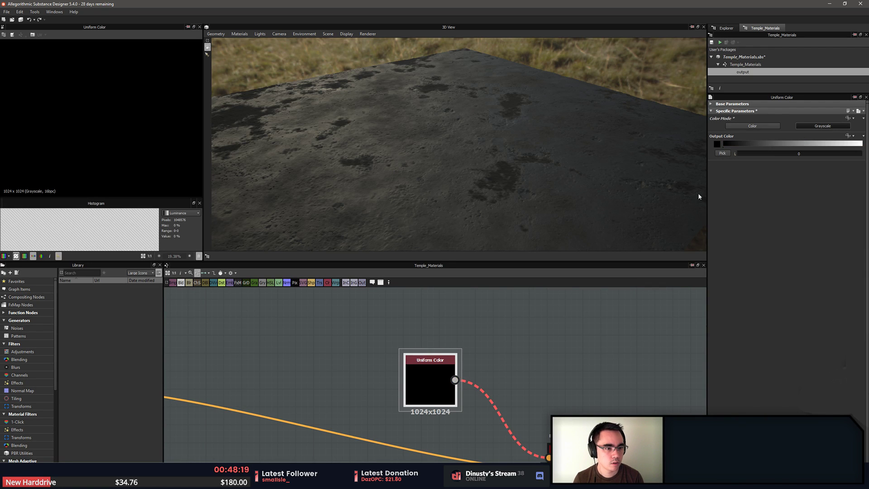
pyautogui.click(800, 144)
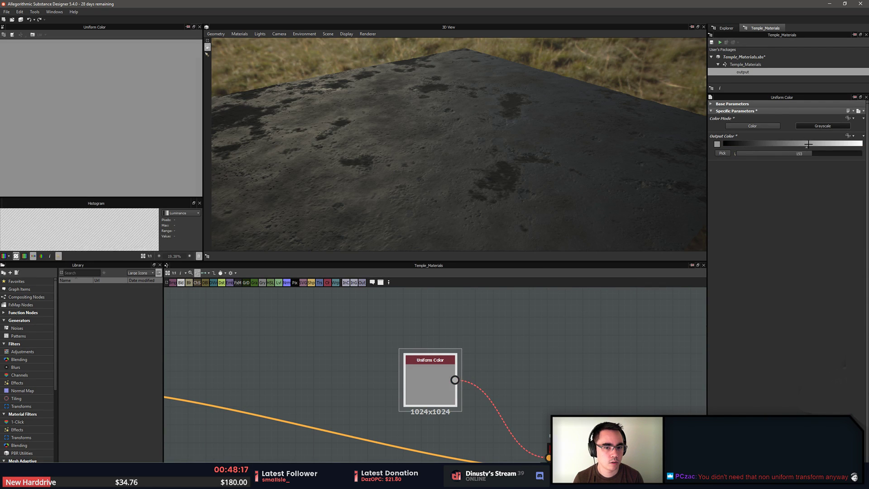
pyautogui.moveTo(800, 144); pyautogui.dragTo(809, 144)
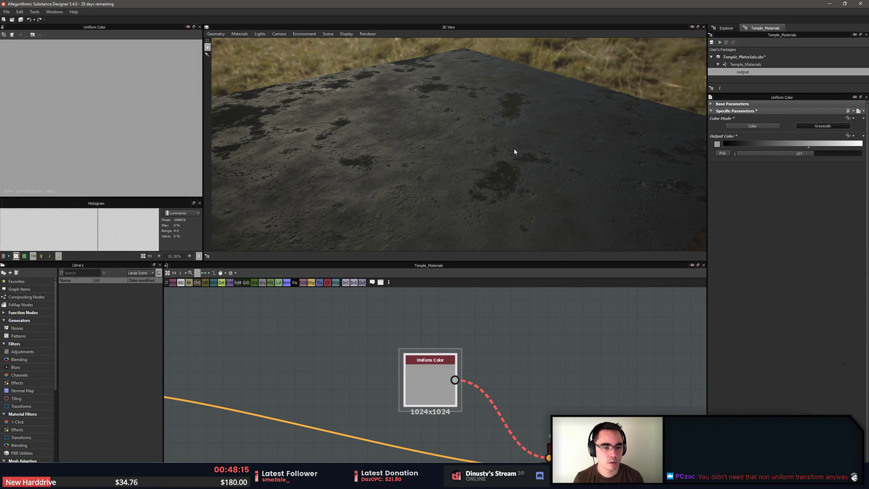
pyautogui.click(546, 450)
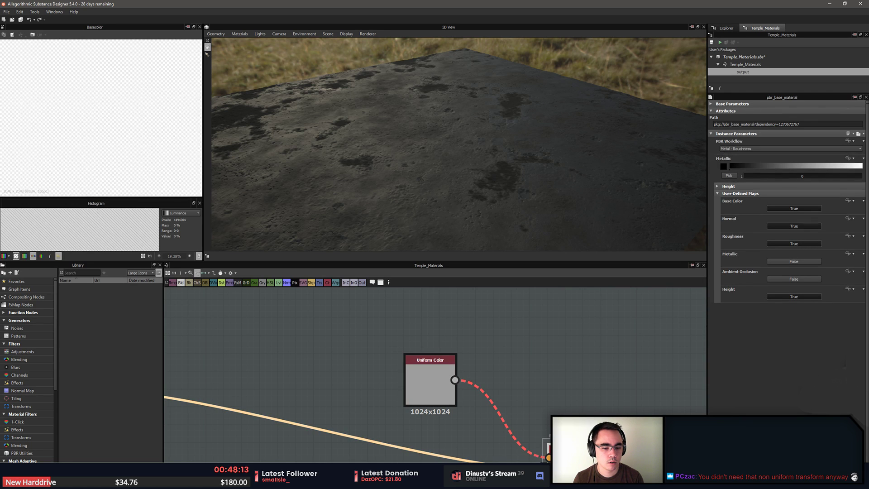
pyautogui.rightClick(587, 373)
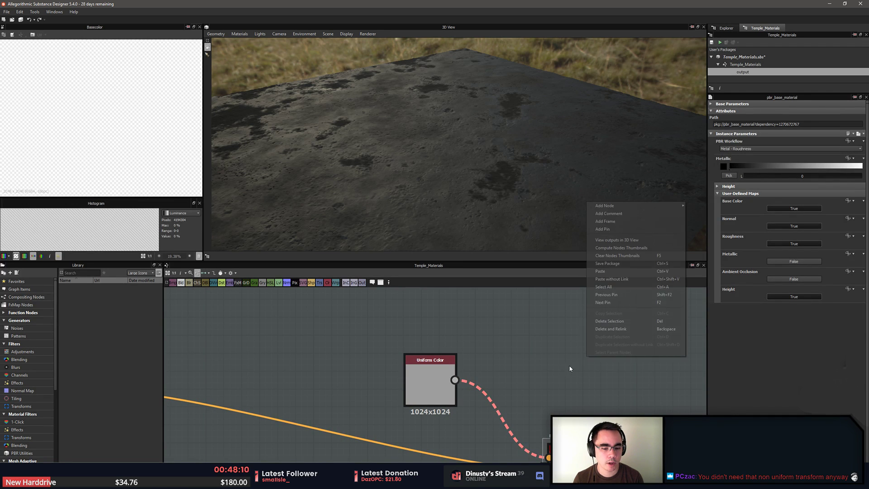
# Set the Uniform Color node to Color mode with a neutral grey output of R, G and B 172
pyautogui.click(428, 370)
pyautogui.click(752, 126)
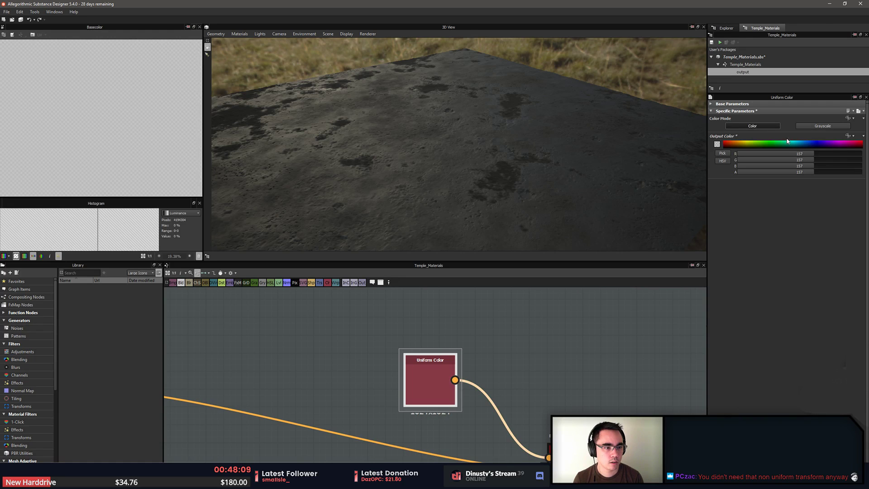
pyautogui.doubleClick(431, 385)
pyautogui.click(717, 144)
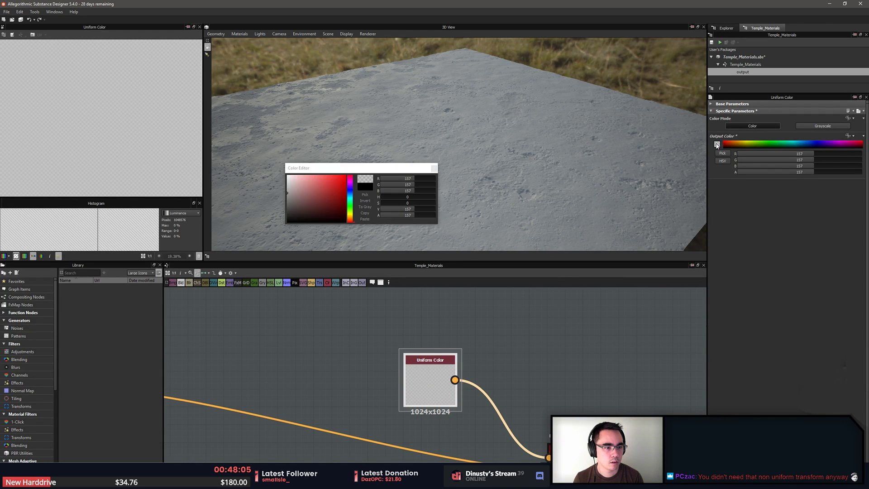
pyautogui.moveTo(306, 197); pyautogui.dragTo(272, 190)
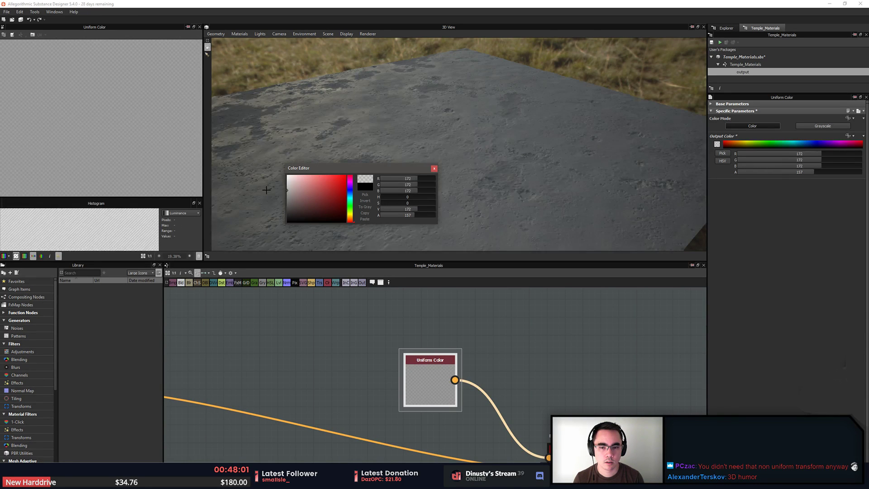
pyautogui.click(434, 169)
pyautogui.moveTo(433, 169)
pyautogui.mouseDown()
pyautogui.moveTo(427, 164)
pyautogui.moveTo(434, 169)
pyautogui.mouseUp()
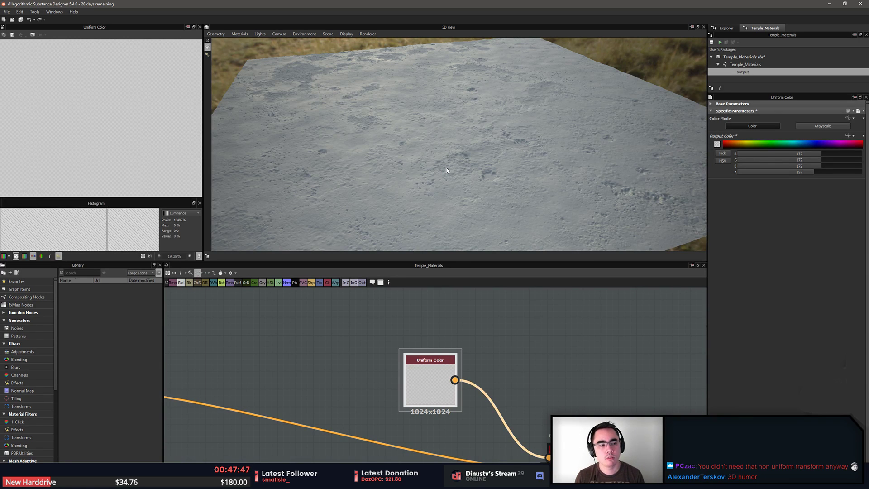
# Examine the height and normal detail of the plain grey surface in the 3D view from near, far and grazing angles
pyautogui.moveTo(488, 170); pyautogui.dragTo(463, 156)
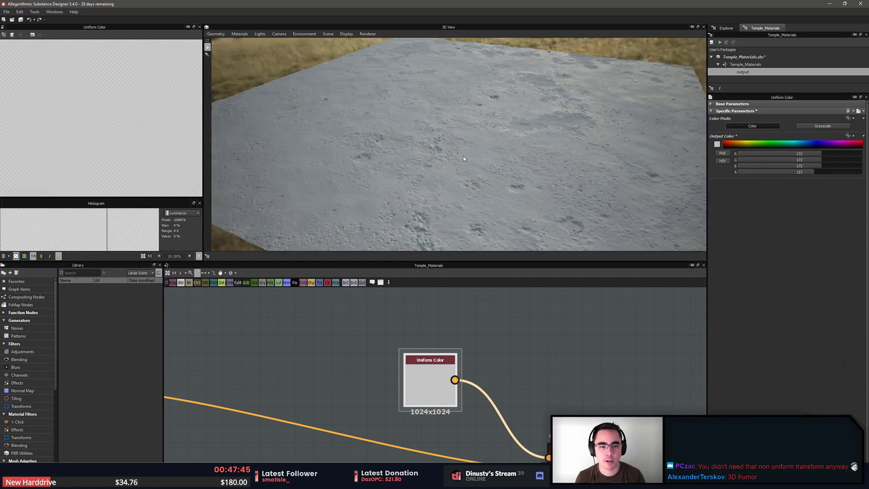
pyautogui.scroll(6, 463, 156)
pyautogui.scroll(-6, 484, 147)
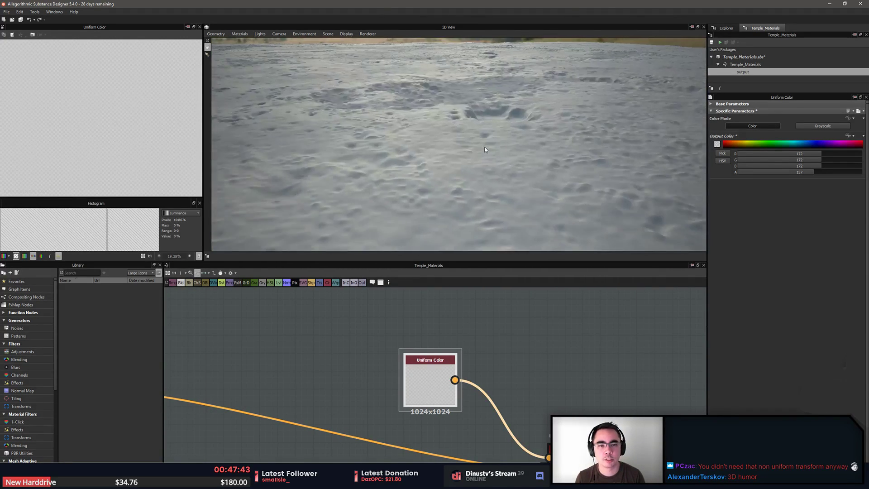
pyautogui.moveTo(479, 147); pyautogui.dragTo(459, 188)
pyautogui.moveTo(460, 354); pyautogui.dragTo(584, 378, button='middle')
pyautogui.scroll(-1, 584, 378)
pyautogui.scroll(-2, 585, 377)
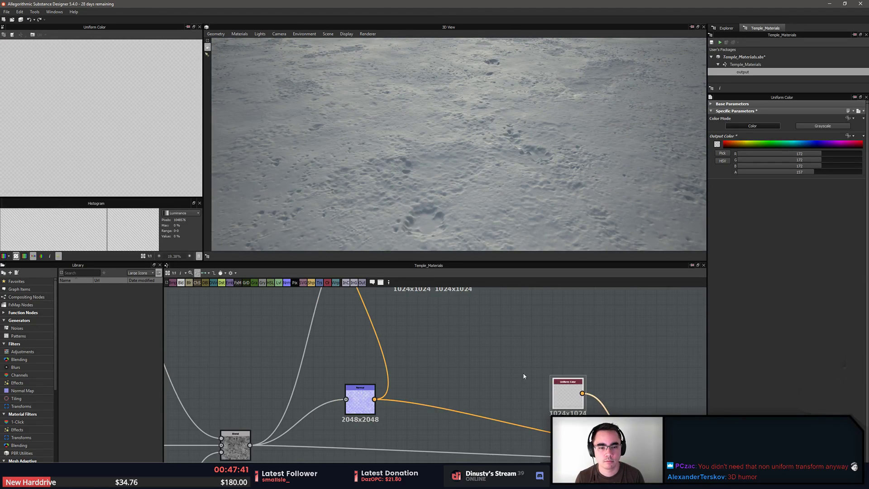
pyautogui.moveTo(522, 373); pyautogui.dragTo(507, 354, button='middle')
pyautogui.moveTo(473, 168); pyautogui.dragTo(422, 181)
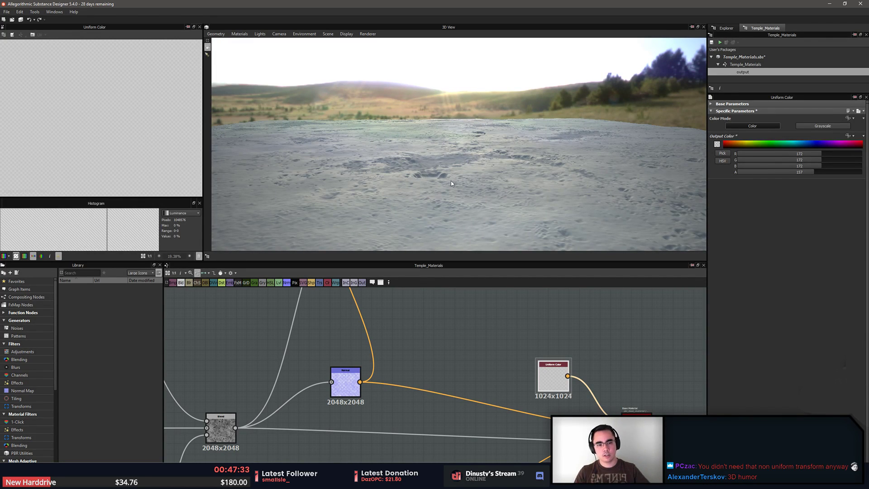
pyautogui.moveTo(451, 180); pyautogui.dragTo(377, 172)
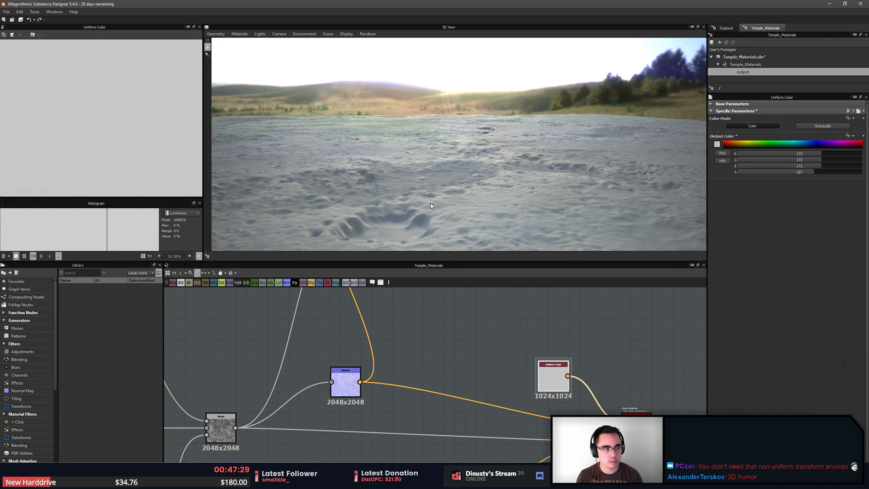
pyautogui.moveTo(521, 214); pyautogui.dragTo(521, 208)
pyautogui.moveTo(521, 208); pyautogui.dragTo(507, 181, button='middle')
pyautogui.moveTo(507, 181); pyautogui.dragTo(502, 186)
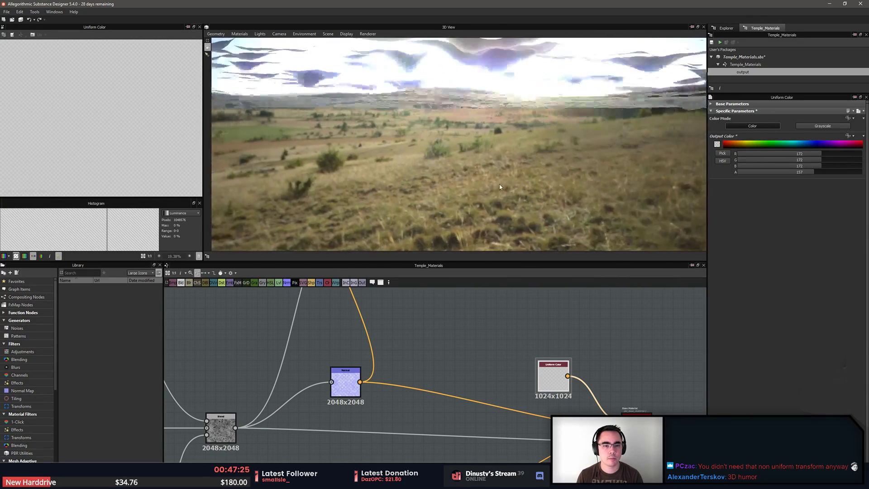
pyautogui.moveTo(502, 185); pyautogui.dragTo(498, 188, button='middle')
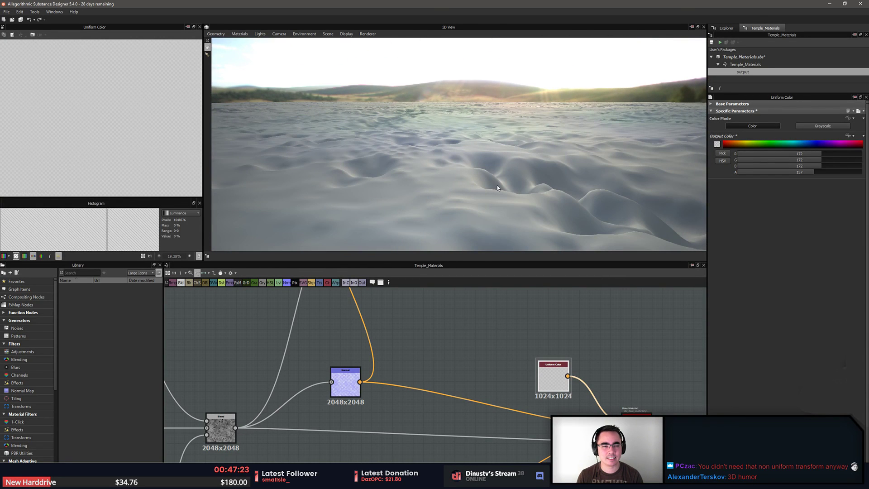
pyautogui.moveTo(497, 185); pyautogui.dragTo(500, 191)
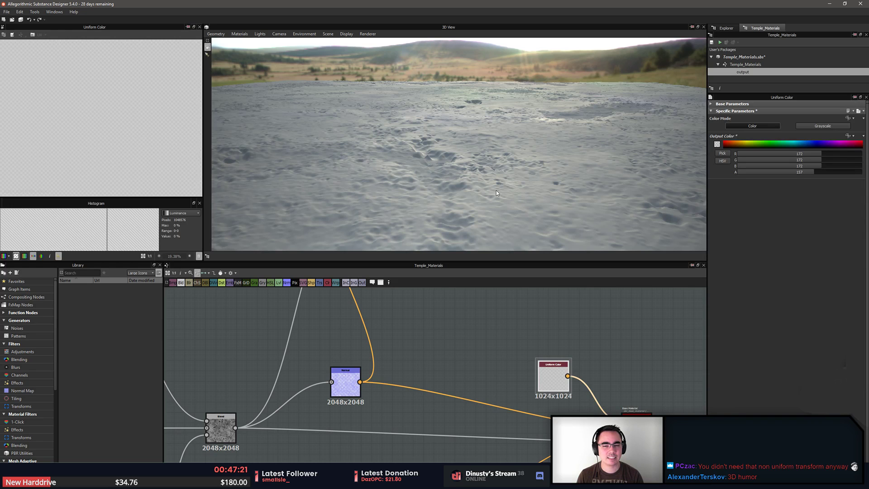
pyautogui.scroll(-3, 496, 190)
# Examine the graph's color branch with its gradient maps and trace it back to the final height Blend node
pyautogui.moveTo(407, 340); pyautogui.dragTo(501, 337, button='middle')
pyautogui.scroll(-2, 501, 338)
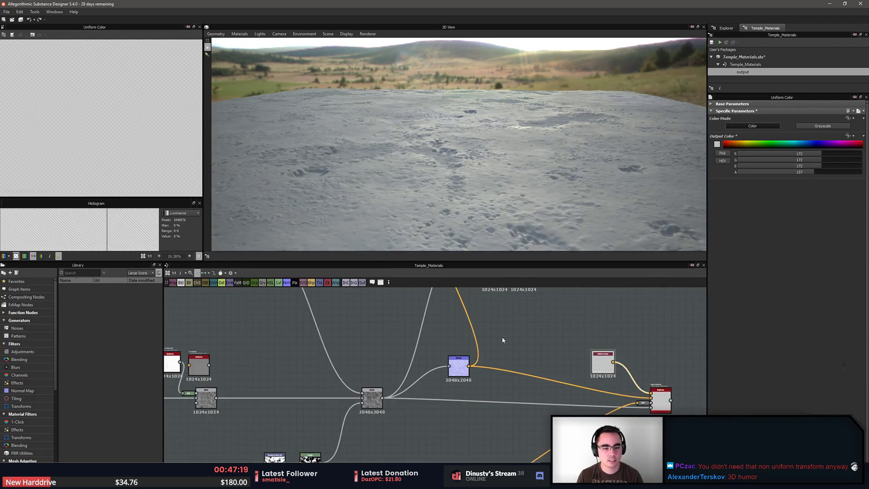
pyautogui.scroll(-2, 502, 340)
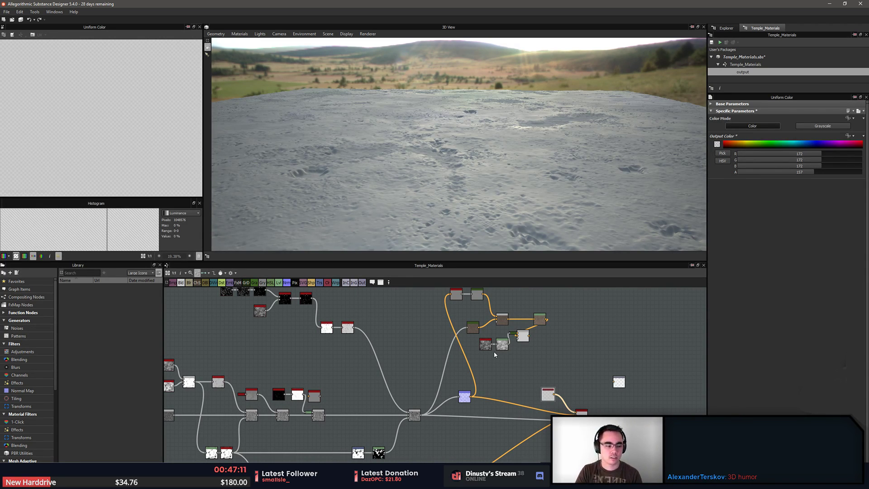
pyautogui.scroll(5, 468, 382)
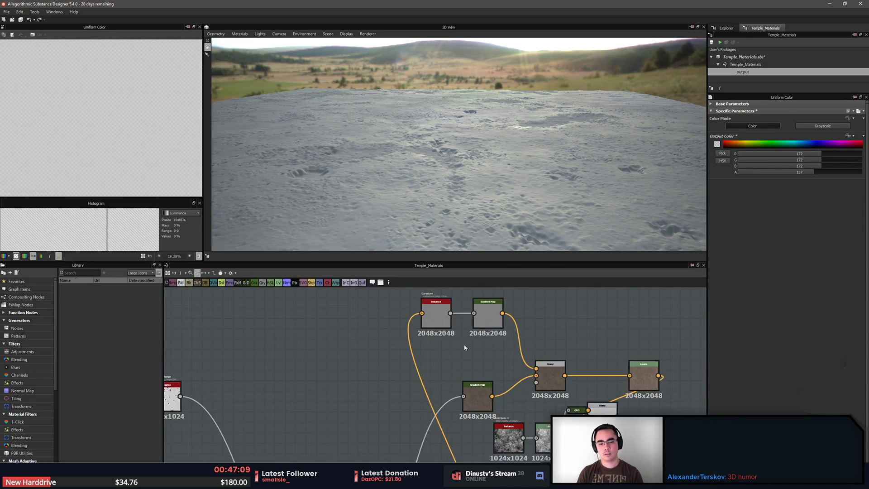
pyautogui.scroll(-2, 445, 356)
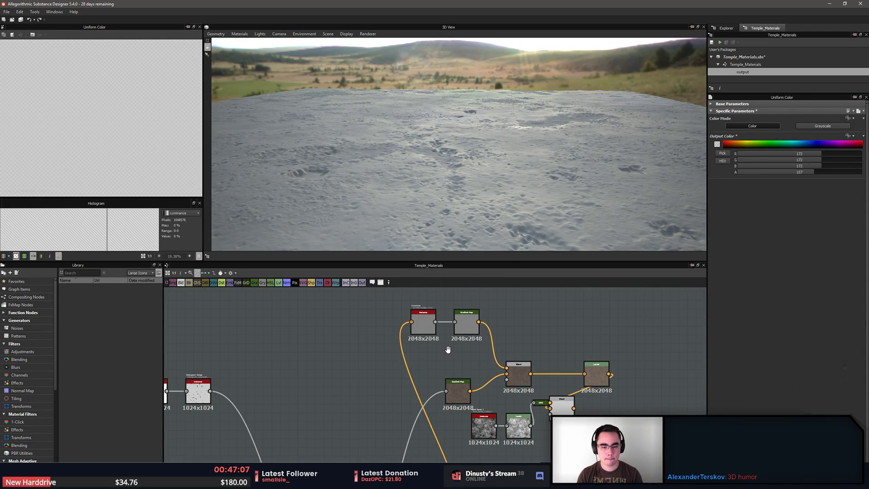
pyautogui.moveTo(440, 382); pyautogui.dragTo(308, 382, button='middle')
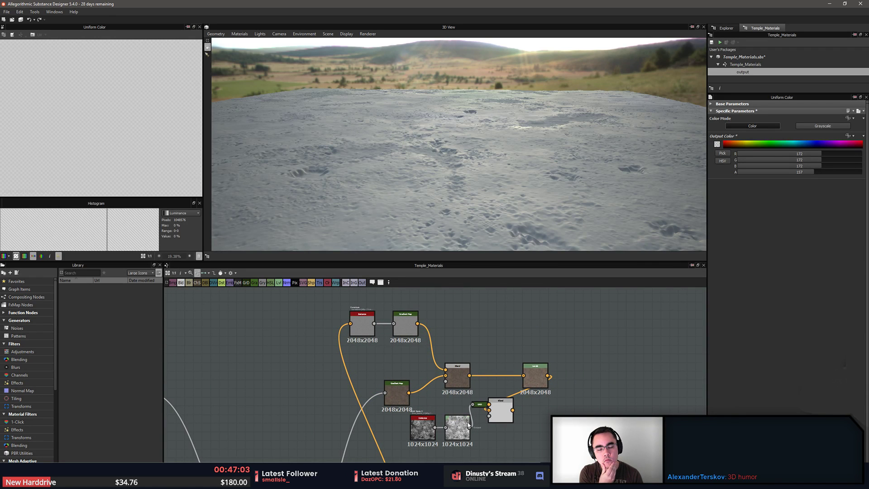
pyautogui.moveTo(385, 377); pyautogui.dragTo(485, 346, button='middle')
pyautogui.scroll(-5, 456, 378)
pyautogui.moveTo(436, 417); pyautogui.dragTo(395, 398, button='middle')
pyautogui.scroll(3, 396, 398)
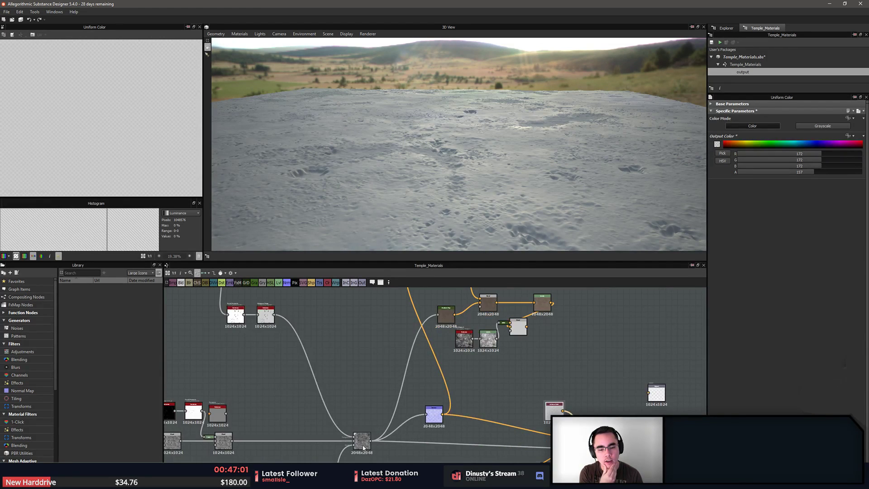
# Add a Histogram Range node fed by the final height Blend
pyautogui.doubleClick(363, 447)
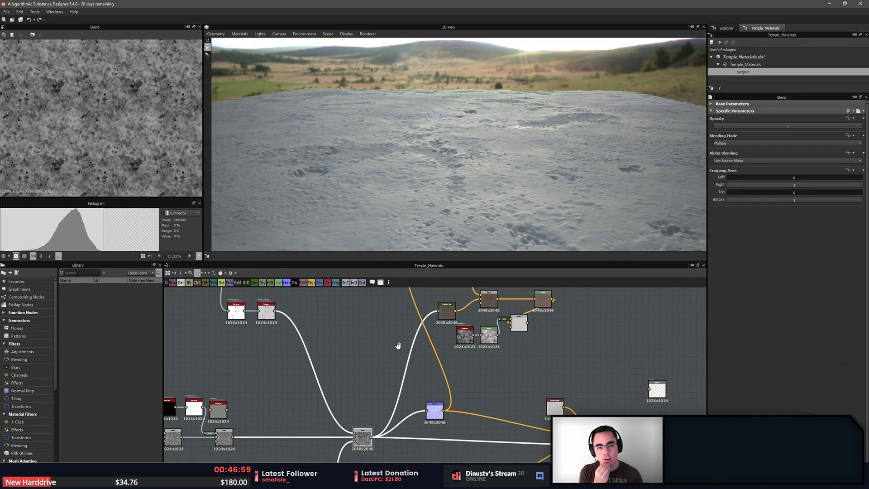
pyautogui.scroll(6, 393, 317)
pyautogui.moveTo(380, 355); pyautogui.dragTo(335, 355)
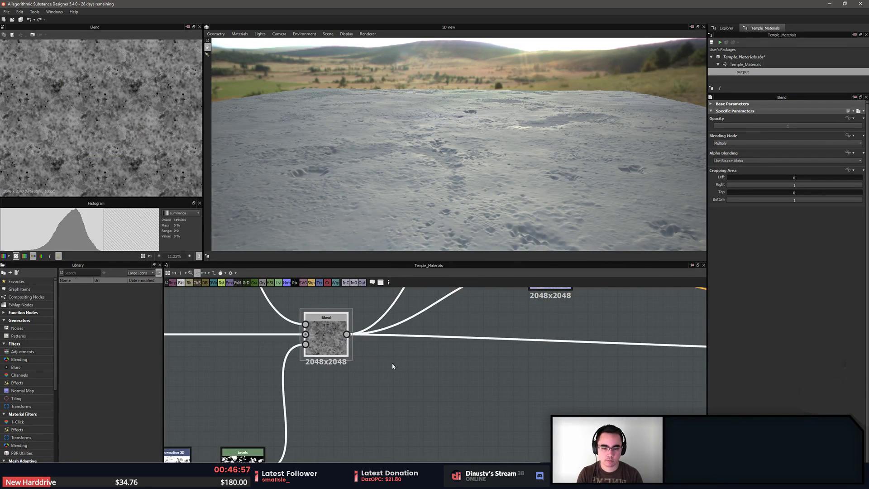
pyautogui.moveTo(391, 364); pyautogui.dragTo(430, 384, button='middle')
pyautogui.press('space')
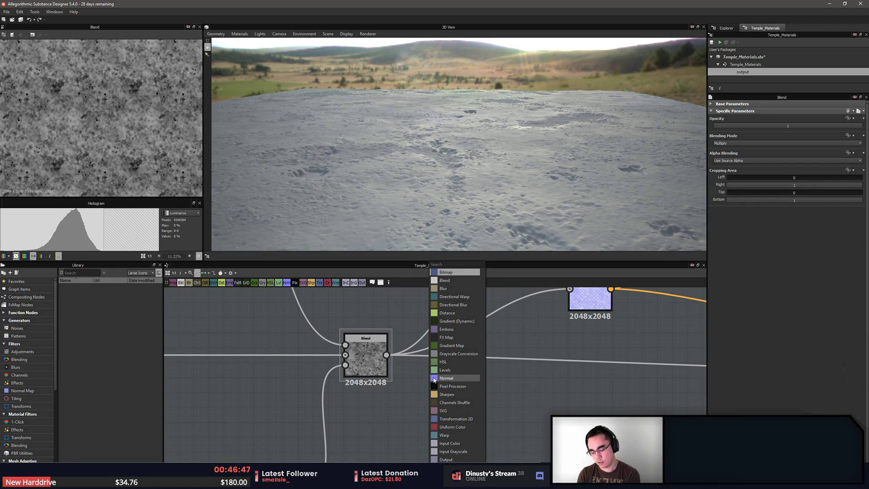
pyautogui.write('his')
pyautogui.press('Return')
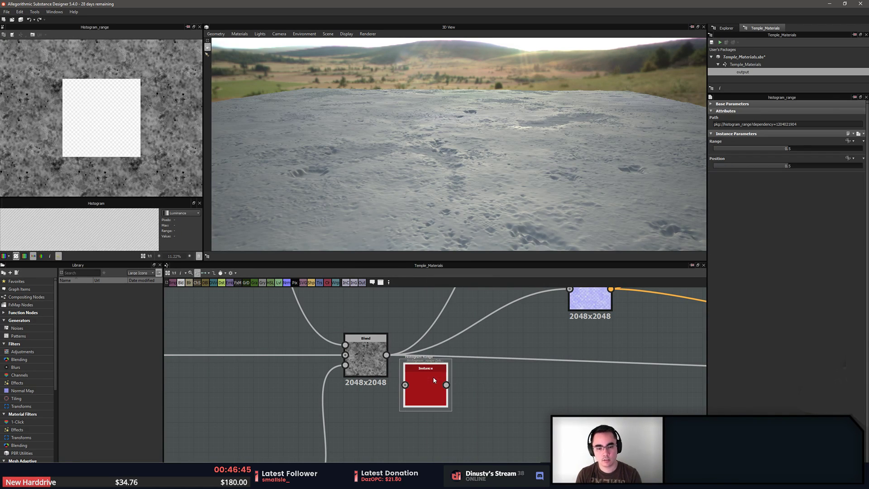
pyautogui.moveTo(386, 355); pyautogui.dragTo(406, 385)
# Route the Histogram Range output to the Normal node and to the Base Material's height input
pyautogui.moveTo(455, 401); pyautogui.dragTo(412, 410, button='middle')
pyautogui.scroll(-1, 412, 410)
pyautogui.moveTo(448, 384); pyautogui.dragTo(426, 407, button='middle')
pyautogui.moveTo(384, 421); pyautogui.dragTo(486, 340)
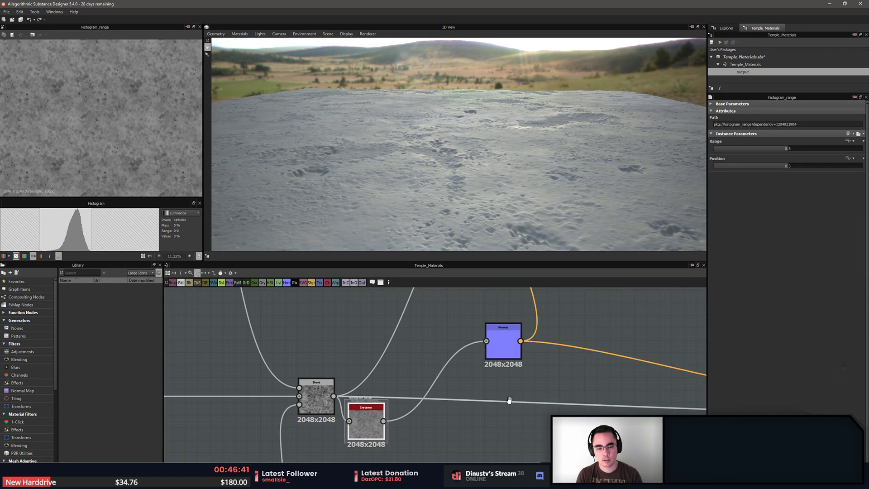
pyautogui.scroll(-1, 509, 402)
pyautogui.moveTo(584, 430); pyautogui.dragTo(418, 392, button='middle')
pyautogui.moveTo(237, 377); pyautogui.dragTo(614, 370)
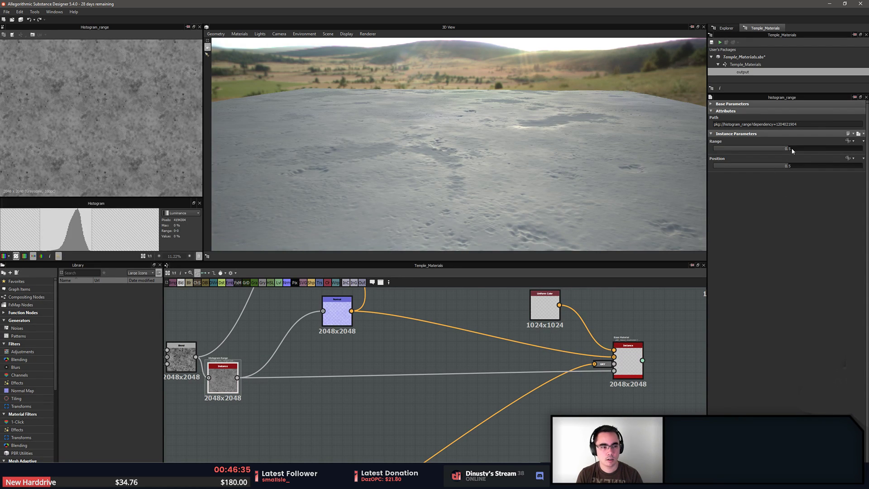
# Try a Range of 1 and a higher Position on the Histogram Range node, and delete the node
pyautogui.moveTo(791, 148); pyautogui.dragTo(861, 148)
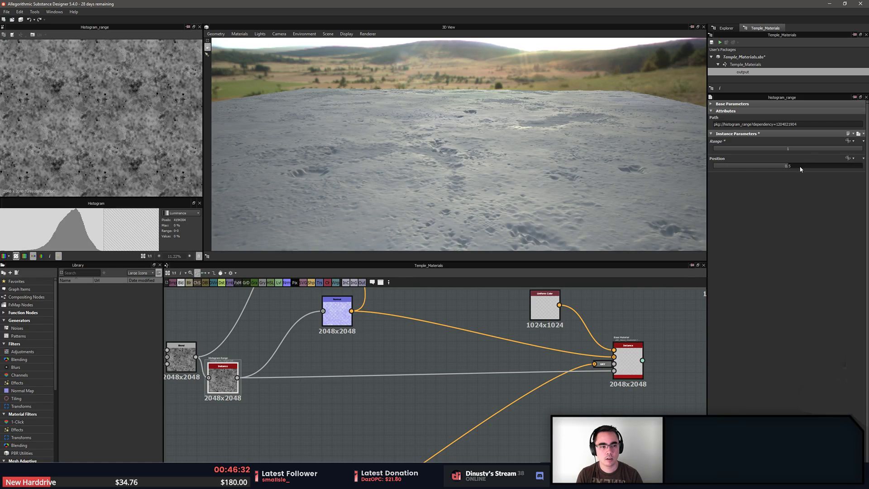
pyautogui.moveTo(800, 169); pyautogui.dragTo(825, 166)
pyautogui.hotkey('ctrl', 'z')
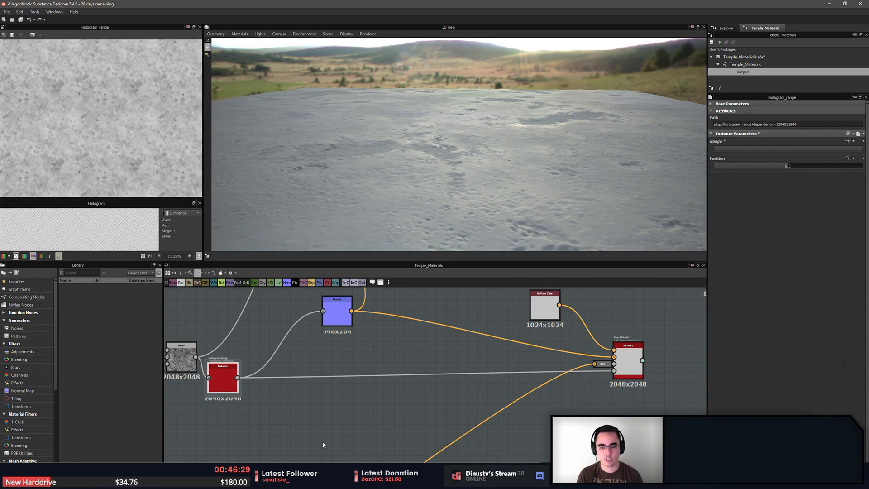
pyautogui.press('Delete')
# Insert a Levels node directly after the final height Blend, ahead of all its outgoing connections
pyautogui.moveTo(180, 381); pyautogui.dragTo(311, 385, button='middle')
pyautogui.press('space')
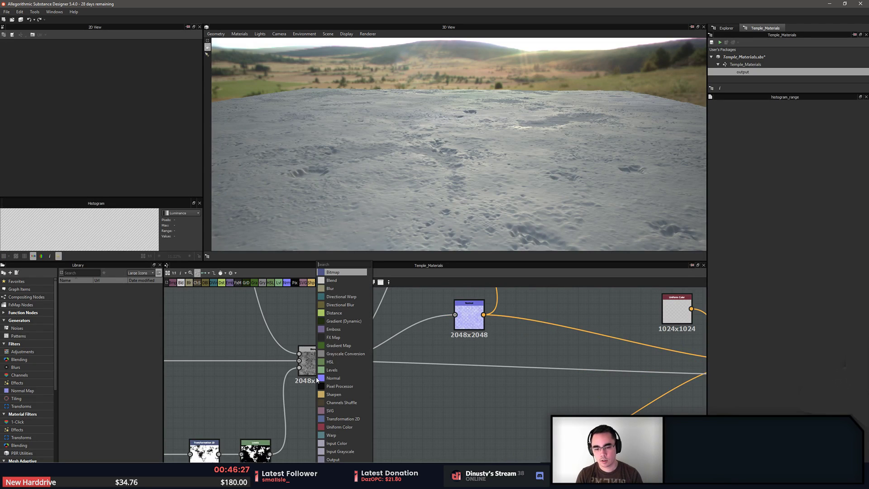
pyautogui.click(312, 366)
pyautogui.press('space')
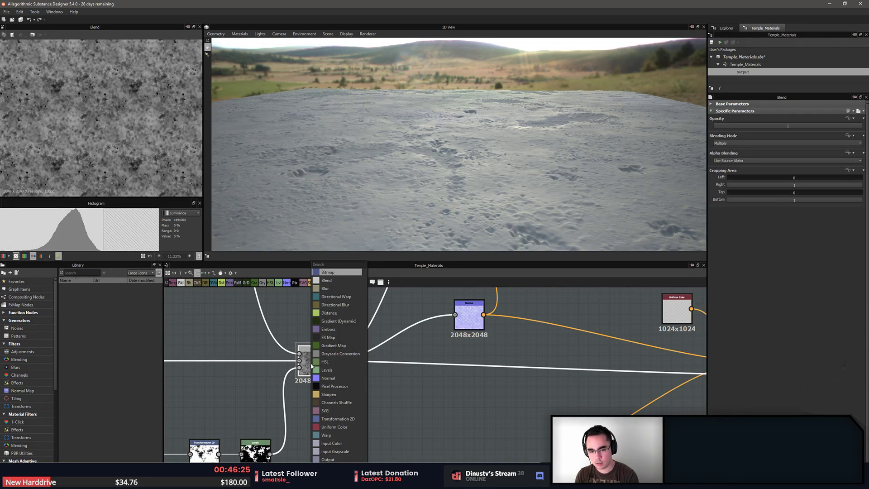
pyautogui.click(326, 370)
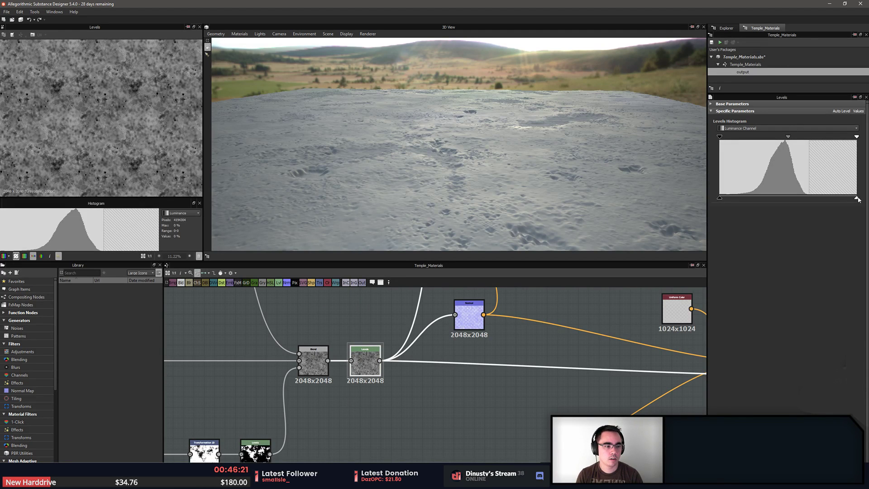
# Lower the Levels node's output white level to just under half and its input white point to about three quarters of the histogram
pyautogui.moveTo(856, 199); pyautogui.dragTo(781, 199)
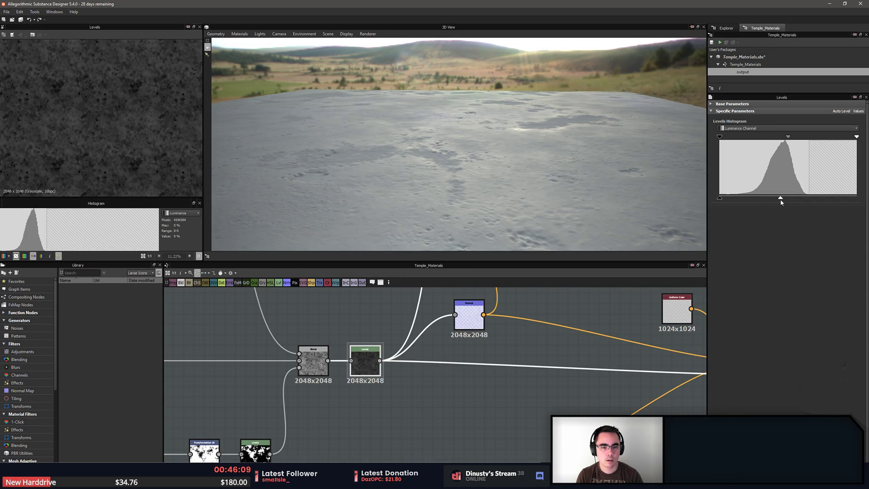
pyautogui.moveTo(780, 199); pyautogui.dragTo(786, 199)
pyautogui.moveTo(626, 181); pyautogui.dragTo(647, 175)
pyautogui.moveTo(719, 198)
pyautogui.mouseDown()
pyautogui.moveTo(731, 199)
pyautogui.moveTo(707, 202)
pyautogui.mouseUp()
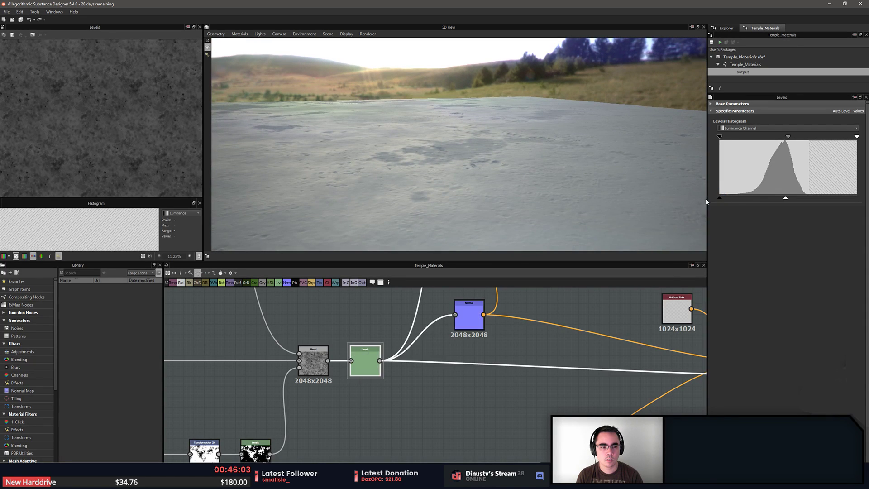
pyautogui.moveTo(856, 136); pyautogui.dragTo(824, 152)
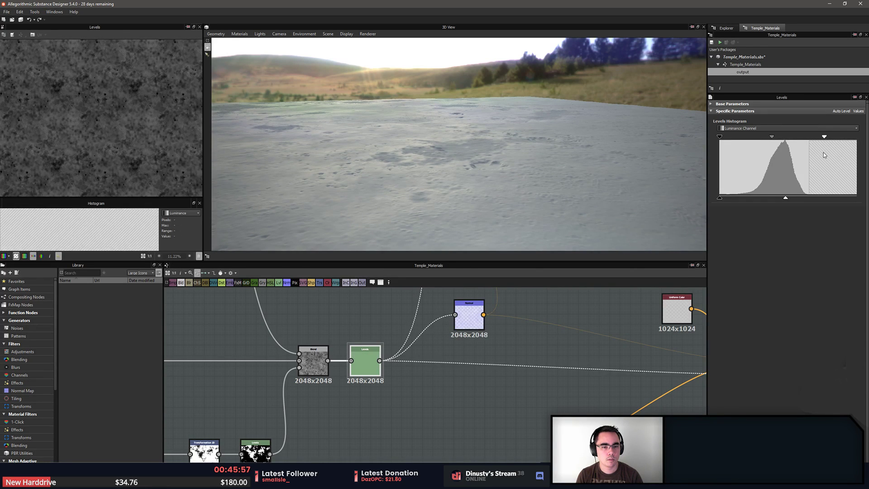
# Examine the surface relief in the 3D view at grazing angles and the graph nodes around the new Levels node
pyautogui.moveTo(579, 172); pyautogui.dragTo(504, 98)
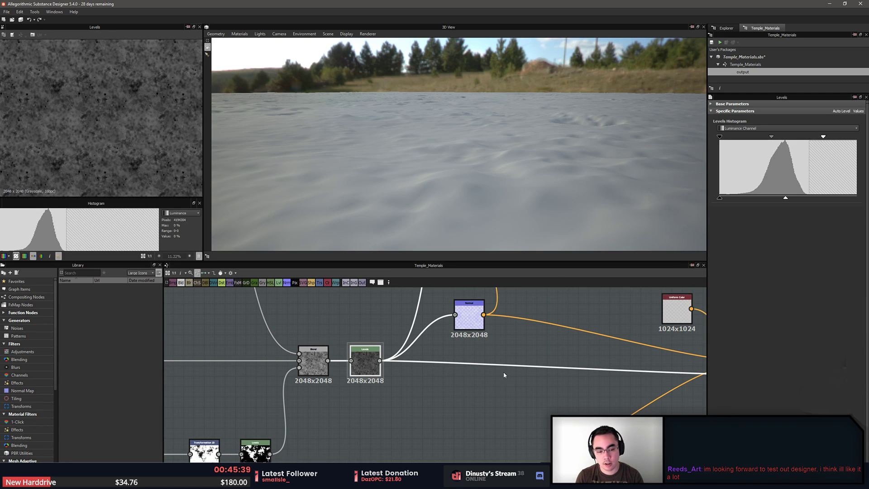
pyautogui.scroll(-6, 503, 371)
pyautogui.moveTo(504, 343); pyautogui.dragTo(526, 329, button='middle')
pyautogui.scroll(4, 439, 362)
pyautogui.moveTo(315, 411); pyautogui.dragTo(418, 433, button='middle')
pyautogui.scroll(1, 416, 430)
pyautogui.scroll(-4, 428, 135)
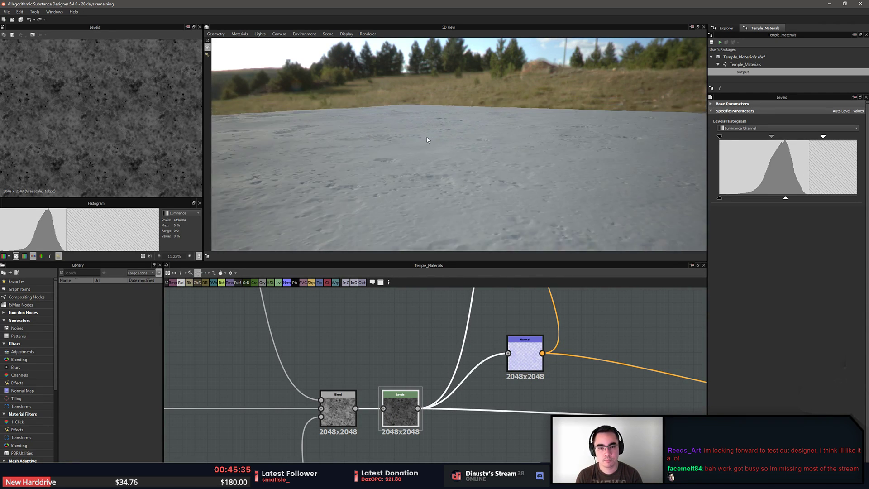
pyautogui.moveTo(427, 137); pyautogui.dragTo(441, 153)
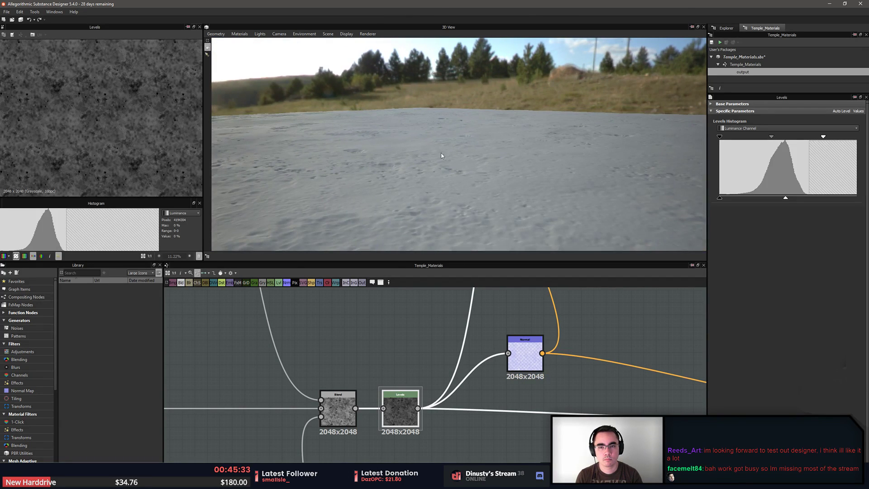
# Open the 3D view's default material settings and set the height scale to 5
pyautogui.moveTo(245, 36)
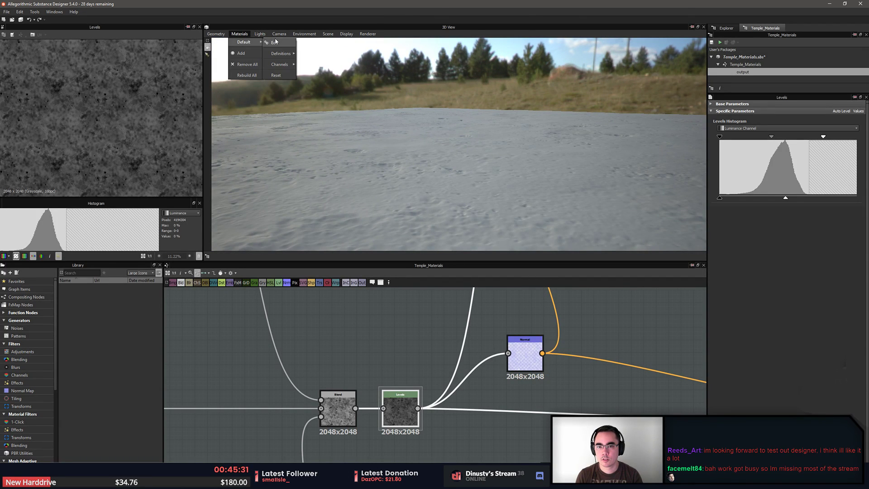
pyautogui.click(275, 43)
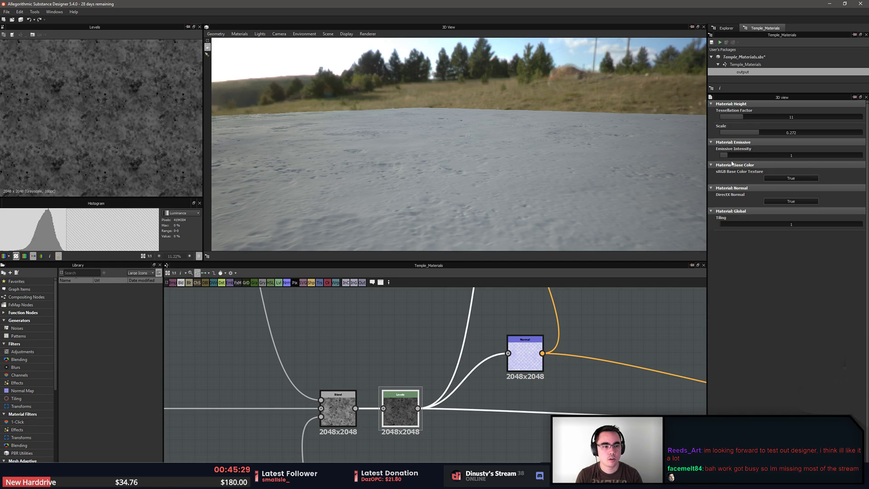
pyautogui.moveTo(760, 133); pyautogui.dragTo(790, 131)
pyautogui.write('5')
pyautogui.press('Return')
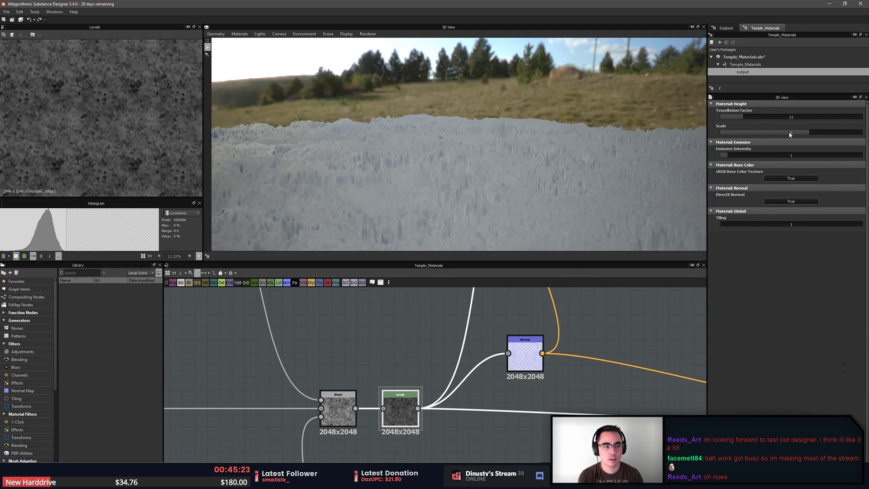
# Reduce the material's height scale to 1 and inspect the displaced plane from the side and from above
pyautogui.moveTo(491, 164); pyautogui.dragTo(479, 161)
pyautogui.scroll(-4, 492, 159)
pyautogui.moveTo(807, 134); pyautogui.dragTo(748, 137)
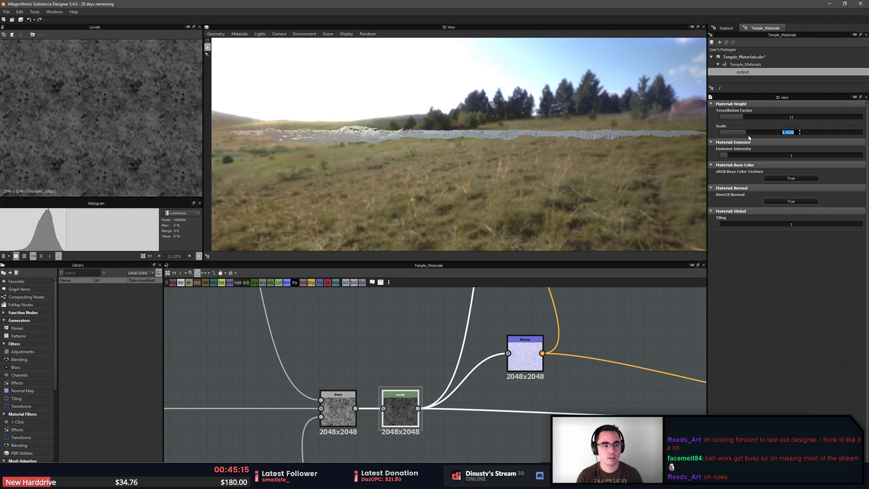
pyautogui.write('1')
pyautogui.press('Return')
pyautogui.moveTo(511, 68); pyautogui.dragTo(497, 133)
pyautogui.scroll(3, 440, 159)
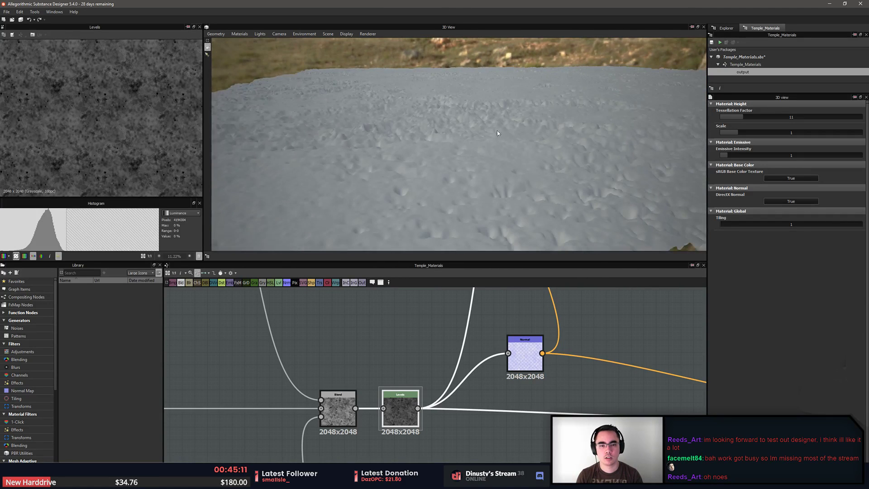
# Lower the material's height scale to 0.153 and check the whole plane from above
pyautogui.moveTo(735, 132); pyautogui.dragTo(720, 132)
pyautogui.moveTo(642, 130); pyautogui.dragTo(571, 170)
pyautogui.moveTo(572, 168); pyautogui.dragTo(570, 168, button='middle')
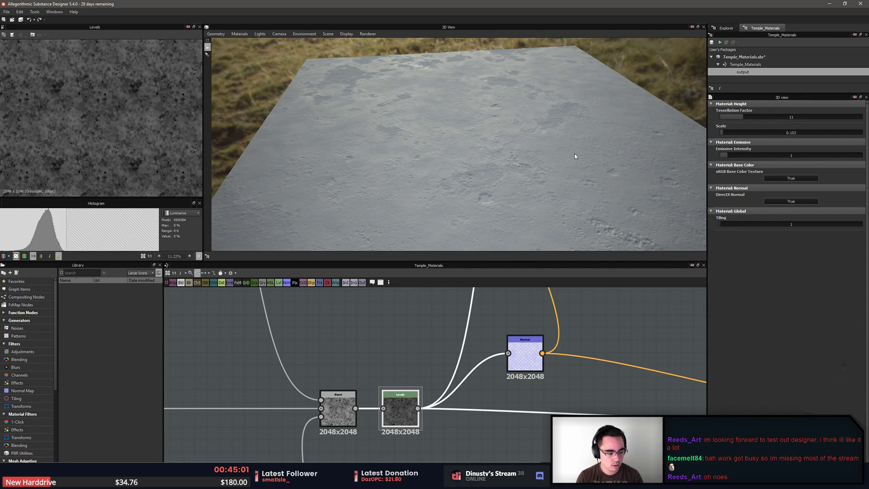
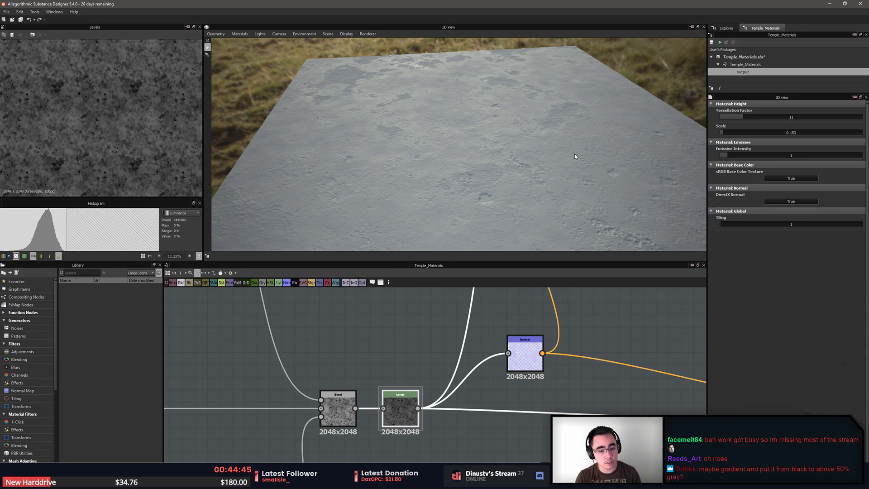
# Raise the Levels node's input black point to about 40% of the histogram and check the surface up close and at an angle
pyautogui.moveTo(427, 360); pyautogui.dragTo(429, 347, button='middle')
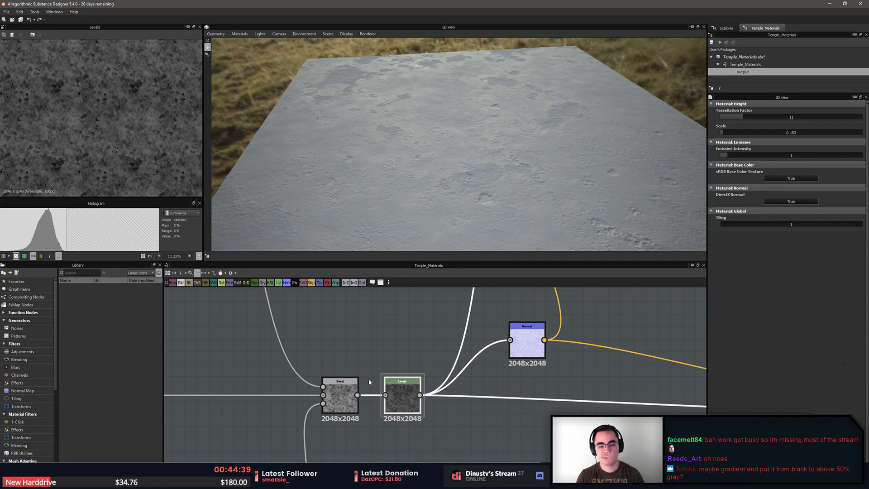
pyautogui.scroll(2, 388, 373)
pyautogui.scroll(2, 388, 373)
pyautogui.moveTo(330, 241); pyautogui.dragTo(417, 206)
pyautogui.click(425, 402)
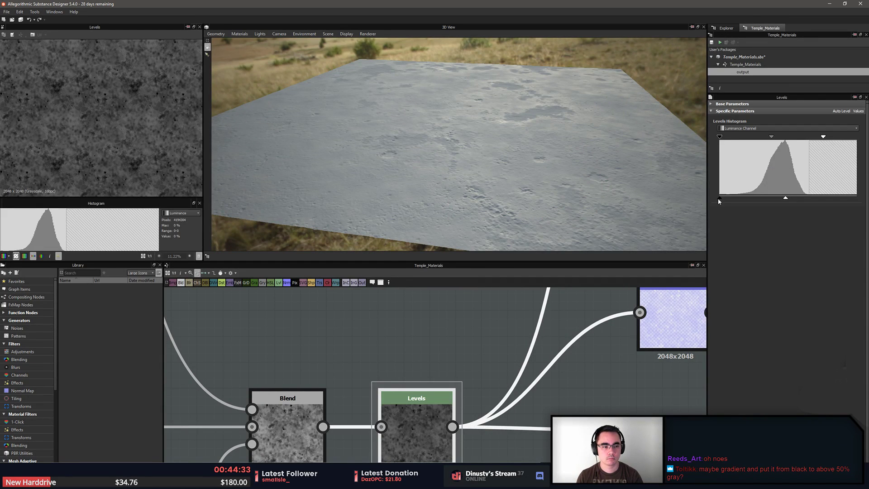
pyautogui.moveTo(719, 136); pyautogui.dragTo(770, 144)
pyautogui.scroll(6, 507, 135)
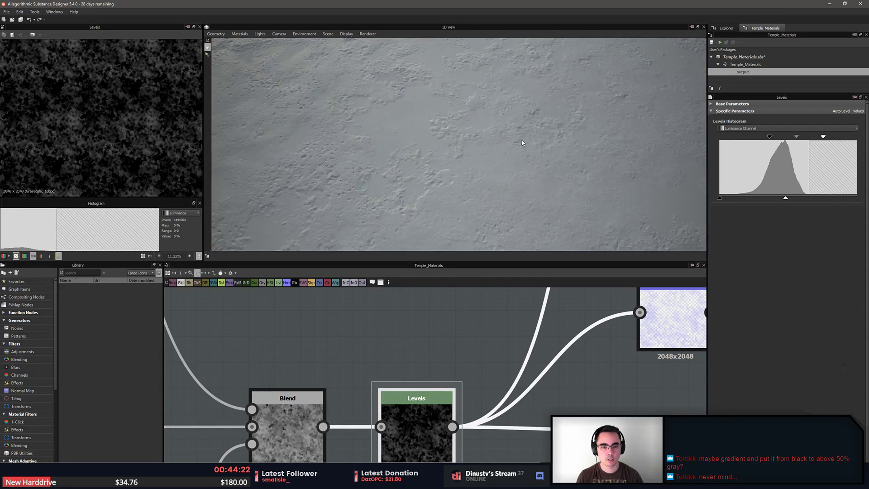
pyautogui.moveTo(770, 138)
pyautogui.mouseDown()
pyautogui.moveTo(737, 141)
pyautogui.moveTo(775, 139)
pyautogui.mouseUp()
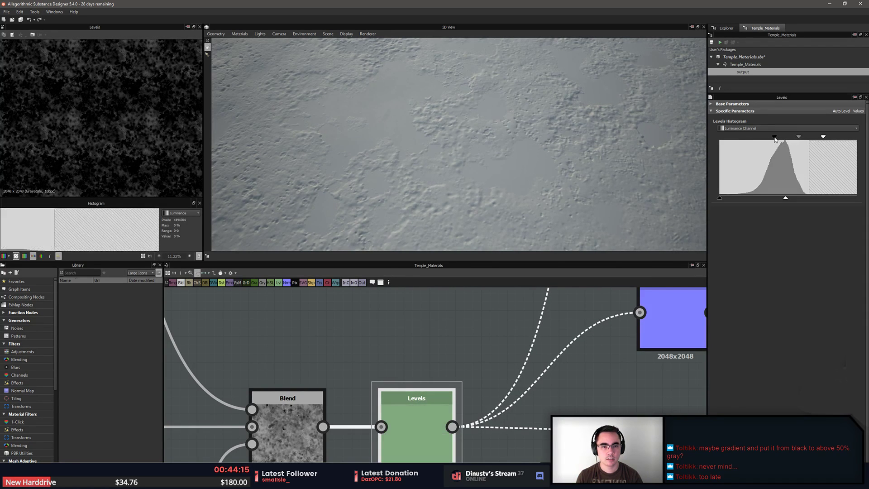
pyautogui.moveTo(568, 180); pyautogui.dragTo(528, 178)
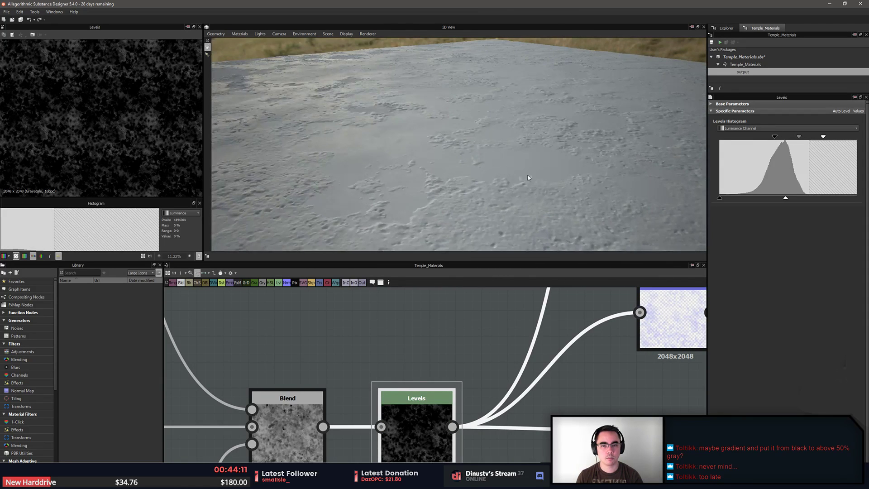
# Open the 3D view's default material settings, set the height scale to 0.451 and check the plane at a low angle
pyautogui.click(248, 37)
pyautogui.moveTo(253, 42)
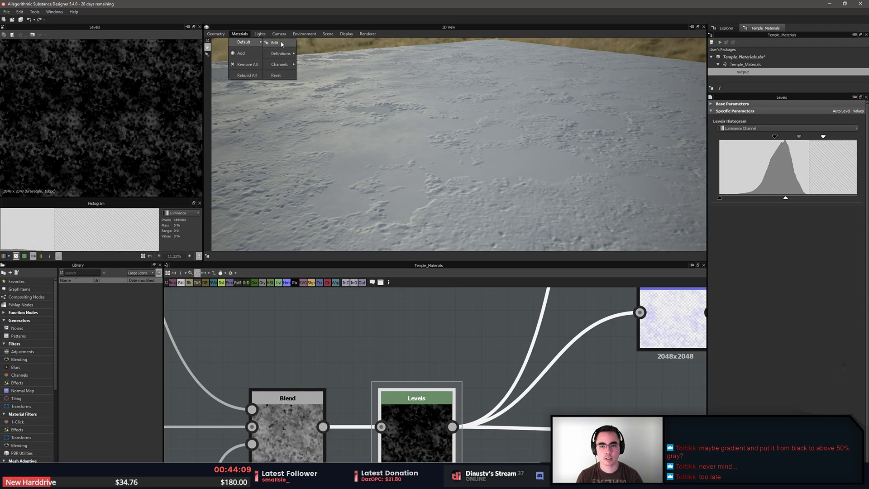
pyautogui.click(282, 43)
pyautogui.moveTo(742, 134); pyautogui.dragTo(784, 134)
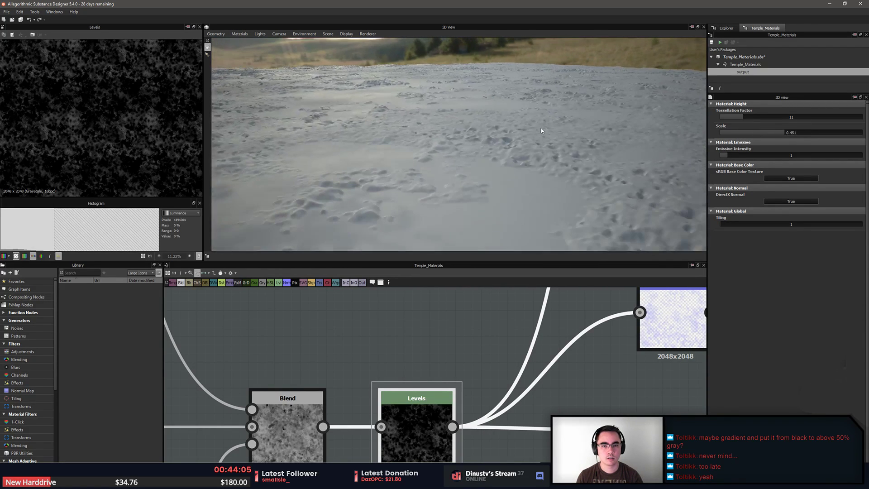
pyautogui.moveTo(435, 115); pyautogui.dragTo(335, 82)
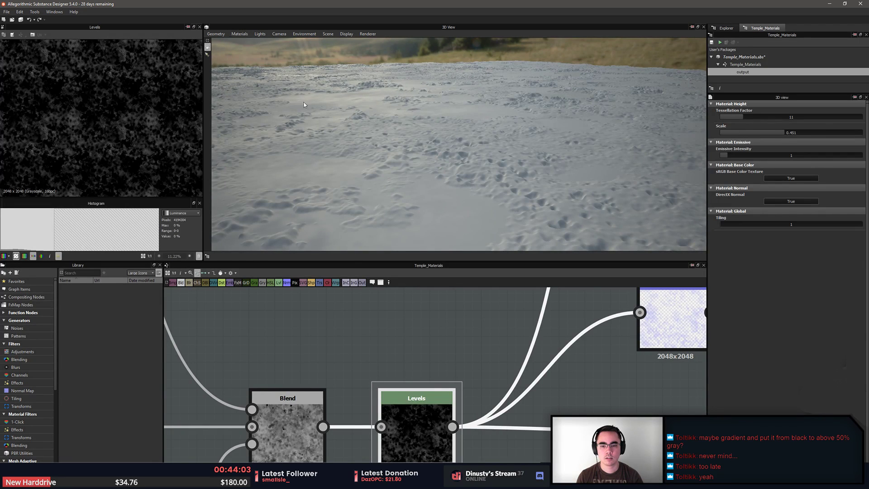
# Reset the Levels node's input black point to zero, shift its midtone point slightly darker and check the surface up close
pyautogui.click(405, 403)
pyautogui.moveTo(773, 138)
pyautogui.mouseDown()
pyautogui.moveTo(794, 140)
pyautogui.moveTo(719, 137)
pyautogui.mouseUp()
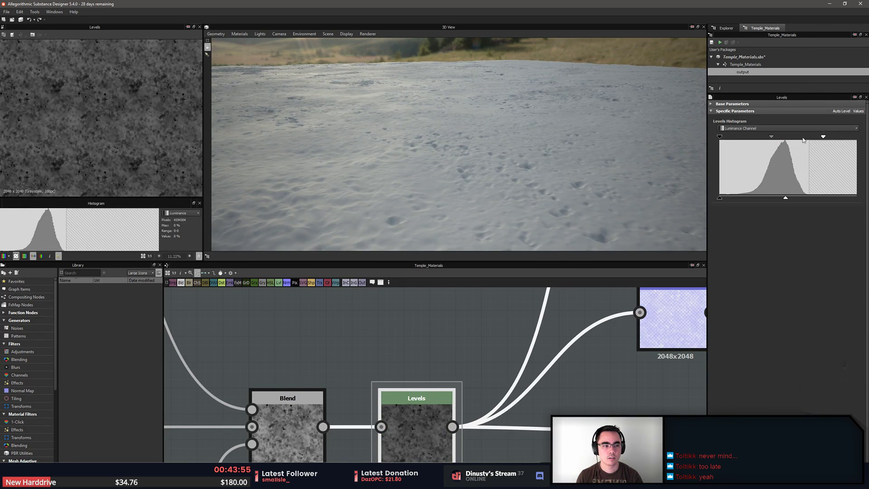
pyautogui.moveTo(823, 138); pyautogui.dragTo(805, 140)
pyautogui.hotkey('ctrl', 'z')
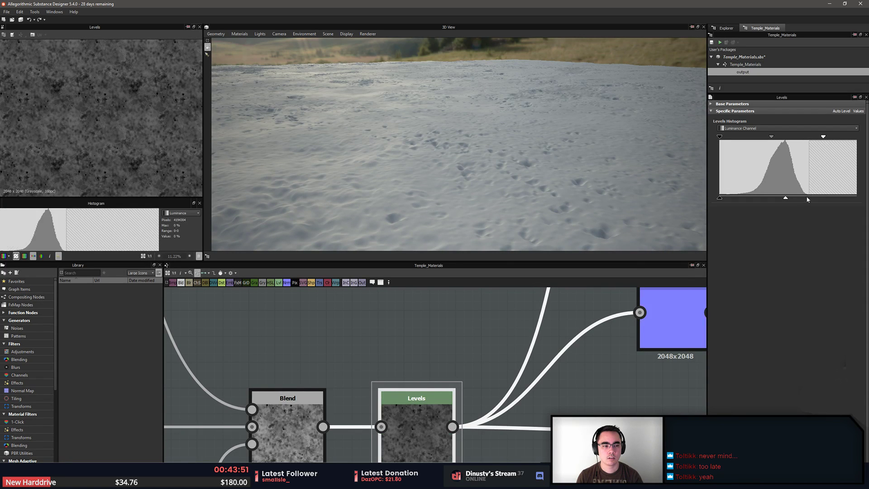
pyautogui.moveTo(772, 138); pyautogui.dragTo(765, 139)
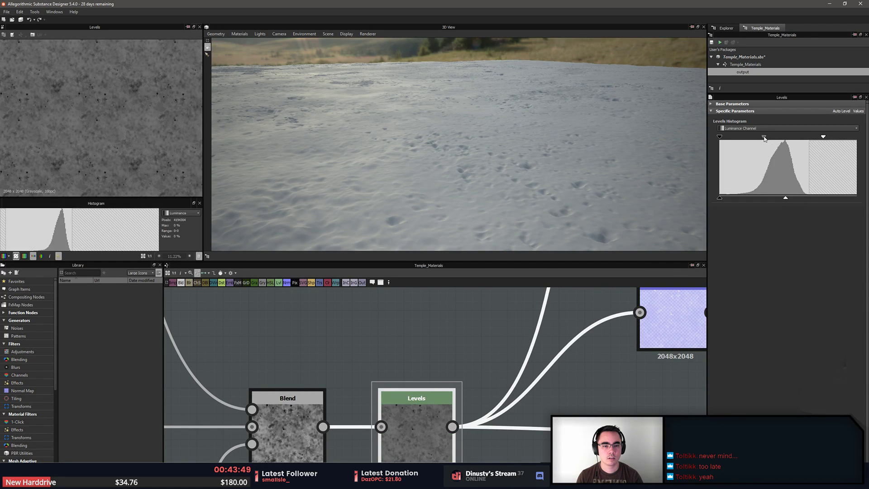
pyautogui.moveTo(587, 138)
pyautogui.mouseDown()
pyautogui.moveTo(557, 136)
pyautogui.moveTo(618, 141)
pyautogui.moveTo(618, 134)
pyautogui.moveTo(632, 159)
pyautogui.moveTo(557, 172)
pyautogui.moveTo(493, 144)
pyautogui.moveTo(479, 162)
pyautogui.moveTo(494, 84)
pyautogui.moveTo(479, 123)
pyautogui.moveTo(484, 106)
pyautogui.moveTo(579, 128)
pyautogui.mouseUp()
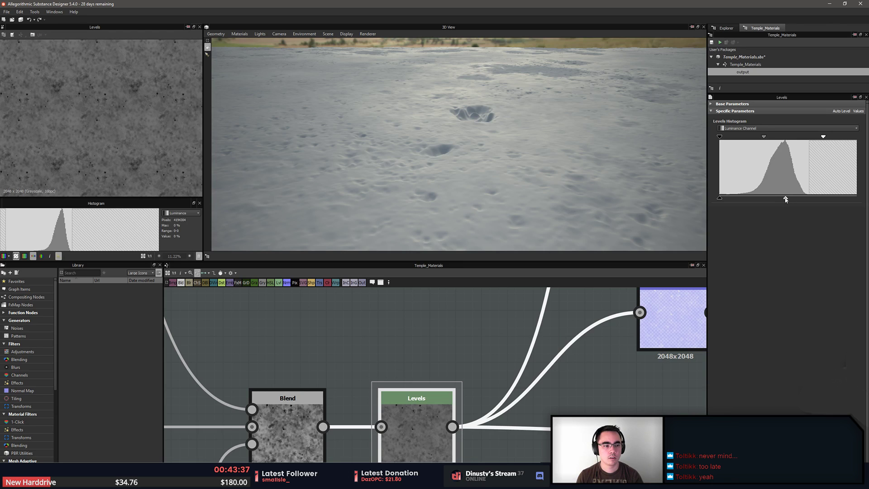
# Raise the Levels node's output black level to about 10% and check the surface and its height map near and far
pyautogui.moveTo(785, 199)
pyautogui.mouseDown()
pyautogui.moveTo(793, 197)
pyautogui.moveTo(785, 197)
pyautogui.mouseUp()
pyautogui.moveTo(719, 197); pyautogui.dragTo(732, 197)
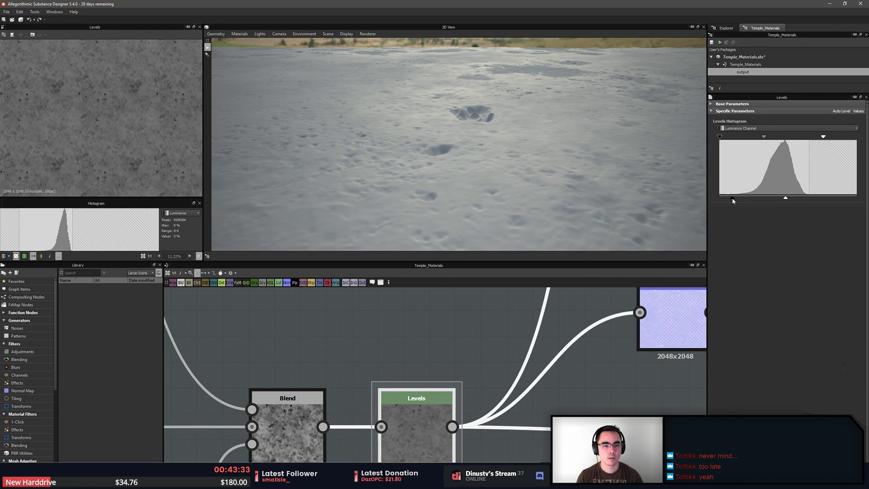
pyautogui.moveTo(564, 146); pyautogui.dragTo(536, 159)
pyautogui.scroll(-4, 110, 103)
pyautogui.scroll(5, 113, 110)
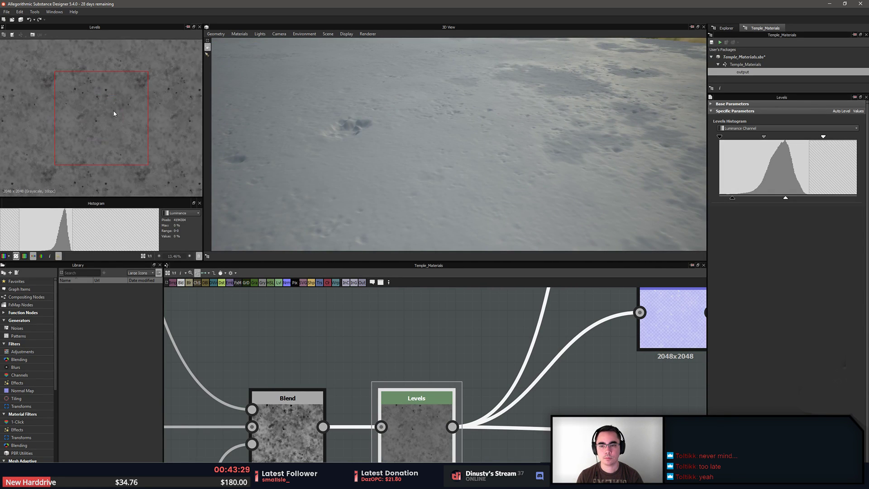
pyautogui.scroll(-2, 113, 113)
pyautogui.moveTo(491, 132); pyautogui.dragTo(480, 152)
pyautogui.scroll(-2, 124, 127)
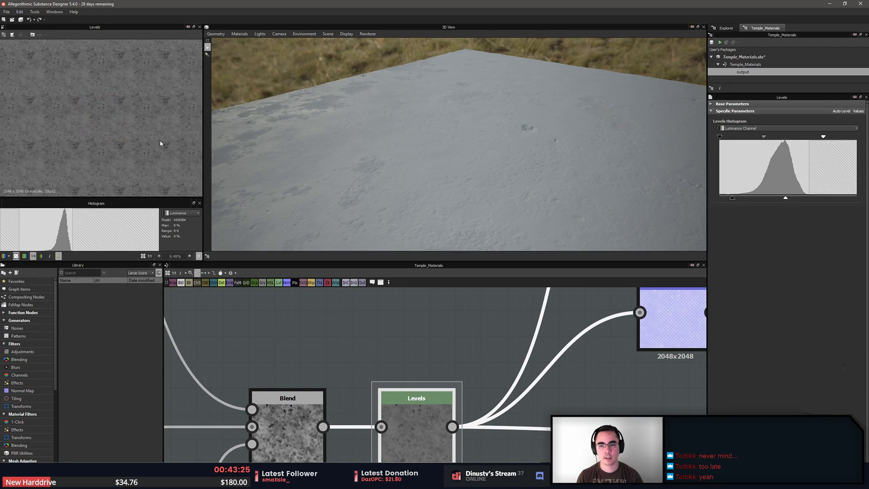
# Compare the Levels output in the 2D view as a single tile and as a repeating pattern
pyautogui.press('space')
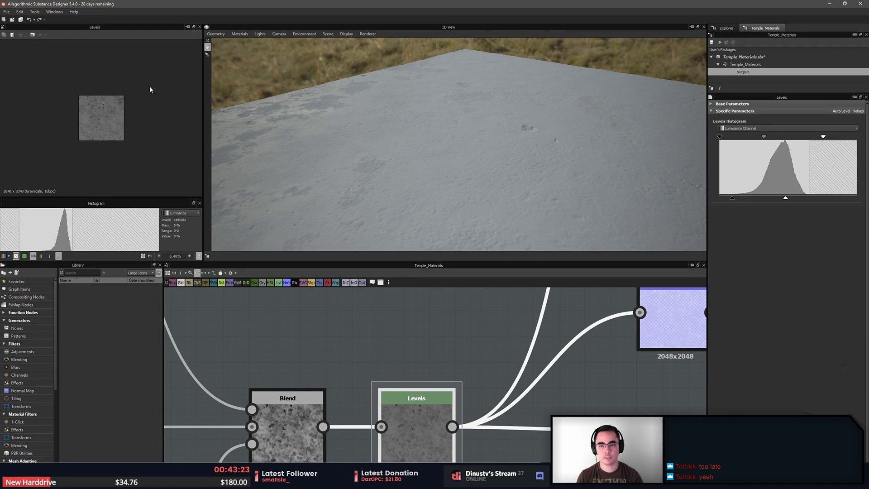
pyautogui.press('space')
pyautogui.press('space')
pyautogui.press('space')
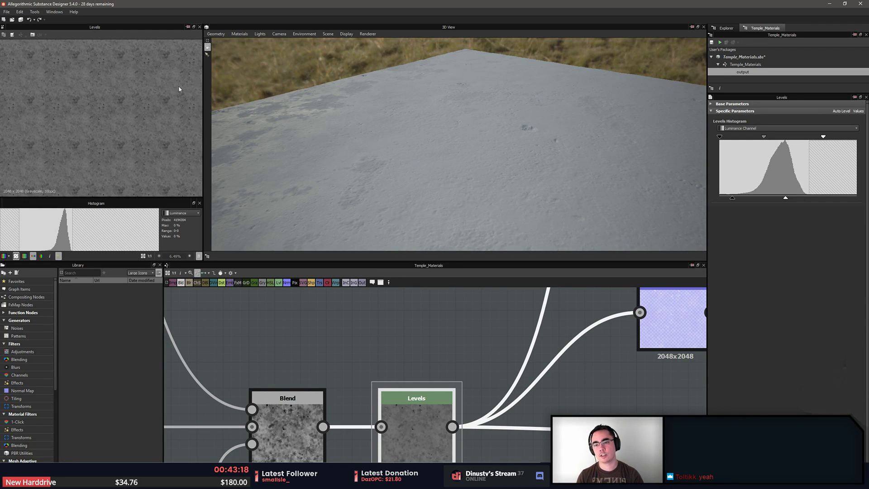
pyautogui.scroll(2, 151, 110)
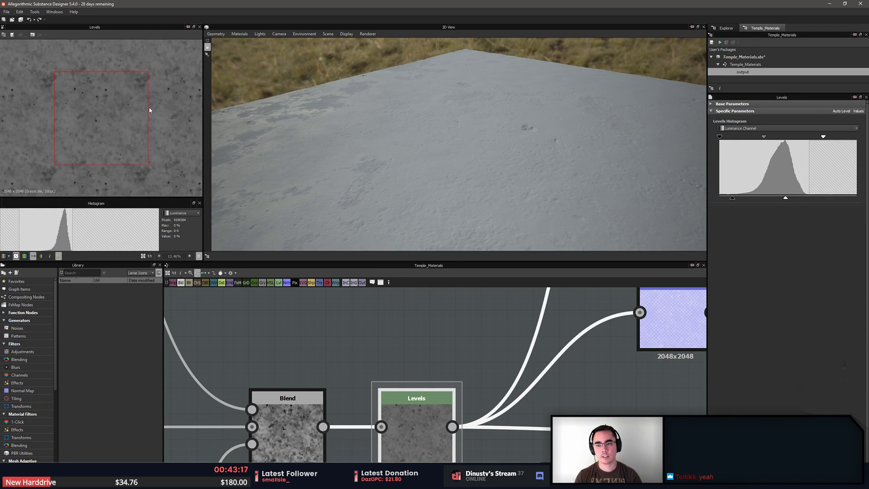
pyautogui.scroll(4, 120, 100)
pyautogui.scroll(-2, 120, 96)
pyautogui.press('space')
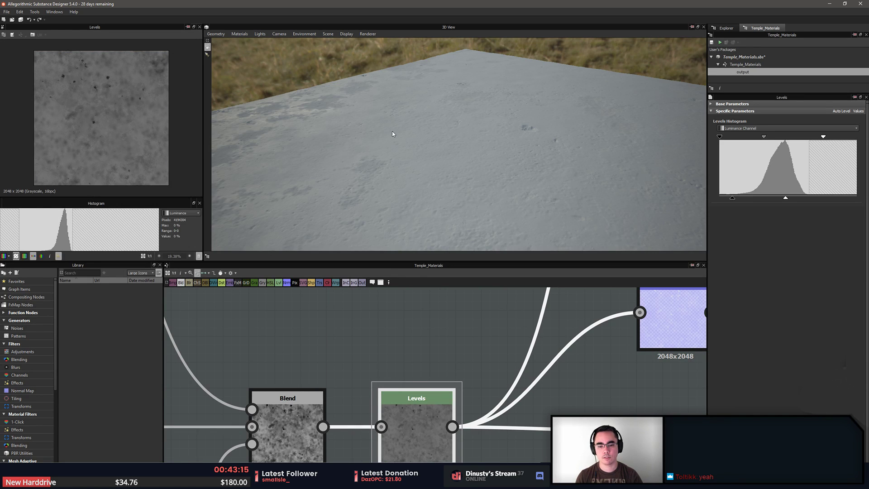
# Trace the hole mask's node chain, previewing its Histogram Range, Invert Grayscale, Levels and Transformation 2D nodes
pyautogui.scroll(-6, 495, 343)
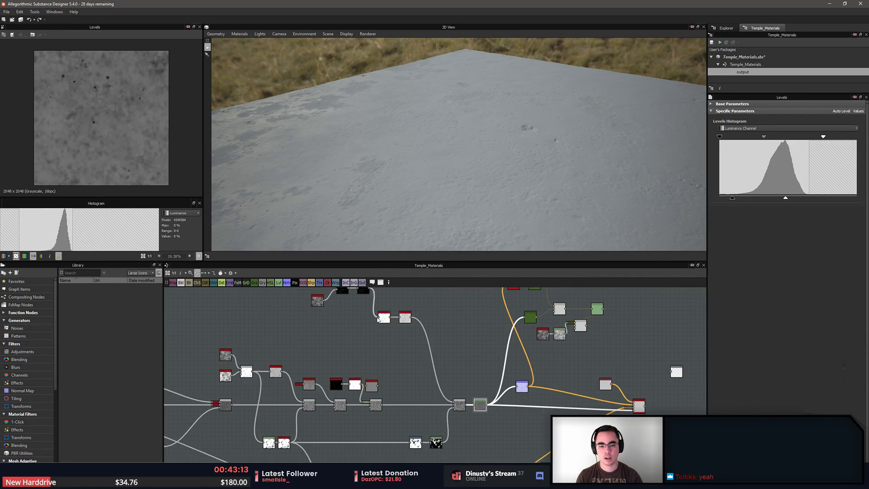
pyautogui.scroll(6, 379, 318)
pyautogui.doubleClick(509, 403)
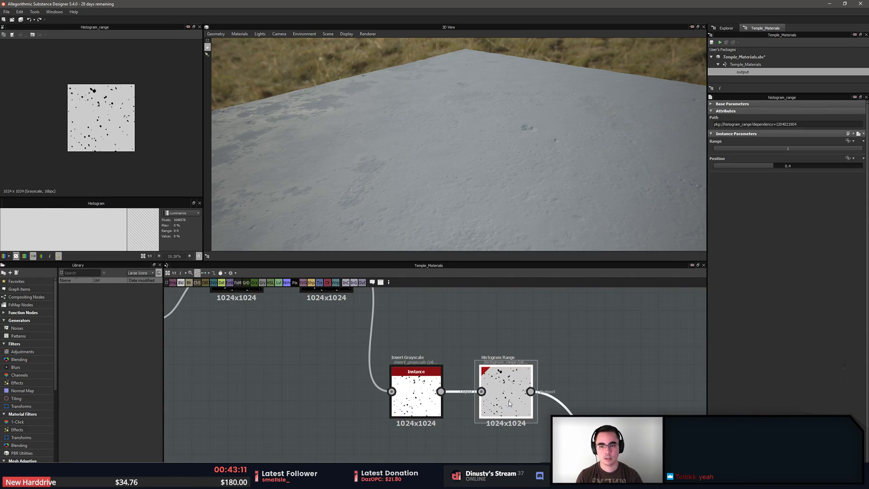
pyautogui.doubleClick(417, 394)
pyautogui.click(502, 394)
pyautogui.moveTo(371, 337); pyautogui.dragTo(513, 412, button='middle')
pyautogui.scroll(-1, 513, 413)
pyautogui.moveTo(379, 372); pyautogui.dragTo(454, 387, button='middle')
pyautogui.doubleClick(330, 344)
pyautogui.doubleClick(391, 351)
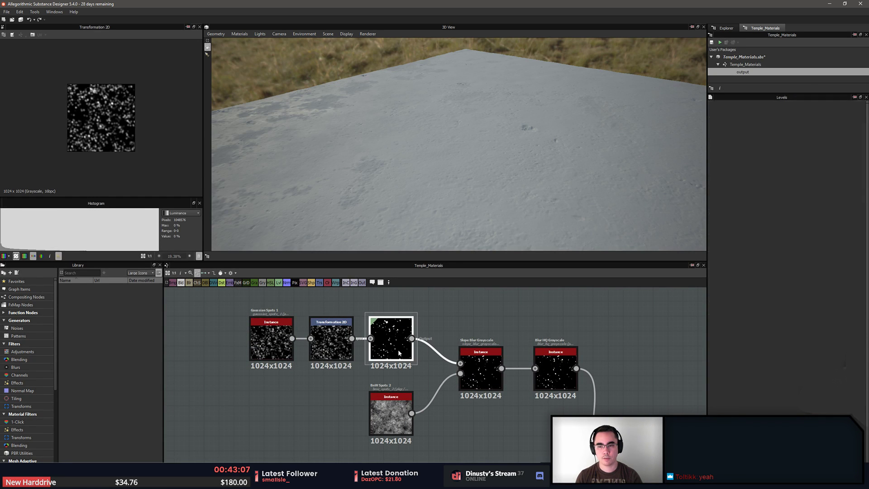
pyautogui.doubleClick(329, 346)
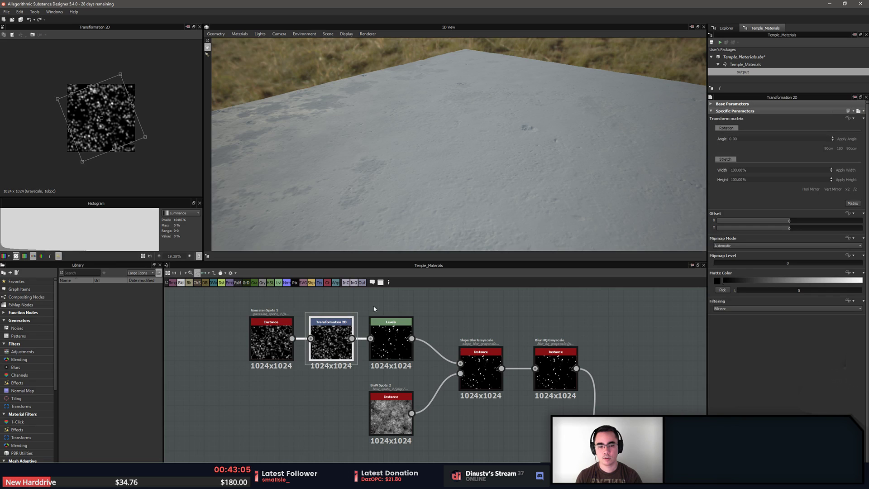
# Preview the hole mask's Histogram Range output as a repeating pattern in the 2D view
pyautogui.moveTo(567, 368); pyautogui.dragTo(446, 324, button='middle')
pyautogui.scroll(-2, 446, 324)
pyautogui.doubleClick(541, 395)
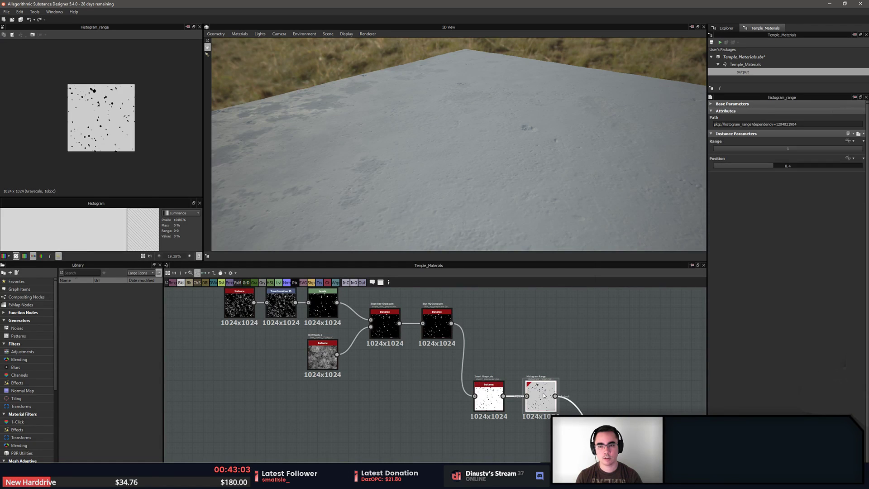
pyautogui.press('space')
pyautogui.press('space')
pyautogui.click(476, 340)
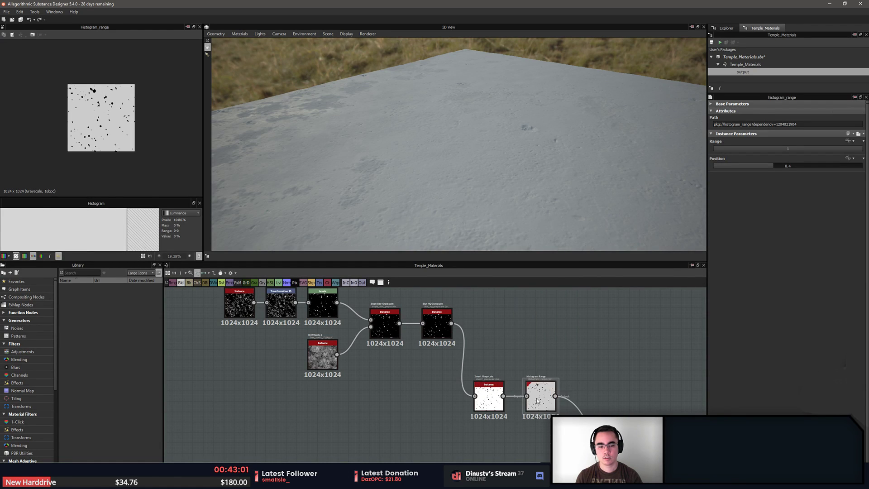
pyautogui.moveTo(318, 330); pyautogui.dragTo(358, 362, button='middle')
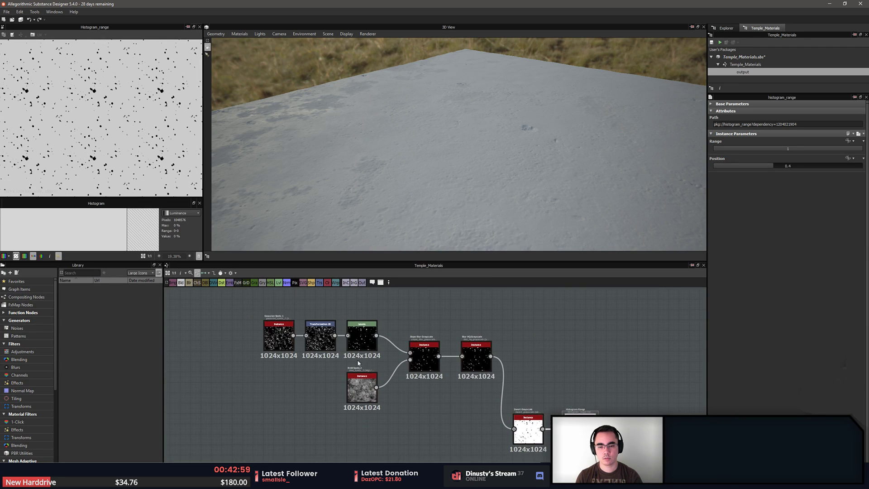
# Offset the hole mask's Transformation 2D to X 0.4628 and Y 0.1722, and check the hole placement on the plane
pyautogui.click(361, 345)
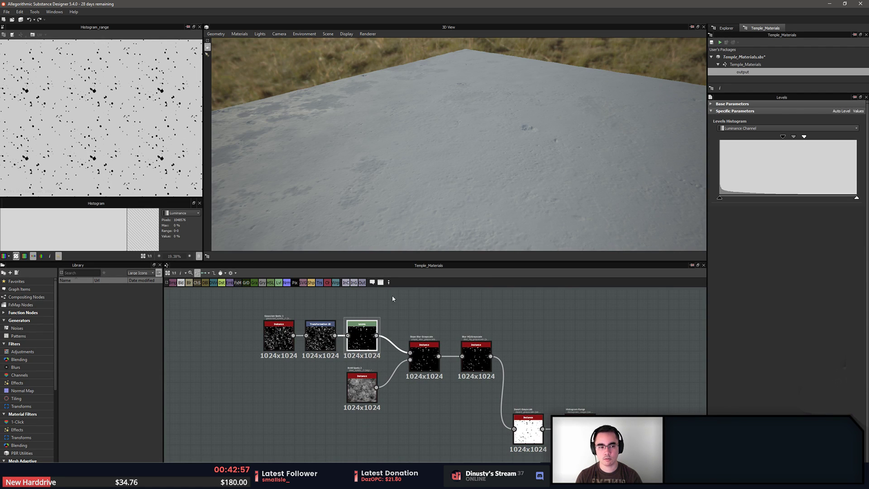
pyautogui.click(330, 342)
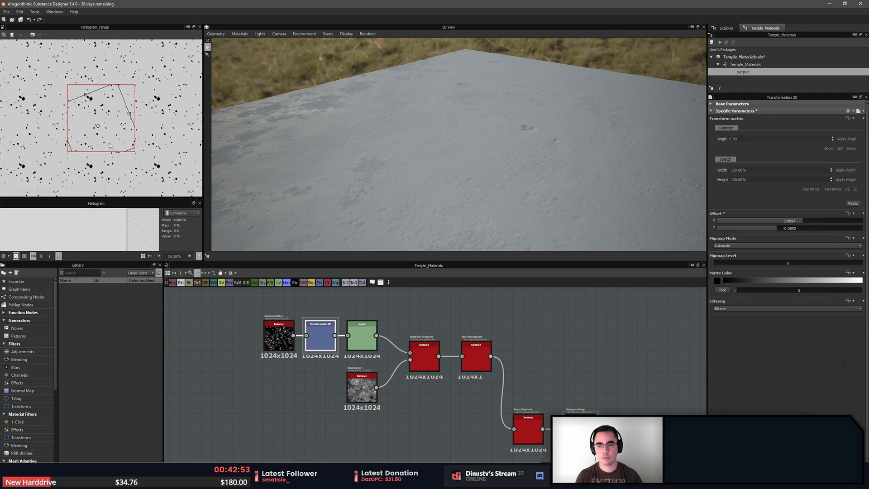
pyautogui.moveTo(106, 146); pyautogui.dragTo(88, 127)
pyautogui.moveTo(89, 126); pyautogui.dragTo(79, 136)
pyautogui.moveTo(324, 212); pyautogui.dragTo(408, 210)
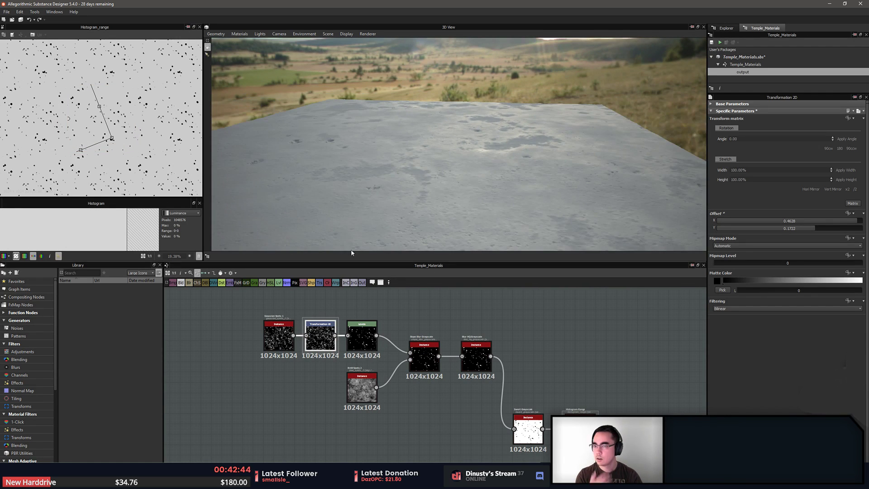
# Preview the Normal node fed by the final Levels node and set its intensity to 5
pyautogui.scroll(-3, 487, 327)
pyautogui.scroll(-4, 104, 122)
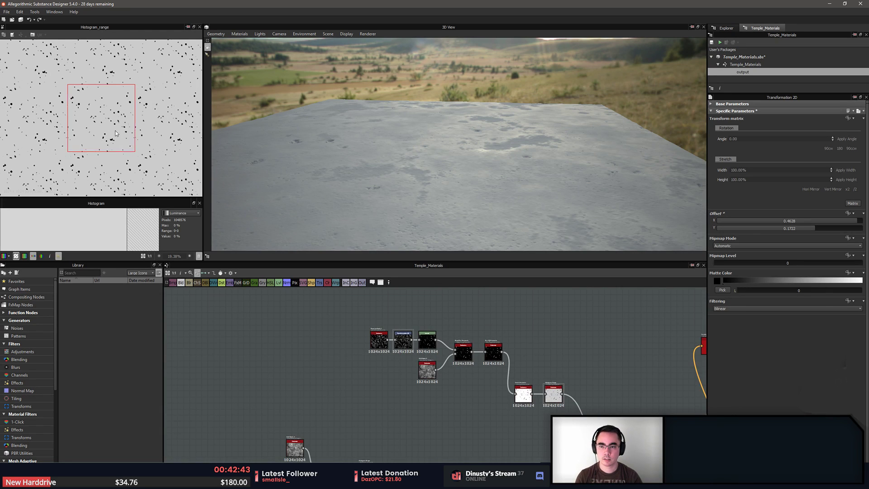
pyautogui.scroll(4, 142, 147)
pyautogui.moveTo(576, 328); pyautogui.dragTo(497, 291, button='middle')
pyautogui.scroll(-1, 497, 290)
pyautogui.scroll(2, 357, 320)
pyautogui.moveTo(517, 359); pyautogui.dragTo(291, 291, button='middle')
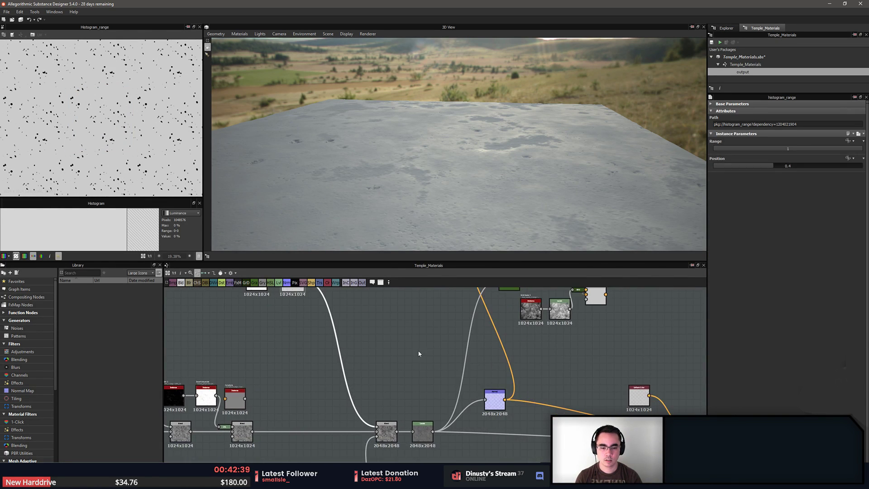
pyautogui.doubleClick(486, 407)
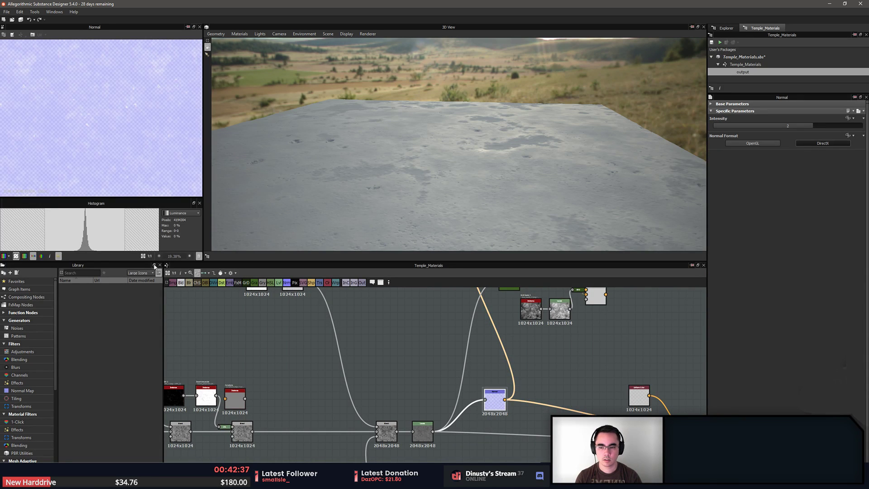
pyautogui.click(806, 127)
pyautogui.write('5')
pyautogui.press('Return')
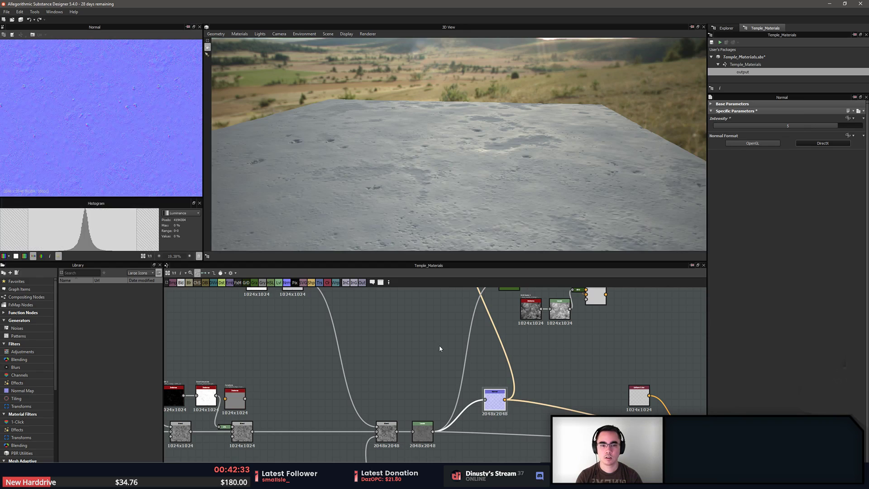
# Examine the holes and fine relief in the normal map and on the plane from low and steep angles
pyautogui.moveTo(434, 181); pyautogui.dragTo(407, 165)
pyautogui.scroll(5, 156, 108)
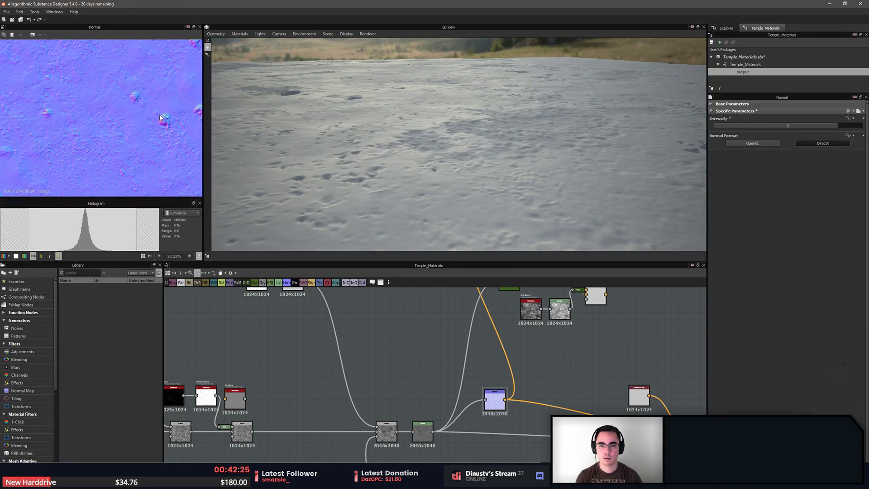
pyautogui.moveTo(159, 118); pyautogui.dragTo(97, 120, button='middle')
pyautogui.scroll(2, 97, 120)
pyautogui.scroll(-4, 107, 106)
pyautogui.moveTo(398, 154); pyautogui.dragTo(429, 153)
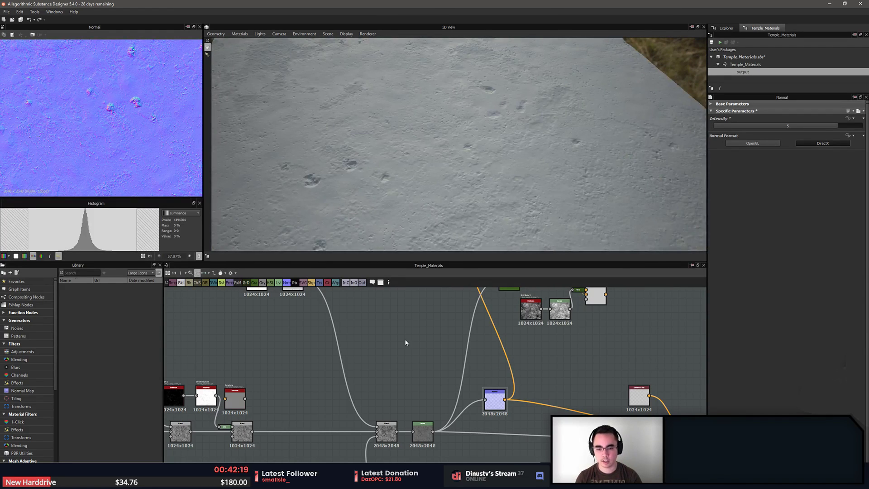
pyautogui.moveTo(405, 343); pyautogui.dragTo(394, 374, button='middle')
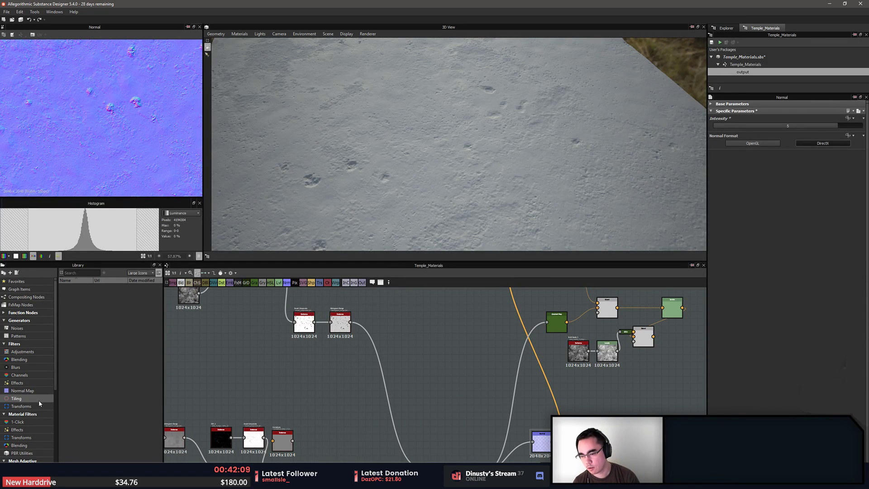
pyautogui.press('space')
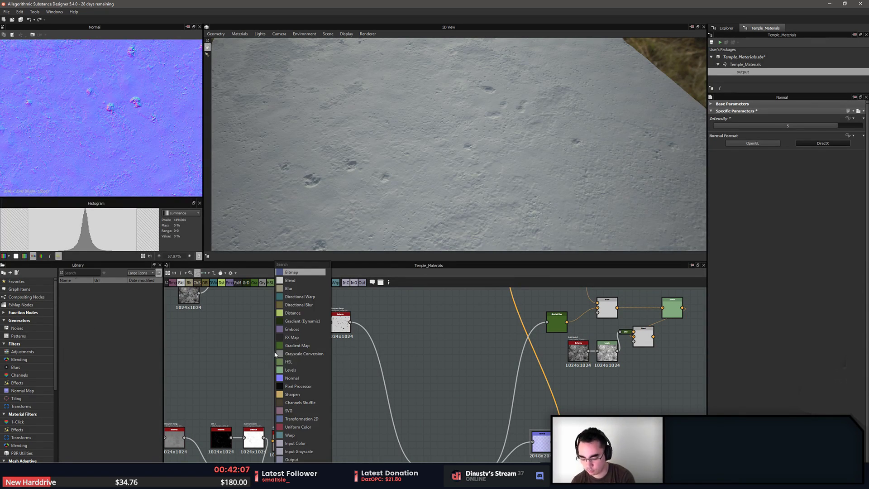
pyautogui.write('noise')
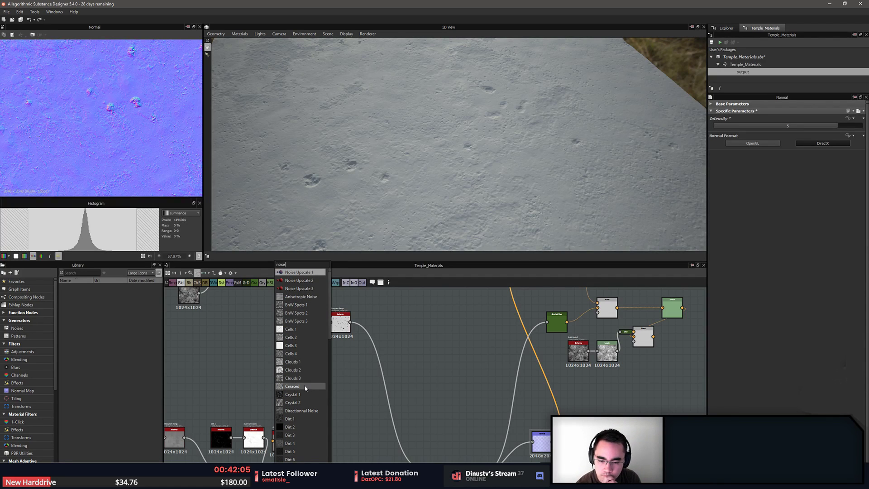
pyautogui.scroll(-4, 306, 388)
pyautogui.click(202, 372)
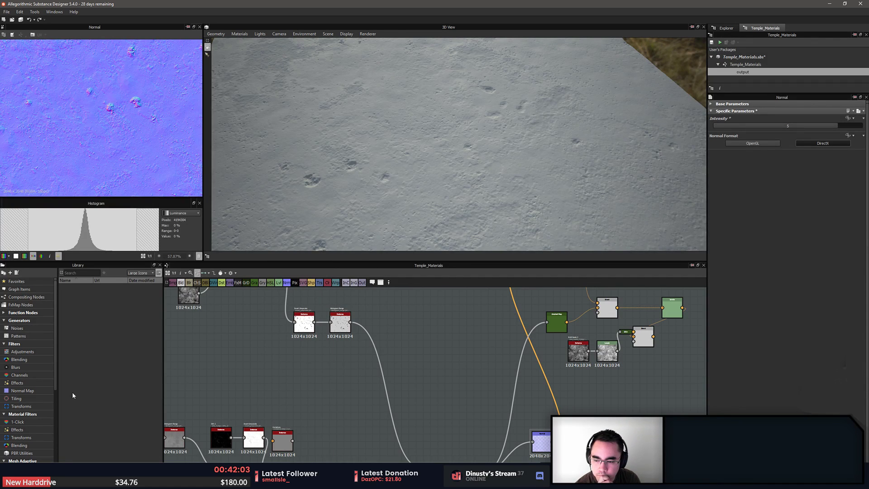
# Browse the library's noise generators, add the grunge map 015 node to the graph, and inspect its pattern in the 2D view
pyautogui.click(26, 324)
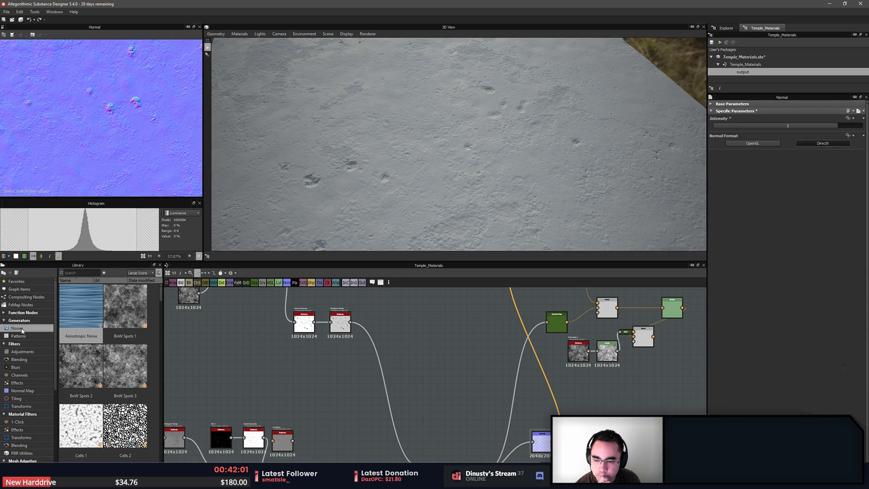
pyautogui.click(21, 320)
pyautogui.scroll(-8, 106, 324)
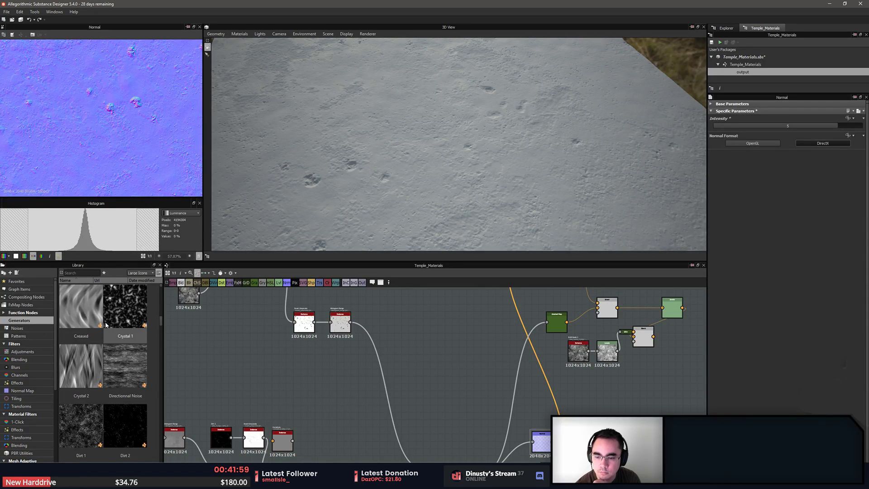
pyautogui.scroll(-3, 105, 324)
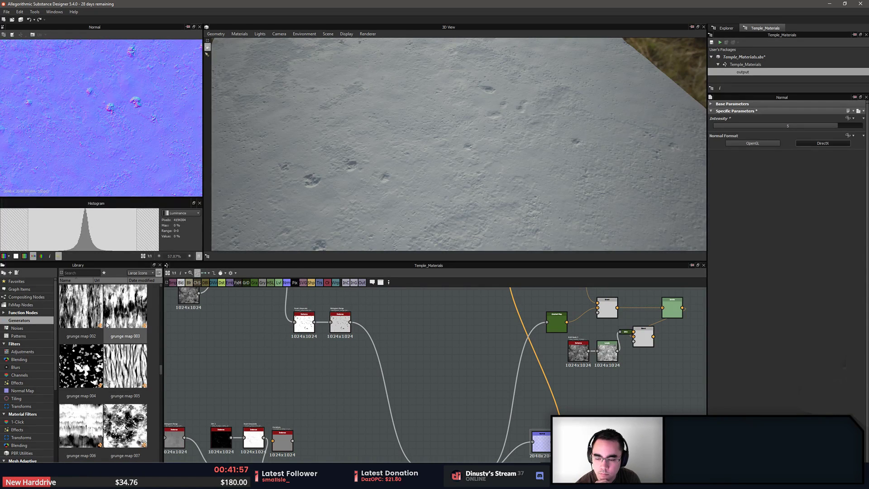
pyautogui.scroll(-3, 107, 324)
pyautogui.scroll(-3, 109, 324)
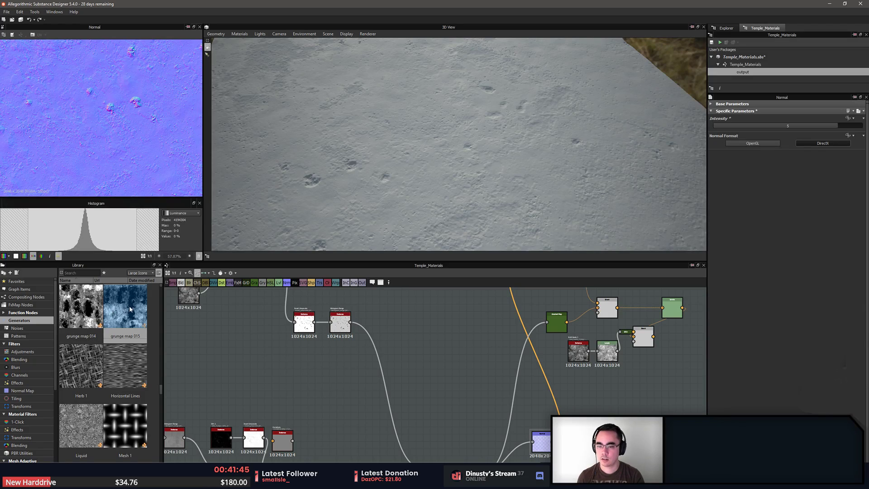
pyautogui.moveTo(129, 305); pyautogui.dragTo(282, 367)
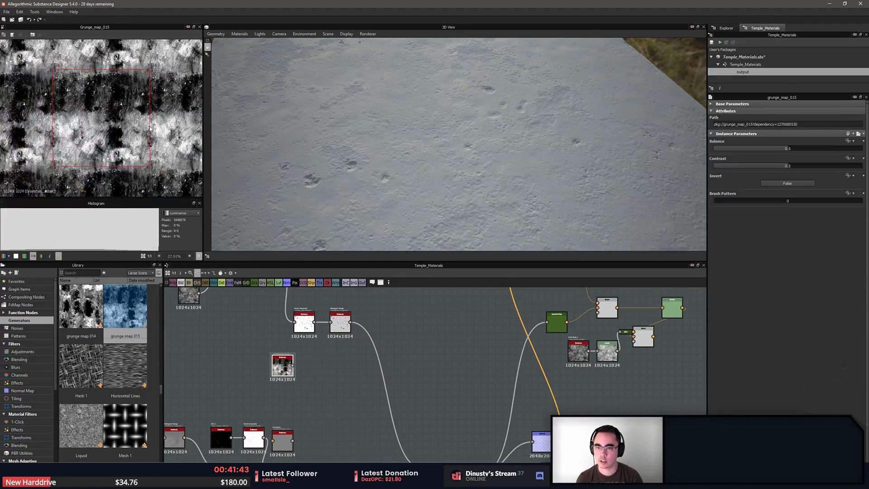
pyautogui.scroll(5, 86, 113)
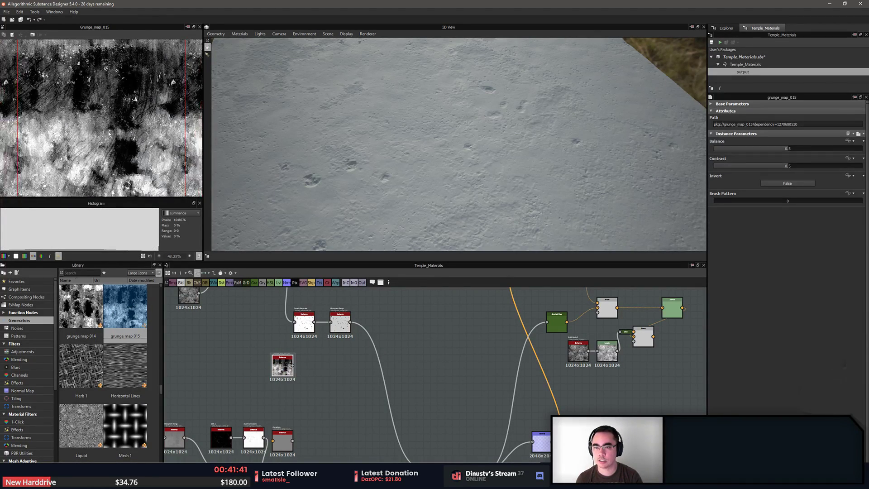
pyautogui.scroll(-2, 113, 135)
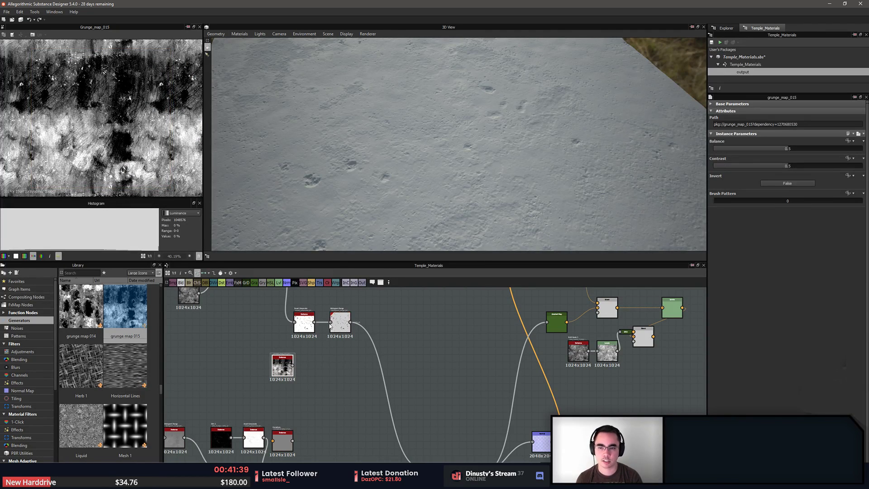
# Move the grunge map 015 node across the graph to sit just below the colour Blend chain
pyautogui.moveTo(377, 403); pyautogui.dragTo(342, 401, button='middle')
pyautogui.moveTo(284, 361); pyautogui.dragTo(256, 337, button='middle')
pyautogui.moveTo(228, 340); pyautogui.dragTo(423, 352)
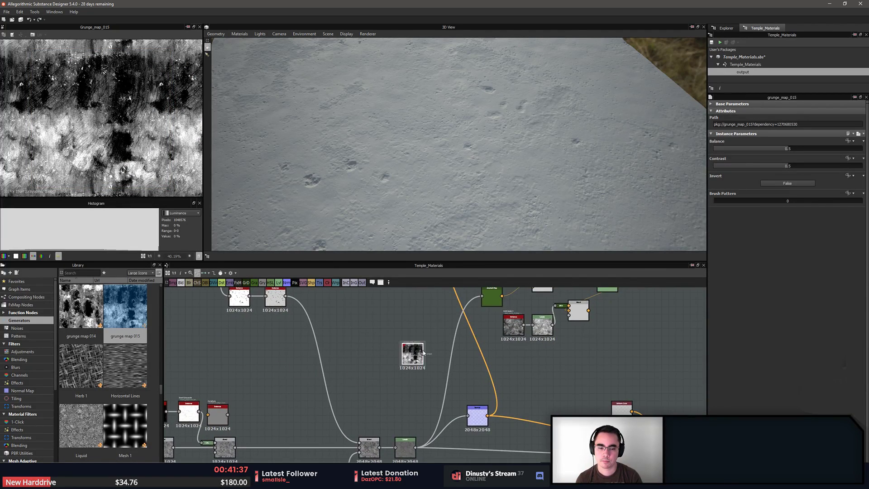
pyautogui.scroll(2, 423, 352)
pyautogui.moveTo(423, 353); pyautogui.dragTo(341, 353, button='middle')
pyautogui.moveTo(331, 352); pyautogui.dragTo(508, 388)
pyautogui.scroll(-2, 545, 382)
pyautogui.moveTo(545, 382); pyautogui.dragTo(382, 382, button='middle')
pyautogui.scroll(-3, 456, 352)
pyautogui.moveTo(456, 352); pyautogui.dragTo(480, 386, button='middle')
pyautogui.scroll(2, 457, 394)
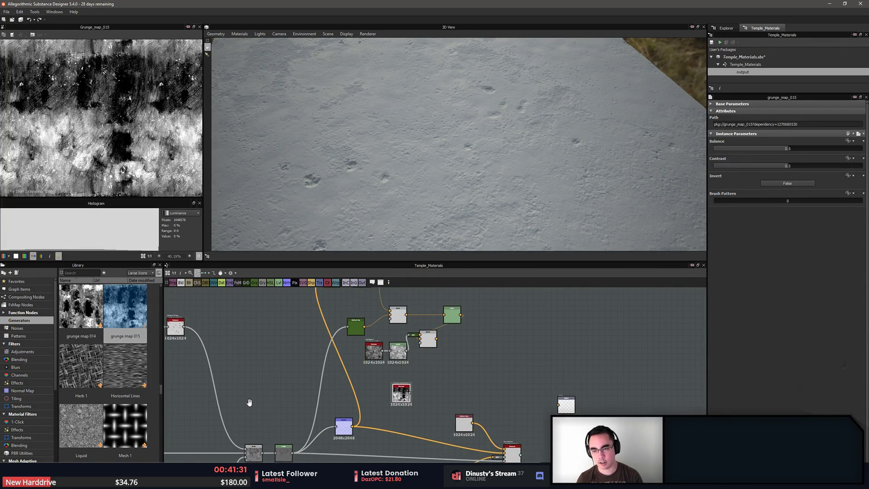
pyautogui.moveTo(361, 392); pyautogui.dragTo(383, 389, button='middle')
pyautogui.scroll(1, 500, 376)
pyautogui.moveTo(537, 394); pyautogui.dragTo(487, 378, button='middle')
# Space the last colour Blend node away from its inputs and connect its output to the material node's base colour
pyautogui.moveTo(389, 335); pyautogui.dragTo(433, 361)
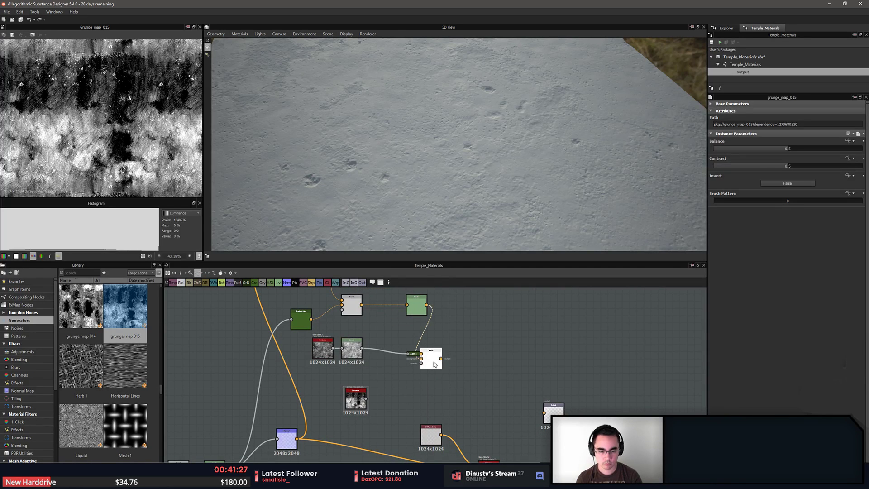
pyautogui.moveTo(447, 369); pyautogui.dragTo(434, 338, button='middle')
pyautogui.moveTo(471, 437); pyautogui.dragTo(466, 435)
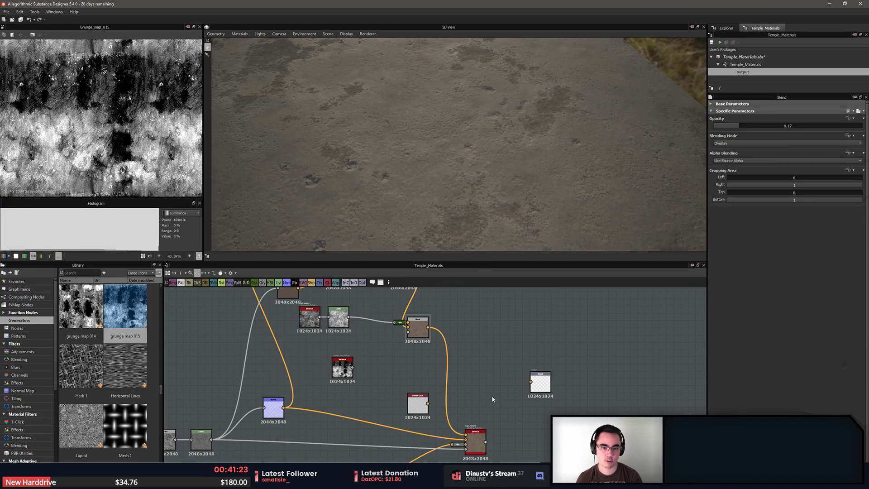
# Examine the coloured plane from several angles and preview the Gradient Map and the first colour Blend in the 2D view
pyautogui.moveTo(385, 375); pyautogui.dragTo(463, 372, button='middle')
pyautogui.moveTo(425, 195); pyautogui.dragTo(407, 199)
pyautogui.moveTo(338, 353); pyautogui.dragTo(375, 382, button='middle')
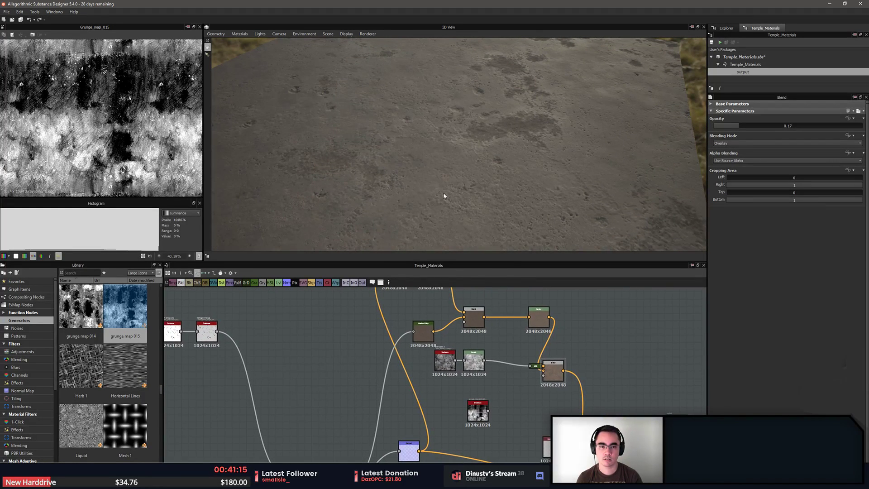
pyautogui.moveTo(443, 194); pyautogui.dragTo(475, 181)
pyautogui.doubleClick(423, 333)
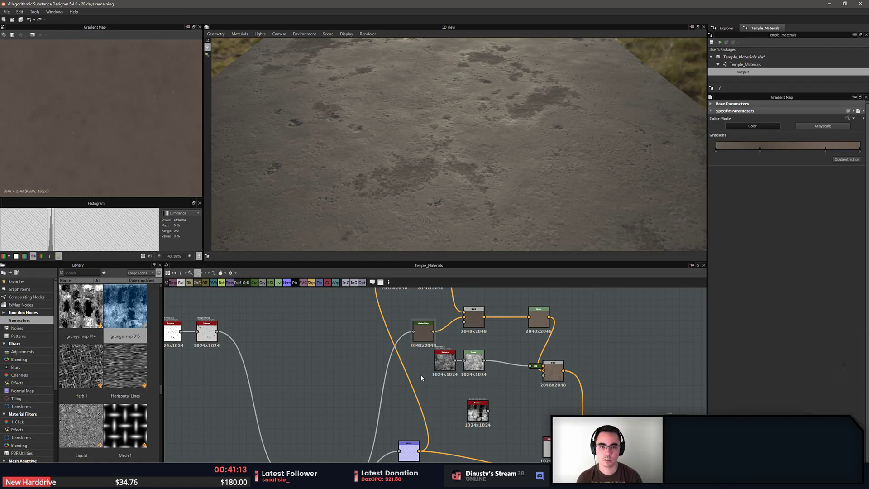
pyautogui.doubleClick(474, 324)
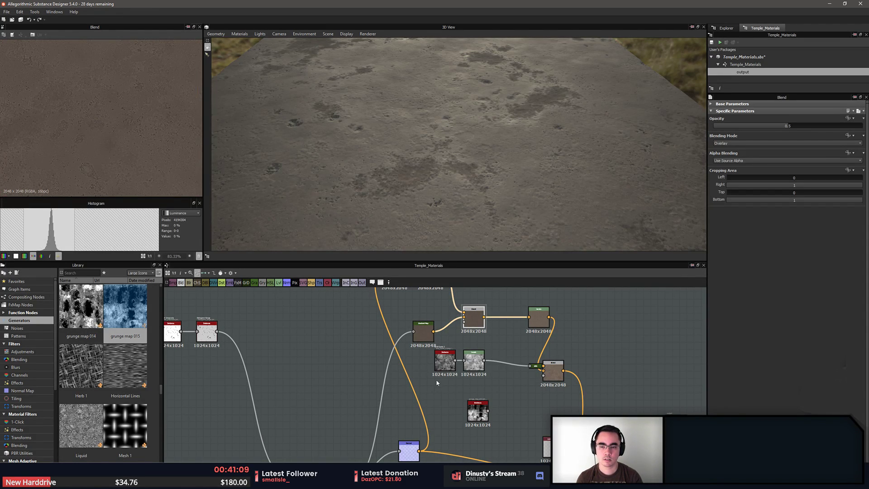
# Compare the last colour Blend with grunge map 015, checking how each one tiles in the 2D view
pyautogui.moveTo(437, 394); pyautogui.dragTo(398, 386, button='middle')
pyautogui.scroll(1, 398, 388)
pyautogui.doubleClick(456, 415)
pyautogui.moveTo(456, 415); pyautogui.dragTo(503, 409)
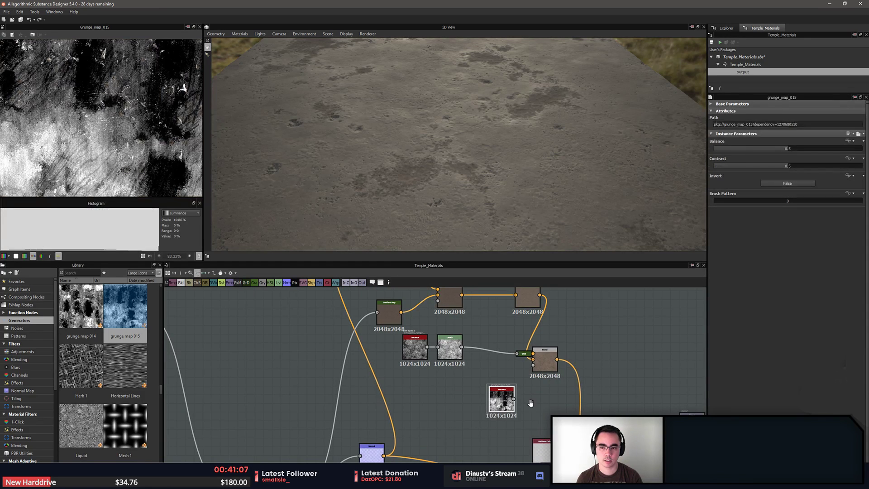
pyautogui.moveTo(526, 413); pyautogui.dragTo(431, 416, button='middle')
pyautogui.scroll(1, 430, 416)
pyautogui.doubleClick(452, 362)
pyautogui.click(400, 411)
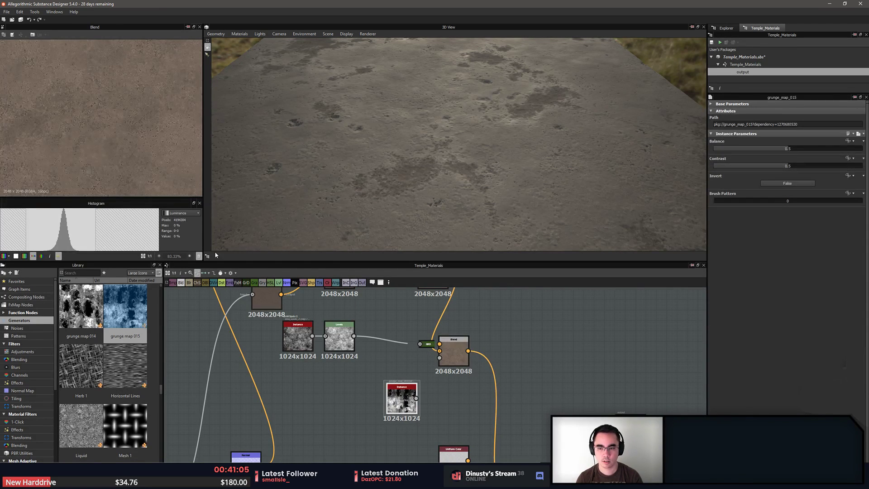
pyautogui.scroll(-5, 136, 165)
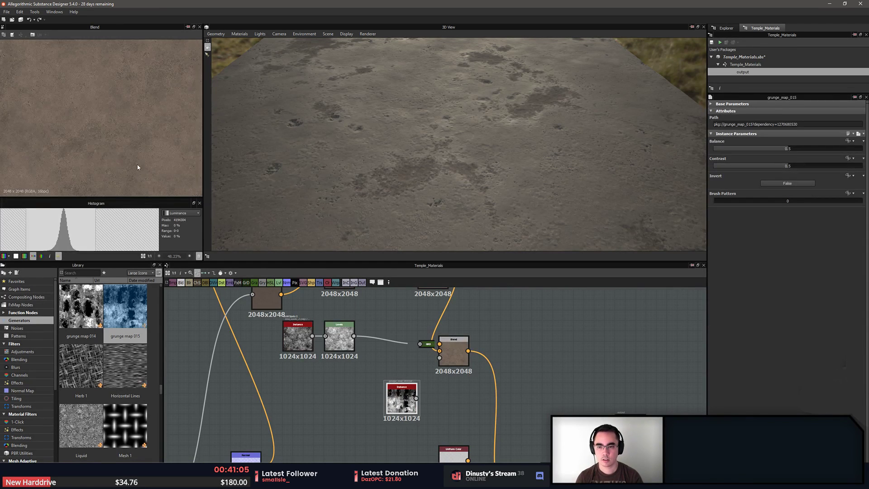
pyautogui.doubleClick(399, 406)
pyautogui.press('space')
pyautogui.press('Escape')
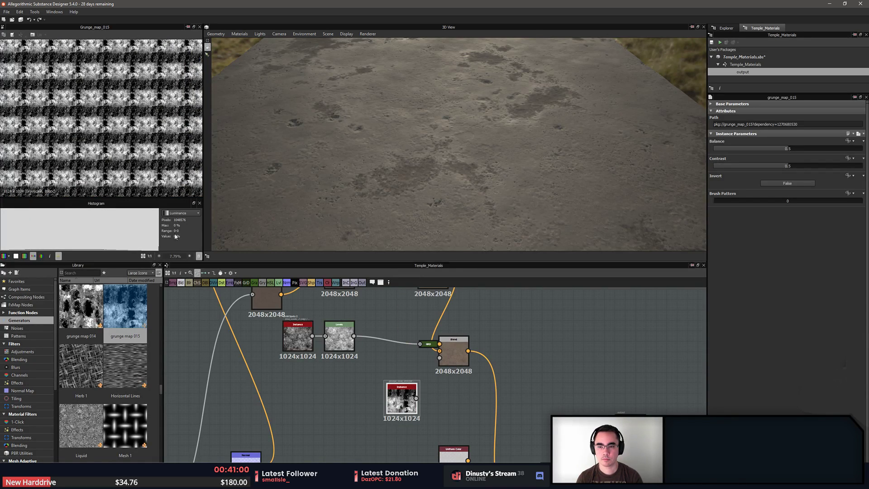
pyautogui.scroll(3, 128, 134)
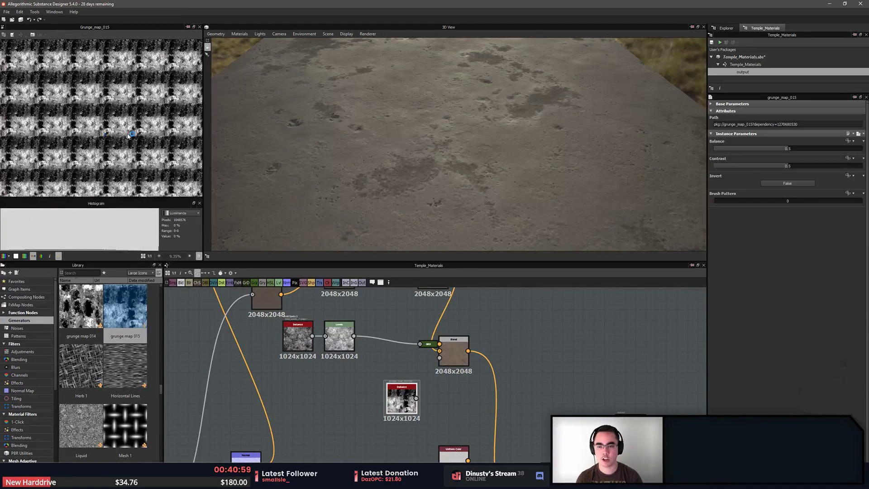
pyautogui.scroll(4, 128, 134)
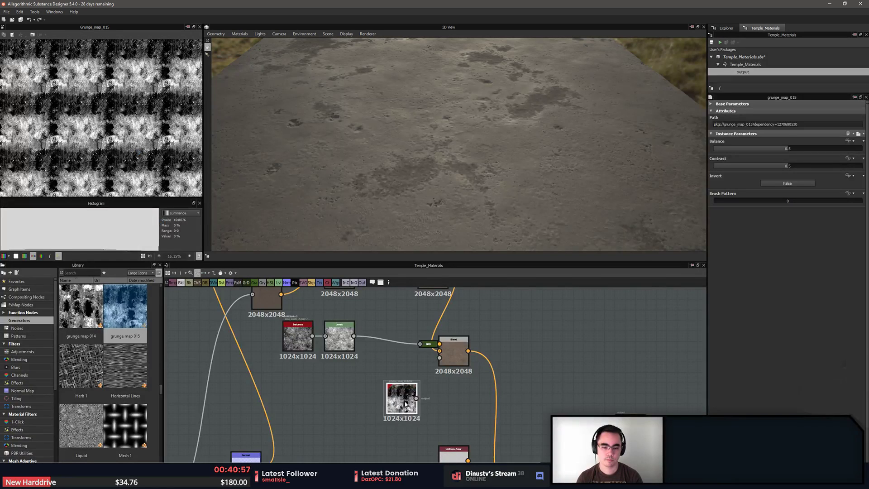
# Place grunge map 015 directly below the last colour Blend and insert a new Blend node after that Blend
pyautogui.moveTo(347, 393); pyautogui.dragTo(276, 393, button='middle')
pyautogui.scroll(2, 276, 393)
pyautogui.moveTo(352, 402); pyautogui.dragTo(428, 402)
pyautogui.scroll(2, 331, 386)
pyautogui.moveTo(428, 402); pyautogui.dragTo(380, 397, button='middle')
pyautogui.scroll(-2, 380, 397)
pyautogui.click(357, 349)
pyautogui.press('space')
pyautogui.write('blend')
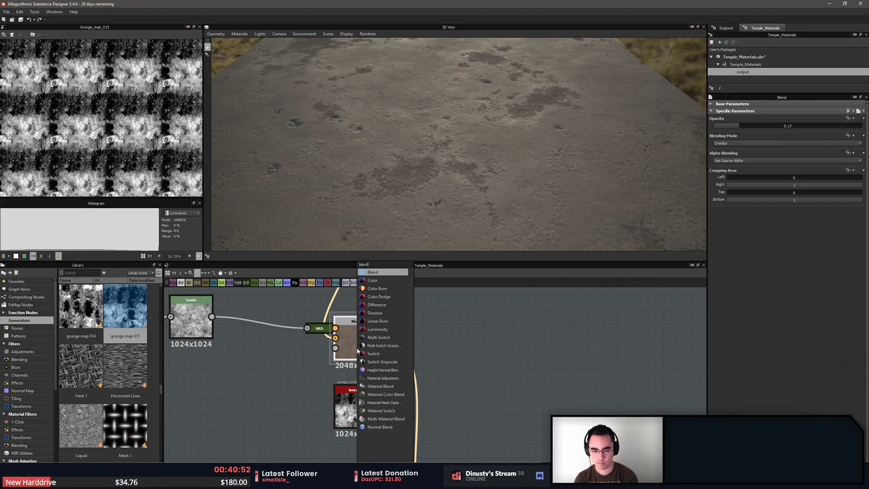
pyautogui.press('Return')
pyautogui.moveTo(427, 353); pyautogui.dragTo(428, 391)
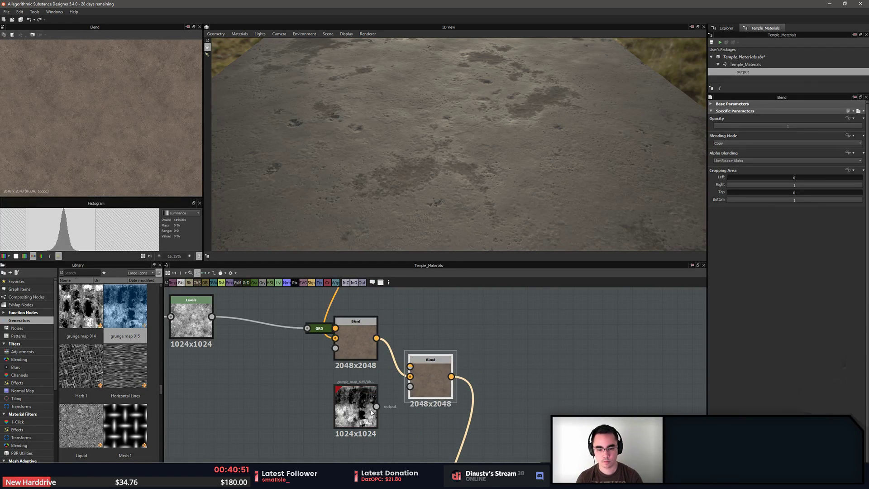
# Add a Gradient Map in Color mode after grunge map 015 and connect it to the new Blend's foreground input
pyautogui.moveTo(405, 360); pyautogui.dragTo(410, 366)
pyautogui.hotkey('ctrl', 'z')
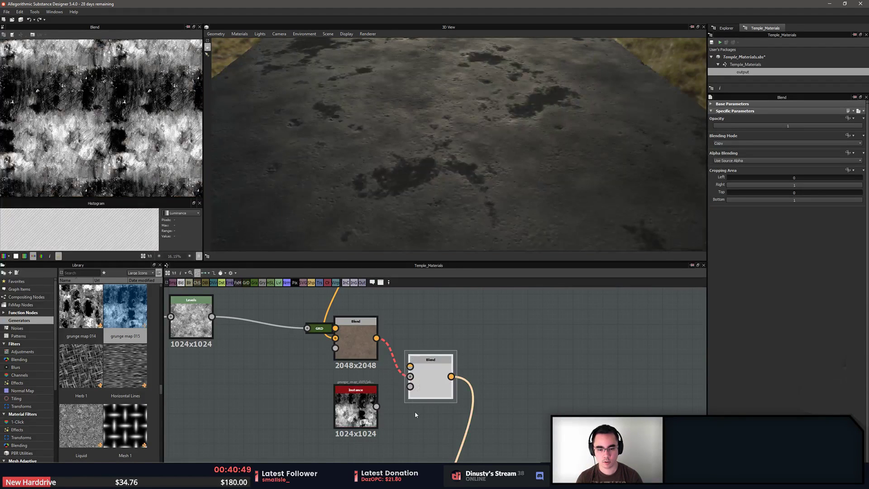
pyautogui.moveTo(358, 415); pyautogui.dragTo(312, 415)
pyautogui.press('space')
pyautogui.write('grad')
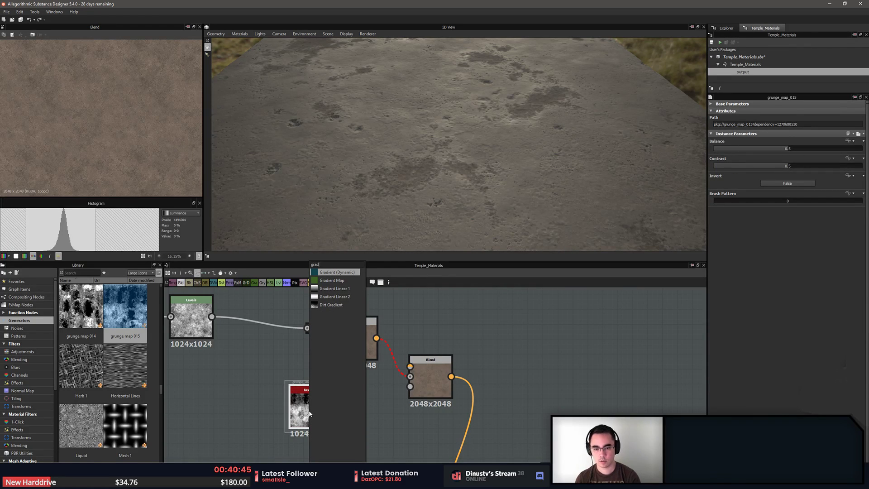
pyautogui.press('Down')
pyautogui.press('Return')
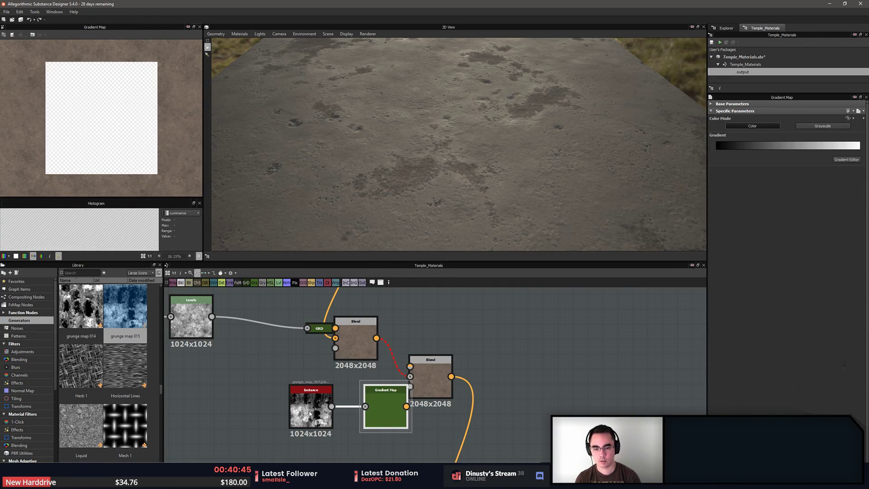
pyautogui.moveTo(406, 407); pyautogui.dragTo(376, 407)
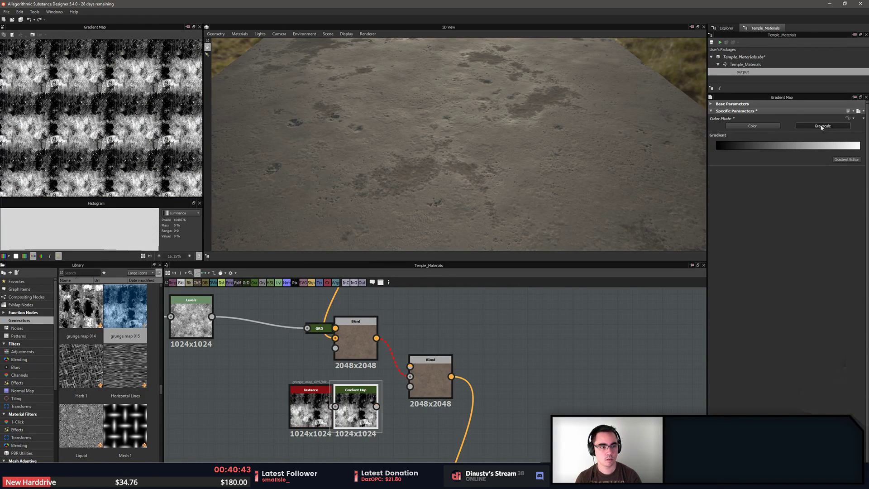
pyautogui.moveTo(303, 411); pyautogui.dragTo(287, 411)
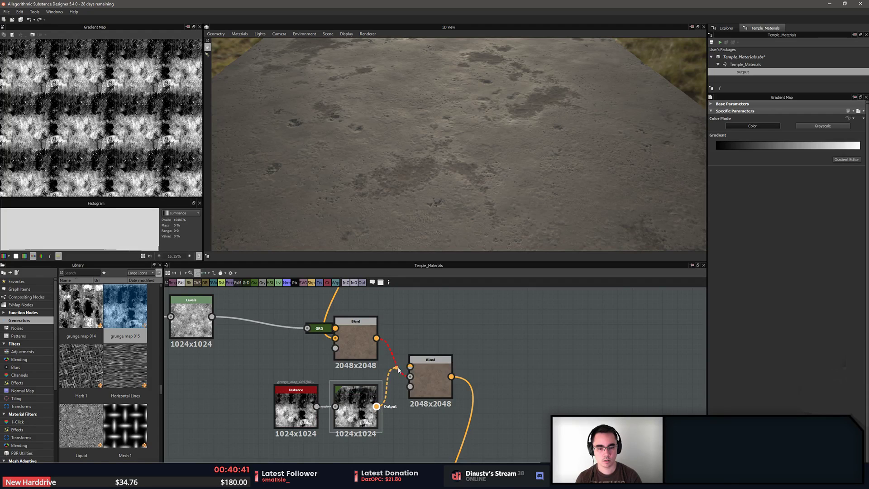
pyautogui.moveTo(398, 369); pyautogui.dragTo(410, 366)
# Try out the blending modes on the new Blend node and set it to Soft Light
pyautogui.doubleClick(428, 384)
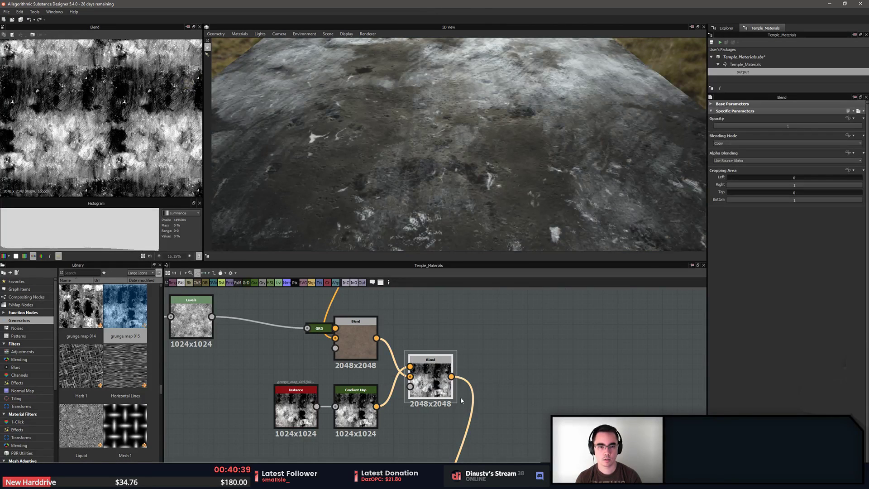
pyautogui.click(742, 143)
pyautogui.click(730, 146)
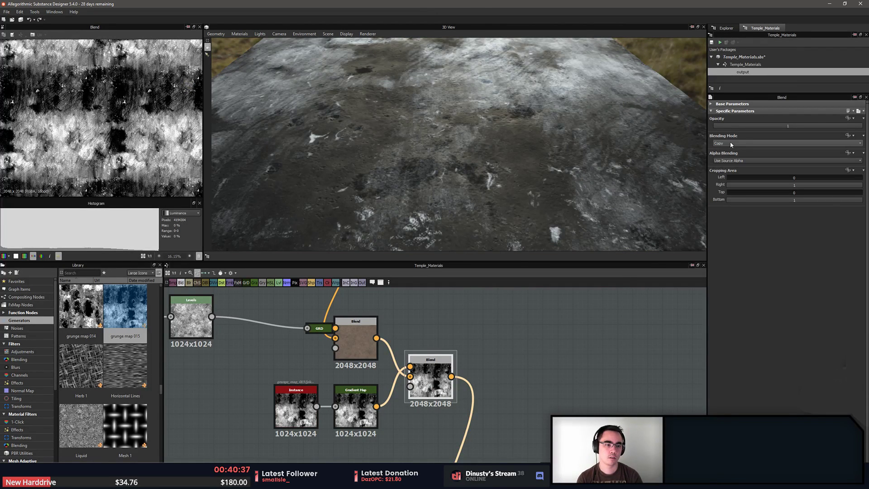
pyautogui.press('Down')
pyautogui.press('Down')
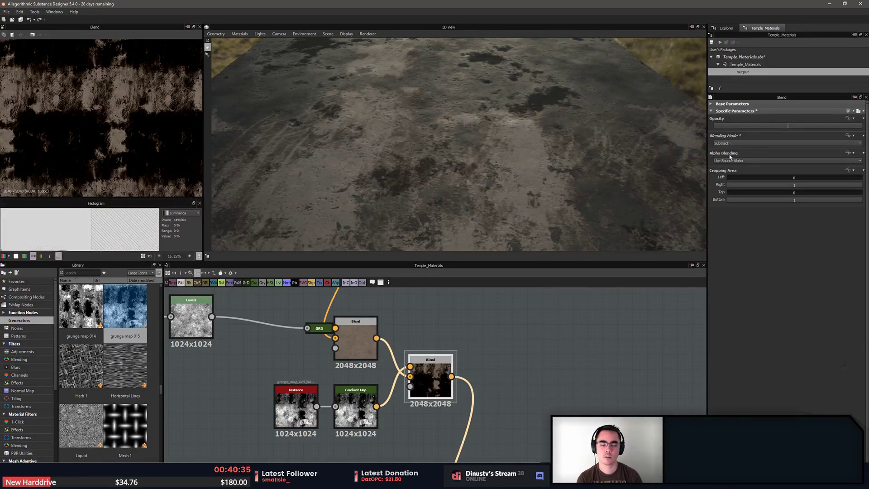
pyautogui.scroll(-2, 722, 154)
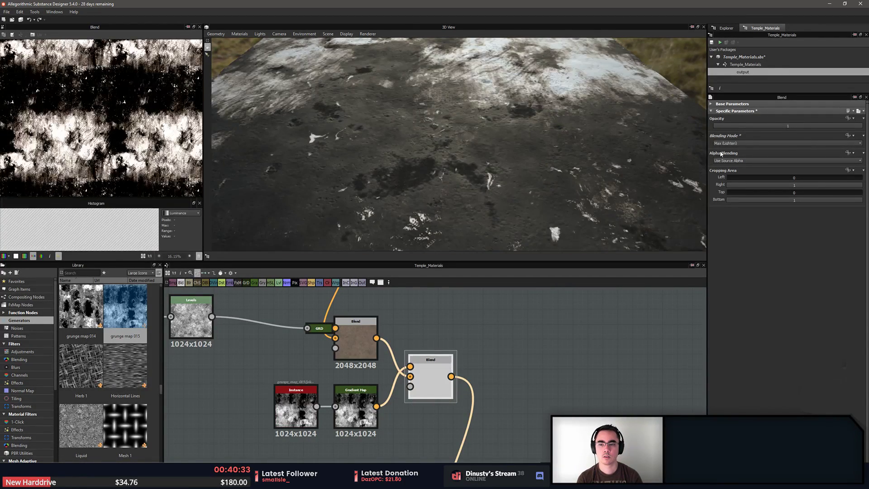
pyautogui.scroll(-3, 721, 153)
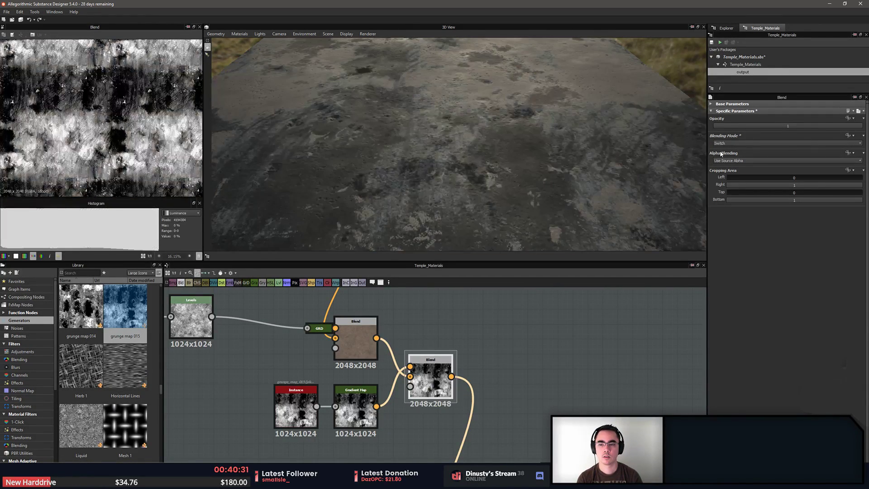
pyautogui.scroll(-2, 722, 154)
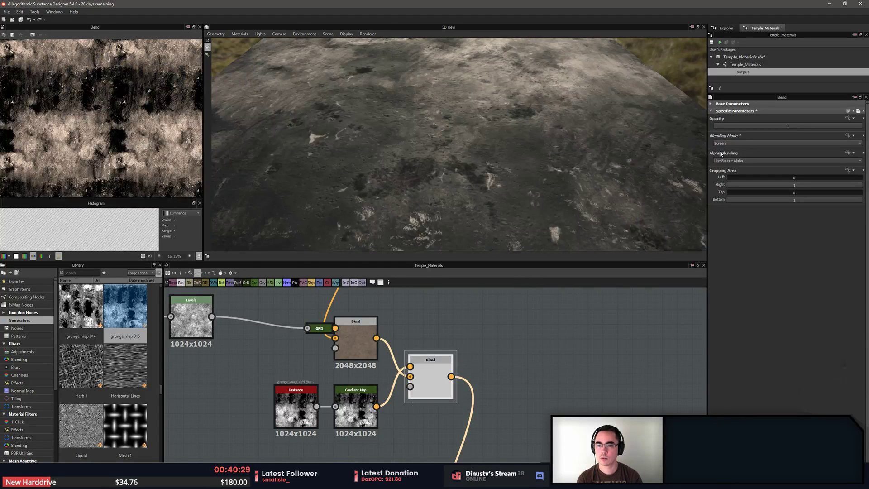
pyautogui.scroll(-1, 721, 154)
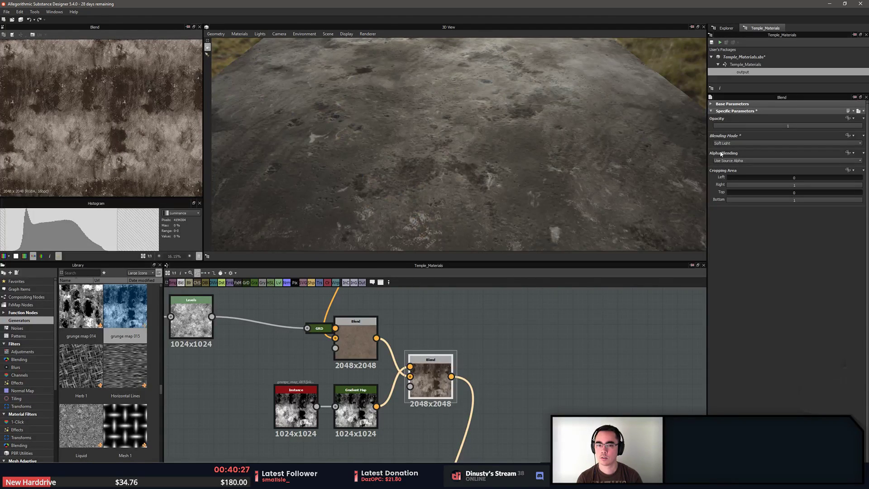
# Lower the Soft Light Blend's opacity to 0.09 and check the effect on the plane
pyautogui.moveTo(846, 126); pyautogui.dragTo(727, 126)
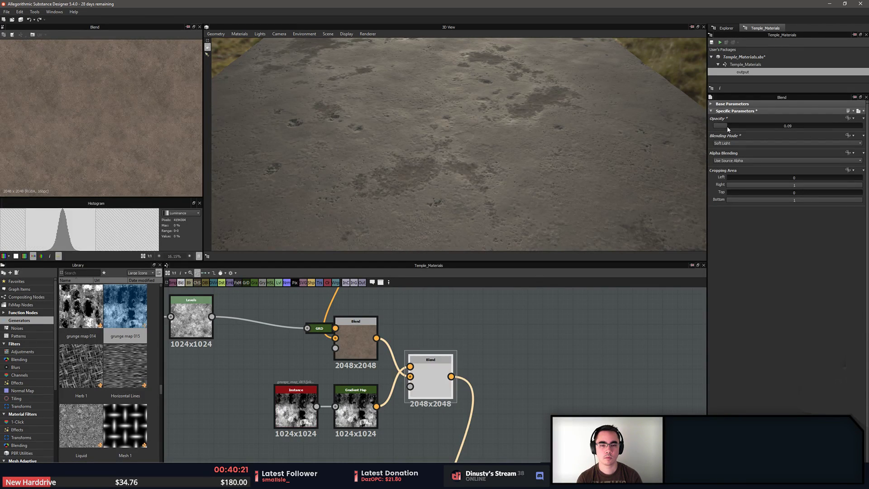
pyautogui.scroll(-3, 531, 150)
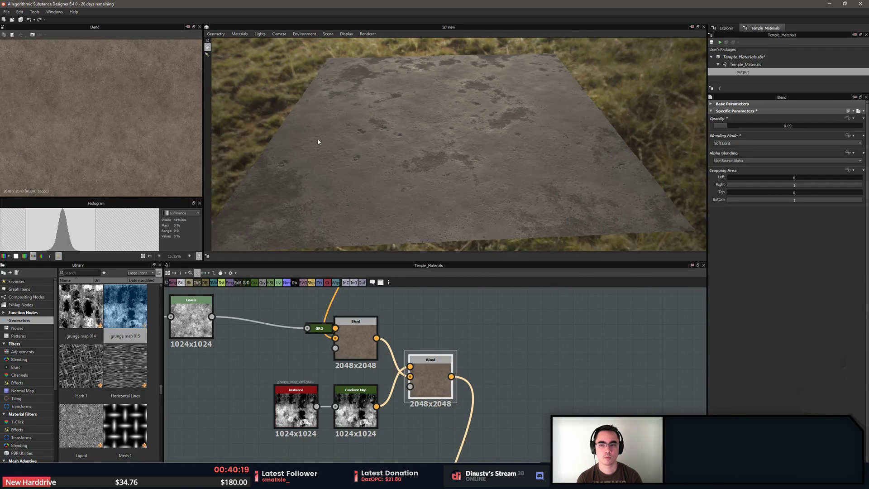
pyautogui.scroll(-5, 107, 130)
pyautogui.moveTo(341, 155); pyautogui.dragTo(404, 185)
# Insert a Levels node between the grunge Gradient Map and the new Blend, spacing the grunge nodes in a row
pyautogui.click(355, 419)
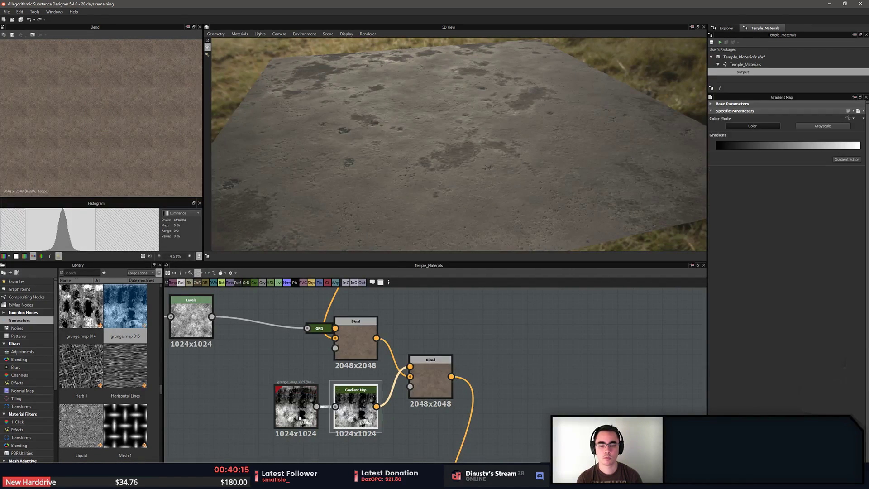
pyautogui.moveTo(295, 409); pyautogui.dragTo(236, 409)
pyautogui.moveTo(360, 414); pyautogui.dragTo(315, 414)
pyautogui.press('space')
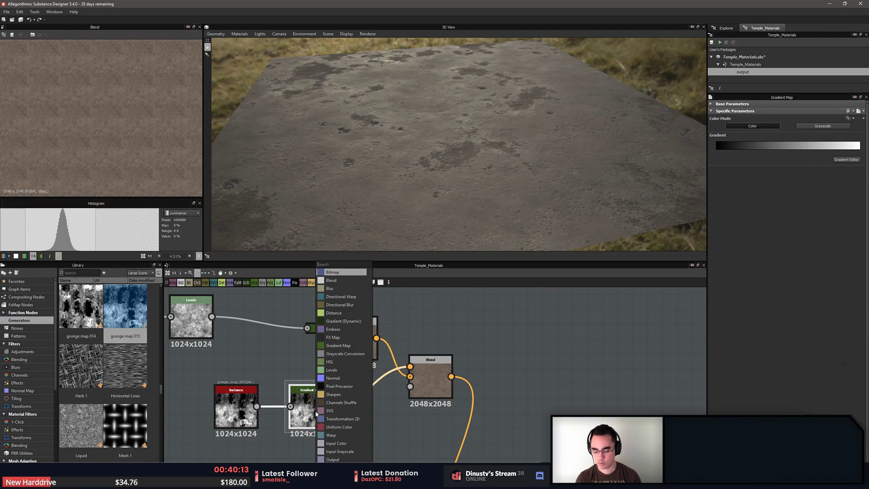
pyautogui.write('lev')
pyautogui.press('Return')
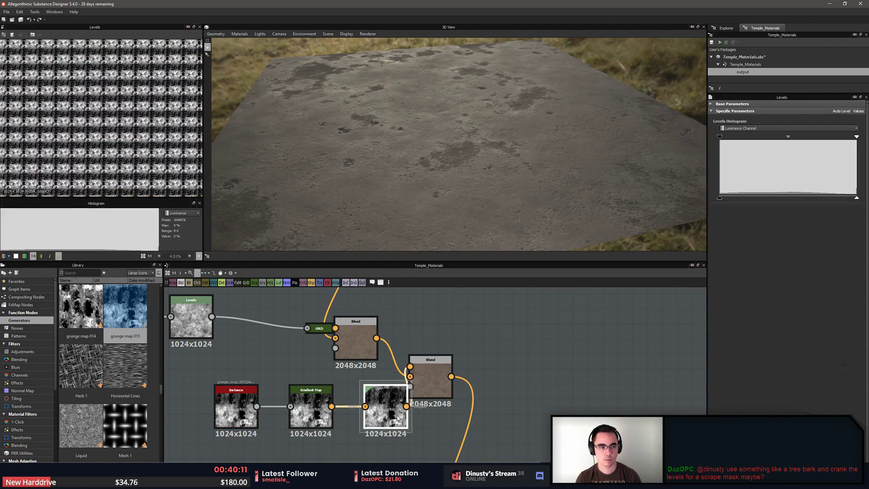
pyautogui.moveTo(392, 424); pyautogui.dragTo(362, 423)
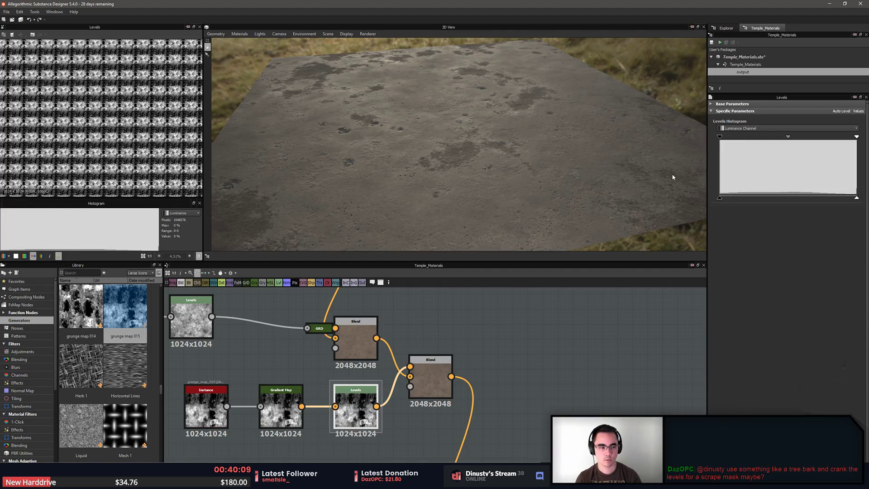
# Try shifting the white and black input points of the new Levels node, undoing each change
pyautogui.moveTo(857, 137); pyautogui.dragTo(823, 144)
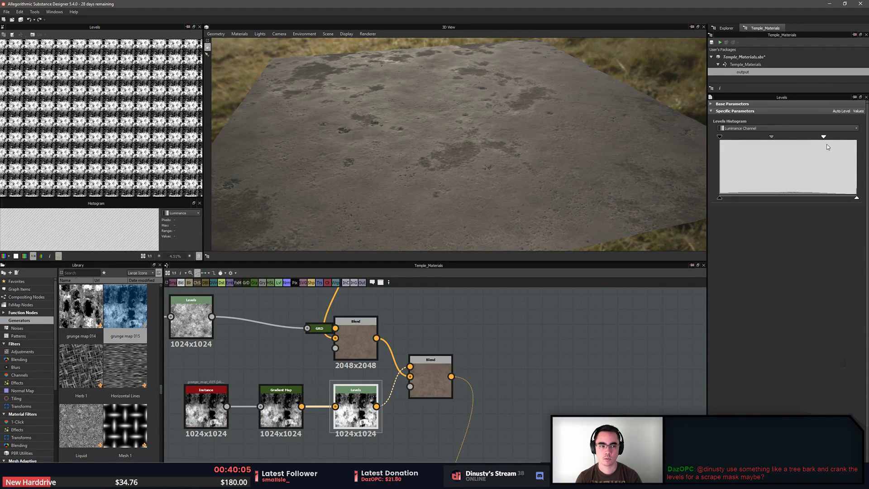
pyautogui.hotkey('ctrl', 'z')
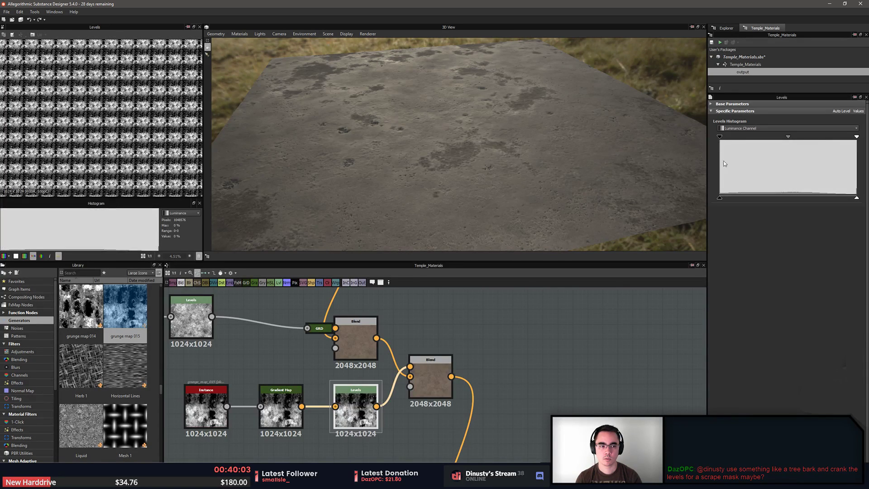
pyautogui.moveTo(719, 137); pyautogui.dragTo(779, 144)
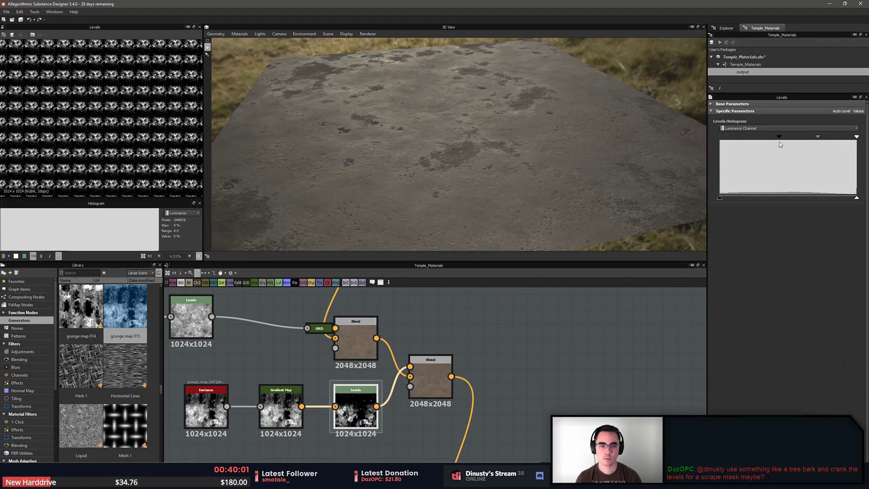
pyautogui.hotkey('ctrl', 'z')
# Raise the Soft Light Blend's opacity to about 0.23 and view the plane from above
pyautogui.doubleClick(443, 382)
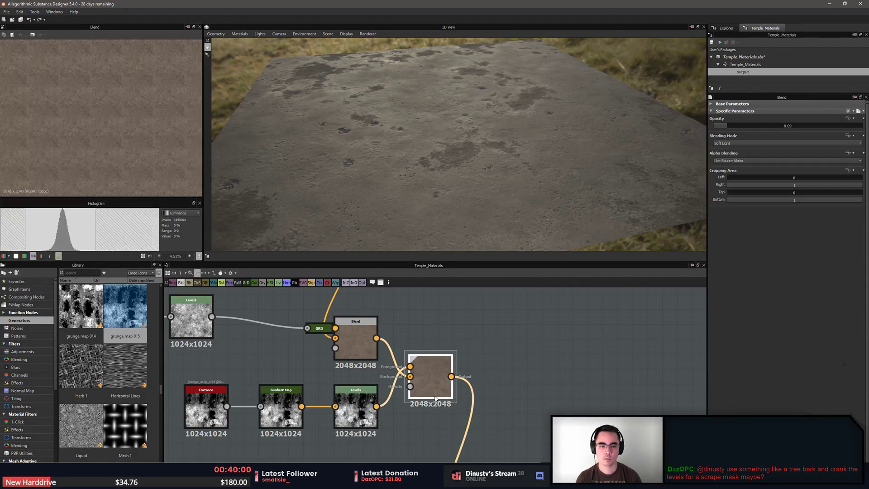
pyautogui.click(359, 422)
pyautogui.scroll(-3, 105, 140)
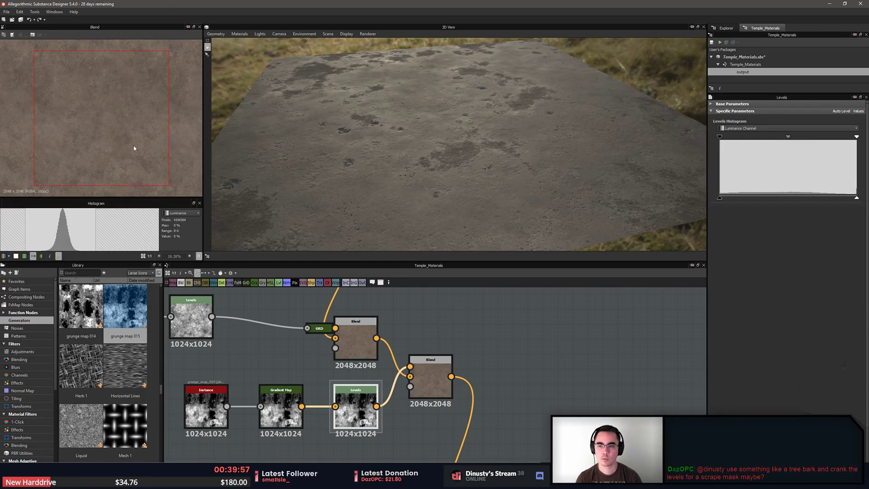
pyautogui.click(422, 382)
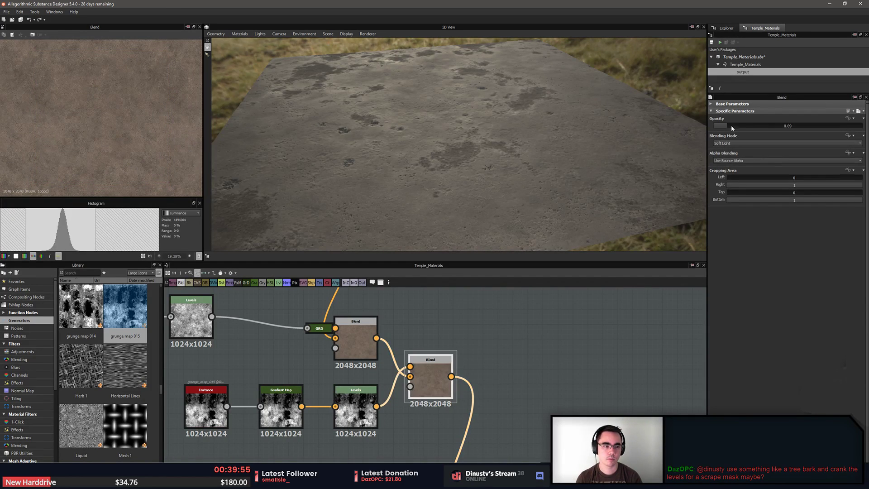
pyautogui.moveTo(732, 128); pyautogui.dragTo(748, 127)
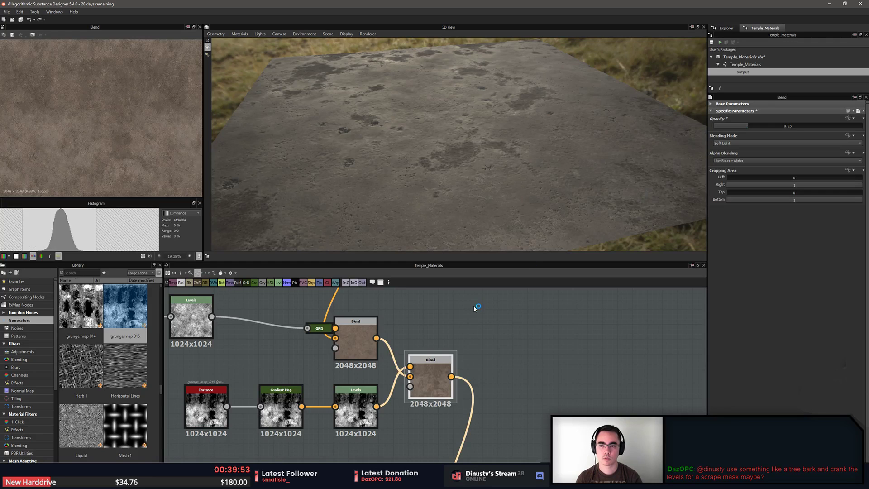
pyautogui.moveTo(460, 243); pyautogui.dragTo(507, 212)
# Check the Levels tiling, then replace grunge map 015 with grunge map 014 as the Gradient Map's input
pyautogui.click(354, 422)
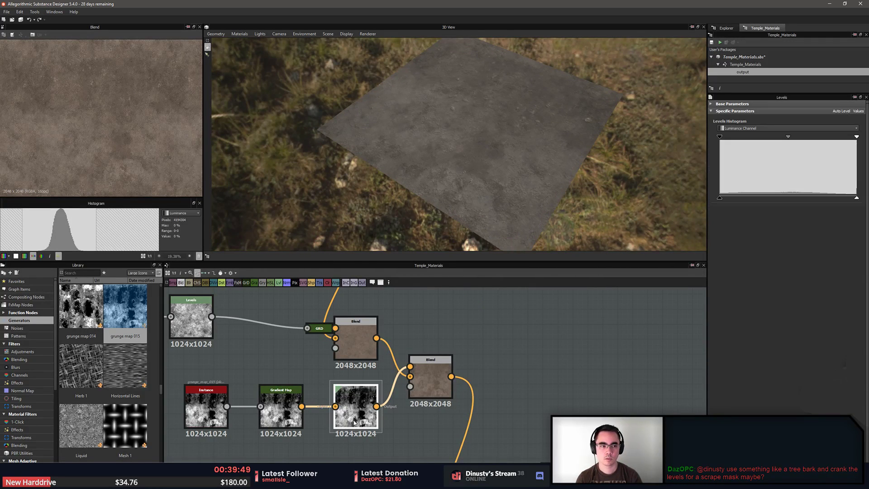
pyautogui.doubleClick(354, 422)
pyautogui.scroll(-4, 106, 128)
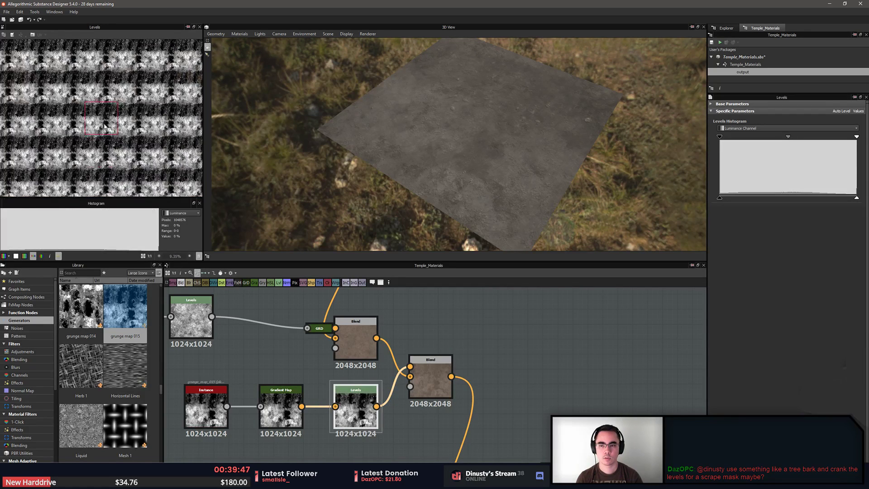
pyautogui.scroll(6, 106, 129)
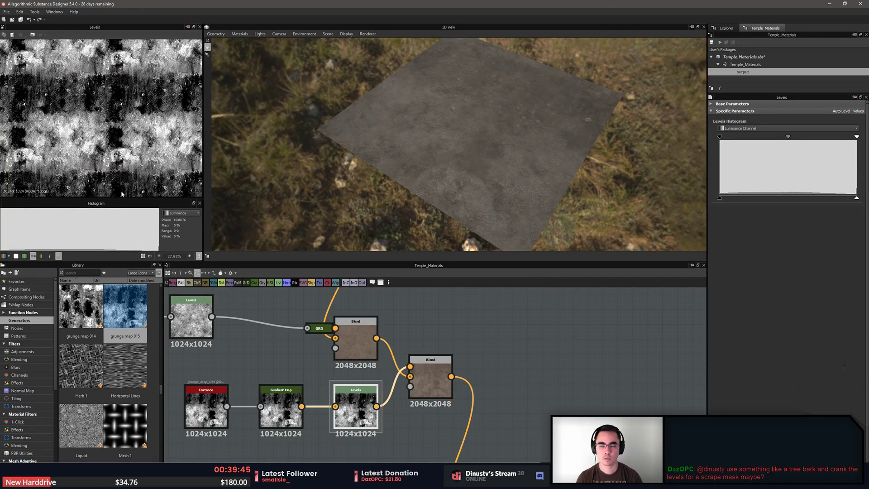
pyautogui.moveTo(81, 307); pyautogui.dragTo(224, 444)
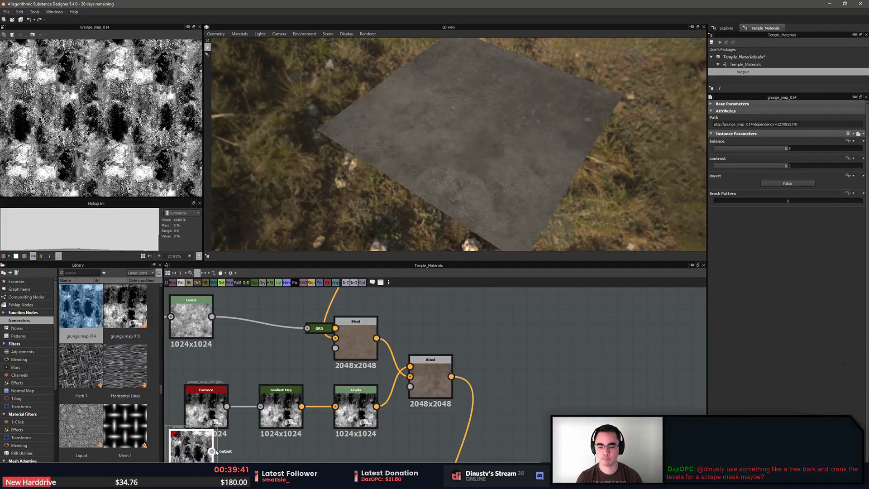
pyautogui.moveTo(264, 407); pyautogui.dragTo(261, 406)
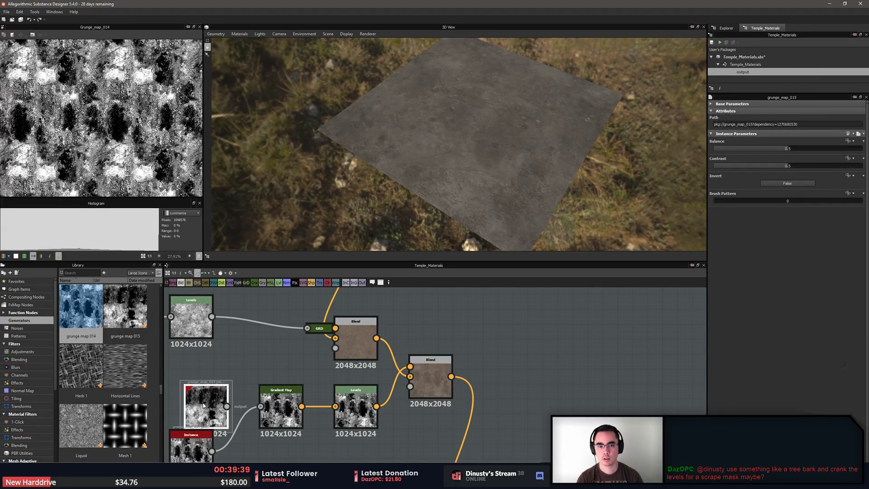
pyautogui.press('Delete')
pyautogui.moveTo(192, 445); pyautogui.dragTo(213, 400)
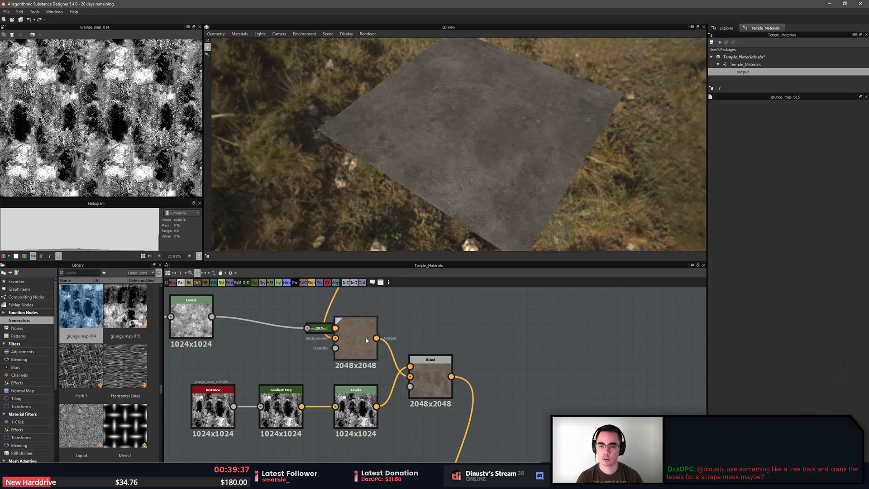
# Examine grunge map 014's tiling in the 2D view and the plane's surface from a low, close angle
pyautogui.scroll(-2, 147, 139)
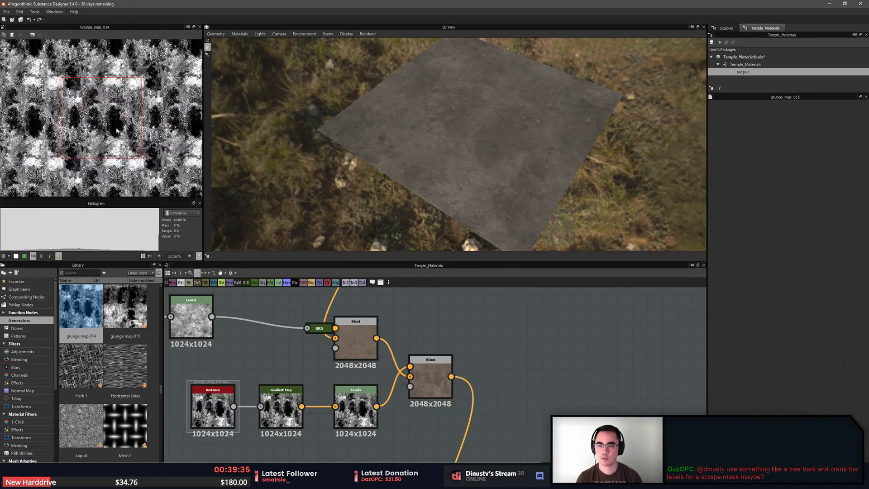
pyautogui.moveTo(428, 199); pyautogui.dragTo(339, 176)
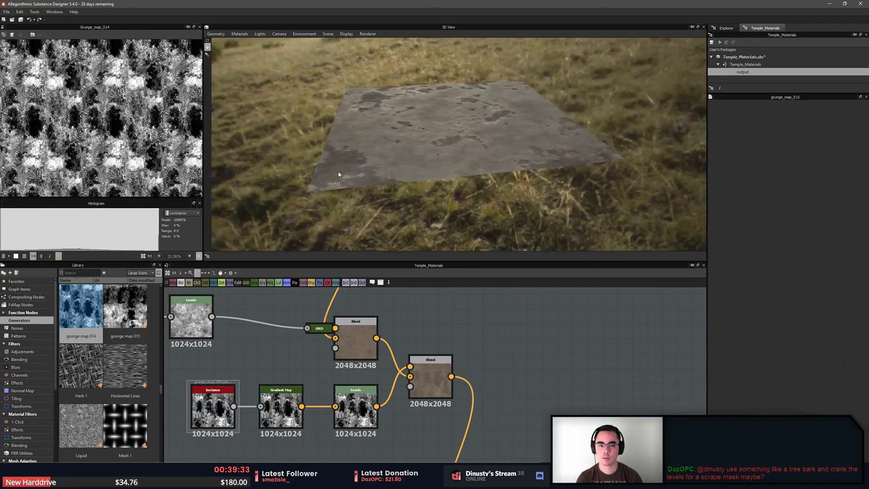
pyautogui.scroll(3, 379, 146)
pyautogui.scroll(2, 378, 145)
pyautogui.moveTo(386, 144)
pyautogui.mouseDown()
pyautogui.moveTo(394, 130)
pyautogui.moveTo(378, 148)
pyautogui.mouseUp()
pyautogui.scroll(2, 382, 147)
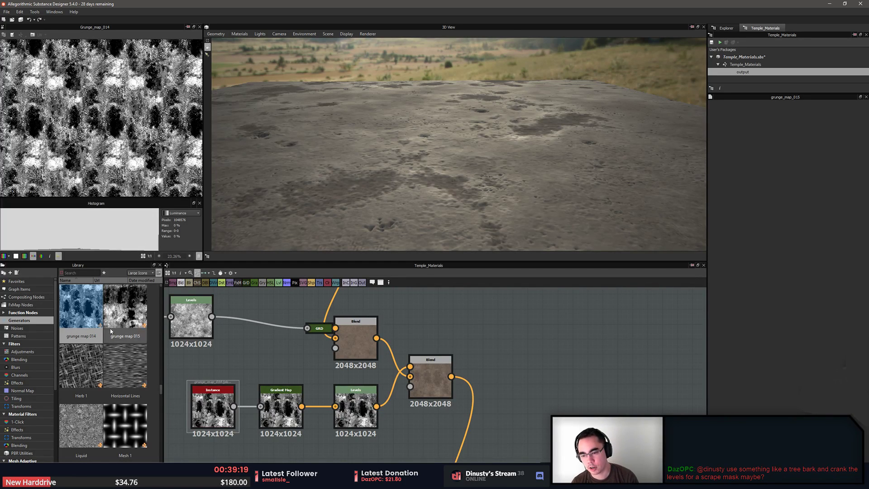
# Browse the generators in the library and add a Microscope View node above grunge map 014
pyautogui.scroll(-3, 113, 316)
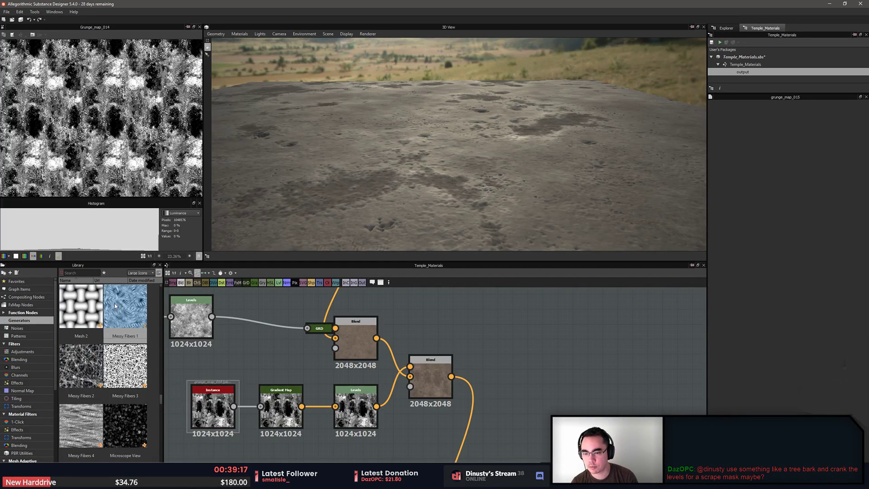
pyautogui.scroll(-4, 115, 305)
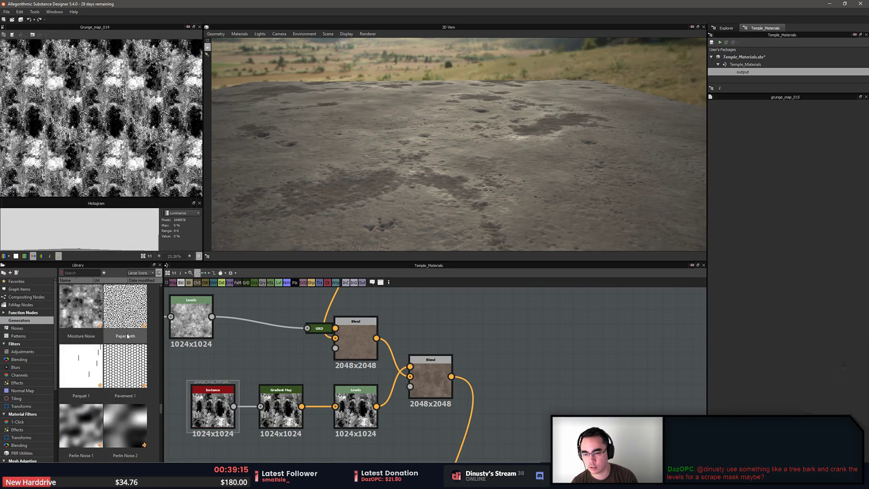
pyautogui.scroll(4, 127, 335)
pyautogui.moveTo(117, 427); pyautogui.dragTo(265, 333)
pyautogui.scroll(2, 126, 138)
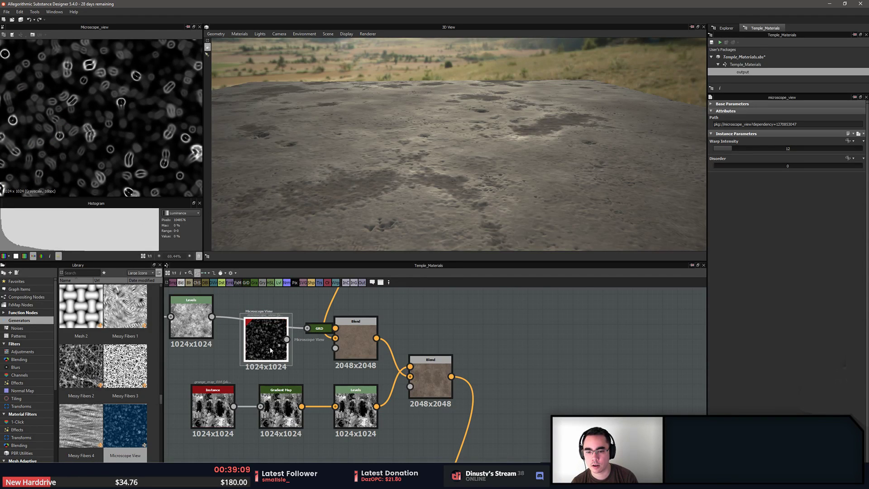
# Set Microscope View's Warp Intensity to 0 and connect it to the Gradient Map in place of grunge map 014
pyautogui.moveTo(741, 148); pyautogui.dragTo(820, 156)
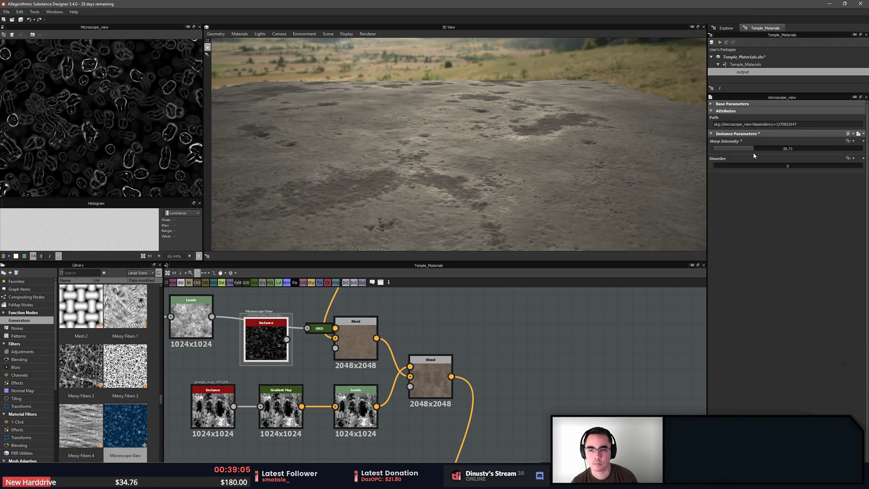
pyautogui.moveTo(753, 155); pyautogui.dragTo(706, 168)
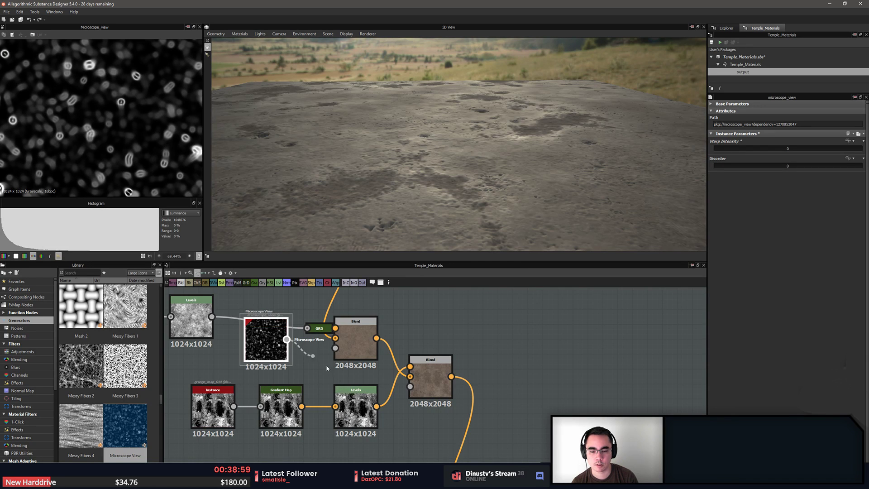
pyautogui.moveTo(269, 404); pyautogui.dragTo(261, 406)
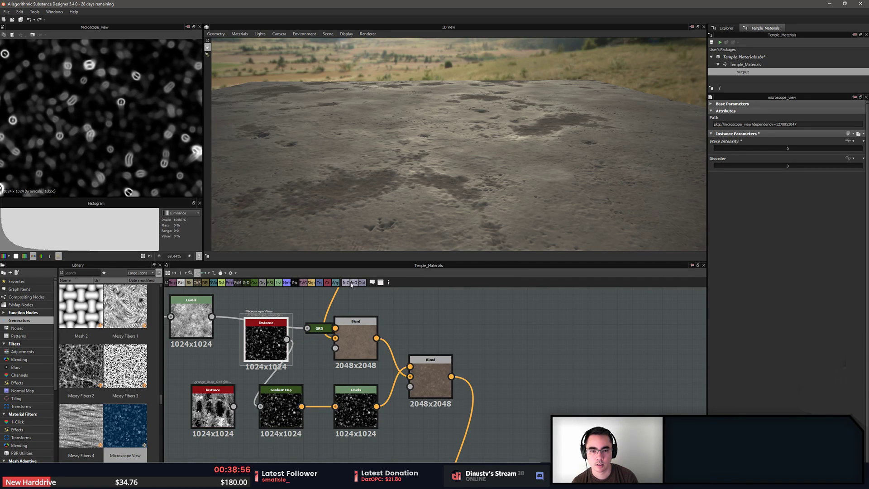
# Examine the Microscope View pattern on the plane's surface from a high angle
pyautogui.moveTo(455, 66); pyautogui.dragTo(466, 202)
pyautogui.scroll(-3, 469, 153)
pyautogui.scroll(3, 362, 170)
pyautogui.moveTo(364, 170); pyautogui.dragTo(409, 189)
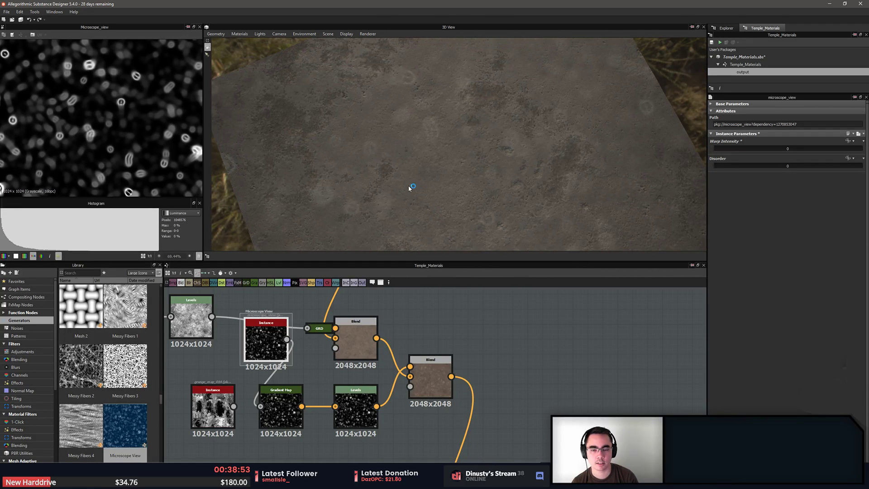
# Move Microscope View below grunge map 014 and reposition both nodes to make room before the Gradient Map
pyautogui.moveTo(258, 347); pyautogui.dragTo(198, 466)
pyautogui.moveTo(214, 407); pyautogui.dragTo(251, 354)
pyautogui.moveTo(252, 355); pyautogui.dragTo(263, 350, button='middle')
pyautogui.moveTo(262, 352); pyautogui.dragTo(210, 377)
pyautogui.scroll(-2, 211, 377)
pyautogui.moveTo(210, 376); pyautogui.dragTo(312, 378, button='middle')
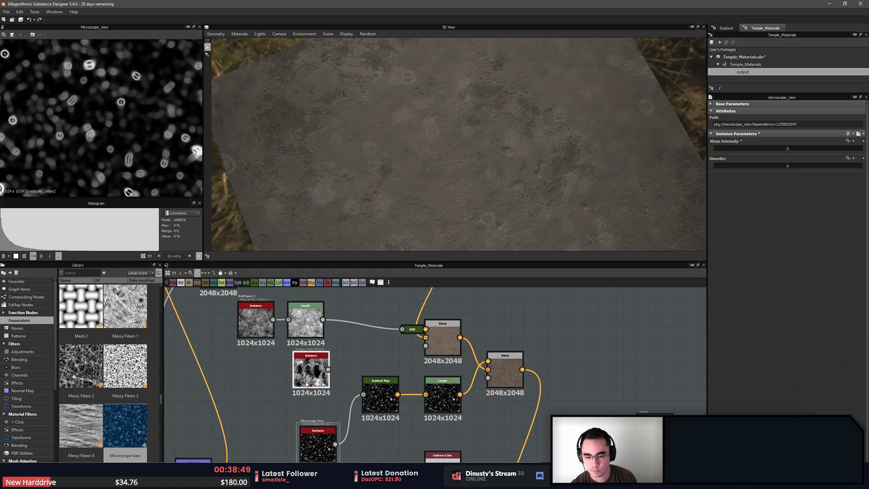
pyautogui.moveTo(312, 378); pyautogui.dragTo(282, 391)
# Add a Blend node with grunge map 014 as foreground and Microscope View as background, arranging the source nodes beside it
pyautogui.press('space')
pyautogui.write('blend')
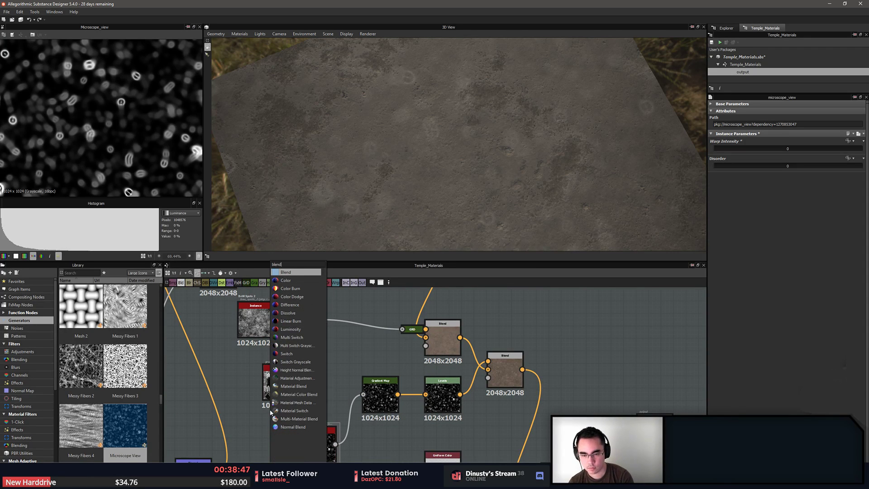
pyautogui.press('Return')
pyautogui.moveTo(283, 410); pyautogui.dragTo(254, 408)
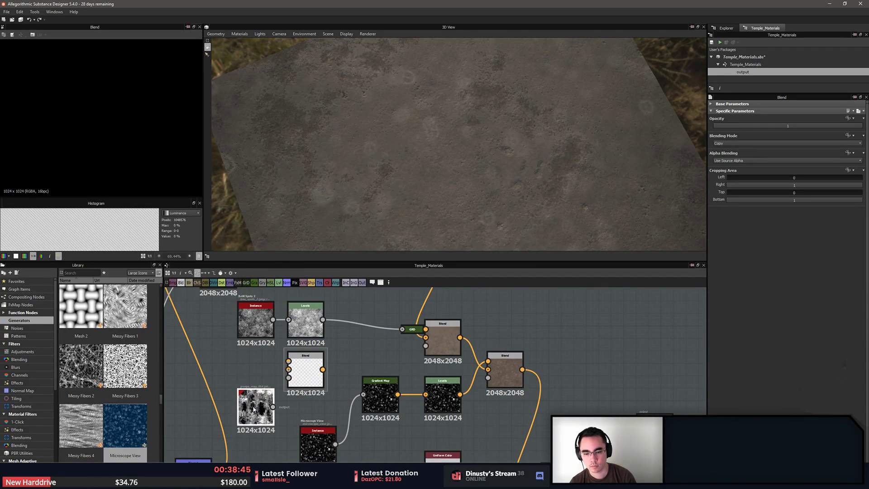
pyautogui.moveTo(289, 362); pyautogui.dragTo(320, 367)
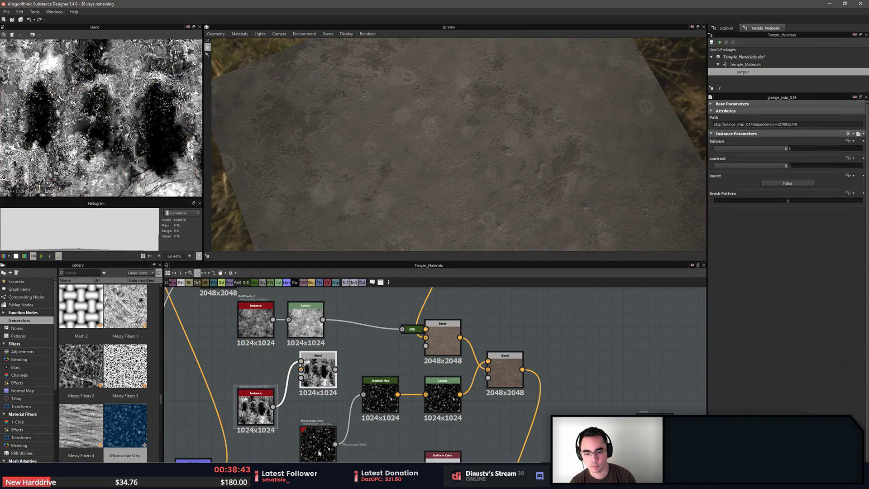
pyautogui.moveTo(332, 440); pyautogui.dragTo(300, 369)
pyautogui.moveTo(256, 407); pyautogui.dragTo(243, 384)
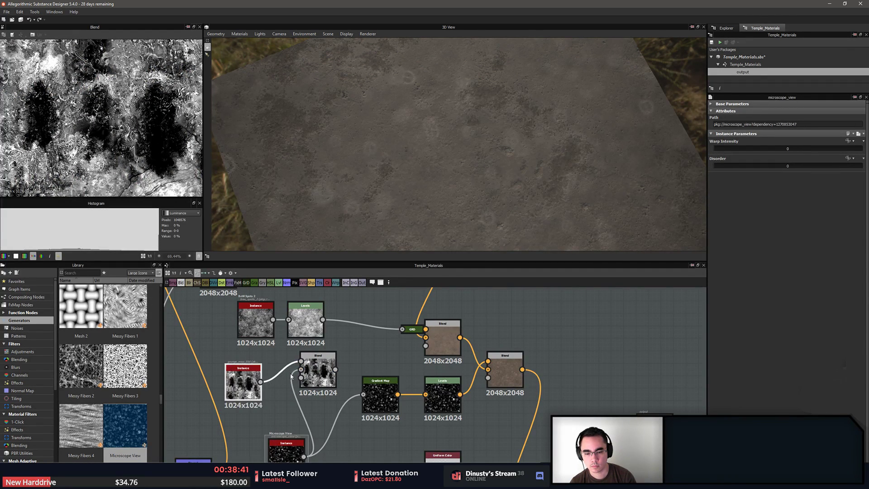
# Compare the blending modes on the new Blend node in the 2D view and set it to Add Sub
pyautogui.click(311, 370)
pyautogui.scroll(-1, 135, 111)
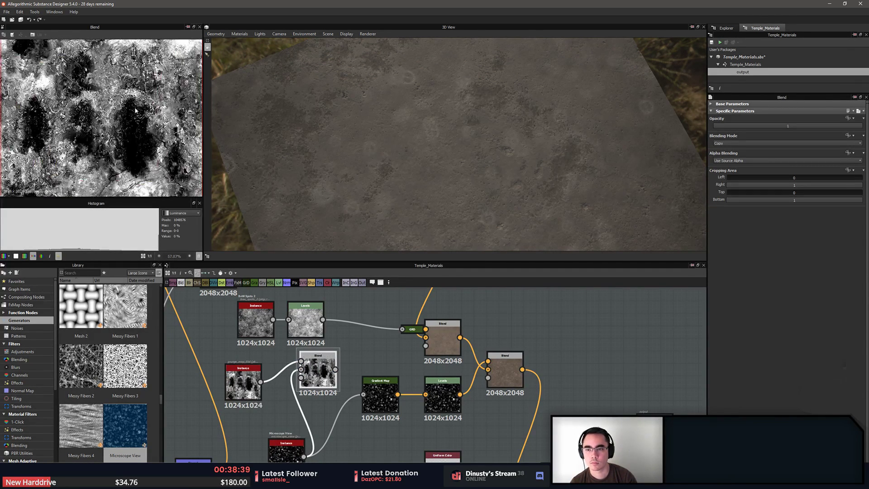
pyautogui.click(742, 143)
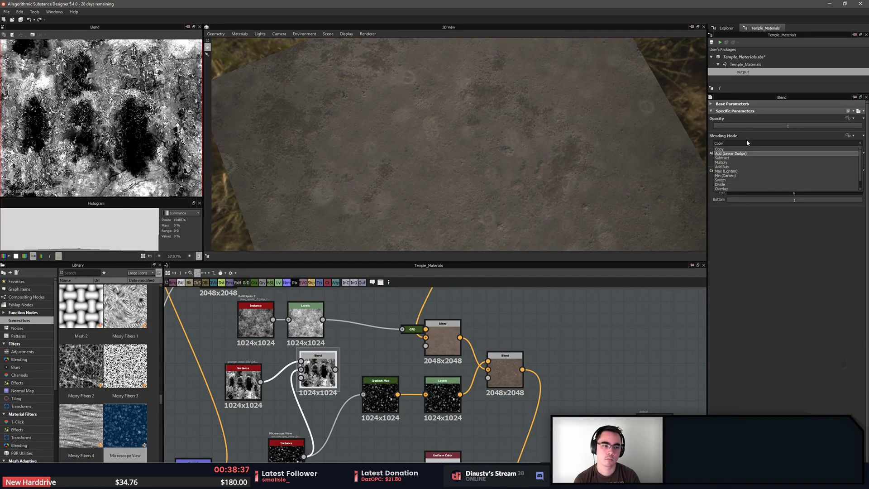
pyautogui.click(748, 147)
pyautogui.scroll(-3, 747, 143)
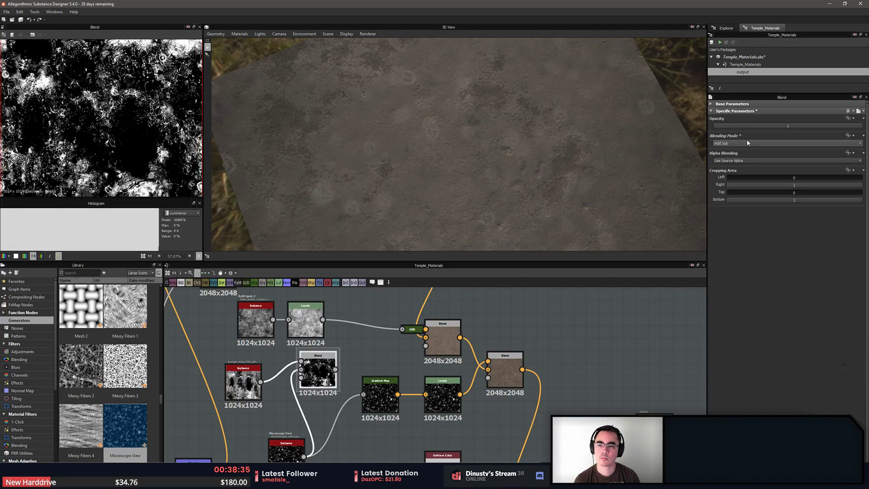
pyautogui.scroll(-4, 747, 143)
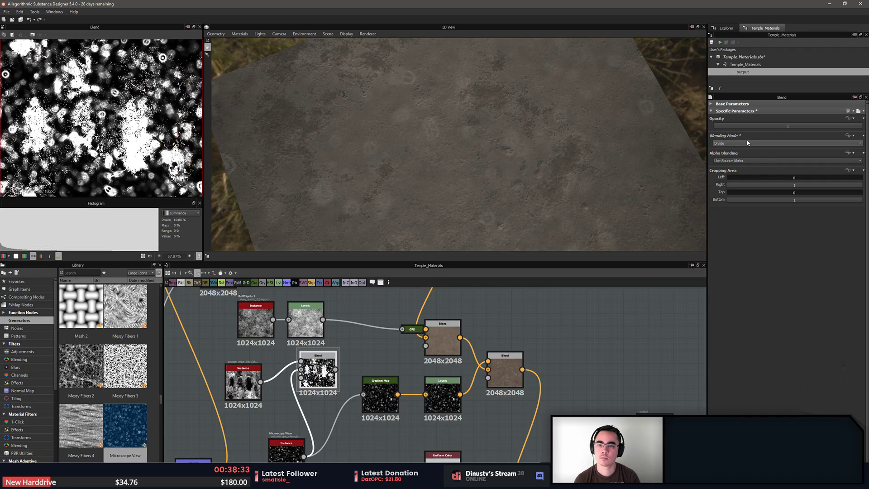
pyautogui.scroll(-3, 748, 143)
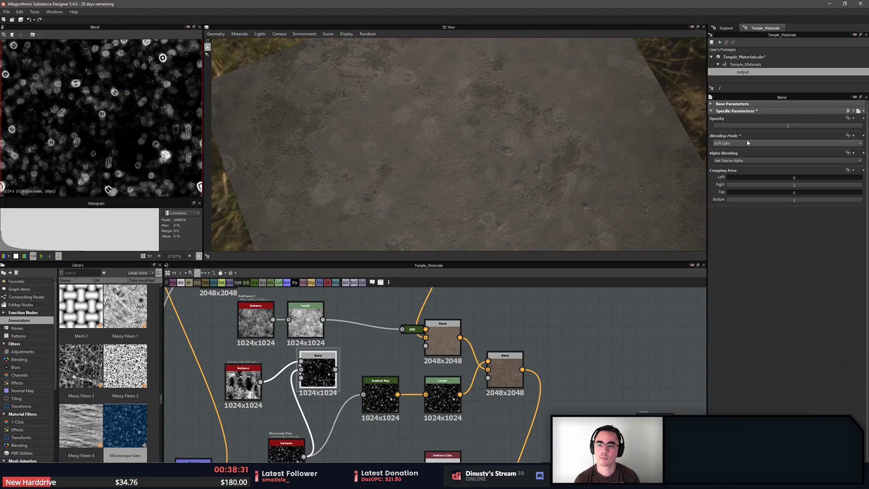
pyautogui.scroll(9, 747, 143)
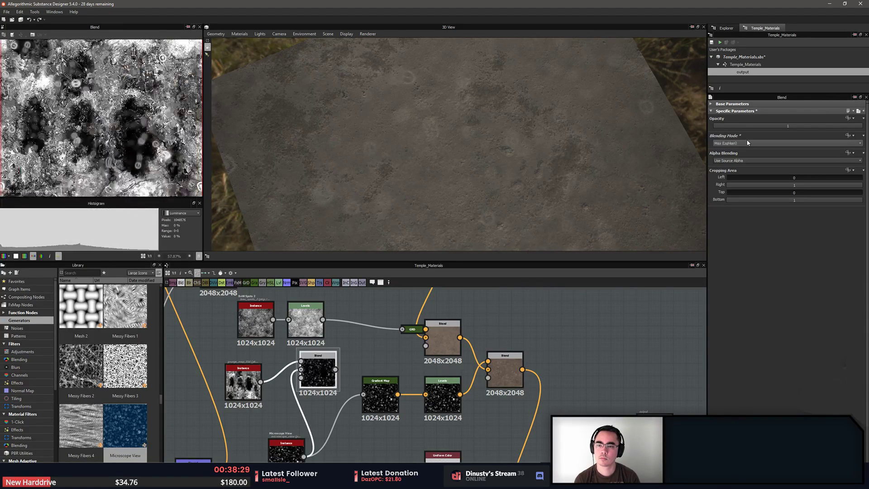
pyautogui.scroll(1, 747, 143)
pyautogui.scroll(-1, 747, 143)
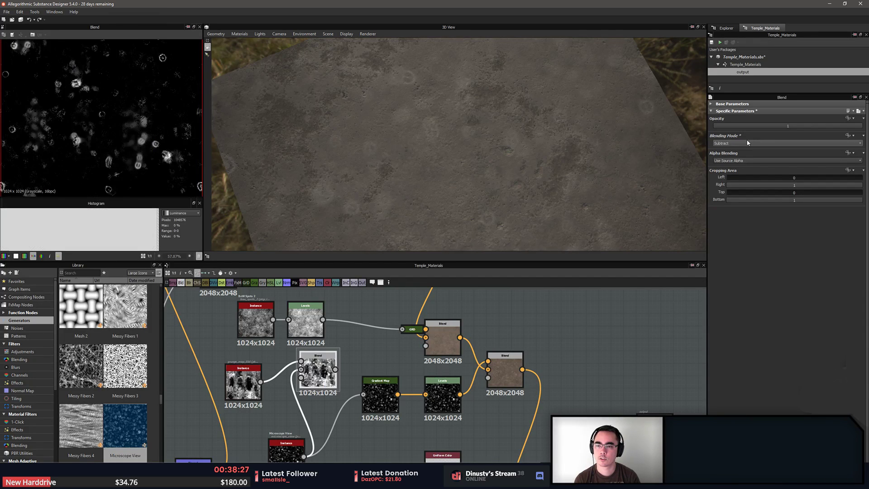
pyautogui.scroll(-1, 748, 143)
pyautogui.scroll(1, 748, 143)
pyautogui.scroll(2, 748, 143)
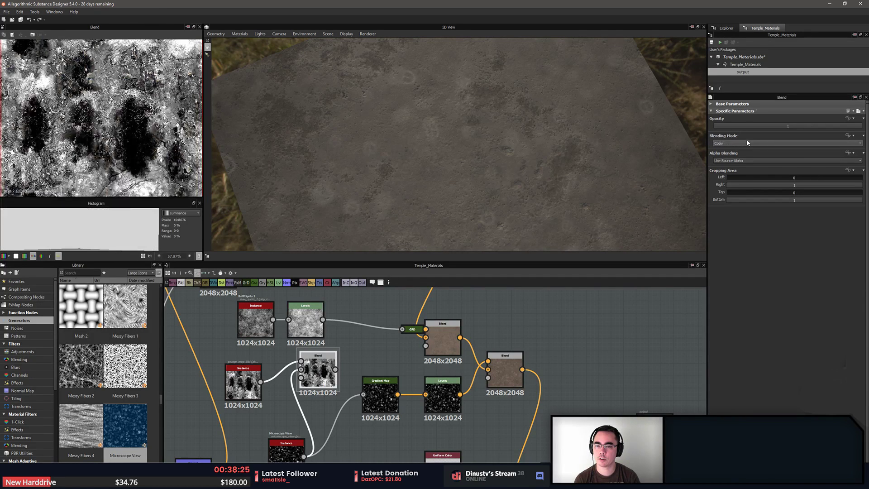
pyautogui.scroll(-1, 748, 143)
pyautogui.scroll(1, 747, 143)
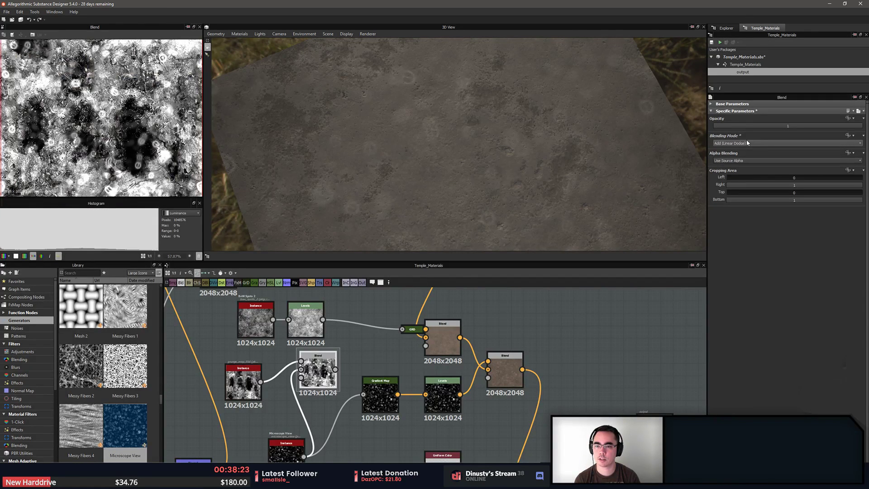
pyautogui.scroll(-1, 747, 143)
pyautogui.scroll(1, 747, 143)
pyautogui.scroll(-3, 748, 143)
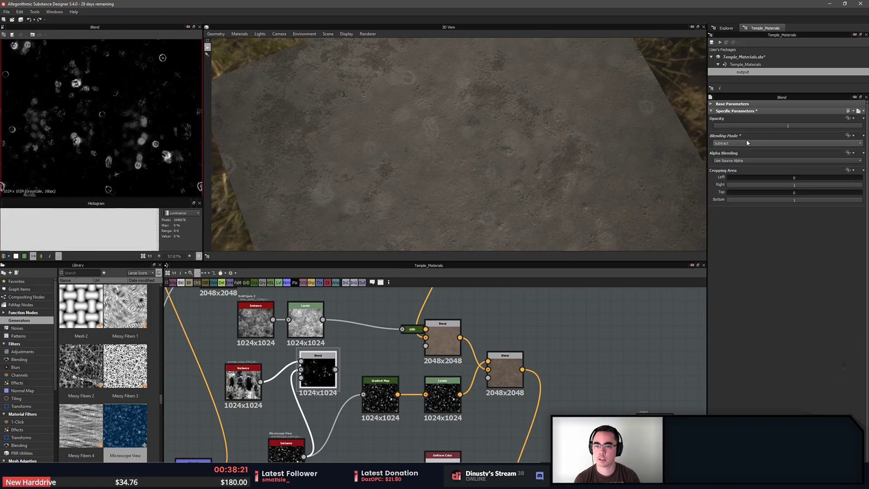
pyautogui.scroll(-1, 747, 143)
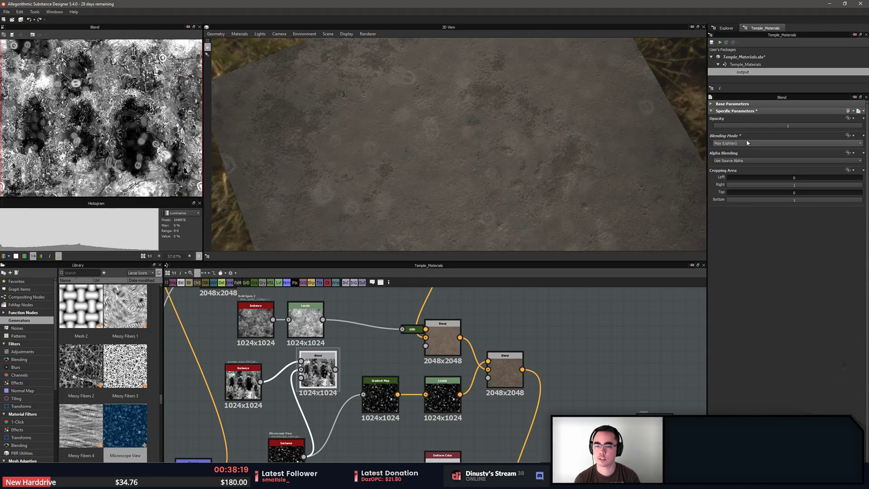
# Connect the new Blend to the Gradient Map in place of Microscope View and inspect the plane, Gradient Map and Levels
pyautogui.moveTo(361, 392); pyautogui.dragTo(363, 394)
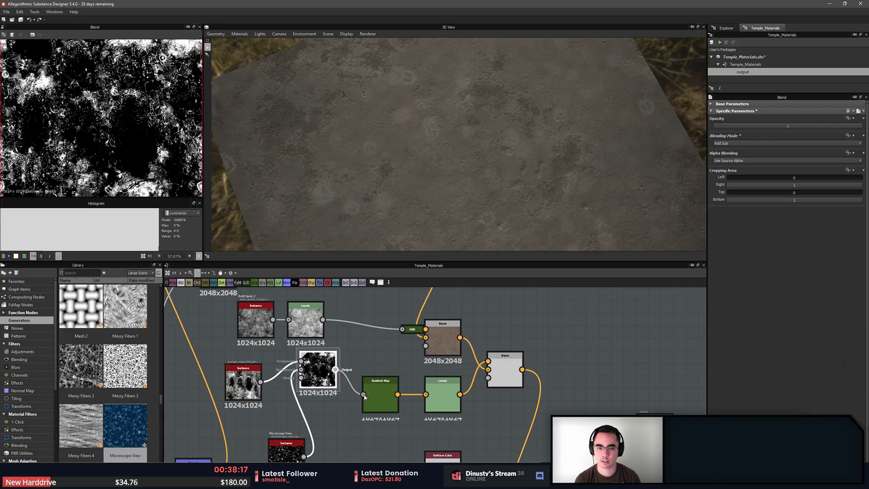
pyautogui.moveTo(543, 149); pyautogui.dragTo(380, 165)
pyautogui.scroll(2, 474, 152)
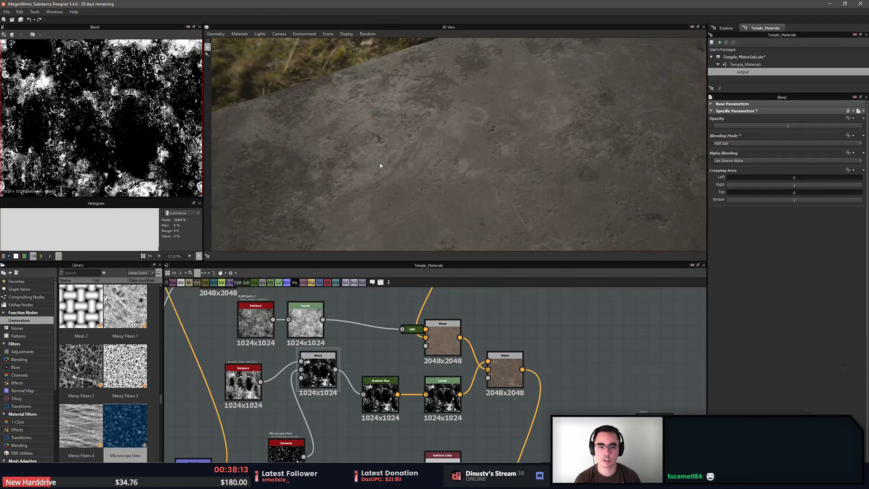
pyautogui.scroll(-1, 392, 164)
pyautogui.doubleClick(380, 392)
pyautogui.doubleClick(441, 392)
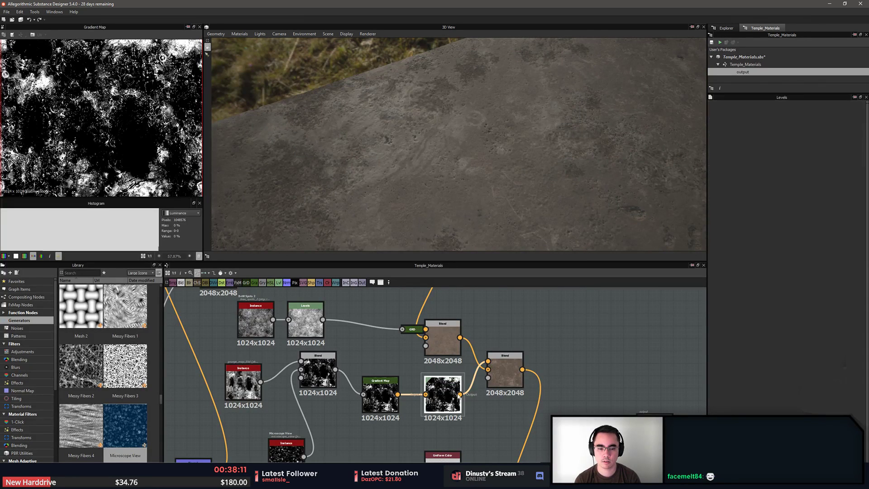
# Display the output of the Blend node combining the brown colour and the grunge Levels, and inspect its tiling
pyautogui.click(502, 386)
pyautogui.doubleClick(502, 386)
pyautogui.scroll(-5, 122, 130)
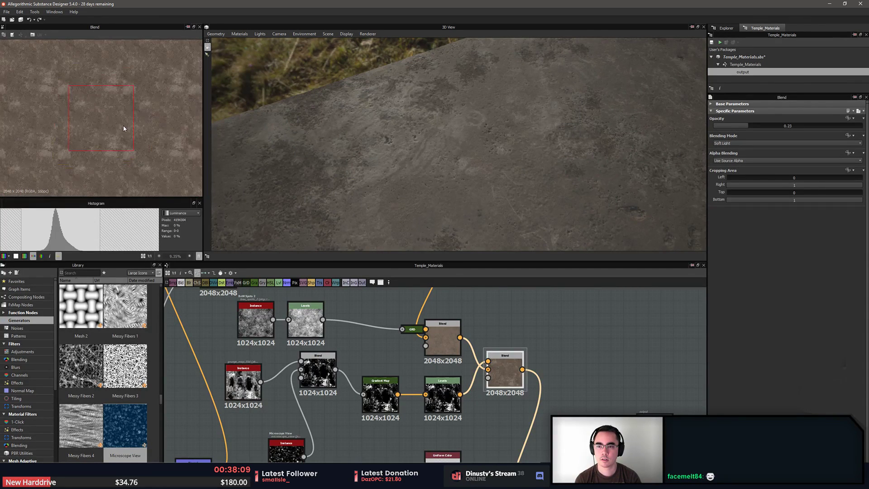
pyautogui.scroll(3, 123, 129)
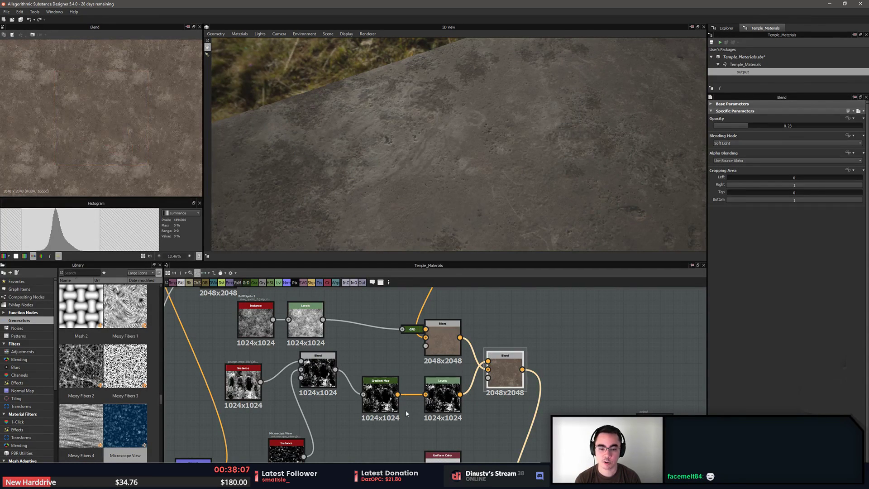
# Arrange the grunge map, Microscope View, Blend, Gradient Map and Levels nodes into a compact row feeding the final colour Blend
pyautogui.moveTo(406, 412); pyautogui.dragTo(438, 396, button='middle')
pyautogui.moveTo(357, 369); pyautogui.dragTo(364, 380)
pyautogui.moveTo(281, 375); pyautogui.dragTo(306, 361)
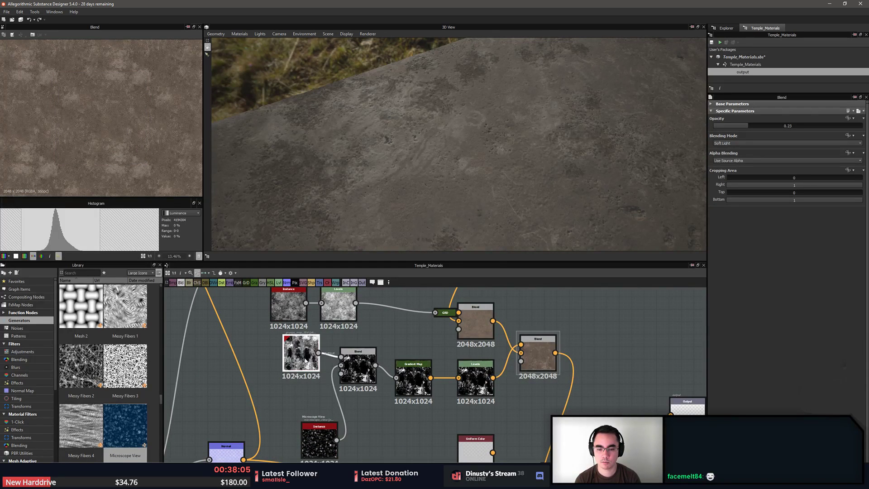
pyautogui.moveTo(326, 446); pyautogui.dragTo(307, 408)
pyautogui.moveTo(357, 373); pyautogui.dragTo(415, 376)
pyautogui.moveTo(473, 377); pyautogui.dragTo(472, 365)
pyautogui.moveTo(471, 320); pyautogui.dragTo(472, 314)
pyautogui.click(560, 328)
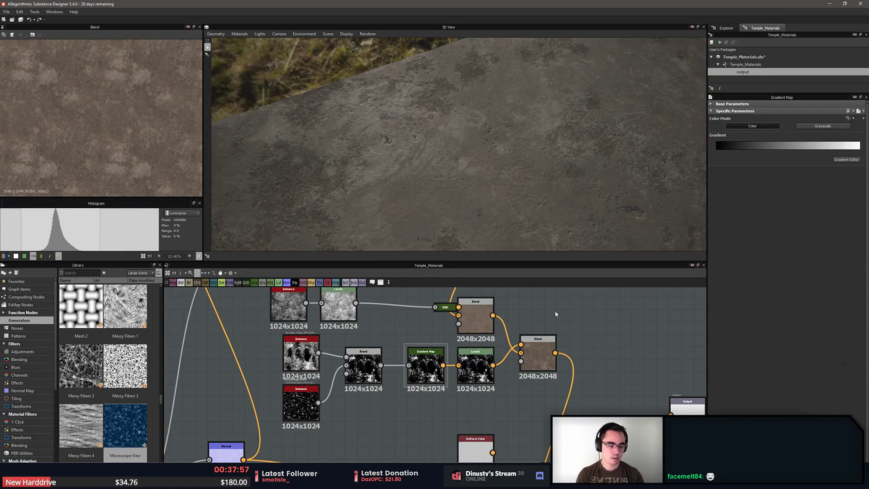
# Try swapping the foreground and background connections of the final colour Blend node, and swap them back
pyautogui.click(523, 321)
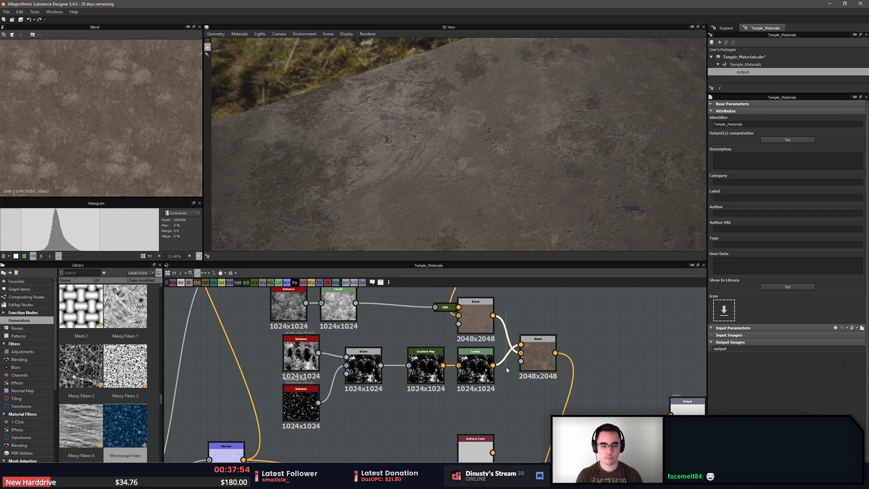
pyautogui.moveTo(506, 366); pyautogui.dragTo(507, 368)
pyautogui.press('x')
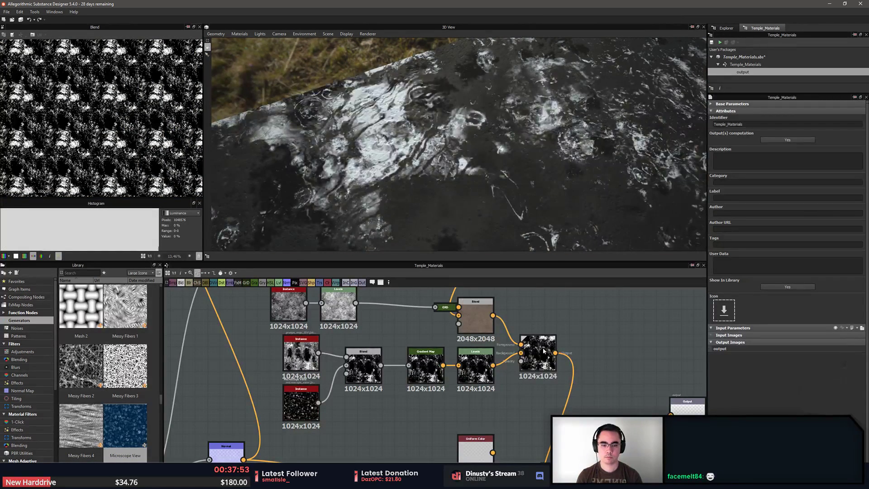
pyautogui.press('x')
# Open the Levels node after the Gradient Map in the lower branch and show its output untiled
pyautogui.scroll(-3, 493, 377)
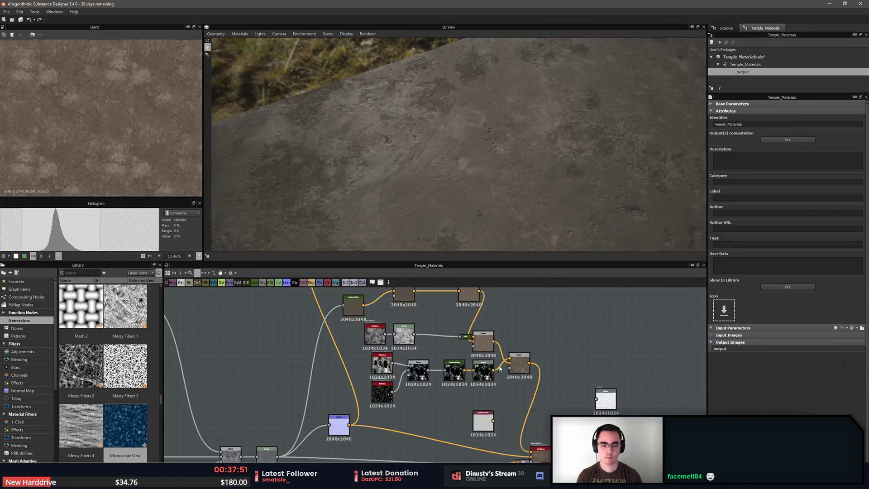
pyautogui.moveTo(521, 349)
pyautogui.mouseDown(button='middle')
pyautogui.moveTo(523, 385)
pyautogui.moveTo(517, 366)
pyautogui.mouseUp(button='middle')
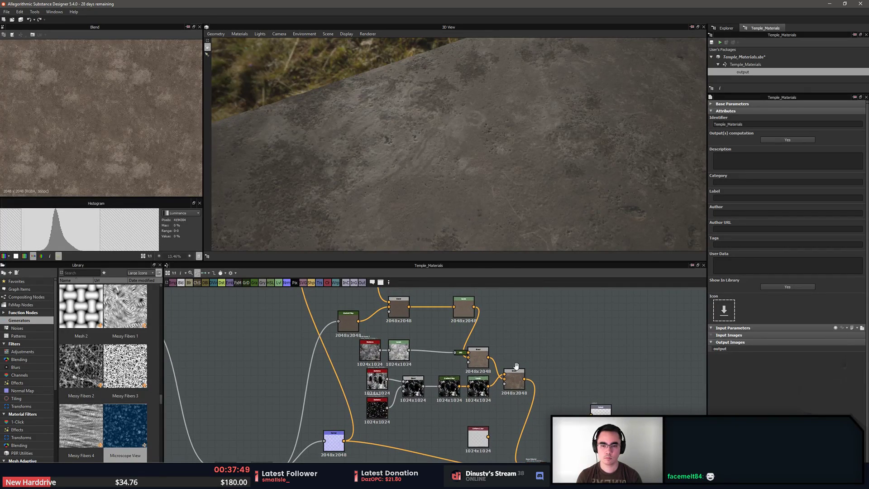
pyautogui.keyDown('alt'); pyautogui.moveTo(421, 150); pyautogui.dragTo(447, 176); pyautogui.keyUp('alt')
pyautogui.moveTo(516, 395); pyautogui.dragTo(494, 305, button='middle')
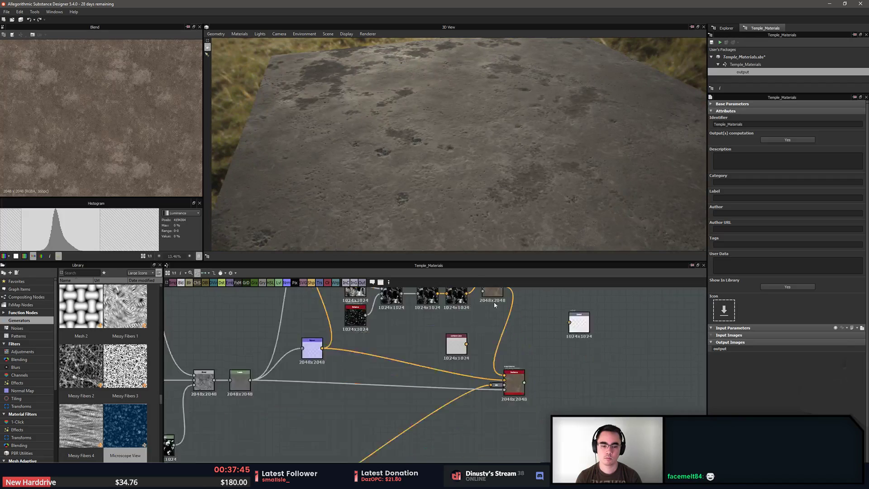
pyautogui.moveTo(493, 438); pyautogui.dragTo(543, 309, button='middle')
pyautogui.scroll(-2, 543, 309)
pyautogui.scroll(6, 335, 374)
pyautogui.doubleClick(376, 367)
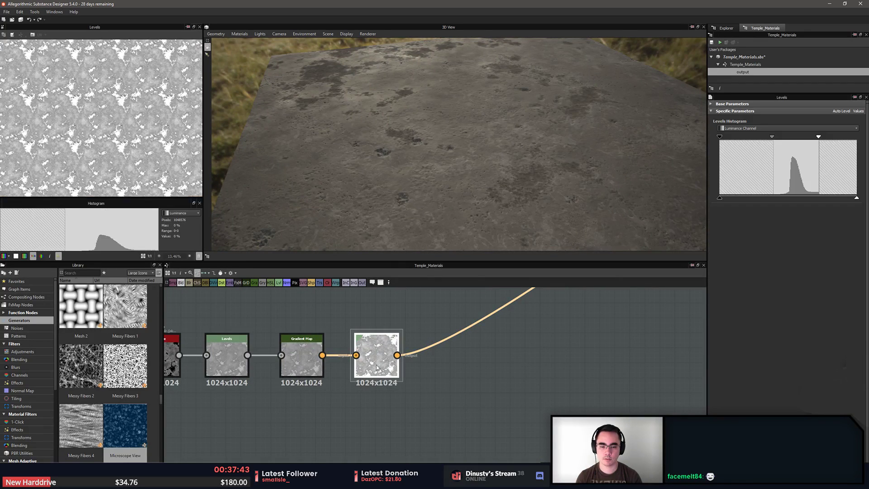
pyautogui.scroll(3, 102, 142)
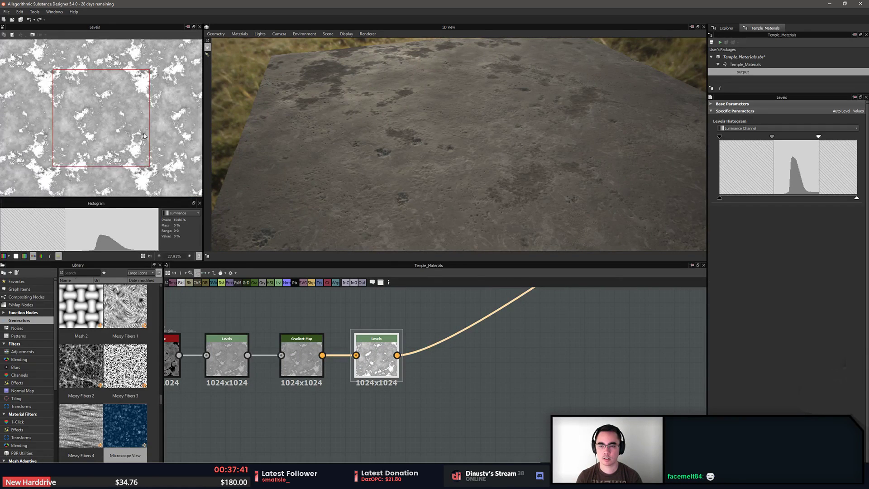
pyautogui.press('space')
pyautogui.scroll(2, 131, 148)
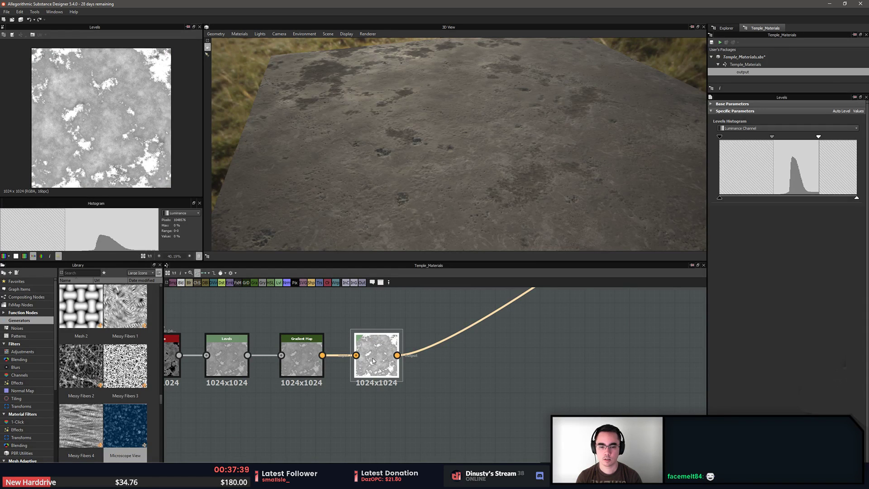
# Try lowering the Levels node's output white point and slightly raising its input white point
pyautogui.moveTo(819, 137); pyautogui.dragTo(829, 137)
pyautogui.hotkey('ctrl', 'z')
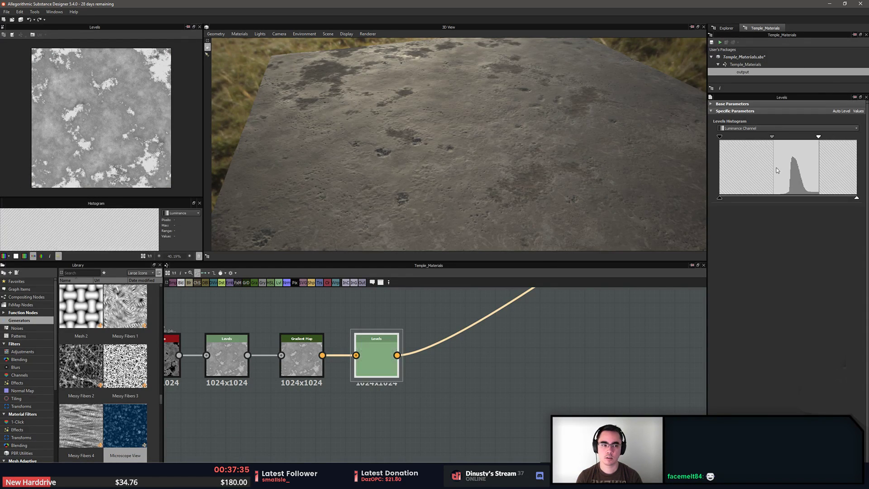
pyautogui.moveTo(856, 198); pyautogui.dragTo(817, 198)
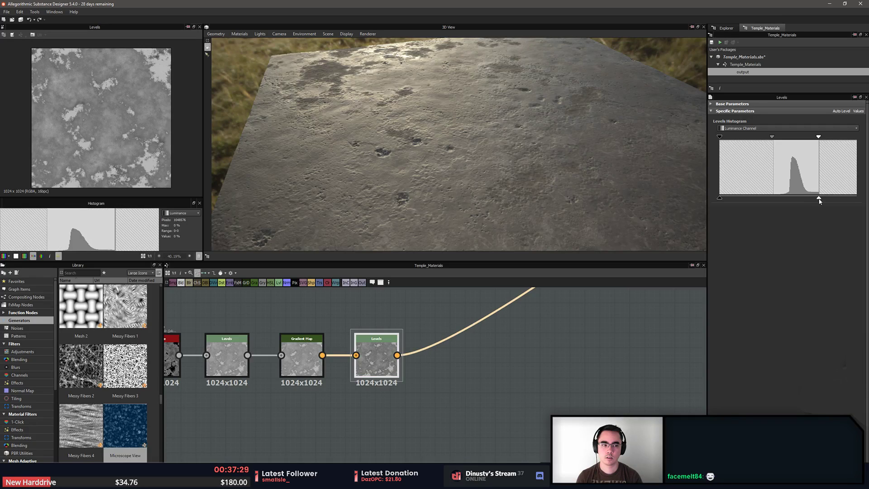
pyautogui.moveTo(818, 139); pyautogui.dragTo(828, 140)
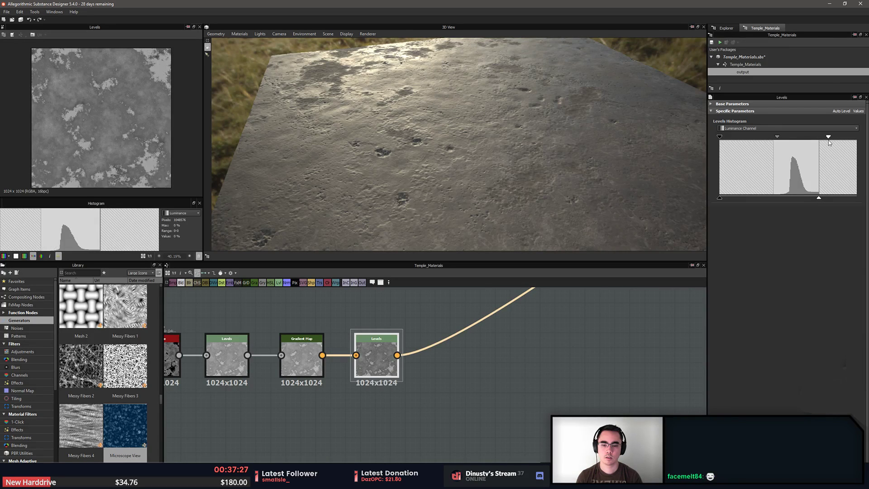
# Try the lower branch without its last Levels node, compare the surface's reflections in 3D, and restore the node
pyautogui.scroll(-1, 397, 312)
pyautogui.moveTo(395, 320); pyautogui.dragTo(392, 344, button='middle')
pyautogui.press('Delete')
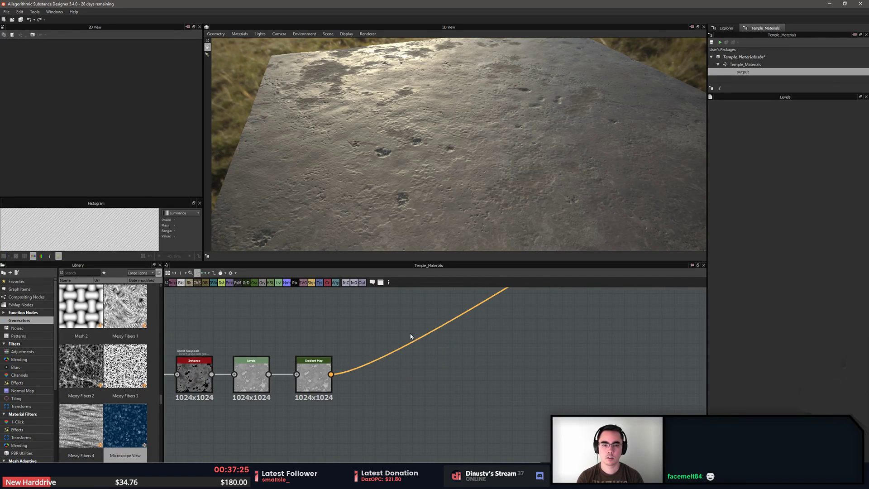
pyautogui.moveTo(439, 183)
pyautogui.mouseDown()
pyautogui.moveTo(444, 179)
pyautogui.moveTo(428, 178)
pyautogui.moveTo(421, 221)
pyautogui.moveTo(454, 192)
pyautogui.moveTo(437, 231)
pyautogui.moveTo(426, 194)
pyautogui.moveTo(442, 197)
pyautogui.mouseUp()
pyautogui.hotkey('ctrl', 'z')
# On the lower branch's last Levels node, restore full output white, raise the input white point near maximum and shift the midpoint slightly darker
pyautogui.doubleClick(381, 375)
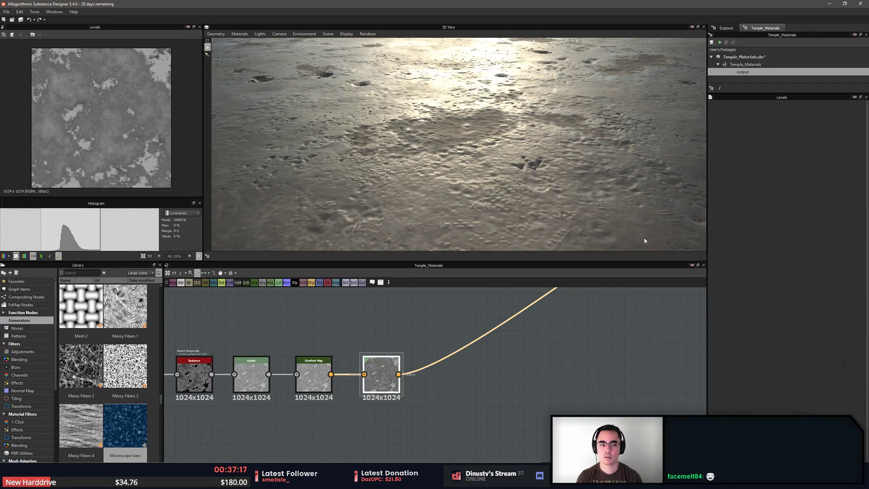
pyautogui.moveTo(829, 140); pyautogui.dragTo(817, 143)
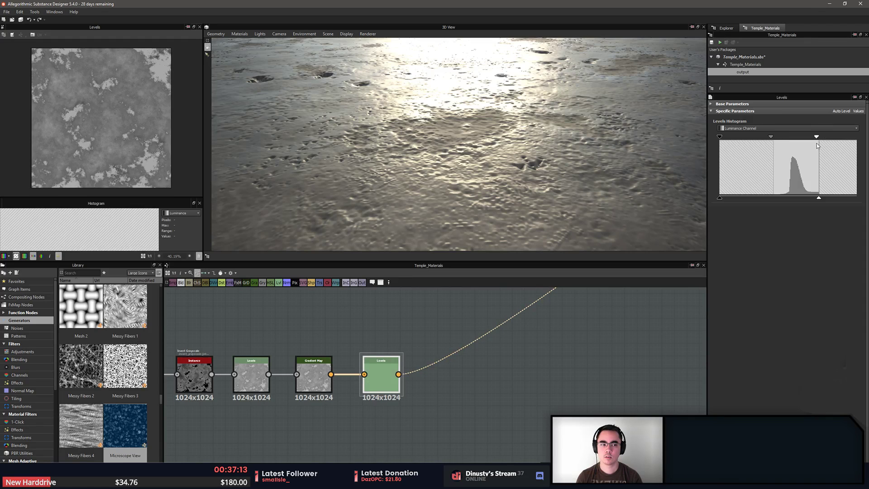
pyautogui.moveTo(720, 137); pyautogui.dragTo(773, 138)
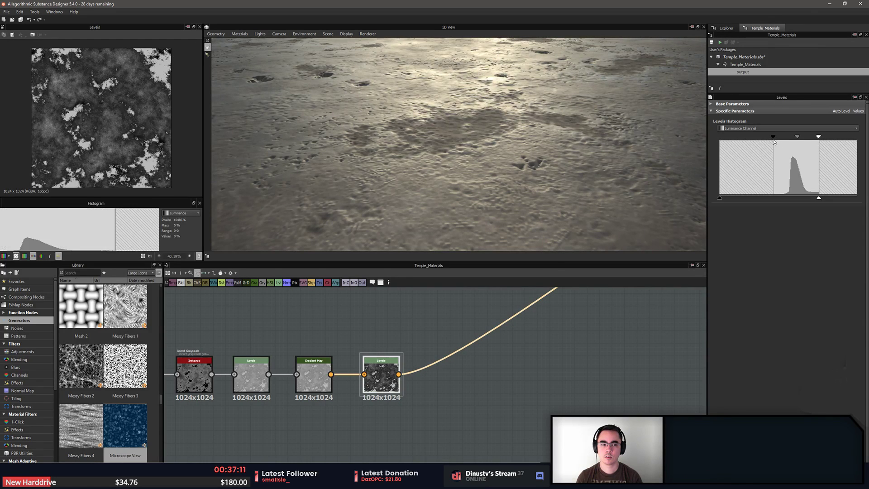
pyautogui.moveTo(819, 198); pyautogui.dragTo(856, 198)
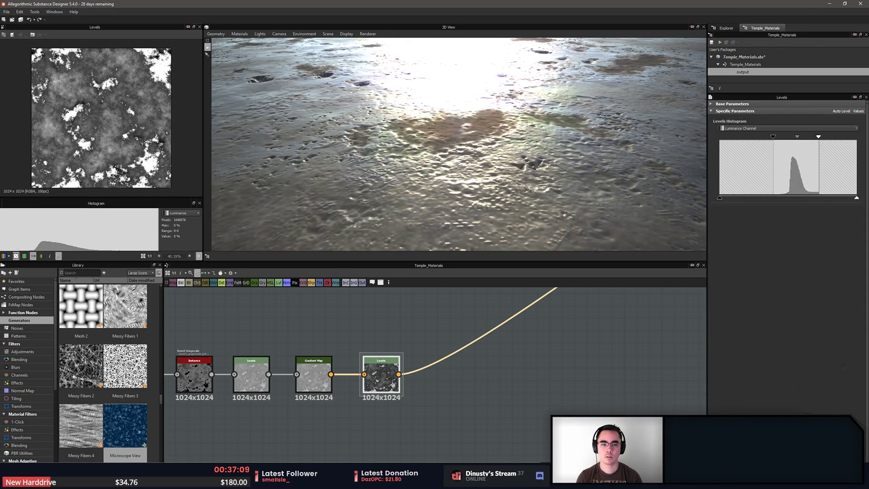
pyautogui.moveTo(812, 137); pyautogui.dragTo(849, 141)
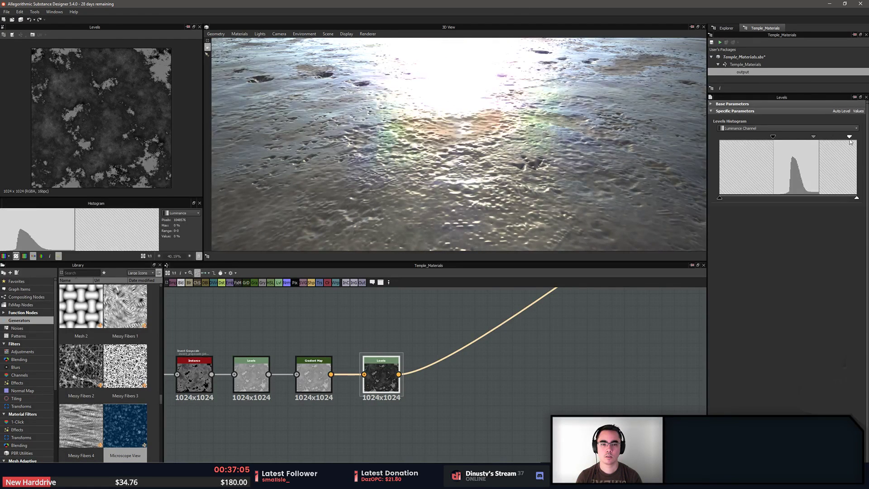
pyautogui.moveTo(772, 137); pyautogui.dragTo(720, 140)
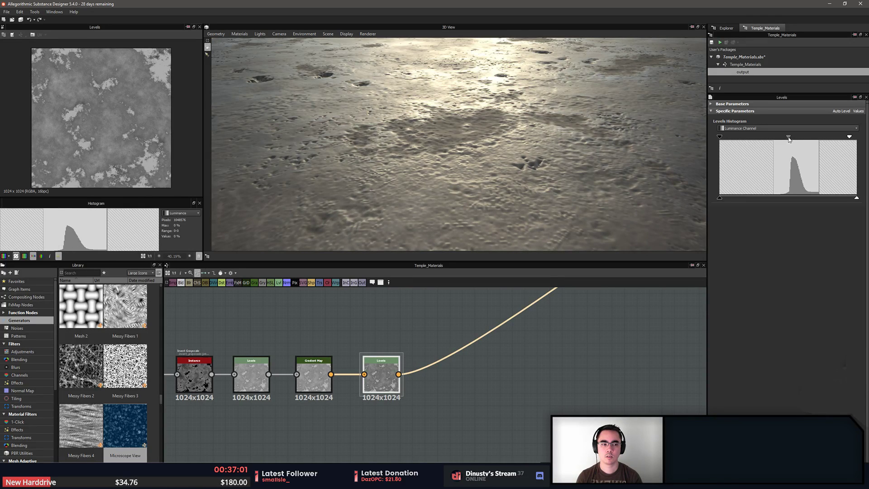
pyautogui.moveTo(787, 138)
pyautogui.mouseDown()
pyautogui.moveTo(768, 141)
pyautogui.moveTo(787, 139)
pyautogui.mouseUp()
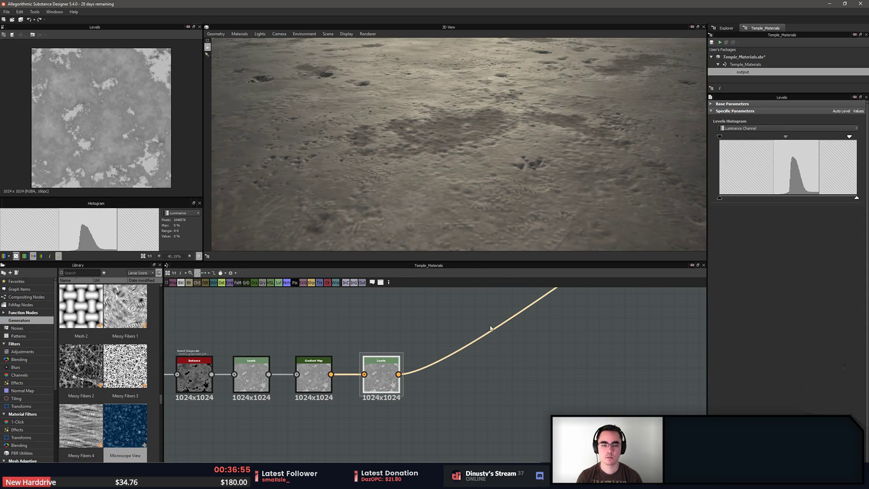
pyautogui.scroll(-3, 475, 159)
pyautogui.moveTo(475, 158)
pyautogui.mouseDown()
pyautogui.moveTo(494, 154)
pyautogui.moveTo(493, 189)
pyautogui.moveTo(450, 170)
pyautogui.moveTo(483, 186)
pyautogui.moveTo(473, 179)
pyautogui.moveTo(477, 150)
pyautogui.mouseUp()
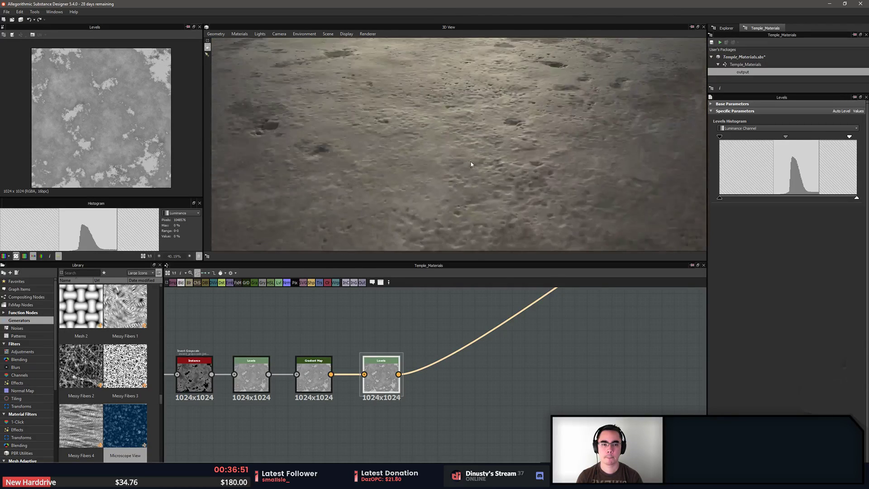
pyautogui.scroll(5, 413, 371)
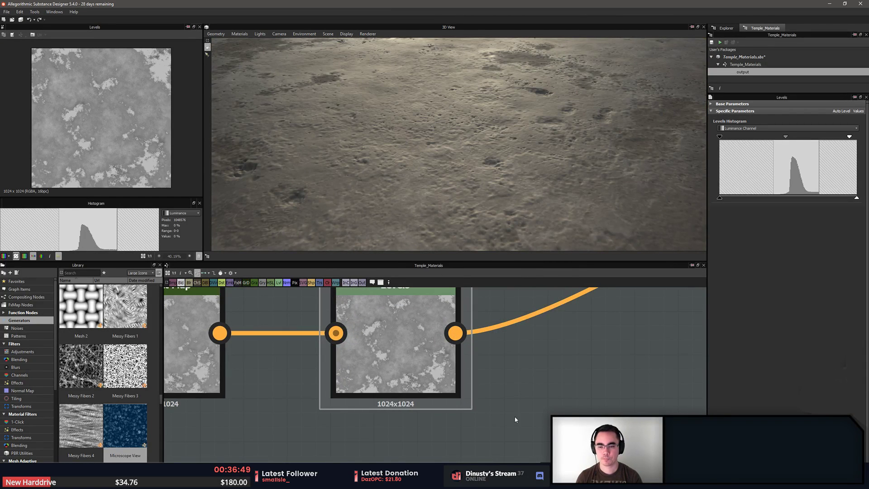
pyautogui.press('space')
pyautogui.write('noise')
pyautogui.press('Return')
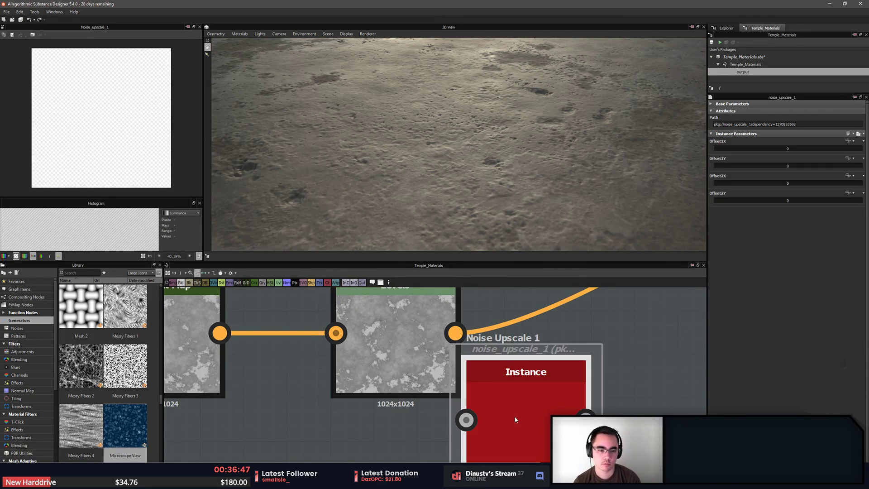
pyautogui.press('Delete')
# Add a BnW Spots 3 noise node and place it below the lower branch's last Levels node
pyautogui.press('space')
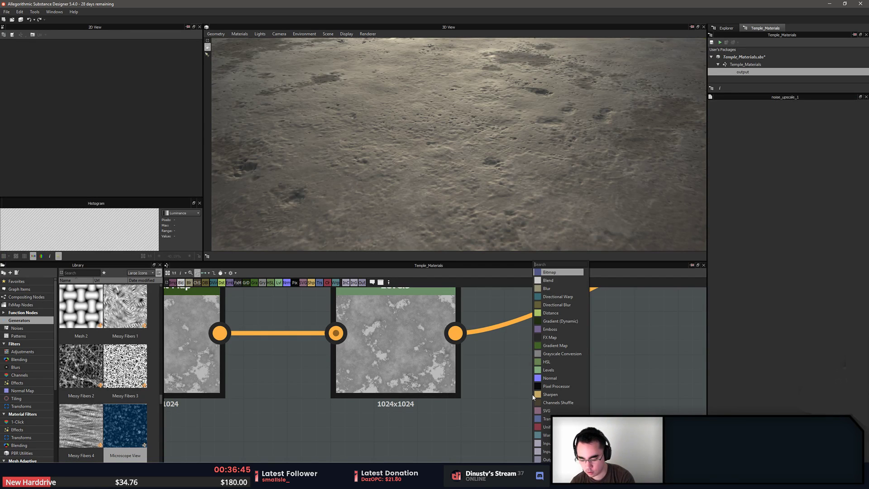
pyautogui.write('noise')
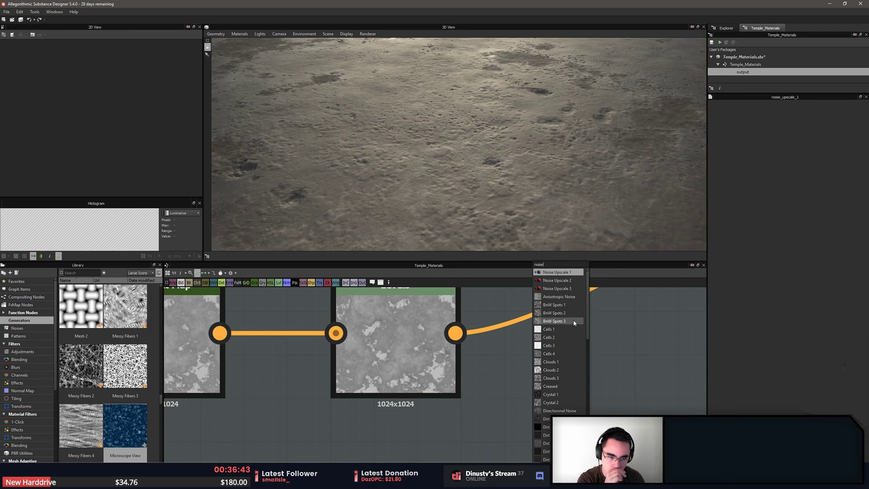
pyautogui.click(554, 321)
pyautogui.scroll(-1, 506, 407)
pyautogui.moveTo(506, 400); pyautogui.dragTo(400, 461)
# Add a Blend node with BnW Spots 3 as its foreground and the Levels output as its background
pyautogui.click(535, 414)
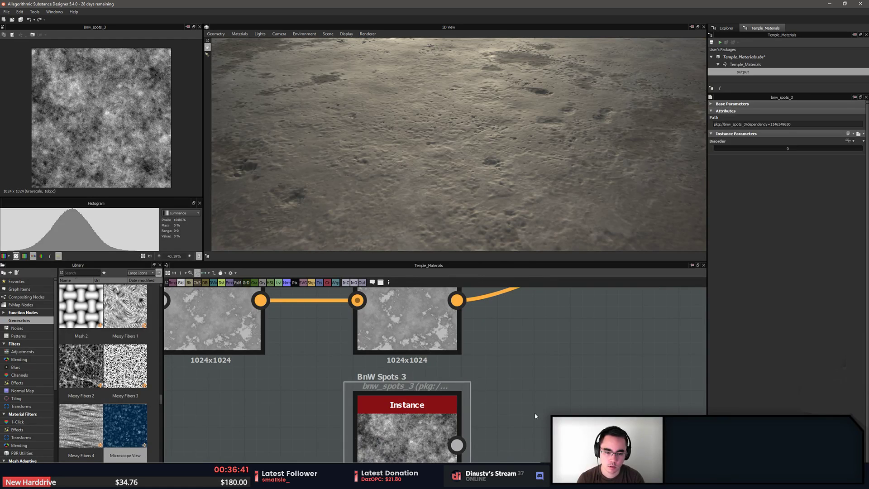
pyautogui.press('space')
pyautogui.write('blend')
pyautogui.press('Return')
pyautogui.moveTo(576, 390); pyautogui.dragTo(598, 390)
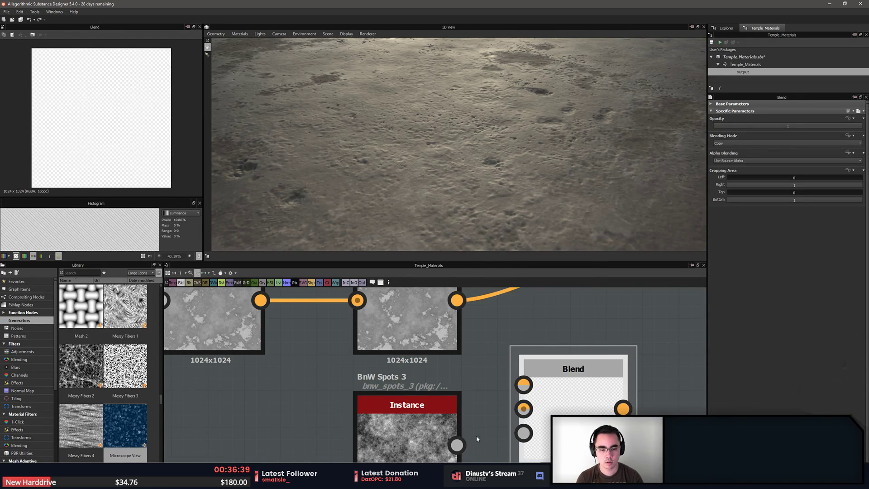
pyautogui.moveTo(457, 444); pyautogui.dragTo(523, 409)
pyautogui.scroll(-1, 527, 404)
pyautogui.scroll(-2, 526, 401)
pyautogui.moveTo(464, 341); pyautogui.dragTo(510, 416)
pyautogui.moveTo(464, 441); pyautogui.dragTo(554, 357)
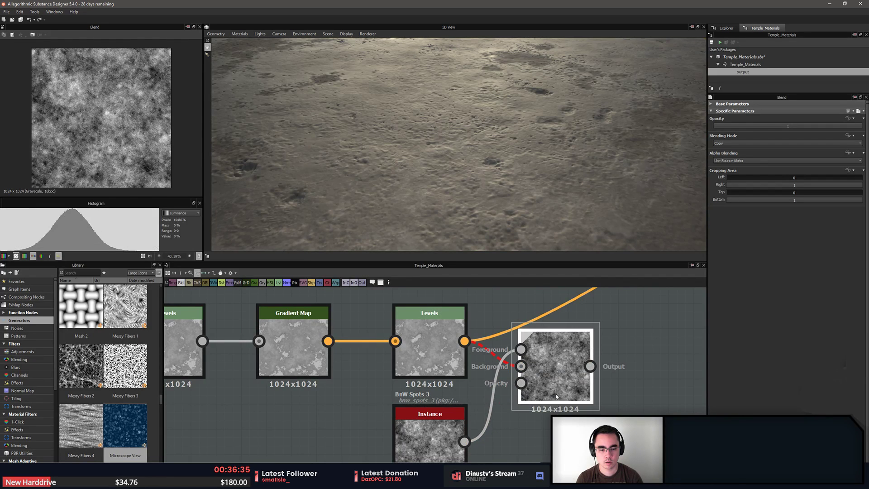
# Make room beside BnW Spots 3 and try inserting a Gradient (Dynamic) node between it and the Blend's foreground input
pyautogui.click(405, 450)
pyautogui.moveTo(405, 450); pyautogui.dragTo(368, 450)
pyautogui.press('space')
pyautogui.write('grade')
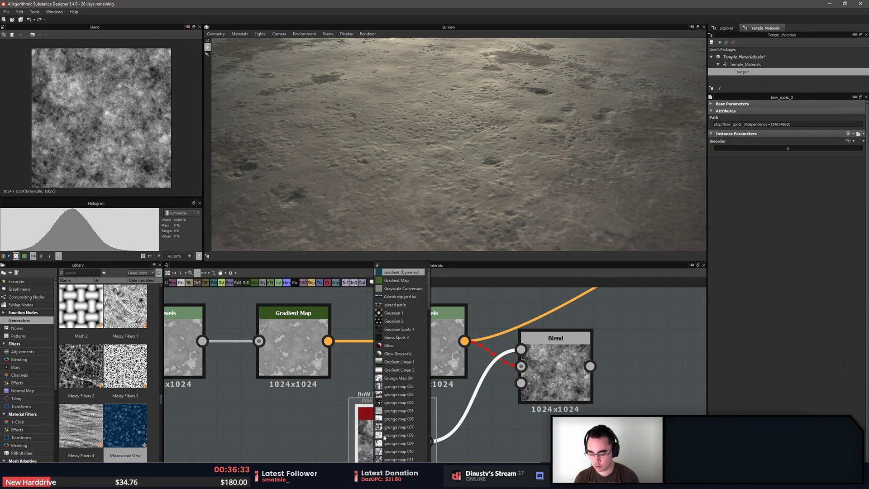
pyautogui.press('Return')
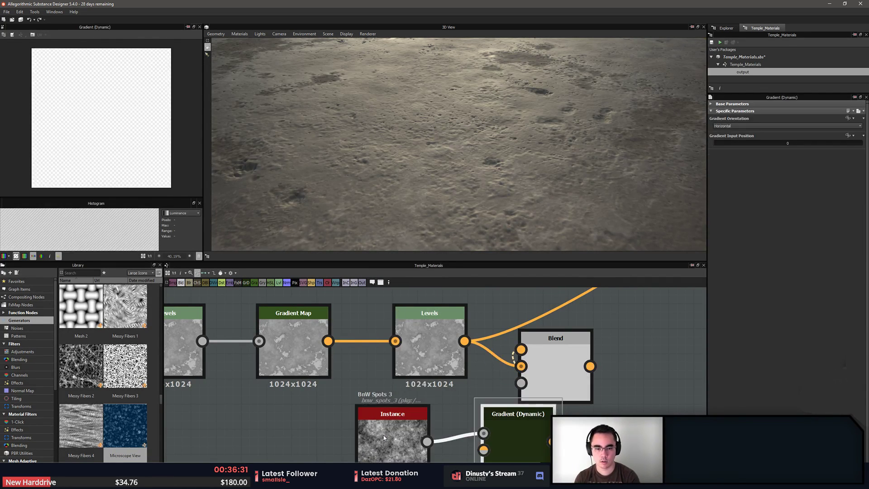
pyautogui.click(396, 435)
pyautogui.press('space')
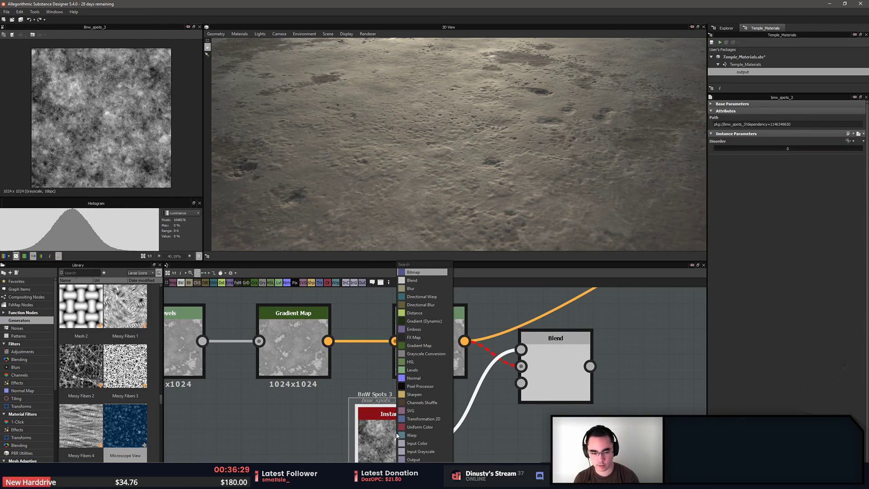
pyautogui.press('Escape')
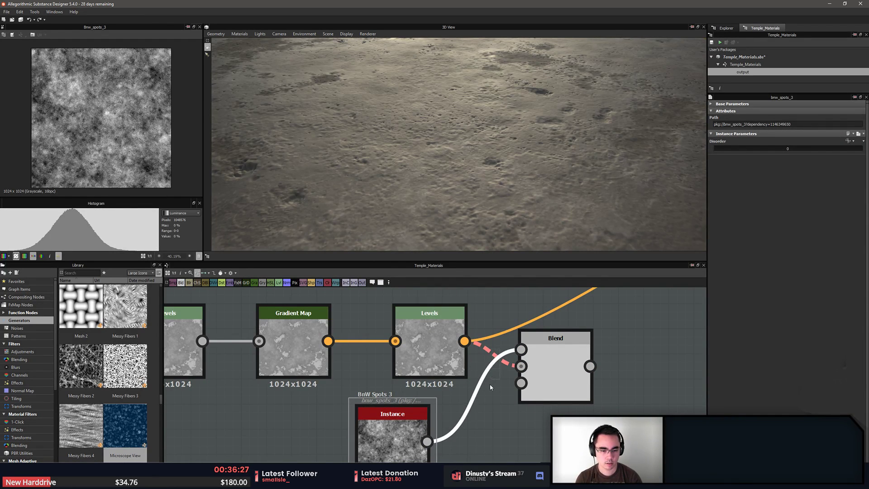
# Insert a Gradient Map node between BnW Spots 3 and the Blend's foreground input, and line both nodes up below the branch
pyautogui.press('space')
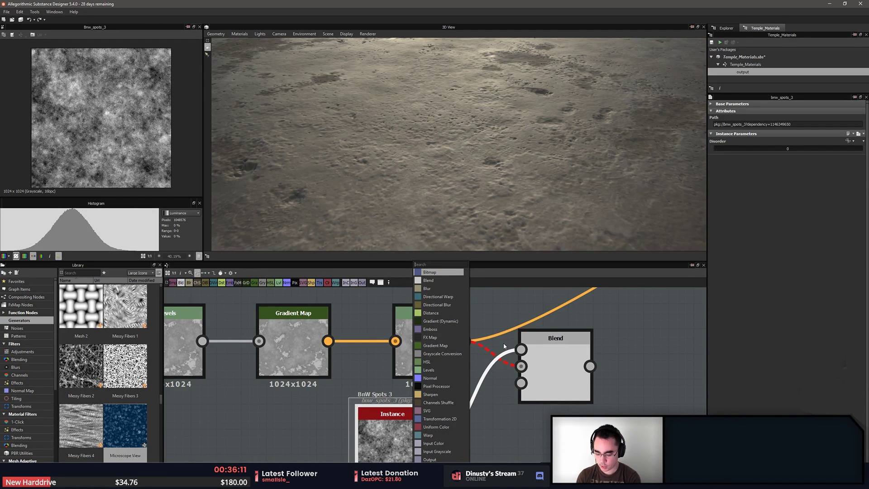
pyautogui.write('gra')
pyautogui.press('Return')
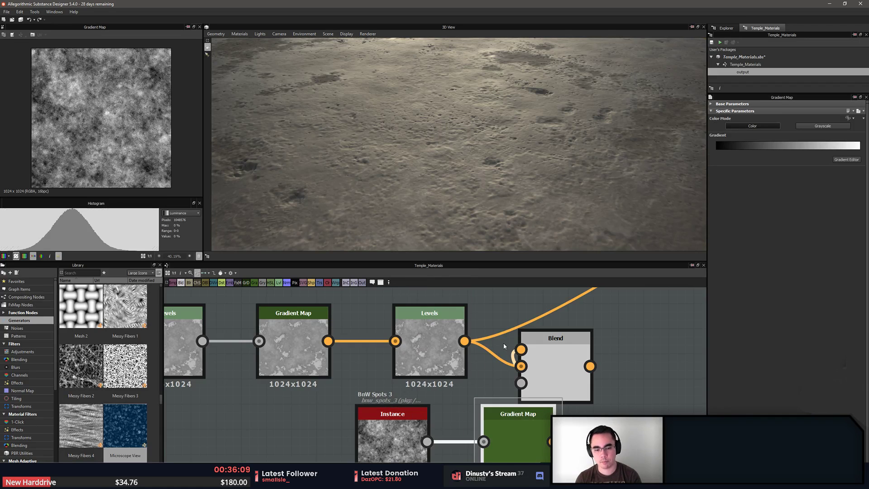
pyautogui.moveTo(398, 448); pyautogui.dragTo(335, 448)
pyautogui.moveTo(528, 457); pyautogui.dragTo(440, 456)
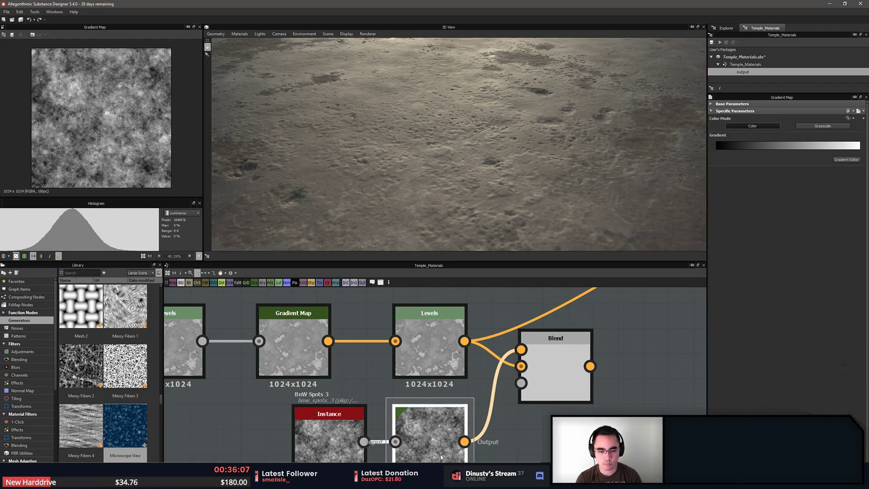
# Move BnW Spots 3 and its Gradient Map above the lower branch, and align the Blend with the Levels row
pyautogui.click(616, 316)
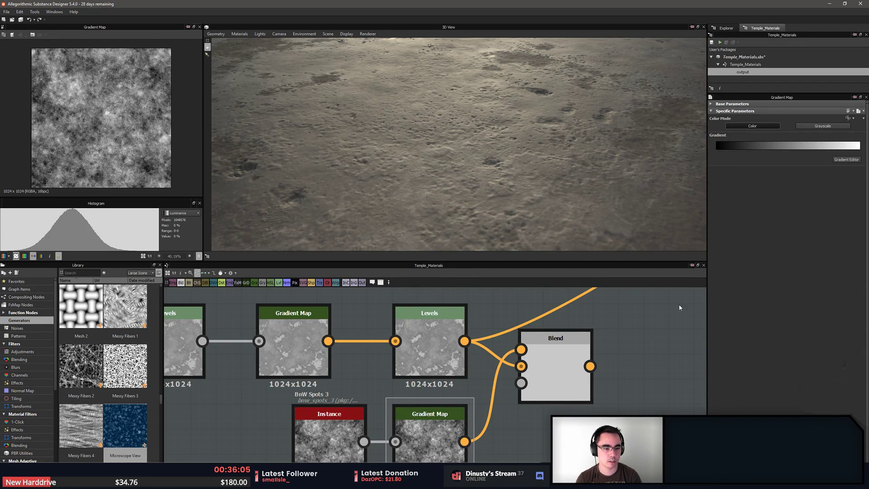
pyautogui.click(580, 383)
pyautogui.moveTo(602, 357); pyautogui.dragTo(488, 382, button='middle')
pyautogui.scroll(-3, 470, 385)
pyautogui.moveTo(292, 455); pyautogui.dragTo(378, 438)
pyautogui.moveTo(378, 439); pyautogui.dragTo(381, 325)
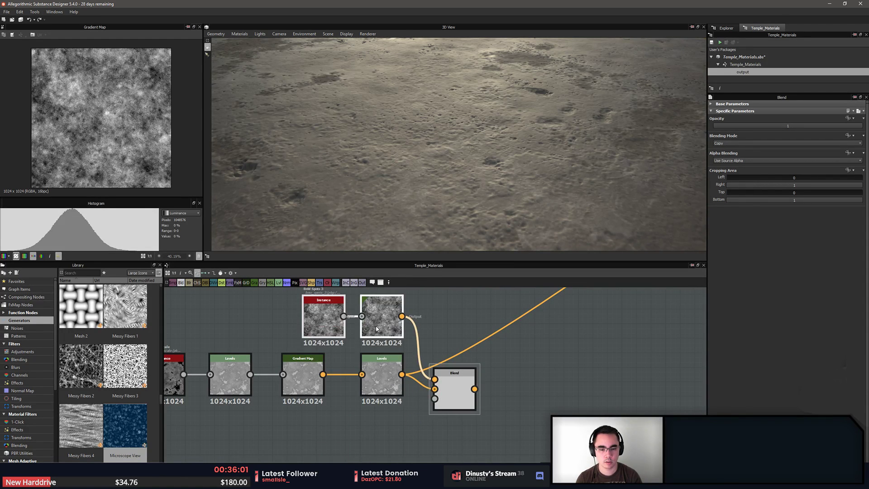
pyautogui.moveTo(460, 393)
pyautogui.mouseDown()
pyautogui.moveTo(475, 364)
pyautogui.moveTo(460, 386)
pyautogui.mouseUp()
# Preview the Blend, try the Overlay blending mode and set its opacity to 0.45
pyautogui.doubleClick(477, 373)
pyautogui.scroll(5, 141, 146)
pyautogui.scroll(-6, 109, 131)
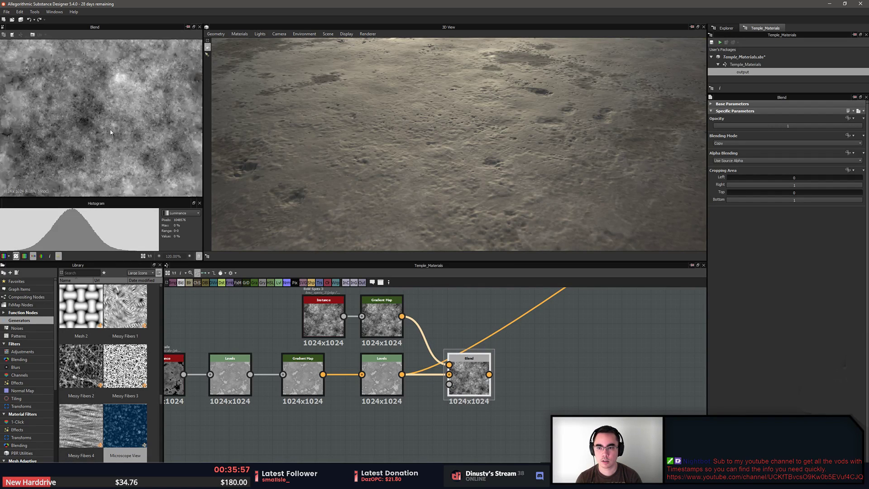
pyautogui.click(729, 142)
pyautogui.click(729, 142)
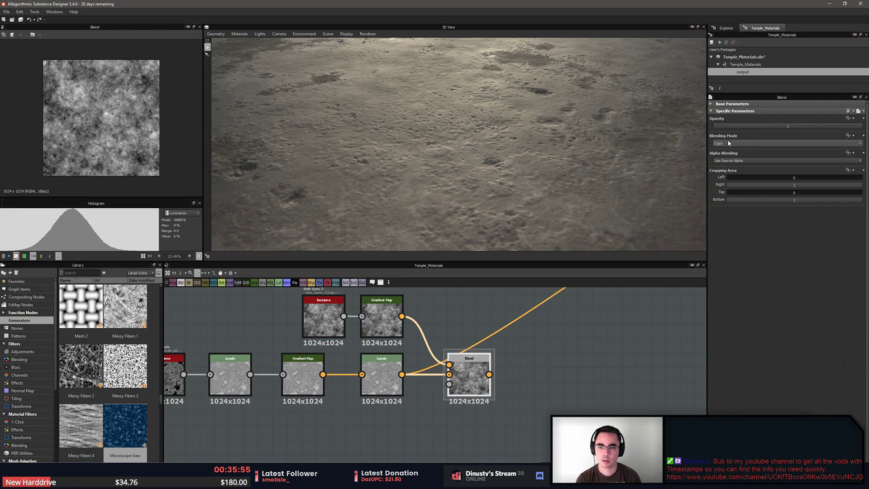
pyautogui.scroll(-3, 729, 141)
pyautogui.scroll(-3, 728, 142)
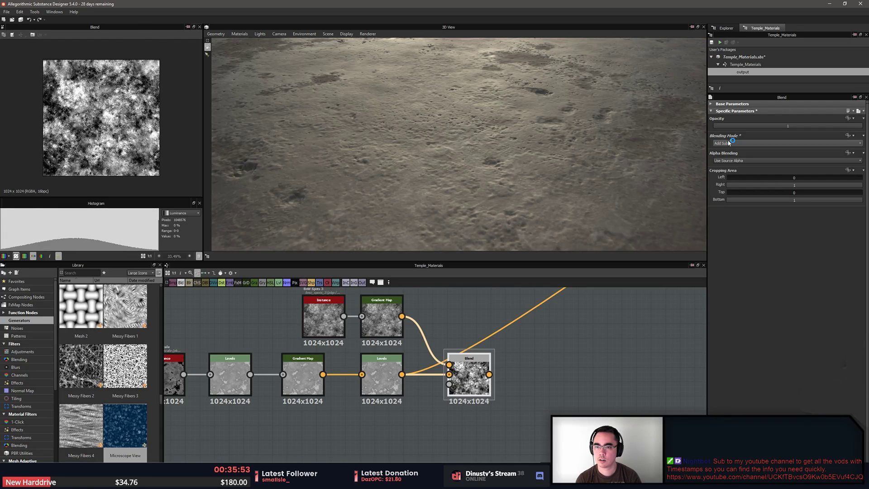
pyautogui.scroll(-1, 729, 143)
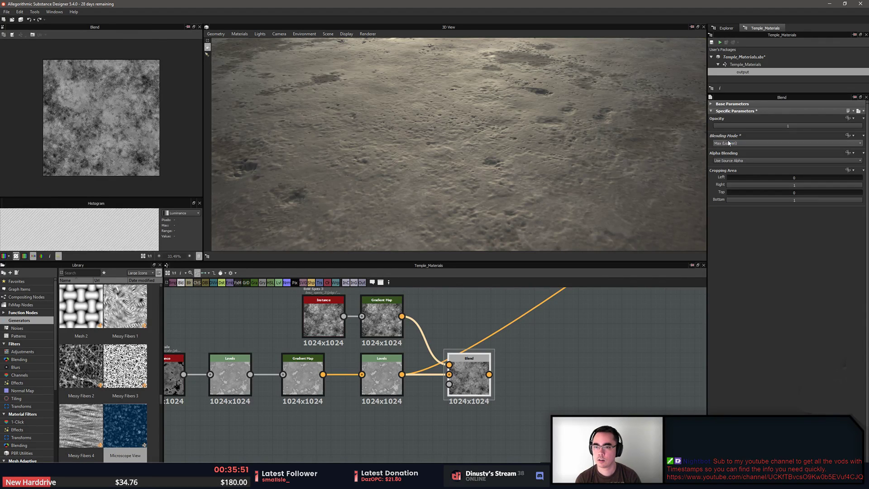
pyautogui.scroll(-2, 729, 143)
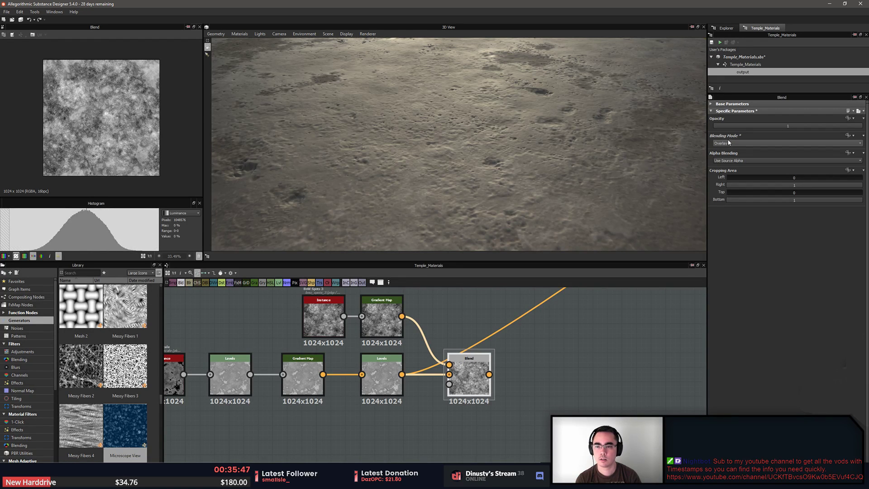
pyautogui.moveTo(840, 124); pyautogui.dragTo(779, 125)
# Connect the Blend's output to the final material node in place of the Levels output and check the surface in 3D
pyautogui.moveTo(568, 364); pyautogui.dragTo(438, 423, button='middle')
pyautogui.scroll(-4, 477, 389)
pyautogui.moveTo(398, 452); pyautogui.dragTo(616, 307)
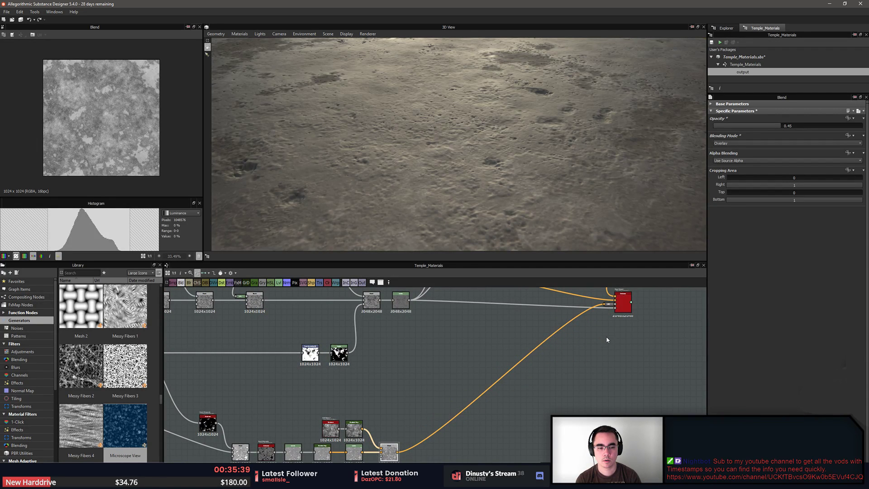
pyautogui.scroll(-4, 498, 152)
pyautogui.moveTo(496, 151); pyautogui.dragTo(428, 202)
pyautogui.scroll(4, 464, 143)
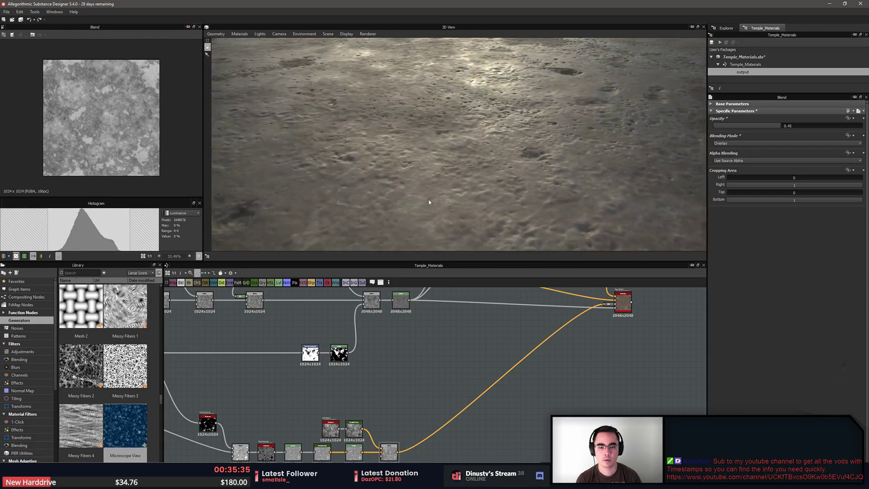
# Try a Blend opacity of 0.77 and check the reflections on the surface at a grazing angle
pyautogui.moveTo(312, 456); pyautogui.dragTo(339, 415, button='middle')
pyautogui.scroll(4, 362, 414)
pyautogui.scroll(2, 459, 388)
pyautogui.scroll(8, 121, 135)
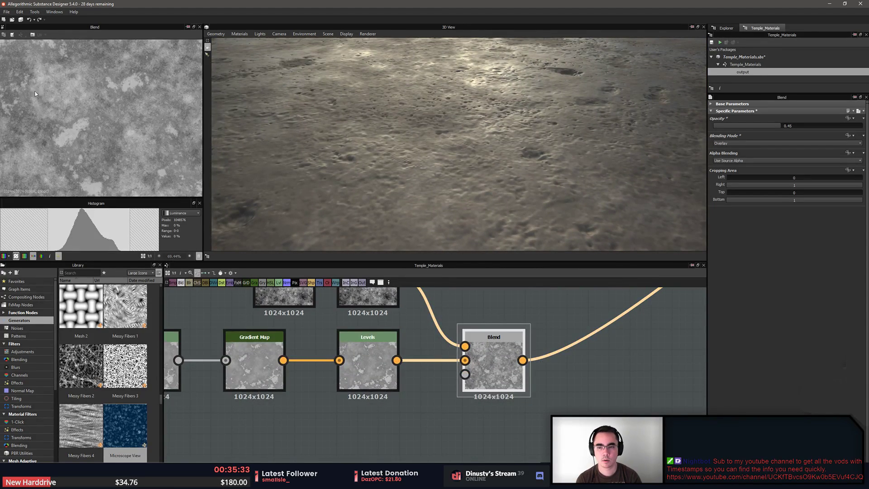
pyautogui.moveTo(780, 125); pyautogui.dragTo(829, 138)
pyautogui.moveTo(606, 168); pyautogui.dragTo(575, 181)
pyautogui.scroll(-3, 565, 190)
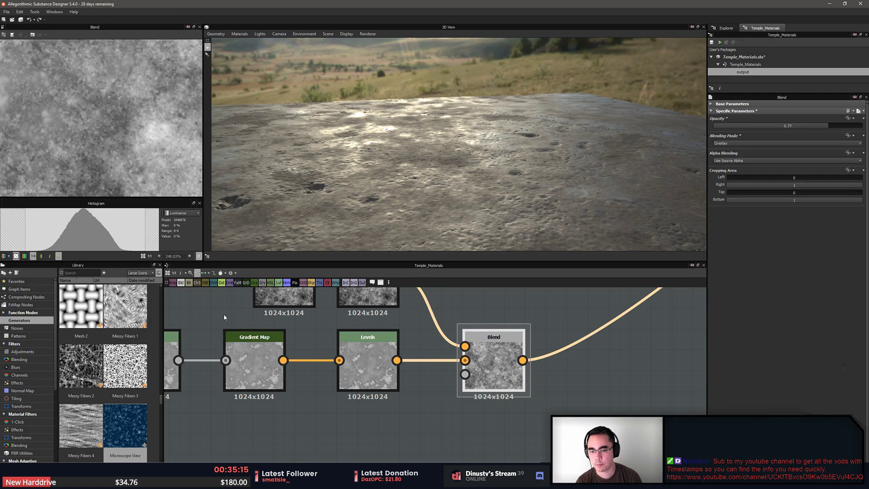
# Set the Blend's blending mode to Max (Lighten) and its opacity to 1
pyautogui.click(761, 144)
pyautogui.click(757, 149)
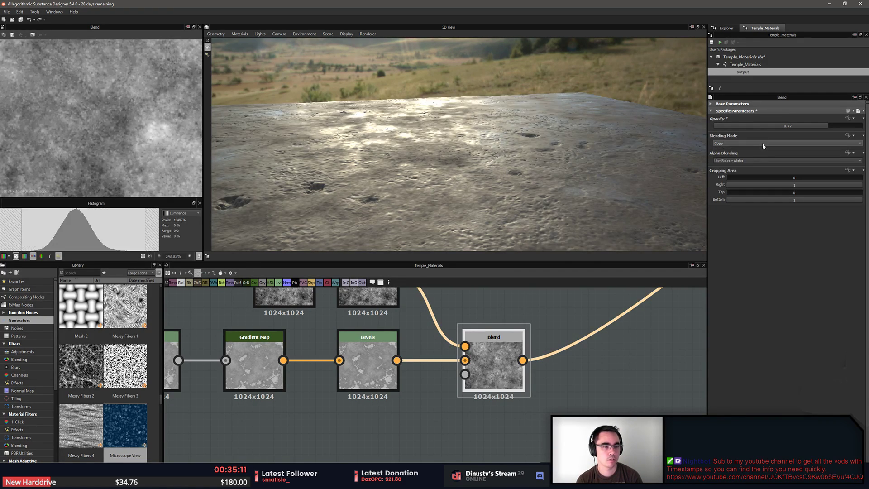
pyautogui.scroll(-2, 762, 143)
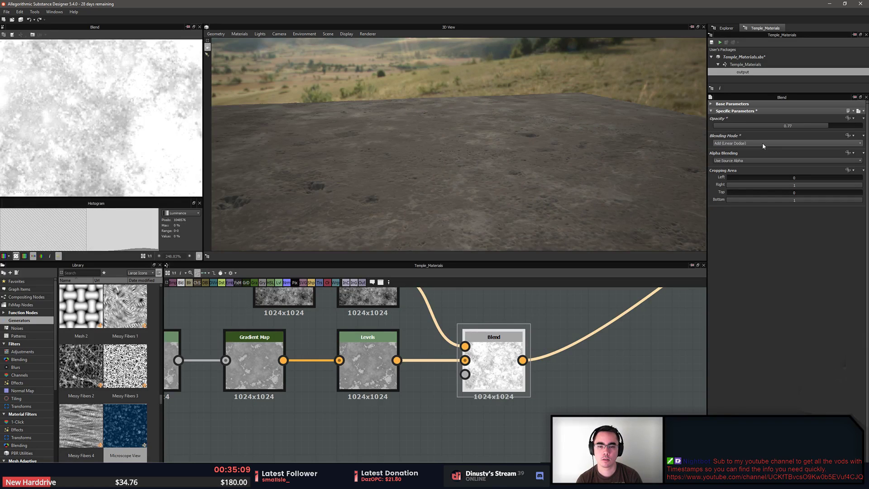
pyautogui.scroll(-1, 762, 142)
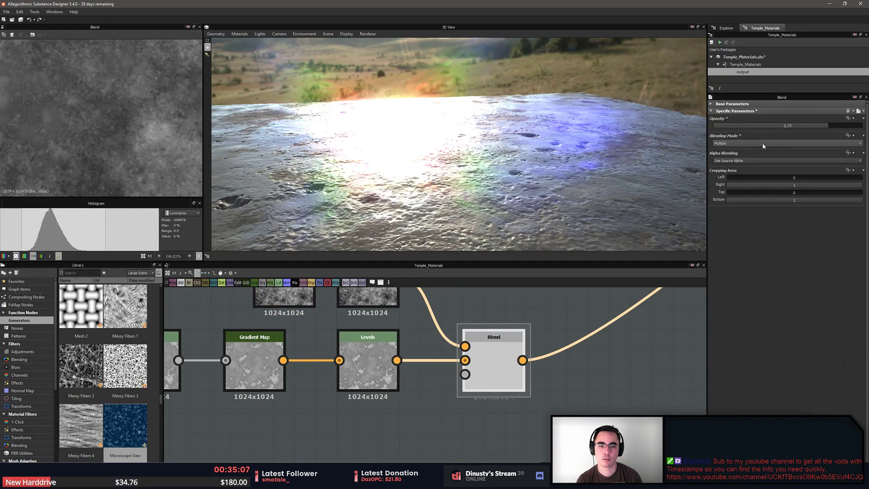
pyautogui.scroll(-2, 762, 142)
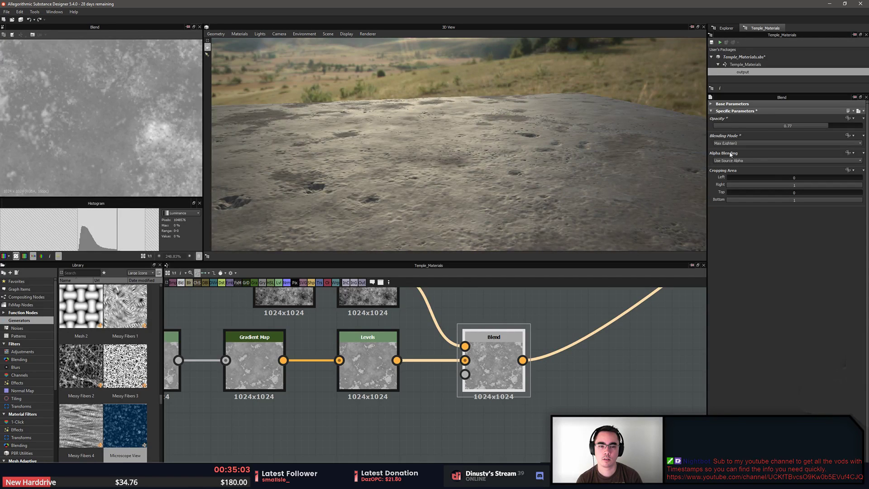
pyautogui.doubleClick(366, 299)
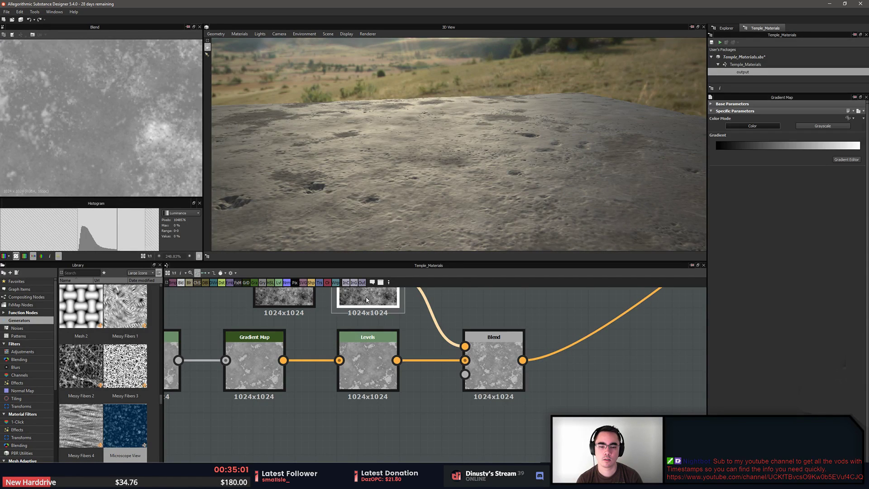
pyautogui.doubleClick(498, 362)
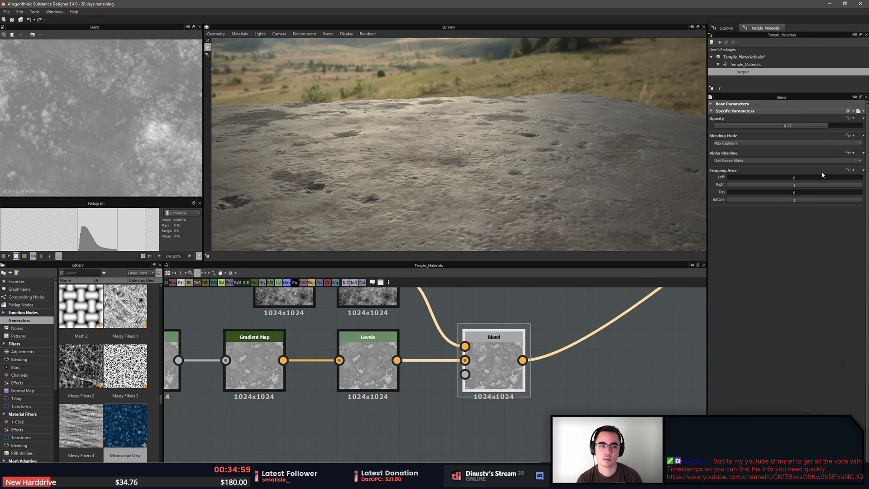
pyautogui.moveTo(829, 125); pyautogui.dragTo(862, 131)
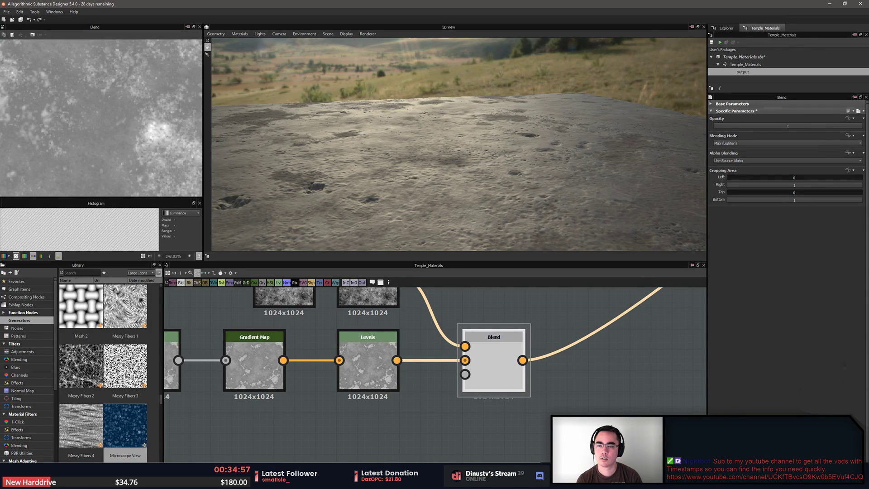
pyautogui.scroll(-1, 775, 147)
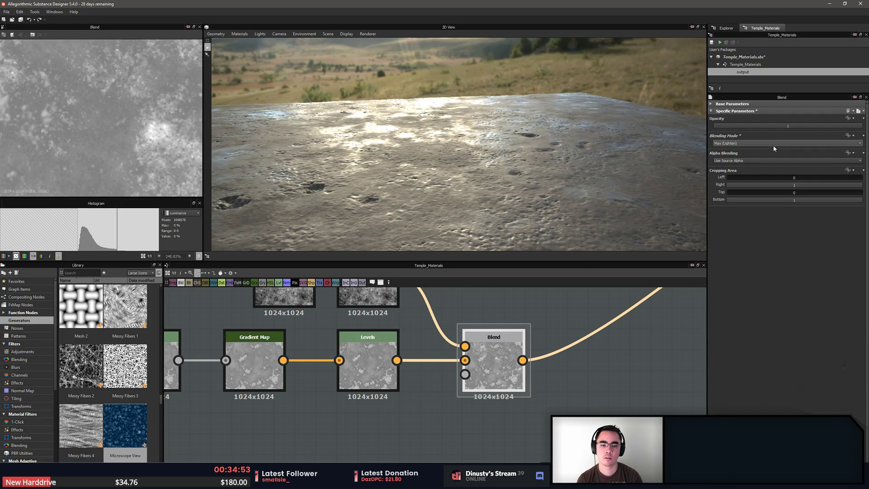
# On the Levels node before the Blend, restore the input white point to maximum and raise the input black point slightly
pyautogui.click(367, 362)
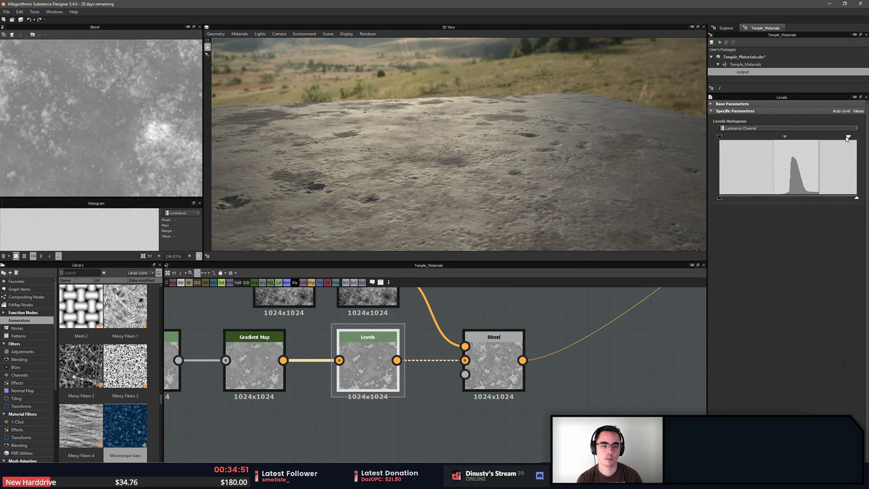
pyautogui.moveTo(849, 136)
pyautogui.mouseDown()
pyautogui.moveTo(822, 138)
pyautogui.moveTo(856, 136)
pyautogui.mouseUp()
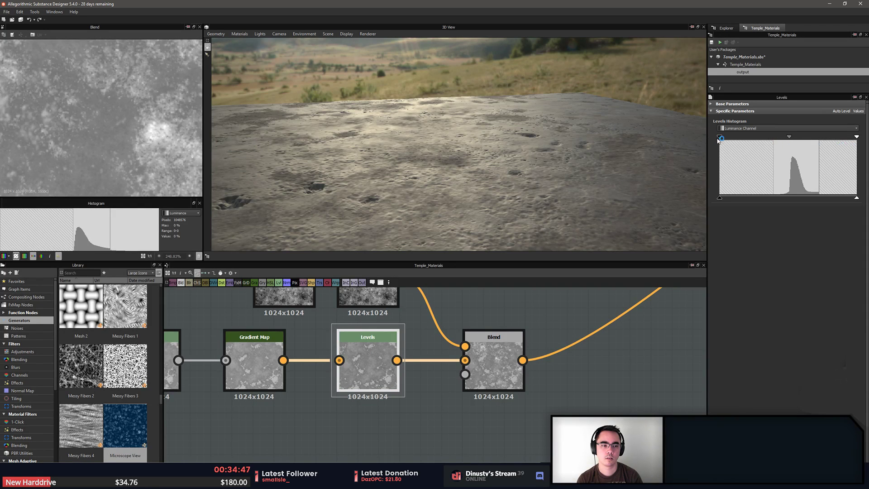
pyautogui.moveTo(720, 136)
pyautogui.mouseDown()
pyautogui.moveTo(762, 136)
pyautogui.moveTo(732, 137)
pyautogui.mouseUp()
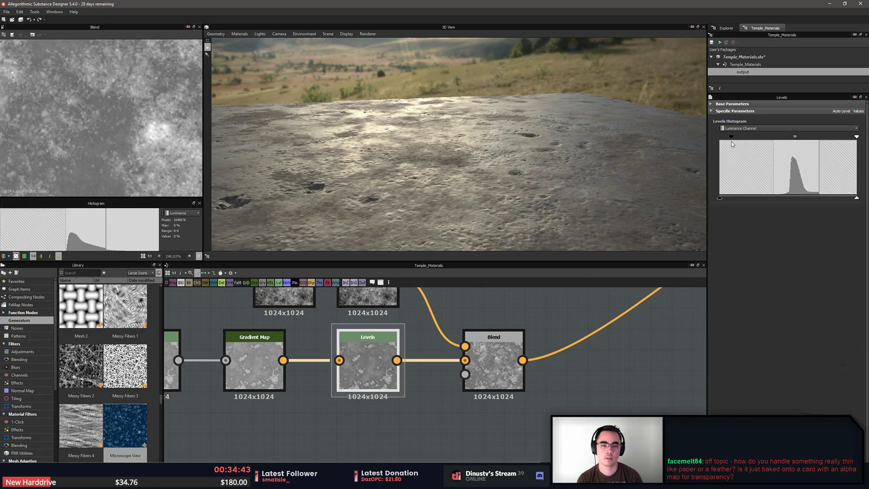
pyautogui.moveTo(634, 154); pyautogui.dragTo(479, 195)
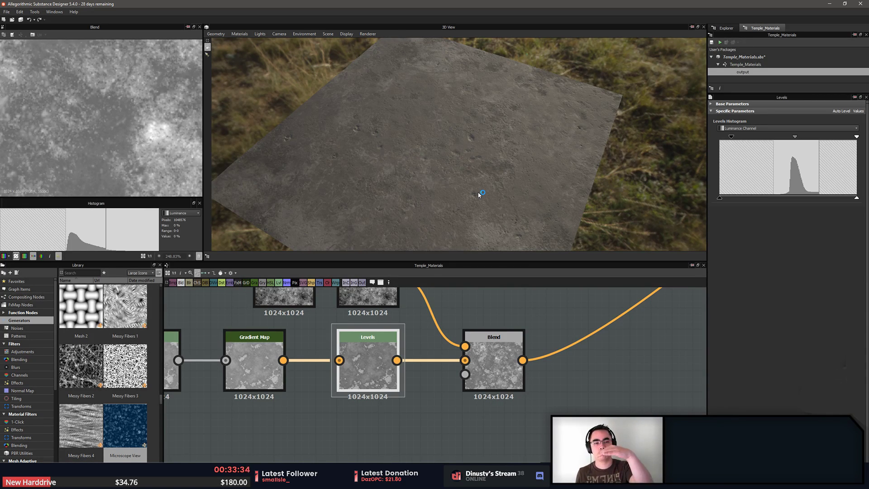
pyautogui.scroll(-1, 495, 338)
pyautogui.moveTo(495, 338); pyautogui.dragTo(503, 375, button='middle')
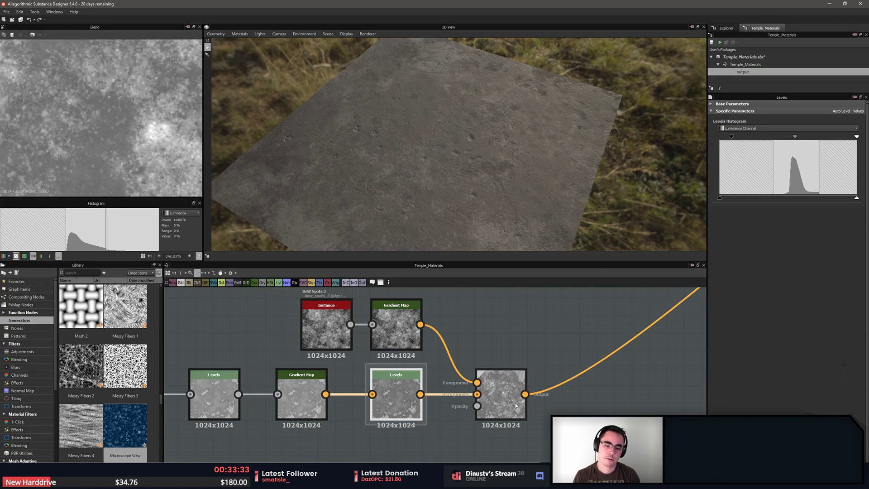
pyautogui.click(497, 318)
pyautogui.scroll(-2, 496, 317)
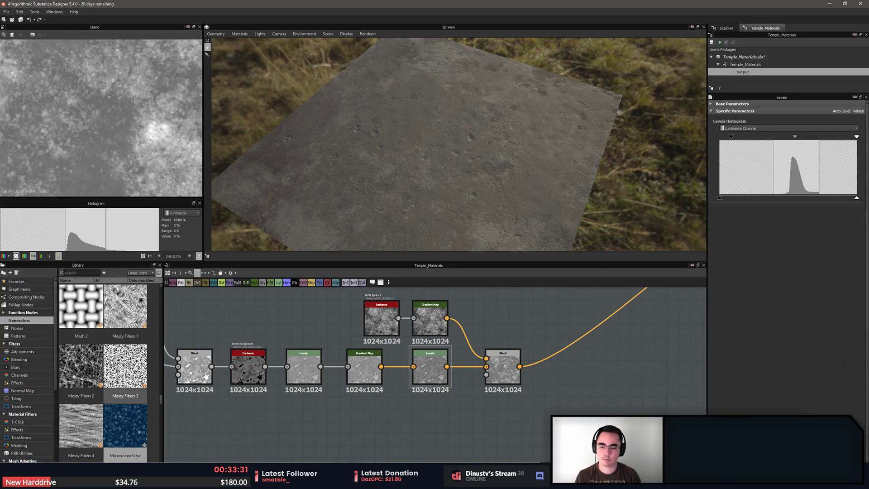
pyautogui.scroll(-5, 114, 377)
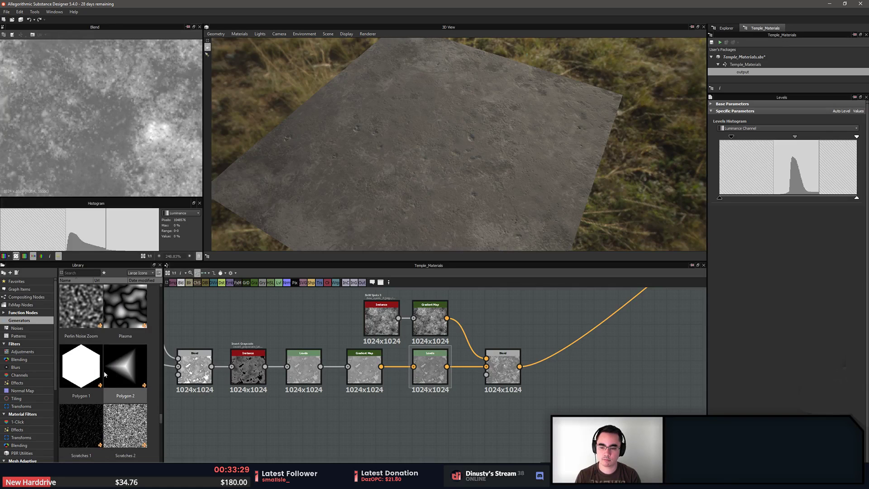
# Examine the Blend, Gradient Map and Levels nodes of the Microscope View mask chain in the colour branch
pyautogui.moveTo(529, 347); pyautogui.dragTo(436, 423, button='middle')
pyautogui.scroll(-4, 436, 423)
pyautogui.moveTo(418, 351); pyautogui.dragTo(430, 432, button='middle')
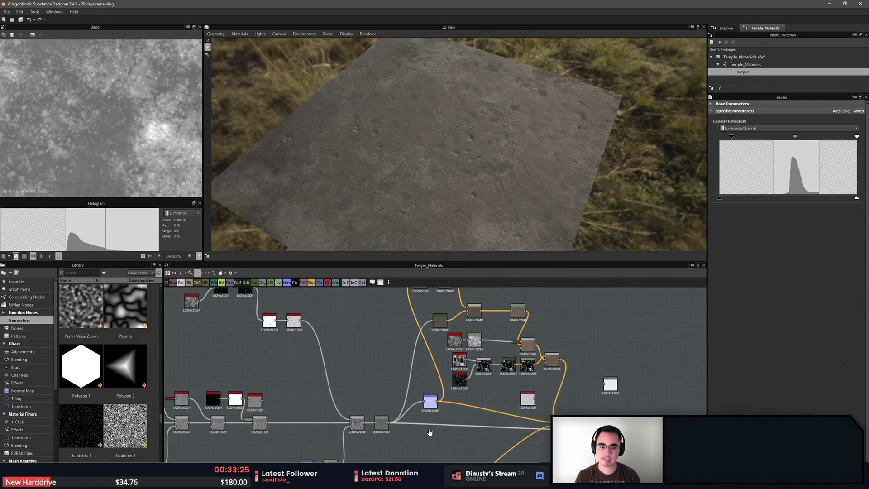
pyautogui.scroll(7, 502, 373)
pyautogui.click(527, 337)
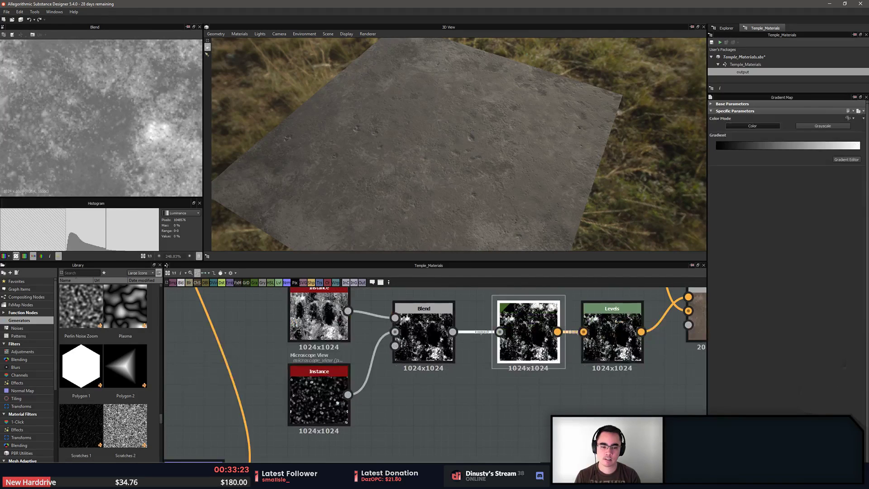
pyautogui.click(605, 348)
pyautogui.click(430, 358)
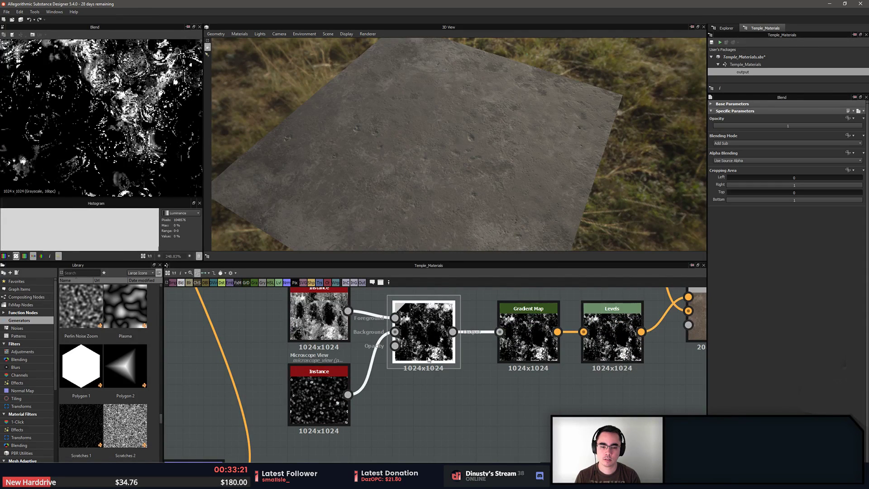
pyautogui.scroll(-2, 428, 359)
# Add a Blend node above the lower branch and connect the Microscope View chain's Levels output to its foreground
pyautogui.click(583, 322)
pyautogui.moveTo(463, 389); pyautogui.dragTo(545, 282, button='middle')
pyautogui.scroll(-6, 486, 387)
pyautogui.press('space')
pyautogui.write('blend')
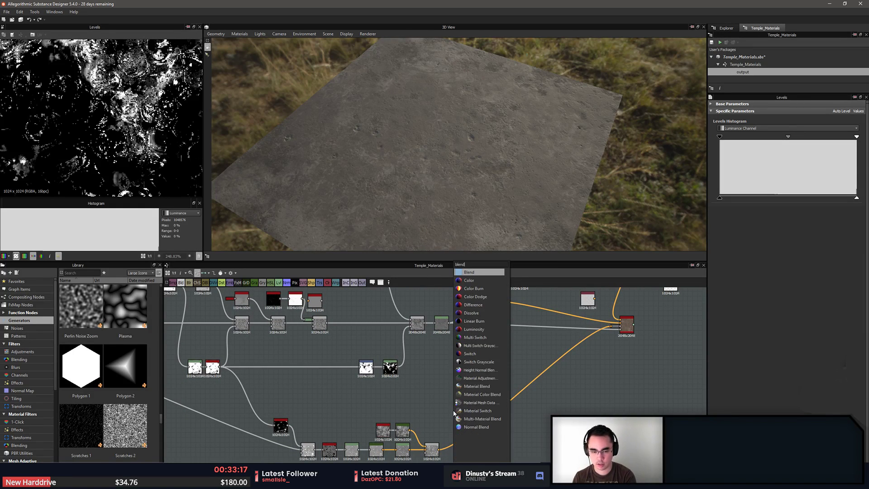
pyautogui.press('Return')
pyautogui.scroll(-1, 451, 412)
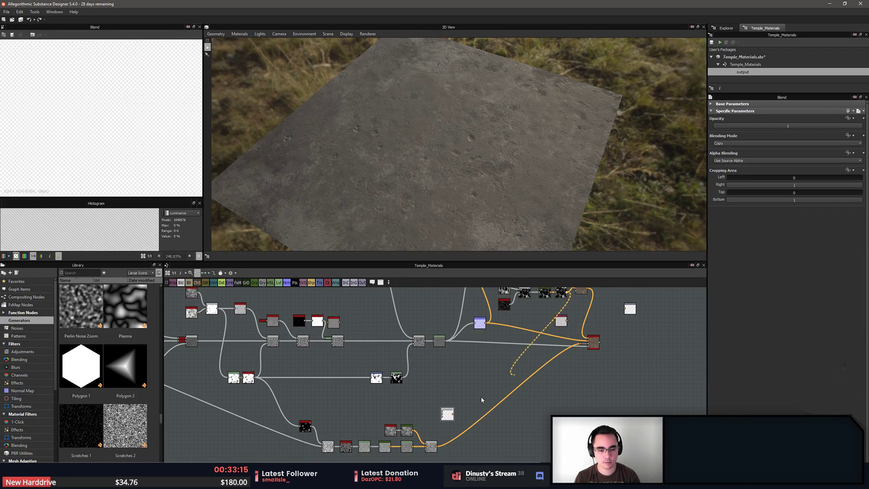
pyautogui.moveTo(482, 399); pyautogui.dragTo(442, 412)
pyautogui.scroll(4, 431, 439)
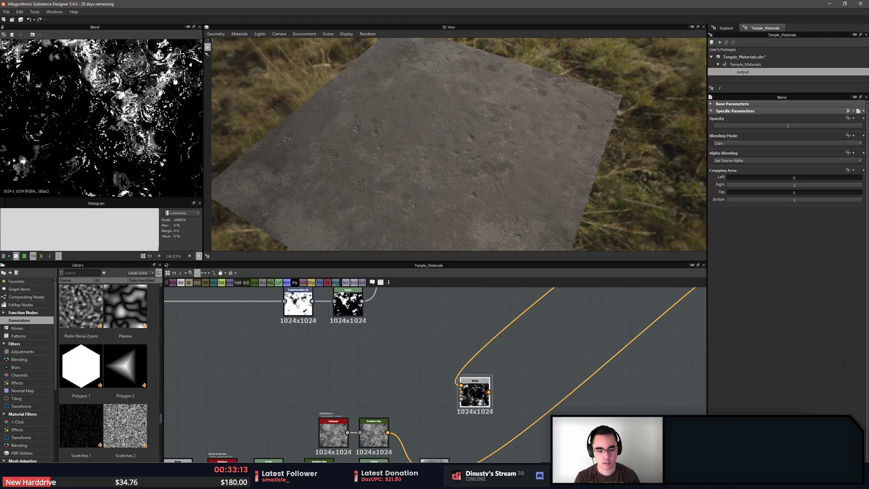
# Connect the lower branch's output to the new Blend's background and set its blending mode to Max (Lighten)
pyautogui.moveTo(448, 473); pyautogui.dragTo(461, 392)
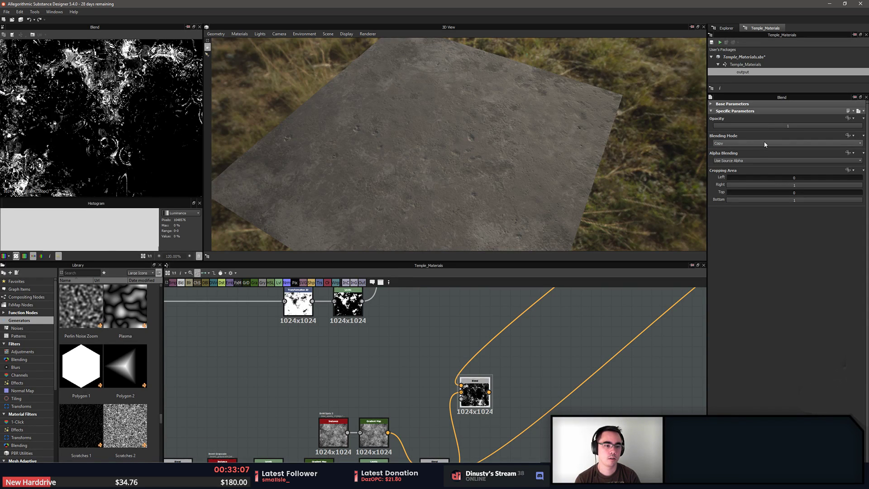
pyautogui.scroll(-4, 764, 141)
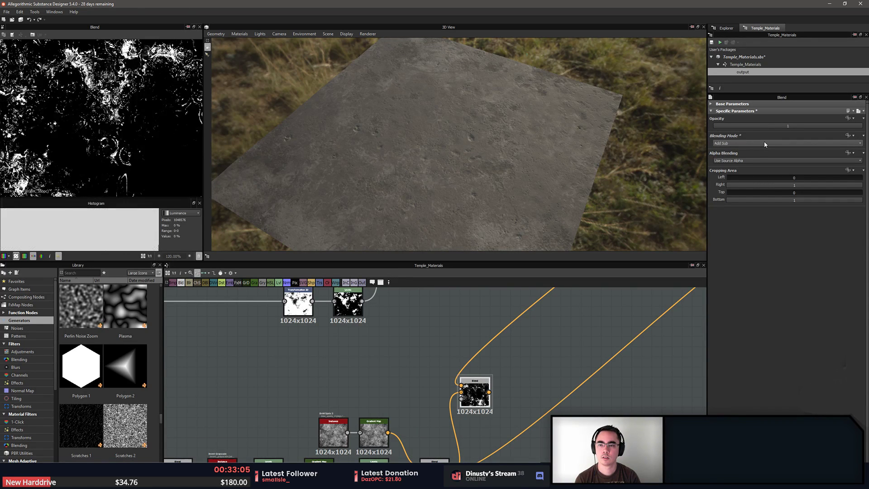
pyautogui.scroll(-2, 764, 144)
pyautogui.scroll(1, 764, 144)
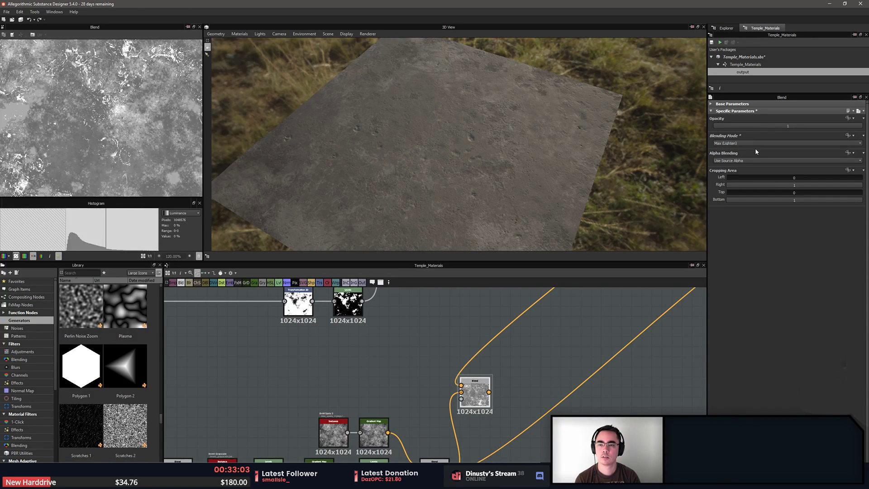
# Connect the new Blend's output to the material node at the end of the graph and inspect the surface's reflections in 3D
pyautogui.moveTo(509, 172); pyautogui.dragTo(528, 163)
pyautogui.moveTo(549, 352); pyautogui.dragTo(486, 367, button='middle')
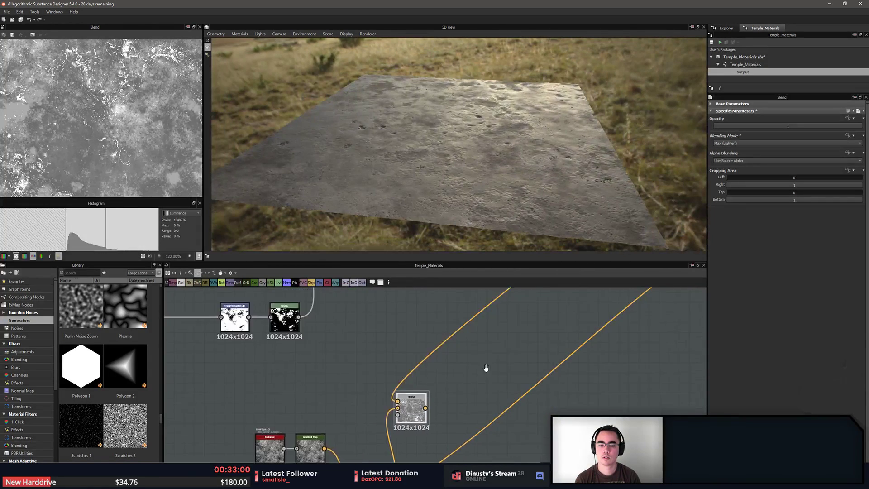
pyautogui.scroll(-3, 486, 368)
pyautogui.moveTo(447, 396); pyautogui.dragTo(629, 295)
pyautogui.moveTo(505, 181)
pyautogui.mouseDown()
pyautogui.moveTo(503, 154)
pyautogui.moveTo(535, 161)
pyautogui.moveTo(492, 165)
pyautogui.moveTo(543, 197)
pyautogui.moveTo(498, 190)
pyautogui.mouseUp()
pyautogui.scroll(3, 503, 153)
pyautogui.scroll(-3, 95, 81)
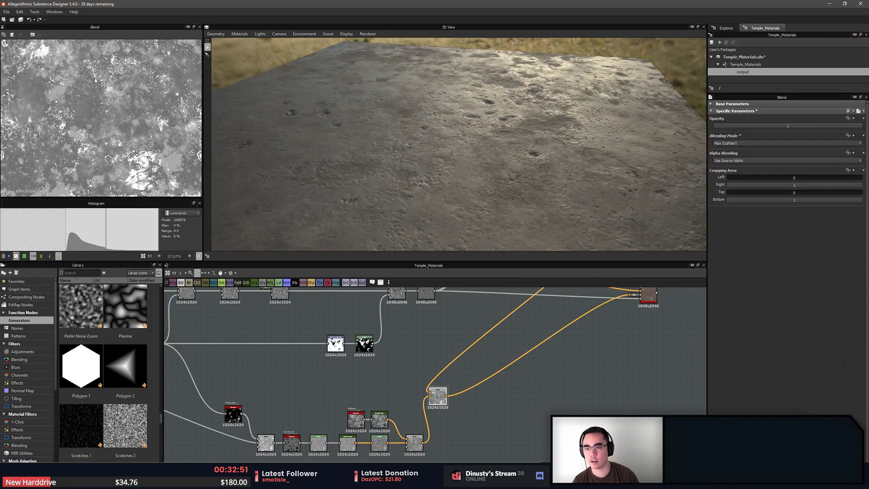
# Move the new Blend node slightly away from the lower branch and set its opacity to 0.53
pyautogui.scroll(3, 132, 155)
pyautogui.moveTo(434, 190); pyautogui.dragTo(411, 164)
pyautogui.moveTo(363, 315); pyautogui.dragTo(346, 300, button='middle')
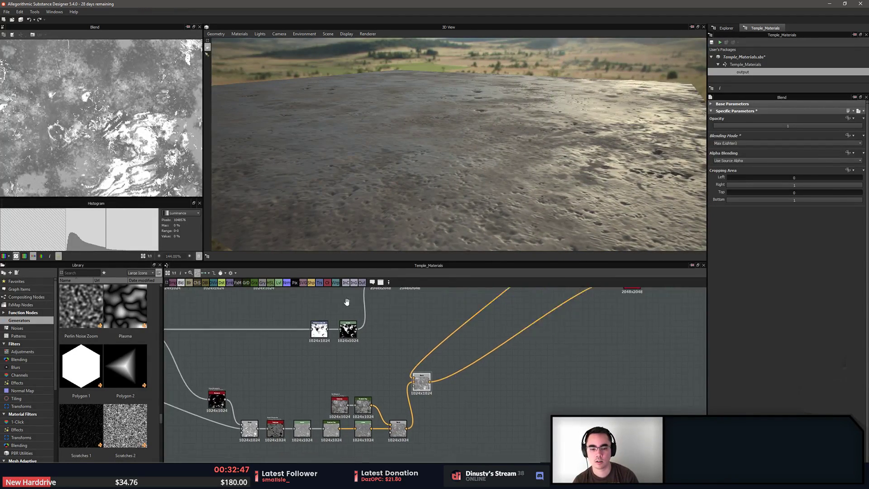
pyautogui.scroll(3, 424, 381)
pyautogui.moveTo(407, 380); pyautogui.dragTo(443, 391)
pyautogui.moveTo(415, 448); pyautogui.dragTo(427, 393, button='middle')
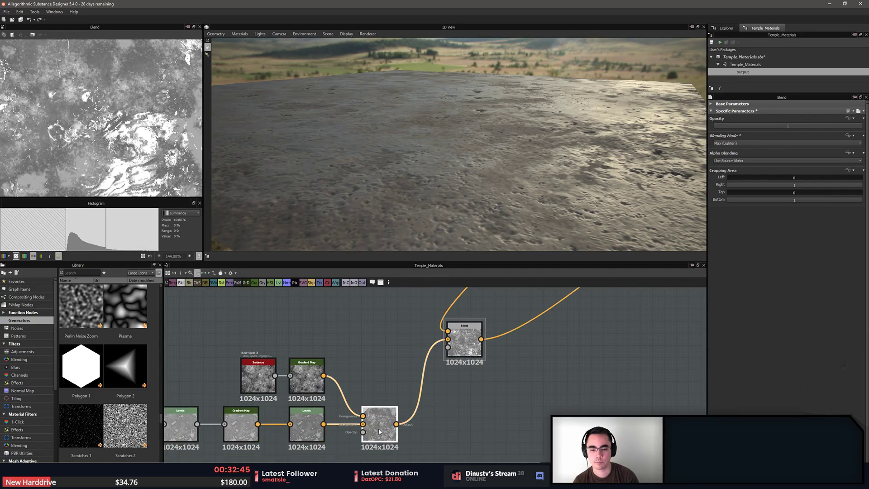
pyautogui.click(474, 338)
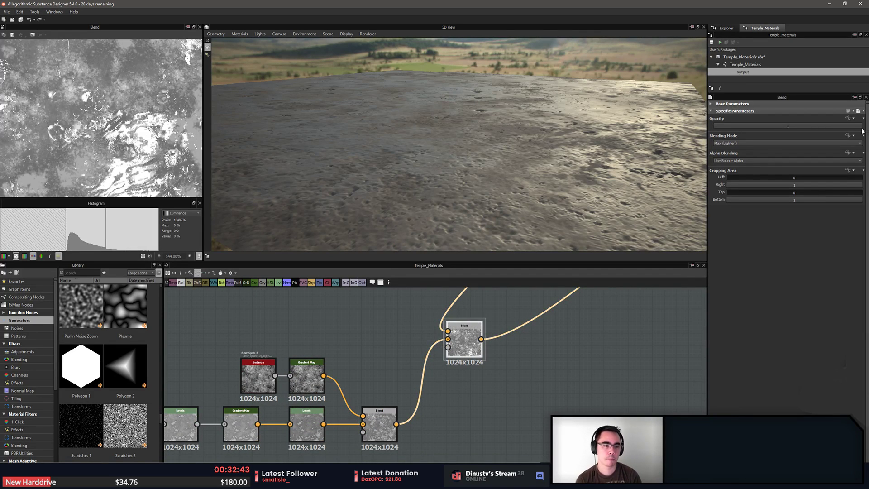
pyautogui.moveTo(860, 126); pyautogui.dragTo(792, 120)
pyautogui.scroll(-1, 599, 293)
pyautogui.moveTo(600, 293); pyautogui.dragTo(543, 329, button='middle')
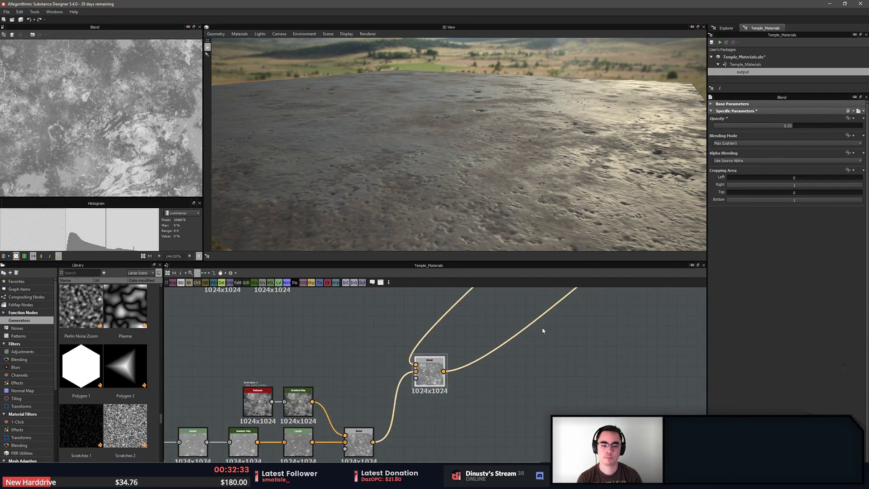
# Examine the Microscope View chain's Levels node and the Soft Light Blend it feeds in the colour branch
pyautogui.scroll(-3, 571, 285)
pyautogui.moveTo(571, 285); pyautogui.dragTo(389, 459, button='middle')
pyautogui.scroll(6, 468, 330)
pyautogui.moveTo(448, 303); pyautogui.dragTo(448, 362, button='middle')
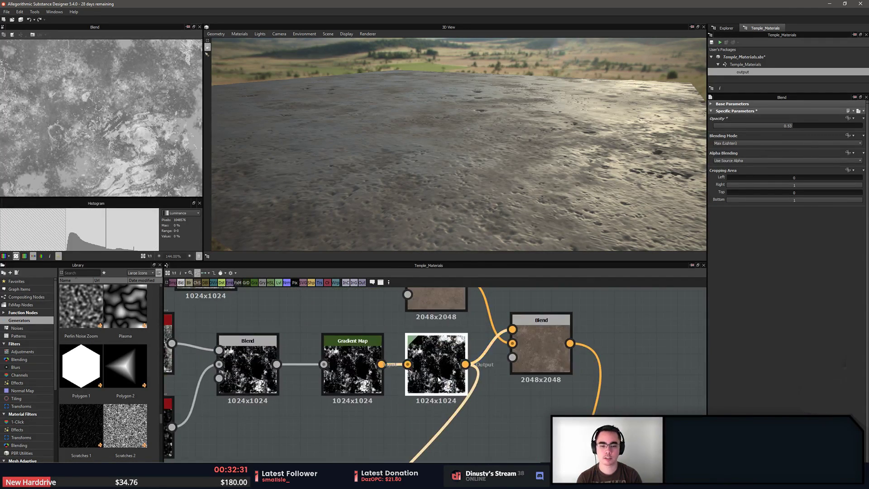
pyautogui.doubleClick(436, 362)
pyautogui.scroll(-6, 116, 131)
pyautogui.doubleClick(541, 344)
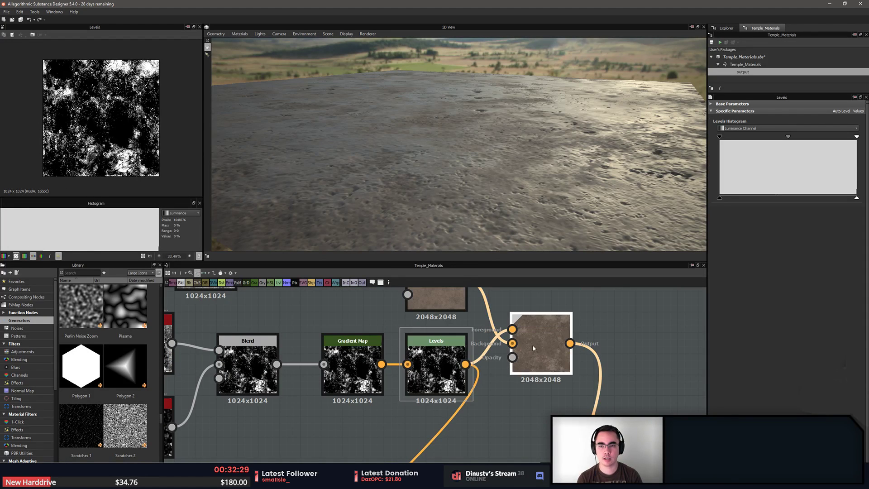
pyautogui.scroll(-2, 453, 342)
pyautogui.scroll(-4, 471, 348)
pyautogui.moveTo(452, 379); pyautogui.dragTo(452, 306, button='middle')
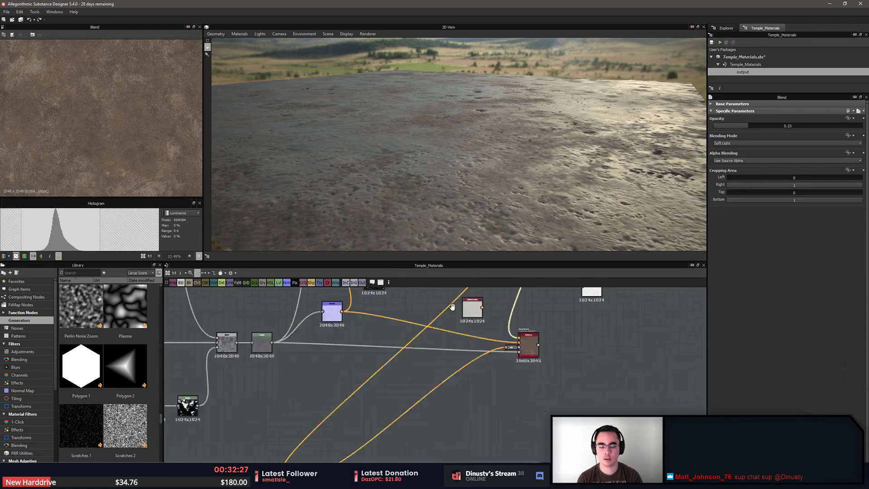
# Compare lower opacity on the Max (Lighten) Blend above the lower branch, and set its opacity to 0.54
pyautogui.moveTo(385, 452); pyautogui.dragTo(473, 370, button='middle')
pyautogui.scroll(5, 380, 397)
pyautogui.doubleClick(382, 386)
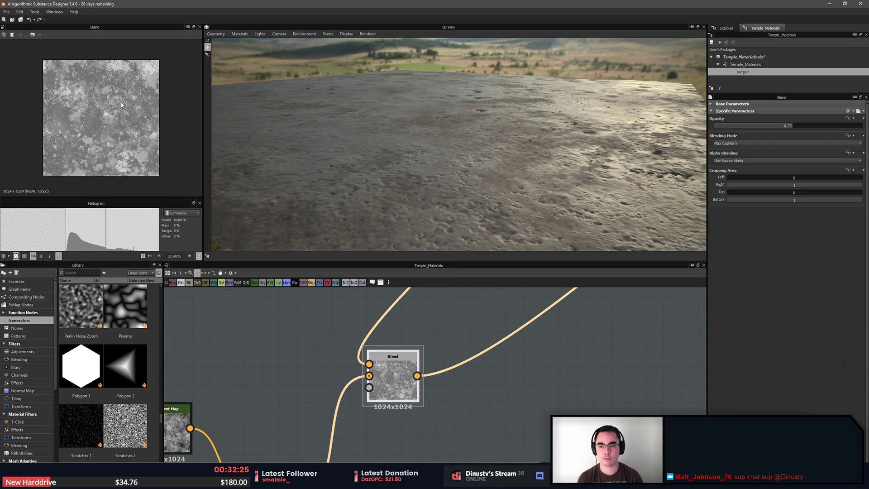
pyautogui.scroll(8, 121, 102)
pyautogui.moveTo(116, 96); pyautogui.dragTo(91, 125, button='middle')
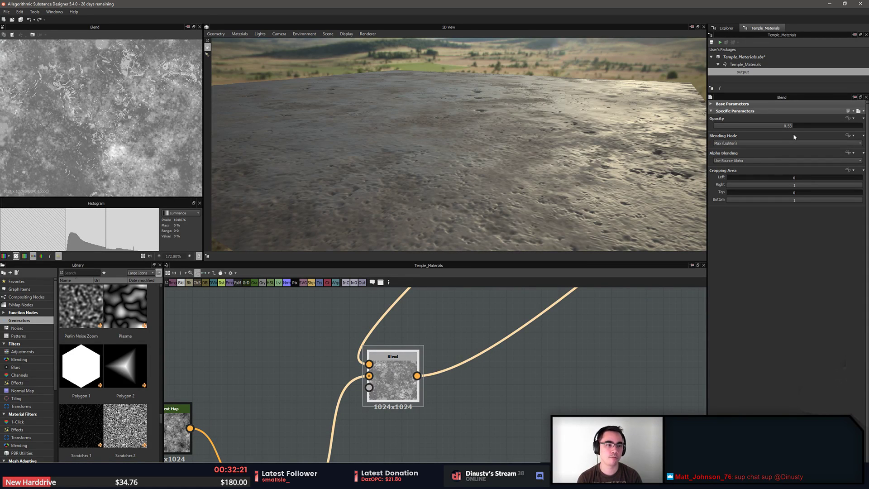
pyautogui.moveTo(795, 125); pyautogui.dragTo(777, 128)
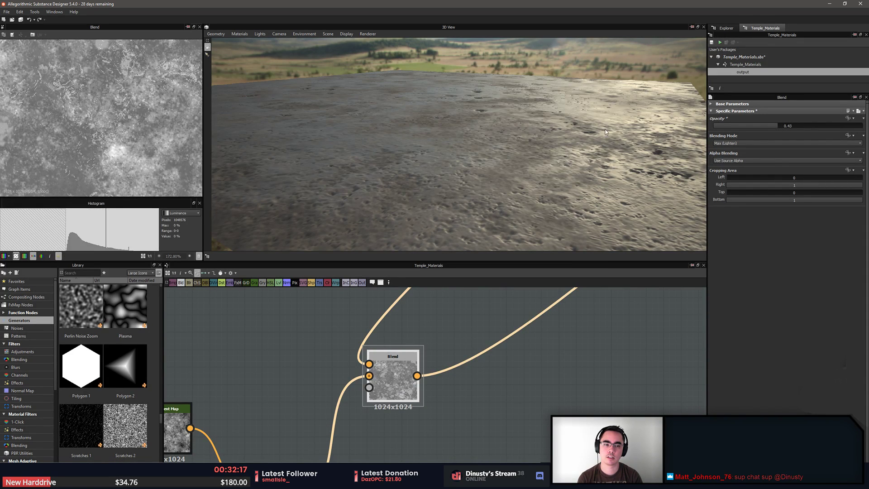
pyautogui.click(792, 126)
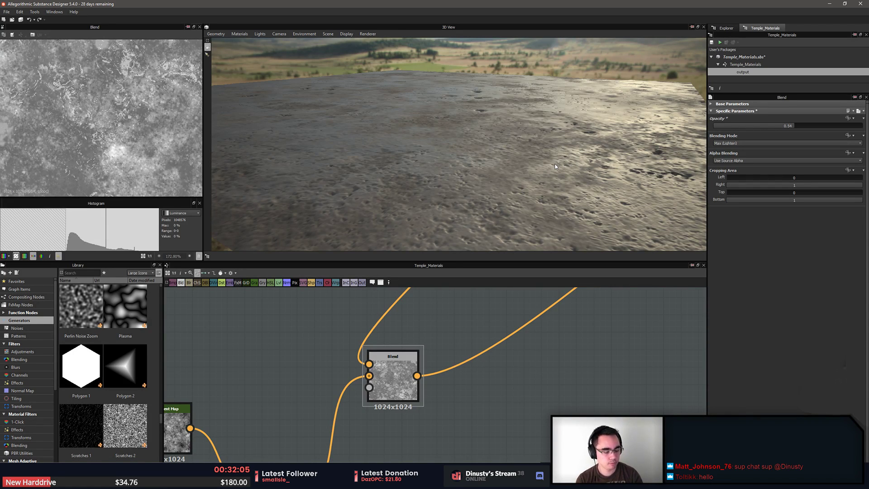
# Examine the Normal node, the height Levels feeding it and the Levels node of the Microscope View mask chain
pyautogui.moveTo(490, 78); pyautogui.dragTo(446, 201)
pyautogui.scroll(-1, 430, 351)
pyautogui.moveTo(474, 302); pyautogui.dragTo(459, 372, button='middle')
pyautogui.scroll(-4, 463, 340)
pyautogui.moveTo(461, 302); pyautogui.dragTo(419, 364, button='middle')
pyautogui.scroll(2, 419, 365)
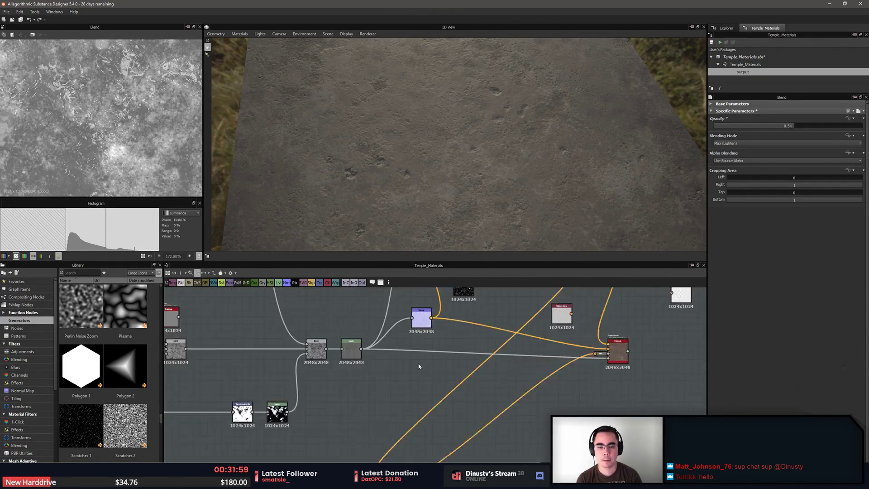
pyautogui.moveTo(433, 327); pyautogui.dragTo(413, 391, button='middle')
pyautogui.scroll(1, 413, 391)
pyautogui.click(397, 385)
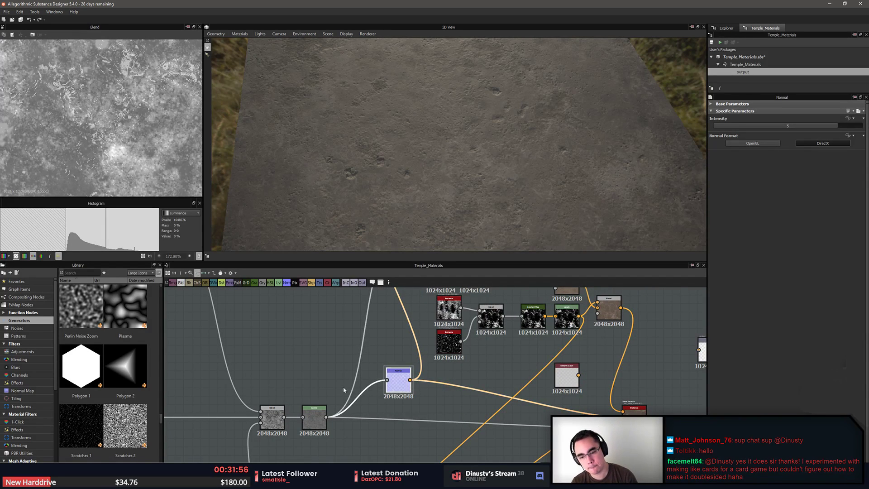
pyautogui.click(315, 426)
pyautogui.moveTo(405, 388)
pyautogui.mouseDown()
pyautogui.moveTo(389, 394)
pyautogui.moveTo(413, 391)
pyautogui.mouseUp()
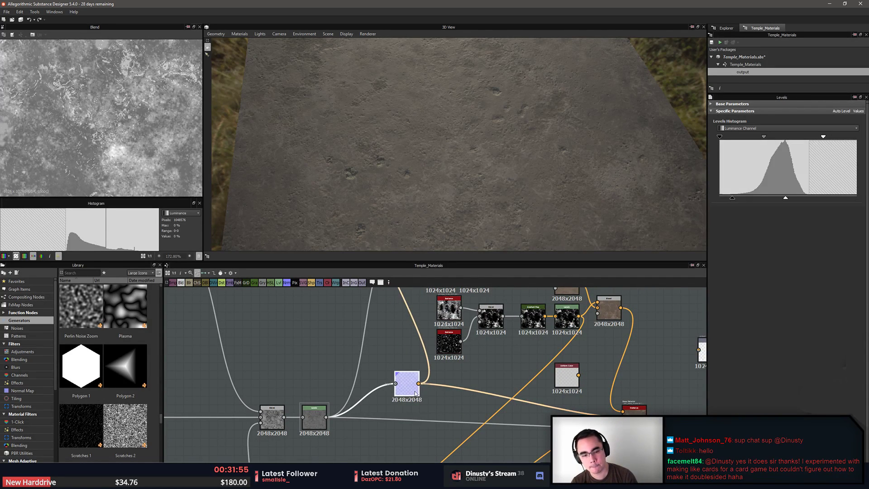
pyautogui.moveTo(515, 335); pyautogui.dragTo(502, 351, button='middle')
pyautogui.doubleClick(555, 333)
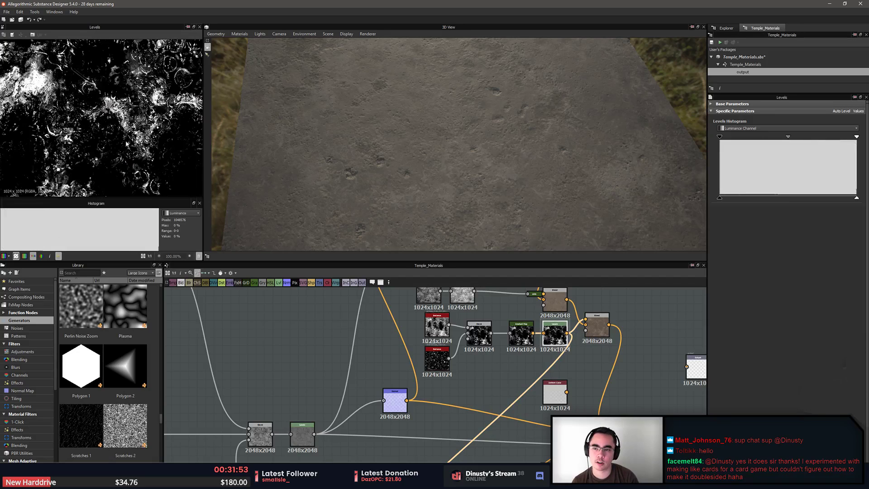
pyautogui.scroll(1, 121, 141)
# Add a Blend node beside the height Levels and connect the Microscope View chain's Levels output to its foreground
pyautogui.press('space')
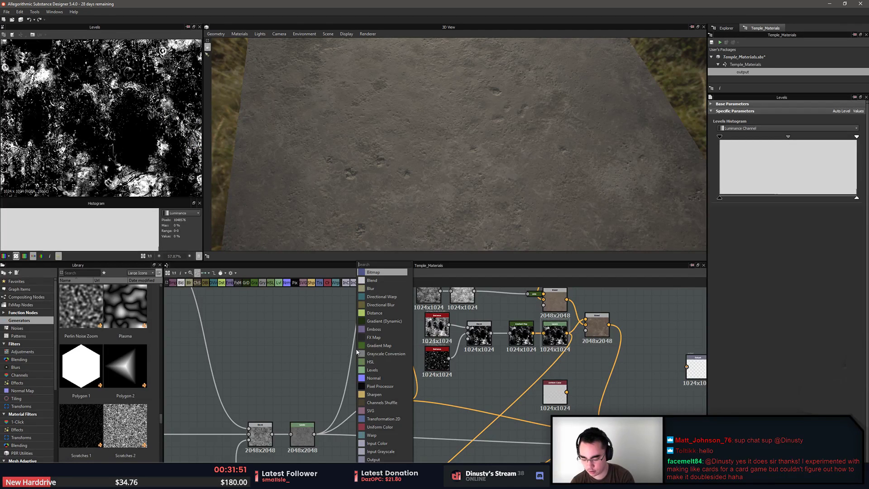
pyautogui.write('blend')
pyautogui.press('Return')
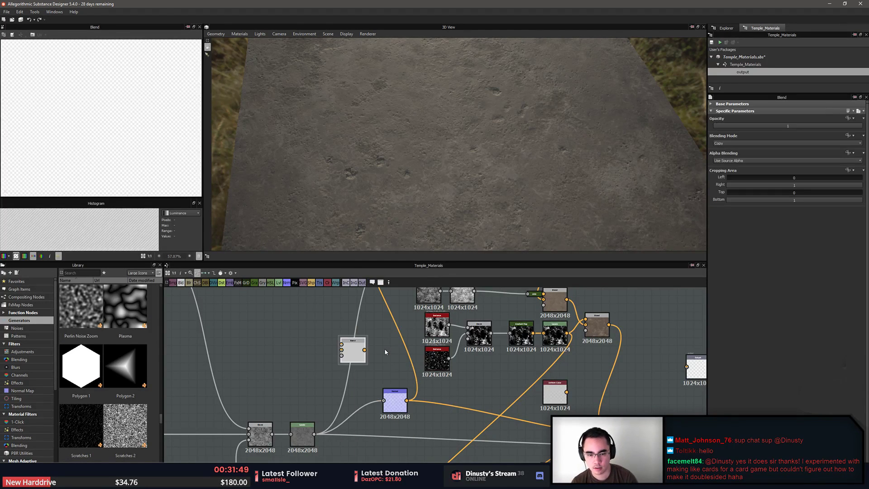
pyautogui.moveTo(328, 353); pyautogui.dragTo(350, 454)
# Add a Gradient Map between the height Levels output and the new Blend's background input
pyautogui.moveTo(368, 461); pyautogui.dragTo(347, 446)
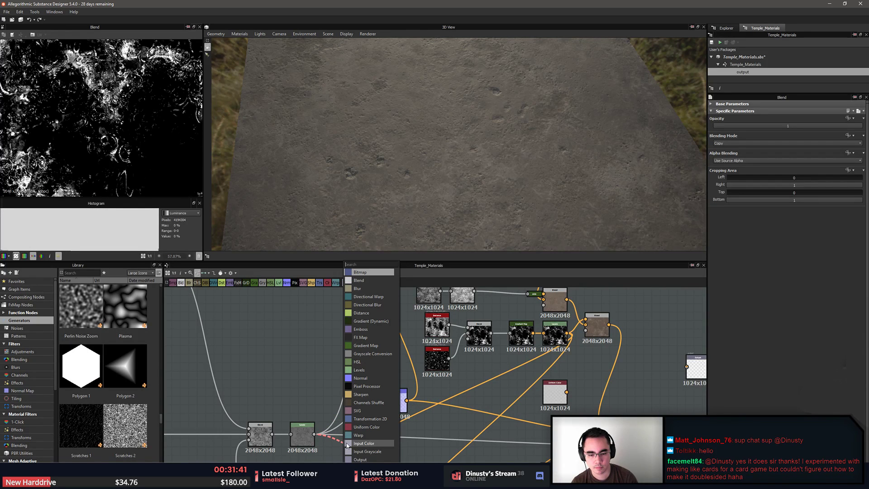
pyautogui.write('grad')
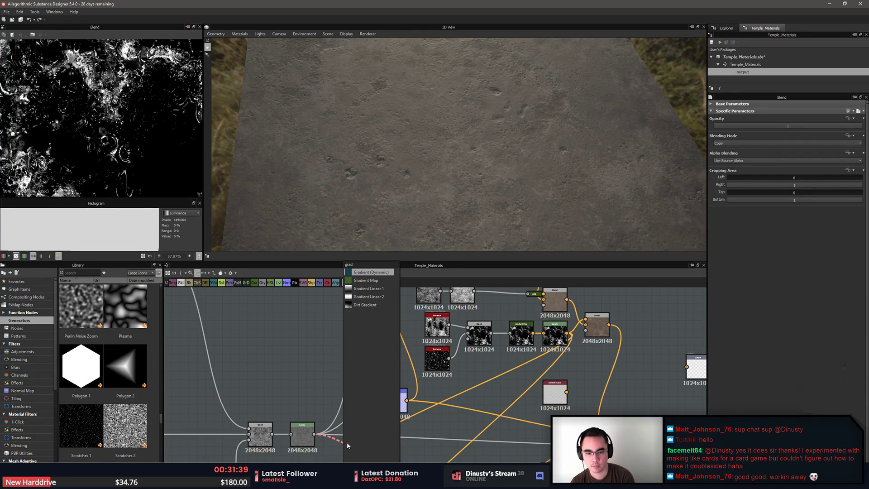
pyautogui.press('Down')
pyautogui.press('Return')
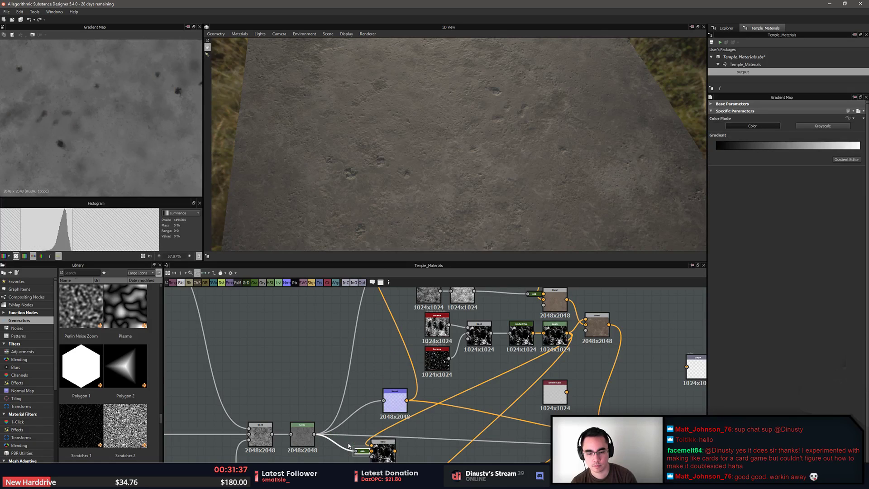
# Rearrange the Blend and Normal nodes and connect the new Blend's output to the Normal node's input
pyautogui.moveTo(386, 454); pyautogui.dragTo(431, 437)
pyautogui.moveTo(395, 400); pyautogui.dragTo(466, 418)
pyautogui.click(427, 444)
pyautogui.moveTo(427, 445); pyautogui.dragTo(402, 461)
pyautogui.moveTo(468, 422); pyautogui.dragTo(451, 417)
pyautogui.click(460, 423)
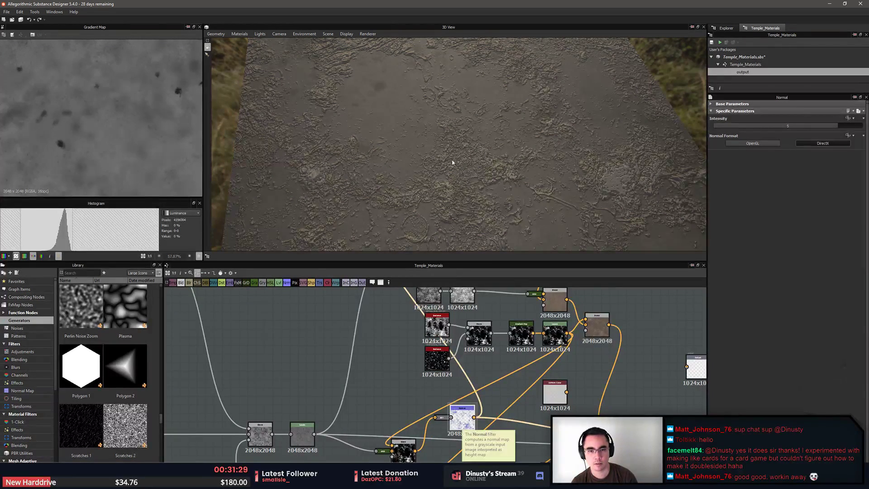
# Try the Overlay, Divide, Switch and Max (Lighten) blending modes on the Blend node feeding the Normal node
pyautogui.doubleClick(413, 452)
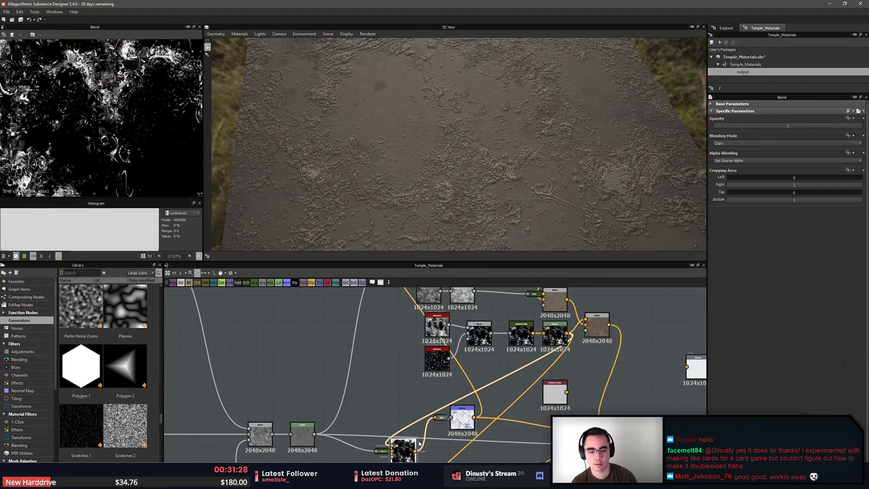
pyautogui.click(758, 143)
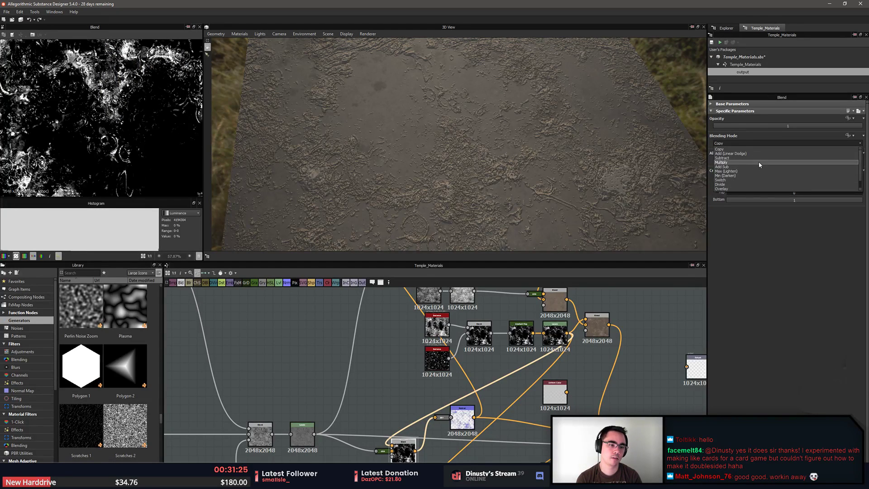
pyautogui.click(745, 187)
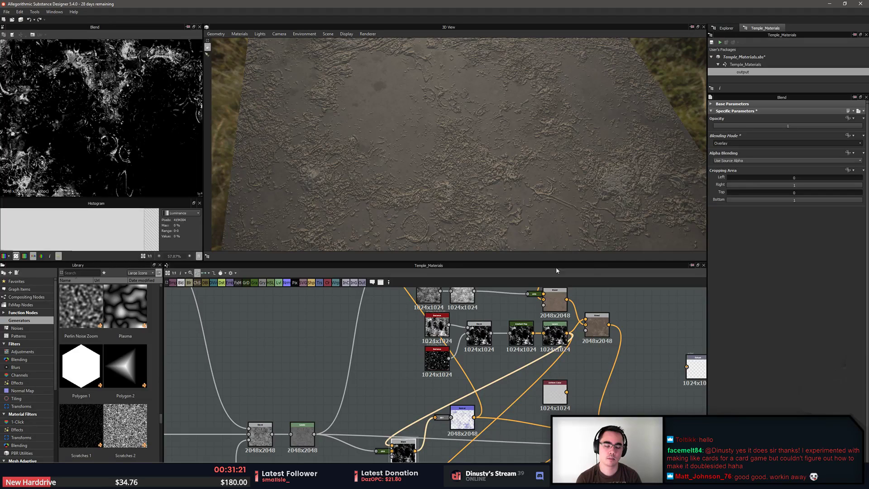
pyautogui.scroll(1, 736, 142)
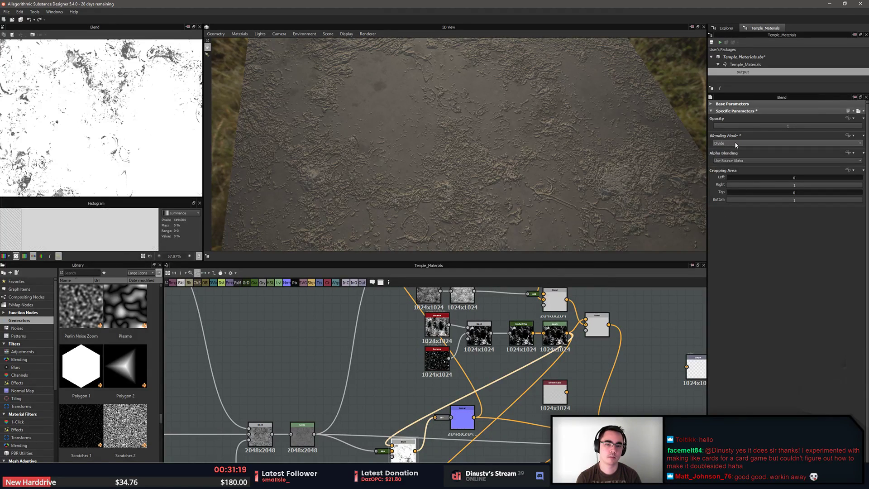
pyautogui.scroll(1, 735, 144)
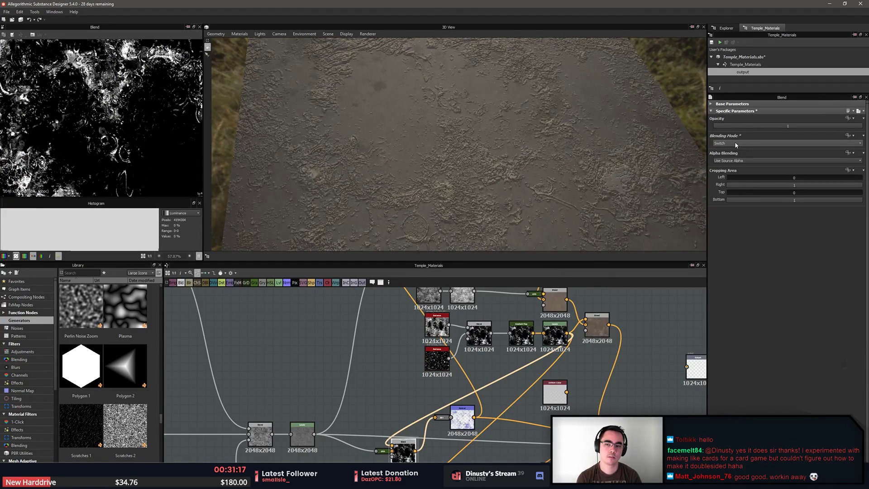
pyautogui.scroll(2, 736, 144)
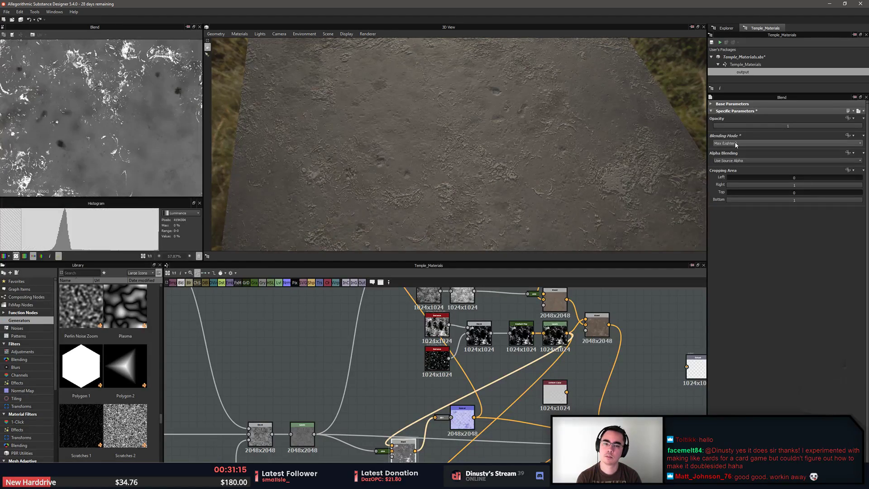
pyautogui.moveTo(633, 183); pyautogui.dragTo(581, 167)
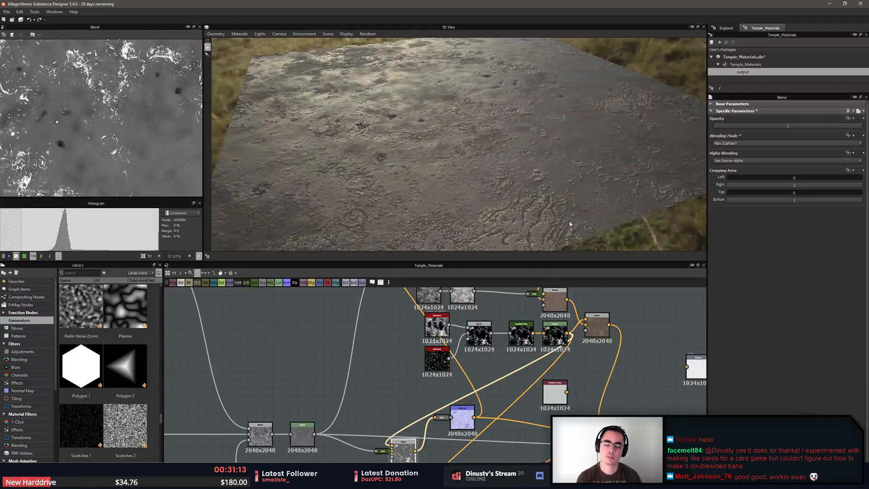
# Try the Add Sub, Multiply, Add (Linear Dodge) and Copy blending modes on the same Blend node
pyautogui.scroll(1, 749, 144)
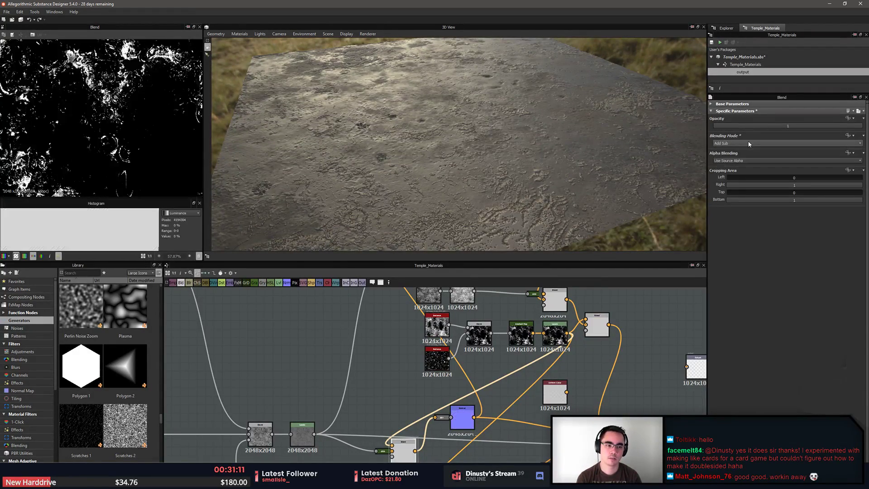
pyautogui.scroll(1, 749, 144)
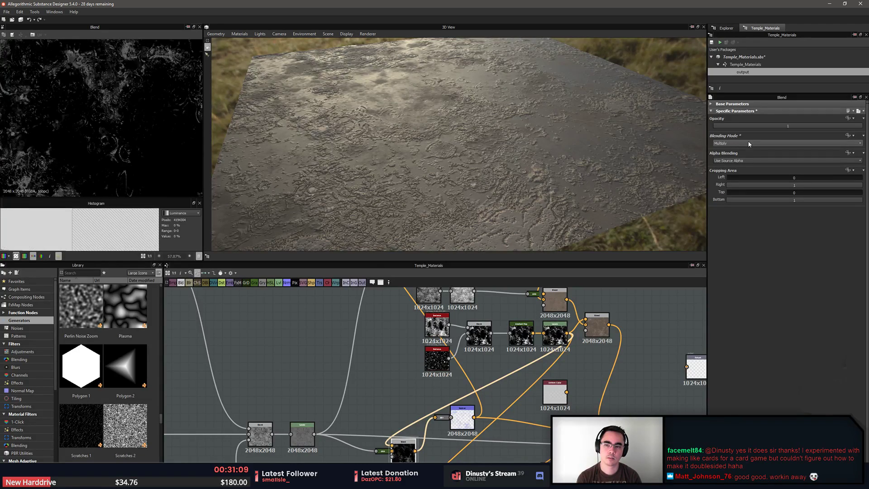
pyautogui.scroll(1, 749, 144)
pyautogui.scroll(1, 748, 143)
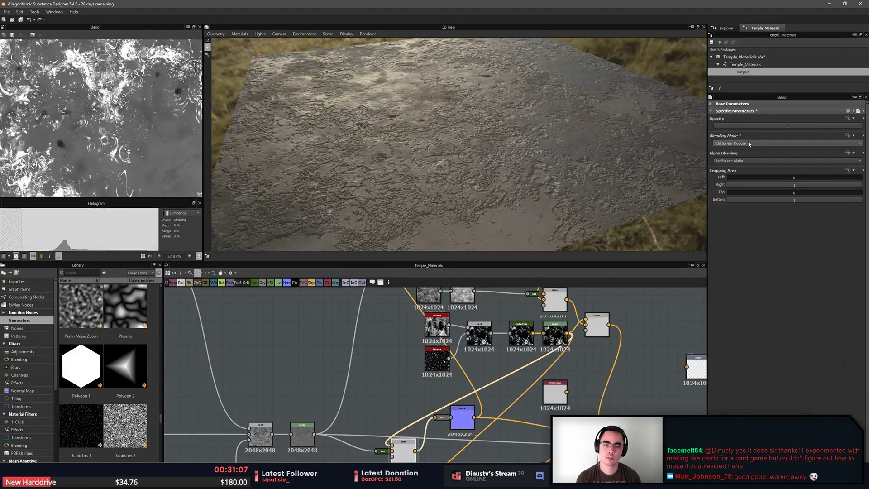
pyautogui.scroll(1, 749, 143)
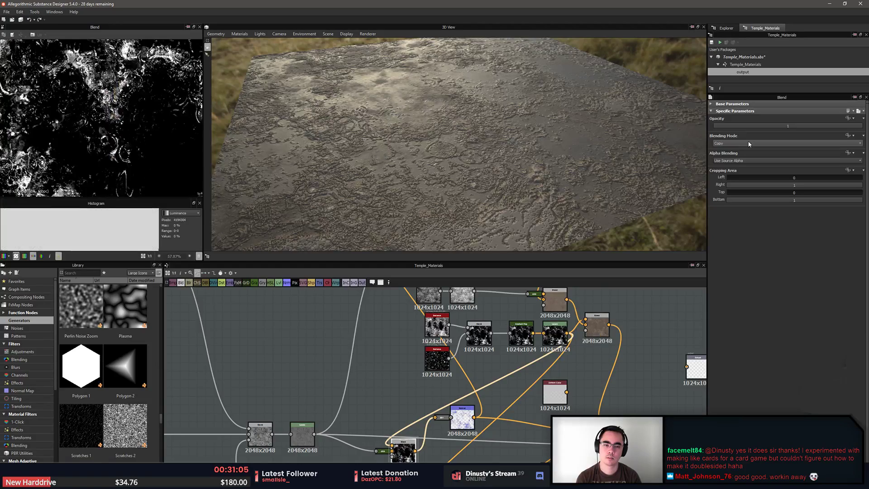
# Set the Blend node's blending mode to Screen and its opacity to 0.06, checking the relief in the 3D view
pyautogui.click(749, 144)
pyautogui.click(738, 146)
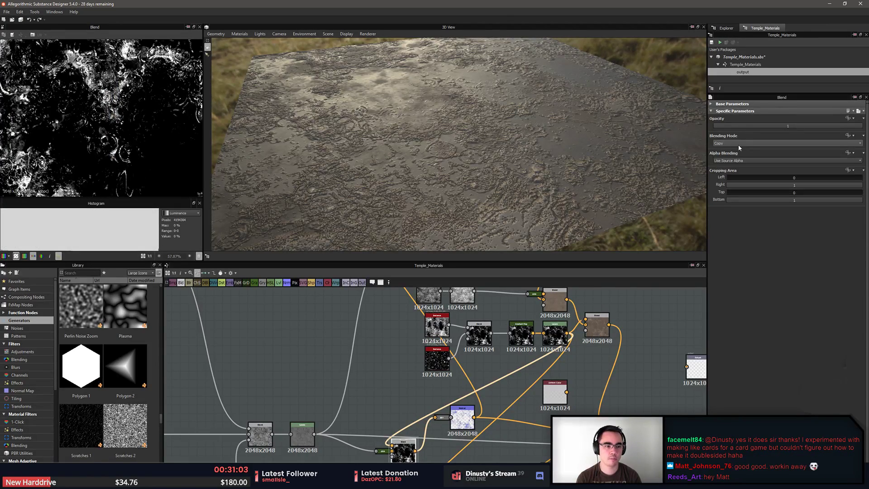
pyautogui.scroll(-3, 741, 145)
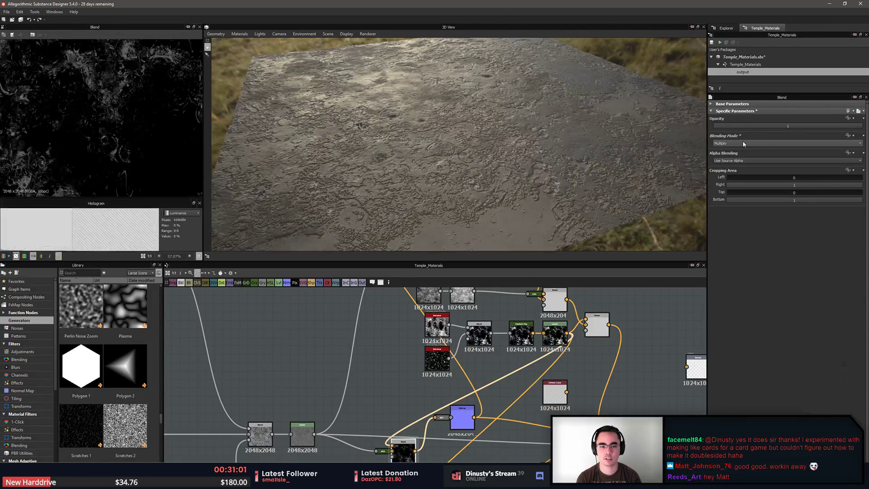
pyautogui.scroll(-3, 744, 144)
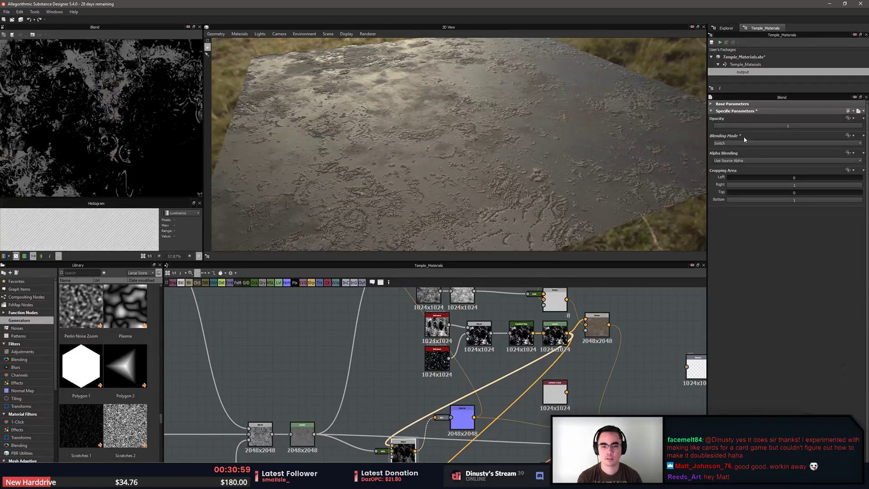
pyautogui.scroll(-3, 744, 139)
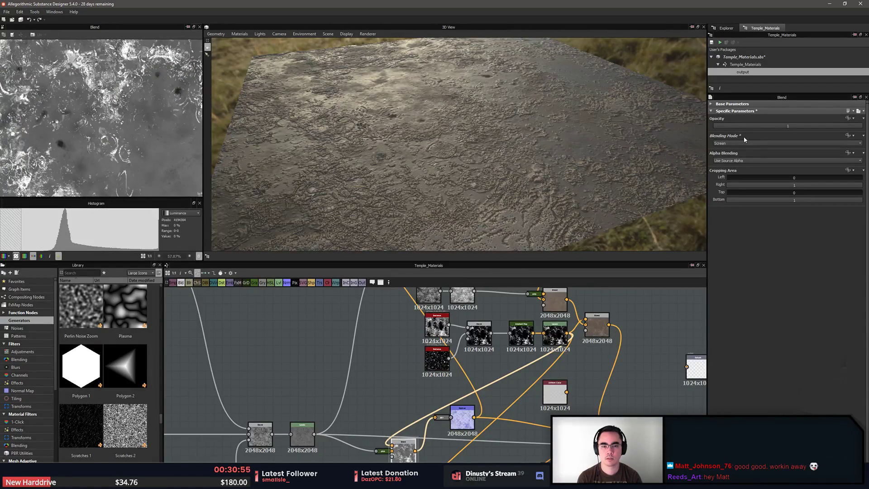
pyautogui.moveTo(848, 127); pyautogui.dragTo(728, 128)
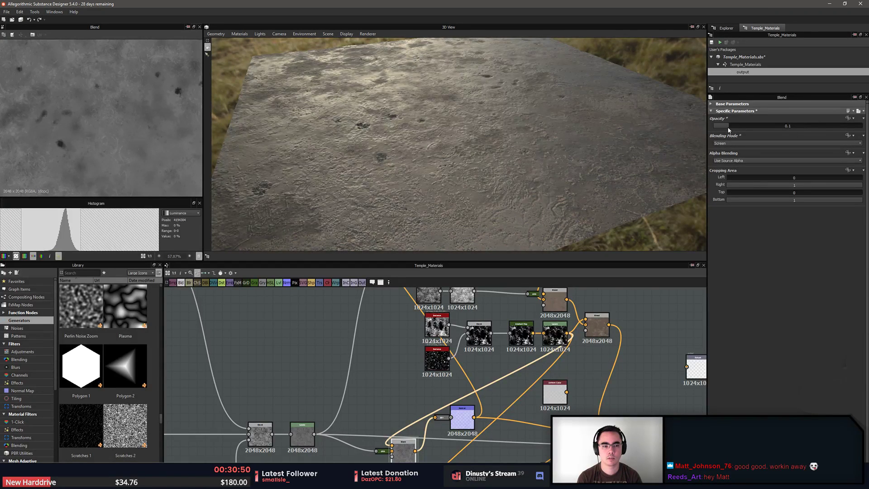
pyautogui.moveTo(728, 128); pyautogui.dragTo(722, 129)
pyautogui.moveTo(492, 166); pyautogui.dragTo(505, 151)
pyautogui.moveTo(504, 150); pyautogui.dragTo(525, 77, button='middle')
# Insert a Blur node on the link from the mask's Levels to the Blend's foreground and place it above the Blend
pyautogui.moveTo(402, 396); pyautogui.dragTo(409, 334, button='middle')
pyautogui.scroll(-1, 409, 334)
pyautogui.scroll(6, 440, 375)
pyautogui.scroll(-6, 472, 355)
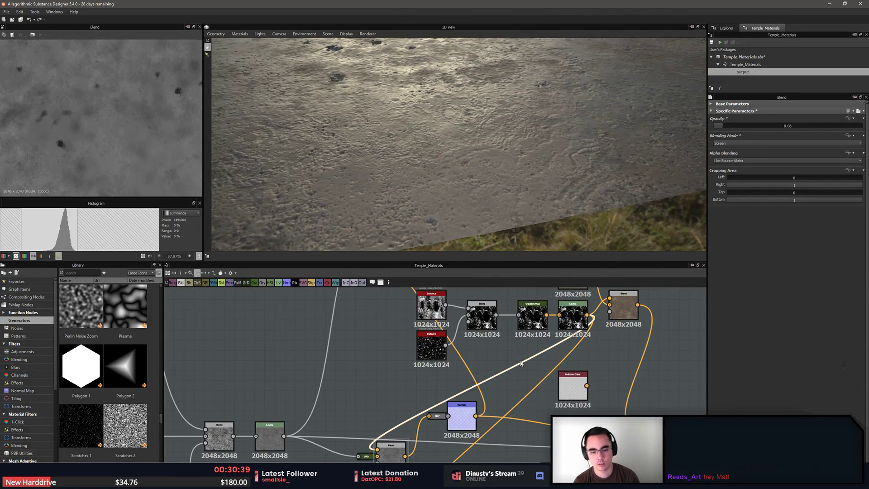
pyautogui.rightClick(520, 363)
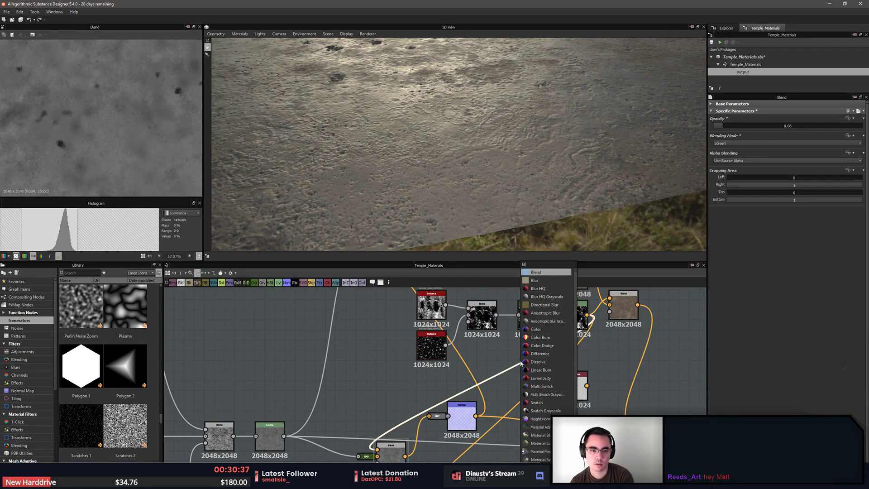
pyautogui.click(534, 288)
pyautogui.moveTo(488, 390); pyautogui.dragTo(366, 411)
pyautogui.moveTo(445, 422); pyautogui.dragTo(479, 432)
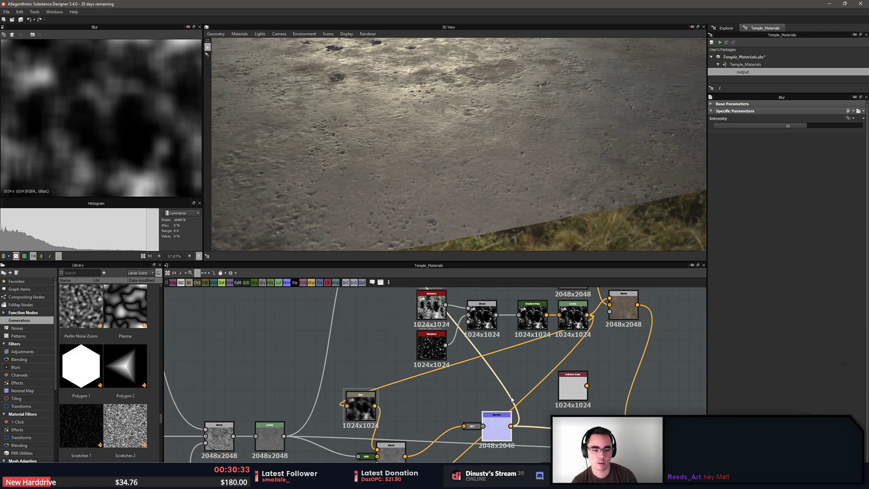
# Move the colour branch nodes up as a group and shift the final material node farther right in the graph
pyautogui.scroll(-3, 484, 396)
pyautogui.scroll(-2, 487, 355)
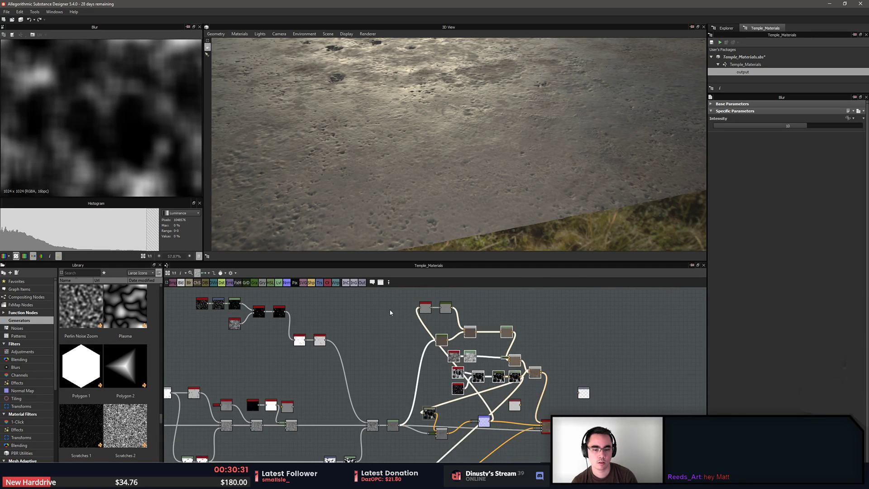
pyautogui.moveTo(390, 304); pyautogui.dragTo(467, 336)
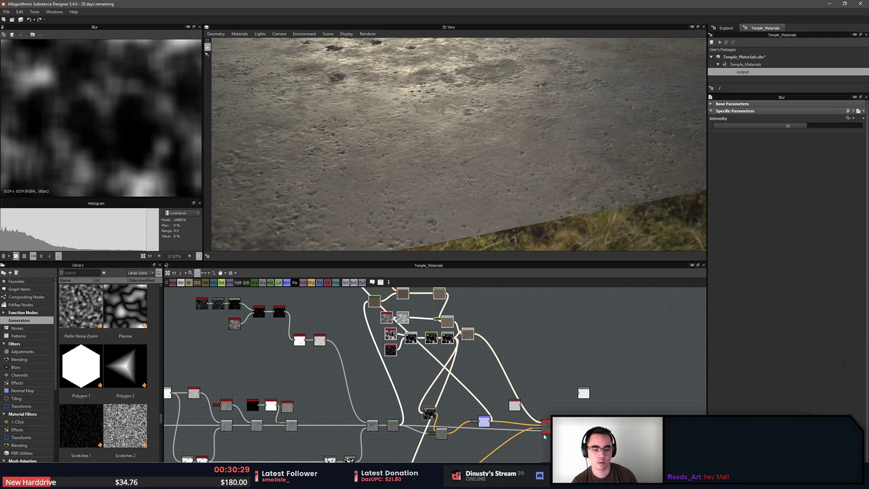
pyautogui.moveTo(544, 429); pyautogui.dragTo(697, 434)
# Delete the unconnected Output node and the unused Uniform Color node from the graph
pyautogui.click(604, 406)
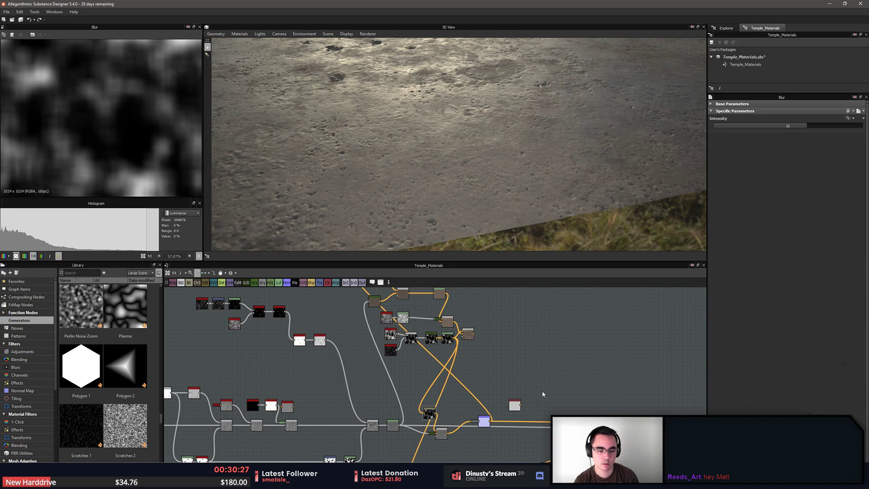
pyautogui.scroll(6, 580, 403)
pyautogui.click(585, 362)
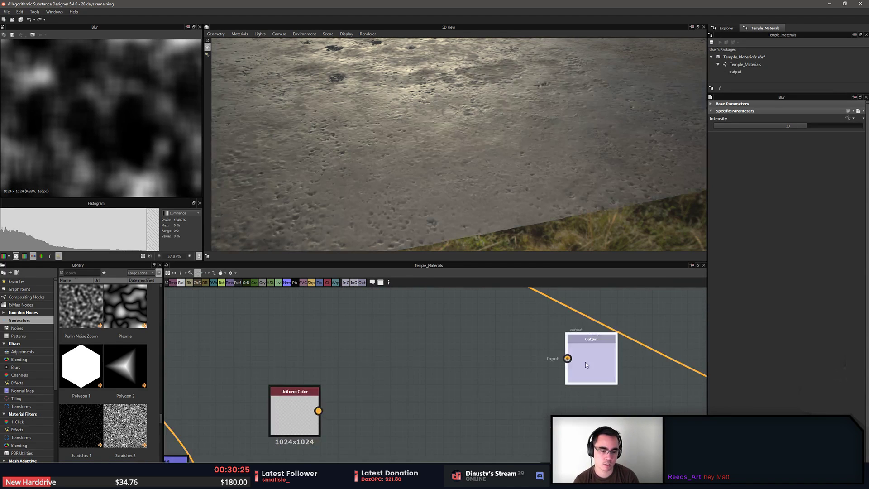
pyautogui.press('Delete')
pyautogui.click(295, 409)
pyautogui.press('Delete')
pyautogui.moveTo(374, 392); pyautogui.dragTo(488, 340, button='middle')
pyautogui.scroll(-8, 489, 341)
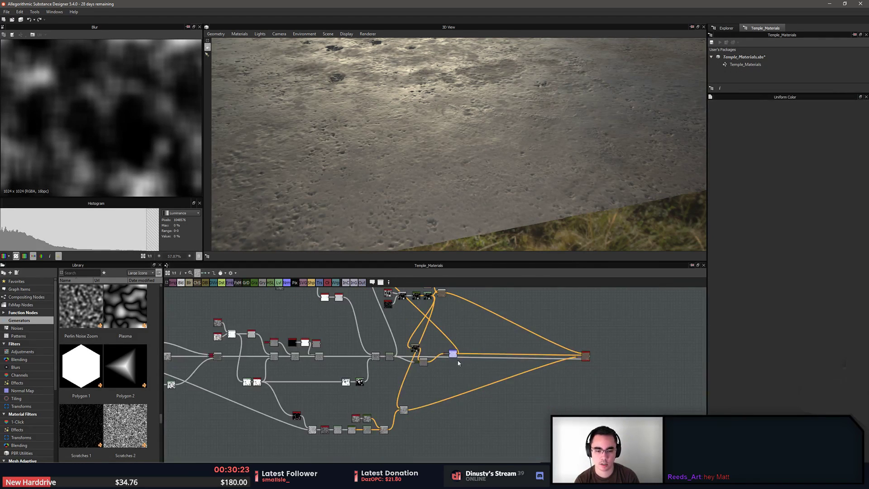
# Reposition the Normal node beside the Blend and move the whole colour branch group to the right of it
pyautogui.moveTo(455, 357); pyautogui.dragTo(512, 348)
pyautogui.moveTo(512, 347); pyautogui.dragTo(522, 415, button='middle')
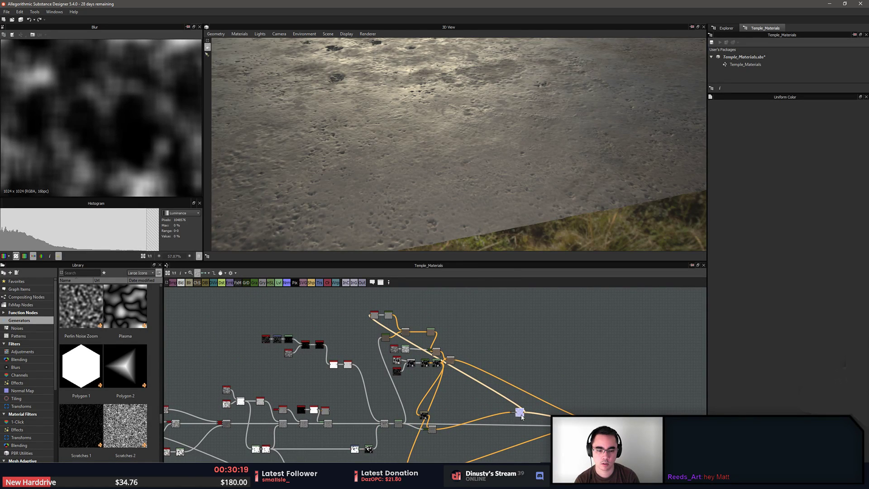
pyautogui.moveTo(521, 416); pyautogui.dragTo(455, 411)
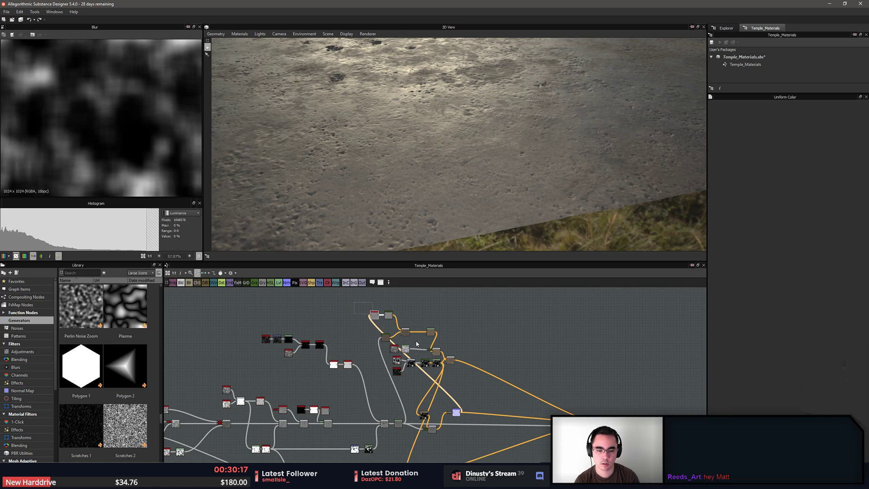
pyautogui.moveTo(424, 335); pyautogui.dragTo(540, 342)
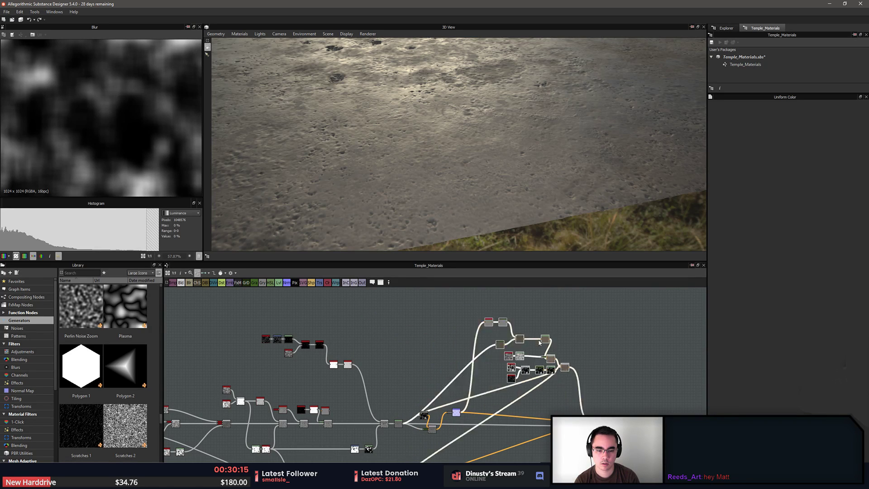
# Space out the Blur, Blend and Normal nodes so their connections are easy to follow
pyautogui.scroll(6, 452, 410)
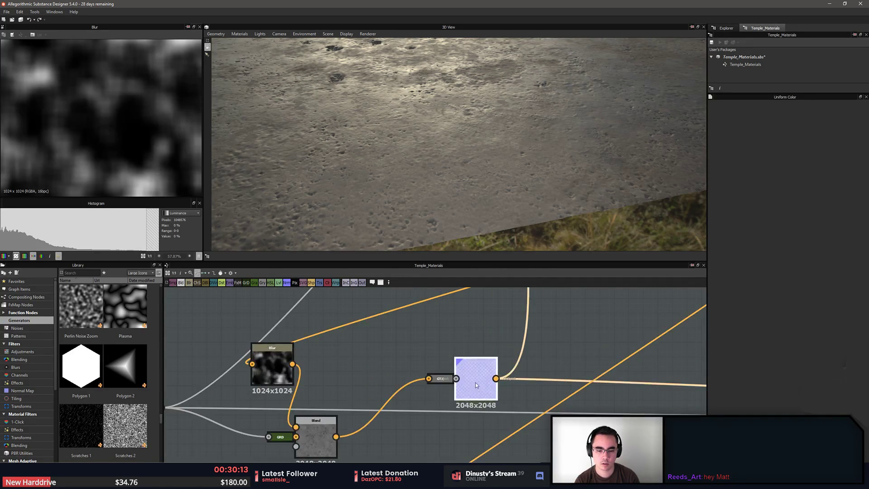
pyautogui.moveTo(475, 382); pyautogui.dragTo(475, 374)
pyautogui.scroll(-1, 475, 376)
pyautogui.moveTo(427, 390); pyautogui.dragTo(528, 374, button='middle')
pyautogui.moveTo(410, 351)
pyautogui.mouseDown()
pyautogui.moveTo(403, 370)
pyautogui.moveTo(461, 345)
pyautogui.moveTo(420, 345)
pyautogui.mouseUp()
pyautogui.moveTo(462, 390); pyautogui.dragTo(419, 426, button='middle')
pyautogui.scroll(-3, 419, 426)
pyautogui.moveTo(533, 357); pyautogui.dragTo(450, 372, button='middle')
pyautogui.moveTo(412, 416); pyautogui.dragTo(426, 410)
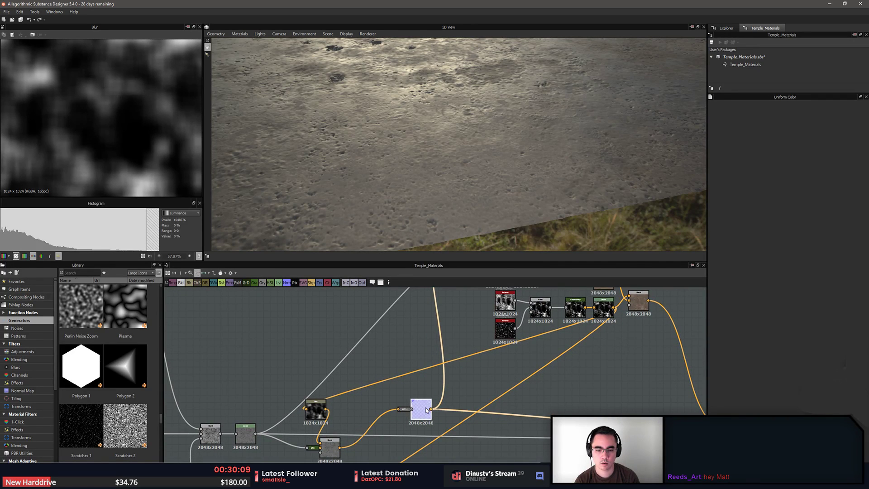
pyautogui.moveTo(338, 453); pyautogui.dragTo(359, 455)
pyautogui.scroll(3, 359, 455)
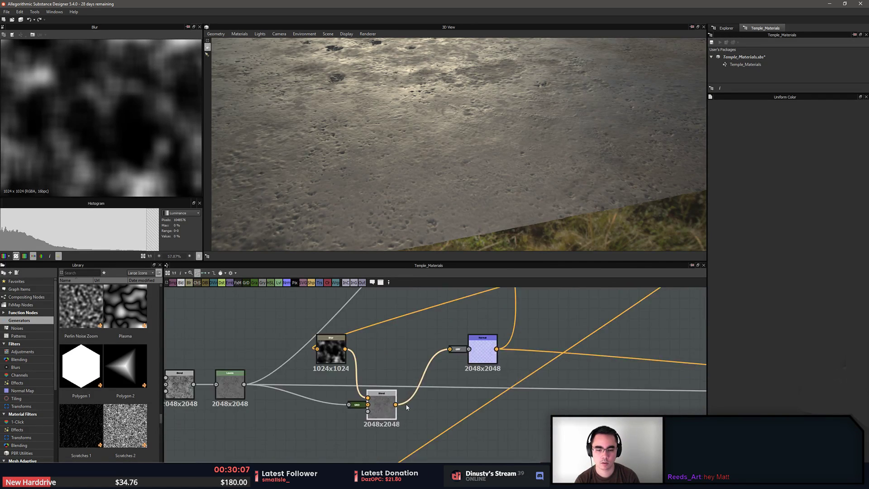
pyautogui.moveTo(395, 415); pyautogui.dragTo(427, 420, button='middle')
# Delete the Blur node between the mask's Levels and the Blend's foreground input
pyautogui.doubleClick(318, 438)
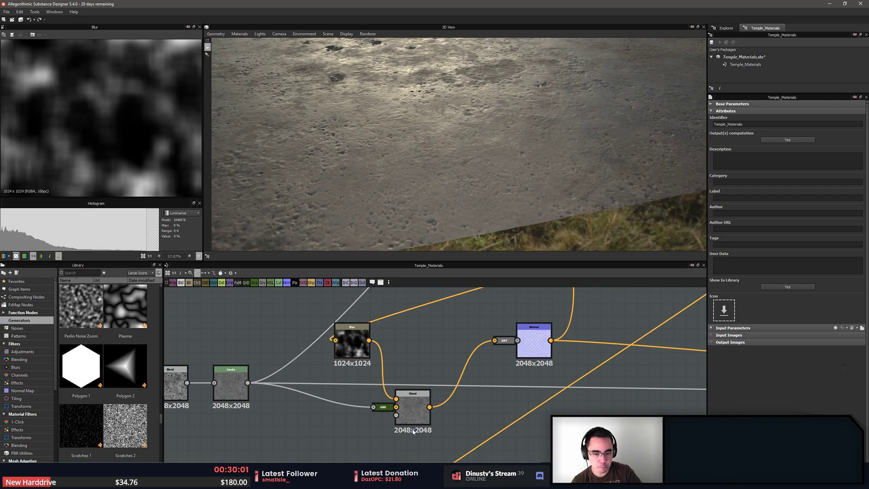
pyautogui.click(352, 344)
pyautogui.scroll(-3, 122, 135)
pyautogui.scroll(3, 122, 135)
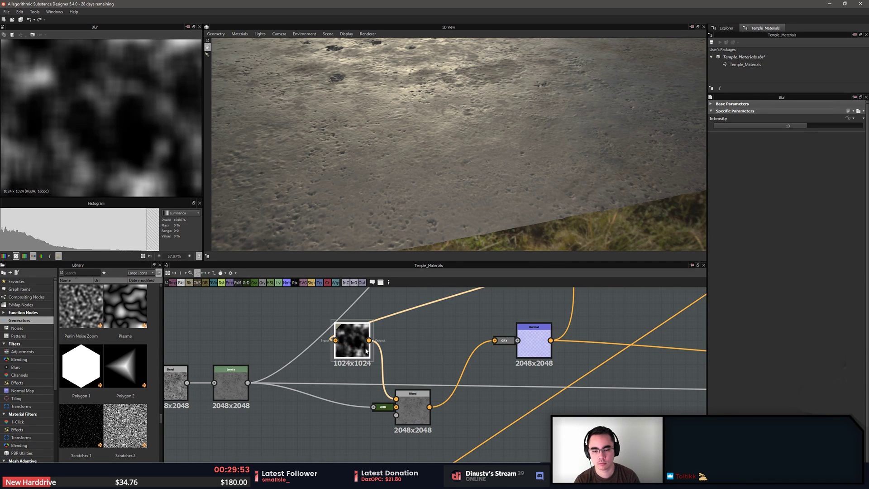
pyautogui.press('Delete')
# Insert a Blur HQ Grayscale node on the link into the Blend's foreground and place it above and left of the Blend
pyautogui.moveTo(396, 399); pyautogui.dragTo(446, 369)
pyautogui.write('bl')
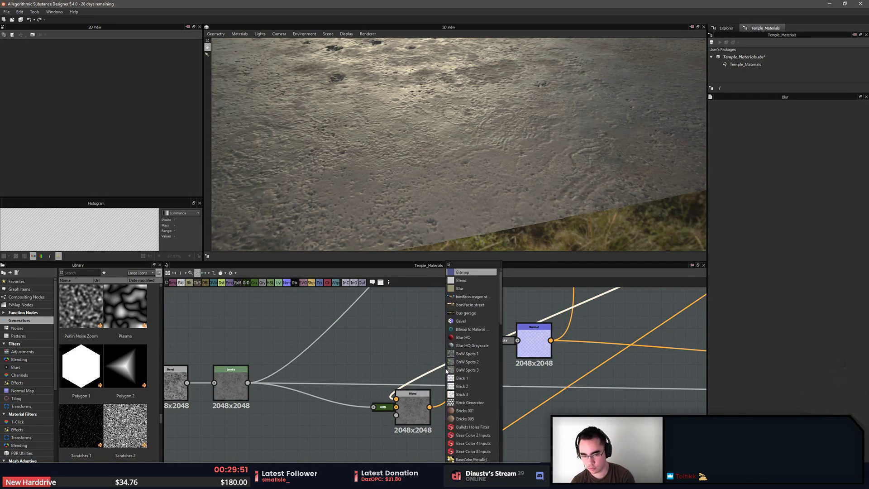
pyautogui.write('ur')
pyautogui.press('Return')
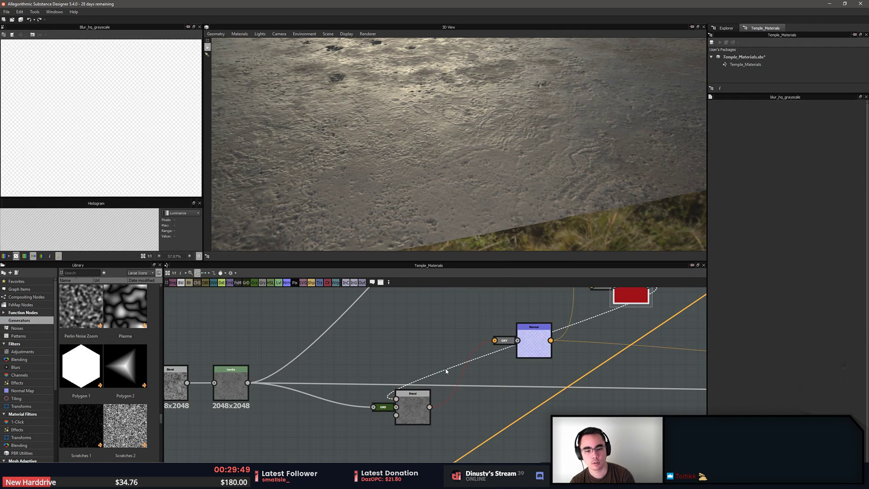
pyautogui.scroll(-3, 483, 340)
pyautogui.moveTo(637, 296); pyautogui.dragTo(447, 361, button='middle')
pyautogui.moveTo(447, 360); pyautogui.dragTo(285, 377)
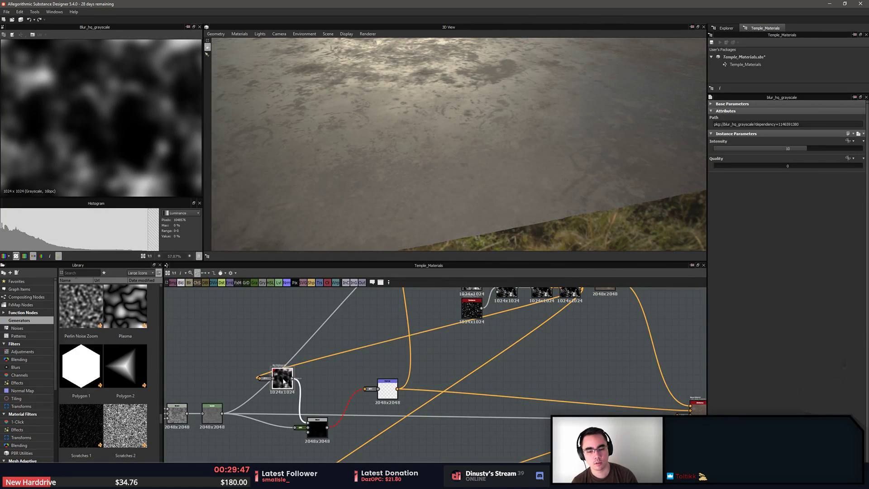
# Try Grayscale color mode on the Gradient Map feeding the Blend's background, and switch it back to Color
pyautogui.scroll(4, 284, 377)
pyautogui.moveTo(463, 400); pyautogui.dragTo(338, 374, button='middle')
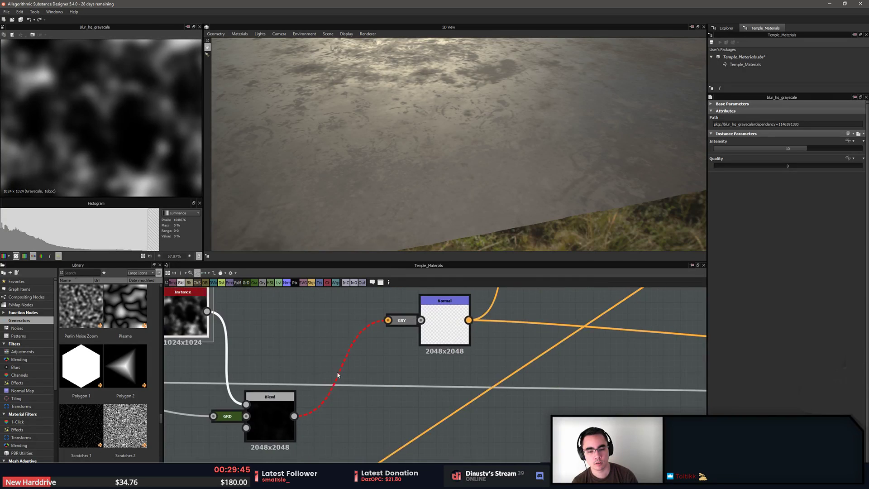
pyautogui.scroll(-2, 465, 402)
pyautogui.moveTo(427, 395); pyautogui.dragTo(468, 408, button='middle')
pyautogui.moveTo(322, 376); pyautogui.dragTo(362, 370, button='middle')
pyautogui.moveTo(363, 371); pyautogui.dragTo(372, 363)
pyautogui.click(383, 422)
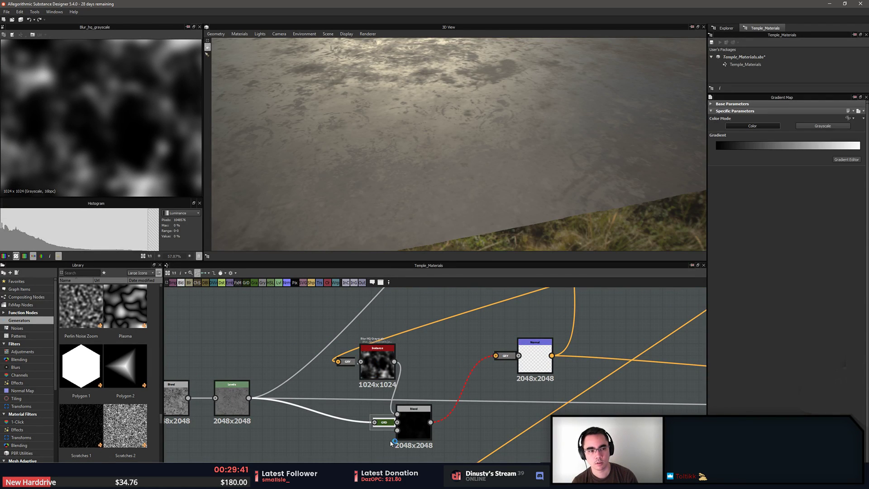
pyautogui.click(824, 126)
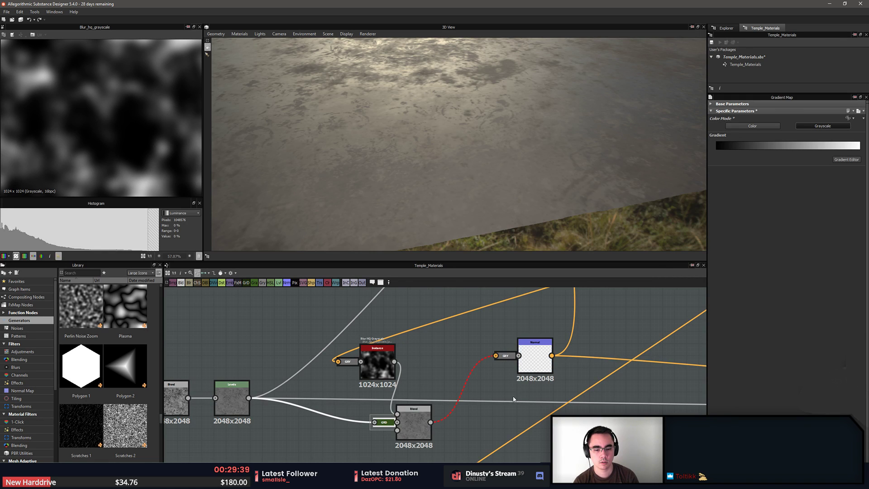
pyautogui.click(771, 127)
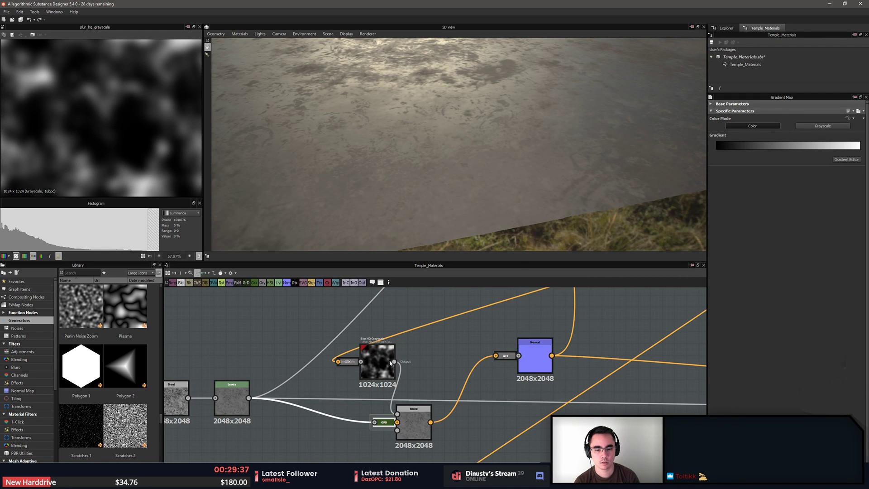
# Try deleting the grayscale conversion before the Blur HQ Grayscale node and undo the deletion
pyautogui.moveTo(394, 361); pyautogui.dragTo(379, 375)
pyautogui.click(392, 376)
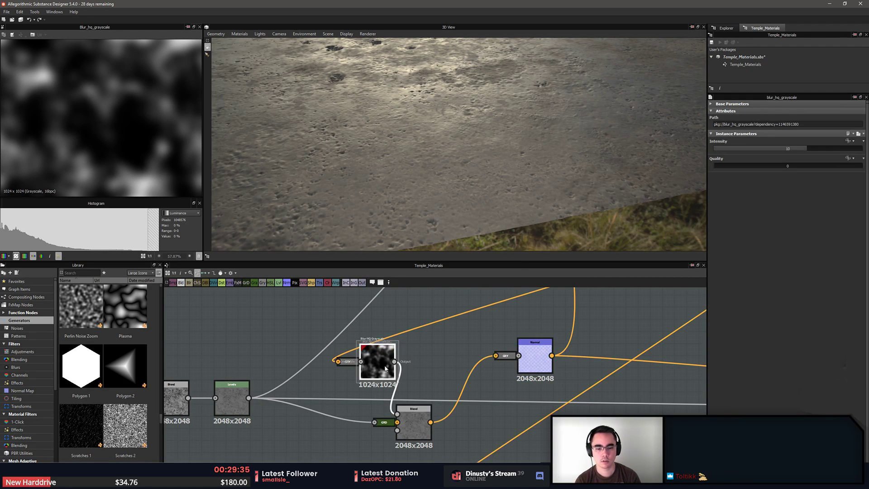
pyautogui.click(346, 363)
pyautogui.press('BackSpace')
pyautogui.click(383, 366)
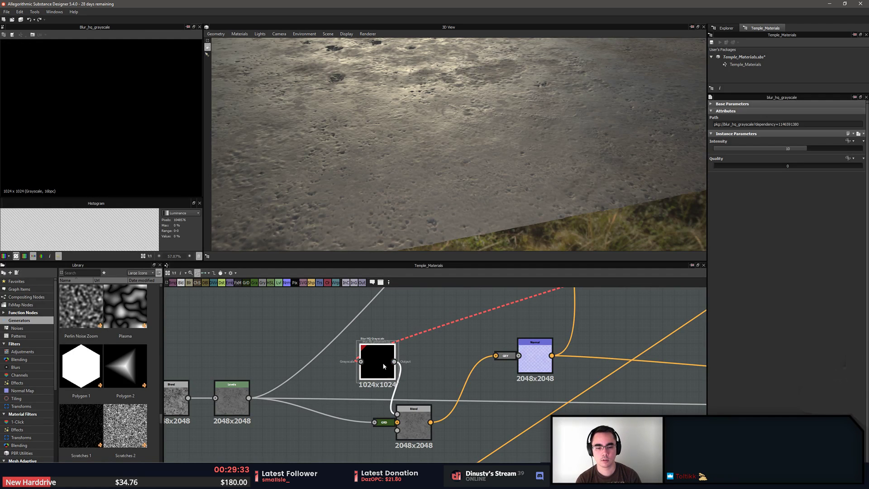
pyautogui.hotkey('ctrl', 'z')
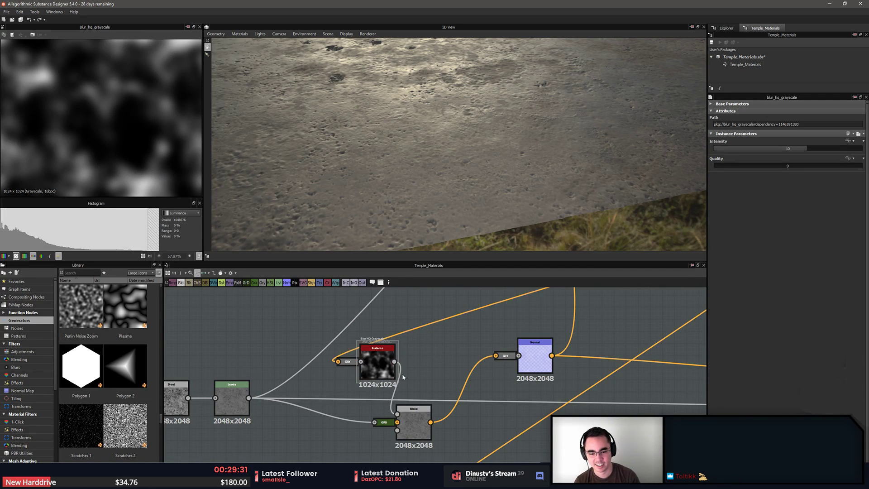
# Set the Gradient Map before the Blend to Grayscale and delete the grayscale conversion in front of the Normal node
pyautogui.moveTo(419, 424); pyautogui.dragTo(436, 425)
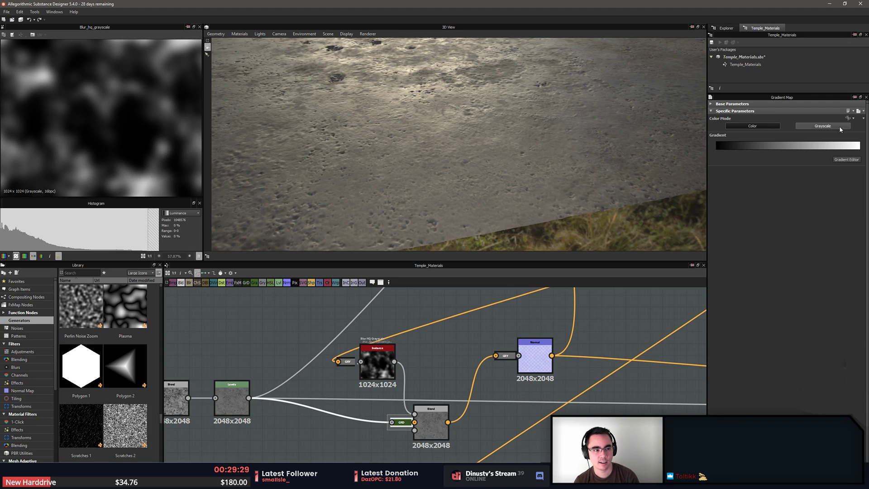
pyautogui.click(839, 127)
pyautogui.click(504, 357)
pyautogui.press('BackSpace')
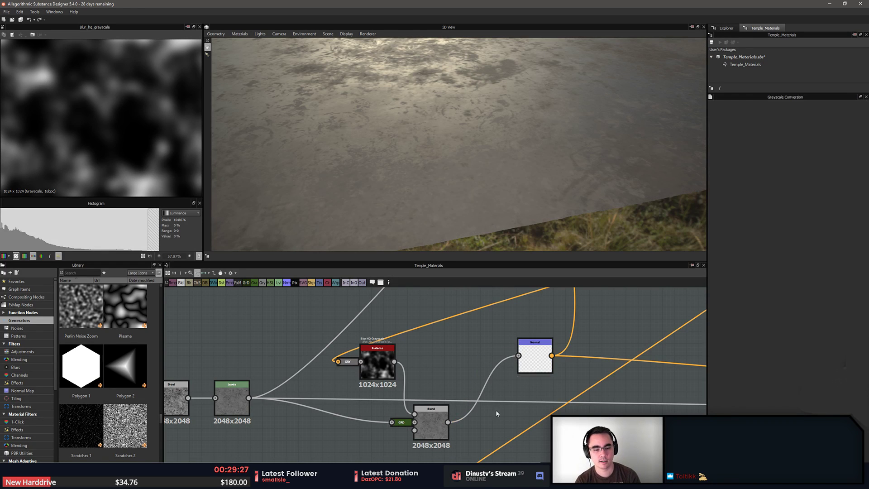
pyautogui.click(535, 358)
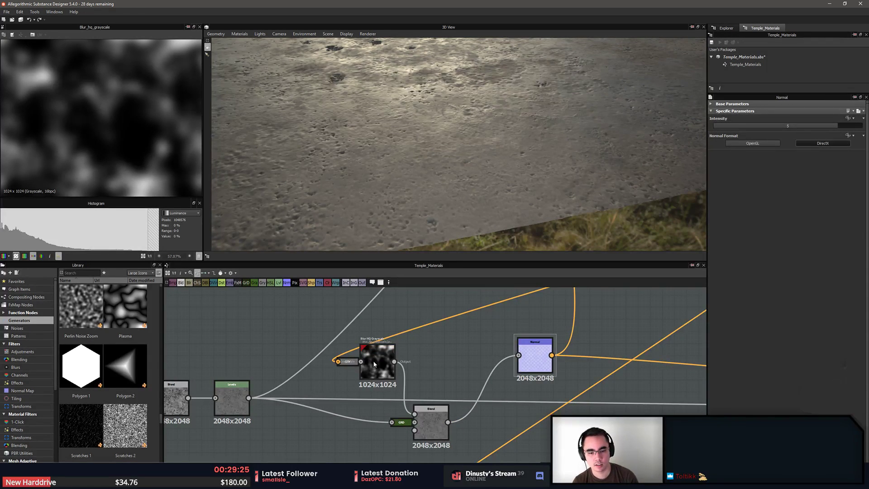
# Trace the links around the Normal node and examine the Blend's output in the 2D view
pyautogui.moveTo(450, 397); pyautogui.dragTo(331, 379, button='middle')
pyautogui.scroll(-3, 331, 379)
pyautogui.moveTo(419, 388); pyautogui.dragTo(328, 388, button='middle')
pyautogui.moveTo(453, 384); pyautogui.dragTo(422, 376, button='middle')
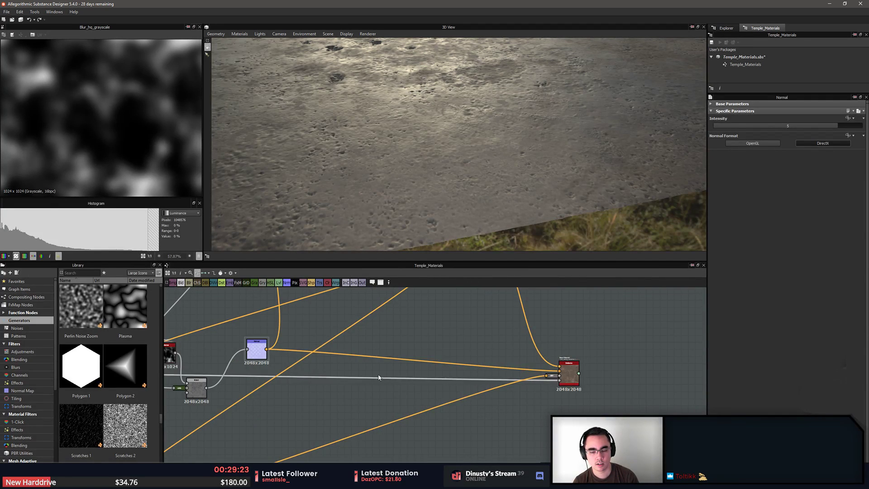
pyautogui.moveTo(329, 360); pyautogui.dragTo(400, 451, button='middle')
pyautogui.moveTo(399, 345); pyautogui.dragTo(497, 264, button='middle')
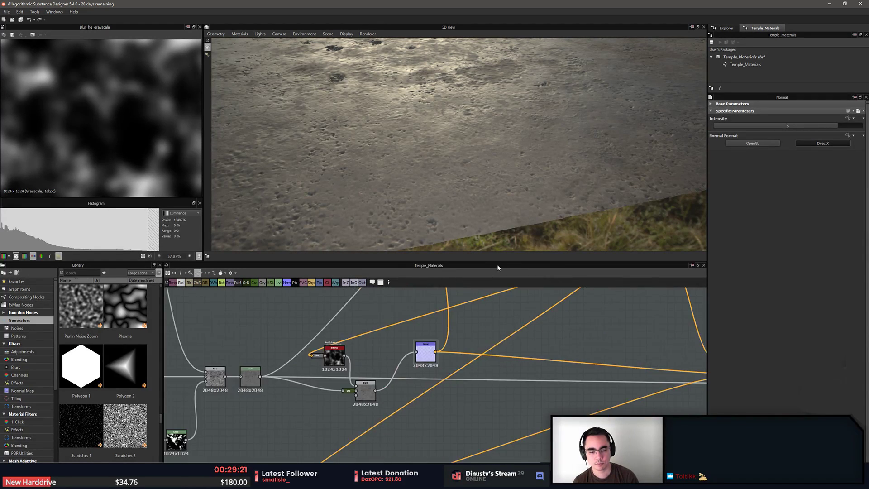
pyautogui.scroll(3, 399, 402)
pyautogui.doubleClick(338, 397)
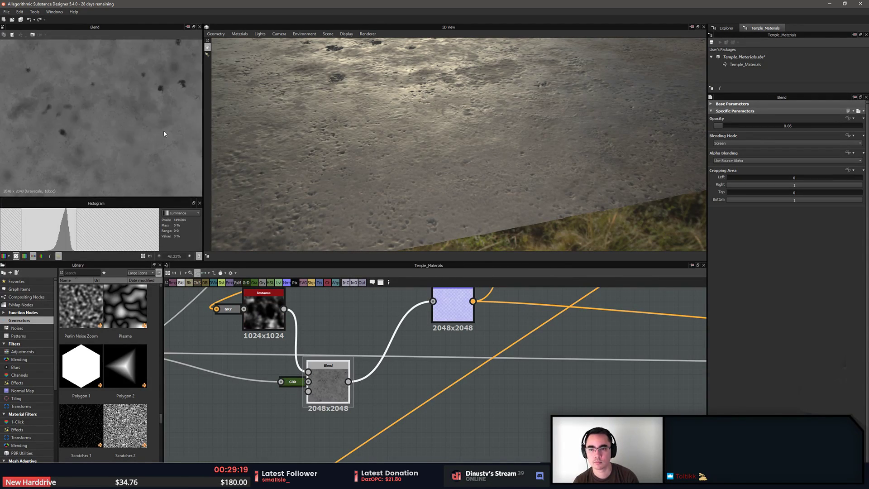
pyautogui.moveTo(331, 347); pyautogui.dragTo(369, 389, button='middle')
# Set the Blur HQ Grayscale node's Quality to 1 and its Intensity to 0.29
pyautogui.doubleClick(302, 352)
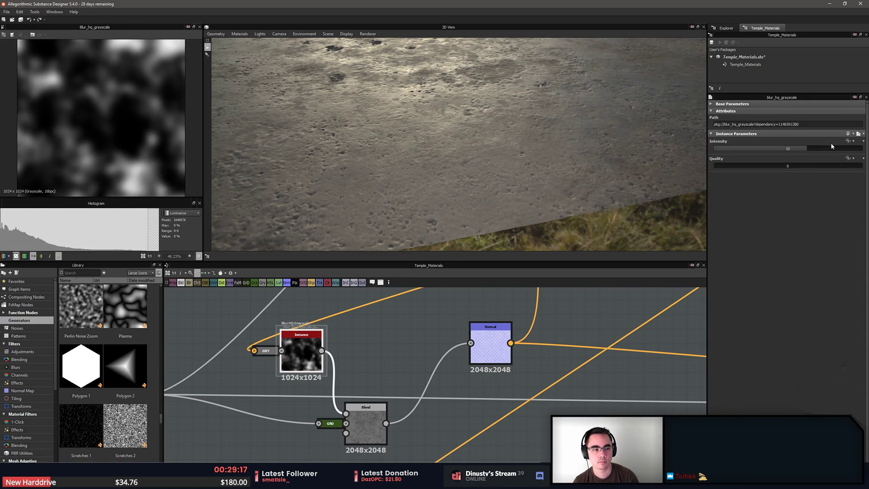
pyautogui.click(796, 167)
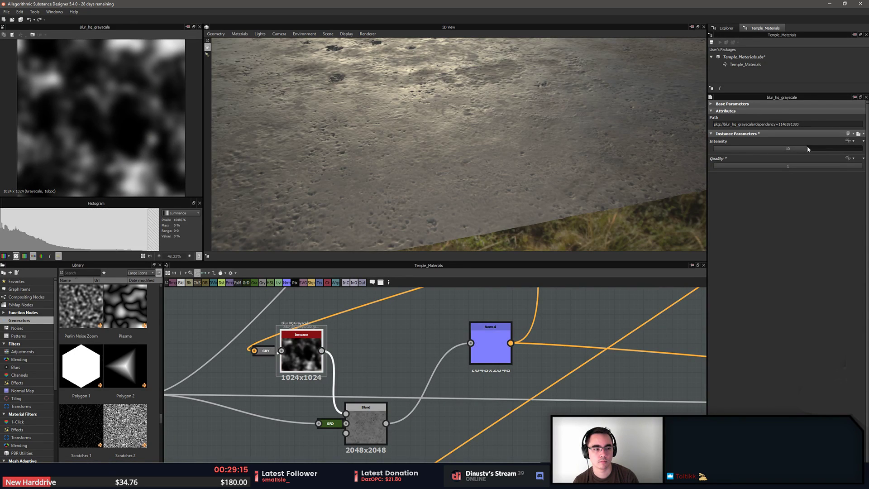
pyautogui.moveTo(807, 149); pyautogui.dragTo(713, 155)
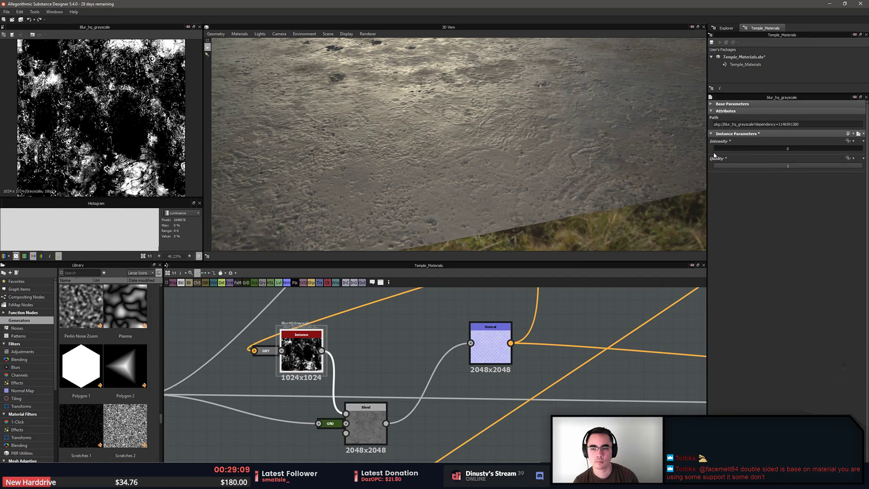
pyautogui.moveTo(714, 155); pyautogui.dragTo(716, 155)
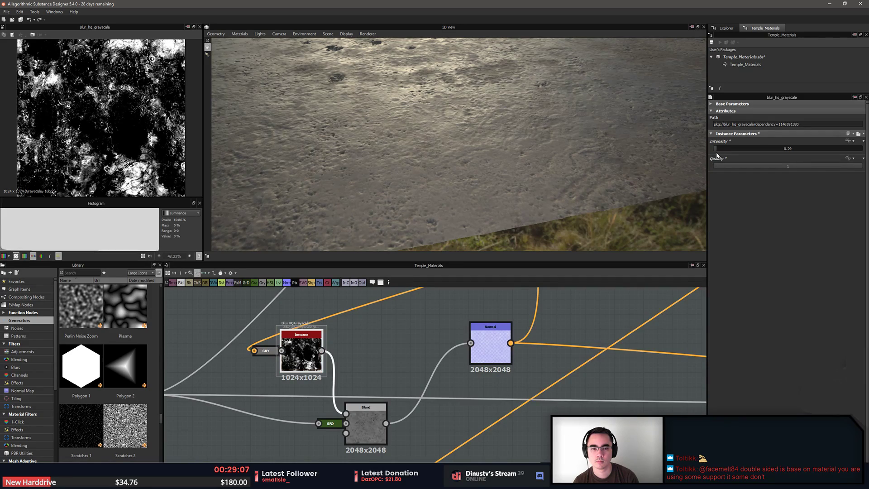
pyautogui.moveTo(552, 155); pyautogui.dragTo(531, 155)
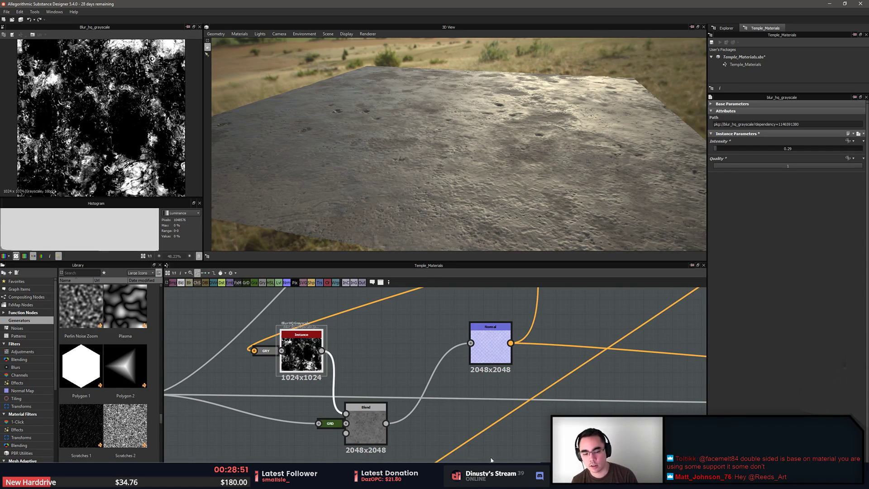
# Switch to Unreal Editor, open the 3Blend_Stone_Instance_Main material and look through its material settings around Two Sided
pyautogui.hotkey('alt', 'Tab')
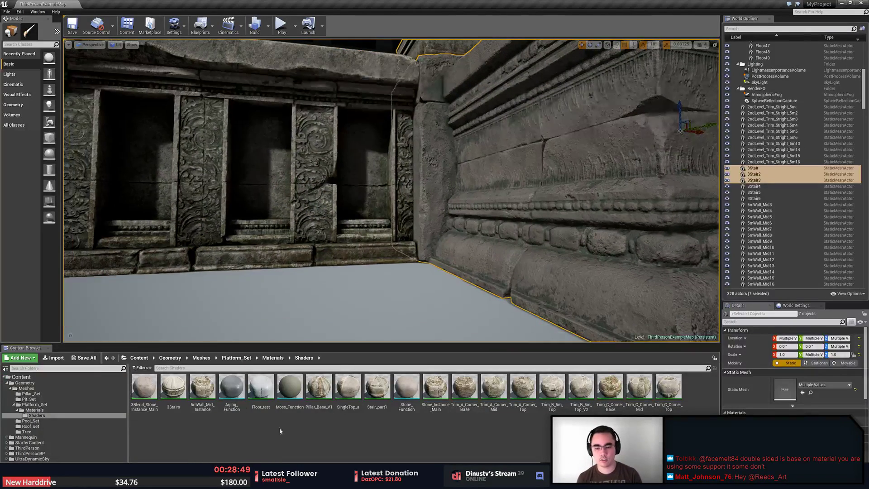
pyautogui.click(180, 390)
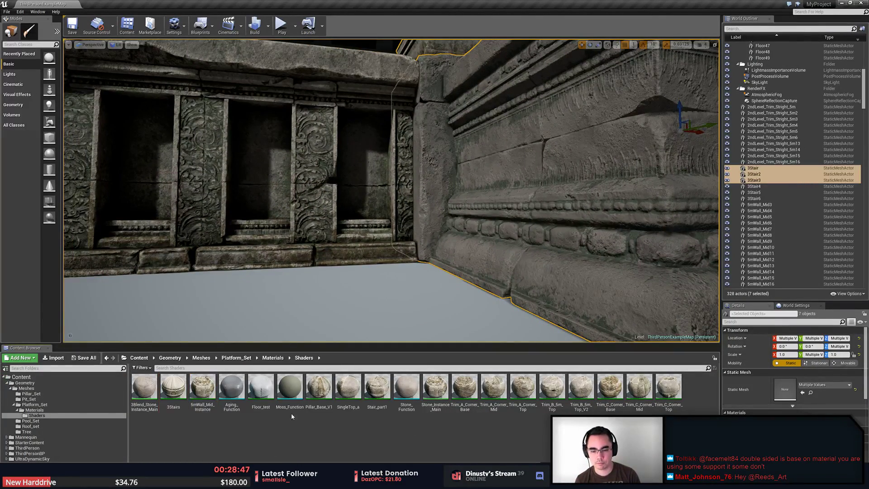
pyautogui.click(232, 387)
pyautogui.doubleClick(144, 387)
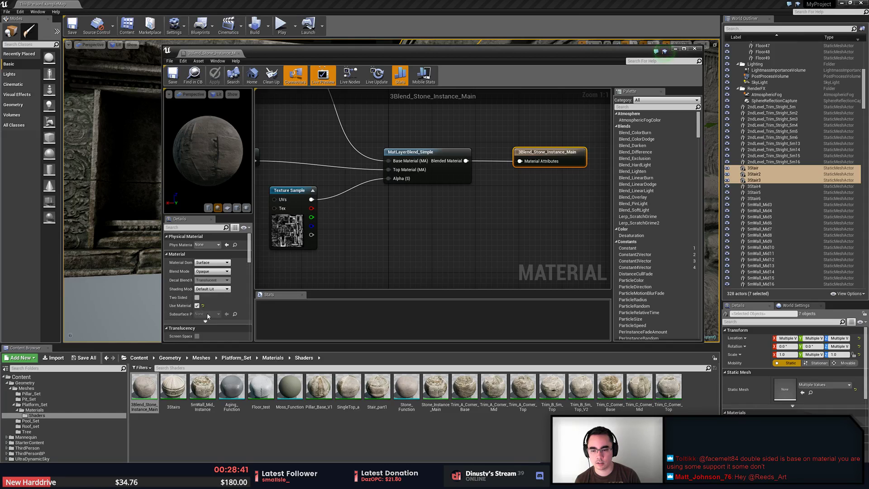
pyautogui.moveTo(247, 254)
pyautogui.mouseDown()
pyautogui.moveTo(249, 330)
pyautogui.moveTo(247, 260)
pyautogui.mouseUp()
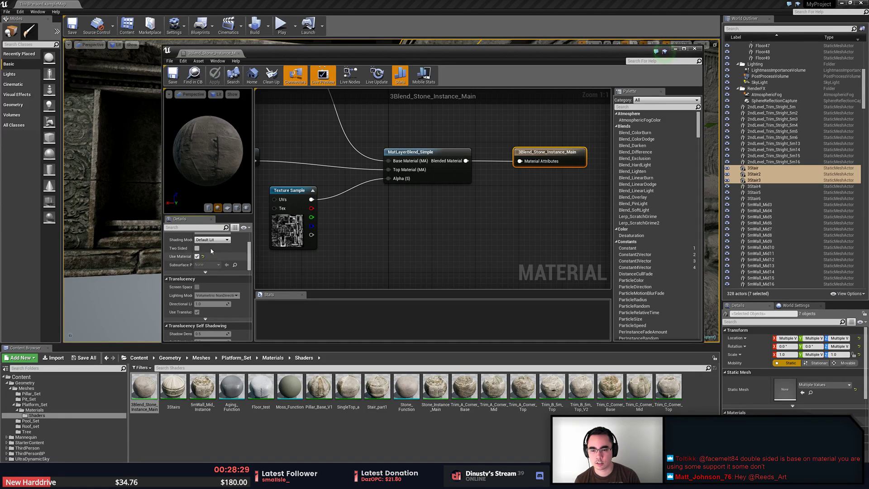
pyautogui.click(432, 246)
pyautogui.scroll(1, 215, 282)
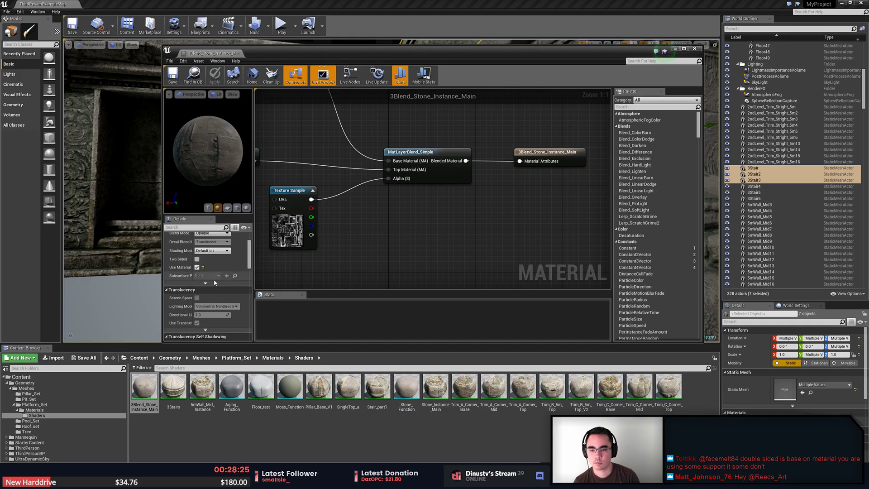
pyautogui.scroll(2, 214, 282)
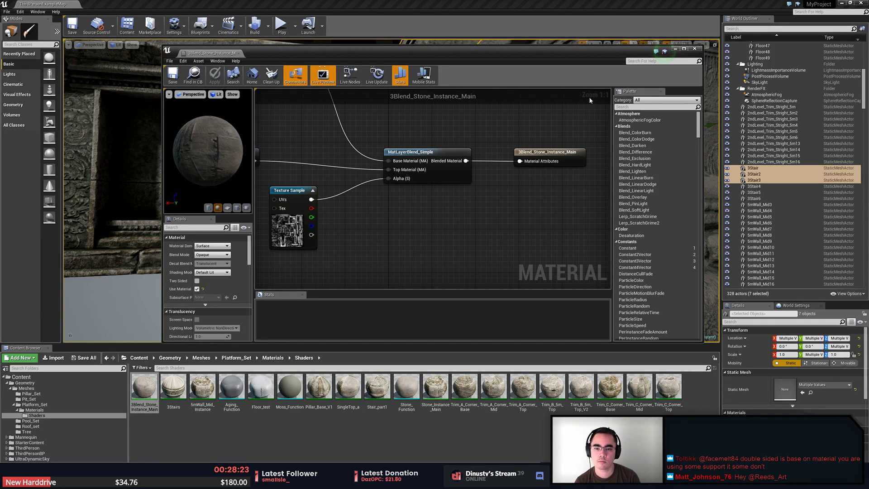
# Close the 3Blend_Stone_Instance_Main material and return to Substance Designer
pyautogui.click(693, 48)
pyautogui.moveTo(447, 215); pyautogui.dragTo(419, 200, button='right')
pyautogui.press('Escape')
pyautogui.hotkey('alt', 'Tab')
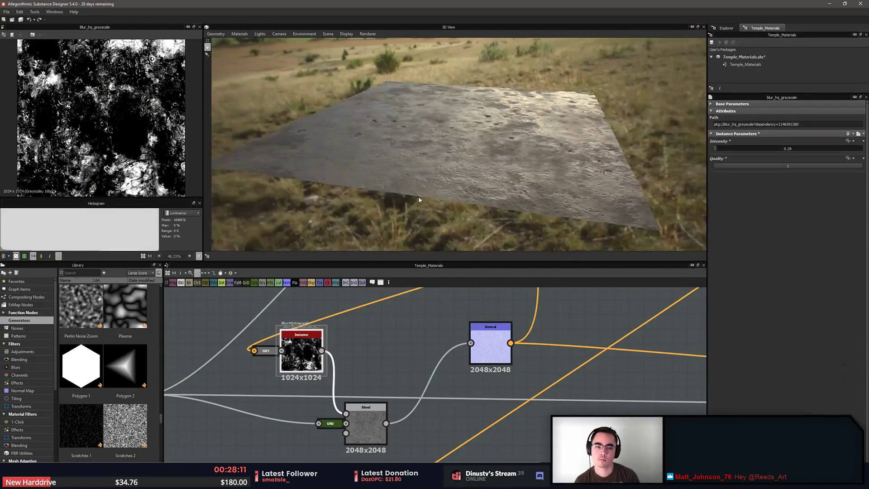
# Examine how the blurred mask repeats in a tiled 2D preview and on the plane, and inspect the nodes that build the mask
pyautogui.moveTo(418, 200); pyautogui.dragTo(502, 183)
pyautogui.scroll(-5, 140, 141)
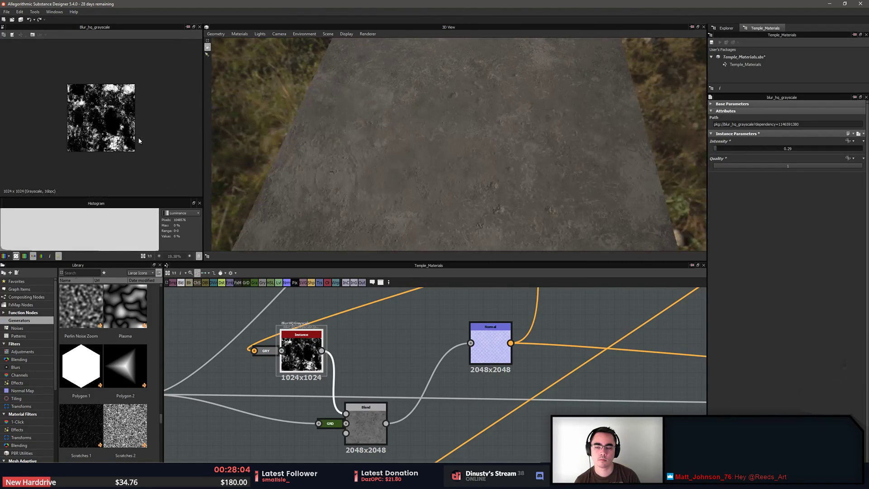
pyautogui.press('space')
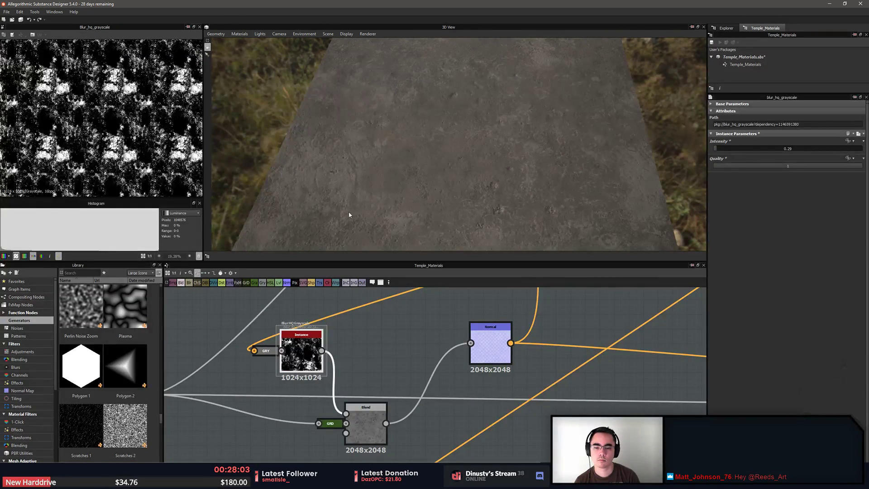
pyautogui.scroll(-5, 491, 337)
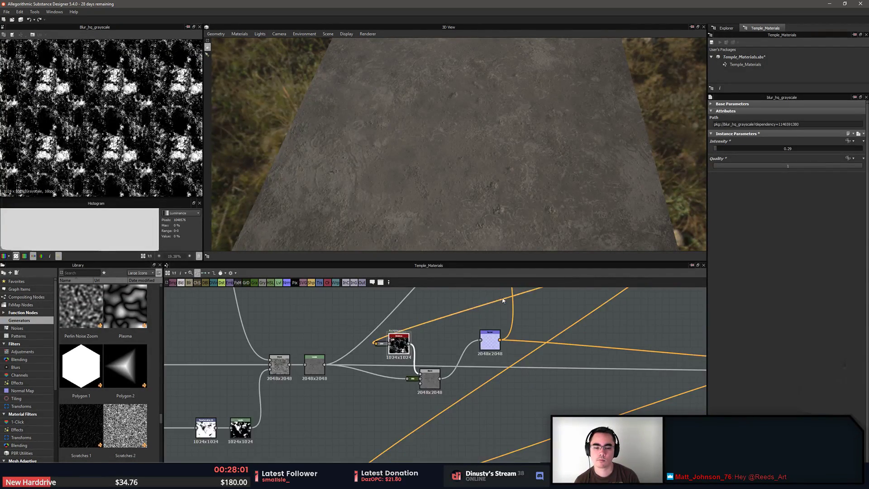
pyautogui.moveTo(502, 300); pyautogui.dragTo(307, 441, button='middle')
pyautogui.scroll(5, 452, 389)
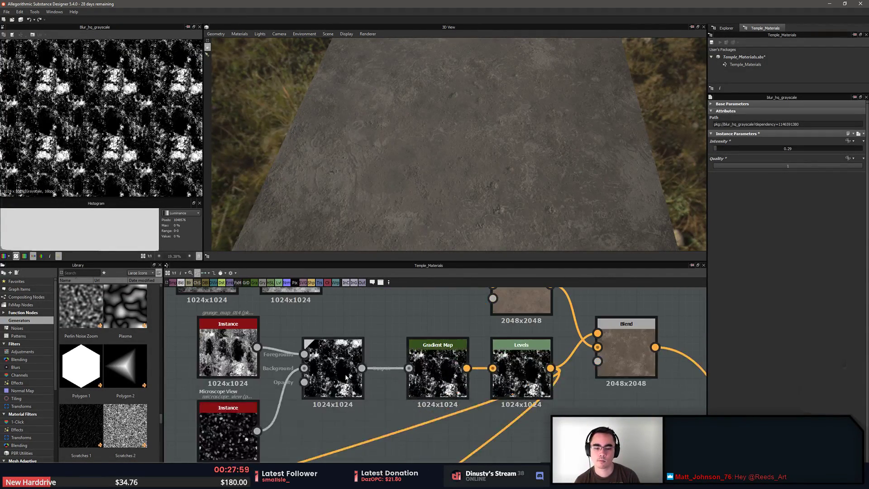
pyautogui.click(345, 377)
pyautogui.moveTo(345, 377); pyautogui.dragTo(362, 360, button='middle')
pyautogui.click(454, 361)
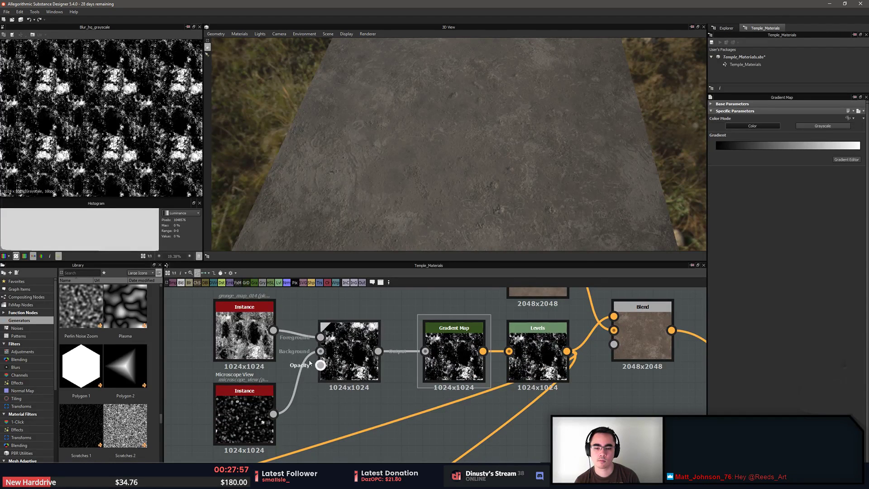
# Move the grunge_map_014 node away from the mask's Blend and insert a Transformation 2D node between them
pyautogui.click(243, 336)
pyautogui.moveTo(233, 342); pyautogui.dragTo(193, 341)
pyautogui.moveTo(194, 342); pyautogui.dragTo(299, 357, button='middle')
pyautogui.scroll(-1, 300, 356)
pyautogui.moveTo(303, 354); pyautogui.dragTo(268, 353)
pyautogui.press('space')
pyautogui.write('2d')
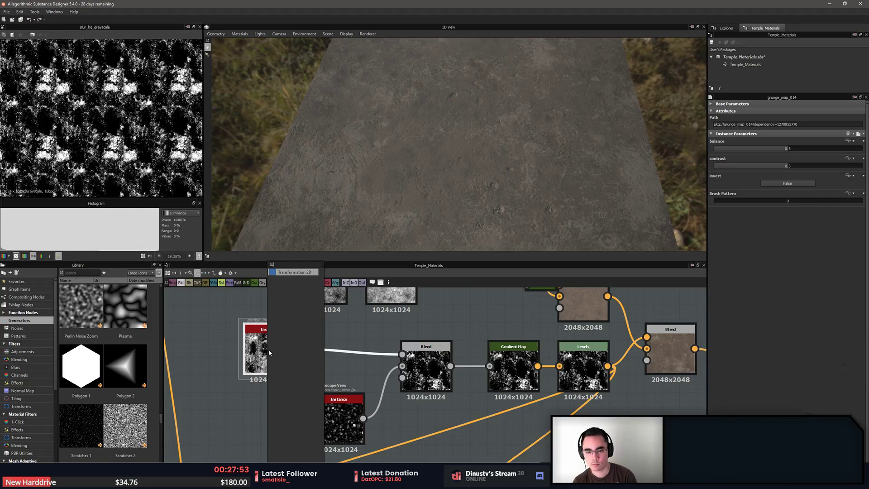
pyautogui.press('Return')
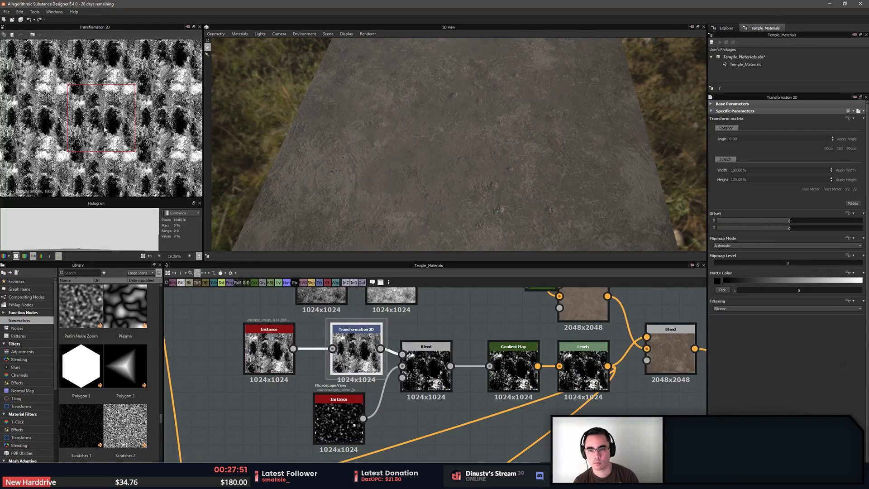
# Offset and scale down the grunge map with the Transformation 2D node, turning off the tiled preview
pyautogui.moveTo(104, 128); pyautogui.dragTo(132, 127)
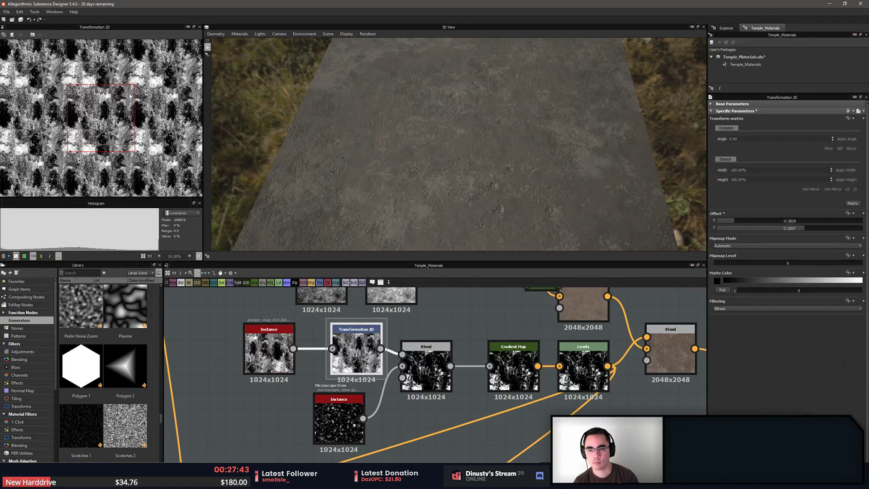
pyautogui.press('space')
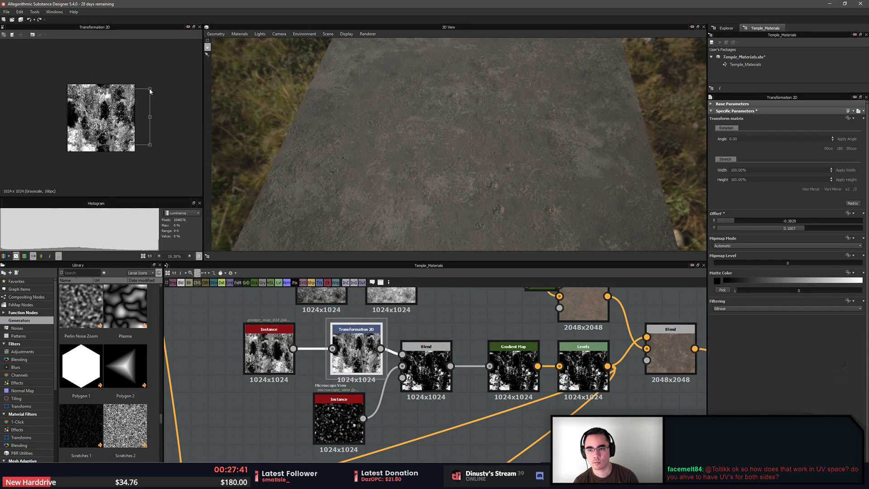
pyautogui.moveTo(150, 91); pyautogui.dragTo(123, 85)
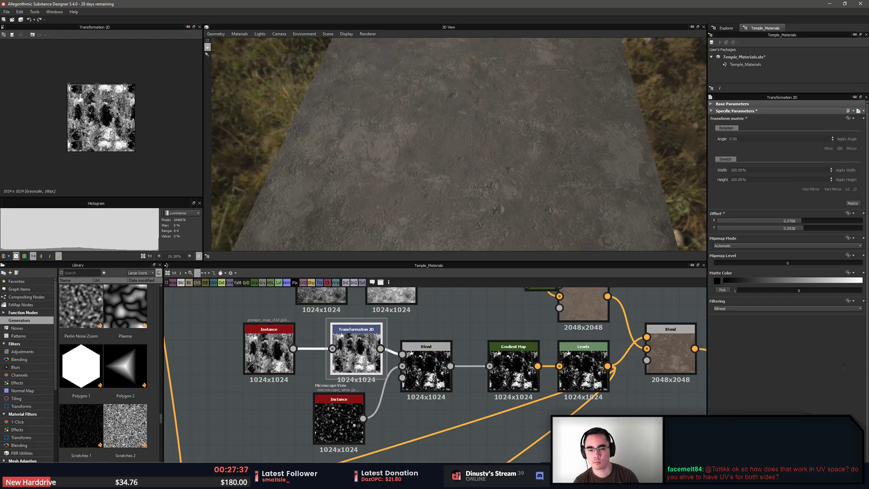
# Undo the last Transformation 2D adjustments and delete that node so the grunge map feeds the mask's Blend directly
pyautogui.hotkey('ctrl', 'z')
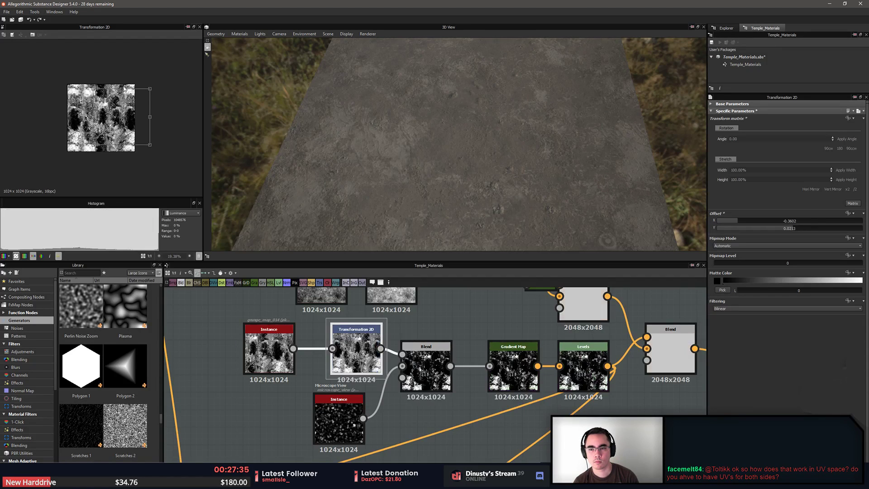
pyautogui.hotkey('ctrl', 'z')
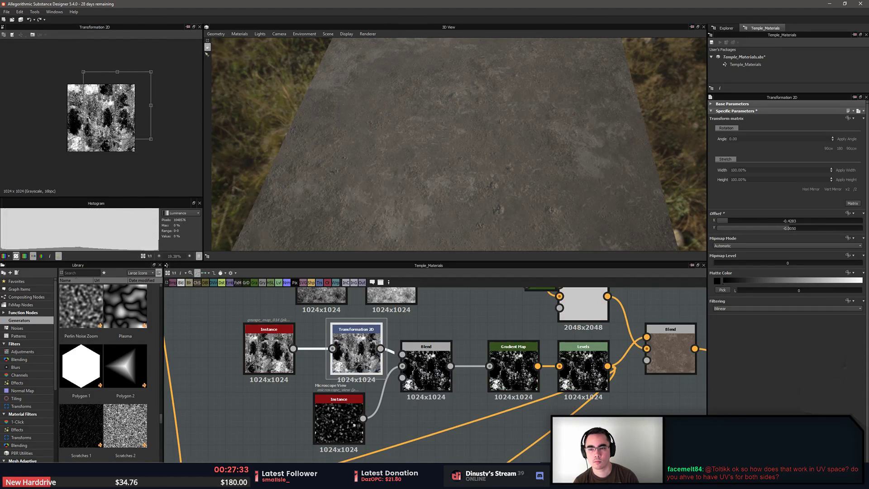
pyautogui.moveTo(121, 87); pyautogui.dragTo(110, 104)
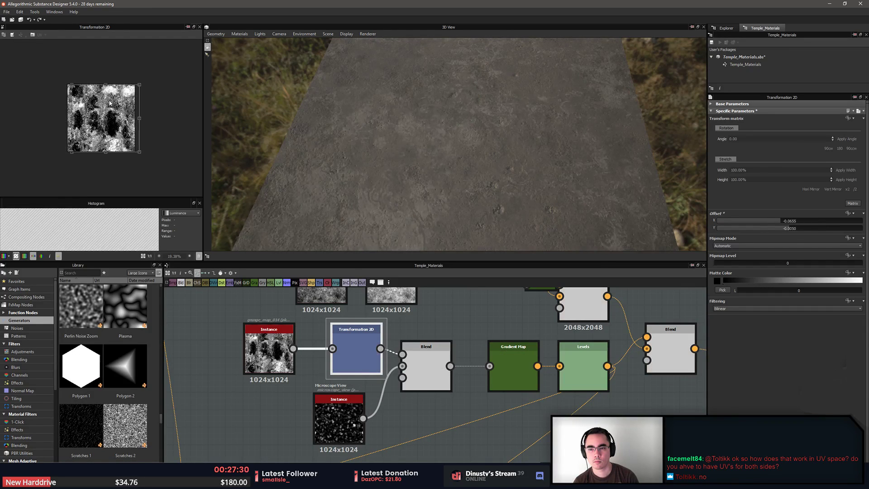
pyautogui.press('Delete')
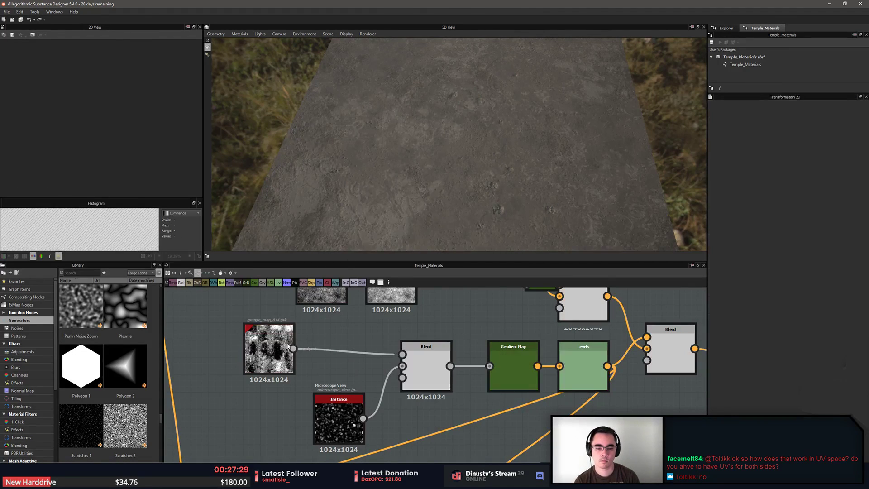
pyautogui.click(267, 346)
pyautogui.press('space')
pyautogui.click(231, 336)
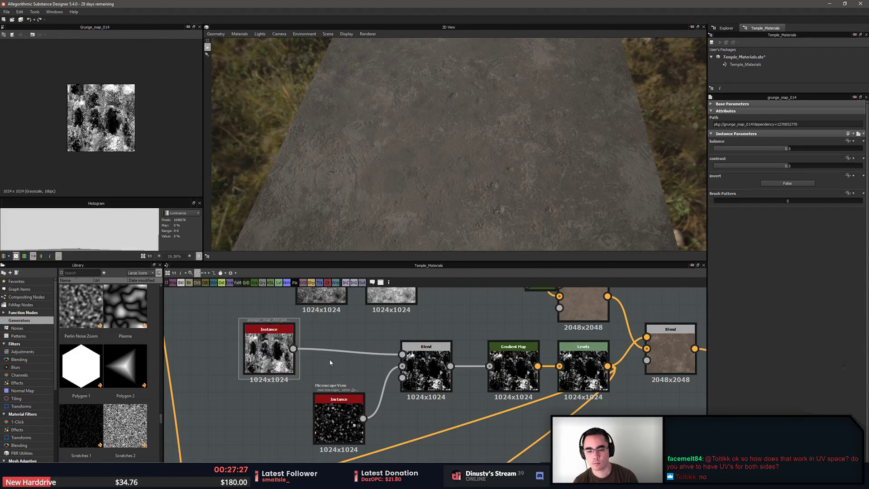
# Preview the mask's Blend and try the Max (Lighten), Switch, Divide, Overlay, Screen and Soft Light blending modes
pyautogui.moveTo(330, 361); pyautogui.dragTo(259, 338, button='middle')
pyautogui.doubleClick(352, 340)
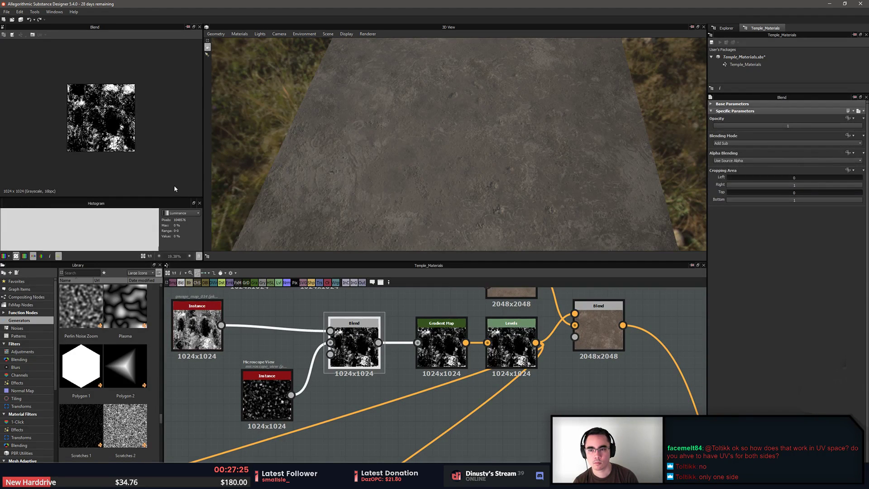
pyautogui.scroll(10, 174, 188)
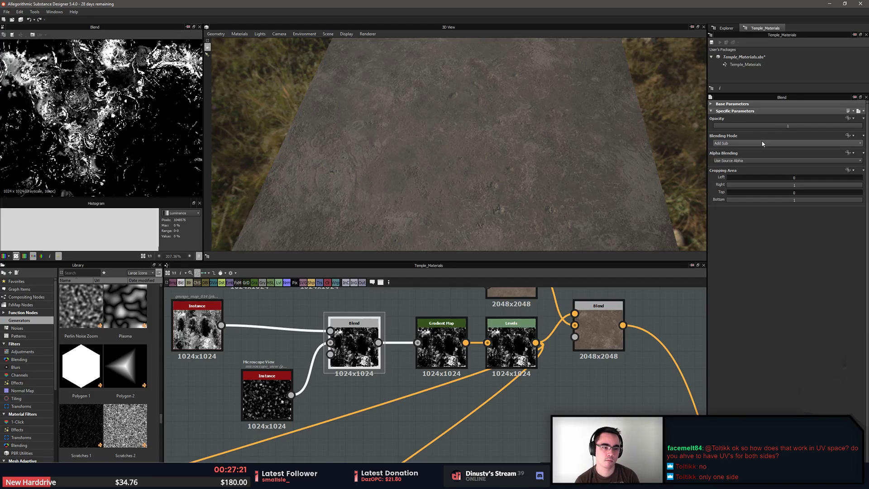
pyautogui.scroll(-1, 762, 143)
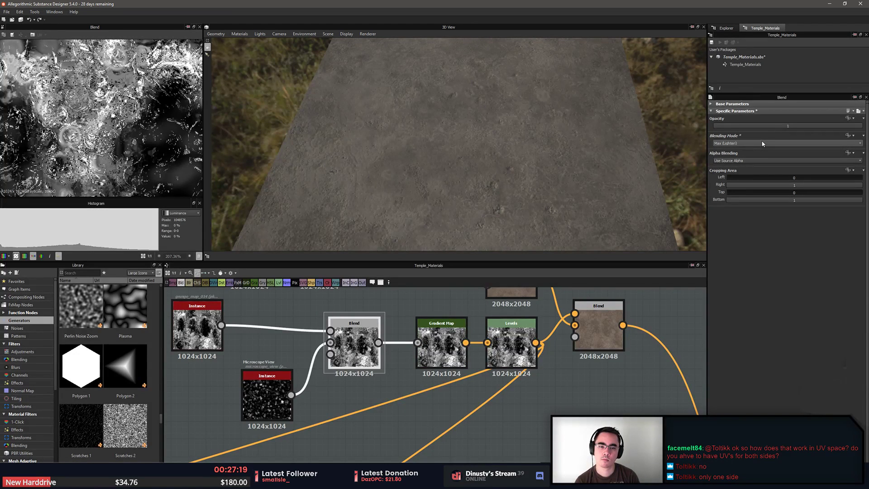
pyautogui.scroll(-2, 762, 144)
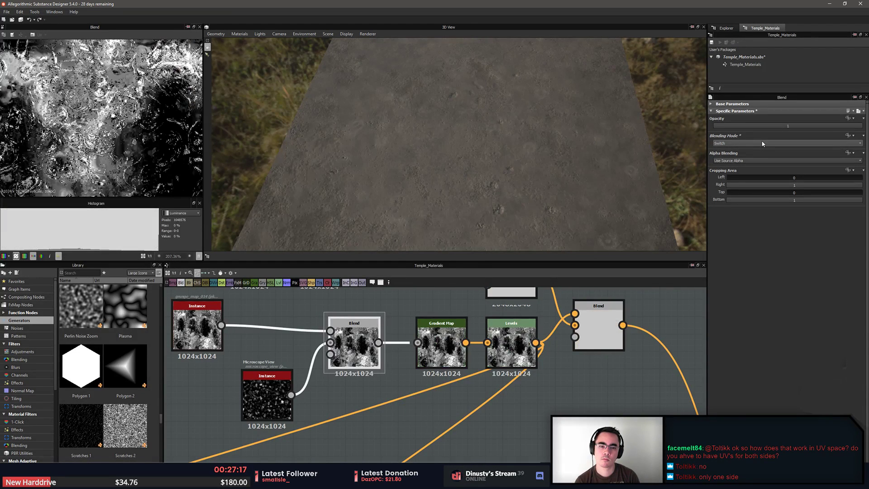
pyautogui.scroll(-1, 762, 144)
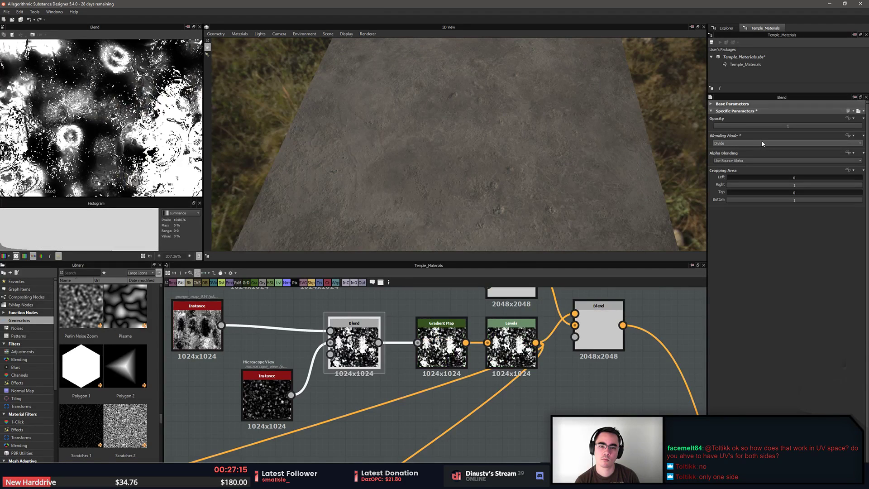
pyautogui.scroll(-2, 762, 144)
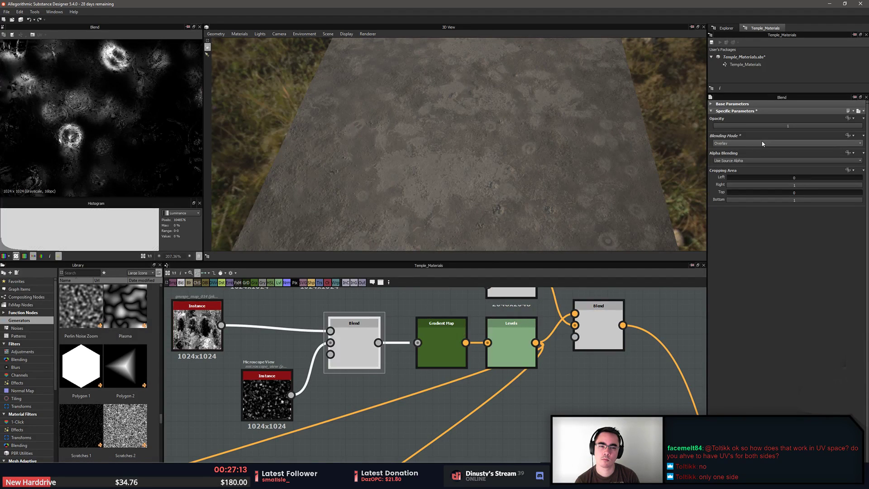
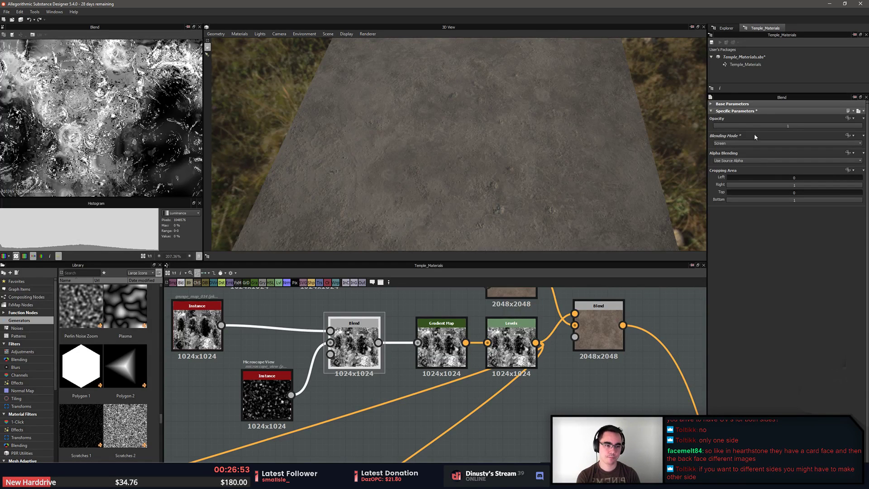
pyautogui.scroll(-1, 759, 143)
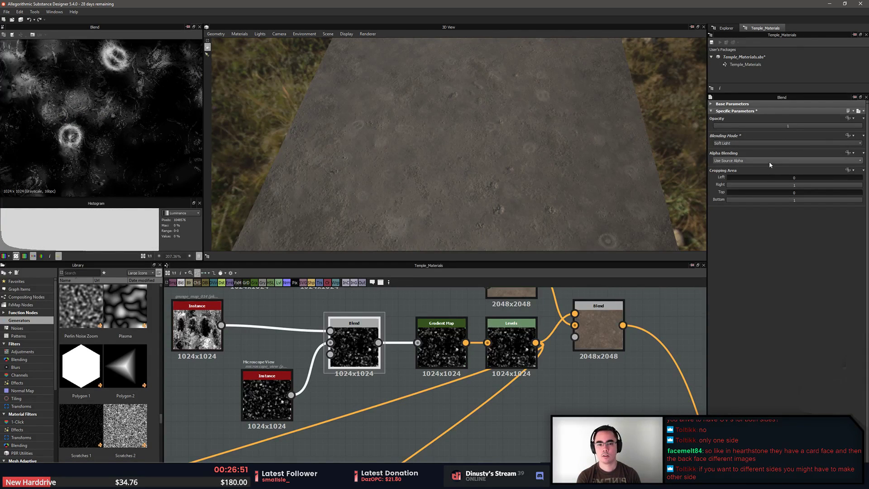
pyautogui.hotkey('ctrl', 'z')
pyautogui.hotkey('ctrl', 'y')
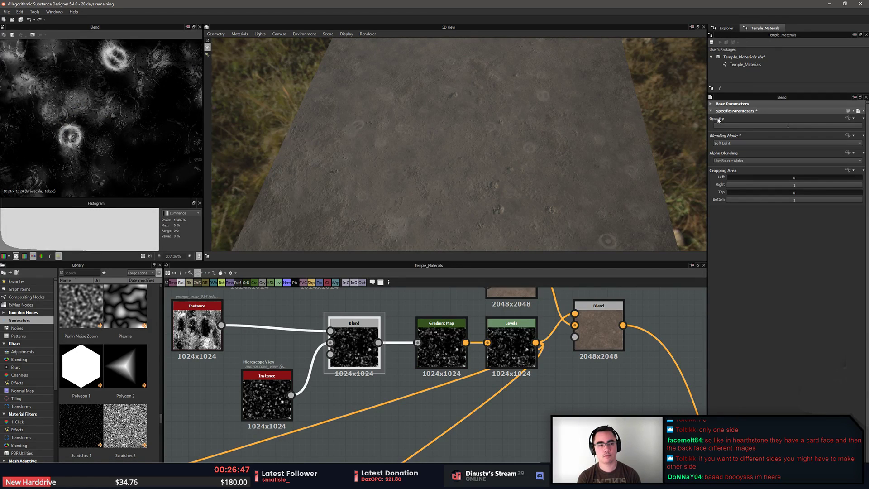
# Try Multiply on the mask's Blend, return its blending mode to Add Sub, and check the stone surface up close
pyautogui.click(755, 142)
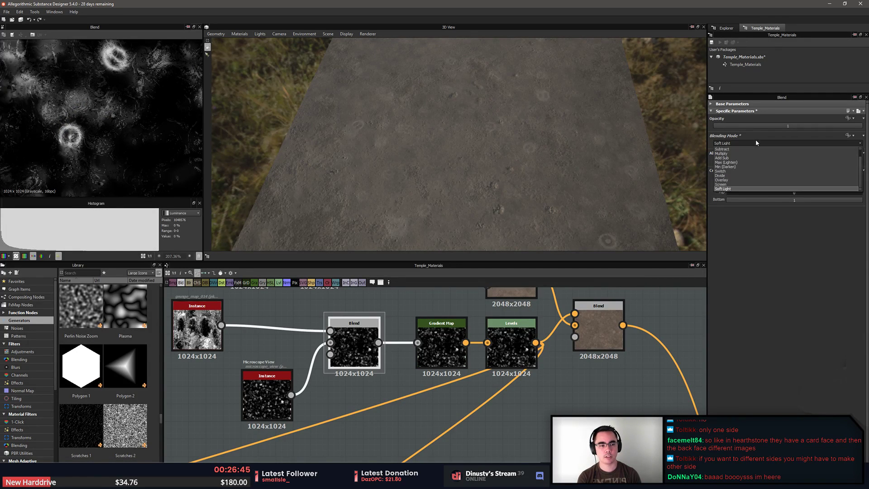
pyautogui.scroll(3, 756, 142)
pyautogui.click(750, 143)
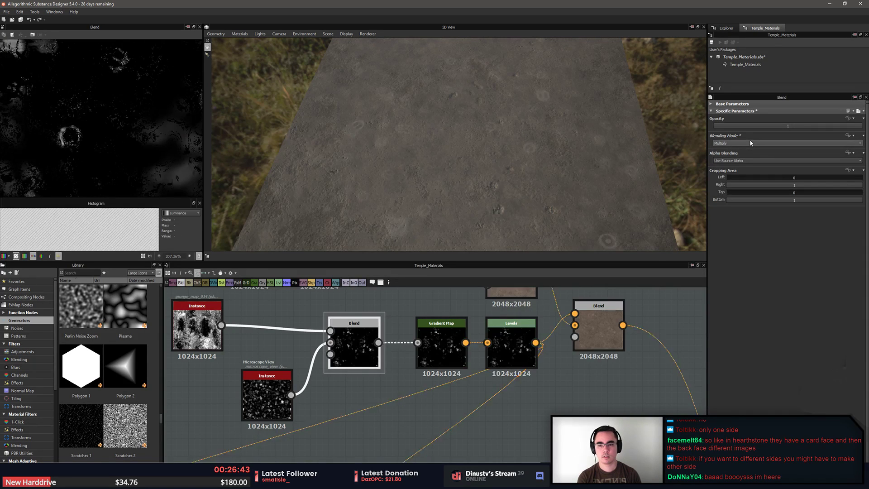
pyautogui.scroll(-1, 750, 143)
pyautogui.scroll(-1, 750, 143)
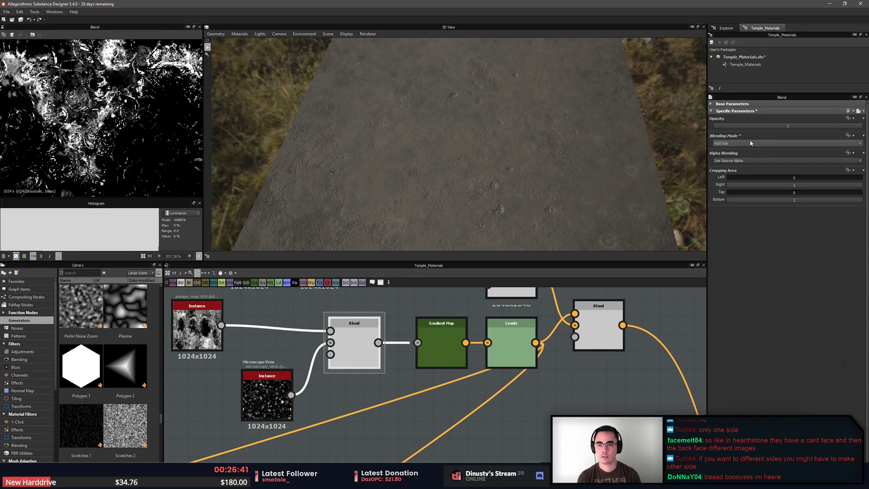
pyautogui.scroll(4, 351, 163)
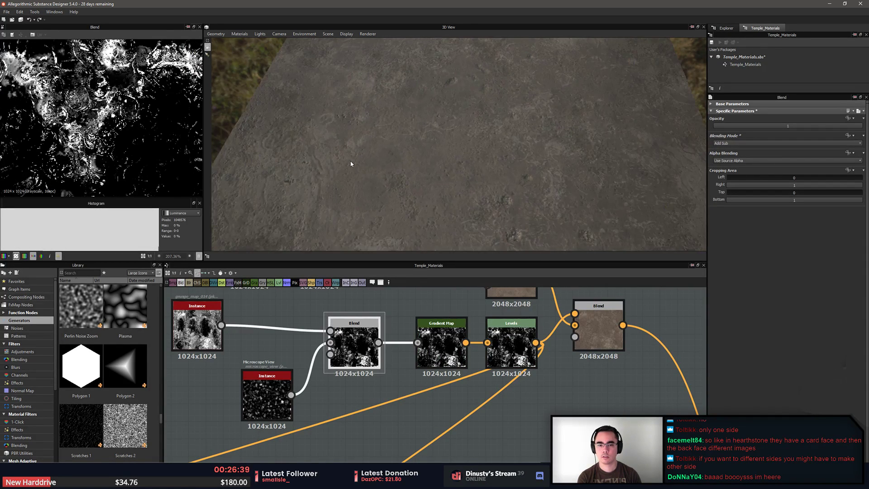
# Set the Microscope View node's Warp Intensity to 42.01 and check the result in the Blend, the Gradient Map and on the plane
pyautogui.scroll(-1, 355, 366)
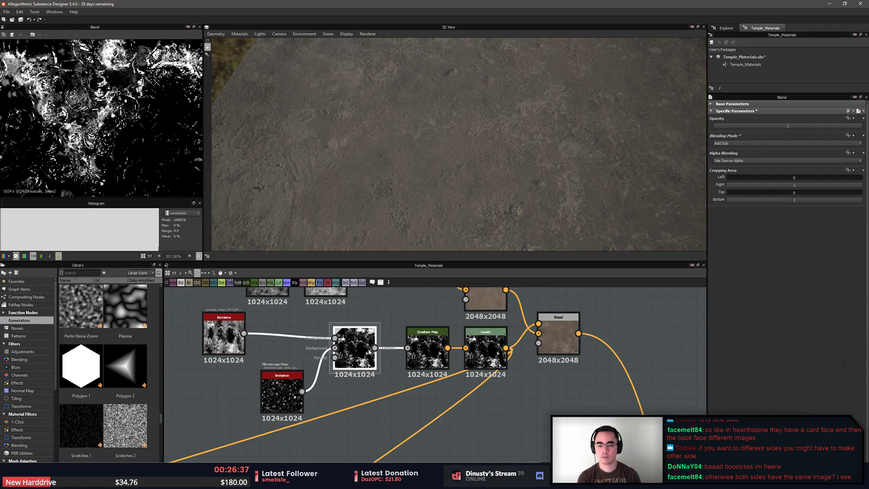
pyautogui.doubleClick(281, 390)
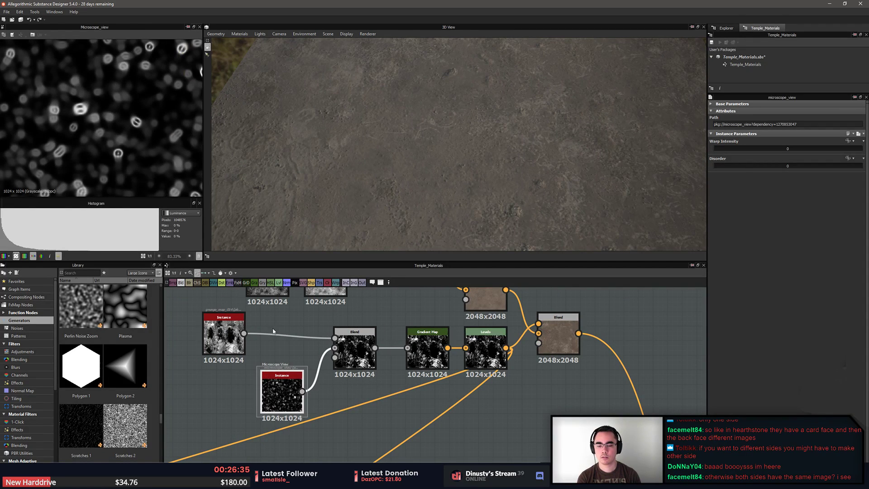
pyautogui.moveTo(723, 148); pyautogui.dragTo(774, 143)
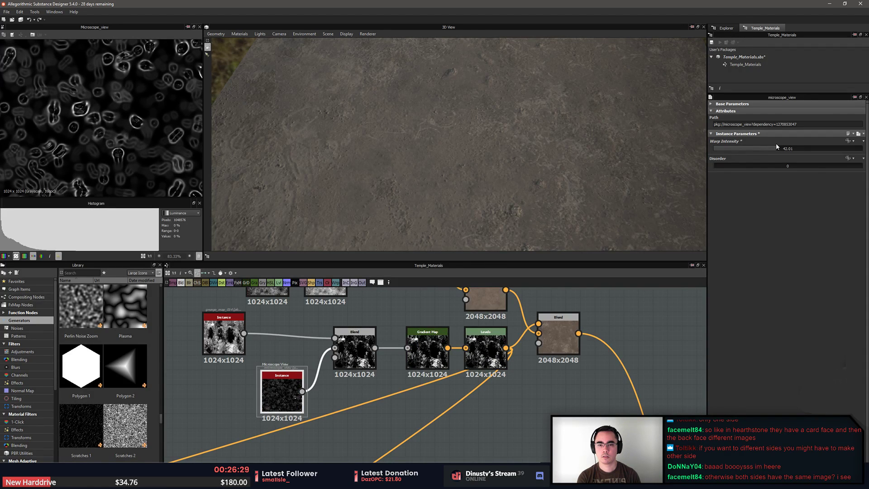
pyautogui.doubleClick(354, 351)
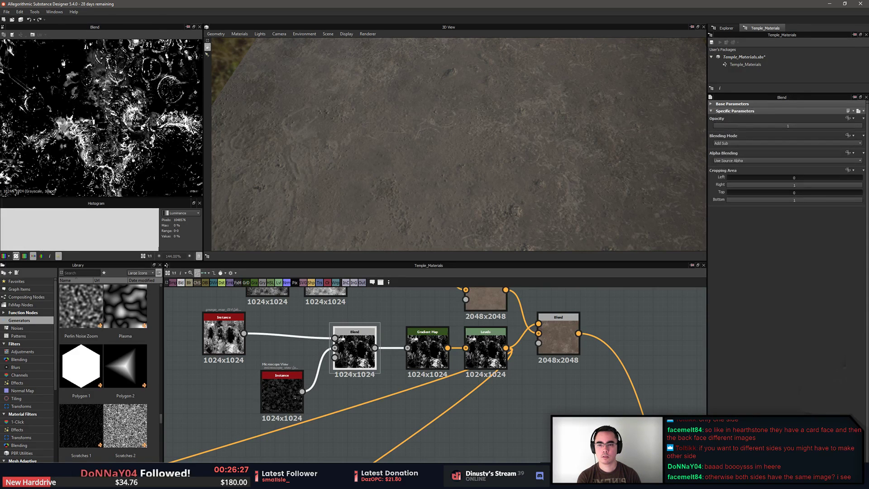
pyautogui.doubleClick(429, 364)
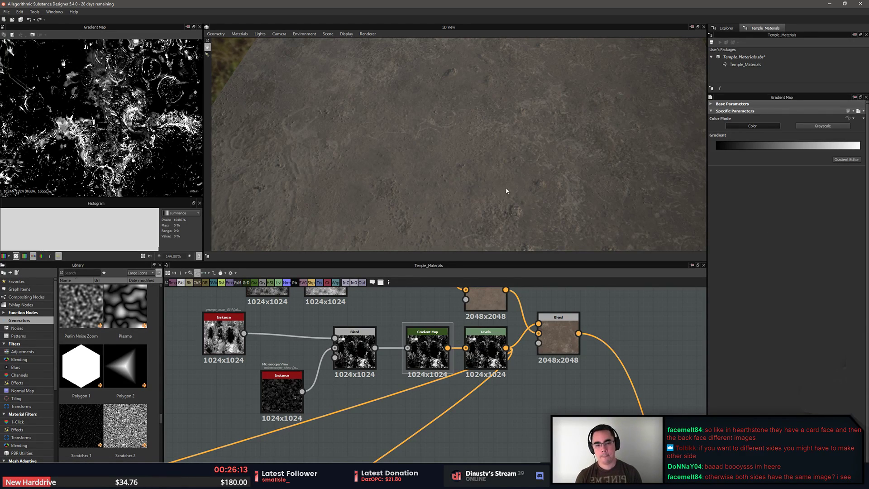
pyautogui.moveTo(505, 187); pyautogui.dragTo(433, 161)
pyautogui.scroll(-4, 498, 163)
pyautogui.scroll(3, 441, 166)
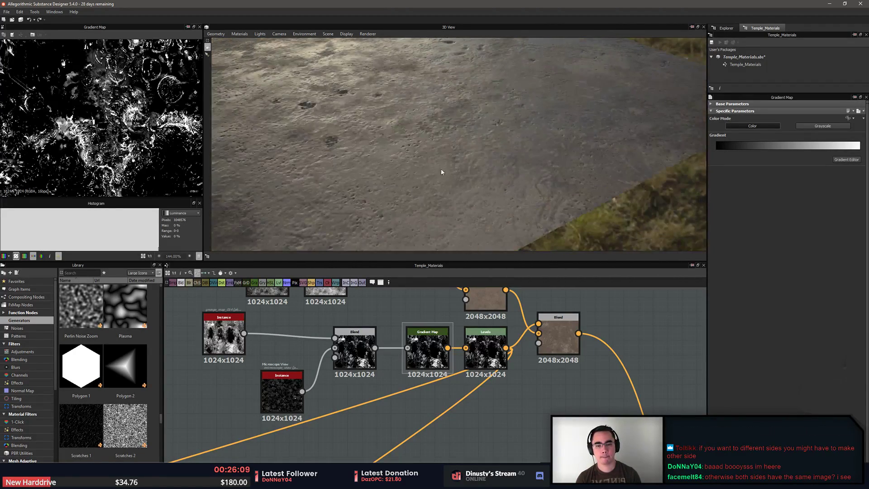
# Inspect the Blur HQ Grayscale, grayscale conversion and Blend nodes that feed the mask into the Normal node
pyautogui.moveTo(548, 366); pyautogui.dragTo(536, 370, button='middle')
pyautogui.scroll(-5, 510, 389)
pyautogui.moveTo(403, 455); pyautogui.dragTo(445, 384, button='middle')
pyautogui.scroll(3, 445, 383)
pyautogui.scroll(4, 446, 386)
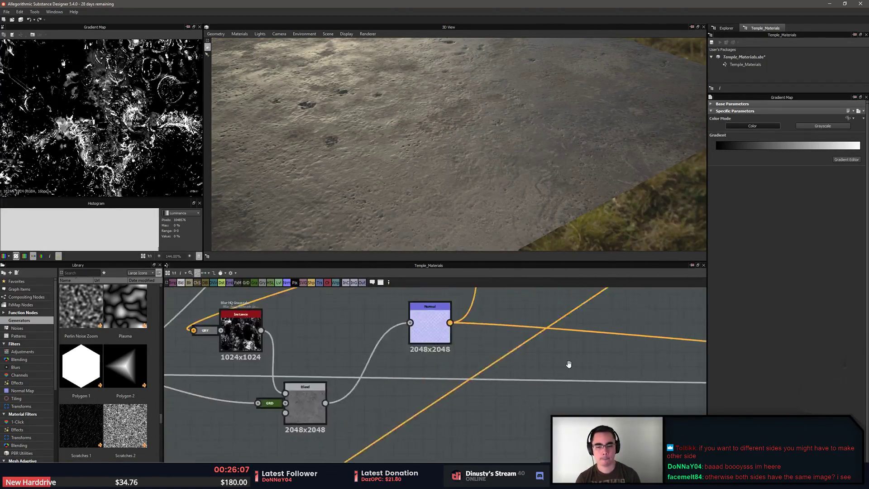
pyautogui.click(335, 335)
pyautogui.doubleClick(421, 451)
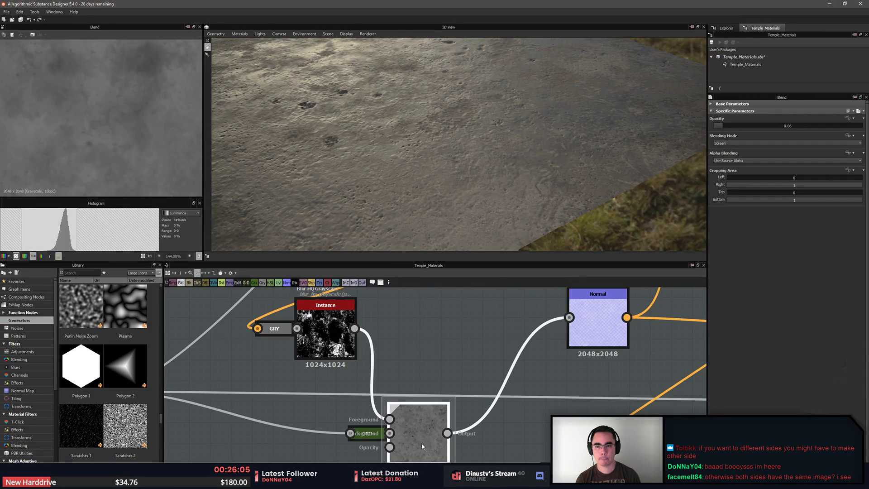
pyautogui.doubleClick(323, 331)
pyautogui.moveTo(317, 334); pyautogui.dragTo(342, 407, button='middle')
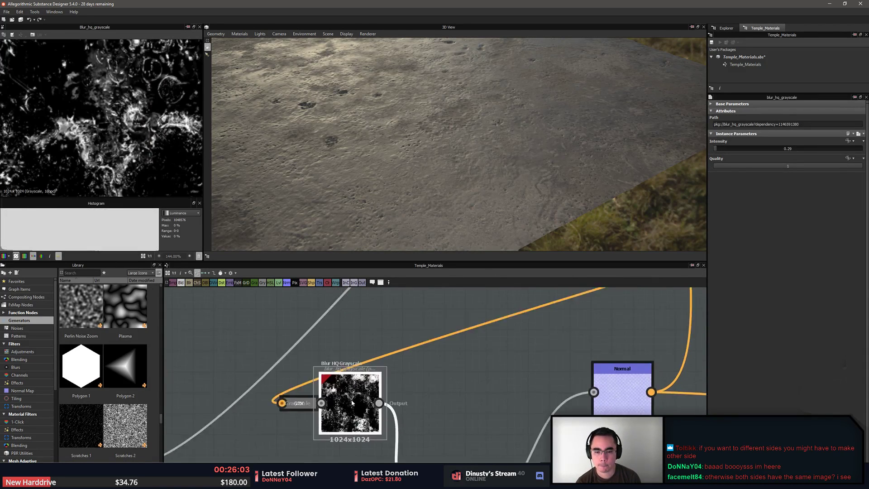
pyautogui.scroll(-1, 343, 407)
pyautogui.click(302, 406)
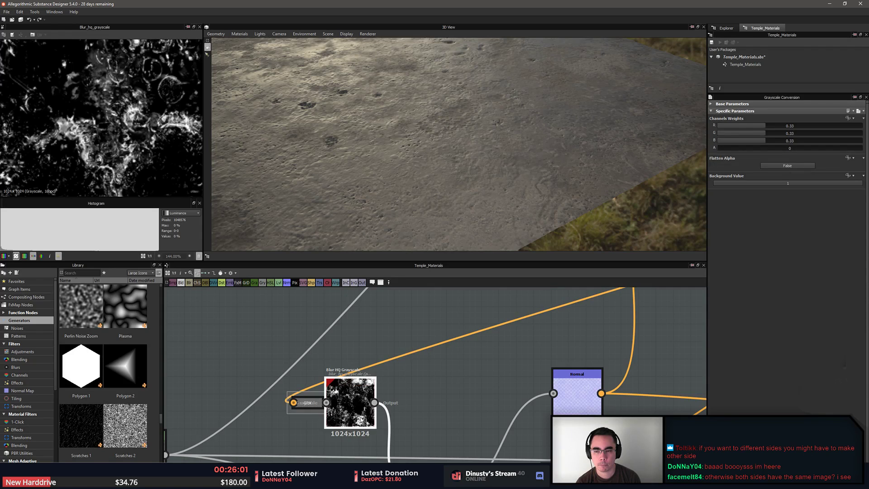
pyautogui.click(350, 403)
pyautogui.moveTo(389, 411); pyautogui.dragTo(407, 333, button='middle')
# Set the opacity of the Blend feeding the Normal node to 0.09 and check the relief from several angles
pyautogui.doubleClick(454, 414)
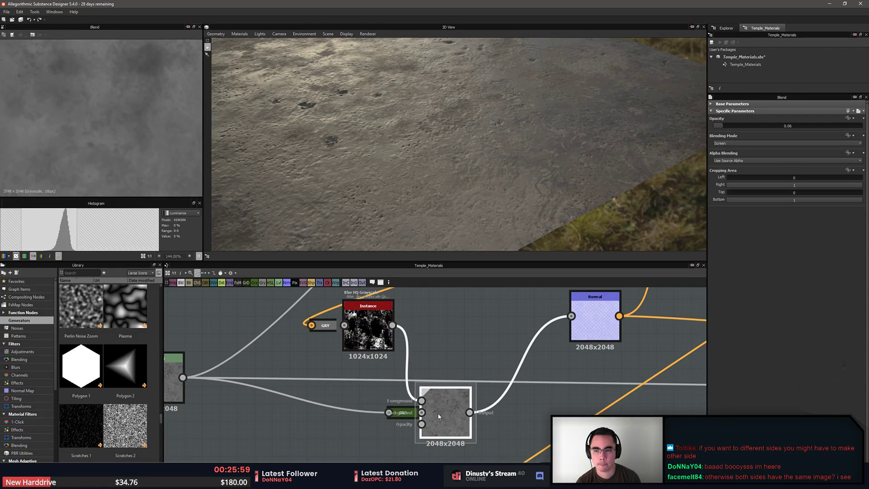
pyautogui.moveTo(732, 127)
pyautogui.mouseDown()
pyautogui.moveTo(750, 128)
pyautogui.moveTo(733, 127)
pyautogui.mouseUp()
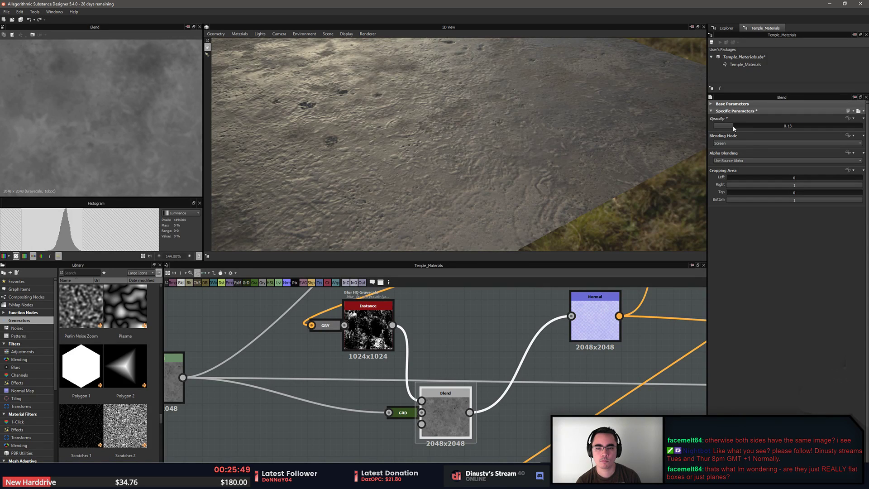
pyautogui.moveTo(732, 126); pyautogui.dragTo(727, 127)
pyautogui.moveTo(543, 133); pyautogui.dragTo(425, 159)
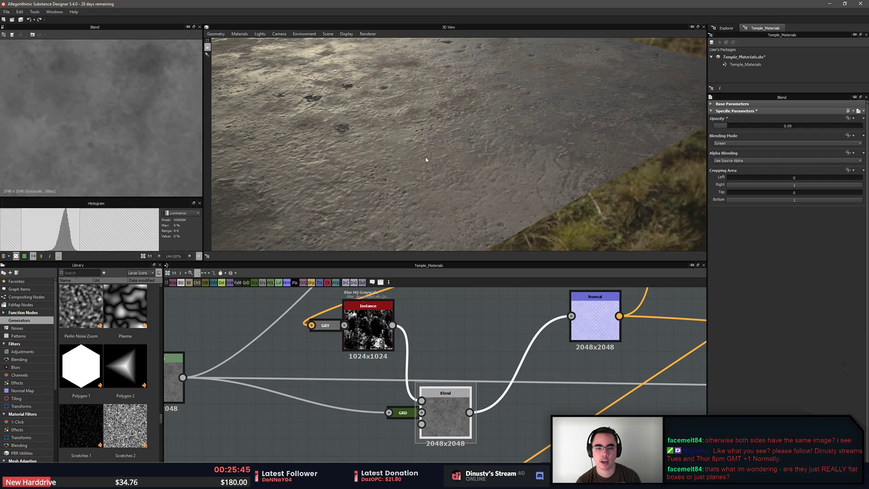
pyautogui.moveTo(504, 161); pyautogui.dragTo(451, 140)
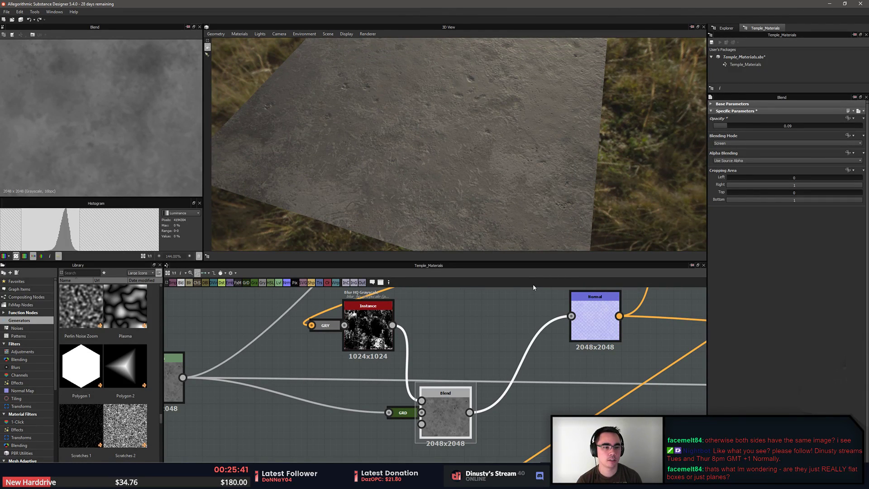
# Check the graph's own properties and open the Base Material node's parameters
pyautogui.click(535, 301)
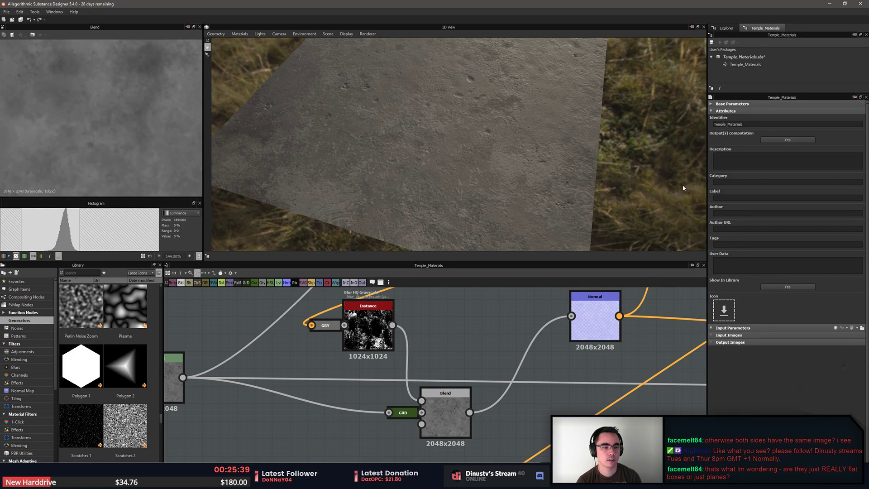
pyautogui.click(732, 328)
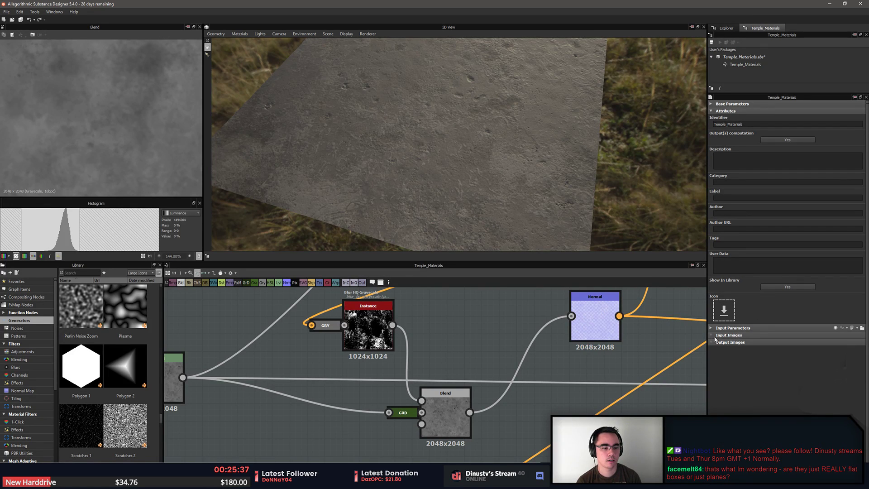
pyautogui.moveTo(623, 341); pyautogui.dragTo(420, 348, button='middle')
pyautogui.scroll(-8, 592, 348)
pyautogui.scroll(6, 529, 366)
pyautogui.doubleClick(526, 388)
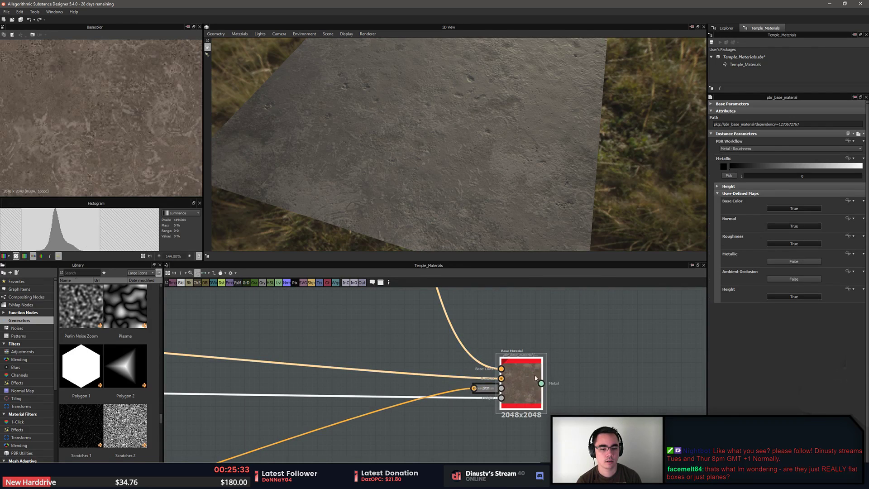
# Set the Blur HQ Grayscale node's output size to Input x 2 in width and height
pyautogui.moveTo(479, 329); pyautogui.dragTo(689, 341, button='middle')
pyautogui.scroll(-5, 689, 341)
pyautogui.click(351, 362)
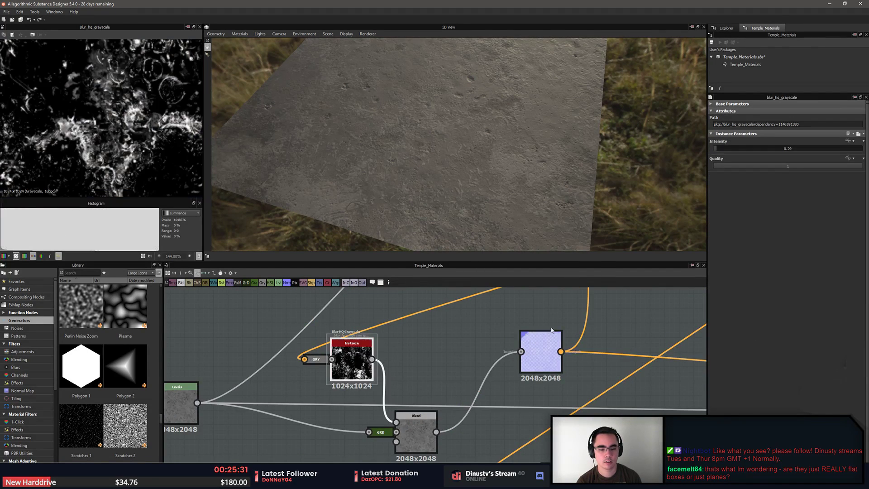
pyautogui.click(730, 104)
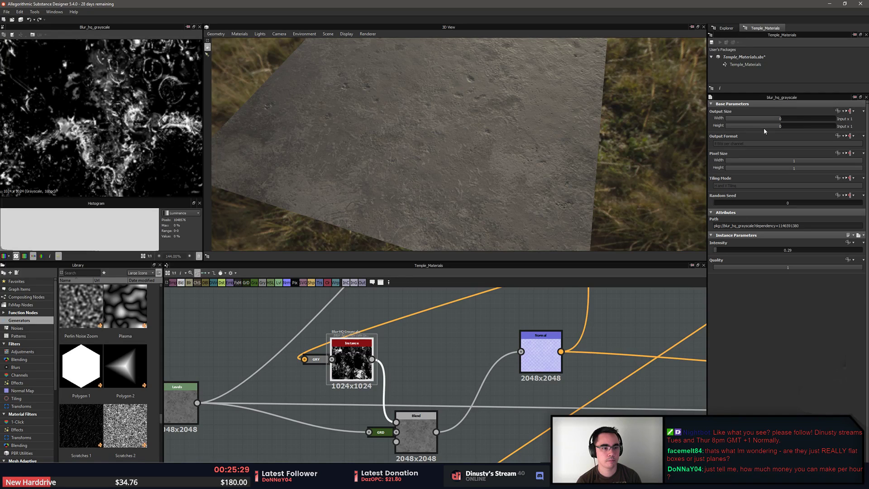
pyautogui.click(783, 117)
pyautogui.click(782, 127)
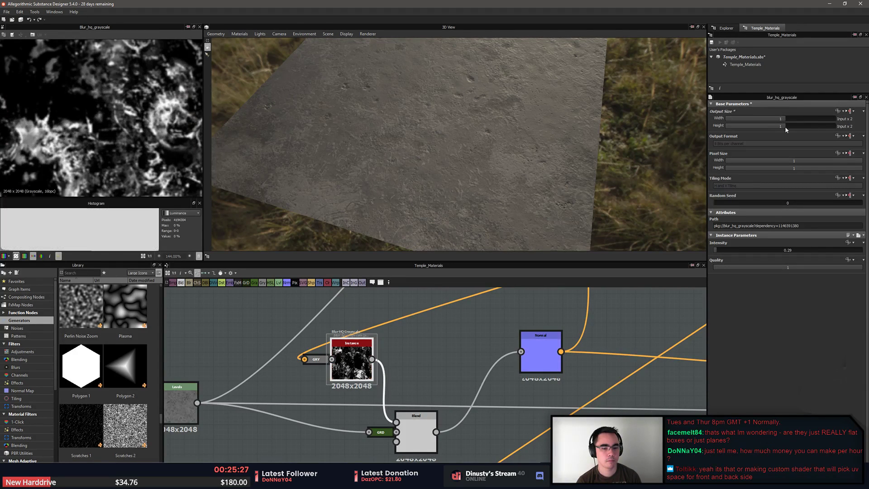
# Set the grunge_map_014 node's output size to Parent x 2 in width and height
pyautogui.moveTo(603, 287); pyautogui.dragTo(515, 373, button='middle')
pyautogui.scroll(-5, 554, 341)
pyautogui.moveTo(554, 340); pyautogui.dragTo(447, 393, button='middle')
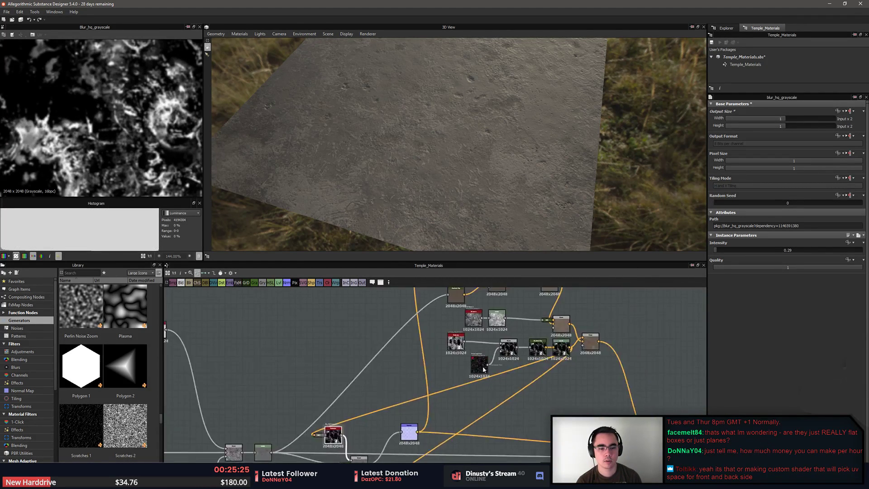
pyautogui.scroll(6, 494, 357)
pyautogui.moveTo(498, 342); pyautogui.dragTo(478, 378, button='middle')
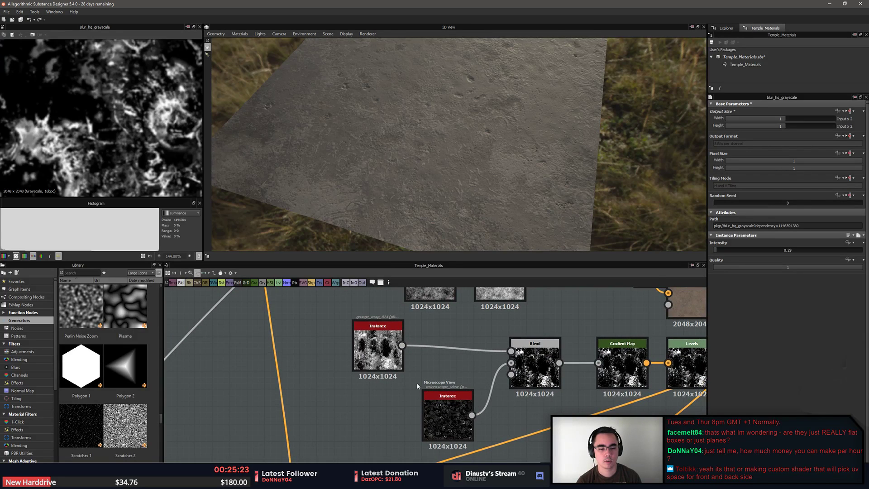
pyautogui.click(378, 349)
pyautogui.click(785, 118)
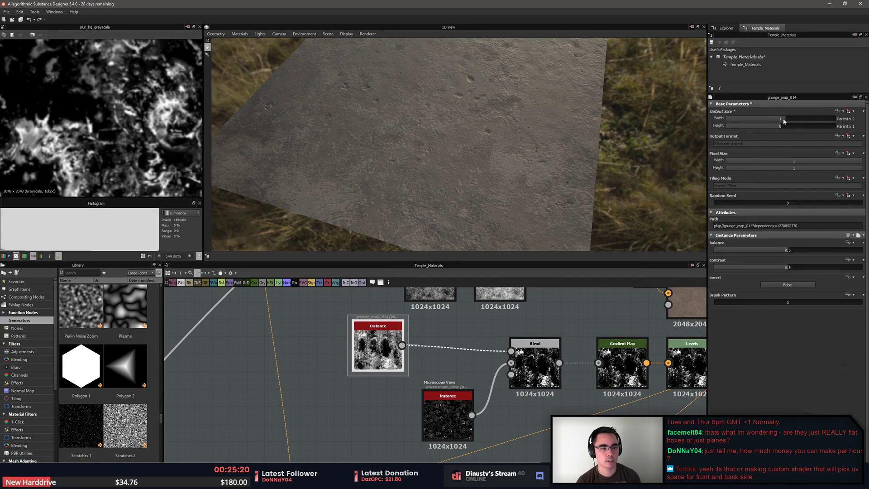
pyautogui.click(784, 125)
# Set the BnW Spots 2 node's output size to Parent x 2 in width and height
pyautogui.scroll(-2, 483, 362)
pyautogui.scroll(-1, 483, 354)
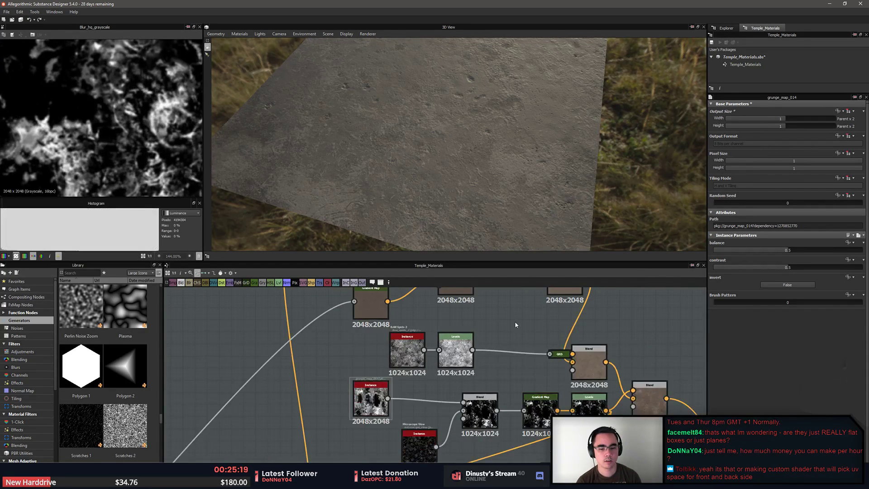
pyautogui.click(409, 345)
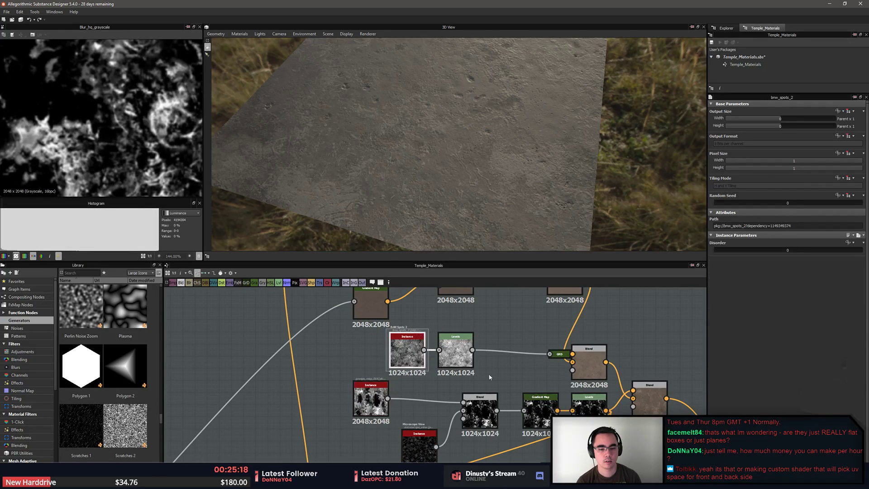
pyautogui.click(784, 126)
# Set the Microscope View node's output size to Parent x 2 in width and height
pyautogui.scroll(-3, 439, 304)
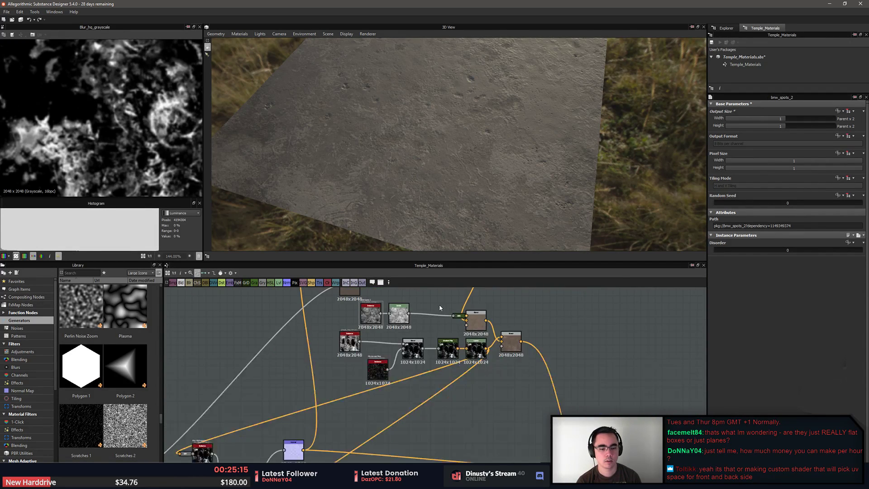
pyautogui.scroll(5, 427, 362)
pyautogui.click(289, 380)
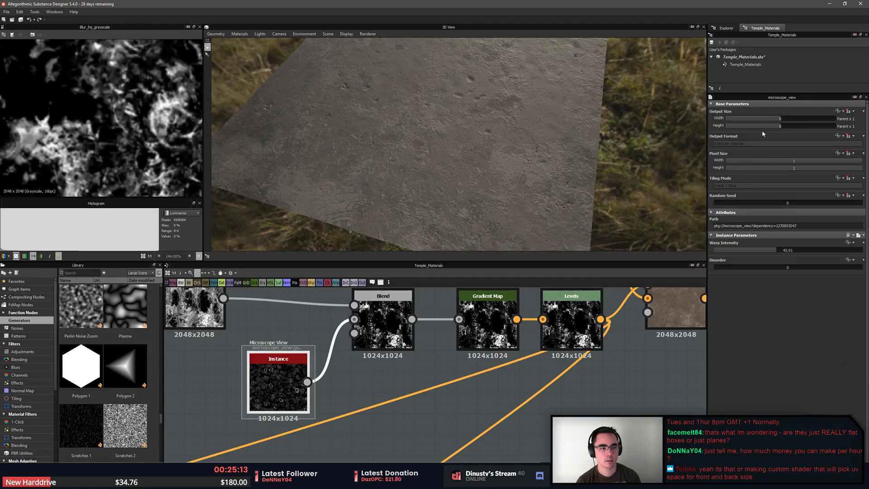
pyautogui.click(784, 126)
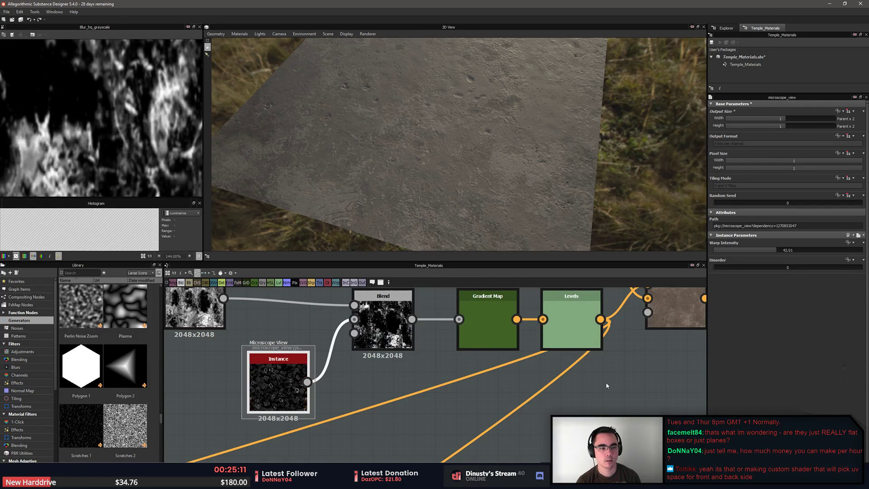
# Set the graph's own output size to 2048 x 2048 px and check the surface detail on the plane up close
pyautogui.scroll(-3, 443, 330)
pyautogui.scroll(2, 472, 359)
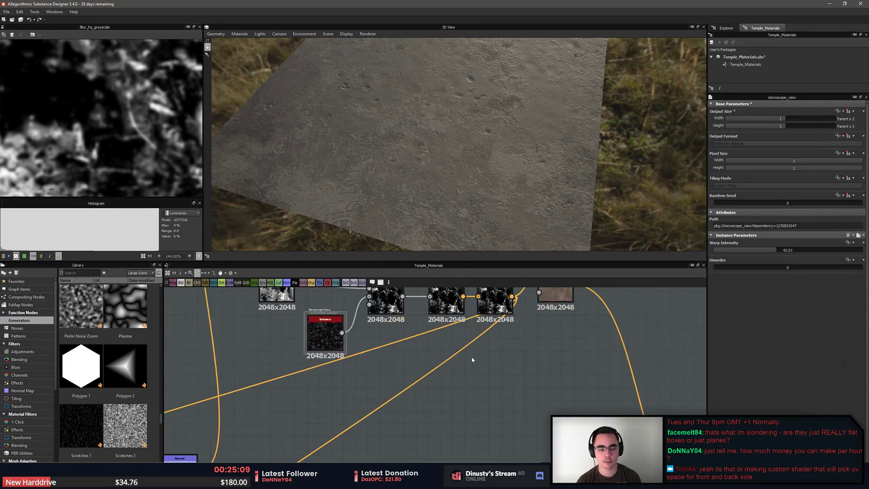
pyautogui.click(571, 358)
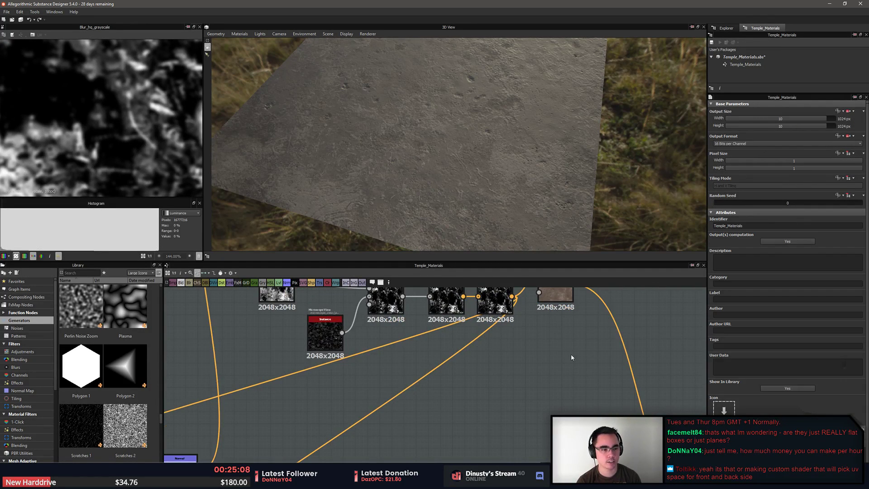
pyautogui.click(828, 118)
pyautogui.click(829, 125)
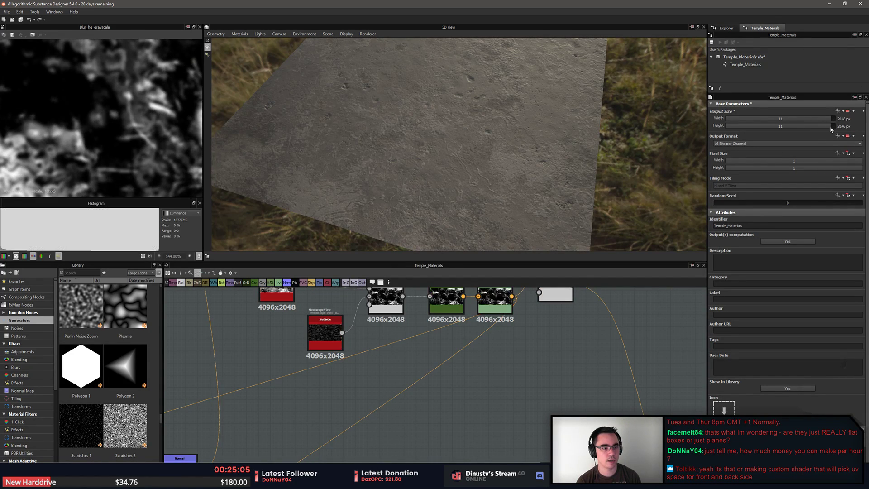
pyautogui.moveTo(462, 195); pyautogui.dragTo(473, 170)
pyautogui.scroll(3, 472, 168)
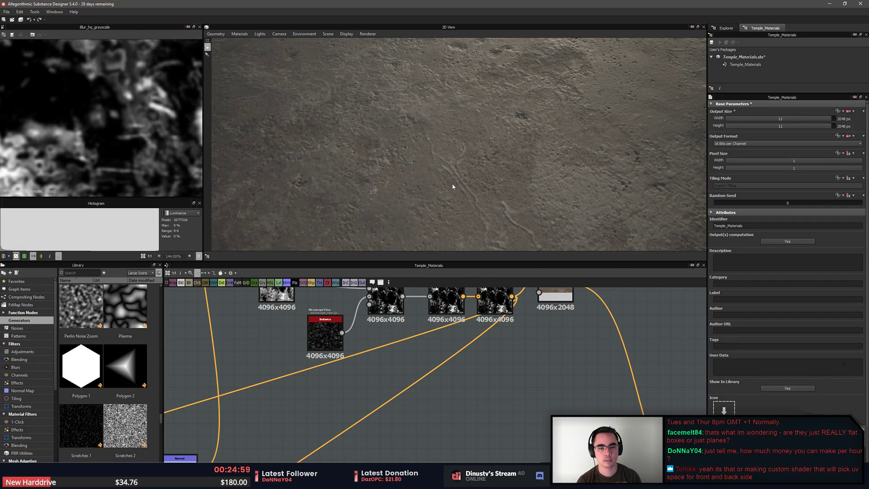
pyautogui.moveTo(453, 185); pyautogui.dragTo(436, 150)
pyautogui.scroll(-2, 471, 165)
# Inspect the Blur HQ Grayscale node and view the whole plane from farther away and from above
pyautogui.moveTo(452, 366); pyautogui.dragTo(482, 380, button='middle')
pyautogui.scroll(-2, 482, 380)
pyautogui.moveTo(319, 409); pyautogui.dragTo(445, 343, button='middle')
pyautogui.scroll(6, 330, 418)
pyautogui.scroll(1, 344, 391)
pyautogui.click(258, 339)
pyautogui.moveTo(246, 334); pyautogui.dragTo(298, 332, button='middle')
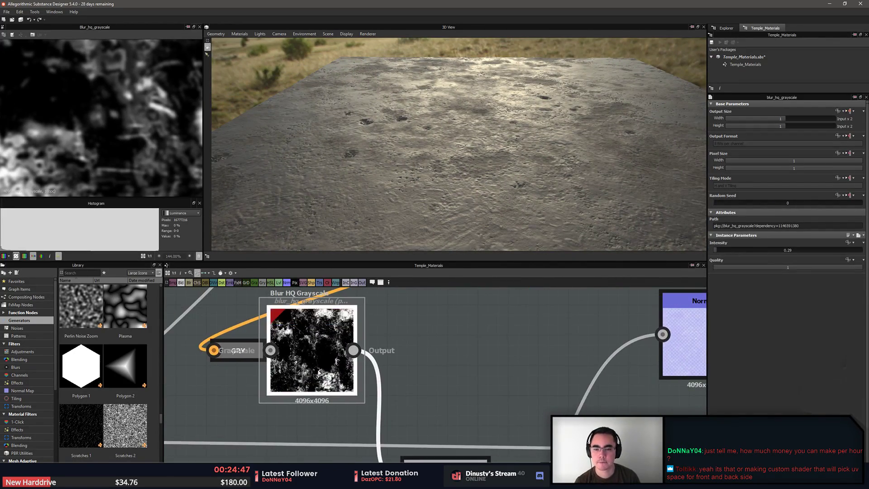
pyautogui.press('space')
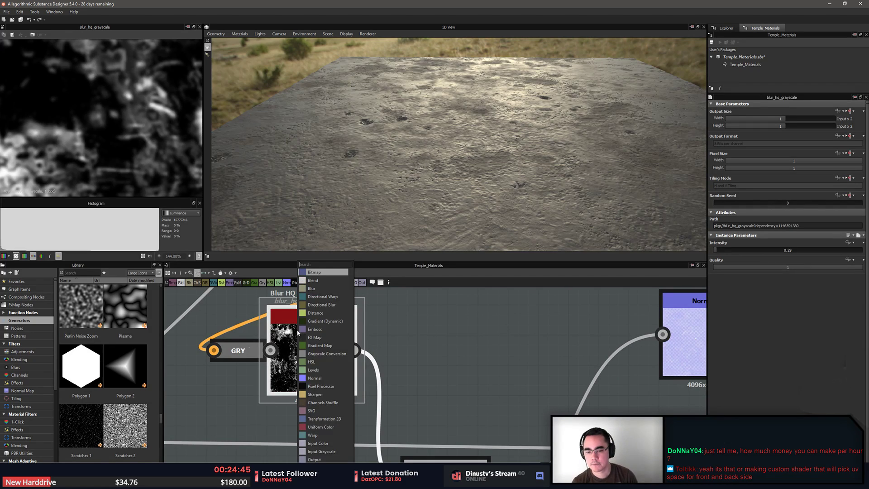
pyautogui.click(459, 383)
pyautogui.moveTo(464, 297); pyautogui.dragTo(447, 302, button='middle')
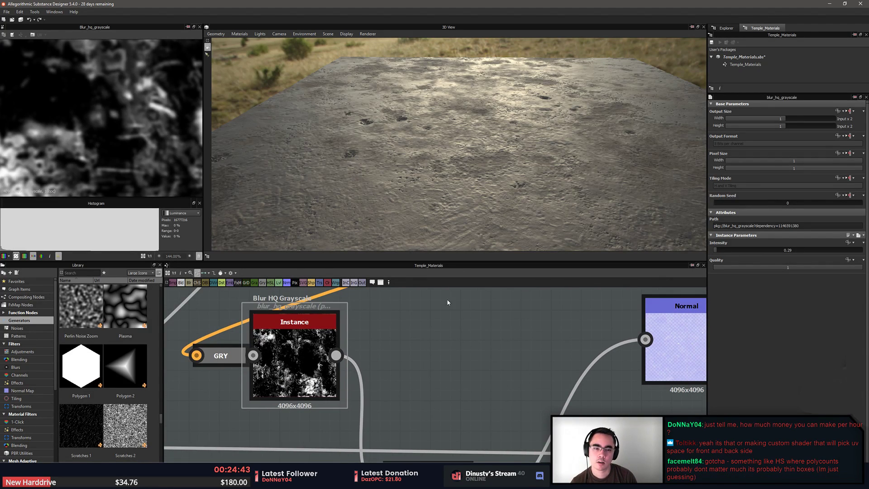
pyautogui.moveTo(548, 201); pyautogui.dragTo(507, 140, button='right')
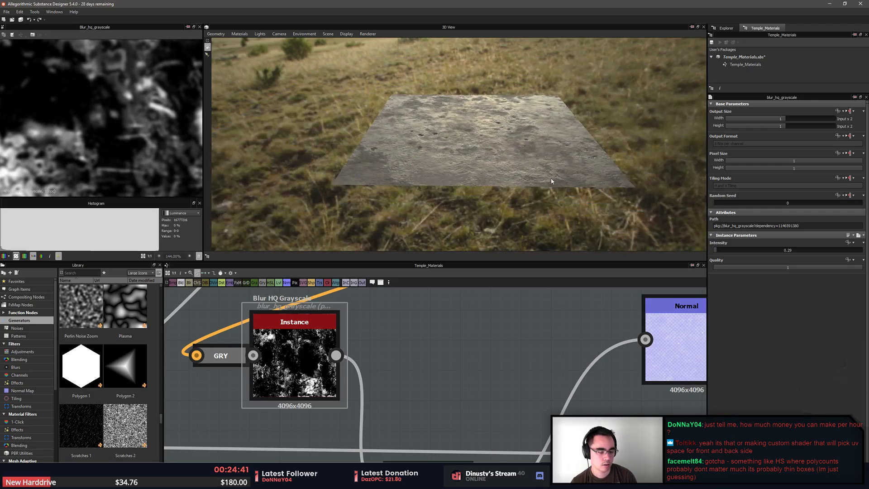
pyautogui.moveTo(507, 140); pyautogui.dragTo(550, 197)
# Set the Blur HQ Grayscale node's output size back to Input x 1 in width and height
pyautogui.scroll(-3, 490, 319)
pyautogui.scroll(-4, 489, 319)
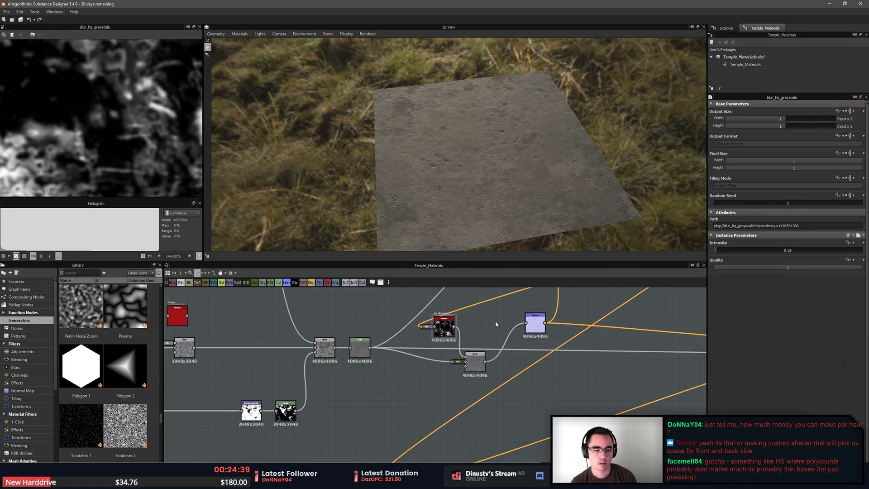
pyautogui.scroll(3, 496, 322)
pyautogui.moveTo(653, 350); pyautogui.dragTo(233, 330, button='middle')
pyautogui.moveTo(407, 343); pyautogui.dragTo(667, 382, button='middle')
pyautogui.moveTo(348, 351); pyautogui.dragTo(484, 372, button='middle')
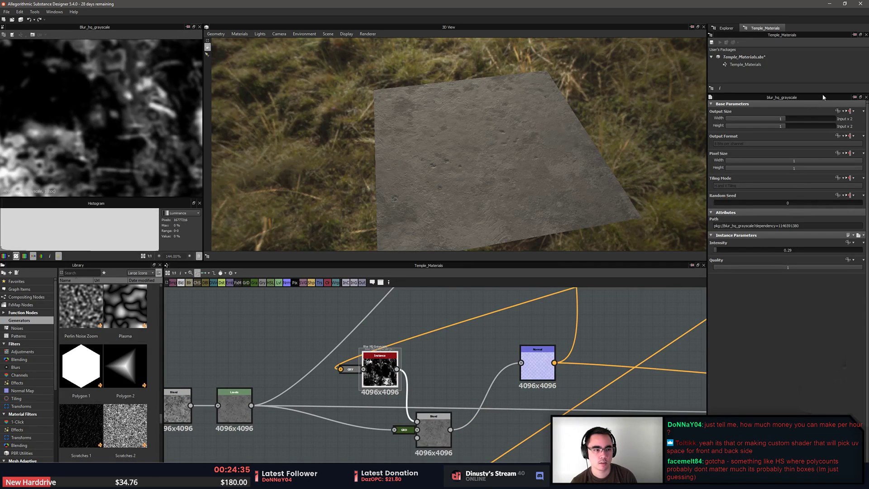
pyautogui.click(783, 118)
pyautogui.click(783, 126)
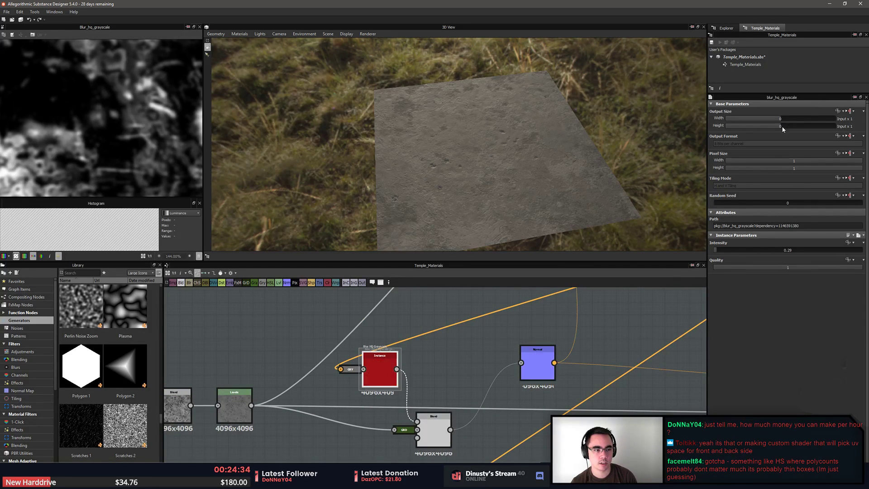
# Return the grunge_map_014 node's output size to Parent x 1 in width and height
pyautogui.click(540, 366)
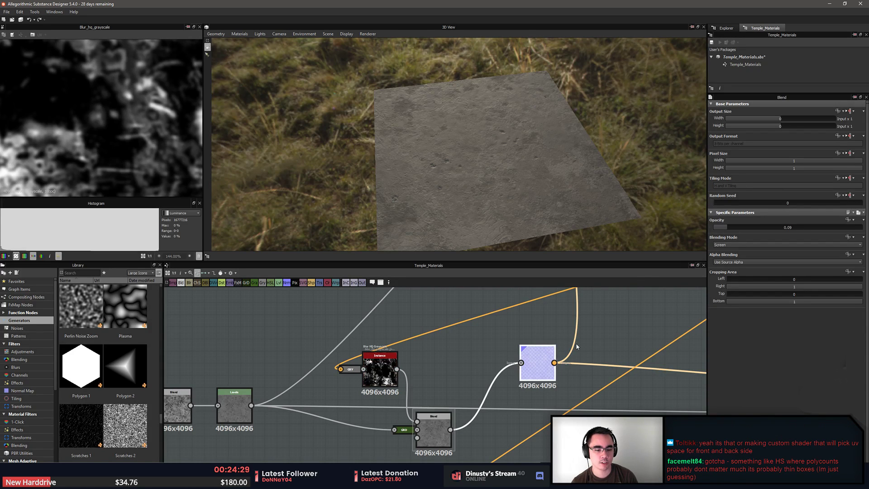
pyautogui.moveTo(577, 310); pyautogui.dragTo(476, 431, button='middle')
pyautogui.scroll(-3, 521, 362)
pyautogui.moveTo(579, 357); pyautogui.dragTo(401, 380, button='middle')
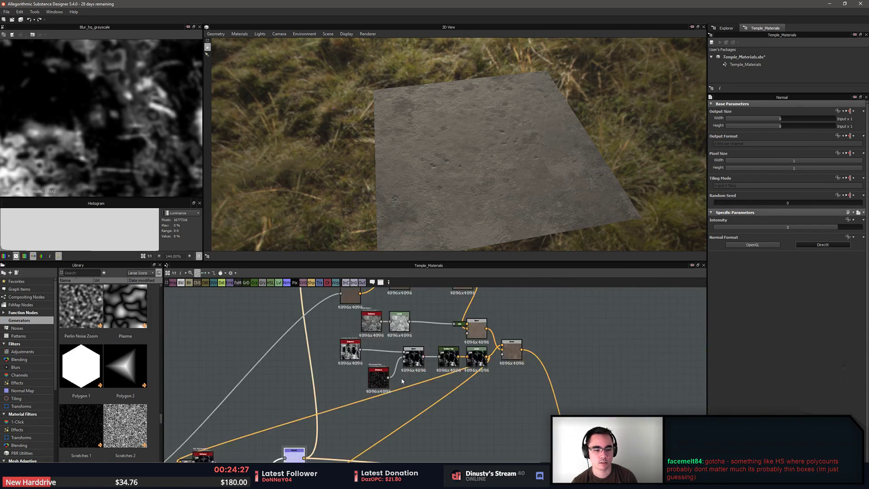
pyautogui.scroll(4, 491, 357)
pyautogui.moveTo(344, 352); pyautogui.dragTo(513, 373, button='middle')
pyautogui.click(374, 362)
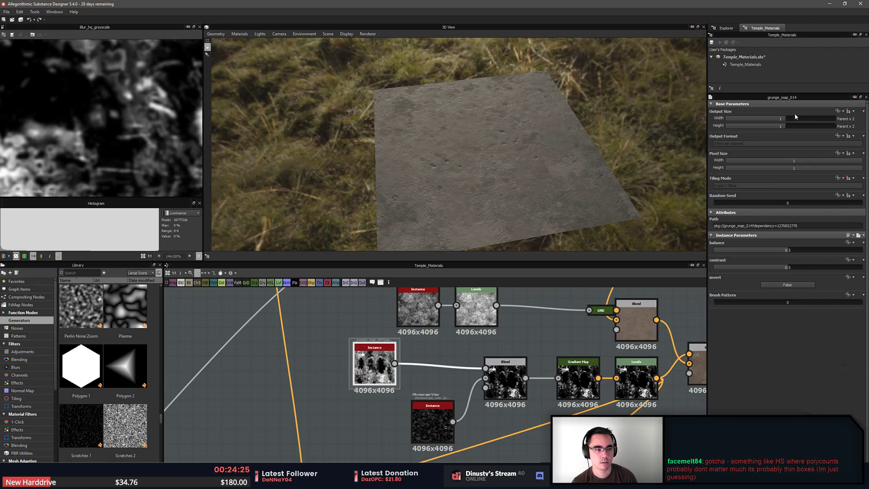
# Return the Microscope View node's output size to Parent x 1 in width and height
pyautogui.click(432, 420)
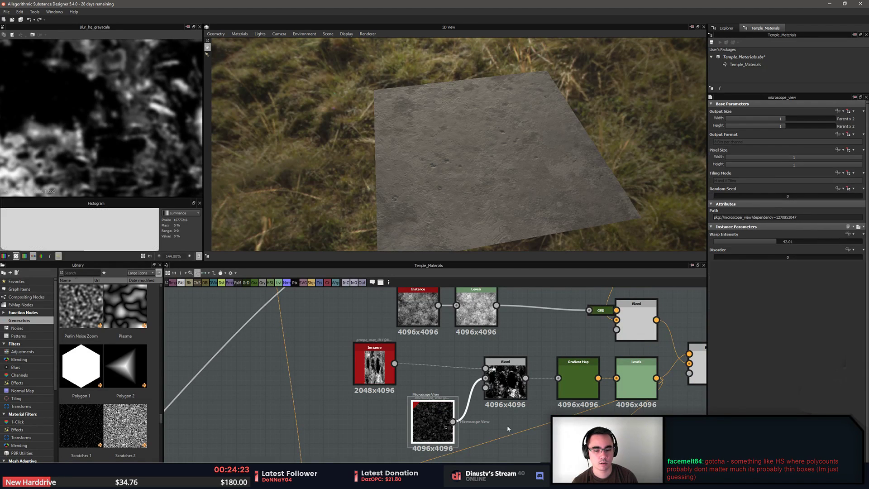
pyautogui.click(779, 119)
pyautogui.click(780, 125)
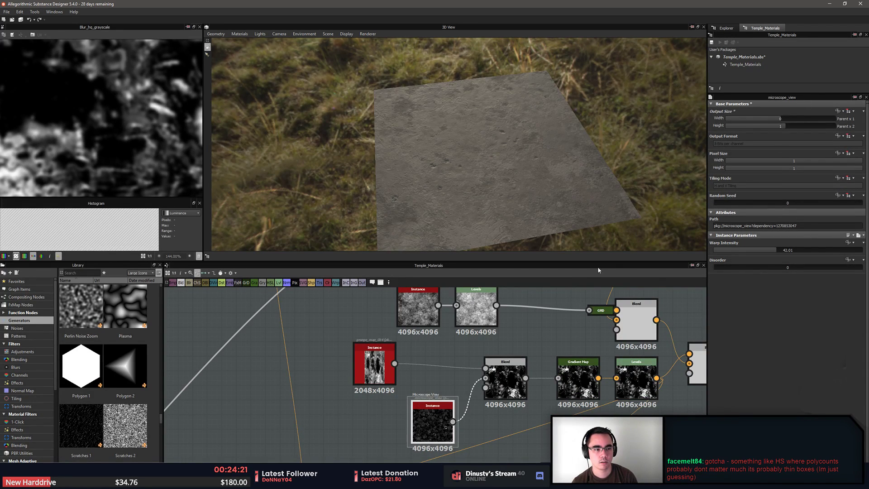
# Return the BnW Spots 2 node's output size to Parent x 1 in width and height
pyautogui.moveTo(475, 296); pyautogui.dragTo(448, 363, button='middle')
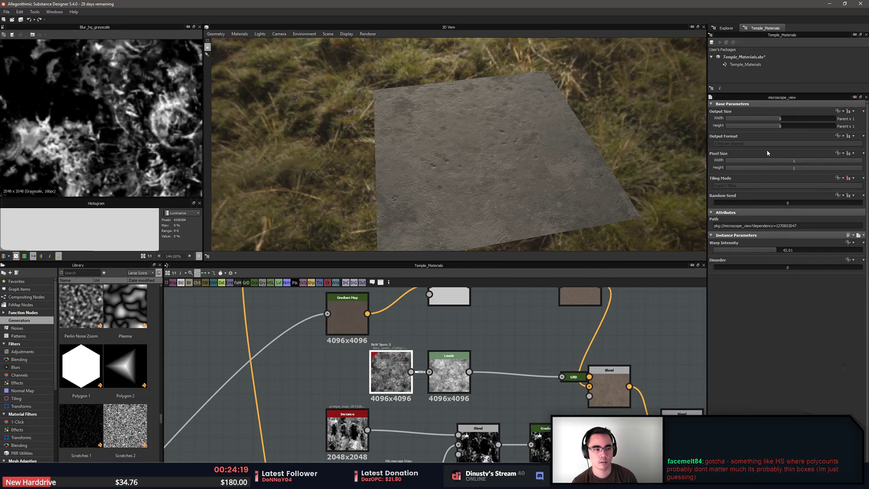
pyautogui.click(397, 375)
pyautogui.click(781, 126)
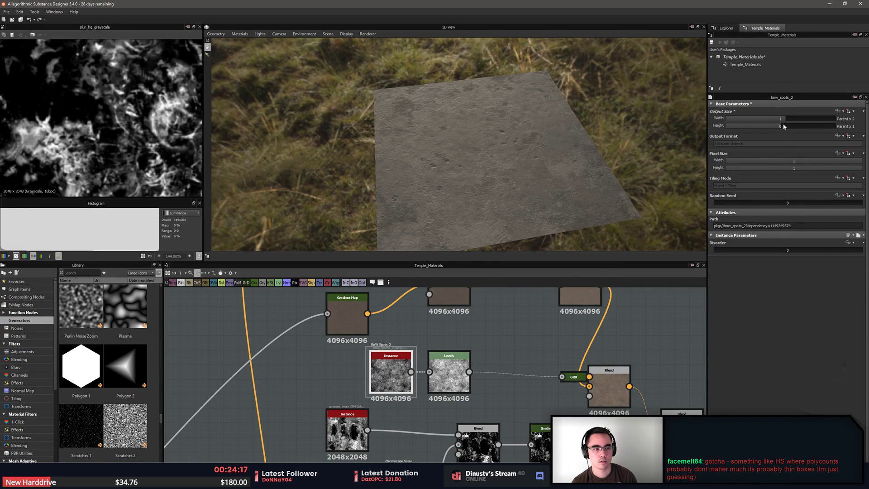
pyautogui.click(780, 118)
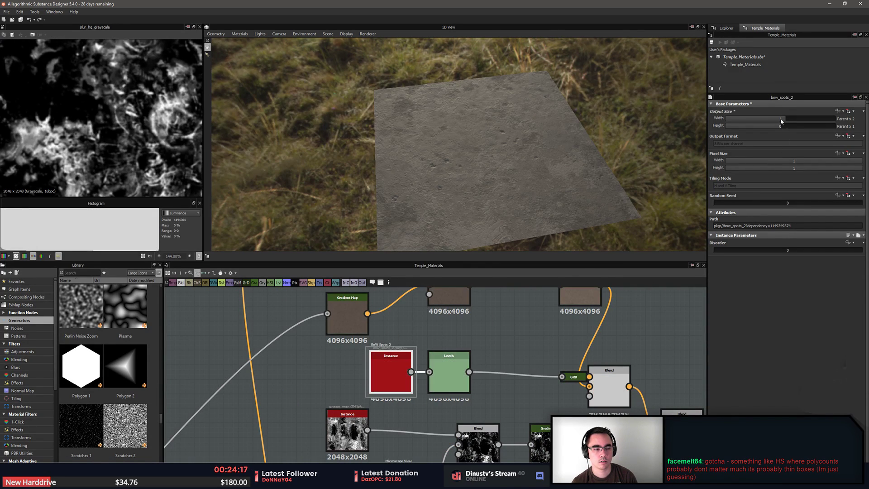
# Check the output size settings of the brown Gradient Map, the Curvature node and the Gradient Map fed by Curvature
pyautogui.click(347, 316)
pyautogui.moveTo(527, 355); pyautogui.dragTo(509, 408, button='middle')
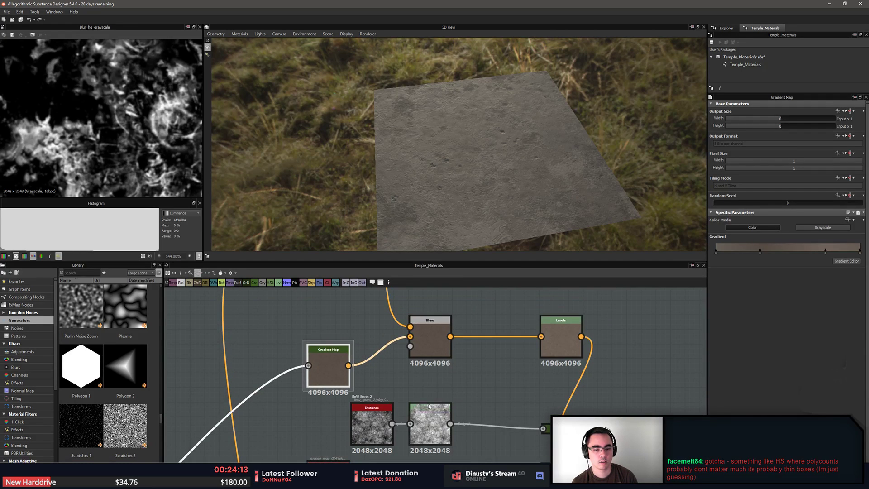
pyautogui.moveTo(434, 340); pyautogui.dragTo(553, 426, button='middle')
pyautogui.click(399, 346)
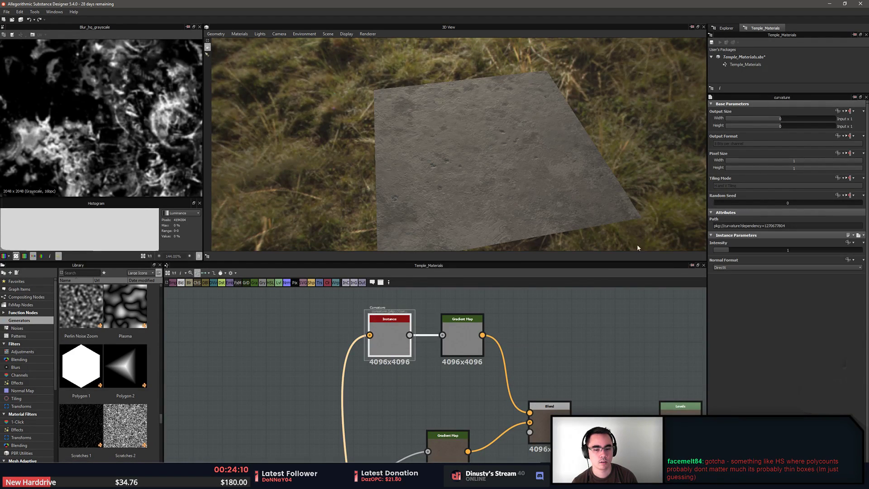
pyautogui.click(453, 351)
pyautogui.scroll(-3, 389, 415)
pyautogui.moveTo(389, 414); pyautogui.dragTo(507, 295, button='middle')
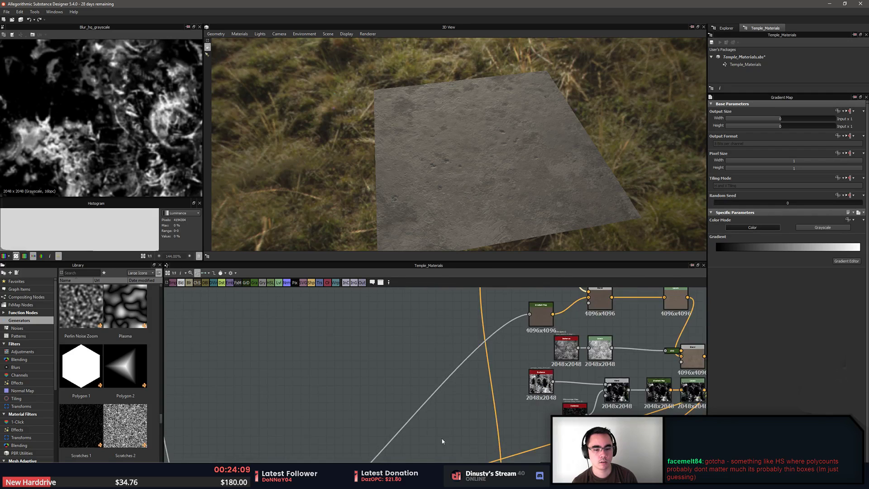
# Trace the oversized nodes back to the Multiply Blend before the Levels node and set its output size to Input x 1 in width and height
pyautogui.moveTo(442, 440); pyautogui.dragTo(522, 271, button='middle')
pyautogui.moveTo(470, 374); pyautogui.dragTo(470, 382, button='middle')
pyautogui.click(555, 334)
pyautogui.moveTo(427, 360); pyautogui.dragTo(493, 369, button='middle')
pyautogui.click(511, 349)
pyautogui.click(416, 385)
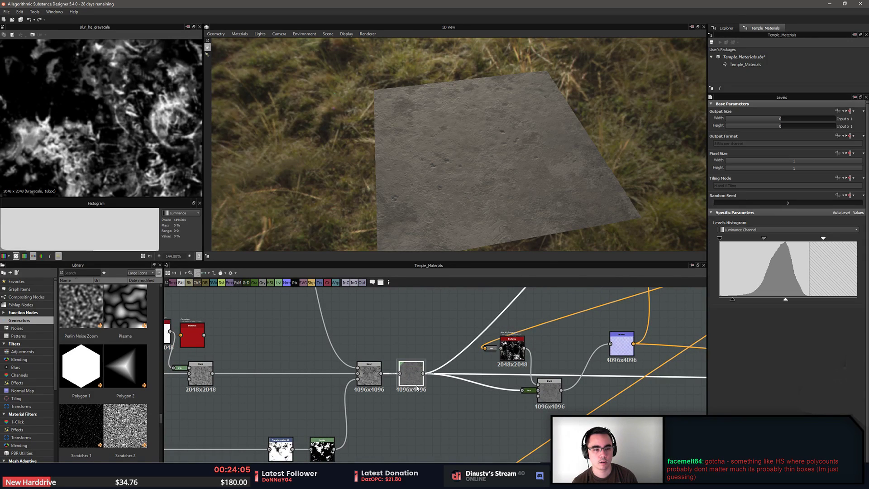
pyautogui.click(369, 372)
pyautogui.moveTo(369, 372); pyautogui.dragTo(492, 356, button='middle')
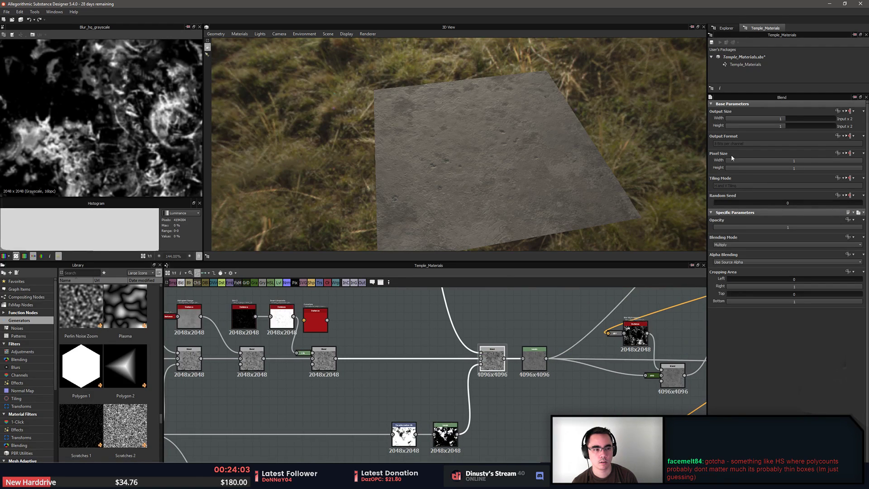
pyautogui.click(779, 119)
pyautogui.click(776, 126)
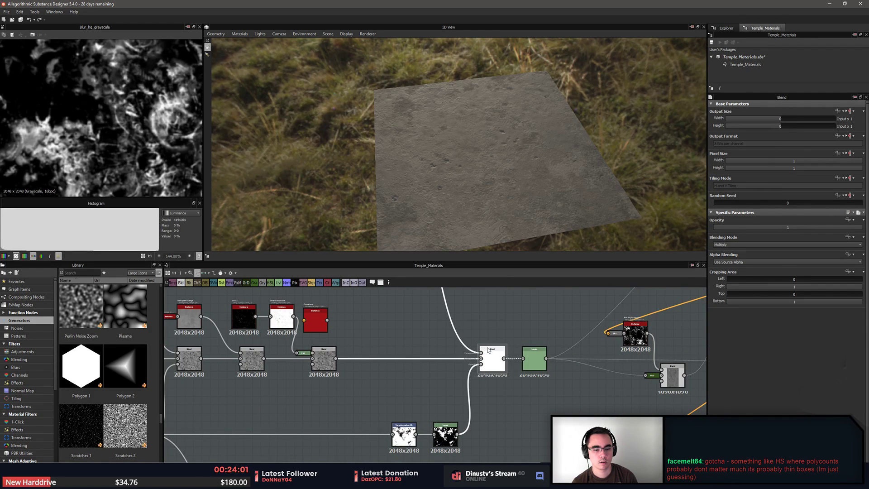
# Examine the node resolutions across the graph and the recomputed stone surface in the 3D view
pyautogui.moveTo(386, 342); pyautogui.dragTo(475, 385, button='middle')
pyautogui.scroll(-5, 474, 385)
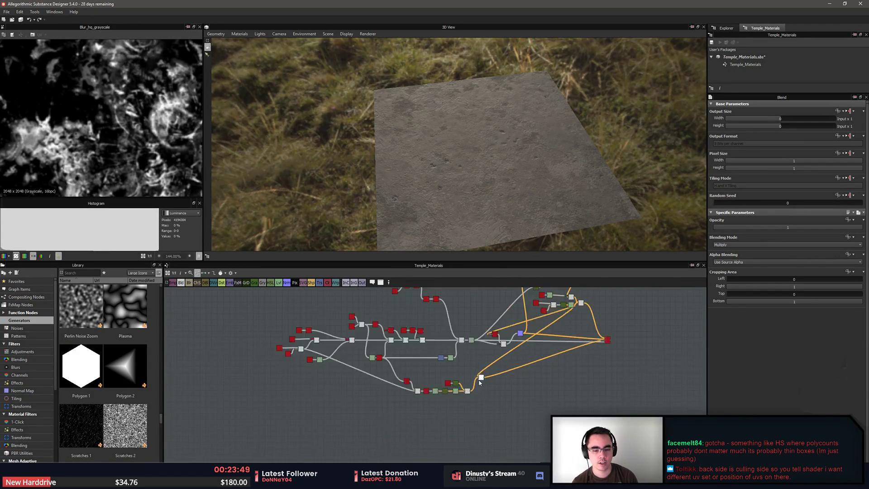
pyautogui.scroll(2, 508, 398)
pyautogui.scroll(-1, 509, 398)
pyautogui.moveTo(561, 446); pyautogui.dragTo(517, 424, button='middle')
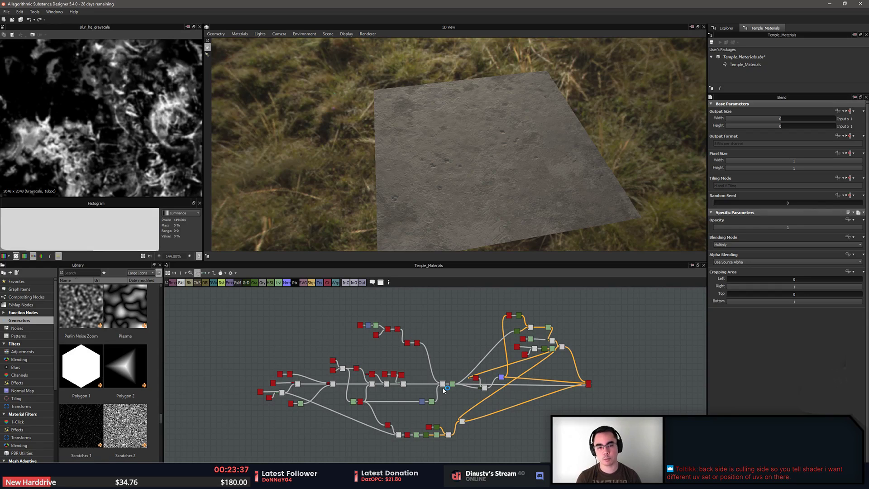
pyautogui.scroll(3, 582, 188)
pyautogui.moveTo(581, 188); pyautogui.dragTo(394, 149)
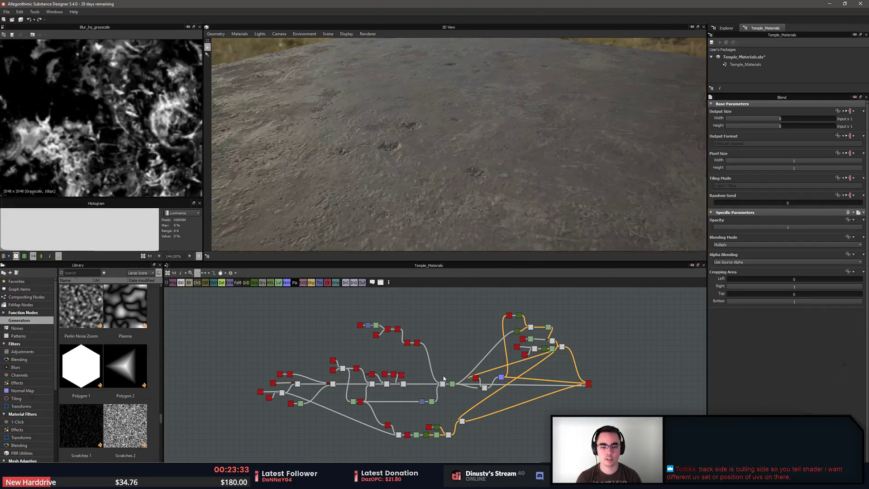
pyautogui.scroll(4, 386, 368)
pyautogui.scroll(-5, 386, 367)
pyautogui.scroll(5, 443, 352)
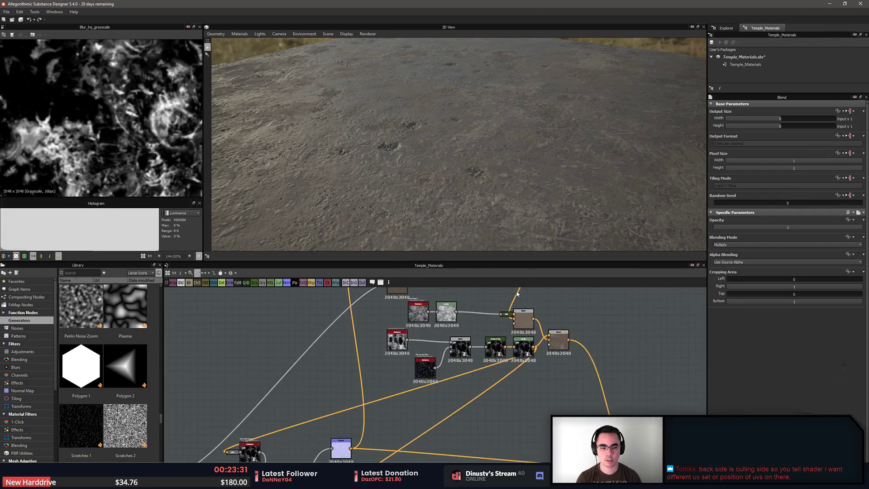
pyautogui.scroll(-5, 445, 356)
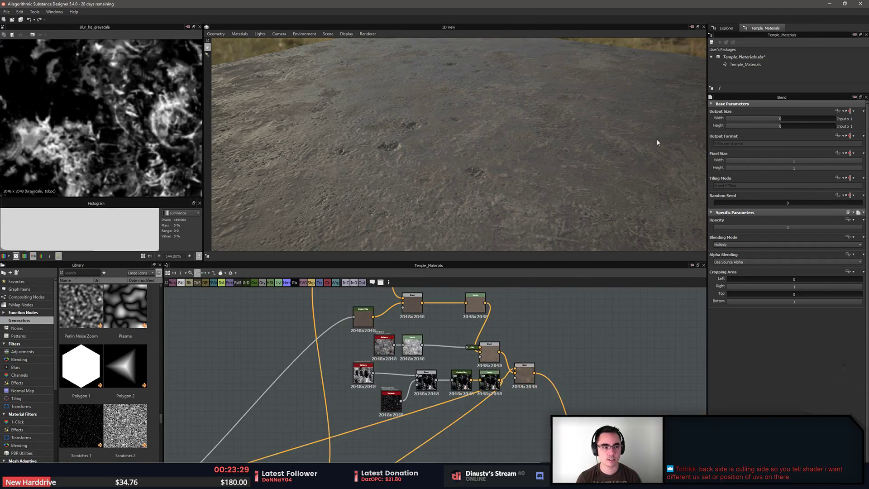
# Check the graph's overall output size, the Base Material node's resolution and the stone plane in 3D
pyautogui.click(596, 329)
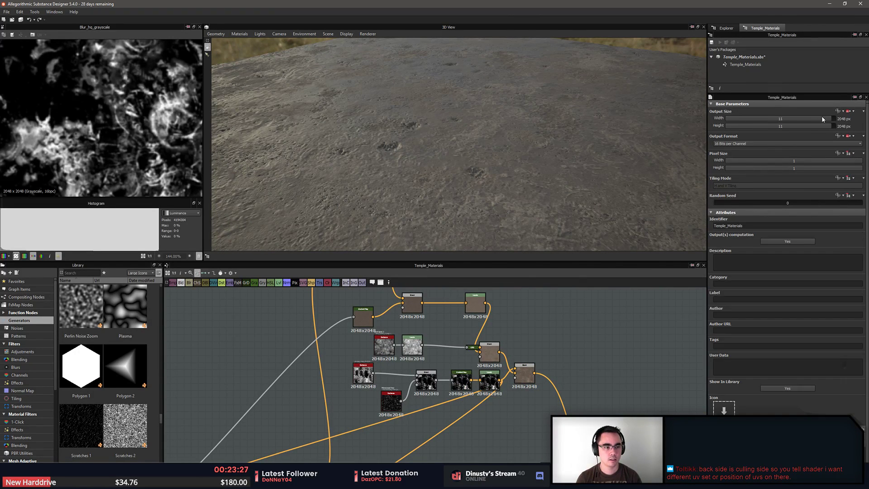
pyautogui.moveTo(583, 398); pyautogui.dragTo(448, 242, button='middle')
pyautogui.scroll(-3, 453, 240)
pyautogui.scroll(5, 509, 396)
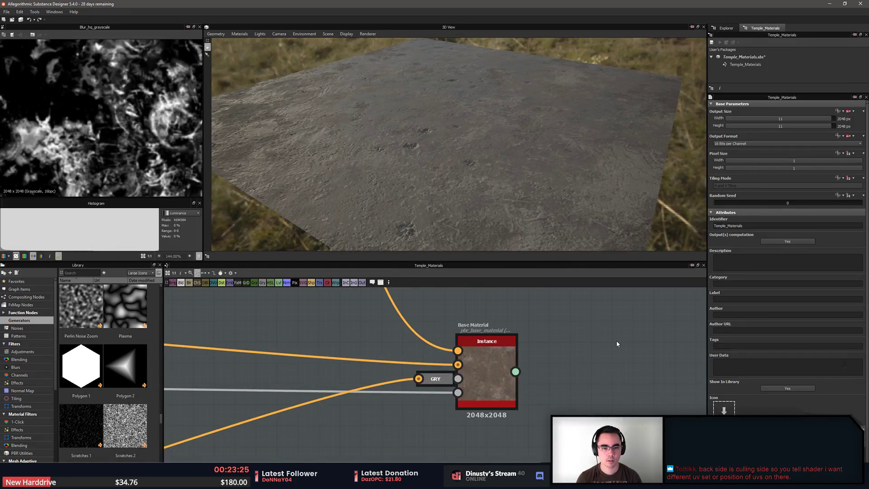
pyautogui.scroll(1, 506, 166)
pyautogui.moveTo(507, 165); pyautogui.dragTo(537, 159)
# Try to open the Temple_Materials graph in Substance Player
pyautogui.click(735, 64)
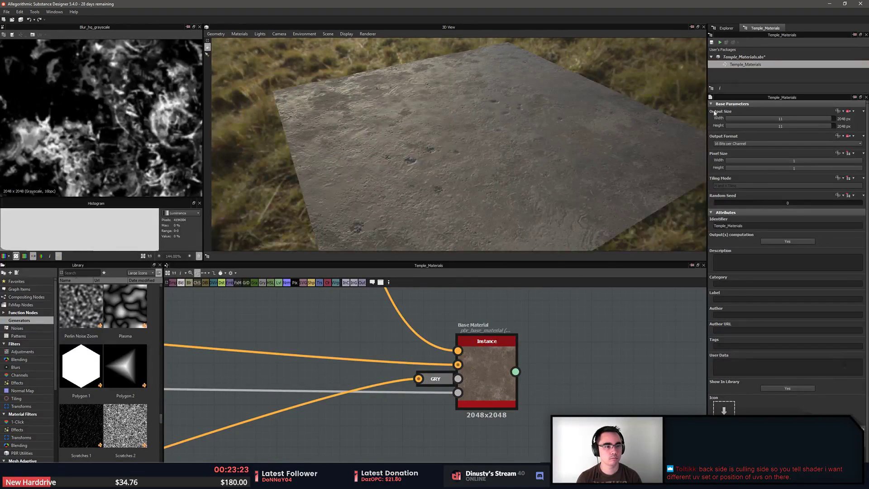
pyautogui.click(720, 43)
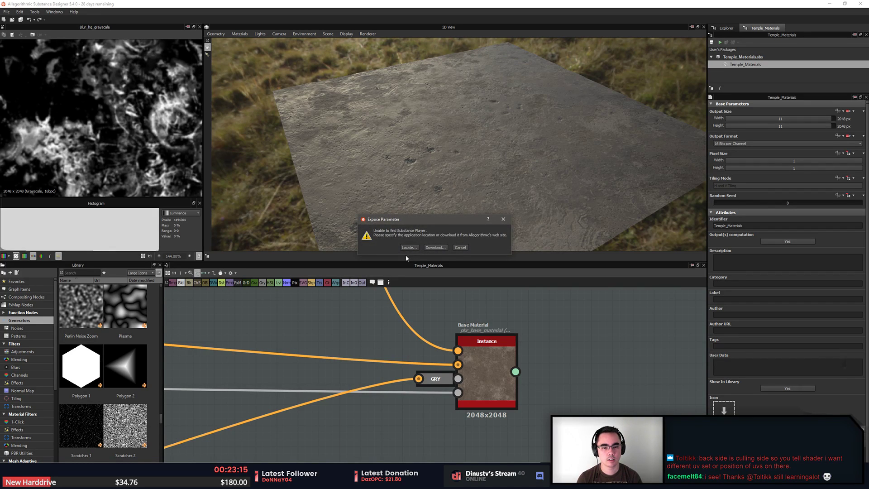
pyautogui.click(461, 247)
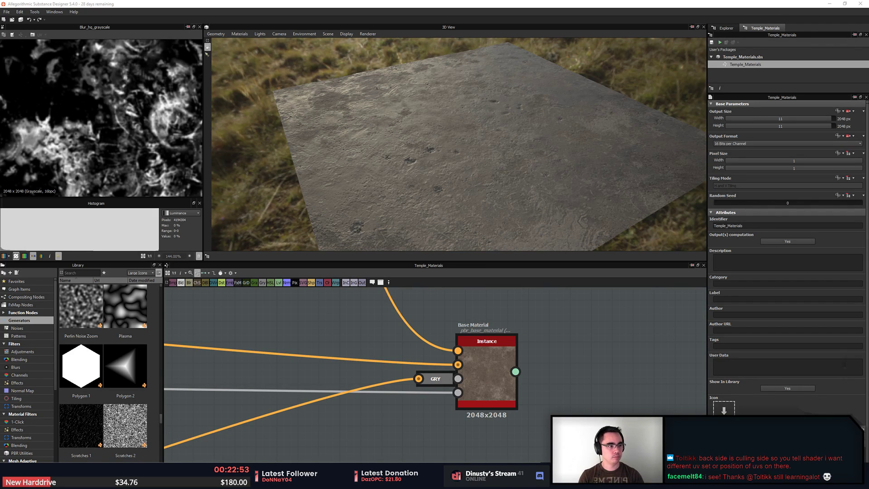
pyautogui.click(573, 3)
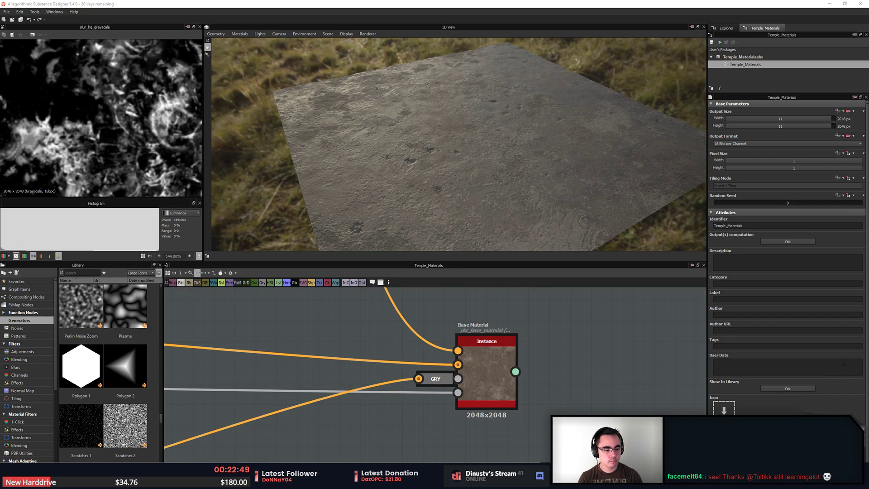
pyautogui.hotkey('alt', 'Tab')
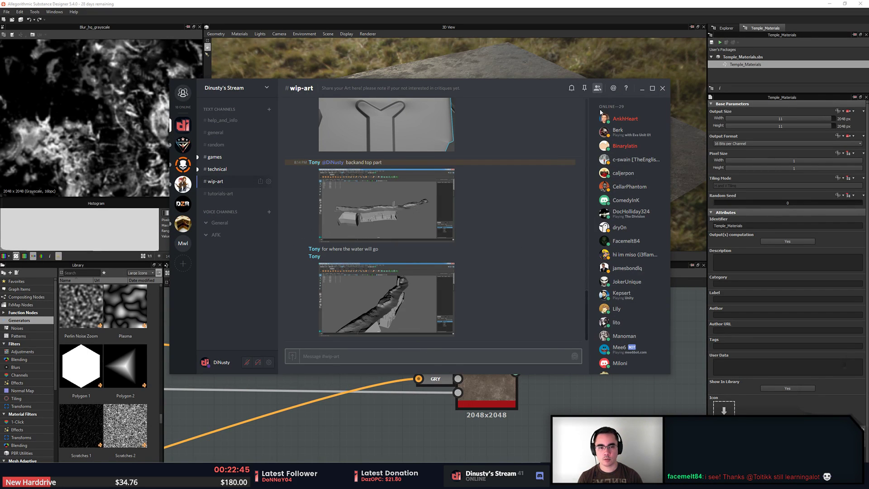
pyautogui.click(662, 88)
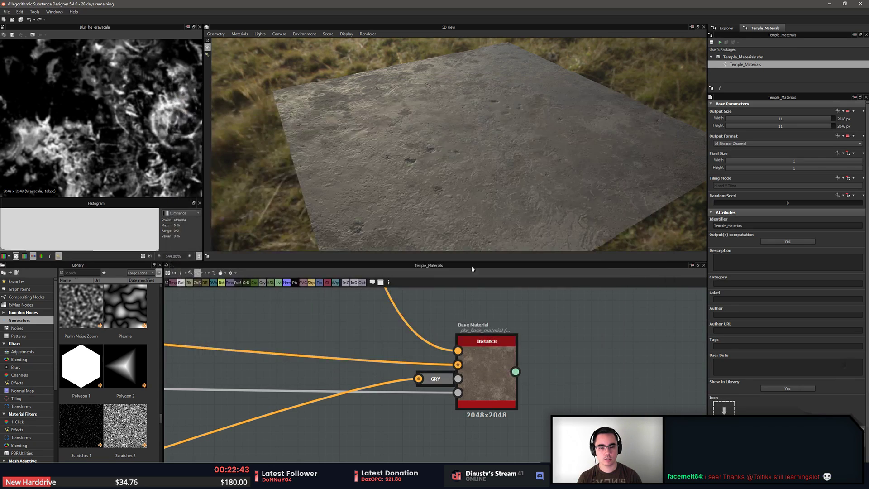
# Create output nodes for the Base Material node, leaving out its hidden connectors
pyautogui.moveTo(463, 164); pyautogui.dragTo(425, 219)
pyautogui.scroll(-4, 439, 200)
pyautogui.scroll(-3, 436, 195)
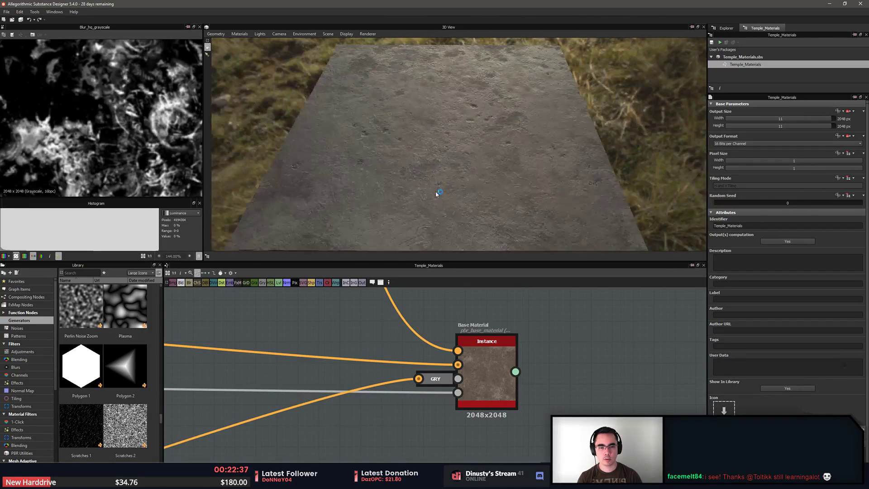
pyautogui.scroll(-5, 553, 362)
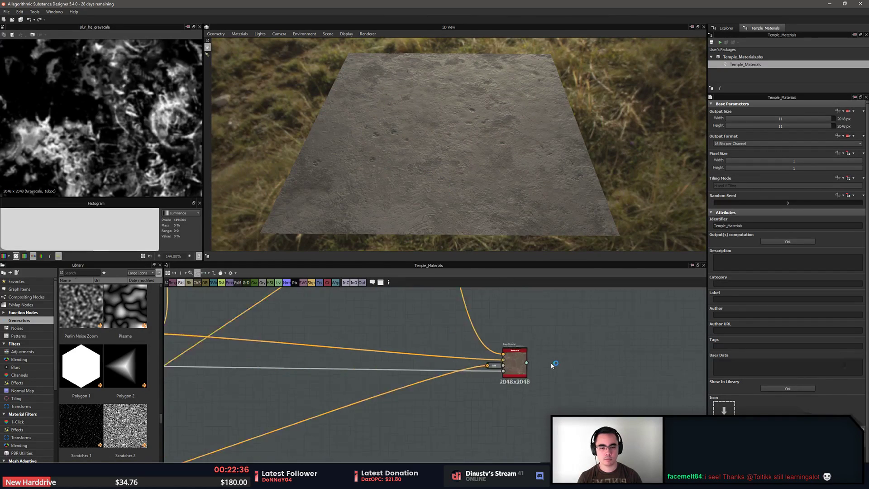
pyautogui.rightClick(509, 363)
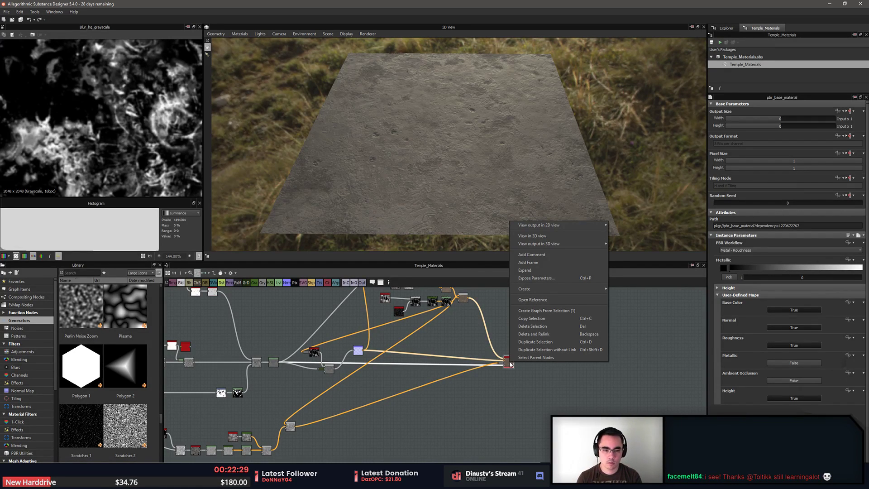
pyautogui.moveTo(554, 291)
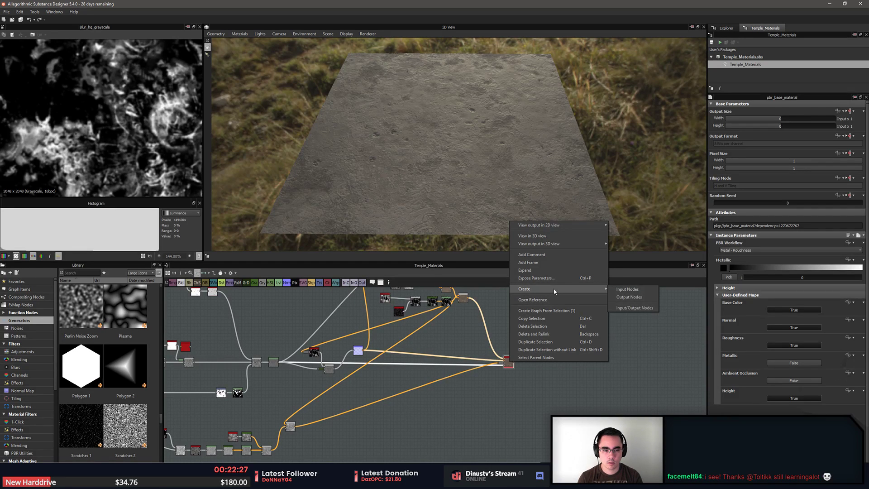
pyautogui.click(631, 296)
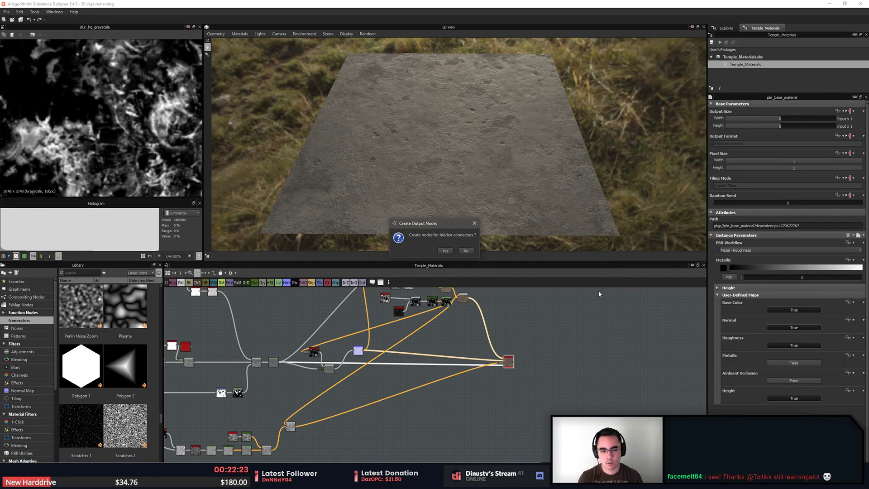
pyautogui.click(470, 252)
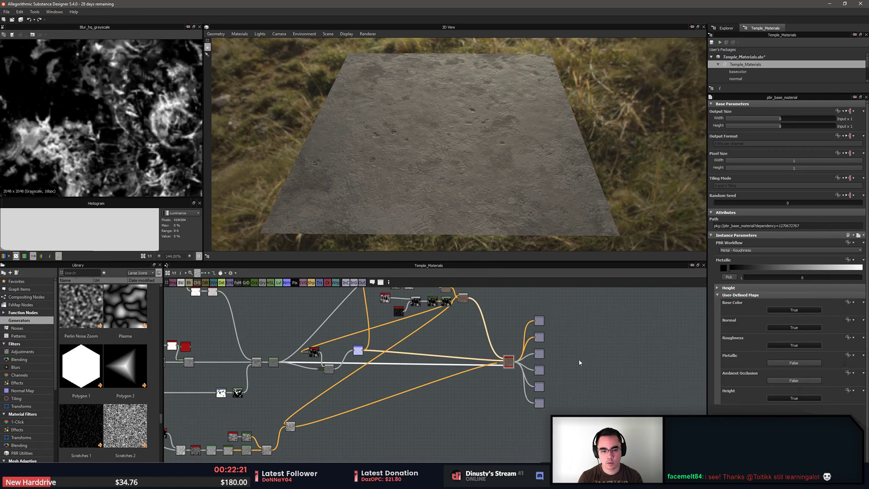
# Preview the new Base Color, Normal and Roughness output nodes in the 2D view
pyautogui.scroll(2, 554, 349)
pyautogui.moveTo(555, 351); pyautogui.dragTo(557, 333, button='middle')
pyautogui.scroll(1, 542, 353)
pyautogui.doubleClick(520, 317)
pyautogui.doubleClick(520, 345)
pyautogui.scroll(1, 554, 370)
pyautogui.doubleClick(516, 355)
# Delete all the output nodes just created for Base Material
pyautogui.scroll(-1, 557, 333)
pyautogui.moveTo(568, 421); pyautogui.dragTo(531, 315)
pyautogui.scroll(-1, 543, 375)
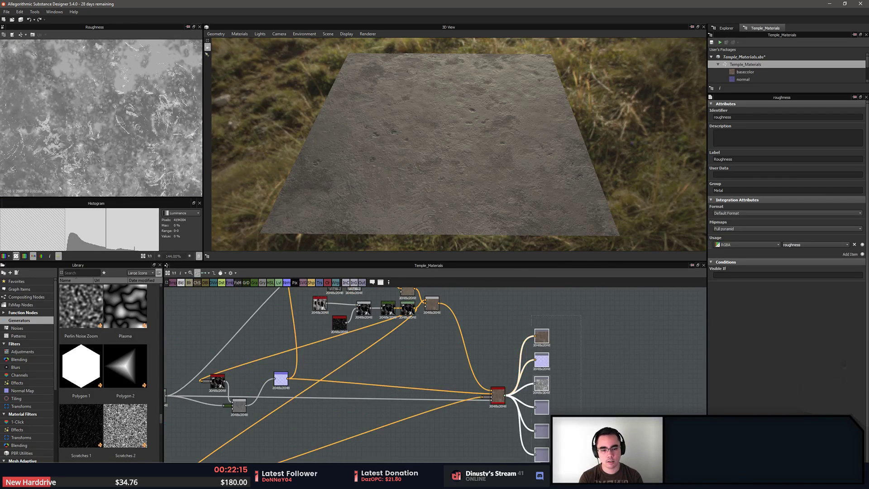
# Create a fresh set of output nodes for the Base Material node
pyautogui.doubleClick(498, 395)
pyautogui.press('f')
pyautogui.rightClick(447, 356)
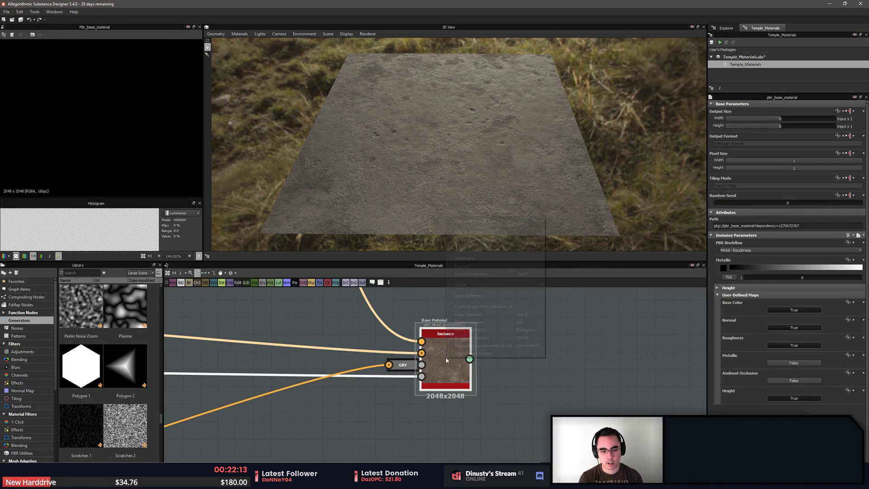
pyautogui.moveTo(487, 285)
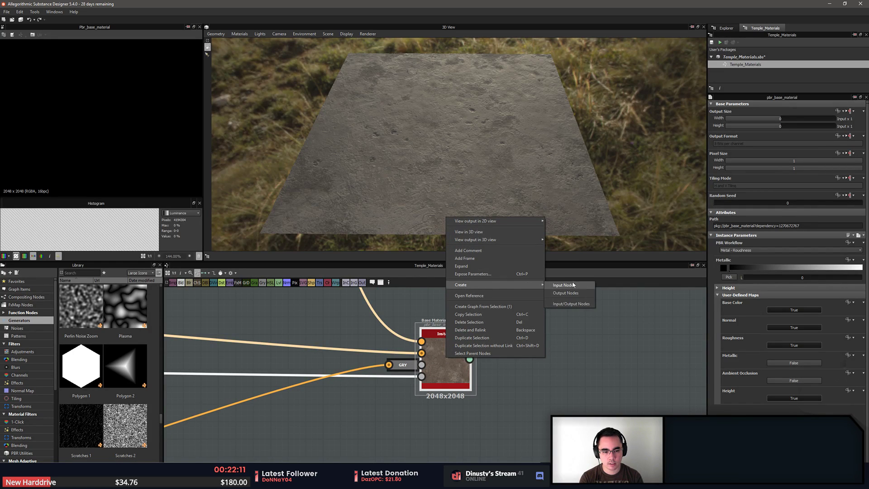
pyautogui.click(566, 292)
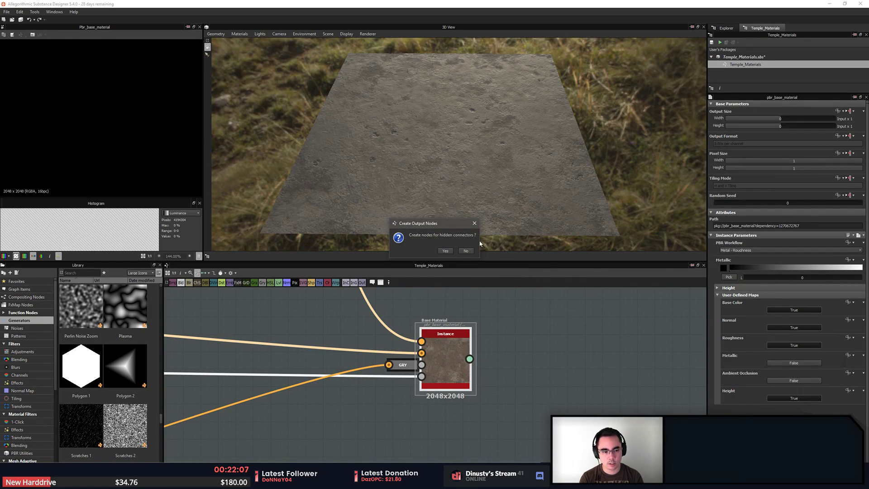
pyautogui.click(453, 250)
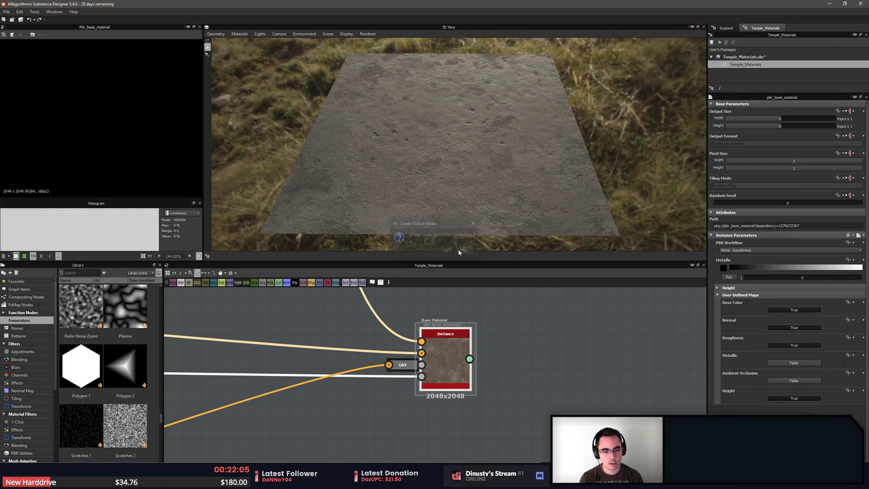
pyautogui.scroll(-3, 496, 368)
pyautogui.scroll(6, 497, 369)
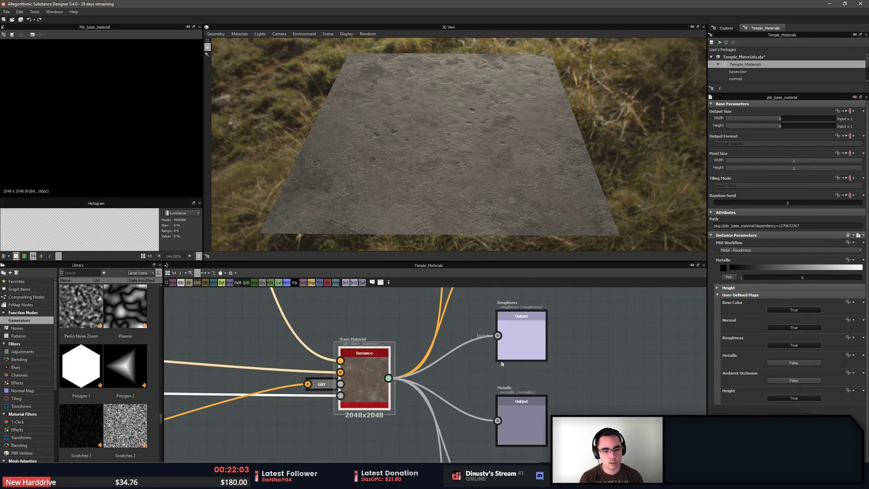
# Preview the Base Color output in the 2D view and examine its fine detail against the 3D surface
pyautogui.click(506, 352)
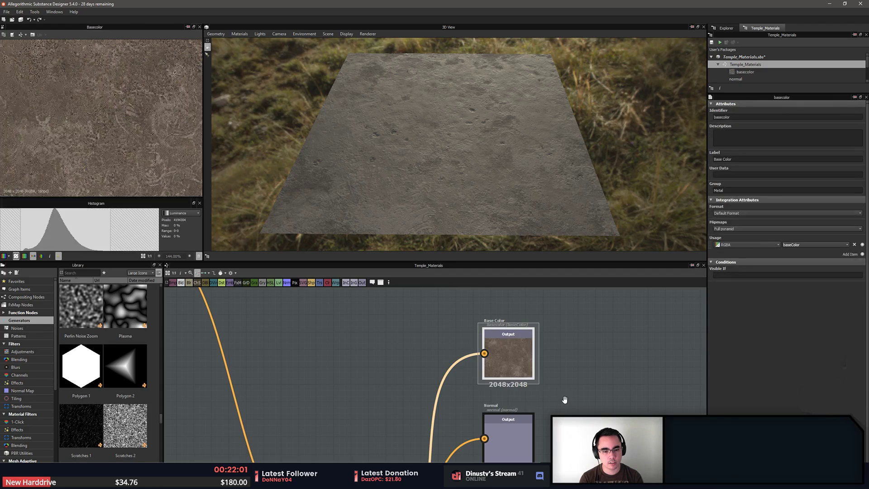
pyautogui.scroll(2, 151, 130)
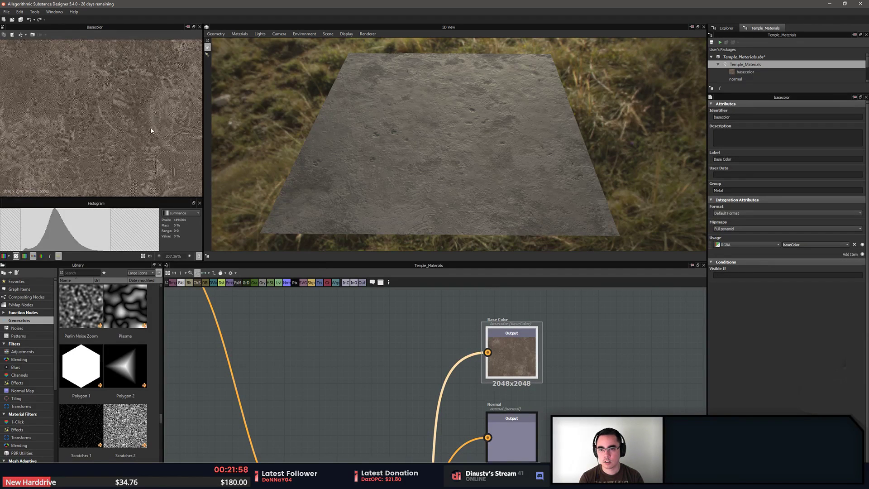
pyautogui.scroll(1, 42, 76)
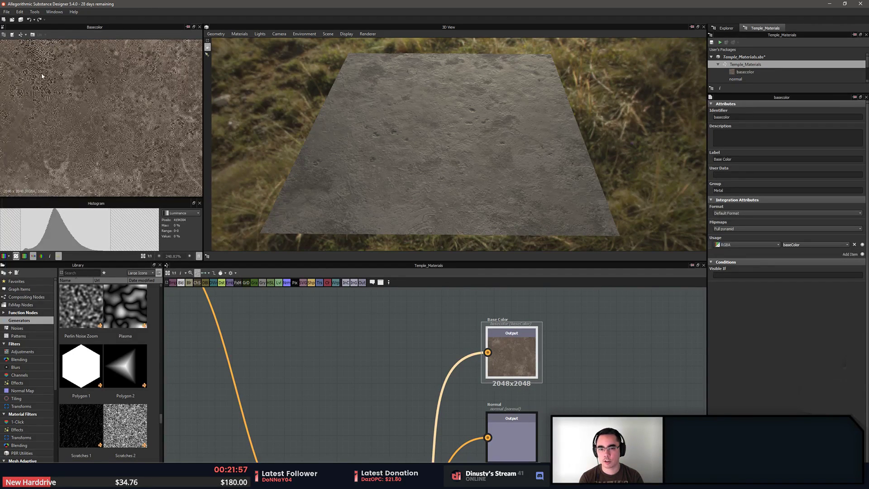
pyautogui.scroll(2, 480, 175)
pyautogui.scroll(-4, 458, 362)
pyautogui.moveTo(450, 366); pyautogui.dragTo(448, 309, button='middle')
pyautogui.scroll(2, 448, 343)
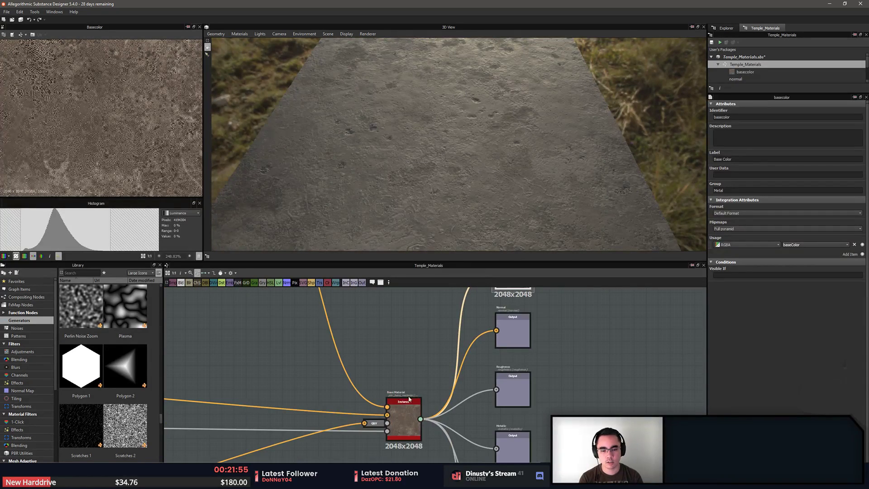
# Trace the base colour back to the Soft Light Blend node feeding Base Material and examine its texture up close
pyautogui.click(402, 421)
pyautogui.click(402, 421)
pyautogui.moveTo(320, 358); pyautogui.dragTo(423, 368, button='middle')
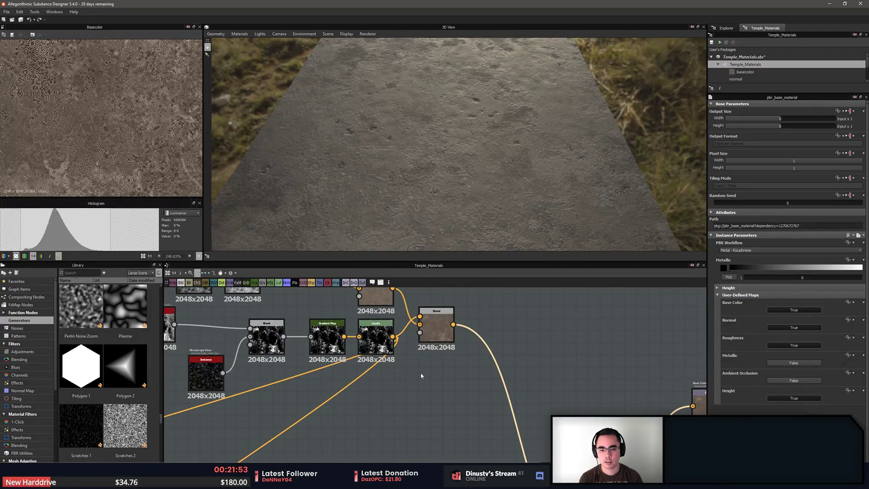
pyautogui.click(432, 329)
pyautogui.scroll(3, 119, 136)
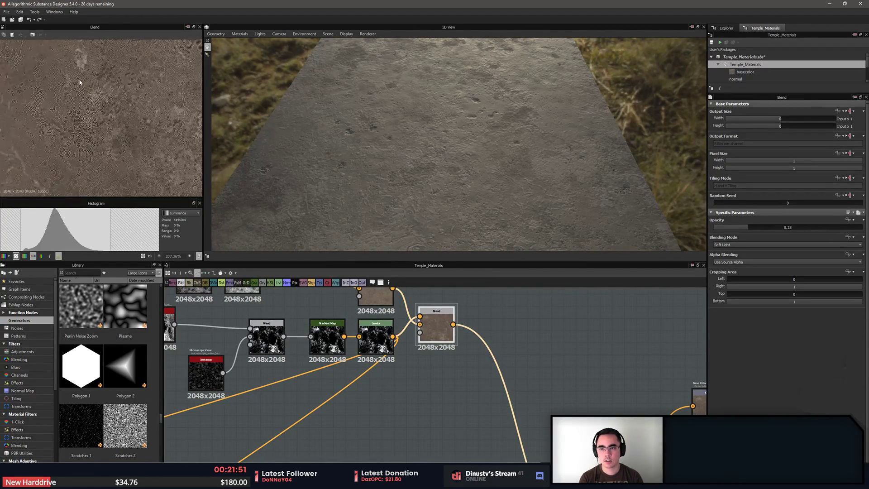
pyautogui.moveTo(343, 302); pyautogui.dragTo(408, 345, button='middle')
pyautogui.moveTo(353, 335); pyautogui.dragTo(403, 375, button='middle')
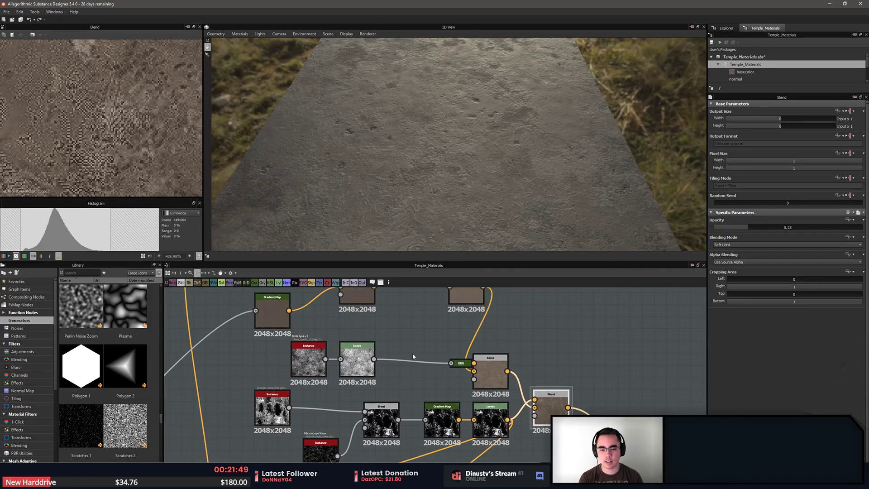
# Lower the Curvature node's intensity to 0.23 and check the effect on the 3D surface
pyautogui.moveTo(384, 330)
pyautogui.mouseDown(button='middle')
pyautogui.moveTo(416, 406)
pyautogui.moveTo(509, 441)
pyautogui.mouseUp(button='middle')
pyautogui.doubleClick(404, 332)
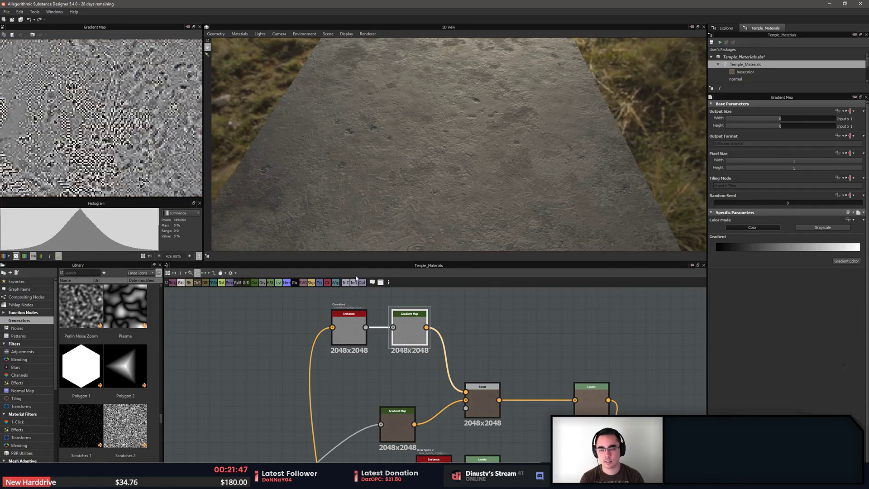
pyautogui.doubleClick(343, 337)
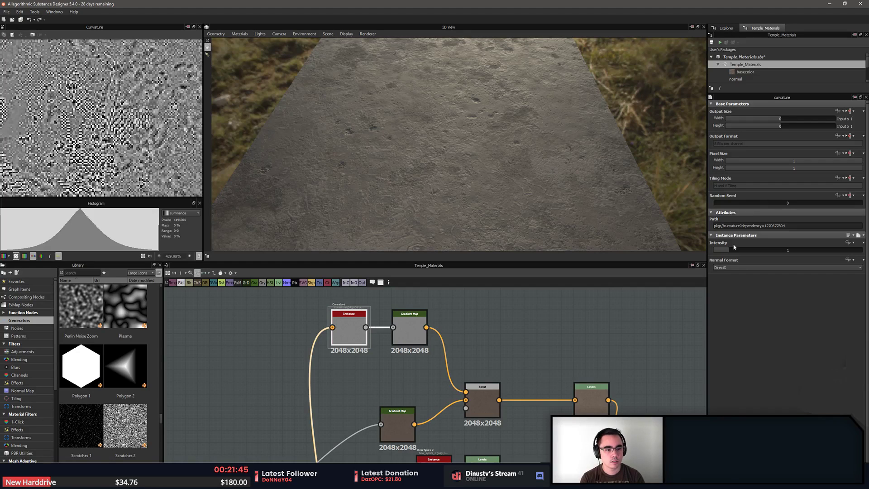
pyautogui.moveTo(729, 252); pyautogui.dragTo(717, 253)
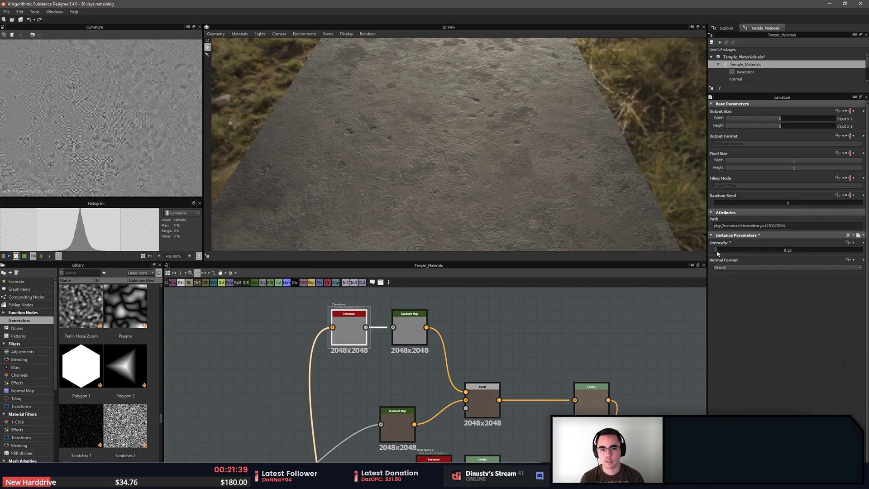
pyautogui.scroll(-3, 477, 175)
pyautogui.moveTo(474, 195)
pyautogui.mouseDown()
pyautogui.moveTo(475, 159)
pyautogui.moveTo(468, 182)
pyautogui.mouseUp()
pyautogui.scroll(4, 476, 162)
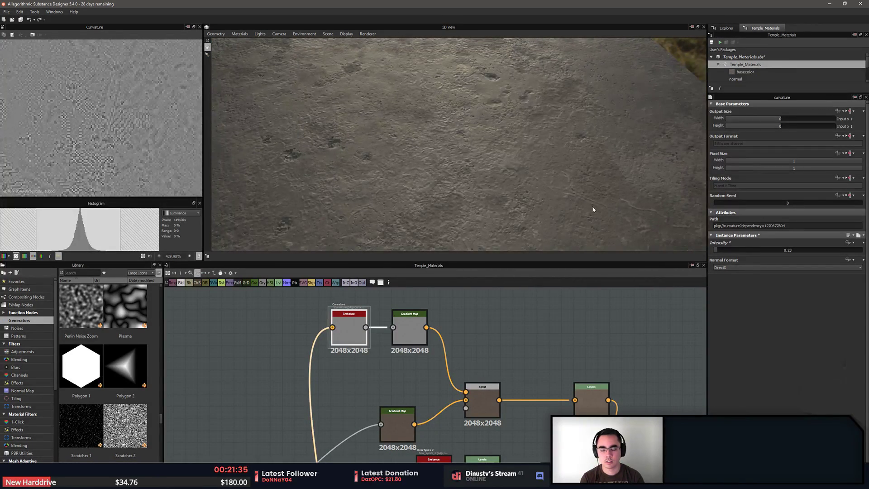
# Preview the Gradient Map fed by the Curvature node and examine its texture in the 2D view
pyautogui.moveTo(595, 371); pyautogui.dragTo(564, 349, button='middle')
pyautogui.scroll(-2, 553, 353)
pyautogui.doubleClick(428, 326)
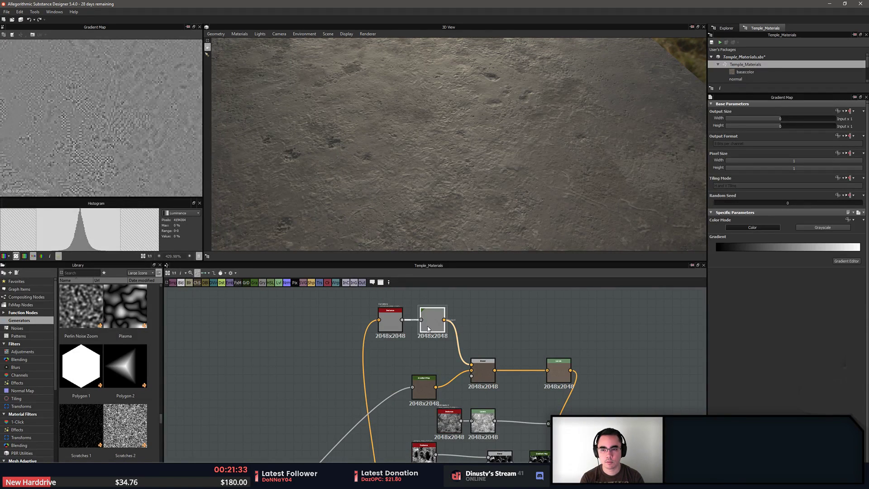
pyautogui.scroll(-8, 132, 159)
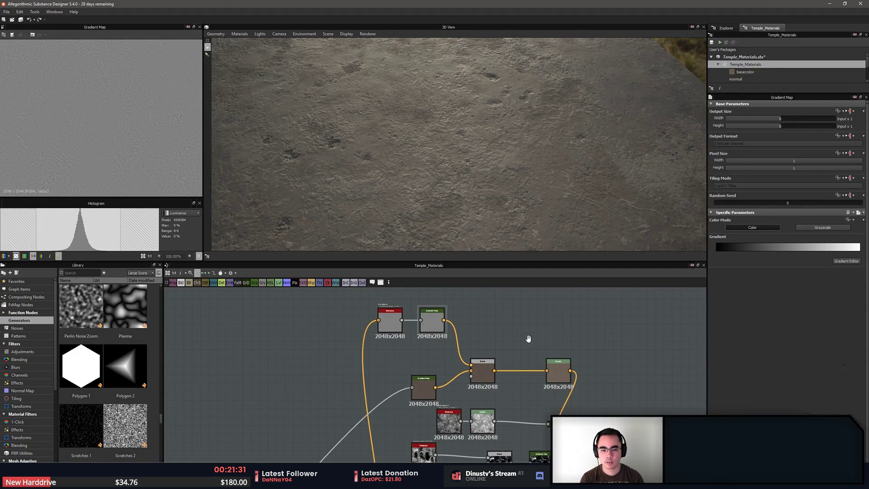
pyautogui.scroll(2, 520, 344)
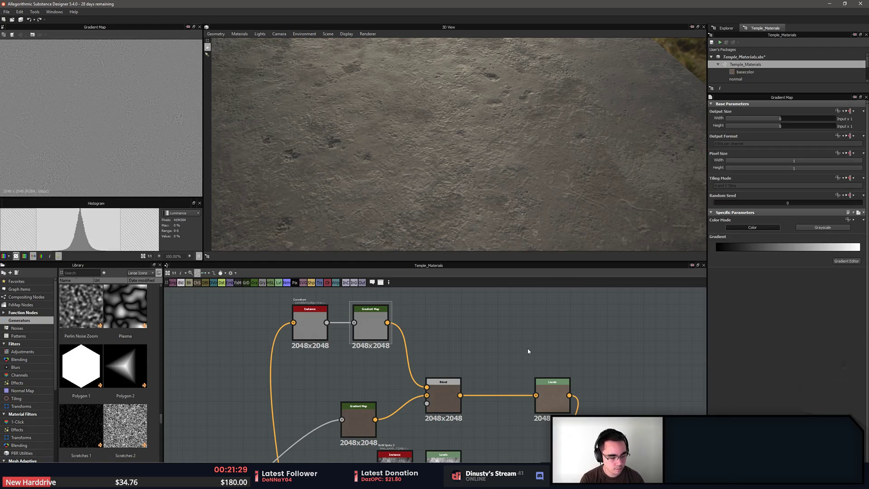
# Locate the Base Material node and its output nodes, and examine the 3D surface from another angle
pyautogui.moveTo(607, 416); pyautogui.dragTo(450, 324, button='middle')
pyautogui.scroll(-6, 450, 324)
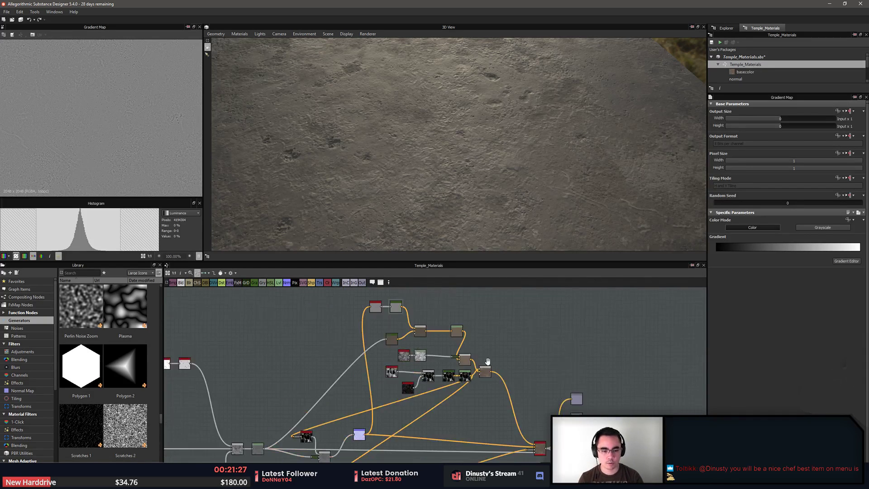
pyautogui.scroll(2, 549, 403)
pyautogui.moveTo(549, 403); pyautogui.dragTo(441, 318, button='middle')
pyautogui.scroll(-1, 441, 319)
pyautogui.moveTo(539, 381); pyautogui.dragTo(541, 366, button='middle')
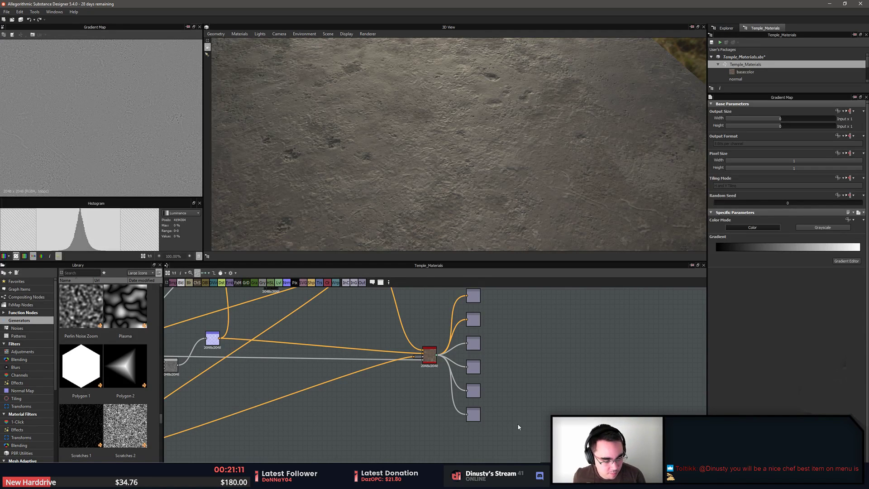
pyautogui.moveTo(482, 336); pyautogui.dragTo(475, 350, button='middle')
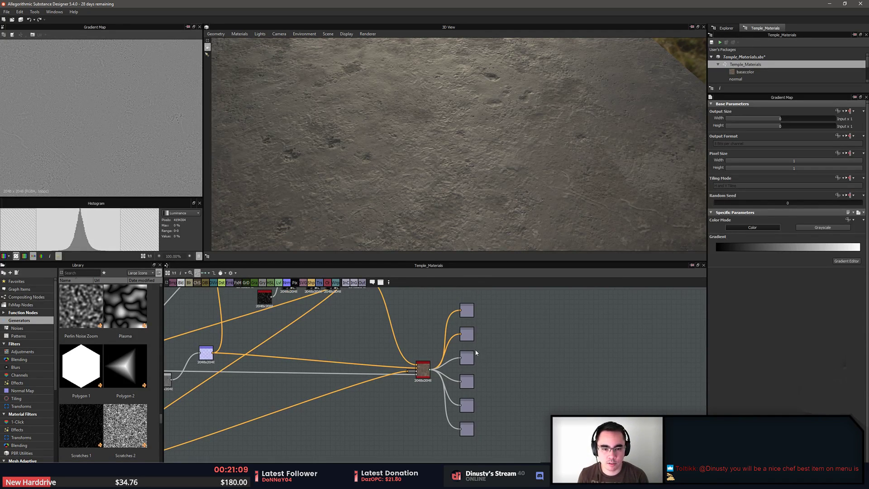
pyautogui.moveTo(390, 221); pyautogui.dragTo(368, 184)
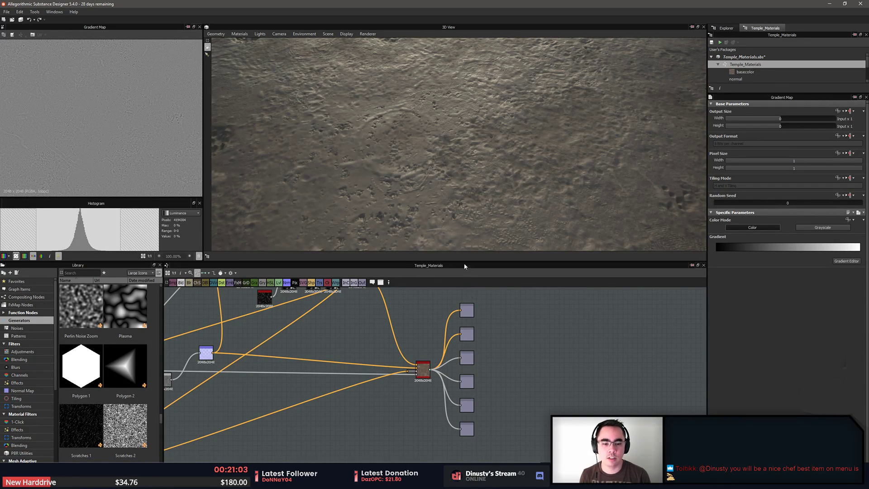
# Preview the Base Color, Normal and Roughness outputs of Base Material in the 2D view
pyautogui.moveTo(484, 300); pyautogui.dragTo(468, 461)
pyautogui.doubleClick(467, 310)
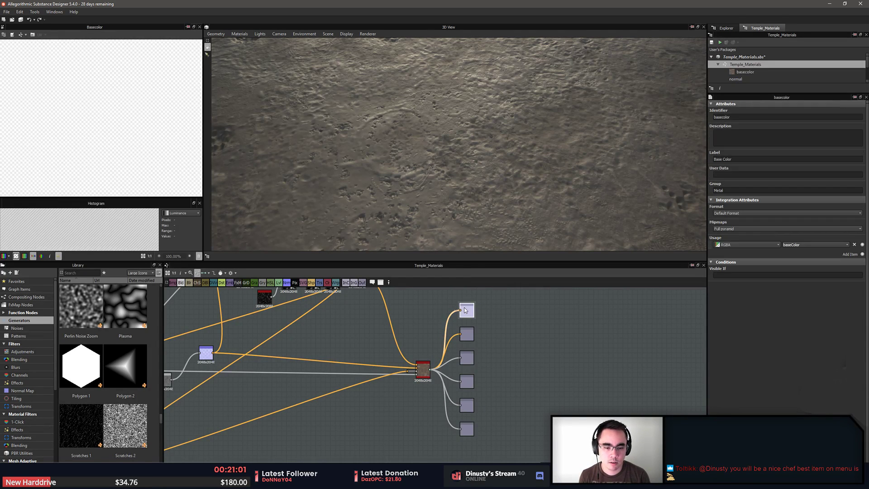
pyautogui.scroll(5, 471, 338)
pyautogui.doubleClick(470, 378)
pyautogui.doubleClick(466, 438)
pyautogui.moveTo(506, 436)
pyautogui.mouseDown(button='middle')
pyautogui.moveTo(525, 349)
pyautogui.moveTo(516, 368)
pyautogui.moveTo(520, 446)
pyautogui.mouseUp(button='middle')
pyautogui.scroll(-1, 525, 350)
pyautogui.click(490, 394)
pyautogui.click(495, 351)
pyautogui.scroll(3, 516, 441)
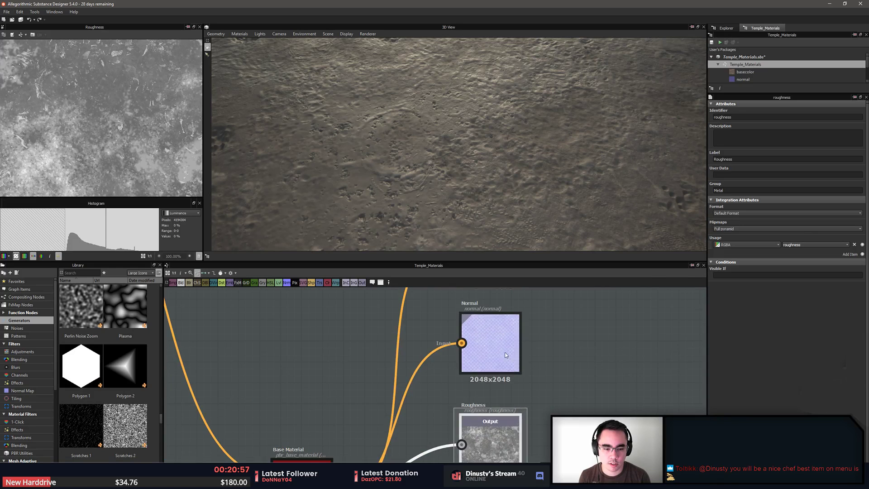
# Check the Normal output again, and preview the Metallic and Ambient Occlusion outputs
pyautogui.click(497, 348)
pyautogui.moveTo(568, 356); pyautogui.dragTo(532, 383, button='middle')
pyautogui.click(515, 354)
pyautogui.doubleClick(515, 353)
pyautogui.scroll(-4, 571, 337)
pyautogui.scroll(2, 532, 382)
pyautogui.doubleClick(494, 384)
pyautogui.moveTo(509, 426); pyautogui.dragTo(513, 362, button='middle')
pyautogui.doubleClick(492, 381)
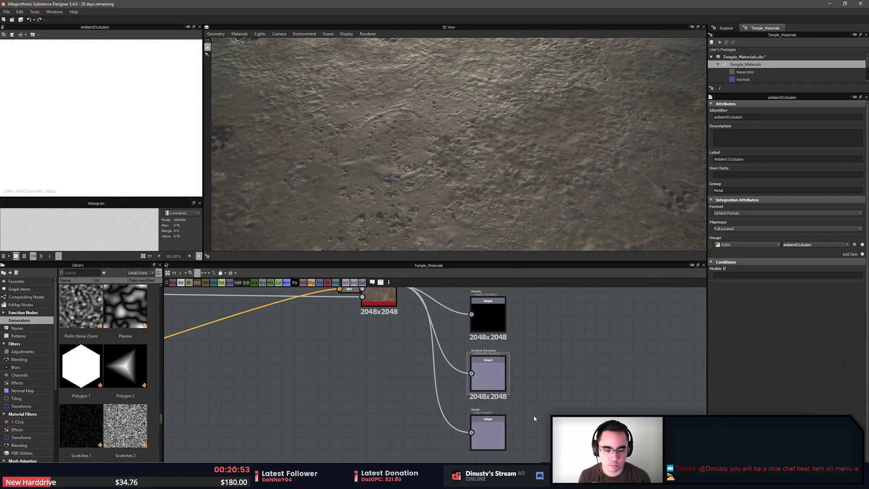
# Preview the Height output and compare it with the Ambient Occlusion output
pyautogui.doubleClick(493, 432)
pyautogui.scroll(3, 491, 380)
pyautogui.scroll(2, 490, 380)
pyautogui.doubleClick(491, 381)
pyautogui.moveTo(563, 417); pyautogui.dragTo(566, 357, button='middle')
pyautogui.scroll(-1, 566, 357)
pyautogui.moveTo(568, 403); pyautogui.dragTo(569, 391, button='middle')
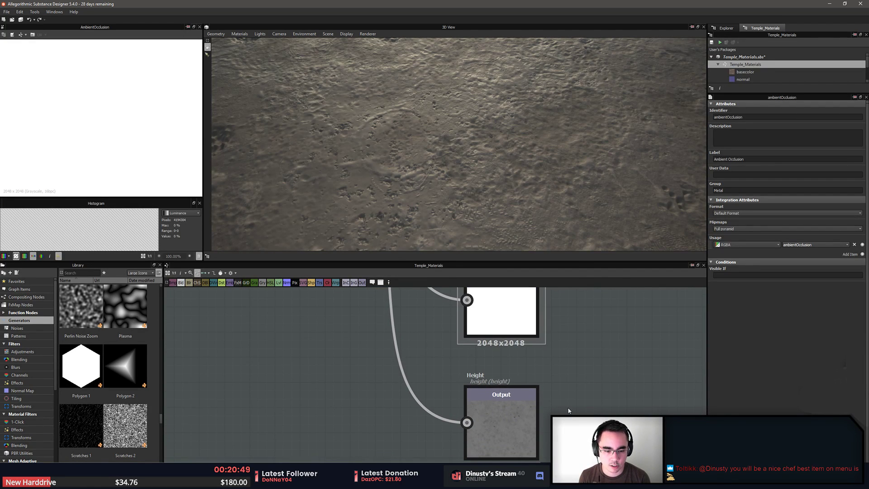
pyautogui.doubleClick(524, 425)
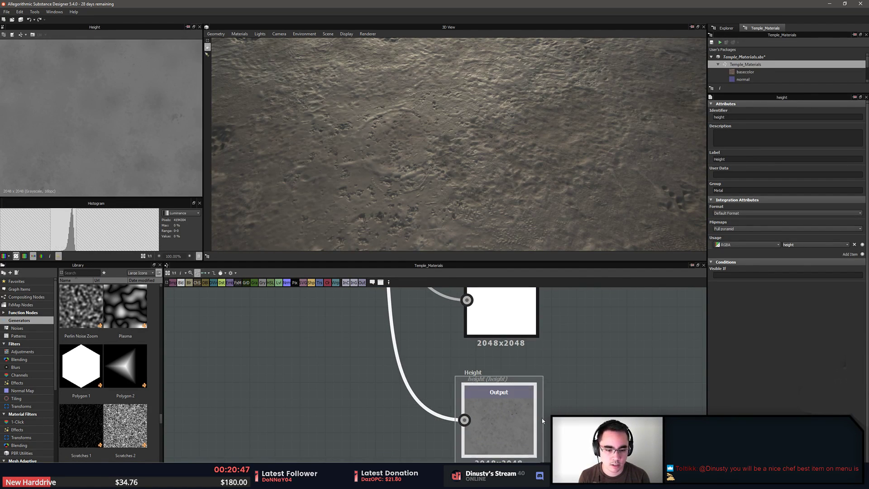
# Review the thumbnails of all the Base Material output nodes and select the Base Color output
pyautogui.scroll(-4, 561, 392)
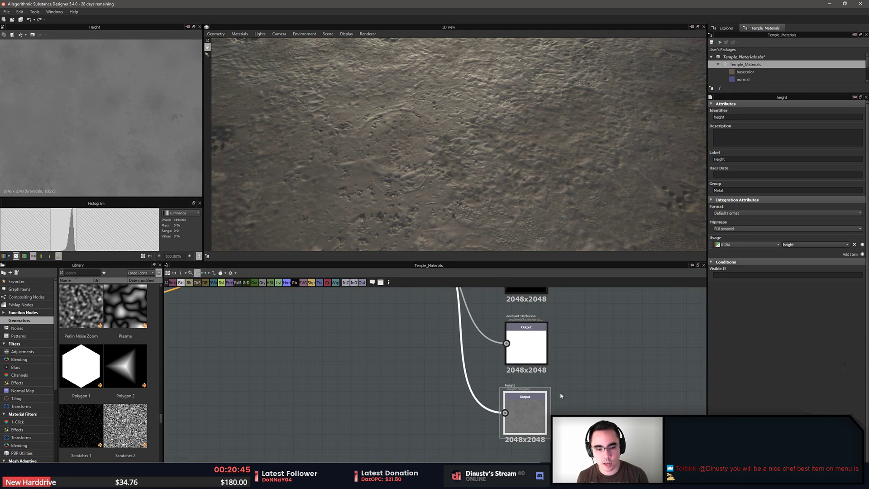
pyautogui.scroll(-5, 539, 373)
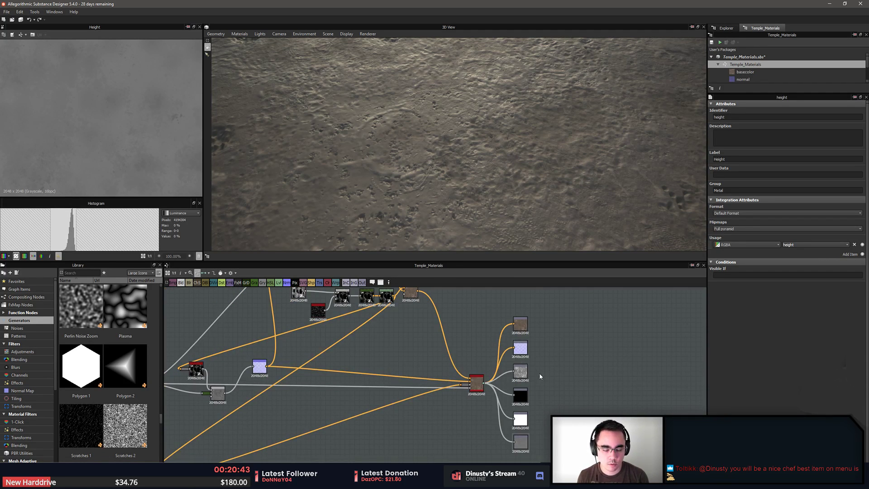
pyautogui.scroll(5, 535, 373)
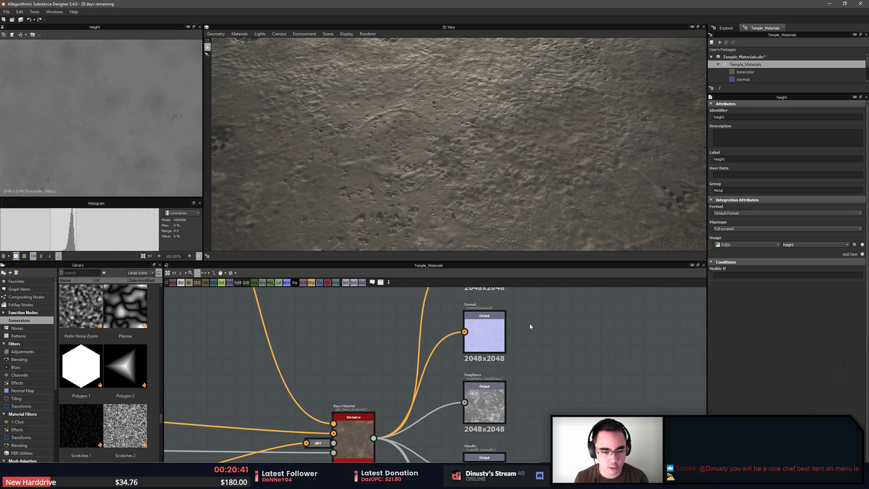
pyautogui.click(485, 362)
pyautogui.moveTo(541, 419); pyautogui.dragTo(547, 380, button='middle')
pyautogui.scroll(-1, 547, 379)
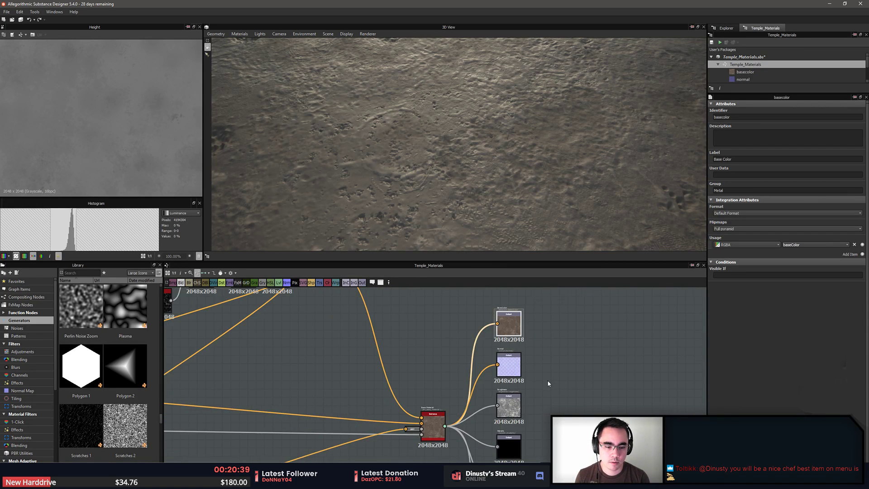
pyautogui.scroll(1, 546, 379)
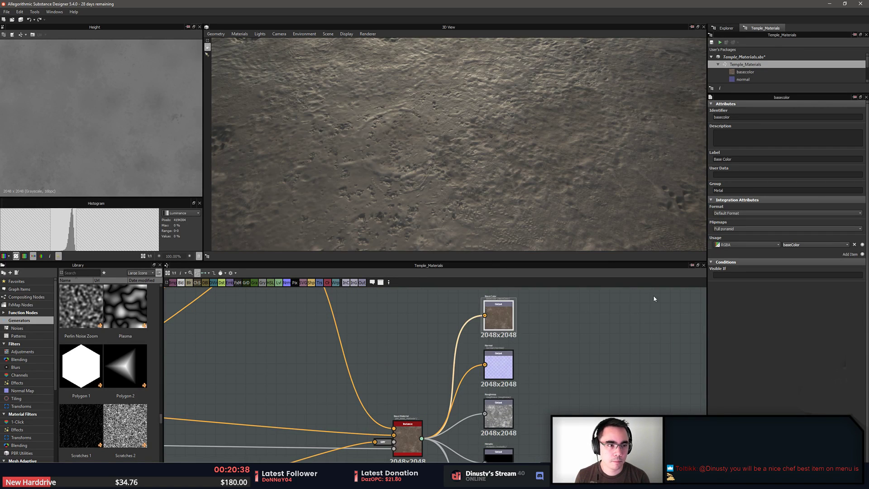
# Enlarge the package tree to list every Temple_Materials output, and show the properties of roughness and normal
pyautogui.moveTo(752, 94); pyautogui.dragTo(752, 165)
pyautogui.click(744, 86)
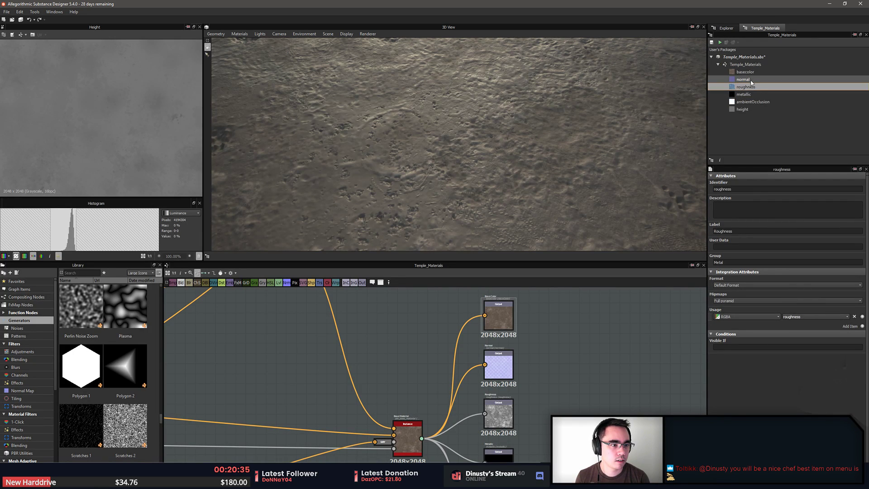
pyautogui.click(750, 80)
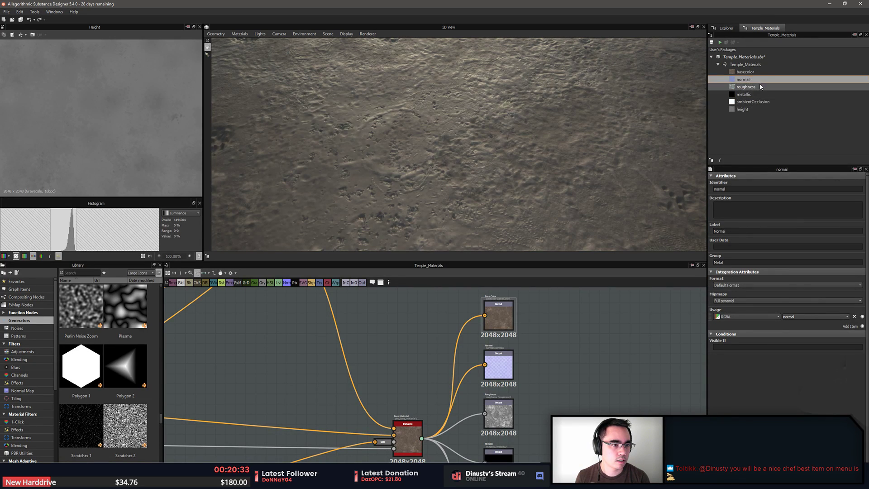
pyautogui.click(759, 85)
pyautogui.keyDown('ctrl'); pyautogui.click(758, 74); pyautogui.keyUp('ctrl')
pyautogui.keyDown('ctrl'); pyautogui.click(754, 79); pyautogui.keyUp('ctrl')
pyautogui.rightClick(754, 79)
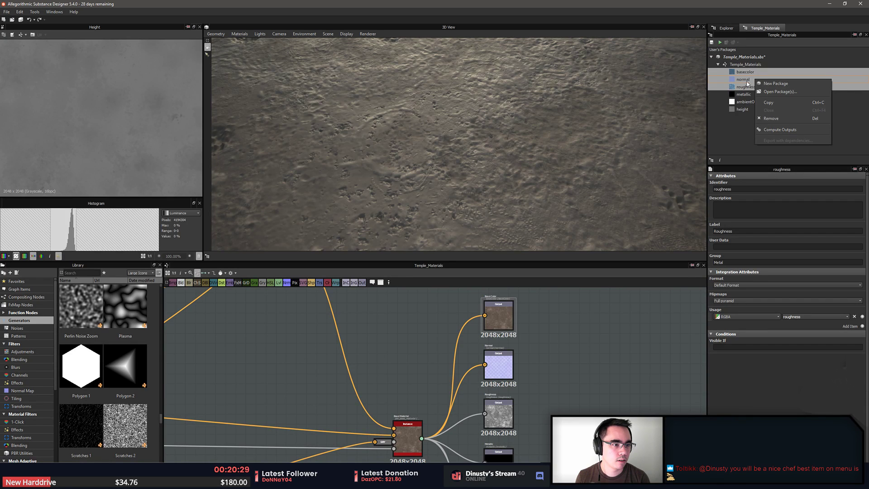
pyautogui.click(746, 77)
# Save the Temple_Materials.sbs package and select its basecolor, normal and roughness outputs in the package tree
pyautogui.click(749, 57)
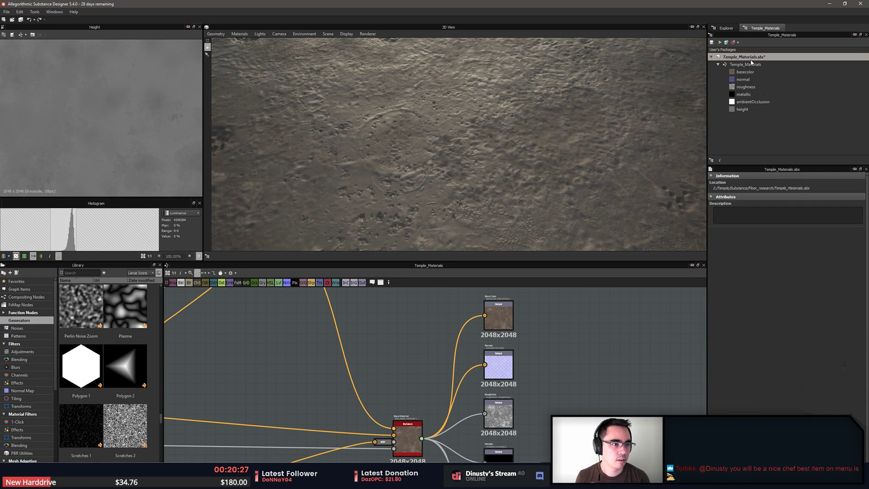
pyautogui.hotkey('ctrl', 's')
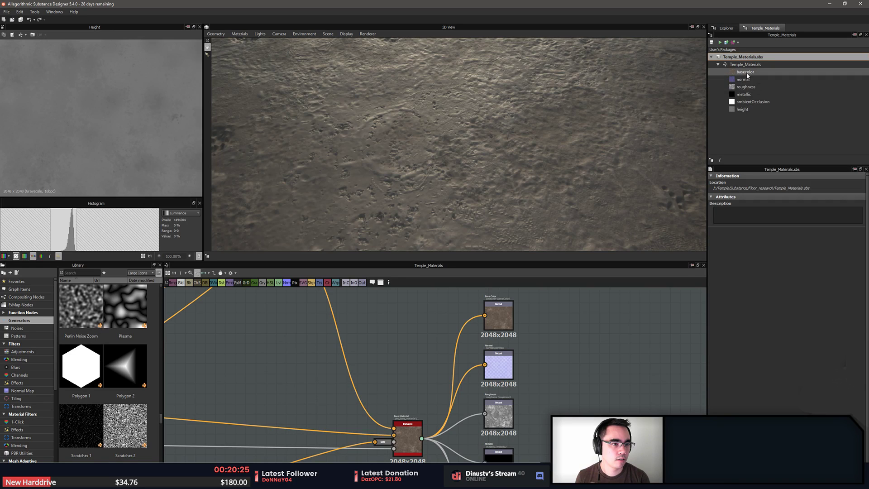
pyautogui.moveTo(747, 74); pyautogui.dragTo(746, 85)
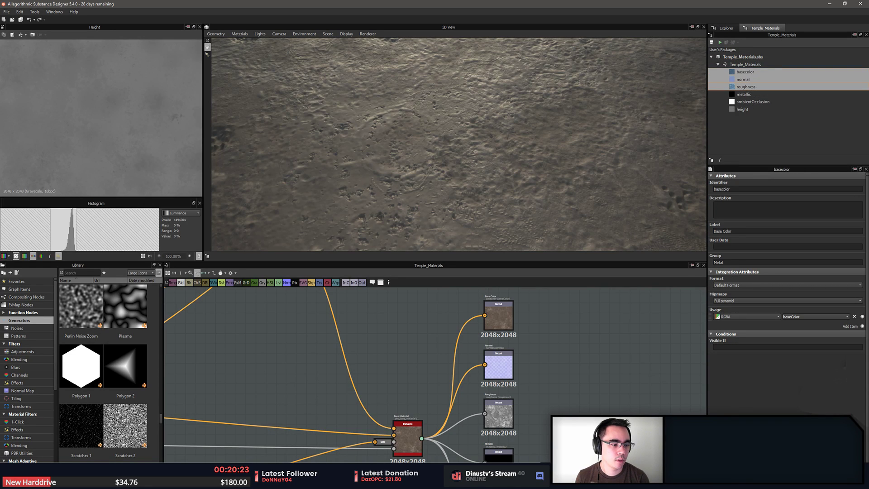
pyautogui.click(7, 12)
pyautogui.click(7, 11)
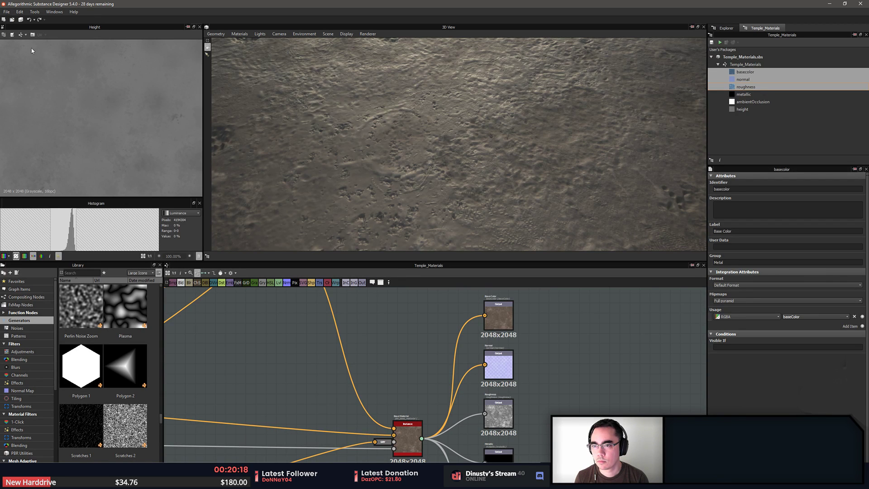
# Preview the Base Color output and compare its surface detail with the 3D view from close up
pyautogui.moveTo(299, 321); pyautogui.dragTo(244, 296, button='middle')
pyautogui.doubleClick(446, 297)
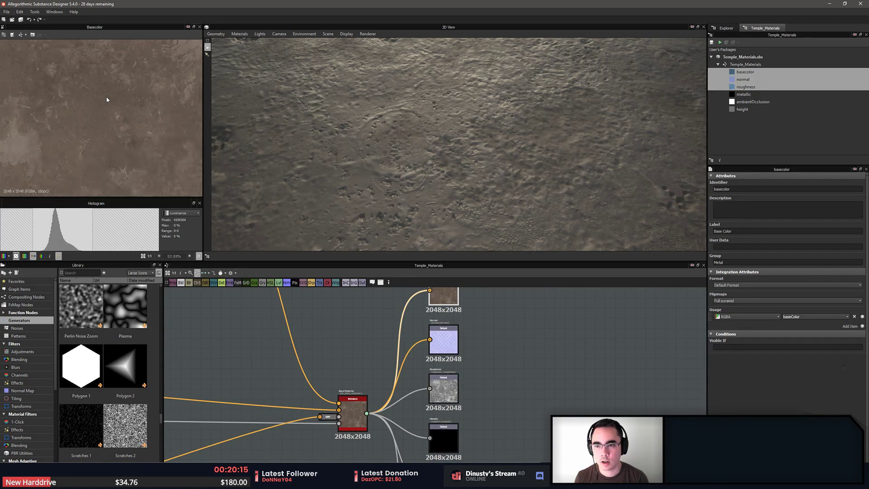
pyautogui.moveTo(158, 121); pyautogui.dragTo(148, 112, button='middle')
pyautogui.scroll(2, 148, 115)
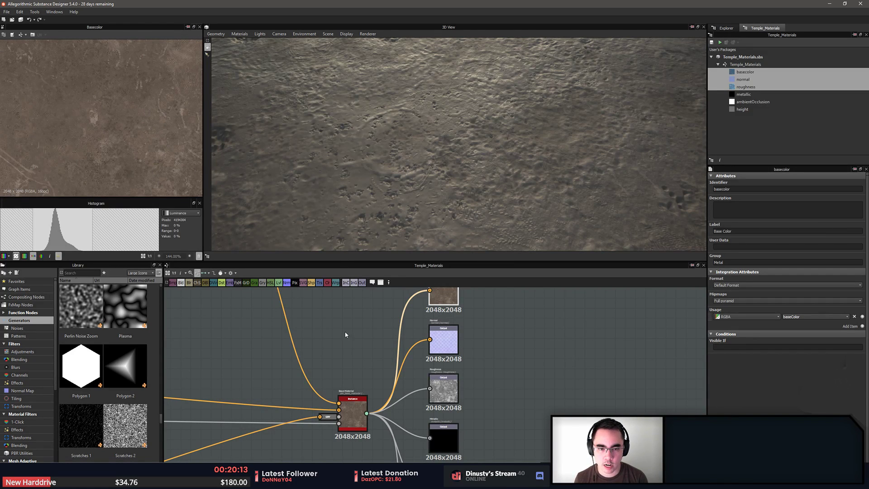
pyautogui.scroll(5, 473, 143)
pyautogui.scroll(-5, 473, 144)
pyautogui.moveTo(473, 144); pyautogui.dragTo(463, 138)
pyautogui.keyDown('shift'); pyautogui.moveTo(537, 147); pyautogui.dragTo(498, 158); pyautogui.keyUp('shift')
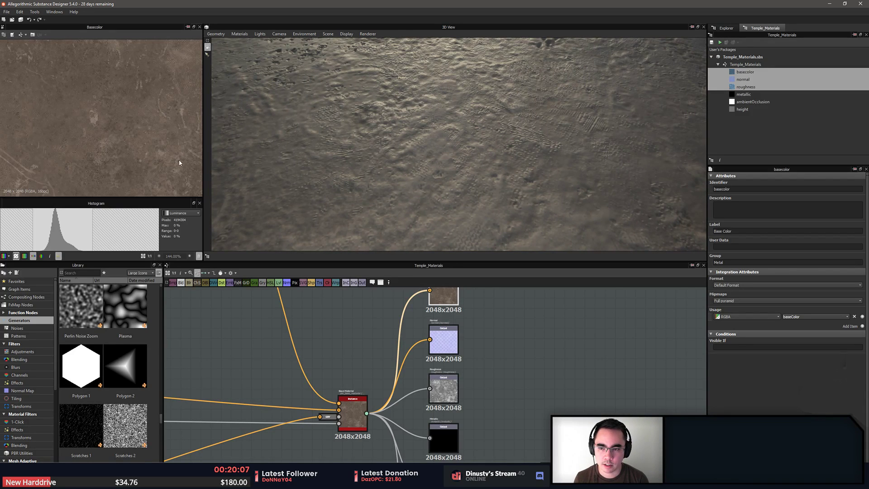
pyautogui.scroll(3, 127, 131)
# Trace the base colour mask back to the grunge_map_014 node and examine its pixel detail
pyautogui.moveTo(386, 329); pyautogui.dragTo(446, 355, button='middle')
pyautogui.scroll(-4, 454, 353)
pyautogui.scroll(5, 308, 313)
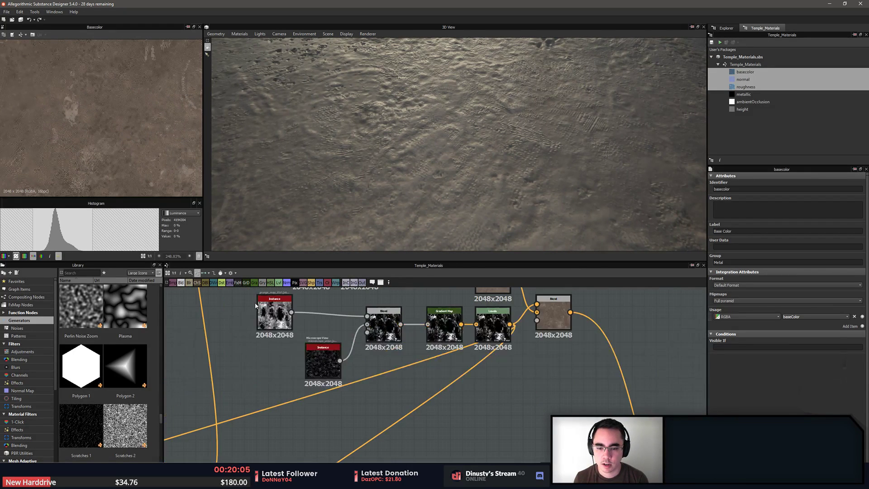
pyautogui.doubleClick(271, 318)
pyautogui.scroll(-5, 141, 113)
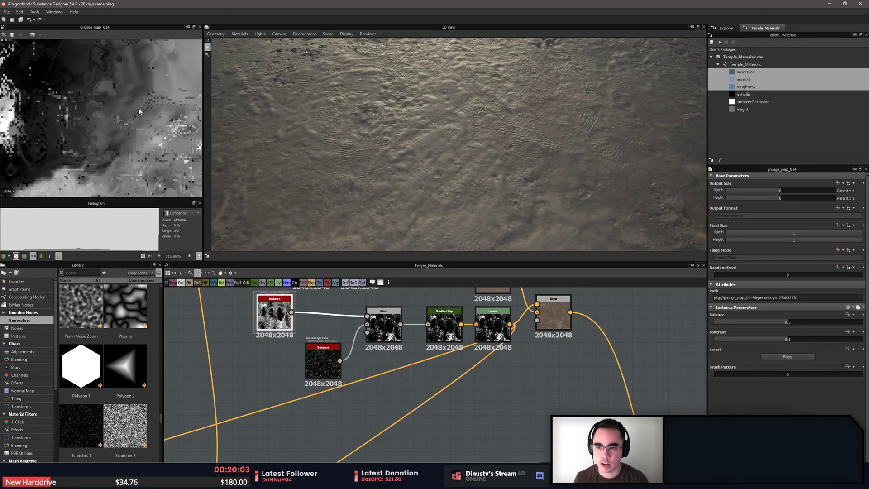
pyautogui.scroll(4, 142, 113)
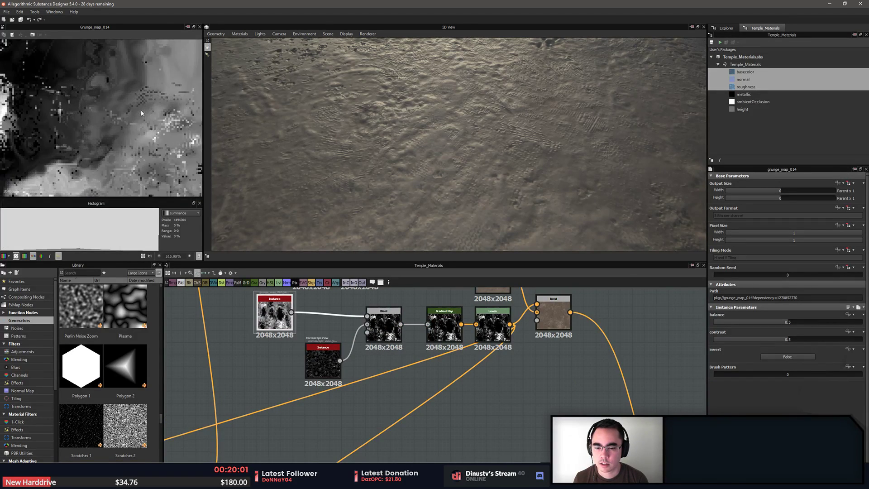
pyautogui.moveTo(409, 338); pyautogui.dragTo(402, 355, button='middle')
pyautogui.scroll(3, 402, 355)
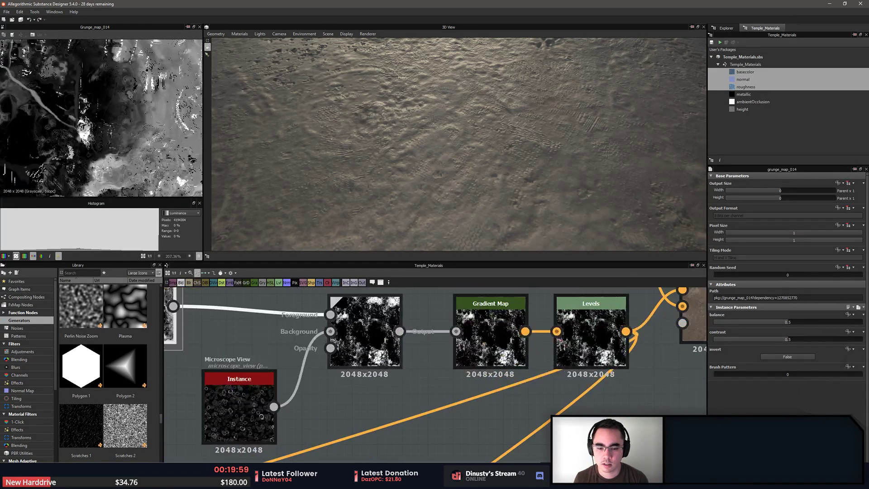
# Preview the Blend node of the grunge mask, and remove the Blur HQ Grayscale node from the branch feeding the Normal node
pyautogui.doubleClick(389, 335)
pyautogui.scroll(-5, 356, 331)
pyautogui.moveTo(511, 295); pyautogui.dragTo(663, 233, button='middle')
pyautogui.scroll(-1, 458, 374)
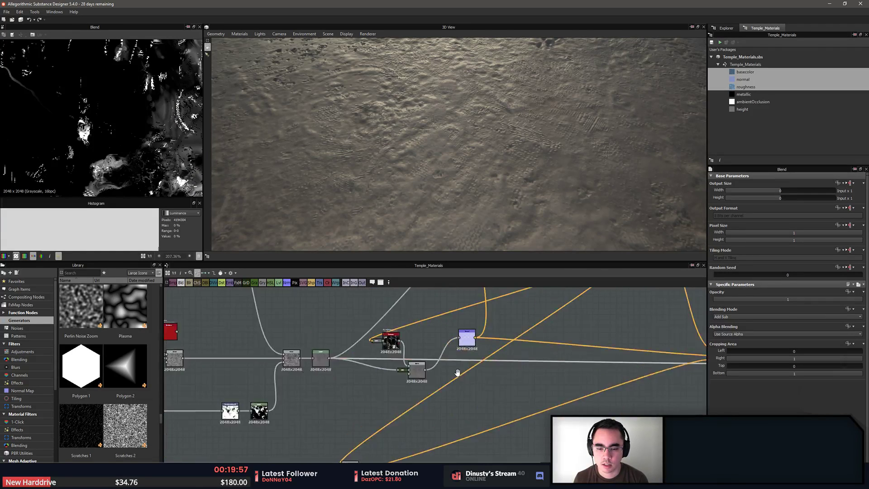
pyautogui.scroll(5, 391, 323)
pyautogui.moveTo(391, 323); pyautogui.dragTo(370, 367, button='middle')
pyautogui.click(368, 414)
pyautogui.moveTo(400, 403); pyautogui.dragTo(405, 351, button='middle')
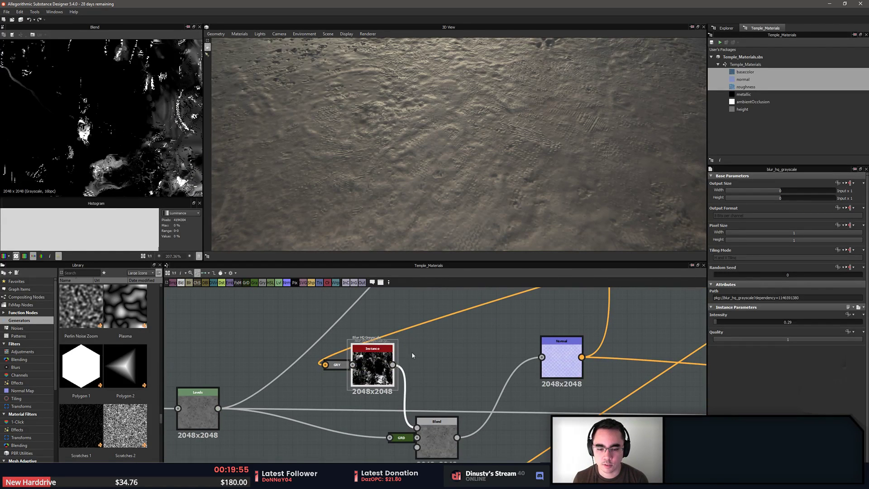
pyautogui.hotkey('ctrl', 'd')
pyautogui.moveTo(435, 379); pyautogui.dragTo(476, 335)
pyautogui.press('Delete')
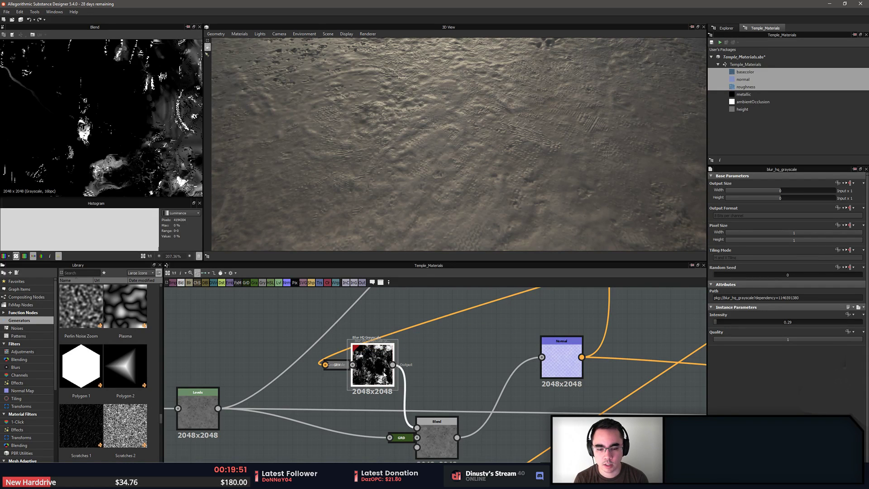
pyautogui.press('BackSpace')
# Insert a Blur HQ Grayscale node between the grunge_map_014 node and the mask's Blend node
pyautogui.moveTo(421, 329); pyautogui.dragTo(409, 354, button='middle')
pyautogui.scroll(-1, 431, 390)
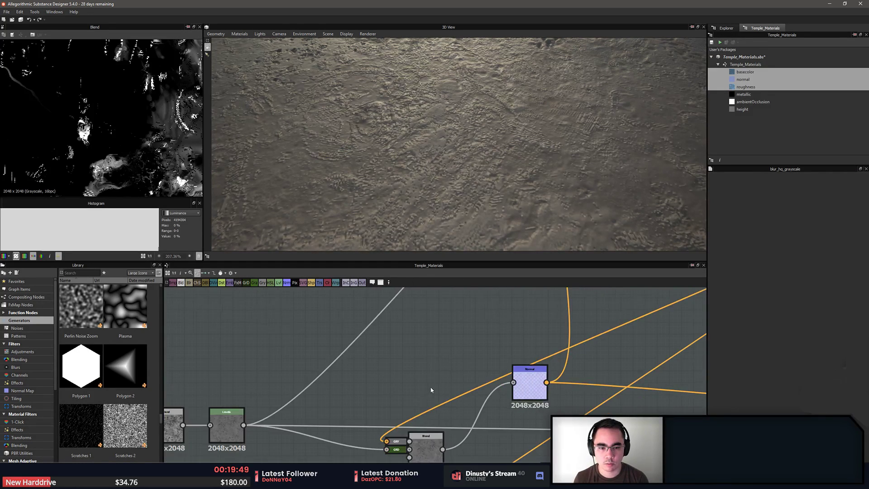
pyautogui.scroll(-5, 431, 390)
pyautogui.moveTo(468, 321); pyautogui.dragTo(394, 302, button='middle')
pyautogui.scroll(5, 412, 328)
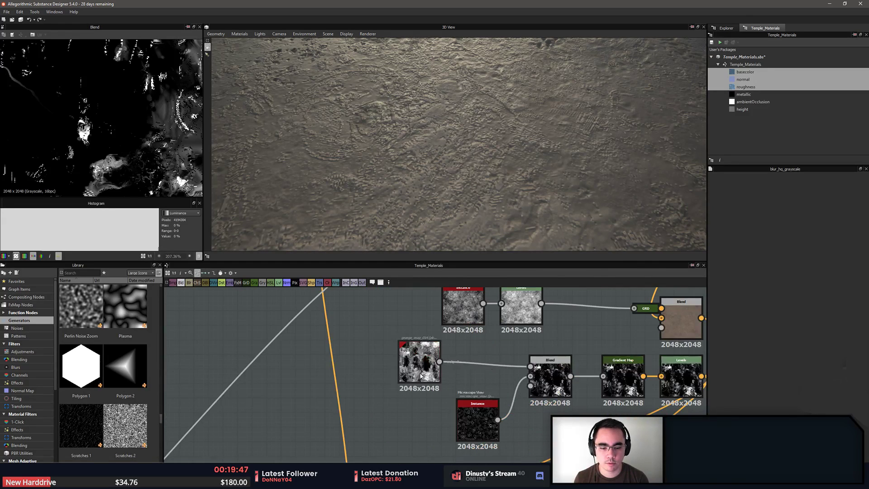
pyautogui.moveTo(421, 375); pyautogui.dragTo(387, 375)
pyautogui.press('space')
pyautogui.write('blur')
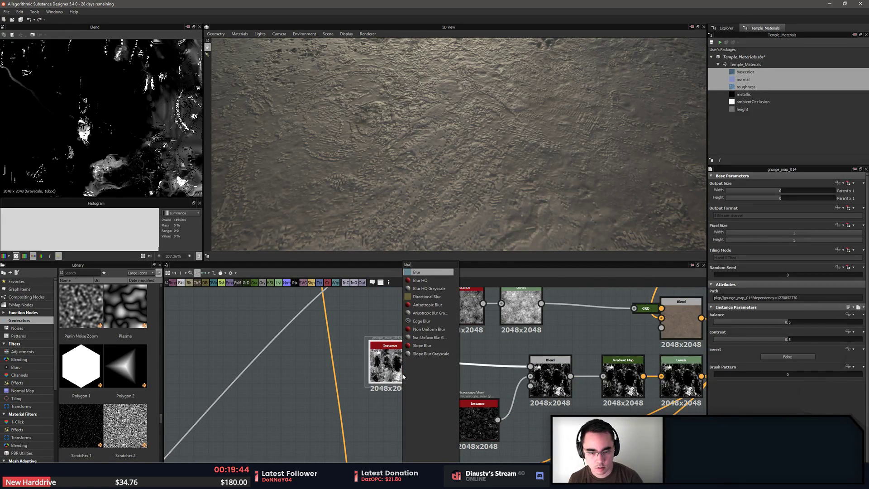
pyautogui.press('Down')
pyautogui.press('Down')
pyautogui.press('Up')
pyautogui.press('Down')
pyautogui.press('Return')
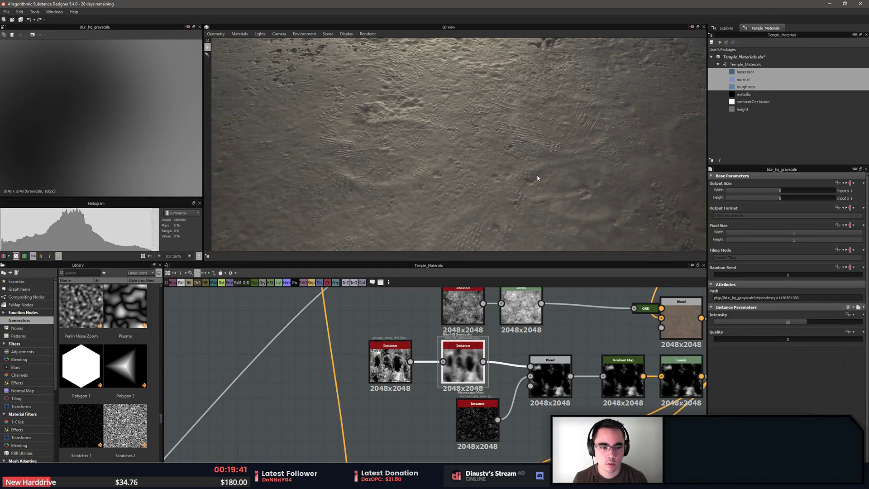
# Set the new Blur HQ Grayscale node's quality to 1 and intensity to 0.29
pyautogui.moveTo(601, 354); pyautogui.dragTo(542, 381, button='middle')
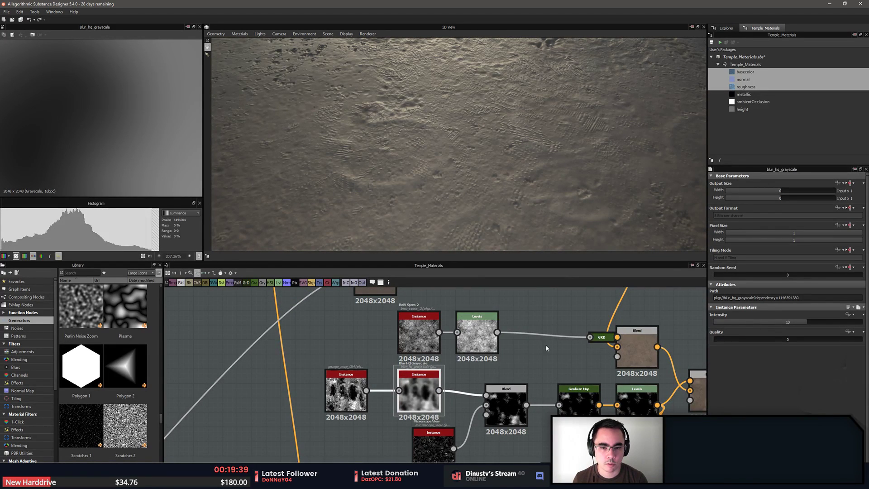
pyautogui.click(759, 339)
pyautogui.click(715, 322)
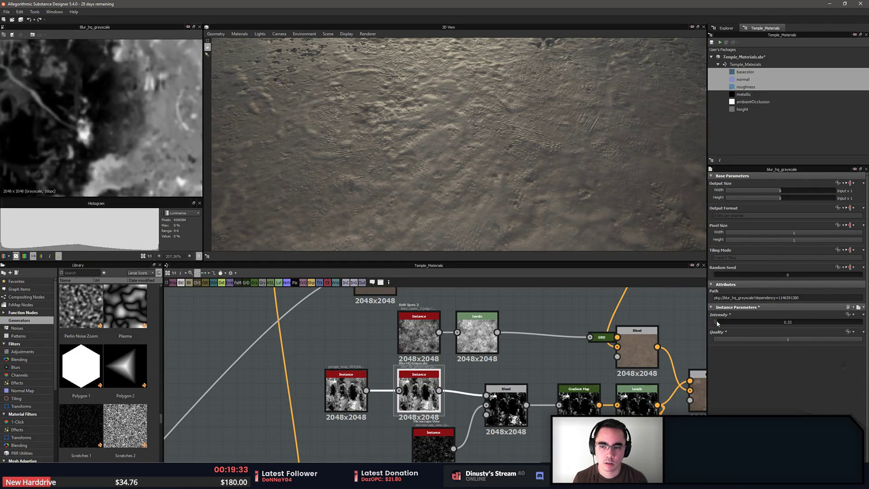
pyautogui.click(716, 321)
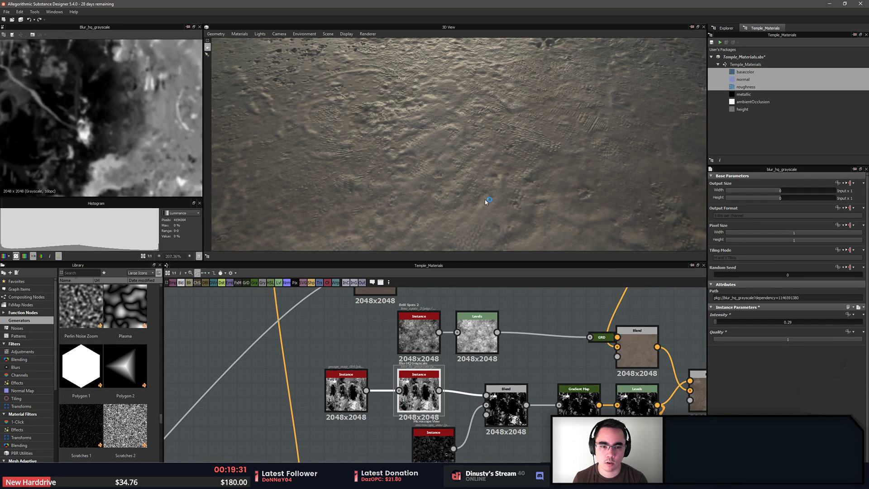
# Try deleting the BnW Spots 2 node that feeds the upper Levels node, and undo the deletion
pyautogui.click(503, 400)
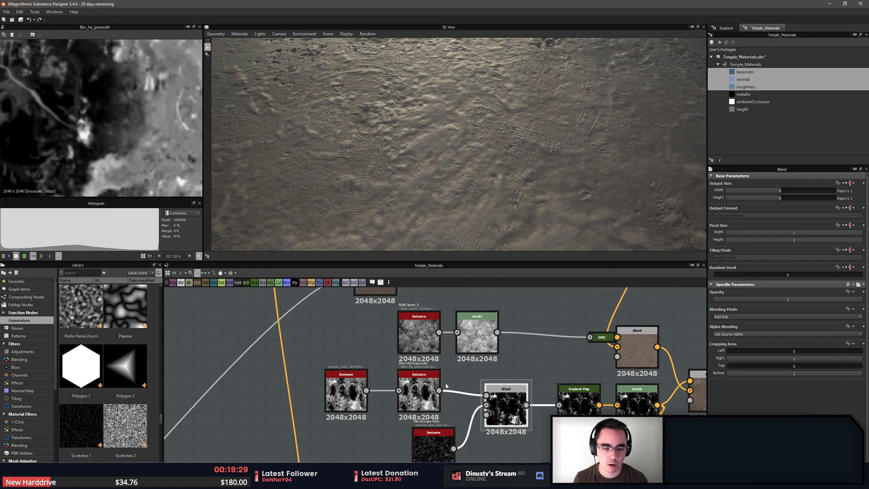
pyautogui.moveTo(465, 364); pyautogui.dragTo(485, 354, button='middle')
pyautogui.scroll(-3, 485, 354)
pyautogui.click(462, 344)
pyautogui.press('Delete')
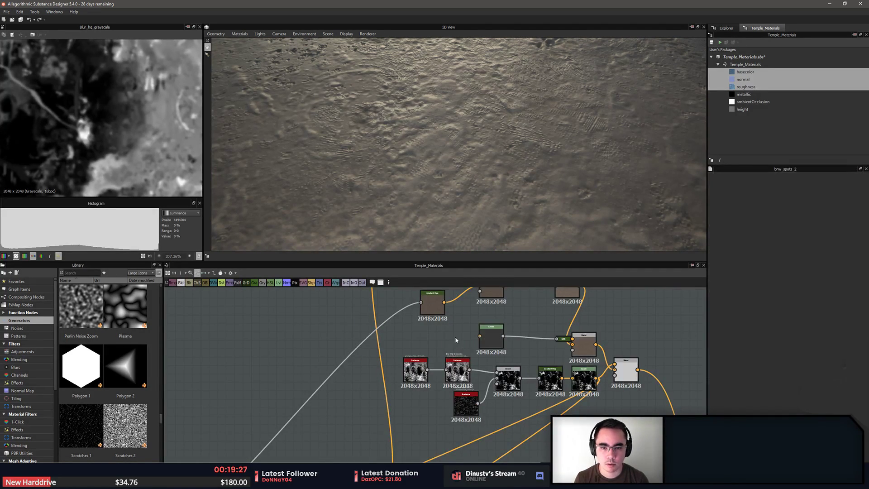
pyautogui.hotkey('ctrl', 'z')
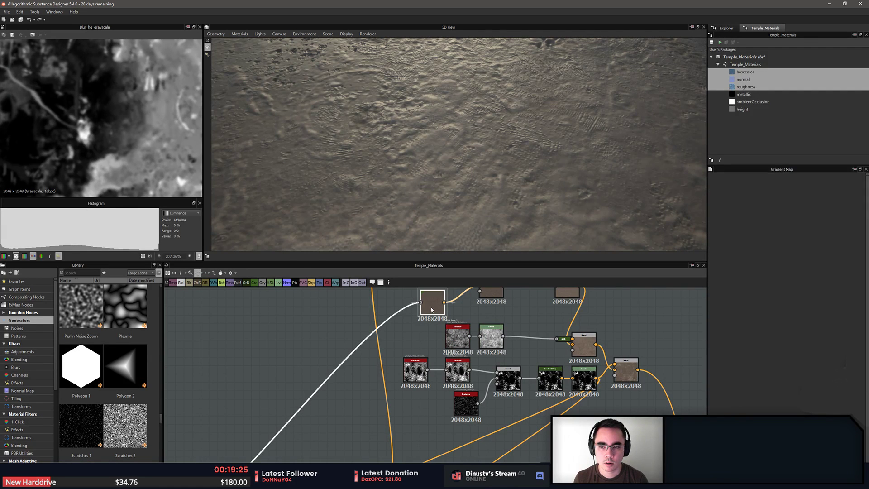
# Preview the BnW Spots 2 node to check its detail, and look over the neighbouring branches of the graph
pyautogui.doubleClick(457, 336)
pyautogui.scroll(1, 127, 149)
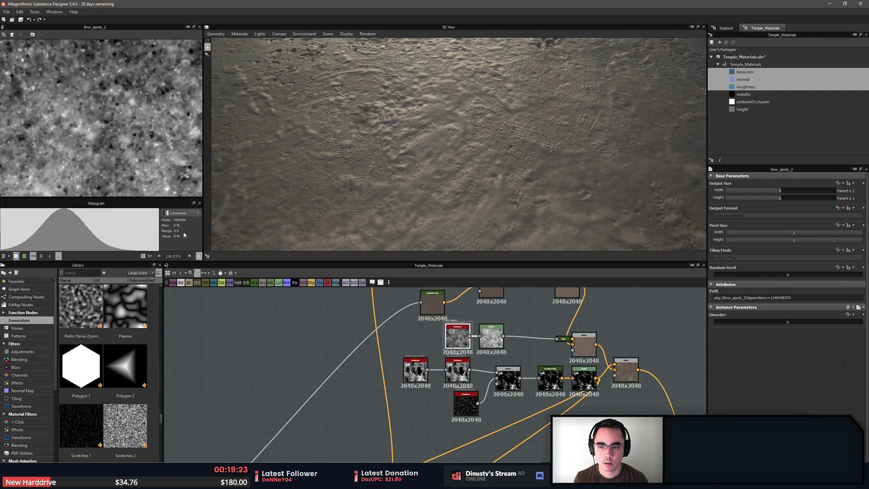
pyautogui.moveTo(291, 355); pyautogui.dragTo(548, 268, button='middle')
pyautogui.scroll(-3, 431, 389)
pyautogui.moveTo(451, 334); pyautogui.dragTo(455, 323, button='middle')
pyautogui.scroll(3, 421, 398)
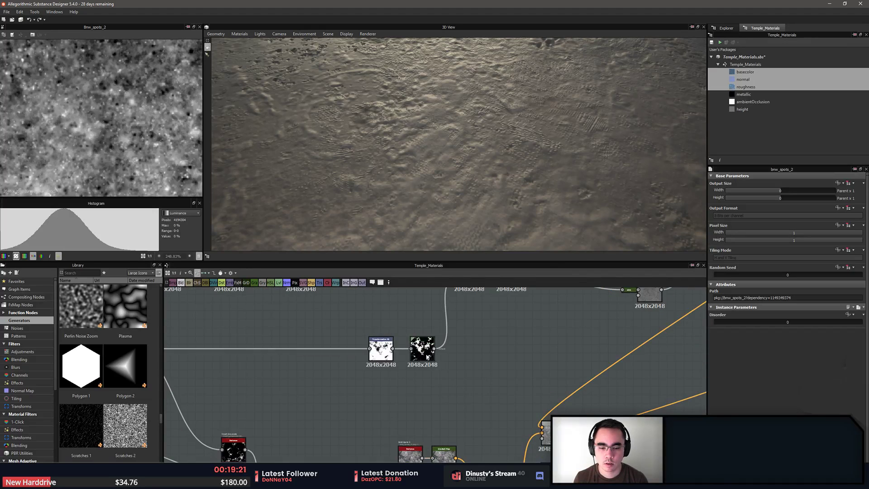
# Examine the outputs of the Transformation 2D, Blend, BnW Spots 3 and Gradient Map nodes along the lower branch of the graph
pyautogui.doubleClick(422, 349)
pyautogui.doubleClick(375, 353)
pyautogui.moveTo(258, 428); pyautogui.dragTo(409, 328, button='middle')
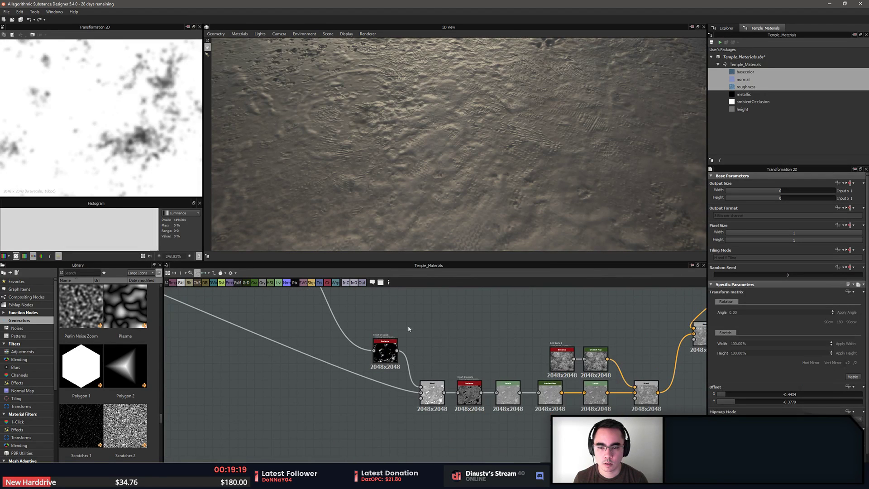
pyautogui.doubleClick(386, 352)
pyautogui.moveTo(435, 370); pyautogui.dragTo(399, 339, button='middle')
pyautogui.doubleClick(395, 360)
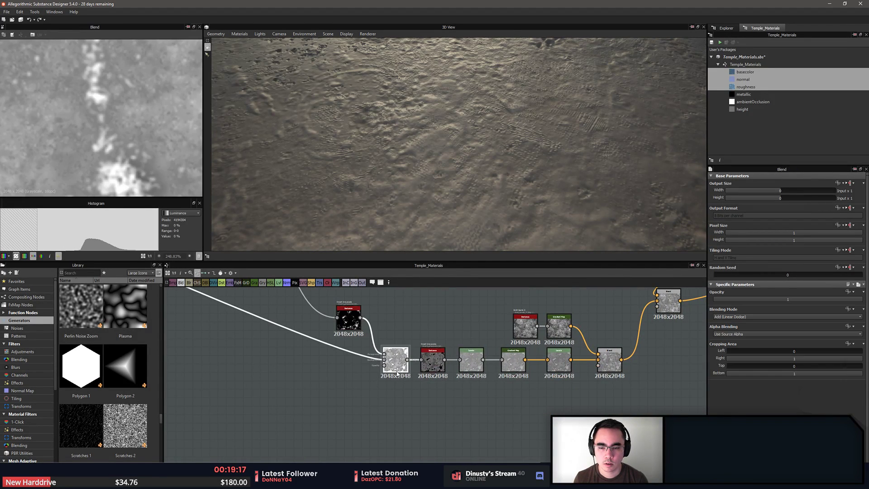
pyautogui.doubleClick(432, 360)
pyautogui.moveTo(528, 366); pyautogui.dragTo(412, 371, button='middle')
pyautogui.doubleClick(409, 331)
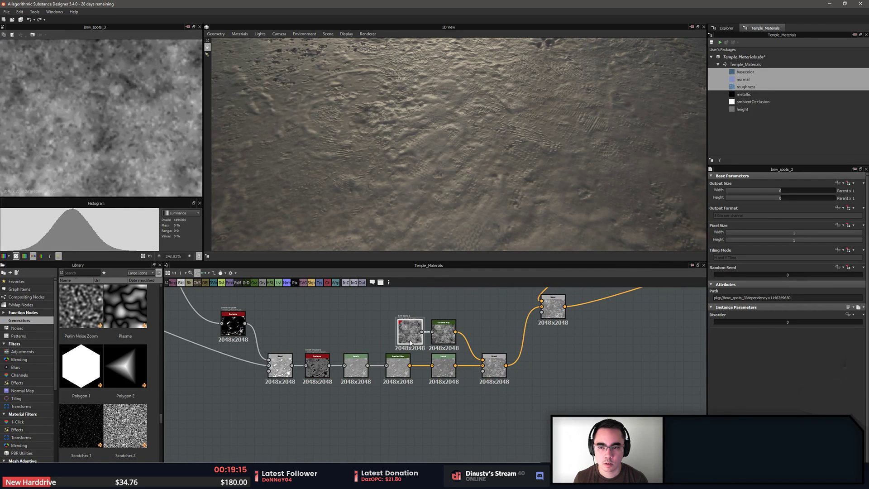
pyautogui.scroll(2, 441, 340)
pyautogui.doubleClick(443, 329)
pyautogui.scroll(-1, 644, 295)
pyautogui.moveTo(643, 295); pyautogui.dragTo(443, 374, button='middle')
pyautogui.scroll(-4, 443, 375)
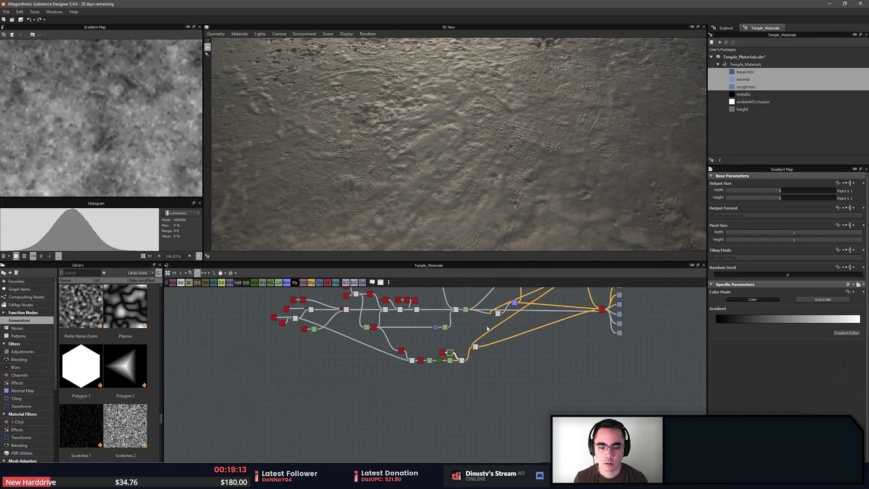
# Examine the upstream nodes of the graph, including the Levels node connected to Clouds 2
pyautogui.scroll(2, 399, 346)
pyautogui.scroll(2, 268, 335)
pyautogui.scroll(1, 272, 308)
pyautogui.doubleClick(272, 308)
pyautogui.moveTo(266, 361); pyautogui.dragTo(371, 350, button='middle')
pyautogui.scroll(1, 371, 350)
pyautogui.doubleClick(253, 394)
pyautogui.moveTo(332, 386); pyautogui.dragTo(350, 307, button='middle')
pyautogui.doubleClick(356, 387)
pyautogui.moveTo(594, 342); pyautogui.dragTo(419, 279, button='middle')
pyautogui.doubleClick(530, 400)
pyautogui.moveTo(436, 311); pyautogui.dragTo(375, 392, button='middle')
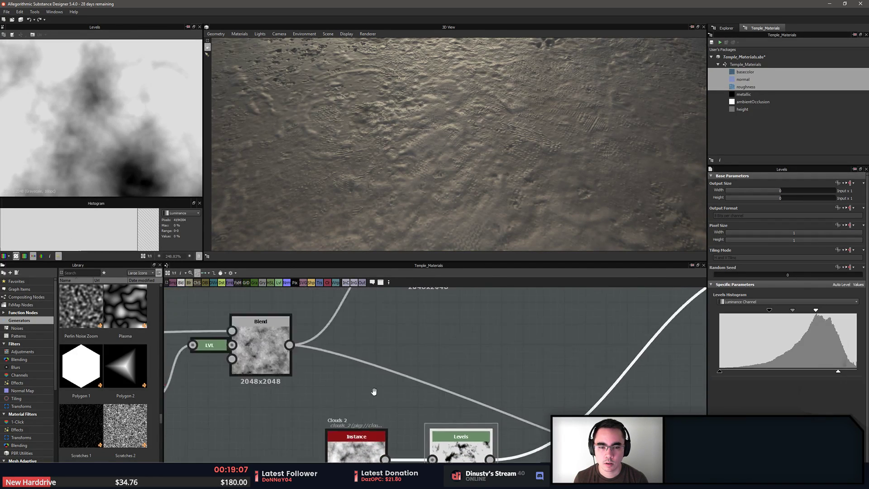
# Examine the BnW Spots 3 and Invert Grayscale pair and the Clouds 2 noise feeding the next Blend
pyautogui.scroll(-4, 416, 348)
pyautogui.moveTo(444, 313); pyautogui.dragTo(437, 382, button='middle')
pyautogui.scroll(2, 372, 371)
pyautogui.scroll(3, 392, 365)
pyautogui.doubleClick(398, 366)
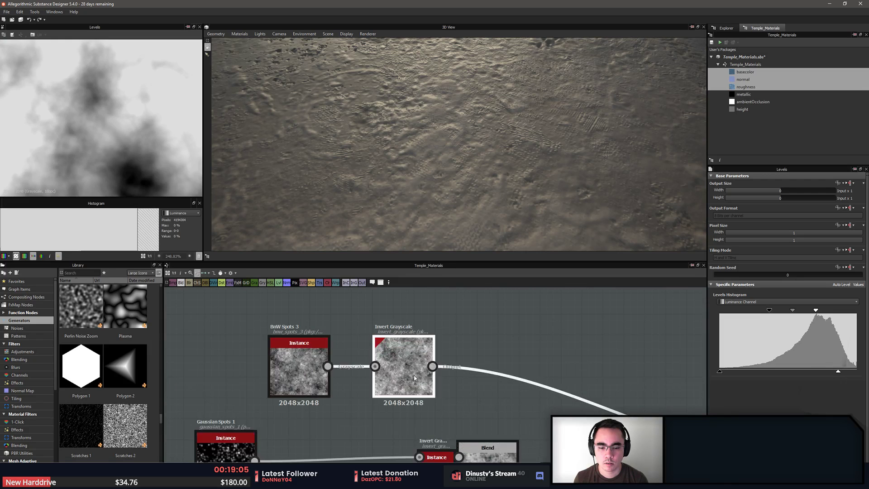
pyautogui.doubleClick(298, 365)
pyautogui.scroll(-3, 493, 349)
pyautogui.moveTo(697, 340); pyautogui.dragTo(346, 385, button='middle')
pyautogui.scroll(1, 347, 384)
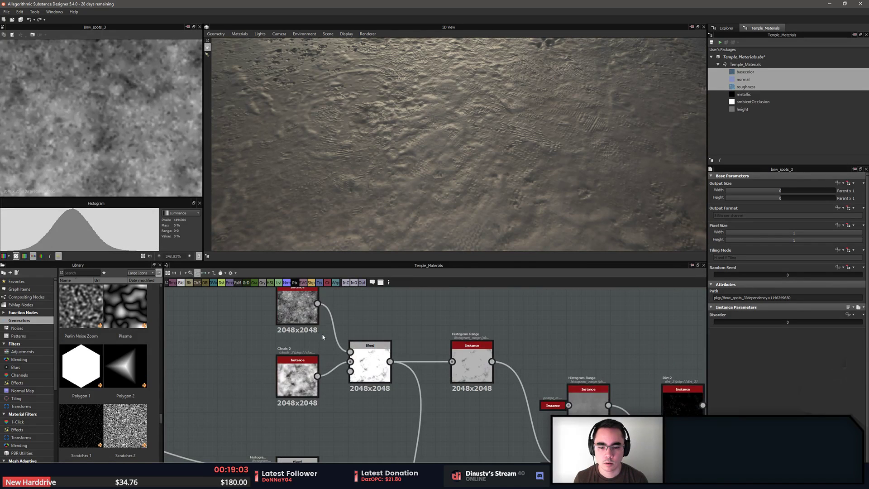
pyautogui.click(302, 313)
pyautogui.doubleClick(299, 374)
pyautogui.scroll(-6, 507, 399)
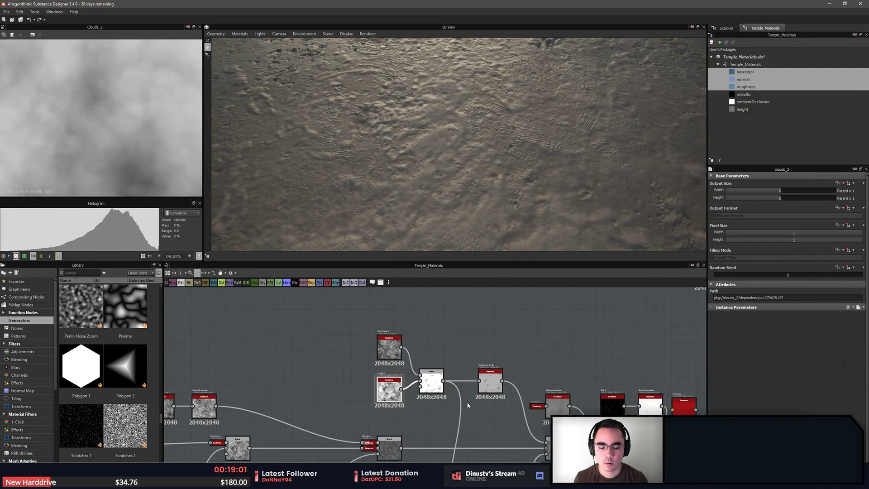
# Examine the Dirt 2 noise close up and its Invert Grayscale output ahead of the final Blend
pyautogui.moveTo(490, 355); pyautogui.dragTo(399, 321, button='middle')
pyautogui.scroll(2, 482, 394)
pyautogui.moveTo(507, 365); pyautogui.dragTo(403, 380, button='middle')
pyautogui.scroll(2, 404, 380)
pyautogui.scroll(3, 403, 383)
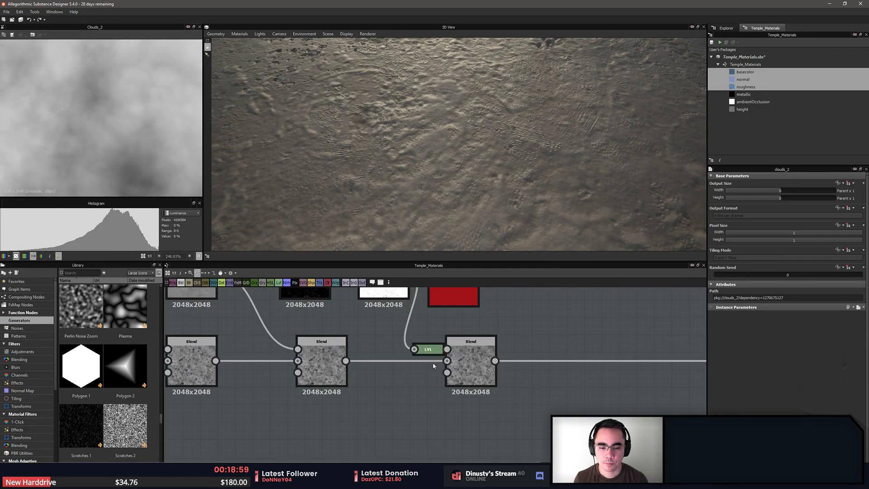
pyautogui.doubleClick(440, 337)
pyautogui.doubleClick(371, 335)
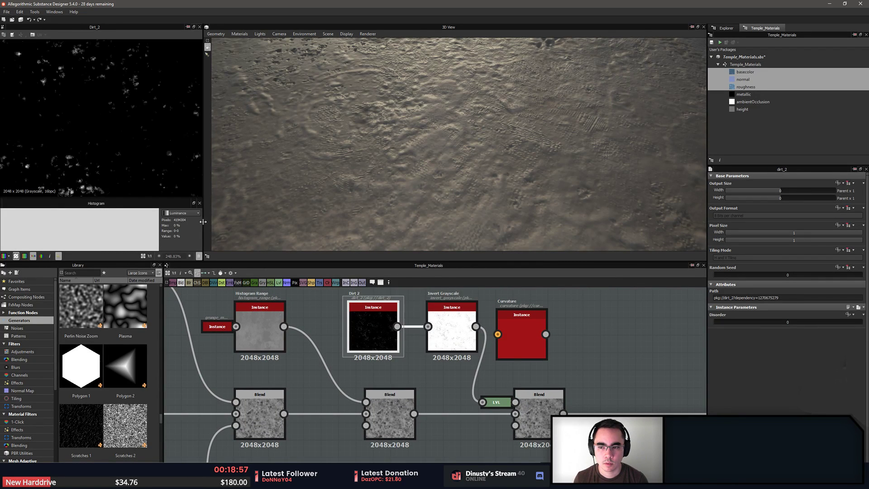
pyautogui.scroll(6, 67, 165)
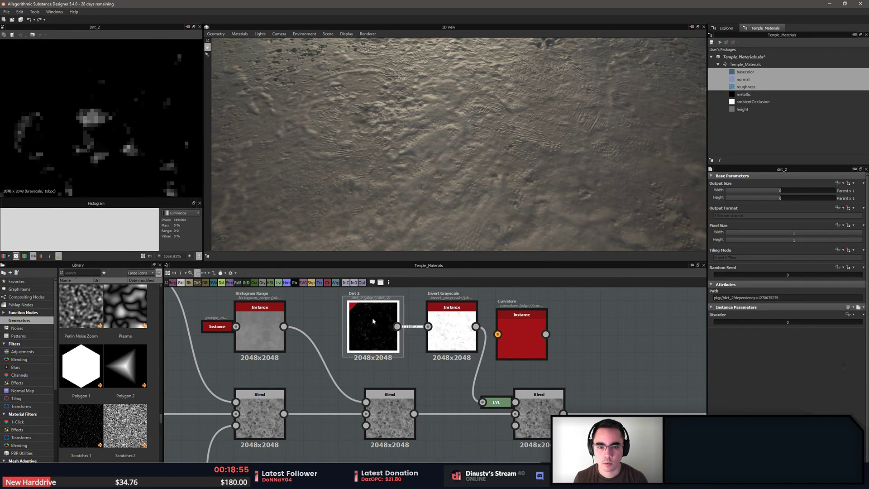
pyautogui.doubleClick(462, 338)
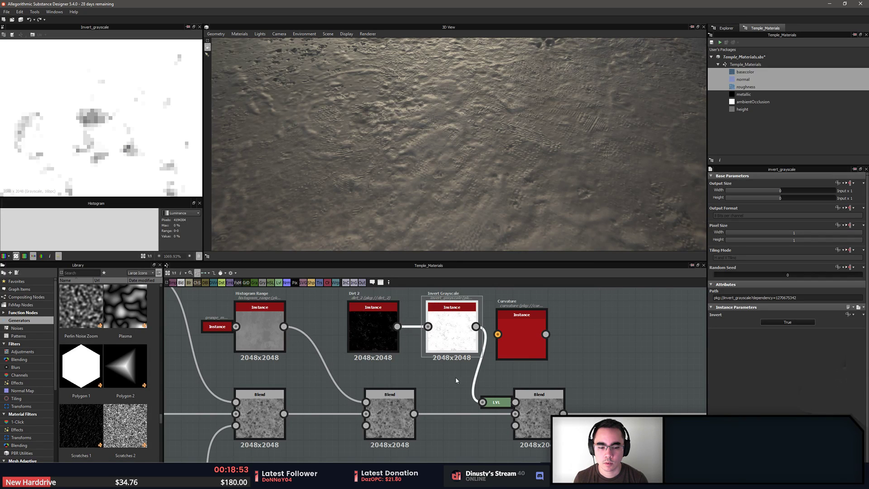
# Try removing the Blend fed by the Dirt 2 branch and the Blend before it, undoing each deletion
pyautogui.scroll(-1, 452, 378)
pyautogui.scroll(-1, 450, 379)
pyautogui.moveTo(451, 379); pyautogui.dragTo(492, 399)
pyautogui.press('Delete')
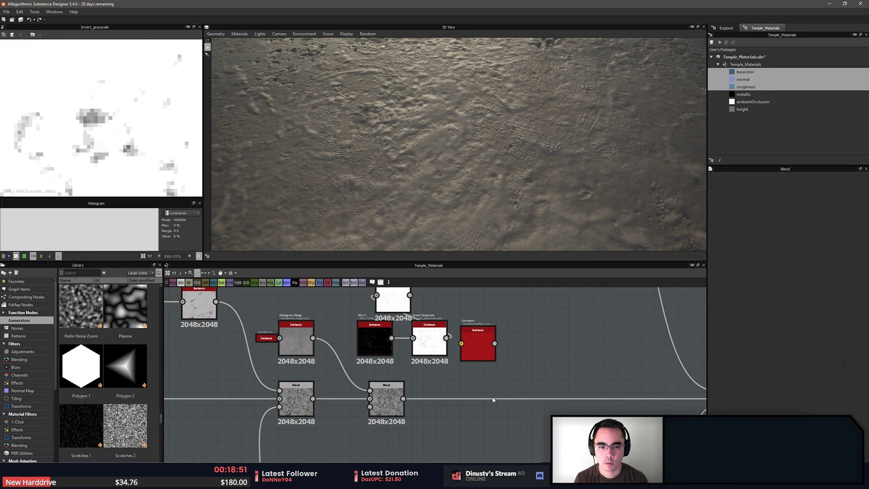
pyautogui.hotkey('ctrl', 'z')
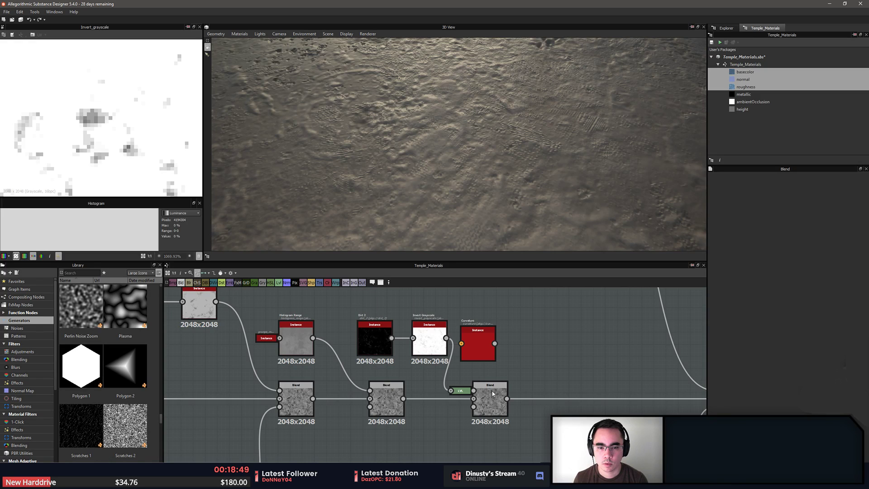
pyautogui.click(388, 399)
pyautogui.press('Delete')
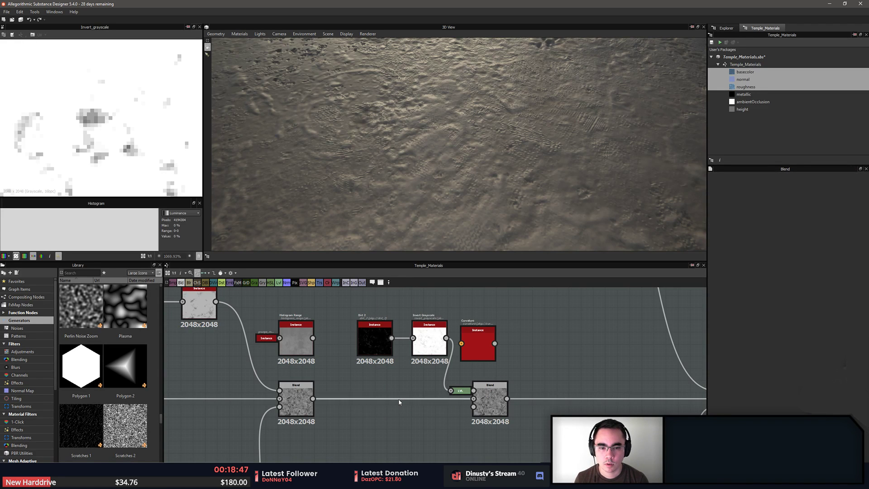
pyautogui.hotkey('ctrl', 'z')
# Insert a Blur HQ Grayscale node between the Histogram Range before Dirt 2 and the Blend it feeds
pyautogui.click(286, 338)
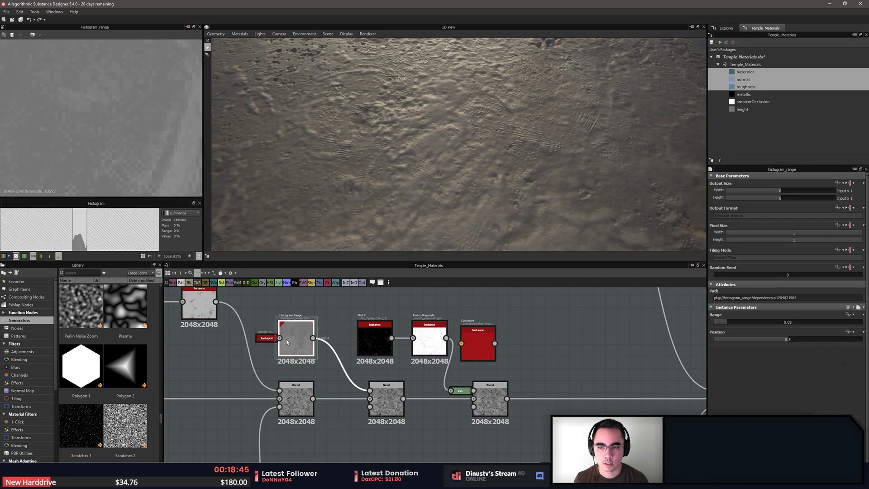
pyautogui.scroll(-18, 109, 164)
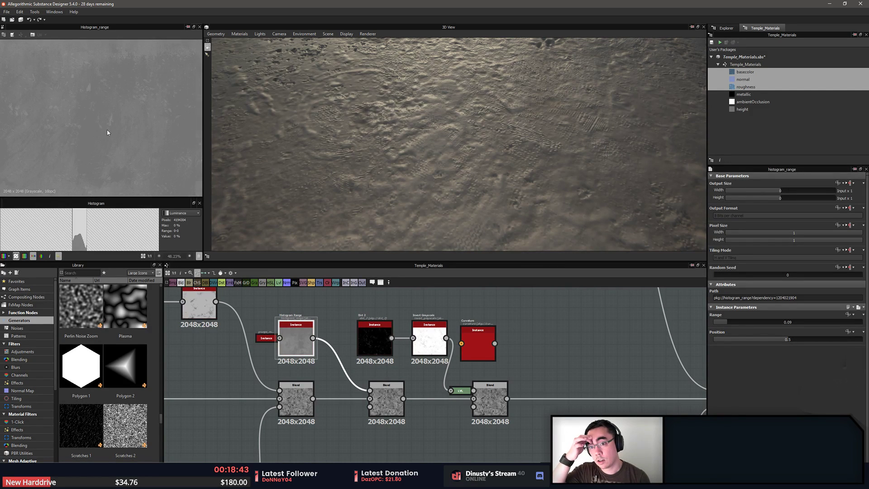
pyautogui.scroll(1, 108, 132)
pyautogui.moveTo(302, 338); pyautogui.dragTo(290, 339)
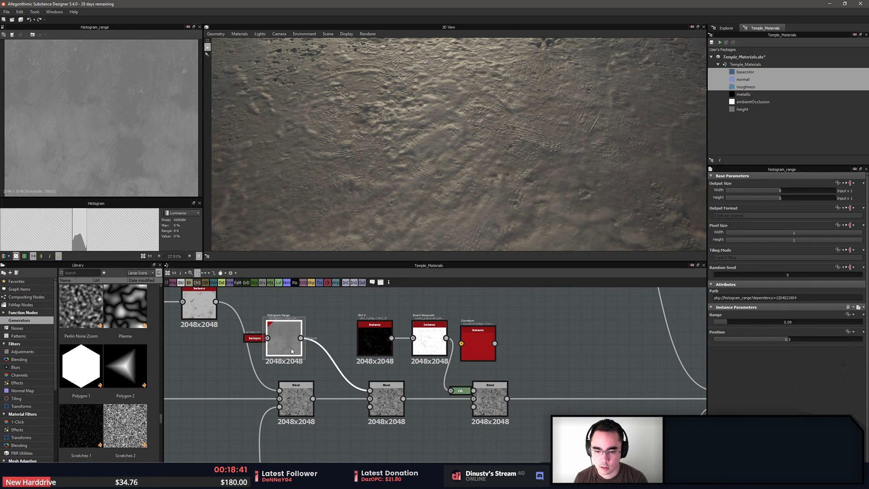
pyautogui.click(253, 339)
pyautogui.press('space')
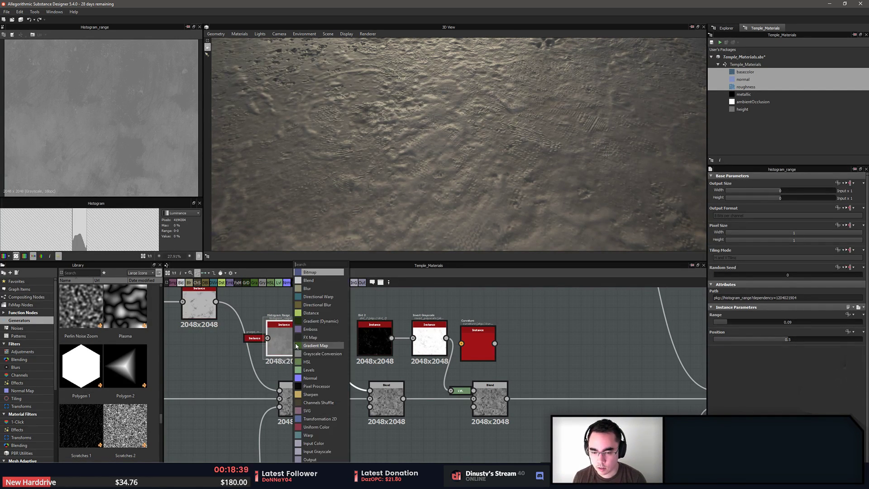
pyautogui.write('blur')
pyautogui.click(319, 288)
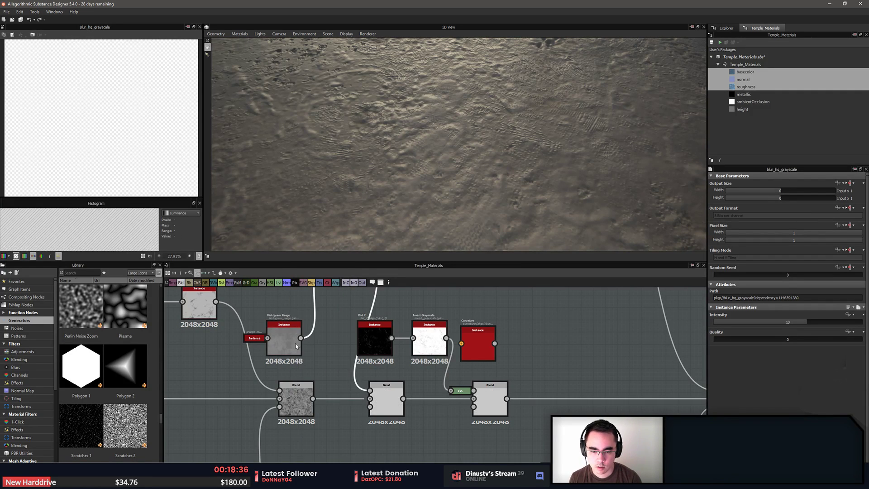
# Move the unused Curvature node clear of the Dirt 2 chain and delete it
pyautogui.moveTo(335, 409); pyautogui.dragTo(374, 447, button='middle')
pyautogui.scroll(-3, 374, 447)
pyautogui.scroll(1, 345, 378)
pyautogui.moveTo(345, 378); pyautogui.dragTo(370, 367, button='middle')
pyautogui.moveTo(407, 382); pyautogui.dragTo(544, 382)
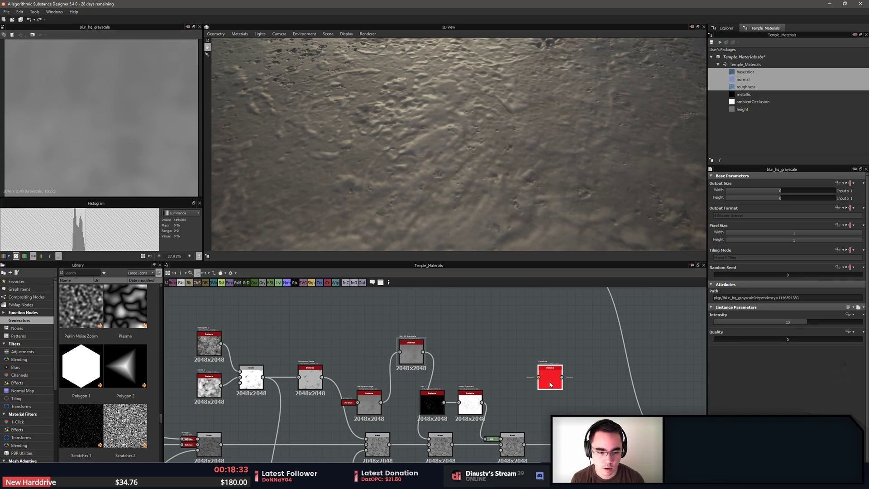
pyautogui.press('Delete')
# Space out the Dirt 2 chain and its preceding Blend, and line up the Blur HQ Grayscale node with its Histogram Range
pyautogui.click(434, 412)
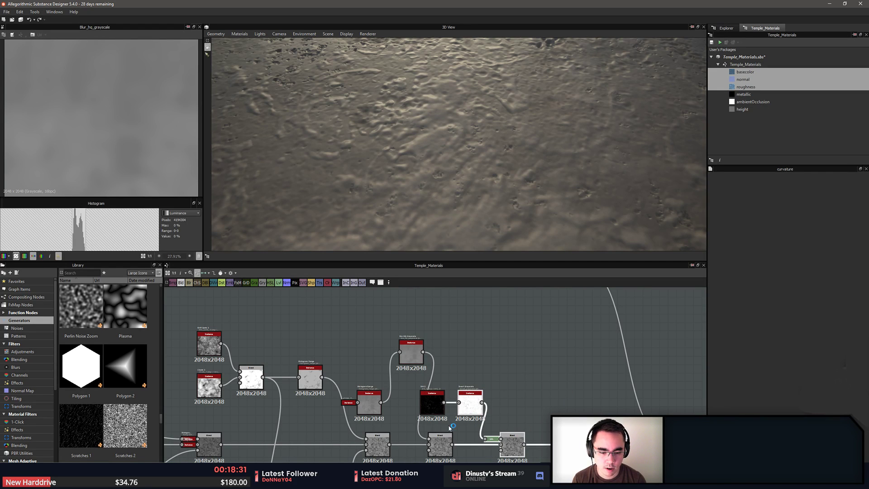
pyautogui.moveTo(435, 411); pyautogui.dragTo(528, 411)
pyautogui.moveTo(411, 350); pyautogui.dragTo(420, 384)
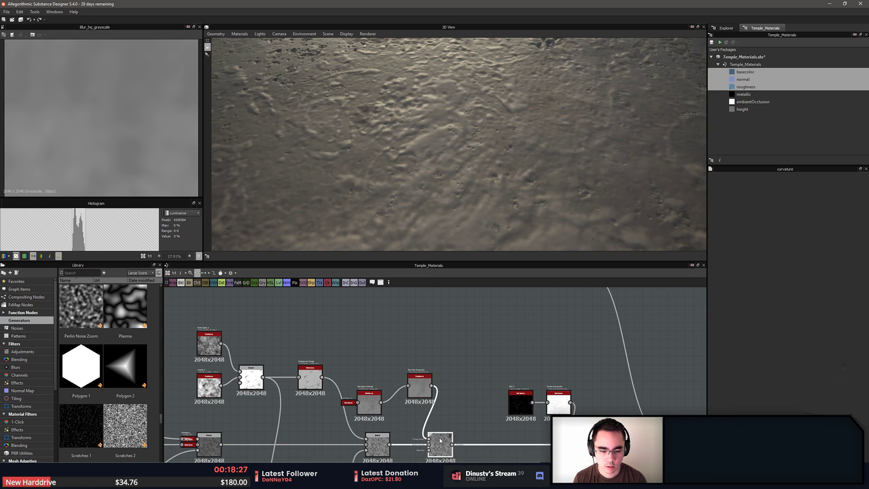
pyautogui.moveTo(437, 441); pyautogui.dragTo(492, 441)
pyautogui.moveTo(419, 385); pyautogui.dragTo(436, 398)
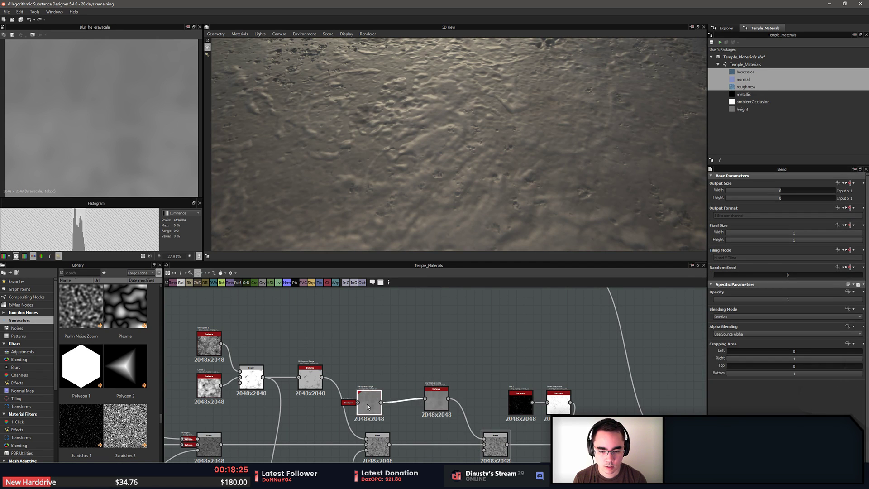
pyautogui.moveTo(369, 402); pyautogui.dragTo(408, 411)
pyautogui.scroll(3, 409, 411)
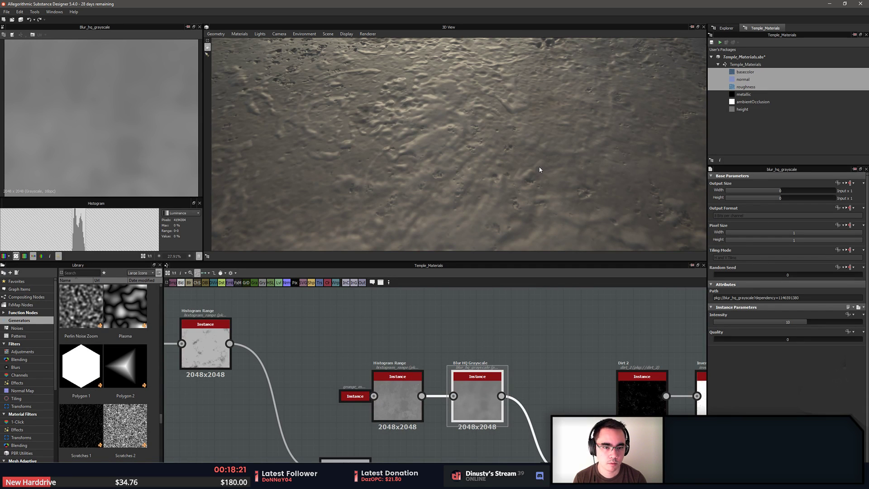
# Set the Blur HQ Grayscale node's Quality to 1 and its Intensity to 0.1, checking the surface in the 3D preview
pyautogui.moveTo(539, 170); pyautogui.dragTo(494, 203)
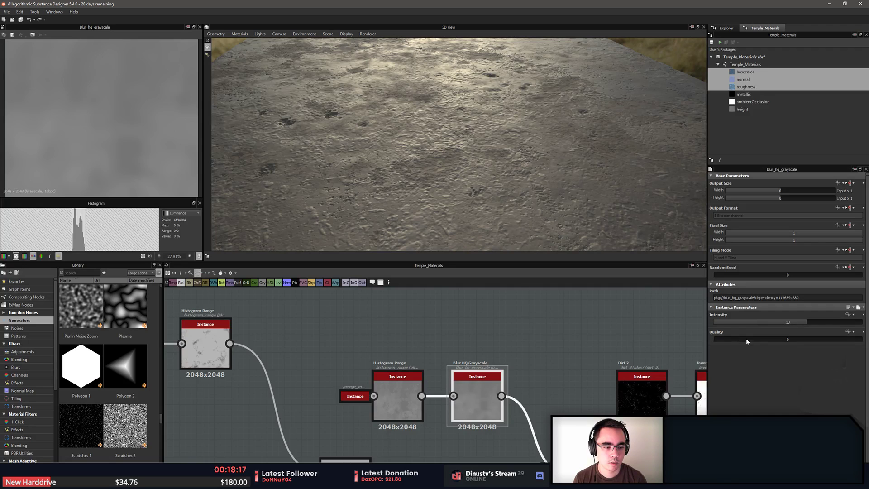
pyautogui.moveTo(746, 340); pyautogui.dragTo(805, 339)
pyautogui.moveTo(728, 322); pyautogui.dragTo(706, 321)
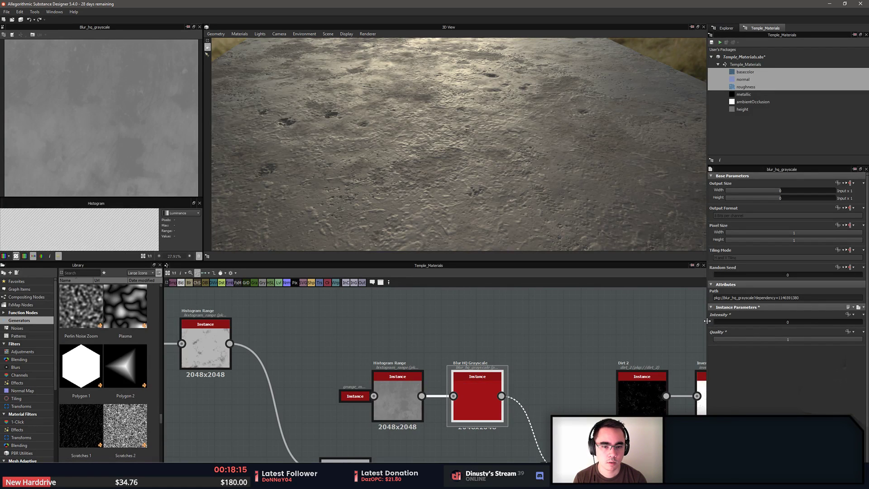
pyautogui.moveTo(497, 236); pyautogui.dragTo(668, 259)
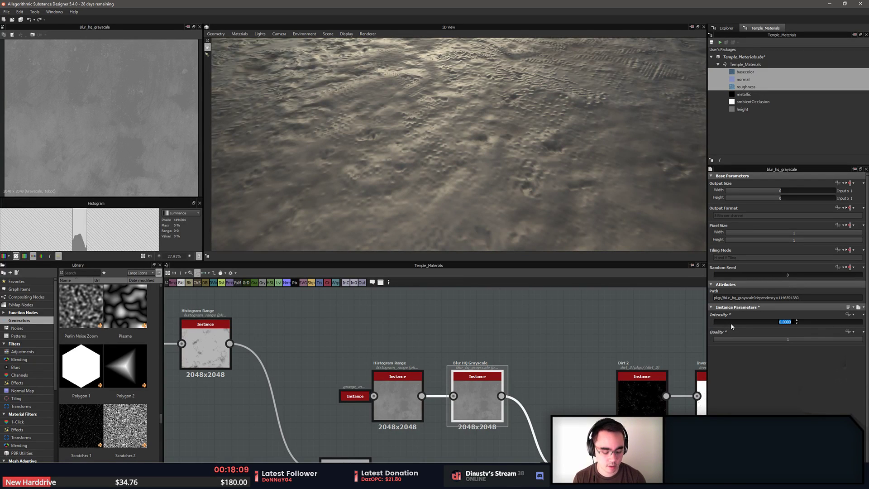
pyautogui.write('0.1')
pyautogui.press('Return')
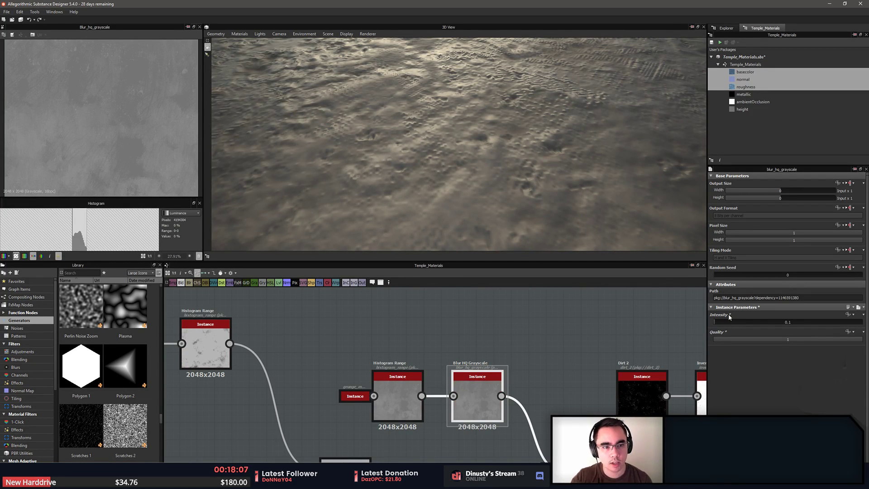
# Try blur Intensity values of 0.4 and 0.3, and settle on 0.2
pyautogui.click(782, 322)
pyautogui.write('.')
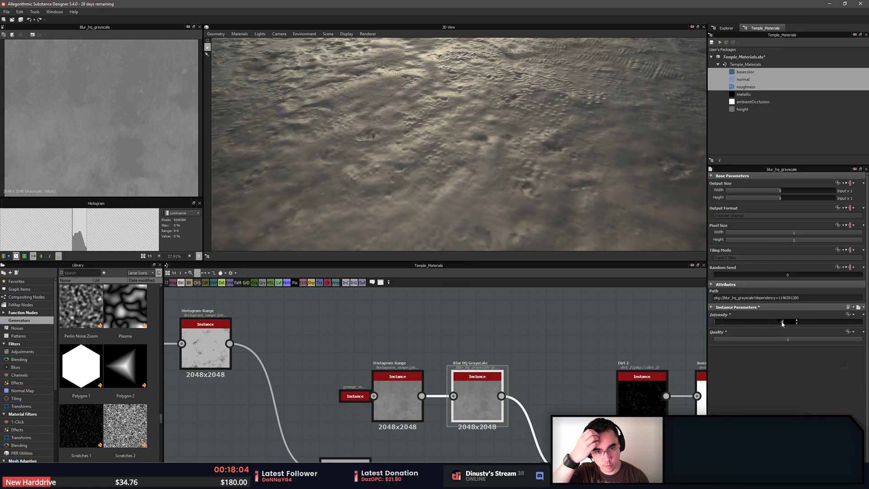
pyautogui.write('4')
pyautogui.press('Return')
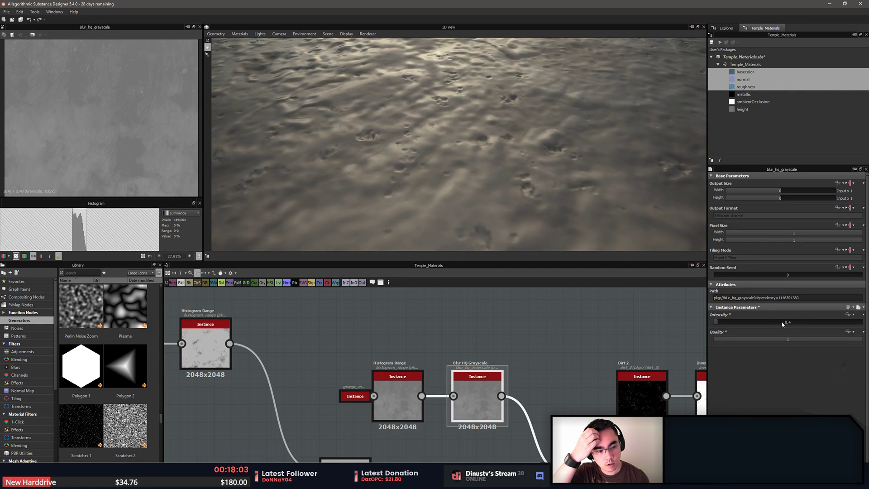
pyautogui.write('.3')
pyautogui.press('Return')
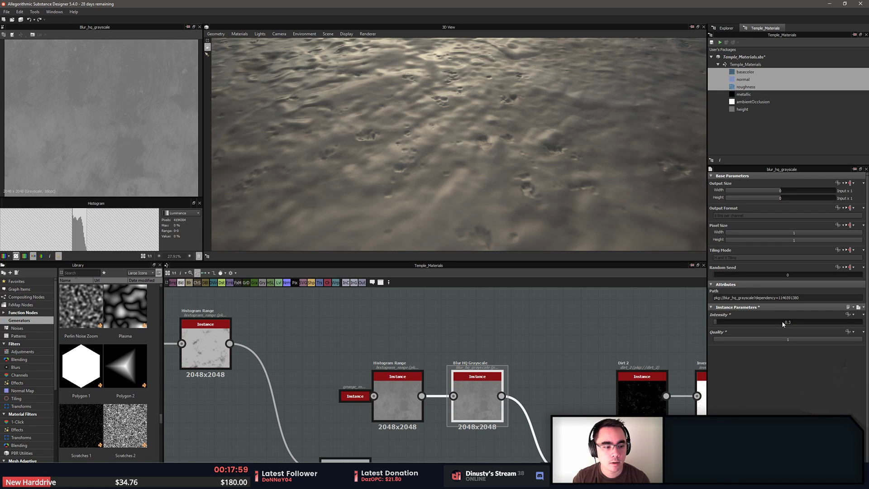
pyautogui.doubleClick(781, 322)
pyautogui.press('Return')
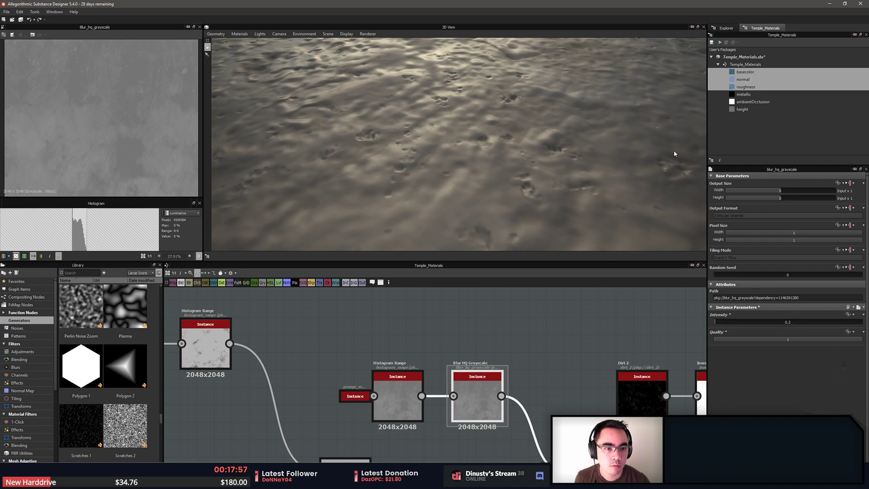
# Check the whole plane in the 3D preview and view the unblurred Histogram Range output for comparison
pyautogui.scroll(-8, 628, 134)
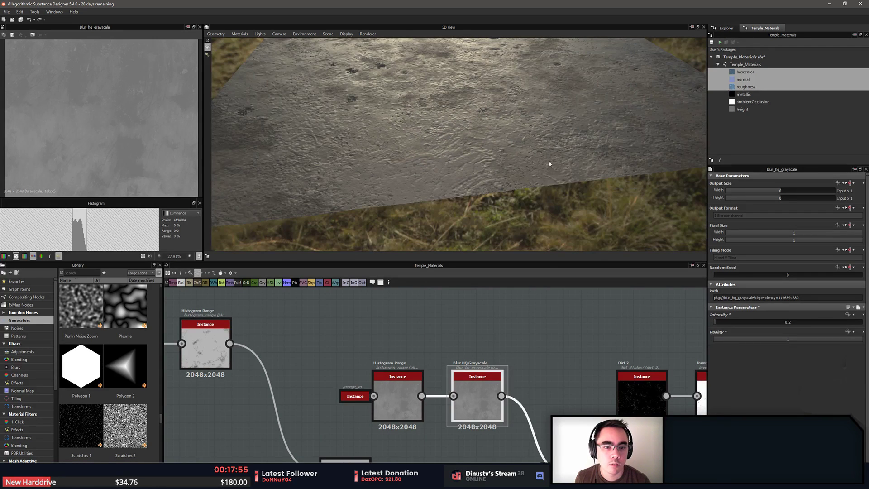
pyautogui.click(527, 359)
pyautogui.doubleClick(395, 403)
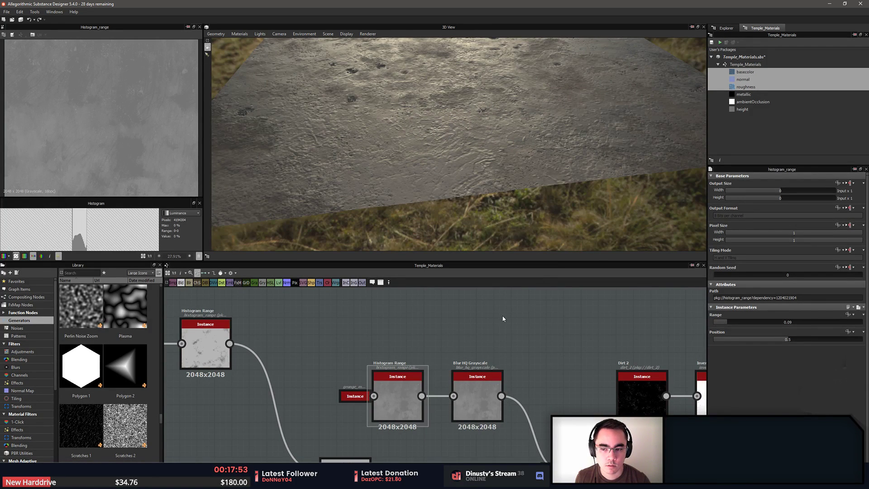
# Check the whole plane at a lower angle in the 3D preview and save the Temple_Materials package
pyautogui.moveTo(502, 318); pyautogui.dragTo(478, 333, button='middle')
pyautogui.scroll(4, 136, 114)
pyautogui.scroll(-3, 113, 107)
pyautogui.scroll(-3, 443, 129)
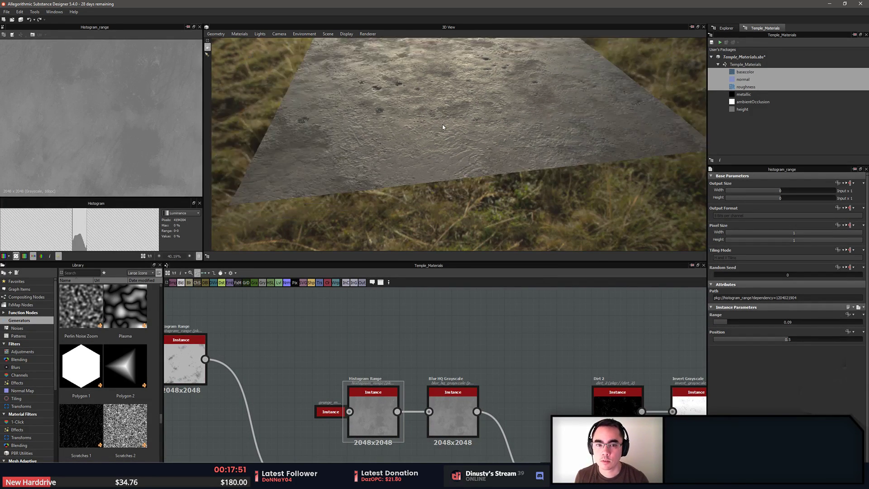
pyautogui.moveTo(443, 129); pyautogui.dragTo(386, 159)
pyautogui.scroll(3, 387, 159)
pyautogui.moveTo(414, 161); pyautogui.dragTo(418, 155, button='middle')
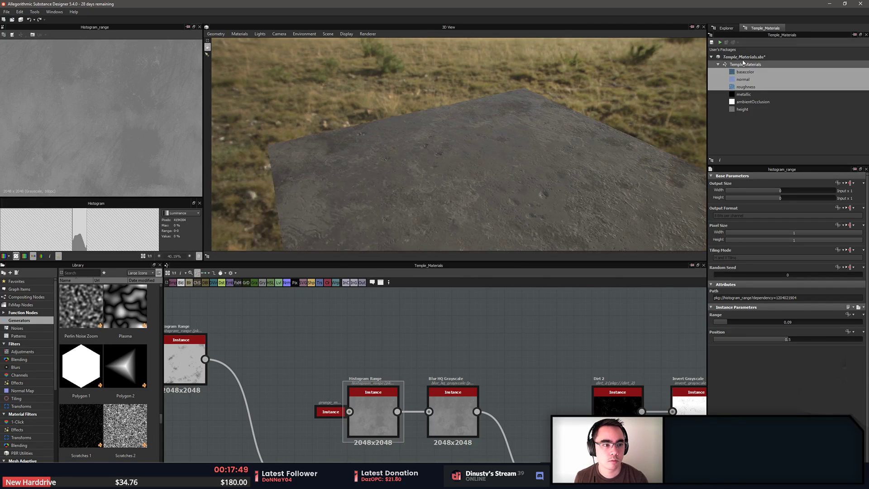
pyautogui.click(742, 57)
pyautogui.hotkey('ctrl', 's')
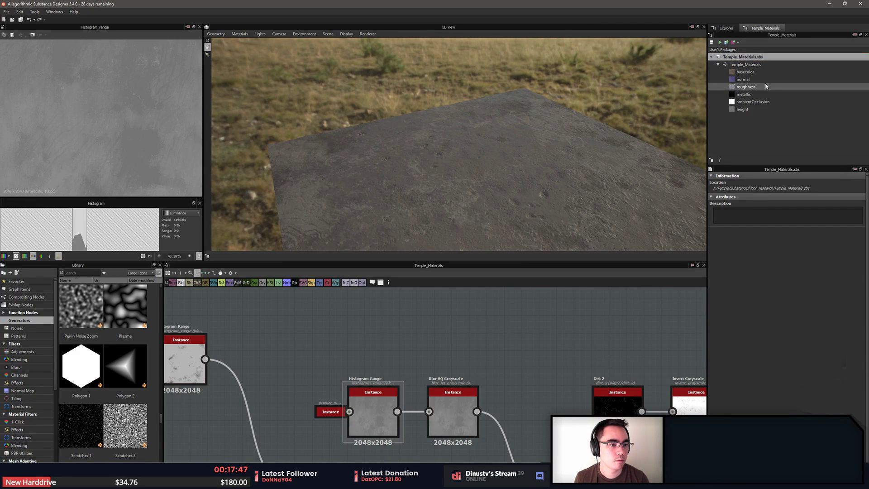
# Compute the basecolor, normal and roughness outputs of the Temple_Materials graph
pyautogui.click(768, 79)
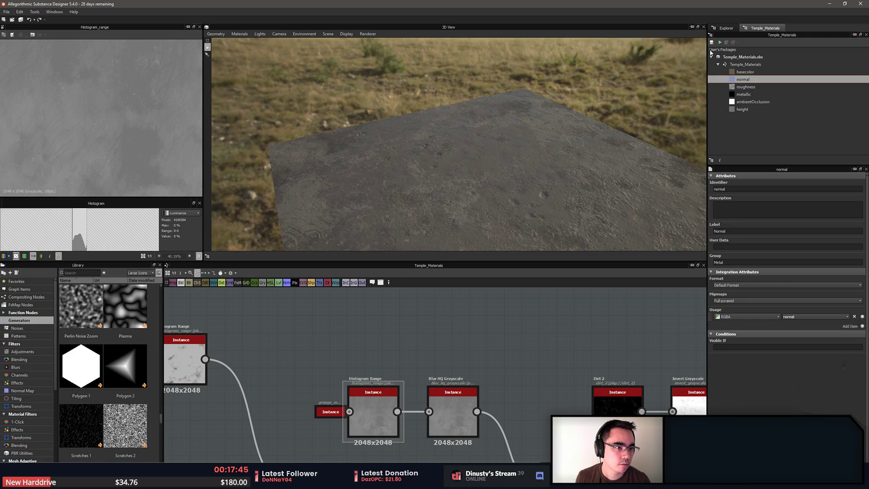
pyautogui.click(760, 73)
pyautogui.keyDown('shift'); pyautogui.click(755, 89); pyautogui.keyUp('shift')
pyautogui.rightClick(757, 89)
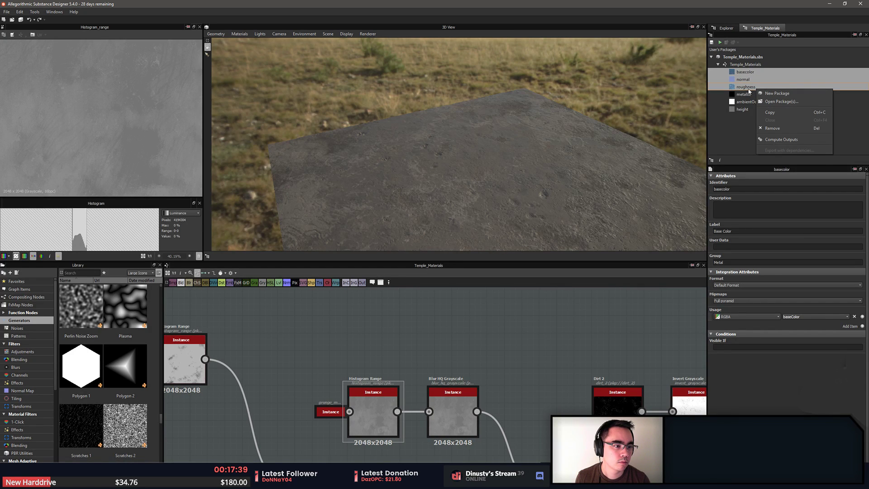
pyautogui.click(788, 140)
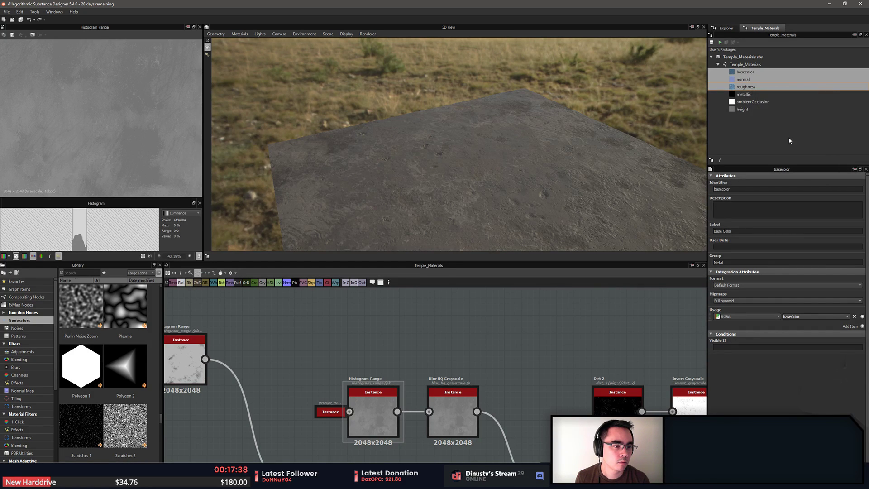
pyautogui.click(746, 94)
pyautogui.click(747, 88)
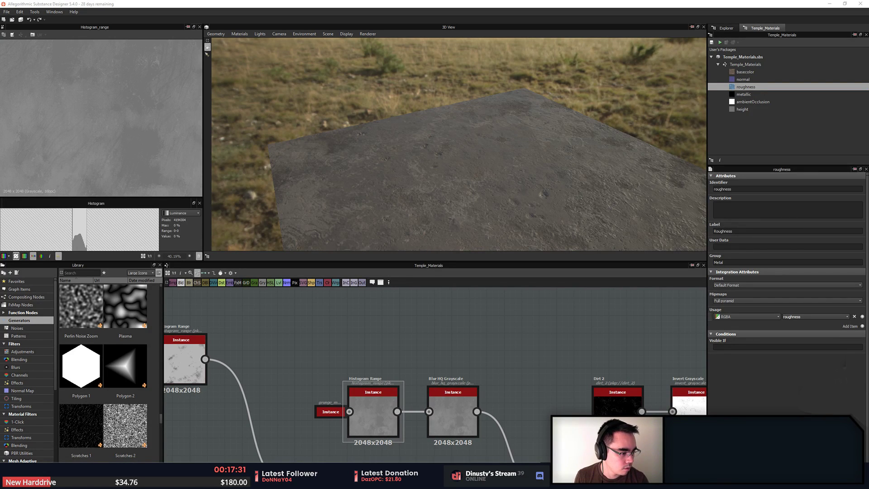
# Check which actions the Explorer offers for the package and for the selected basecolor, normal and roughness outputs
pyautogui.moveTo(398, 127); pyautogui.dragTo(868, 128)
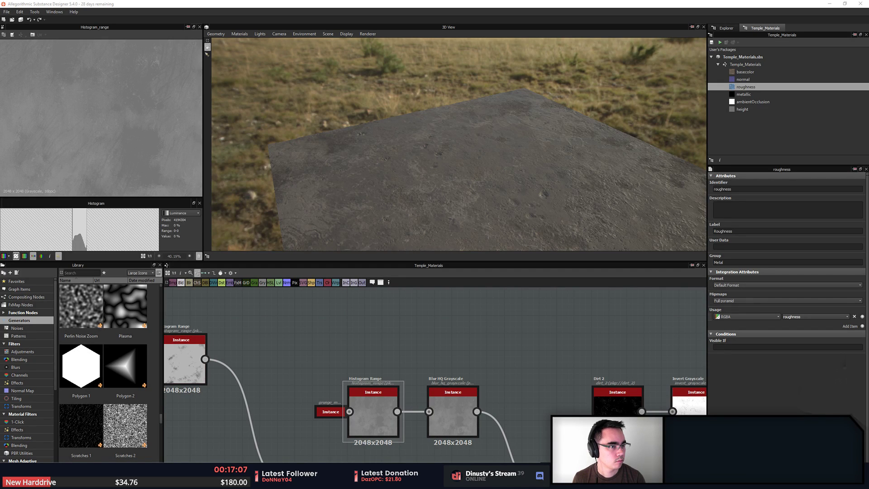
pyautogui.click(726, 28)
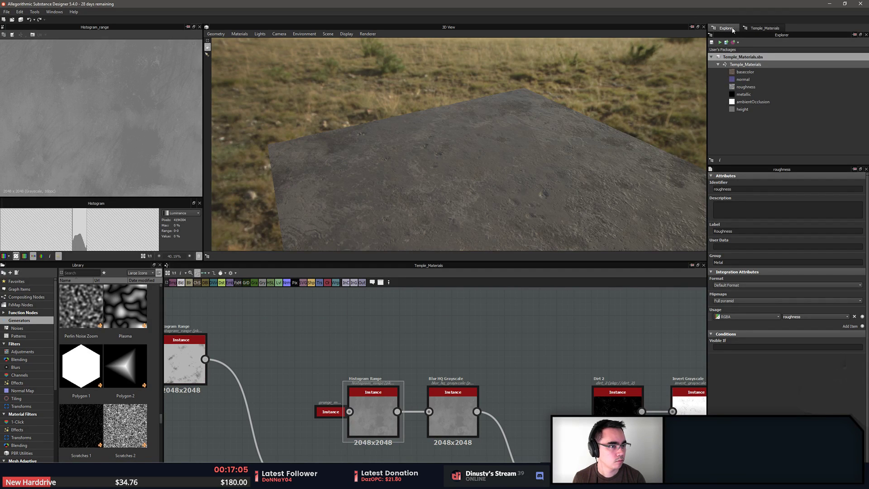
pyautogui.click(767, 28)
pyautogui.click(727, 28)
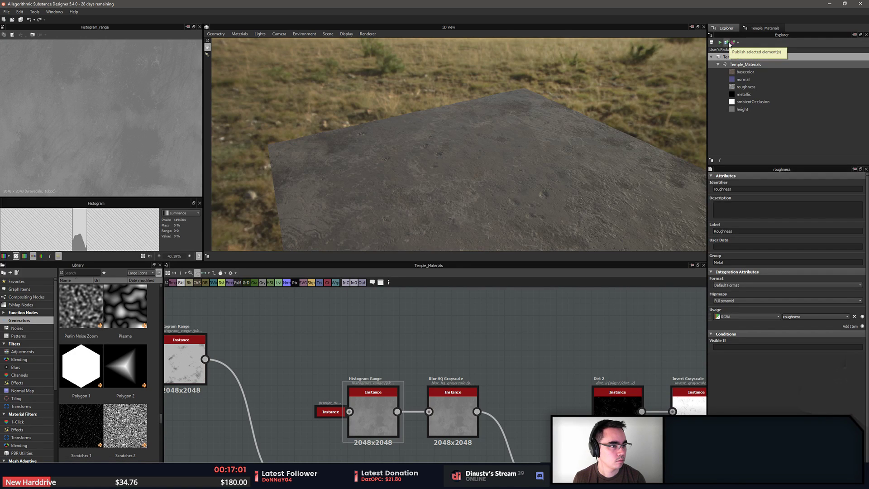
pyautogui.click(753, 71)
pyautogui.keyDown('ctrl'); pyautogui.click(754, 80); pyautogui.keyUp('ctrl')
pyautogui.keyDown('ctrl'); pyautogui.click(755, 86); pyautogui.keyUp('ctrl')
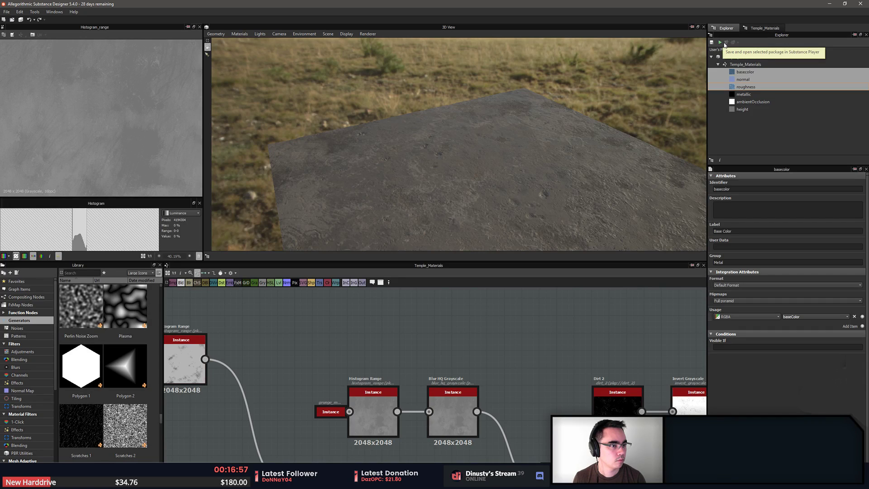
pyautogui.click(740, 64)
pyautogui.click(738, 57)
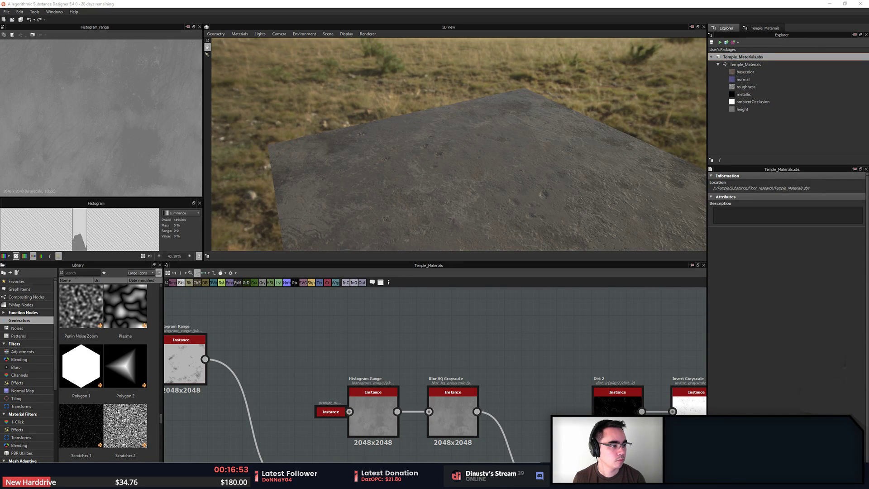
pyautogui.click(745, 72)
pyautogui.keyDown('shift'); pyautogui.click(751, 88); pyautogui.keyUp('shift')
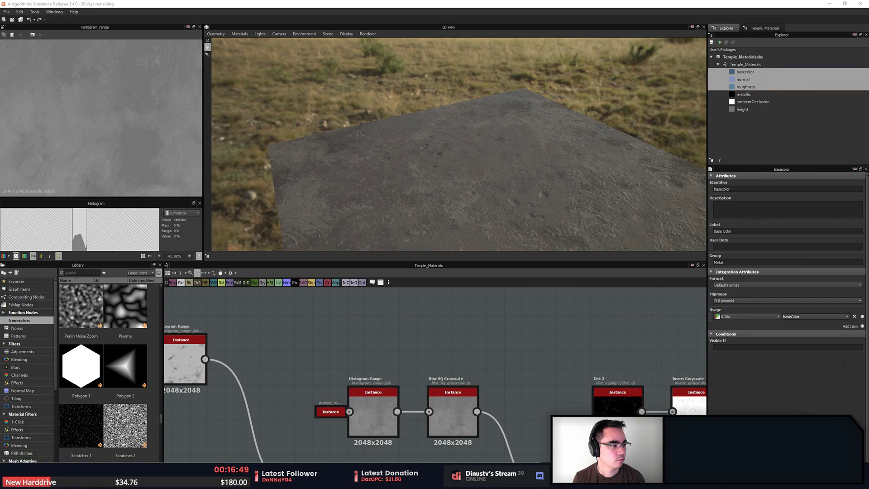
pyautogui.rightClick(747, 86)
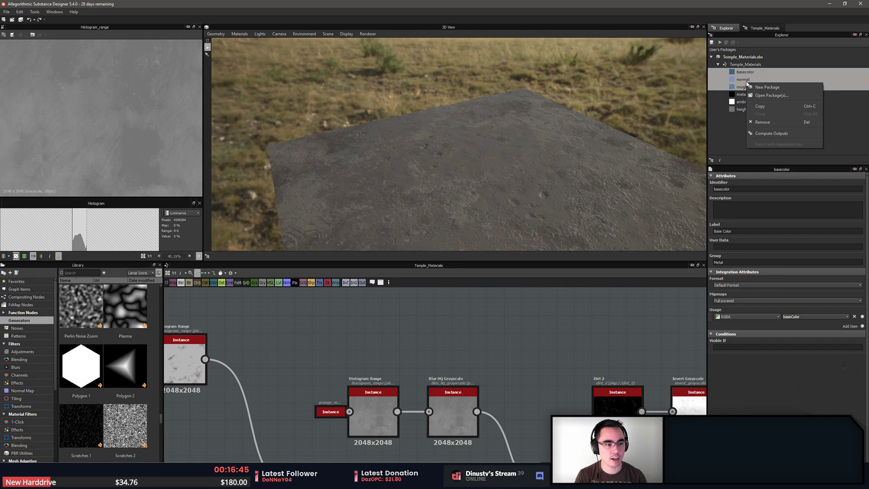
# Find the Base Color, Normal and Roughness output nodes in the graph, select all three and check their available actions
pyautogui.moveTo(597, 340); pyautogui.dragTo(581, 337, button='middle')
pyautogui.scroll(-5, 574, 335)
pyautogui.moveTo(678, 349); pyautogui.dragTo(530, 314, button='middle')
pyautogui.moveTo(679, 322); pyautogui.dragTo(523, 349, button='middle')
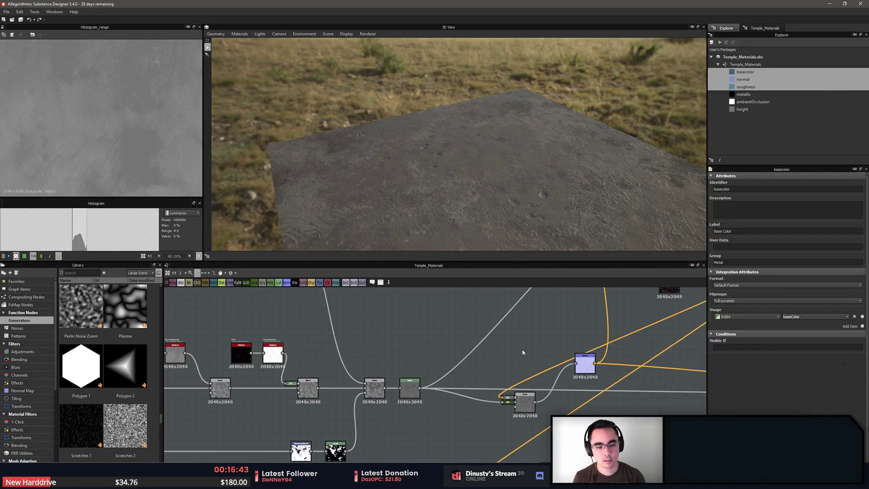
pyautogui.moveTo(696, 342); pyautogui.dragTo(450, 345, button='middle')
pyautogui.scroll(-5, 511, 340)
pyautogui.moveTo(523, 321); pyautogui.dragTo(508, 352, button='middle')
pyautogui.scroll(10, 508, 353)
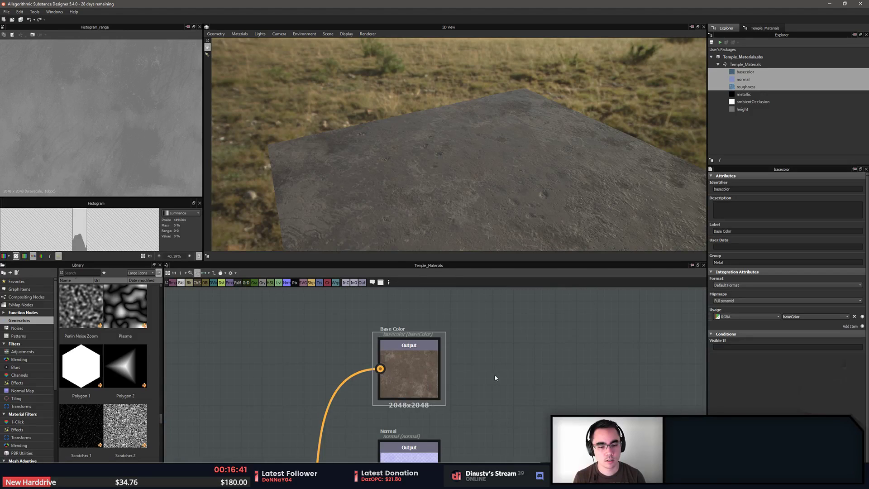
pyautogui.scroll(-2, 494, 383)
pyautogui.moveTo(494, 382); pyautogui.dragTo(525, 360, button='middle')
pyautogui.scroll(-6, 511, 340)
pyautogui.moveTo(507, 446); pyautogui.dragTo(525, 393, button='middle')
pyautogui.scroll(2, 514, 349)
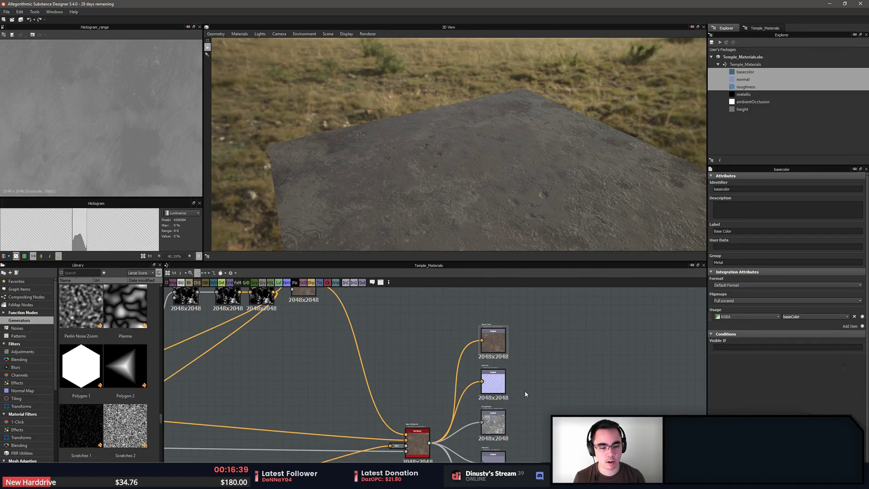
pyautogui.moveTo(431, 326); pyautogui.dragTo(506, 444)
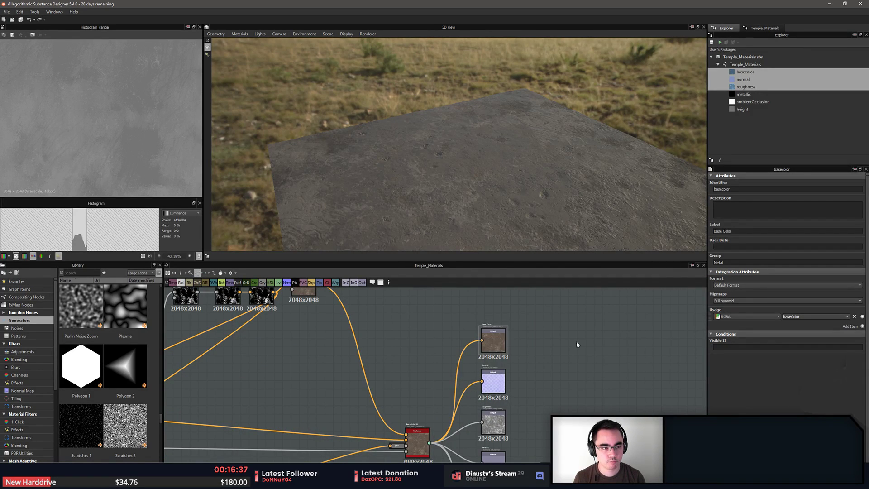
pyautogui.rightClick(501, 426)
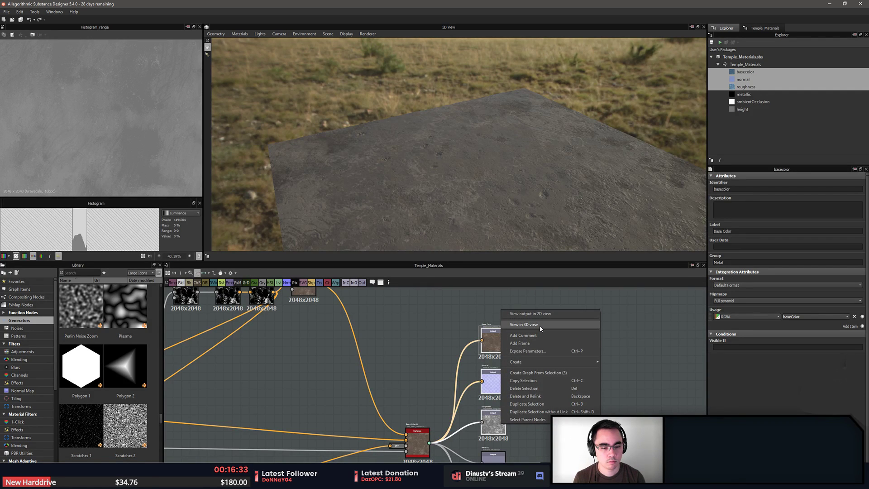
pyautogui.click(7, 12)
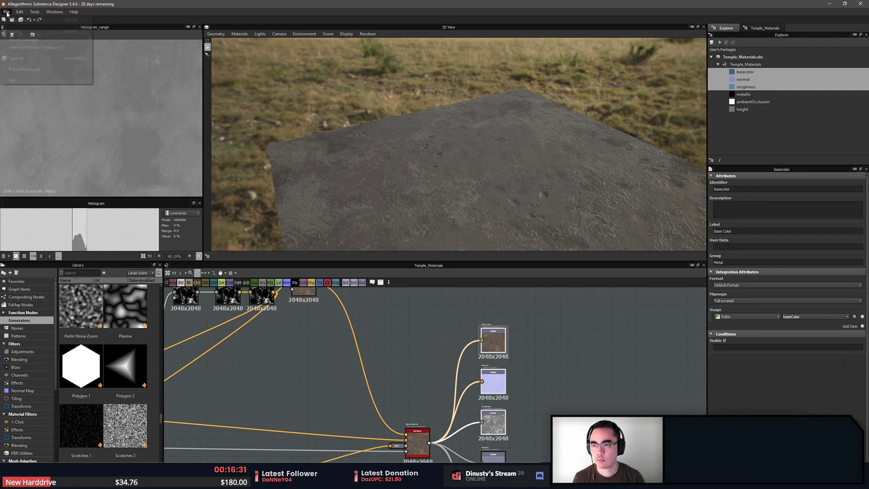
pyautogui.click(7, 12)
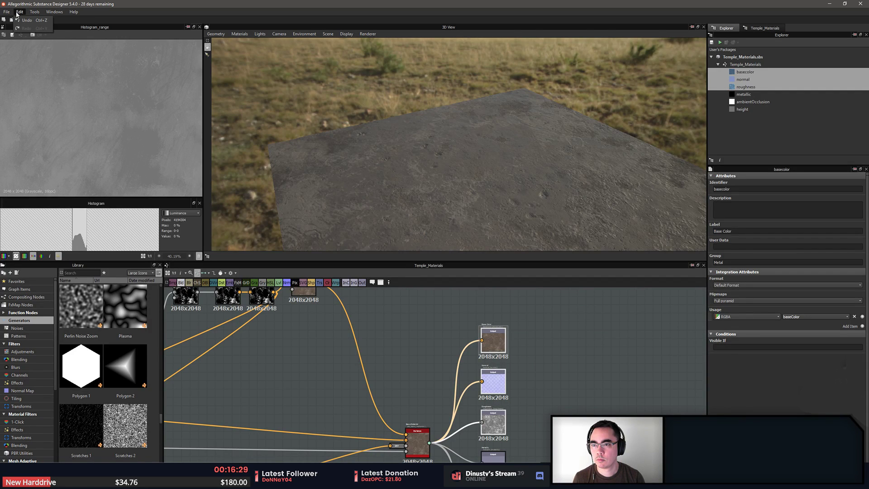
pyautogui.click(31, 13)
pyautogui.click(29, 14)
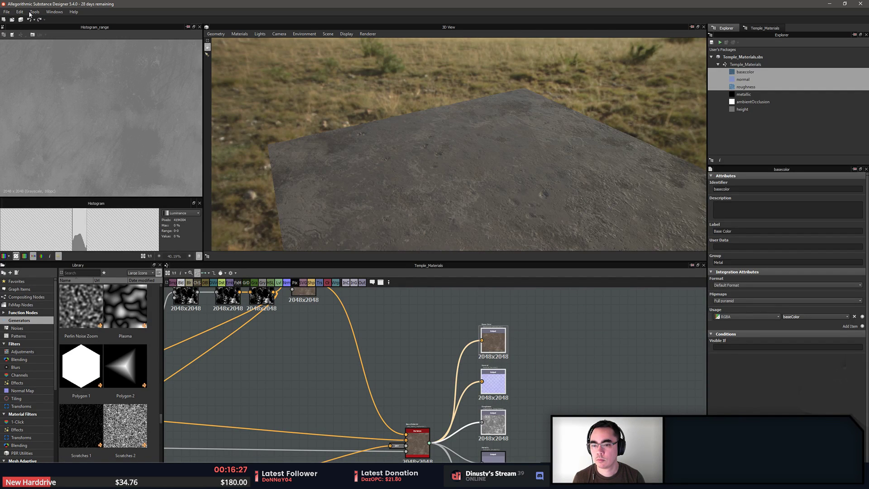
# Show the Base Color output in the 2D view and save it as an image
pyautogui.scroll(3, 625, 362)
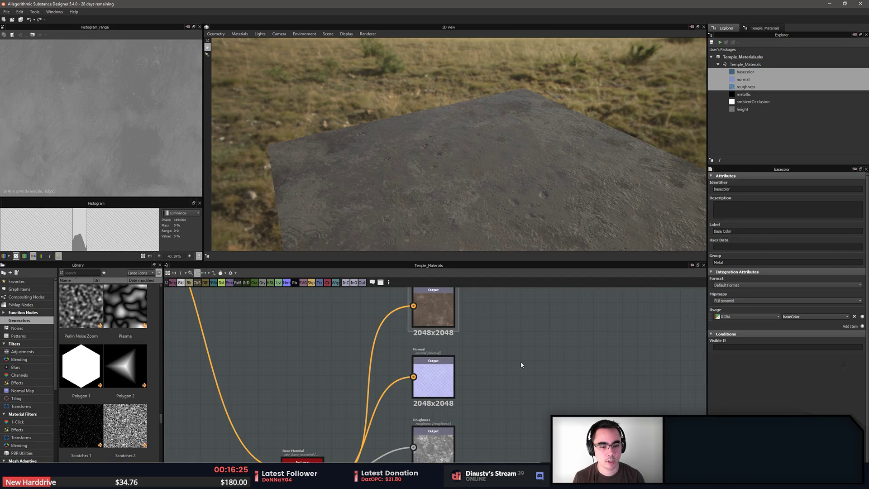
pyautogui.doubleClick(450, 317)
pyautogui.doubleClick(441, 376)
pyautogui.doubleClick(433, 310)
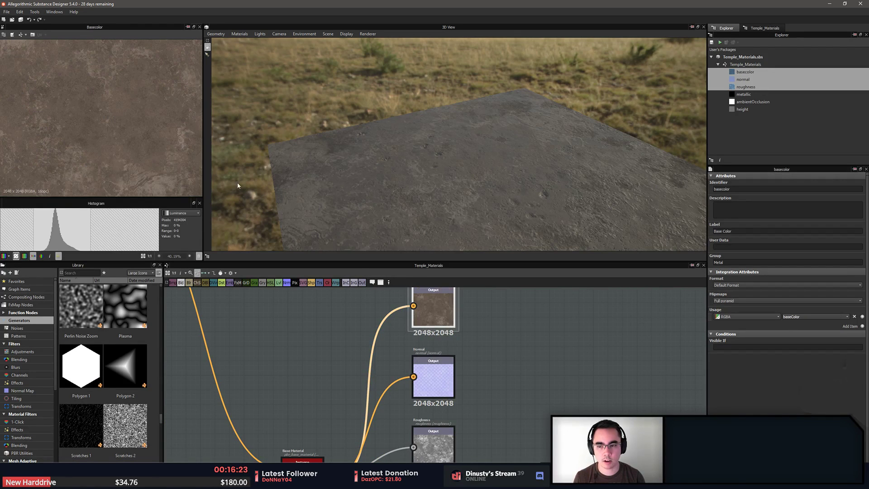
pyautogui.click(14, 35)
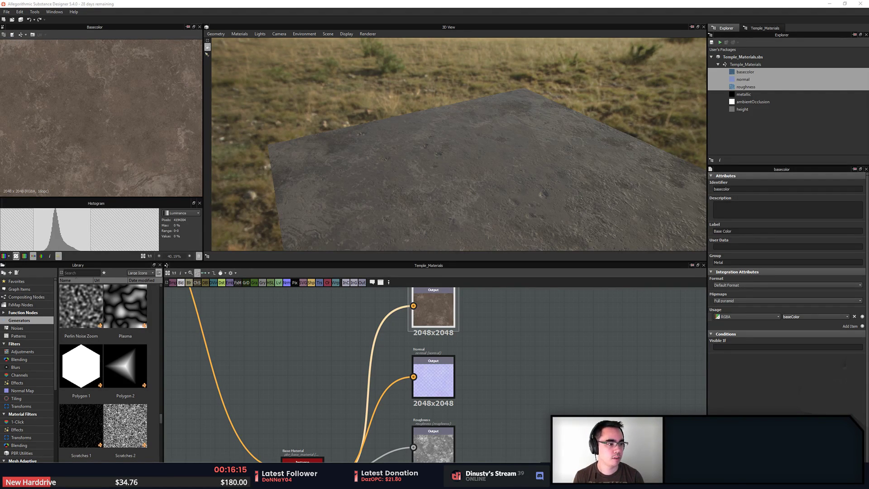
pyautogui.press('Return')
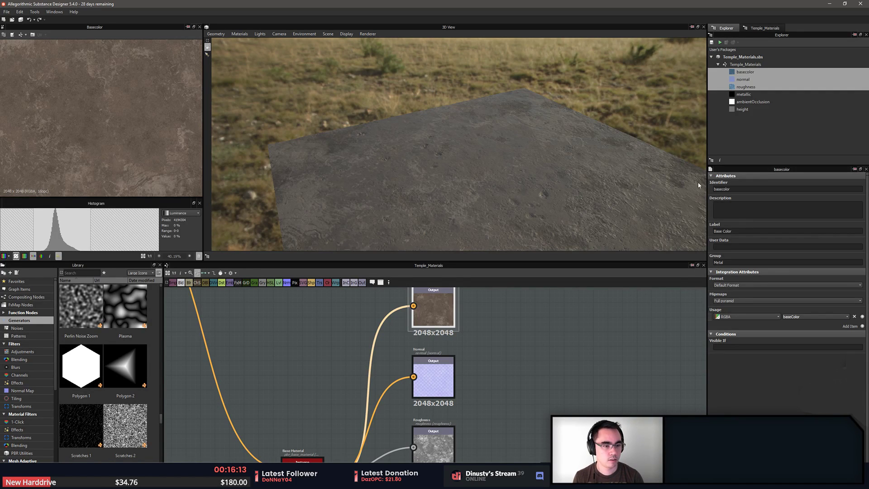
# Show the Normal and Roughness outputs in the 2D view one after the other and save each as an image
pyautogui.click(452, 383)
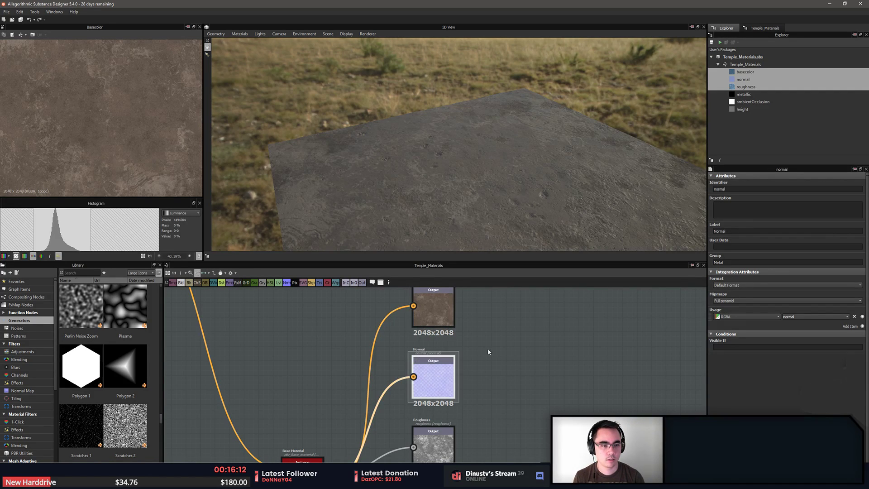
pyautogui.doubleClick(436, 376)
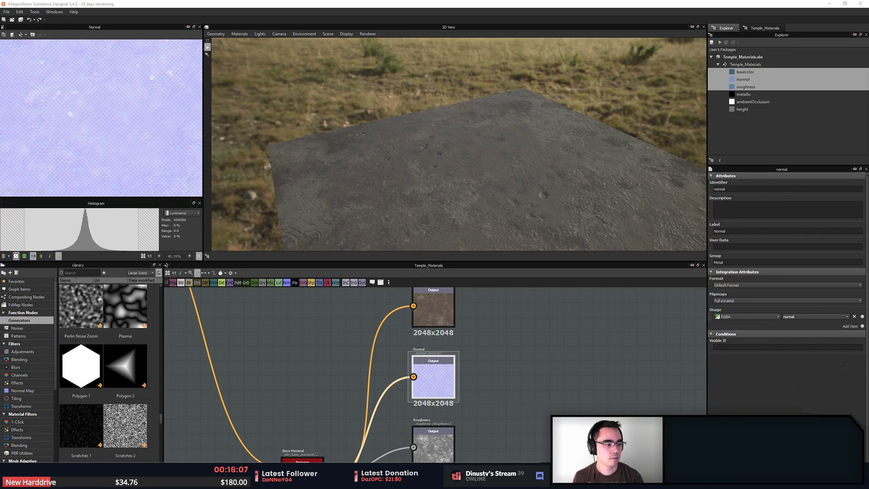
pyautogui.moveTo(462, 380); pyautogui.dragTo(477, 309, button='middle')
pyautogui.doubleClick(450, 385)
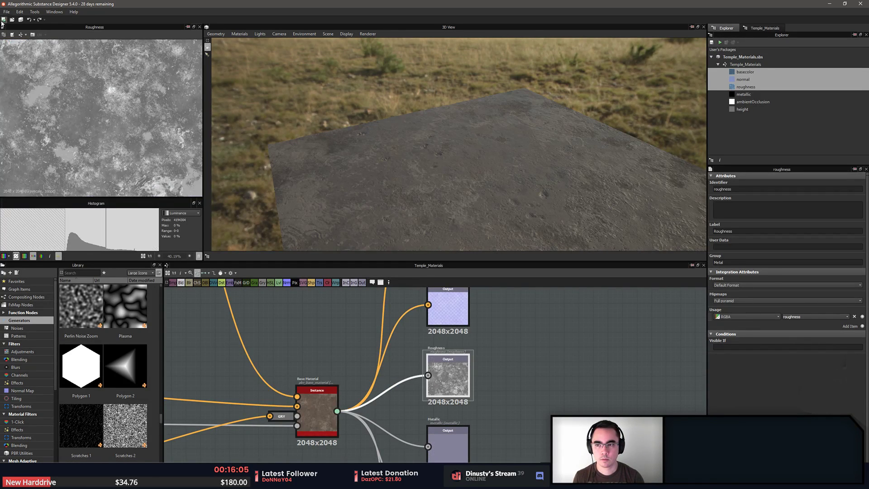
pyautogui.hotkey('alt', 'Tab')
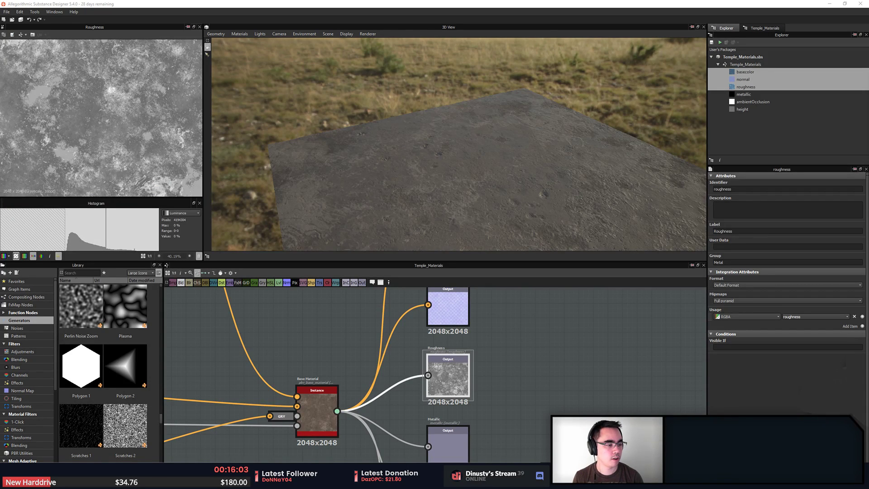
pyautogui.hotkey('alt', 'Tab')
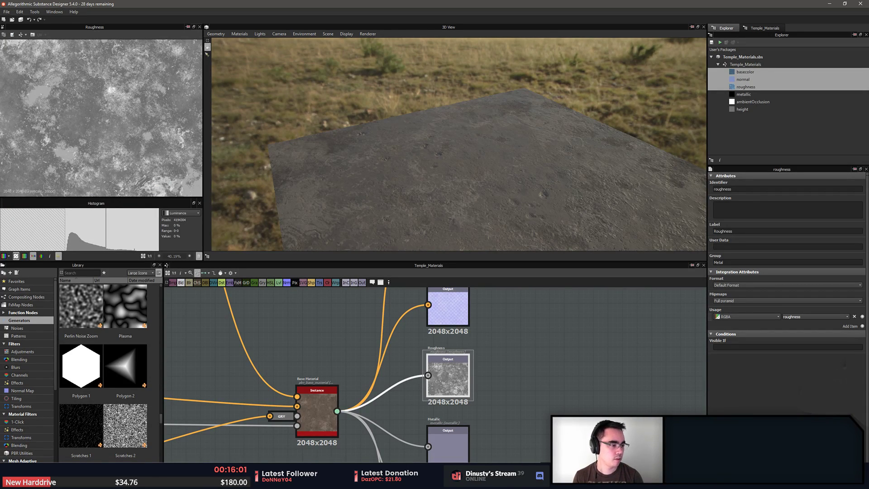
pyautogui.hotkey('alt', 'Tab')
pyautogui.click(643, 312)
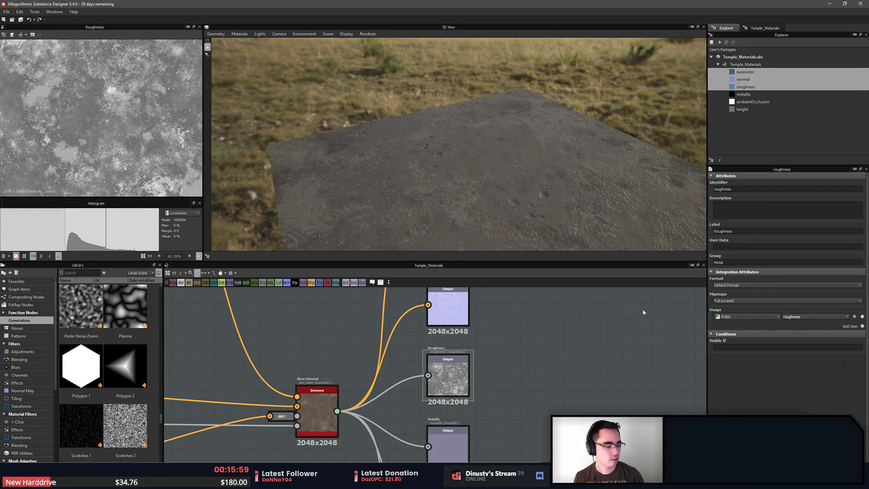
# Switch to Unreal Editor, view the temple wall corner up close and search the Shaders folder for "stone"
pyautogui.hotkey('alt', 'Tab')
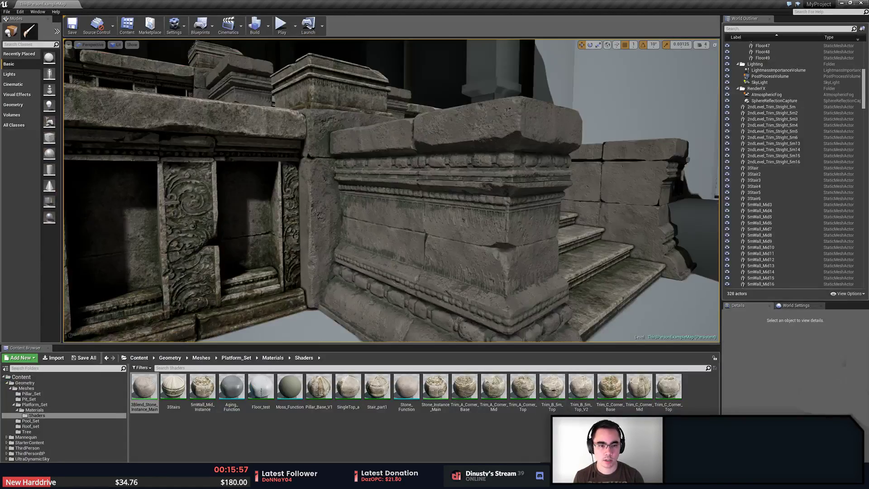
pyautogui.moveTo(391, 190); pyautogui.dragTo(377, 179, button='right')
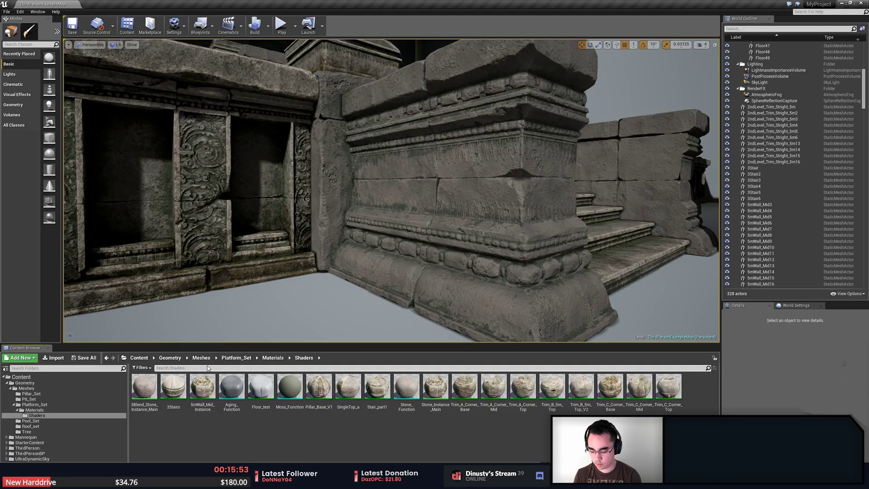
pyautogui.click(207, 367)
pyautogui.write('stone')
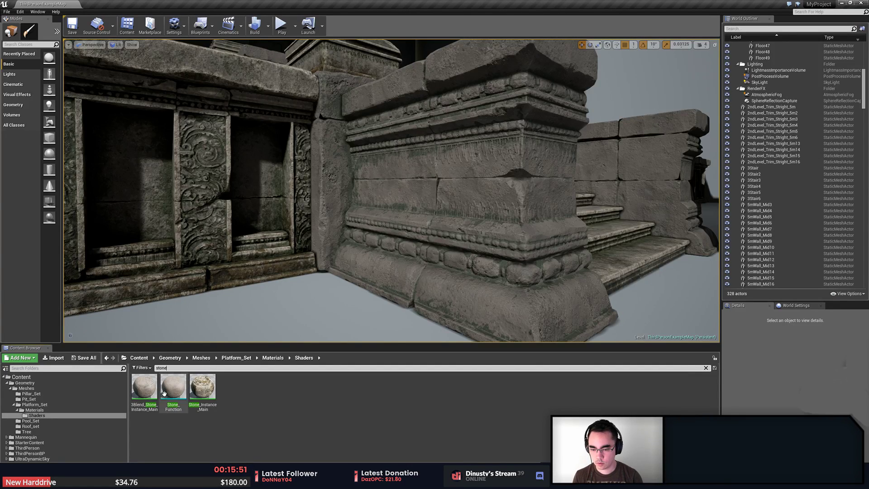
# Reimport the Temple_Stone_D, Temple_Stone_M and Temple_Stone_N textures in the Platform_Set Materials folder
pyautogui.click(37, 410)
pyautogui.click(232, 389)
pyautogui.keyDown('shift'); pyautogui.click(287, 396); pyautogui.keyUp('shift')
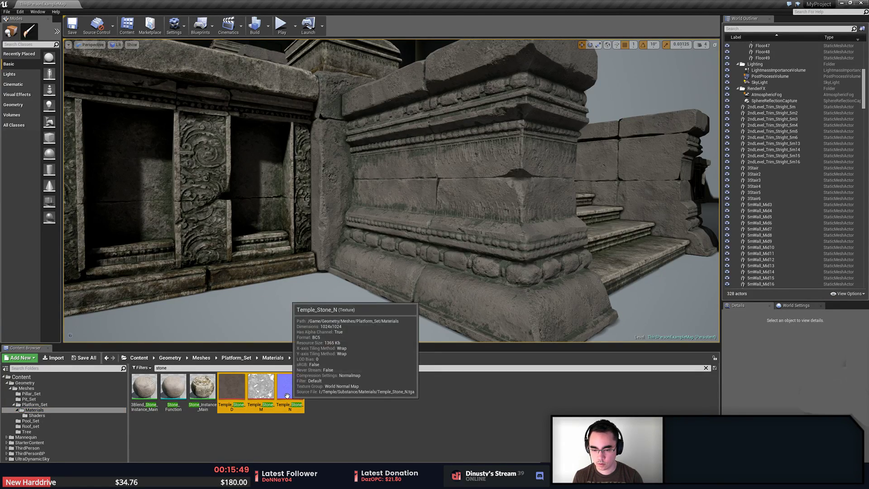
pyautogui.rightClick(286, 396)
pyautogui.click(326, 238)
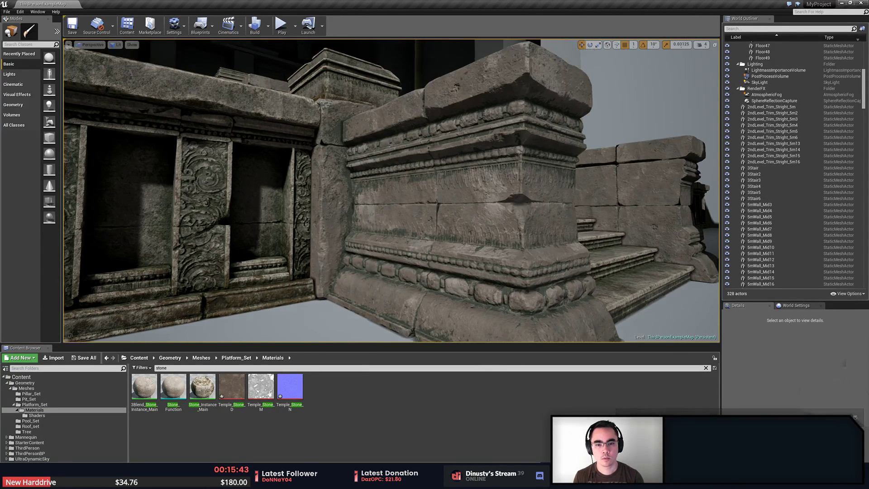
# Examine the updated stone surface on the temple wall corner and carved niche from close and low angles
pyautogui.press('w')
pyautogui.moveTo(391, 190); pyautogui.dragTo(390, 131, button='right')
pyautogui.press('a')
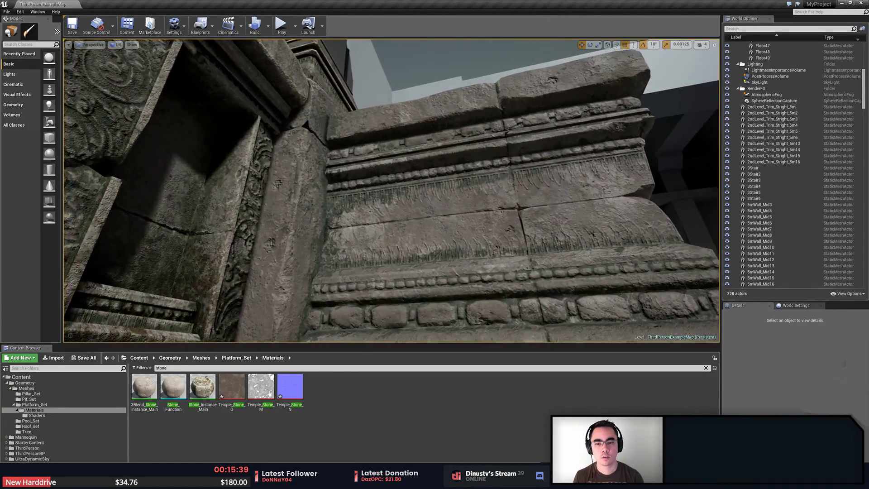
pyautogui.moveTo(367, 178); pyautogui.dragTo(368, 206, button='right')
pyautogui.press('e')
pyautogui.press('s')
pyautogui.moveTo(503, 199); pyautogui.dragTo(517, 151, button='right')
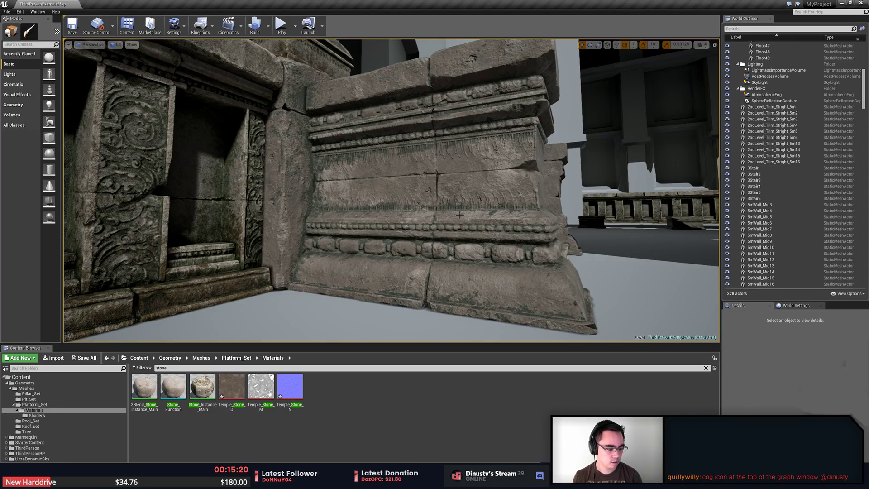
# Switch to Substance Designer and check the output export settings of the Temple_Materials graph
pyautogui.hotkey('alt', 'Tab')
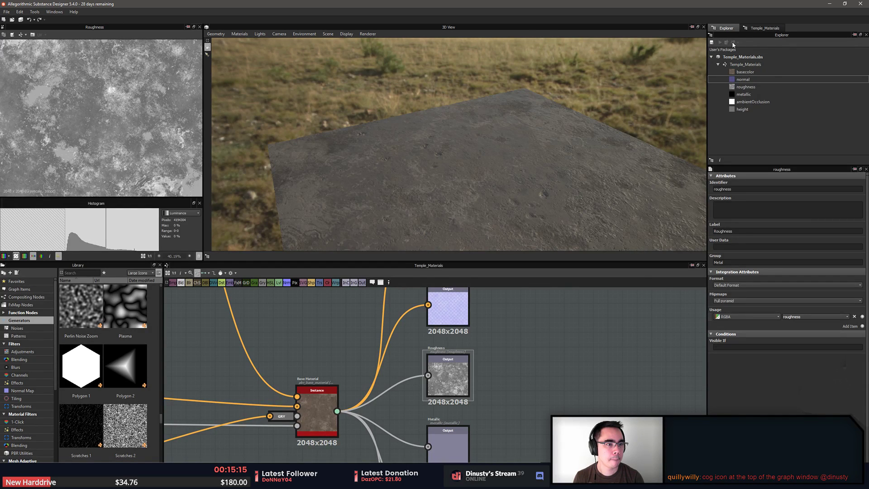
pyautogui.doubleClick(733, 64)
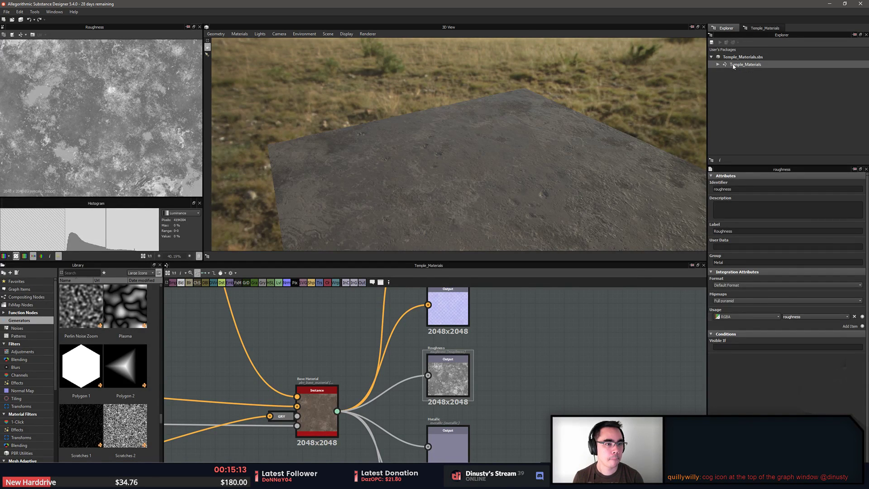
pyautogui.moveTo(562, 388); pyautogui.dragTo(560, 395)
pyautogui.click(231, 272)
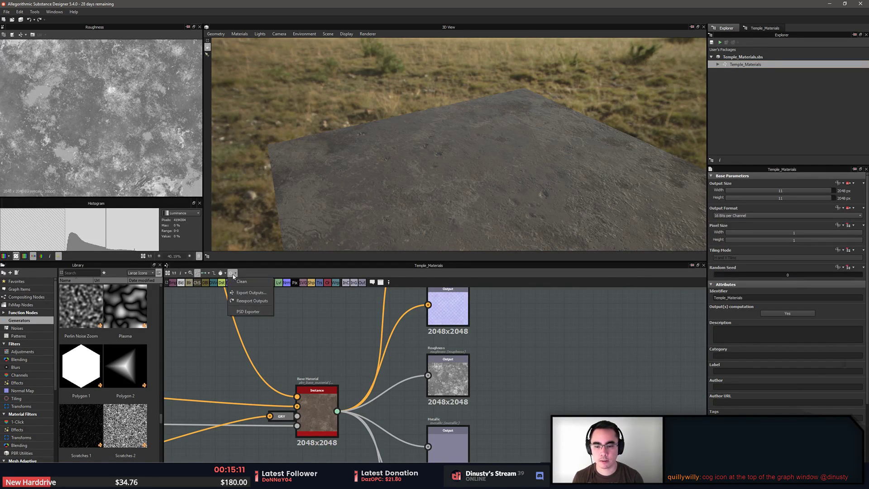
pyautogui.click(261, 292)
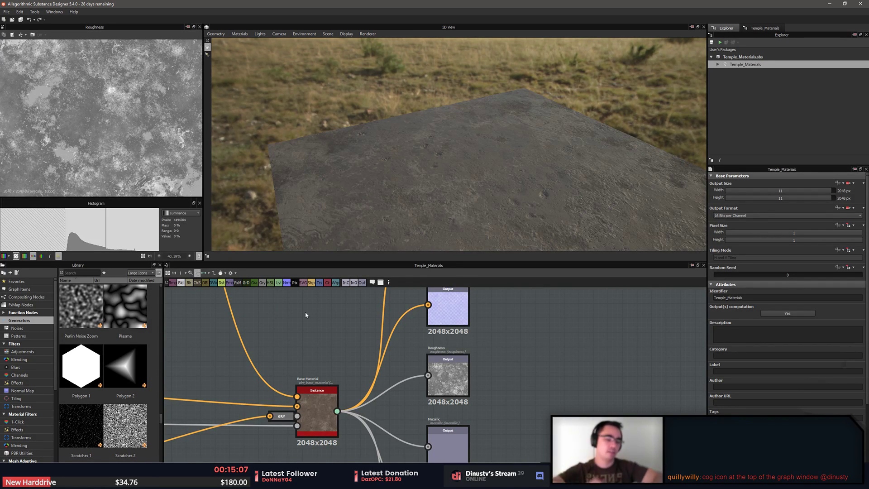
# Delete the Metallic, Ambient Occlusion and Height output nodes, keeping only the Base Color, Normal and Roughness outputs
pyautogui.scroll(-3, 502, 330)
pyautogui.moveTo(494, 335); pyautogui.dragTo(466, 276, button='middle')
pyautogui.scroll(2, 472, 343)
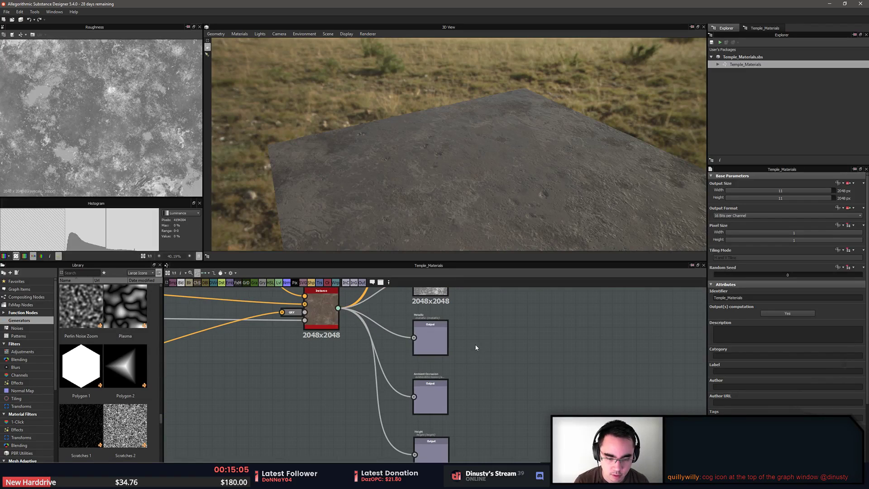
pyautogui.moveTo(489, 336); pyautogui.dragTo(448, 421)
pyautogui.press('Delete')
pyautogui.scroll(-2, 477, 372)
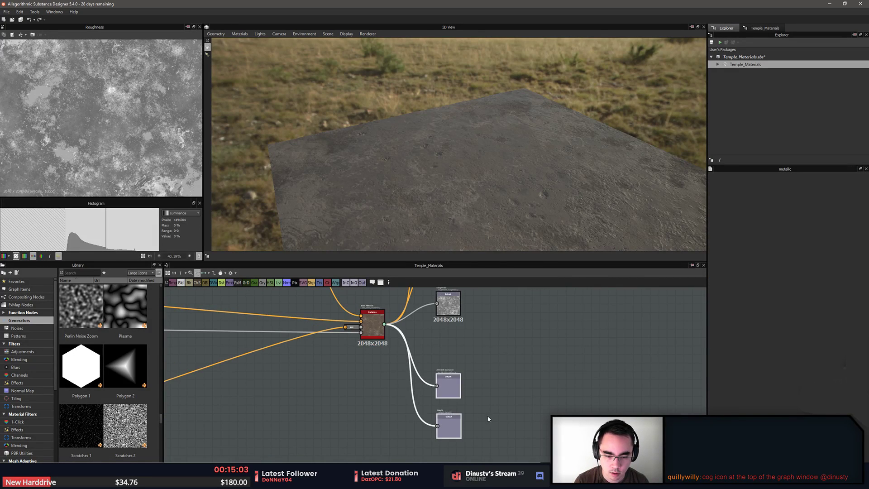
pyautogui.press('Delete')
pyautogui.moveTo(494, 299); pyautogui.dragTo(521, 416, button='middle')
pyautogui.moveTo(494, 453); pyautogui.dragTo(473, 425)
pyautogui.moveTo(487, 380); pyautogui.dragTo(491, 431)
pyautogui.moveTo(491, 431); pyautogui.dragTo(517, 339, button='middle')
pyautogui.moveTo(517, 340); pyautogui.dragTo(517, 352)
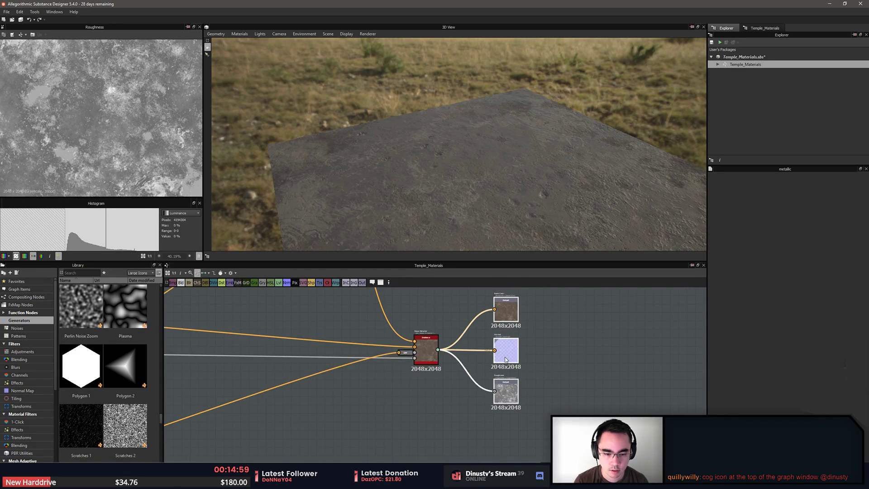
pyautogui.click(554, 315)
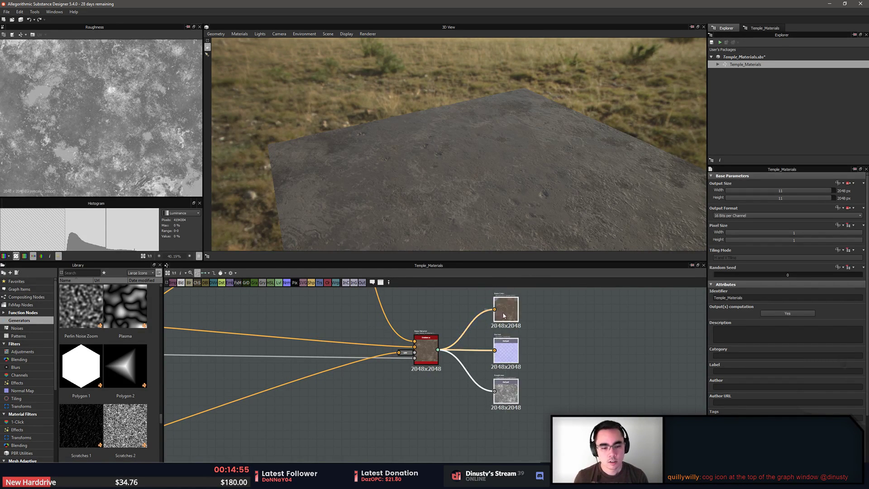
pyautogui.click(235, 273)
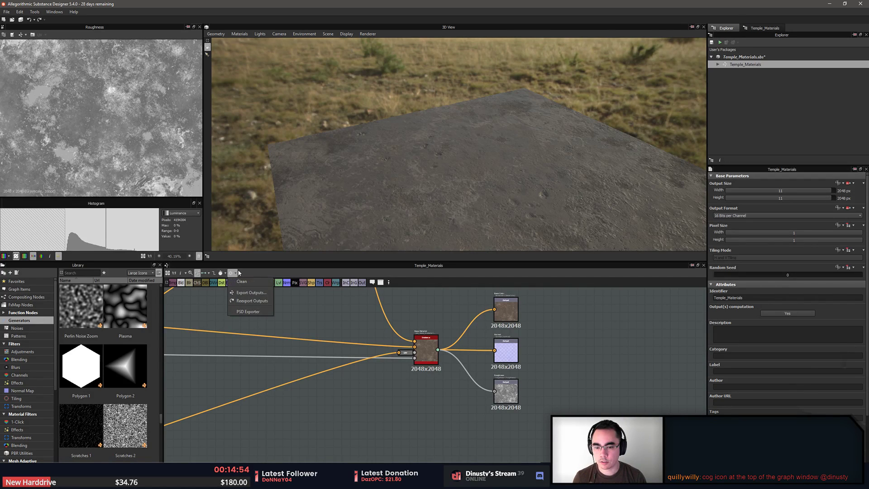
pyautogui.click(260, 293)
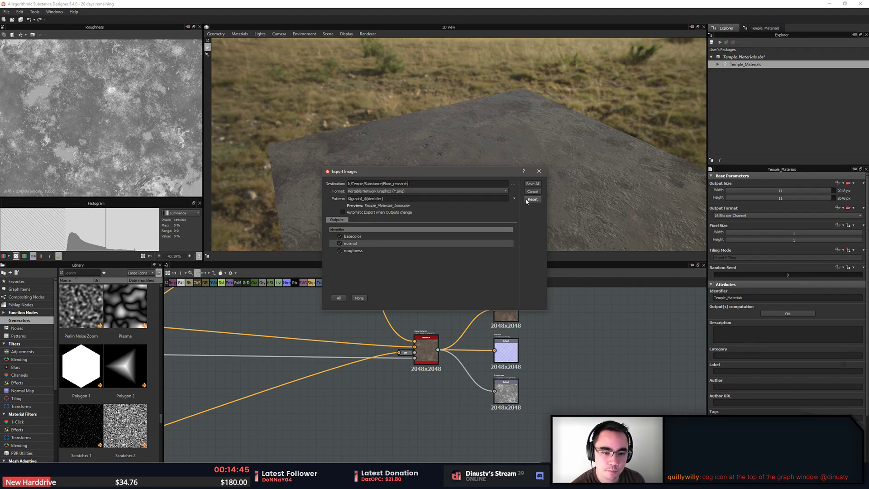
pyautogui.click(462, 190)
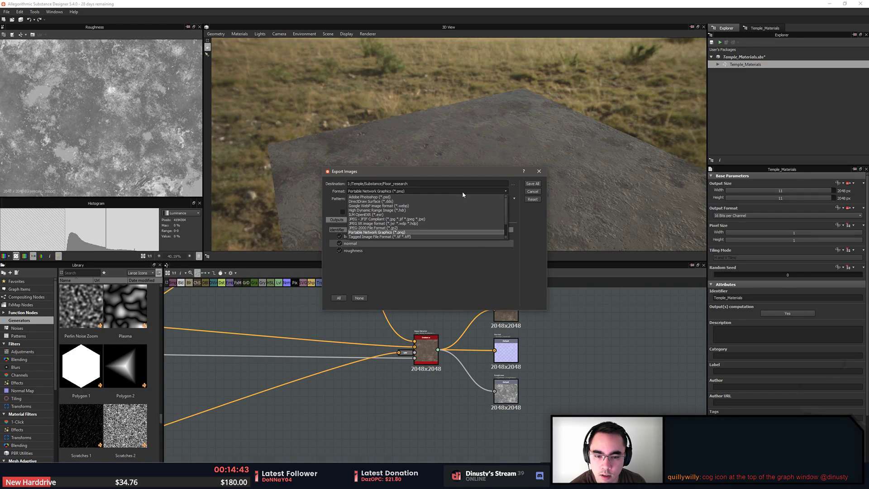
pyautogui.scroll(-1, 507, 217)
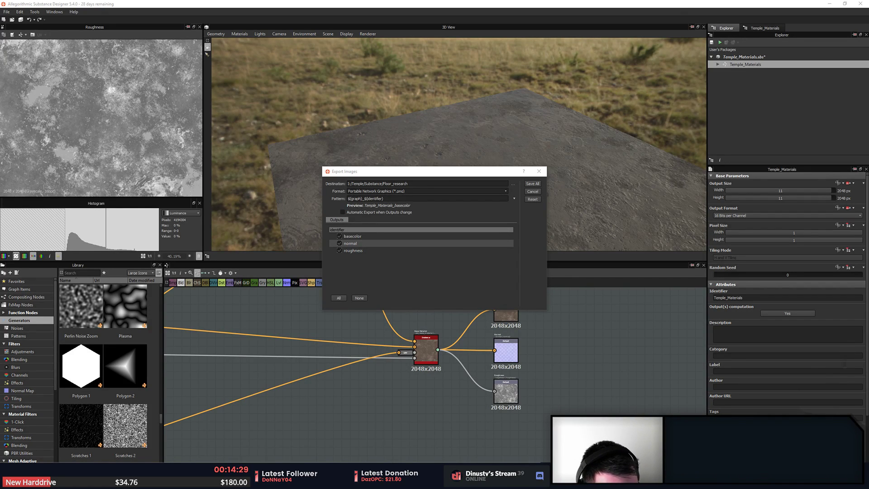
pyautogui.click(385, 279)
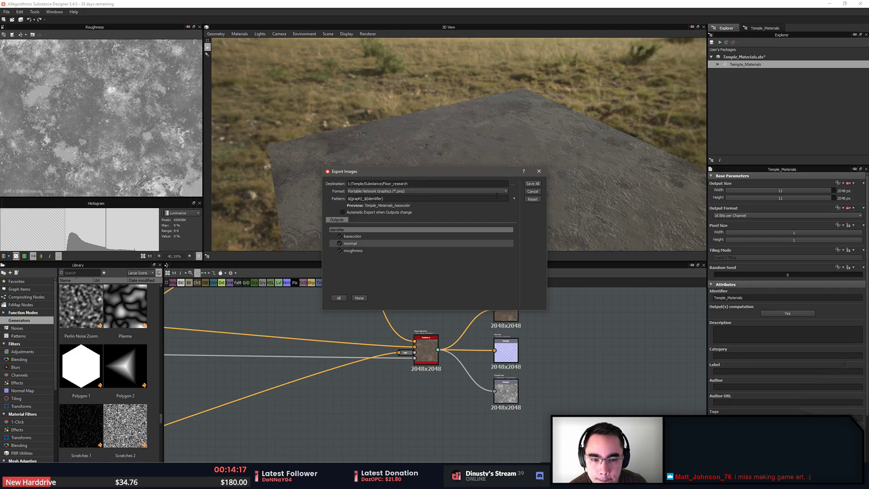
pyautogui.click(418, 191)
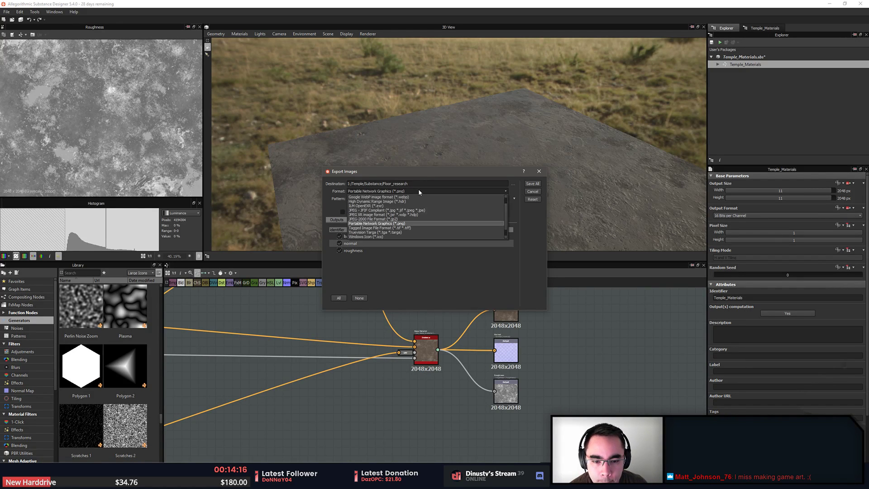
pyautogui.click(418, 223)
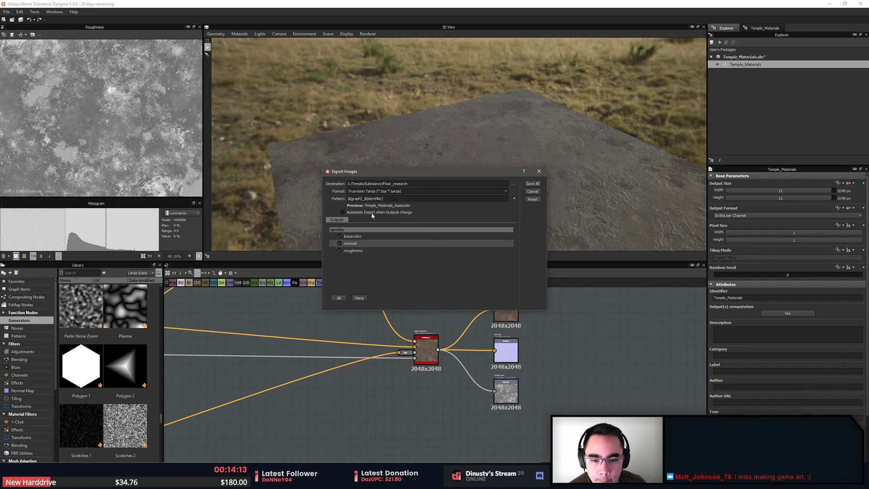
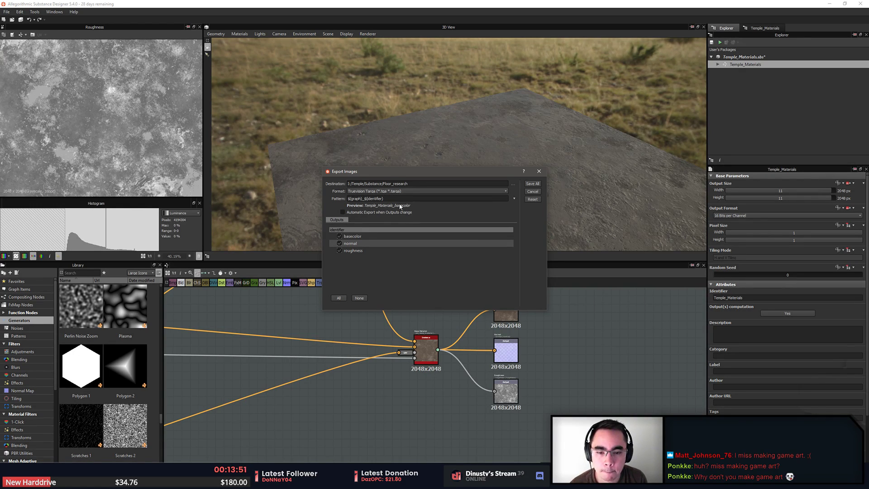
pyautogui.press('BackSpace')
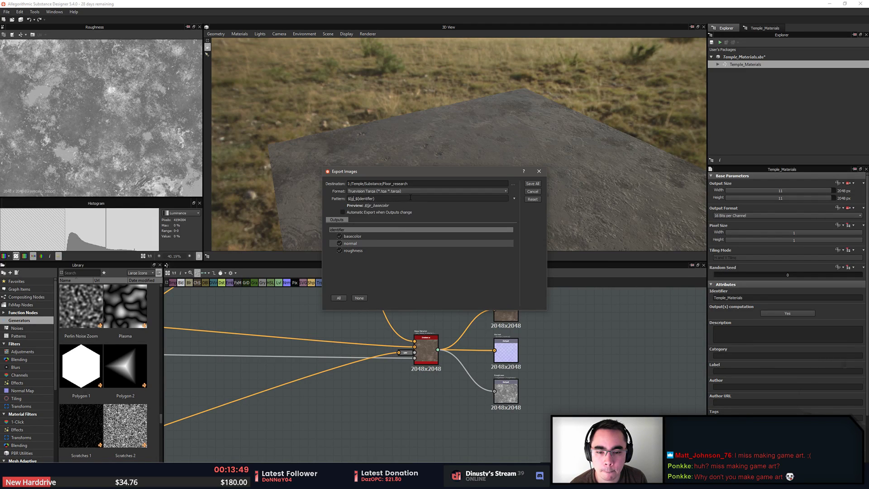
pyautogui.press('BackSpace')
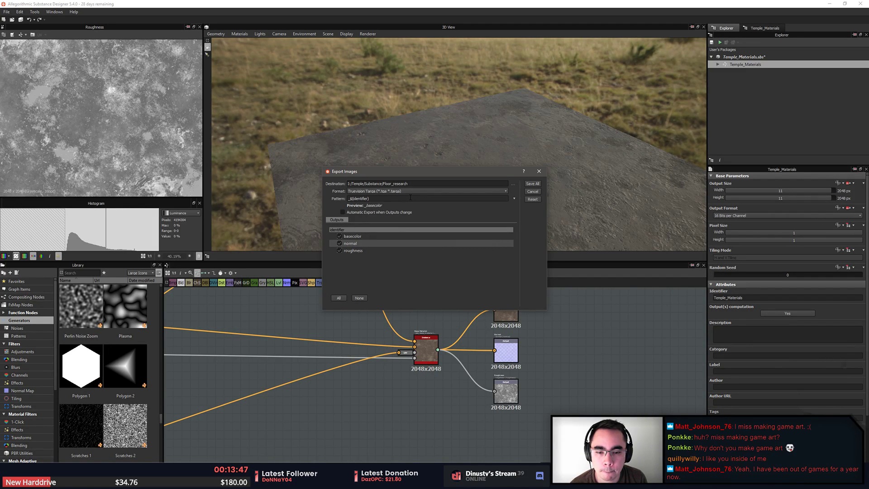
pyautogui.press('Delete')
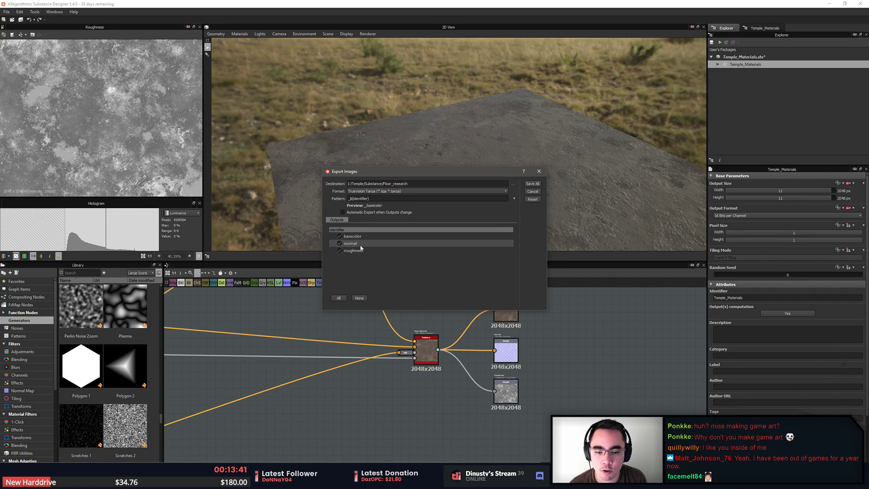
pyautogui.click(539, 171)
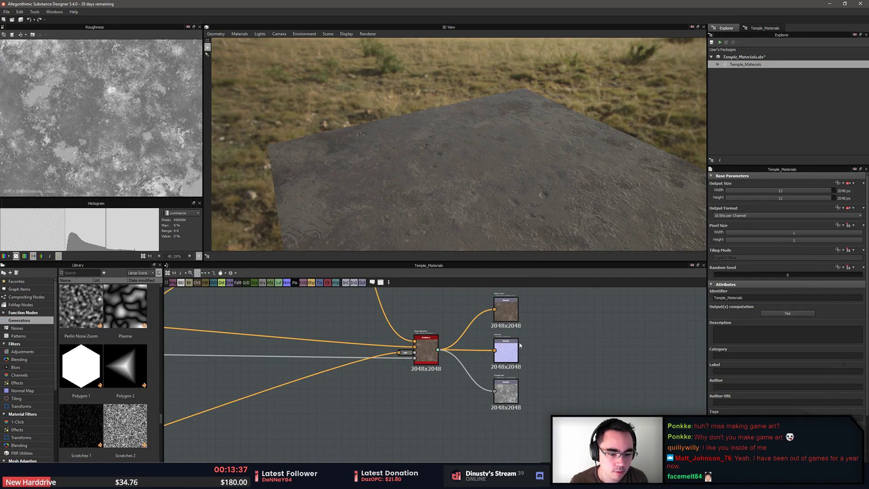
# Set the identifiers of the Base Color, Normal and Roughness outputs to D, N and M respectively
pyautogui.doubleClick(510, 314)
pyautogui.doubleClick(765, 190)
pyautogui.write('D')
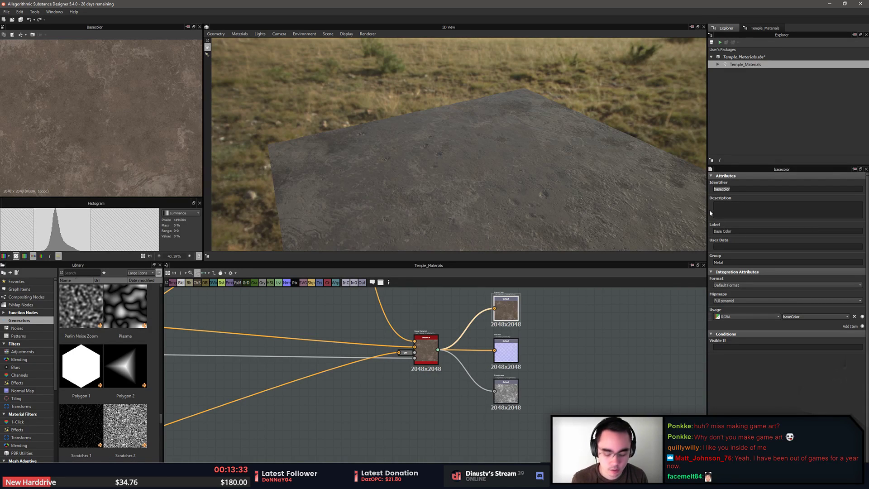
pyautogui.click(505, 349)
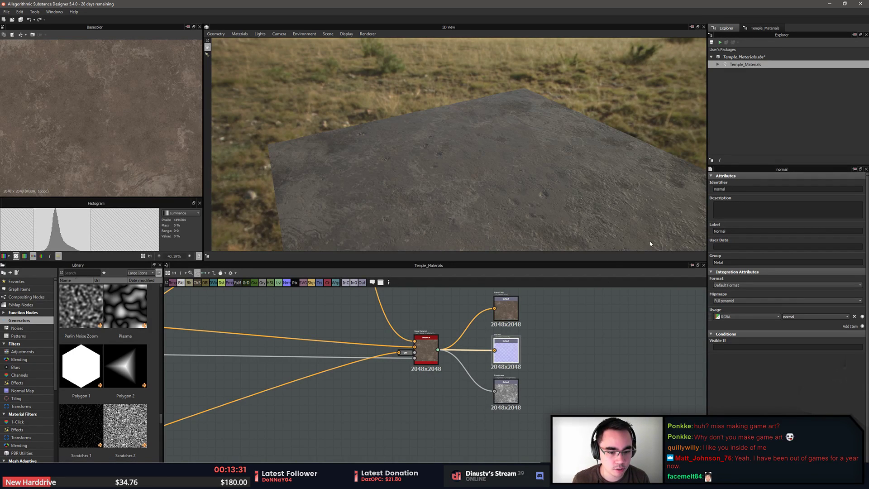
pyautogui.doubleClick(734, 189)
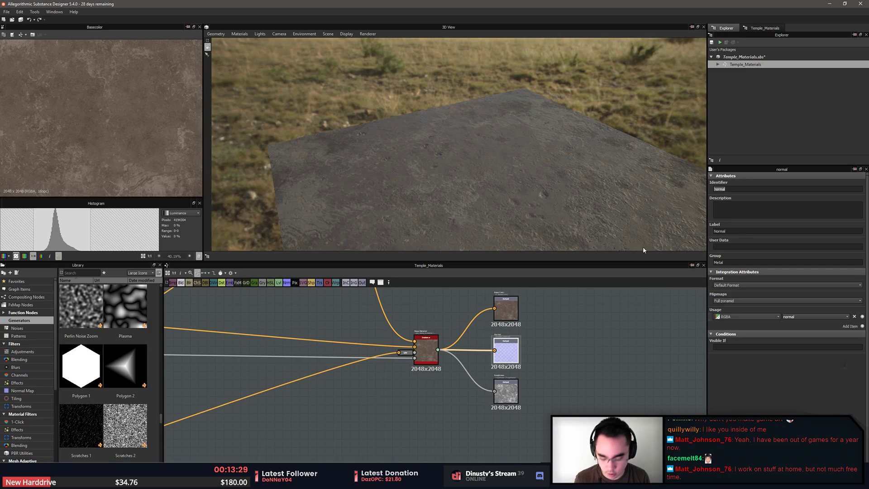
pyautogui.write('M')
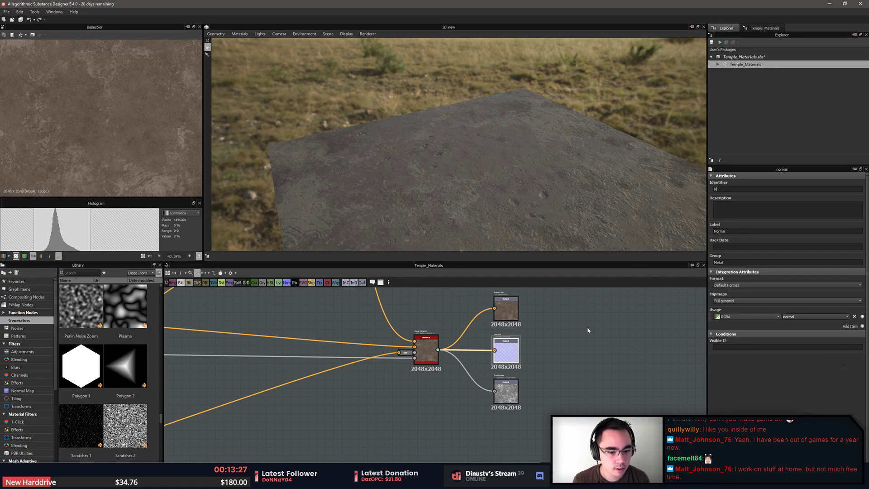
pyautogui.click(506, 392)
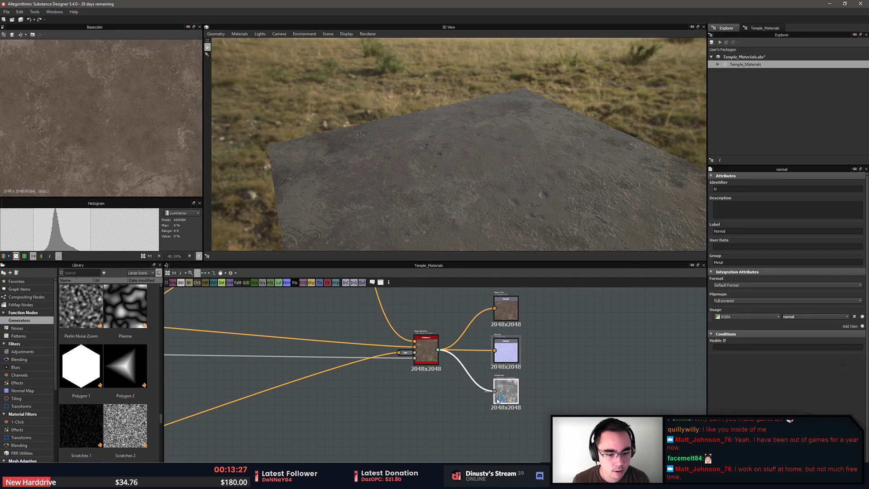
pyautogui.doubleClick(734, 190)
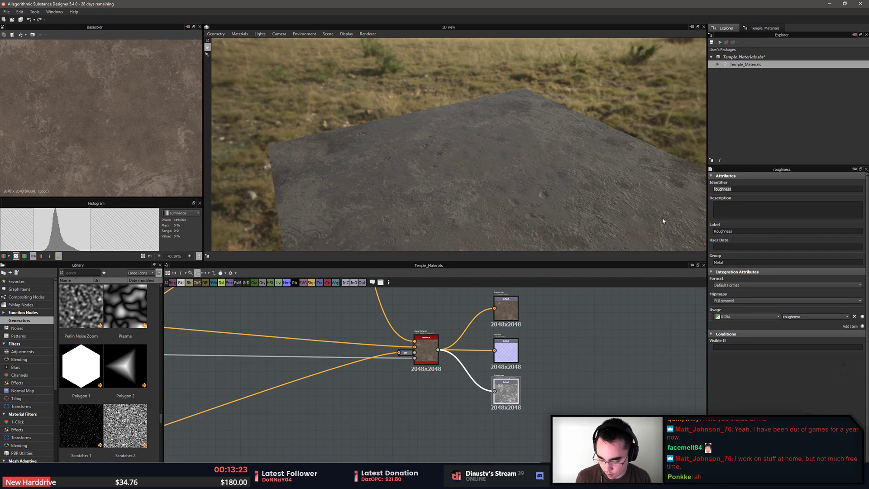
pyautogui.write('M')
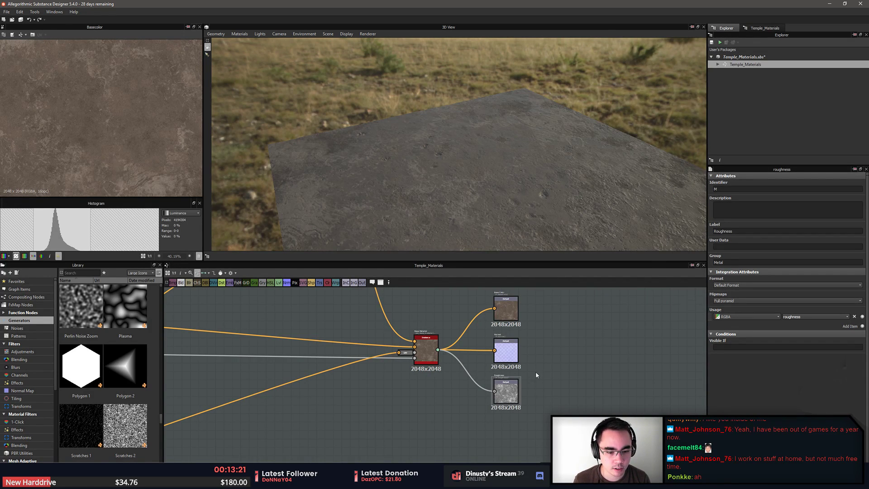
# Check the file name preview in the graph's output export settings, closing them without exporting
pyautogui.scroll(1, 536, 371)
pyautogui.moveTo(550, 379); pyautogui.dragTo(569, 397, button='middle')
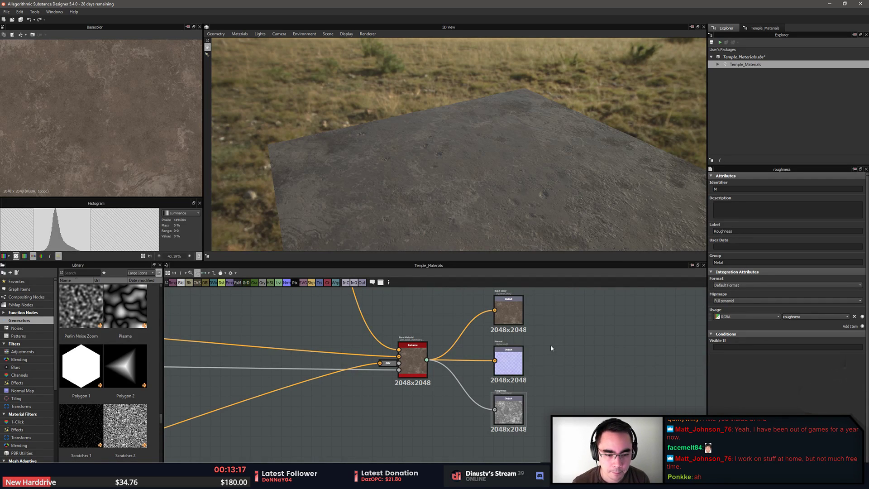
pyautogui.click(235, 273)
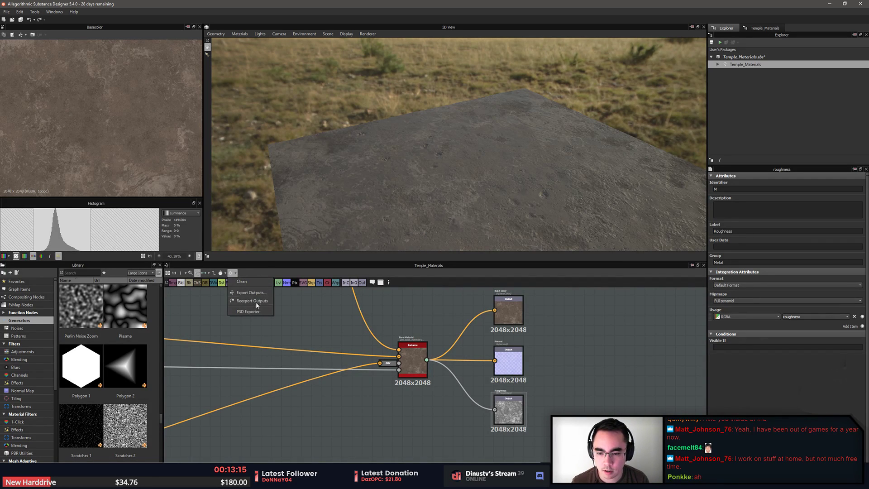
pyautogui.click(249, 294)
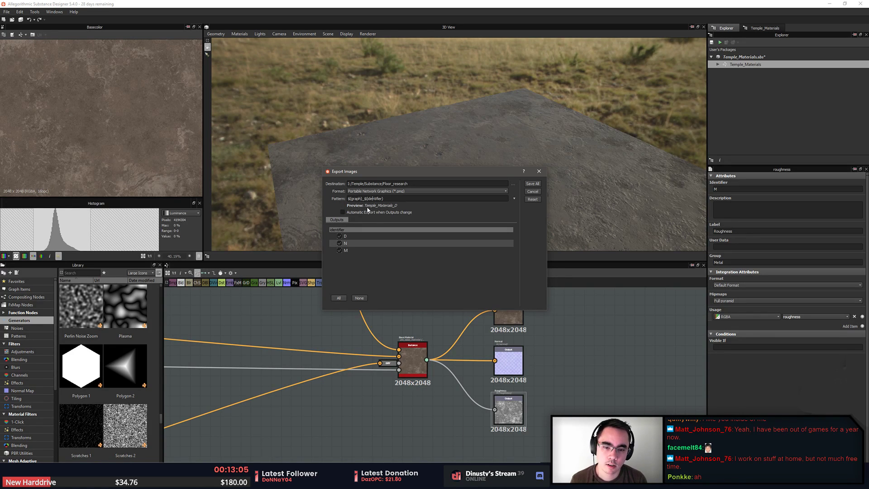
pyautogui.click(538, 171)
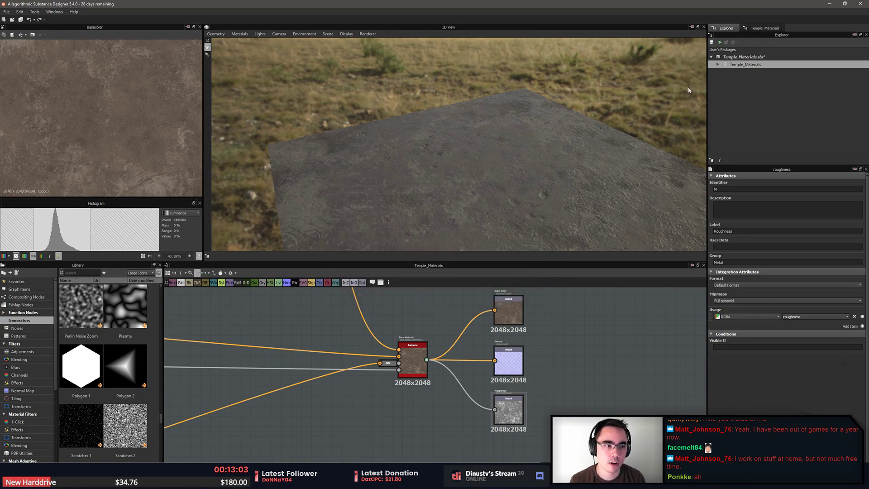
# Rename the Temple_Materials graph as Temple_Stone
pyautogui.rightClick(745, 65)
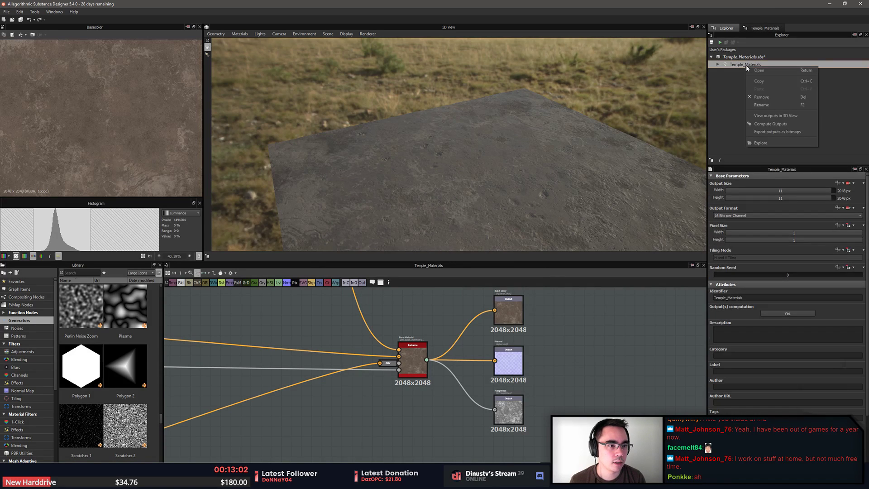
pyautogui.click(779, 107)
pyautogui.write('Temple')
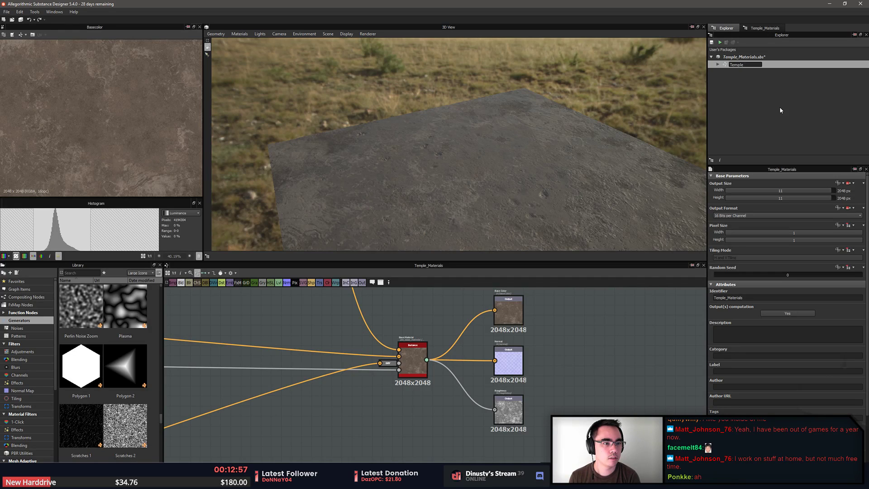
pyautogui.write('_Stone')
pyautogui.press('Return')
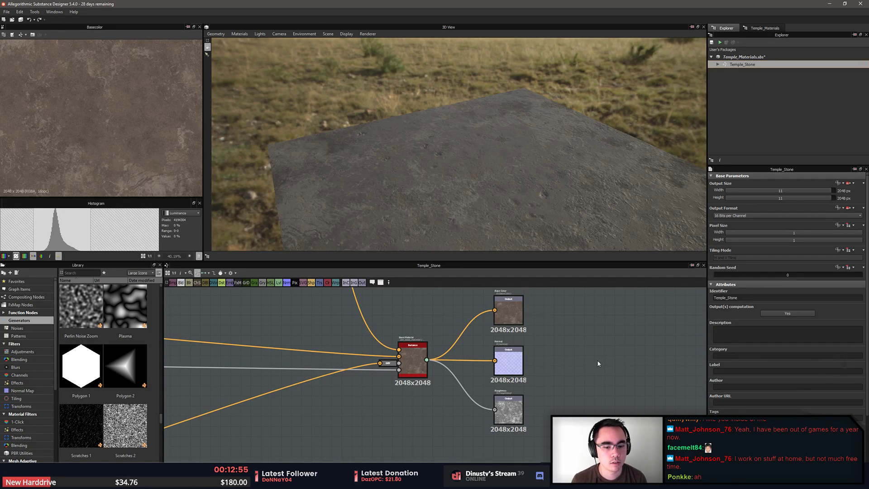
# Export the D, N and M outputs of the graph as PNG files to the Temple/Substance/Materials folder
pyautogui.click(412, 362)
pyautogui.click(232, 273)
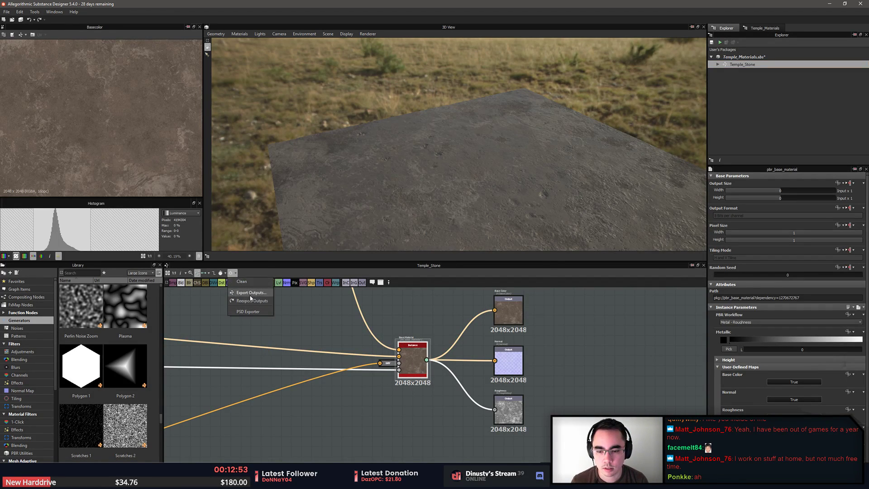
pyautogui.click(251, 292)
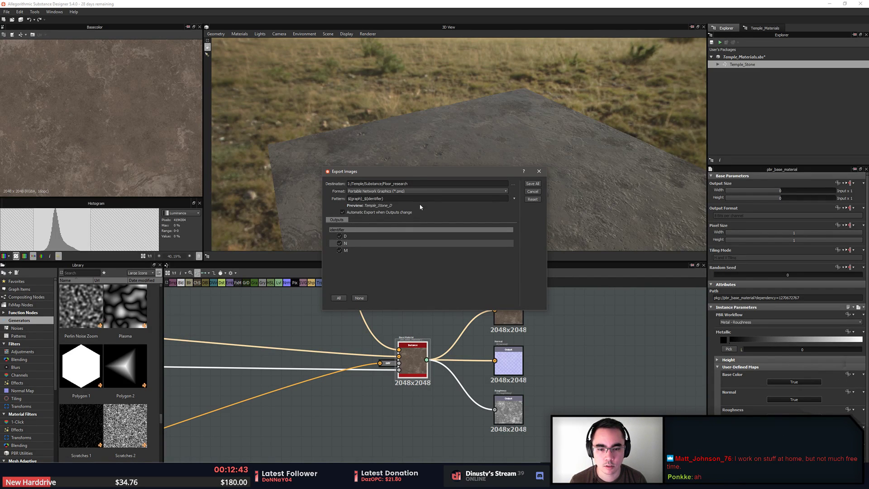
pyautogui.click(513, 184)
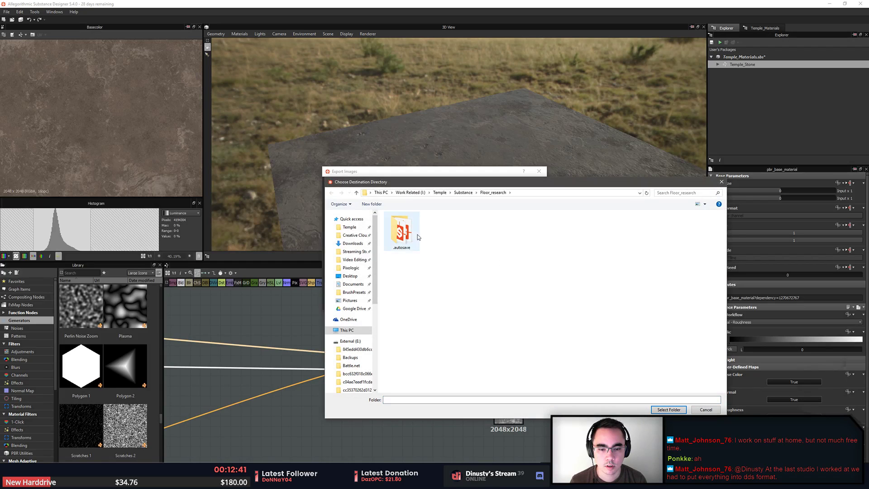
pyautogui.click(350, 226)
pyautogui.doubleClick(398, 224)
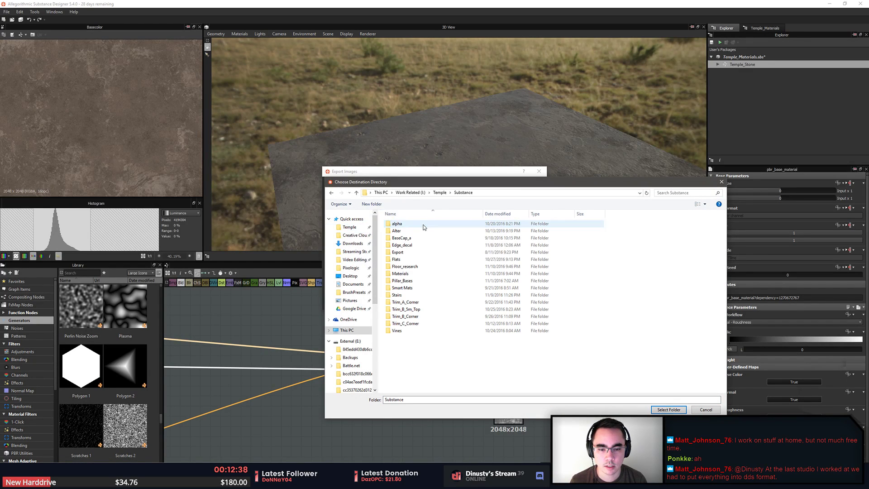
pyautogui.click(419, 255)
pyautogui.doubleClick(466, 274)
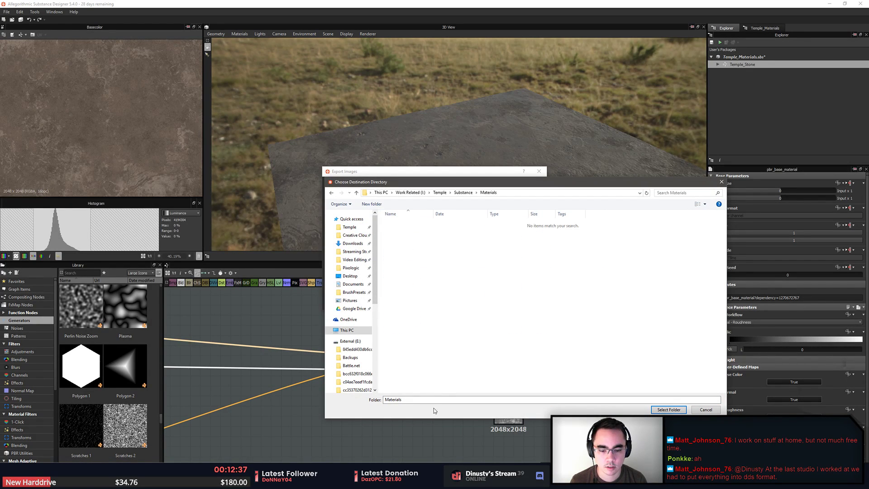
pyautogui.press('Return')
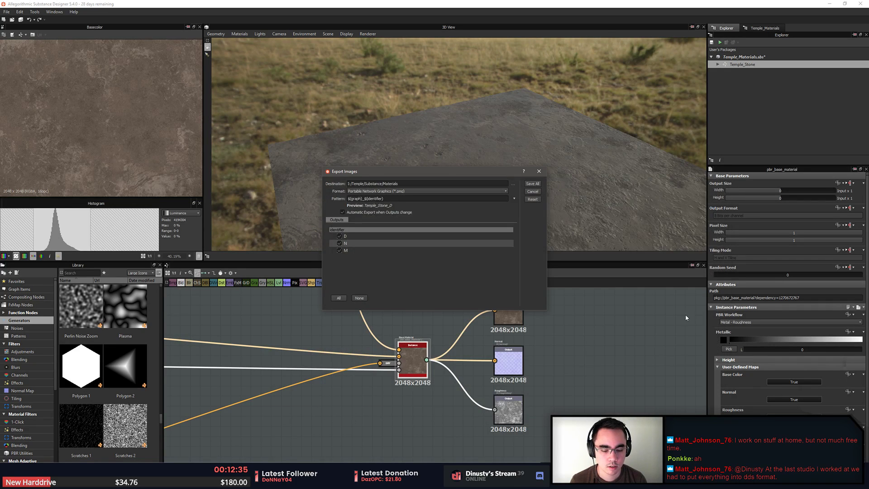
pyautogui.click(563, 403)
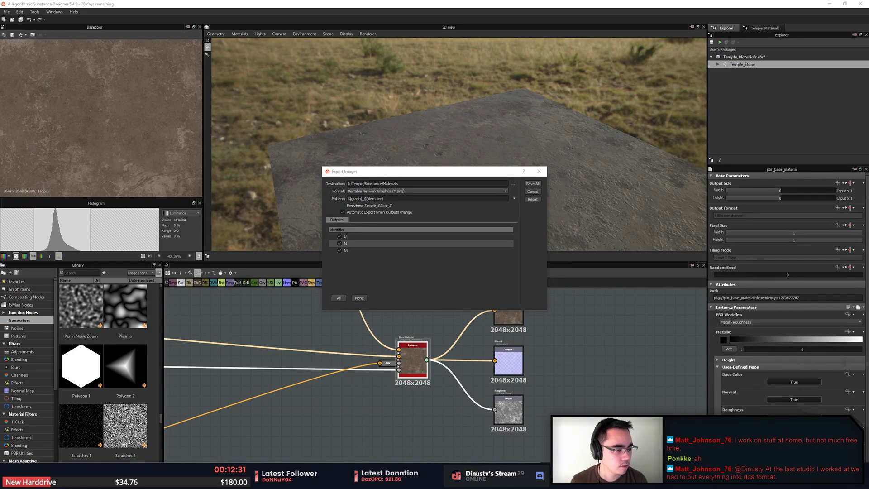
pyautogui.click(532, 184)
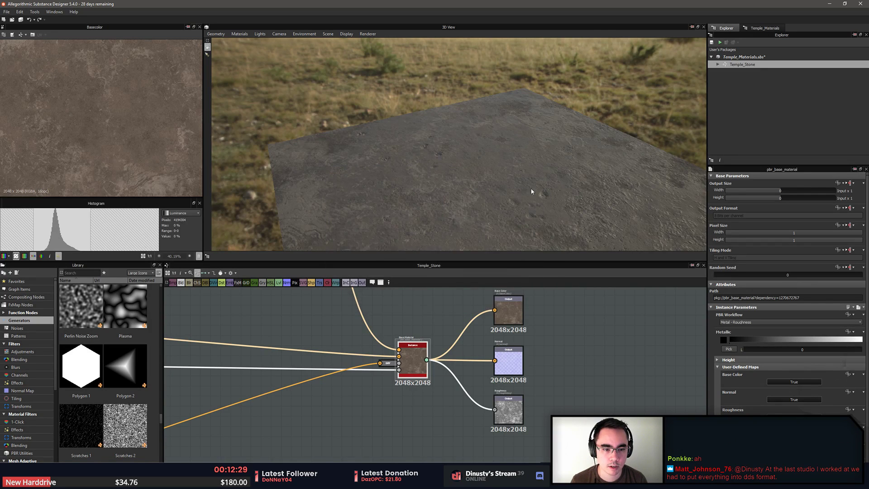
# Switch to the Unreal Editor and reimport the Temple_Stone D, M and N textures
pyautogui.hotkey('alt', 'Tab')
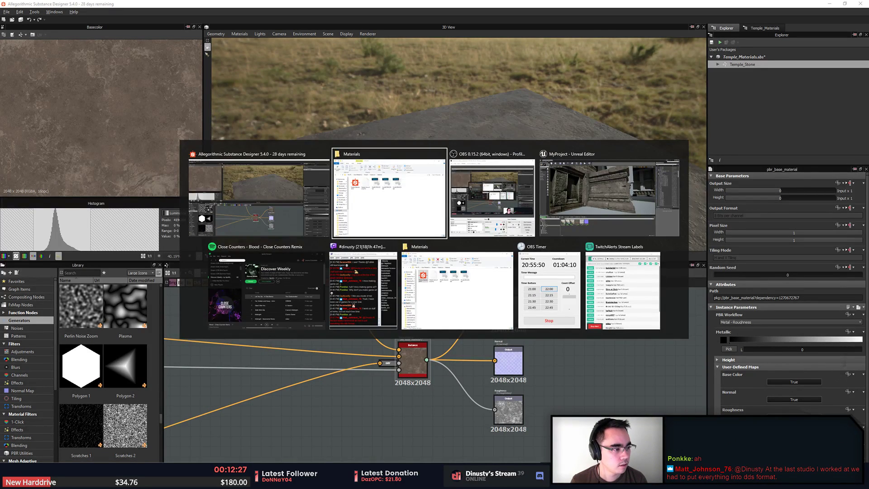
pyautogui.press('Escape')
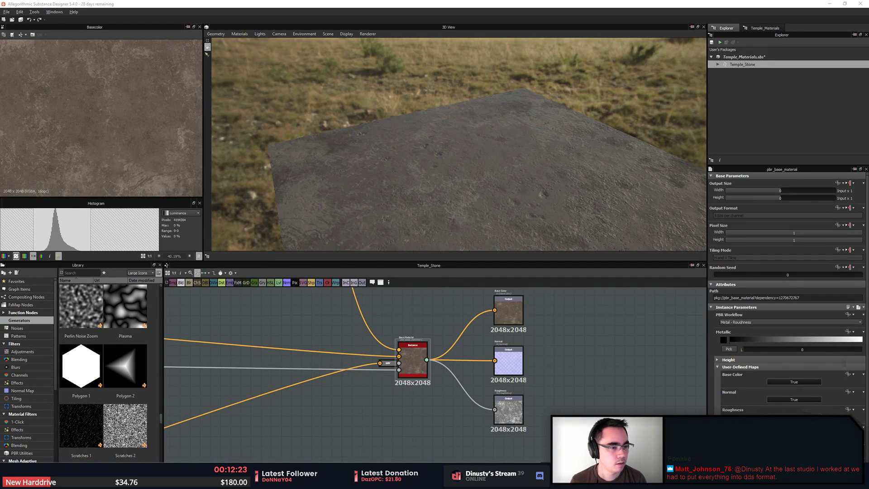
pyautogui.hotkey('alt', 'Tab')
pyautogui.press('Escape')
pyautogui.hotkey('alt', 'Tab')
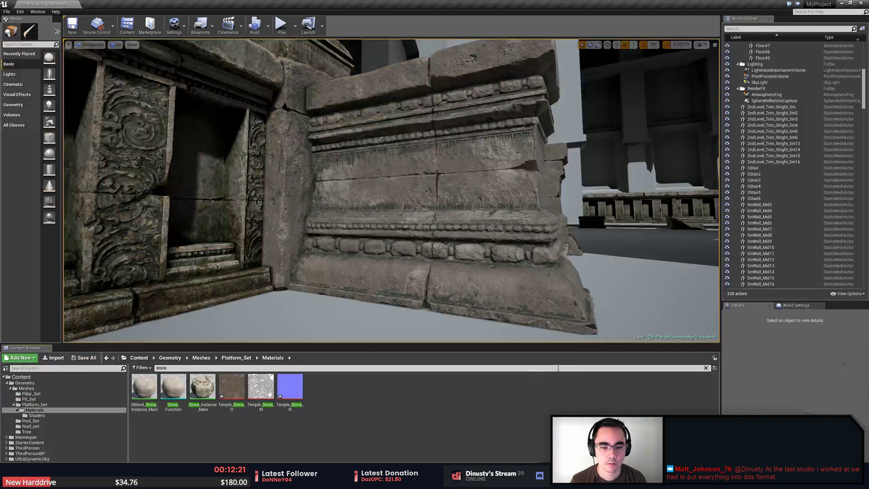
pyautogui.click(284, 387)
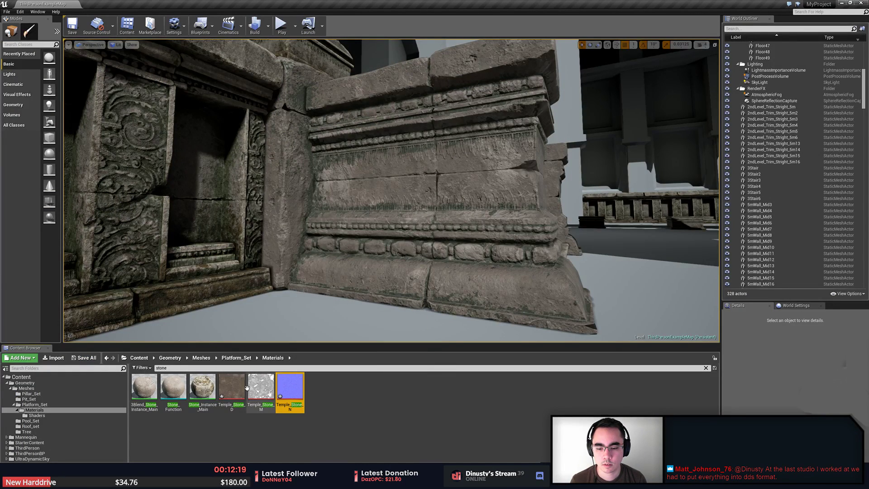
pyautogui.keyDown('shift'); pyautogui.click(229, 387); pyautogui.keyUp('shift')
pyautogui.rightClick(254, 388)
pyautogui.click(284, 233)
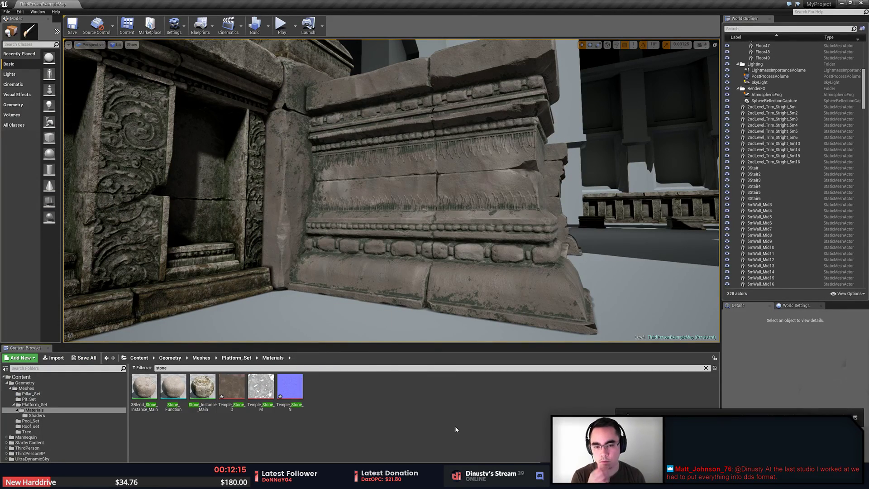
# Return to Substance Designer and save the Temple_Materials.sbs package
pyautogui.hotkey('alt', 'Tab')
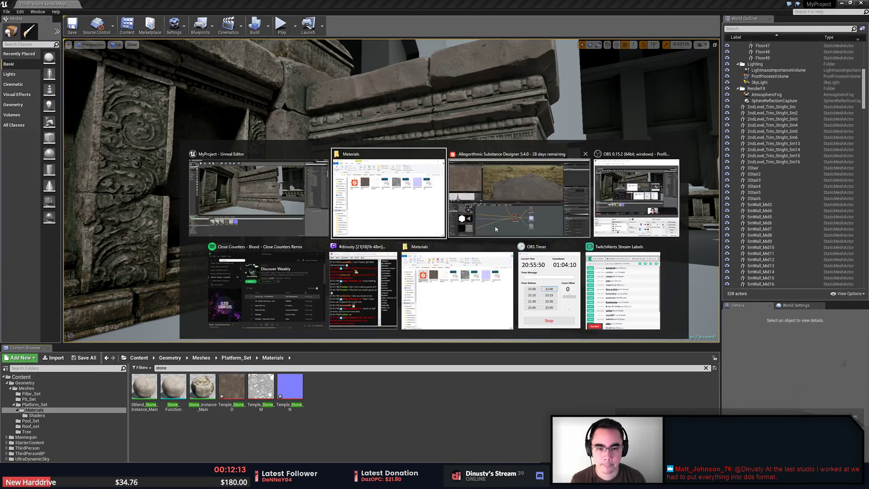
pyautogui.click(495, 228)
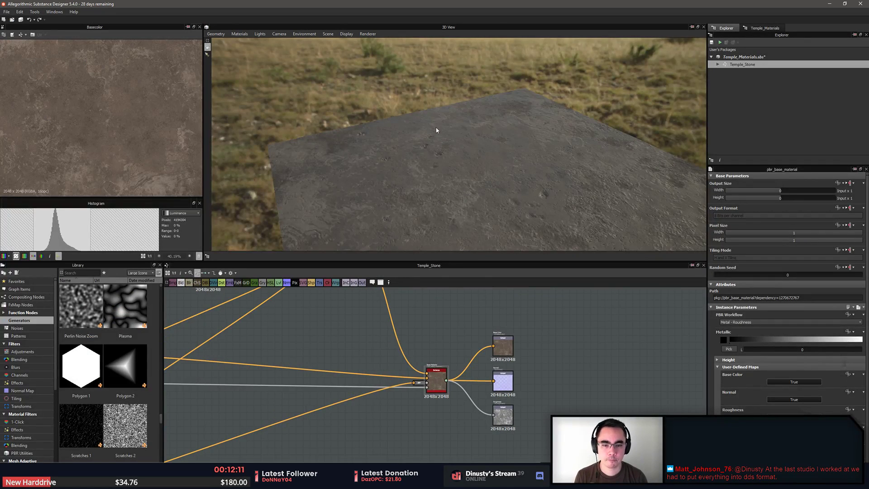
pyautogui.click(764, 58)
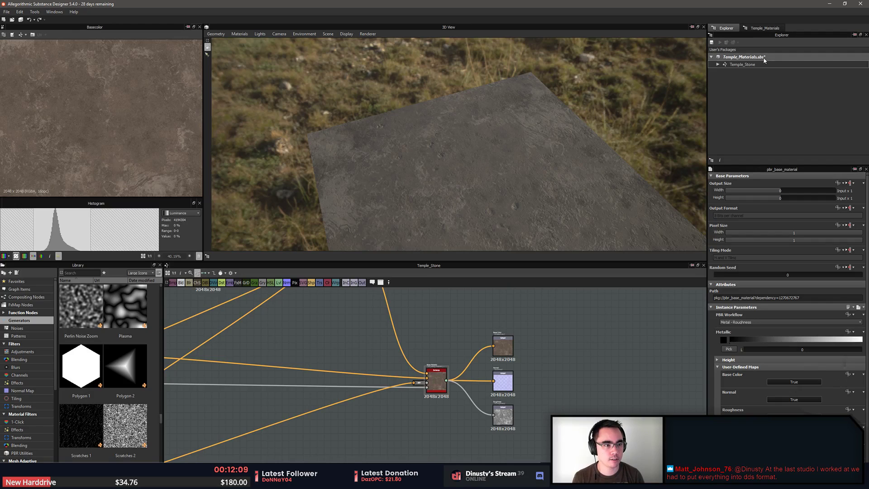
pyautogui.hotkey('ctrl', 's')
# Preview the Blur HQ Grayscale mask and shift the Microscope View node beneath the grunge map node
pyautogui.moveTo(434, 177); pyautogui.dragTo(362, 113)
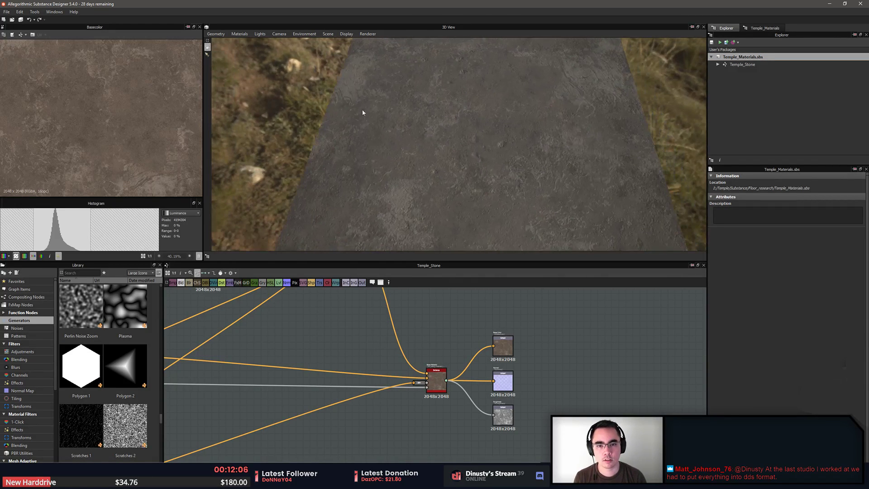
pyautogui.scroll(-3, 312, 330)
pyautogui.moveTo(312, 330); pyautogui.dragTo(380, 394, button='middle')
pyautogui.scroll(5, 364, 380)
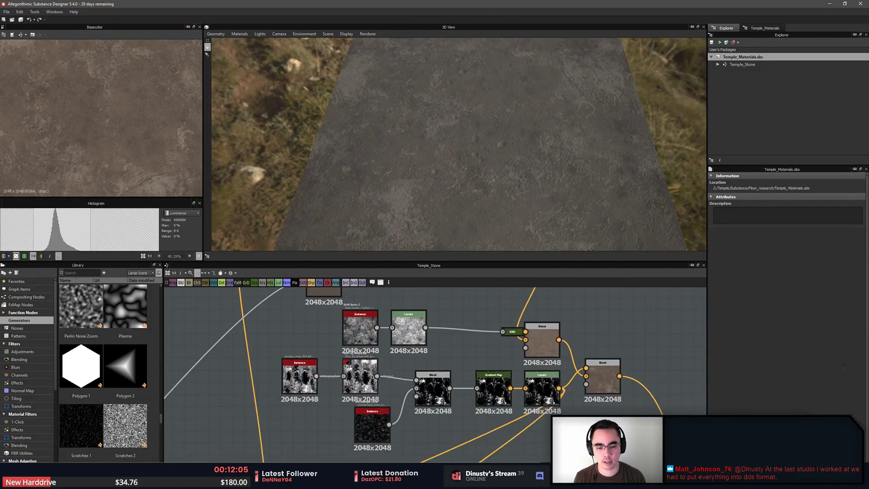
pyautogui.doubleClick(366, 387)
pyautogui.scroll(-2, 431, 383)
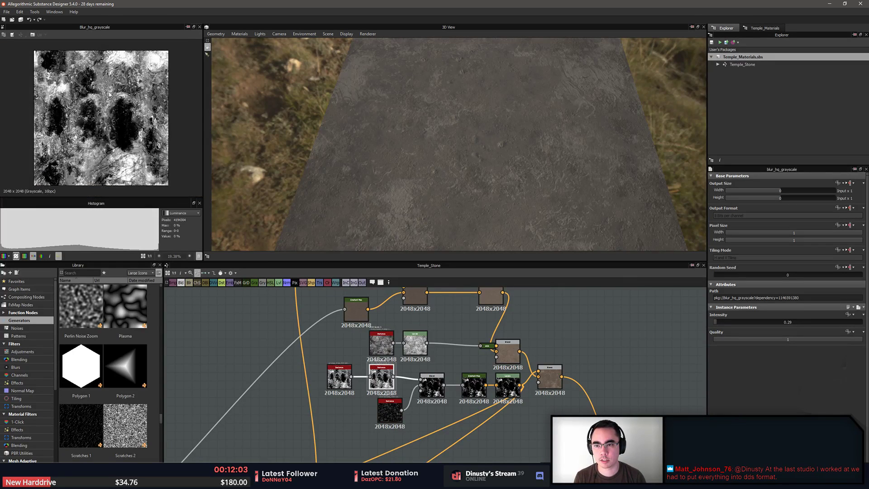
pyautogui.scroll(3, 109, 94)
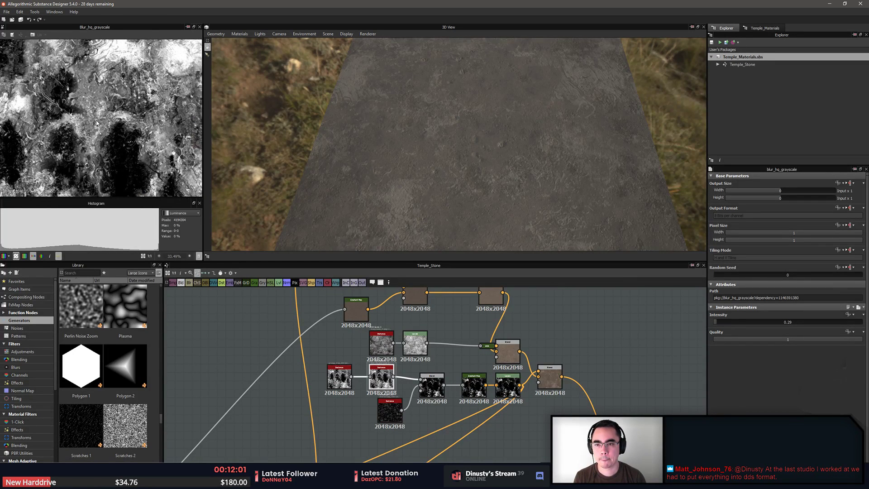
pyautogui.scroll(-2, 96, 123)
pyautogui.moveTo(339, 353); pyautogui.dragTo(333, 359, button='middle')
pyautogui.click(334, 382)
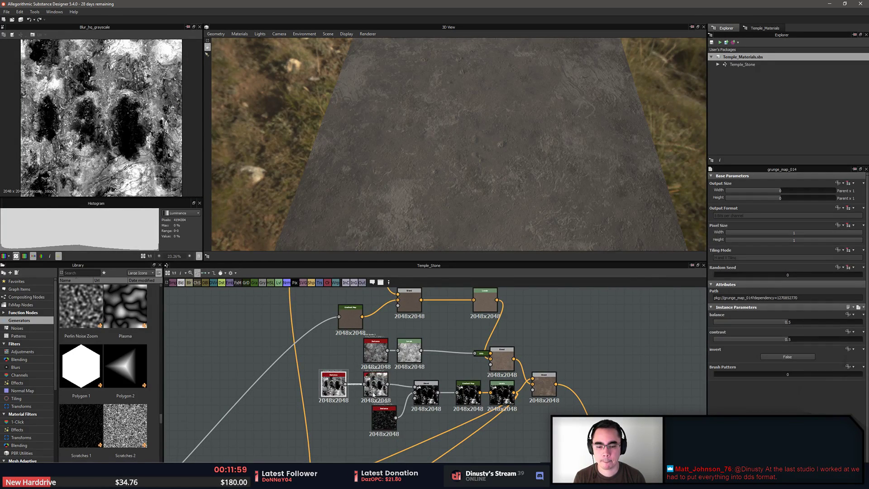
pyautogui.moveTo(384, 421); pyautogui.dragTo(350, 420)
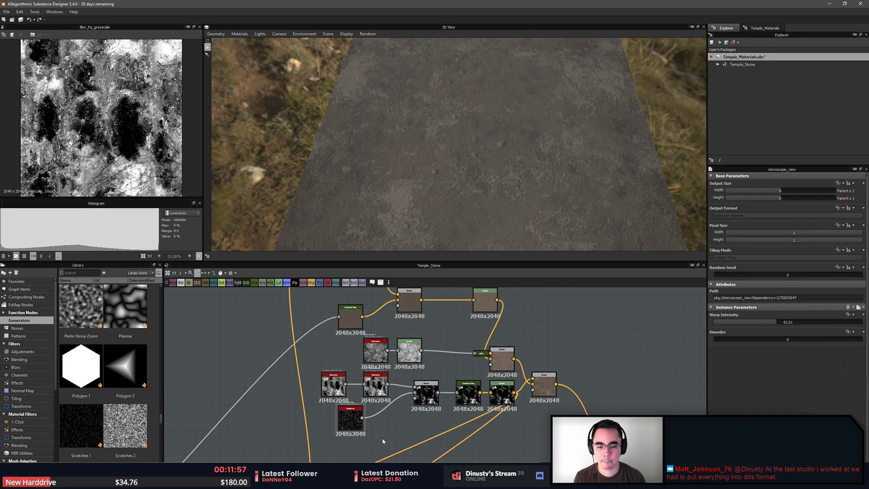
pyautogui.press('space')
pyautogui.write('n')
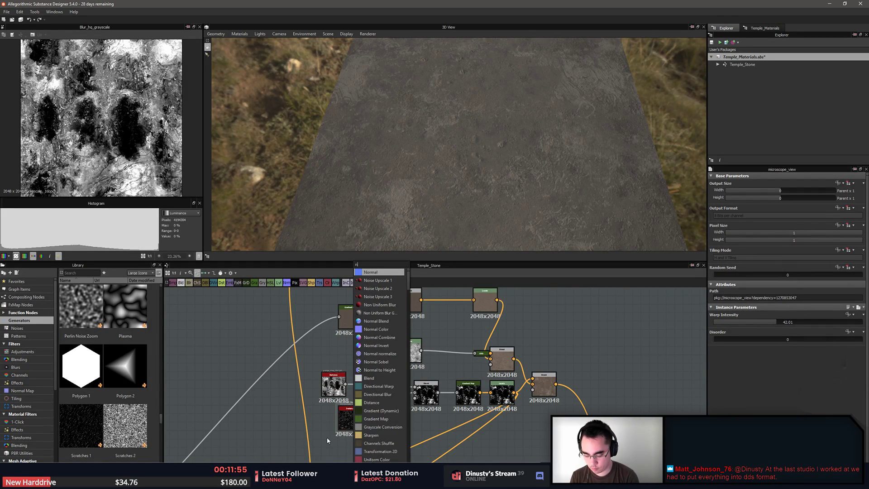
pyautogui.write('oise')
pyautogui.press('Down')
pyautogui.press('Down')
pyautogui.press('Down')
pyautogui.press('Down')
pyautogui.press('Down')
pyautogui.press('Down')
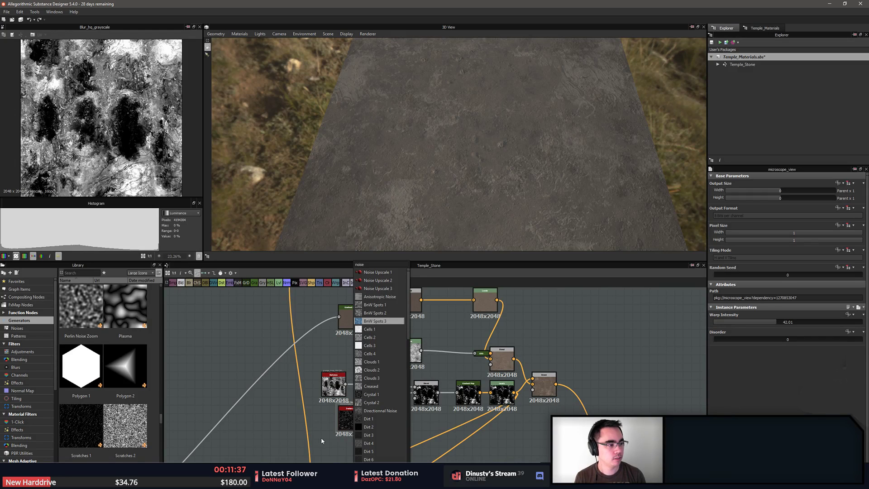
pyautogui.click(499, 429)
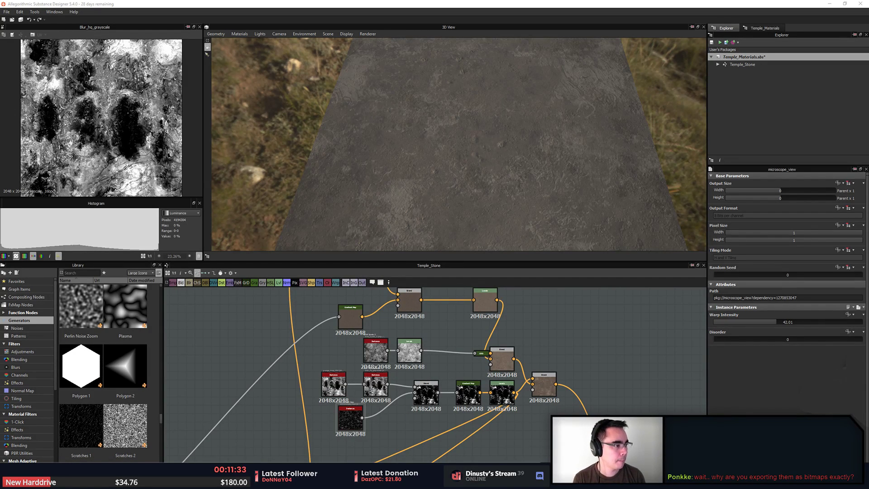
# Export the D, N and M outputs in Truevision Targa format to the Temple/Substance/Materials folder
pyautogui.click(232, 273)
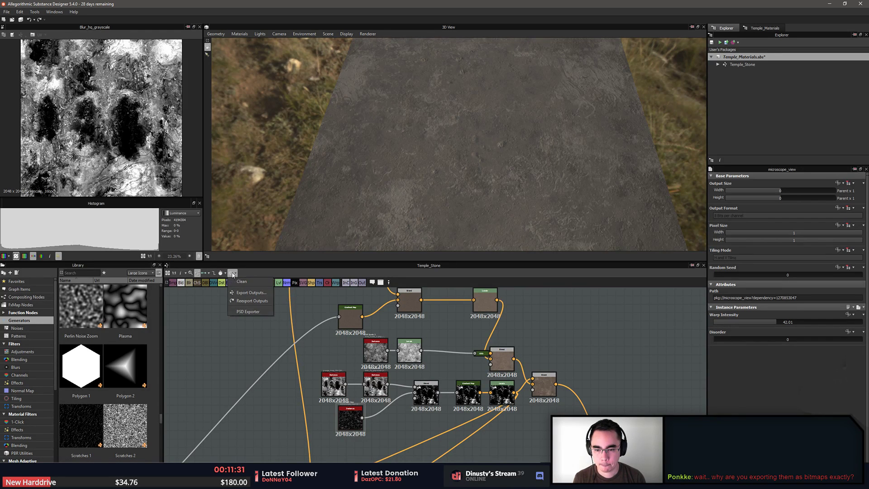
pyautogui.click(242, 292)
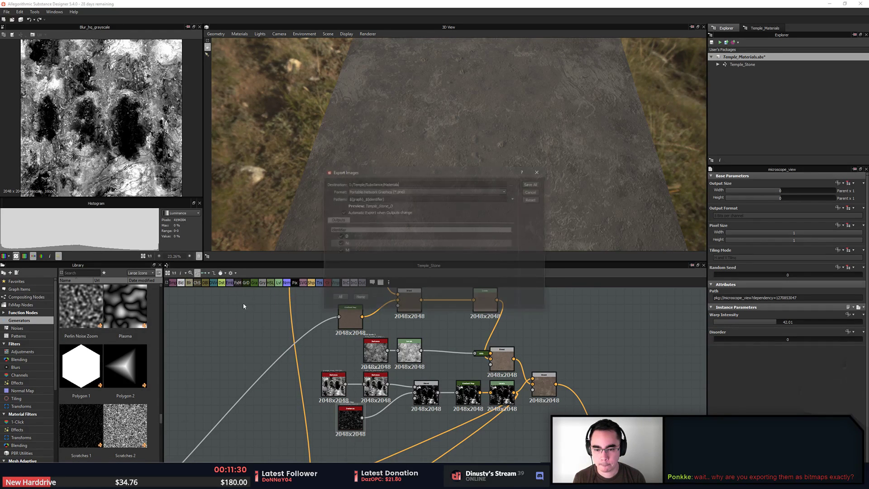
pyautogui.click(419, 190)
pyautogui.scroll(-2, 437, 225)
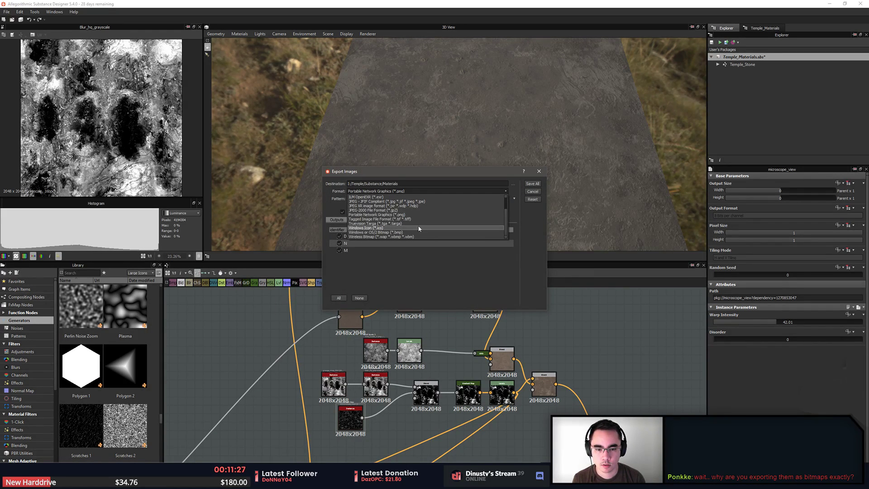
pyautogui.click(418, 227)
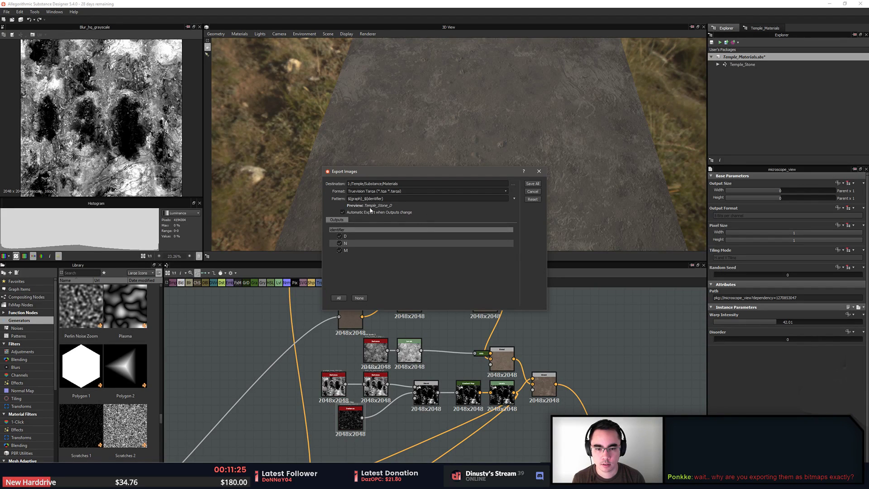
pyautogui.click(532, 183)
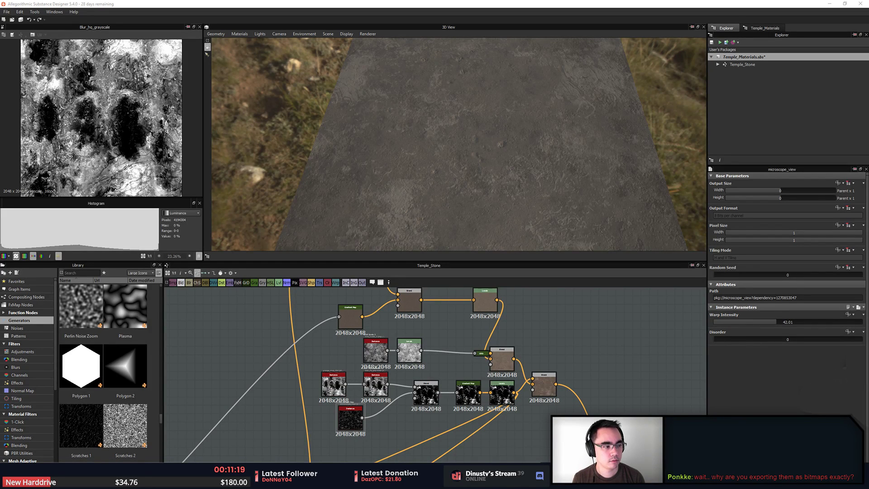
# Switch to the Unreal Editor project with the Temple_Stone textures
pyautogui.click(619, 327)
pyautogui.scroll(3, 561, 358)
pyautogui.moveTo(561, 358); pyautogui.dragTo(739, 308, button='middle')
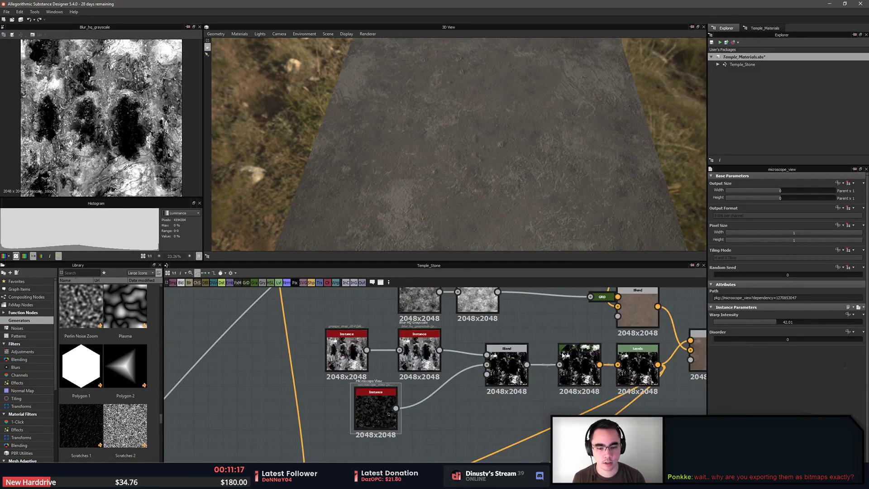
pyautogui.hotkey('alt', 'Tab')
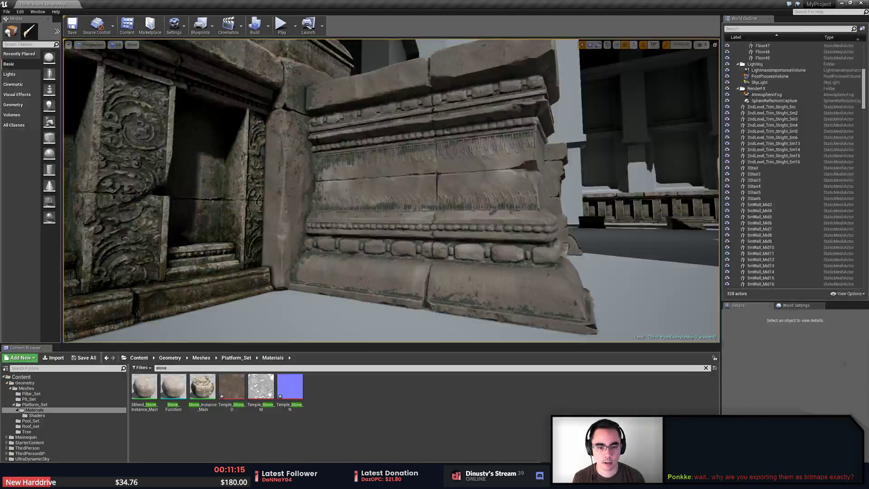
# Reimport the Temple_Stone D, M and N textures from their source files and return to Substance Designer
pyautogui.click(233, 392)
pyautogui.keyDown('shift'); pyautogui.click(284, 394); pyautogui.keyUp('shift')
pyautogui.rightClick(284, 393)
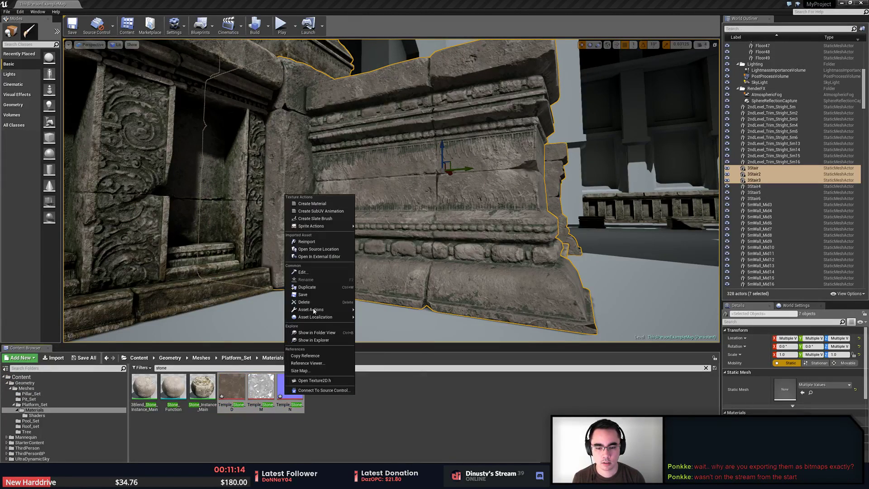
pyautogui.click(318, 242)
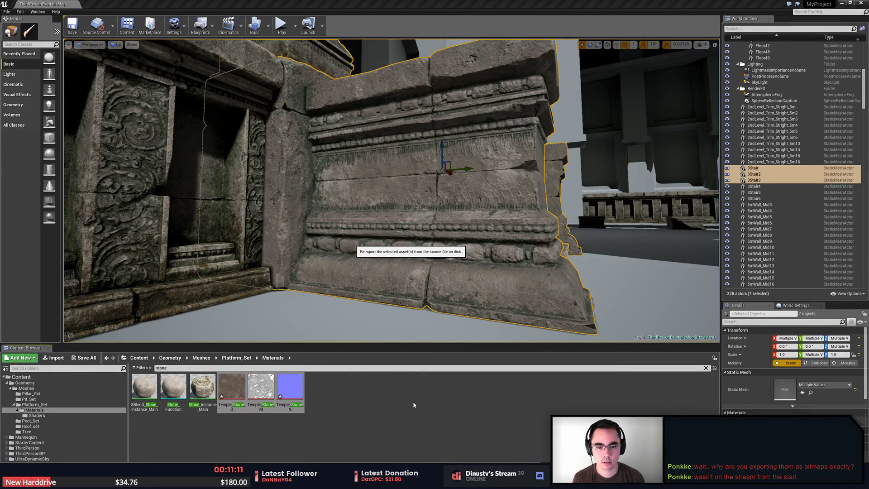
pyautogui.click(422, 380)
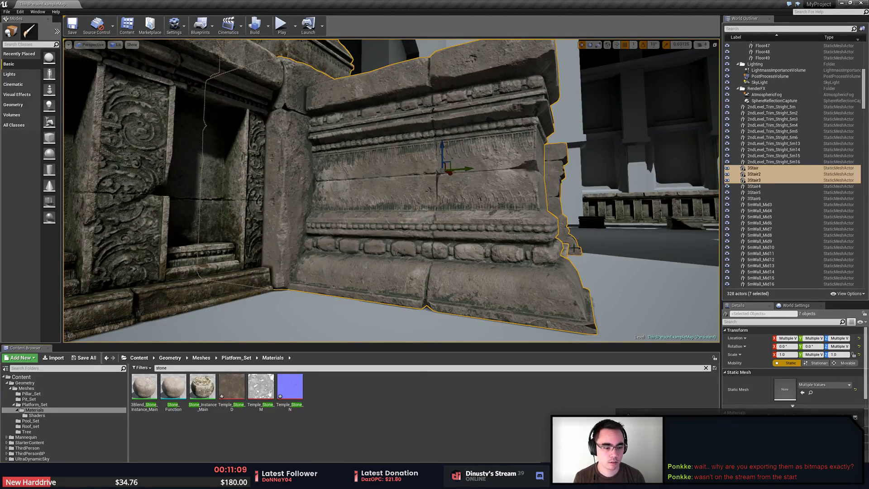
pyautogui.scroll(4, 570, 244)
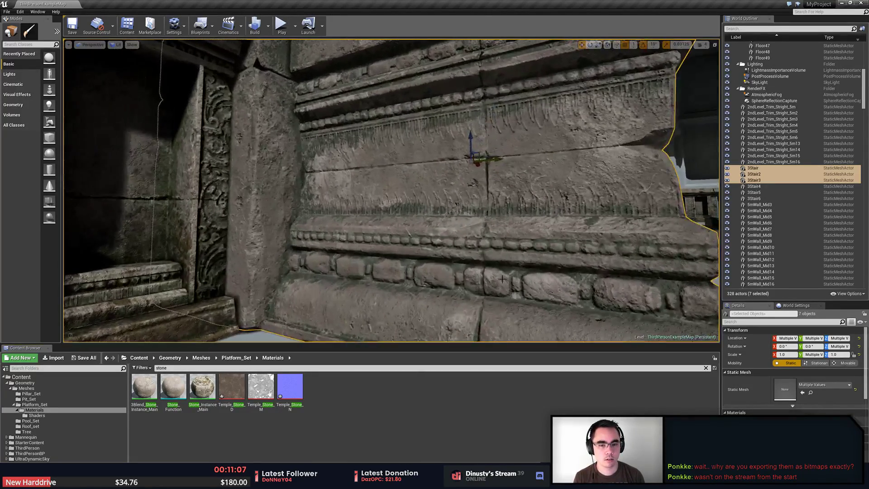
pyautogui.moveTo(439, 268); pyautogui.dragTo(420, 287, button='right')
pyautogui.press('Escape')
pyautogui.hotkey('alt', 'Tab')
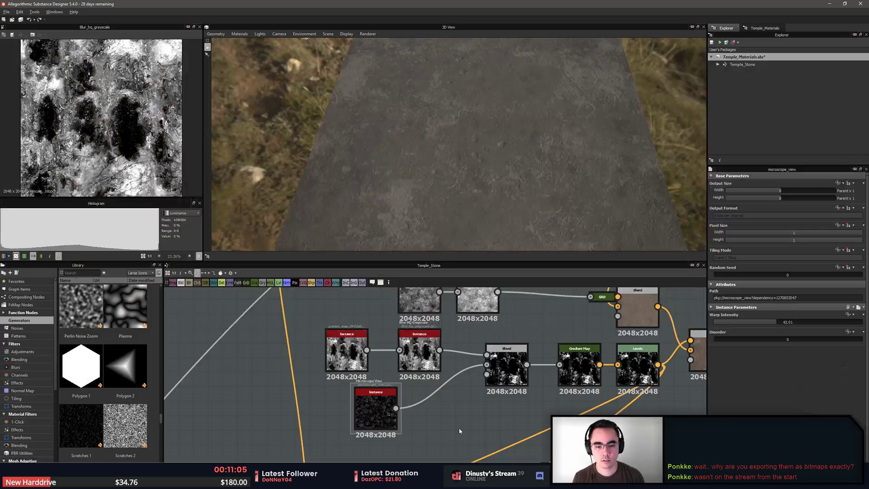
# Add a Clouds 2 noise node beneath the Microscope View node in the Temple_Stone graph
pyautogui.scroll(2, 430, 398)
pyautogui.scroll(-1, 417, 428)
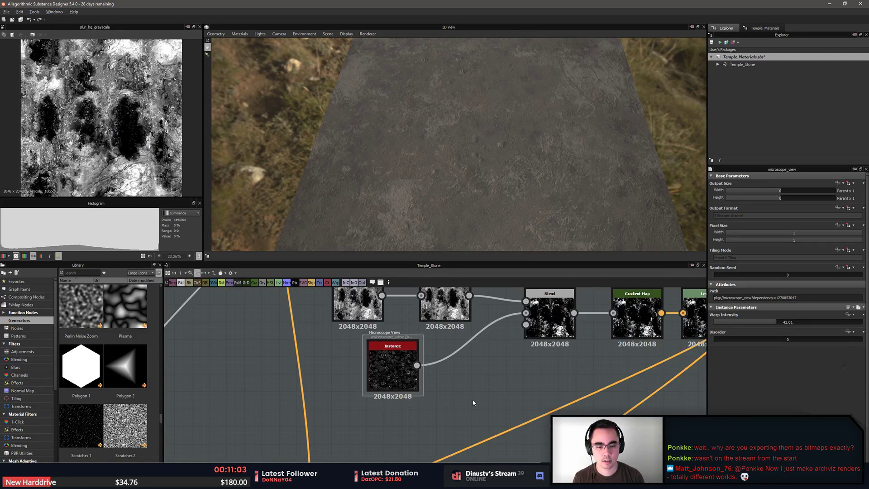
pyautogui.press('space')
pyautogui.write('noise')
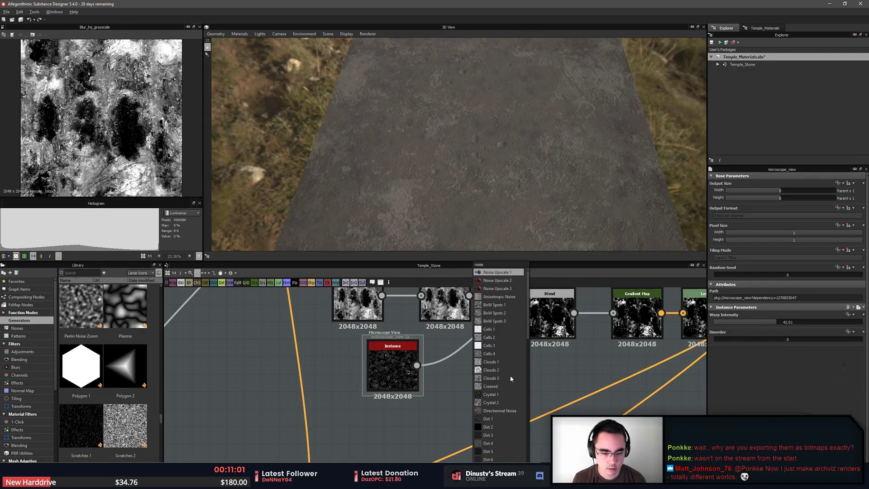
pyautogui.click(491, 370)
pyautogui.moveTo(484, 393); pyautogui.dragTo(466, 410)
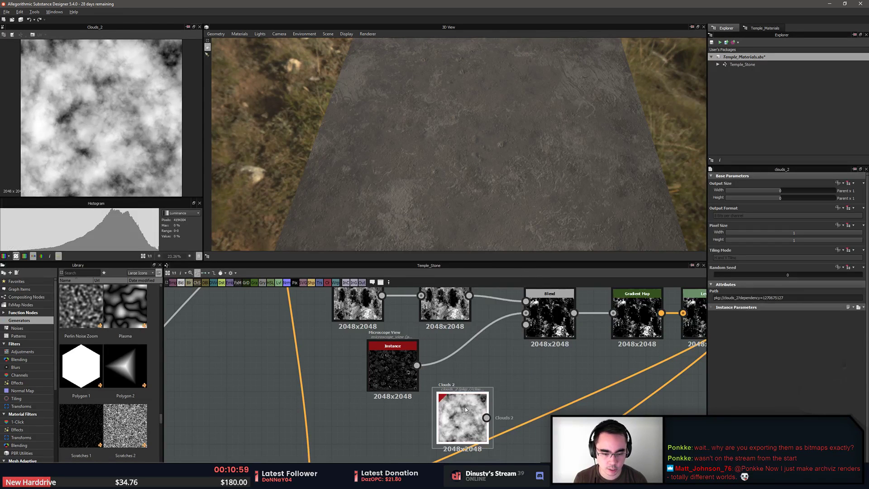
# Add a Levels node fed by Clouds 2 and arrange both nodes beneath the Microscope View node
pyautogui.press('space')
pyautogui.write('level')
pyautogui.press('Return')
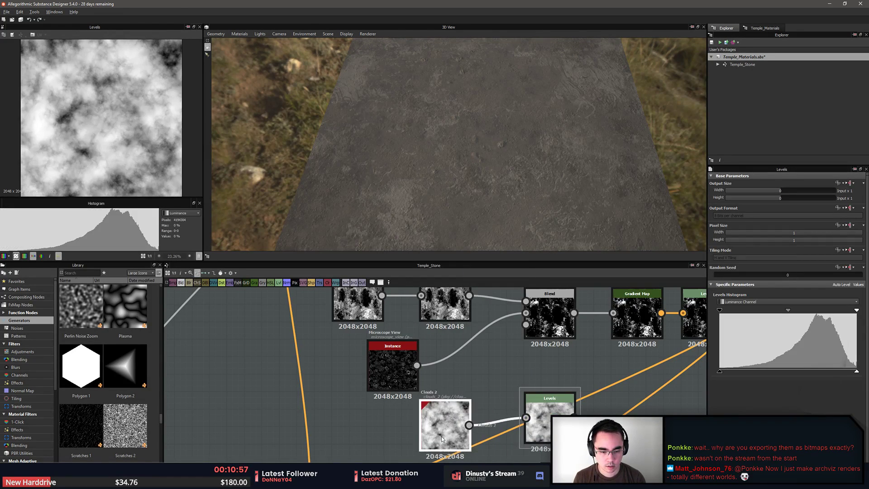
pyautogui.moveTo(441, 436); pyautogui.dragTo(371, 453)
pyautogui.moveTo(540, 421); pyautogui.dragTo(478, 403)
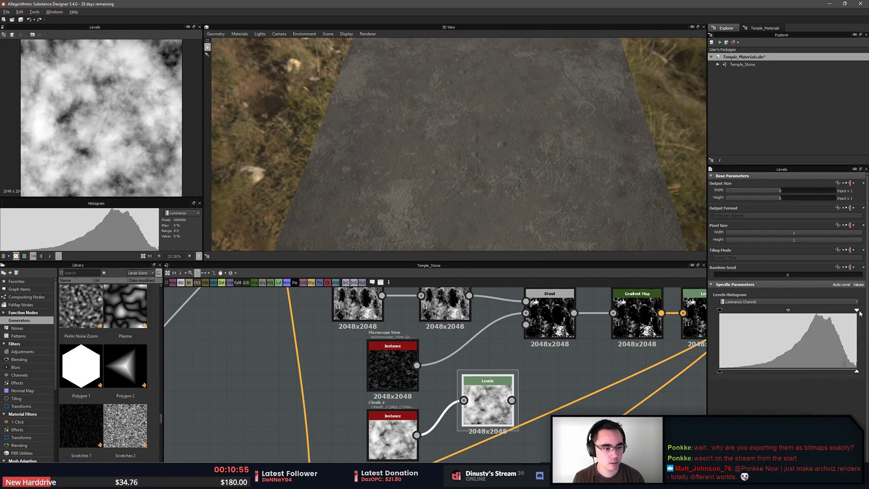
# Boost the clouds' contrast by moving the Levels black and white points inward, and connect the result to the Blend node's opacity input
pyautogui.moveTo(856, 311); pyautogui.dragTo(825, 310)
pyautogui.moveTo(719, 311); pyautogui.dragTo(783, 316)
pyautogui.moveTo(507, 399); pyautogui.dragTo(529, 325)
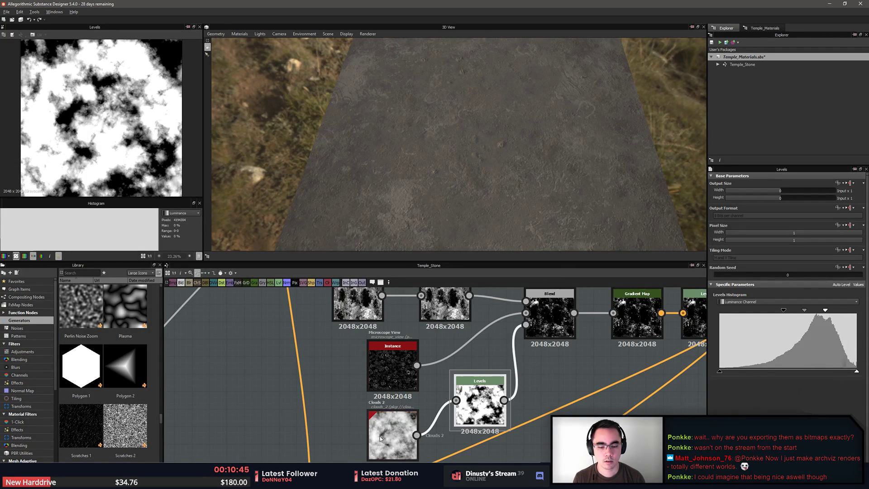
# Reposition the Clouds 2 and Levels nodes lower in the graph and fine-tune the Levels black point
pyautogui.moveTo(392, 432); pyautogui.dragTo(339, 432)
pyautogui.moveTo(475, 404); pyautogui.dragTo(423, 439)
pyautogui.moveTo(792, 313); pyautogui.dragTo(807, 316)
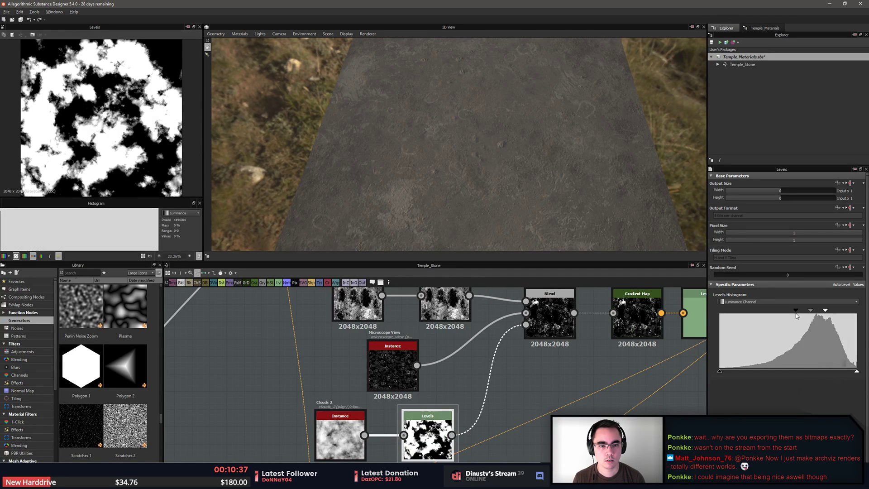
pyautogui.moveTo(807, 316); pyautogui.dragTo(785, 316)
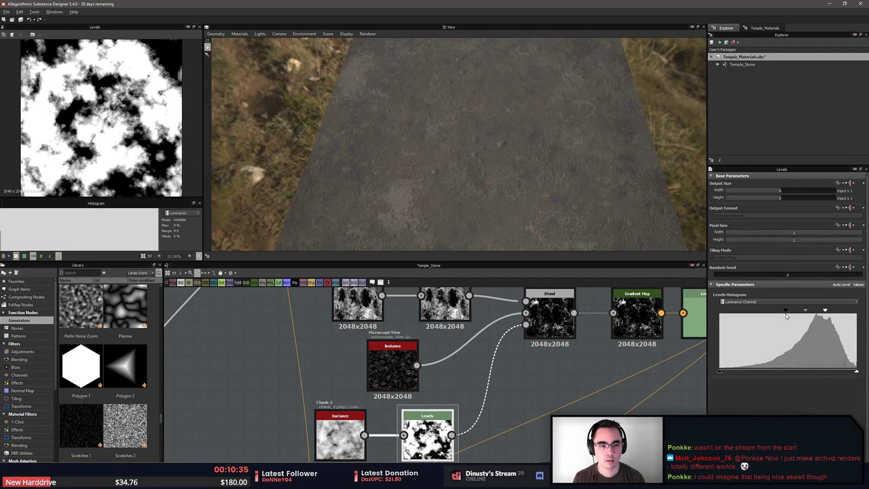
# Preview the Blend node and try the Max (Lighten), Multiply, Add (Linear Dodge) and Copy blending modes on it
pyautogui.doubleClick(551, 323)
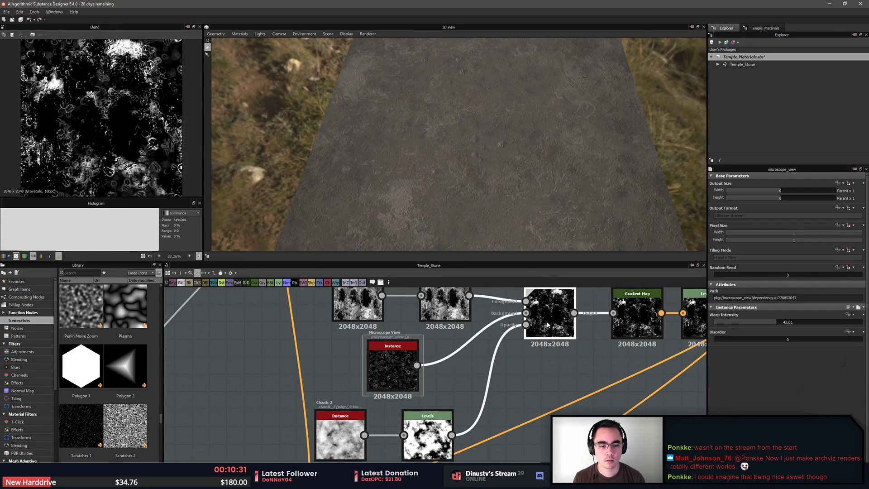
pyautogui.scroll(-1, 758, 316)
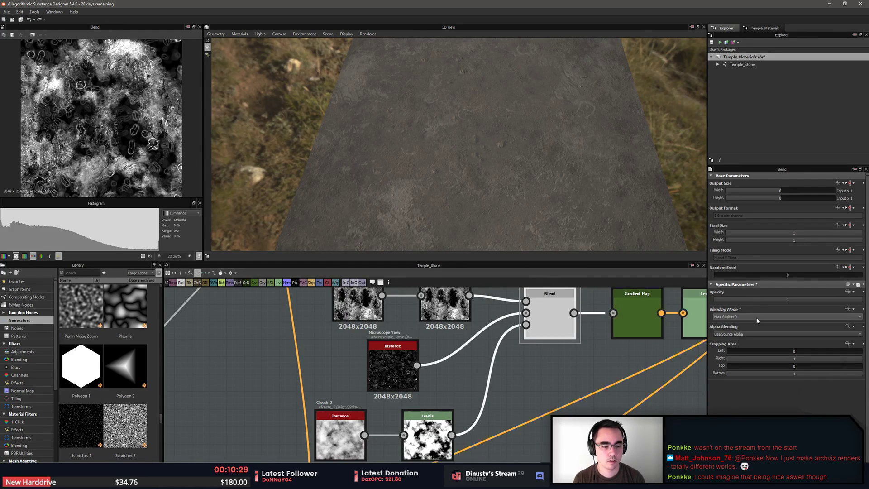
pyautogui.scroll(2, 757, 320)
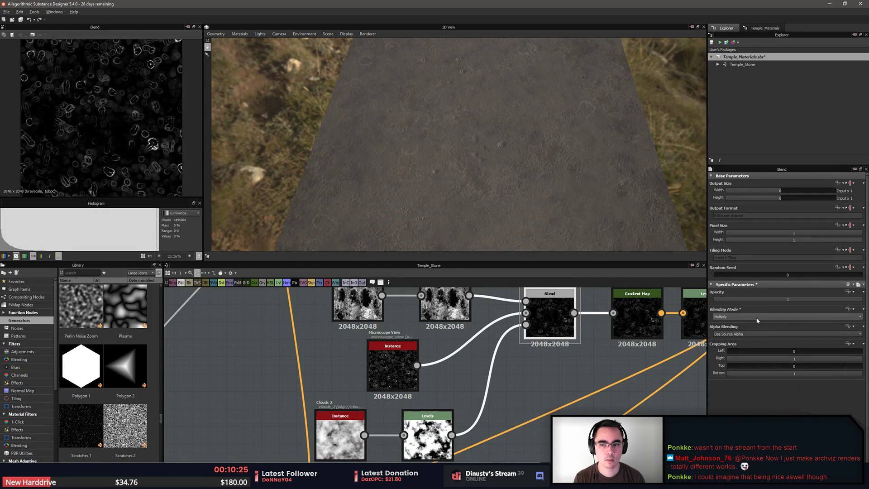
pyautogui.scroll(1, 757, 320)
pyautogui.scroll(1, 757, 320)
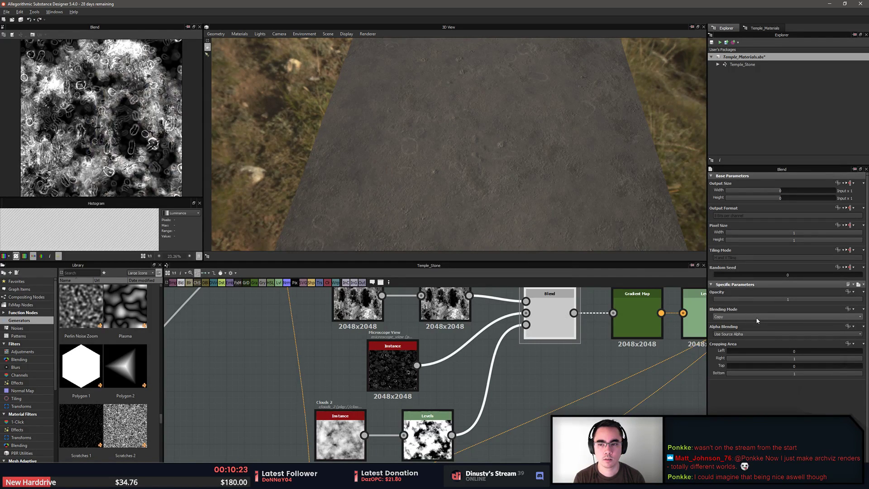
pyautogui.scroll(1, 757, 320)
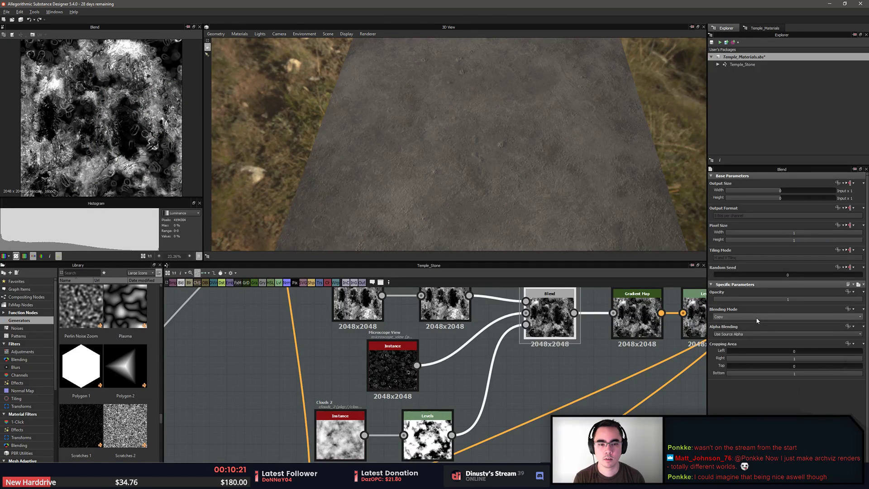
pyautogui.scroll(-1, 754, 319)
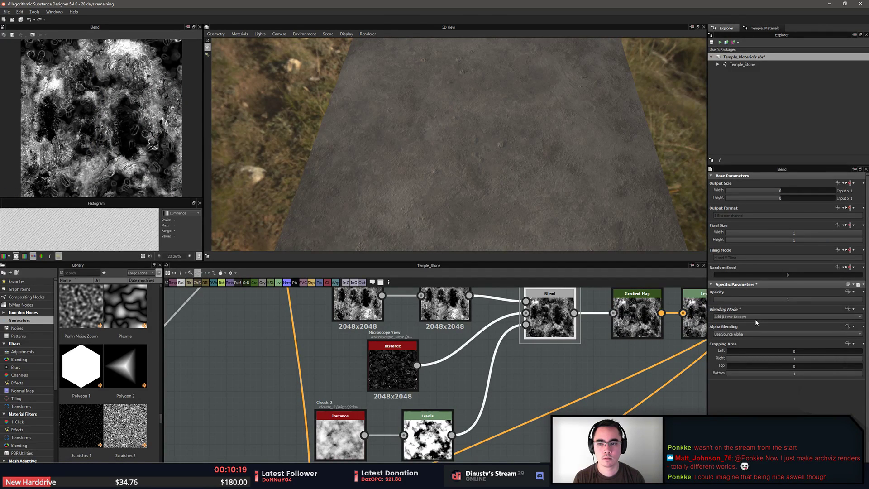
pyautogui.scroll(-1, 755, 318)
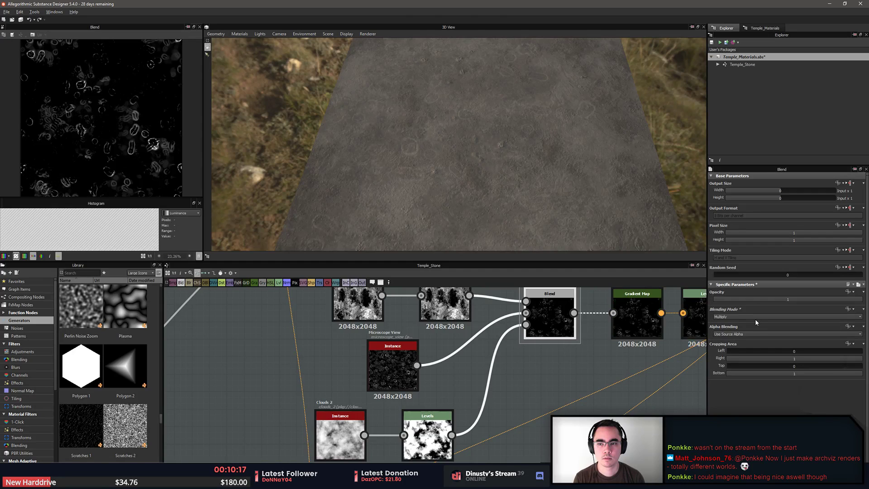
pyautogui.scroll(-1, 755, 319)
pyautogui.click(743, 315)
pyautogui.click(742, 322)
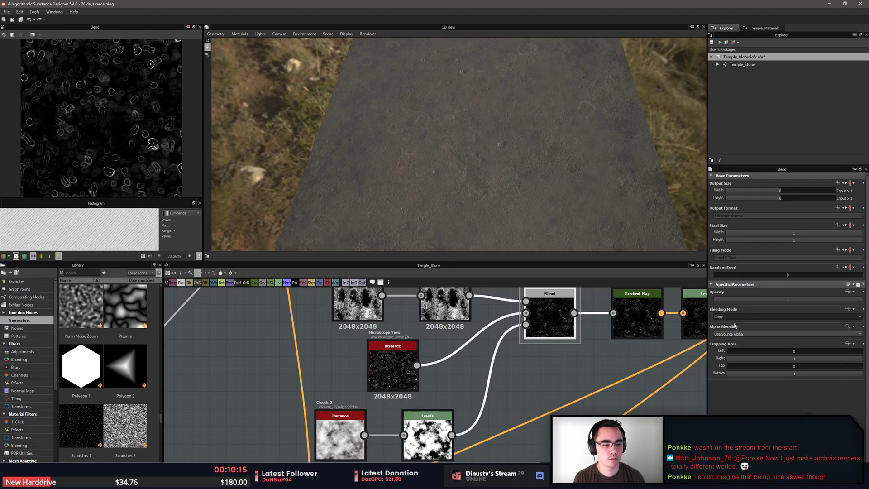
pyautogui.click(740, 313)
pyautogui.click(741, 313)
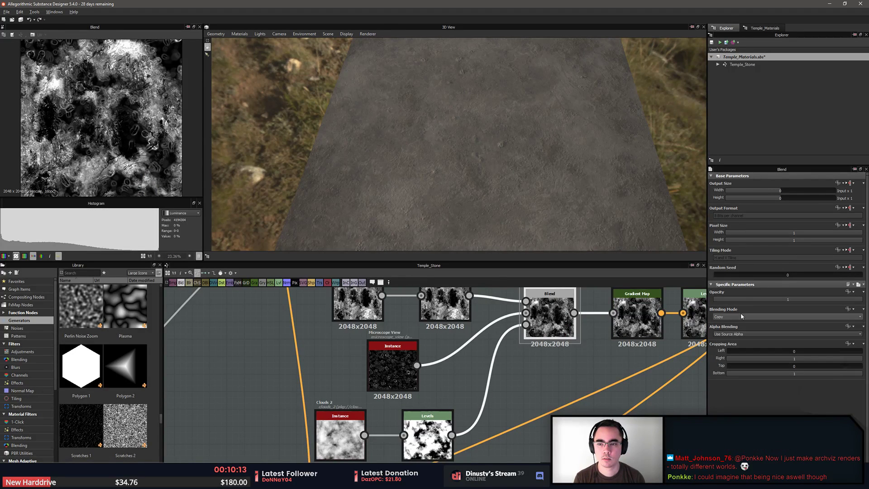
# Set the blending mode of the Blend node combining the grunge and Microscope View to Min (Darken)
pyautogui.scroll(-1, 740, 316)
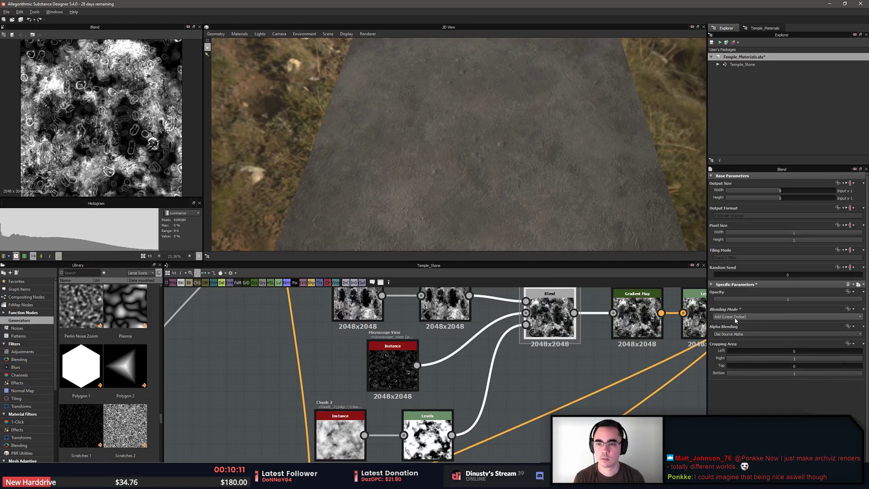
pyautogui.scroll(-1, 736, 319)
pyautogui.scroll(-3, 736, 319)
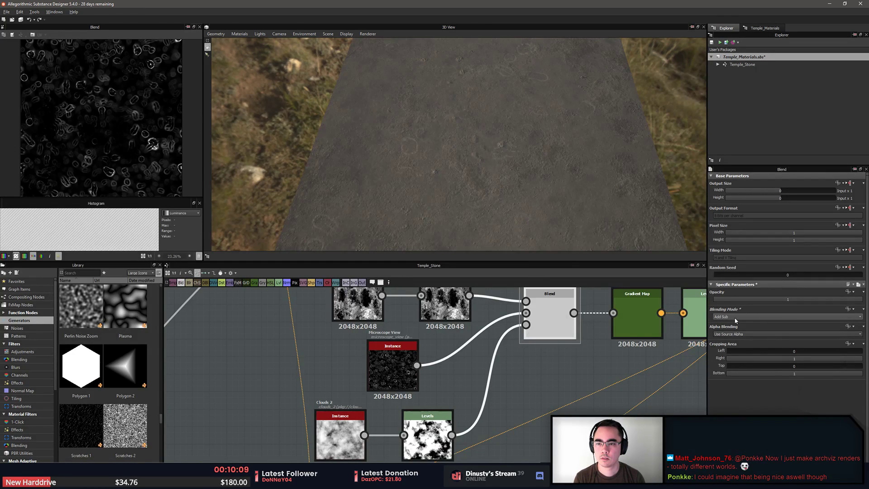
pyautogui.scroll(-1, 735, 319)
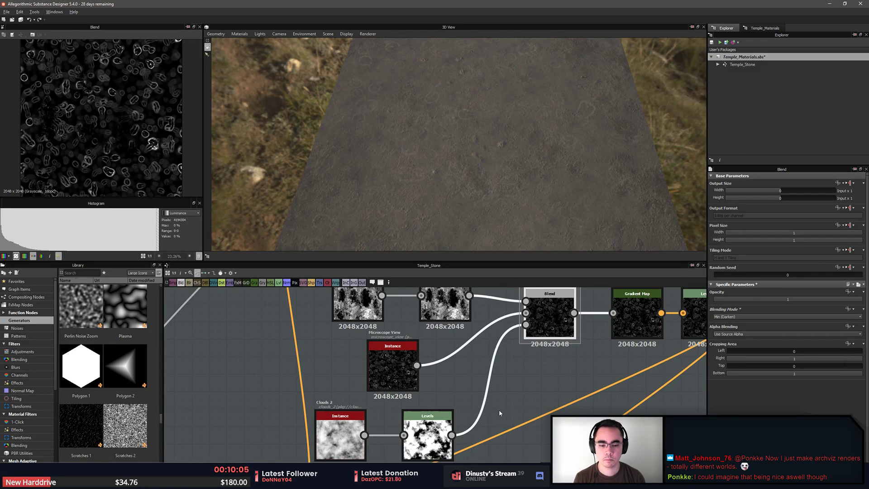
# Delete the Levels and Clouds 2 nodes that mask the Blend node
pyautogui.click(427, 433)
pyautogui.press('BackSpace')
pyautogui.click(340, 432)
pyautogui.press('BackSpace')
pyautogui.moveTo(458, 391); pyautogui.dragTo(483, 407, button='middle')
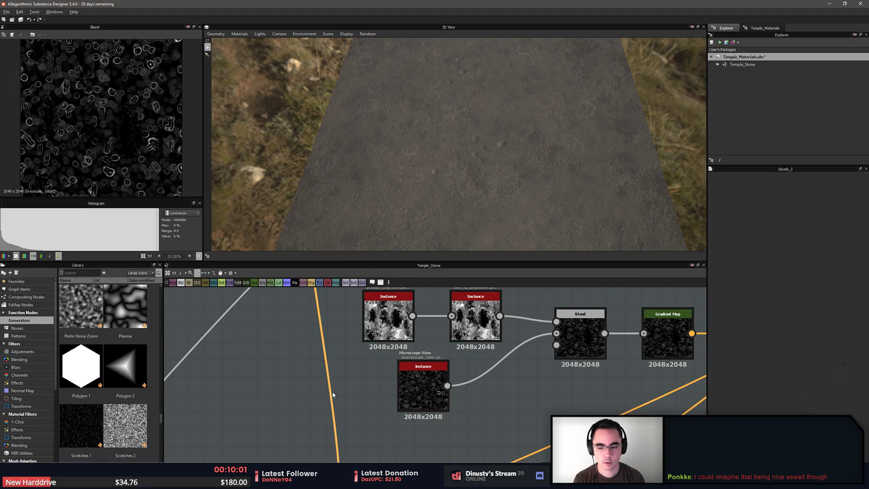
# Save the Temple_Materials.sbs package and export the D, N and M outputs in Truevision Targa format to Temple/Substance/Materials
pyautogui.hotkey('ctrl', 's')
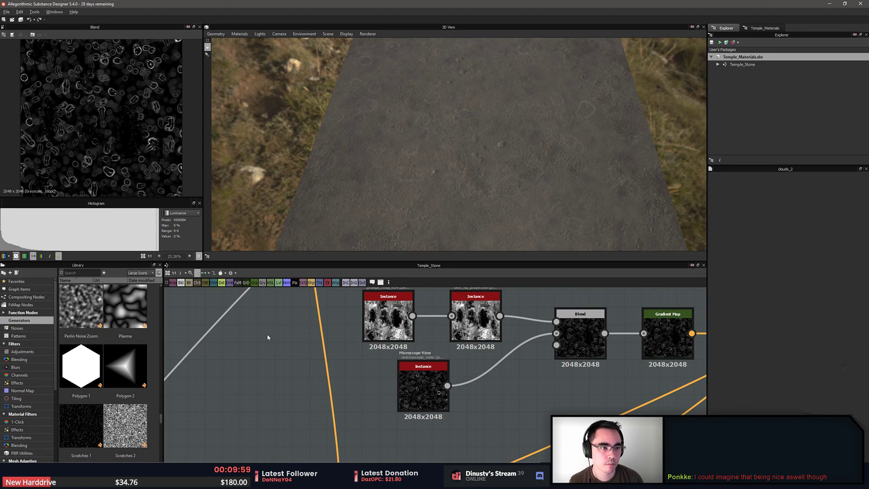
pyautogui.click(267, 337)
pyautogui.click(235, 274)
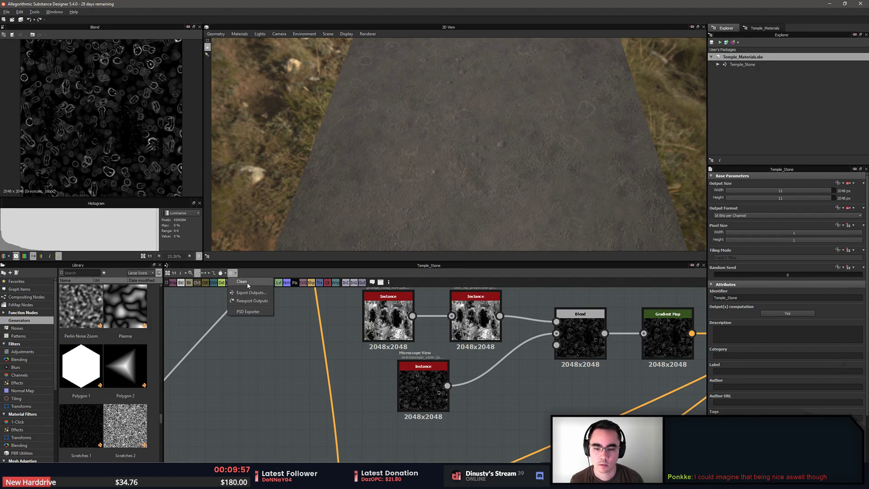
pyautogui.click(251, 292)
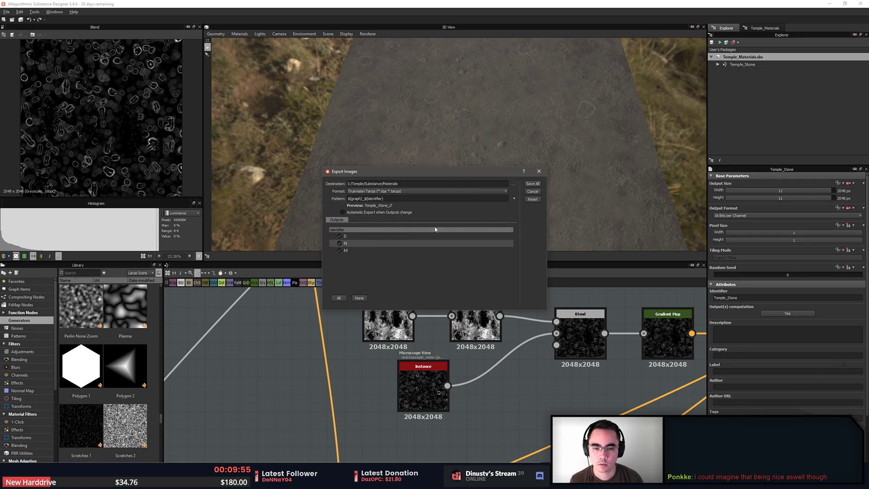
pyautogui.click(528, 183)
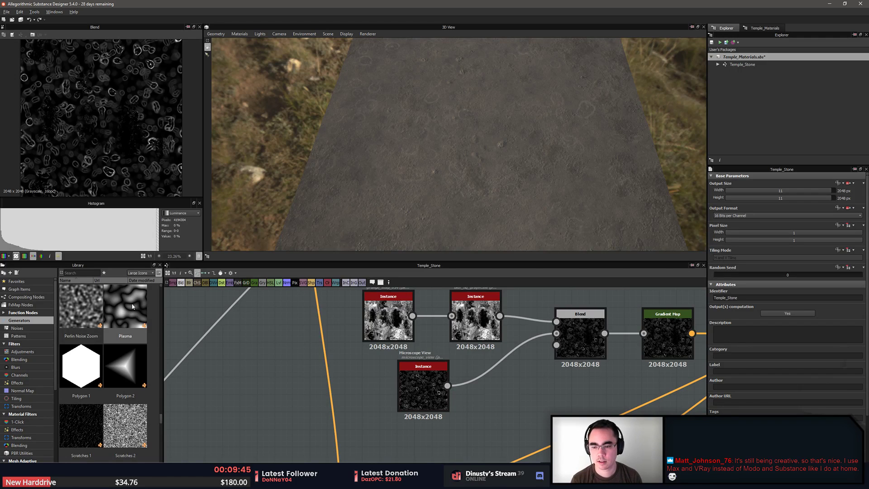
# Add grunge map 007 from the library's generators and connect it to the Blur HQ Grayscale node in place of the existing grunge map
pyautogui.scroll(-8, 124, 371)
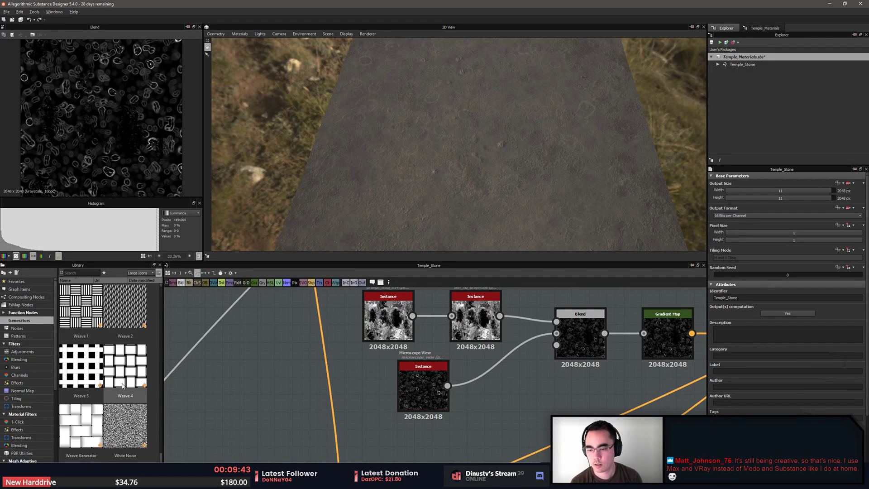
pyautogui.scroll(-1, 122, 386)
pyautogui.scroll(-10, 119, 387)
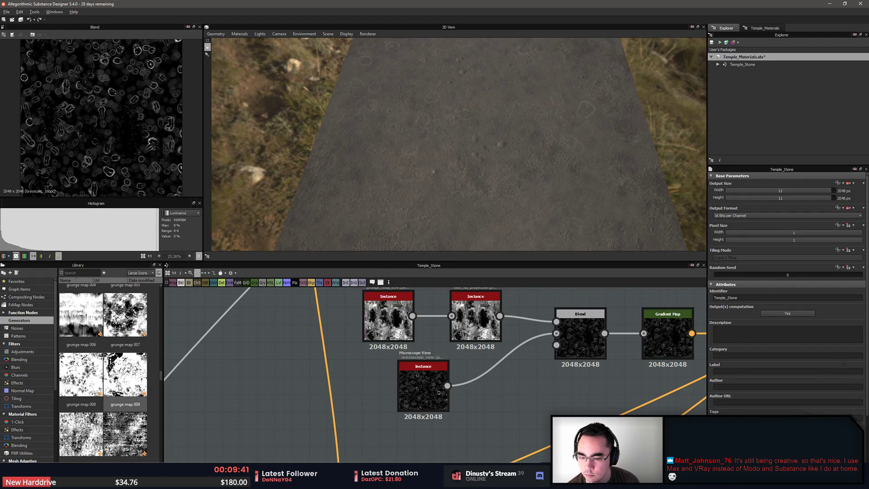
pyautogui.scroll(3, 120, 387)
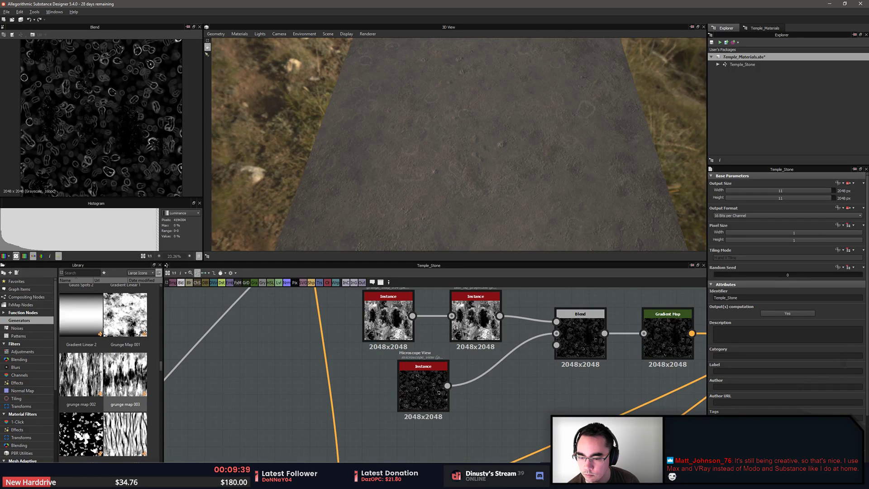
pyautogui.moveTo(161, 367); pyautogui.dragTo(273, 385)
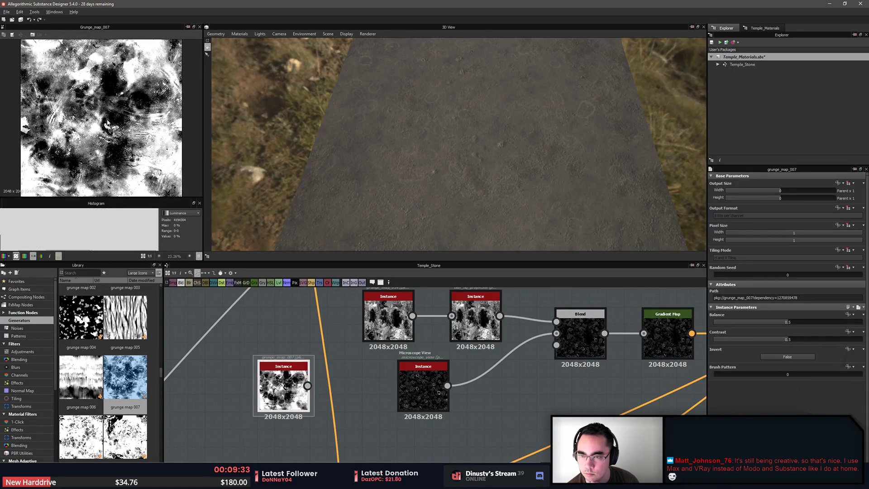
pyautogui.moveTo(295, 367); pyautogui.dragTo(452, 316)
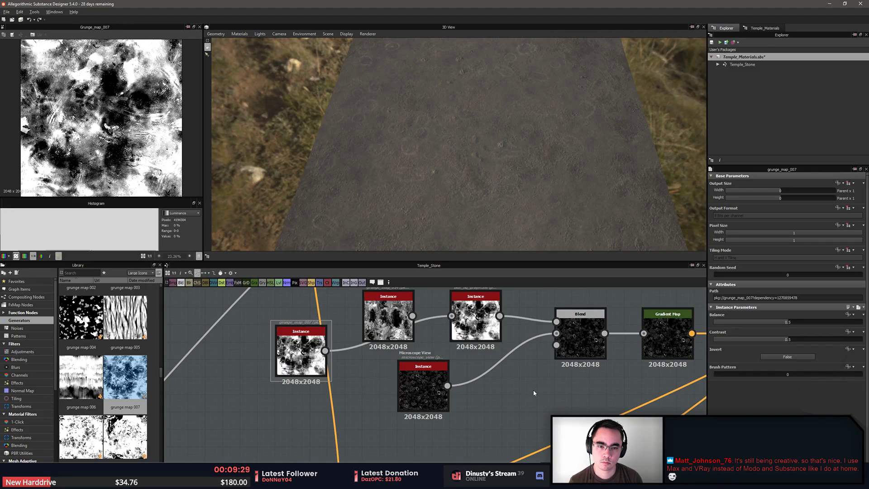
# Try different blending modes on the Blend node combining the grunge and Microscope View, ending on Add Sub
pyautogui.click(580, 337)
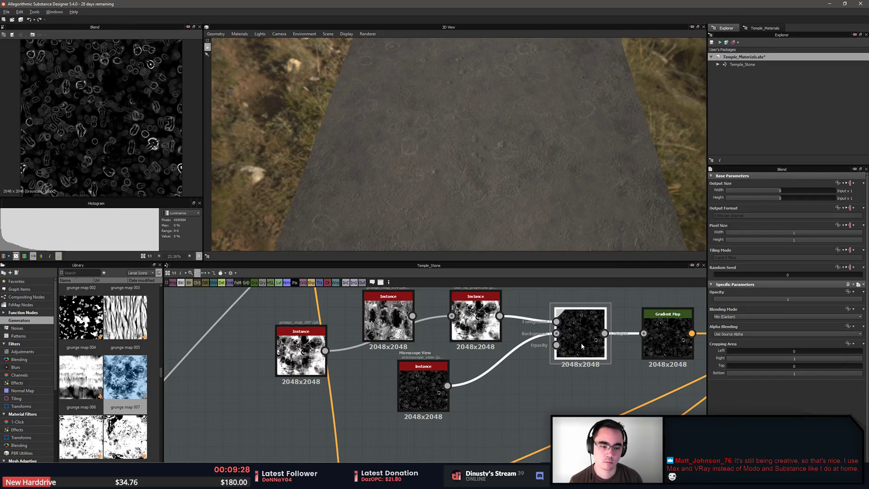
pyautogui.click(738, 317)
pyautogui.click(737, 323)
pyautogui.click(739, 317)
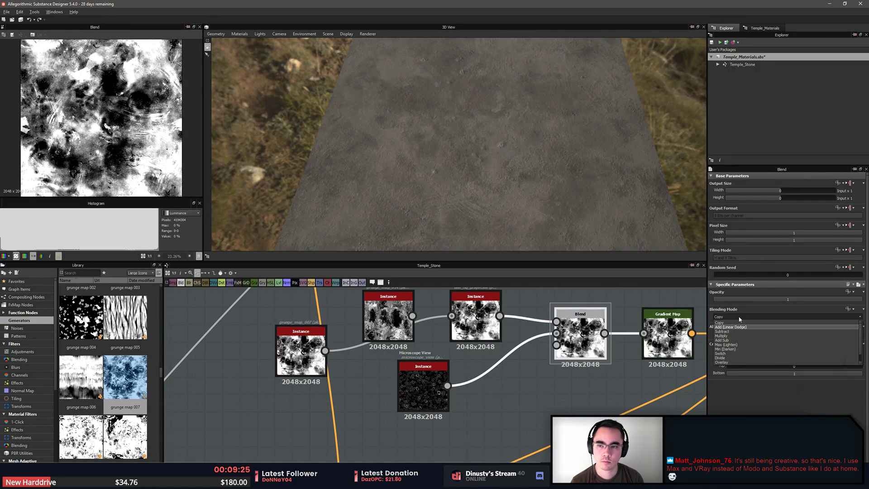
pyautogui.click(738, 322)
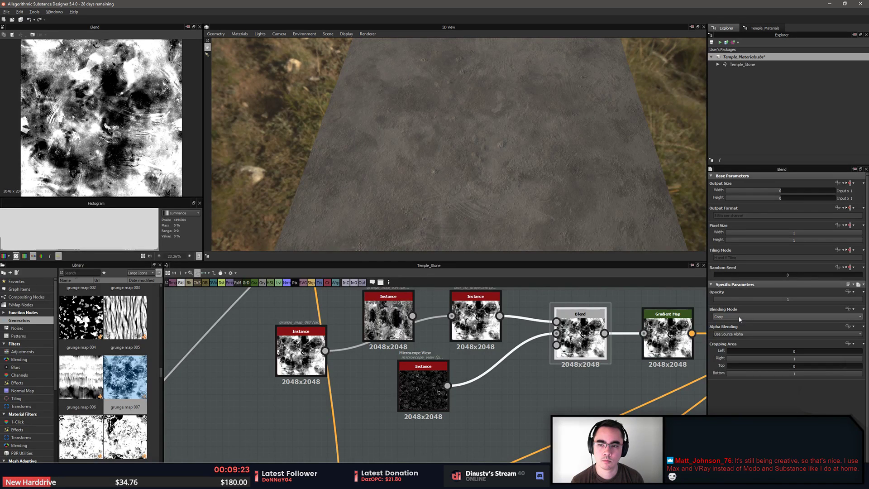
pyautogui.click(735, 316)
pyautogui.click(734, 326)
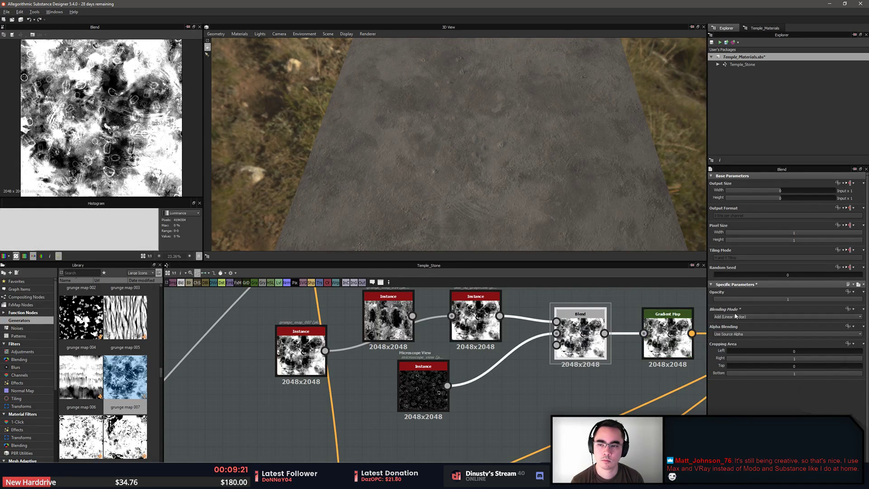
pyautogui.scroll(-1, 735, 316)
pyautogui.scroll(-2, 736, 316)
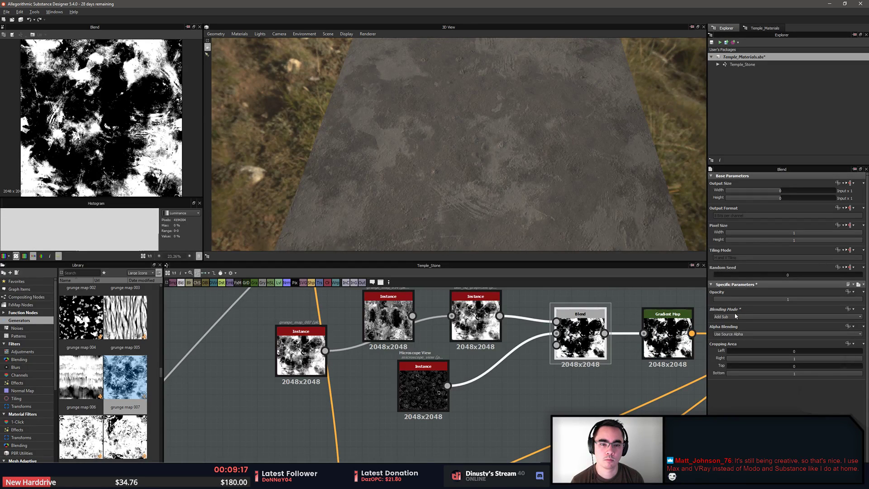
# Delete the unused grunge map 014 node, space out the grunge map 007 and Blur HQ Grayscale nodes, and preview the blur
pyautogui.click(470, 306)
pyautogui.moveTo(413, 317); pyautogui.dragTo(403, 361, button='middle')
pyautogui.scroll(-1, 403, 361)
pyautogui.click(382, 360)
pyautogui.press('Delete')
pyautogui.moveTo(310, 389); pyautogui.dragTo(267, 389)
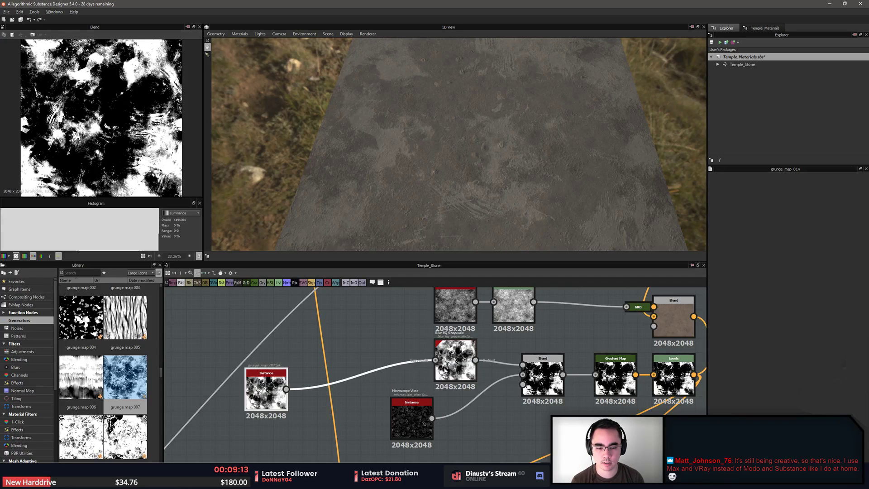
pyautogui.moveTo(455, 362); pyautogui.dragTo(367, 362)
pyautogui.doubleClick(364, 368)
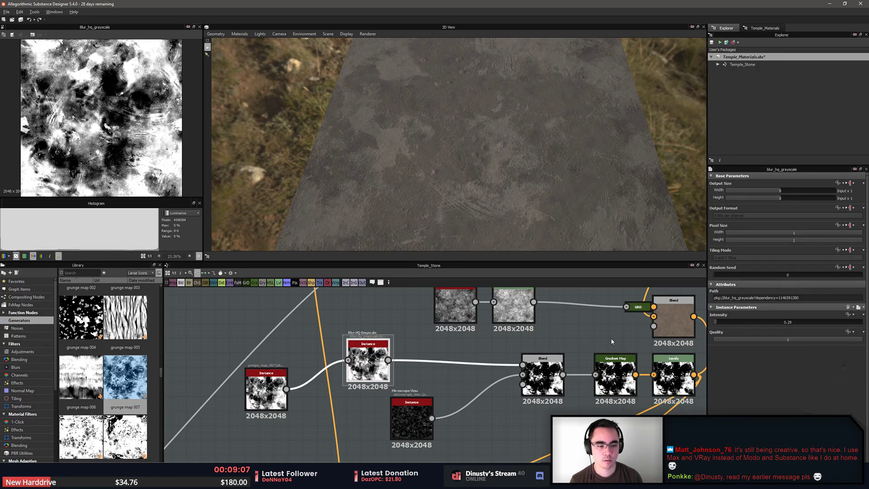
# Insert a Histogram Range node between Blur HQ Grayscale and the Blend node, and set its Range to 0.6
pyautogui.press('space')
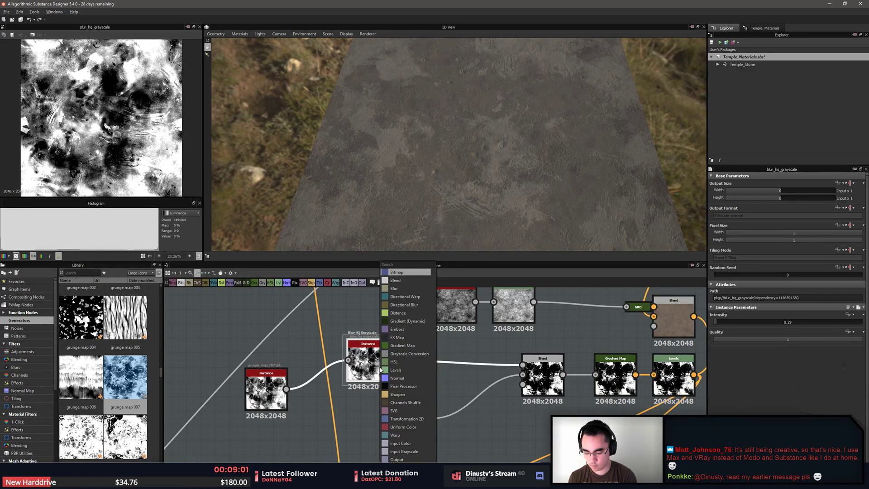
pyautogui.write('hist')
pyautogui.press('Return')
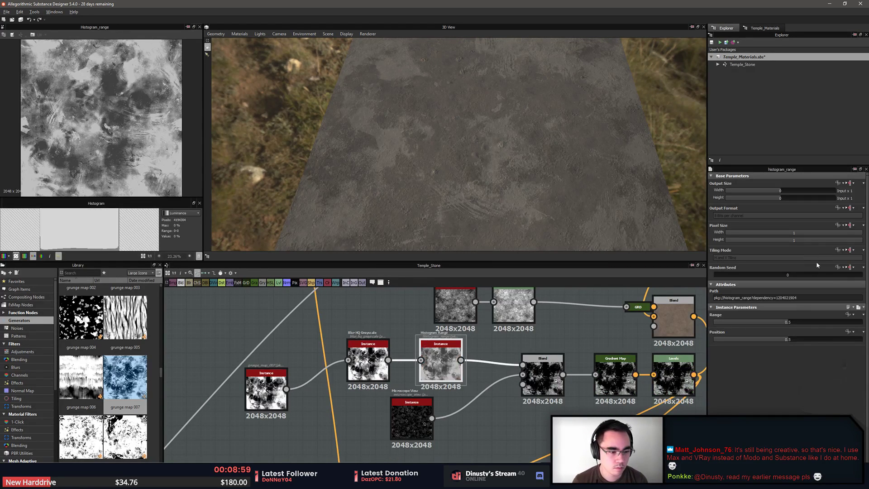
pyautogui.moveTo(790, 344)
pyautogui.mouseDown()
pyautogui.moveTo(728, 342)
pyautogui.moveTo(807, 335)
pyautogui.moveTo(789, 340)
pyautogui.mouseUp()
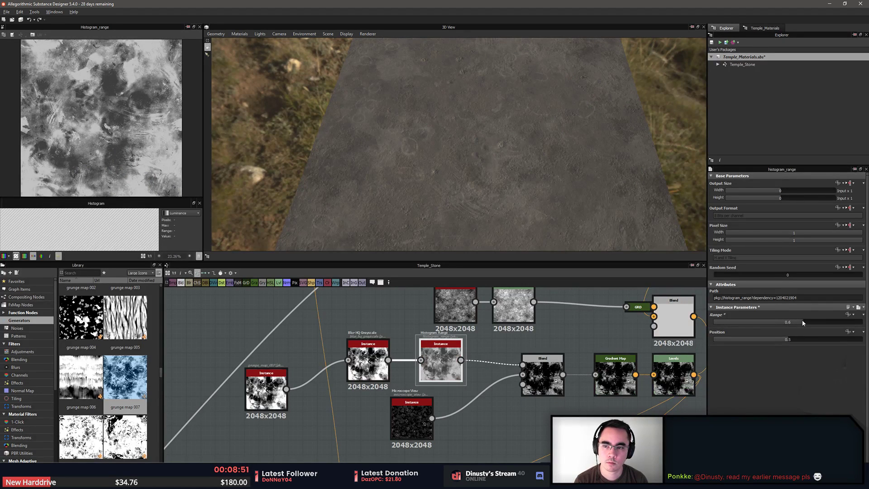
pyautogui.click(802, 322)
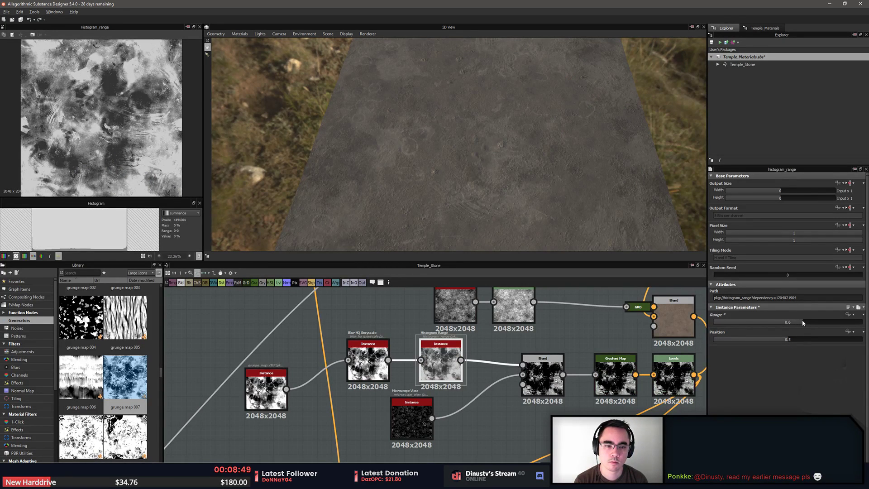
pyautogui.moveTo(456, 147); pyautogui.dragTo(541, 172, button='right')
pyautogui.moveTo(541, 173); pyautogui.dragTo(514, 163)
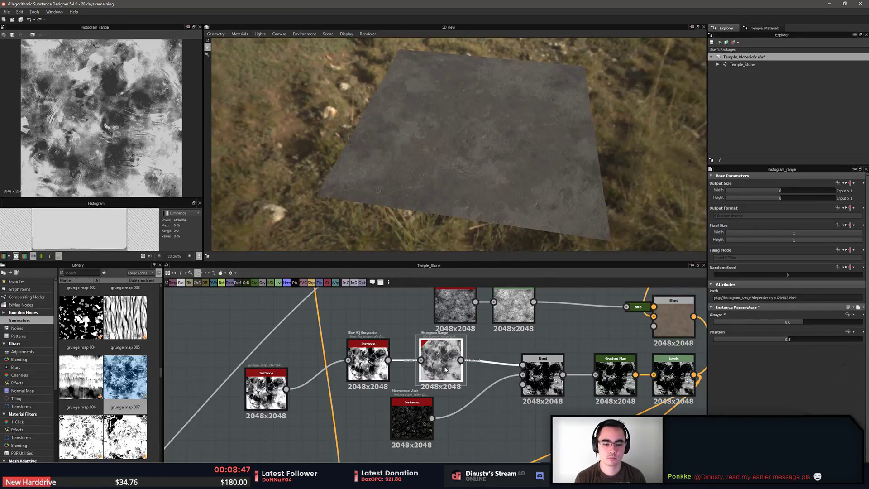
# Add a Transformation 2D node near the Microscope View node and feed it from the Blur HQ Grayscale output
pyautogui.click(369, 362)
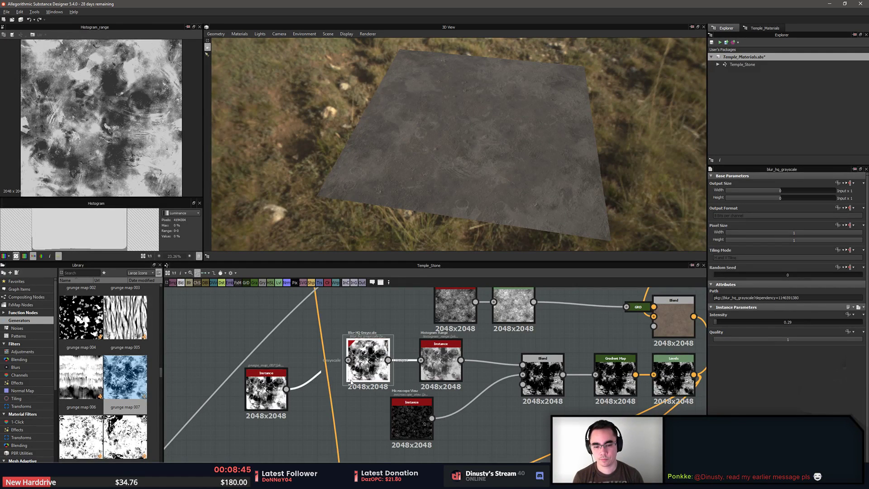
pyautogui.scroll(-1, 355, 448)
pyautogui.moveTo(356, 448); pyautogui.dragTo(354, 396, button='middle')
pyautogui.press('space')
pyautogui.write('2s')
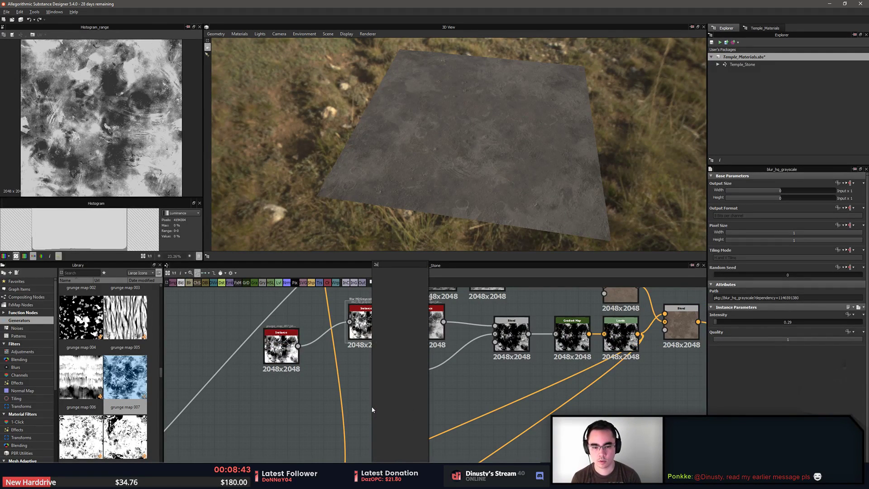
pyautogui.press('Return')
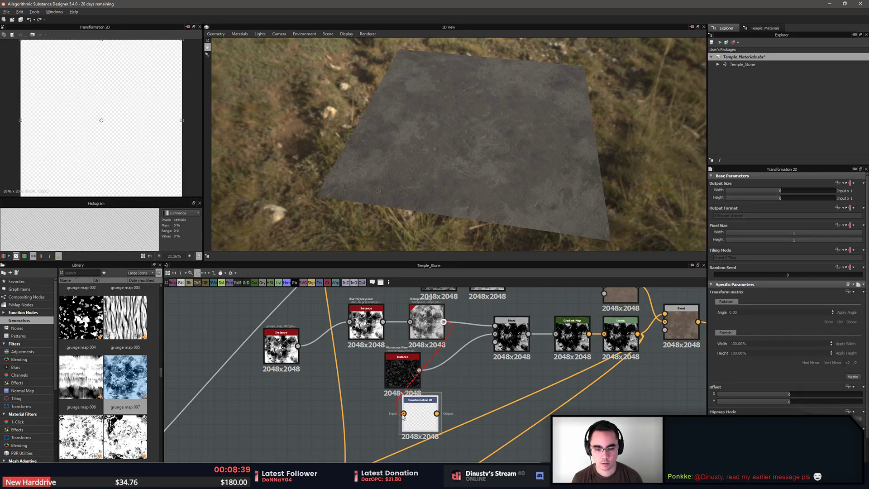
pyautogui.moveTo(403, 415); pyautogui.dragTo(463, 387)
pyautogui.scroll(-2, 113, 133)
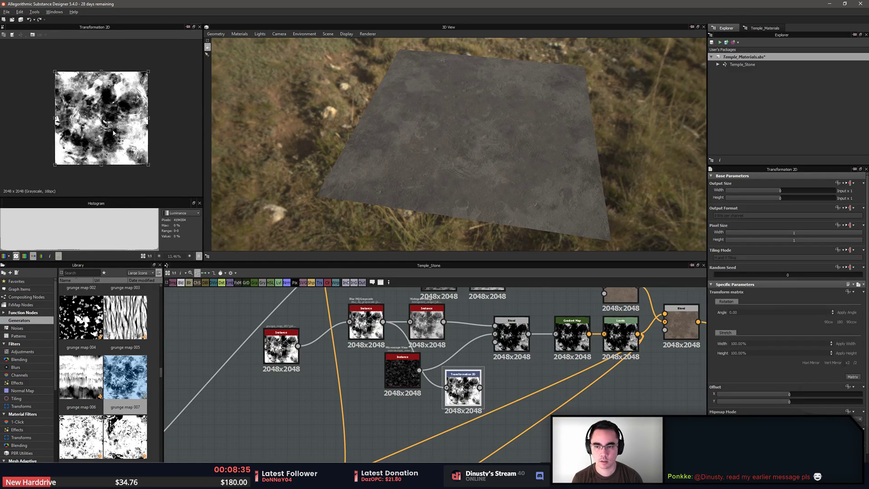
pyautogui.scroll(-1, 113, 132)
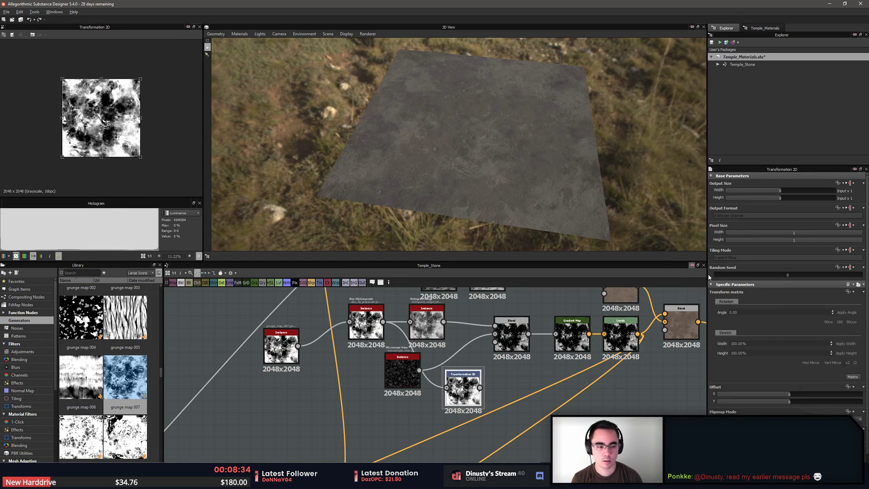
# Rotate the Transformation 2D node's grunge by 180 degrees and halve its scale so the pattern tiles twice
pyautogui.click(842, 325)
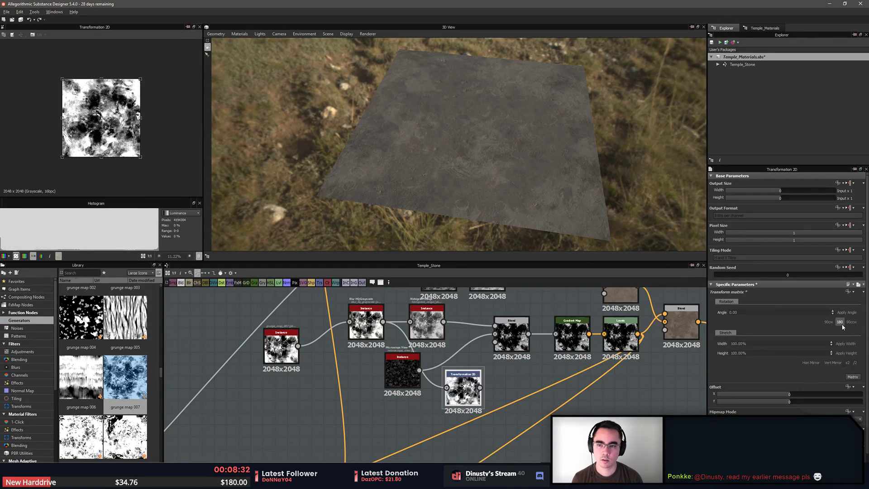
pyautogui.click(848, 362)
pyautogui.click(847, 362)
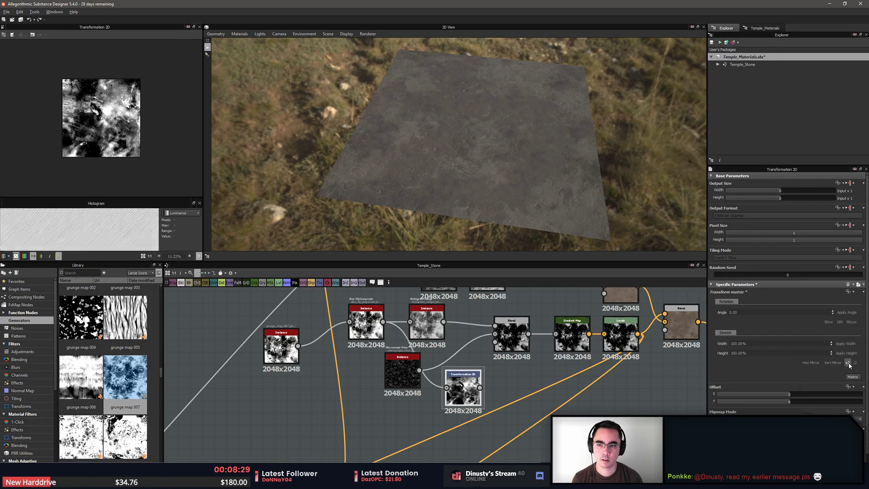
pyautogui.click(855, 362)
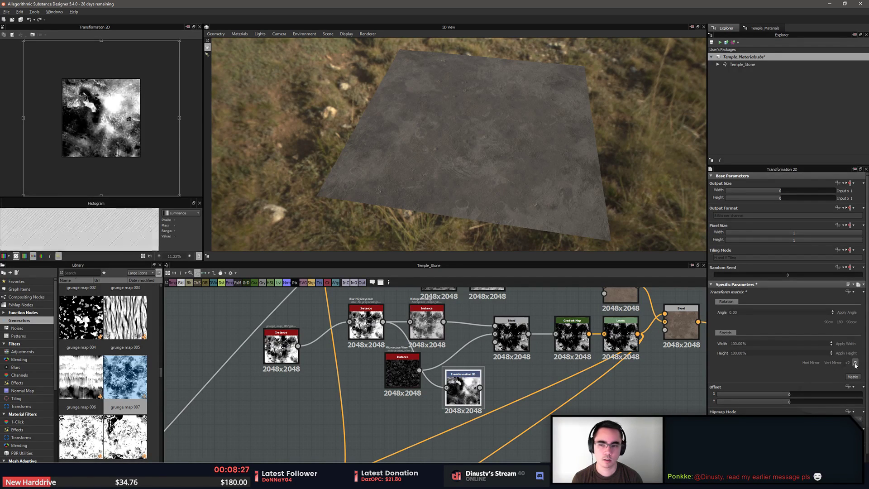
pyautogui.click(855, 363)
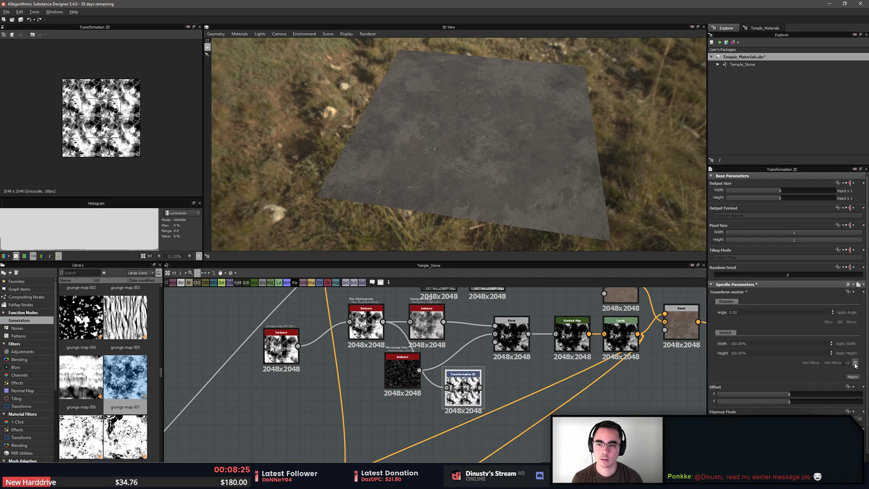
pyautogui.click(847, 363)
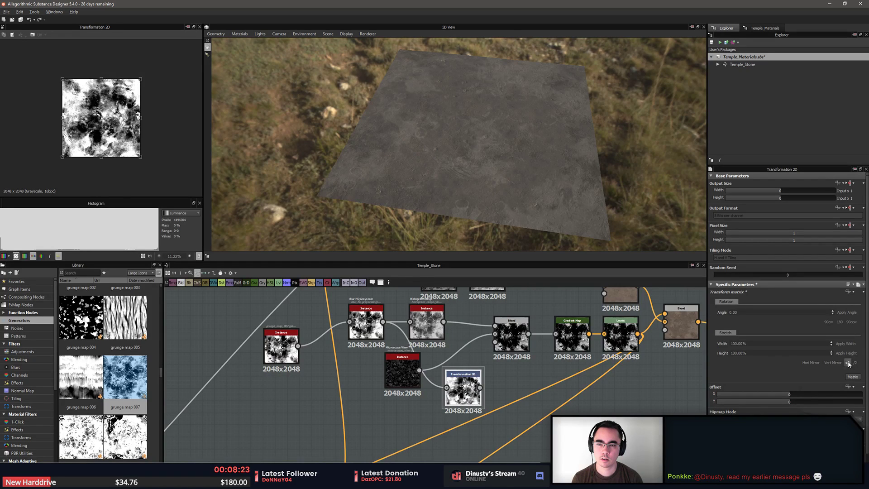
pyautogui.click(854, 363)
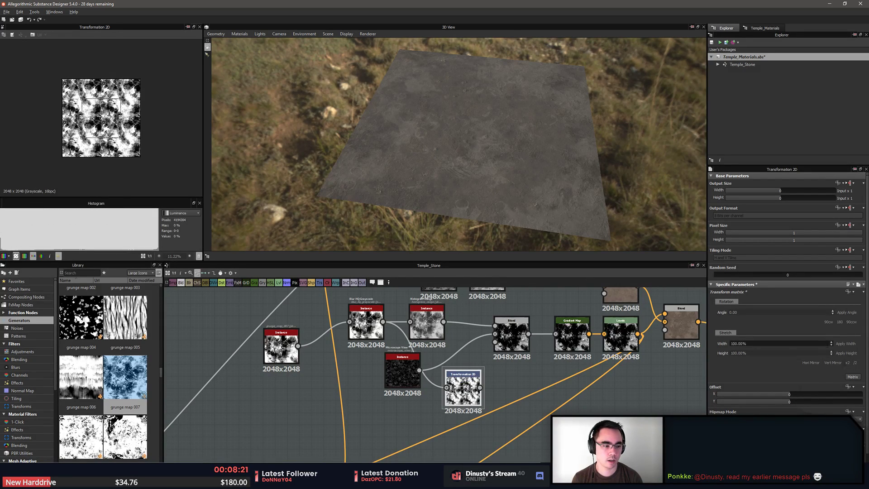
# Connect the Transformation 2D output to the Opacity input of the Blend node combining grunge and Microscope View
pyautogui.moveTo(479, 387); pyautogui.dragTo(495, 341)
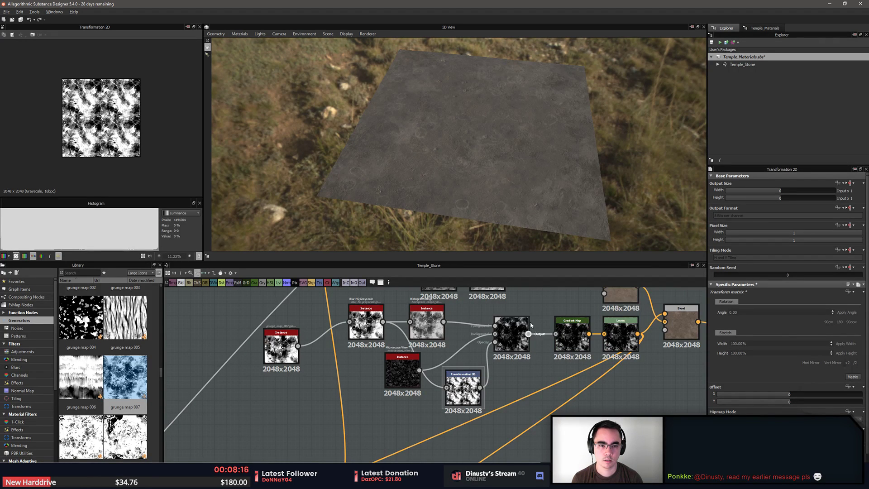
pyautogui.moveTo(534, 136); pyautogui.dragTo(474, 159)
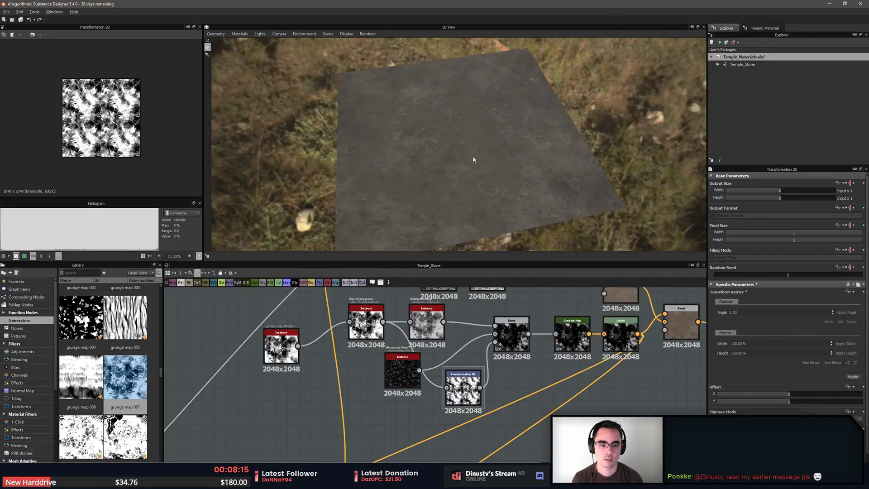
pyautogui.scroll(-2, 514, 359)
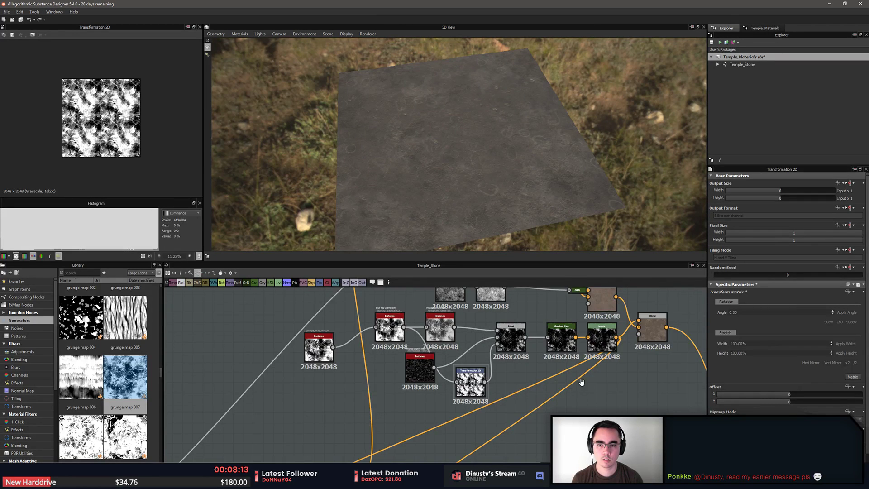
# Examine the Base Material node's base colour as a tiled preview to judge its repetition
pyautogui.scroll(-2, 530, 398)
pyautogui.scroll(-1, 530, 401)
pyautogui.moveTo(551, 387); pyautogui.dragTo(511, 392, button='middle')
pyautogui.scroll(3, 512, 391)
pyautogui.doubleClick(516, 457)
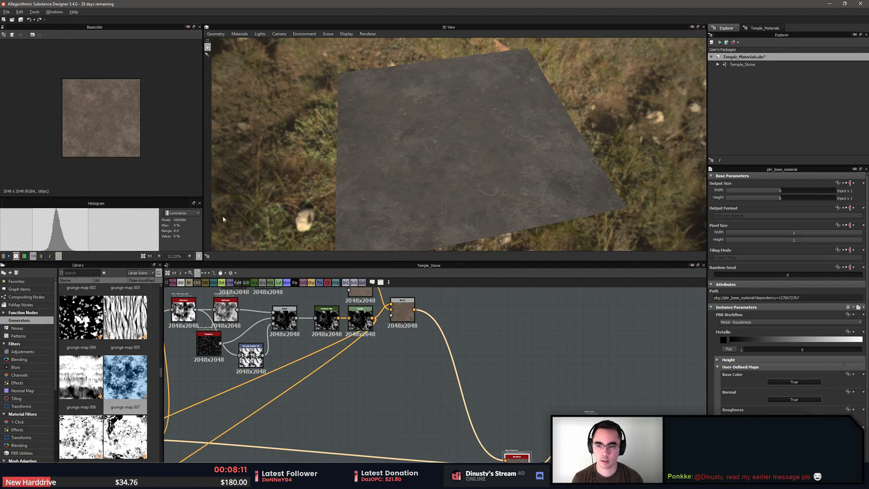
pyautogui.press('space')
pyautogui.scroll(-2, 165, 140)
pyautogui.moveTo(165, 140); pyautogui.dragTo(92, 65, button='middle')
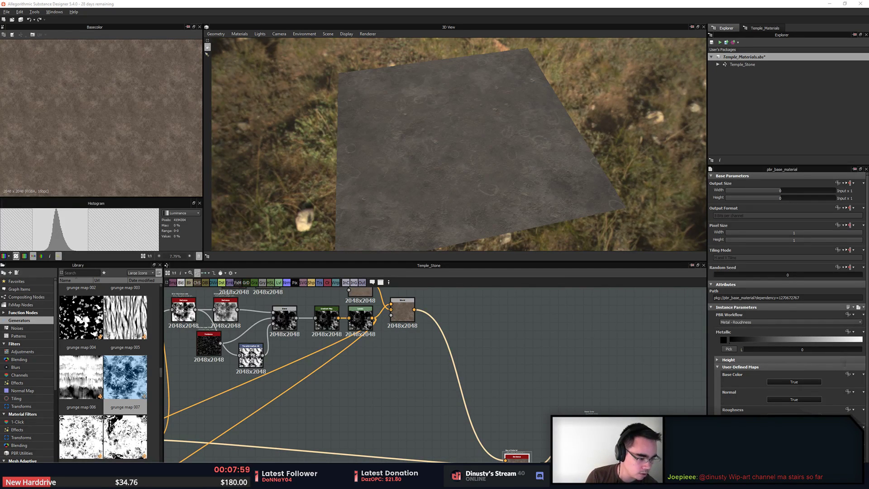
# Move the three output nodes farther away from the Base Material node and save the Temple_Materials.sbs package
pyautogui.click(563, 390)
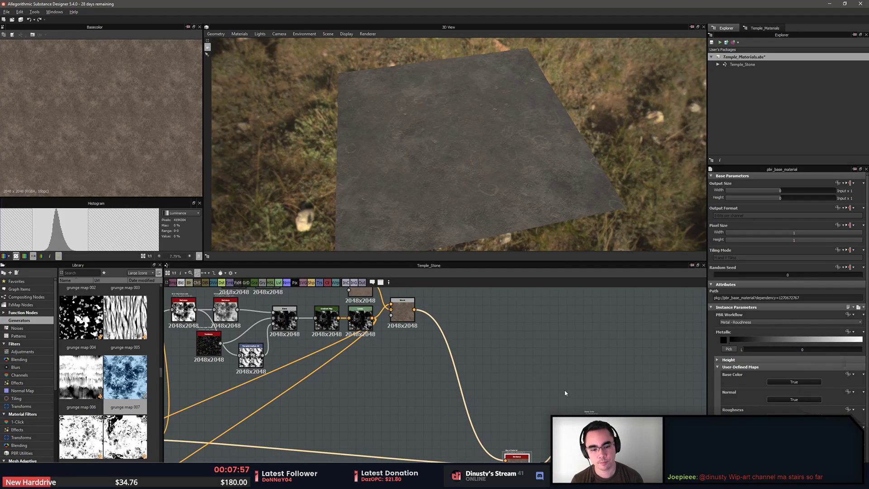
pyautogui.scroll(-2, 563, 389)
pyautogui.moveTo(564, 390); pyautogui.dragTo(519, 346, button='middle')
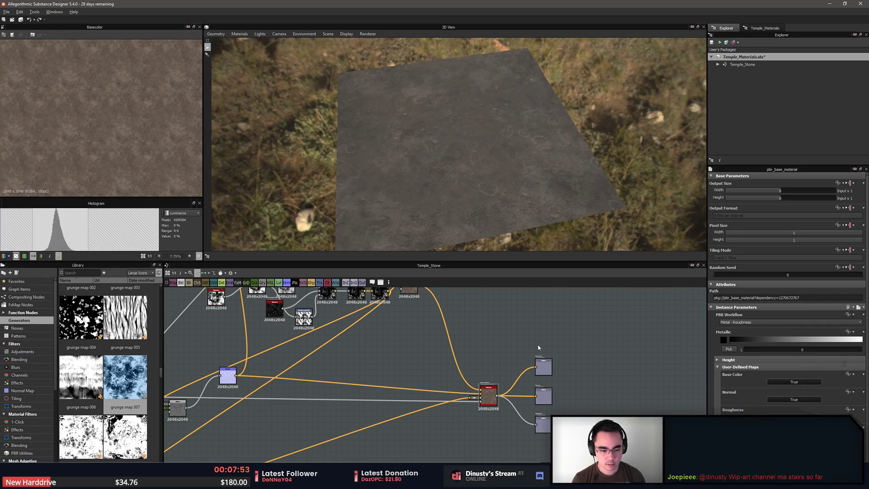
pyautogui.moveTo(530, 346); pyautogui.dragTo(645, 425)
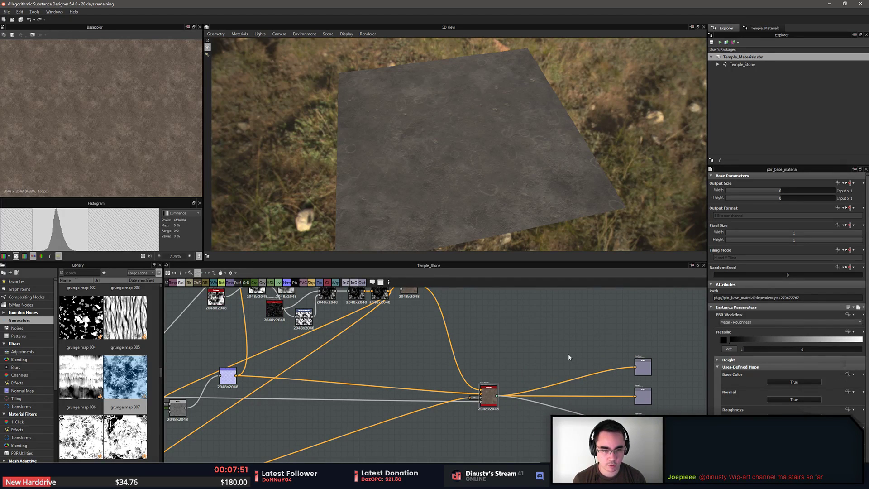
pyautogui.click(556, 349)
pyautogui.moveTo(559, 346); pyautogui.dragTo(645, 429)
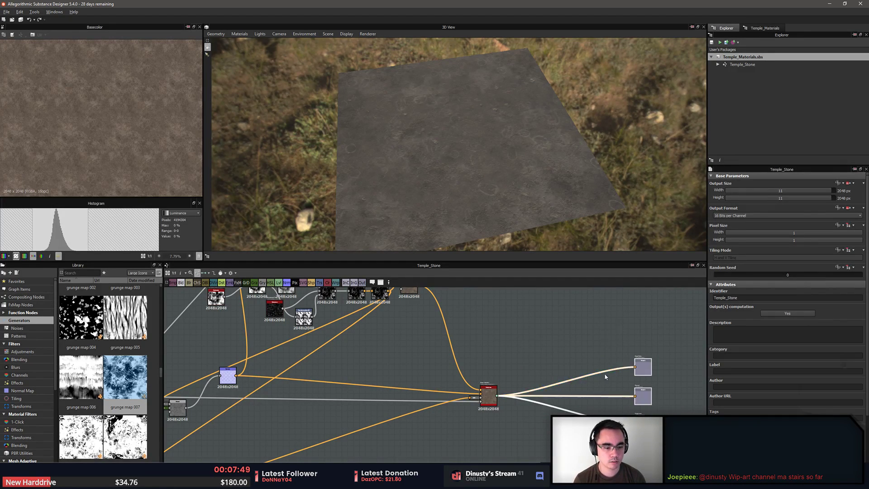
# Delete the three output nodes connected to the Base Material node
pyautogui.moveTo(605, 375); pyautogui.dragTo(591, 349, button='middle')
pyautogui.scroll(5, 484, 363)
pyautogui.moveTo(446, 358); pyautogui.dragTo(457, 361)
pyautogui.scroll(-5, 491, 339)
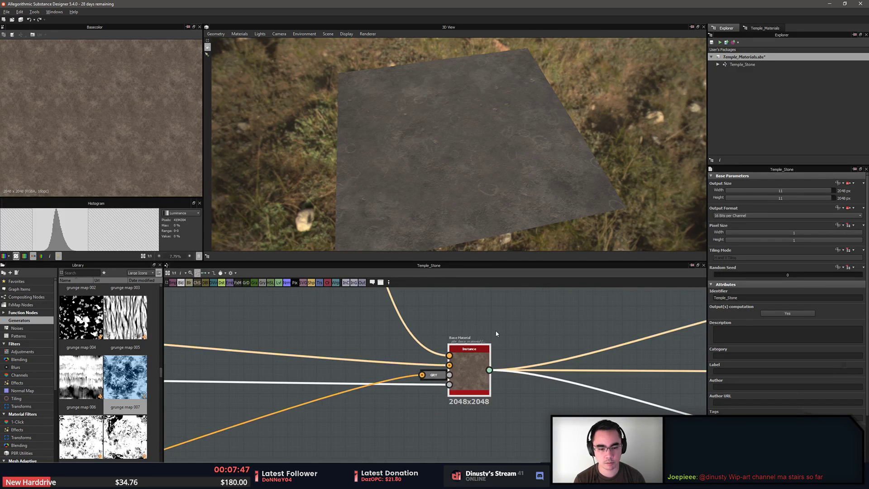
pyautogui.scroll(-2, 506, 326)
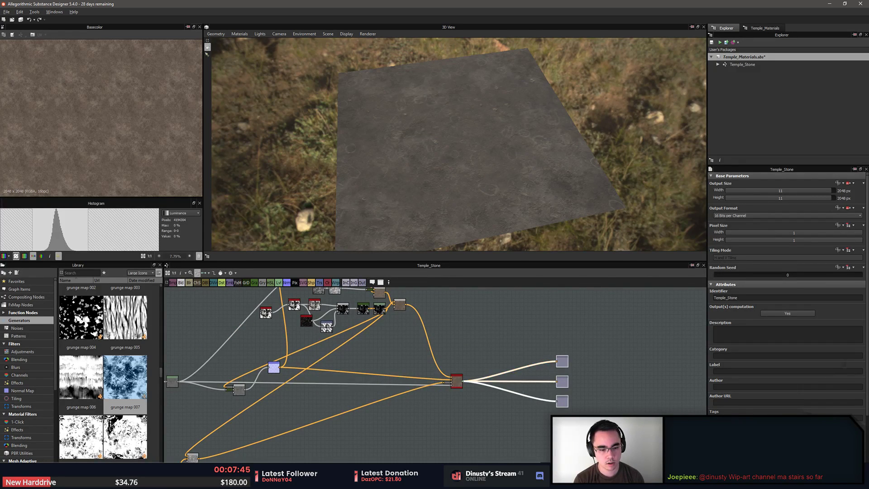
pyautogui.scroll(5, 452, 382)
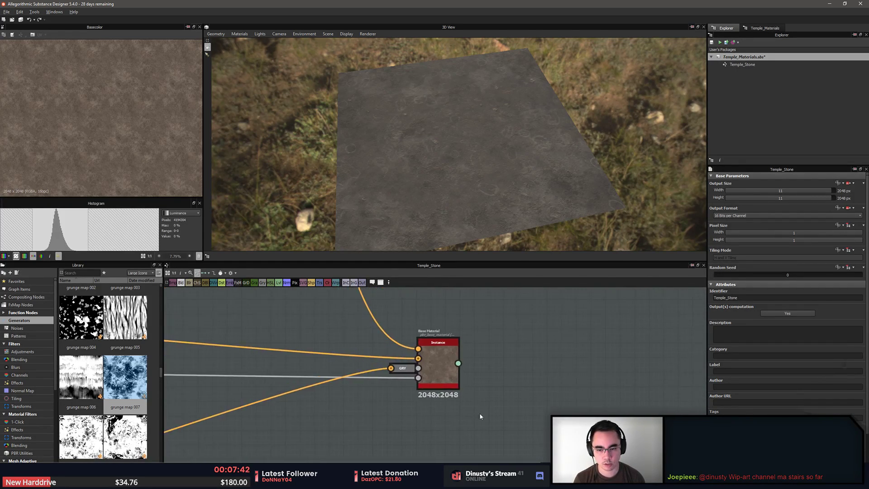
# Create output nodes for the Base Material node, leaving out its hidden connectors
pyautogui.click(434, 357)
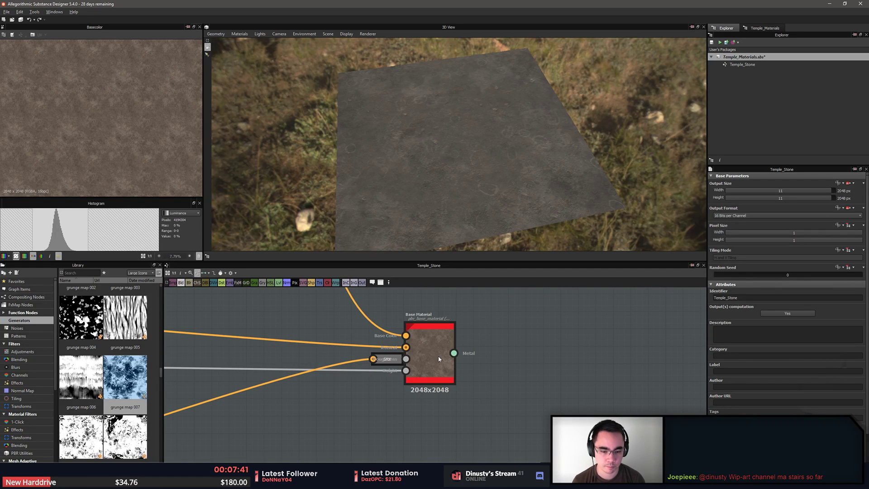
pyautogui.rightClick(445, 345)
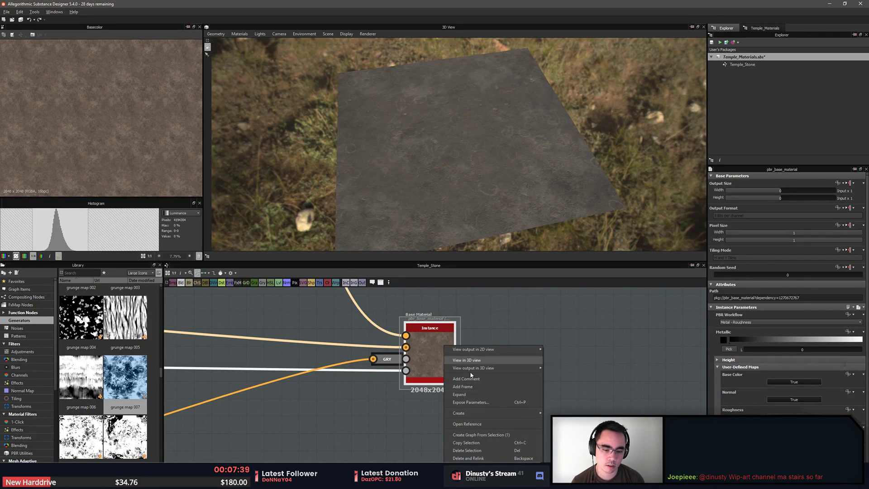
pyautogui.moveTo(519, 415)
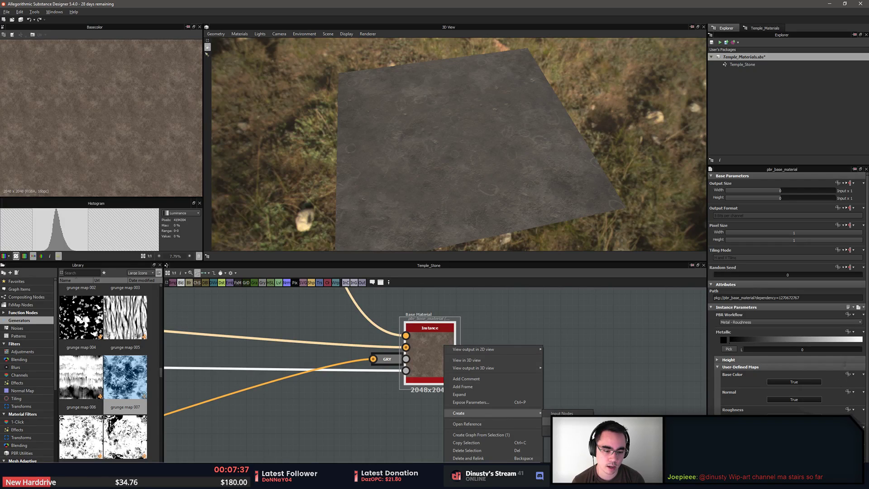
pyautogui.click(562, 421)
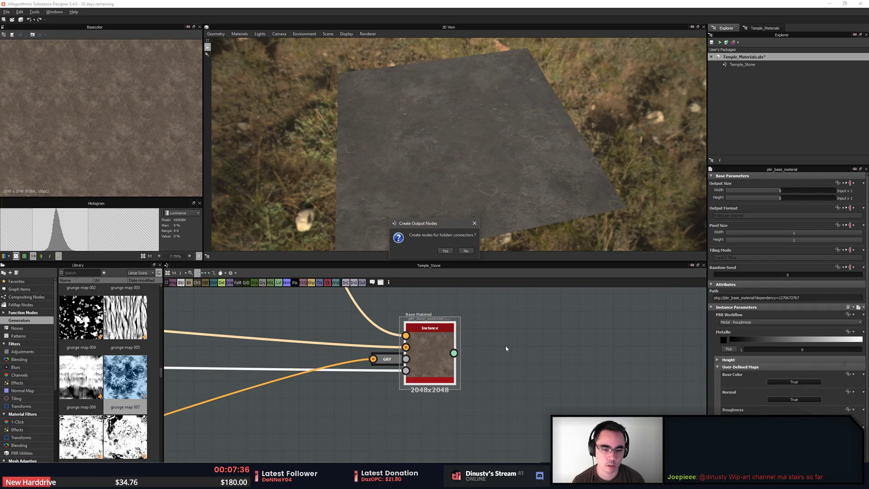
pyautogui.click(469, 251)
pyautogui.scroll(-3, 510, 401)
pyautogui.scroll(3, 527, 318)
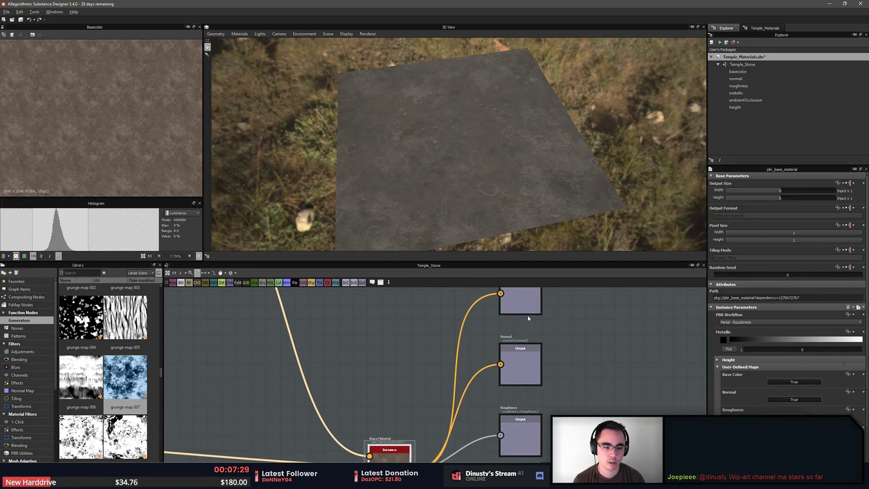
# Delete the metallic, ambient occlusion and height output nodes, keeping Base Color, Normal and Roughness
pyautogui.moveTo(527, 315); pyautogui.dragTo(522, 401, button='middle')
pyautogui.click(519, 379)
pyautogui.click(520, 445)
pyautogui.moveTo(519, 446); pyautogui.dragTo(556, 380, button='middle')
pyautogui.moveTo(594, 402); pyautogui.dragTo(603, 353, button='middle')
pyautogui.click(557, 400)
pyautogui.moveTo(566, 423); pyautogui.dragTo(575, 337, button='middle')
pyautogui.scroll(-4, 582, 344)
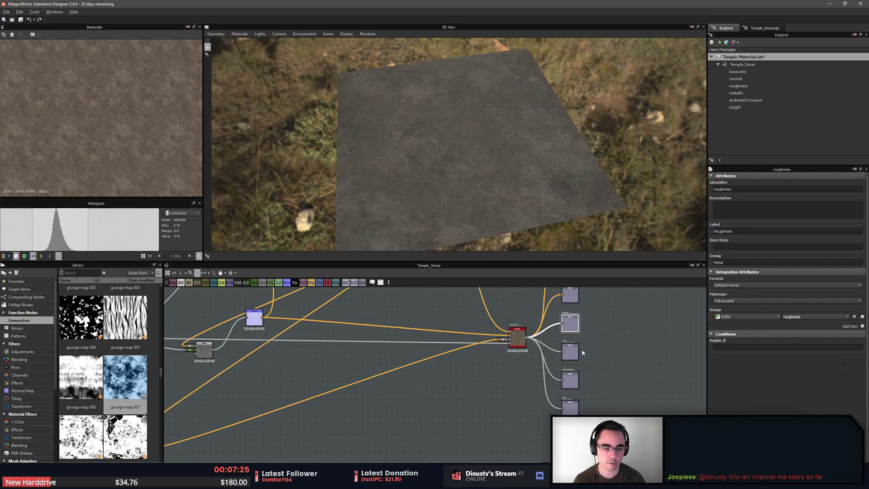
pyautogui.scroll(-1, 582, 350)
pyautogui.moveTo(594, 341); pyautogui.dragTo(561, 404)
pyautogui.press('Delete')
# Move the Base Color, Normal and Roughness output nodes down beside the Base Material node
pyautogui.moveTo(601, 317); pyautogui.dragTo(577, 367, button='middle')
pyautogui.moveTo(568, 333); pyautogui.dragTo(541, 384)
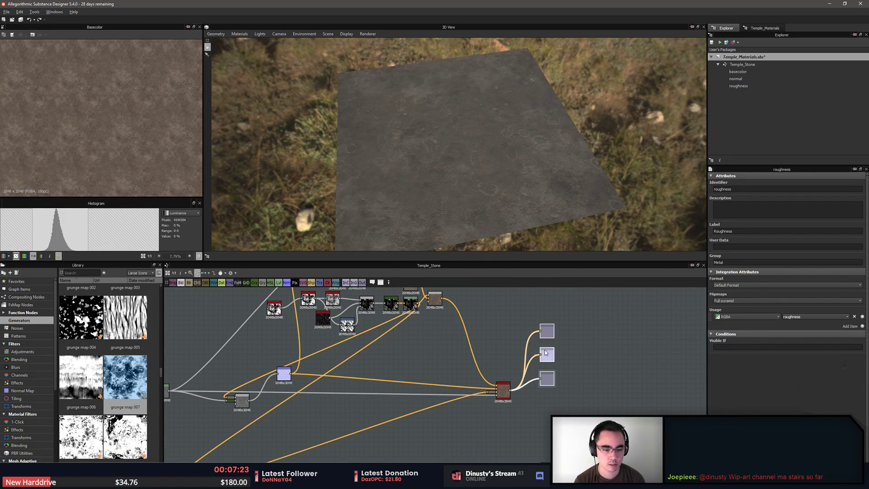
pyautogui.moveTo(545, 352); pyautogui.dragTo(546, 390)
pyautogui.click(596, 398)
pyautogui.scroll(3, 542, 396)
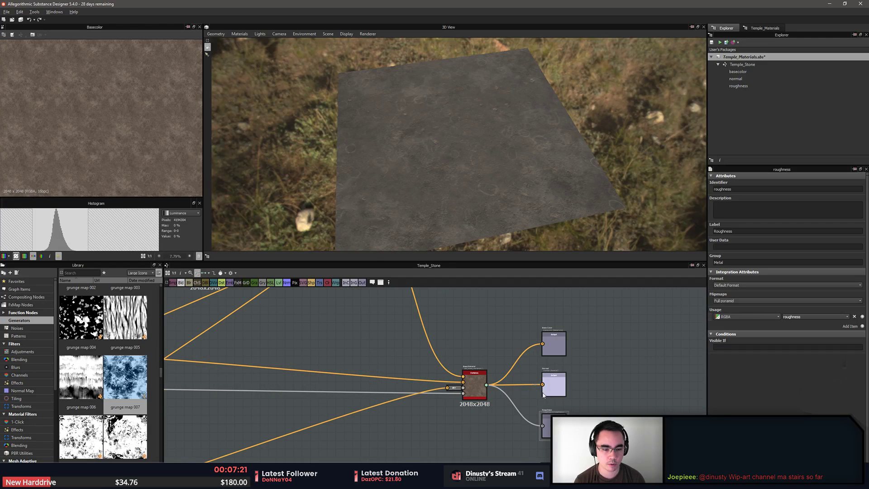
# Set the output identifiers to D for Base Color, N for Normal and M for Roughness
pyautogui.click(550, 343)
pyautogui.scroll(2, 547, 343)
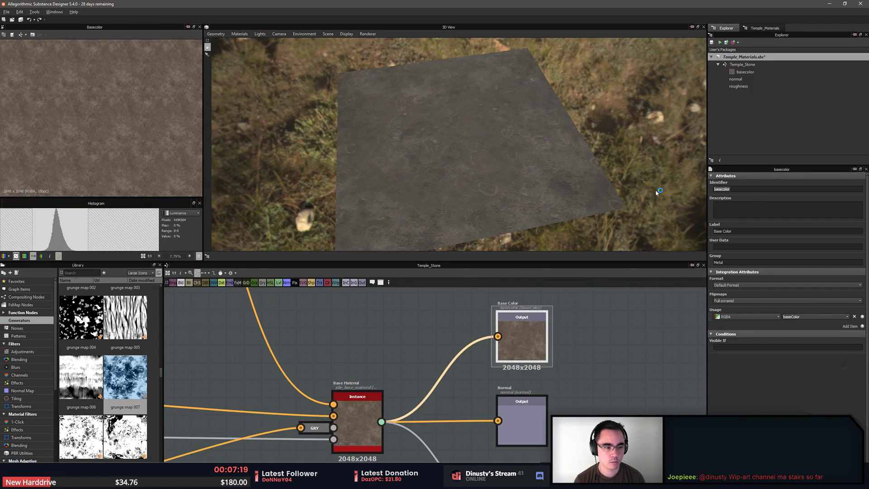
pyautogui.write('D')
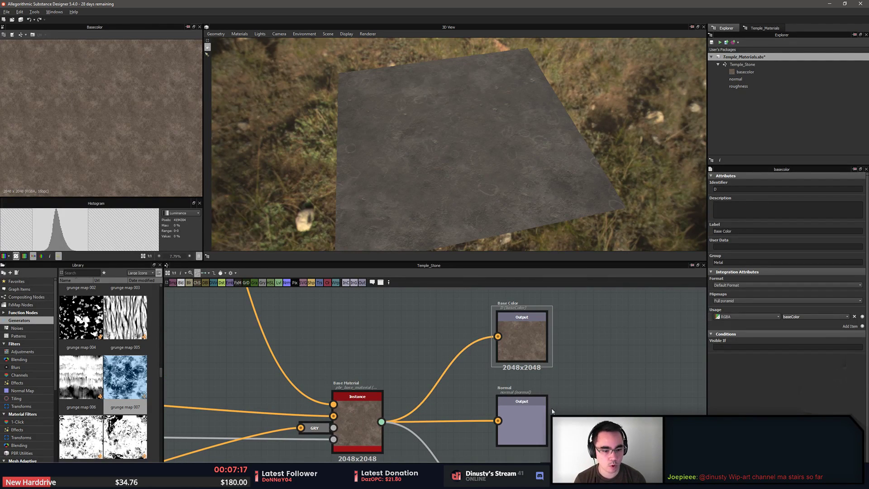
pyautogui.click(548, 412)
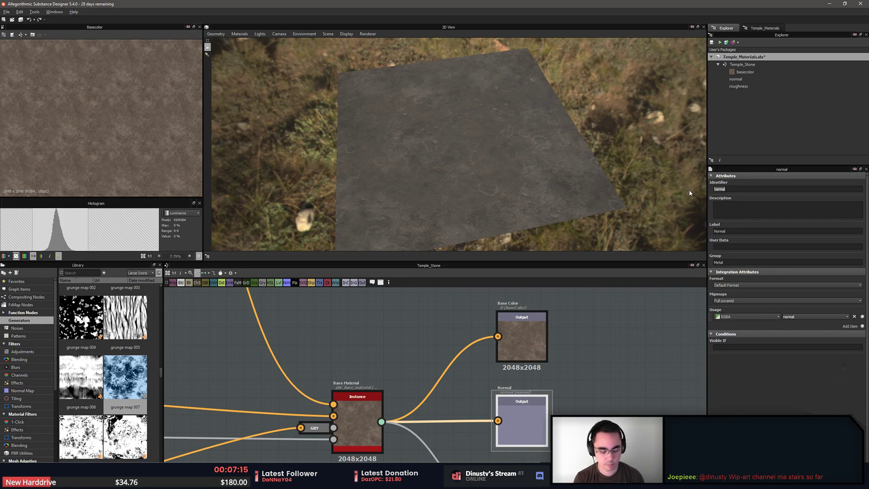
pyautogui.write('N')
pyautogui.scroll(-1, 542, 421)
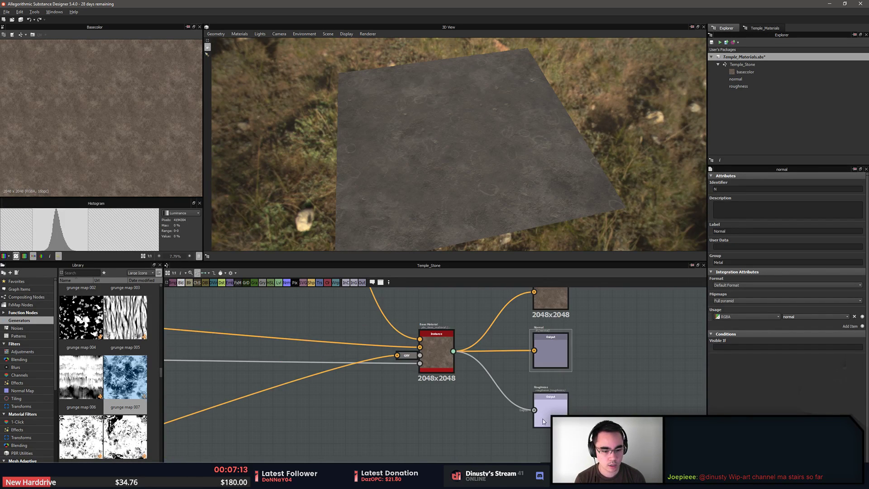
pyautogui.click(544, 421)
pyautogui.write('M')
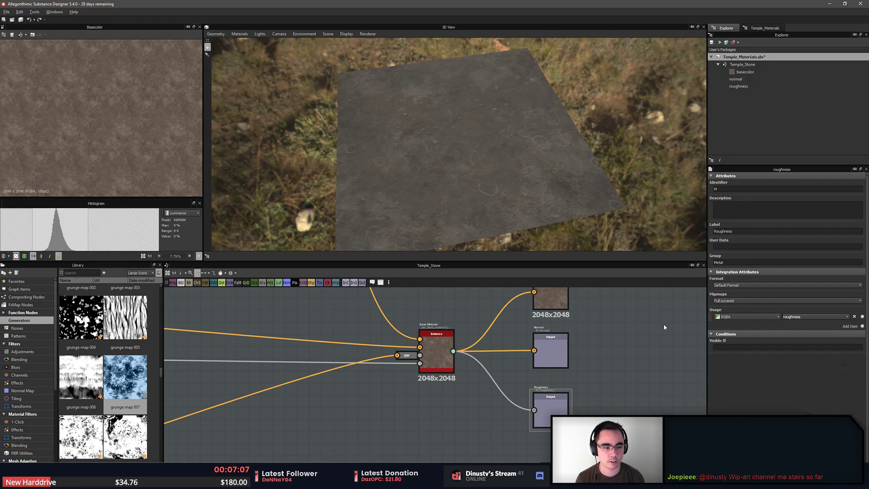
# Review the Roughness output's usage channel options and the identifiers of the Normal and Roughness outputs
pyautogui.scroll(3, 645, 380)
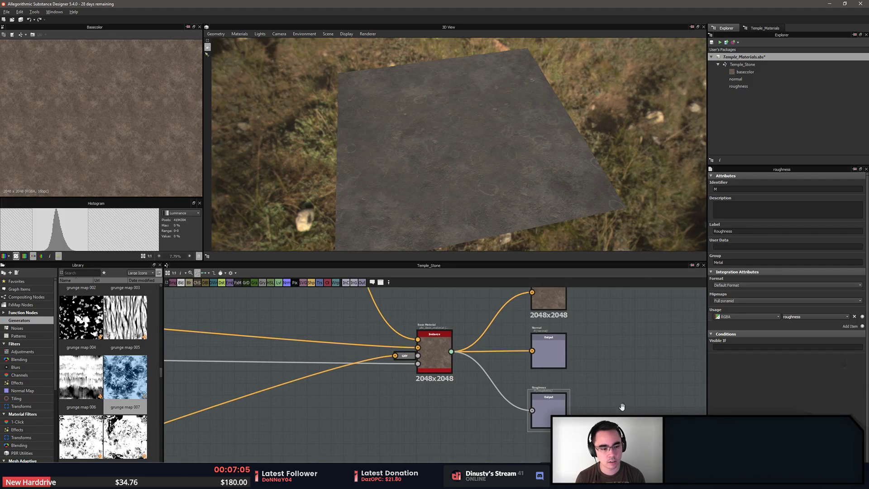
pyautogui.click(747, 316)
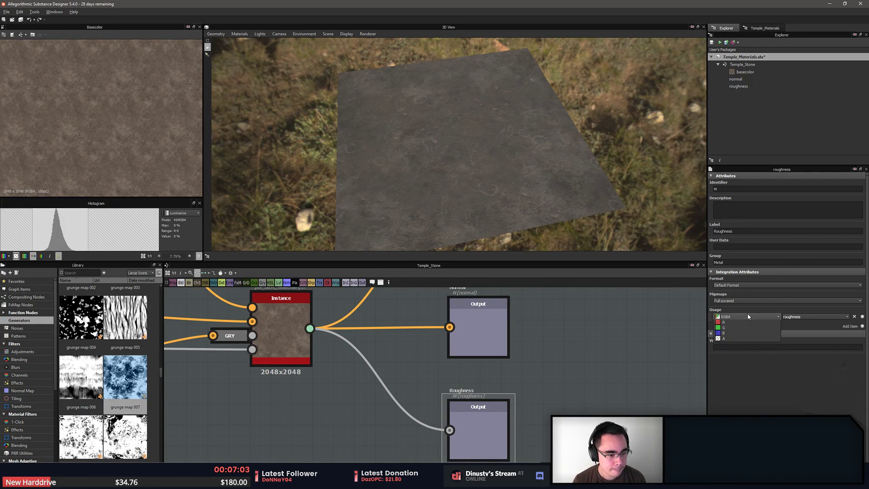
pyautogui.click(588, 355)
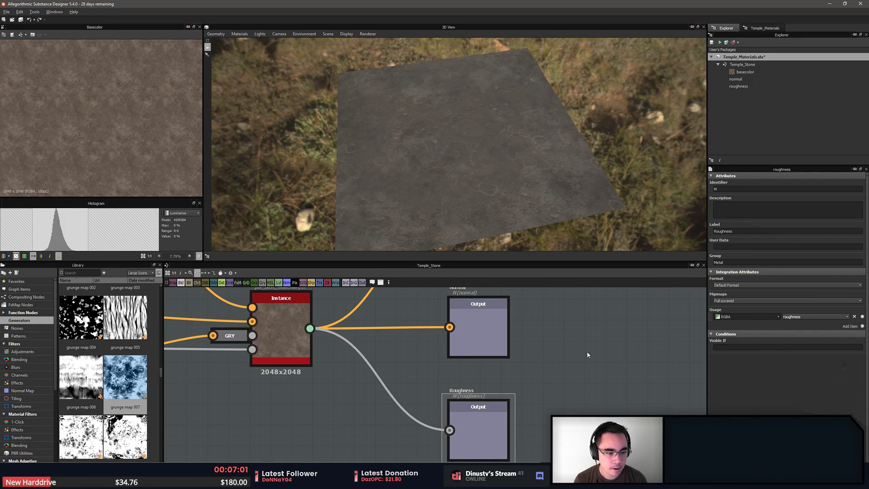
pyautogui.scroll(-1, 556, 371)
pyautogui.moveTo(536, 325); pyautogui.dragTo(538, 365, button='middle')
pyautogui.click(530, 352)
pyautogui.click(525, 415)
pyautogui.click(537, 432)
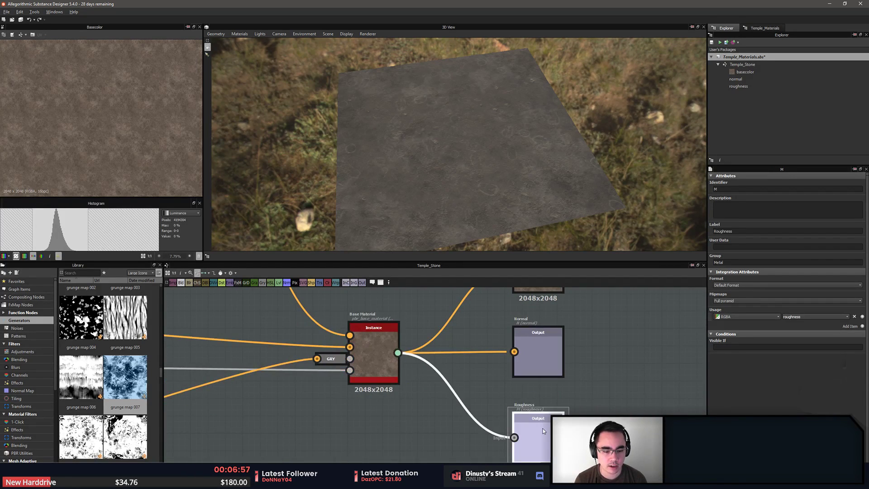
pyautogui.moveTo(537, 432); pyautogui.dragTo(546, 437, button='middle')
pyautogui.moveTo(512, 349)
pyautogui.mouseDown(button='middle')
pyautogui.moveTo(544, 371)
pyautogui.moveTo(537, 392)
pyautogui.moveTo(515, 355)
pyautogui.mouseUp(button='middle')
pyautogui.scroll(-2, 544, 371)
pyautogui.scroll(-1, 515, 355)
# Export the D, N and M outputs as Targa images to Temple/Substance/Materials, using the graph and identifier naming pattern
pyautogui.click(232, 273)
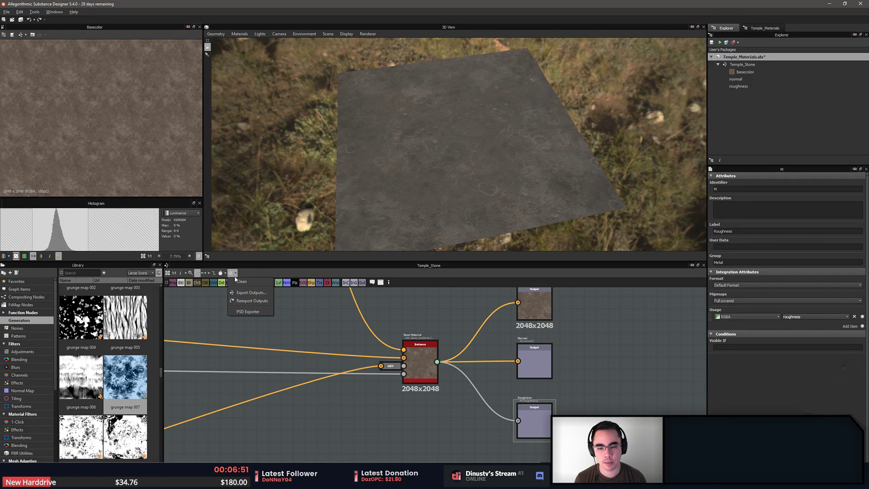
pyautogui.click(243, 293)
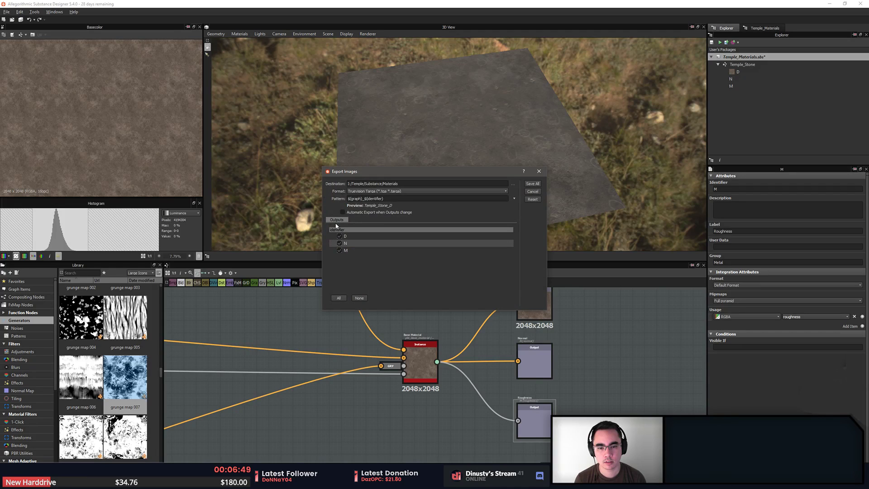
pyautogui.moveTo(393, 177); pyautogui.dragTo(387, 163)
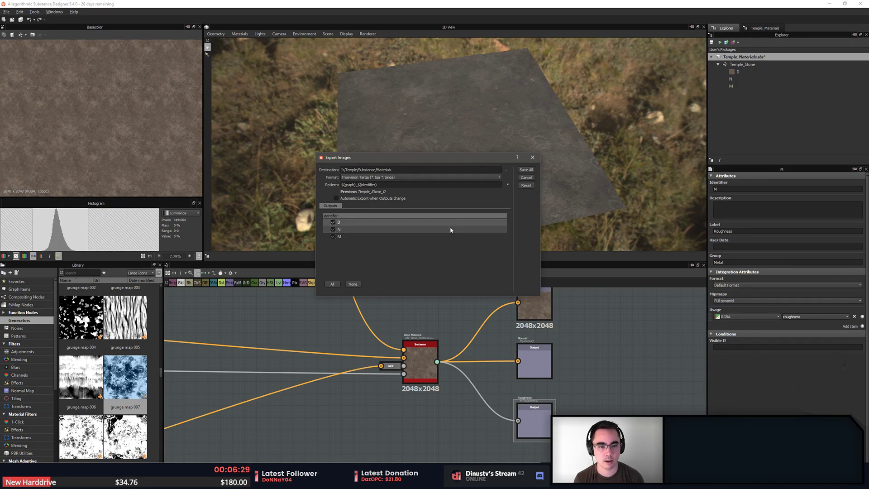
pyautogui.click(527, 171)
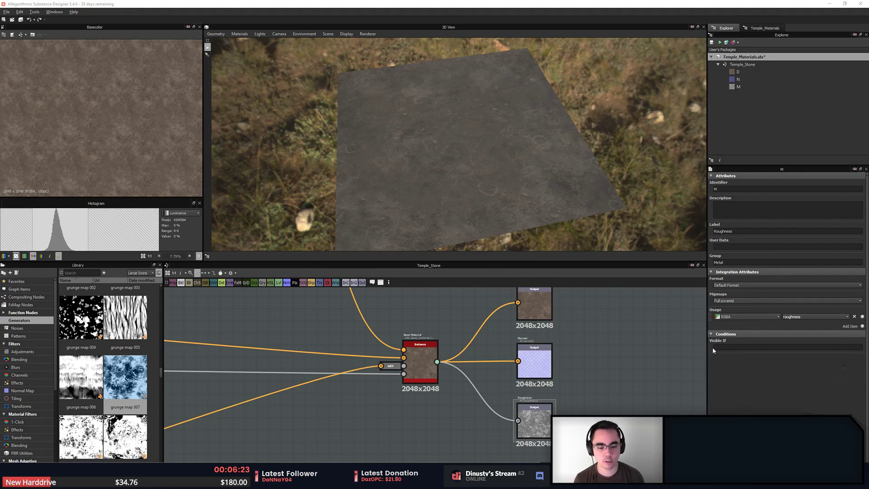
# Switch to Unreal Editor and reimport the Temple_Stone_D, Temple_Stone_M and Temple_Stone_N textures
pyautogui.hotkey('alt', 'Tab')
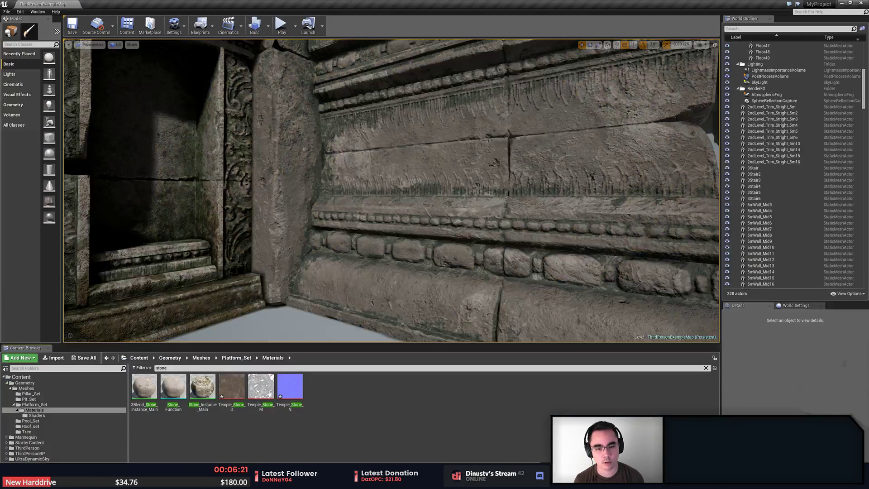
pyautogui.press('s')
pyautogui.press('d')
pyautogui.moveTo(424, 264); pyautogui.dragTo(452, 264, button='right')
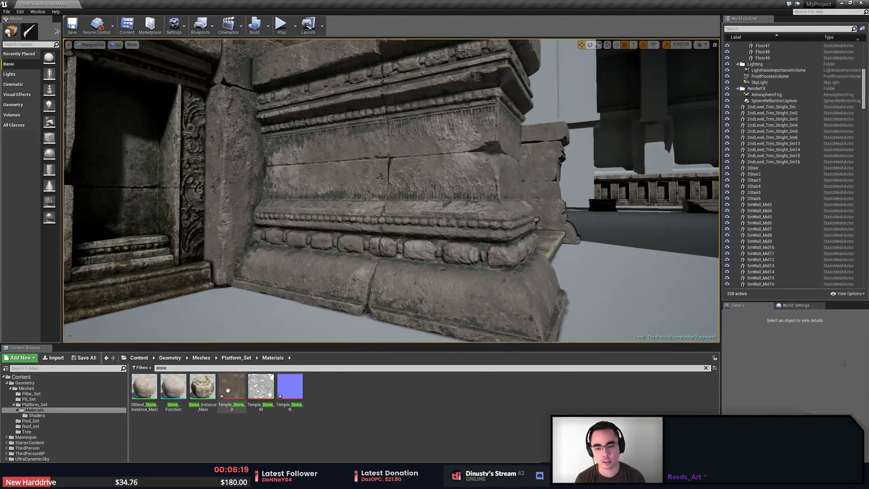
pyautogui.click(229, 389)
pyautogui.keyDown('shift'); pyautogui.click(290, 388); pyautogui.keyUp('shift')
pyautogui.rightClick(290, 388)
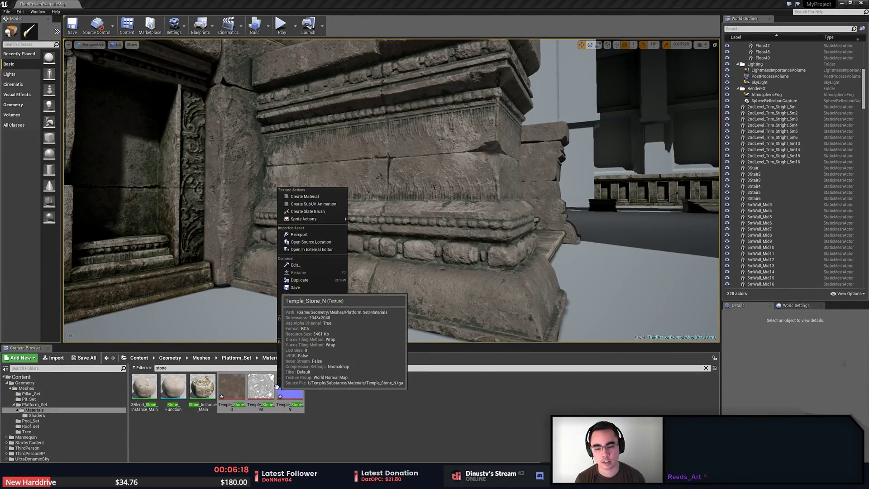
pyautogui.click(327, 236)
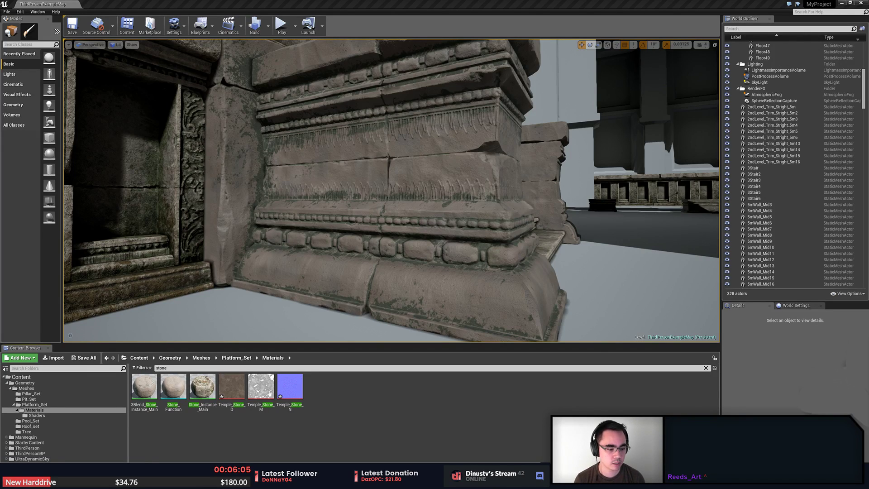
# Switch to Discord to view the wip-art channel and shift its window off the Unreal viewport
pyautogui.hotkey('alt', 'Tab')
pyautogui.moveTo(454, 75); pyautogui.dragTo(587, 79)
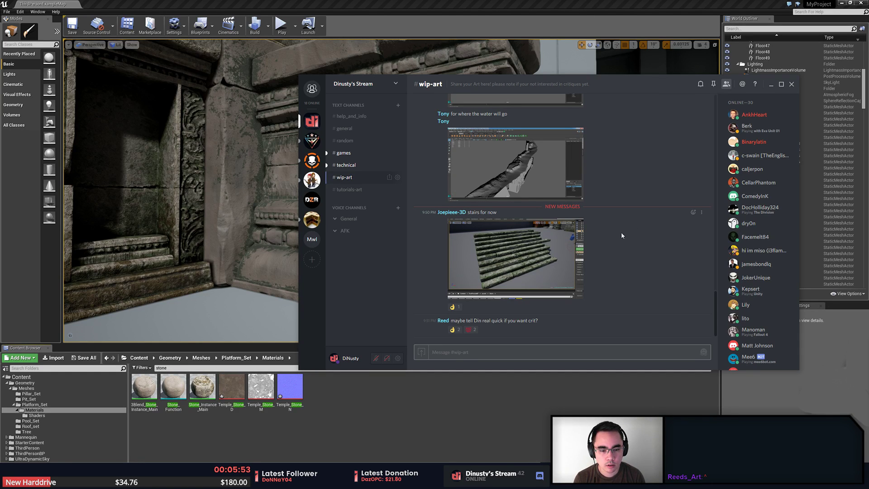
pyautogui.click(232, 168)
pyautogui.press('f')
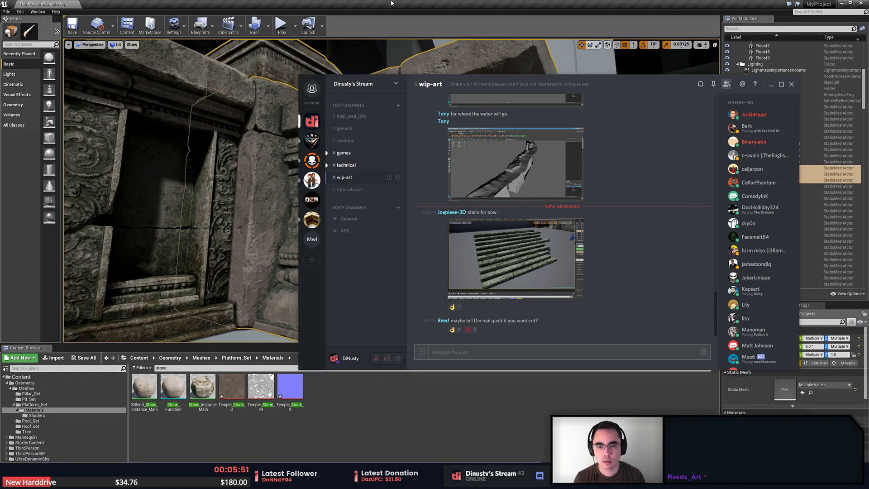
pyautogui.moveTo(514, 82); pyautogui.dragTo(868, 91)
# Inspect the reimported stone texture on the temple's walls and stair side from several angles in Unreal Editor
pyautogui.moveTo(498, 181); pyautogui.dragTo(402, 186, button='right')
pyautogui.press('Escape')
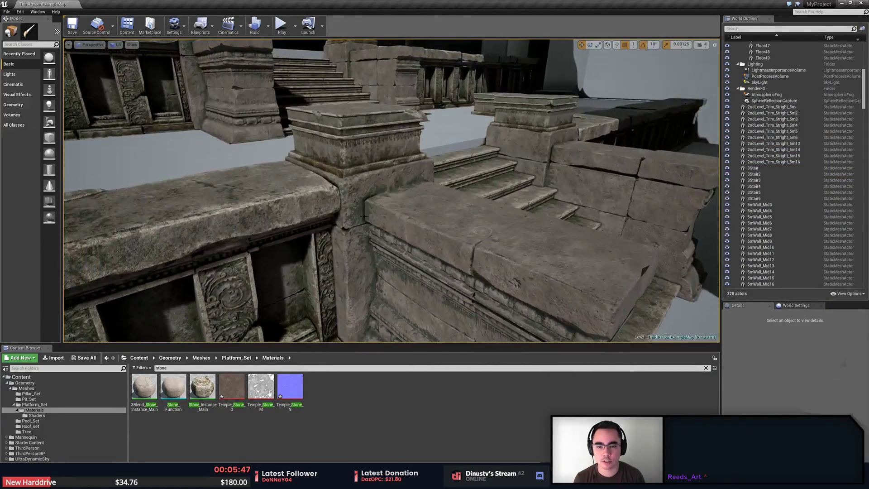
pyautogui.moveTo(308, 209); pyautogui.dragTo(276, 211, button='right')
pyautogui.moveTo(389, 214); pyautogui.dragTo(401, 238, button='right')
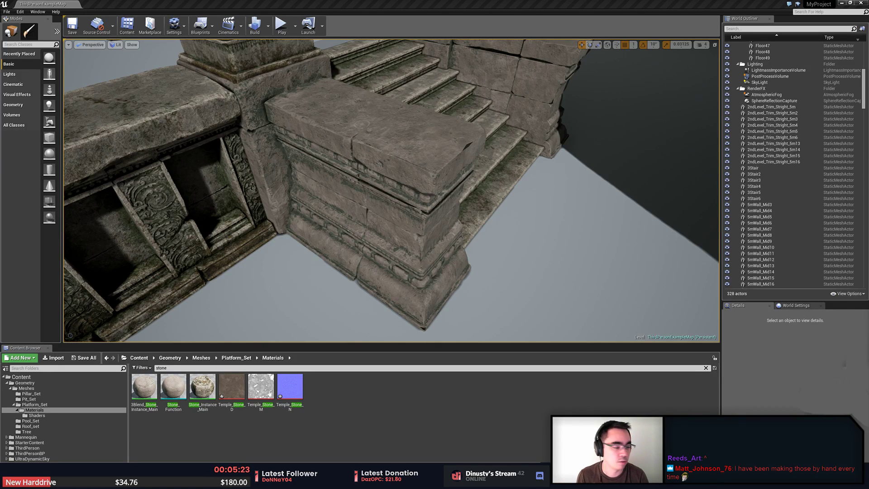
# Open the stairs screenshot shared in Discord's wip-art channel in the browser and enlarge it to examine the stone steps
pyautogui.moveTo(868, 9); pyautogui.dragTo(558, 1)
pyautogui.click(231, 352)
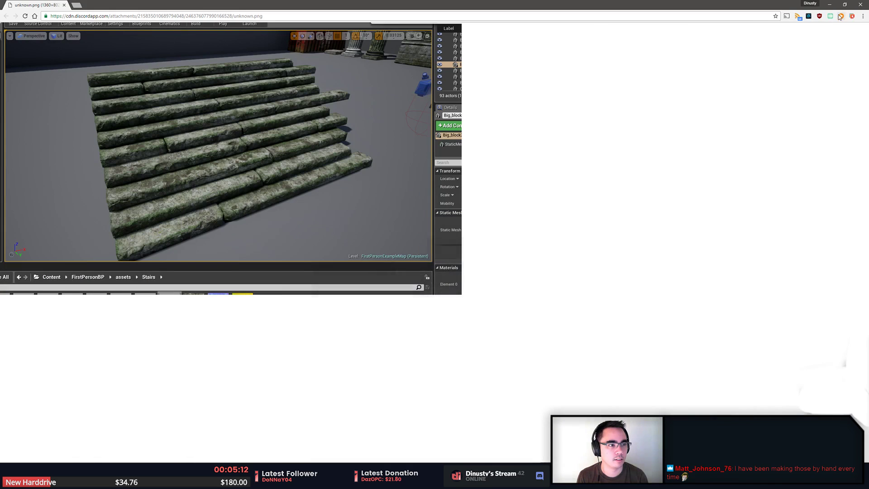
pyautogui.click(841, 10)
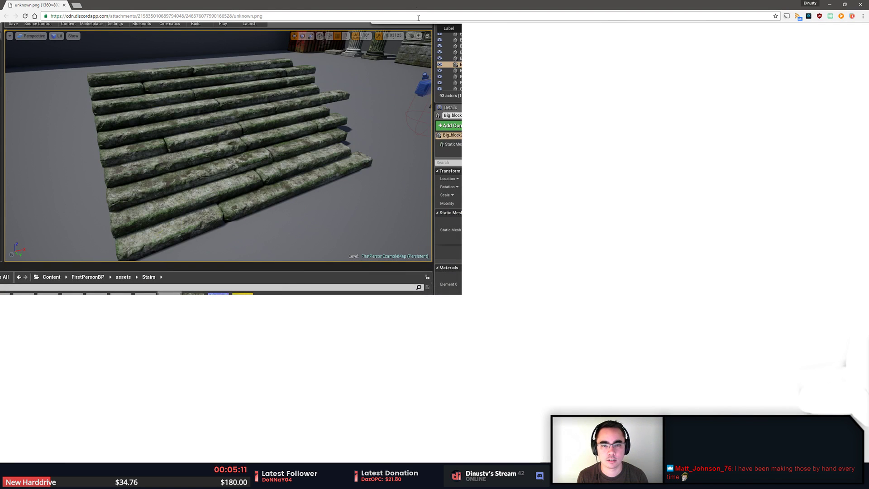
pyautogui.keyDown('ctrl'); pyautogui.scroll(4, 484, 195); pyautogui.keyUp('ctrl')
pyautogui.scroll(-1, 485, 195)
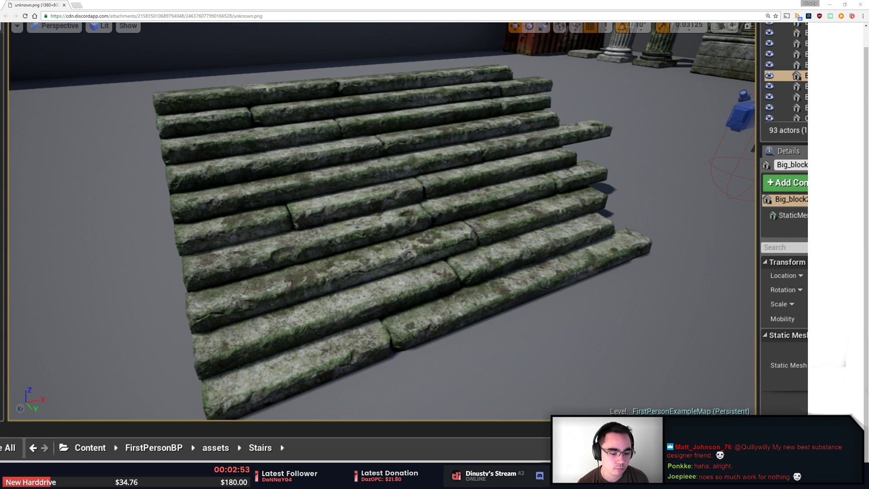
# Switch to Substance Painter and open the recent project stair_side.spp
pyautogui.click(511, 449)
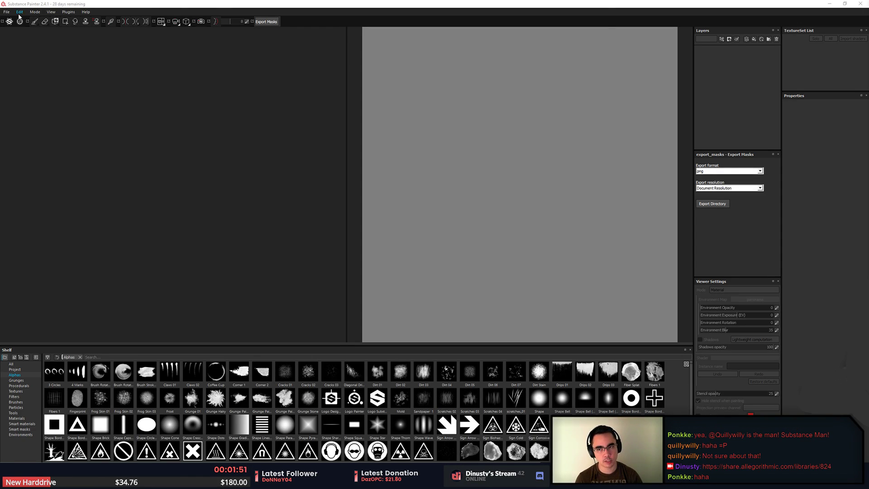
pyautogui.click(6, 12)
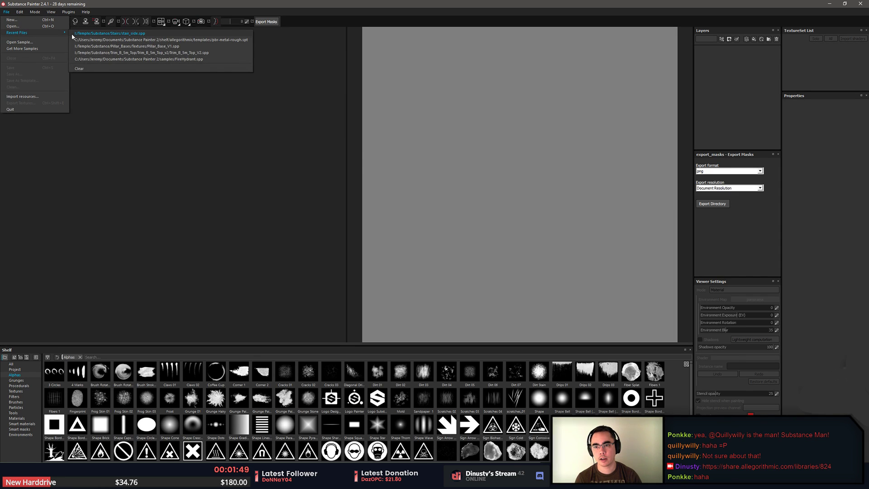
pyautogui.click(74, 33)
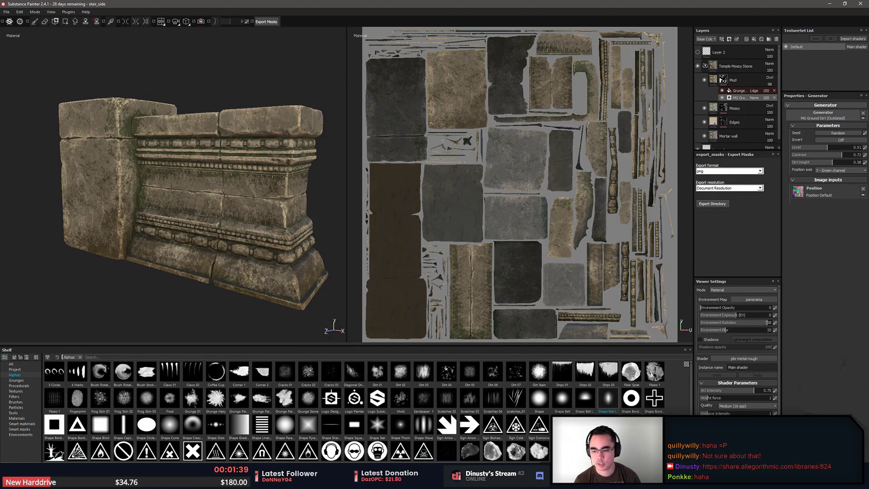
# Add the pbr_metalRough_validate.sbsar file as a new resource to import
pyautogui.click(13, 369)
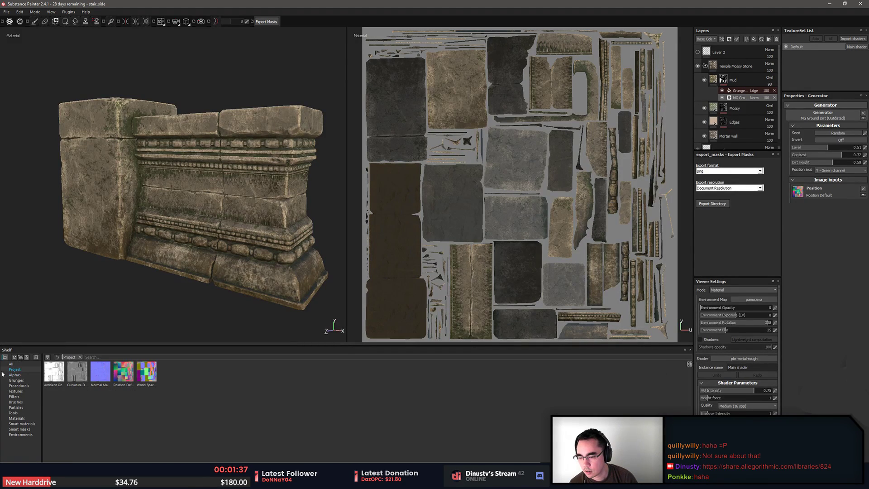
pyautogui.click(4, 358)
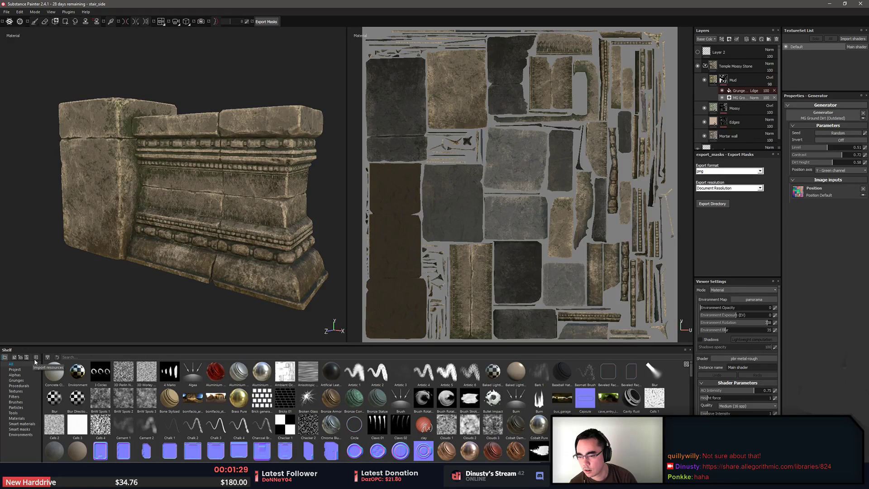
pyautogui.click(36, 360)
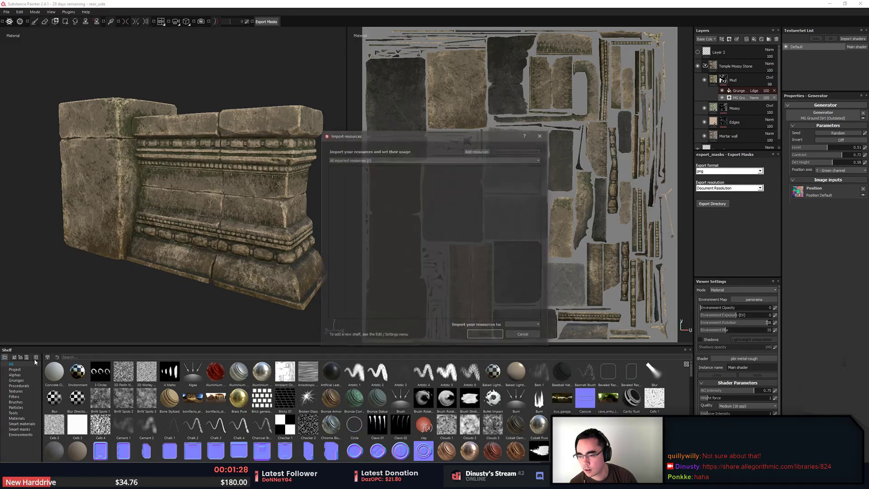
pyautogui.click(484, 150)
pyautogui.moveTo(510, 147); pyautogui.dragTo(868, 164)
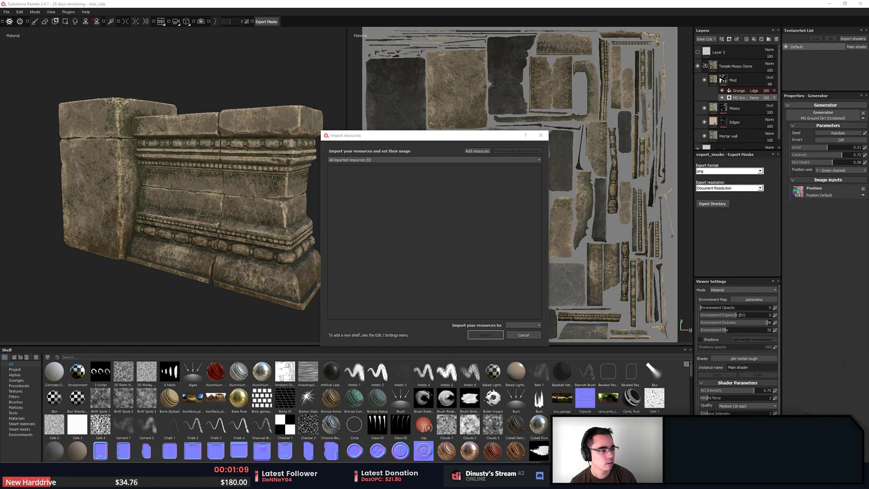
pyautogui.click(521, 327)
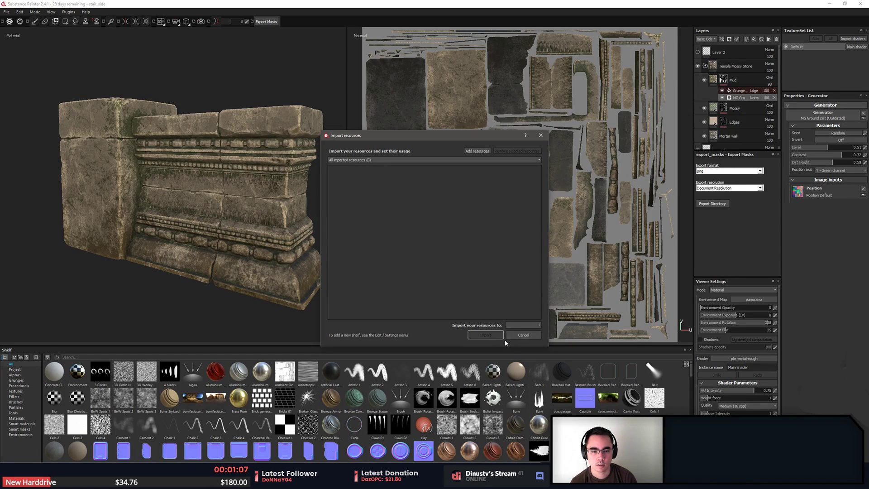
pyautogui.click(476, 152)
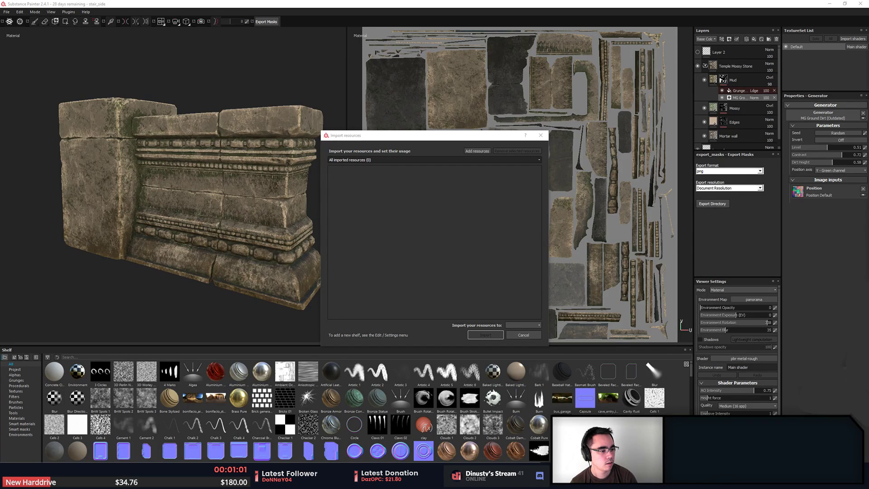
pyautogui.click(395, 171)
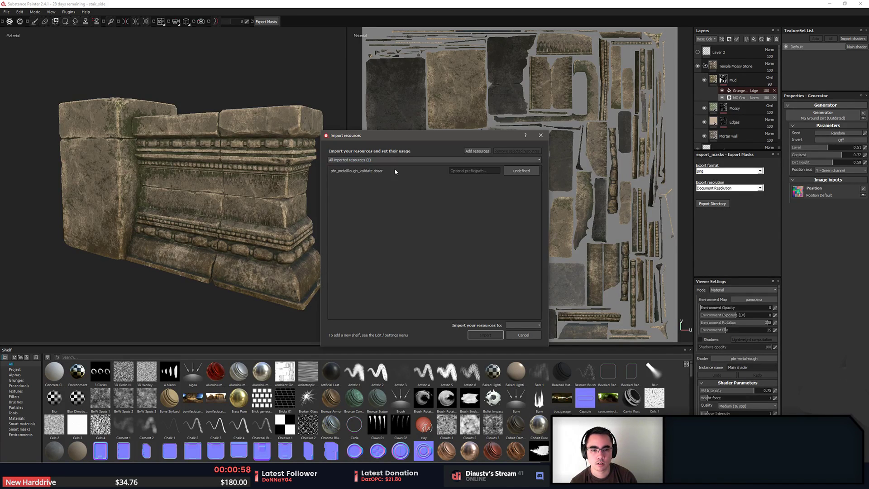
# Import pbr_metalRough_validate.sbsar into the current session with its usage set to filter
pyautogui.click(524, 325)
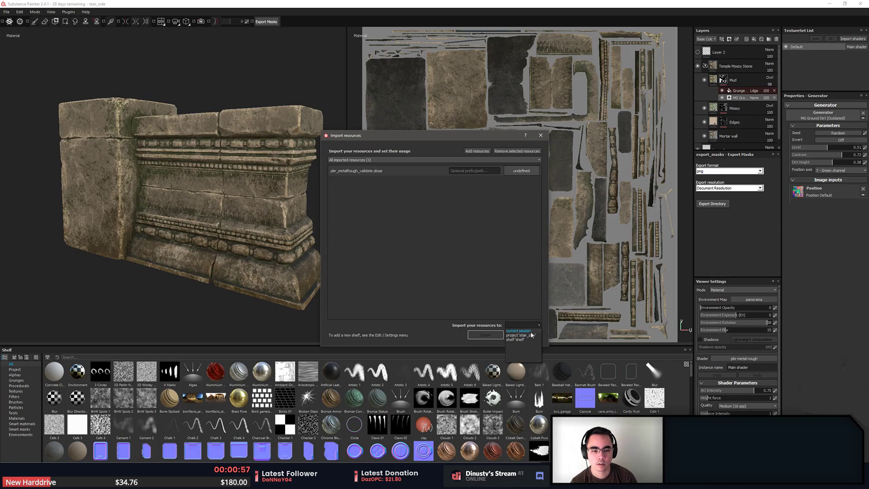
pyautogui.click(528, 331)
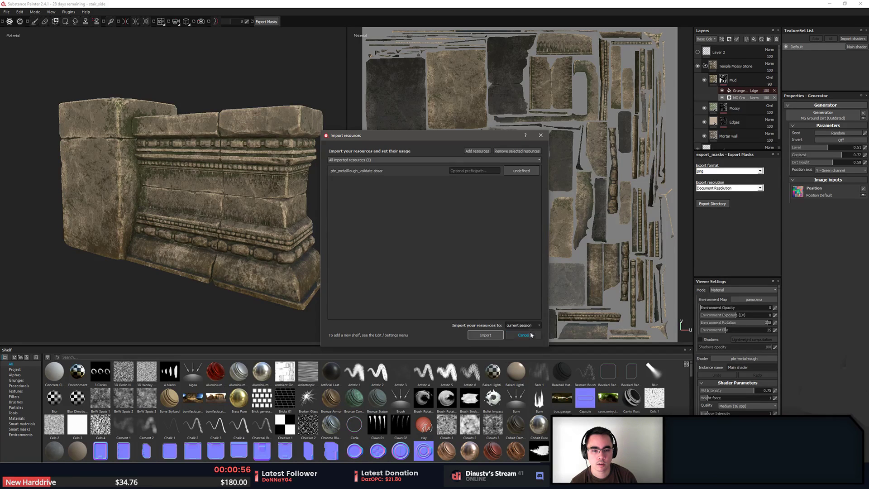
pyautogui.click(521, 171)
pyautogui.click(527, 173)
pyautogui.click(524, 171)
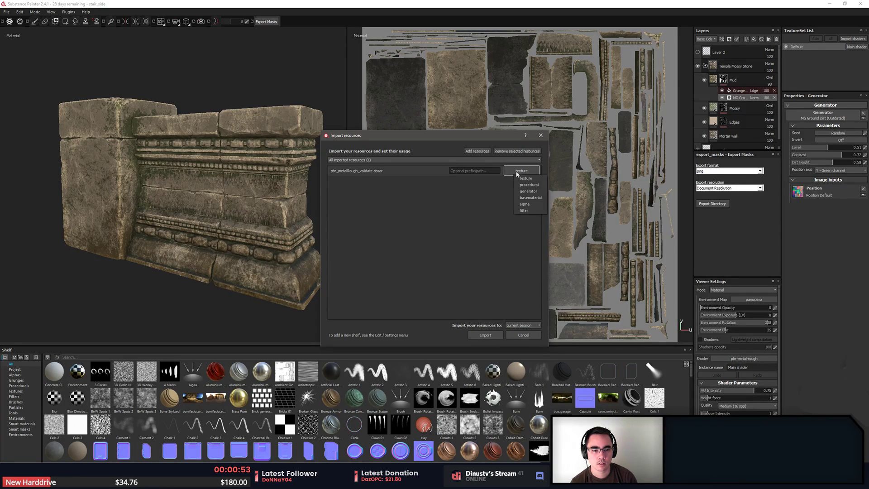
pyautogui.click(528, 197)
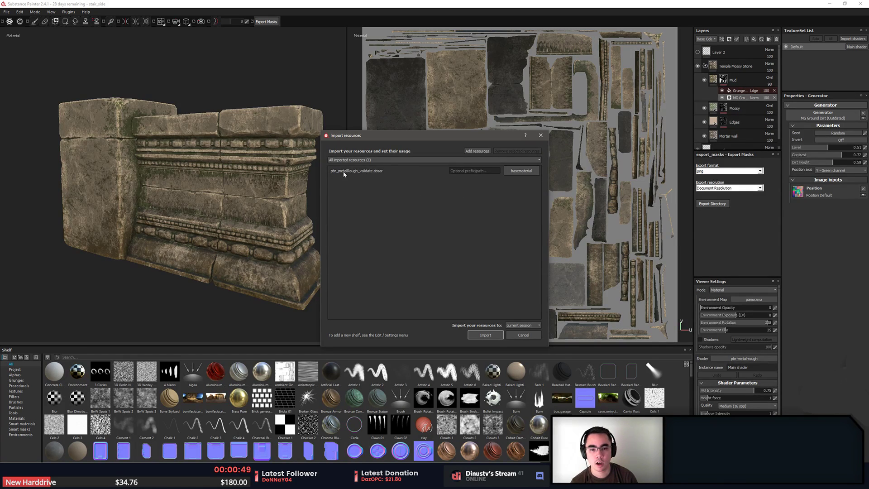
pyautogui.click(521, 171)
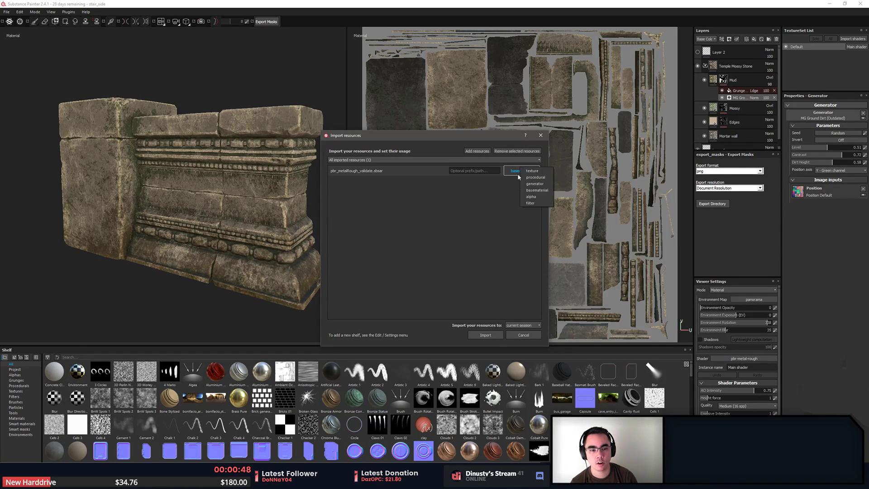
pyautogui.click(547, 199)
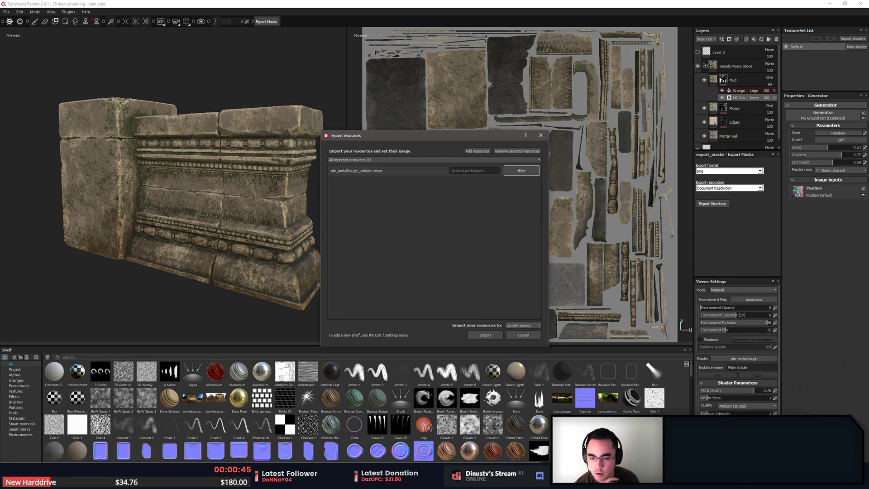
pyautogui.click(491, 337)
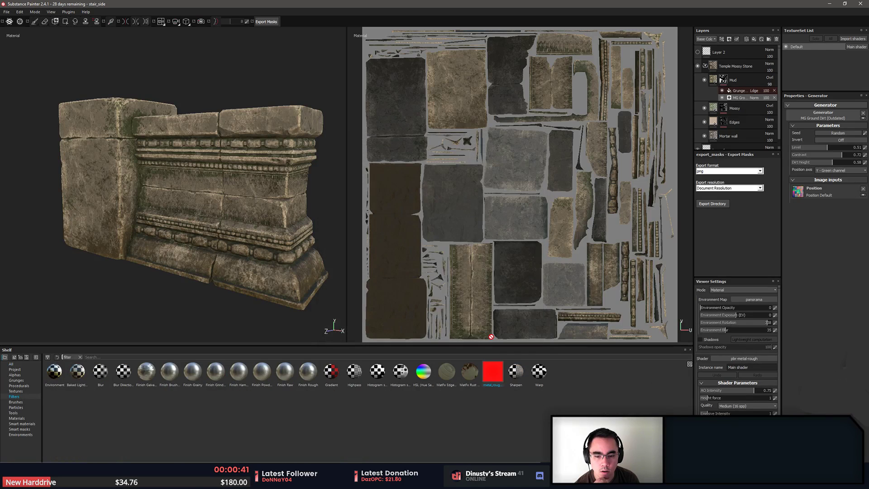
# Try to place the metal_rough_validate filter on the model, and display the stair side in the 3D view only
pyautogui.moveTo(501, 383); pyautogui.dragTo(539, 235)
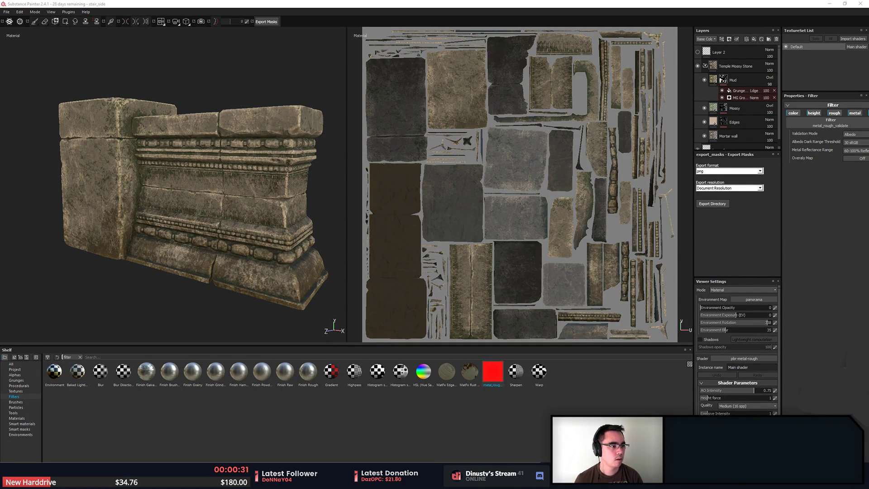
pyautogui.keyDown('alt'); pyautogui.moveTo(334, 192); pyautogui.dragTo(308, 225); pyautogui.keyUp('alt')
pyautogui.keyDown('alt'); pyautogui.moveTo(308, 225); pyautogui.dragTo(320, 205, button='middle'); pyautogui.keyUp('alt')
pyautogui.press('F2')
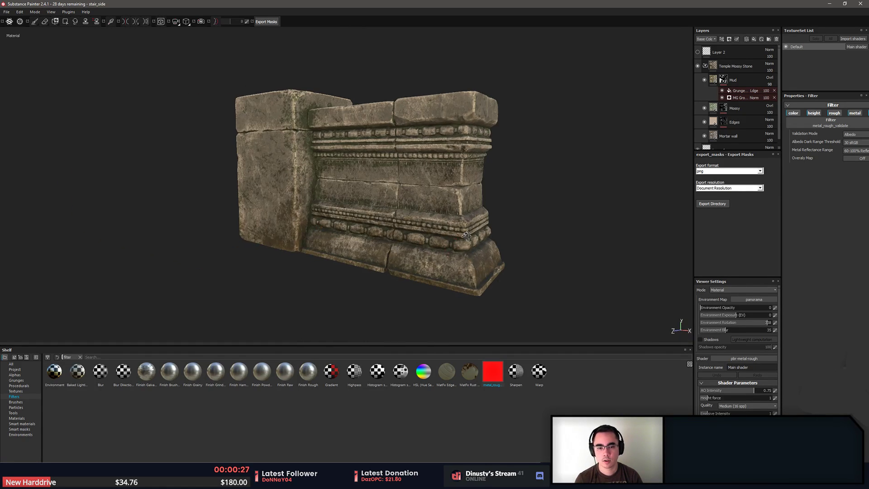
pyautogui.keyDown('alt'); pyautogui.moveTo(372, 220); pyautogui.dragTo(591, 243); pyautogui.keyUp('alt')
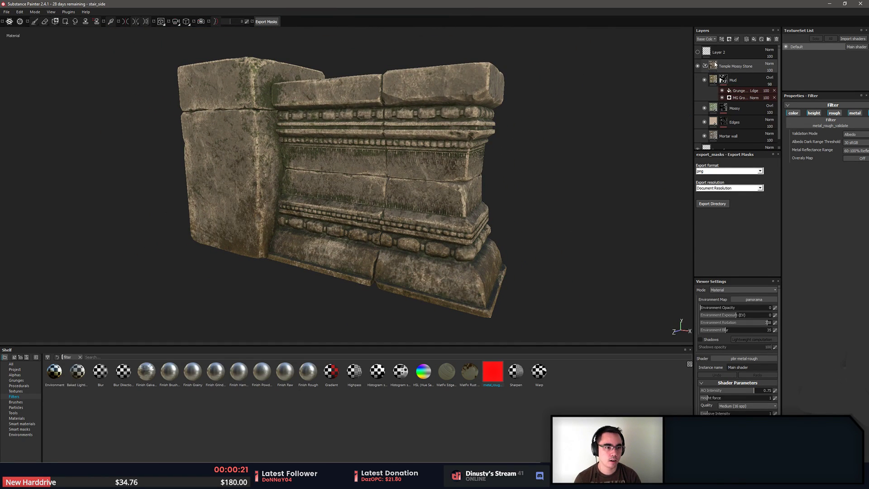
# Set the Mossy layer's base color to a saturated olive green of about R 0.060, G 0.109, B 0.004
pyautogui.scroll(-1, 699, 103)
pyautogui.click(699, 101)
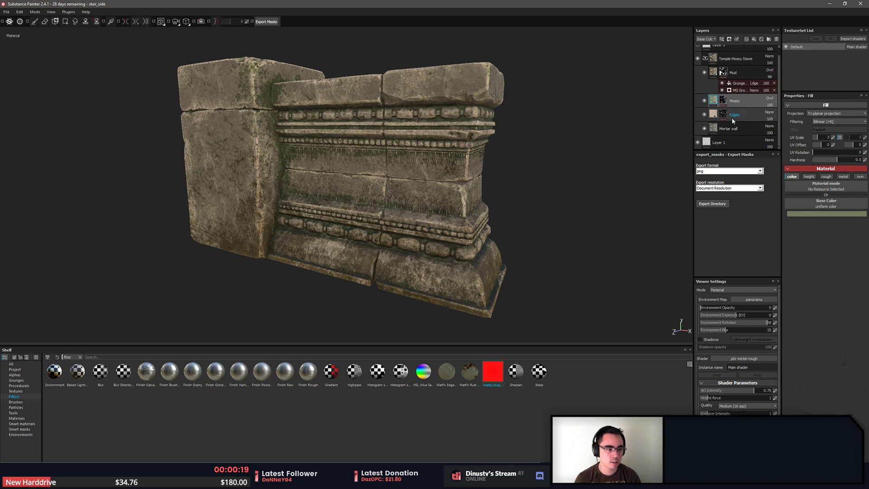
pyautogui.click(805, 214)
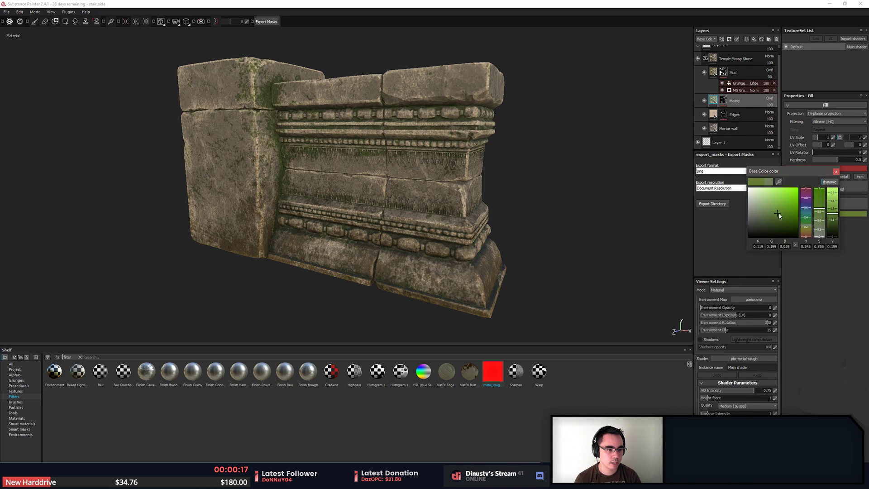
pyautogui.click(780, 228)
pyautogui.moveTo(780, 227); pyautogui.dragTo(832, 219)
pyautogui.keyDown('alt'); pyautogui.moveTo(516, 199); pyautogui.dragTo(470, 185); pyautogui.keyUp('alt')
pyautogui.keyDown('alt'); pyautogui.moveTo(470, 185); pyautogui.dragTo(769, 199, button='right'); pyautogui.keyUp('alt')
pyautogui.keyDown('alt'); pyautogui.moveTo(489, 195); pyautogui.dragTo(508, 205); pyautogui.keyUp('alt')
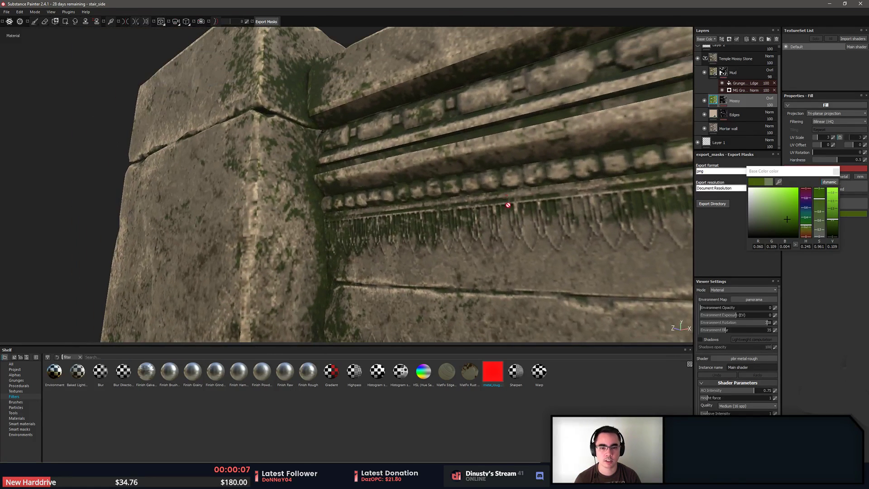
pyautogui.keyDown('alt'); pyautogui.moveTo(592, 212); pyautogui.dragTo(579, 207, button='middle'); pyautogui.keyUp('alt')
# Shift the Mossy base color's hue to 0.315 and darken it to about R 0.011, G 0.054, B 0.006
pyautogui.moveTo(810, 228); pyautogui.dragTo(812, 221)
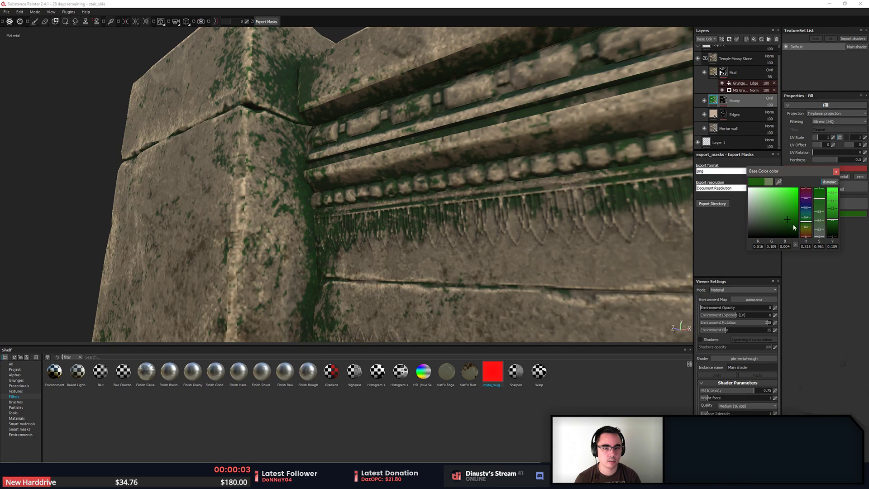
pyautogui.keyDown('alt'); pyautogui.moveTo(452, 201); pyautogui.dragTo(343, 180); pyautogui.keyUp('alt')
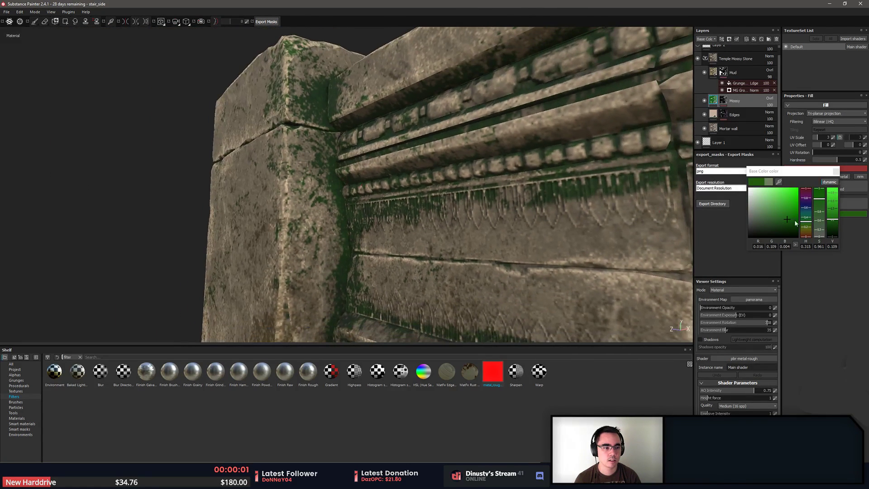
pyautogui.moveTo(794, 220); pyautogui.dragTo(779, 224)
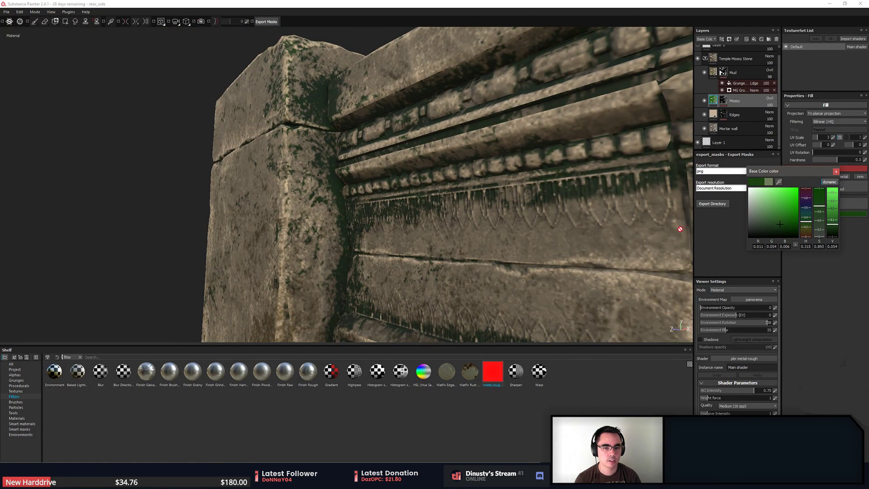
pyautogui.keyDown('alt'); pyautogui.moveTo(588, 213); pyautogui.dragTo(384, 183); pyautogui.keyUp('alt')
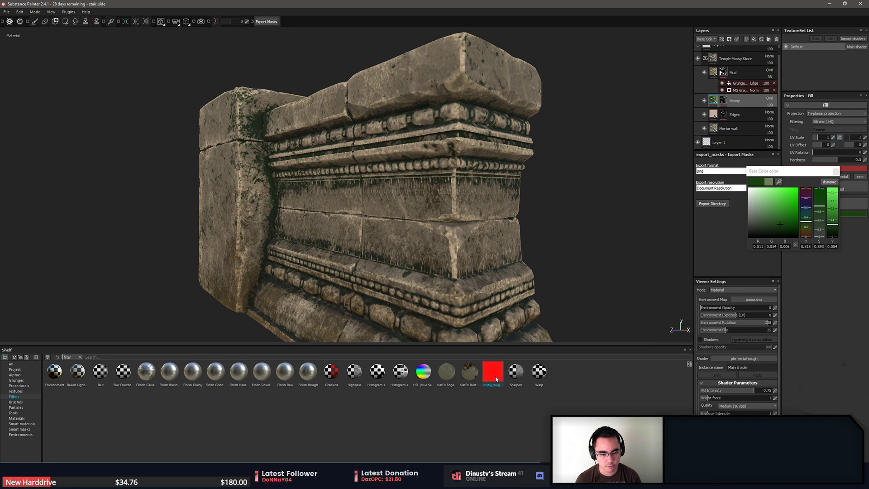
# Close the base color picker and add the metal_rough_validate filter as a layer at the top of the stack
pyautogui.moveTo(495, 378)
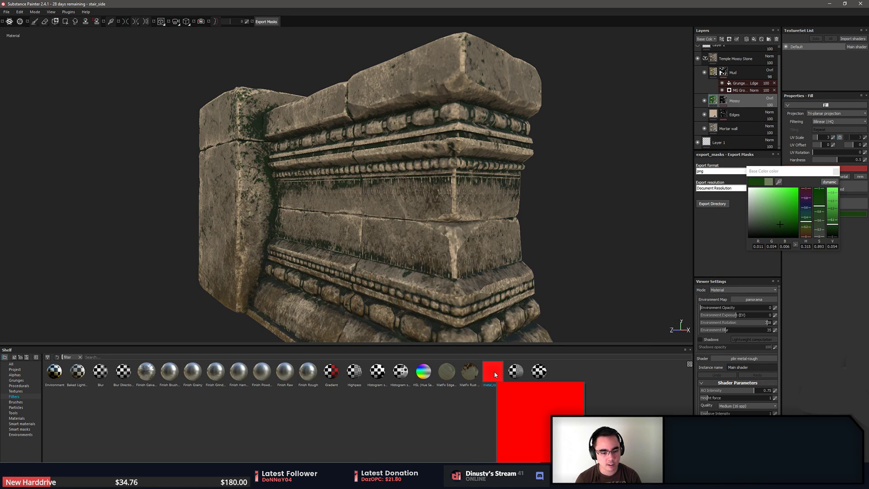
pyautogui.moveTo(495, 373); pyautogui.dragTo(709, 237)
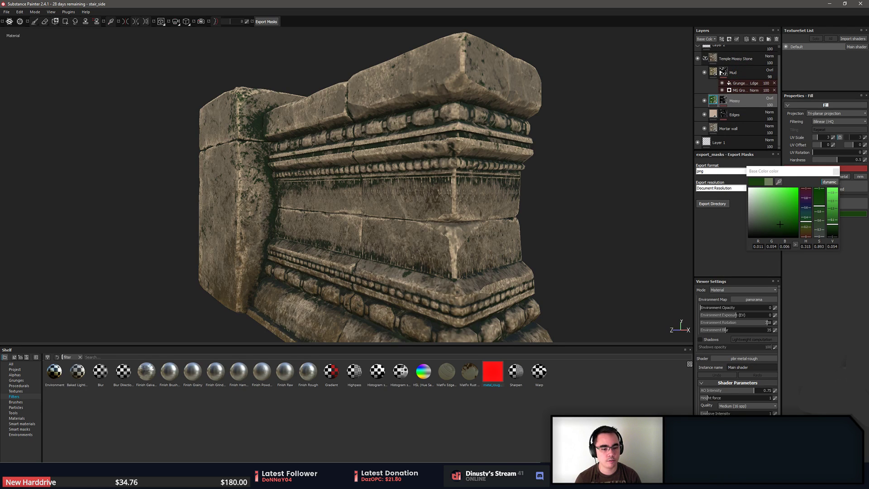
pyautogui.click(836, 171)
pyautogui.scroll(1, 746, 90)
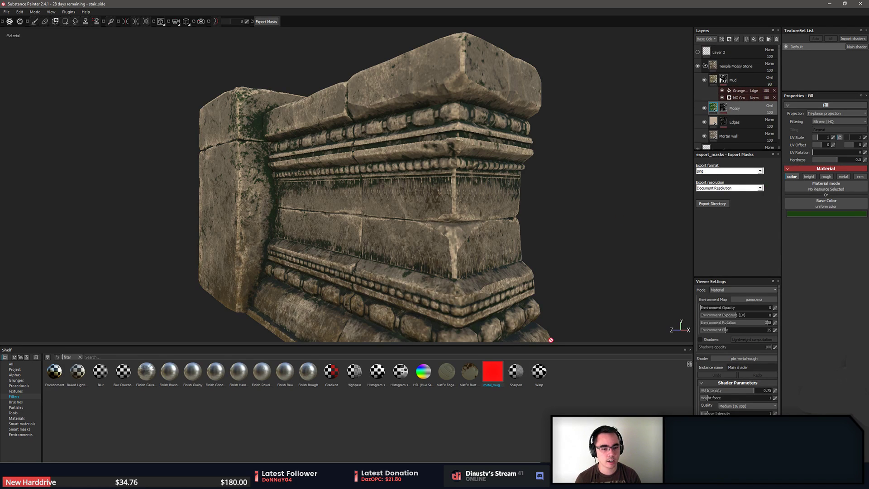
pyautogui.moveTo(505, 376); pyautogui.dragTo(726, 50)
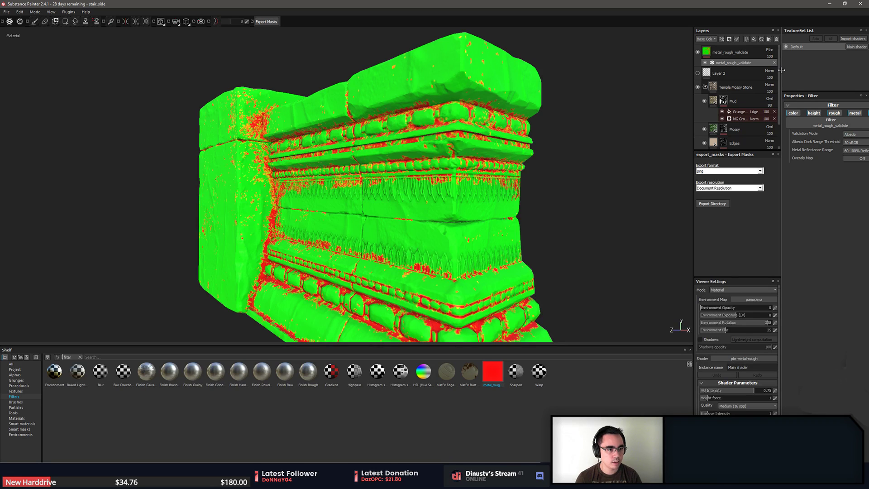
# Widen the layer stack and filter settings areas, and choose Albedo as the validation mode
pyautogui.moveTo(694, 72); pyautogui.dragTo(660, 73)
pyautogui.moveTo(764, 79); pyautogui.dragTo(755, 78)
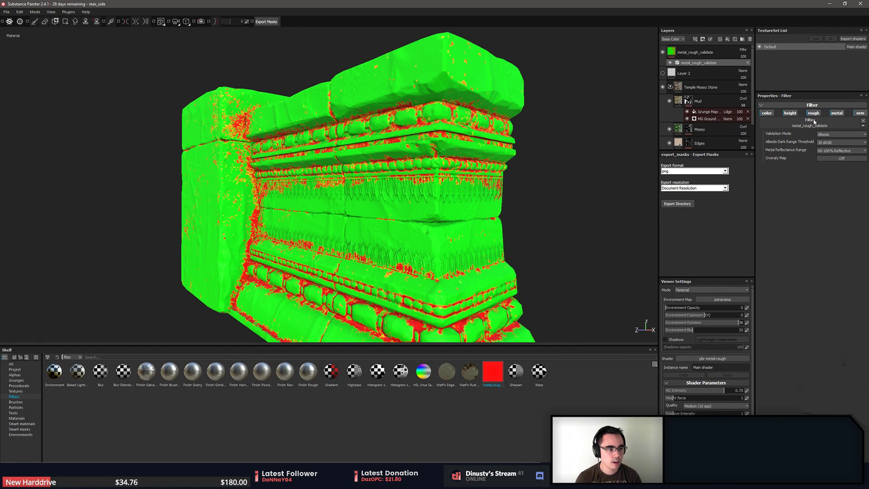
pyautogui.click(845, 134)
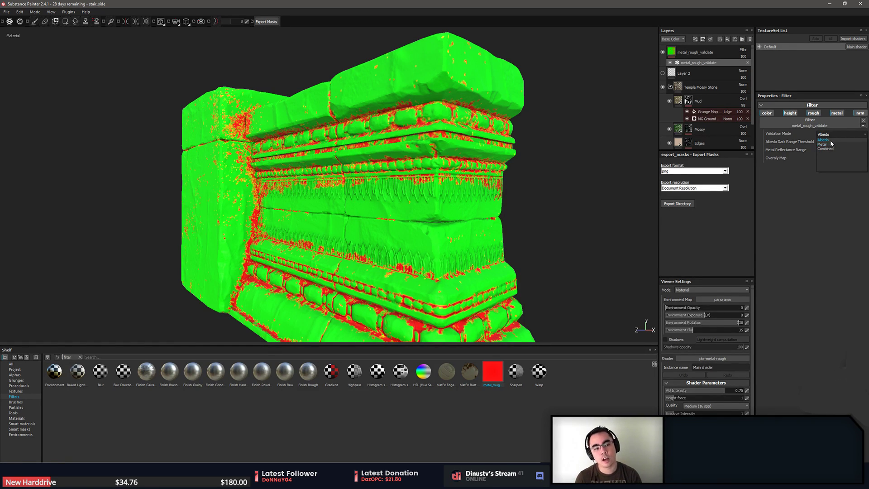
pyautogui.click(837, 139)
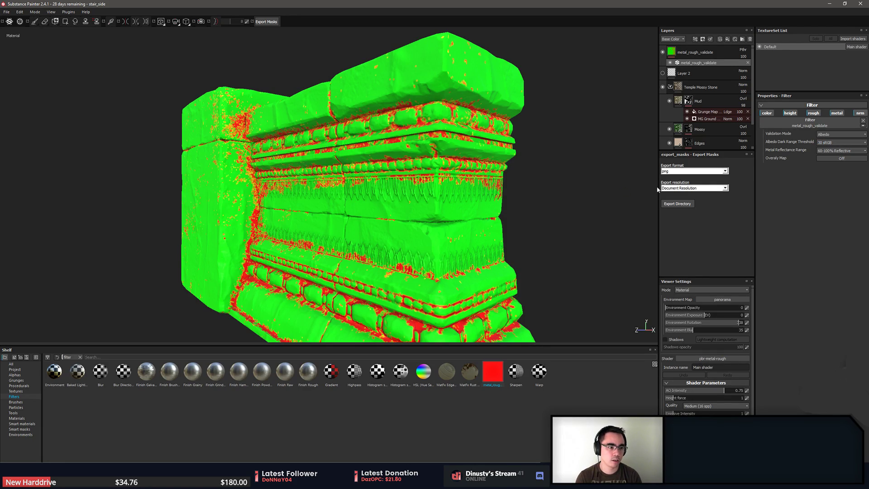
# Examine the red and green albedo validation on the carved bands and corners, toggling the metal_rough_validate layer's visibility
pyautogui.keyDown('alt'); pyautogui.moveTo(563, 197); pyautogui.dragTo(543, 195); pyautogui.keyUp('alt')
pyautogui.keyDown('alt'); pyautogui.moveTo(543, 194); pyautogui.dragTo(555, 242, button='right'); pyautogui.keyUp('alt')
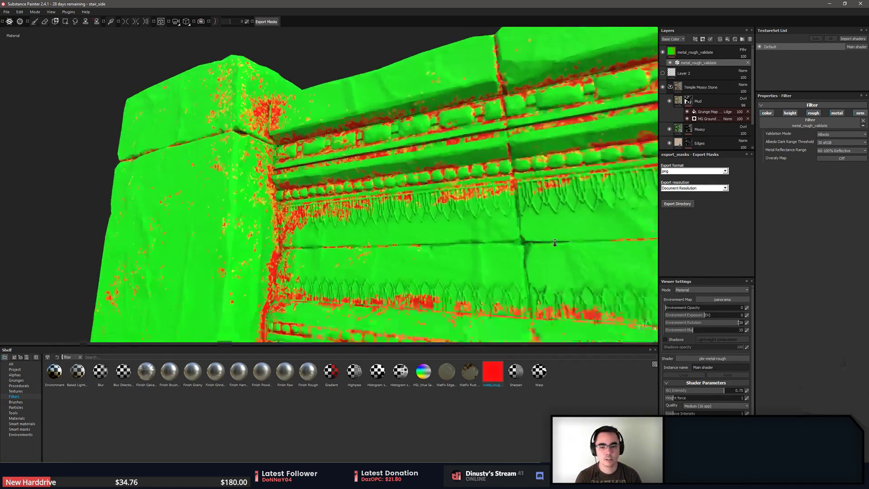
pyautogui.keyDown('alt'); pyautogui.moveTo(554, 242); pyautogui.dragTo(433, 239); pyautogui.keyUp('alt')
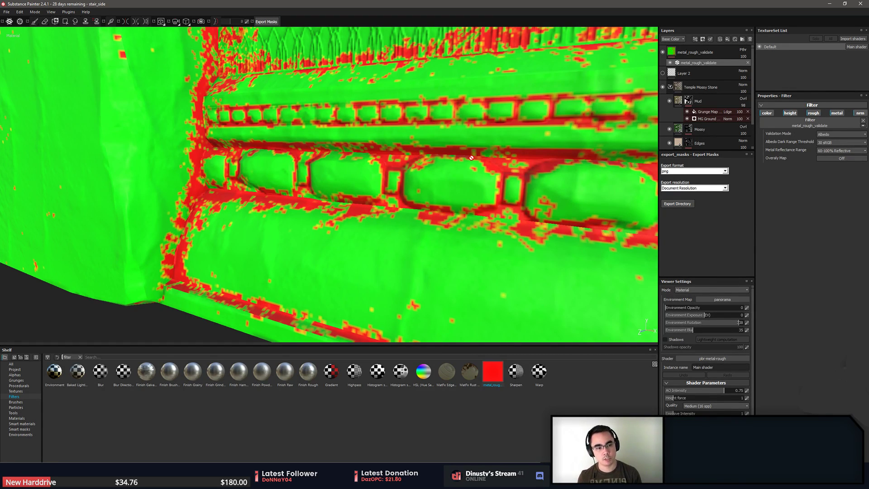
pyautogui.keyDown('alt'); pyautogui.moveTo(479, 149); pyautogui.dragTo(289, 171); pyautogui.keyUp('alt')
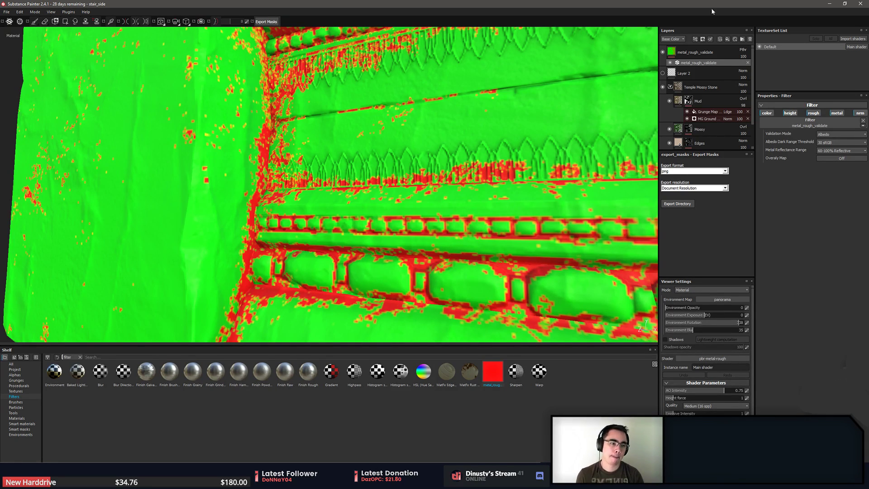
pyautogui.click(663, 52)
pyautogui.click(663, 52)
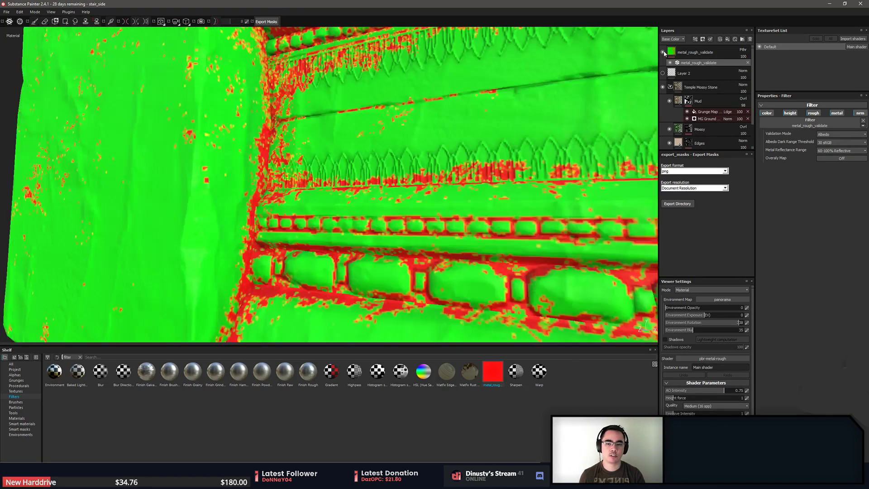
# Compare the albedo validation with the metal_rough_validate filter and the Temple Mossy Stone folder switched on and off
pyautogui.click(663, 53)
pyautogui.click(663, 52)
pyautogui.click(664, 52)
pyautogui.click(664, 52)
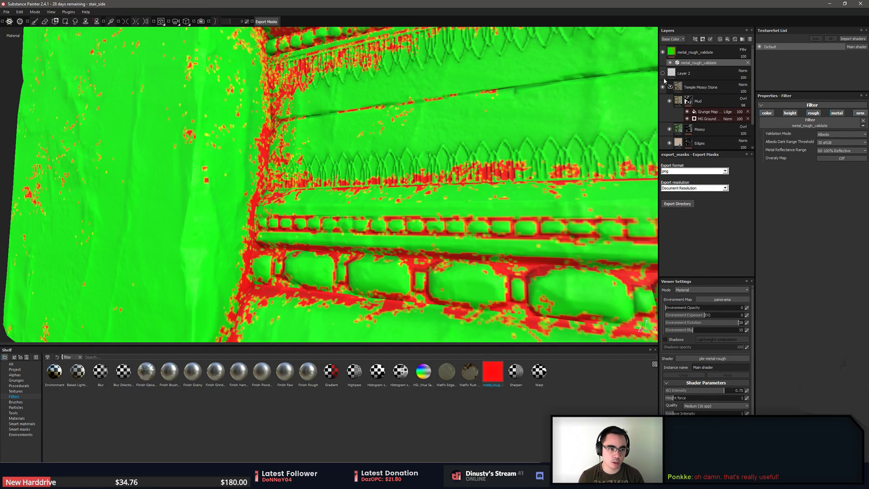
pyautogui.click(701, 89)
pyautogui.click(663, 88)
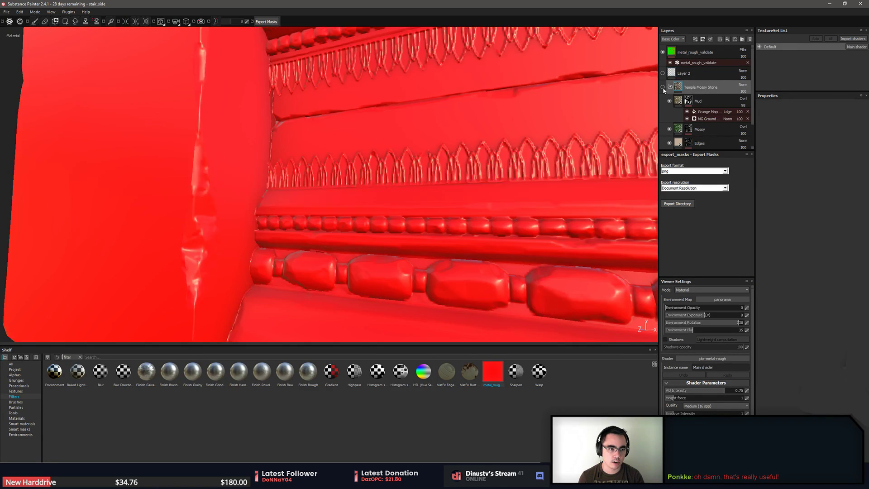
pyautogui.click(663, 88)
pyautogui.click(663, 88)
pyautogui.click(663, 88)
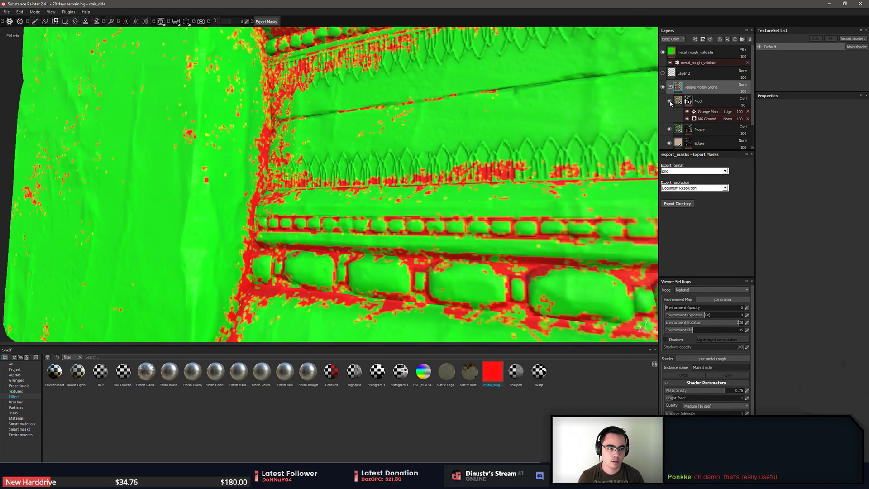
# Select the Mud layer and toggle its visibility to check its effect on the albedo validation
pyautogui.click(672, 108)
pyautogui.click(669, 101)
pyautogui.click(669, 100)
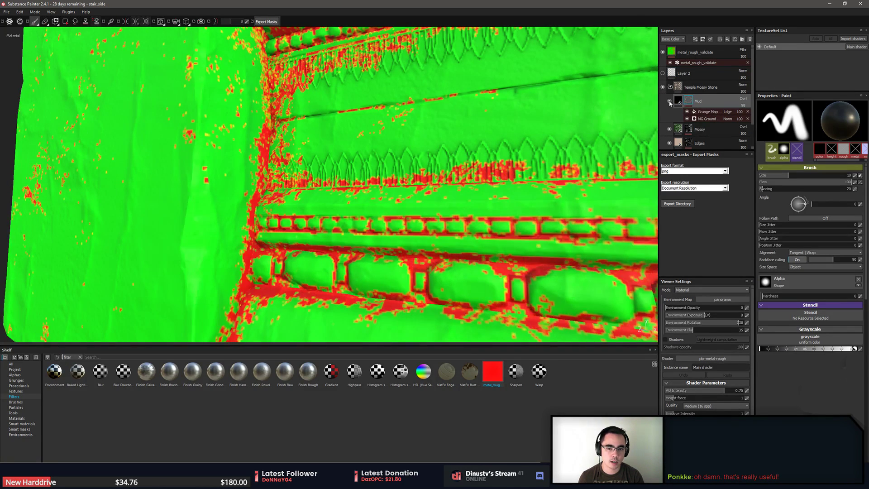
pyautogui.click(669, 101)
pyautogui.click(669, 101)
pyautogui.click(669, 101)
pyautogui.click(669, 101)
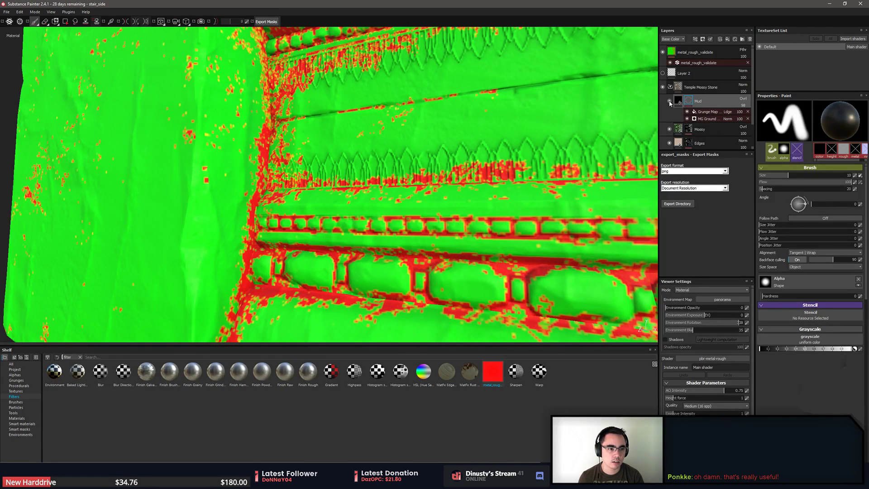
# Hide the Mossy layer, examine the validation across the carved bands, and show the layer again
pyautogui.scroll(-1, 669, 103)
pyautogui.click(669, 109)
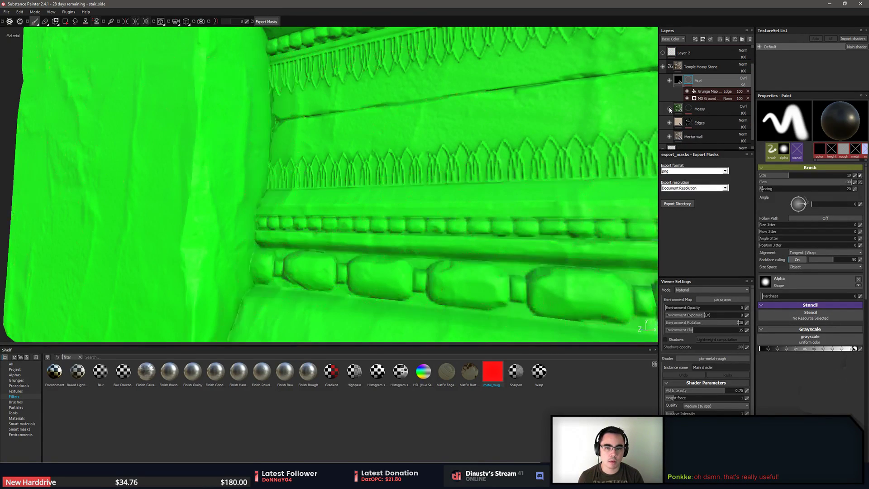
pyautogui.click(669, 109)
pyautogui.click(669, 109)
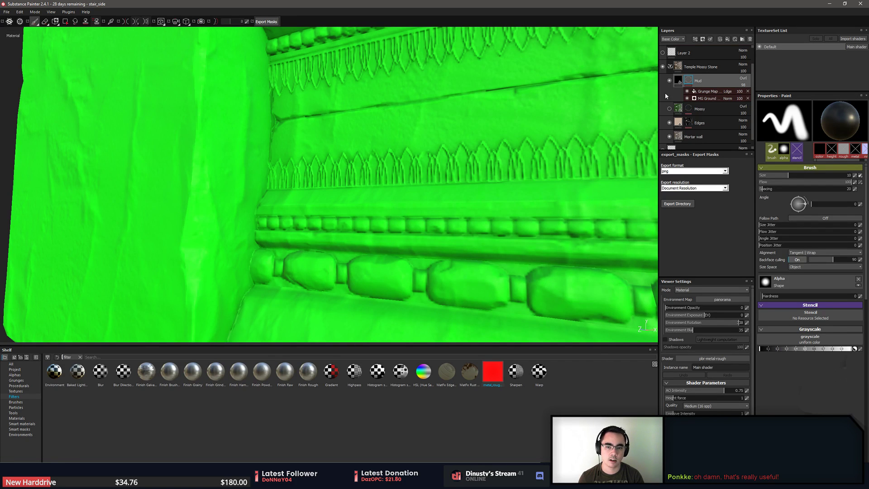
pyautogui.moveTo(553, 174)
pyautogui.keyDown('alt'); pyautogui.mouseDown()
pyautogui.moveTo(539, 184)
pyautogui.moveTo(341, 159)
pyautogui.moveTo(404, 176)
pyautogui.moveTo(384, 153)
pyautogui.moveTo(330, 186)
pyautogui.mouseUp(); pyautogui.keyUp('alt')
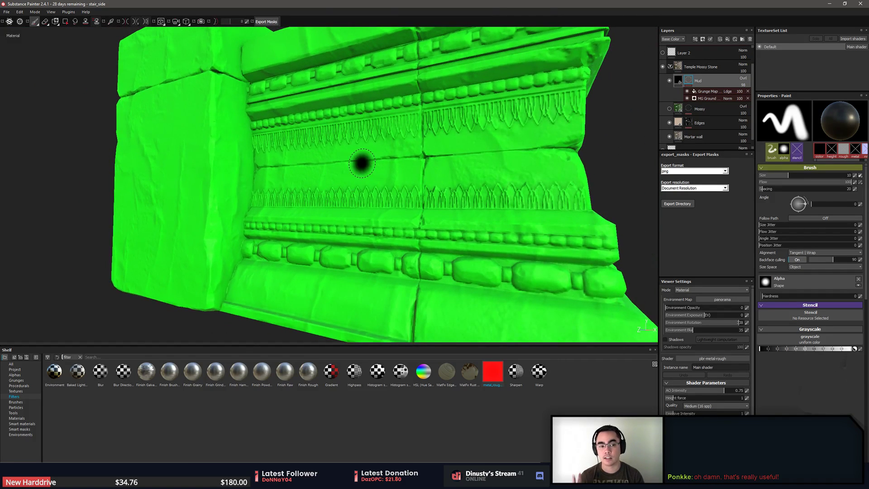
pyautogui.click(669, 109)
# Open the Mossy layer's base color and brighten it to R 0.037, G 0.180, B 0.019
pyautogui.click(682, 105)
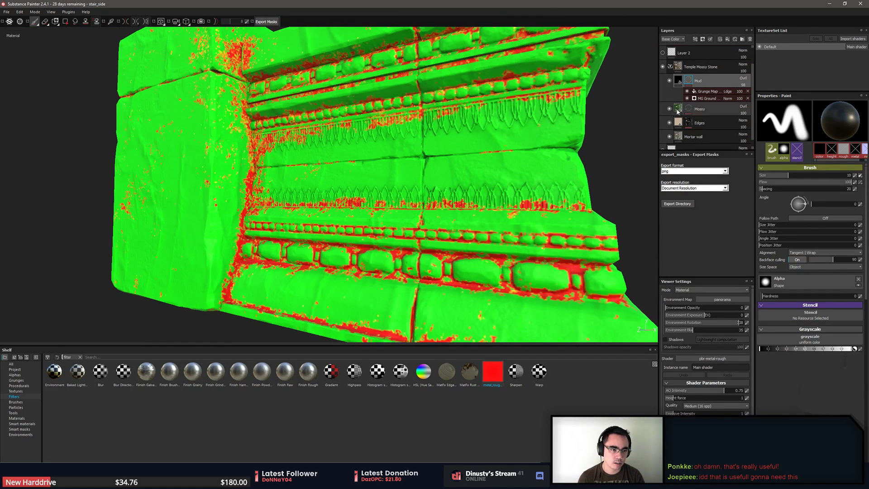
pyautogui.click(828, 212)
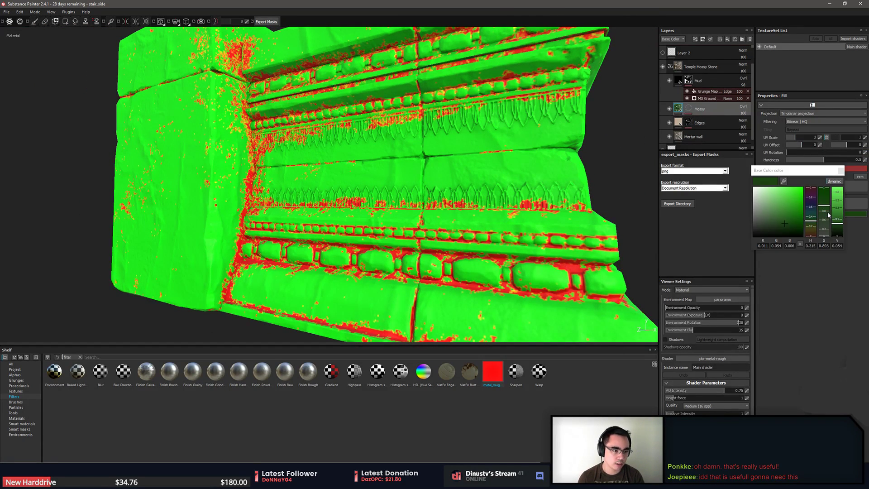
pyautogui.moveTo(798, 174); pyautogui.dragTo(665, 173)
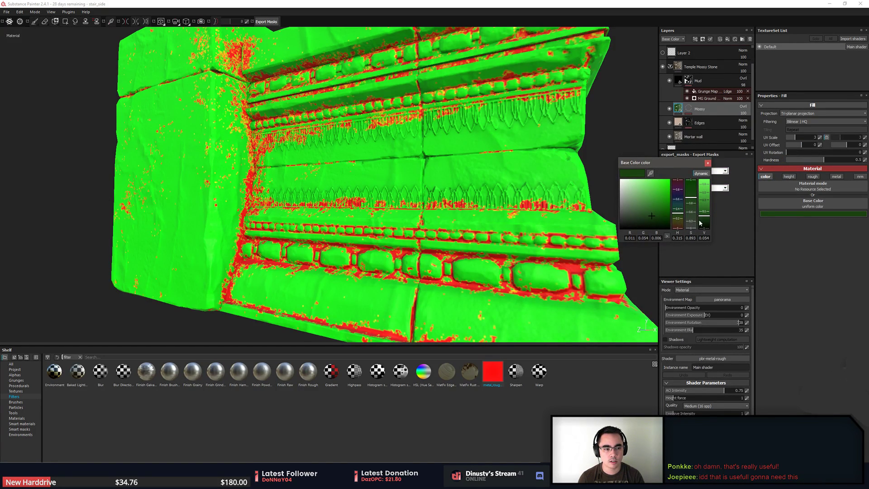
pyautogui.moveTo(674, 167); pyautogui.dragTo(665, 136)
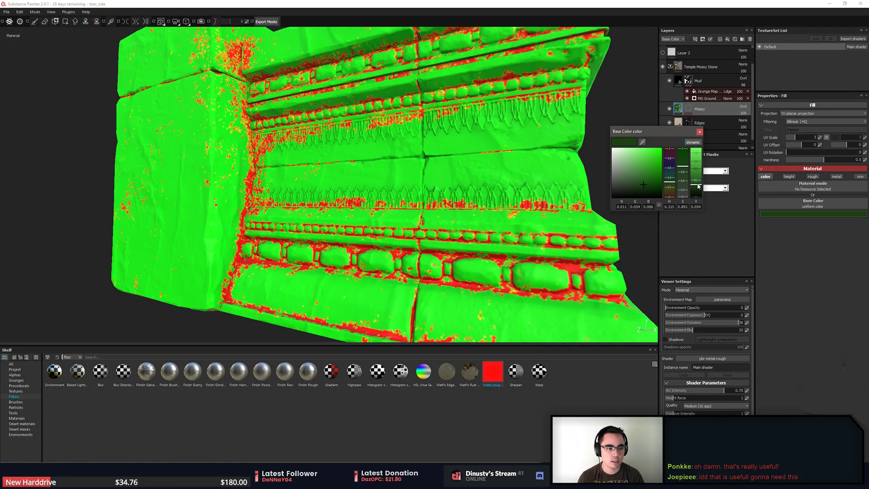
pyautogui.moveTo(698, 186); pyautogui.dragTo(697, 178)
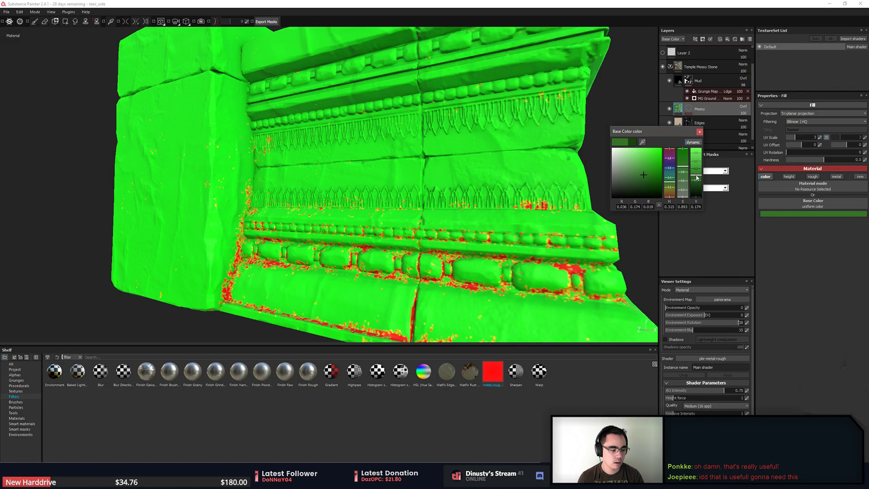
pyautogui.moveTo(697, 177); pyautogui.dragTo(697, 177)
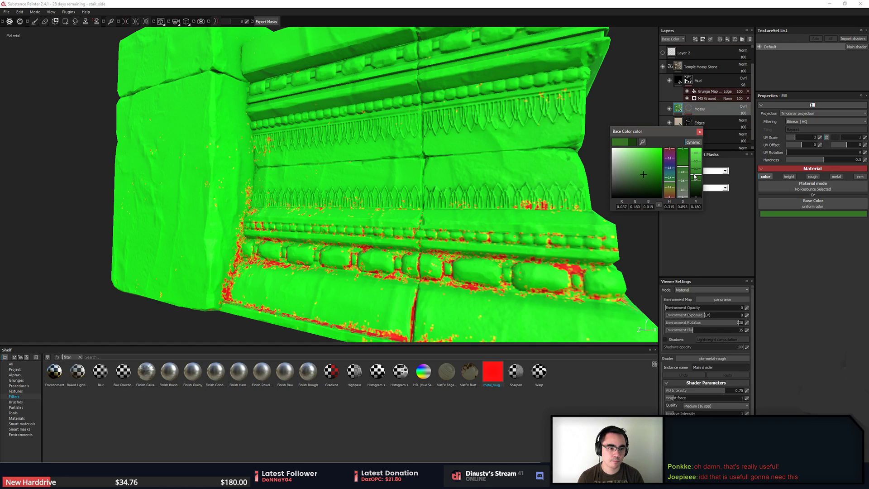
# Reduce the Mossy base color's saturation to 0 and raise its value to 0.312
pyautogui.moveTo(684, 168); pyautogui.dragTo(688, 197)
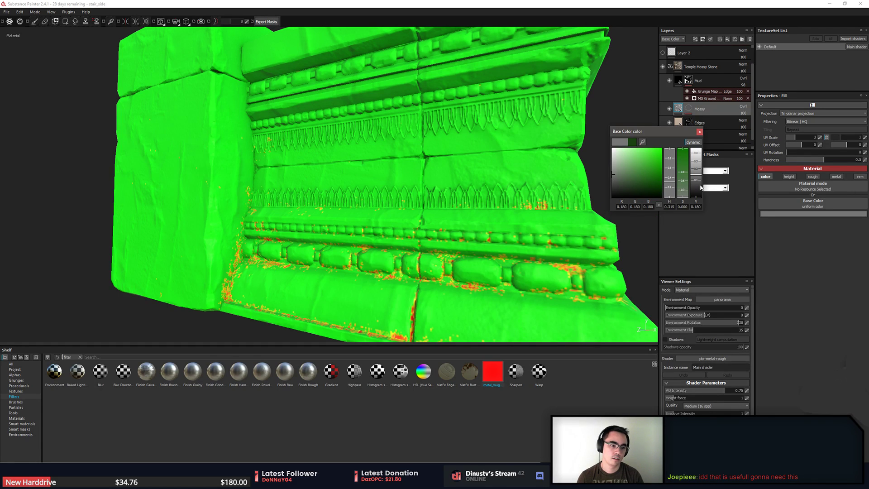
pyautogui.moveTo(682, 170); pyautogui.dragTo(688, 271)
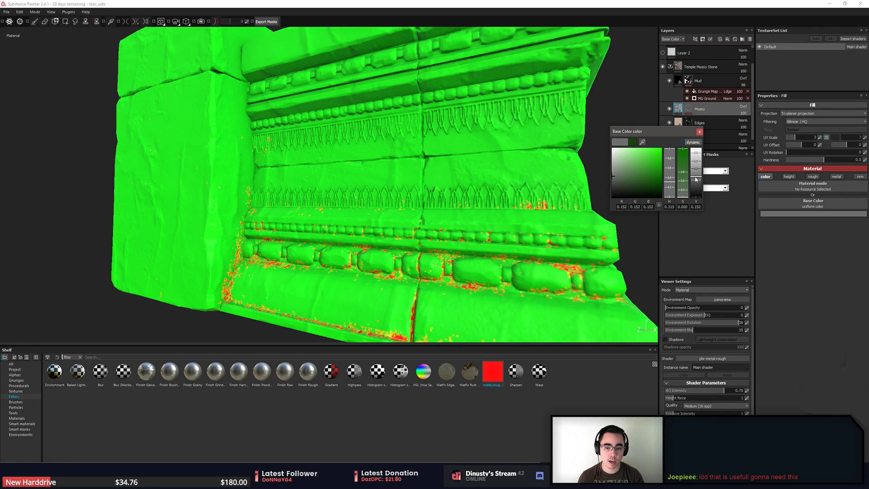
pyautogui.moveTo(698, 177); pyautogui.dragTo(698, 171)
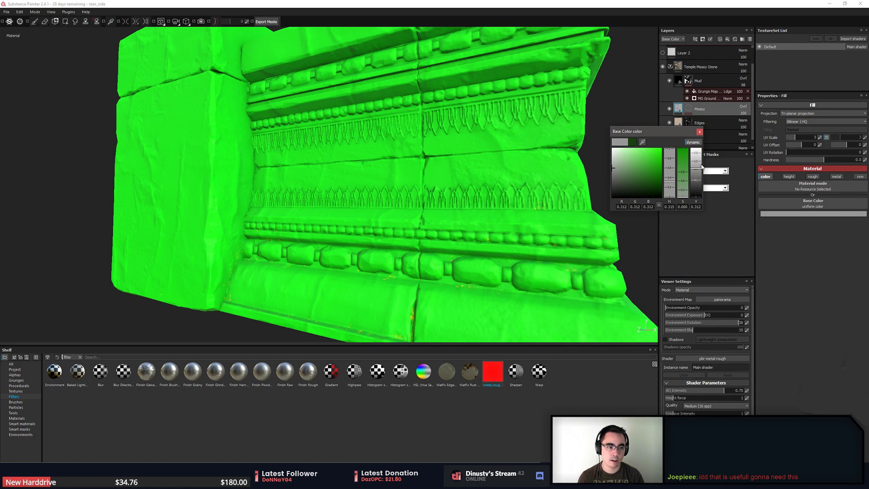
# Hide the metal_rough_validate filter and raise the Mossy base color's saturation to 0.769
pyautogui.click(662, 53)
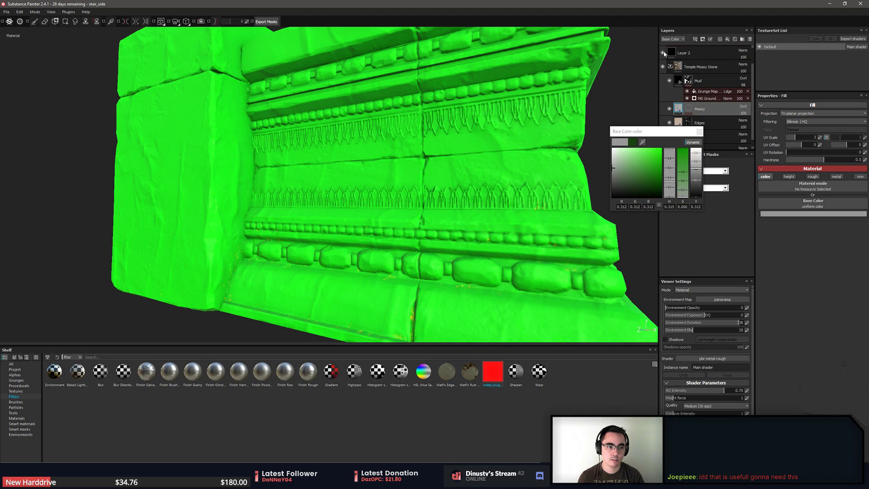
pyautogui.click(663, 53)
pyautogui.scroll(2, 668, 63)
pyautogui.click(663, 52)
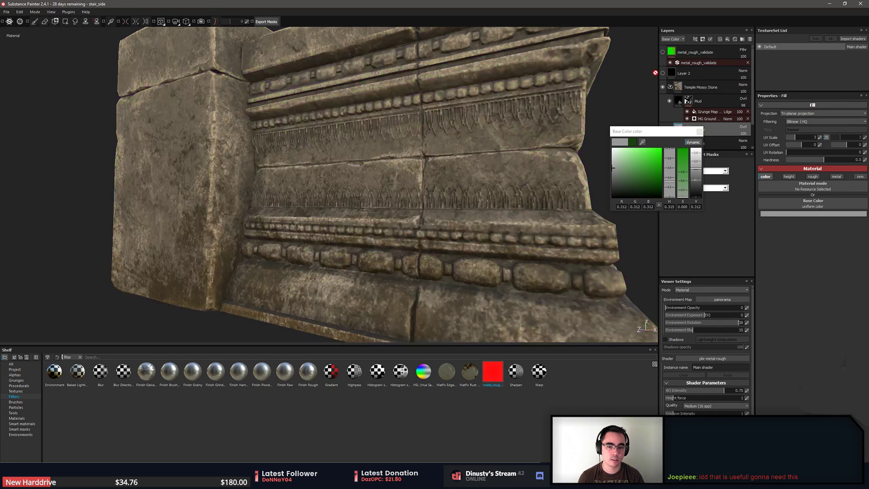
pyautogui.click(684, 193)
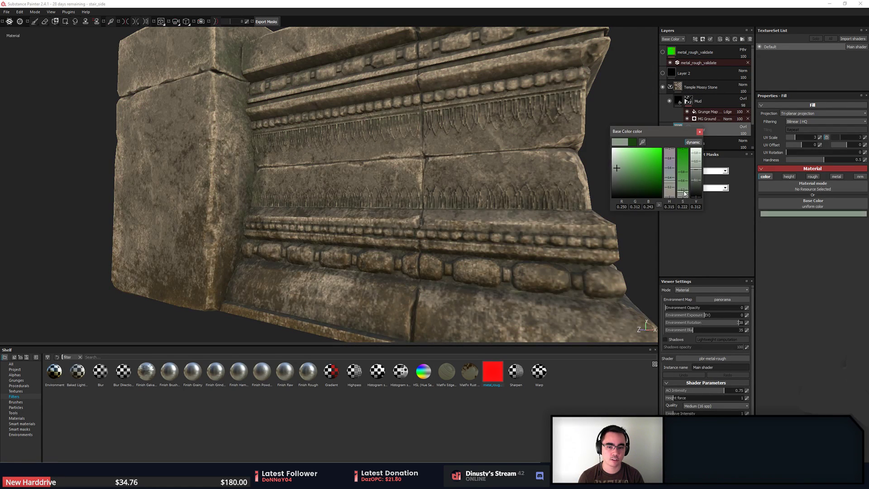
pyautogui.moveTo(684, 194); pyautogui.dragTo(687, 176)
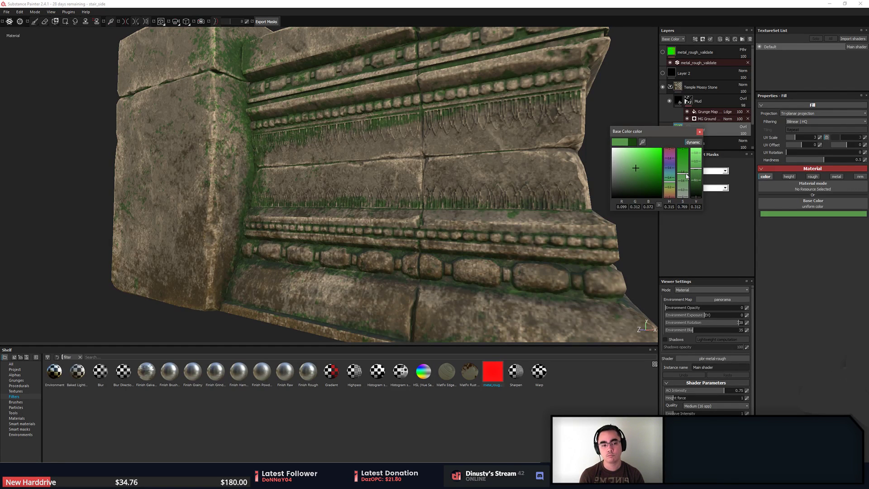
# Show the validation filter again and lower the Mossy base color's saturation to 0.592, closing the color picker
pyautogui.click(672, 110)
pyautogui.click(662, 52)
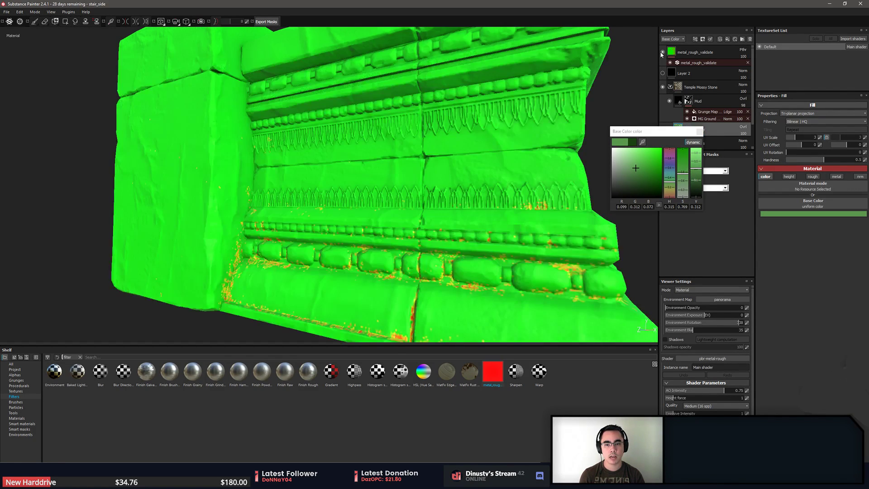
pyautogui.click(662, 53)
pyautogui.click(662, 52)
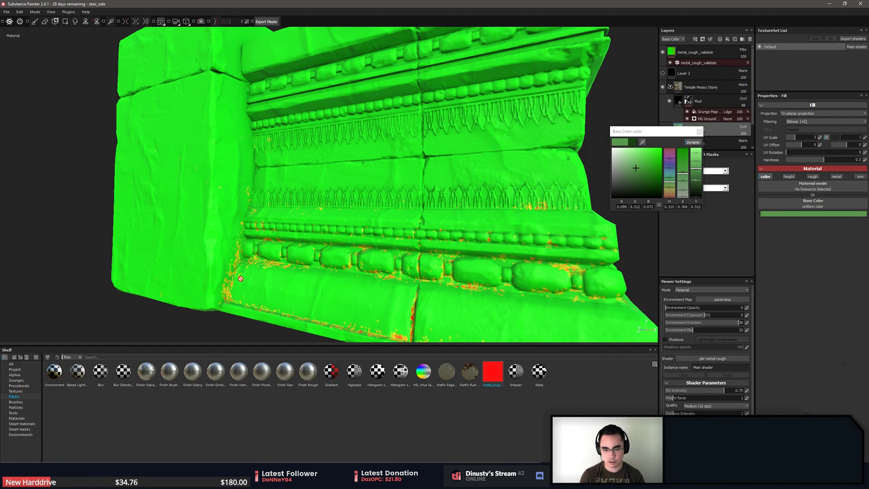
pyautogui.moveTo(684, 178); pyautogui.dragTo(682, 186)
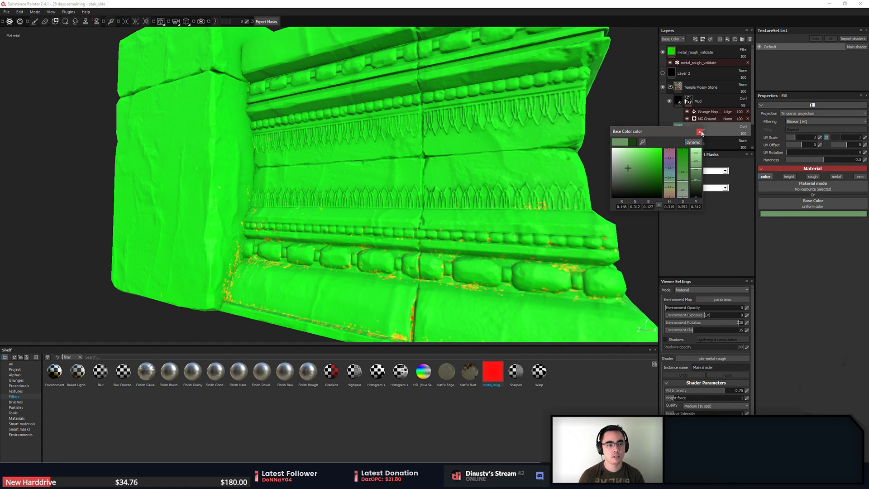
pyautogui.click(699, 131)
# Hide the validation filter and inspect the moss color on the pillar corner, the carved bands and the whole stair side
pyautogui.click(663, 52)
pyautogui.keyDown('alt'); pyautogui.moveTo(552, 178); pyautogui.dragTo(319, 165); pyautogui.keyUp('alt')
pyautogui.keyDown('alt'); pyautogui.moveTo(320, 165); pyautogui.dragTo(348, 157, button='right'); pyautogui.keyUp('alt')
pyautogui.keyDown('alt'); pyautogui.moveTo(348, 158); pyautogui.dragTo(320, 176); pyautogui.keyUp('alt')
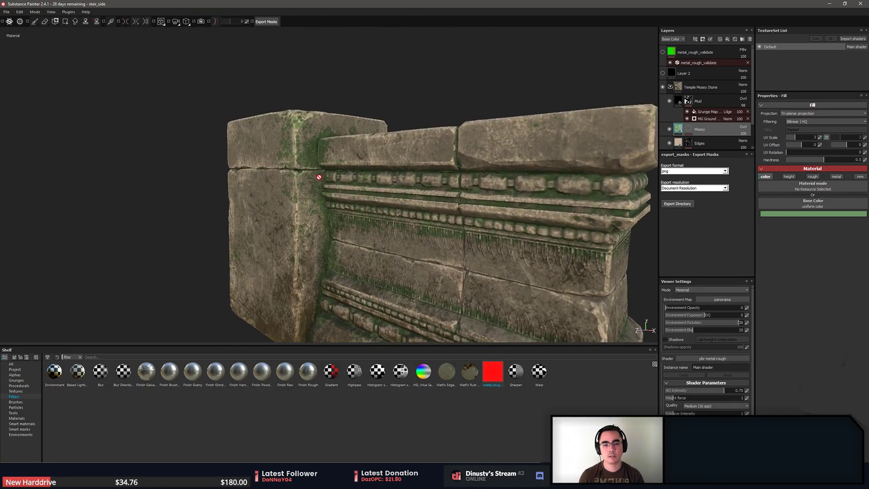
pyautogui.keyDown('alt'); pyautogui.moveTo(320, 176); pyautogui.dragTo(562, 199, button='right'); pyautogui.keyUp('alt')
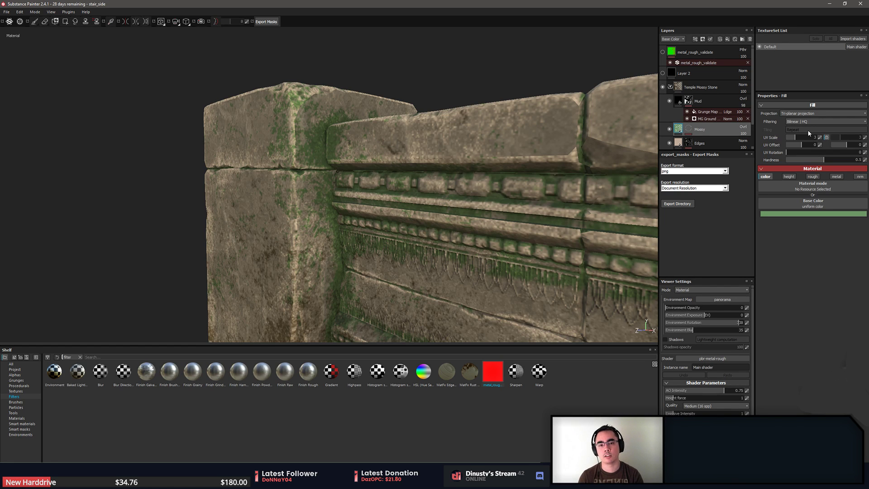
pyautogui.keyDown('alt'); pyautogui.moveTo(531, 233); pyautogui.dragTo(146, 169); pyautogui.keyUp('alt')
pyautogui.keyDown('alt'); pyautogui.moveTo(145, 169); pyautogui.dragTo(536, 227, button='right'); pyautogui.keyUp('alt')
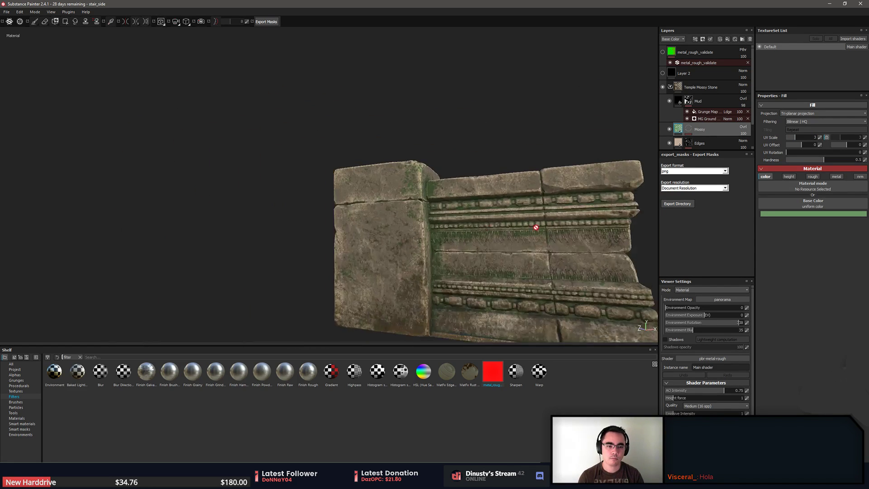
pyautogui.press('f')
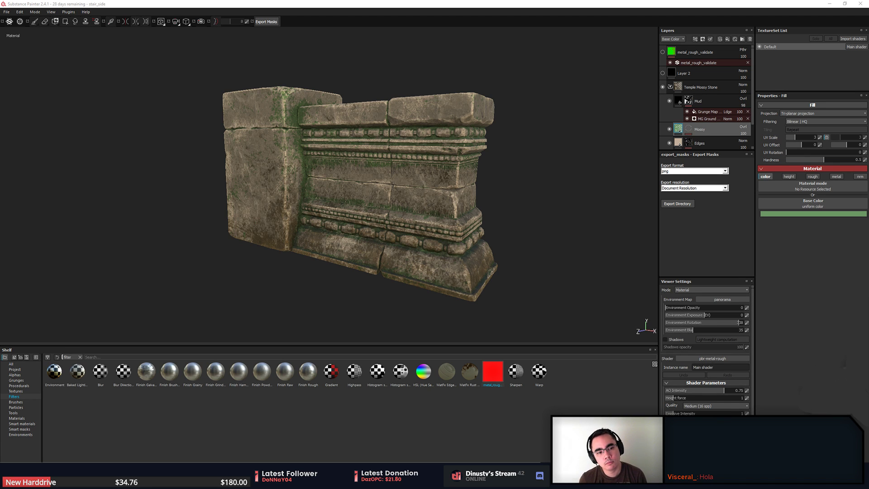
# Show the validation filter and test the Mossy base color from near black up to R 0.070, G 0.608, B 0.002
pyautogui.click(662, 52)
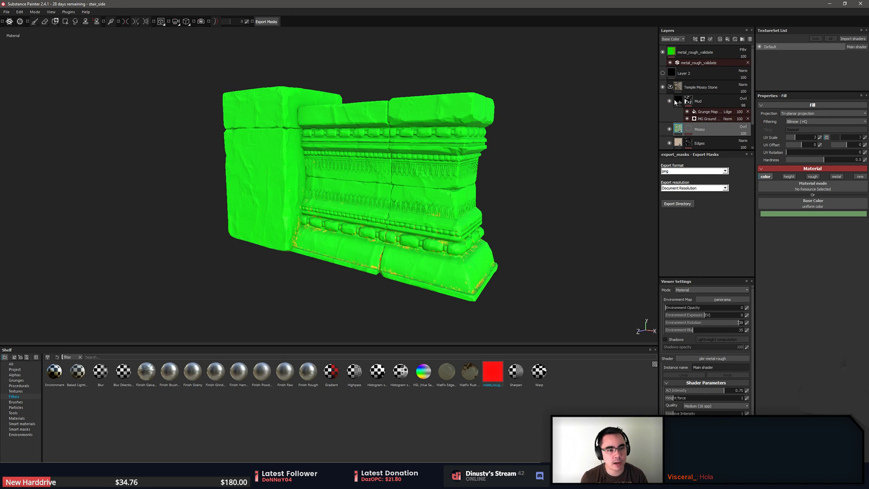
pyautogui.click(779, 213)
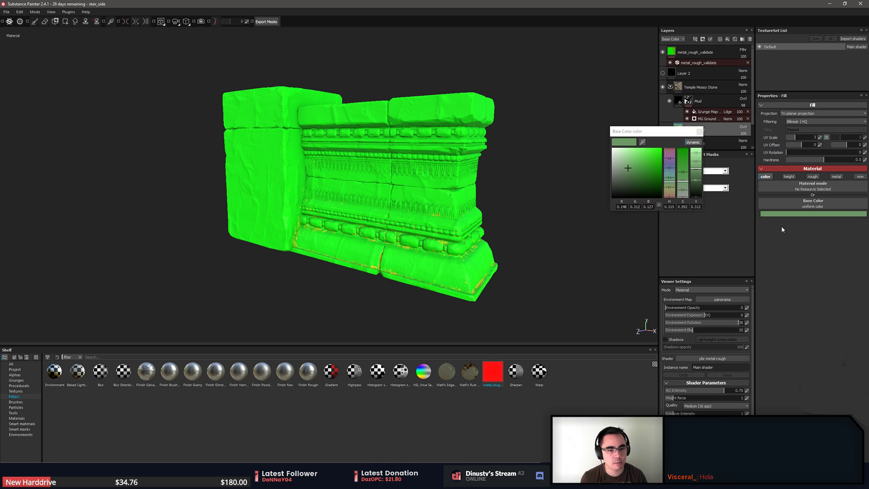
pyautogui.click(621, 189)
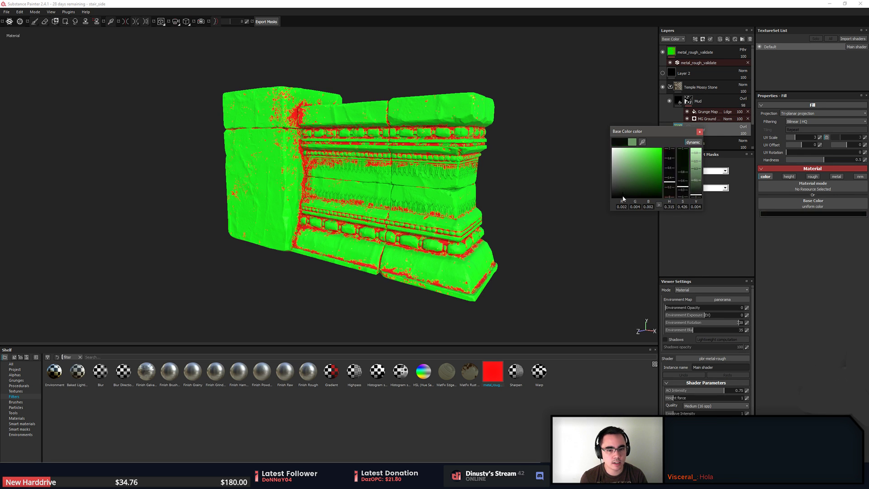
pyautogui.moveTo(622, 189)
pyautogui.mouseDown()
pyautogui.moveTo(626, 173)
pyautogui.moveTo(627, 188)
pyautogui.mouseUp()
pyautogui.moveTo(627, 175); pyautogui.dragTo(664, 154)
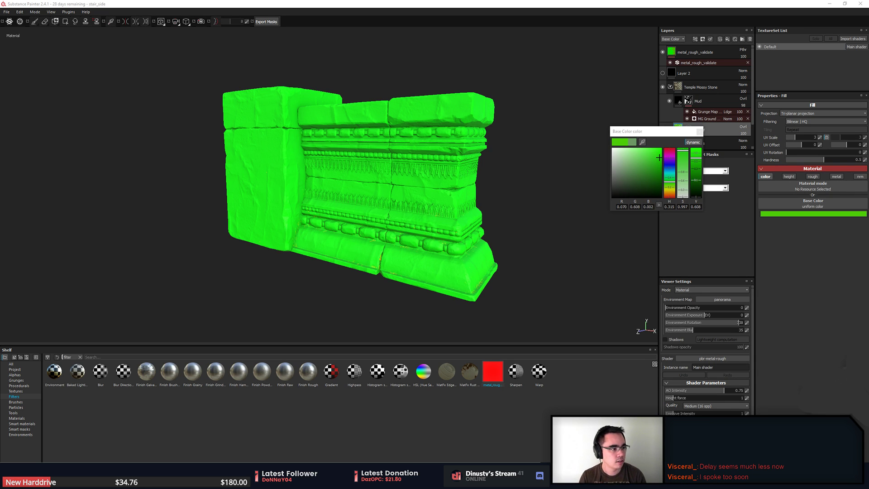
# Close the base color picker and delete the metal_rough_validate layer
pyautogui.click(698, 131)
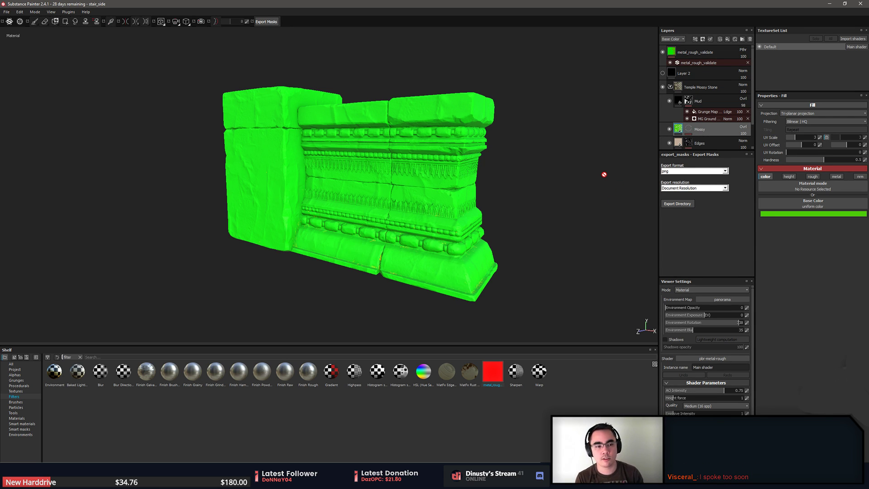
pyautogui.click(709, 55)
pyautogui.press('Delete')
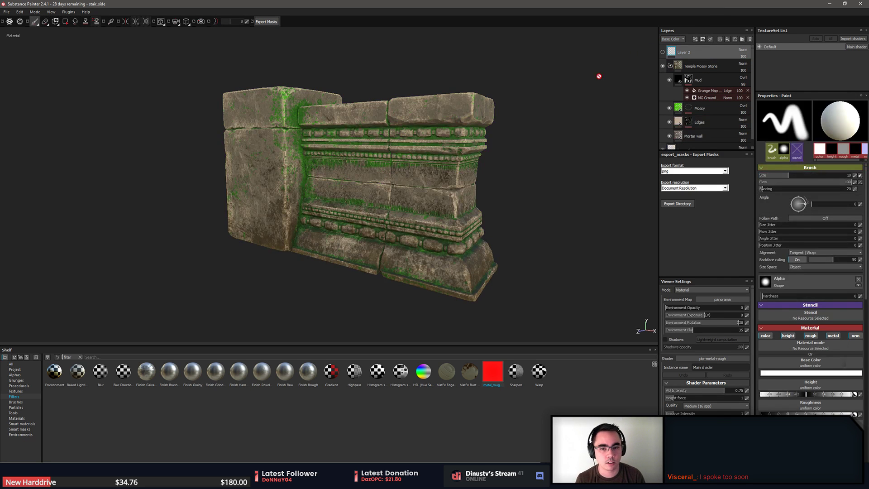
# Try gray tones on the Mossy base color and settle on a muted green of R 0.146, G 0.317, B 0.125
pyautogui.click(699, 108)
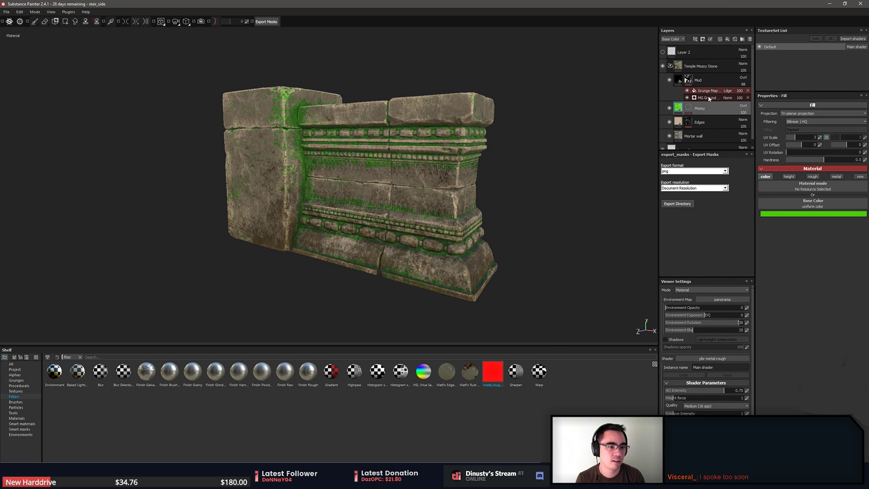
pyautogui.click(779, 214)
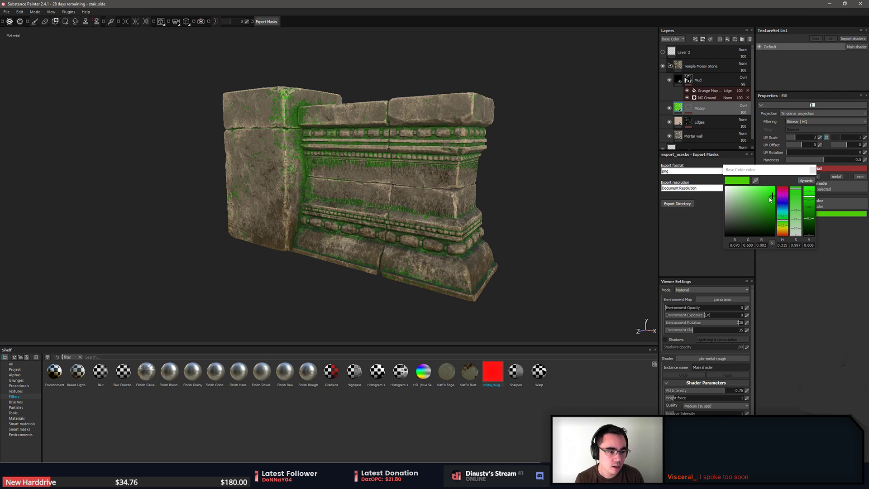
pyautogui.moveTo(768, 197); pyautogui.dragTo(796, 236)
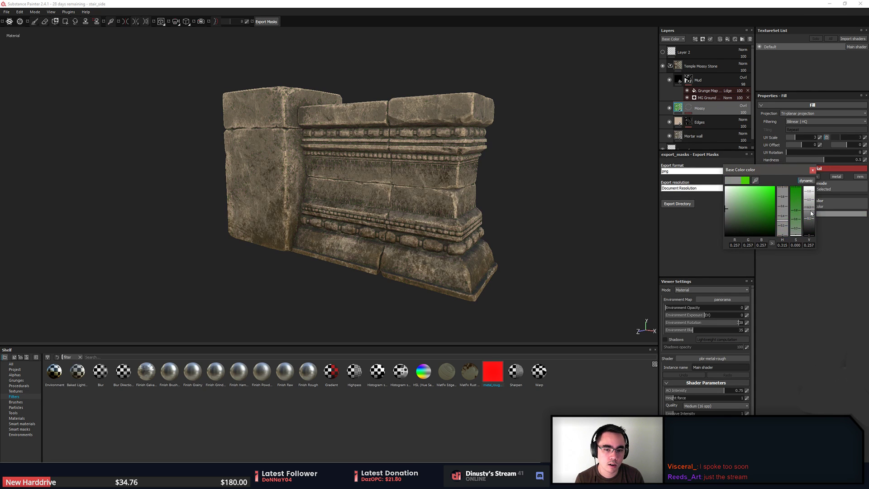
pyautogui.click(810, 216)
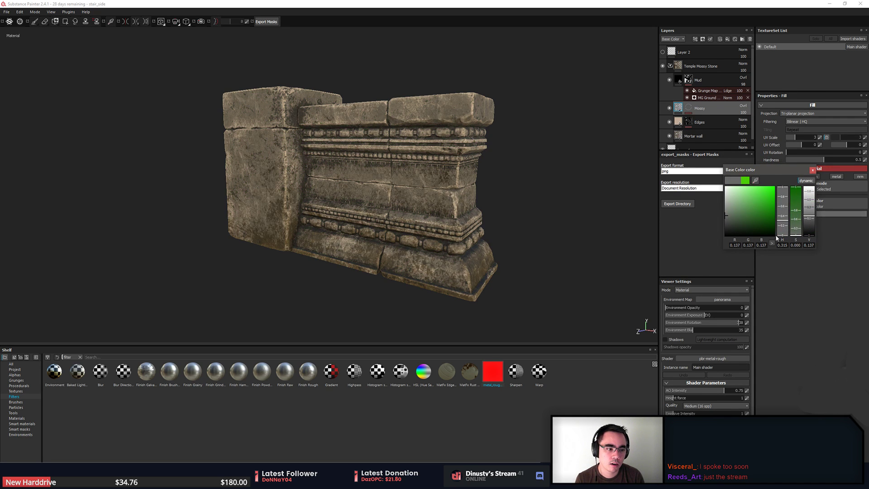
pyautogui.click(747, 216)
pyautogui.click(760, 217)
pyautogui.moveTo(760, 216); pyautogui.dragTo(741, 206)
pyautogui.click(579, 192)
# Close Substance Painter, discarding the project changes, and return to the Temple_Stone graph in Substance Designer
pyautogui.click(860, 4)
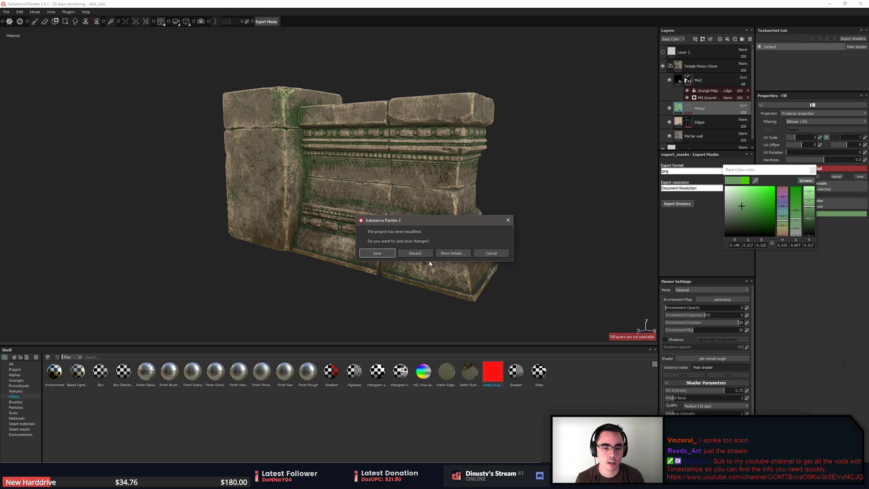
pyautogui.click(412, 252)
pyautogui.moveTo(594, 160); pyautogui.dragTo(493, 207)
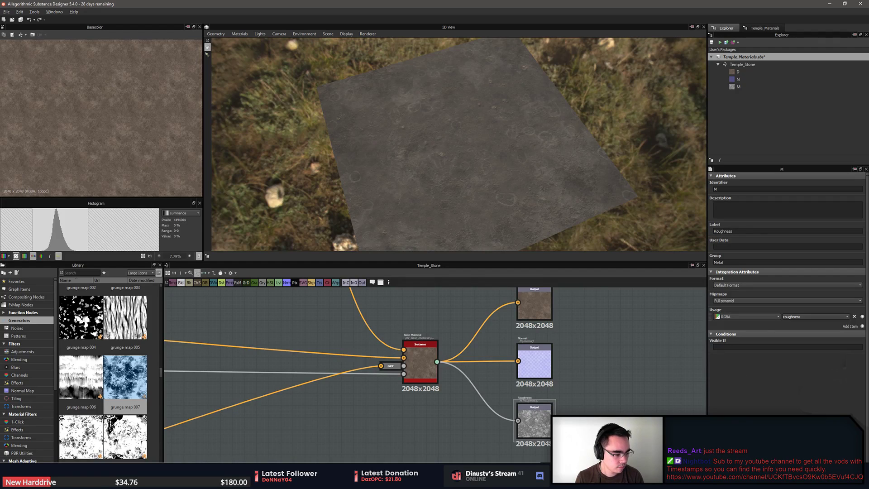